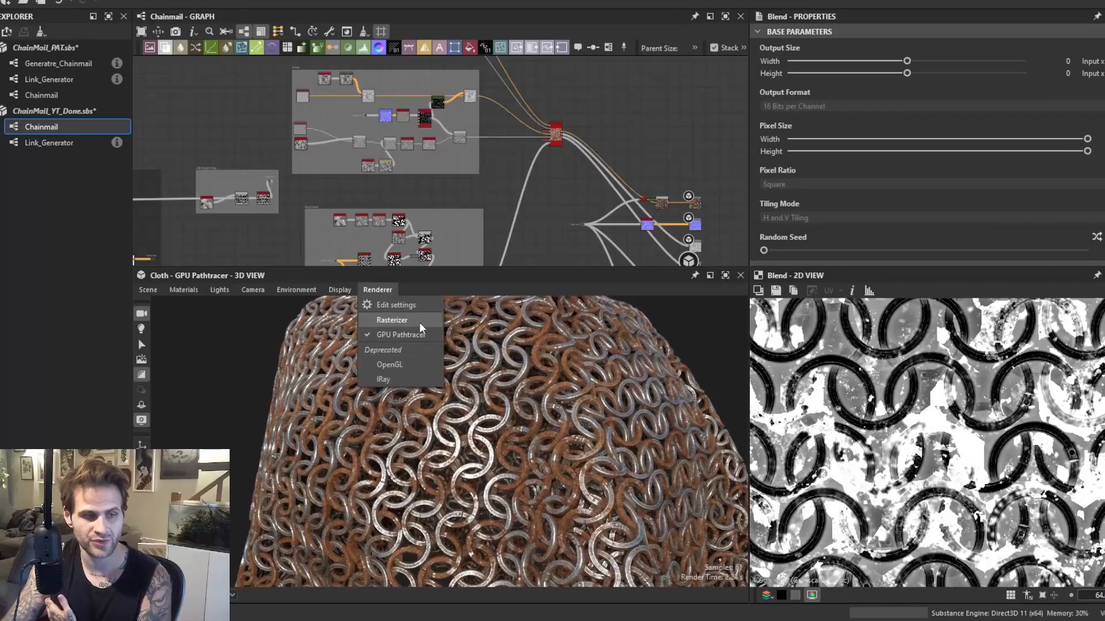
# Compare the rusted chainmail cloth rendered with the Rasterizer against the GPU Pathtracer.
pyautogui.click(392, 320)
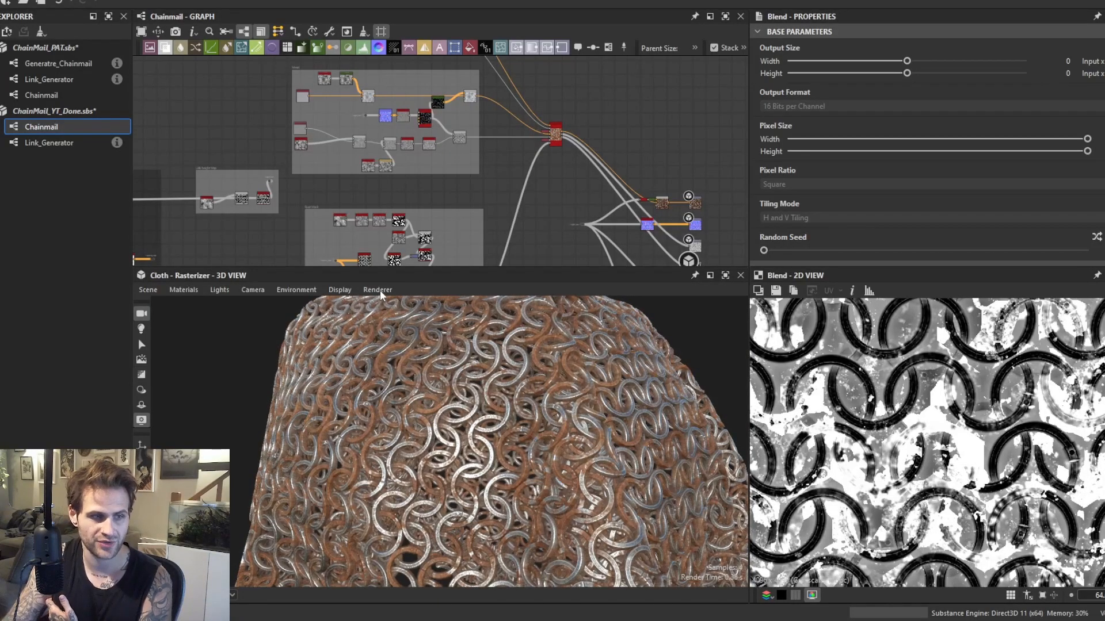
pyautogui.click(378, 289)
pyautogui.click(401, 335)
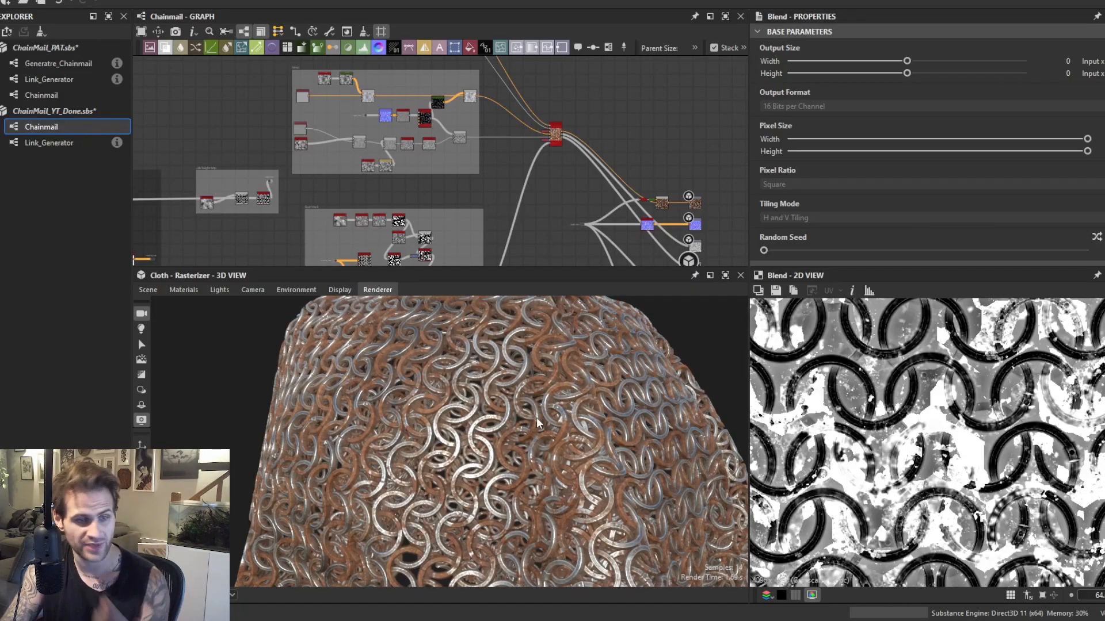
# Inspect the path-traced chainmail links on the cloth model up close and from a distance.
pyautogui.moveTo(608, 429)
pyautogui.mouseDown()
pyautogui.moveTo(501, 419)
pyautogui.moveTo(656, 419)
pyautogui.moveTo(581, 420)
pyautogui.mouseUp()
pyautogui.scroll(4, 611, 419)
pyautogui.scroll(3, 567, 406)
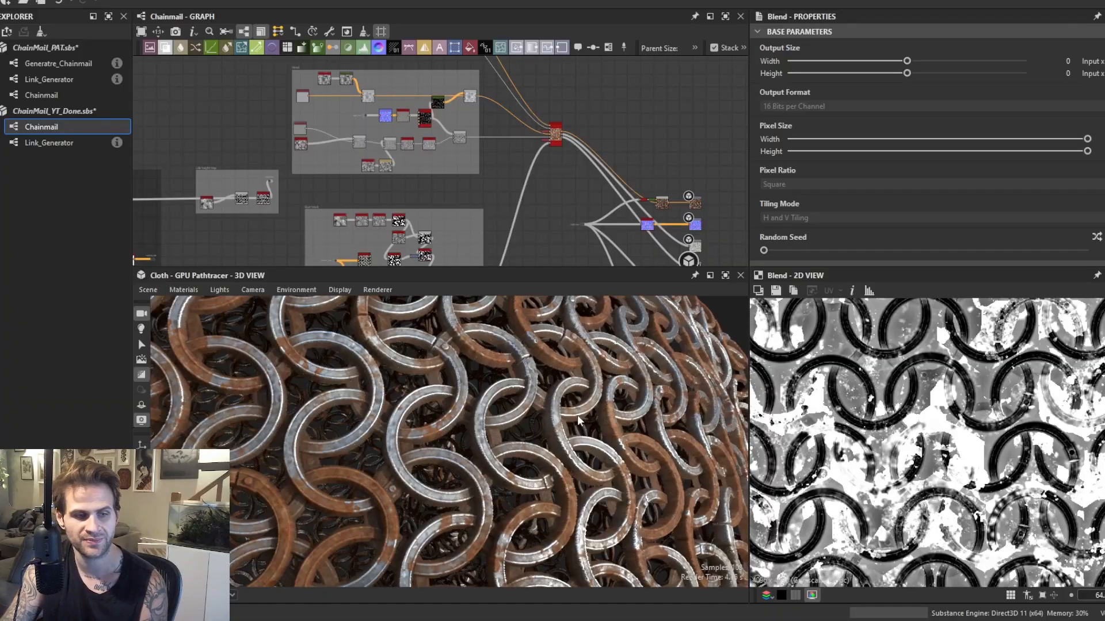
pyautogui.scroll(-5, 590, 436)
pyautogui.scroll(-1, 403, 193)
# Open the Generatre_Chainmail graph of the ChainMail_PAT package and examine its node groups and the rendered links.
pyautogui.moveTo(293, 221)
pyautogui.mouseDown(button='middle')
pyautogui.moveTo(340, 143)
pyautogui.moveTo(396, 181)
pyautogui.mouseUp(button='middle')
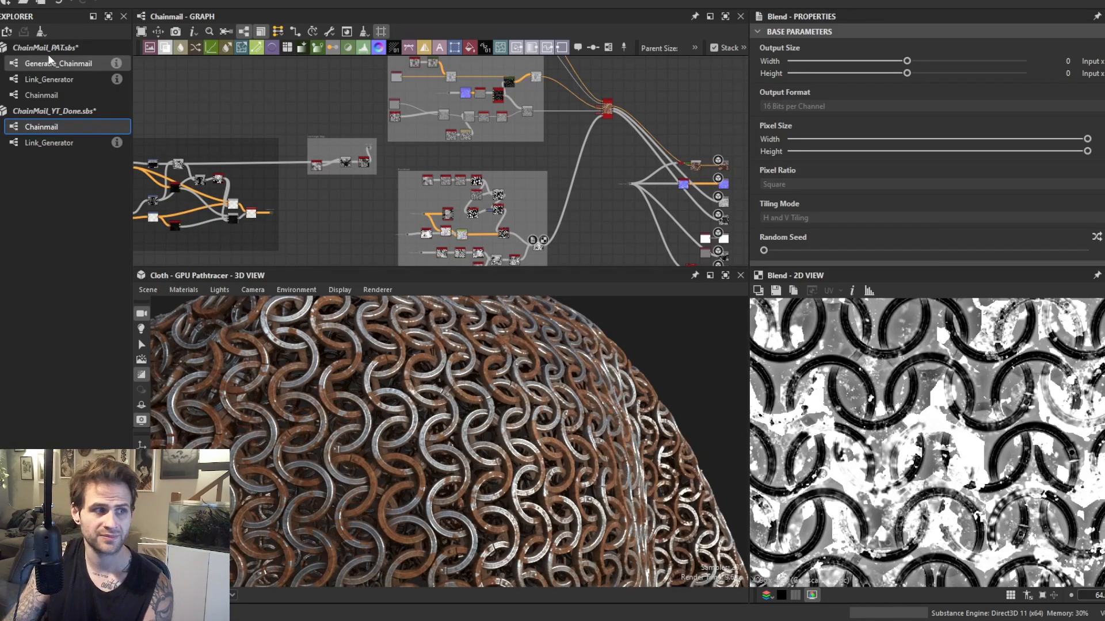
pyautogui.click(65, 61)
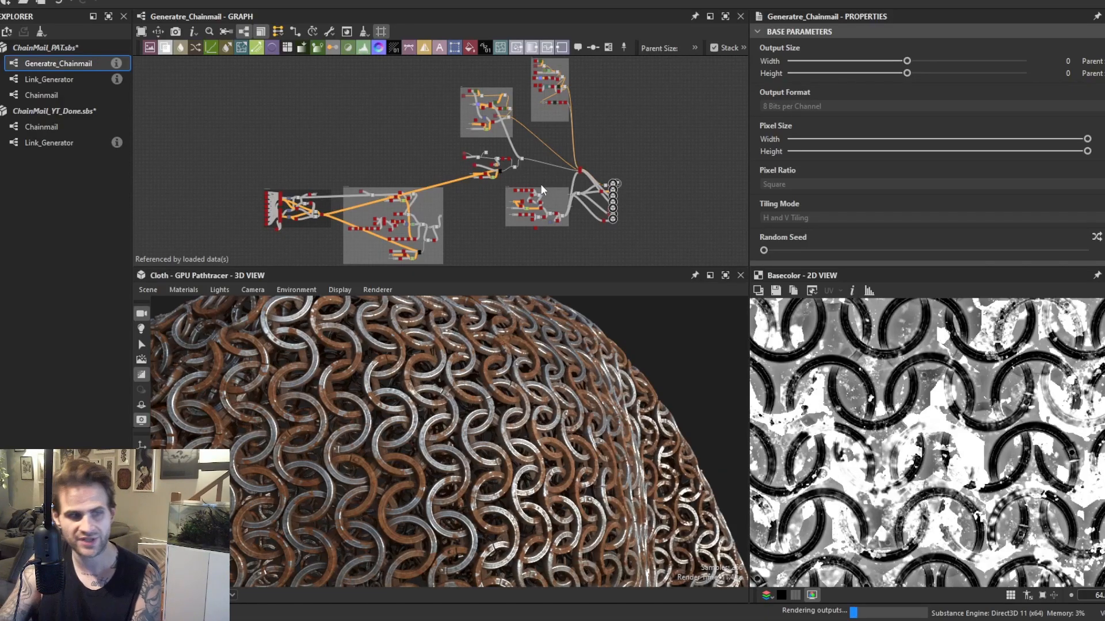
pyautogui.moveTo(470, 170); pyautogui.dragTo(500, 105, button='middle')
pyautogui.scroll(6, 444, 166)
pyautogui.moveTo(578, 133); pyautogui.dragTo(528, 198, button='middle')
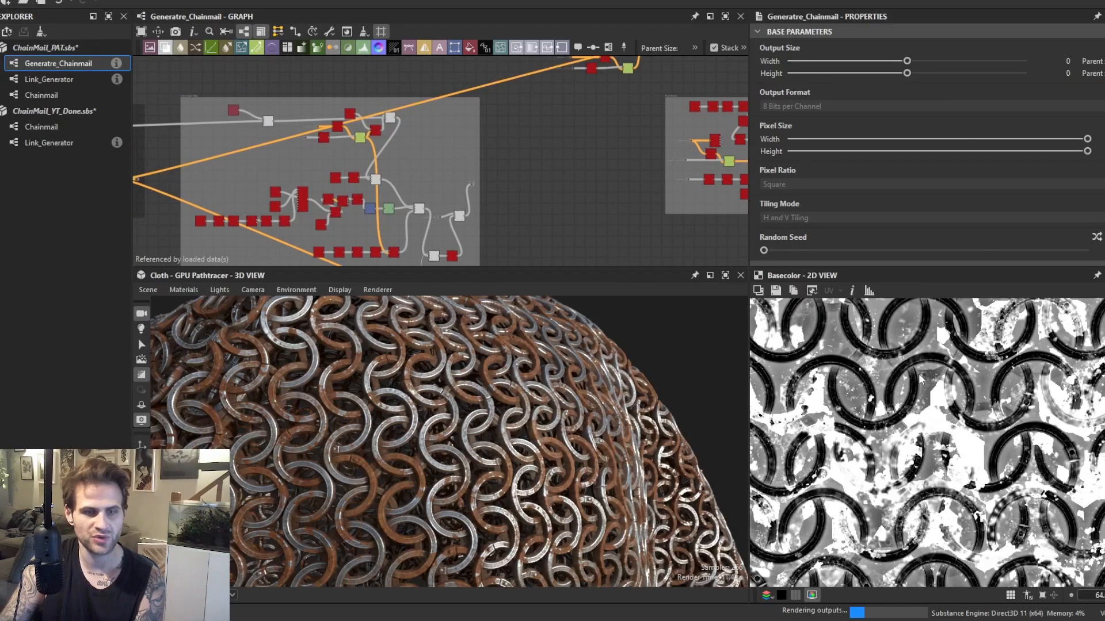
pyautogui.scroll(5, 477, 424)
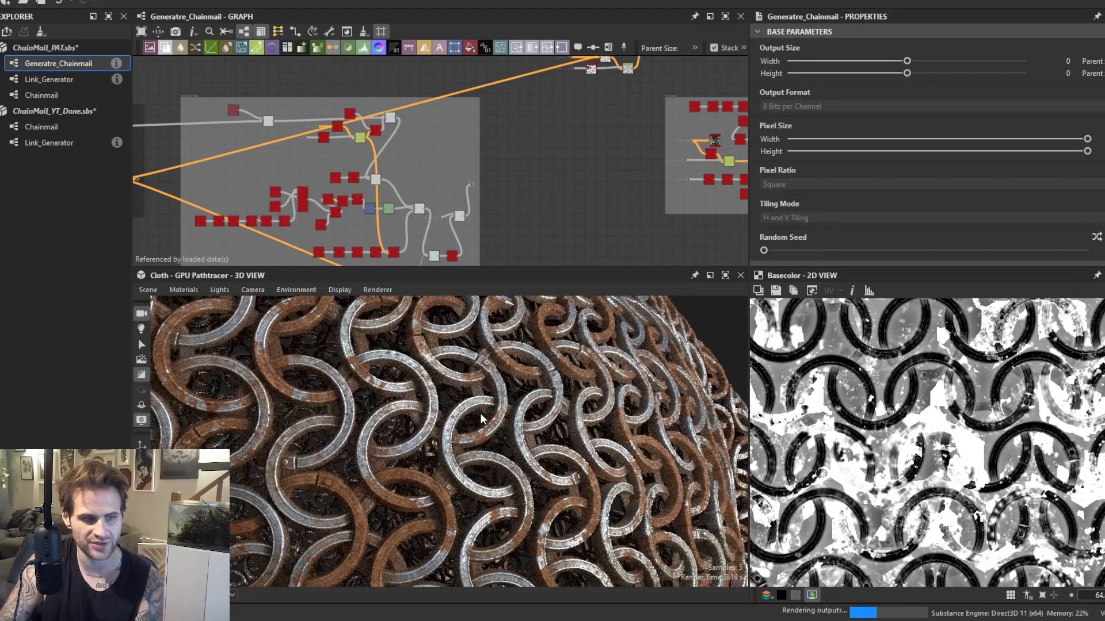
pyautogui.scroll(4, 440, 446)
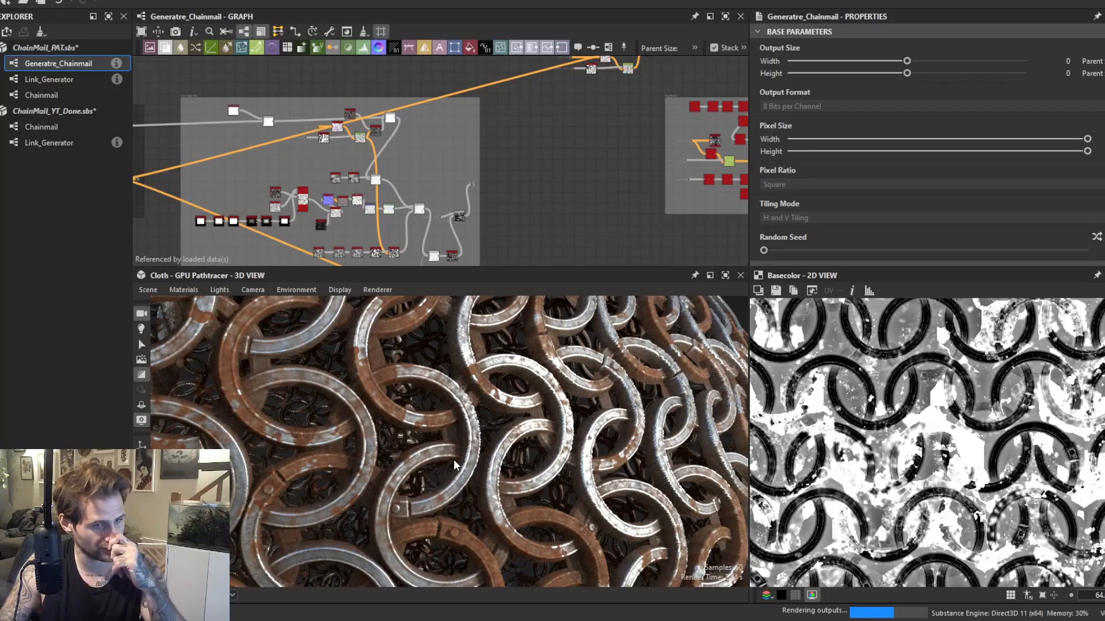
pyautogui.scroll(1, 455, 461)
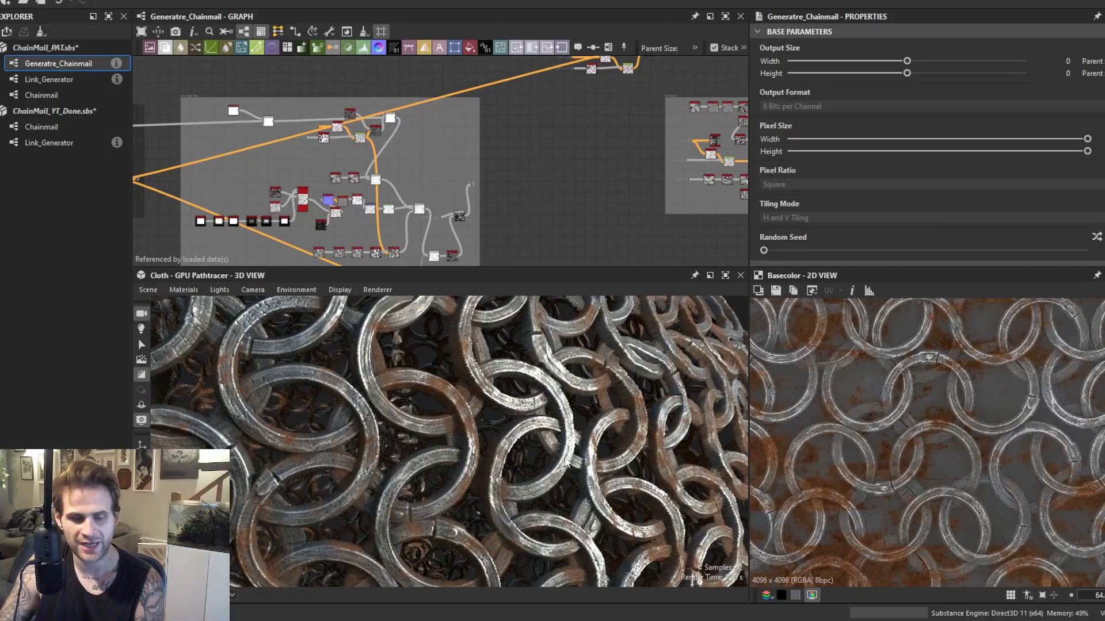
# Preview the output of the Pixel Processor node fed by the blurred moisture noise in the 2D view.
pyautogui.moveTo(468, 168); pyautogui.dragTo(679, 159, button='middle')
pyautogui.scroll(5, 555, 193)
pyautogui.click(554, 192)
pyautogui.scroll(1, 554, 190)
pyautogui.scroll(4, 910, 429)
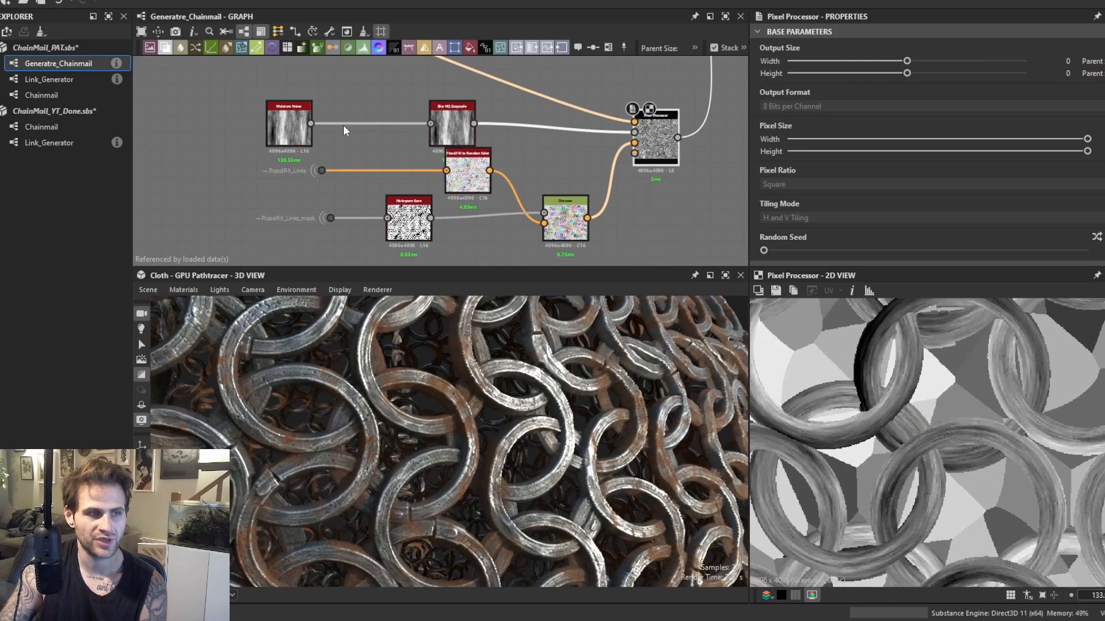
# Compare the Moisture Noise node's output with the Pixel Processor's noise wrapped around the links.
pyautogui.click(297, 130)
pyautogui.doubleClick(298, 134)
pyautogui.scroll(-3, 977, 388)
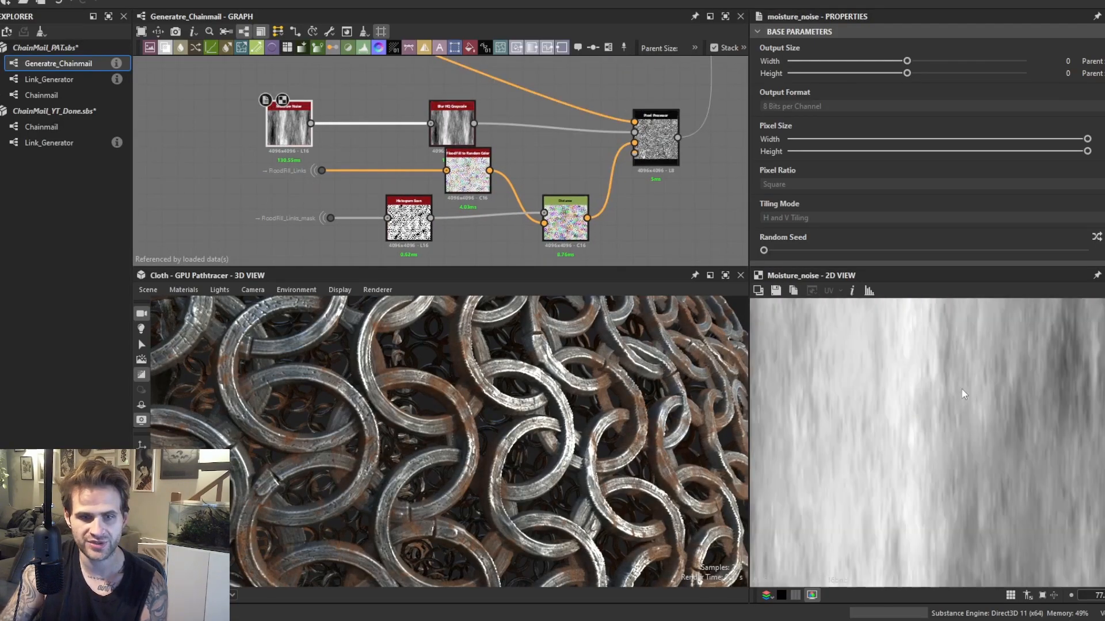
pyautogui.doubleClick(659, 135)
pyautogui.scroll(2, 909, 422)
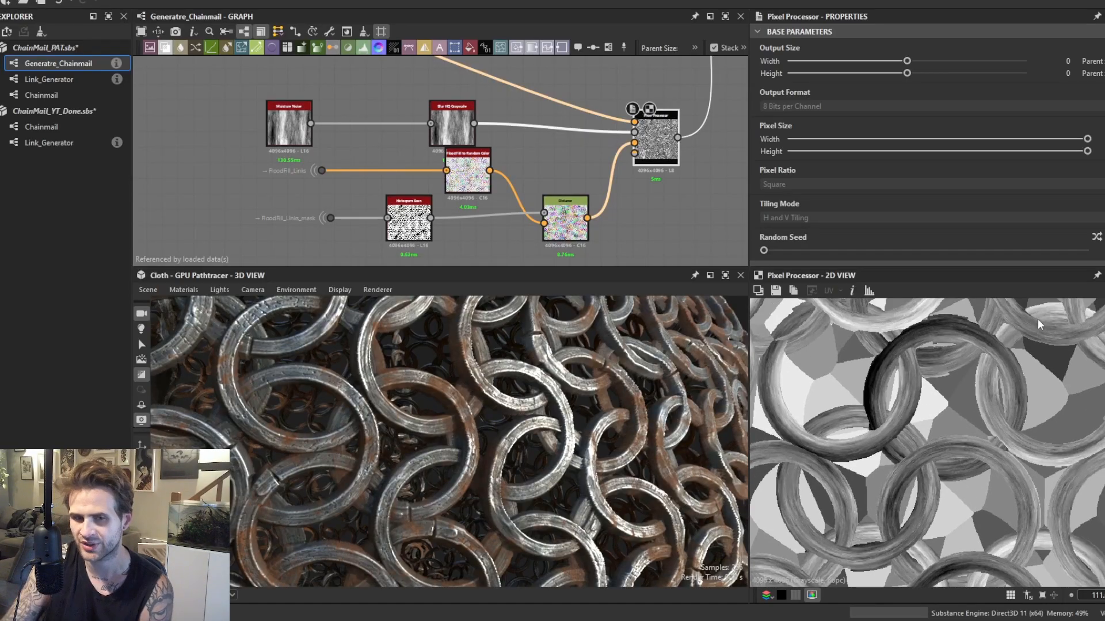
pyautogui.moveTo(1038, 320); pyautogui.dragTo(1005, 329, button='middle')
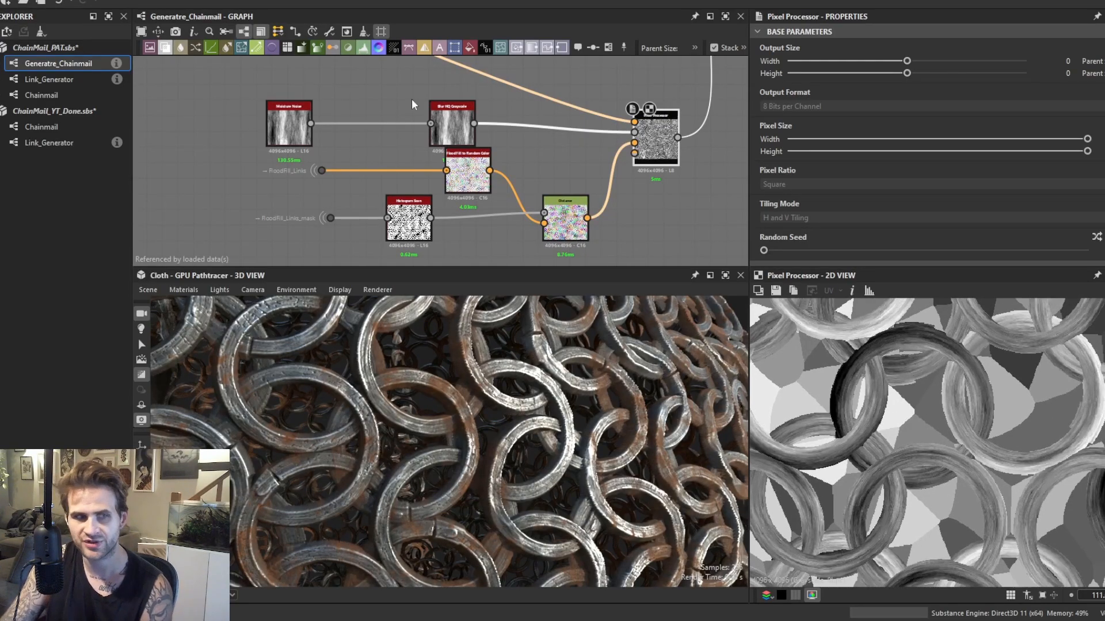
# Preview the Distance node feeding the Pixel Processor and return to the Pixel Processor's output.
pyautogui.moveTo(414, 104); pyautogui.dragTo(399, 132, button='middle')
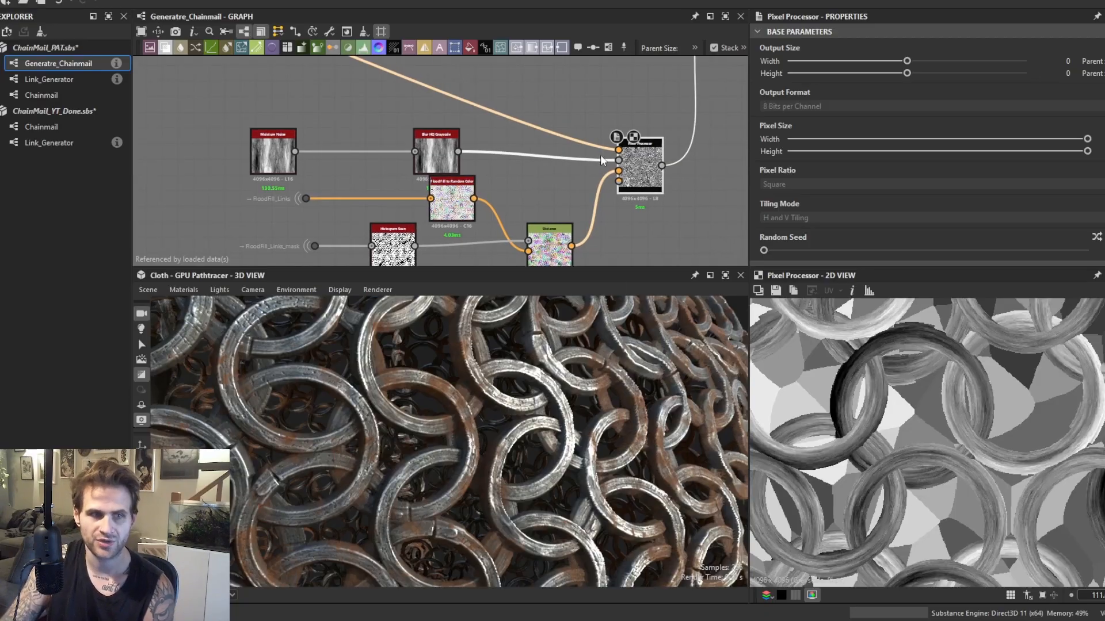
pyautogui.doubleClick(619, 174)
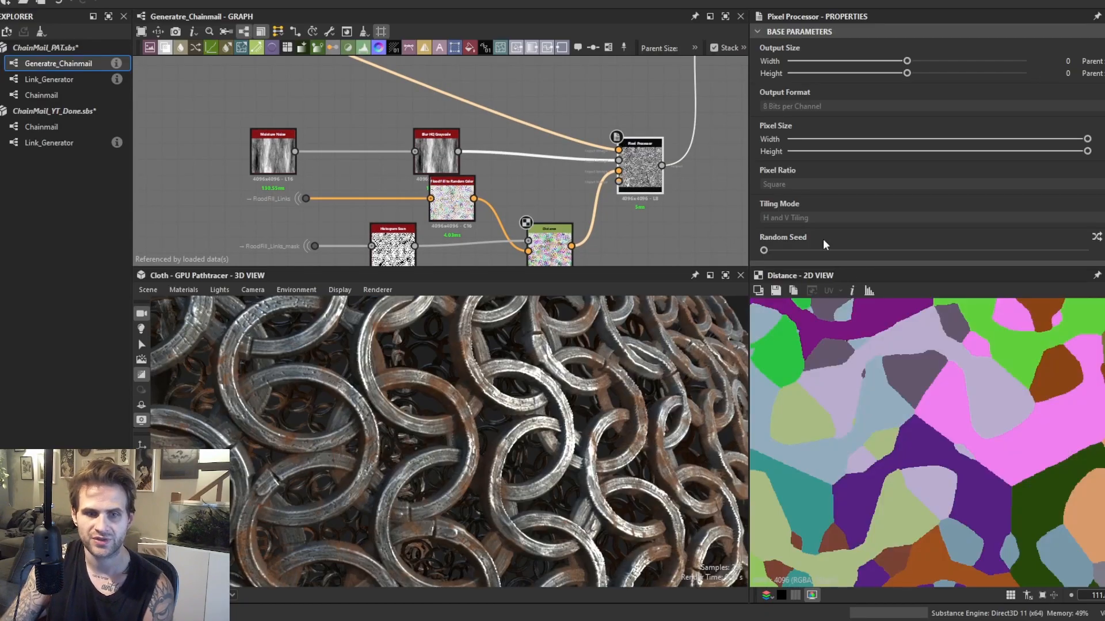
pyautogui.click(616, 167)
pyautogui.doubleClick(636, 168)
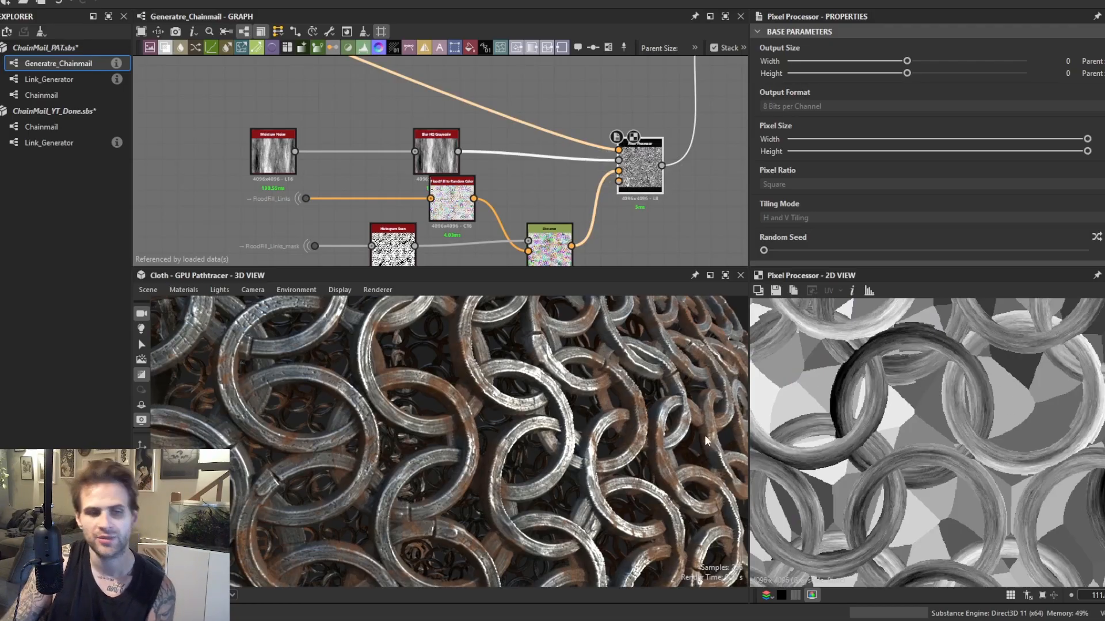
# Open the Chainmail graph of the ChainMail_YT_Done package.
pyautogui.scroll(-5, 388, 225)
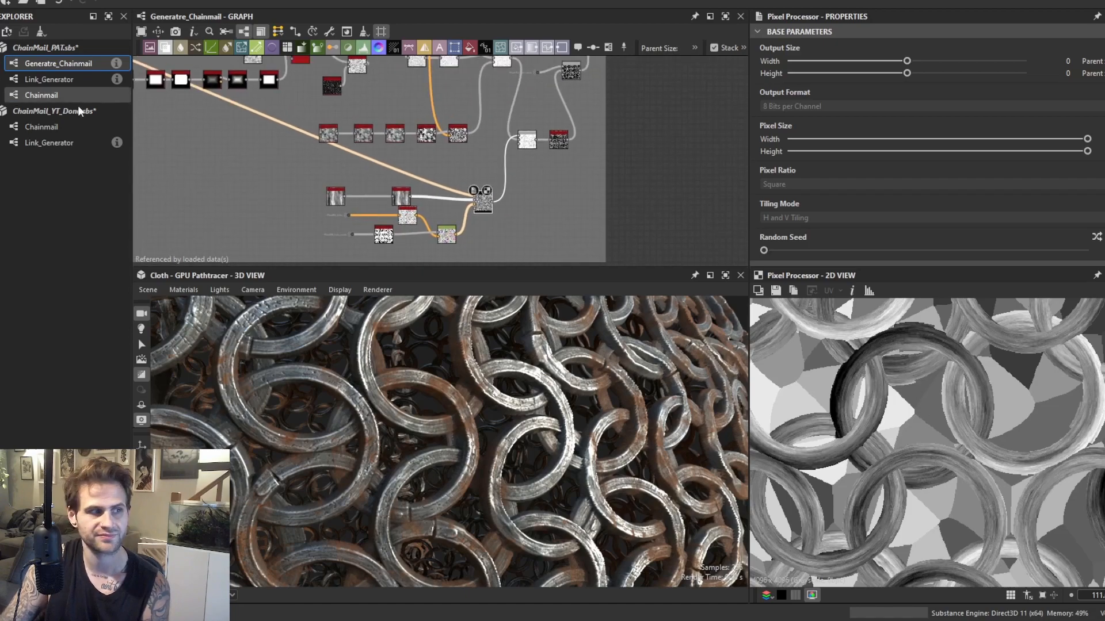
pyautogui.click(76, 127)
pyautogui.doubleClick(76, 127)
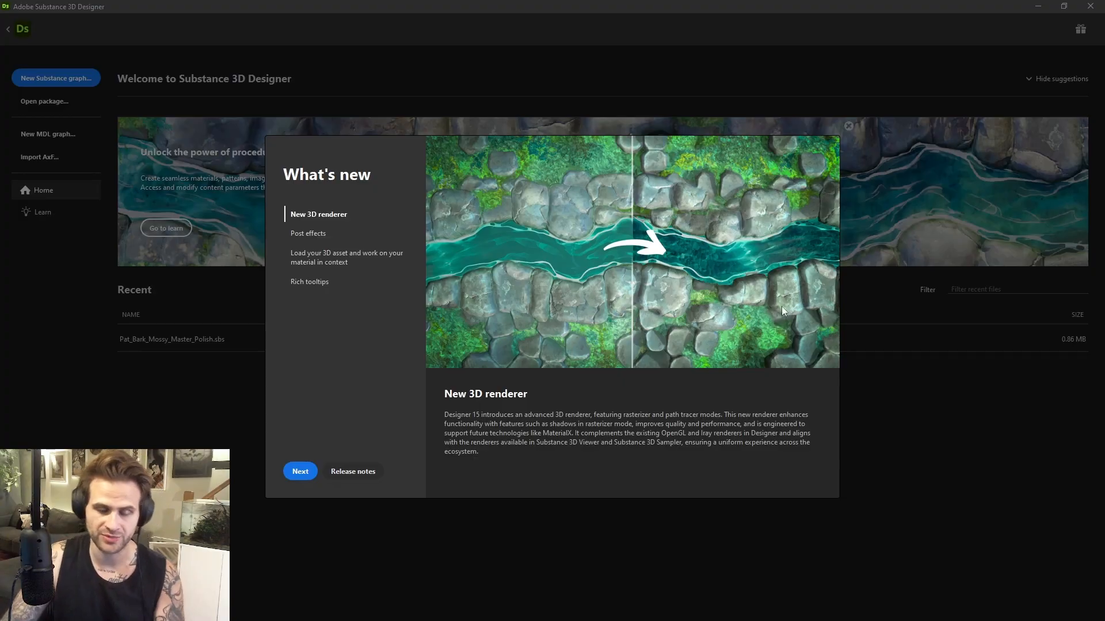
# Look through the first What's new pages and dismiss the dialog.
pyautogui.click(300, 472)
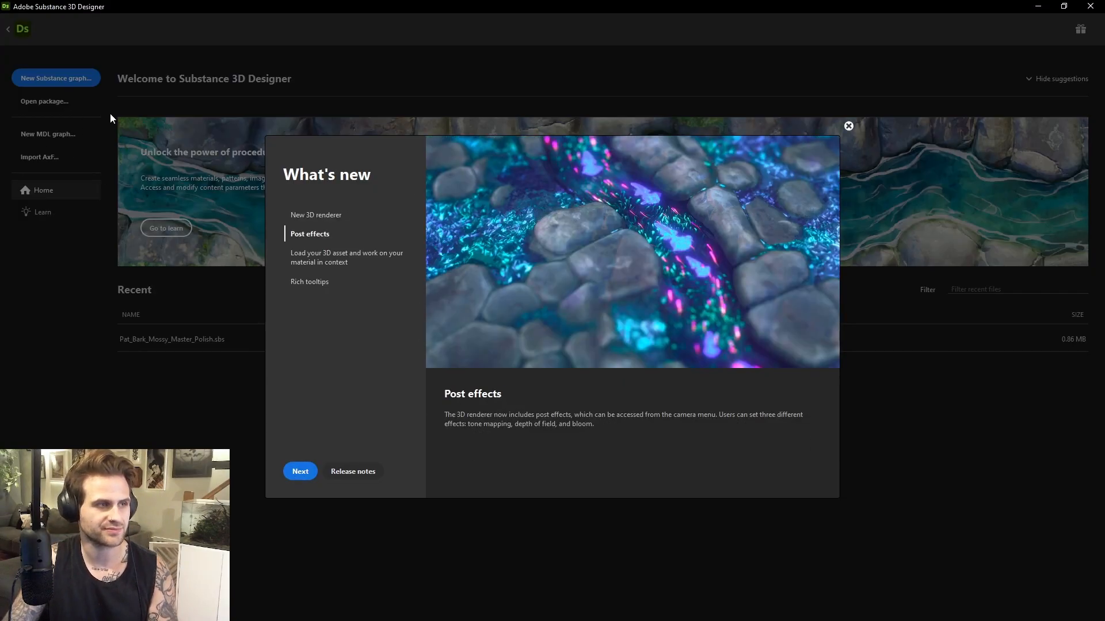
pyautogui.click(311, 472)
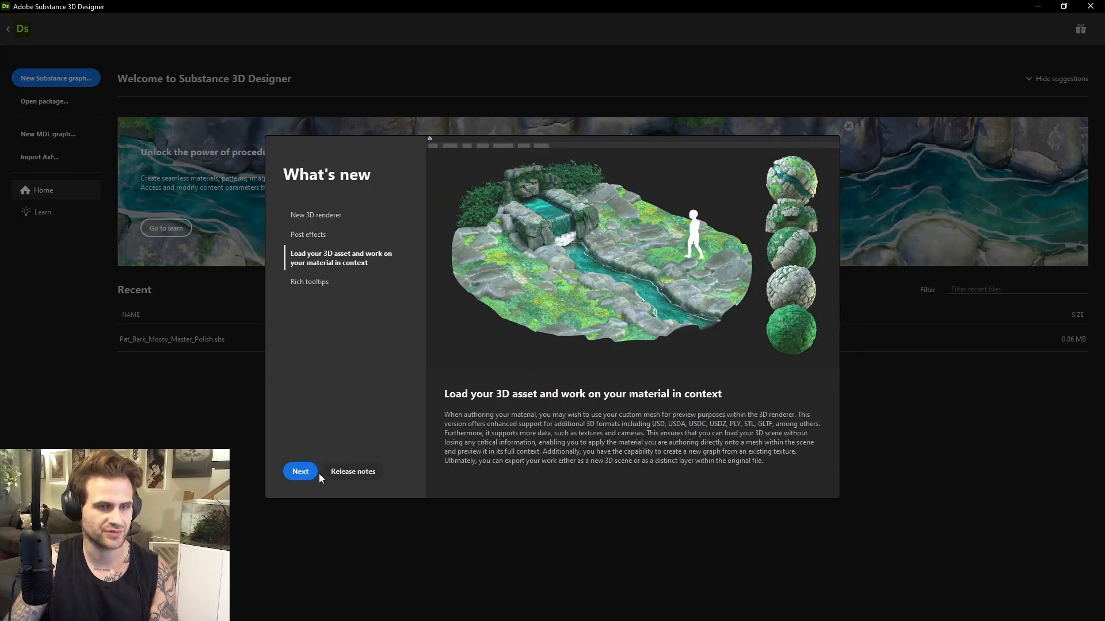
pyautogui.click(849, 126)
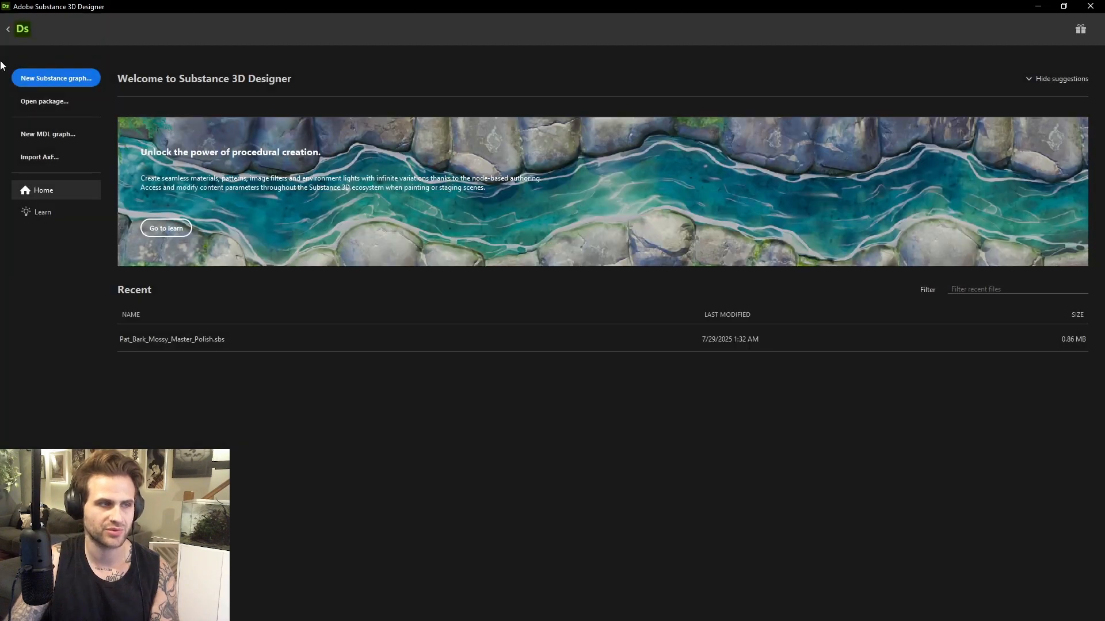
# Create a new Metallic Roughness Substance graph named Chainmail with a 4096 px parent size in a new package.
pyautogui.click(56, 78)
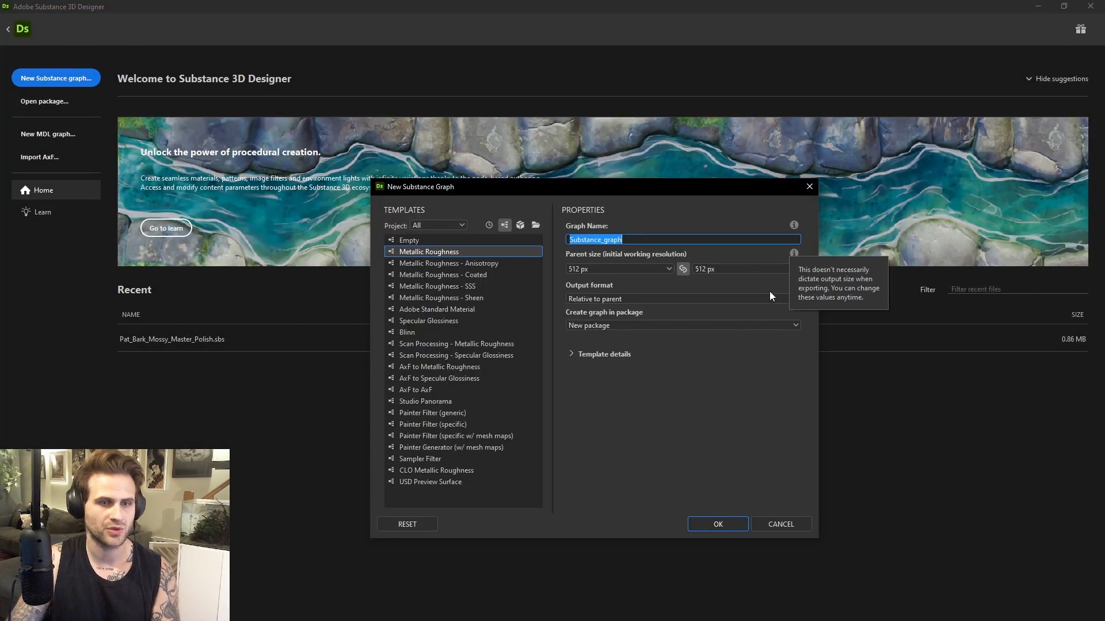
pyautogui.click(602, 267)
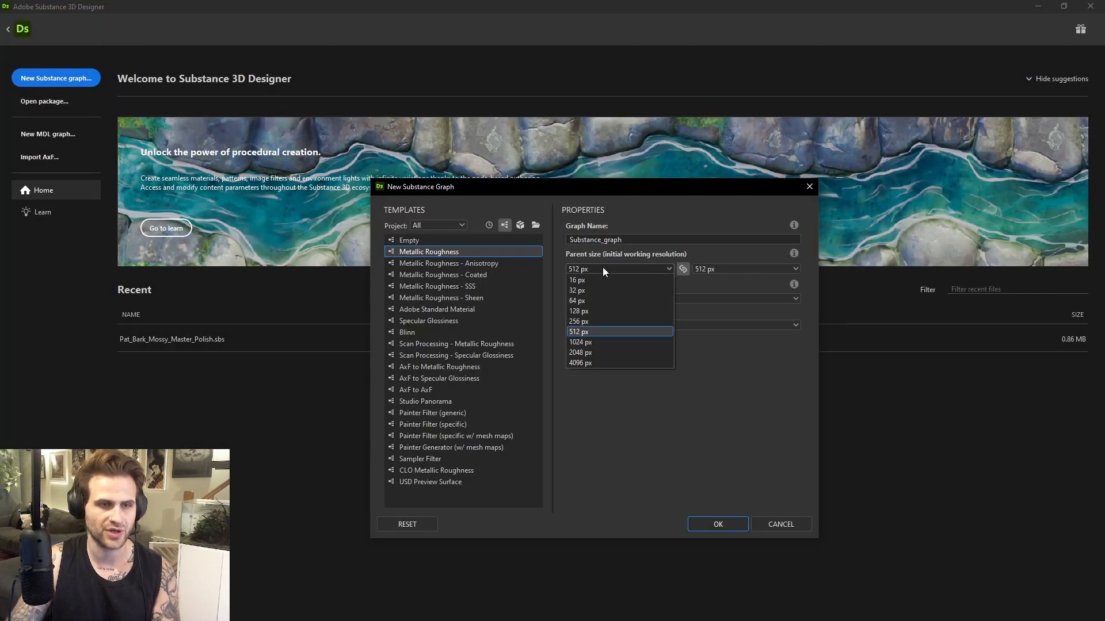
pyautogui.click(602, 362)
pyautogui.click(656, 240)
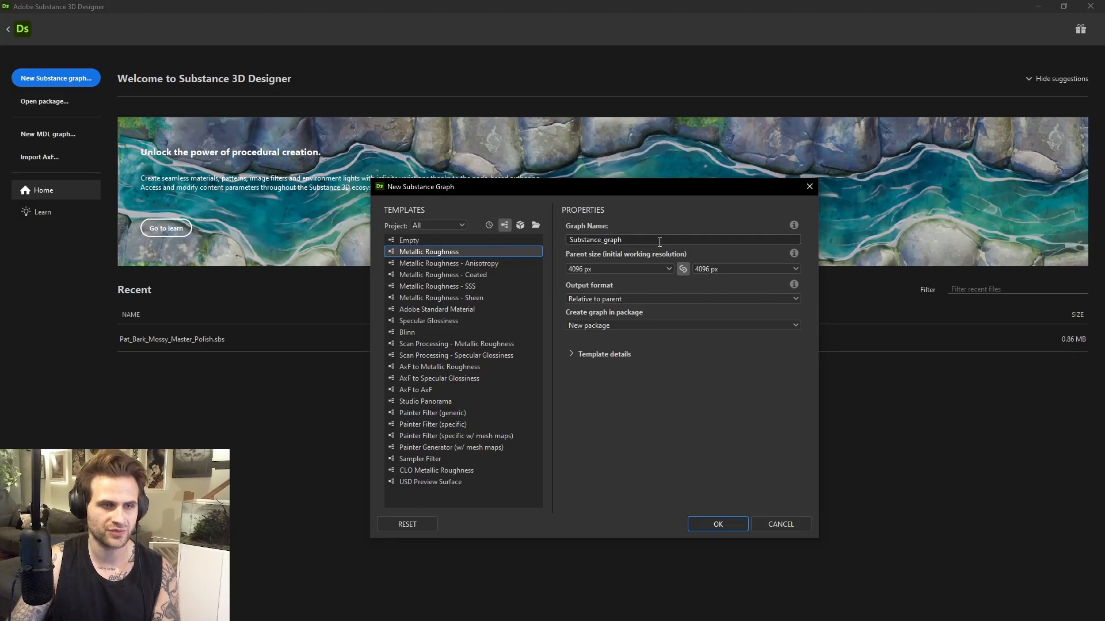
pyautogui.hotkey('ctrl', 'a')
pyautogui.write('Chainmai')
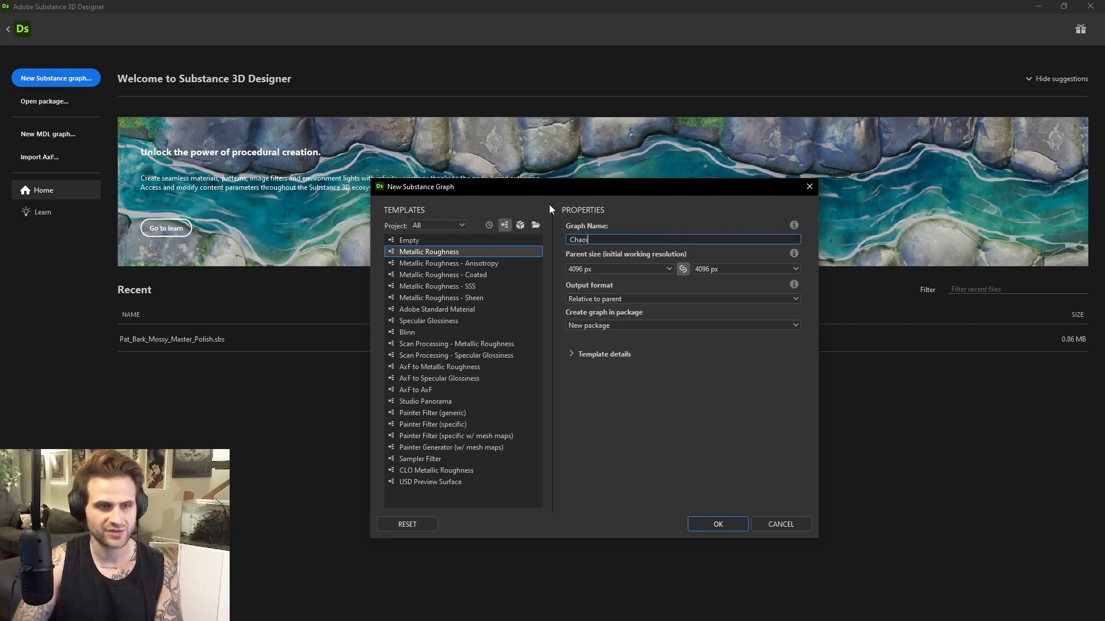
pyautogui.write('l')
pyautogui.press('Return')
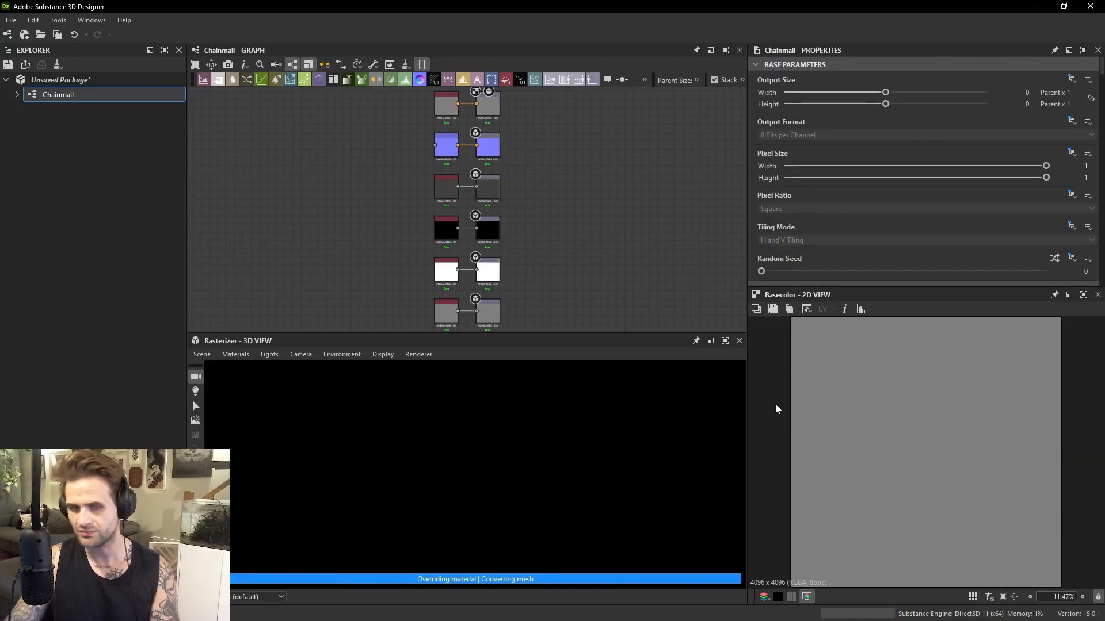
# Frame the whole rounded cube at an angle in the 3D view.
pyautogui.moveTo(635, 516); pyautogui.dragTo(633, 483)
pyautogui.scroll(3, 654, 492)
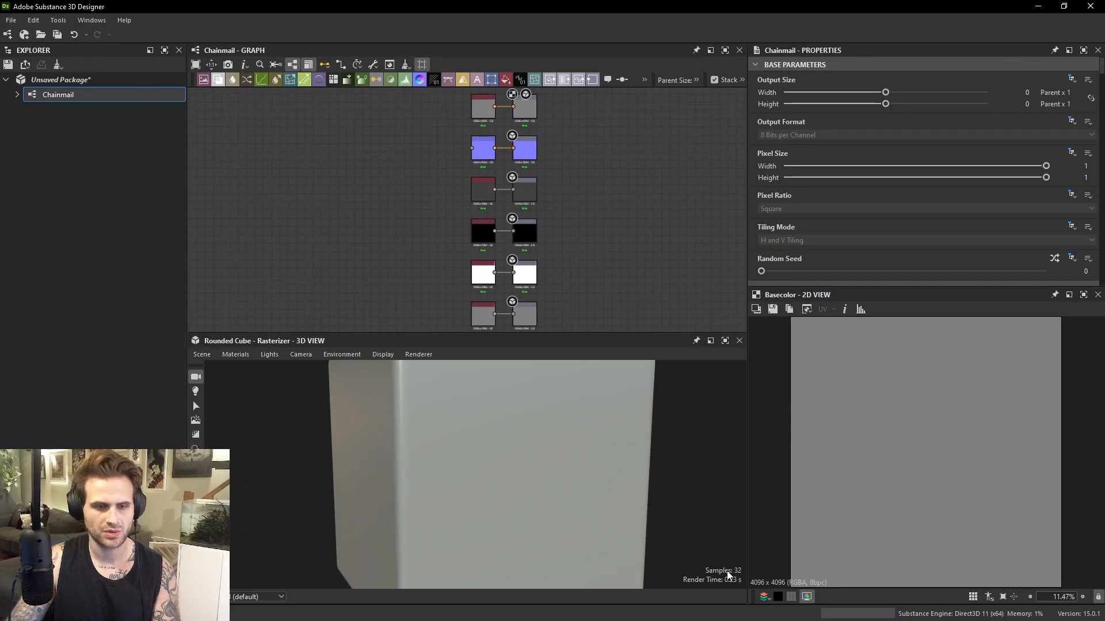
pyautogui.moveTo(729, 572); pyautogui.dragTo(604, 505)
pyautogui.scroll(-5, 619, 500)
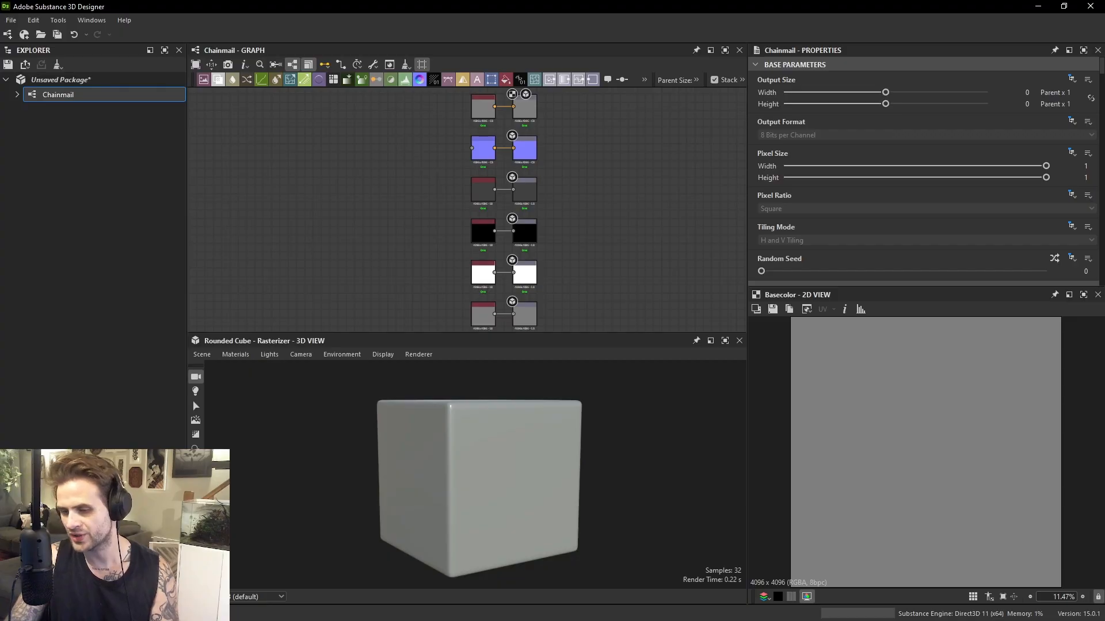
# Switch to the chainmail reference board, enlarge it to full screen and bring all the reference images into view.
pyautogui.hotkey('alt', 'Tab')
pyautogui.scroll(-5, 647, 298)
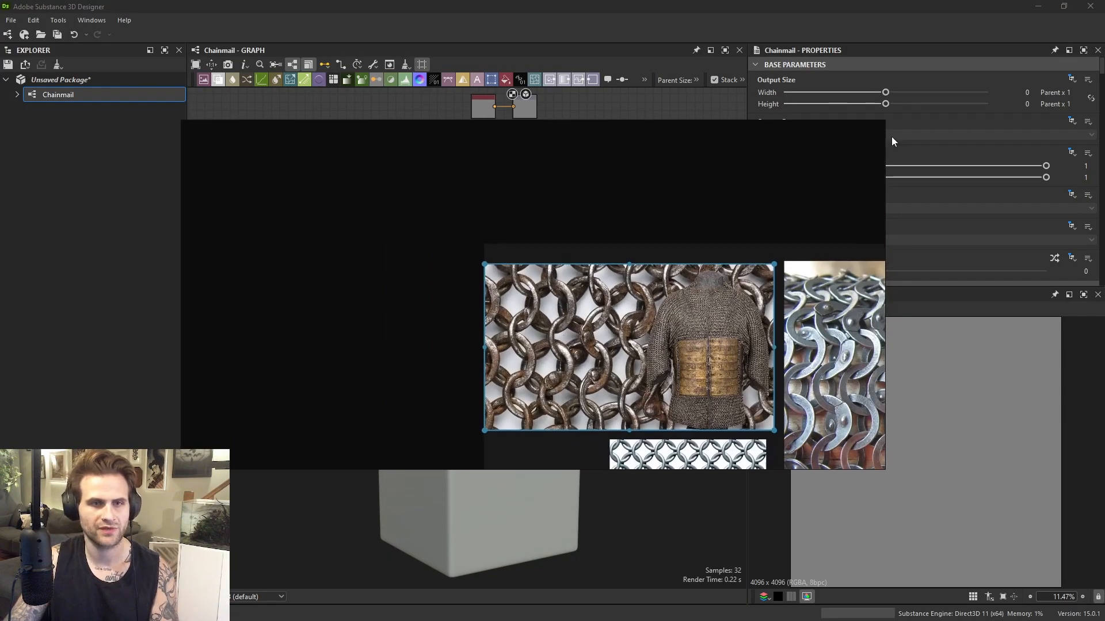
pyautogui.click(860, 129)
pyautogui.moveTo(857, 299); pyautogui.dragTo(673, 252, button='middle')
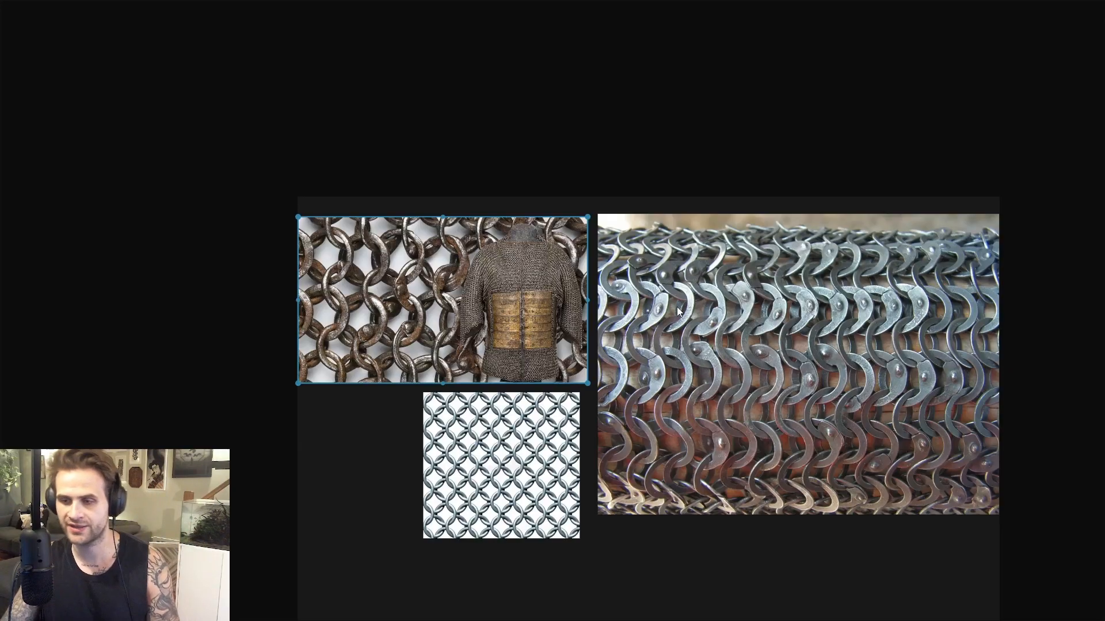
# Examine the reference photos for the riveted links, the worn rusty rings and the interlocking ring pattern.
pyautogui.scroll(4, 789, 340)
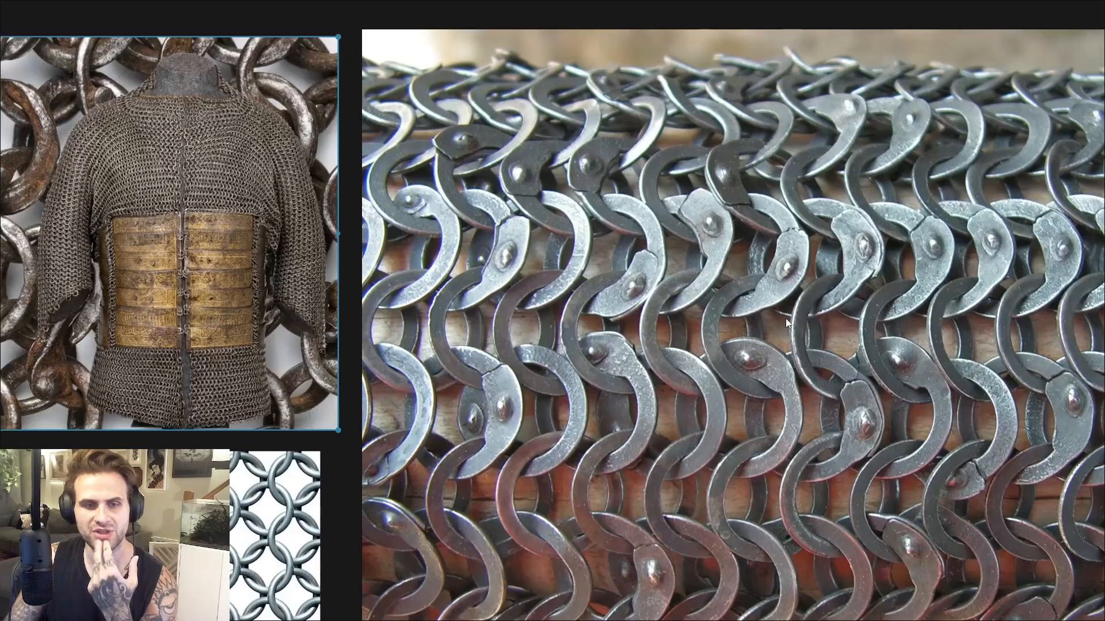
pyautogui.scroll(-2, 661, 298)
pyautogui.moveTo(362, 260); pyautogui.dragTo(755, 247, button='middle')
pyautogui.scroll(3, 632, 349)
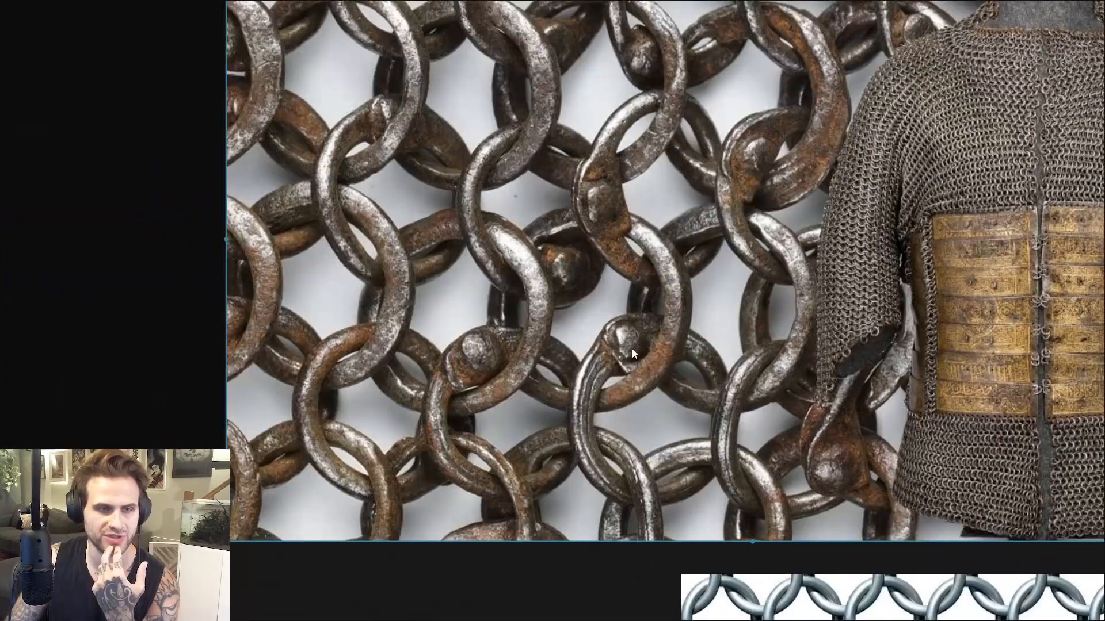
pyautogui.scroll(1, 616, 219)
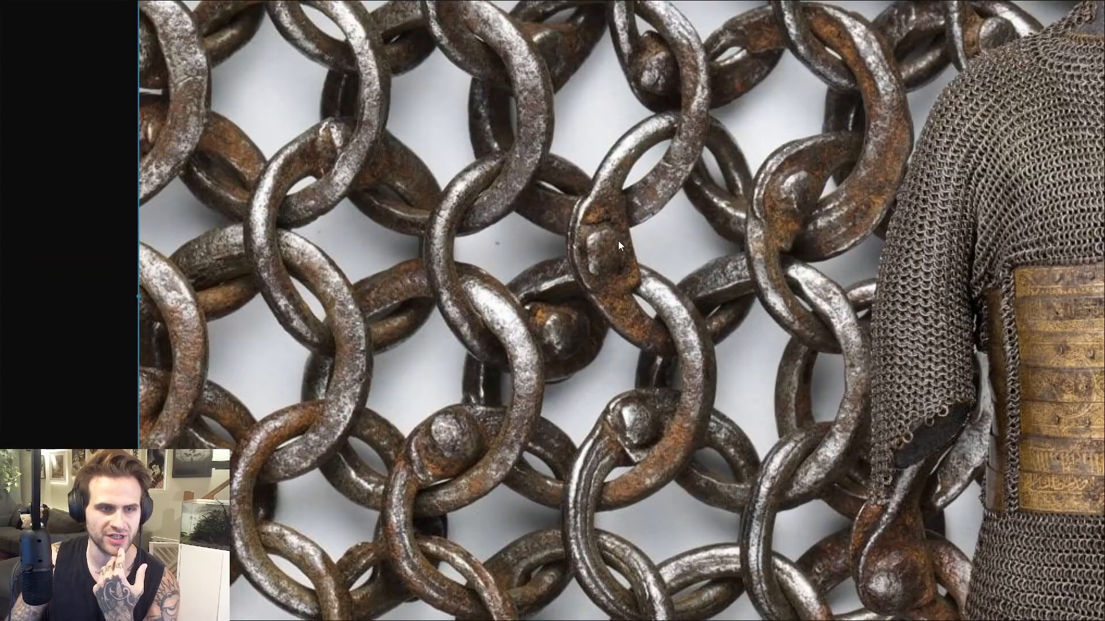
pyautogui.scroll(-3, 677, 261)
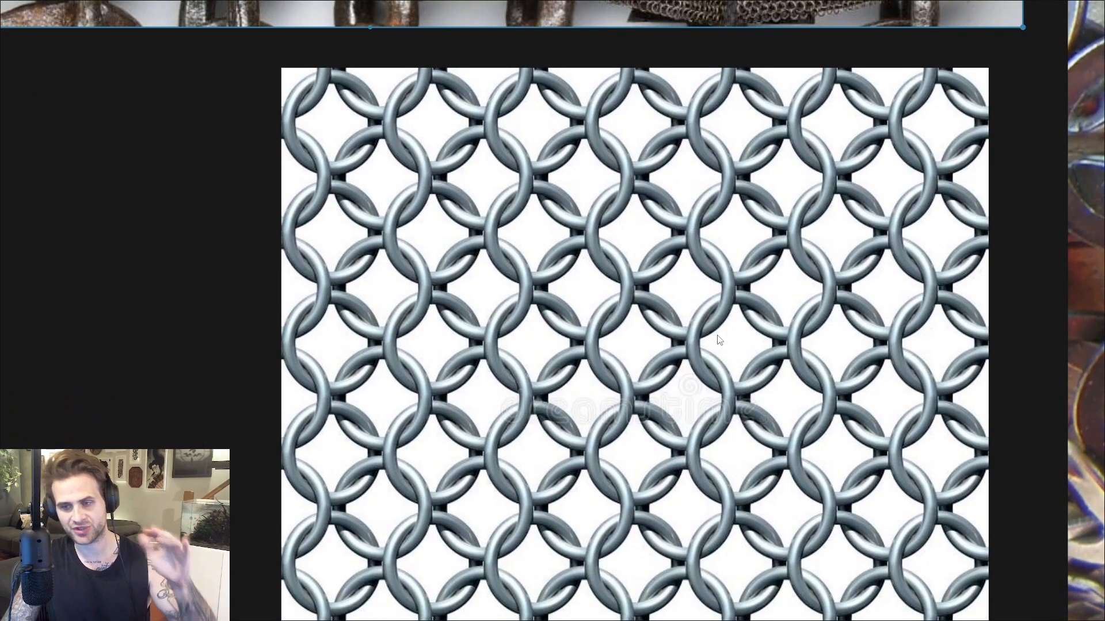
pyautogui.scroll(-2, 840, 332)
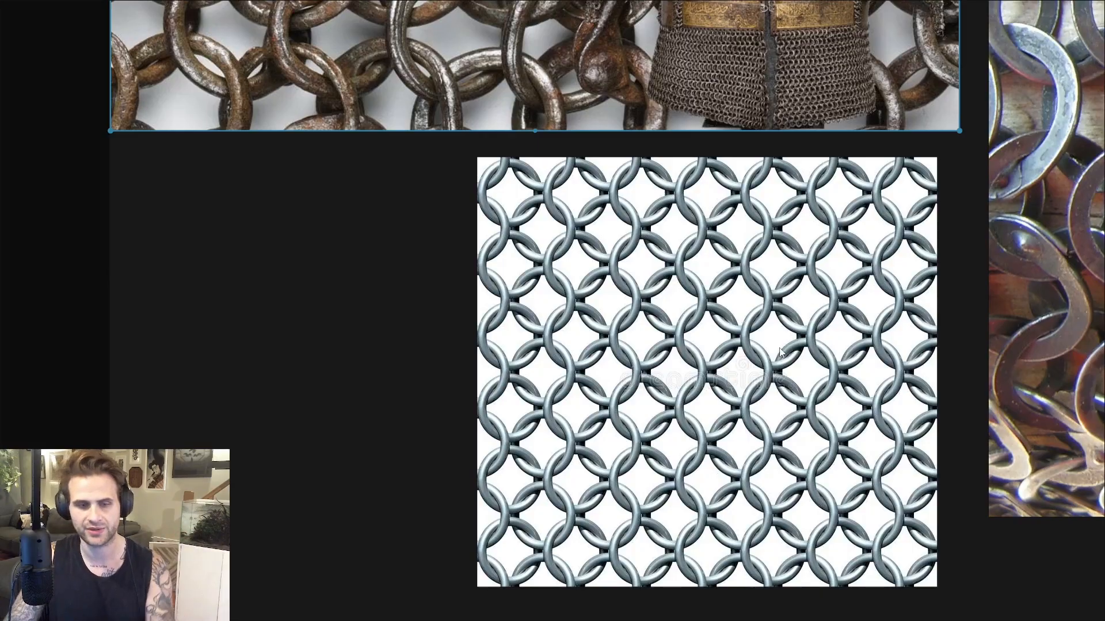
# Examine the interlocking ring pattern of the chainmail reference image in Photoshop, both close up and as a whole.
pyautogui.moveTo(755, 421); pyautogui.dragTo(795, 439, button='middle')
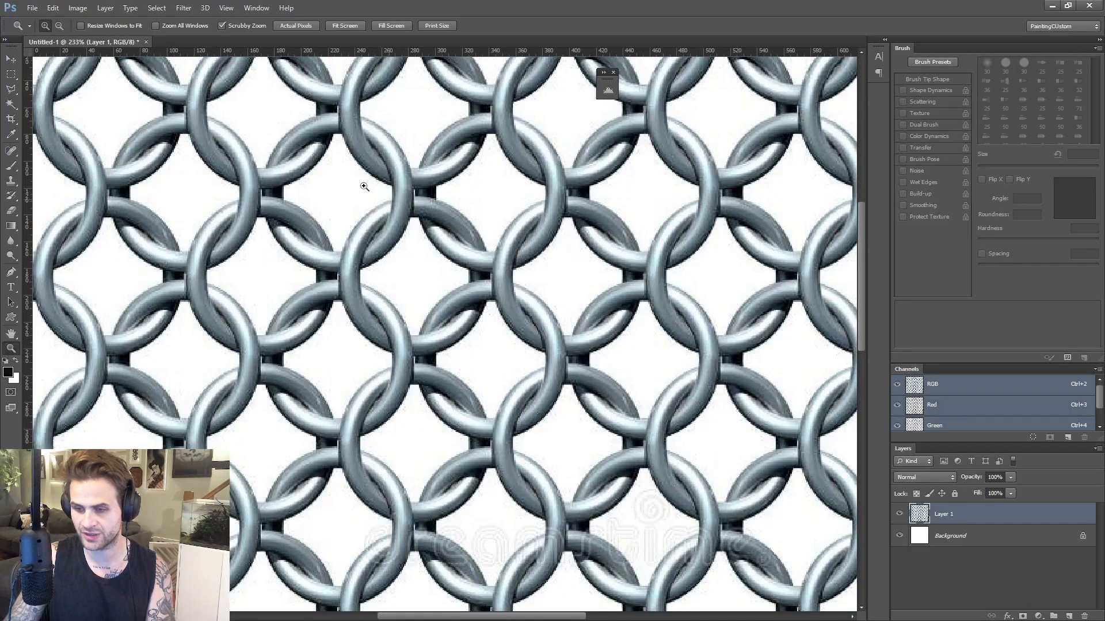
pyautogui.click(573, 290)
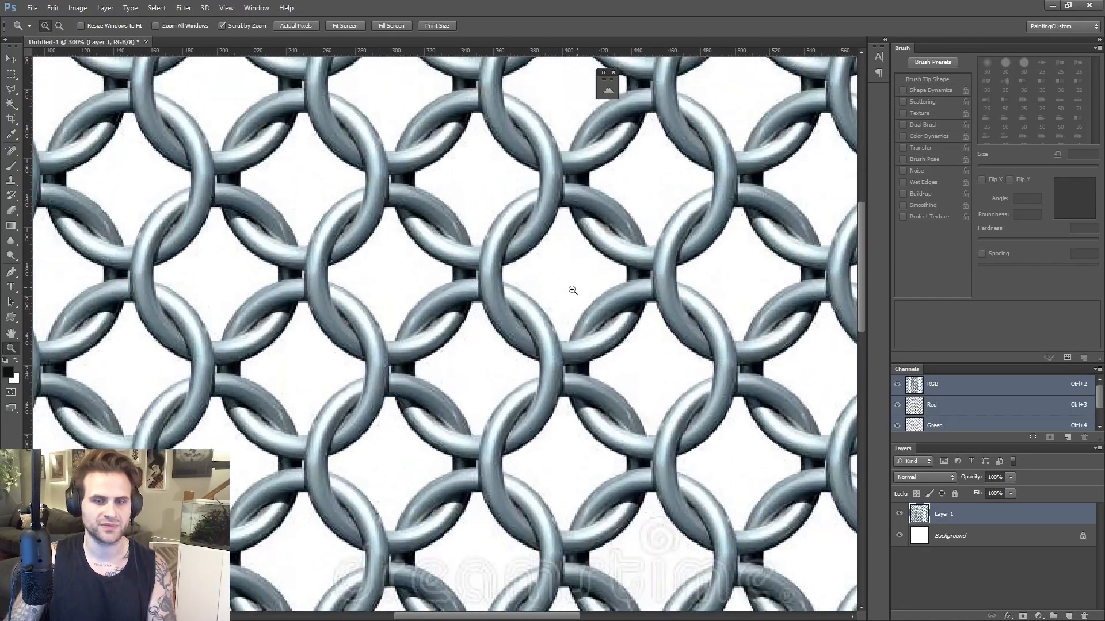
pyautogui.keyDown('alt'); pyautogui.moveTo(573, 290); pyautogui.dragTo(506, 291); pyautogui.keyUp('alt')
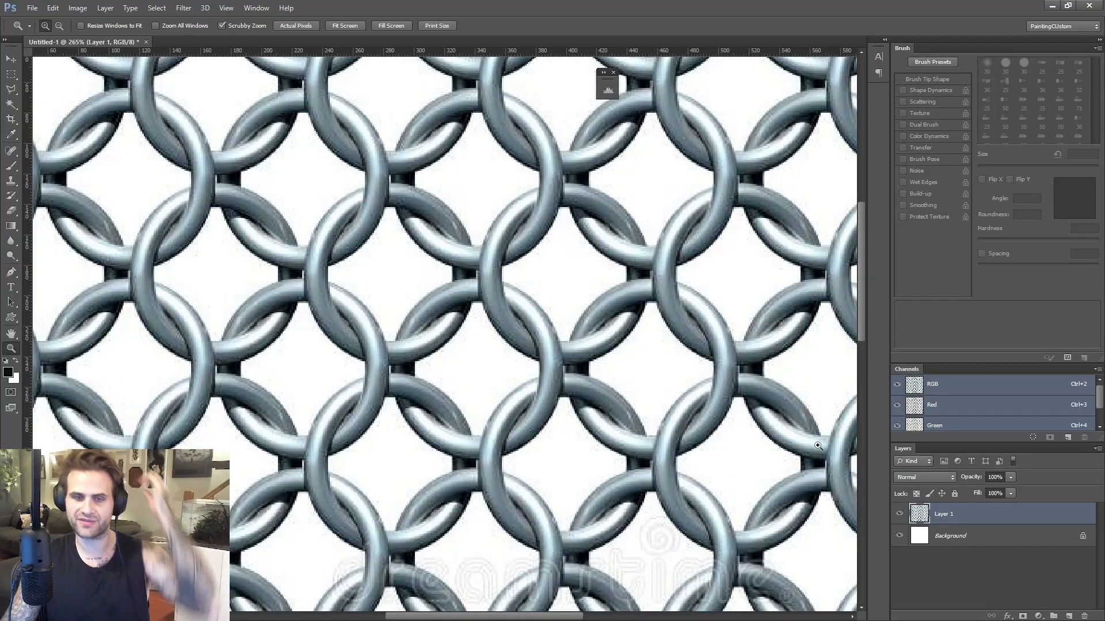
pyautogui.click(633, 348)
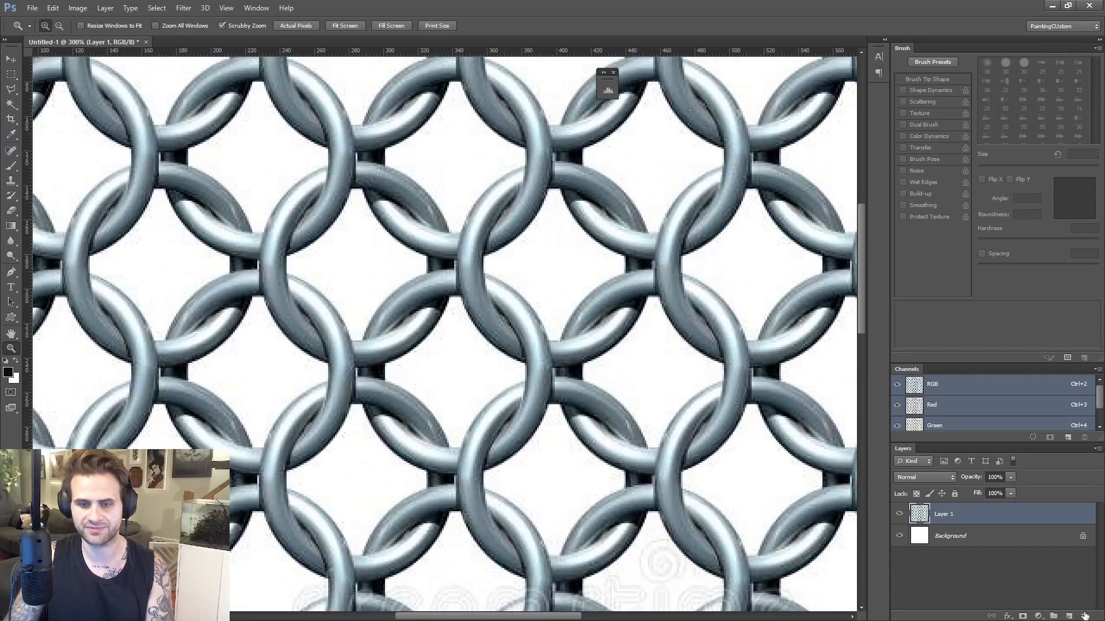
pyautogui.keyDown('alt'); pyautogui.scroll(-4, 593, 323); pyautogui.keyUp('alt')
pyautogui.keyDown('alt'); pyautogui.scroll(4, 594, 323); pyautogui.keyUp('alt')
pyautogui.keyDown('alt'); pyautogui.scroll(-4, 656, 321); pyautogui.keyUp('alt')
pyautogui.keyDown('alt'); pyautogui.scroll(-4, 670, 332); pyautogui.keyUp('alt')
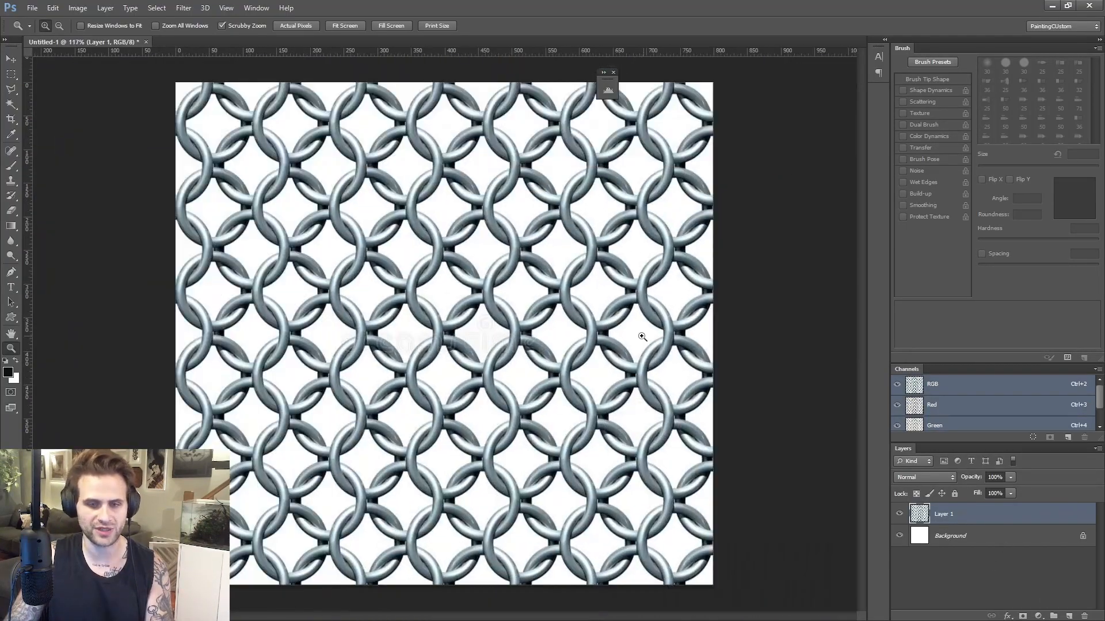
pyautogui.keyDown('alt'); pyautogui.scroll(4, 530, 328); pyautogui.keyUp('alt')
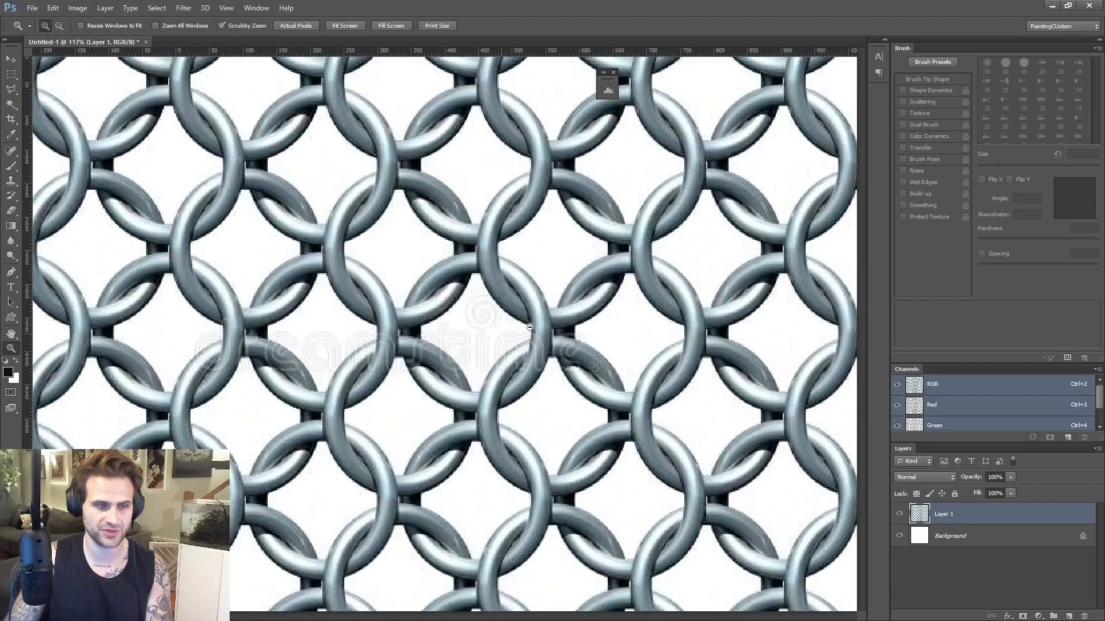
pyautogui.keyDown('alt'); pyautogui.scroll(2, 598, 310); pyautogui.keyUp('alt')
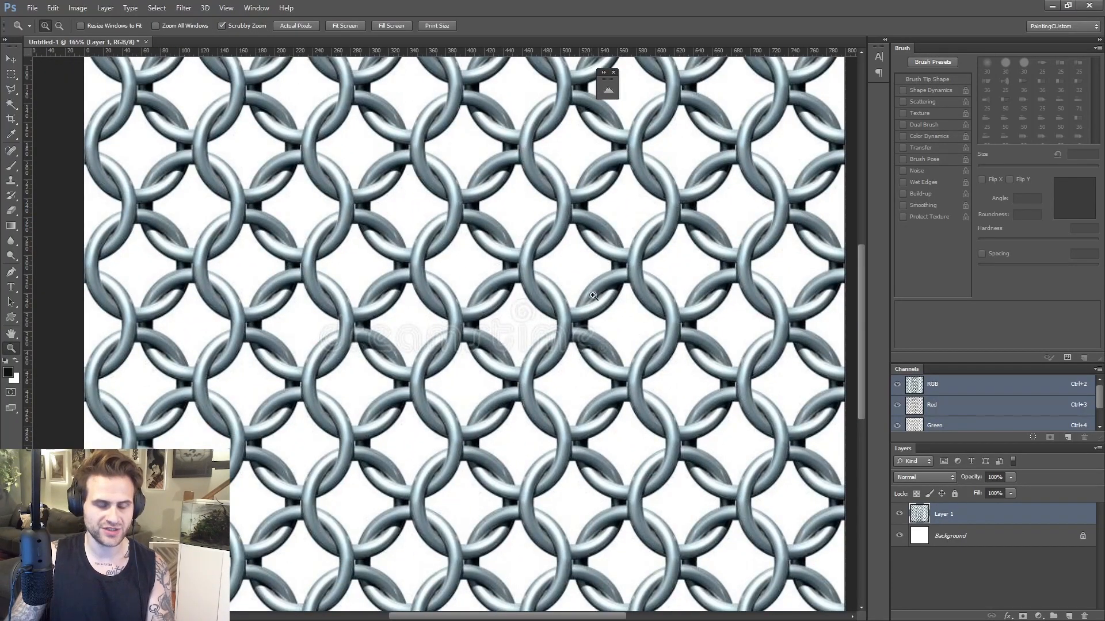
pyautogui.moveTo(599, 301); pyautogui.dragTo(572, 292)
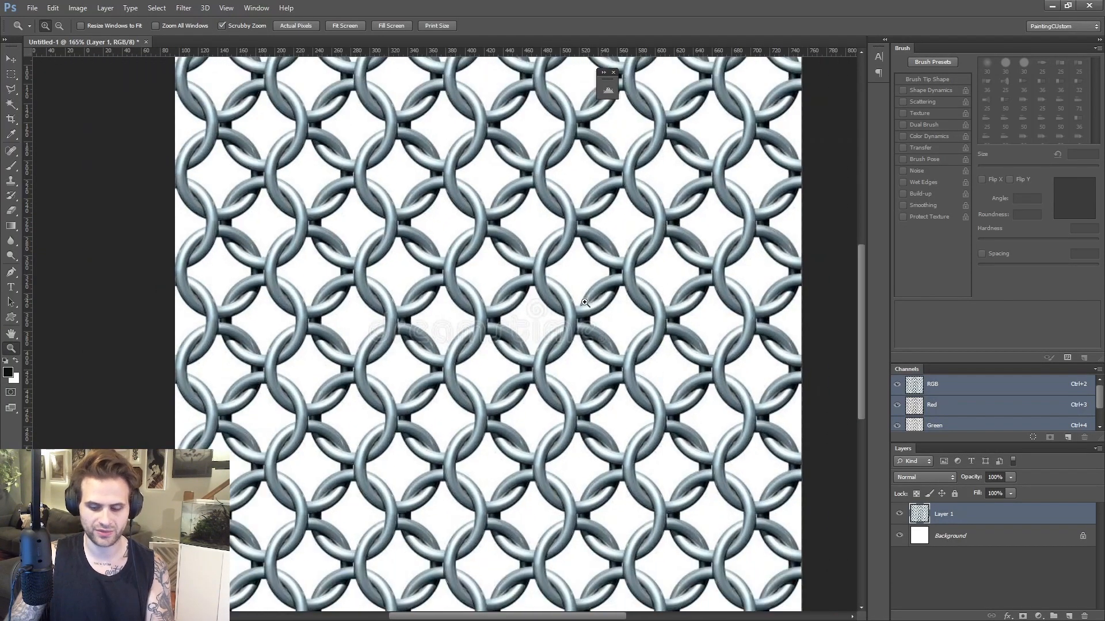
# Crop the chainmail image to a square region about 305 px wide that contains a few interlocking rings.
pyautogui.press('m')
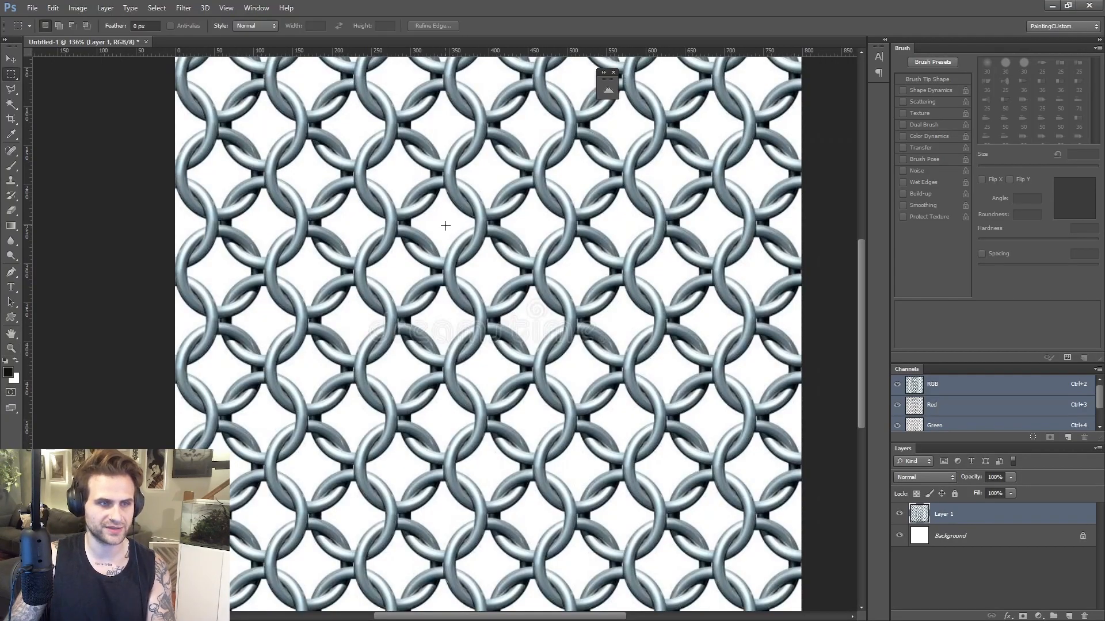
pyautogui.keyDown('shift'); pyautogui.moveTo(443, 223); pyautogui.dragTo(659, 416); pyautogui.keyUp('shift')
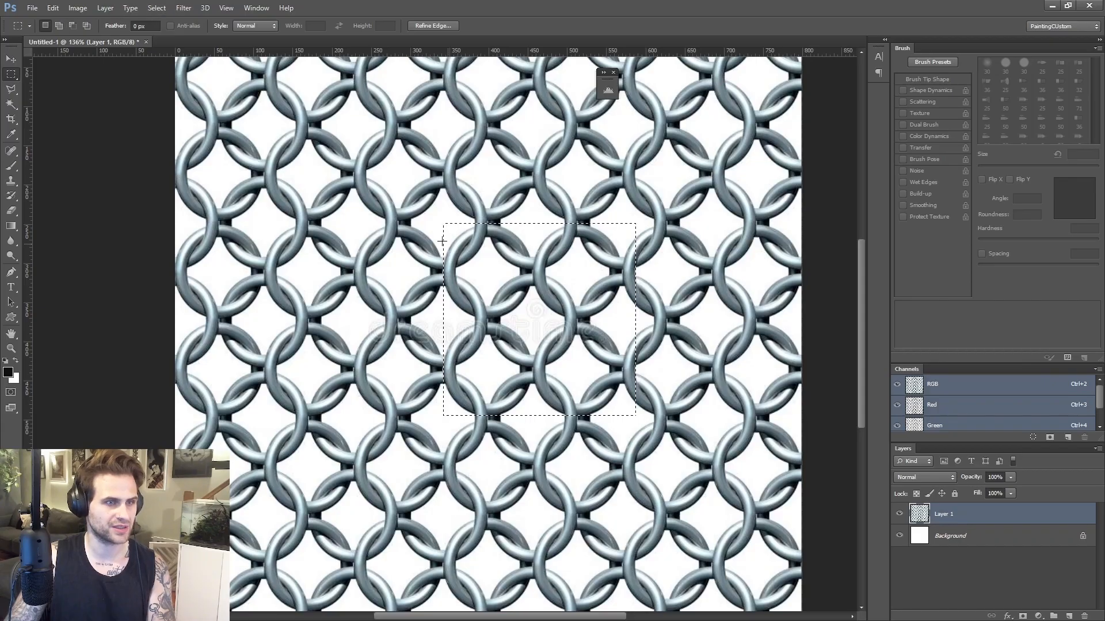
pyautogui.keyDown('shift'); pyautogui.moveTo(393, 171); pyautogui.dragTo(634, 412); pyautogui.keyUp('shift')
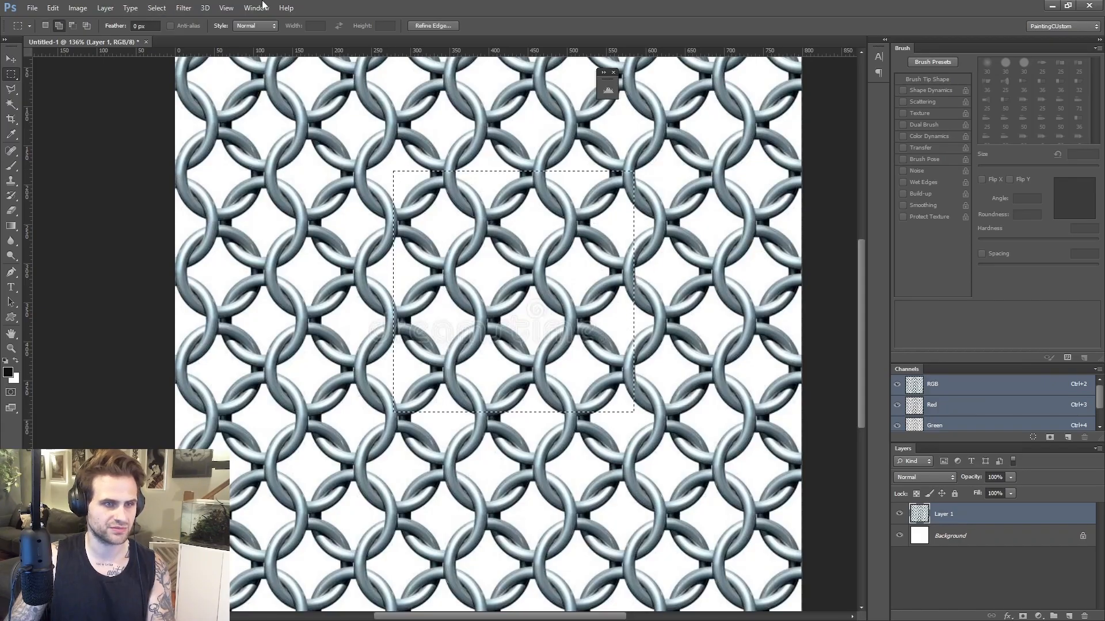
pyautogui.click(76, 12)
pyautogui.click(144, 121)
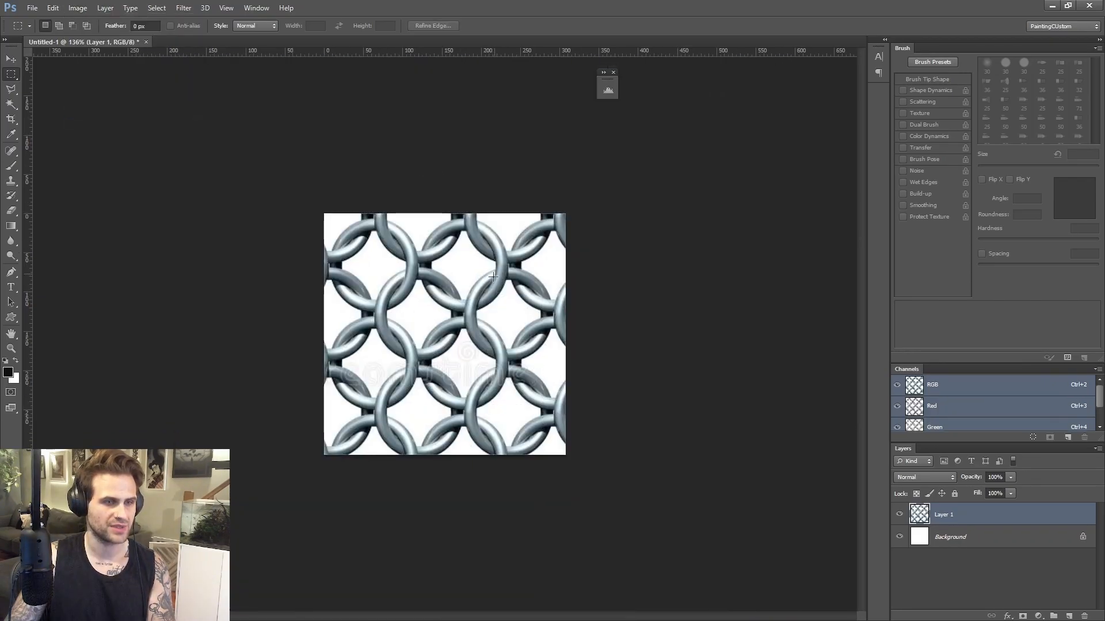
# Select the Brush tool and add a new layer at 51% opacity above the cropped chainmail image.
pyautogui.press('z')
pyautogui.hotkey('ctrl', '+')
pyautogui.moveTo(505, 299); pyautogui.dragTo(568, 337)
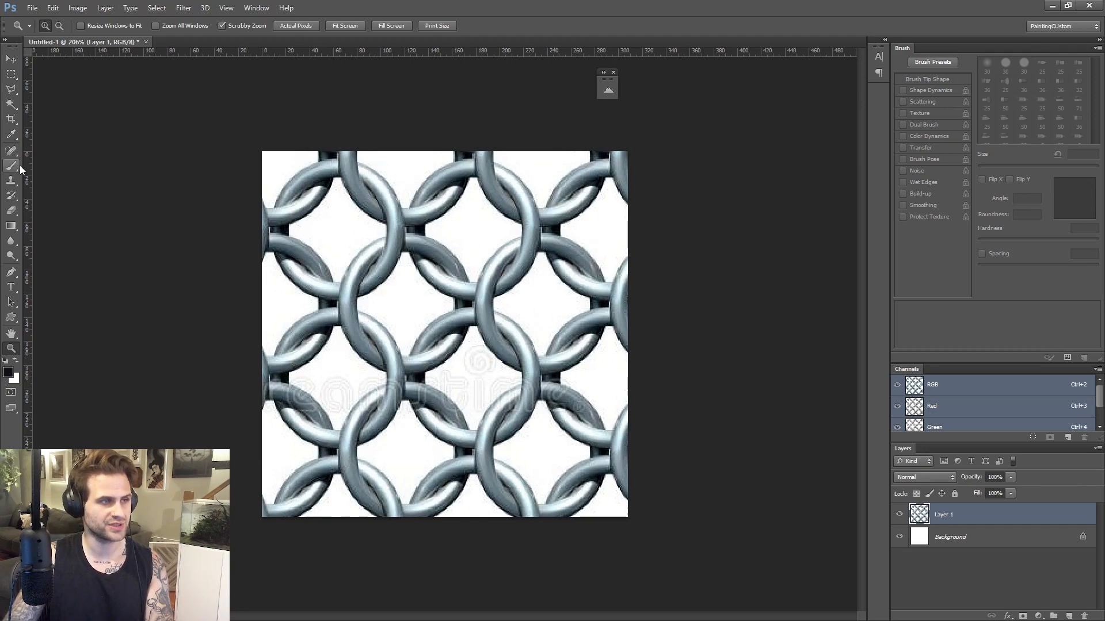
pyautogui.click(11, 166)
pyautogui.click(8, 373)
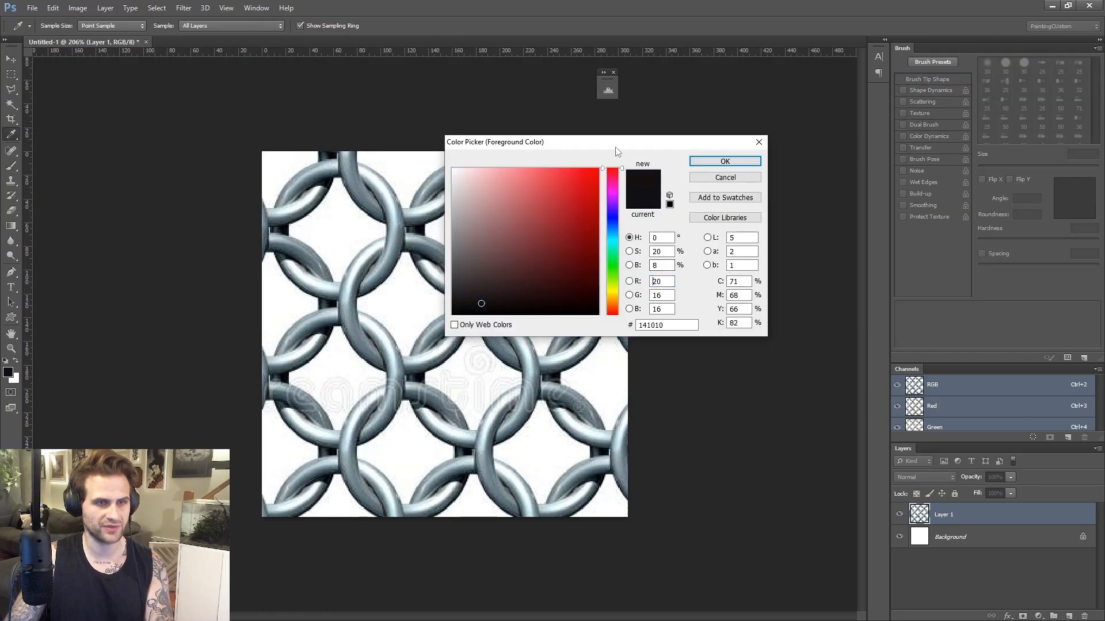
pyautogui.click(725, 162)
pyautogui.click(1068, 611)
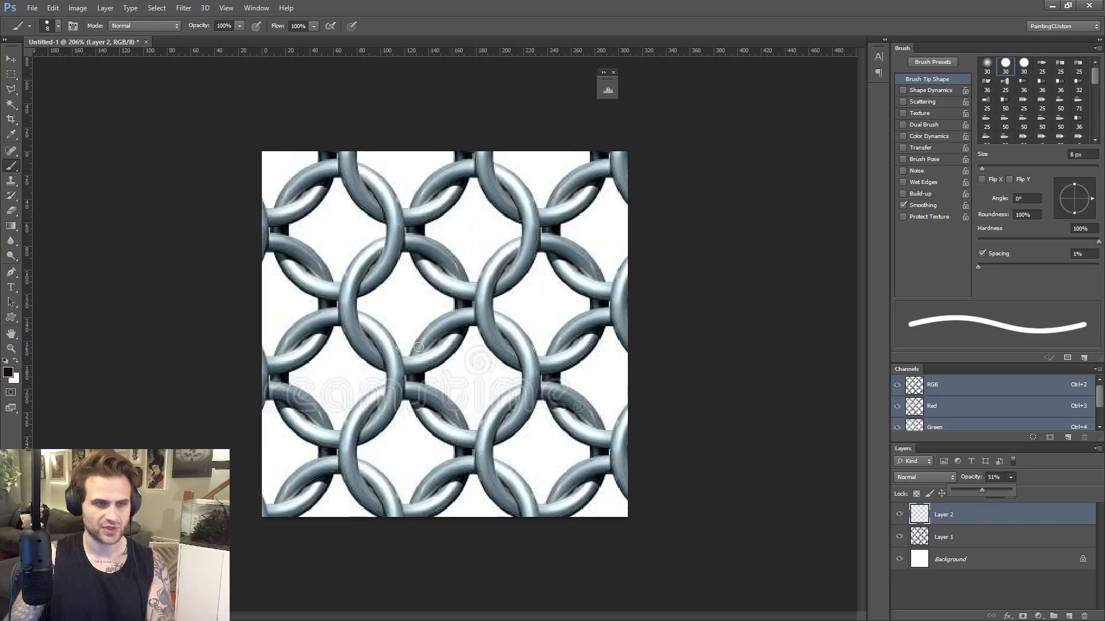
# Undo the dark test stroke on the ring and set the brush colour to red (#f10000).
pyautogui.moveTo(371, 438); pyautogui.dragTo(390, 351)
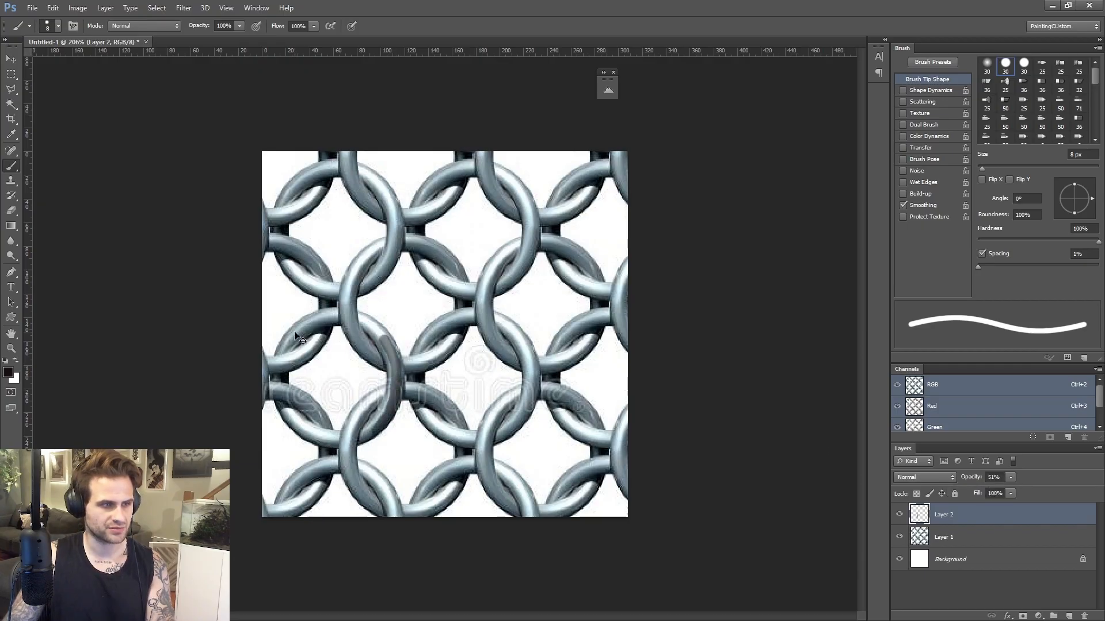
pyautogui.hotkey('ctrl', 'z')
pyautogui.click(8, 373)
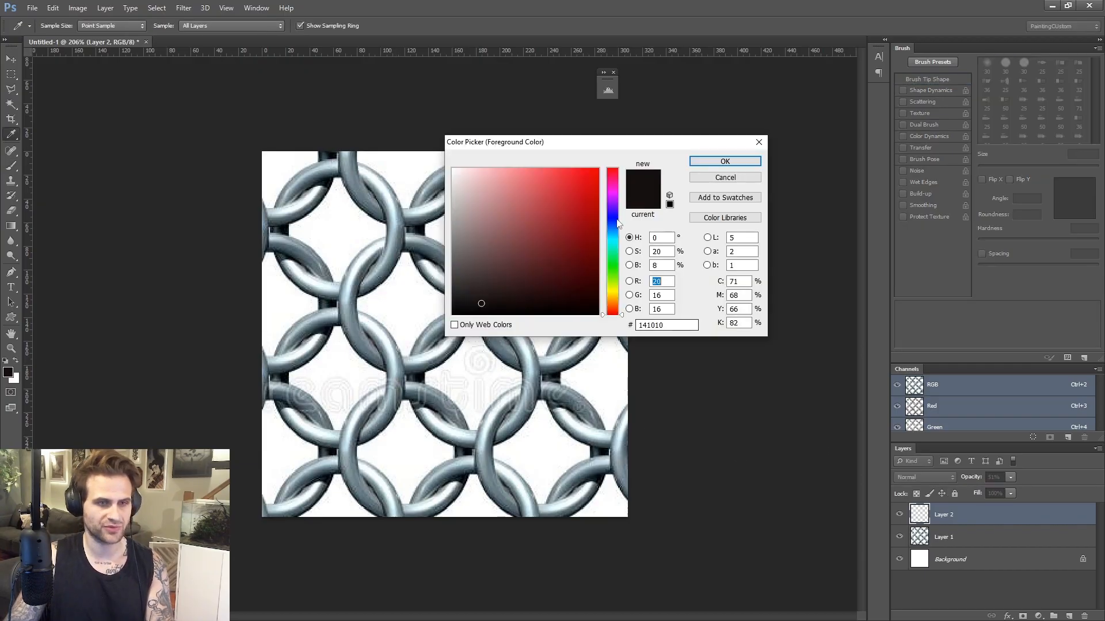
pyautogui.click(597, 176)
pyautogui.click(705, 165)
pyautogui.press('b')
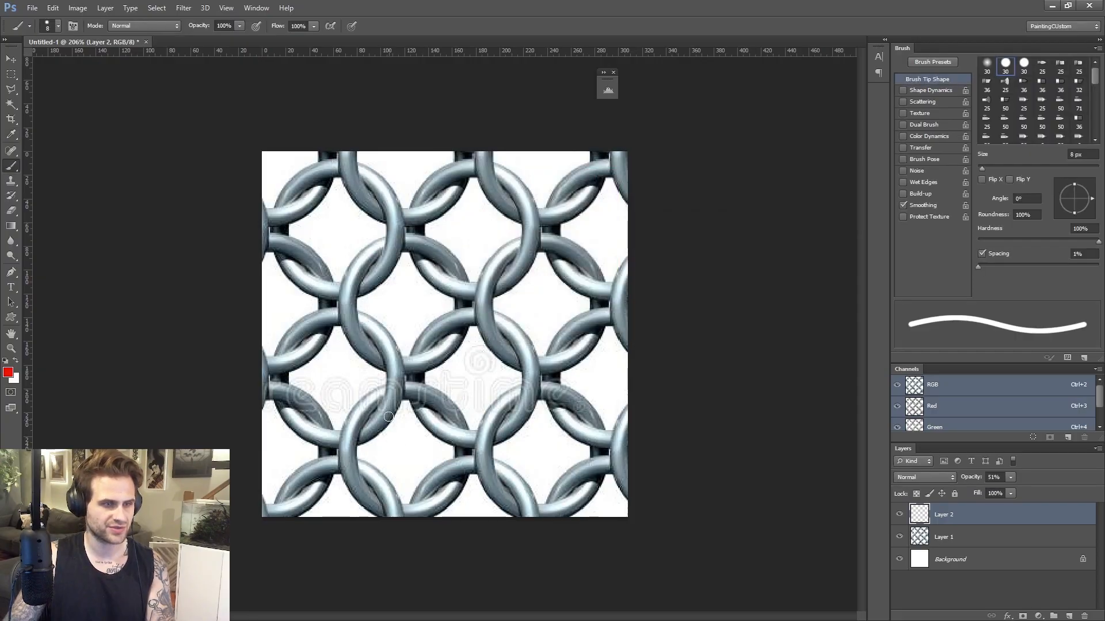
# Trace four rings in red on the new layer, in a two-by-two arrangement.
pyautogui.moveTo(388, 416)
pyautogui.mouseDown()
pyautogui.moveTo(386, 332)
pyautogui.moveTo(282, 327)
pyautogui.mouseUp()
pyautogui.moveTo(292, 419); pyautogui.dragTo(387, 413)
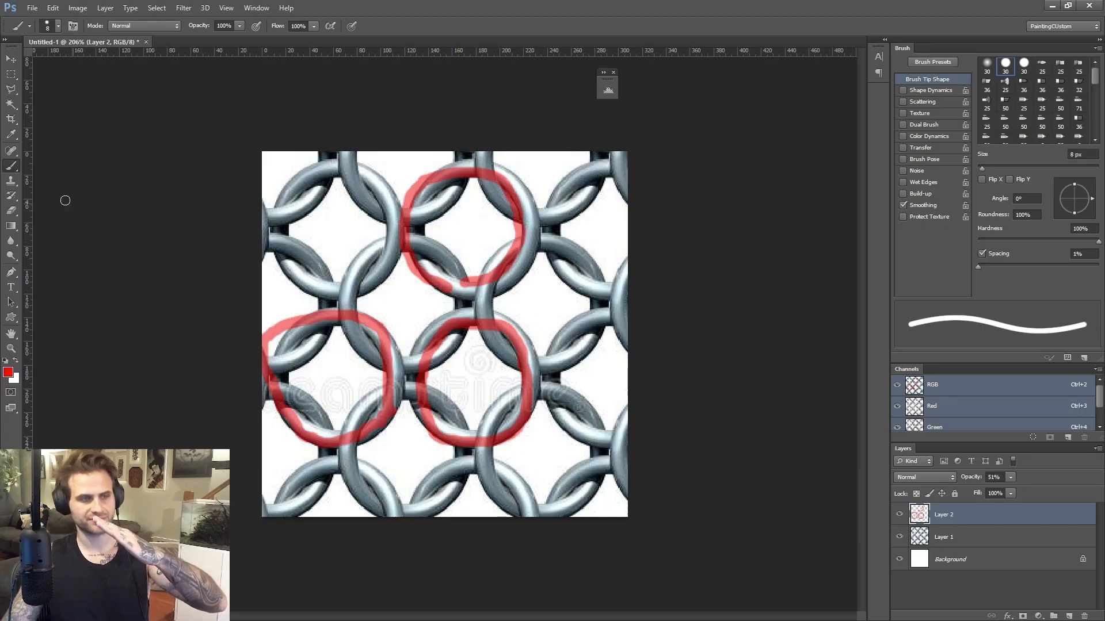
pyautogui.moveTo(312, 174)
pyautogui.mouseDown()
pyautogui.moveTo(284, 268)
pyautogui.moveTo(397, 230)
pyautogui.moveTo(305, 173)
pyautogui.moveTo(299, 181)
pyautogui.mouseUp()
pyautogui.click(8, 373)
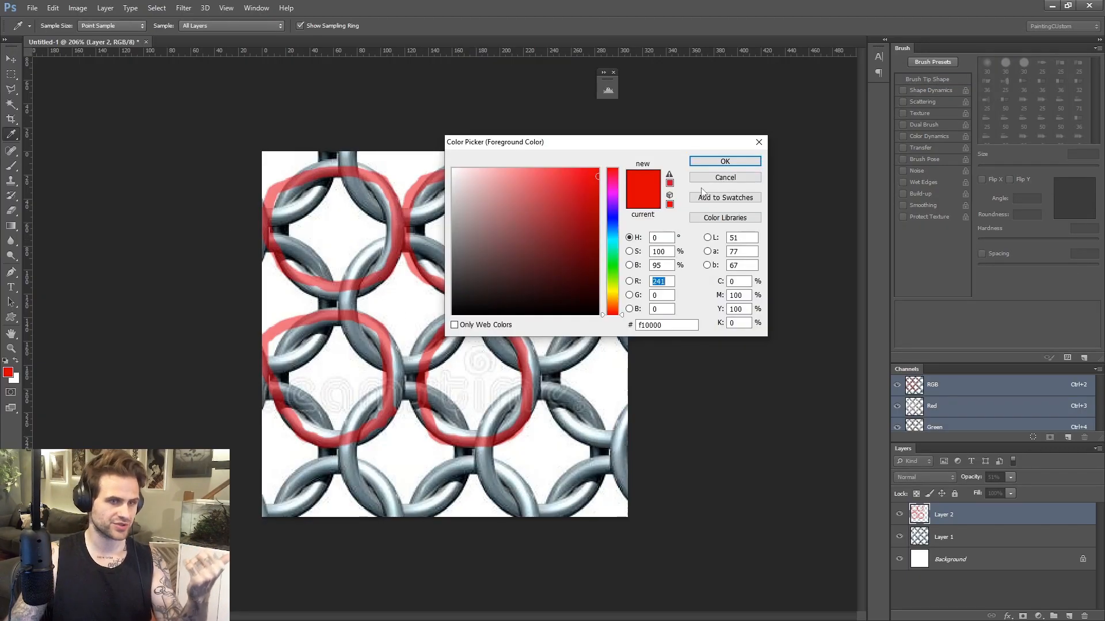
pyautogui.click(725, 179)
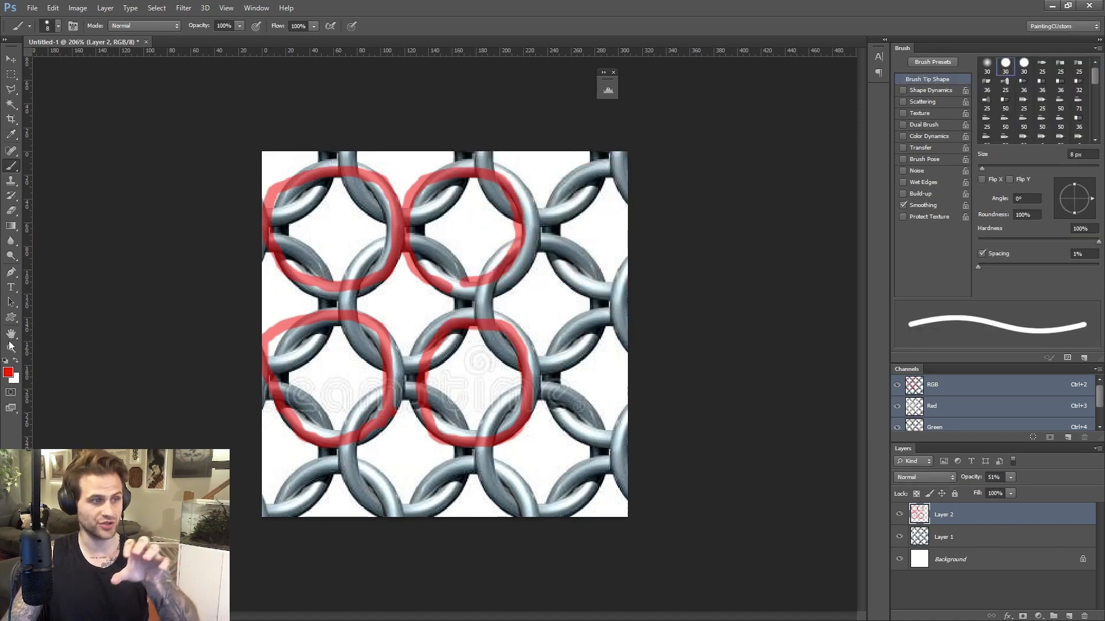
# Set the brush colour to bright green and trace two rings of the offset row between the red ones.
pyautogui.click(8, 372)
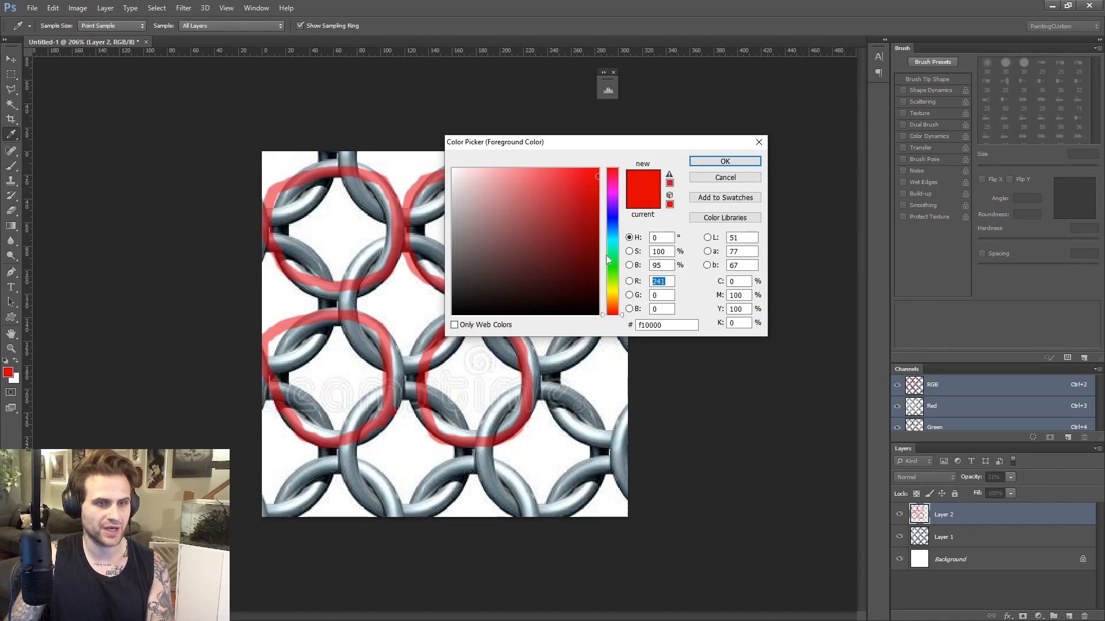
pyautogui.click(607, 260)
pyautogui.click(724, 162)
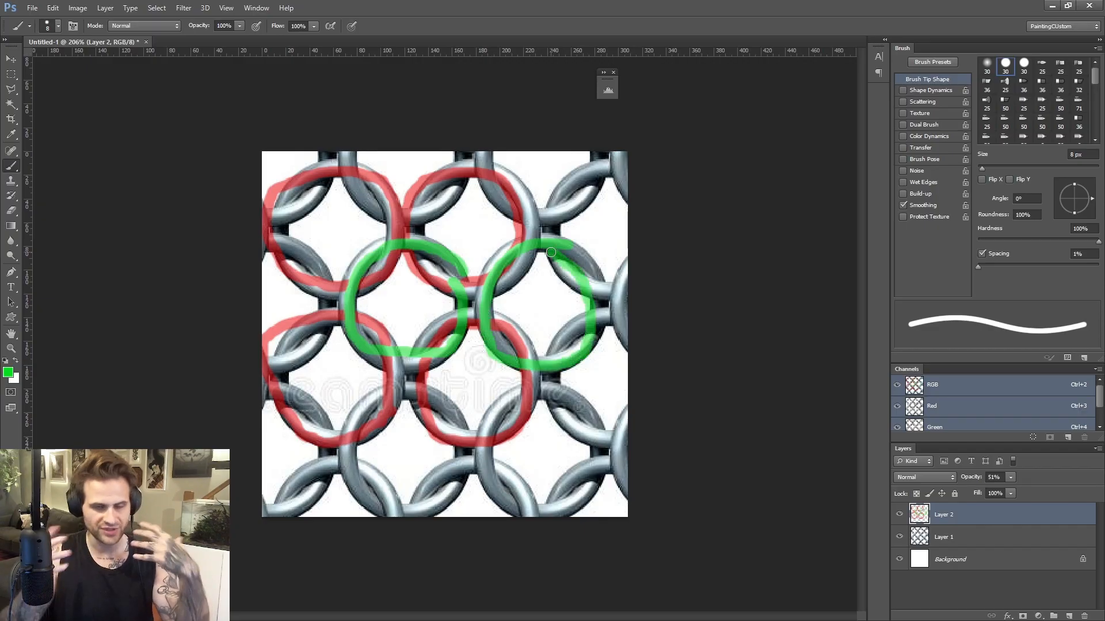
# Hide the layer with the traced rings and switch back to Substance 3D Designer.
pyautogui.click(899, 514)
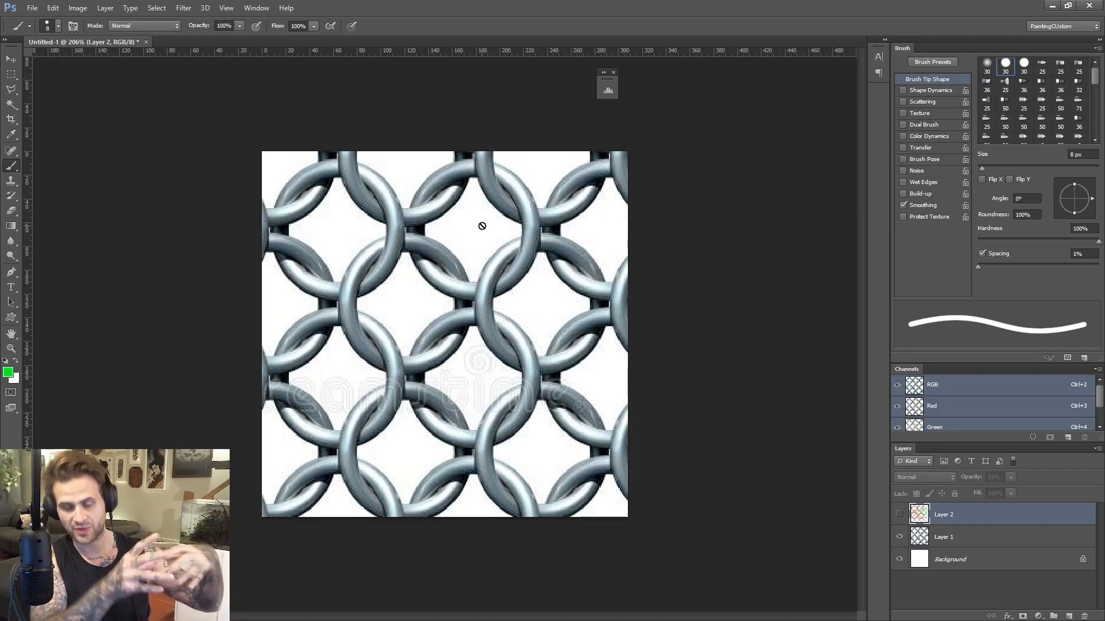
pyautogui.click(1052, 7)
pyautogui.scroll(-5, 735, 234)
pyautogui.click(1063, 10)
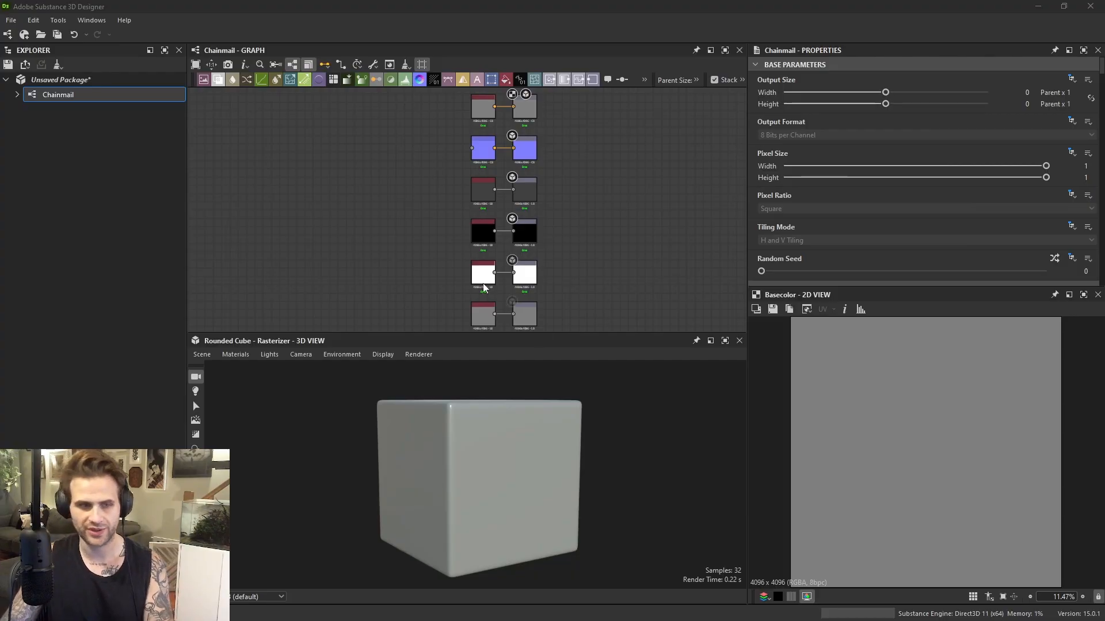
# Enlarge the graph area and add a Shape node in the empty space beside the output nodes.
pyautogui.click(554, 228)
pyautogui.moveTo(411, 163); pyautogui.dragTo(463, 158, button='middle')
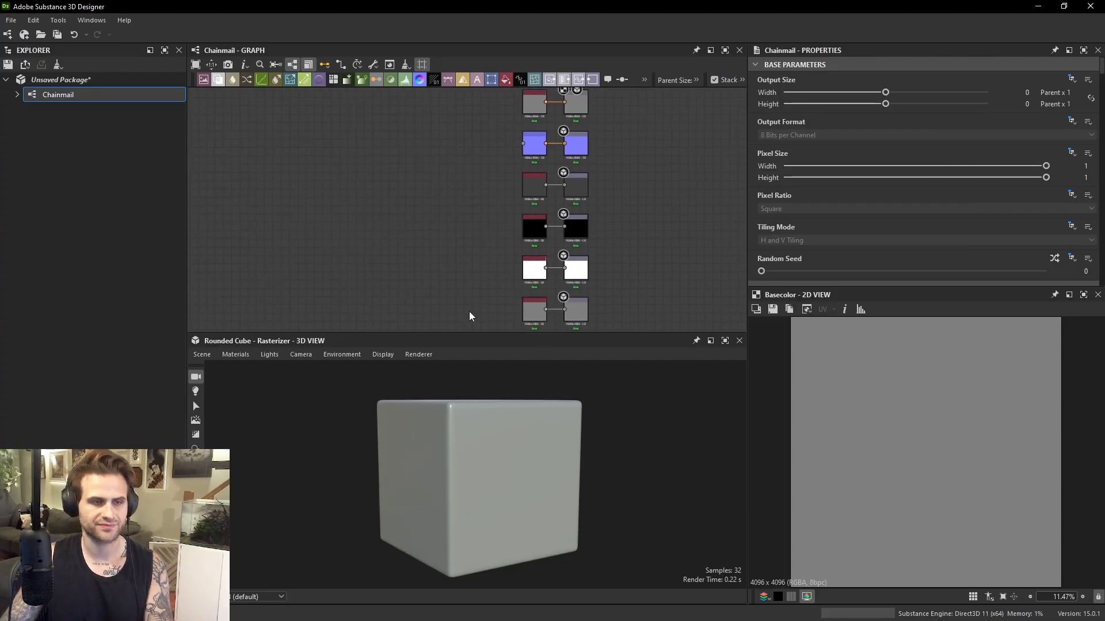
pyautogui.moveTo(482, 334); pyautogui.dragTo(480, 372)
pyautogui.moveTo(417, 263); pyautogui.dragTo(478, 269, button='middle')
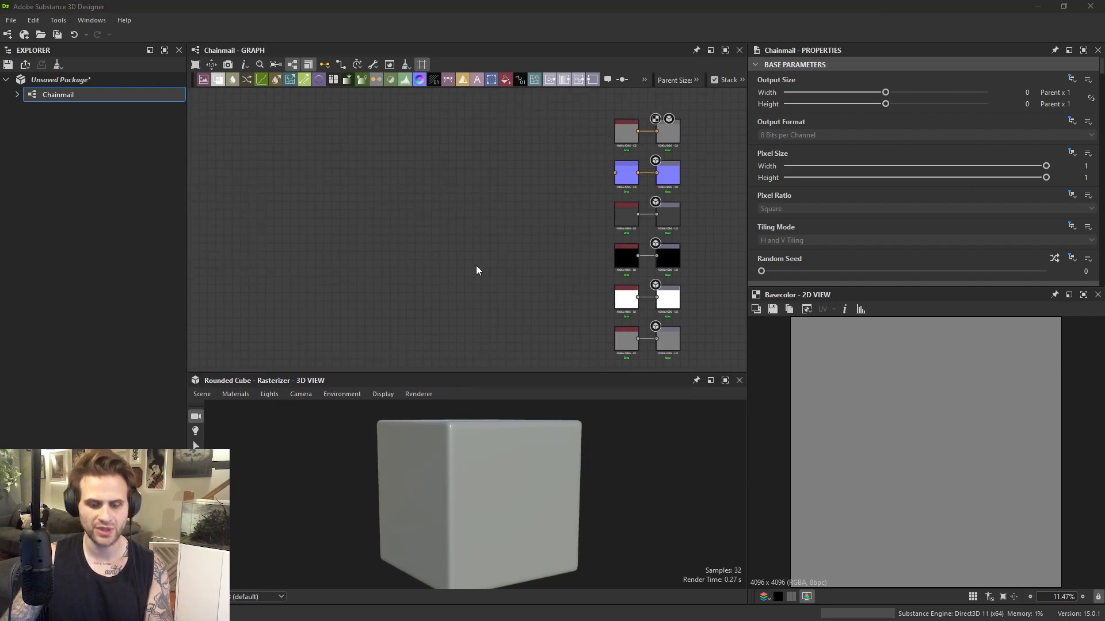
pyautogui.press('space')
pyautogui.write('shape')
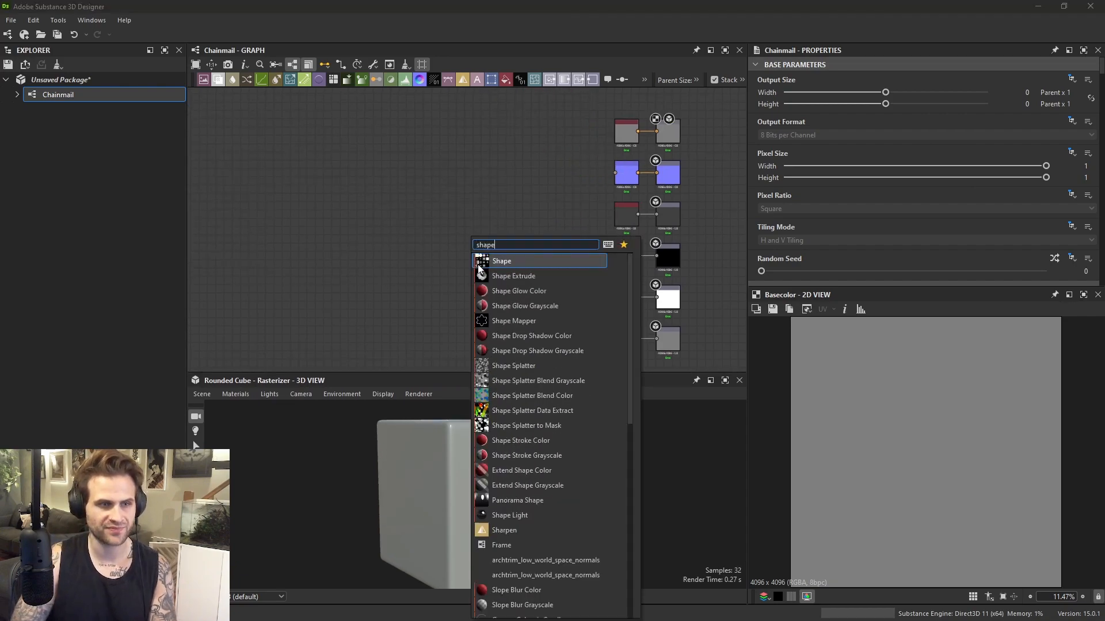
pyautogui.press('Return')
pyautogui.moveTo(482, 281); pyautogui.dragTo(374, 277)
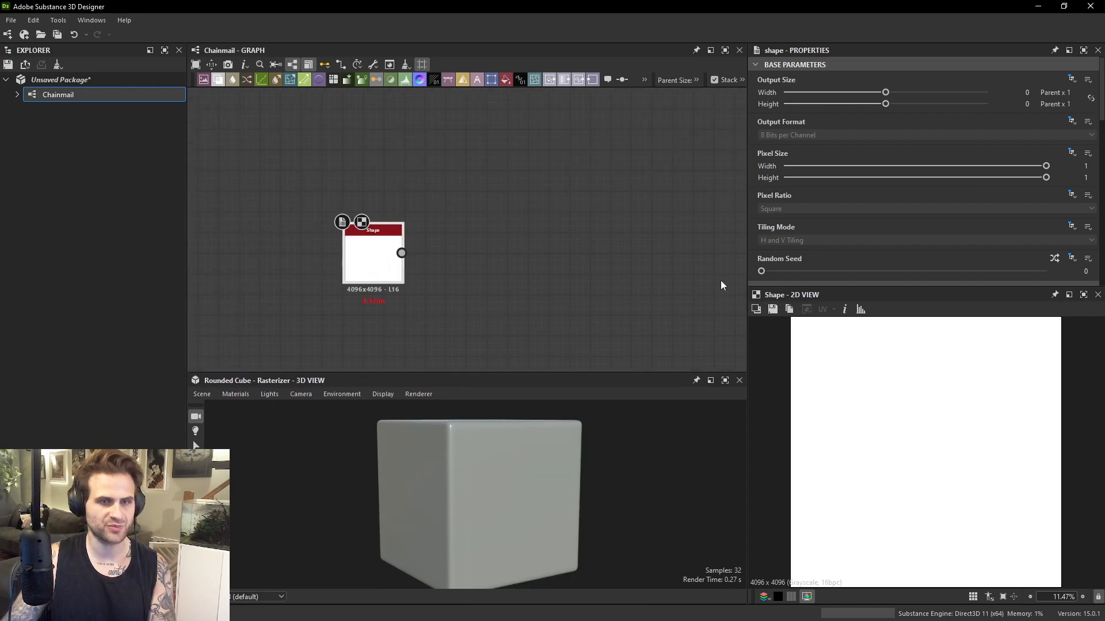
# Set the Shape node's pattern to Cone and reposition the node slightly in the graph.
pyautogui.scroll(-5, 816, 217)
pyautogui.click(806, 172)
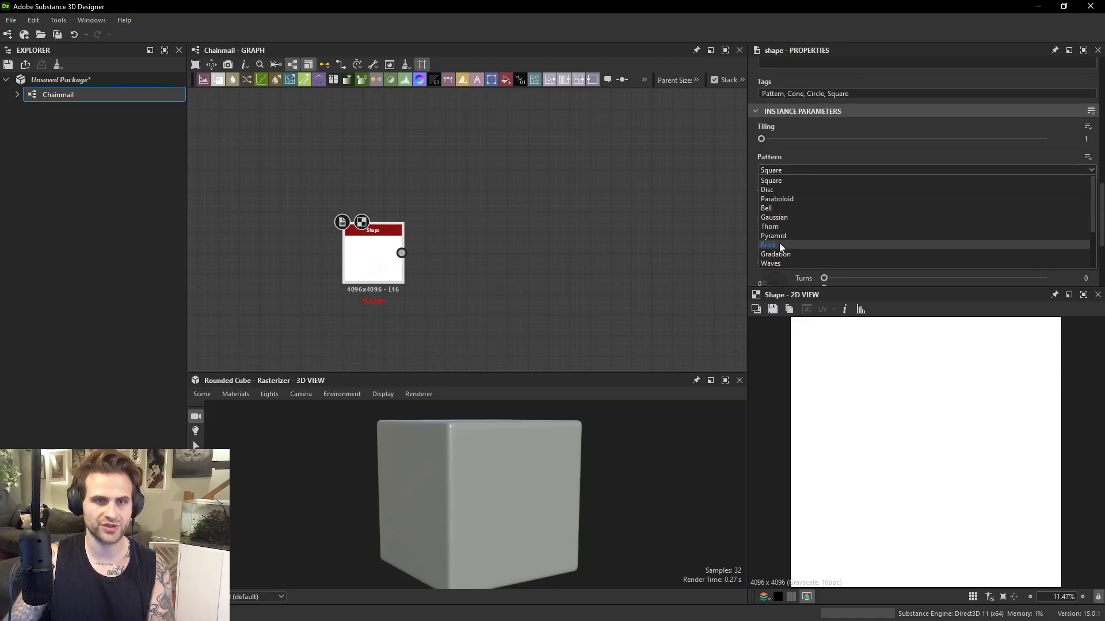
pyautogui.click(791, 254)
pyautogui.moveTo(382, 259); pyautogui.dragTo(421, 271)
# Add a Histogram Select node connected to the Shape node's output.
pyautogui.press('space')
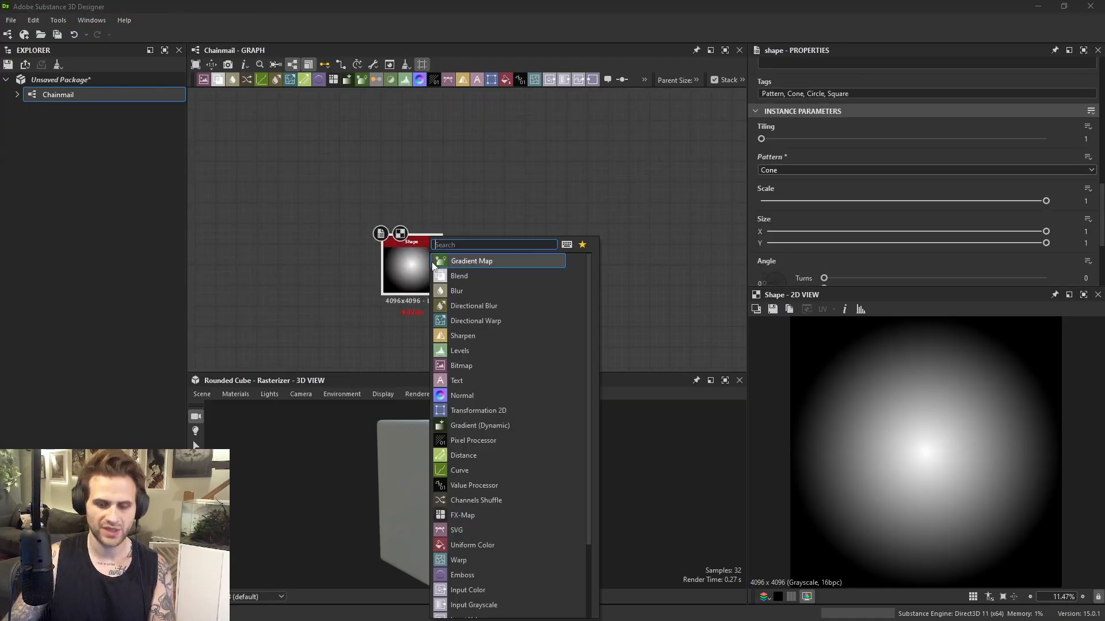
pyautogui.write('his')
pyautogui.click(511, 306)
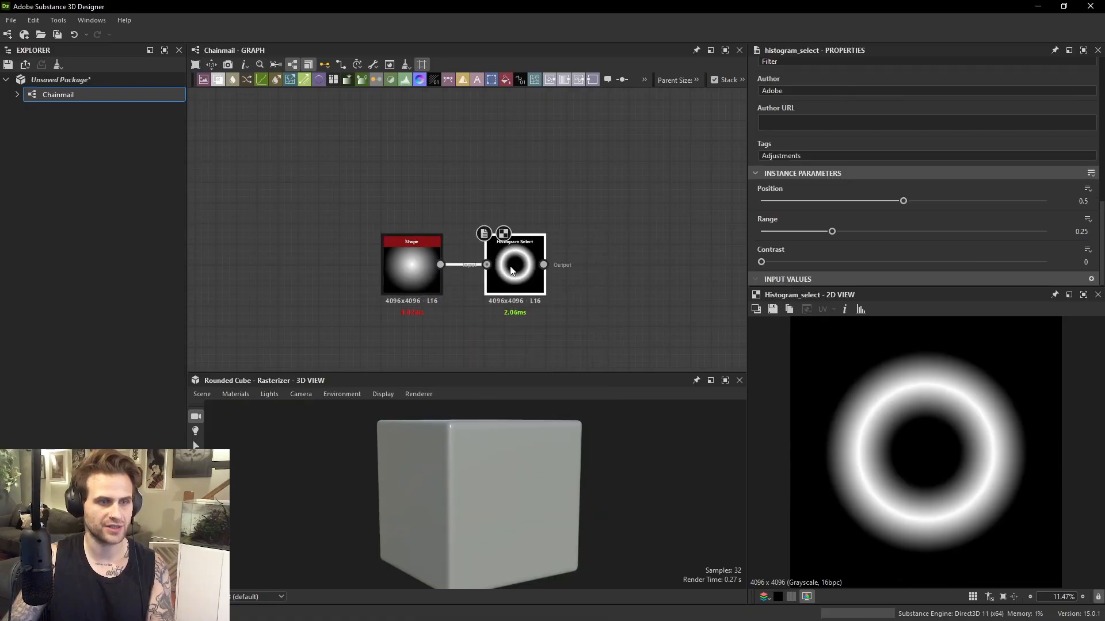
# Shape the Histogram Select result into a thin ring with Position 0.24, Range 0.19 and Contrast 0.71.
pyautogui.moveTo(899, 201); pyautogui.dragTo(831, 209)
pyautogui.moveTo(778, 263); pyautogui.dragTo(912, 262)
pyautogui.scroll(5, 882, 337)
pyautogui.moveTo(799, 231); pyautogui.dragTo(816, 231)
pyautogui.moveTo(912, 261); pyautogui.dragTo(963, 261)
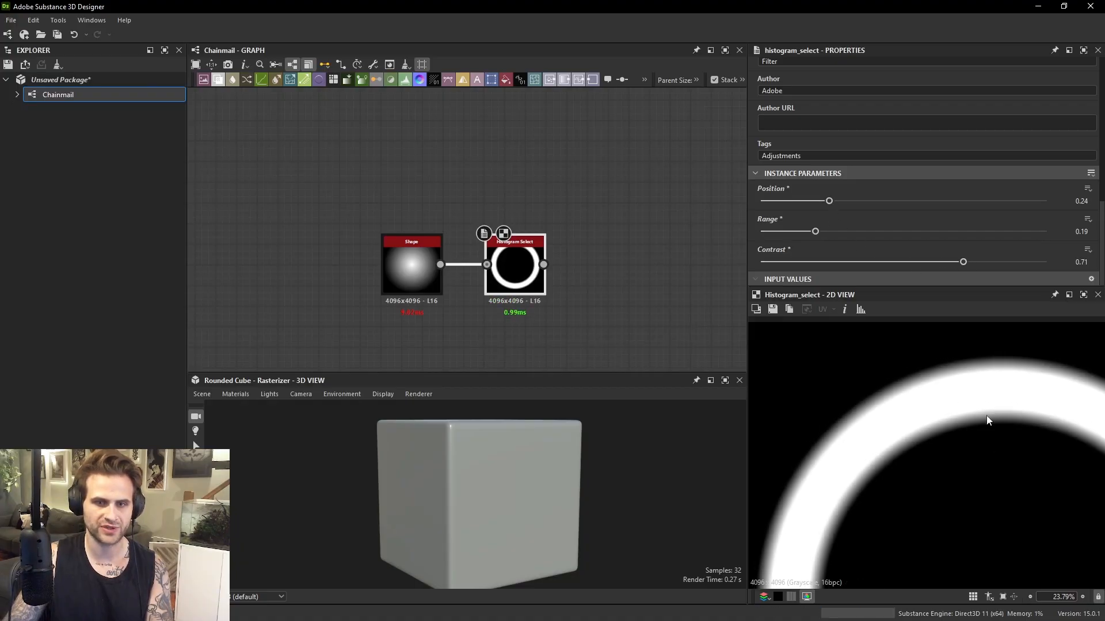
pyautogui.scroll(-9, 995, 449)
pyautogui.scroll(4, 966, 427)
# Add a Shape Splatter node in the empty graph area beside the Histogram Select node.
pyautogui.moveTo(575, 298); pyautogui.dragTo(503, 294, button='middle')
pyautogui.click(563, 267)
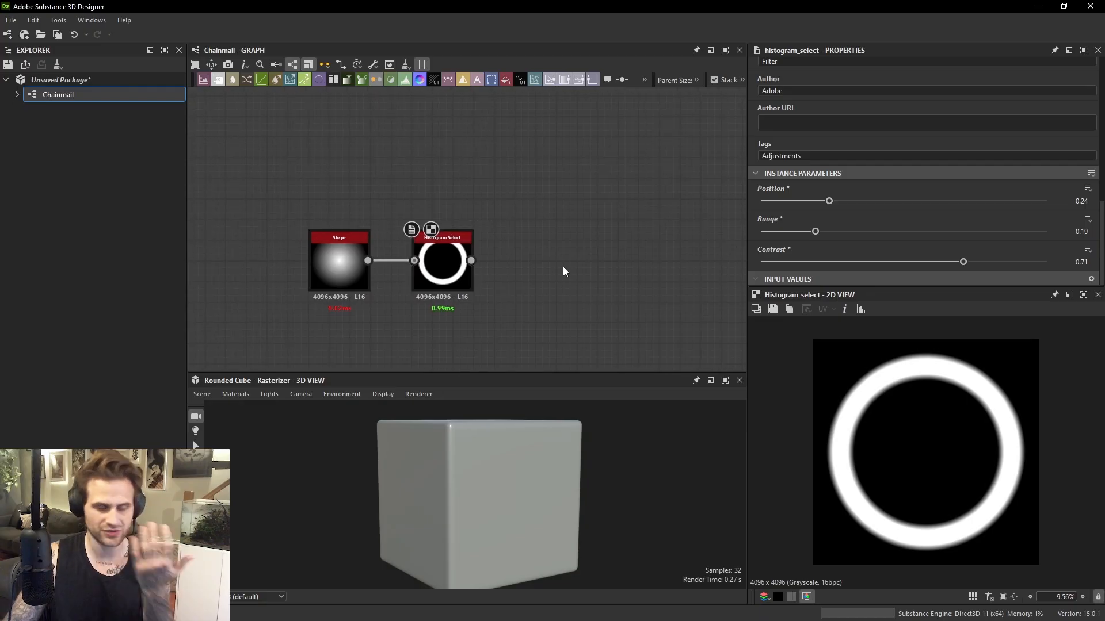
pyautogui.press('space')
pyautogui.write('shape spl')
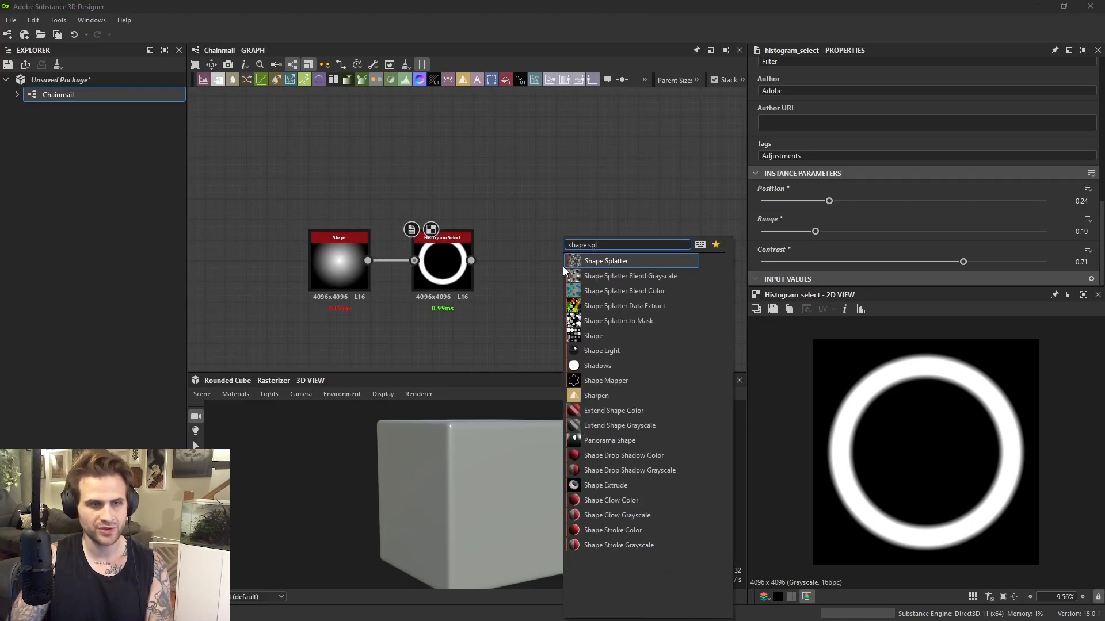
pyautogui.press('Return')
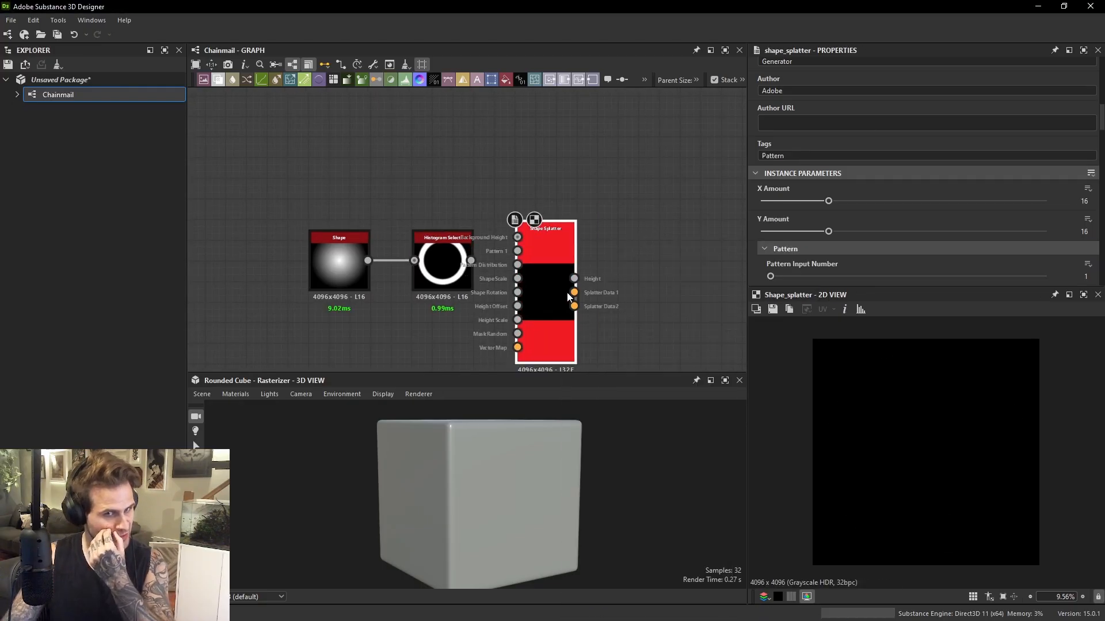
pyautogui.moveTo(568, 293); pyautogui.dragTo(557, 240, button='middle')
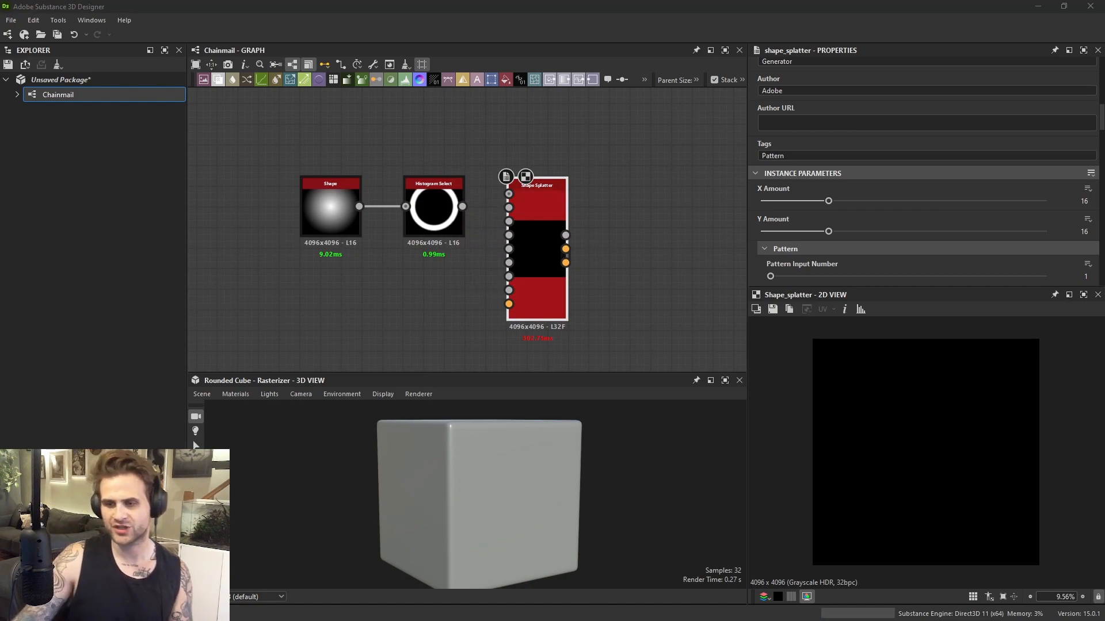
# Connect the Histogram Select ring to the Shape Splatter's Pattern 1 input and preview its Height output.
pyautogui.click(566, 249)
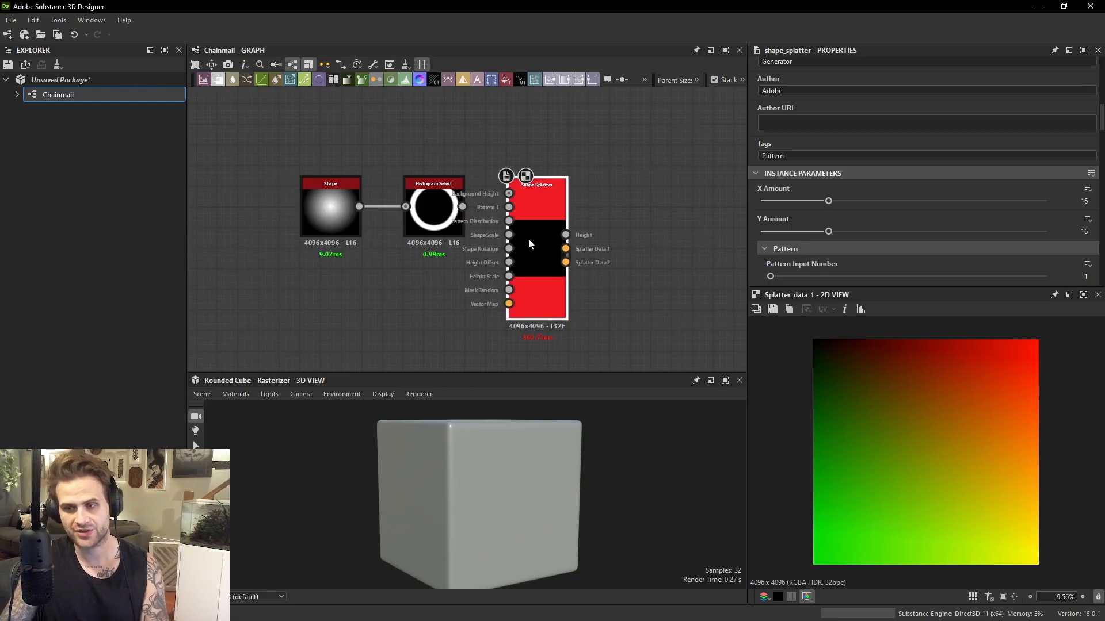
pyautogui.scroll(2, 611, 214)
pyautogui.doubleClick(571, 213)
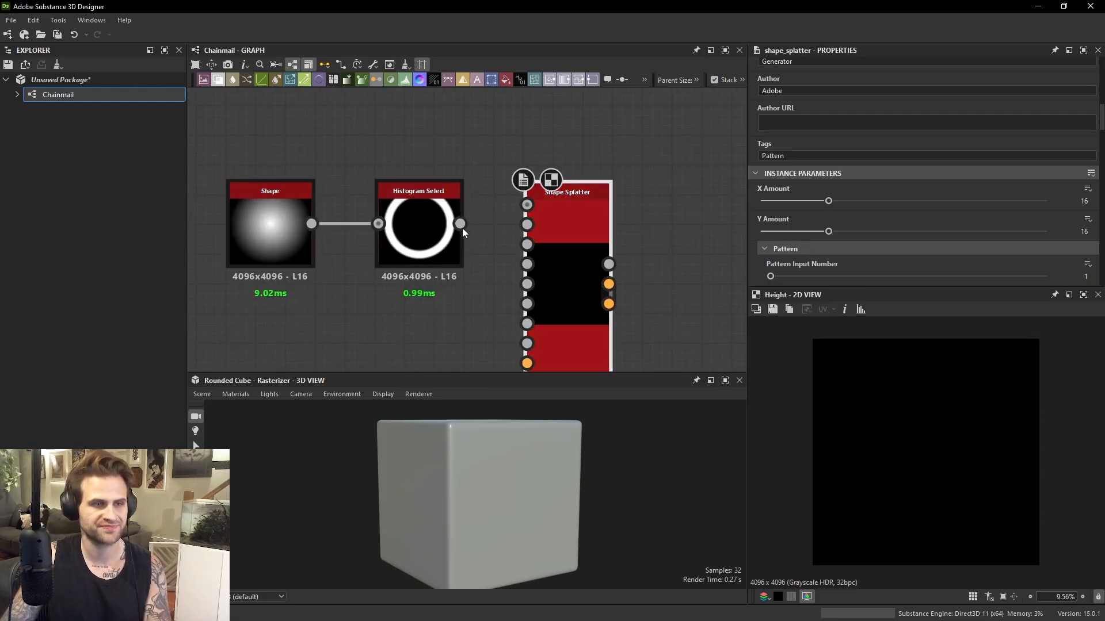
pyautogui.scroll(5, 892, 364)
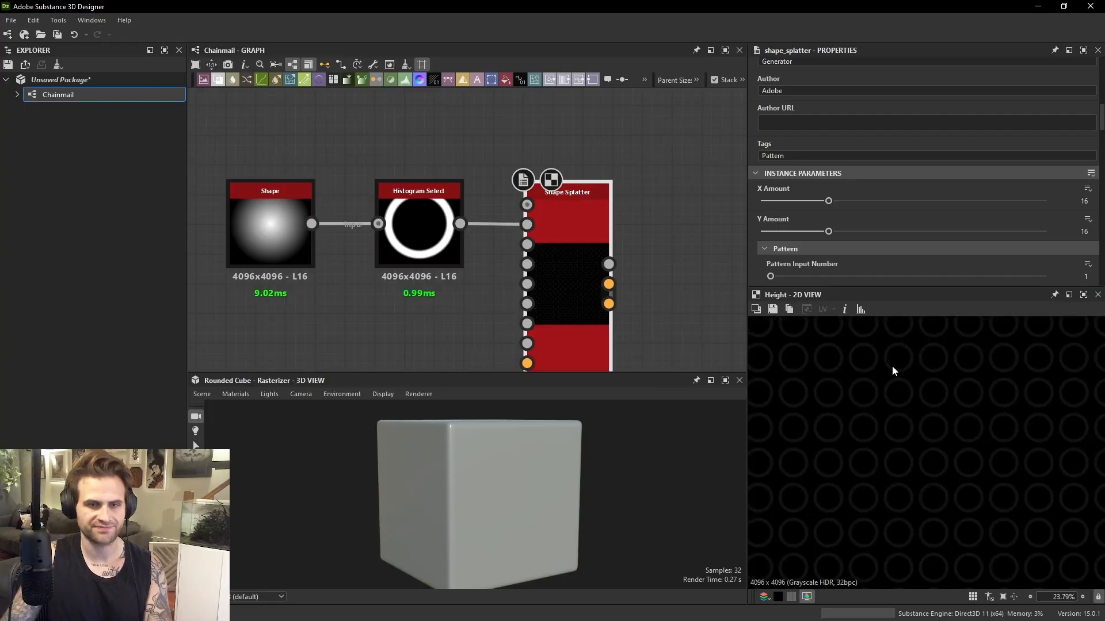
pyautogui.scroll(-1, 905, 385)
# Set the Shape Splatter's Height Scale Auto Adjust to False and inspect the ring grid.
pyautogui.scroll(-5, 914, 184)
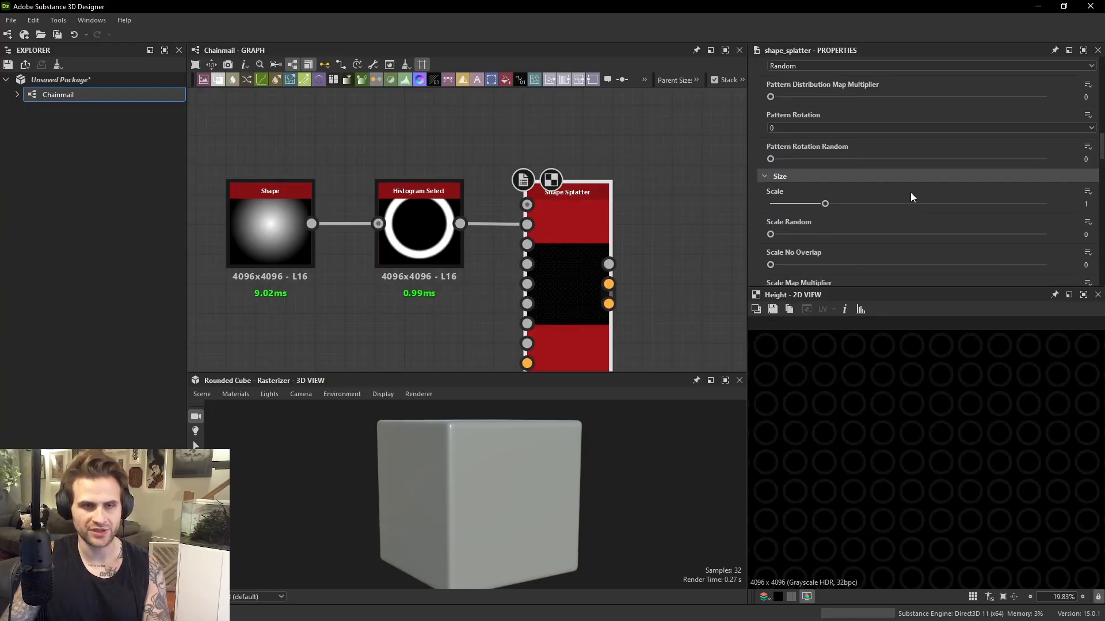
pyautogui.scroll(-10, 910, 192)
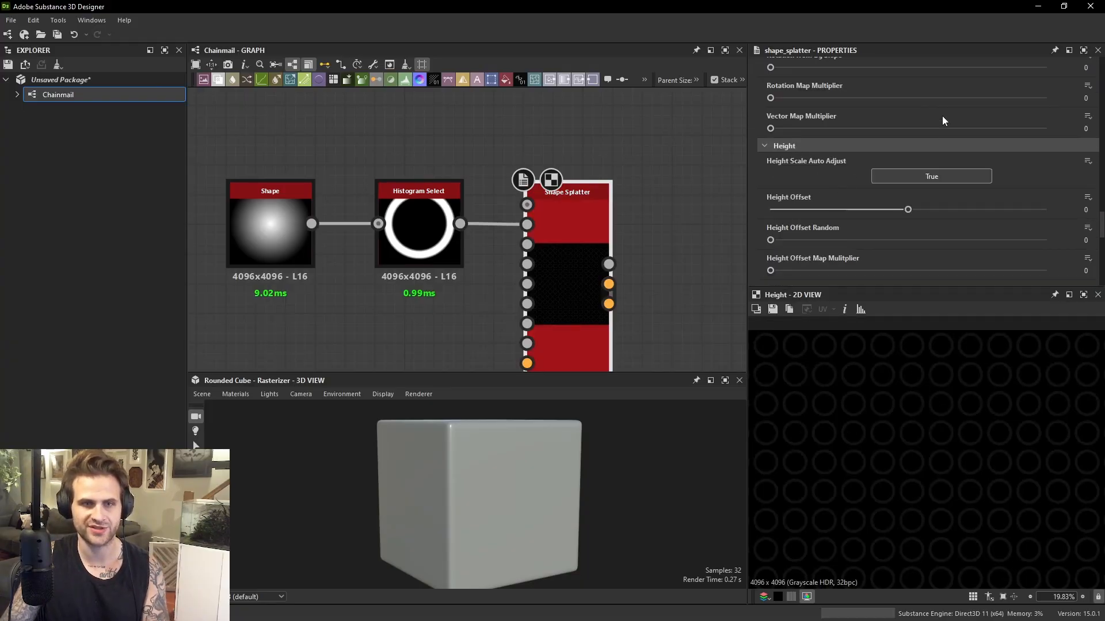
pyautogui.scroll(3, 877, 144)
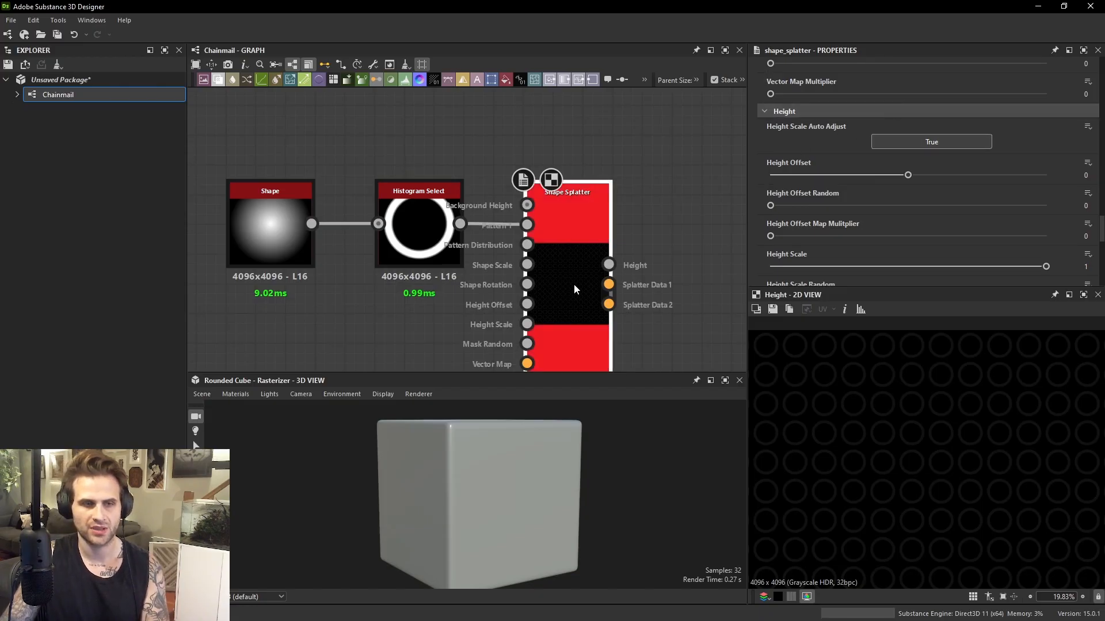
pyautogui.moveTo(574, 284); pyautogui.dragTo(534, 269, button='middle')
pyautogui.click(937, 142)
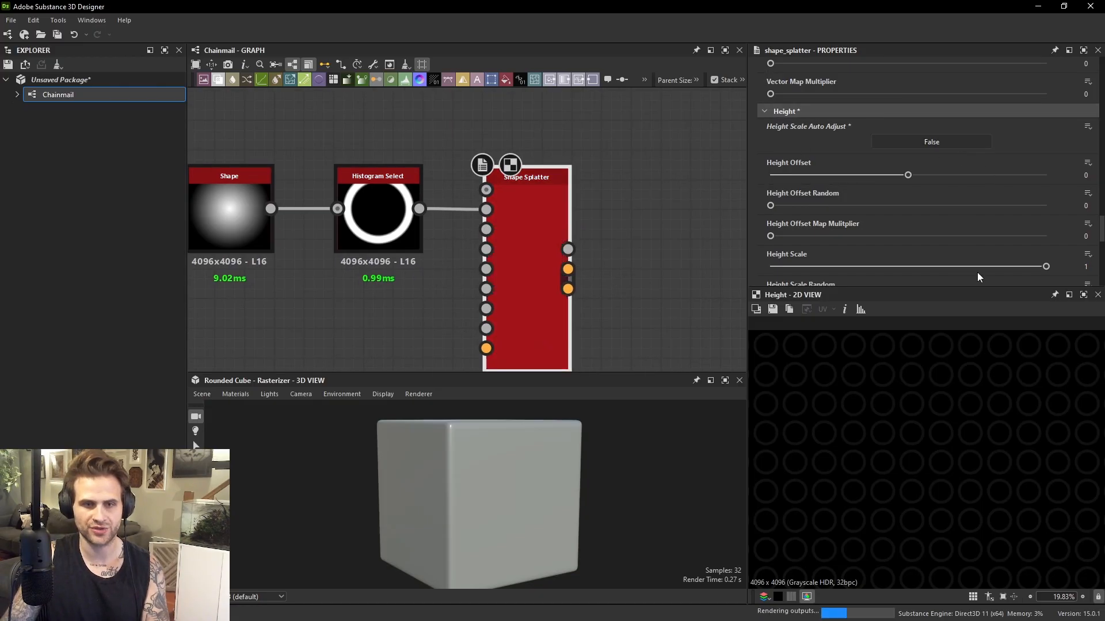
pyautogui.scroll(10, 970, 397)
pyautogui.scroll(-8, 964, 413)
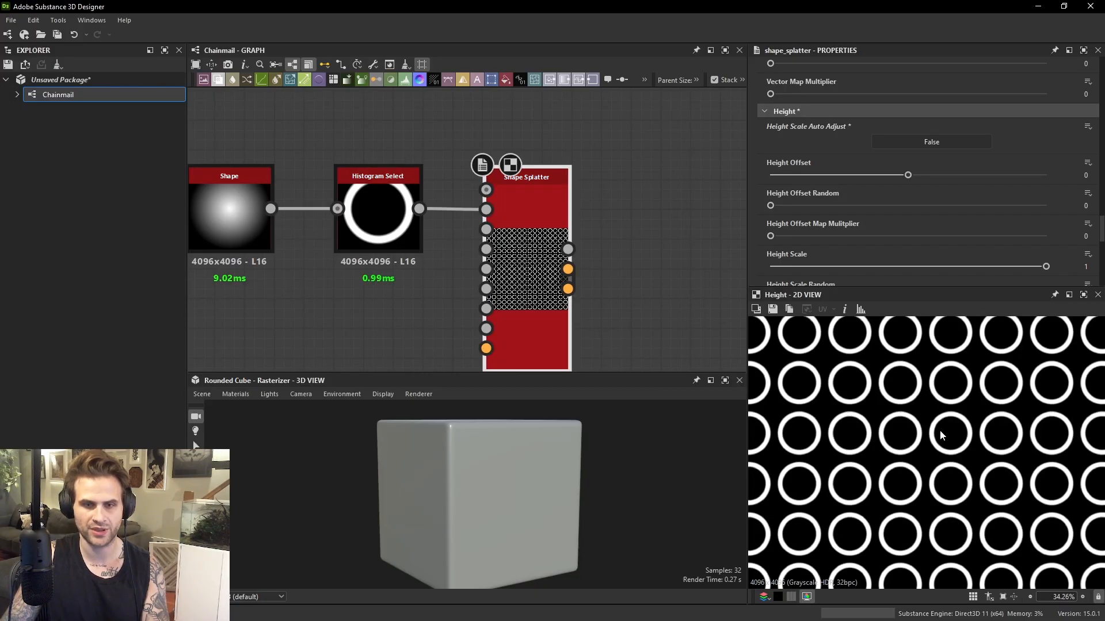
# Move the Shape and Histogram Select nodes away from the splatter, then add a Blend node with the ring as its background.
pyautogui.moveTo(447, 226); pyautogui.dragTo(595, 245, button='middle')
pyautogui.scroll(-1, 595, 246)
pyautogui.moveTo(386, 169); pyautogui.dragTo(399, 234)
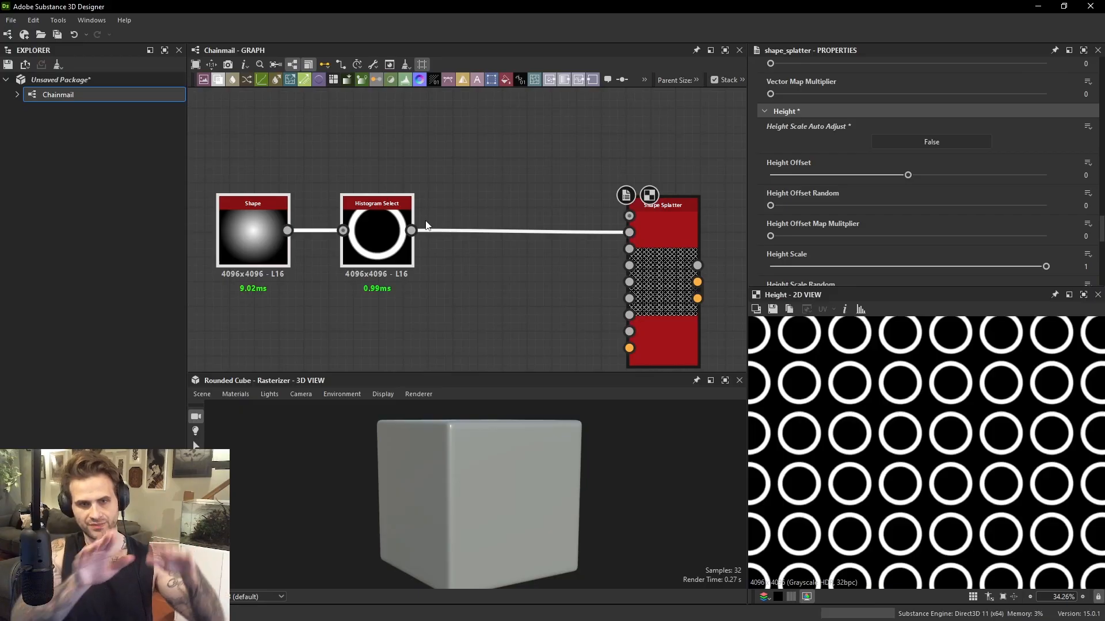
pyautogui.press('space')
pyautogui.click(562, 277)
pyautogui.scroll(1, 446, 236)
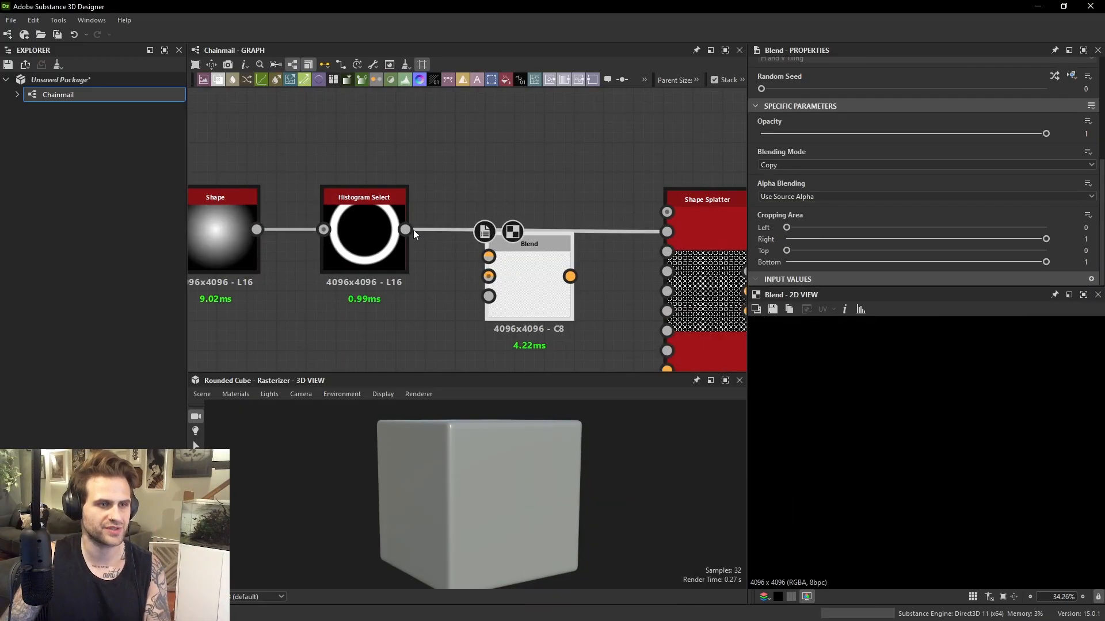
pyautogui.moveTo(413, 230); pyautogui.dragTo(488, 276)
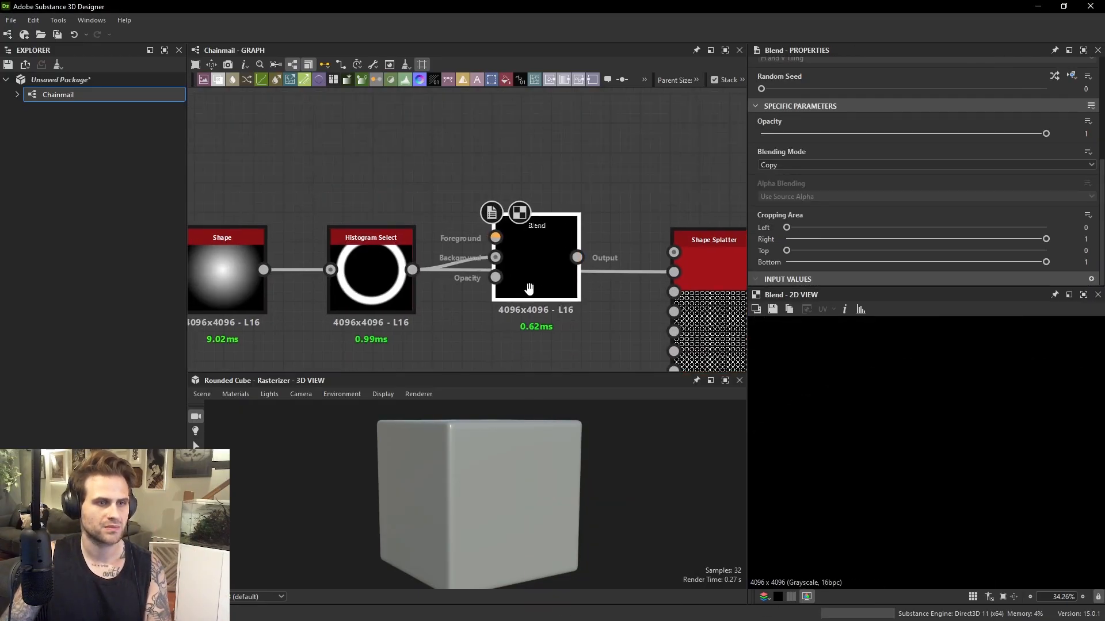
# Add a Gradient Linear 1 node above the ring and connect it to the Blend node's foreground.
pyautogui.press('space')
pyautogui.write('grad')
pyautogui.press('BackSpace')
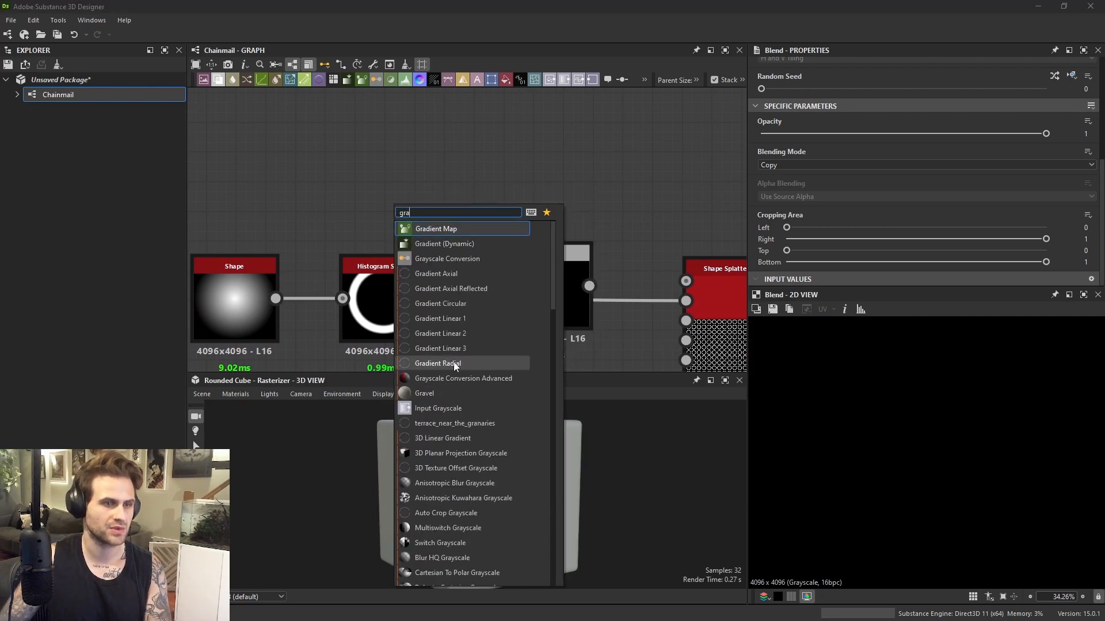
pyautogui.write('dien')
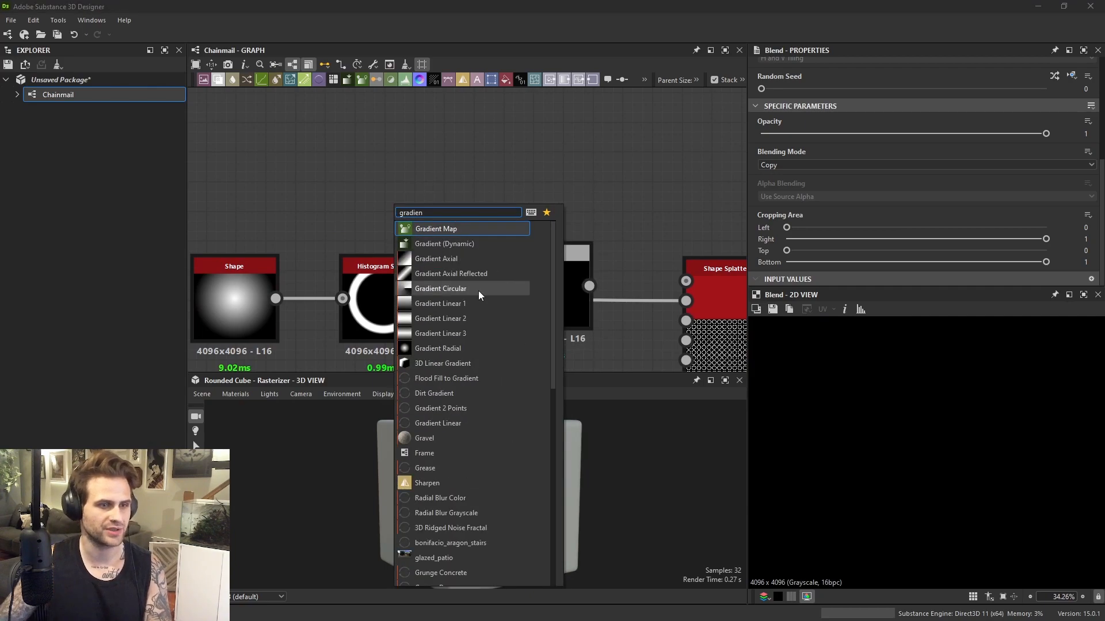
pyautogui.click(469, 301)
pyautogui.moveTo(432, 198); pyautogui.dragTo(507, 266)
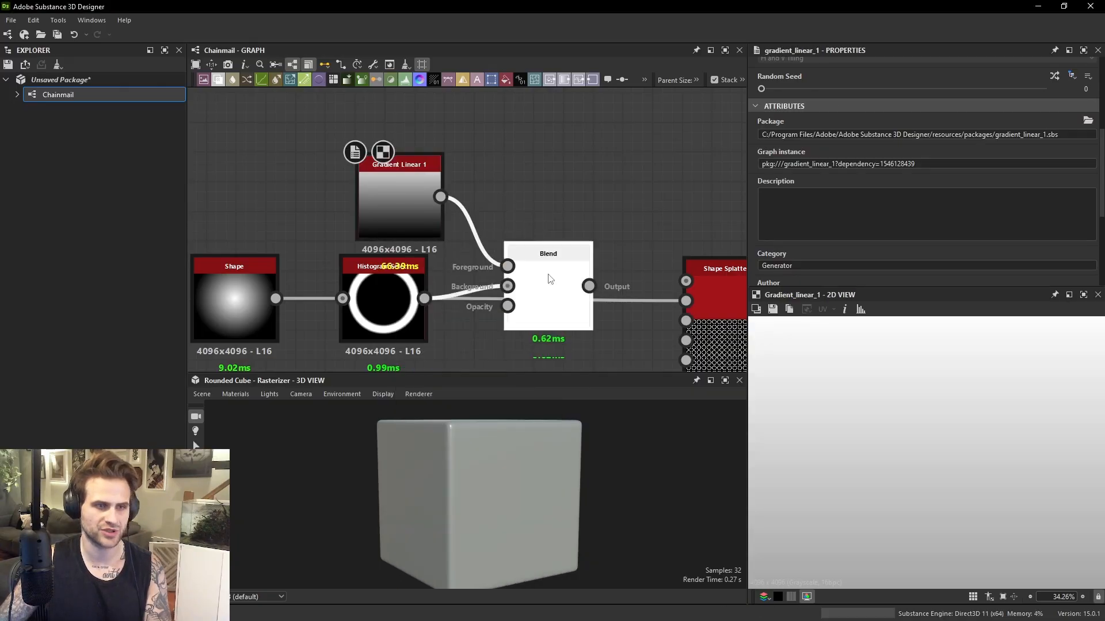
pyautogui.scroll(-4, 844, 209)
pyautogui.click(794, 260)
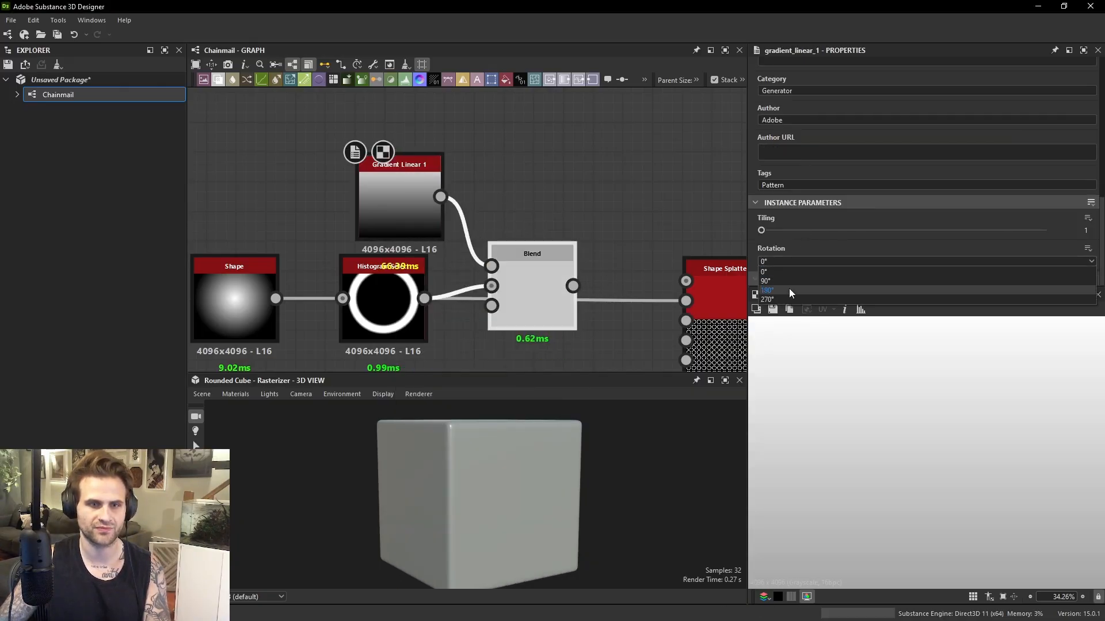
pyautogui.click(789, 288)
# Set the Blend node's blending mode to Multiply and preview the gradient-shaded ring.
pyautogui.click(540, 270)
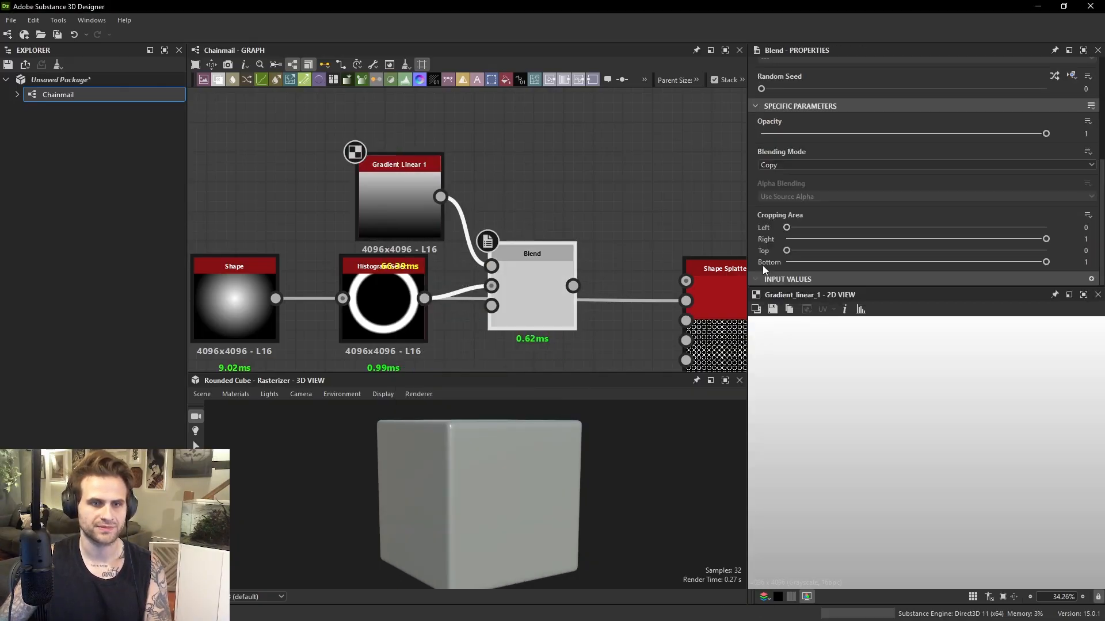
pyautogui.click(807, 164)
pyautogui.click(785, 203)
pyautogui.scroll(-2, 487, 251)
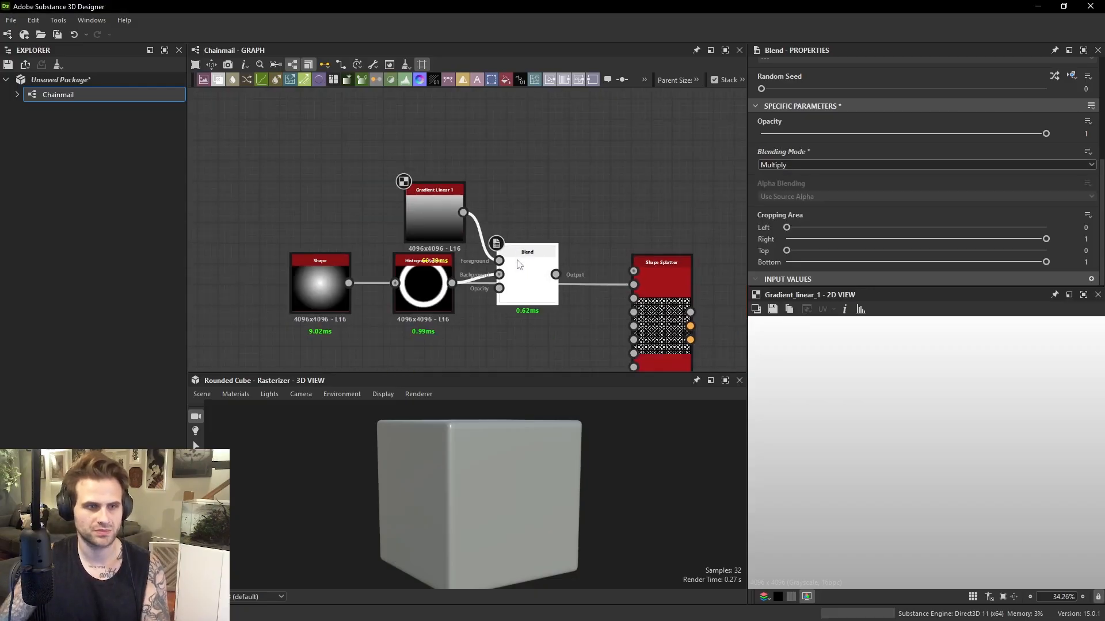
pyautogui.doubleClick(517, 276)
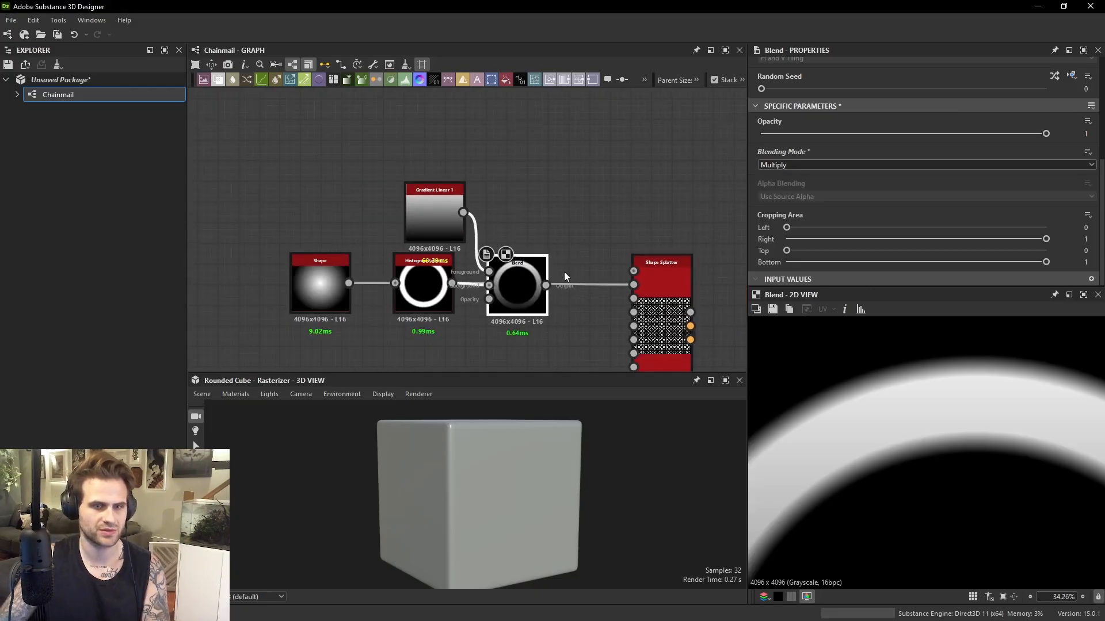
# Feed the blended ring into the Shape Splatter's Pattern 1 input and inspect the resulting Height pattern.
pyautogui.moveTo(564, 272); pyautogui.dragTo(479, 250, button='middle')
pyautogui.scroll(1, 470, 260)
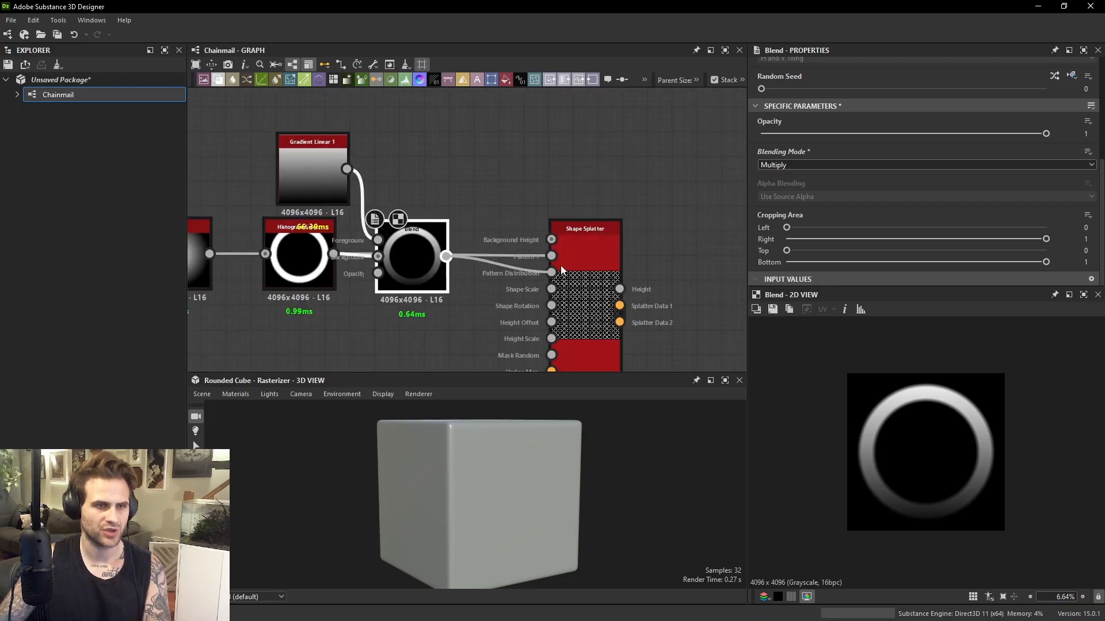
pyautogui.doubleClick(586, 257)
pyautogui.scroll(10, 887, 423)
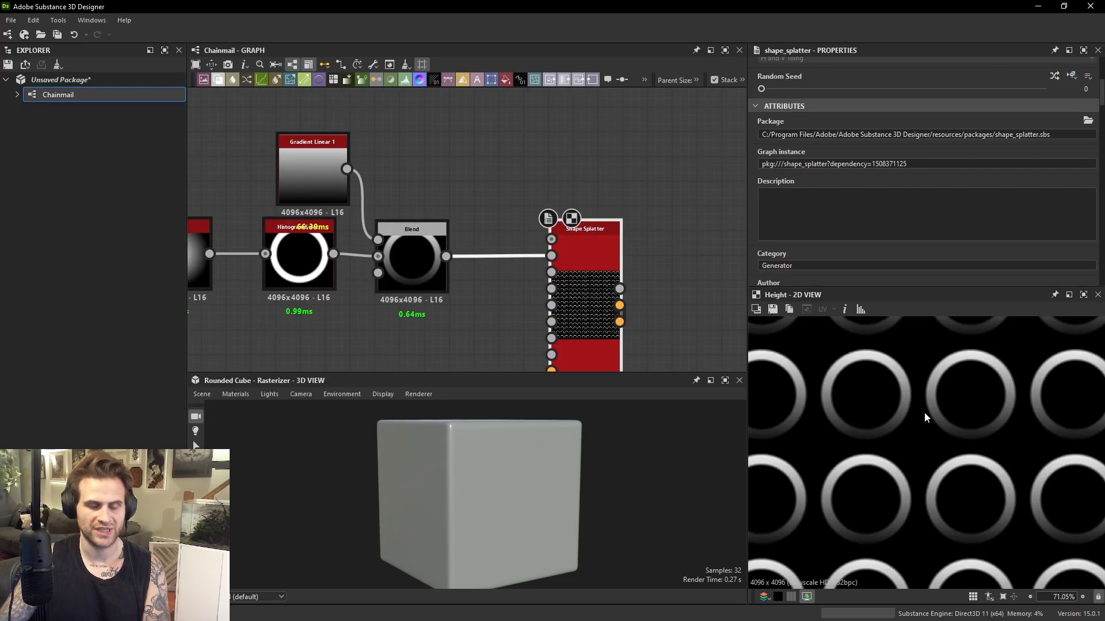
pyautogui.scroll(-3, 927, 411)
pyautogui.scroll(-1, 595, 348)
pyautogui.scroll(1, 575, 239)
# Duplicate the Shape Splatter with its pattern connection and place the copy below the original.
pyautogui.moveTo(595, 349); pyautogui.dragTo(573, 184, button='middle')
pyautogui.scroll(-3, 575, 239)
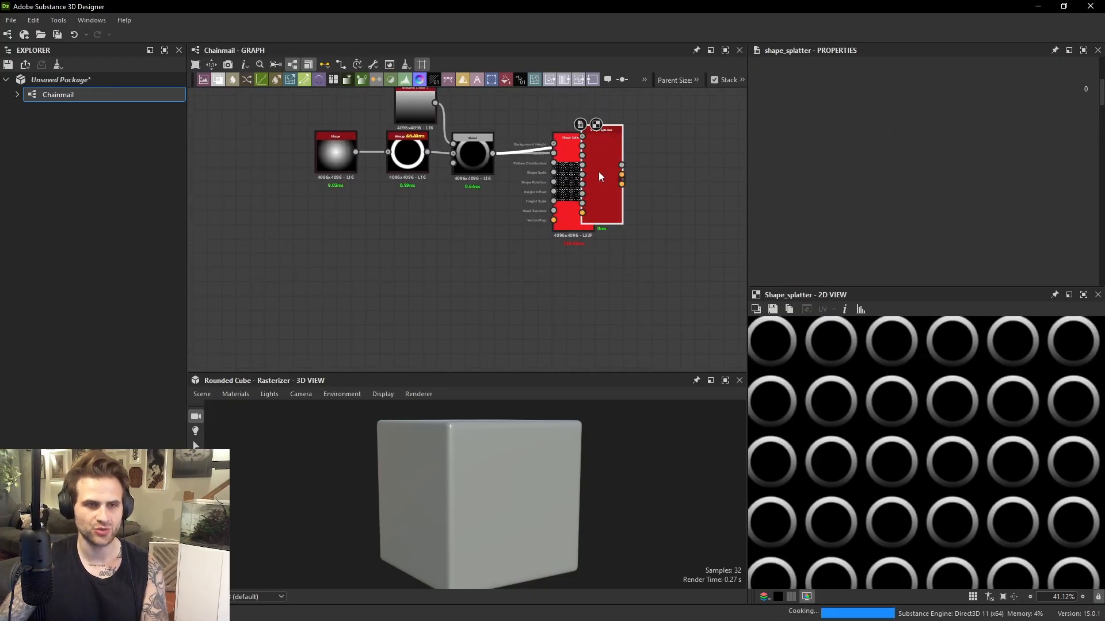
pyautogui.hotkey('ctrl', 'd')
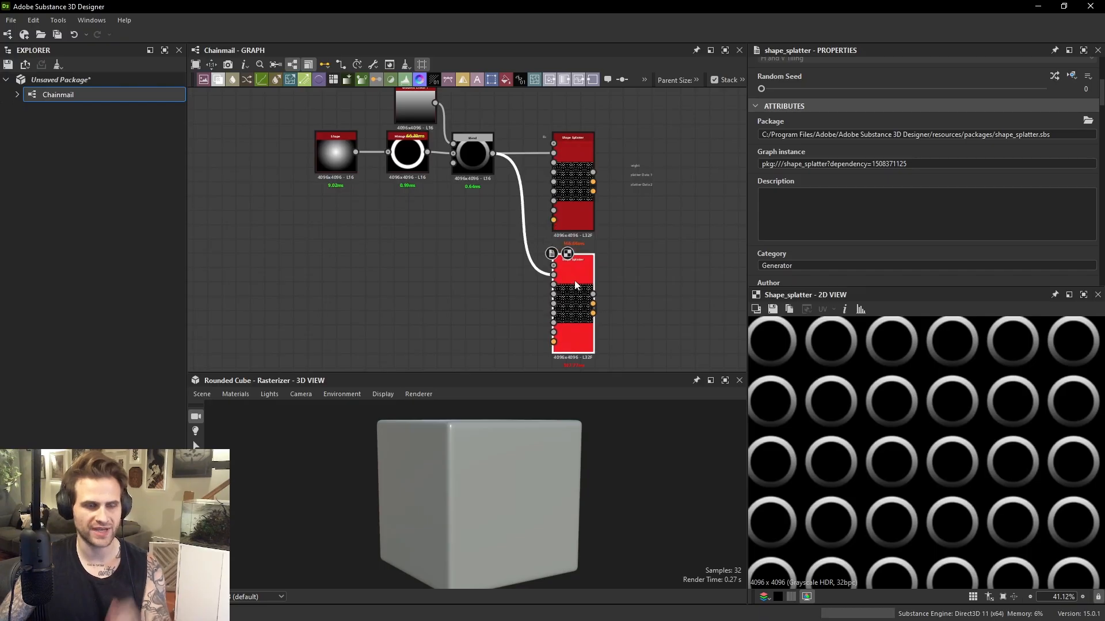
pyautogui.scroll(2, 477, 228)
pyautogui.press('space')
pyautogui.write('t')
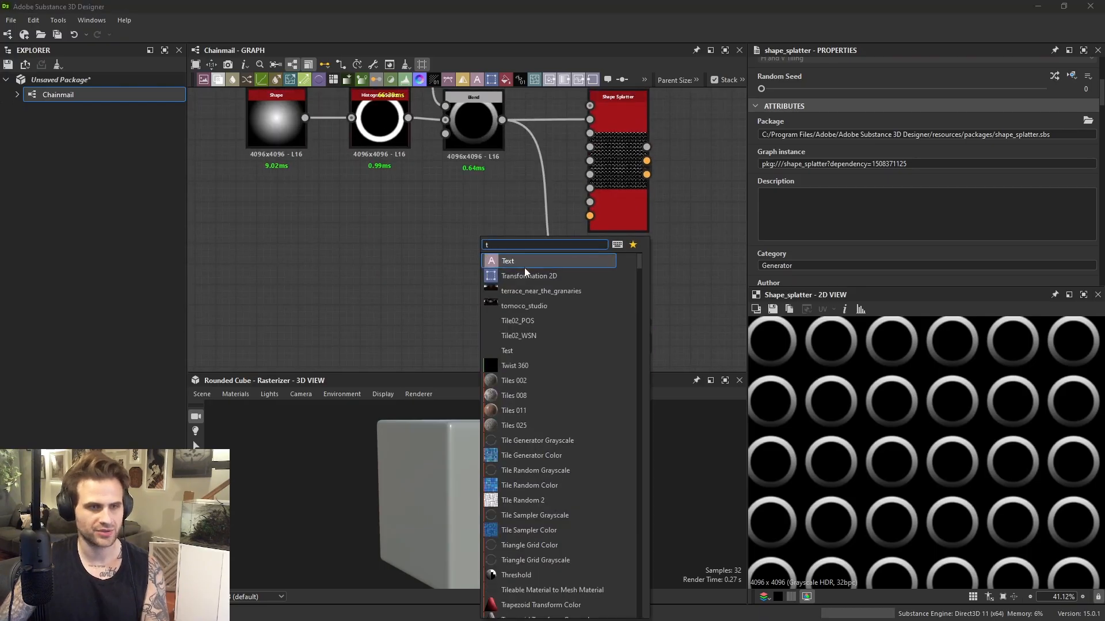
pyautogui.click(520, 262)
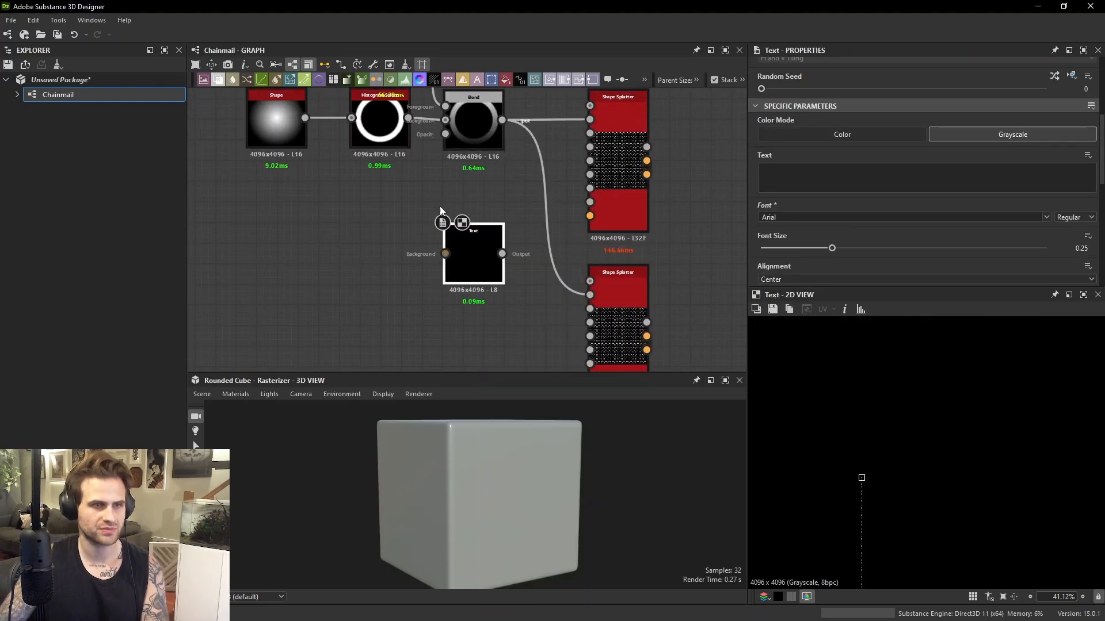
pyautogui.moveTo(467, 246); pyautogui.dragTo(426, 246)
pyautogui.press('Delete')
pyautogui.press('space')
pyautogui.write('t')
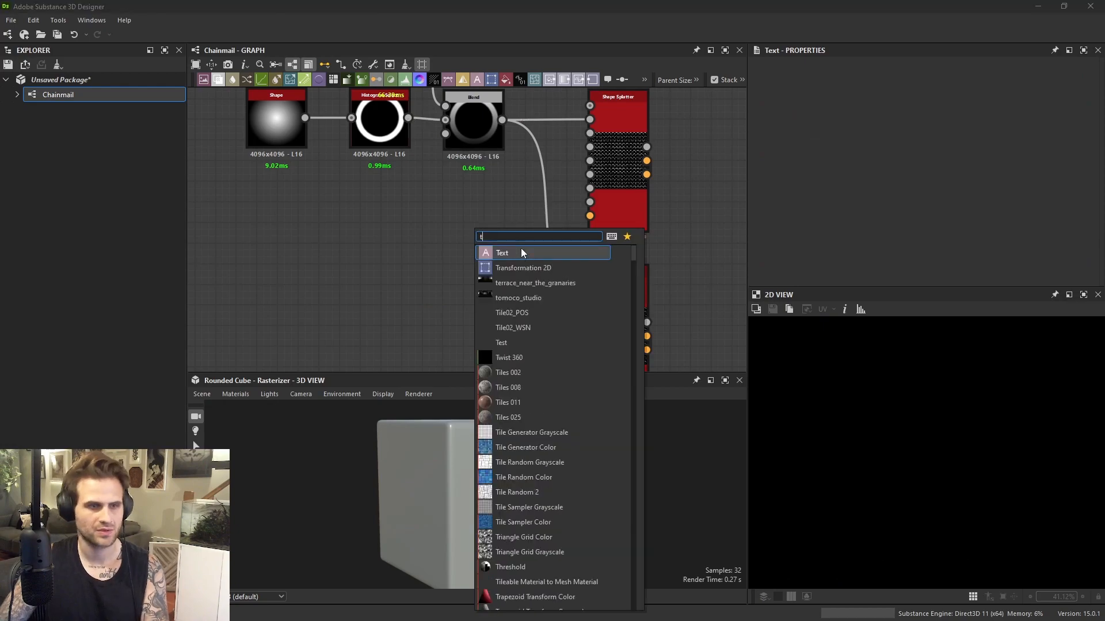
pyautogui.click(520, 251)
pyautogui.moveTo(502, 119); pyautogui.dragTo(461, 201)
pyautogui.press('Delete')
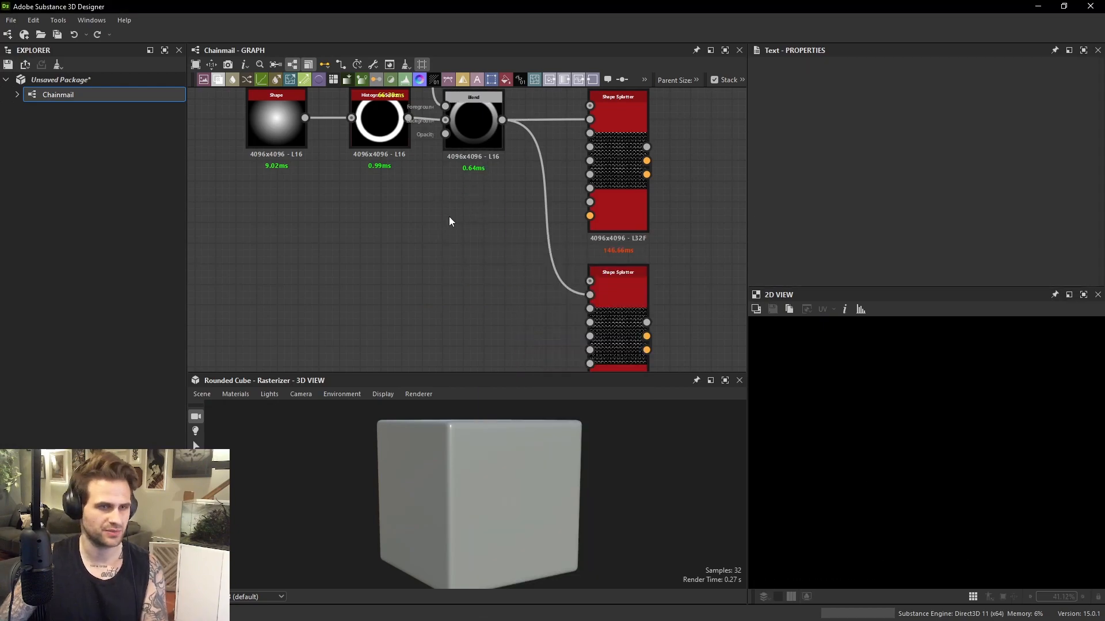
# Add a Transformation 2D node fed by the blended ring and place it beside the lower Shape Splatter.
pyautogui.press('space')
pyautogui.write('tra')
pyautogui.click(505, 245)
pyautogui.moveTo(503, 120); pyautogui.dragTo(424, 212)
pyautogui.moveTo(452, 216); pyautogui.dragTo(472, 278)
# Mirror the ring vertically in the Transformation 2D node.
pyautogui.scroll(-2, 983, 178)
pyautogui.scroll(-3, 951, 341)
pyautogui.scroll(-5, 892, 241)
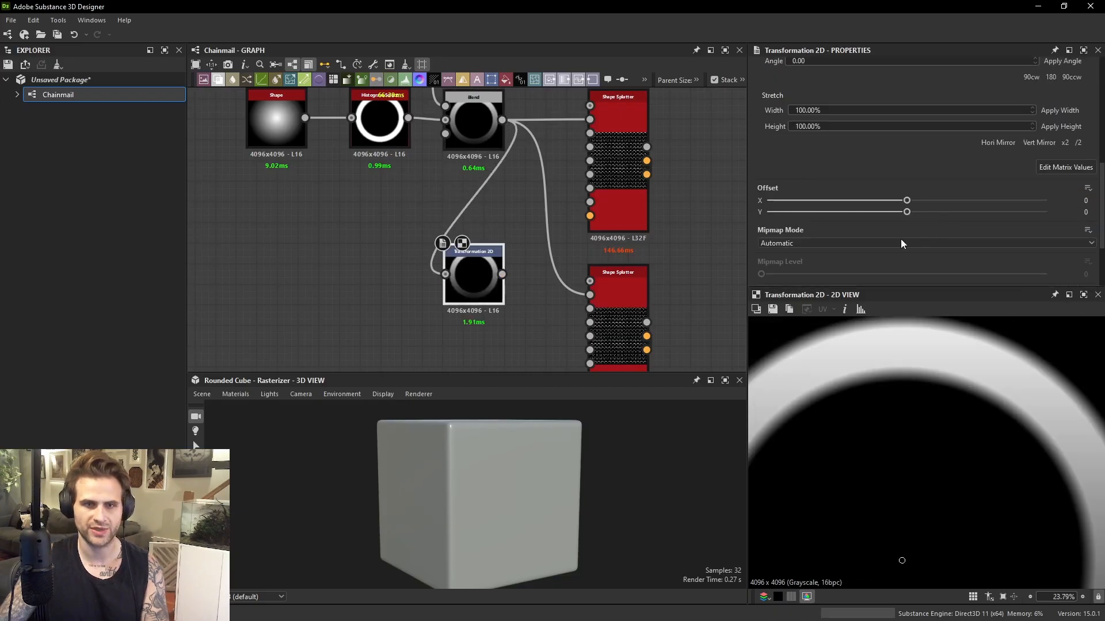
pyautogui.scroll(-1, 828, 164)
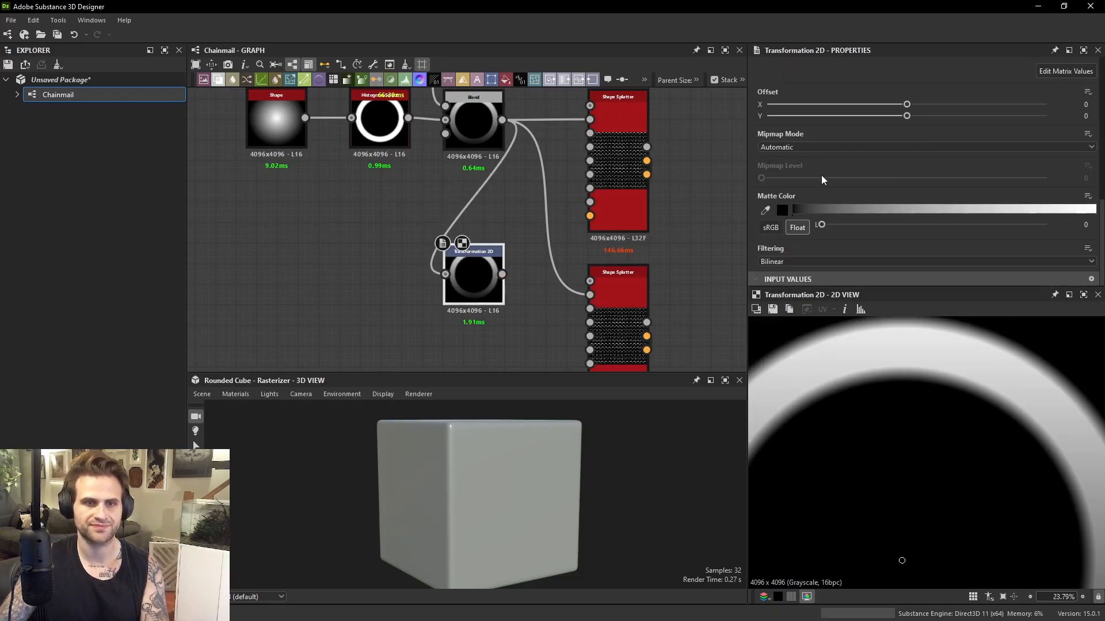
pyautogui.scroll(5, 893, 173)
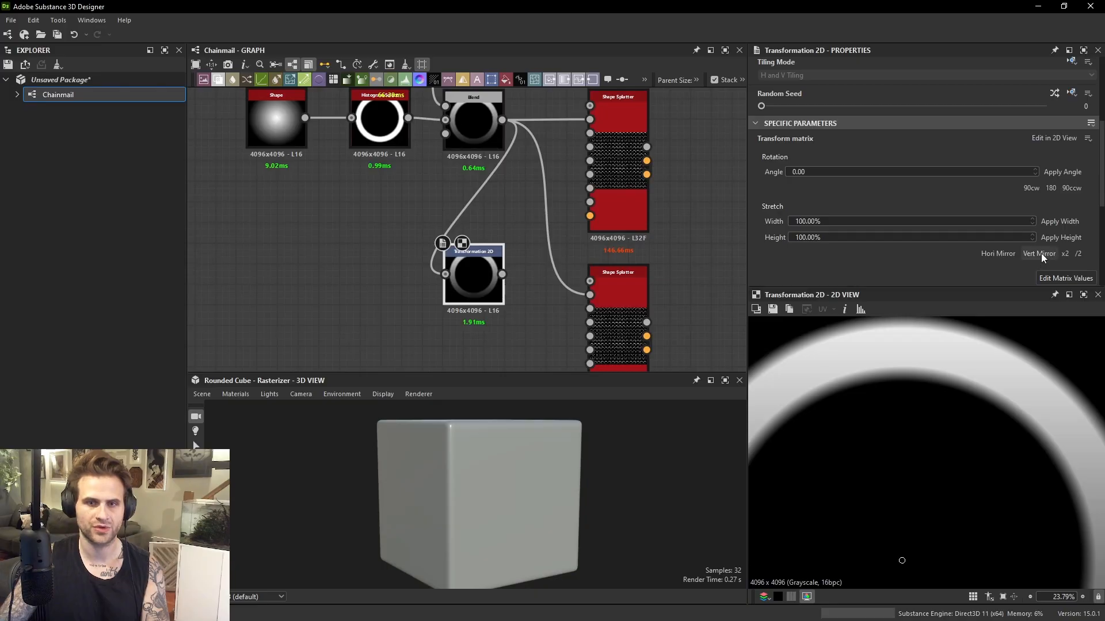
pyautogui.click(1040, 254)
# Connect the mirrored ring to the lower Shape Splatter's Pattern 1 input and preview that splatter's Height output.
pyautogui.moveTo(502, 274); pyautogui.dragTo(619, 298)
pyautogui.doubleClick(619, 298)
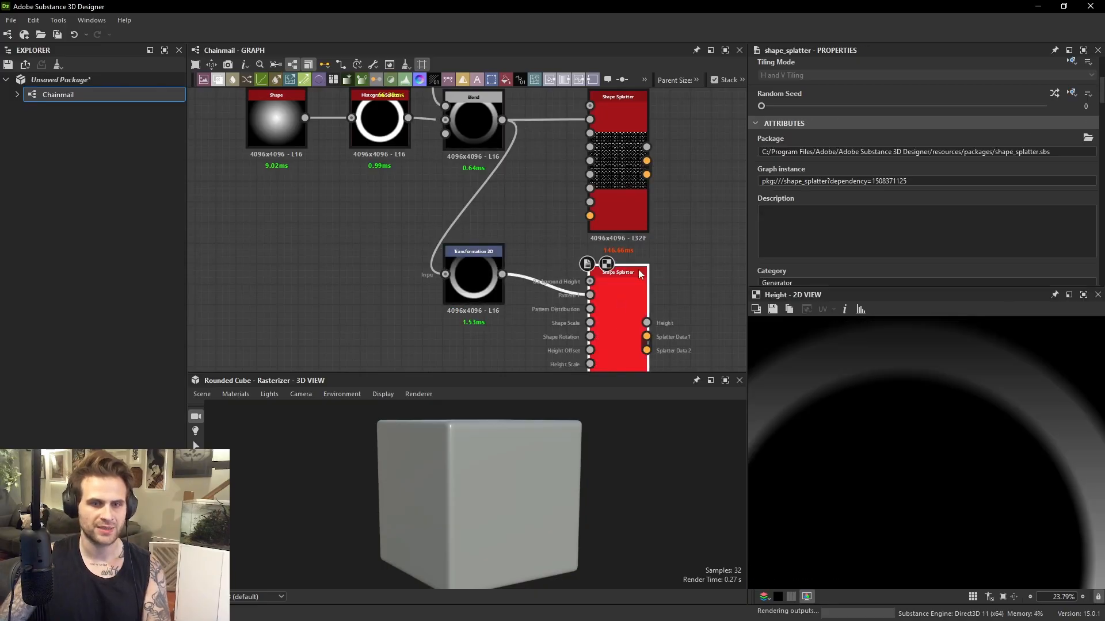
pyautogui.scroll(-3, 691, 187)
# Add a Blend node in the empty space beside the upper Shape Splatter's outputs.
pyautogui.moveTo(690, 187); pyautogui.dragTo(541, 232, button='middle')
pyautogui.click(542, 232)
pyautogui.press('space')
pyautogui.click(581, 268)
pyautogui.scroll(3, 512, 218)
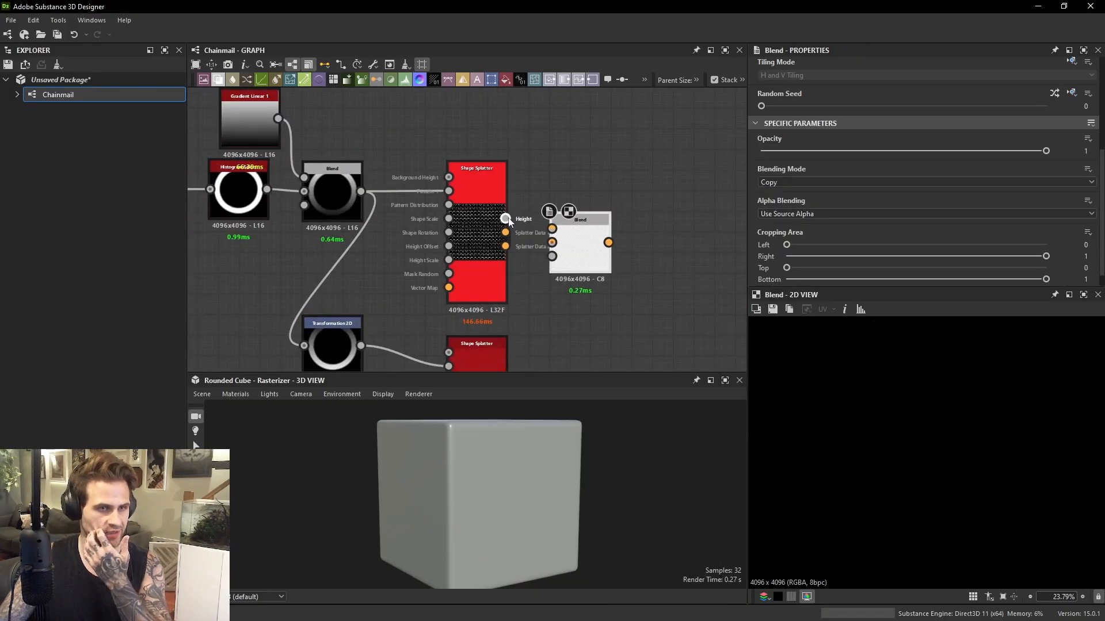
# Connect both Shape Splatter Height outputs to the new Blend node and set its blending mode to Max (Lighten).
pyautogui.moveTo(505, 218); pyautogui.dragTo(552, 229)
pyautogui.moveTo(498, 352); pyautogui.dragTo(496, 301, button='middle')
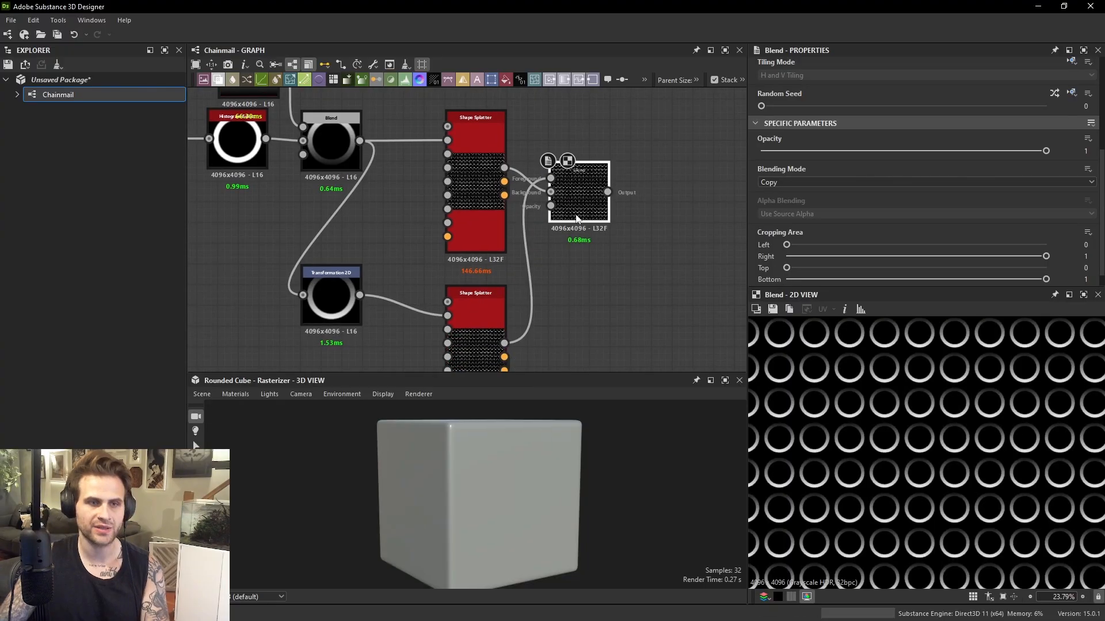
pyautogui.click(797, 182)
pyautogui.click(782, 238)
pyautogui.scroll(8, 917, 368)
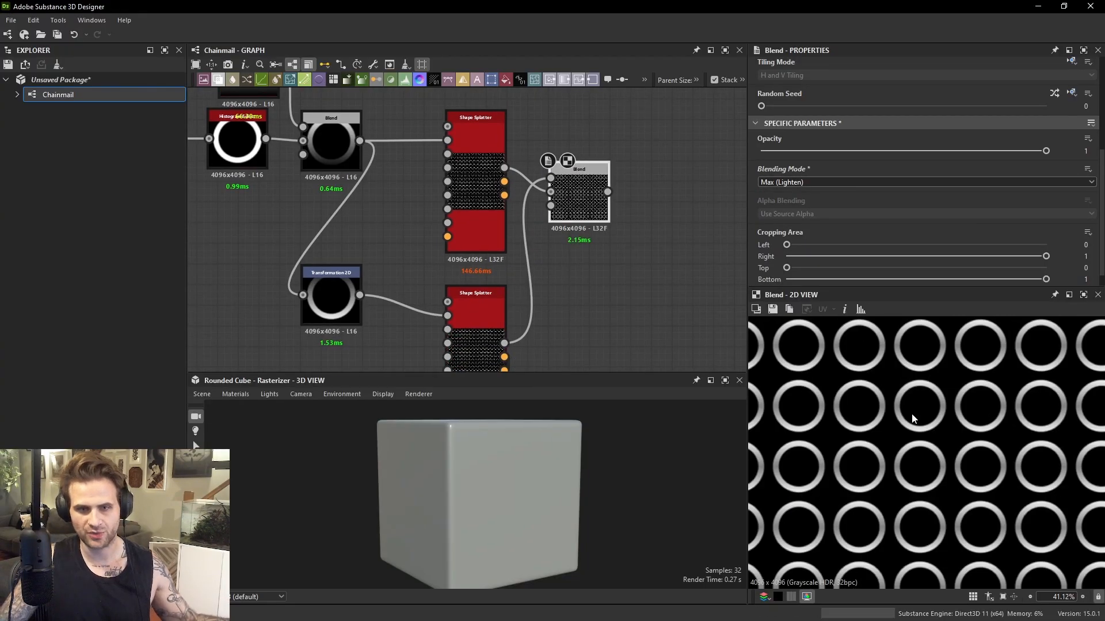
pyautogui.moveTo(900, 408); pyautogui.dragTo(965, 487, button='middle')
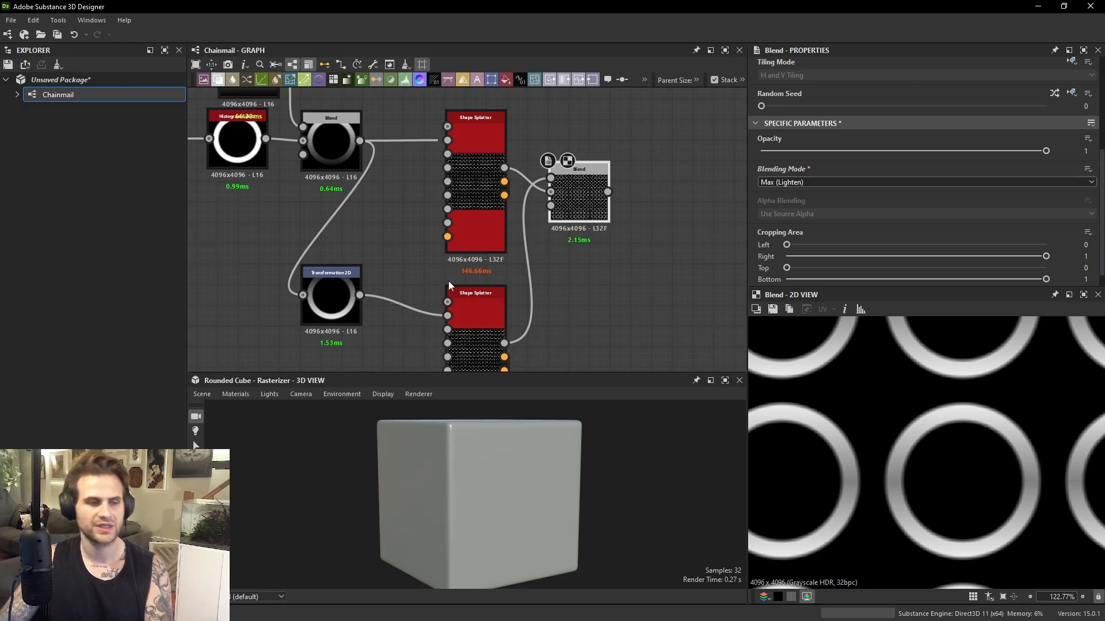
# Add a Transformation 2D node beside the lower Shape Splatter, feed it that splatter's Height output and preview it.
pyautogui.moveTo(447, 281); pyautogui.dragTo(469, 211, button='middle')
pyautogui.scroll(-10, 989, 381)
pyautogui.scroll(-1, 988, 381)
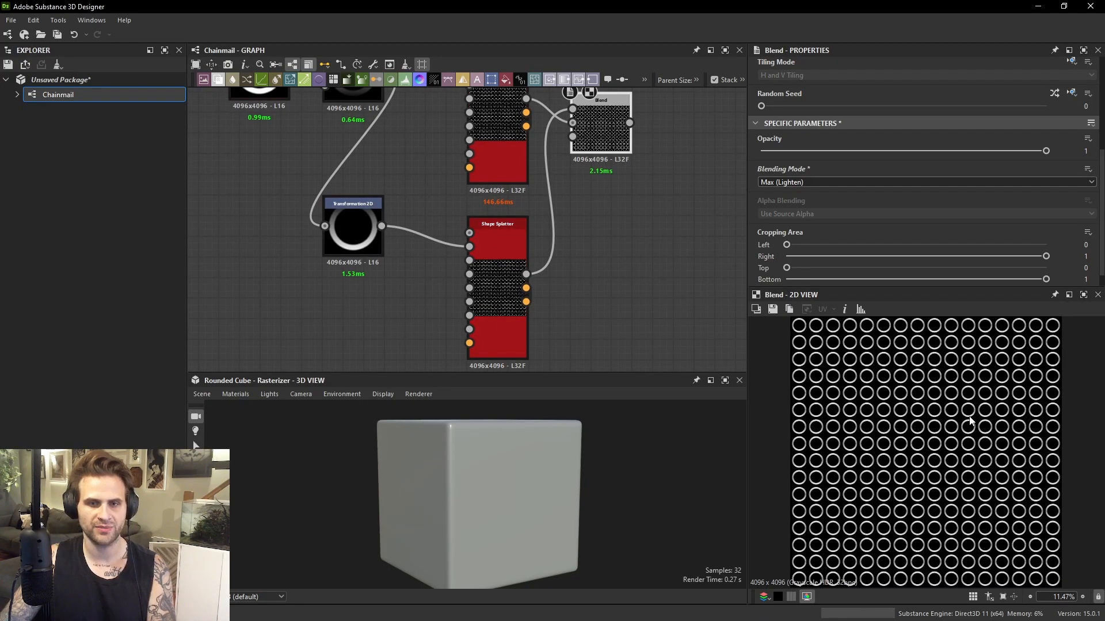
pyautogui.press('space')
pyautogui.click(661, 262)
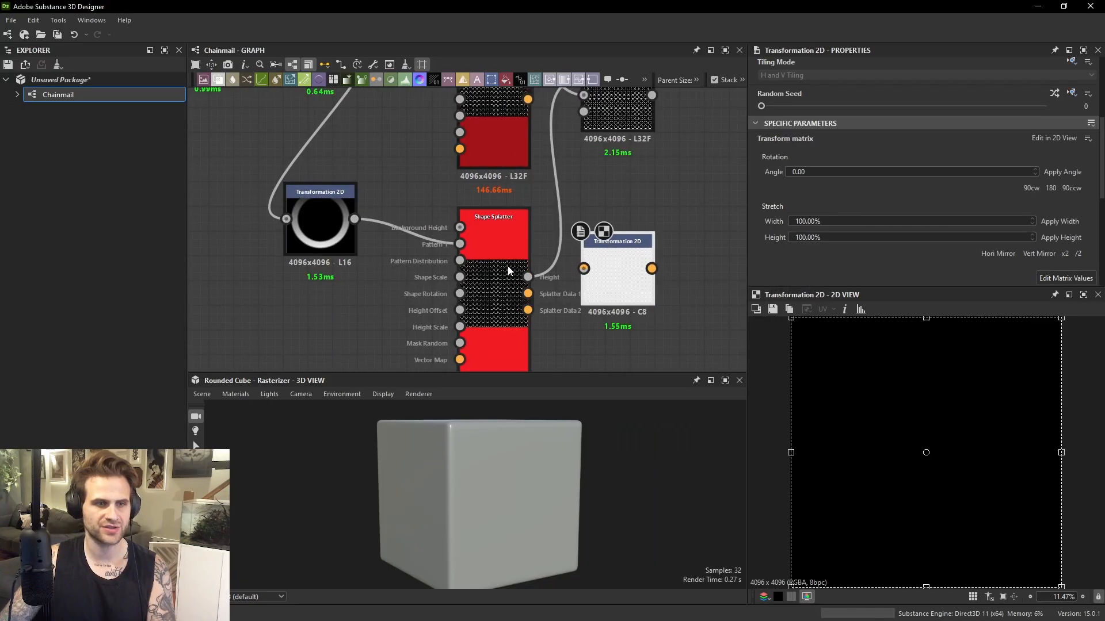
pyautogui.moveTo(528, 277); pyautogui.dragTo(616, 270)
pyautogui.doubleClick(617, 271)
pyautogui.scroll(-1, 631, 251)
pyautogui.moveTo(631, 248); pyautogui.dragTo(579, 274, button='middle')
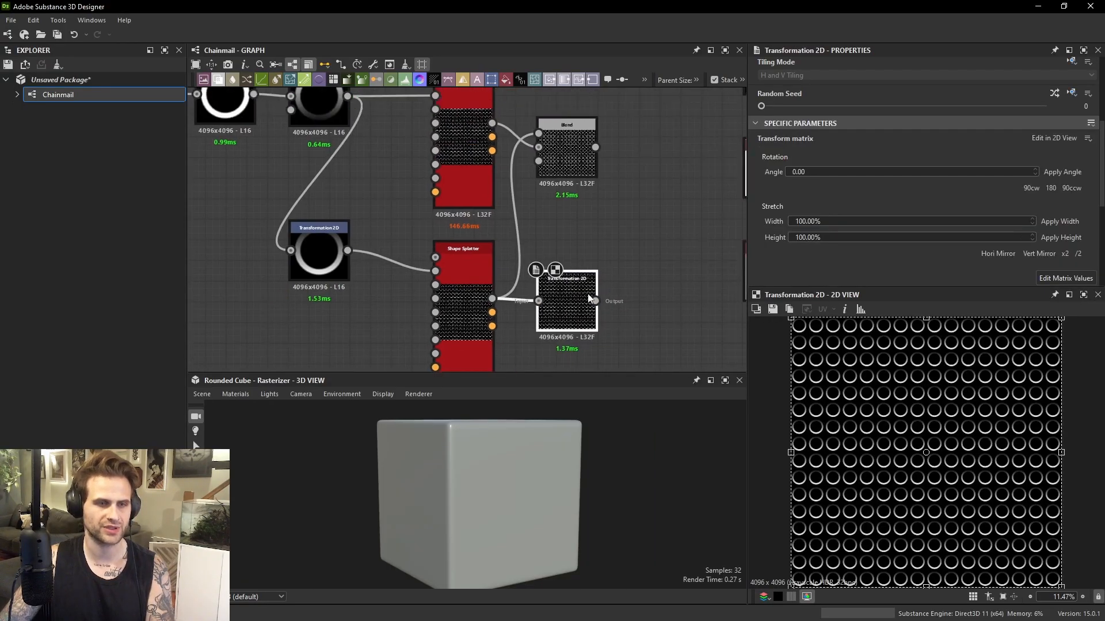
# Route the new Transformation 2D output into the Blend's Foreground, shift the Blend away from the splatters and preview it.
pyautogui.moveTo(596, 301); pyautogui.dragTo(557, 139)
pyautogui.moveTo(564, 149); pyautogui.dragTo(616, 149)
pyautogui.doubleClick(615, 149)
pyautogui.scroll(-2, 561, 222)
pyautogui.moveTo(557, 224); pyautogui.dragTo(546, 189, button='middle')
pyautogui.scroll(2, 546, 190)
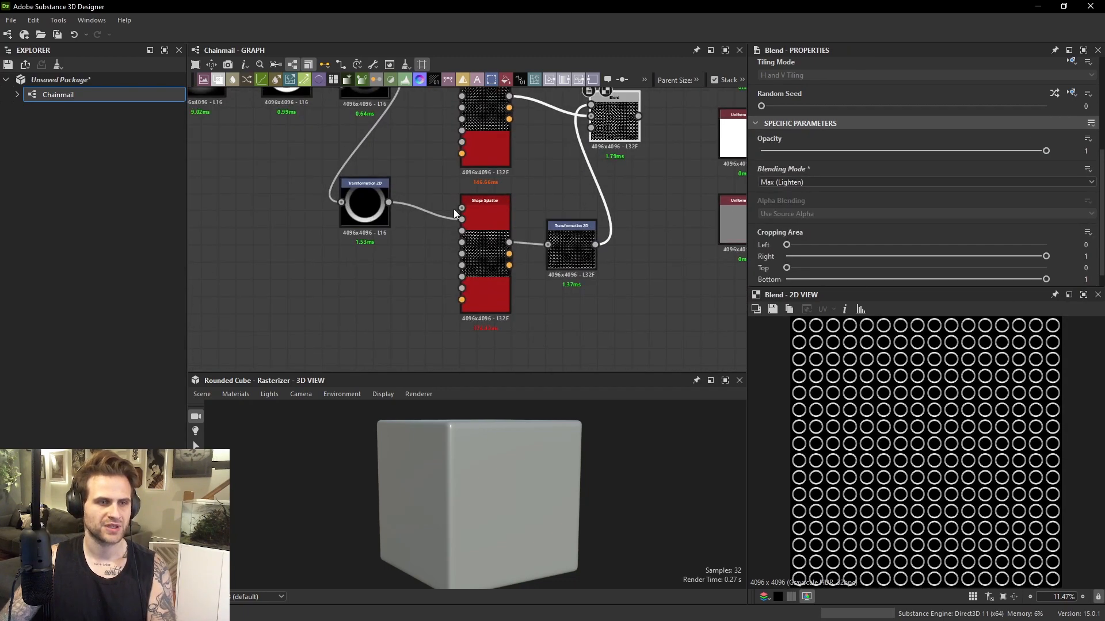
# Check the lower Shape Splatter's X and Y Amount and bring up the Calculator with 1 divided by 16.
pyautogui.doubleClick(581, 250)
pyautogui.scroll(-4, 921, 208)
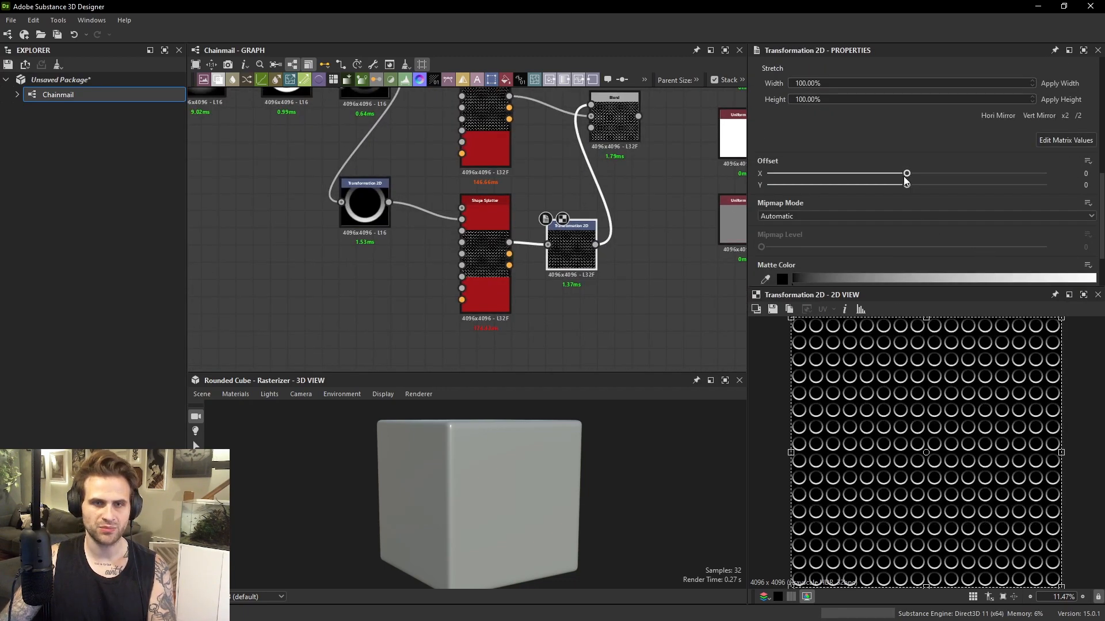
pyautogui.scroll(2, 908, 345)
pyautogui.scroll(5, 912, 368)
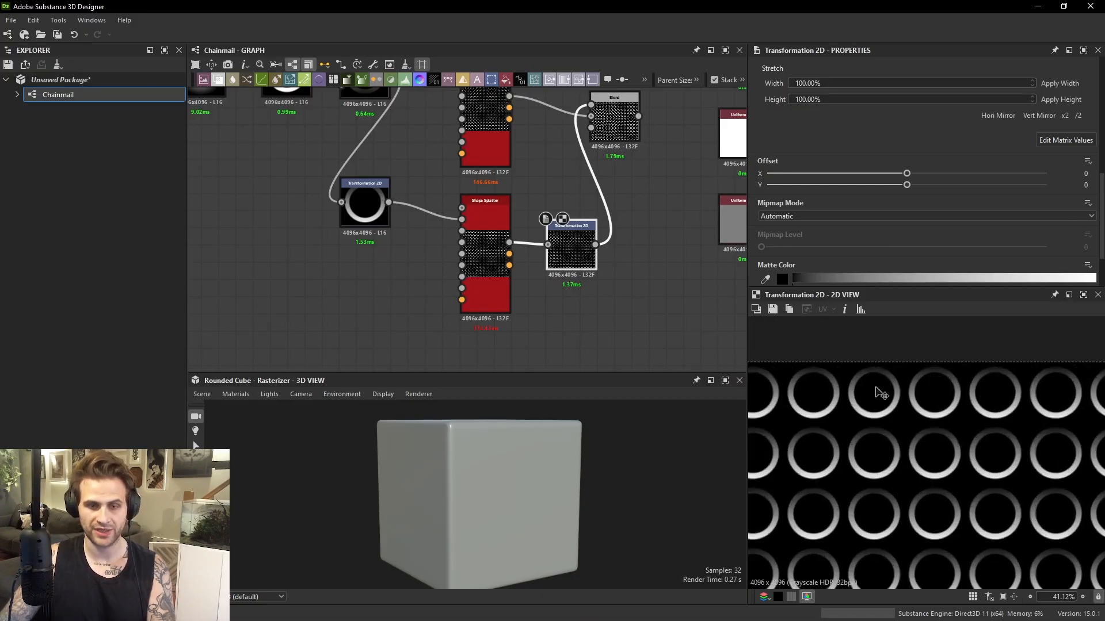
pyautogui.scroll(-7, 898, 394)
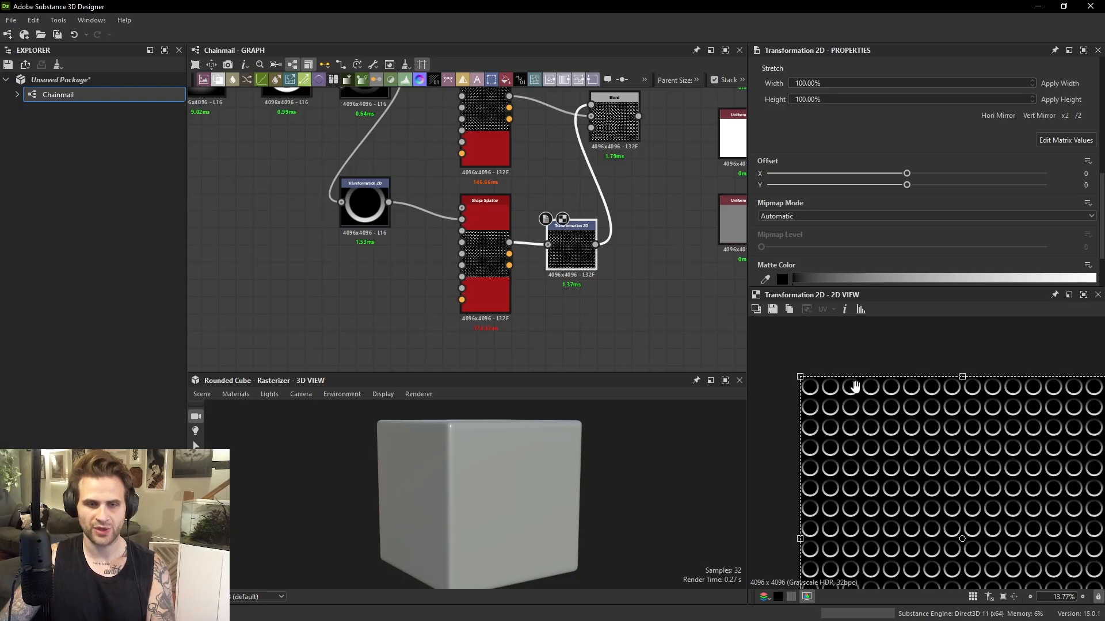
pyautogui.doubleClick(495, 218)
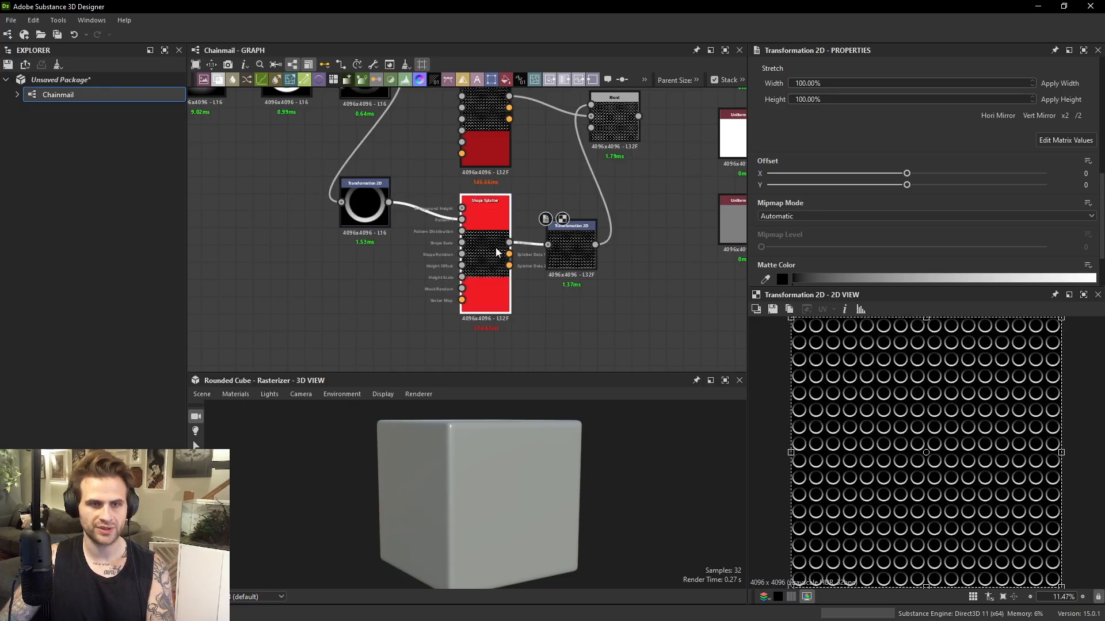
pyautogui.scroll(-1, 1039, 268)
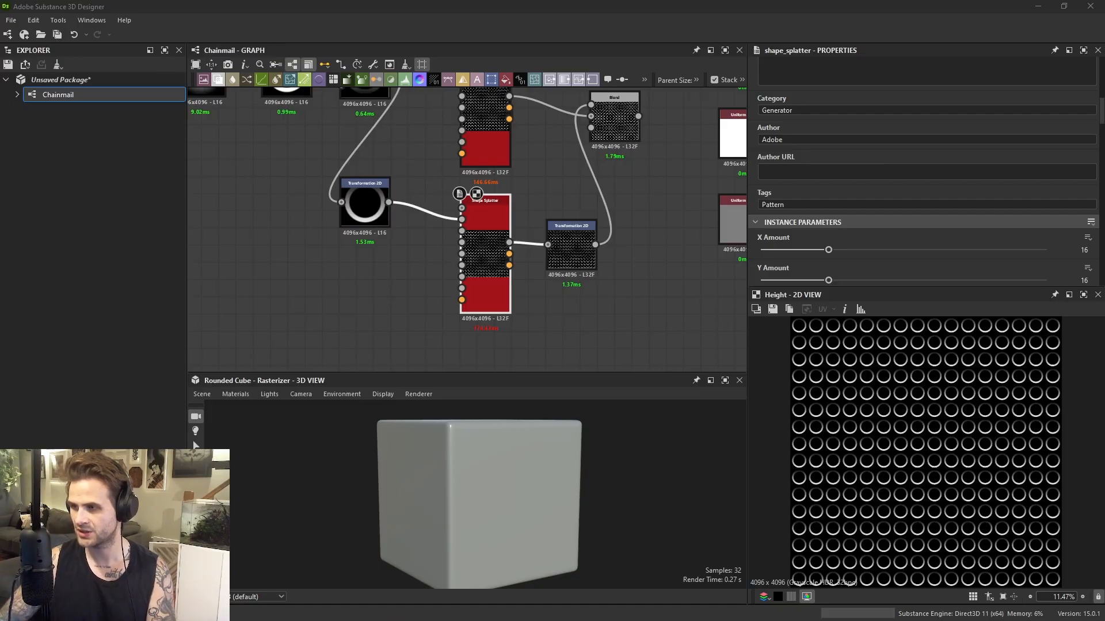
pyautogui.moveTo(1104, 194); pyautogui.dragTo(835, 195)
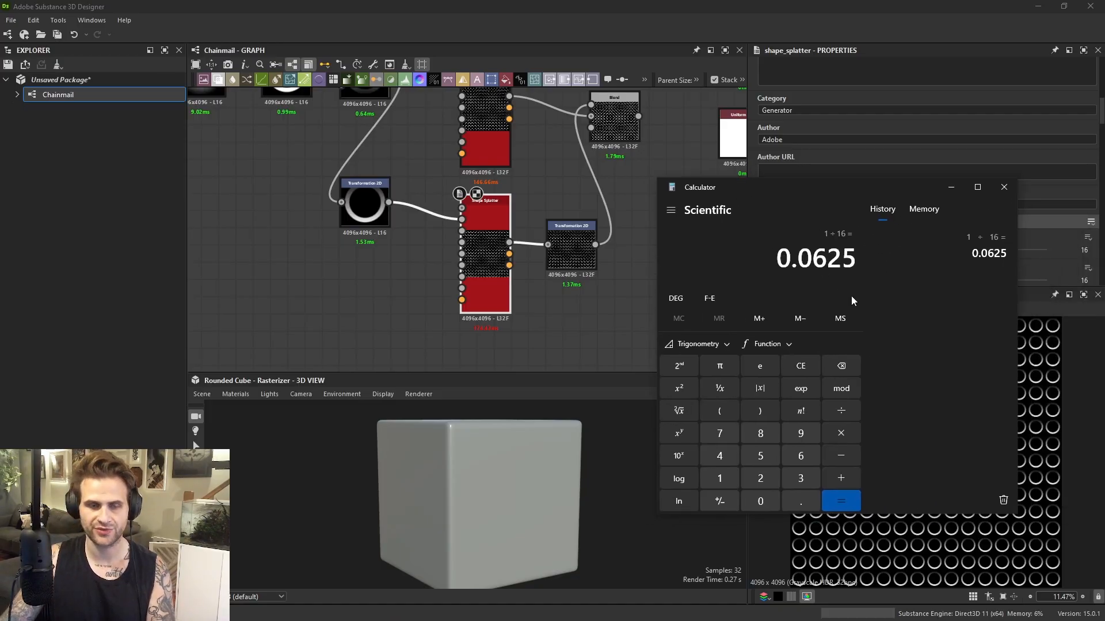
# Try offsetting the lower splatter's Transformation 2D node by X 0.0625 and Y -0.0625.
pyautogui.moveTo(586, 221); pyautogui.dragTo(491, 235, button='middle')
pyautogui.click(491, 242)
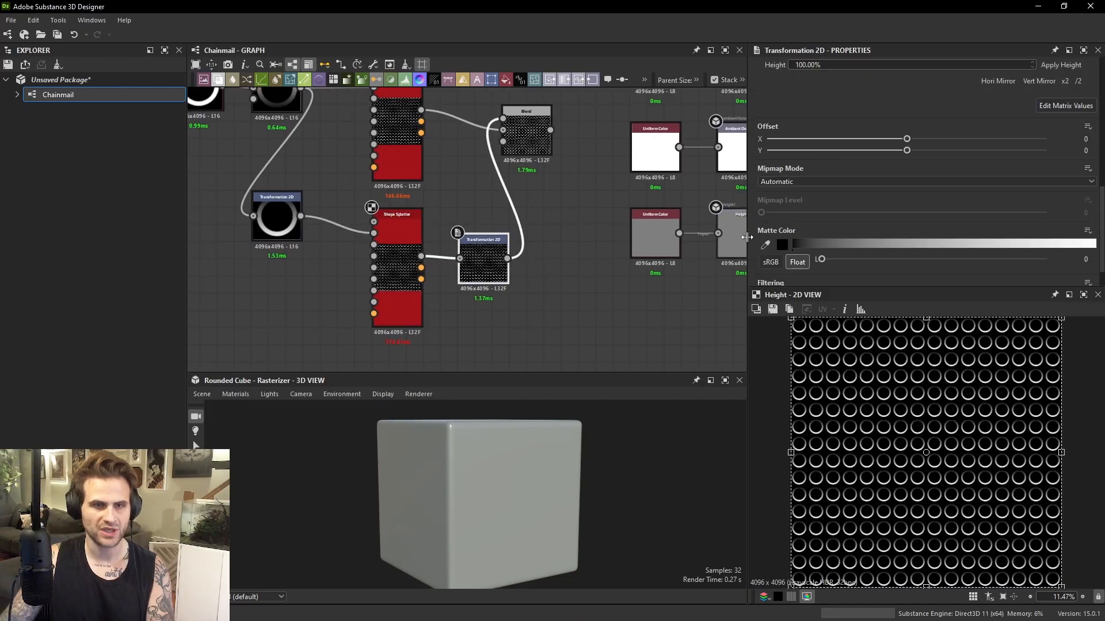
pyautogui.scroll(-2, 975, 192)
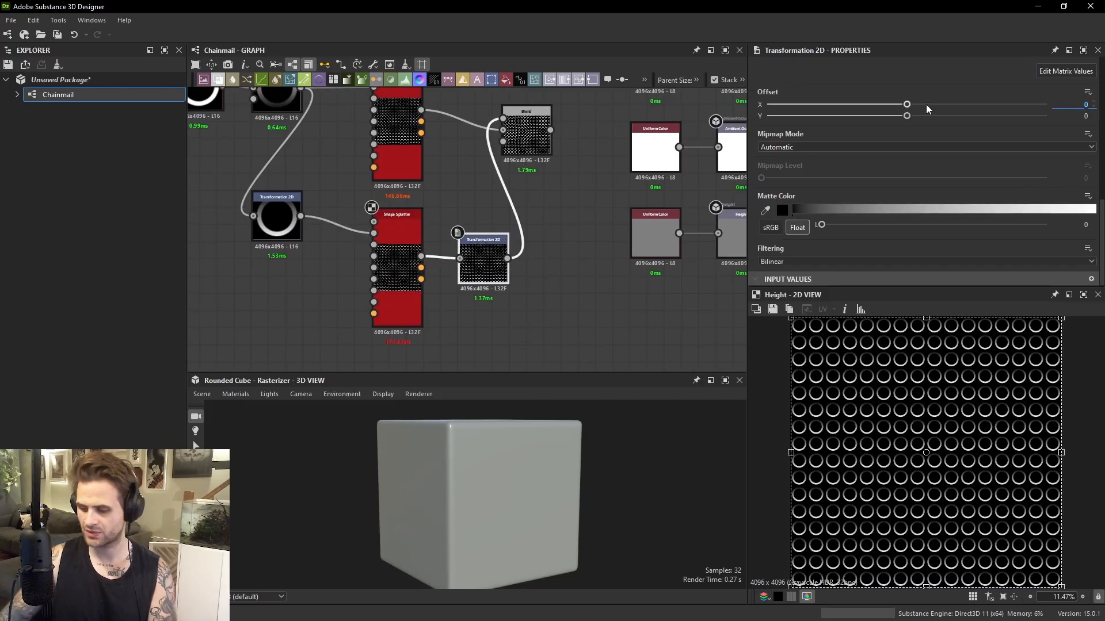
pyautogui.write('0.0625')
pyautogui.press('Return')
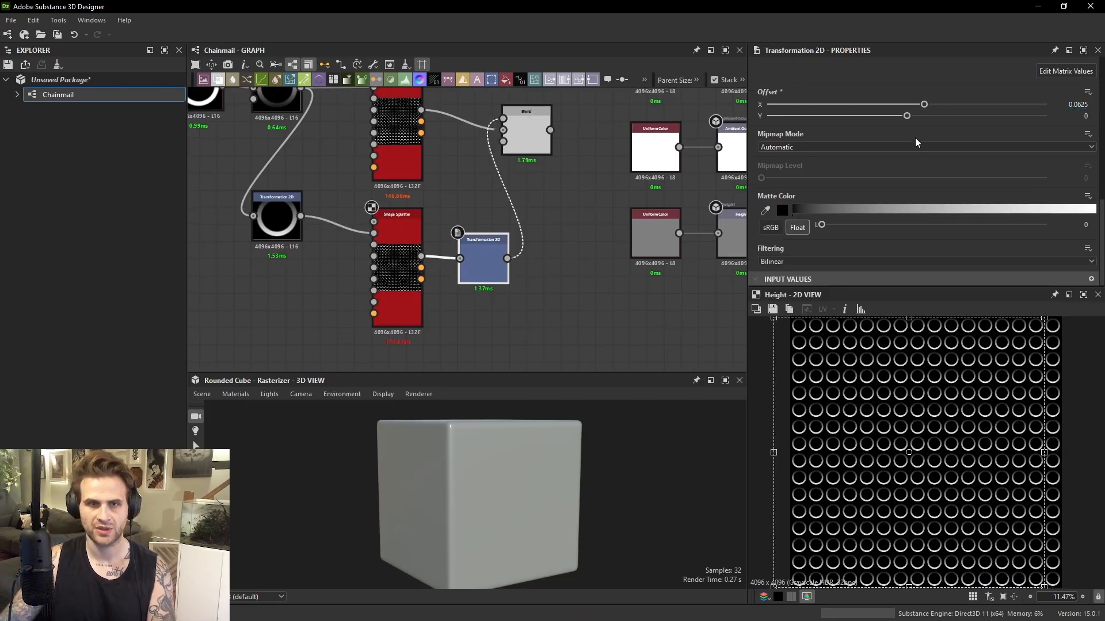
pyautogui.write('-0')
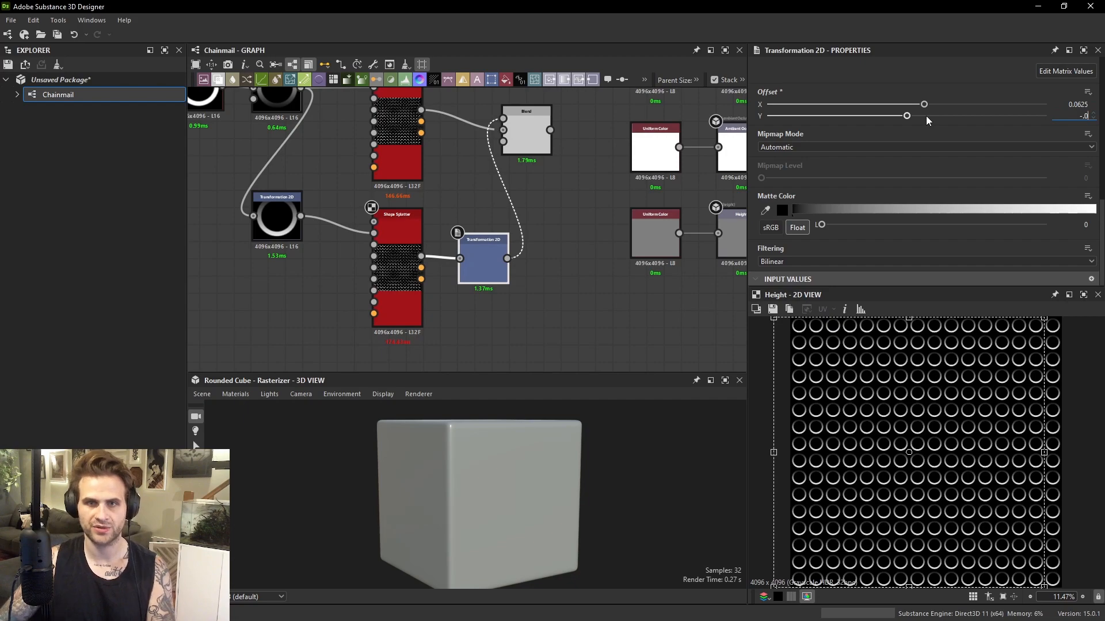
pyautogui.write('.0625')
pyautogui.press('Return')
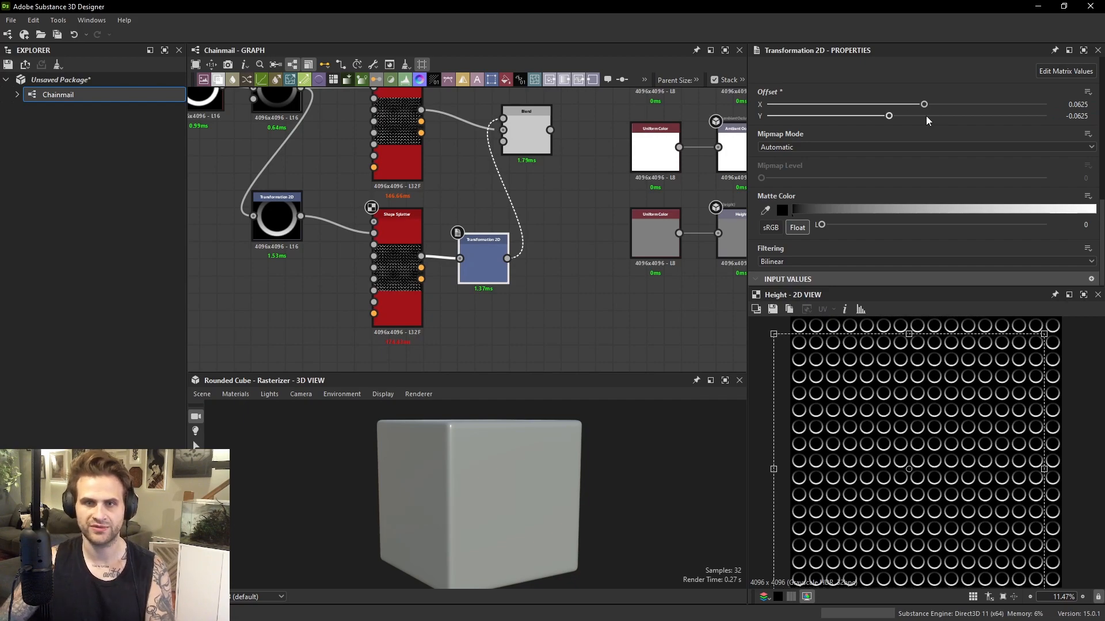
pyautogui.scroll(5, 919, 353)
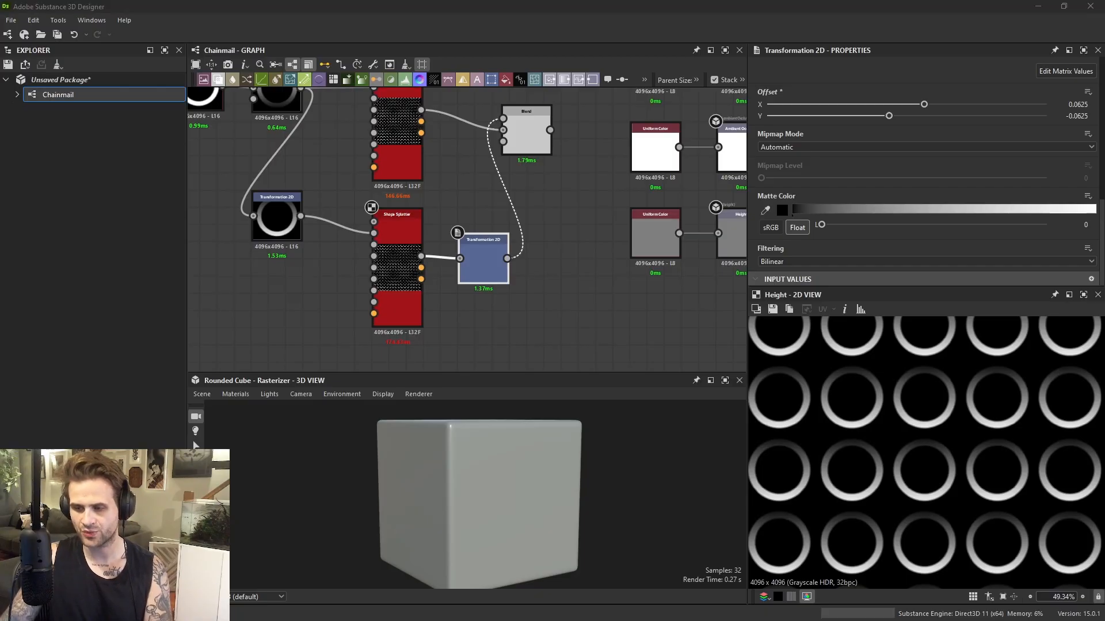
# Switch to the Calculator, divide 0.0625 by 2 and copy the result.
pyautogui.hotkey('alt', 'Tab')
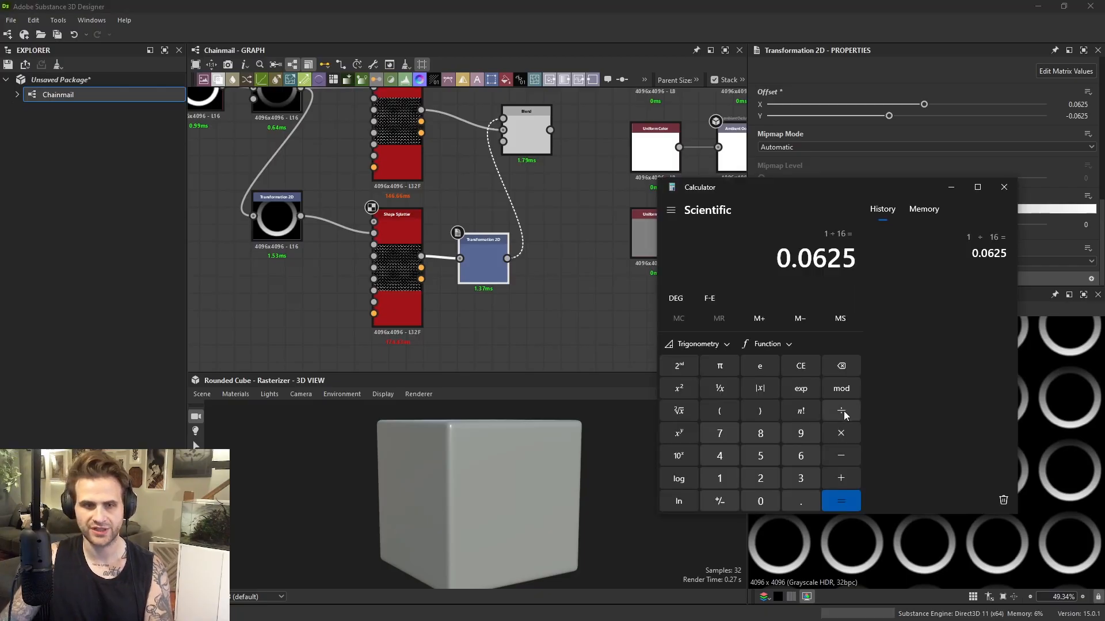
pyautogui.click(773, 477)
pyautogui.click(846, 503)
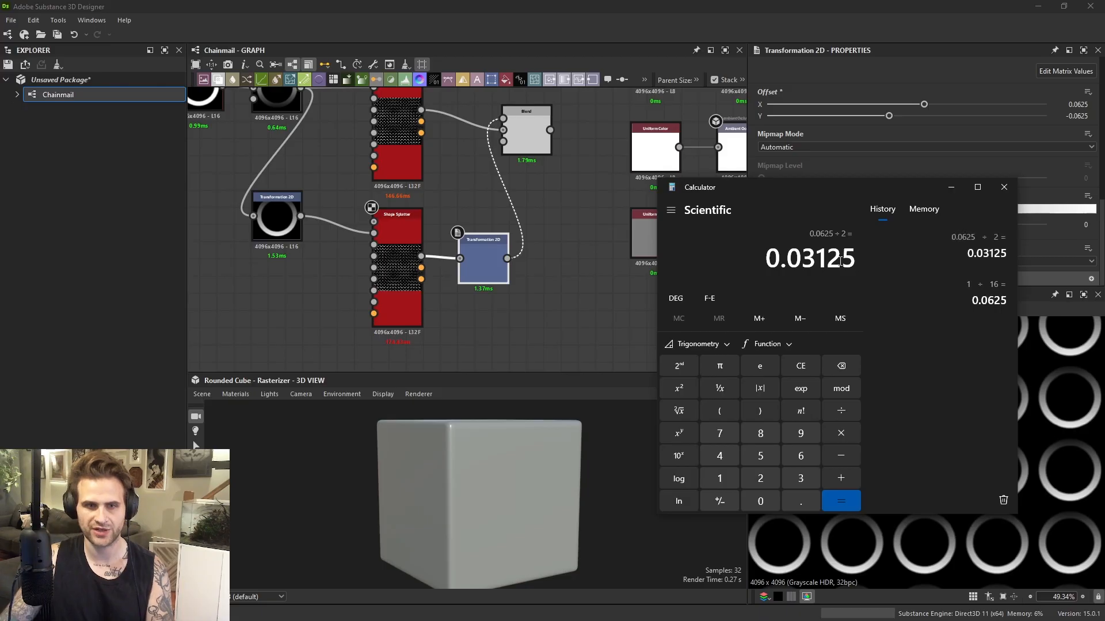
pyautogui.moveTo(840, 261); pyautogui.dragTo(729, 263)
pyautogui.hotkey('ctrl', 'c')
# Back in Substance 3D Designer, set the Transformation 2D node's offset to X 0.03125 and Y -0.03125.
pyautogui.click(928, 103)
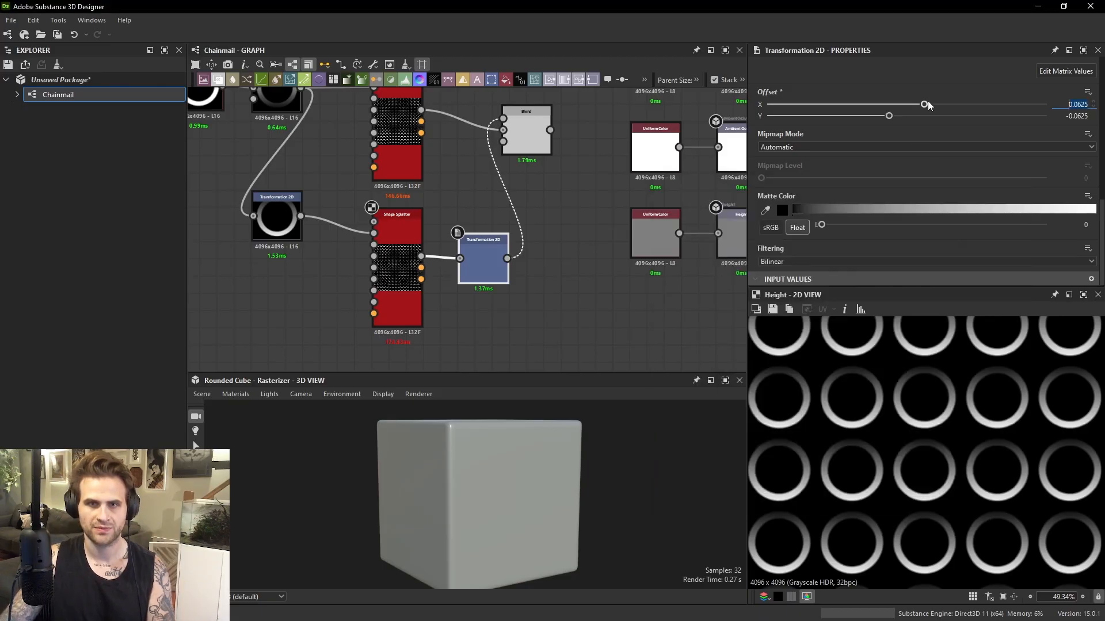
pyautogui.hotkey('ctrl', 'v')
pyautogui.click(921, 117)
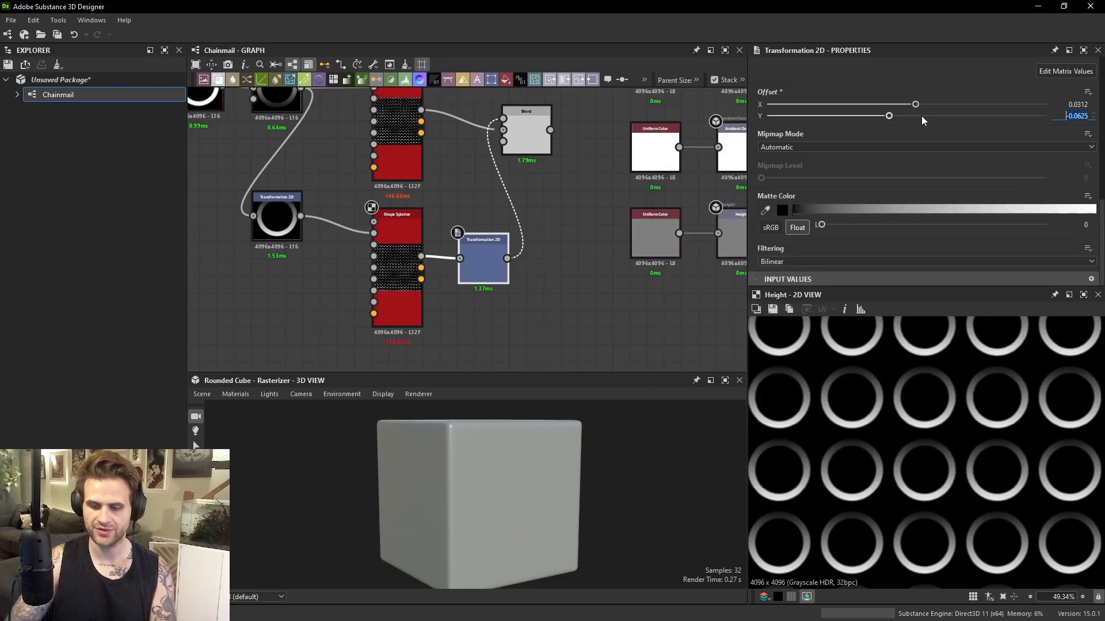
pyautogui.hotkey('ctrl', 'v')
pyautogui.press('Return')
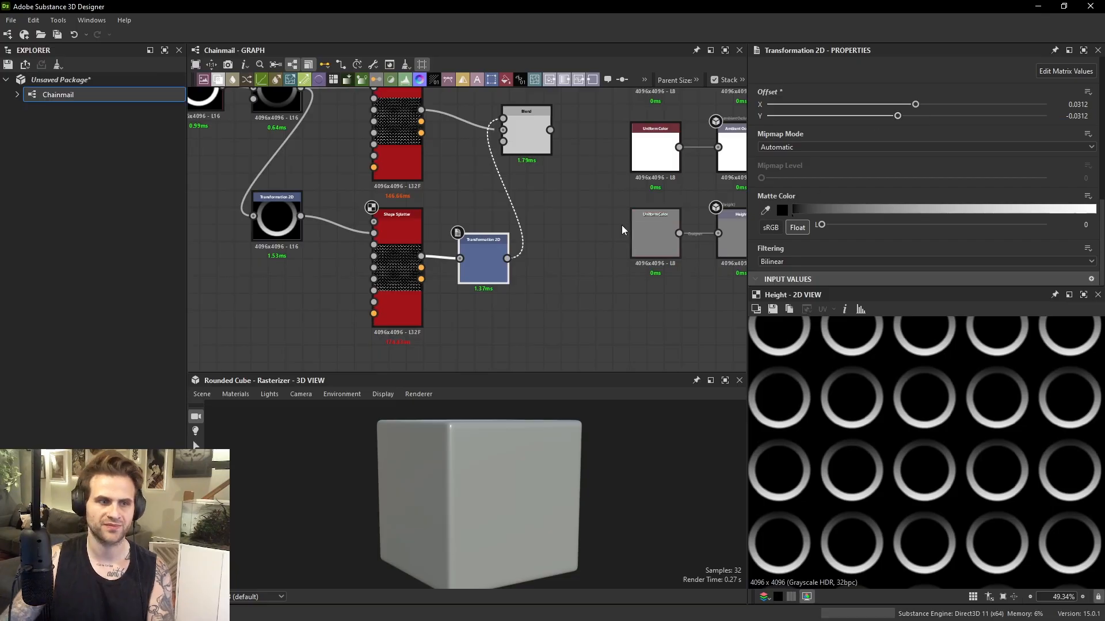
# Preview the offset rings from the Transformation 2D node and inspect how they overlap in the Blend.
pyautogui.doubleClick(484, 260)
pyautogui.moveTo(484, 260); pyautogui.dragTo(496, 305, button='middle')
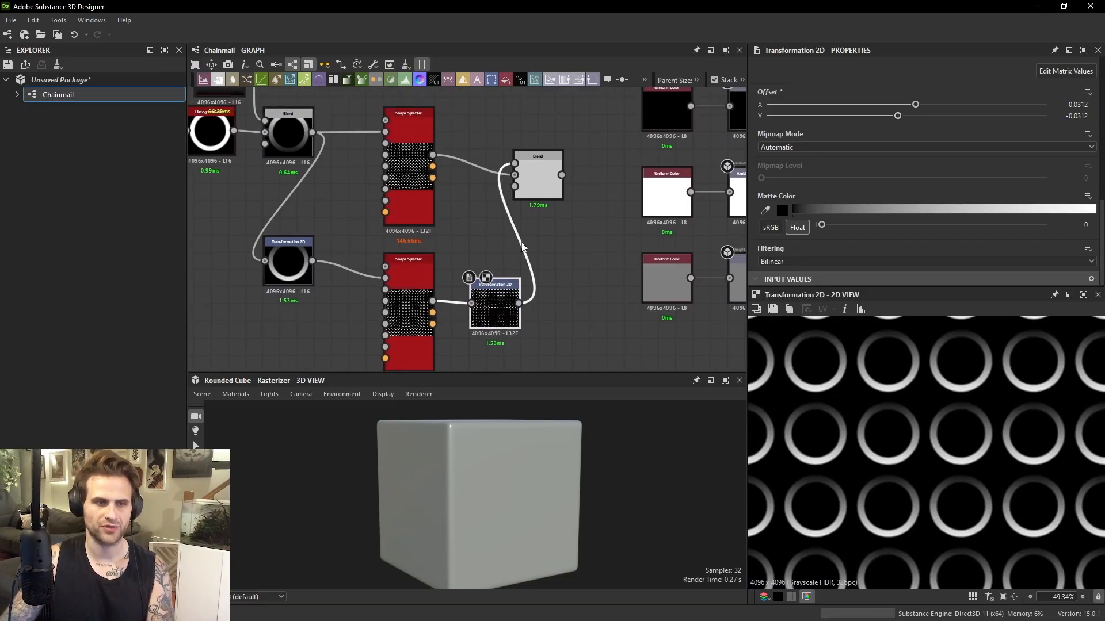
pyautogui.doubleClick(536, 199)
pyautogui.scroll(5, 933, 368)
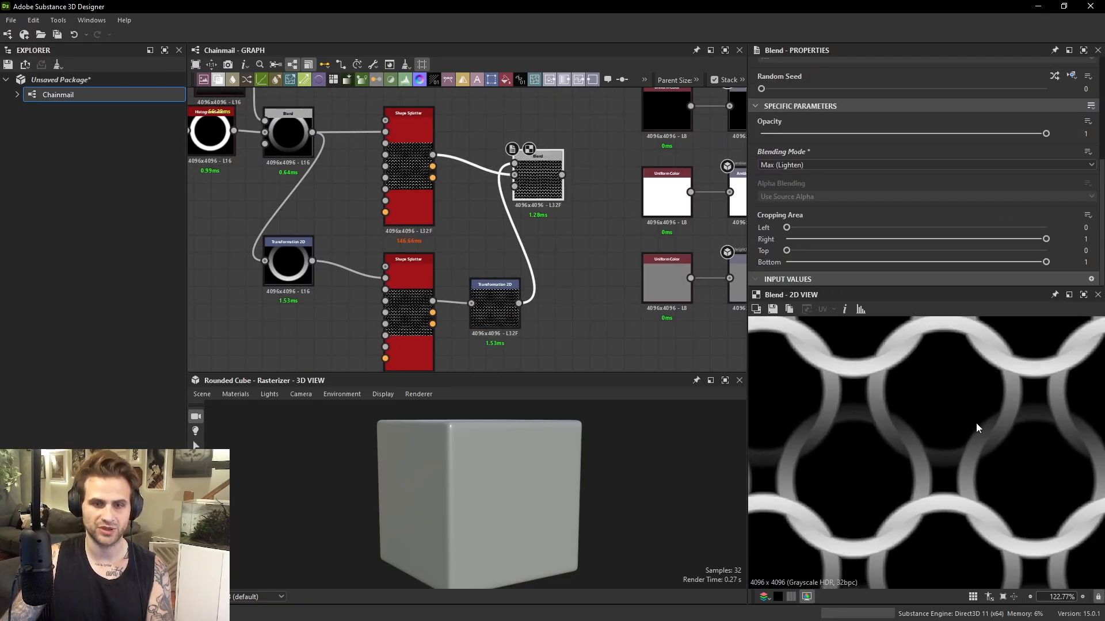
pyautogui.scroll(-2, 926, 461)
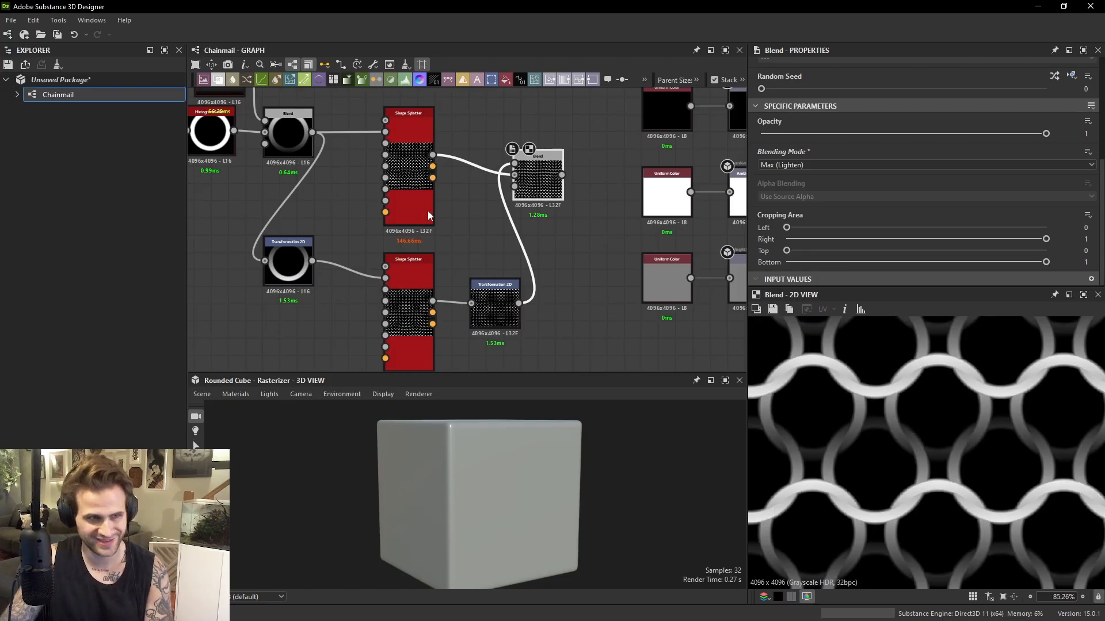
# Move all the ring, splatter and blend nodes together, farther away from the column of output nodes.
pyautogui.scroll(-6, 438, 195)
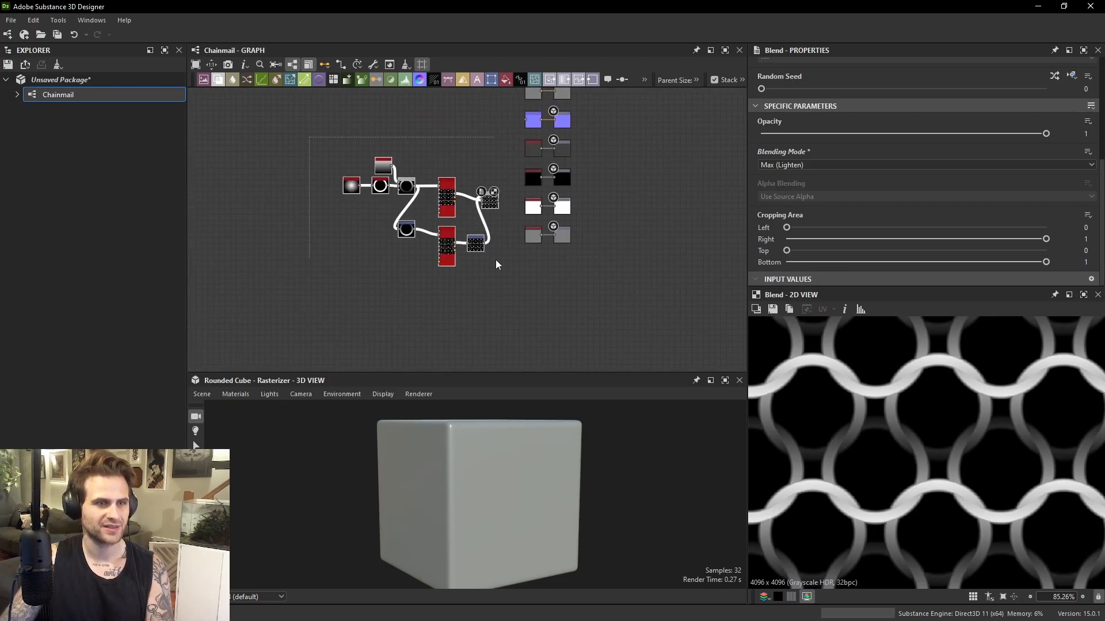
pyautogui.moveTo(496, 260); pyautogui.dragTo(497, 261)
pyautogui.moveTo(475, 244); pyautogui.dragTo(426, 224)
pyautogui.click(459, 213)
# Connect the chainmail Blend's output to the Normal node that feeds the Normal output and preview that node.
pyautogui.scroll(4, 562, 220)
pyautogui.moveTo(458, 212); pyautogui.dragTo(610, 242, button='middle')
pyautogui.scroll(-2, 924, 384)
pyautogui.scroll(3, 513, 229)
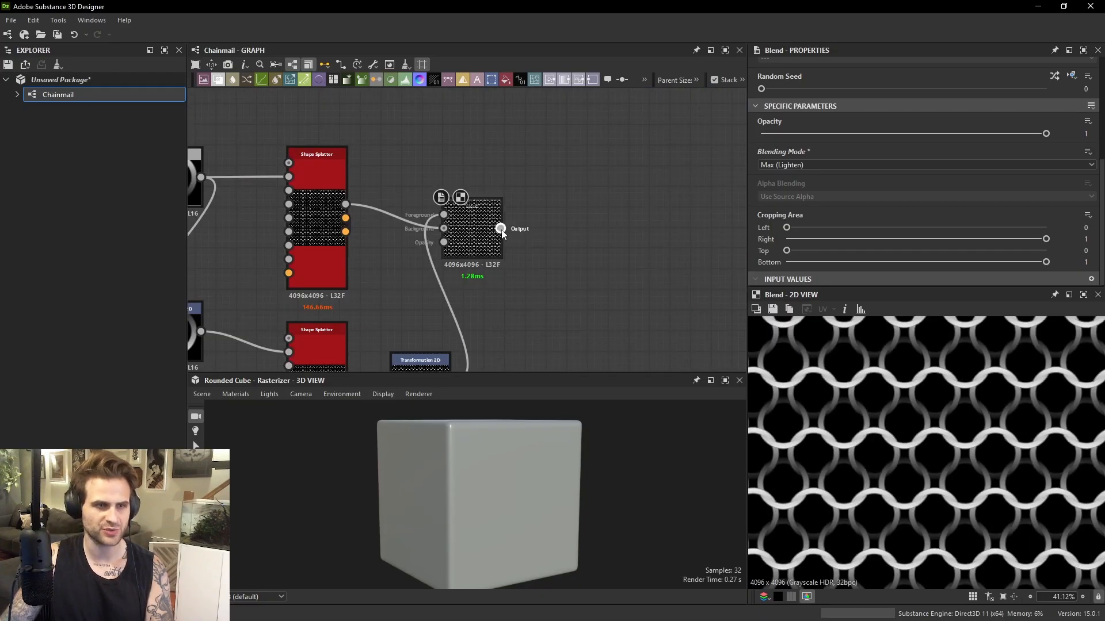
pyautogui.click(501, 231)
pyautogui.scroll(-3, 506, 229)
pyautogui.moveTo(562, 209); pyautogui.dragTo(468, 262, button='middle')
pyautogui.click(568, 161)
pyautogui.doubleClick(579, 165)
pyautogui.scroll(-3, 593, 193)
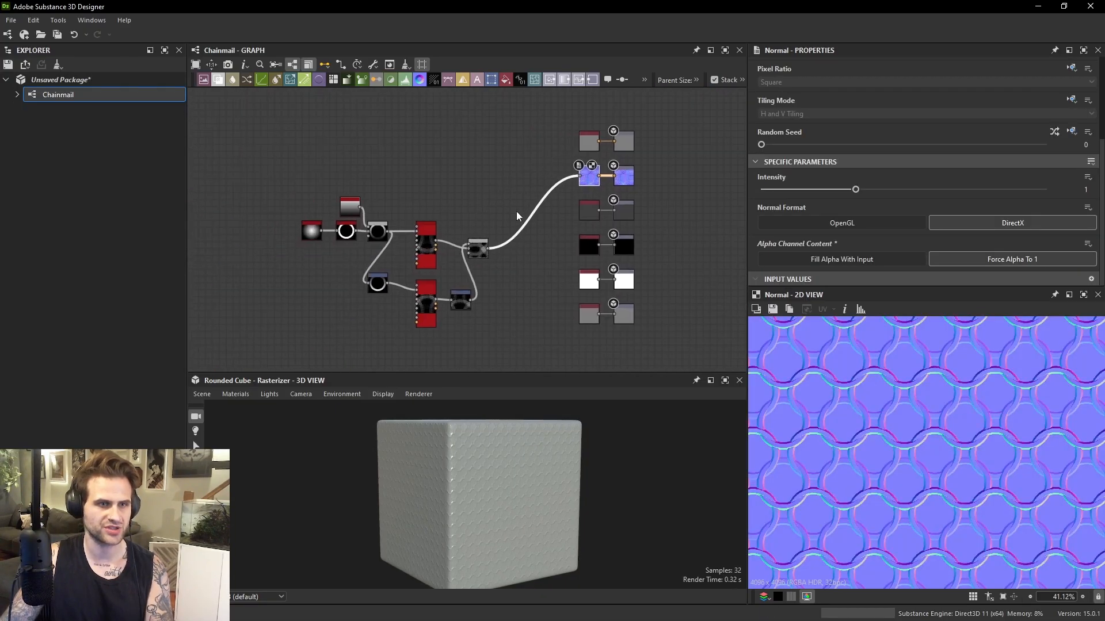
# Add a Normal Sobel node fed by the chainmail Blend and connect its result to the Normal output.
pyautogui.click(522, 193)
pyautogui.press('space')
pyautogui.write('normal s')
pyautogui.press('Return')
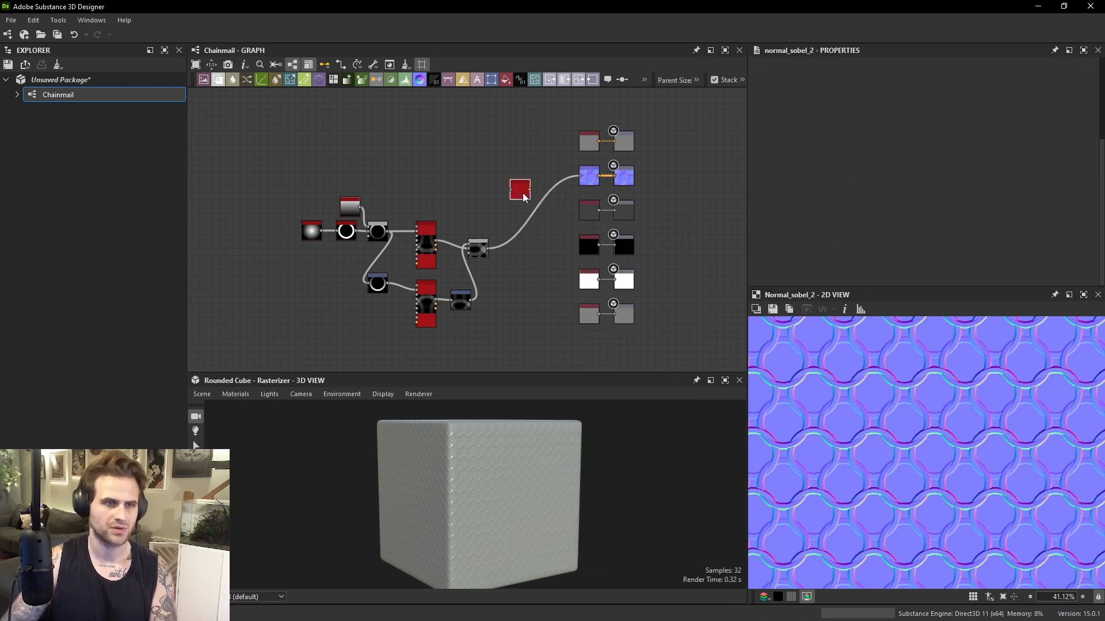
pyautogui.scroll(2, 497, 233)
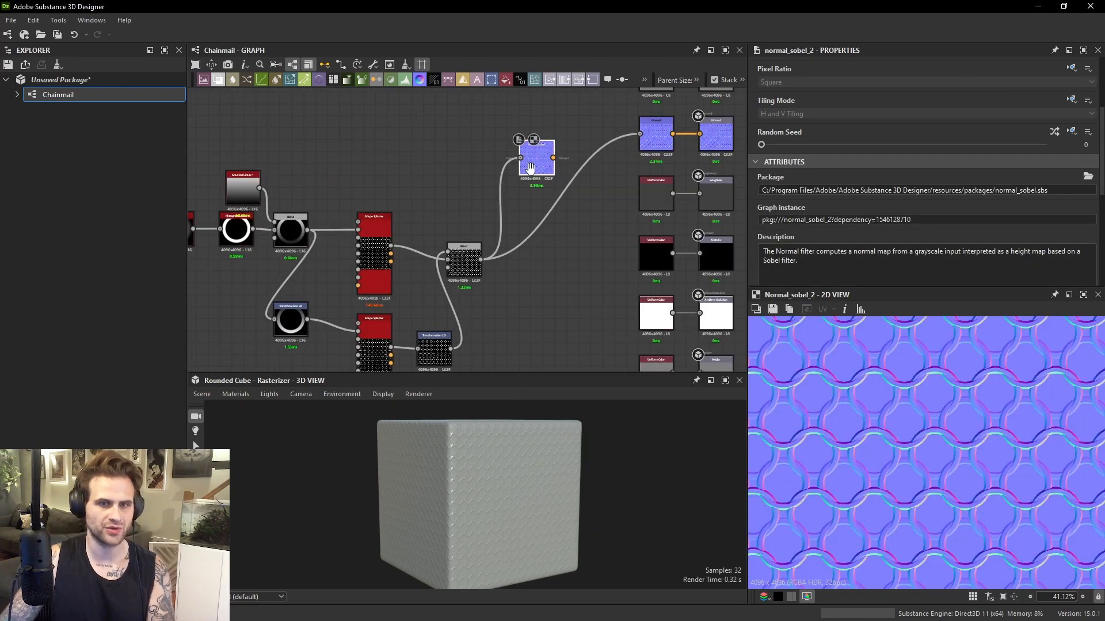
pyautogui.scroll(2, 529, 213)
pyautogui.moveTo(530, 205); pyautogui.dragTo(635, 175)
pyautogui.scroll(-3, 515, 238)
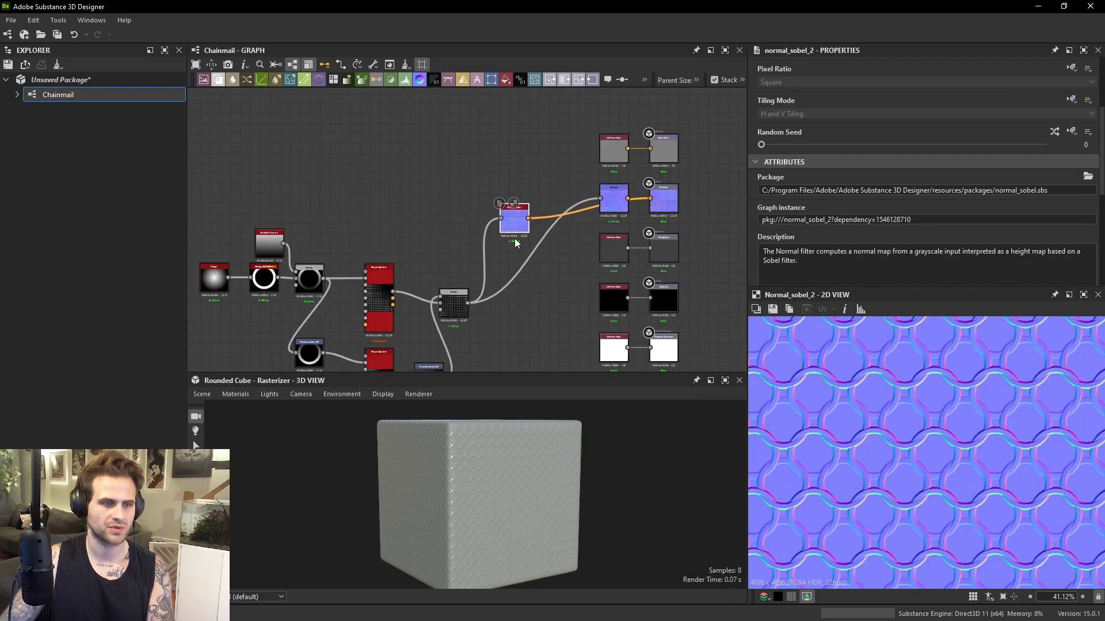
# Enlarge the 3D view's share of the workspace and zoom in on the rounded cube's chainmail surface.
pyautogui.scroll(3, 536, 461)
pyautogui.scroll(2, 651, 417)
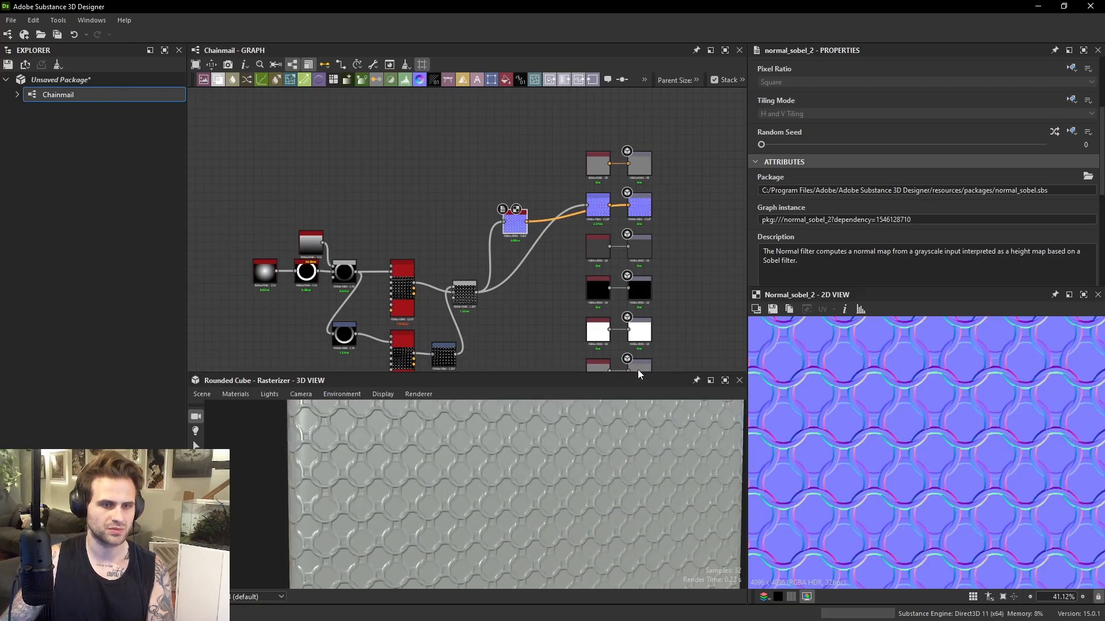
pyautogui.click(418, 394)
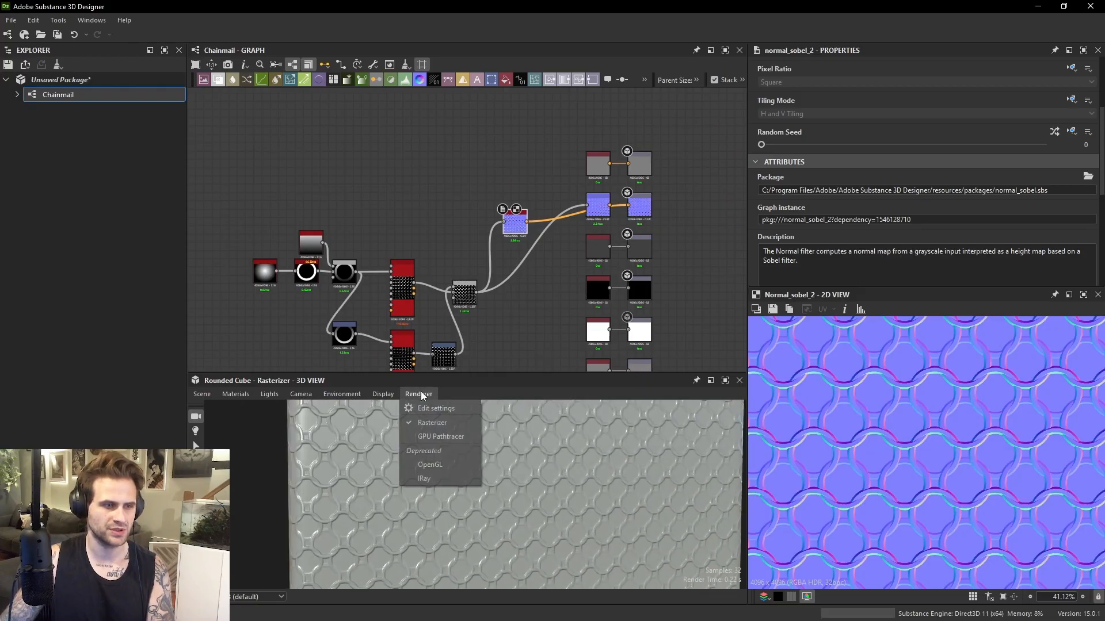
pyautogui.click(532, 377)
pyautogui.moveTo(540, 373); pyautogui.dragTo(543, 271)
pyautogui.scroll(3, 568, 394)
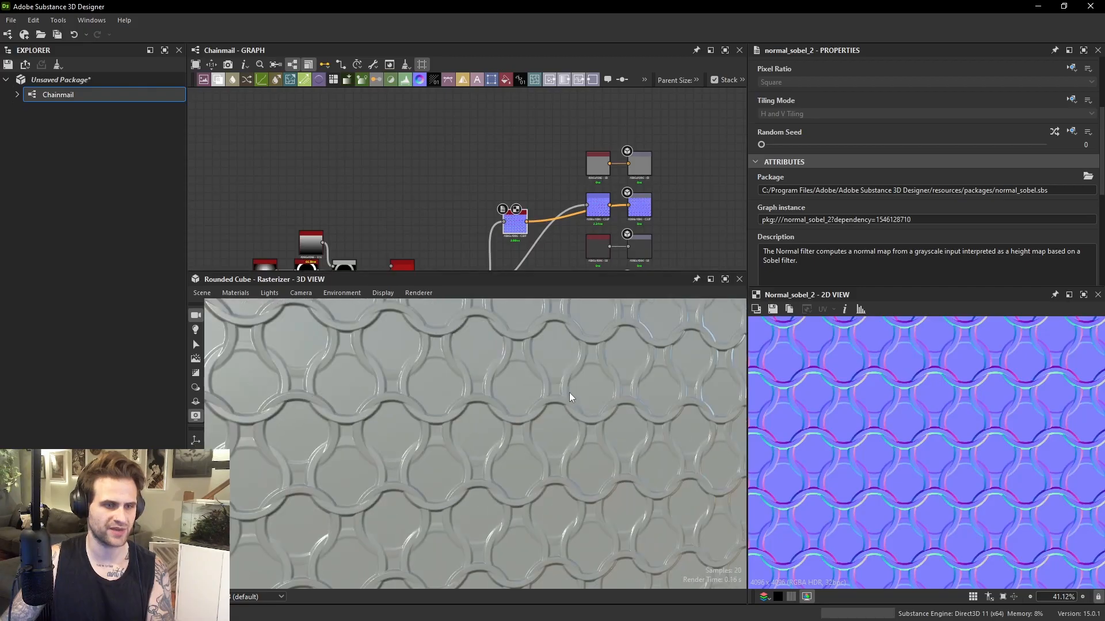
# Set the intensity of the plain Normal node beside the Normal output to 2.
pyautogui.click(598, 205)
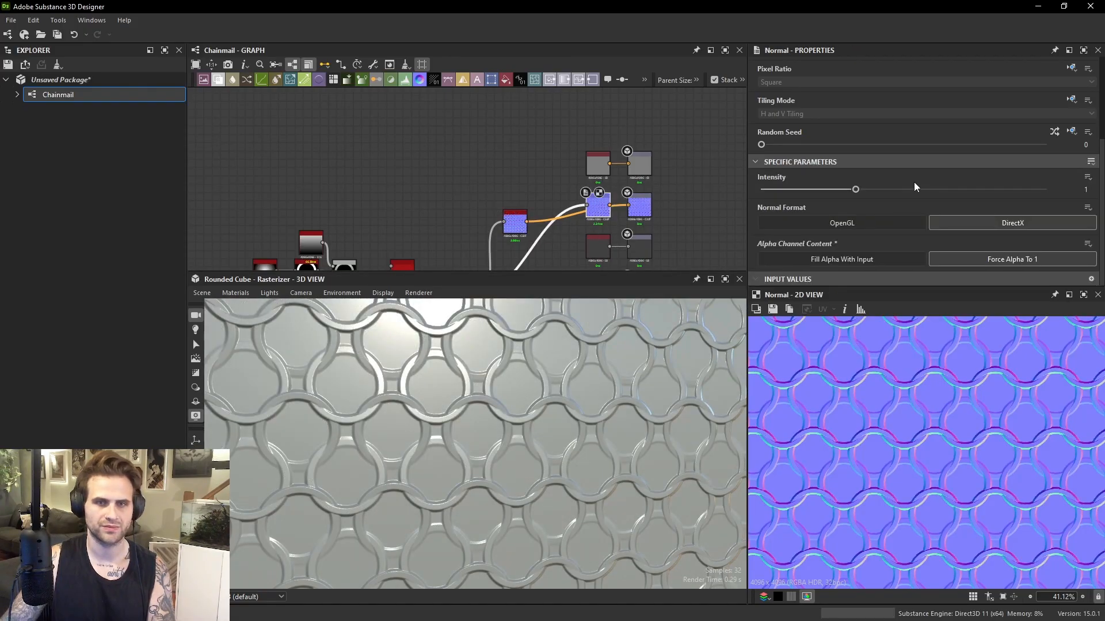
pyautogui.write('2')
pyautogui.press('Return')
pyautogui.moveTo(520, 185); pyautogui.dragTo(494, 205, button='middle')
pyautogui.click(500, 176)
# Shift the ring, splatter, transformation and blend nodes as a group to open more space before the normal nodes.
pyautogui.scroll(-2, 427, 211)
pyautogui.moveTo(426, 212); pyautogui.dragTo(536, 167, button='middle')
pyautogui.scroll(-2, 437, 160)
pyautogui.moveTo(386, 177); pyautogui.dragTo(520, 262)
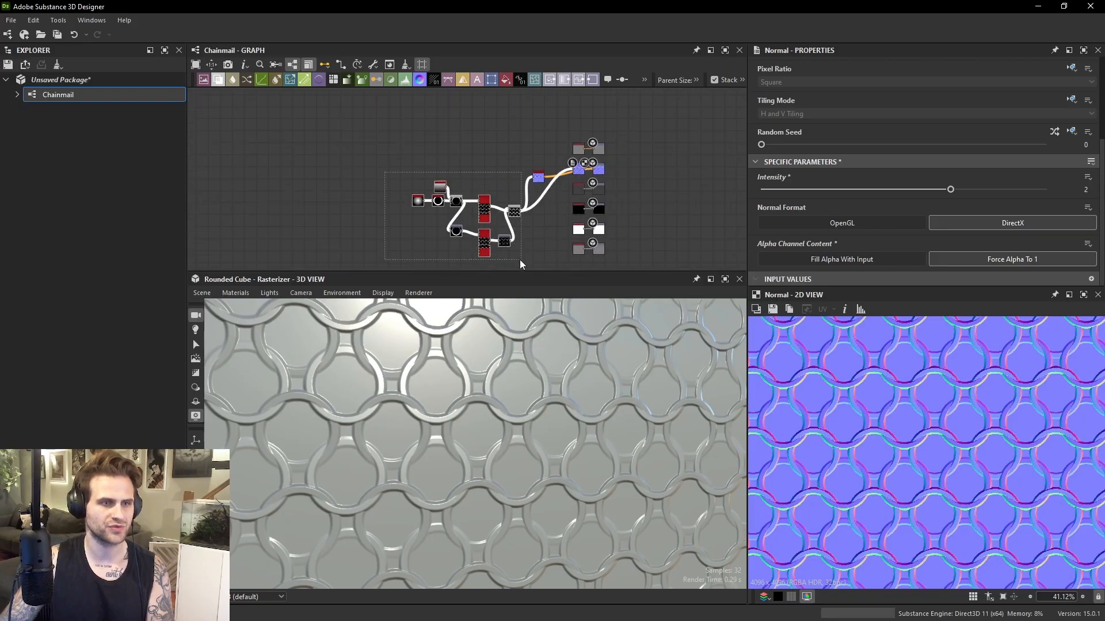
pyautogui.moveTo(516, 216); pyautogui.dragTo(481, 178)
pyautogui.moveTo(481, 178); pyautogui.dragTo(472, 202, button='middle')
# Add an Ambient Occlusion (HBAO) node above the chainmail Blend's output links.
pyautogui.press('space')
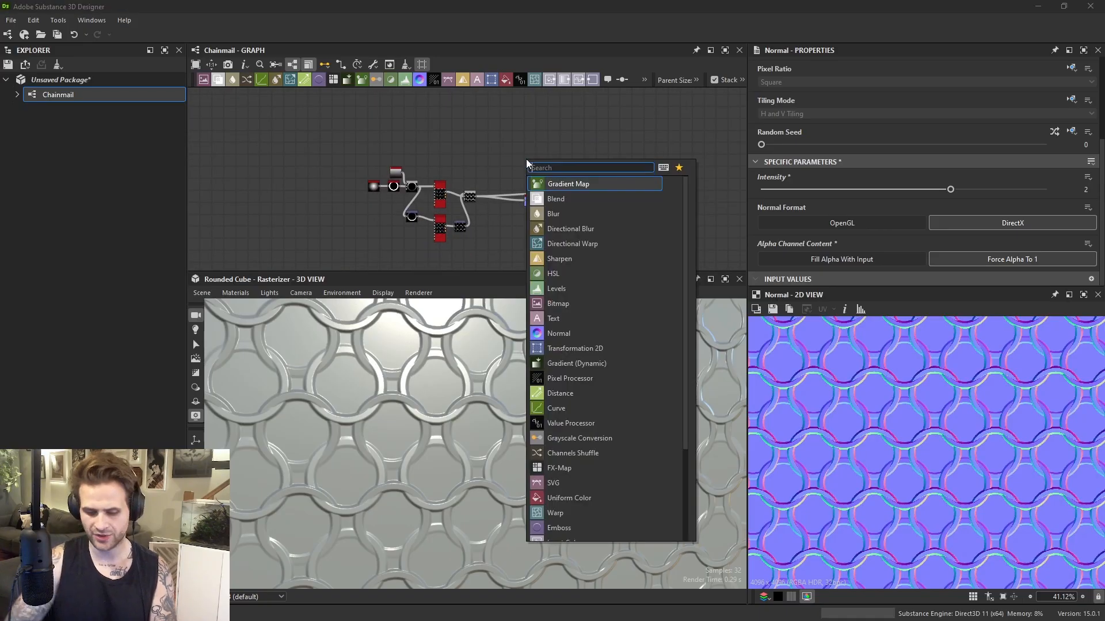
pyautogui.write('hbao')
pyautogui.press('Return')
# Insert a Dot node on the chainmail Blend's output link, connect it to the HBAO node and preview that node.
pyautogui.scroll(3, 502, 192)
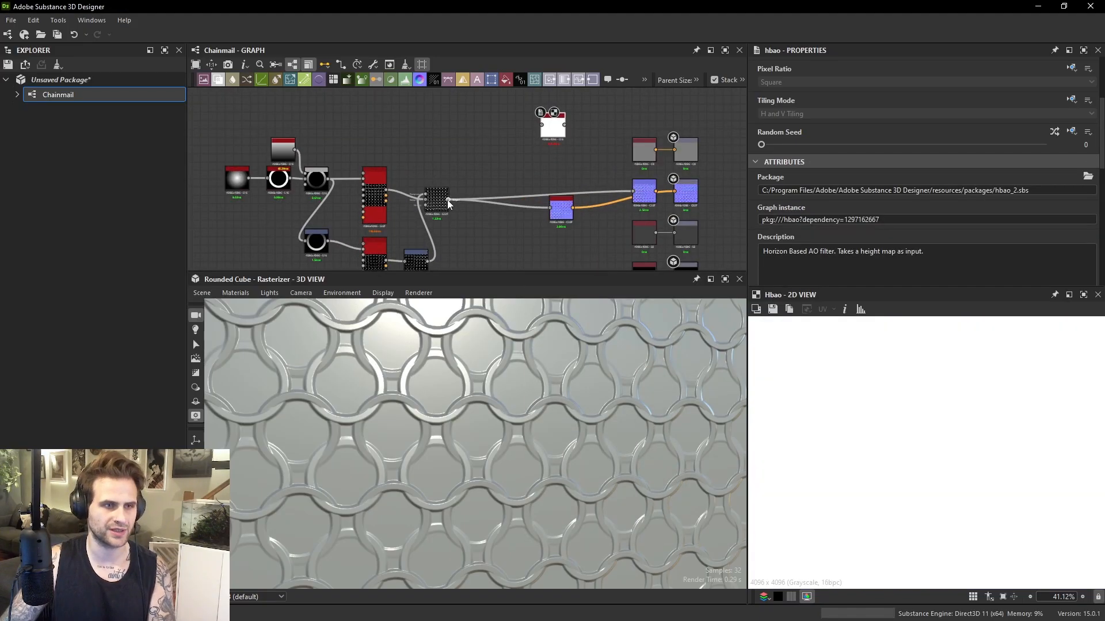
pyautogui.doubleClick(514, 191)
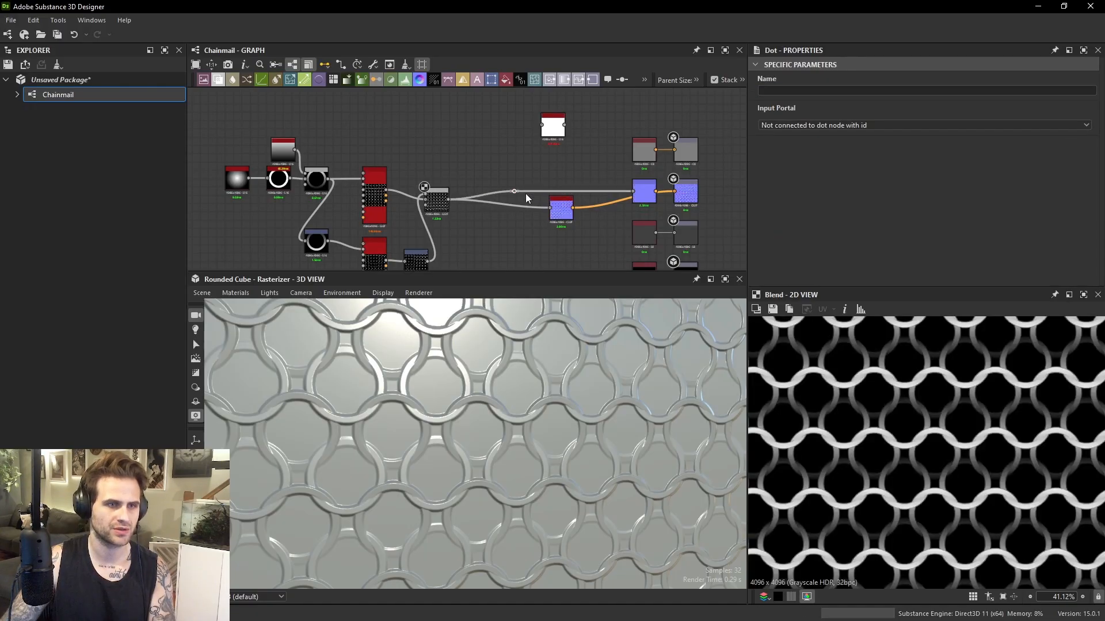
pyautogui.moveTo(516, 192); pyautogui.dragTo(550, 207)
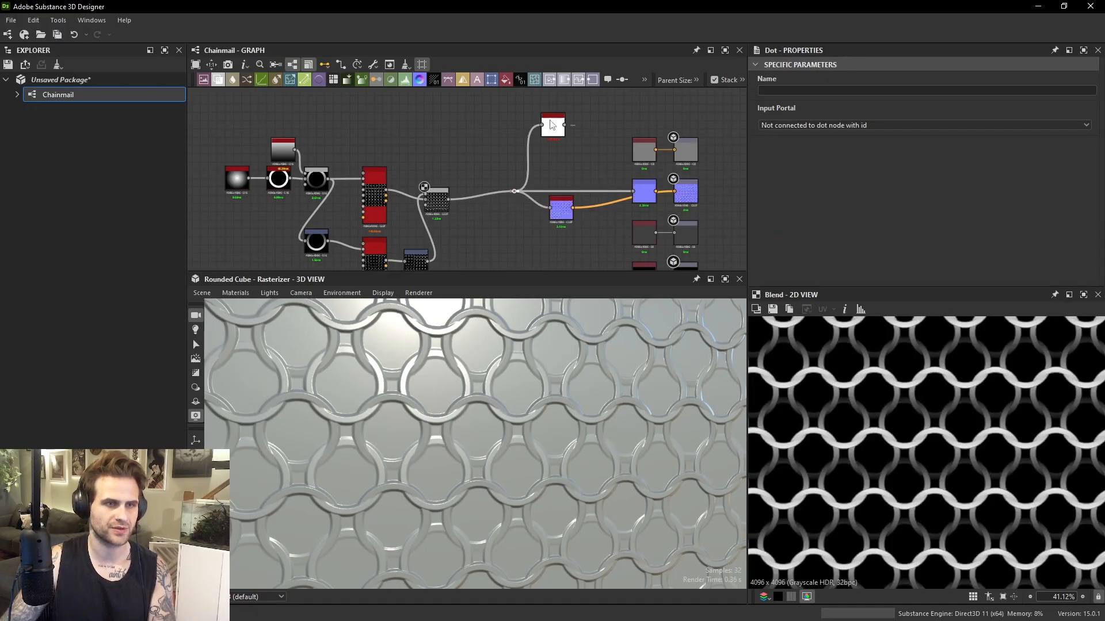
pyautogui.doubleClick(551, 125)
pyautogui.press('f')
# Insert a Blend before the Base Color output and feed its foreground with the HBAO result through a new Gradient Map.
pyautogui.press('space')
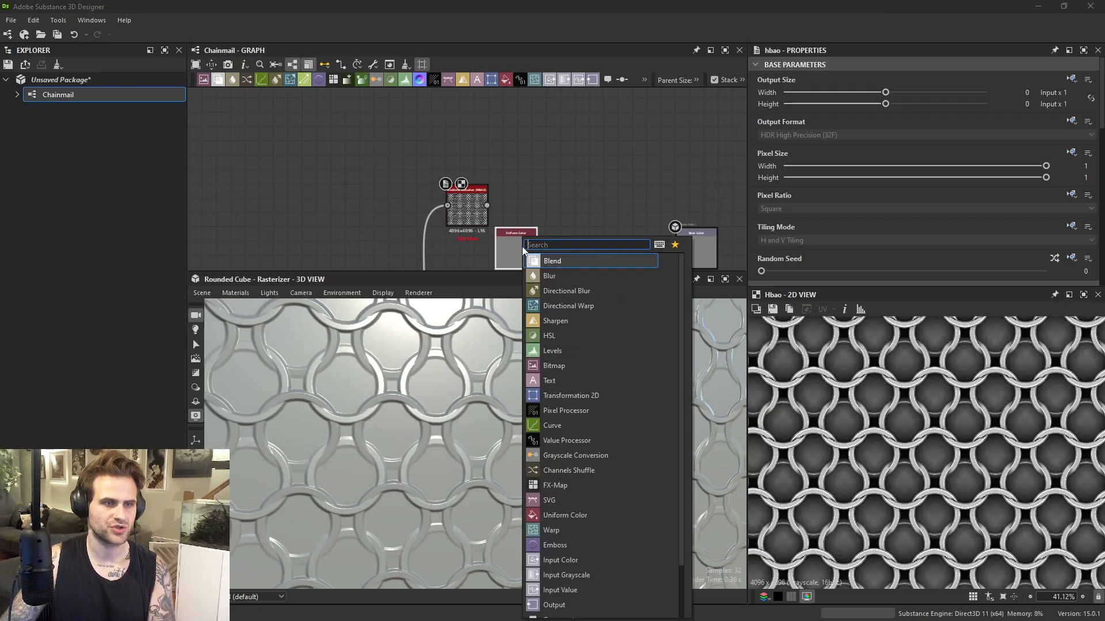
pyautogui.click(563, 265)
pyautogui.press('space')
pyautogui.write('gr')
pyautogui.click(575, 214)
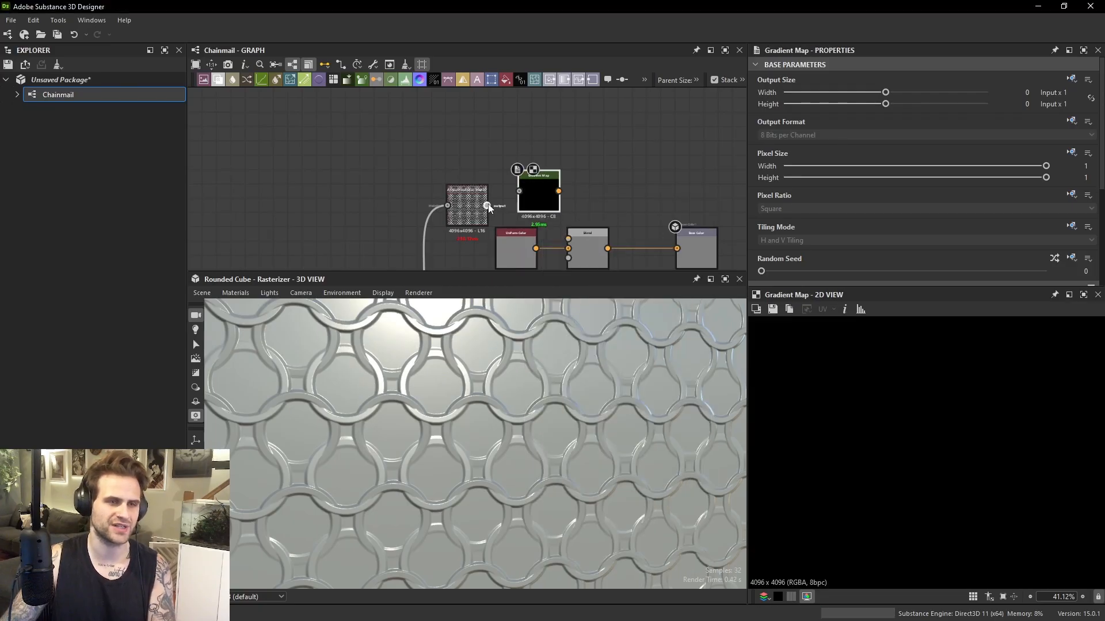
pyautogui.moveTo(488, 206); pyautogui.dragTo(552, 192)
pyautogui.moveTo(576, 240); pyautogui.dragTo(577, 241)
# Set the base color Blend to Multiply at 0.46 opacity and its Uniform Color's value (V) to 0.74.
pyautogui.doubleClick(587, 249)
pyautogui.moveTo(589, 249); pyautogui.dragTo(558, 206, button='middle')
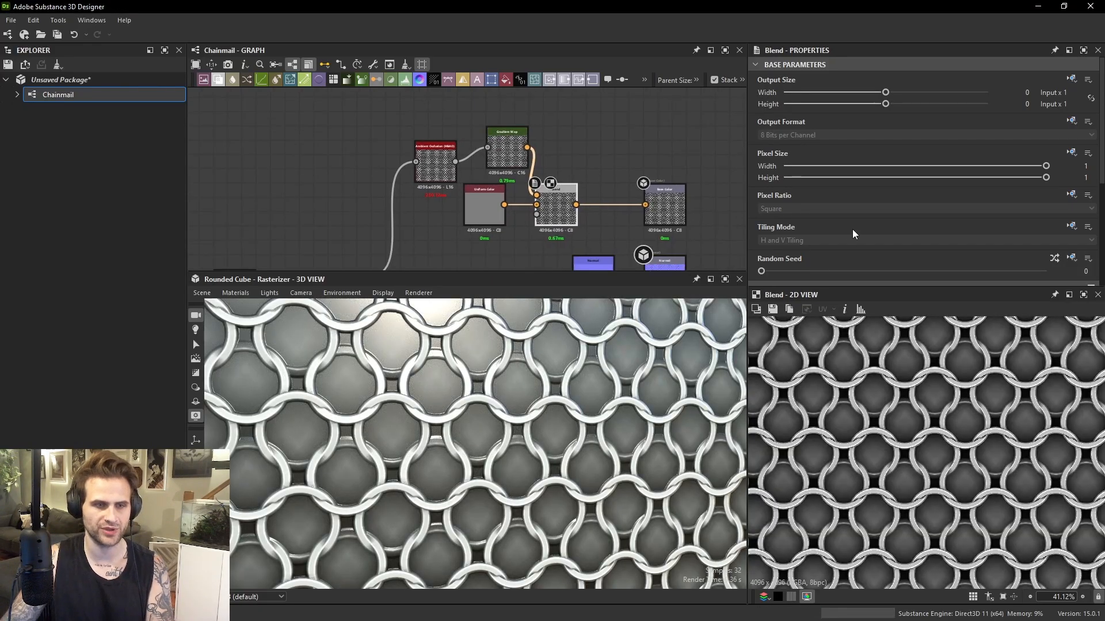
pyautogui.scroll(-5, 854, 234)
pyautogui.click(793, 165)
pyautogui.click(794, 197)
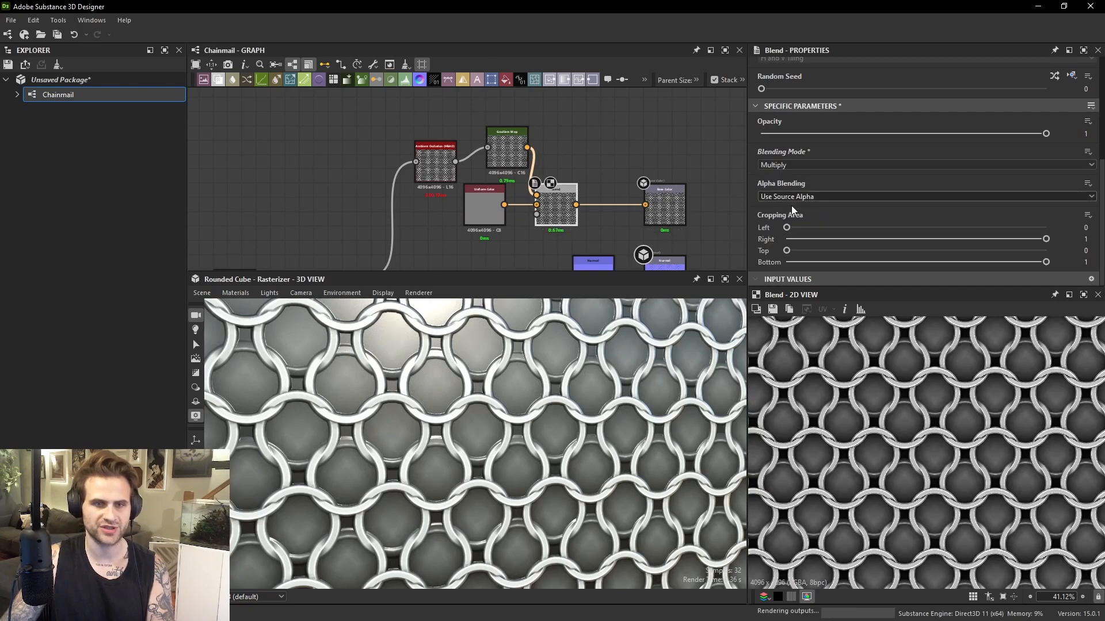
pyautogui.moveTo(1046, 134); pyautogui.dragTo(893, 134)
pyautogui.doubleClick(484, 207)
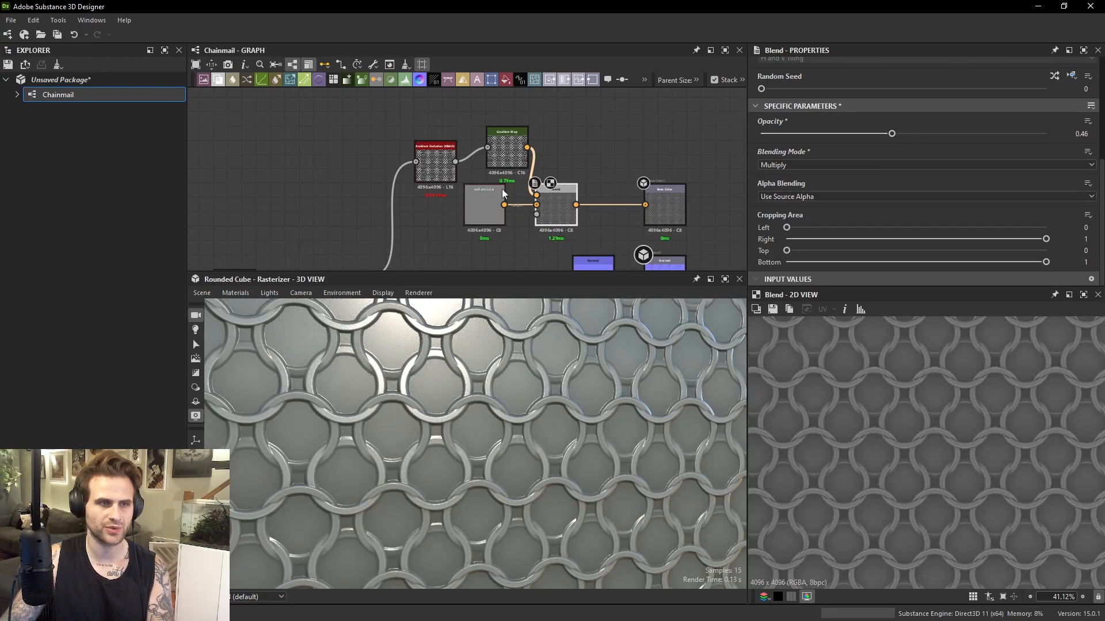
pyautogui.moveTo(960, 246); pyautogui.dragTo(981, 245)
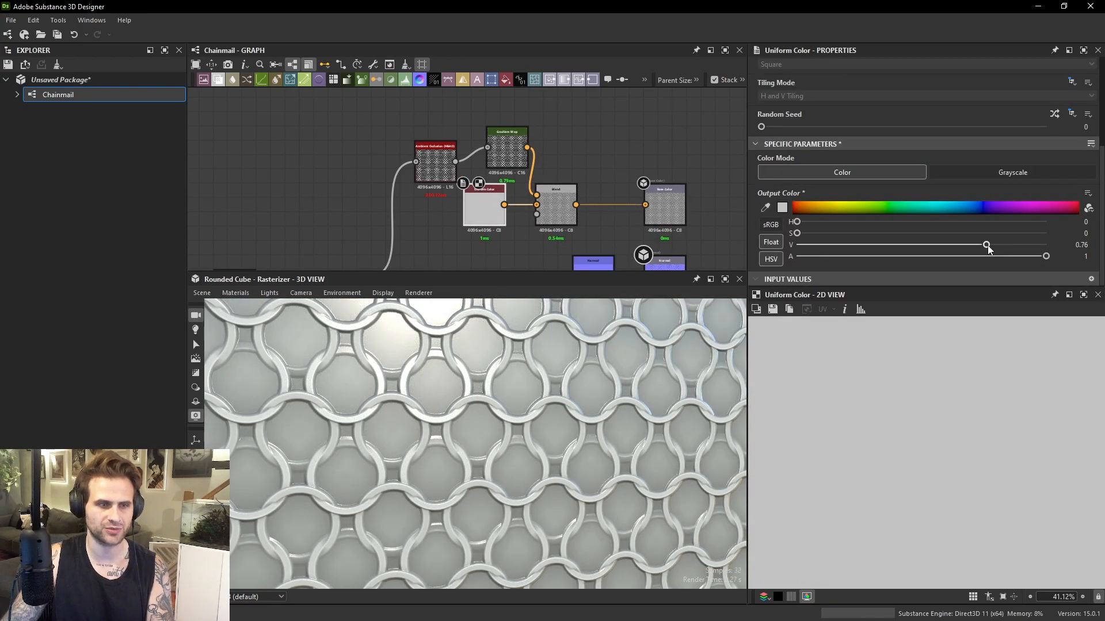
# Delete the plain Normal node and move the Normal Sobel node in line with the Normal output.
pyautogui.scroll(-2, 585, 220)
pyautogui.moveTo(586, 220); pyautogui.dragTo(567, 170, button='middle')
pyautogui.scroll(1, 572, 208)
pyautogui.moveTo(573, 208); pyautogui.dragTo(537, 212)
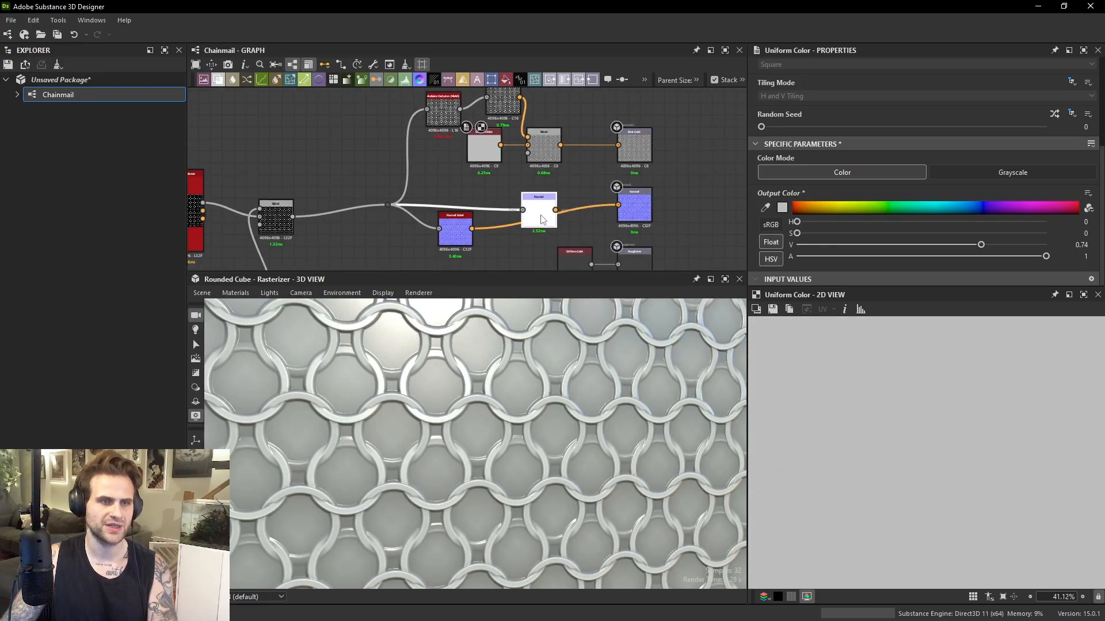
pyautogui.press('Delete')
pyautogui.moveTo(453, 235); pyautogui.dragTo(498, 209)
# Set the luminance of the Uniform Color feeding the Roughness output to 0.46.
pyautogui.moveTo(499, 209); pyautogui.dragTo(507, 171, button='middle')
pyautogui.scroll(1, 582, 221)
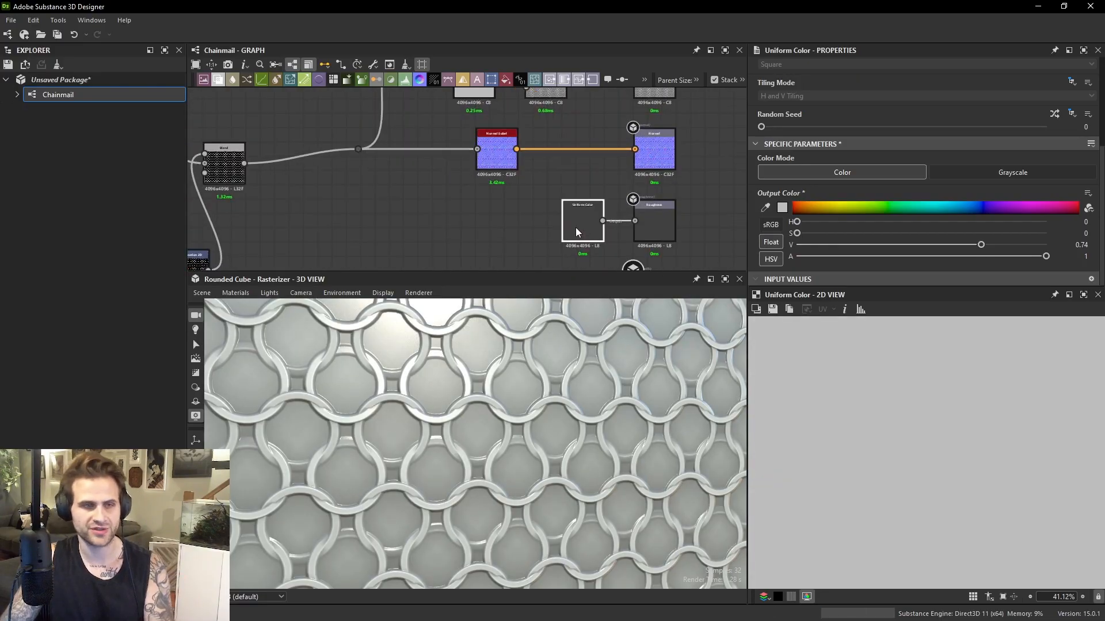
pyautogui.doubleClick(582, 221)
pyautogui.moveTo(876, 257); pyautogui.dragTo(925, 257)
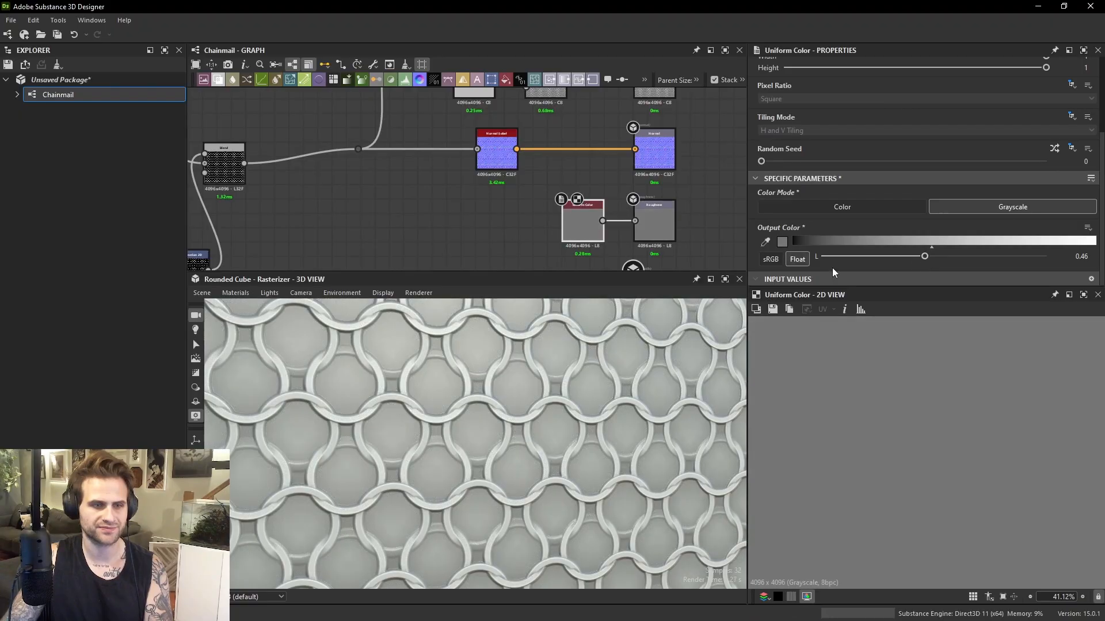
# Add a new Output node and place it directly below the Height output.
pyautogui.scroll(-2, 493, 199)
pyautogui.press('space')
pyautogui.write('output')
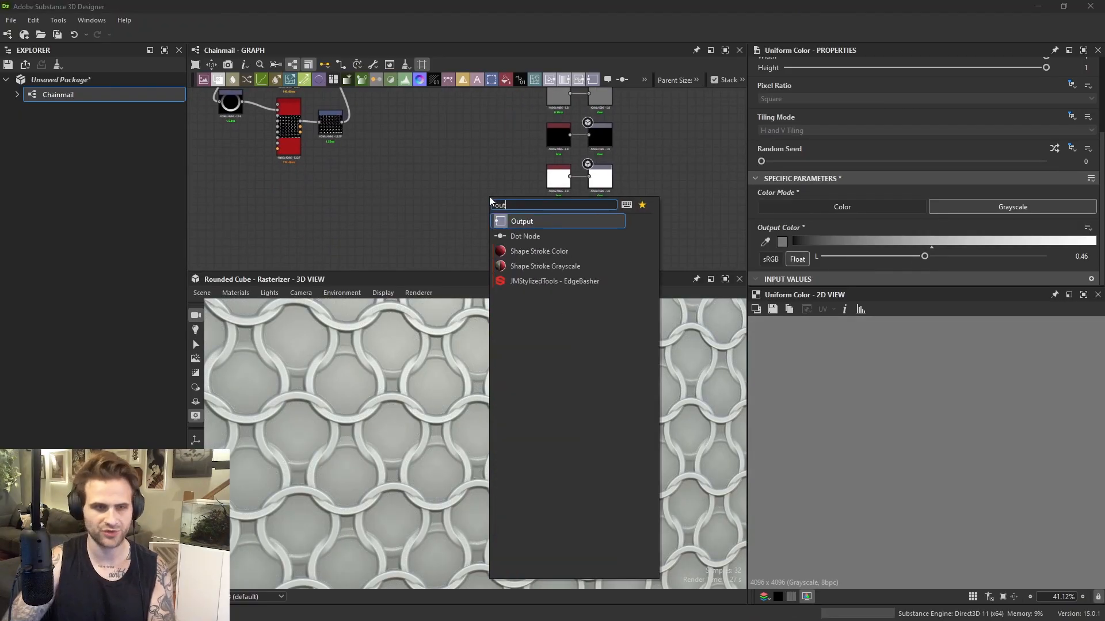
pyautogui.click(539, 229)
pyautogui.moveTo(515, 222); pyautogui.dragTo(603, 259)
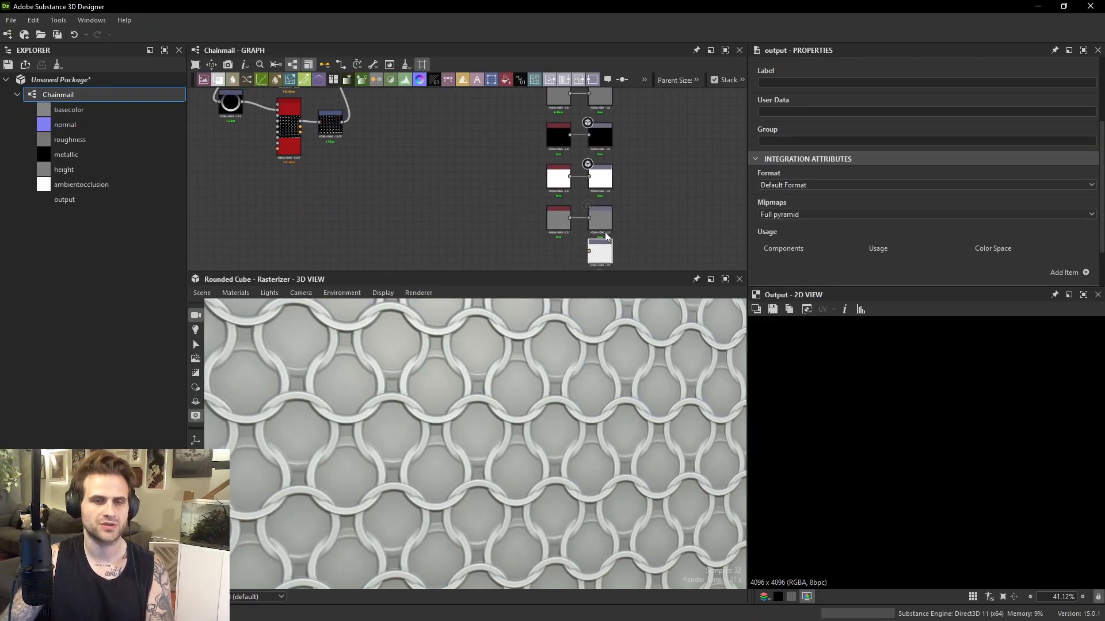
# Add a usage item to the new Output node and set its usage to opacity.
pyautogui.moveTo(605, 238); pyautogui.dragTo(615, 177, button='middle')
pyautogui.click(1083, 273)
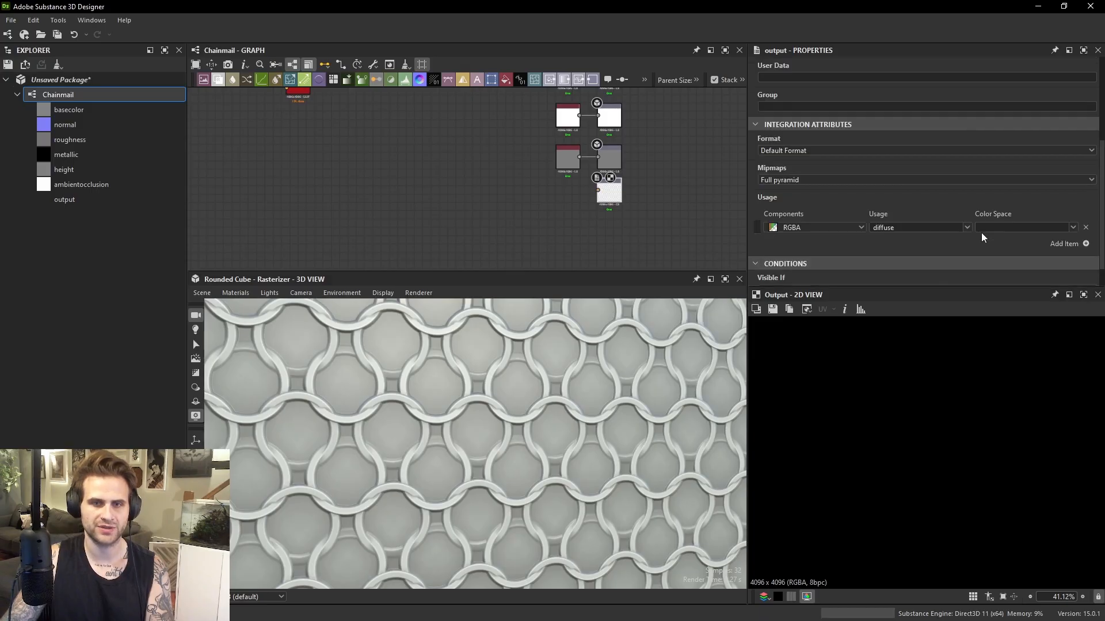
pyautogui.click(967, 227)
pyautogui.click(884, 258)
# Add a Histogram Scan node between the chainmail Blend and the output nodes.
pyautogui.moveTo(464, 160); pyautogui.dragTo(517, 197, button='middle')
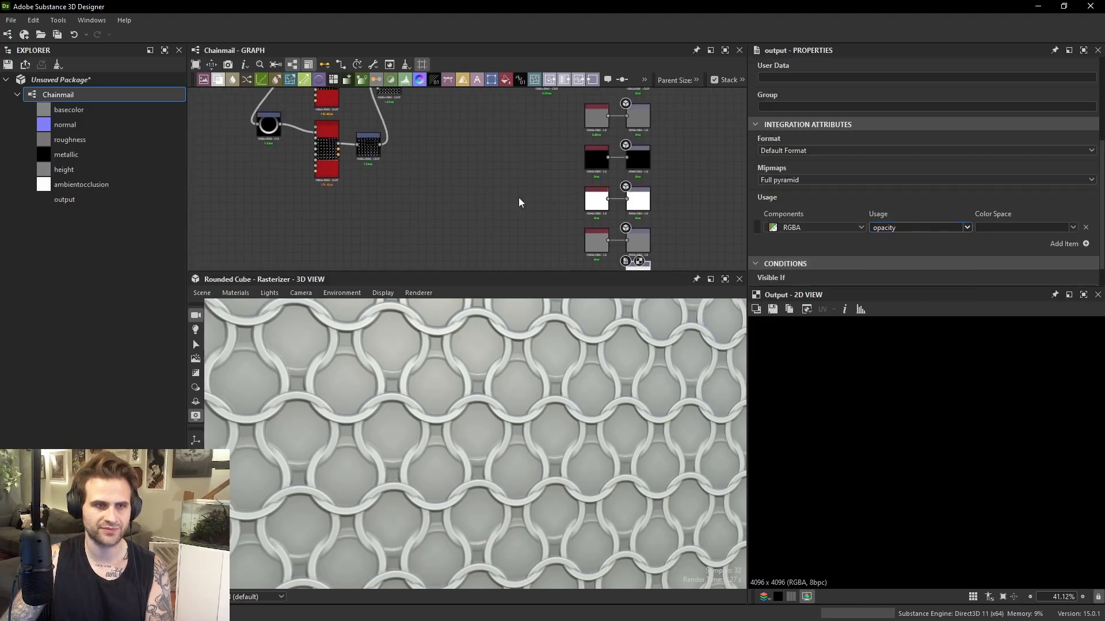
pyautogui.press('space')
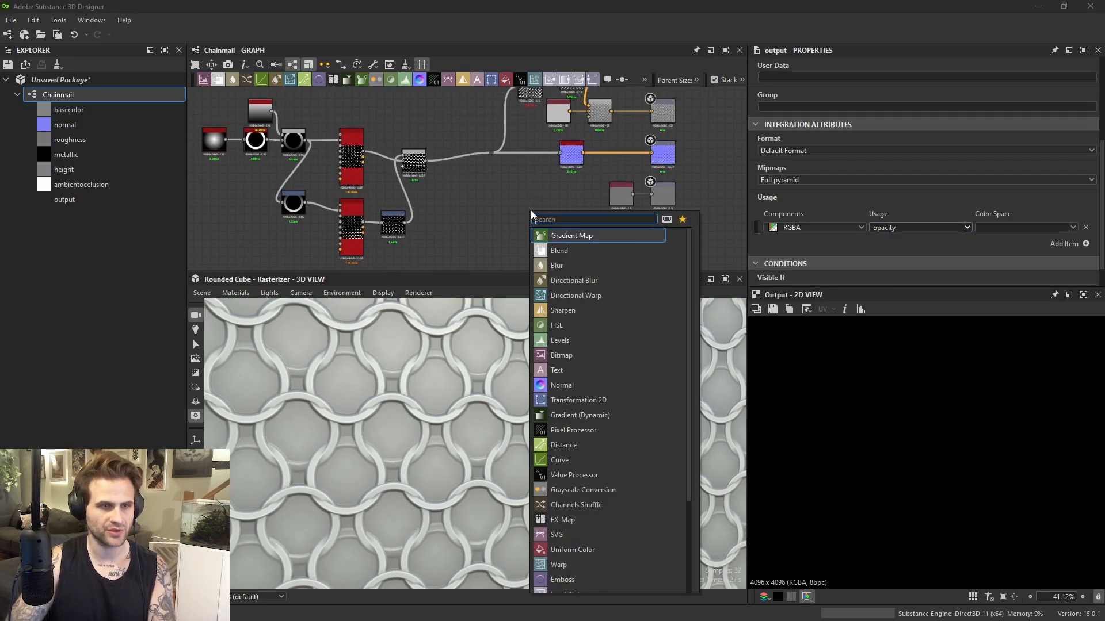
pyautogui.write('hi')
pyautogui.press('BackSpace')
pyautogui.press('BackSpace')
pyautogui.write('his')
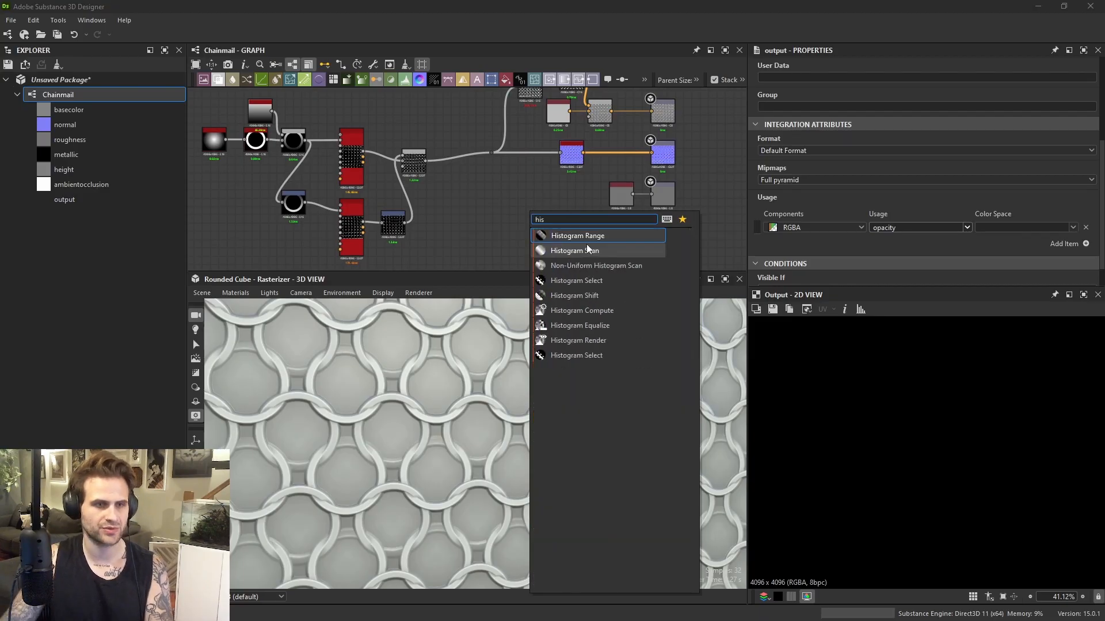
pyautogui.click(587, 250)
# Connect the chainmail Dot node to the Histogram Scan and move the scan down beside the opacity Output.
pyautogui.scroll(1, 530, 174)
pyautogui.doubleClick(486, 148)
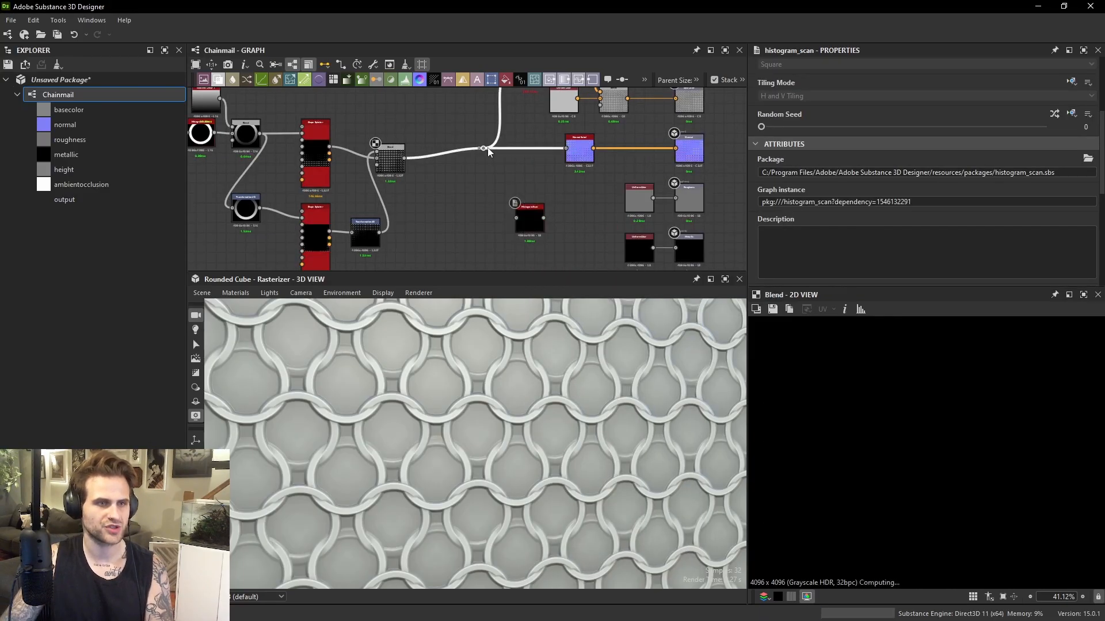
pyautogui.moveTo(486, 149); pyautogui.dragTo(536, 242)
pyautogui.moveTo(536, 242); pyautogui.dragTo(483, 122, button='middle')
pyautogui.moveTo(483, 121); pyautogui.dragTo(504, 261)
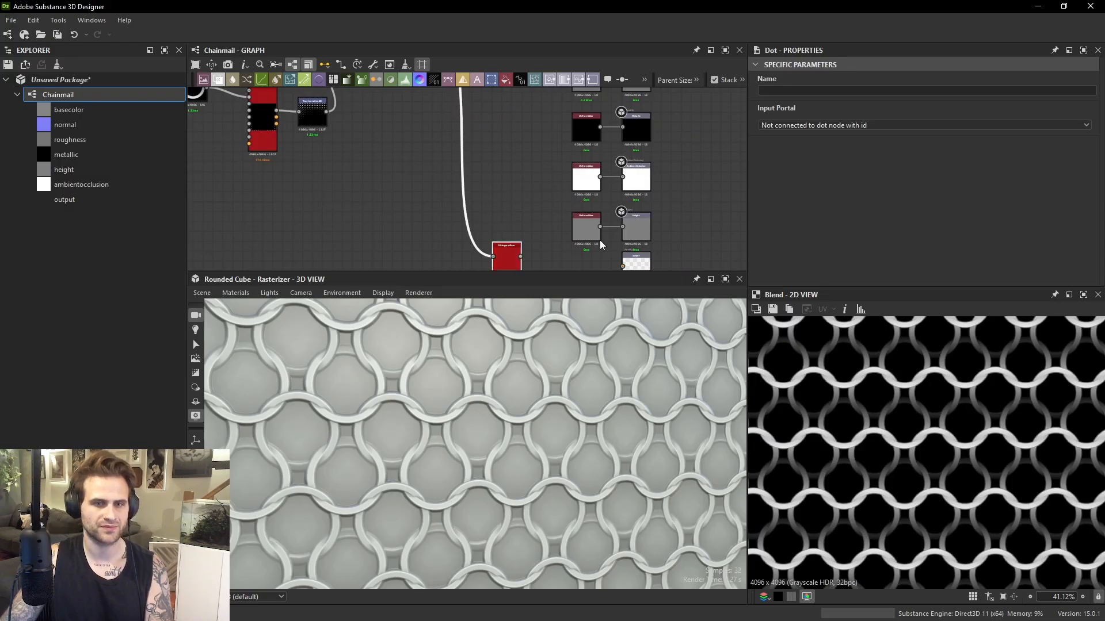
# Preview the Histogram Scan and set its position to 0.97 and contrast to 1 for a hard-edged ring mask.
pyautogui.doubleClick(506, 256)
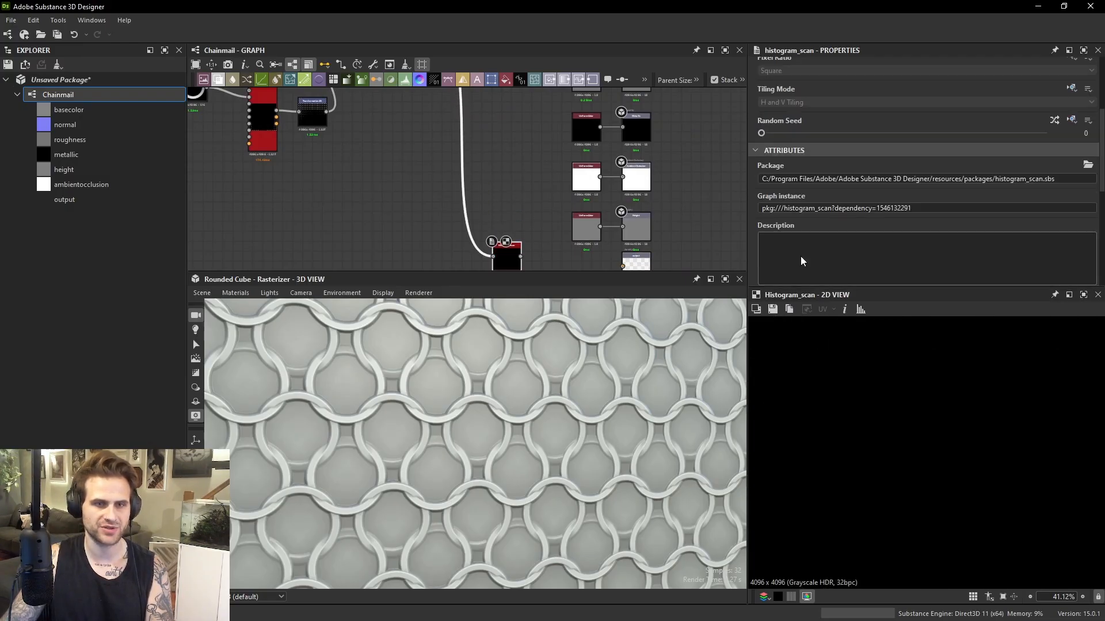
pyautogui.scroll(-2, 779, 244)
pyautogui.moveTo(779, 244); pyautogui.dragTo(1089, 269)
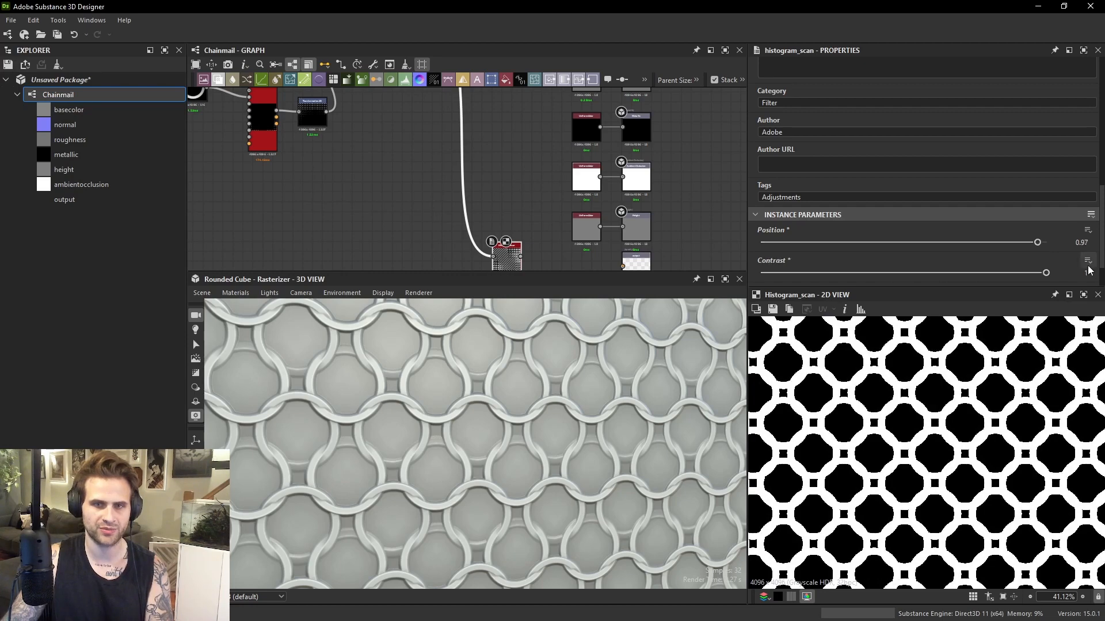
# Connect the Histogram Scan to the opacity Output and assign that output to the 3D view's Opacity channel.
pyautogui.scroll(1, 572, 236)
pyautogui.moveTo(522, 256); pyautogui.dragTo(611, 238)
pyautogui.doubleClick(631, 238)
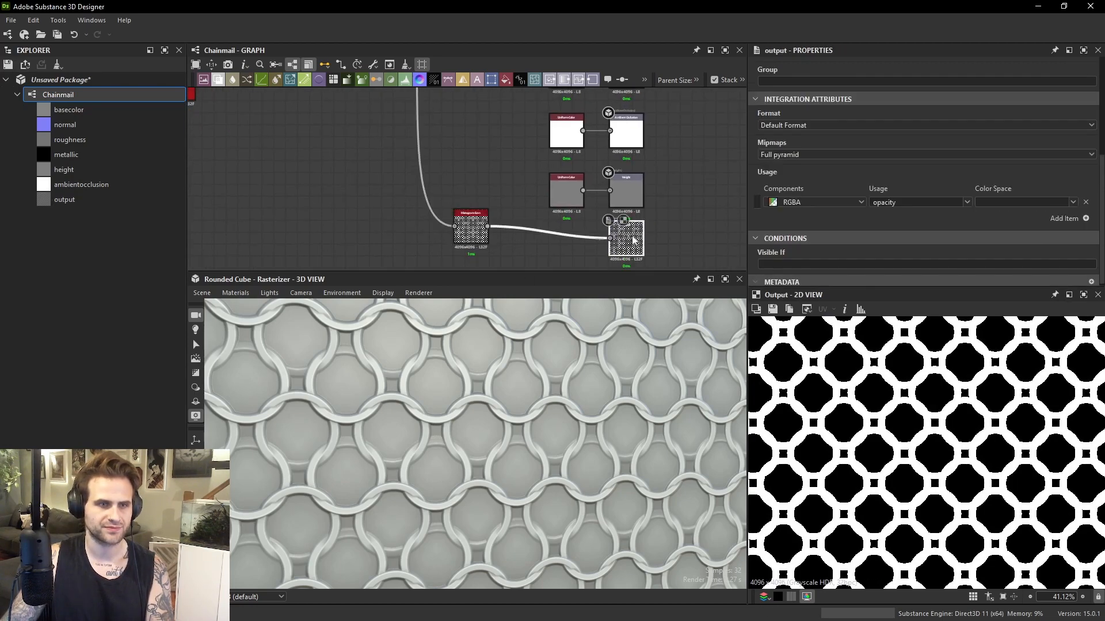
pyautogui.rightClick(633, 237)
pyautogui.click(661, 258)
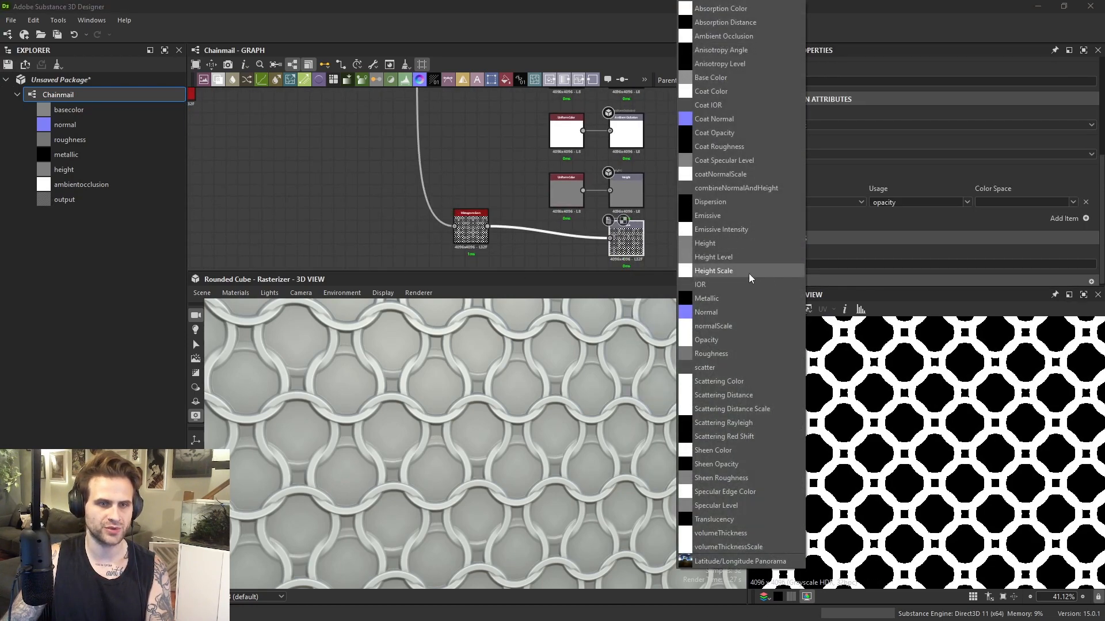
pyautogui.click(749, 341)
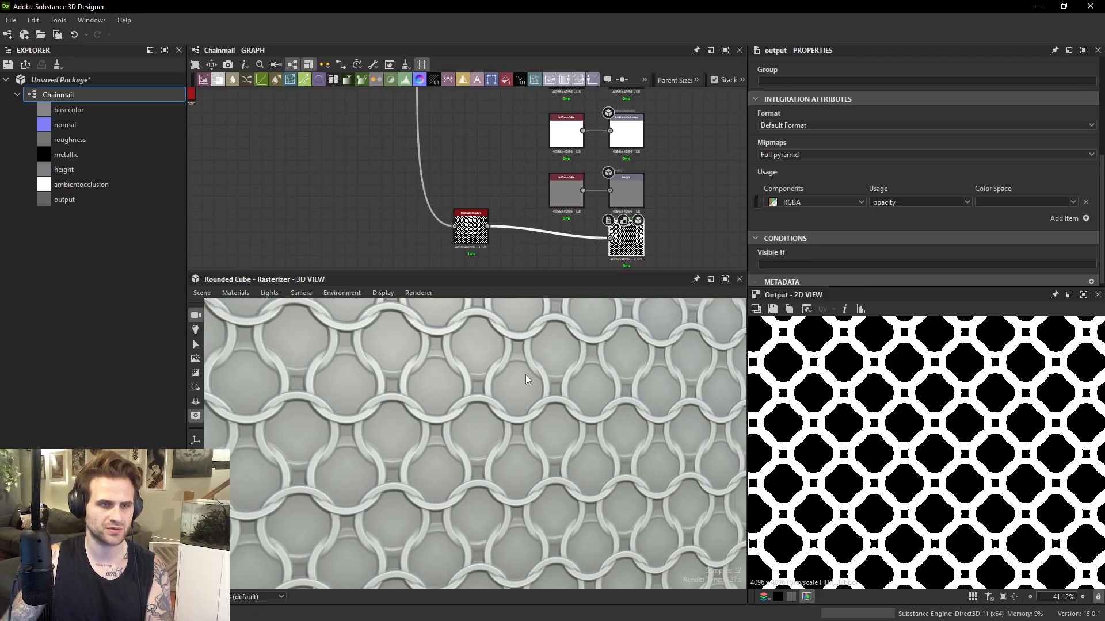
# Switch the 3D preview mesh from the rounded cube to Cloth and inspect the see-through chainmail up close.
pyautogui.scroll(-5, 546, 344)
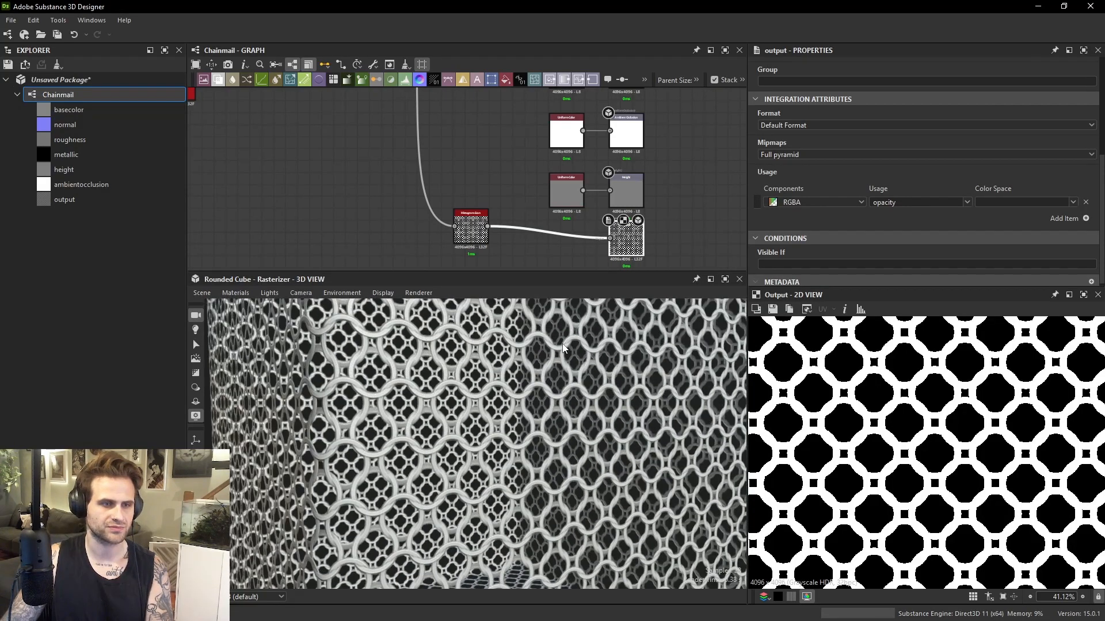
pyautogui.moveTo(563, 348); pyautogui.dragTo(472, 374)
pyautogui.click(211, 293)
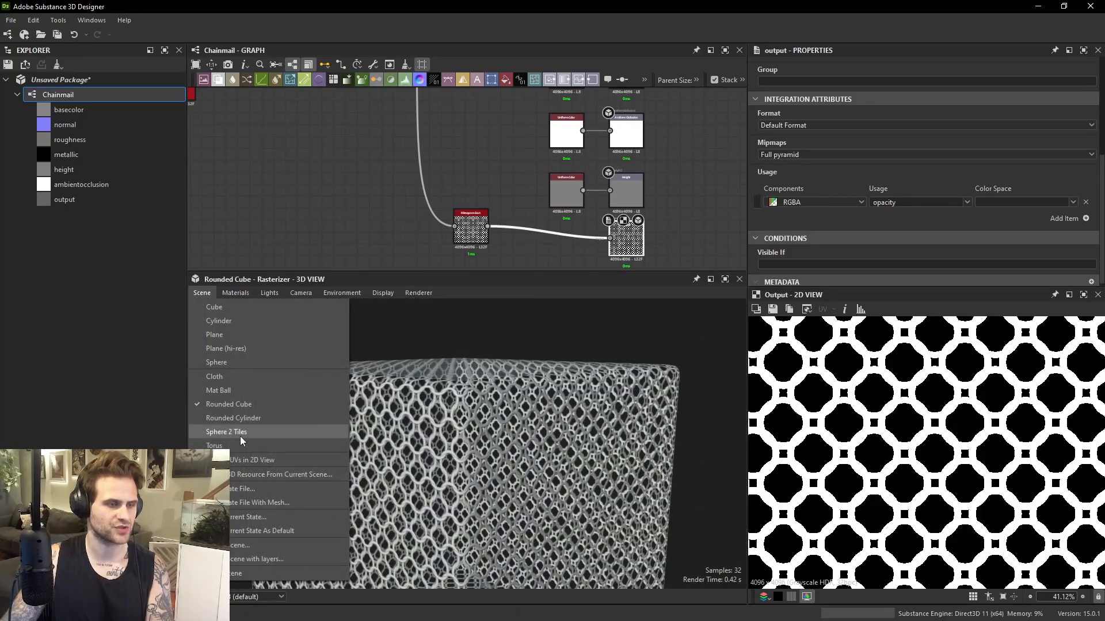
pyautogui.click(219, 378)
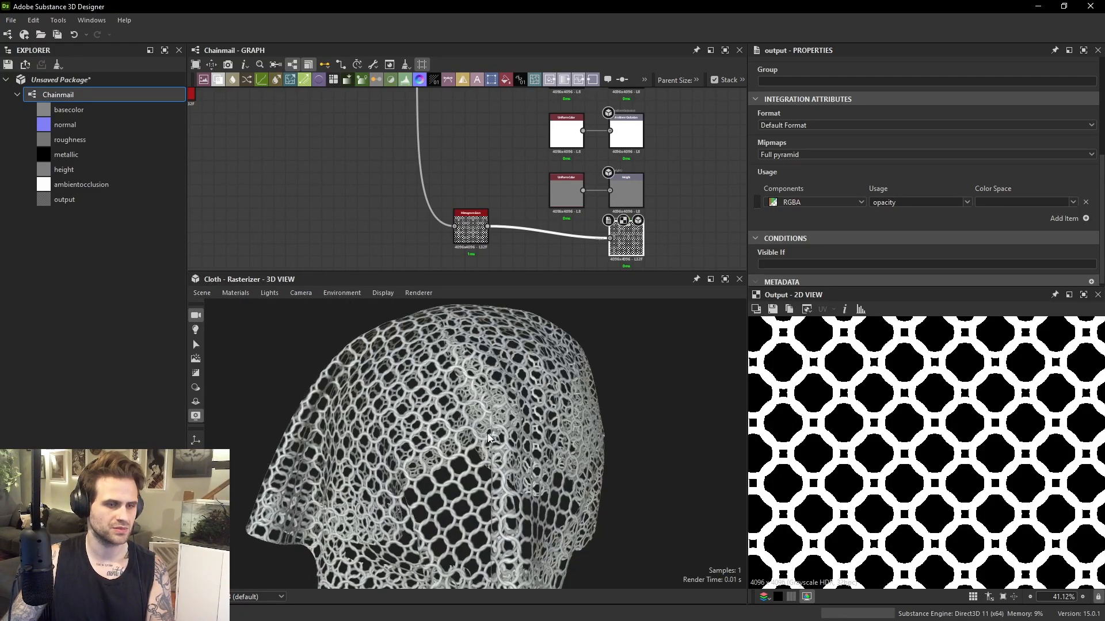
pyautogui.scroll(6, 512, 424)
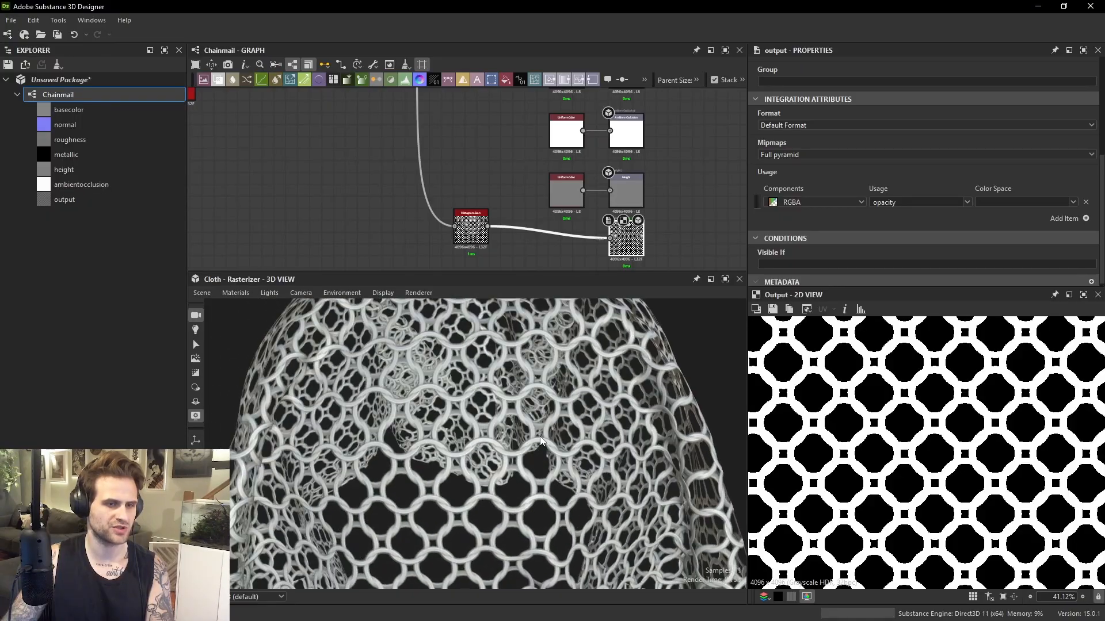
# Examine the see-through chainmail on the cloth mesh from several angles and distances.
pyautogui.moveTo(540, 442); pyautogui.dragTo(455, 409)
pyautogui.scroll(-5, 486, 435)
pyautogui.scroll(6, 460, 402)
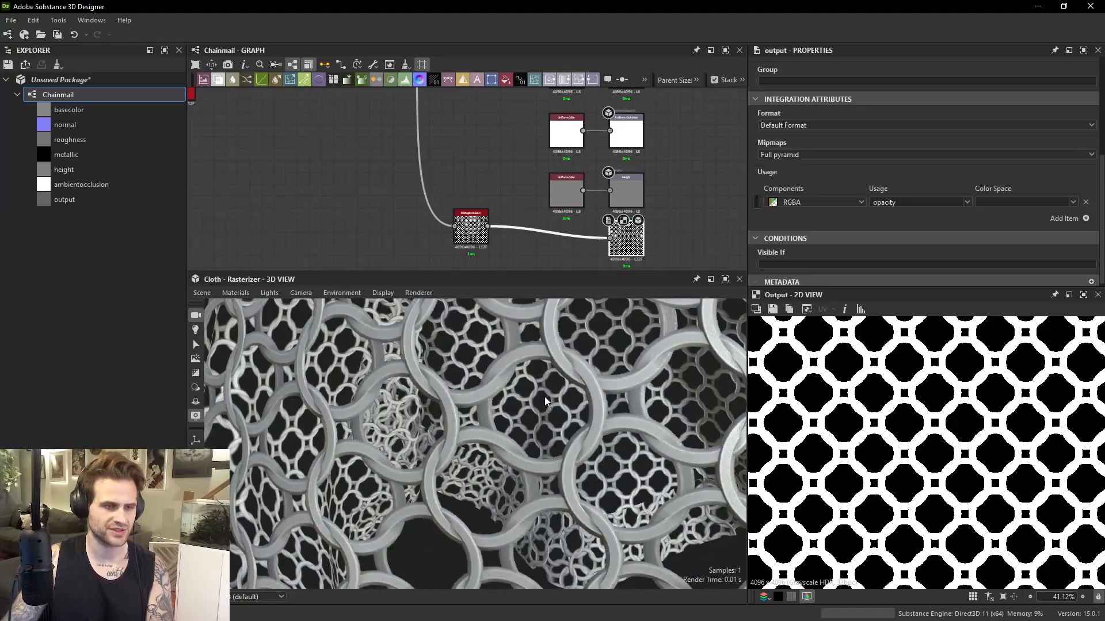
pyautogui.scroll(-5, 552, 386)
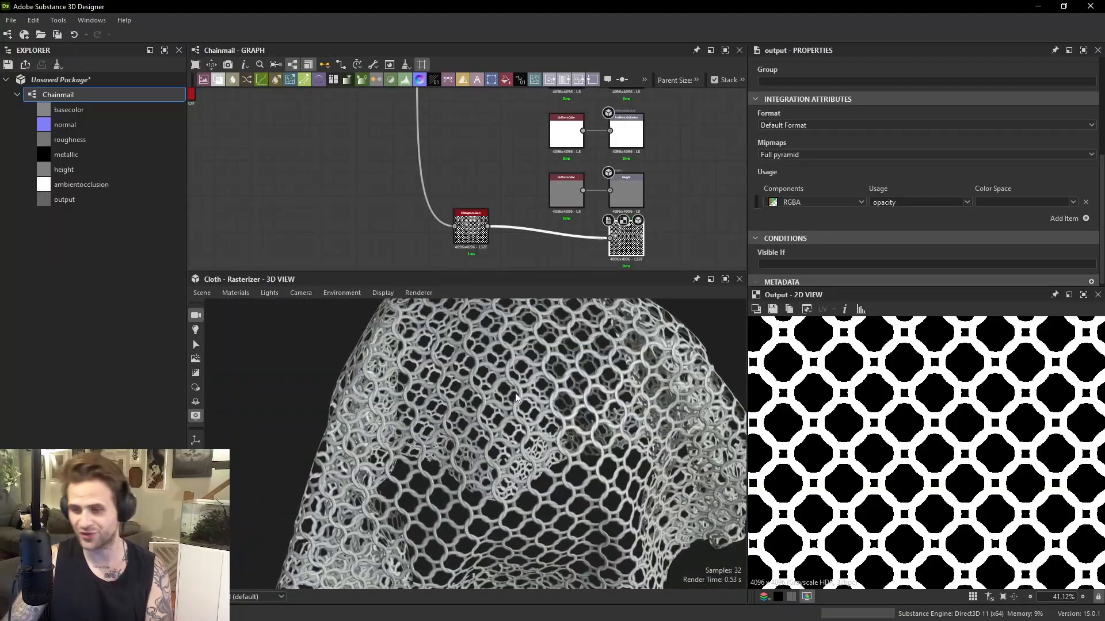
pyautogui.moveTo(516, 393); pyautogui.dragTo(523, 439)
pyautogui.scroll(5, 488, 410)
pyautogui.scroll(4, 510, 405)
# Preview the upper Shape Splatter node and examine the spacing of its ring grid up close.
pyautogui.moveTo(423, 193); pyautogui.dragTo(612, 319, button='middle')
pyautogui.scroll(-2, 506, 202)
pyautogui.scroll(4, 475, 161)
pyautogui.doubleClick(582, 167)
pyautogui.moveTo(611, 196); pyautogui.dragTo(579, 148, button='middle')
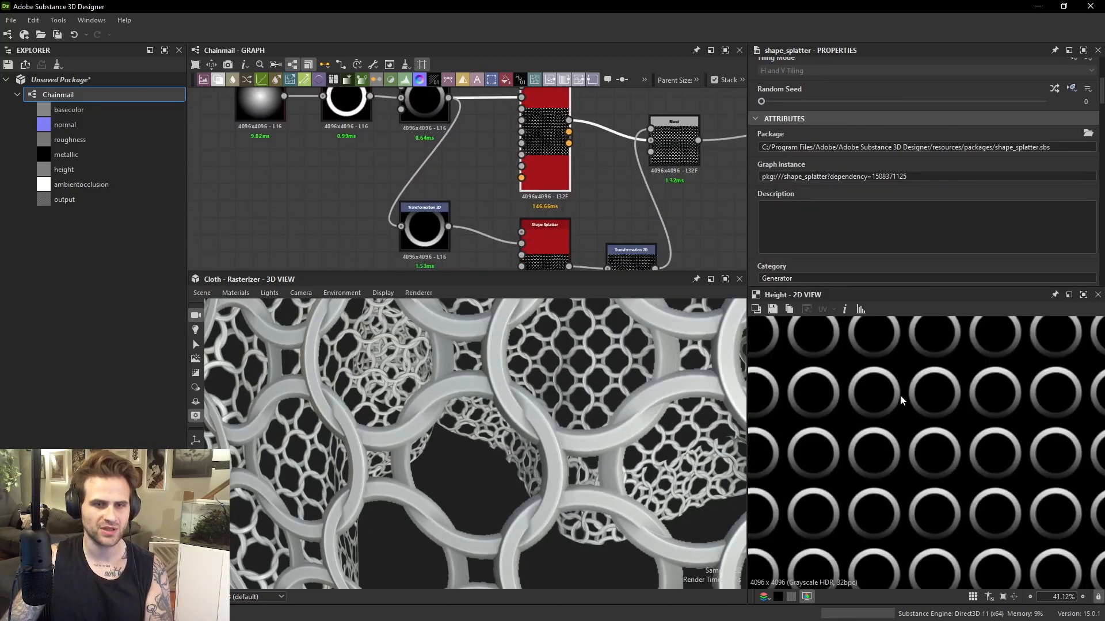
pyautogui.scroll(4, 864, 398)
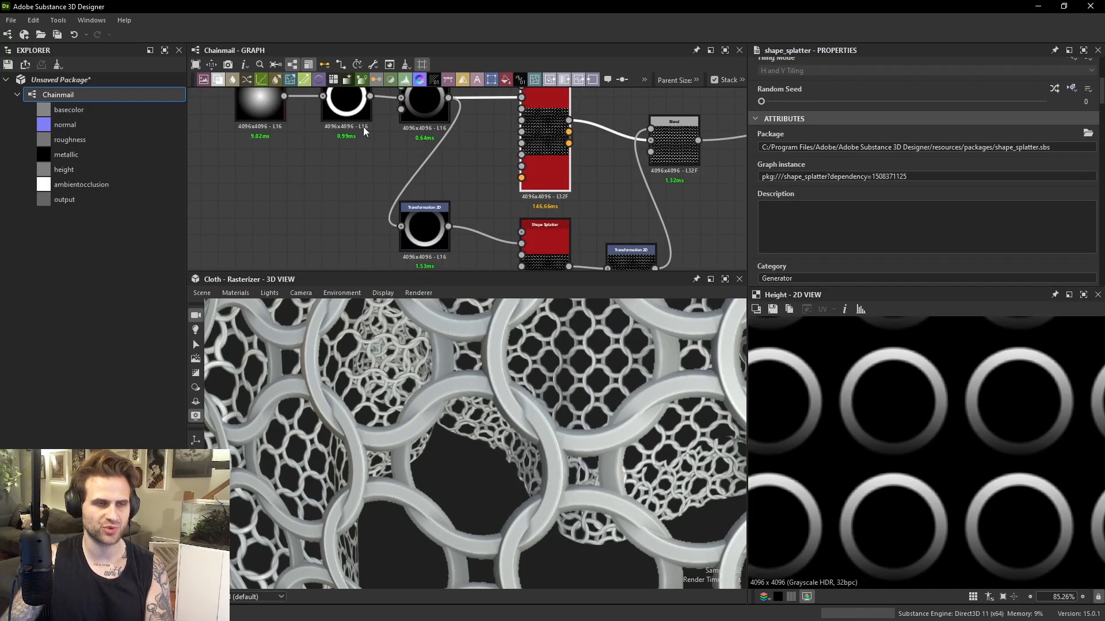
pyautogui.moveTo(365, 132); pyautogui.dragTo(426, 178, button='middle')
pyautogui.moveTo(617, 212); pyautogui.dragTo(488, 171, button='middle')
# Expose the upper Shape Splatter's Scale as a new graph input with the identifier shape_scale.
pyautogui.scroll(-10, 932, 216)
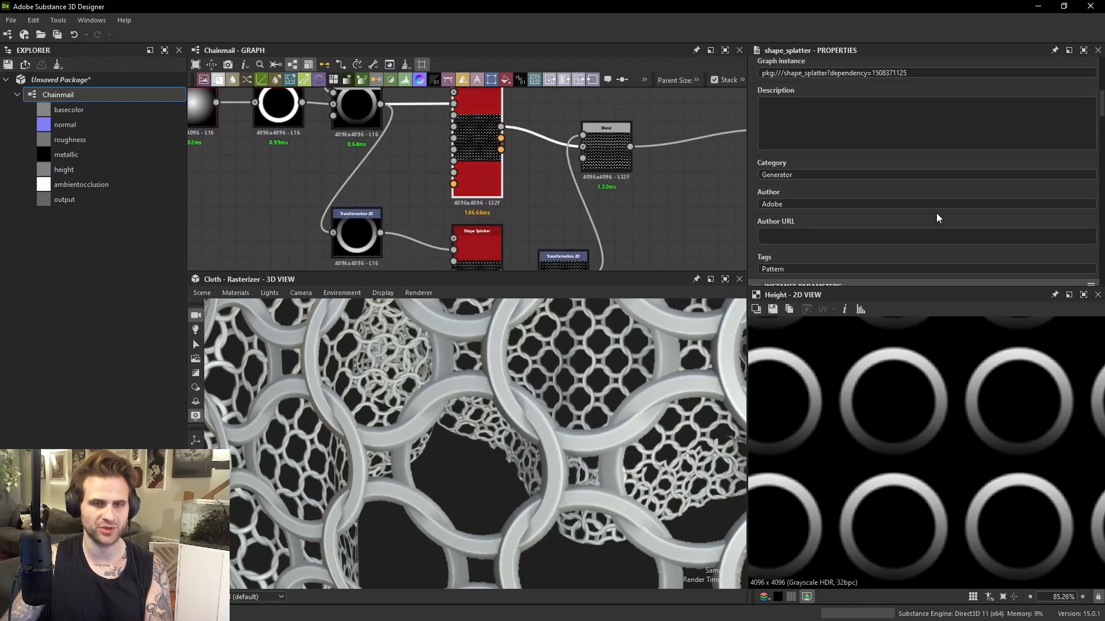
pyautogui.moveTo(492, 221)
pyautogui.mouseDown(button='middle')
pyautogui.moveTo(506, 154)
pyautogui.moveTo(509, 219)
pyautogui.mouseUp(button='middle')
pyautogui.scroll(-6, 911, 199)
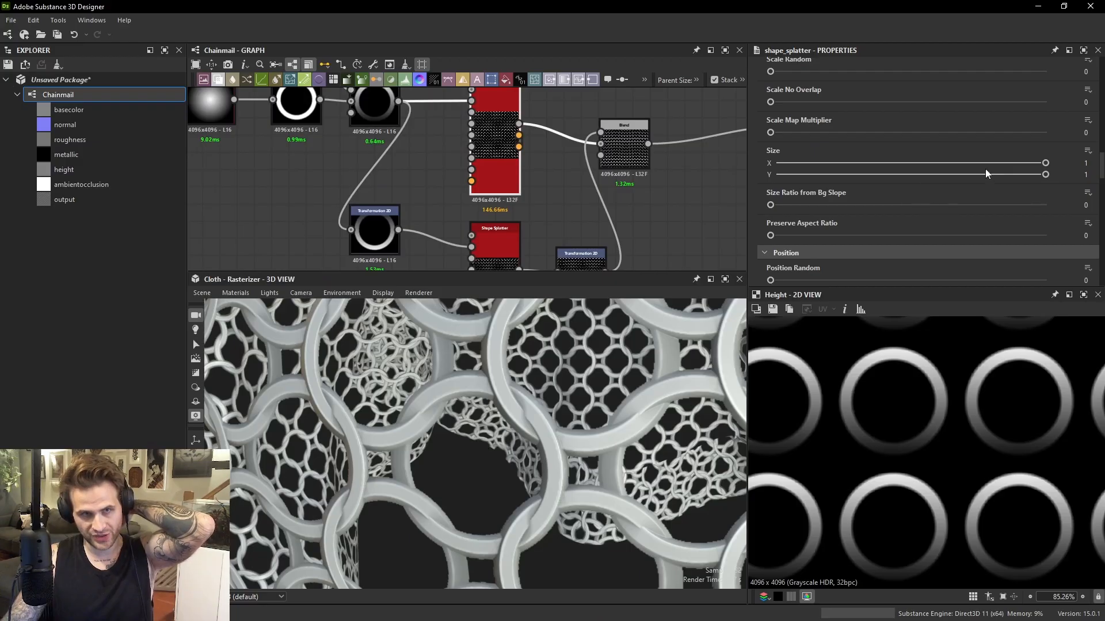
pyautogui.scroll(-1, 632, 180)
pyautogui.moveTo(592, 164); pyautogui.dragTo(574, 177, button='middle')
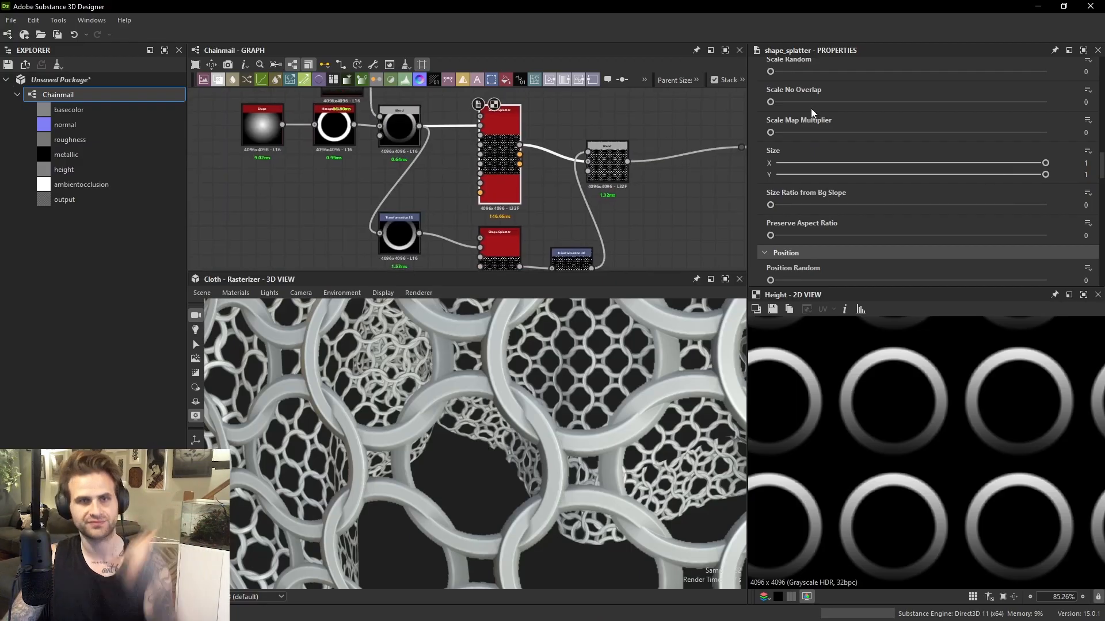
pyautogui.scroll(2, 908, 123)
pyautogui.click(1087, 98)
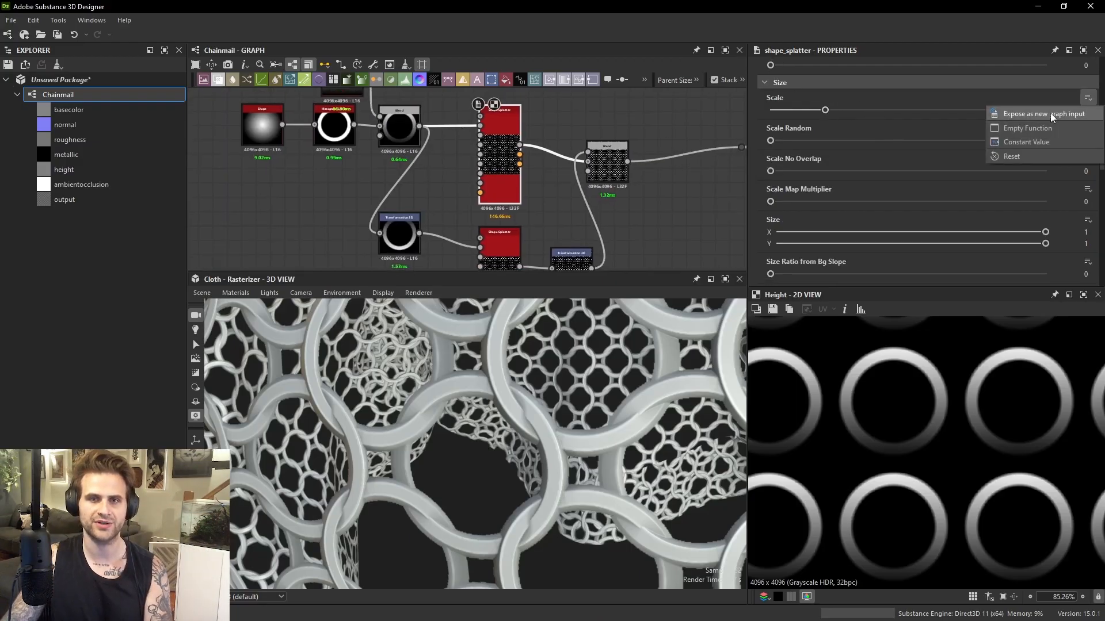
pyautogui.click(1053, 114)
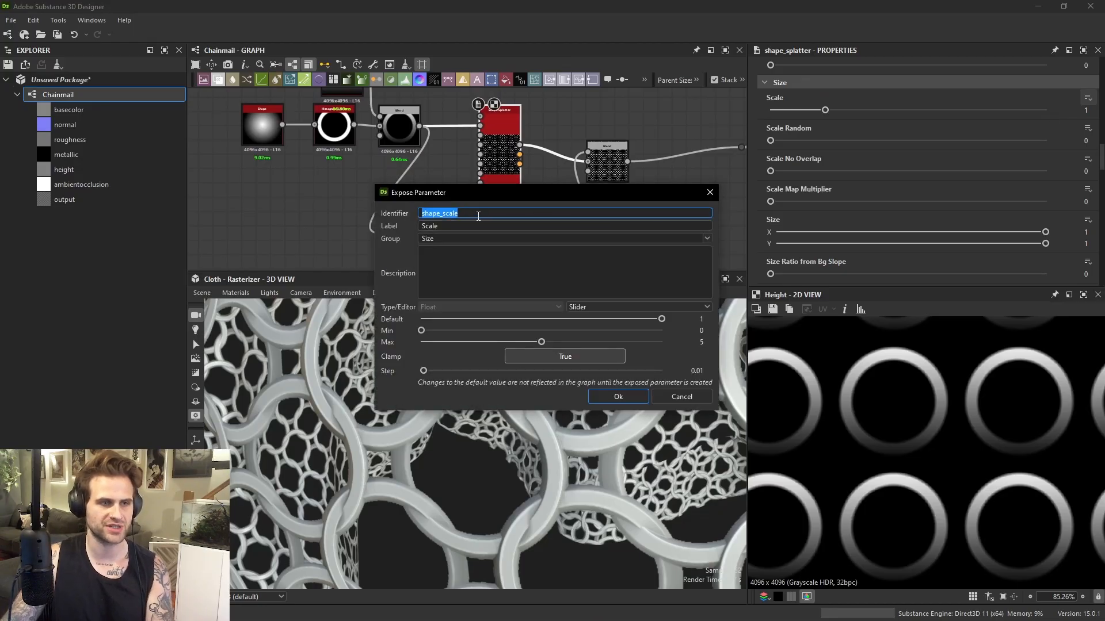
pyautogui.click(618, 396)
# Link the lower Shape Splatter's Scale to the existing shape_scale graph input and reselect the upper splatter.
pyautogui.scroll(3, 498, 170)
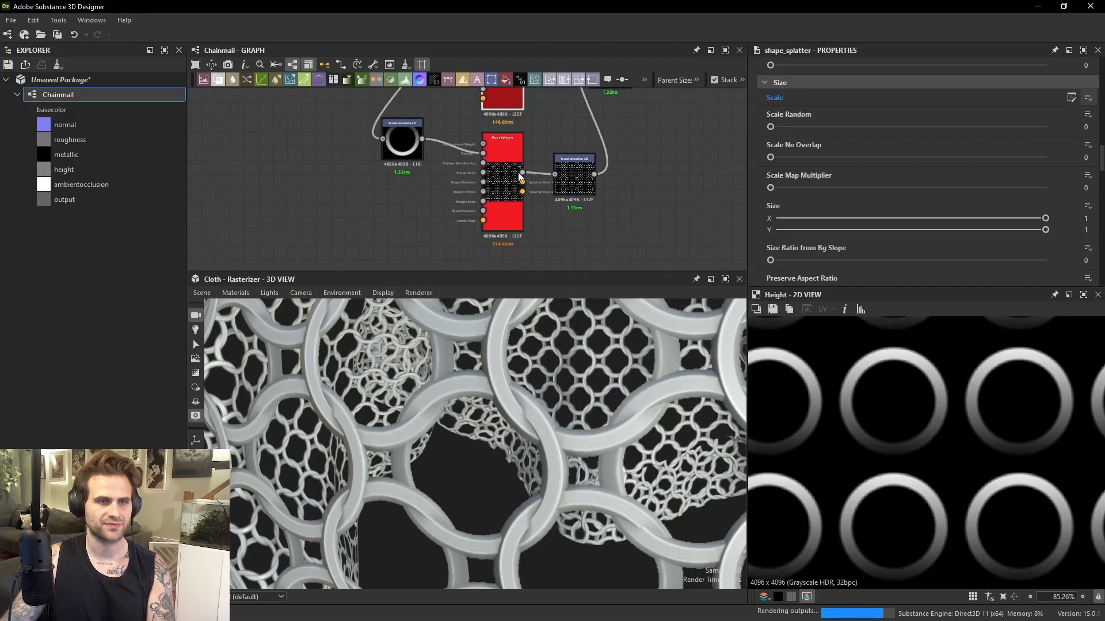
pyautogui.doubleClick(498, 169)
pyautogui.moveTo(582, 151); pyautogui.dragTo(557, 180, button='middle')
pyautogui.click(1086, 103)
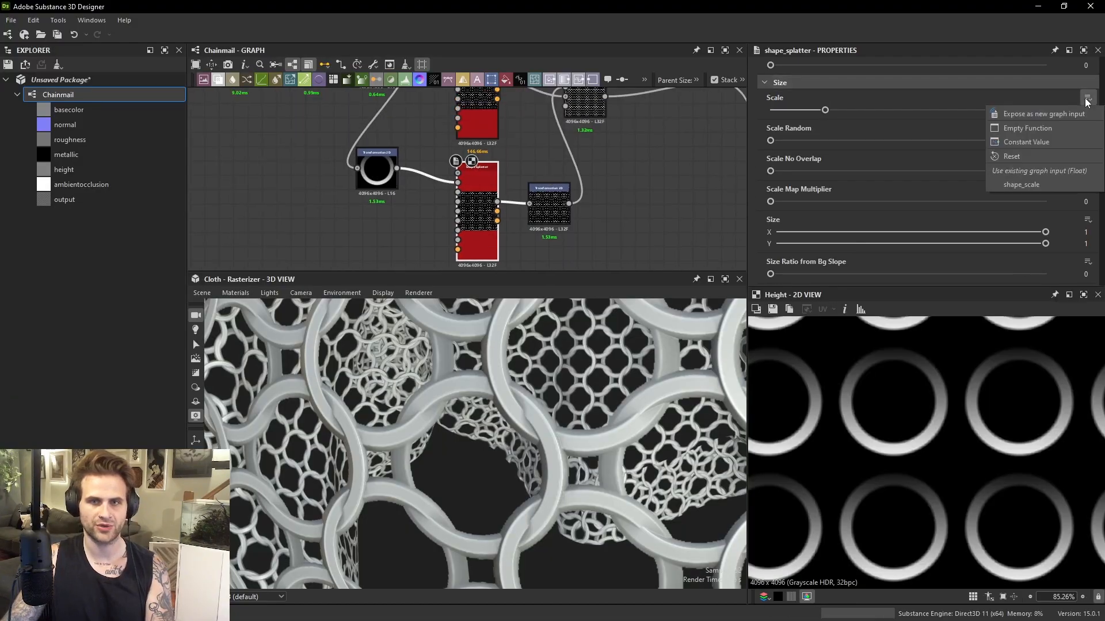
pyautogui.click(1041, 187)
pyautogui.moveTo(521, 109); pyautogui.dragTo(530, 184, button='middle')
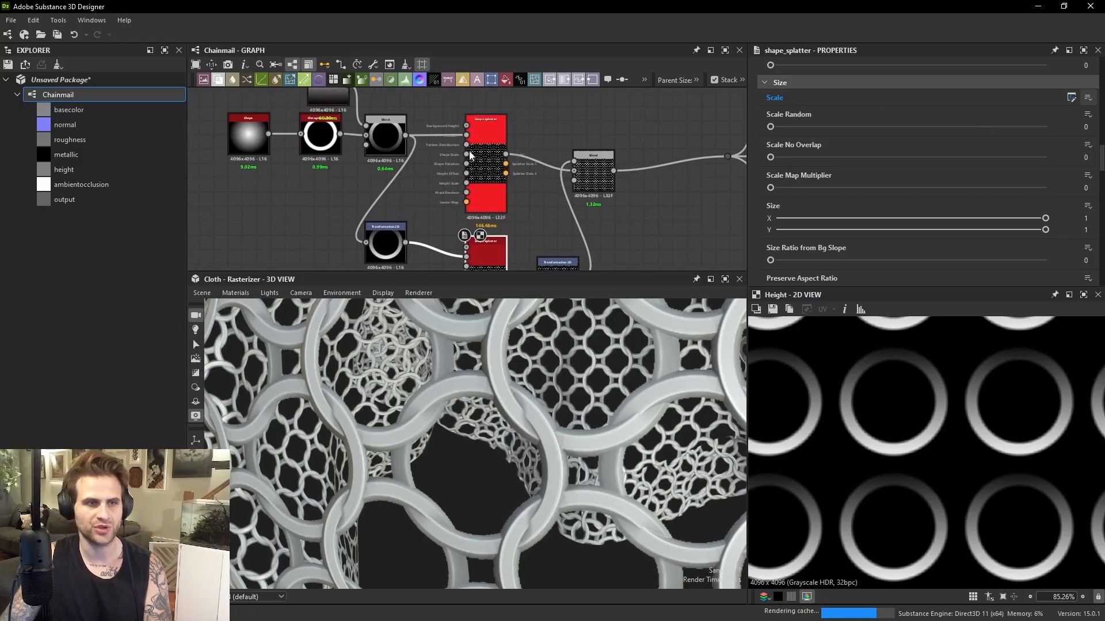
pyautogui.click(488, 167)
pyautogui.moveTo(579, 136); pyautogui.dragTo(542, 172, button='middle')
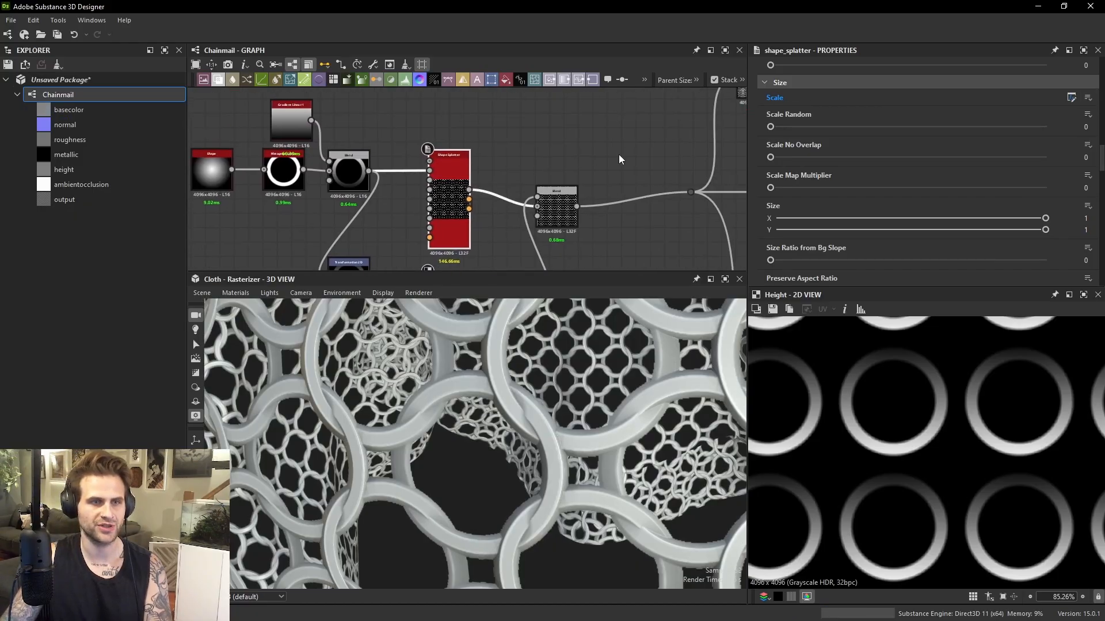
# Expand the graph's exposed Scale parameter and set its default to 1.2 to enlarge both ring layers.
pyautogui.click(605, 128)
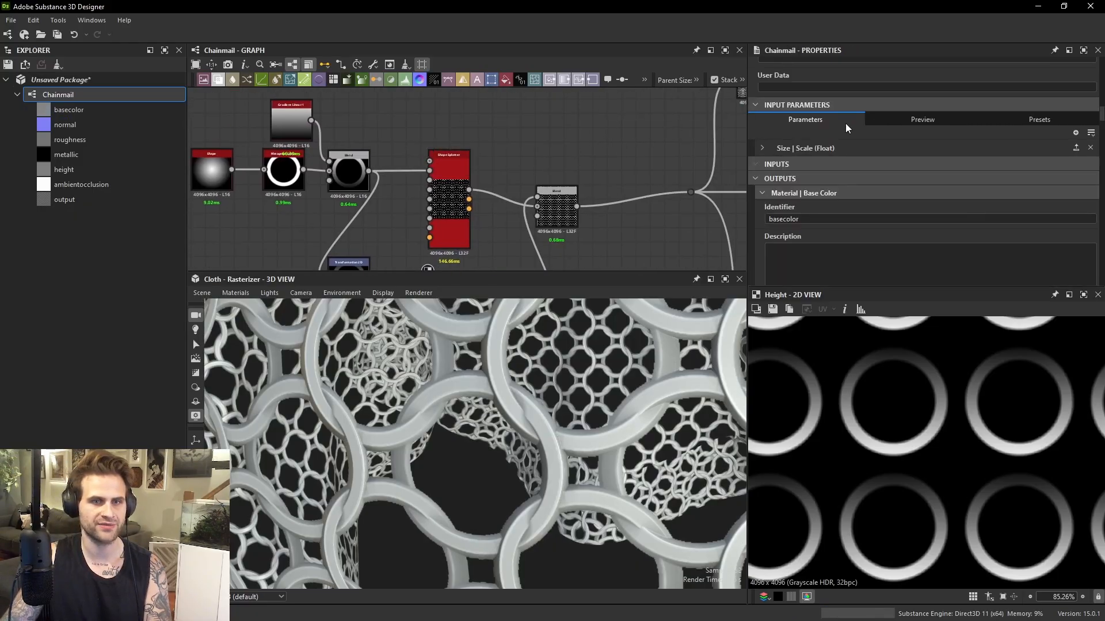
pyautogui.click(759, 177)
pyautogui.click(762, 236)
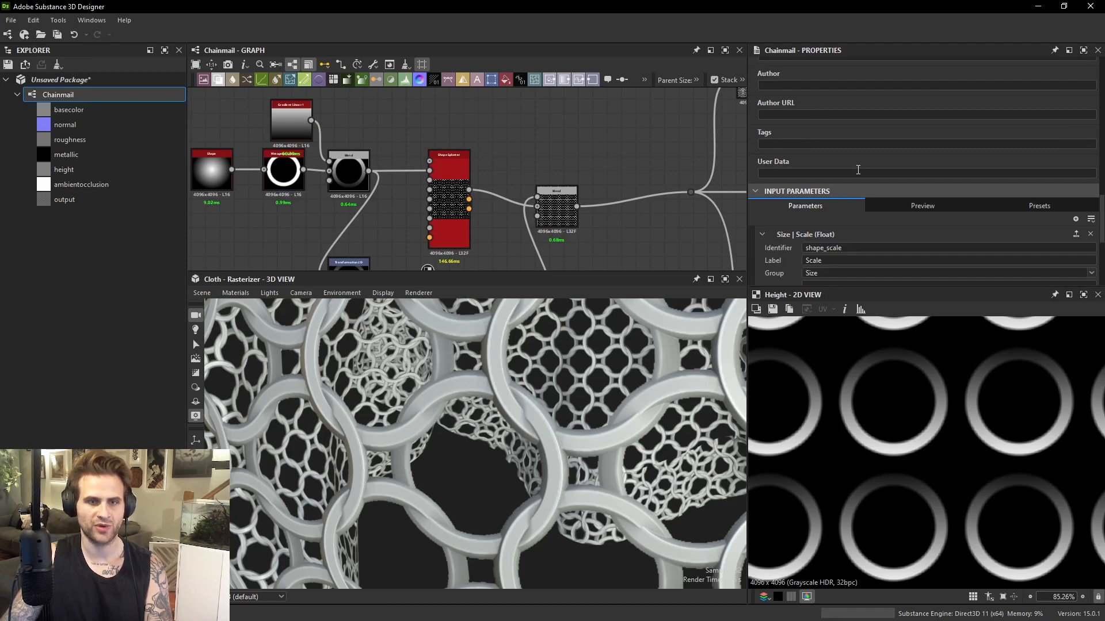
pyautogui.scroll(-3, 950, 190)
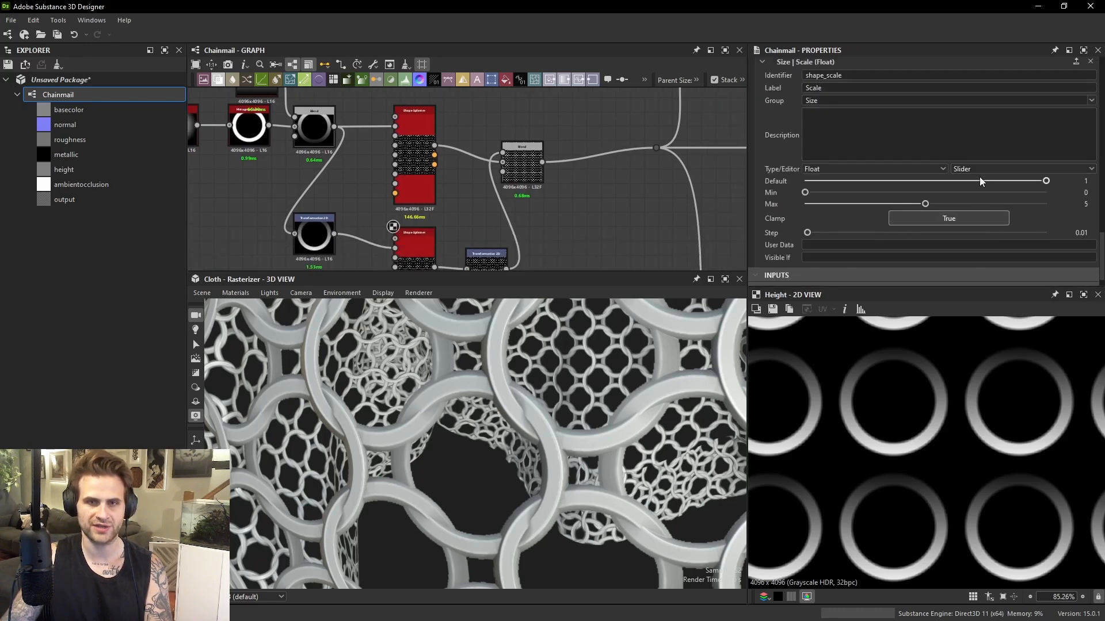
pyautogui.write('.2')
pyautogui.press('Return')
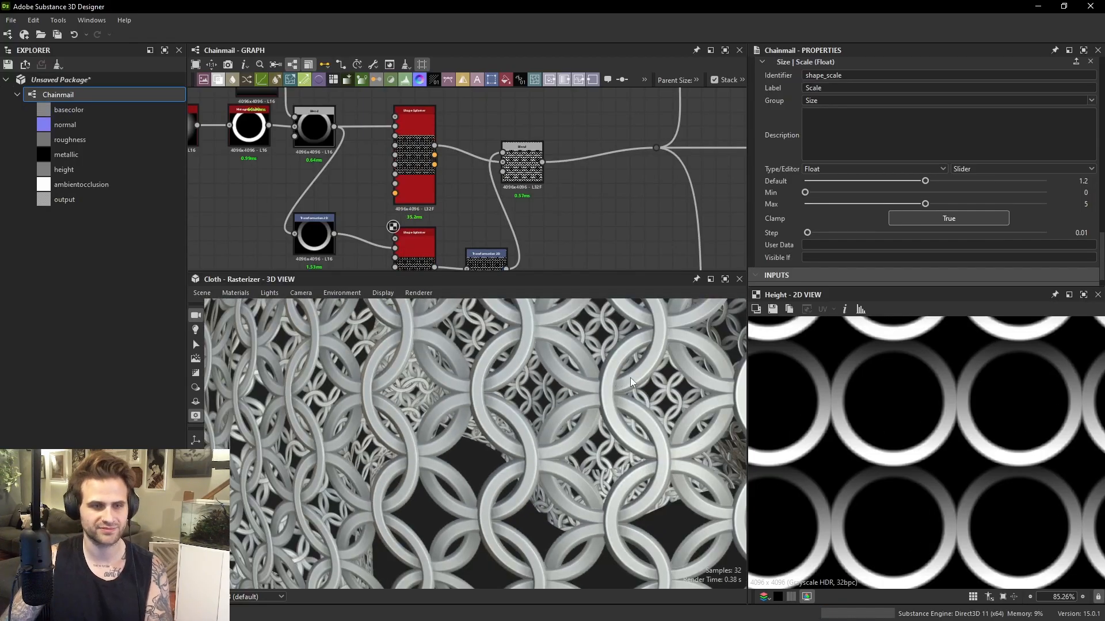
# Examine the enlarged, overlapping rings on the cloth mesh from different angles and distances.
pyautogui.moveTo(630, 377)
pyautogui.mouseDown()
pyautogui.moveTo(547, 373)
pyautogui.moveTo(648, 370)
pyautogui.moveTo(625, 374)
pyautogui.mouseUp()
pyautogui.scroll(-4, 620, 372)
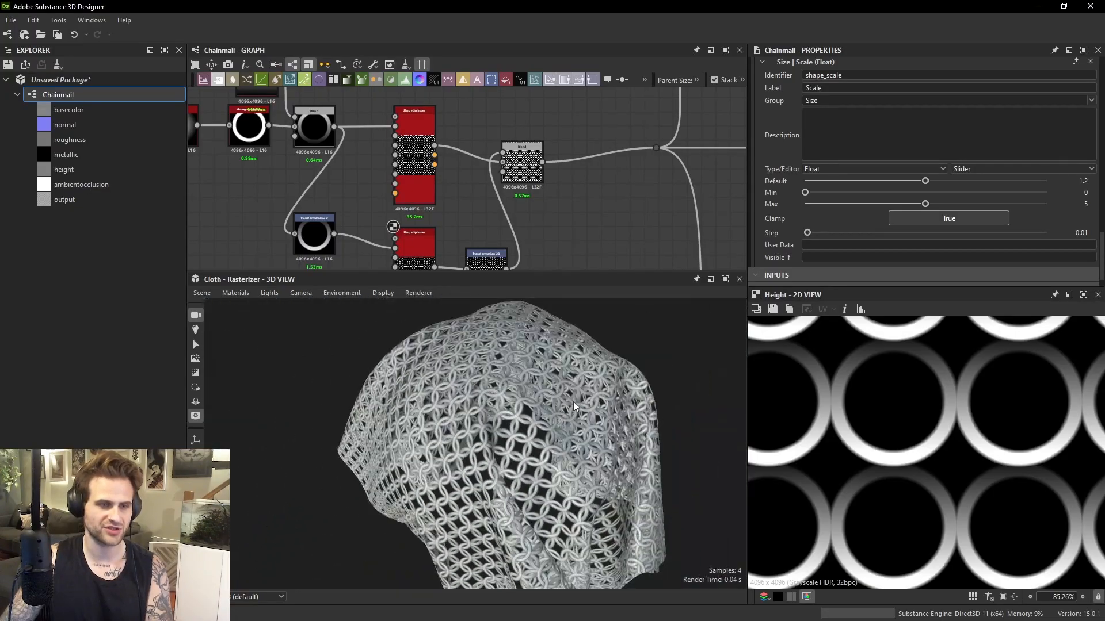
pyautogui.moveTo(574, 401); pyautogui.dragTo(542, 429)
pyautogui.scroll(5, 496, 466)
pyautogui.scroll(-4, 484, 455)
pyautogui.scroll(5, 598, 405)
pyautogui.moveTo(599, 406); pyautogui.dragTo(441, 361)
pyautogui.scroll(3, 586, 382)
pyautogui.scroll(-4, 436, 362)
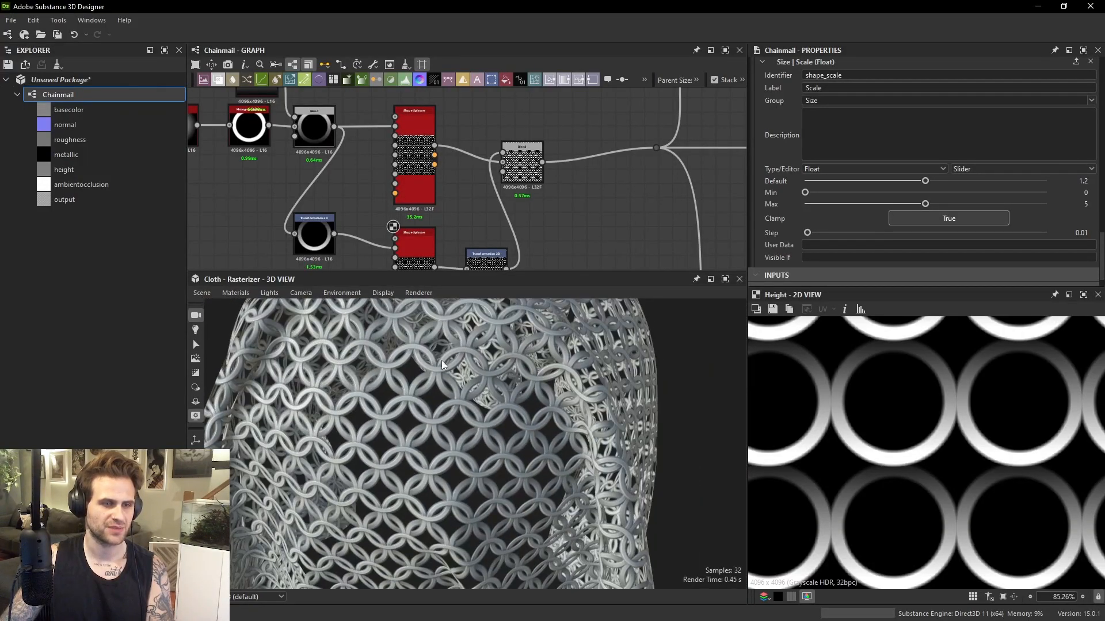
# Preview the Blend node that merges both ring layers and compare its overlaps with the 3D cloth.
pyautogui.doubleClick(522, 164)
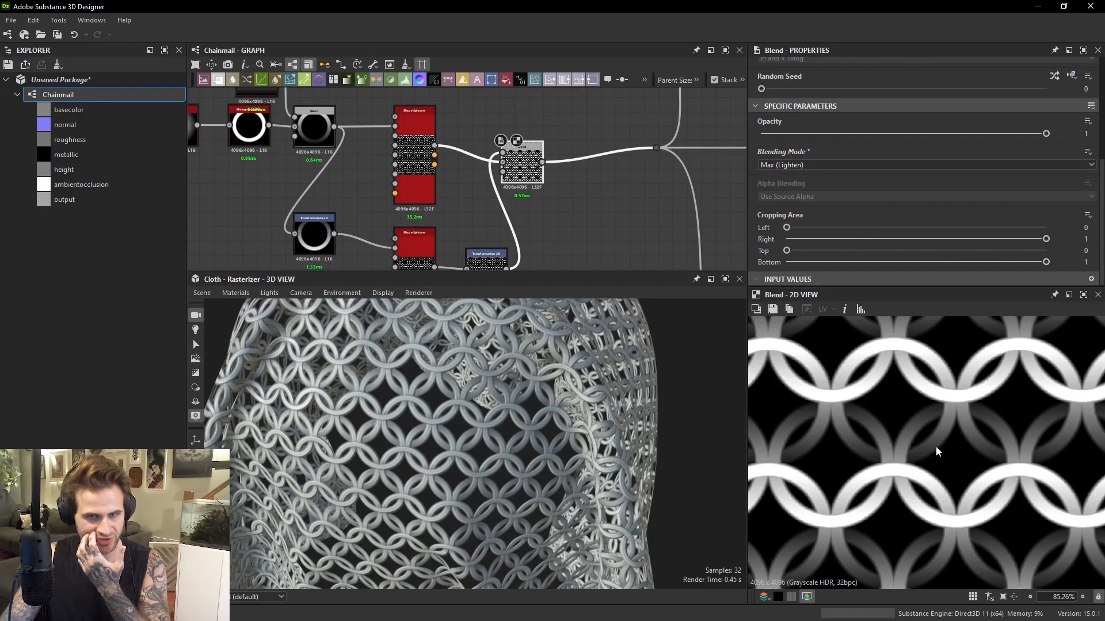
pyautogui.scroll(1, 843, 409)
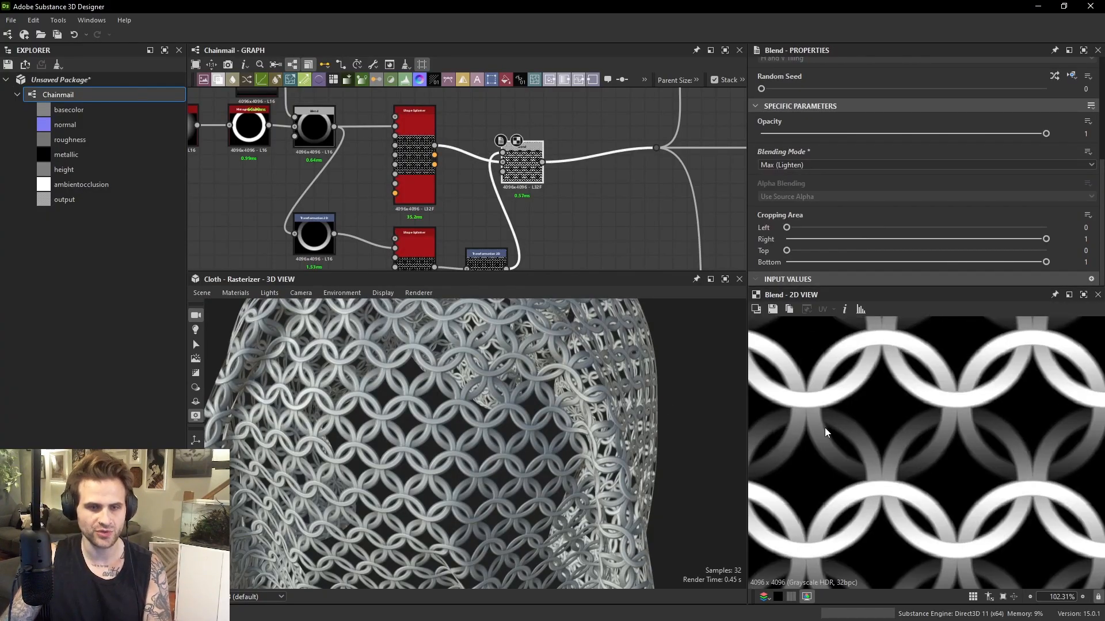
pyautogui.scroll(-1, 934, 419)
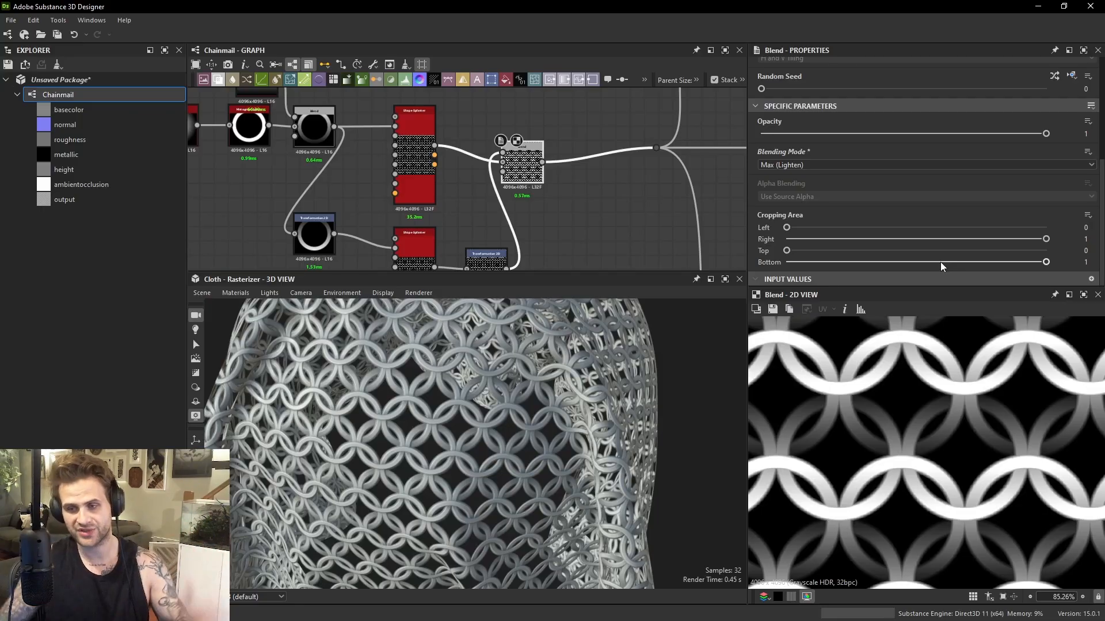
pyautogui.scroll(5, 531, 421)
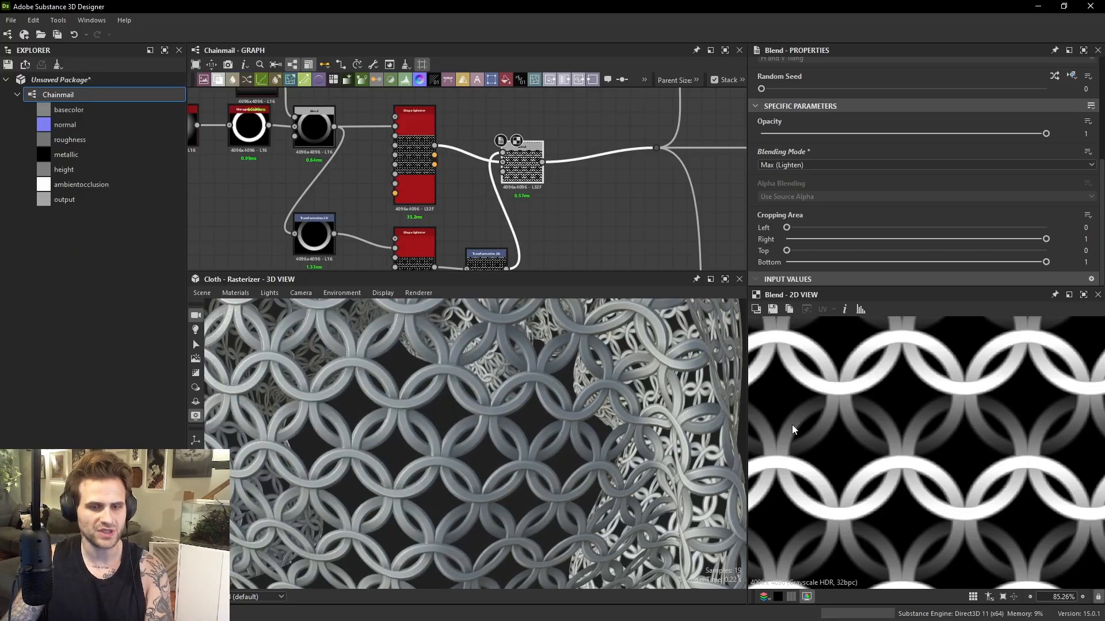
pyautogui.scroll(-1, 903, 430)
# Bring up the rusty chainmail reference photo, examine how its rings overlap between rows, and put it away.
pyautogui.moveTo(1104, 615); pyautogui.dragTo(877, 325, button='right')
pyautogui.moveTo(850, 352); pyautogui.dragTo(897, 441, button='middle')
pyautogui.scroll(5, 801, 408)
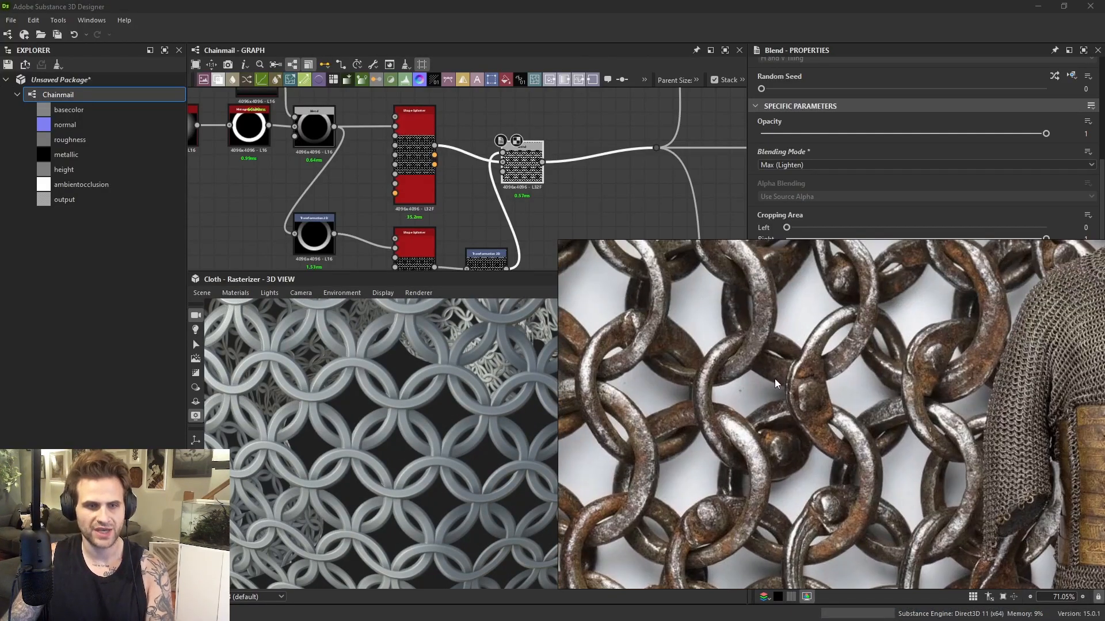
pyautogui.scroll(2, 786, 403)
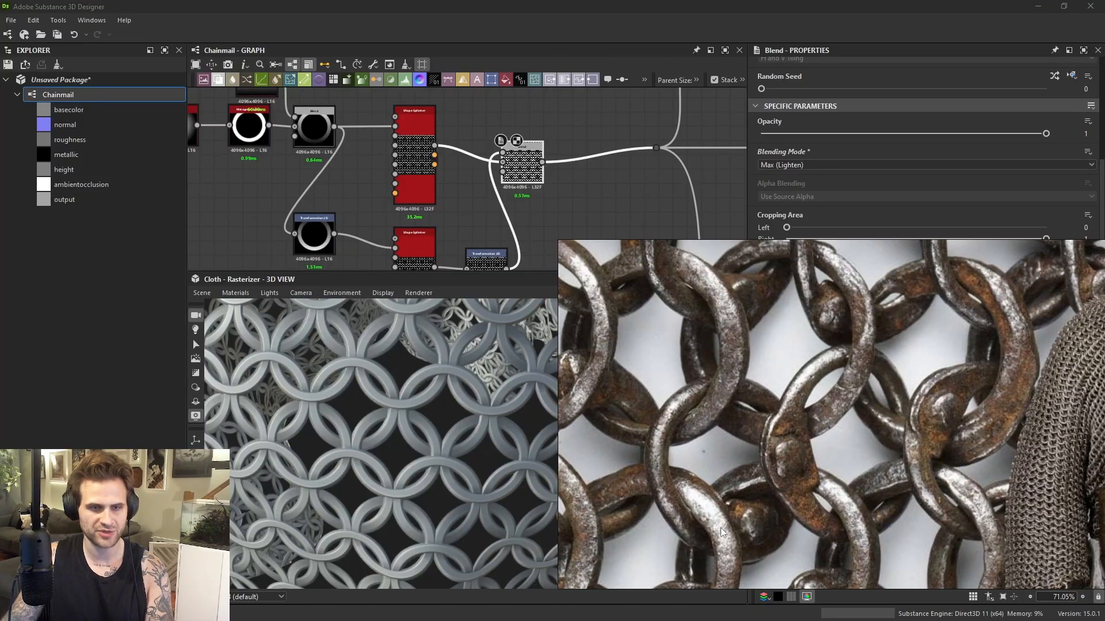
pyautogui.scroll(1, 821, 366)
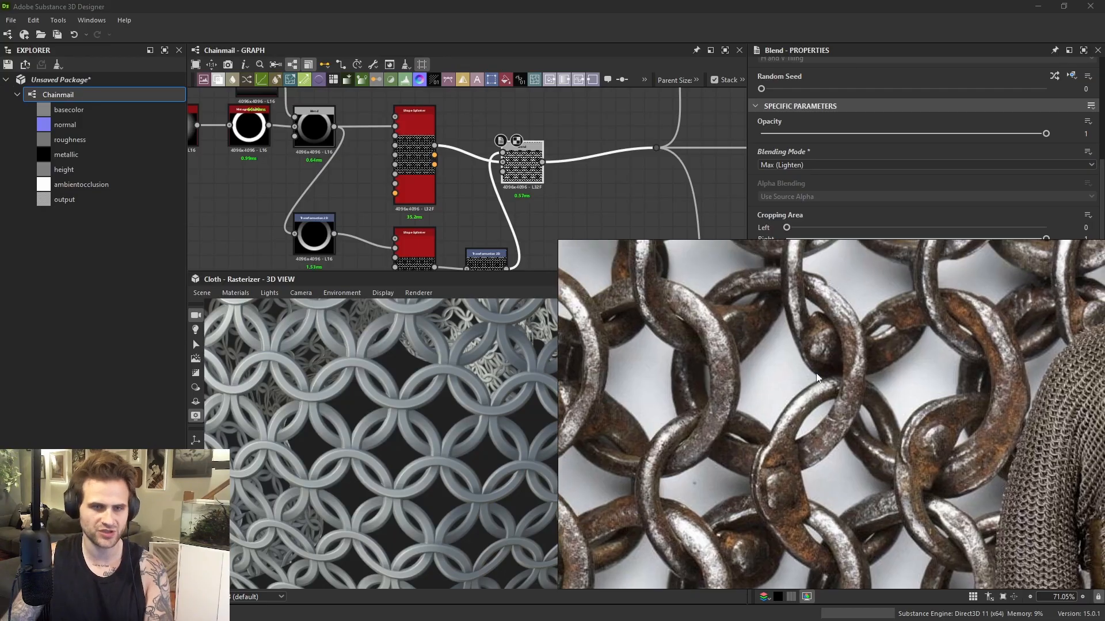
pyautogui.moveTo(800, 401); pyautogui.dragTo(805, 292, button='middle')
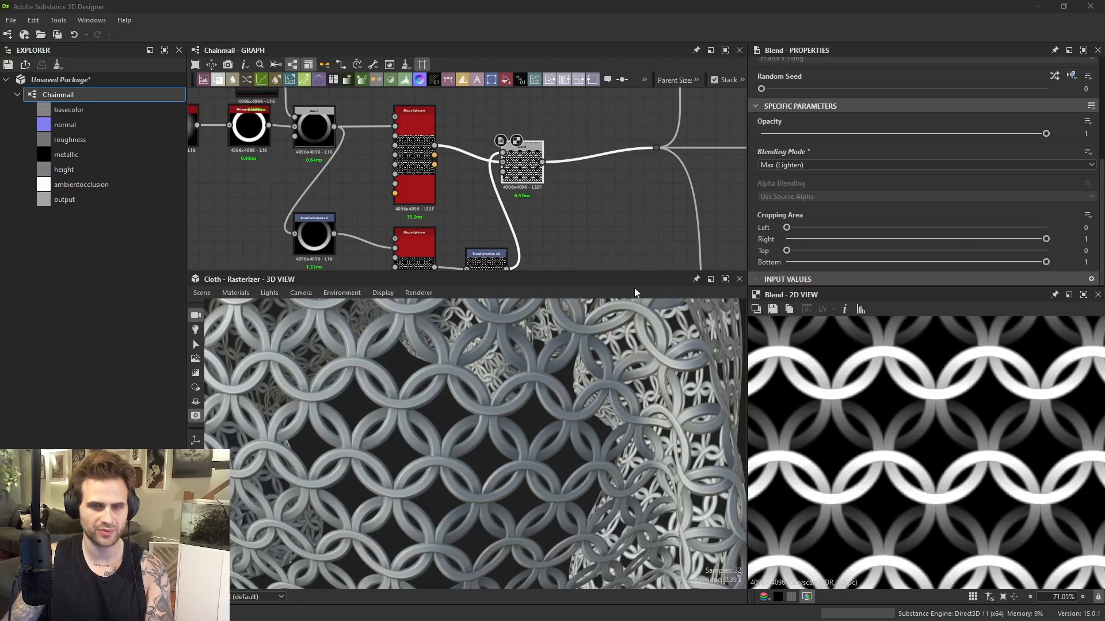
# Preview the upper Shape Splatter and set its Y Amount to 24 to pack the ring rows closer.
pyautogui.scroll(-2, 490, 190)
pyautogui.moveTo(478, 179); pyautogui.dragTo(534, 199, button='middle')
pyautogui.scroll(1, 533, 199)
pyautogui.doubleClick(502, 189)
pyautogui.scroll(-3, 944, 389)
pyautogui.scroll(-1, 946, 393)
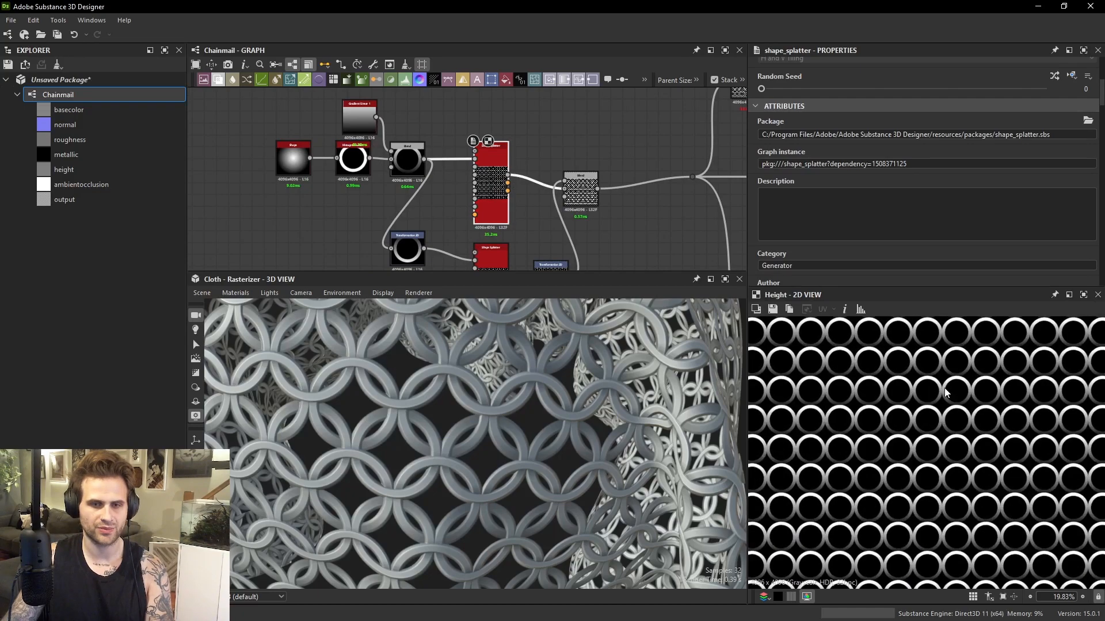
pyautogui.scroll(-5, 923, 175)
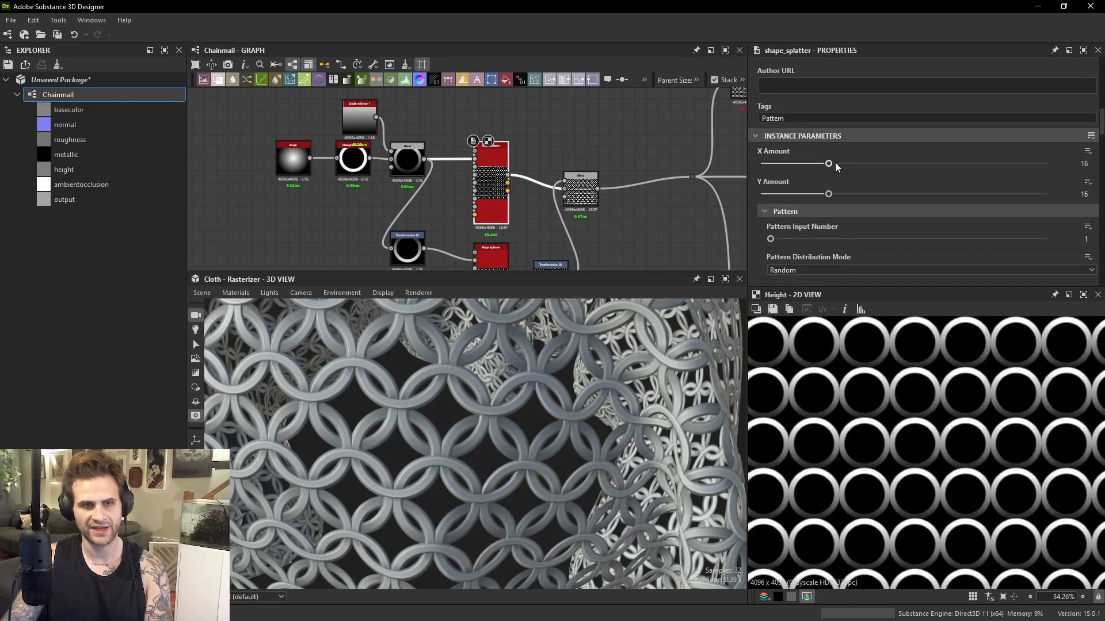
pyautogui.click(844, 194)
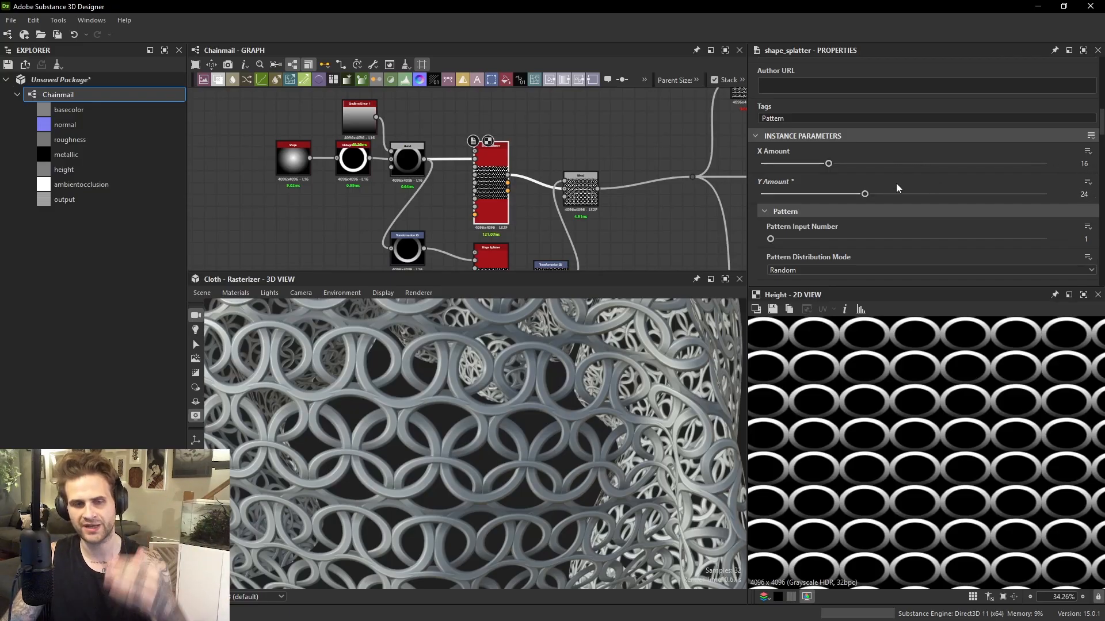
# Set the upper Shape Splatter's Y size to 1.5 to make its rings round again.
pyautogui.scroll(-10, 857, 199)
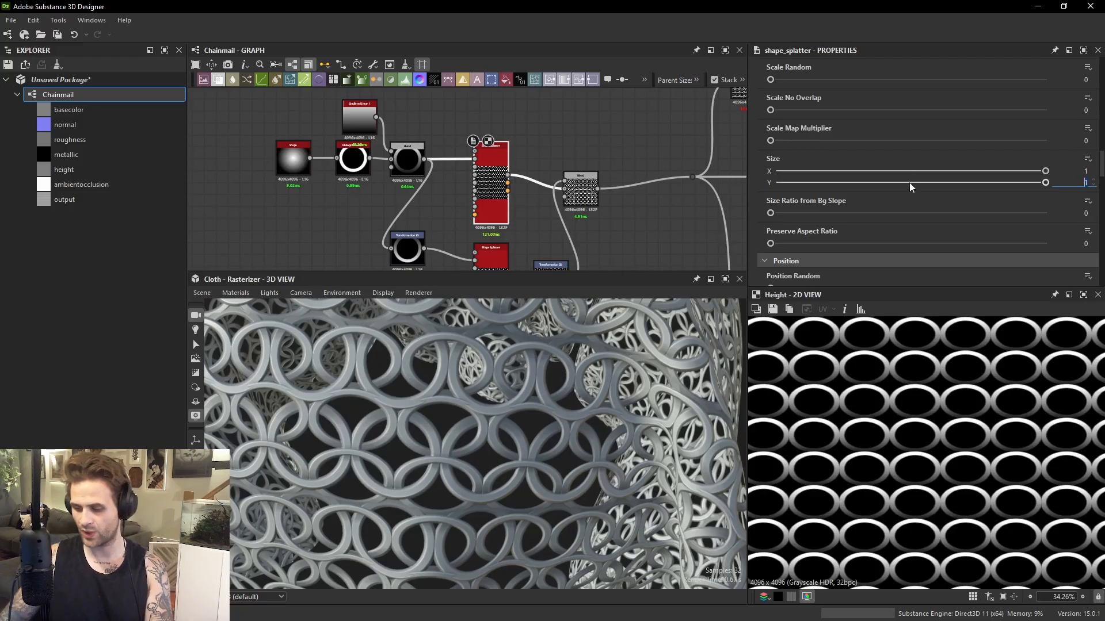
pyautogui.write('1.5')
pyautogui.press('Return')
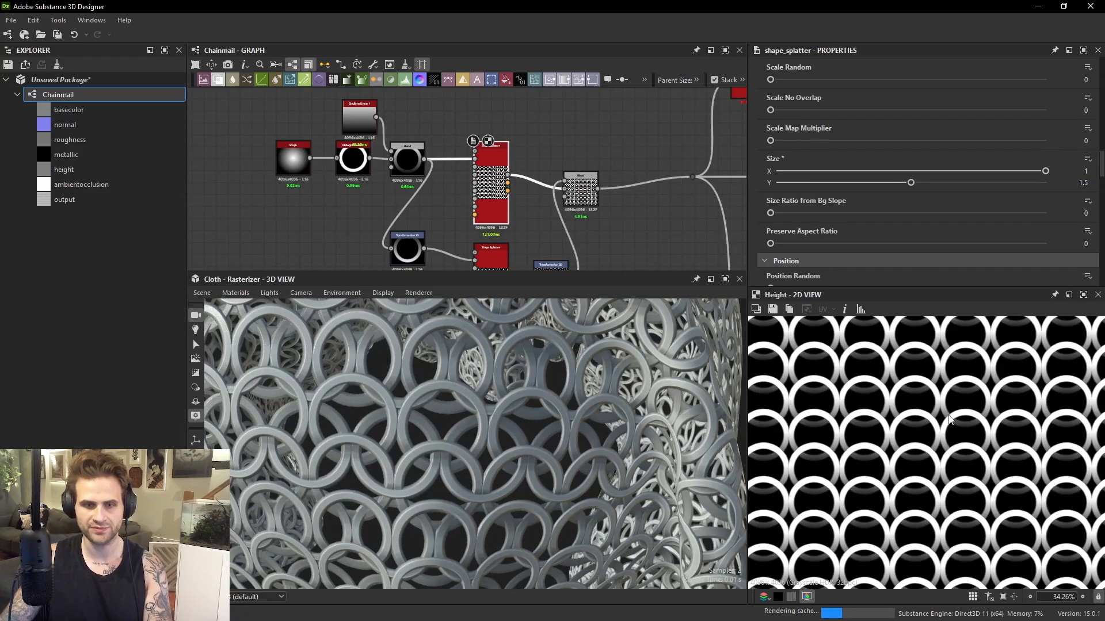
pyautogui.scroll(2, 949, 404)
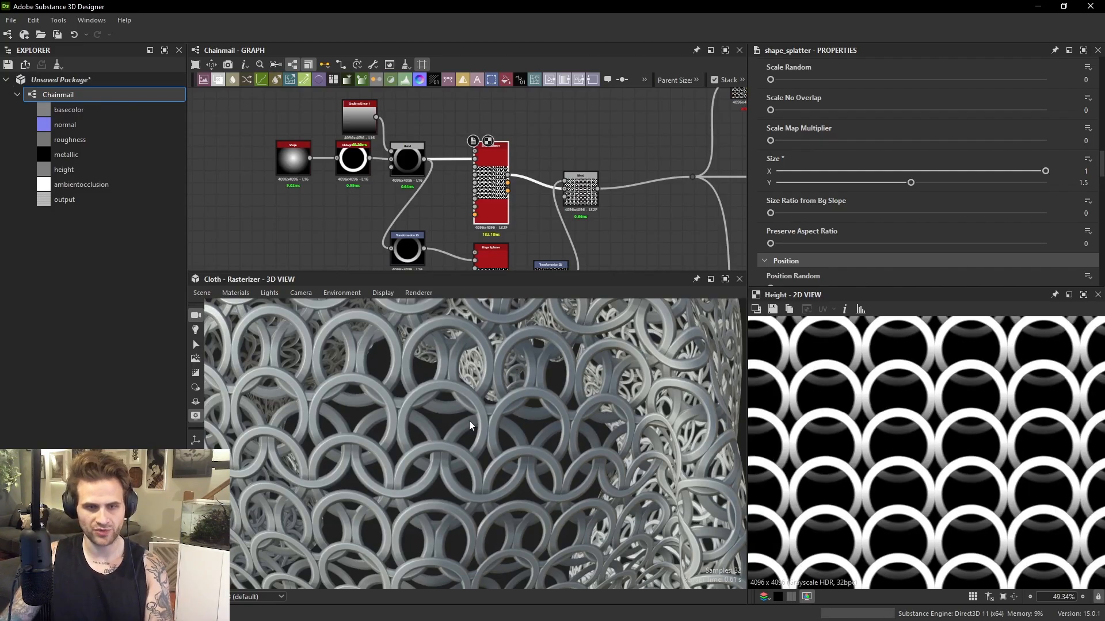
# Preview the lower Shape Splatter and set its Y Amount to 24.
pyautogui.moveTo(499, 217); pyautogui.dragTo(510, 161, button='middle')
pyautogui.doubleClick(511, 220)
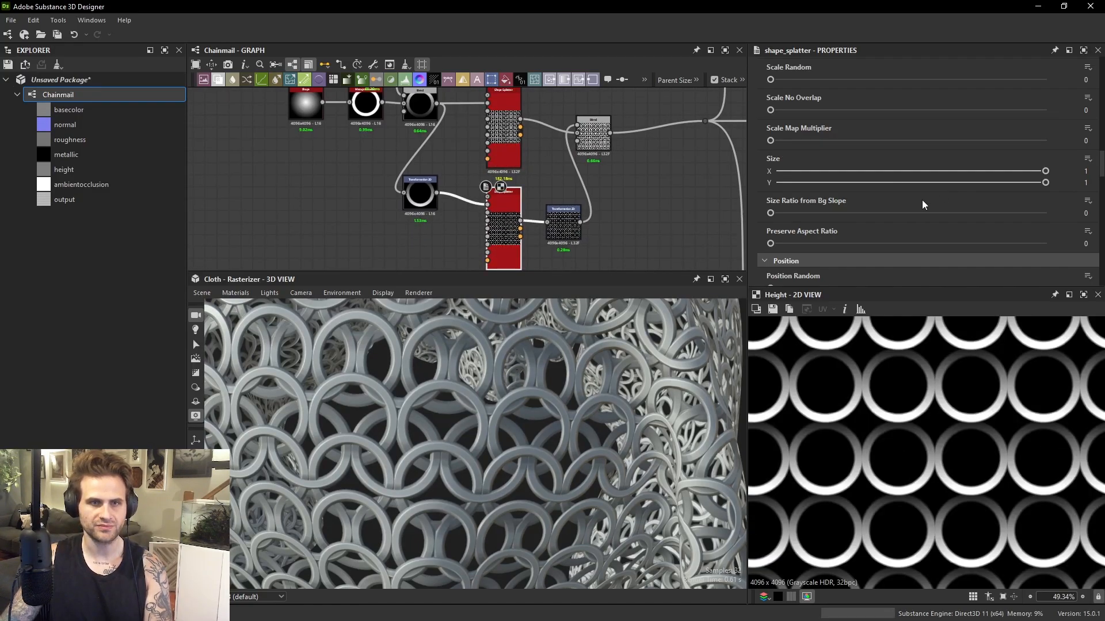
pyautogui.scroll(10, 909, 189)
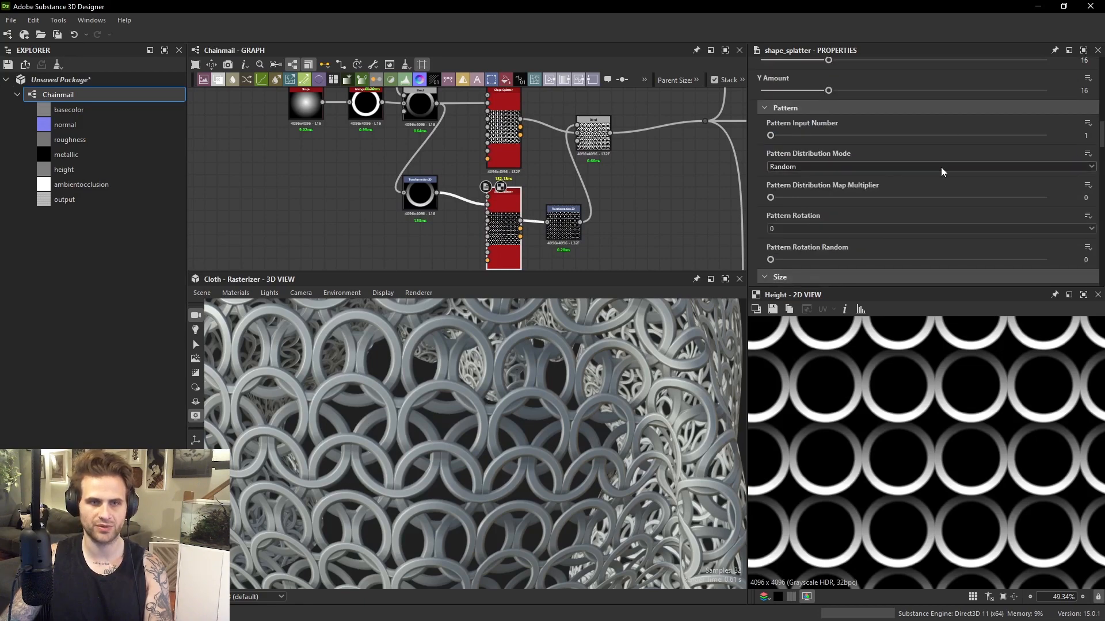
pyautogui.click(910, 156)
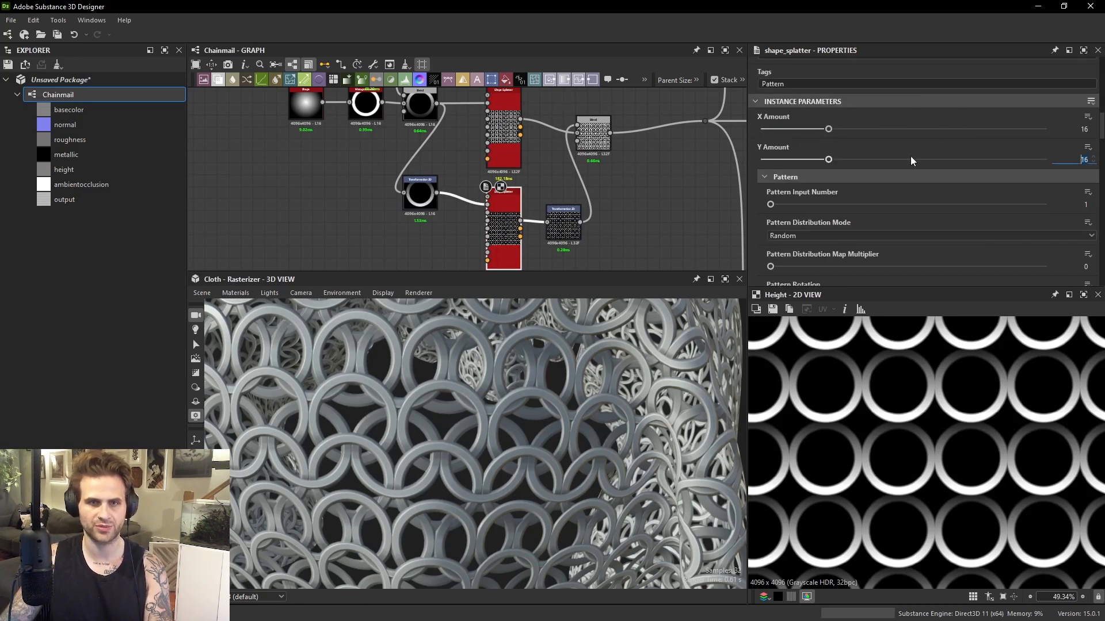
pyautogui.write('24')
pyautogui.press('Return')
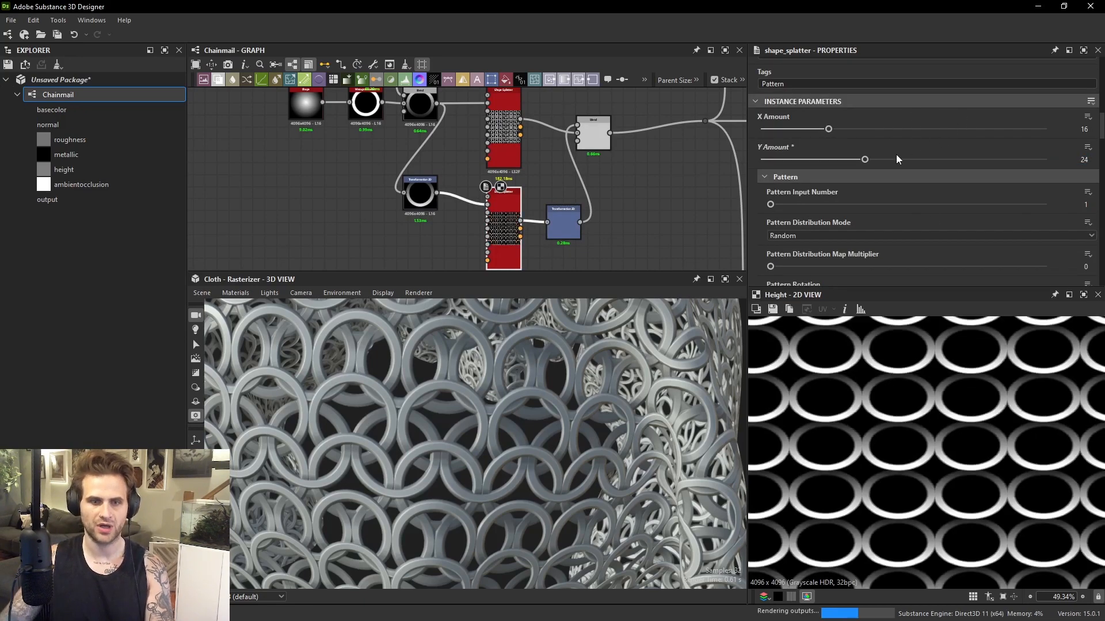
# Set the lower Shape Splatter's Y size to 1.5 so its rings are round.
pyautogui.scroll(-6, 944, 213)
pyautogui.scroll(-3, 937, 218)
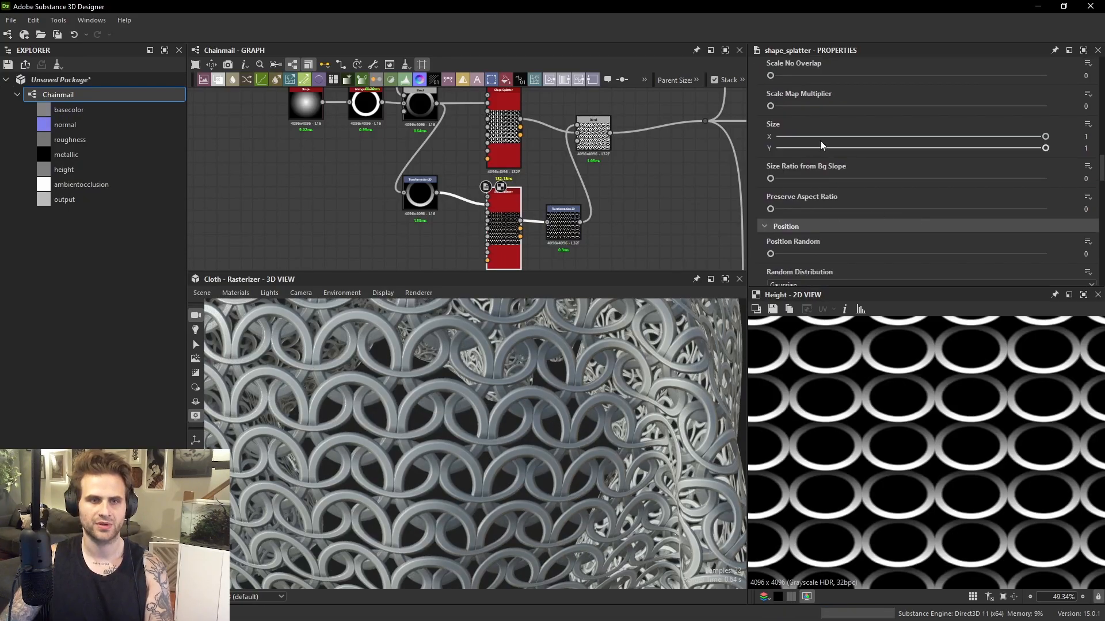
pyautogui.click(852, 148)
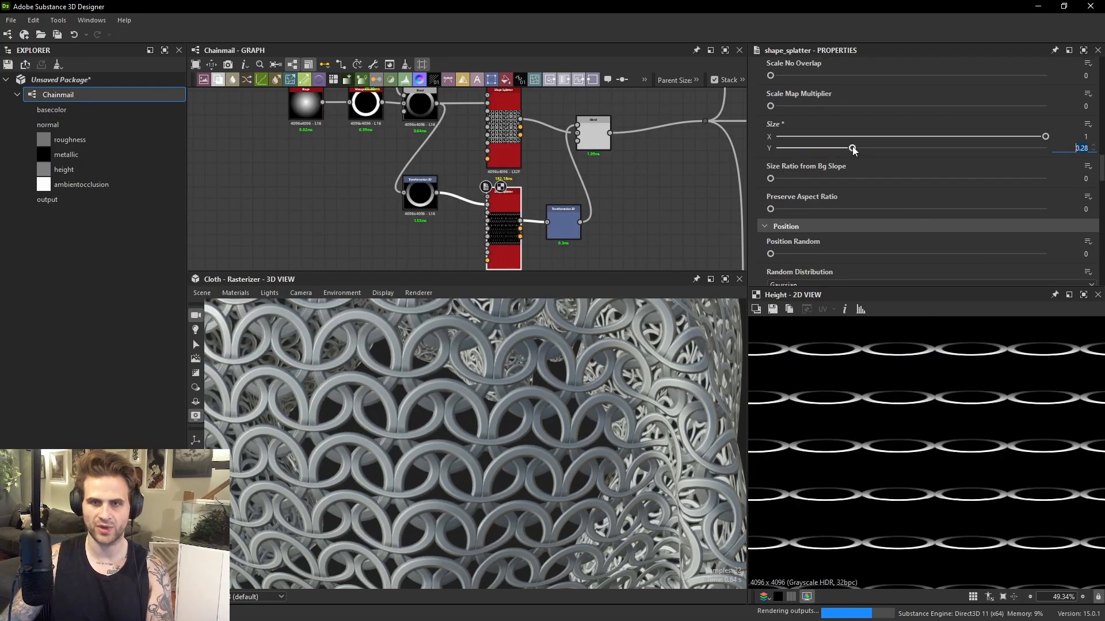
pyautogui.write('1.5')
pyautogui.press('Return')
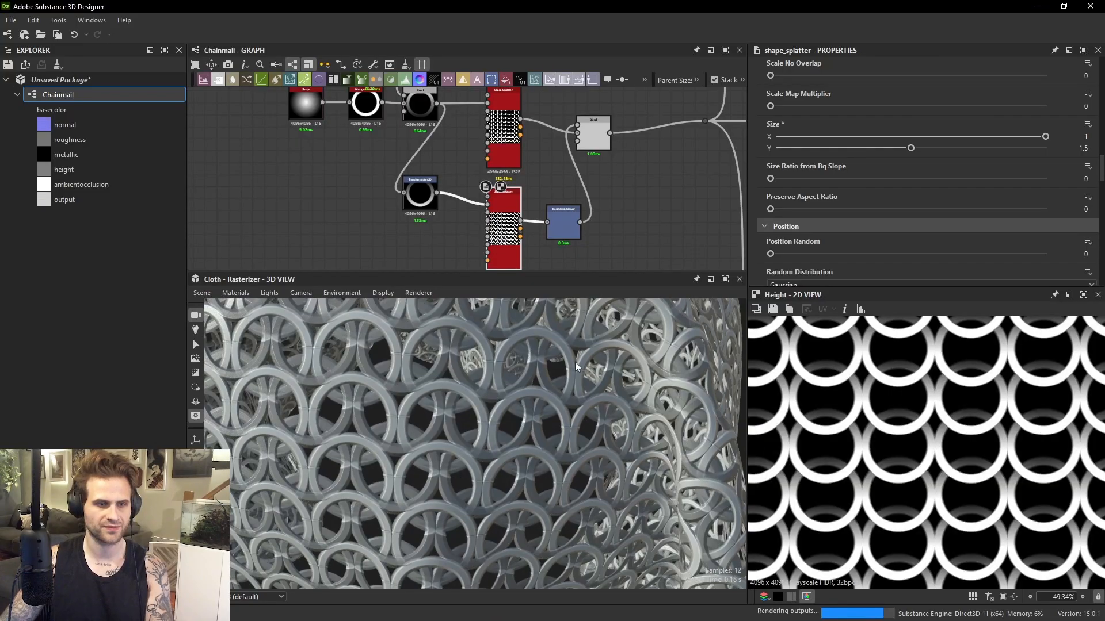
# Check the ring density on the 3D cloth and reduce the default of the graph's Scale input parameter to 1.07.
pyautogui.scroll(-5, 547, 371)
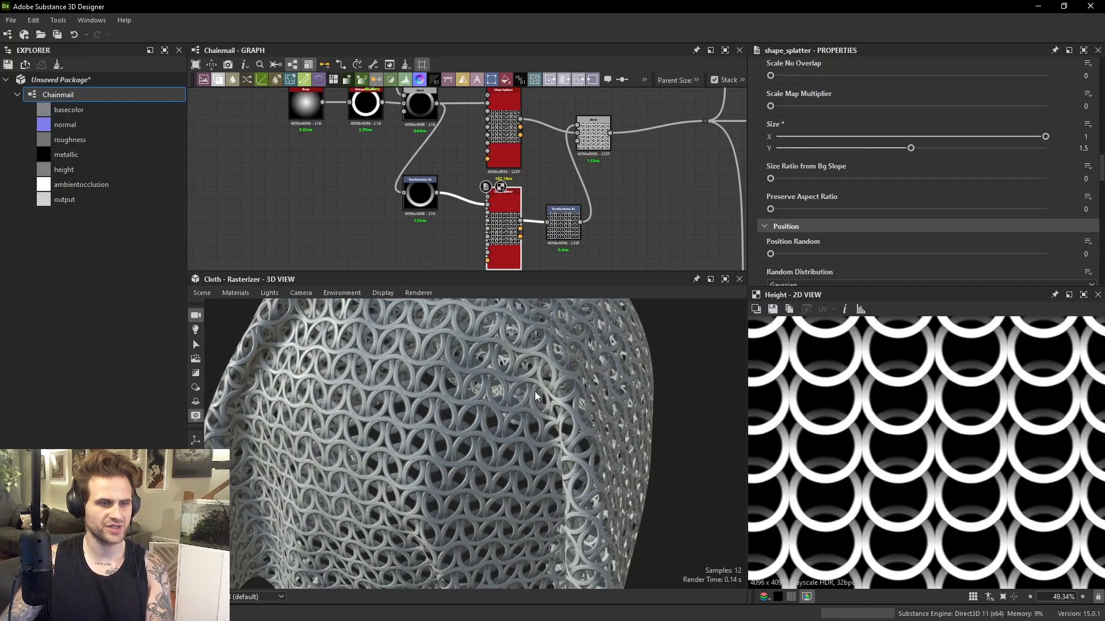
pyautogui.scroll(5, 588, 388)
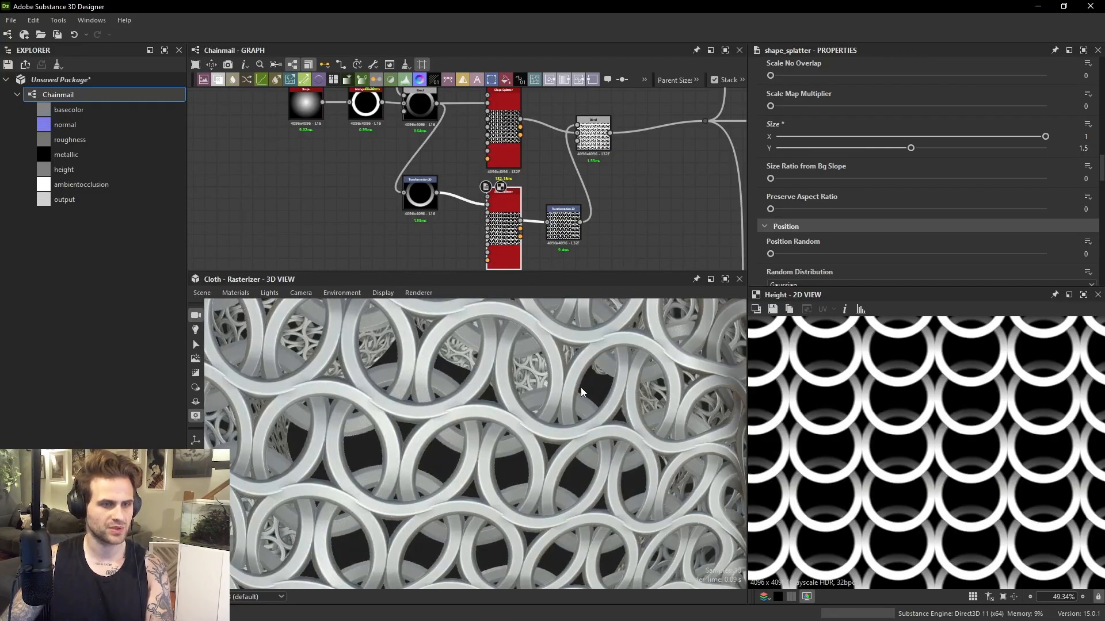
pyautogui.scroll(-5, 532, 399)
pyautogui.moveTo(563, 389); pyautogui.dragTo(609, 392)
pyautogui.scroll(5, 518, 391)
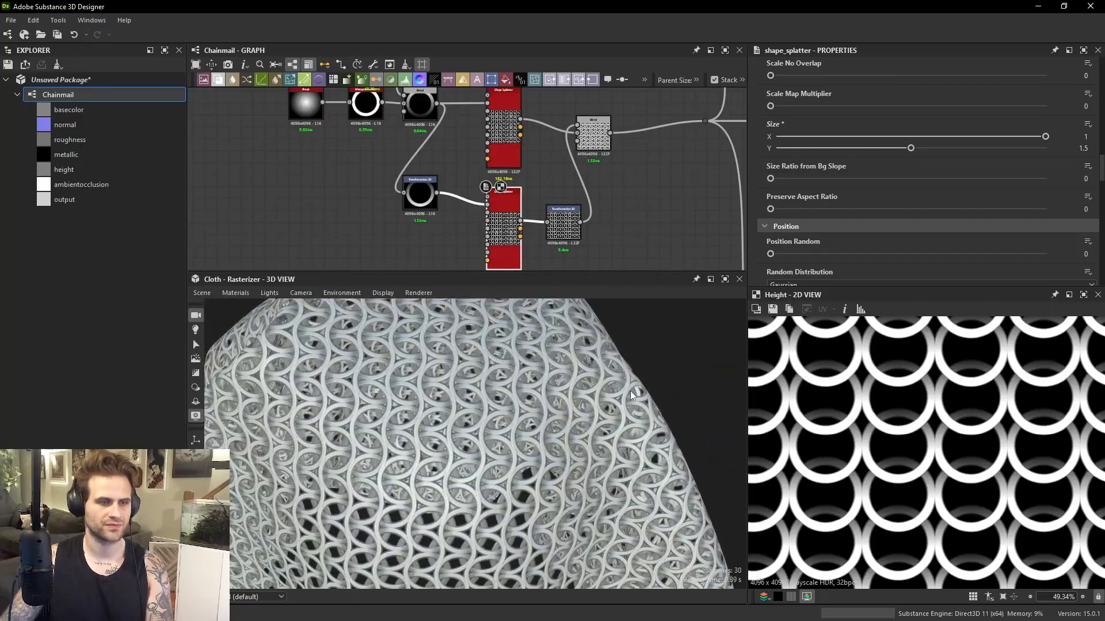
pyautogui.click(703, 216)
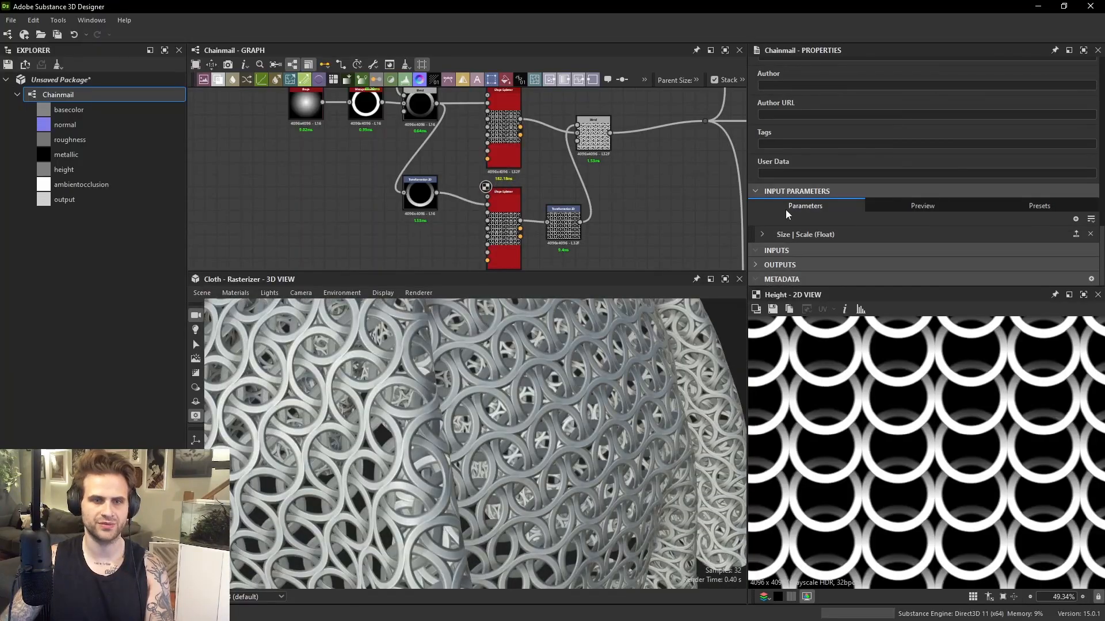
pyautogui.click(865, 234)
pyautogui.scroll(-3, 1000, 196)
pyautogui.moveTo(921, 184); pyautogui.dragTo(907, 183)
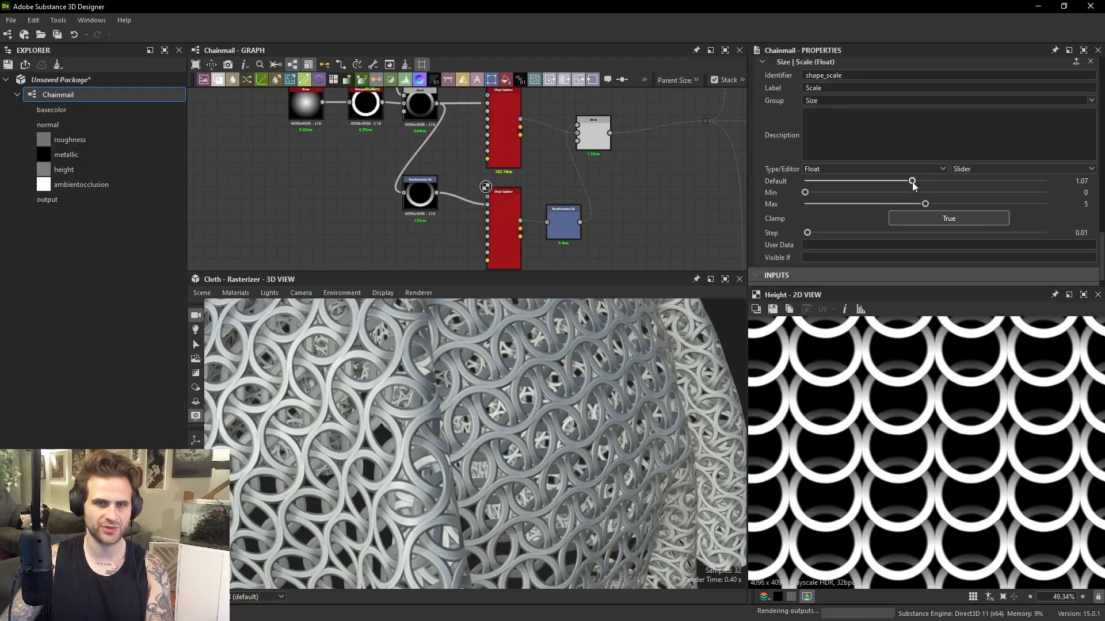
# Examine the interlocking rings on the cloth close up and as a whole, including its folds and hem.
pyautogui.scroll(-4, 561, 342)
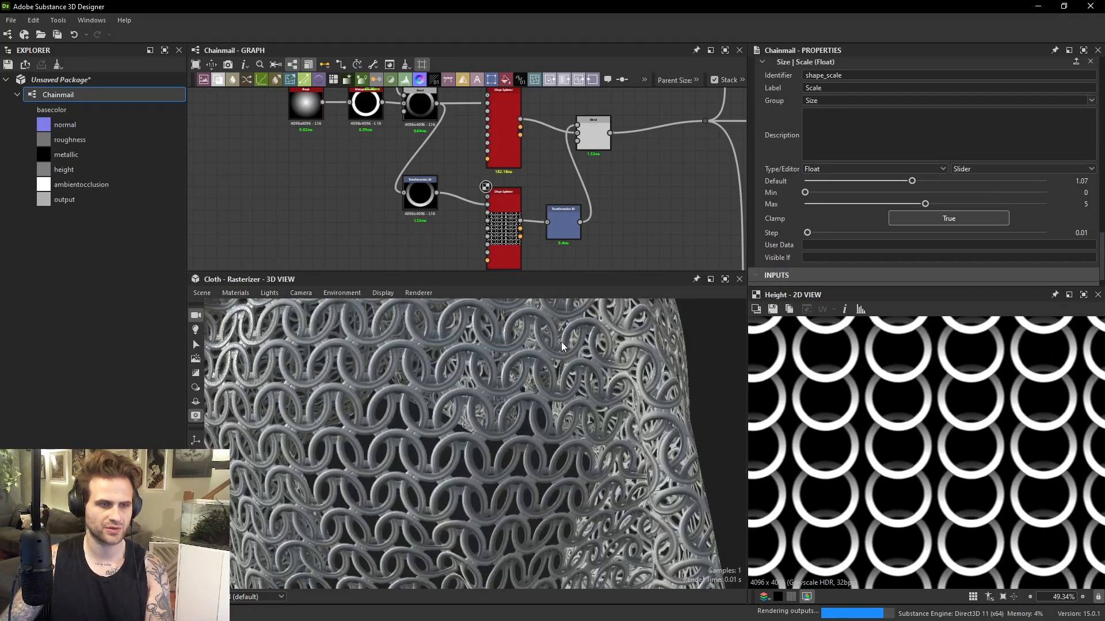
pyautogui.moveTo(561, 342); pyautogui.dragTo(530, 422)
pyautogui.scroll(4, 494, 369)
pyautogui.scroll(4, 530, 421)
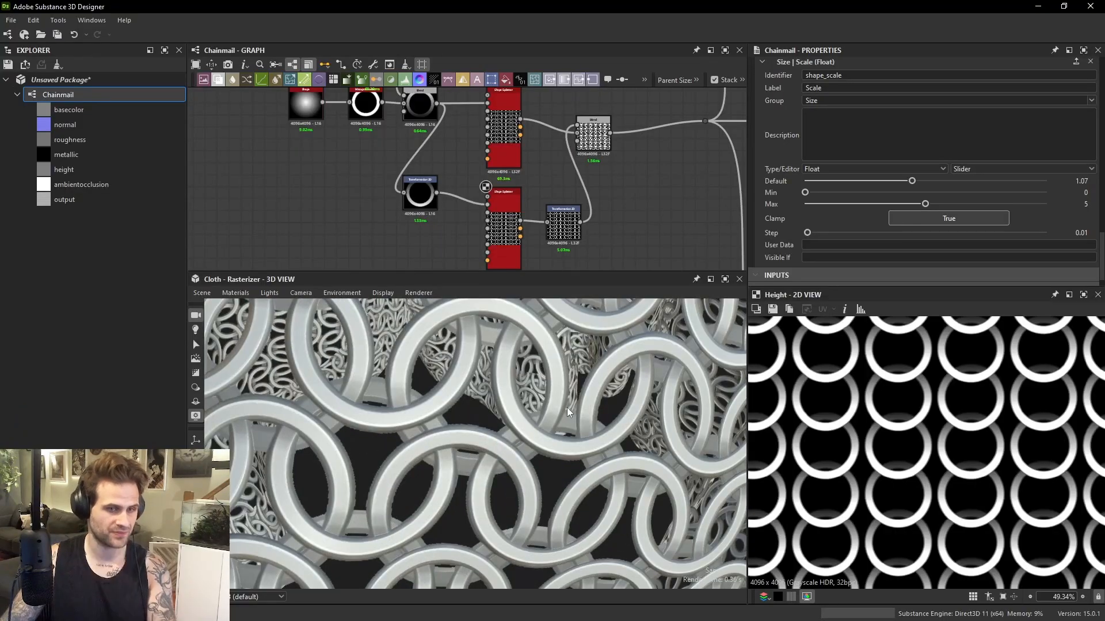
pyautogui.scroll(-5, 565, 415)
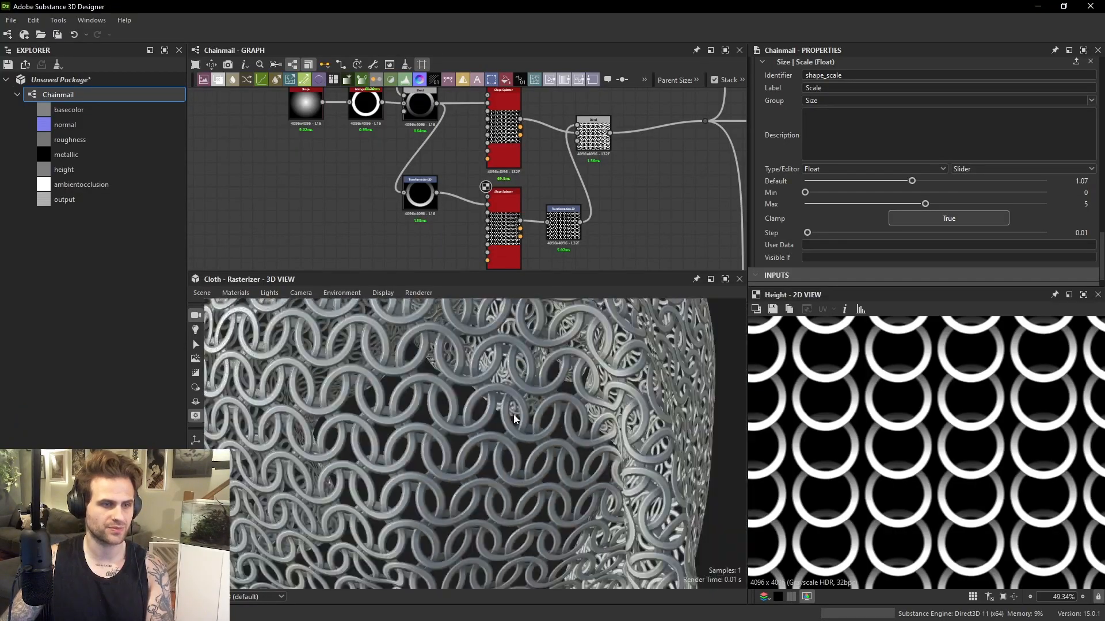
pyautogui.moveTo(513, 414); pyautogui.dragTo(592, 398)
pyautogui.scroll(-3, 616, 409)
pyautogui.scroll(4, 600, 402)
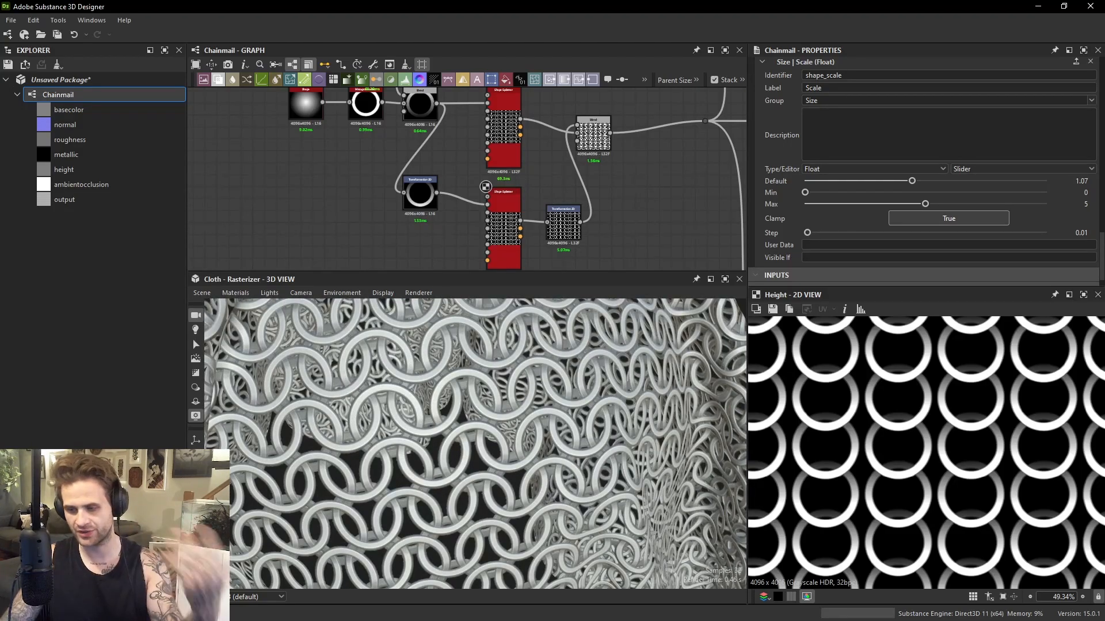
pyautogui.scroll(3, 592, 398)
pyautogui.scroll(-5, 591, 398)
pyautogui.moveTo(592, 408); pyautogui.dragTo(574, 453)
pyautogui.scroll(-5, 546, 438)
pyautogui.scroll(5, 559, 438)
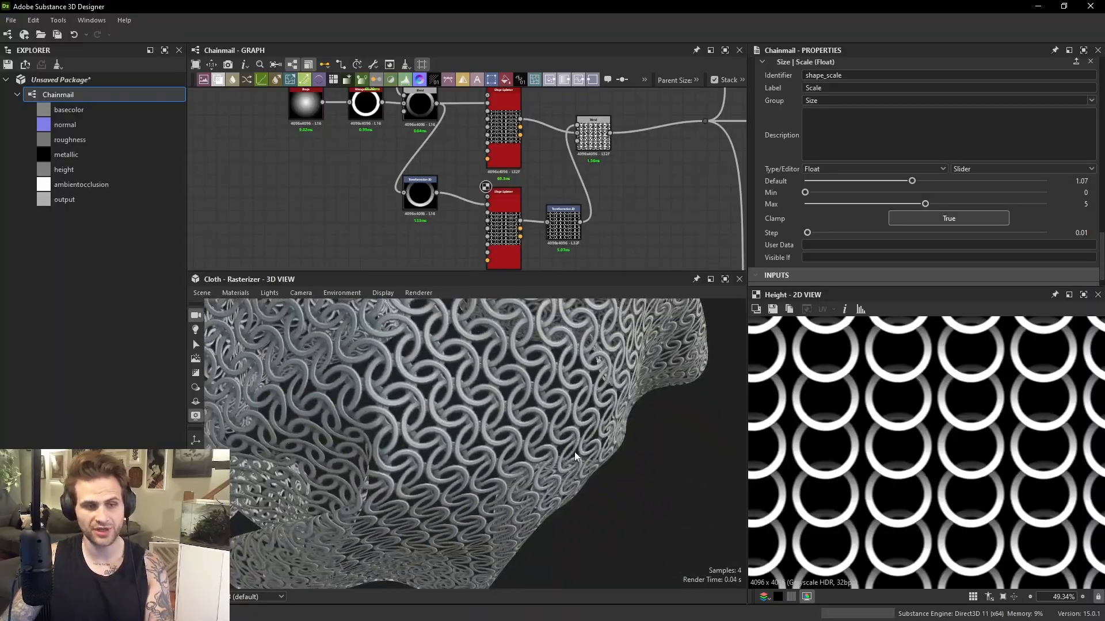
pyautogui.scroll(8, 575, 451)
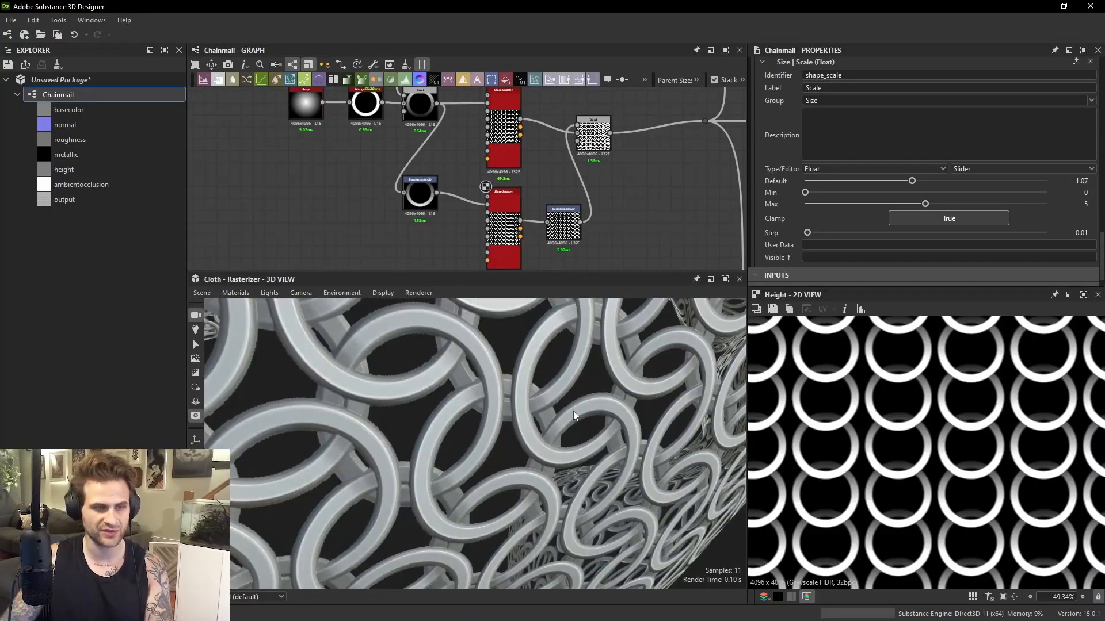
pyautogui.moveTo(573, 411); pyautogui.dragTo(661, 478)
pyautogui.scroll(-8, 530, 408)
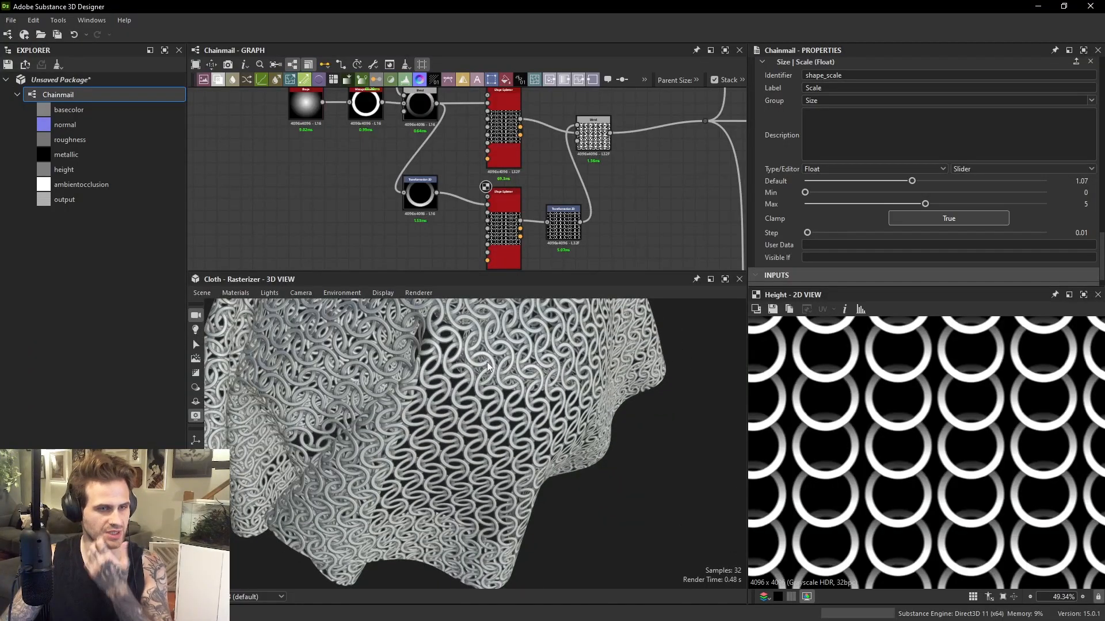
pyautogui.moveTo(460, 323); pyautogui.dragTo(472, 380)
pyautogui.scroll(6, 502, 384)
pyautogui.scroll(-5, 241, 300)
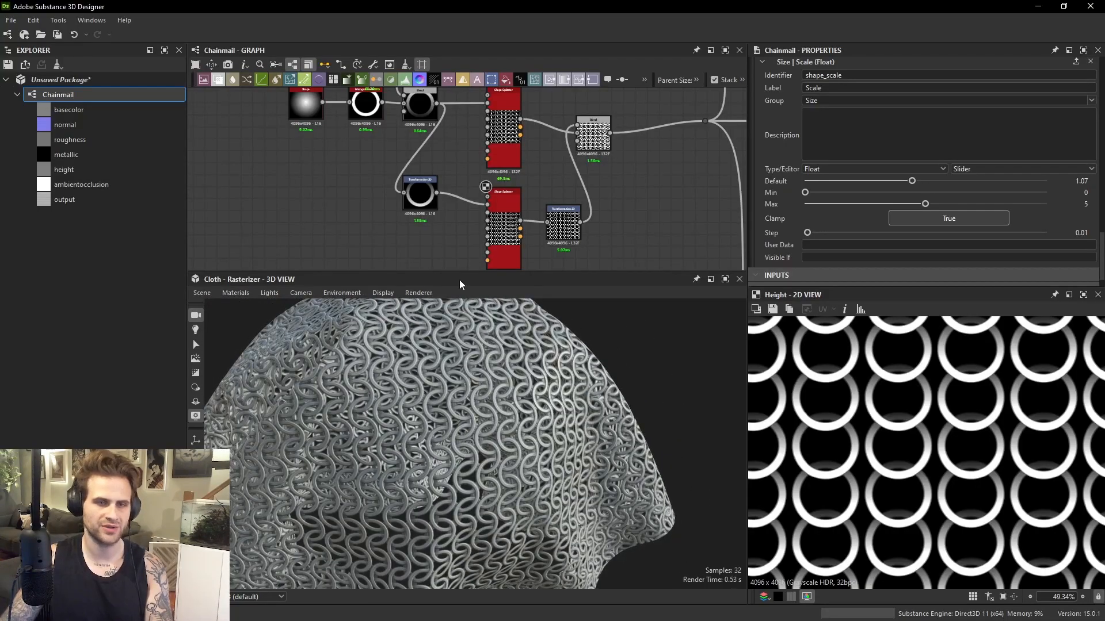
# Switch the 3D view's renderer to GPU Pathtracer and inspect the rings on top of the cloth.
pyautogui.click(423, 296)
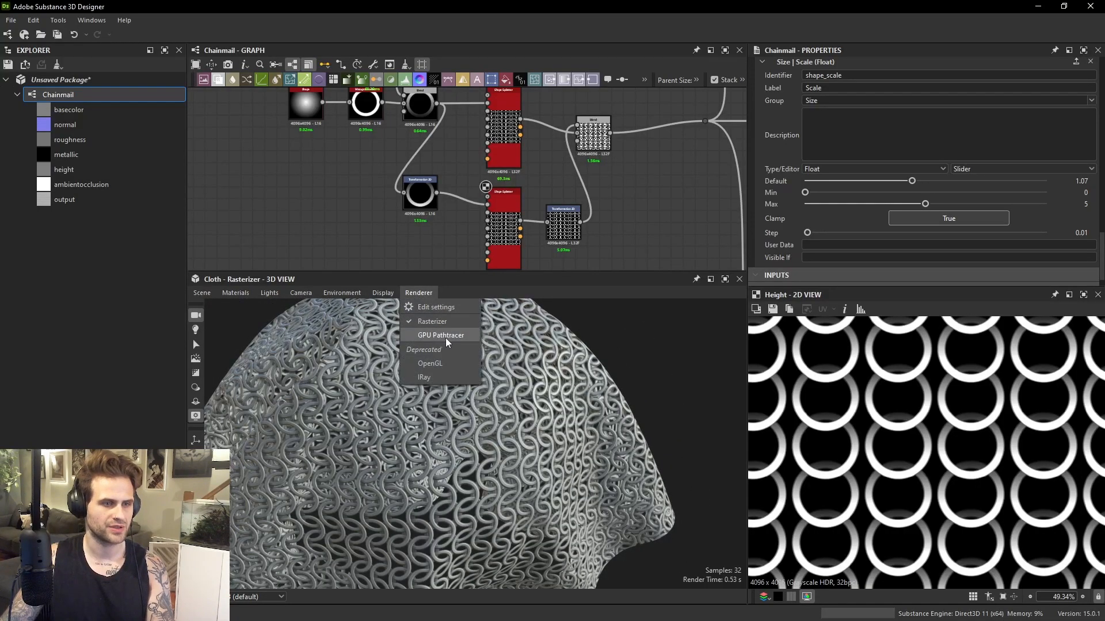
pyautogui.click(455, 335)
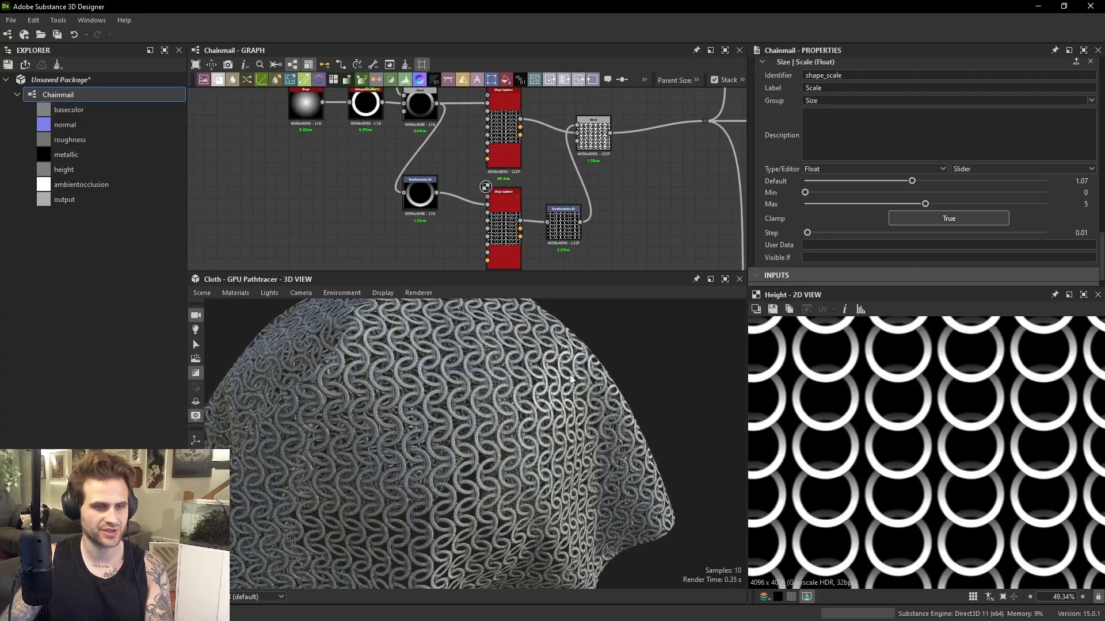
pyautogui.scroll(10, 548, 389)
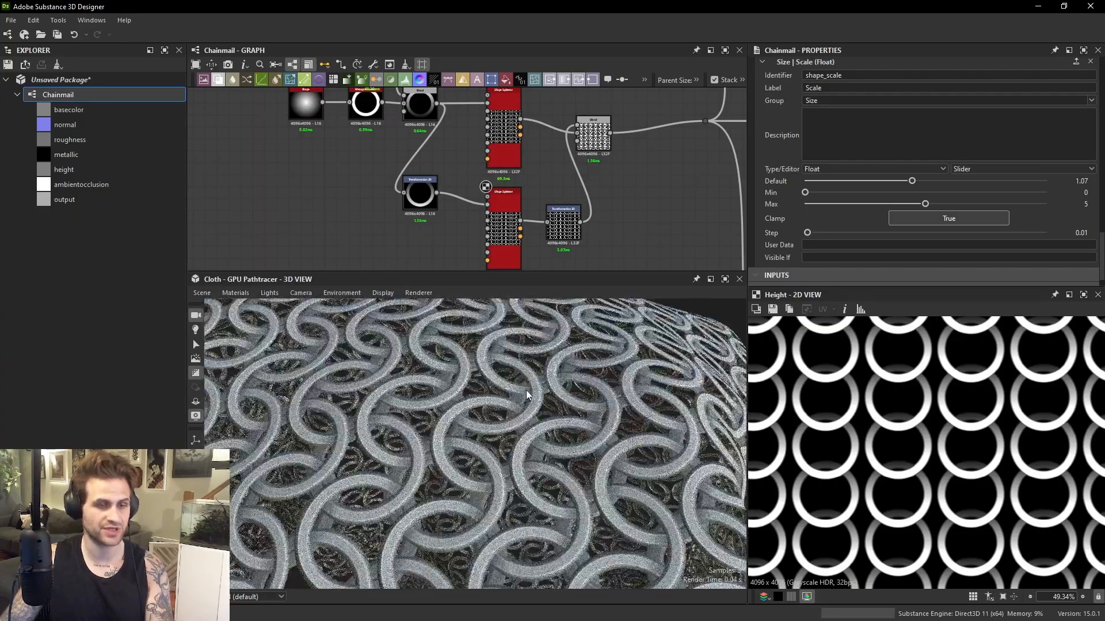
pyautogui.scroll(-10, 583, 348)
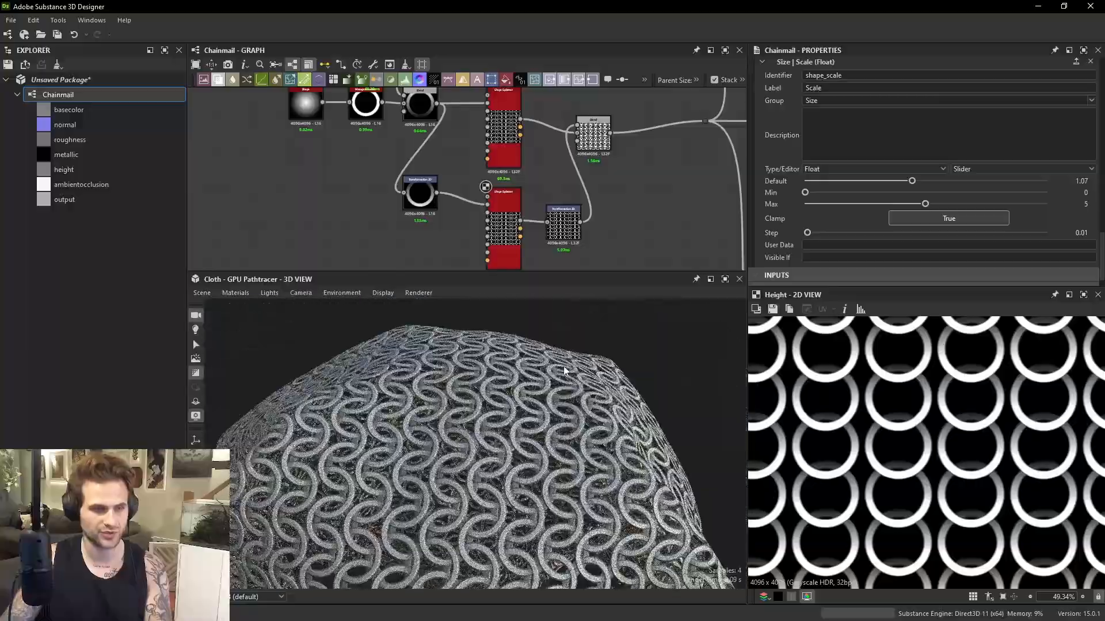
pyautogui.scroll(5, 610, 345)
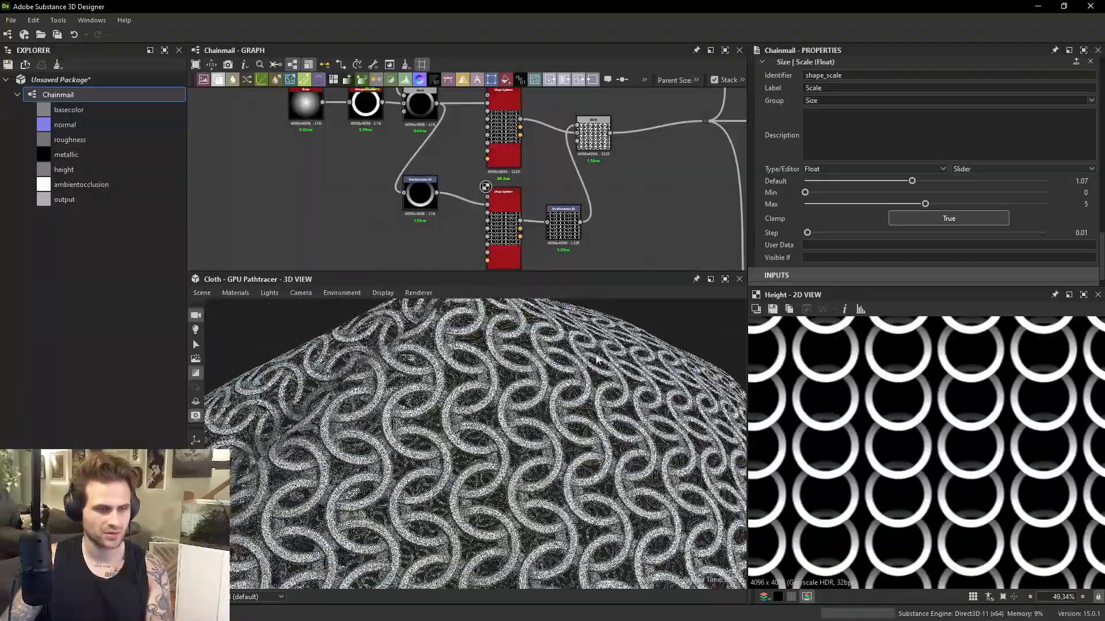
pyautogui.scroll(-5, 596, 381)
pyautogui.moveTo(595, 383); pyautogui.dragTo(582, 424)
pyautogui.scroll(5, 592, 421)
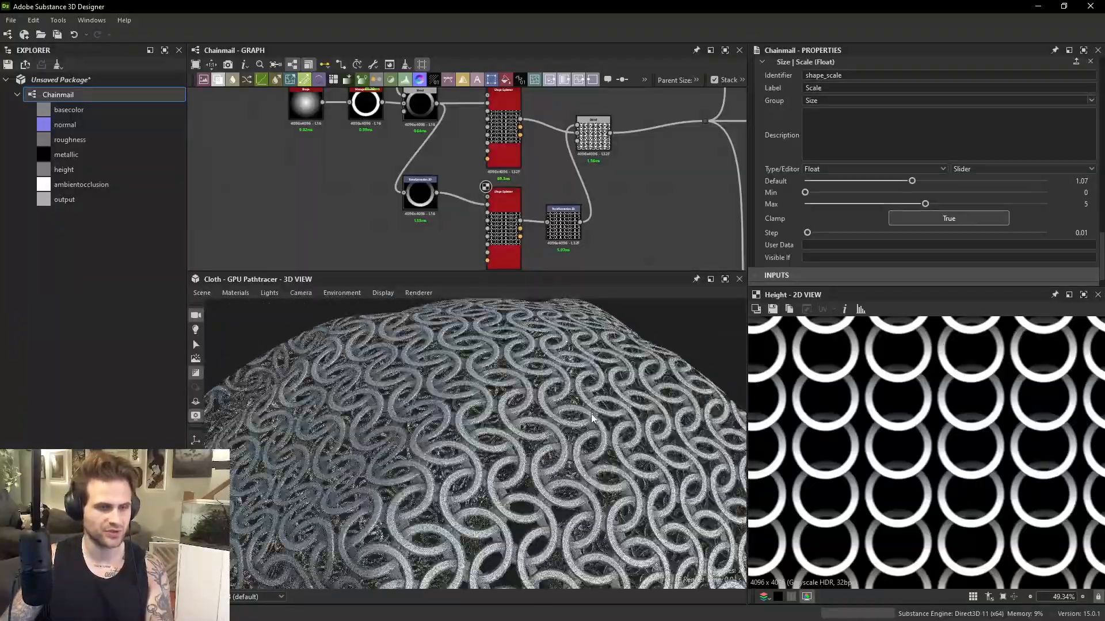
# Edit the Default material of the 3D view and set its Height Scale to 3.
pyautogui.click(243, 294)
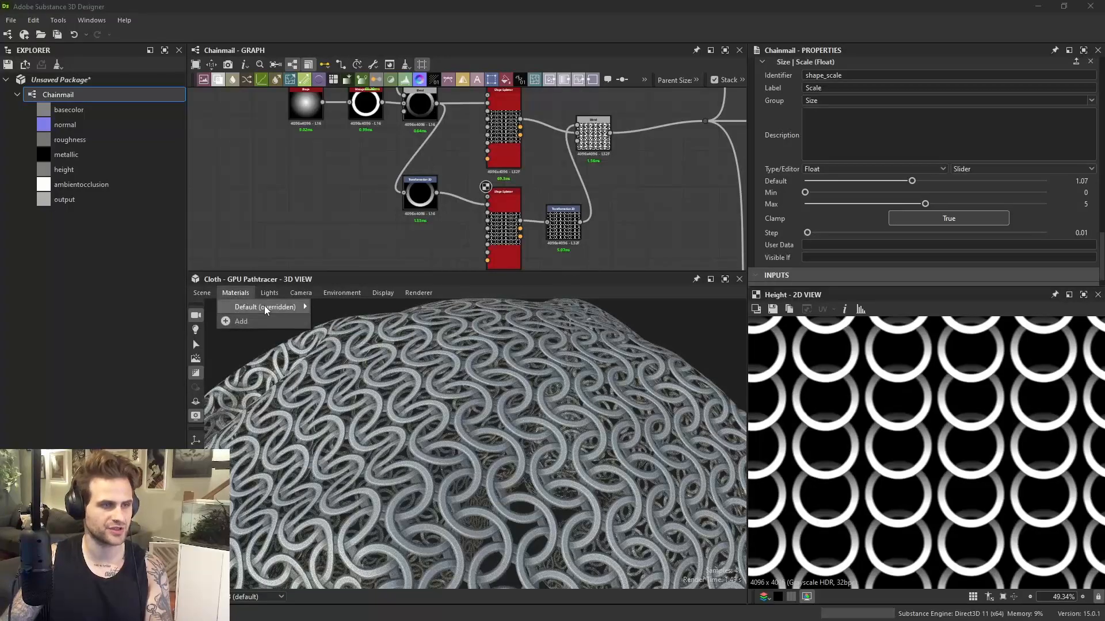
pyautogui.moveTo(264, 307)
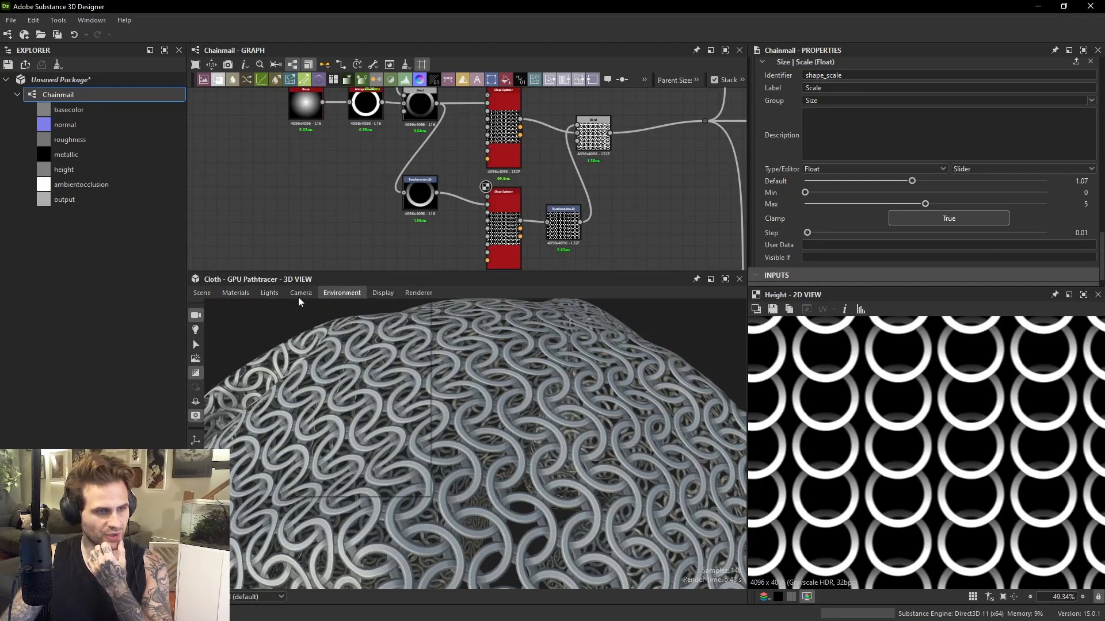
pyautogui.click(243, 296)
pyautogui.moveTo(253, 309)
pyautogui.click(344, 310)
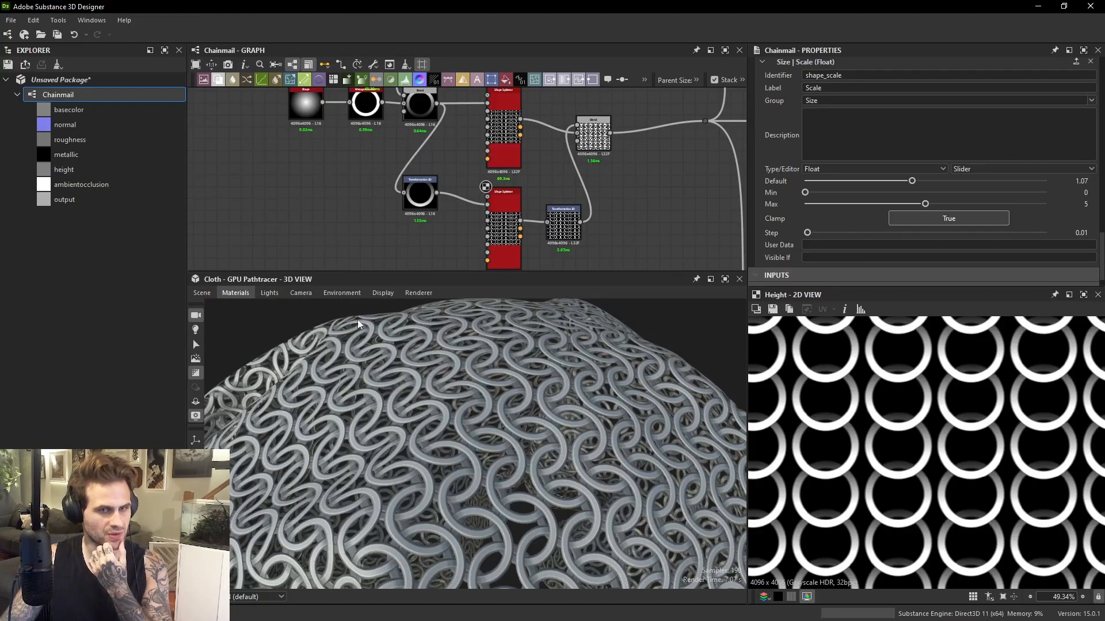
pyautogui.scroll(-10, 858, 160)
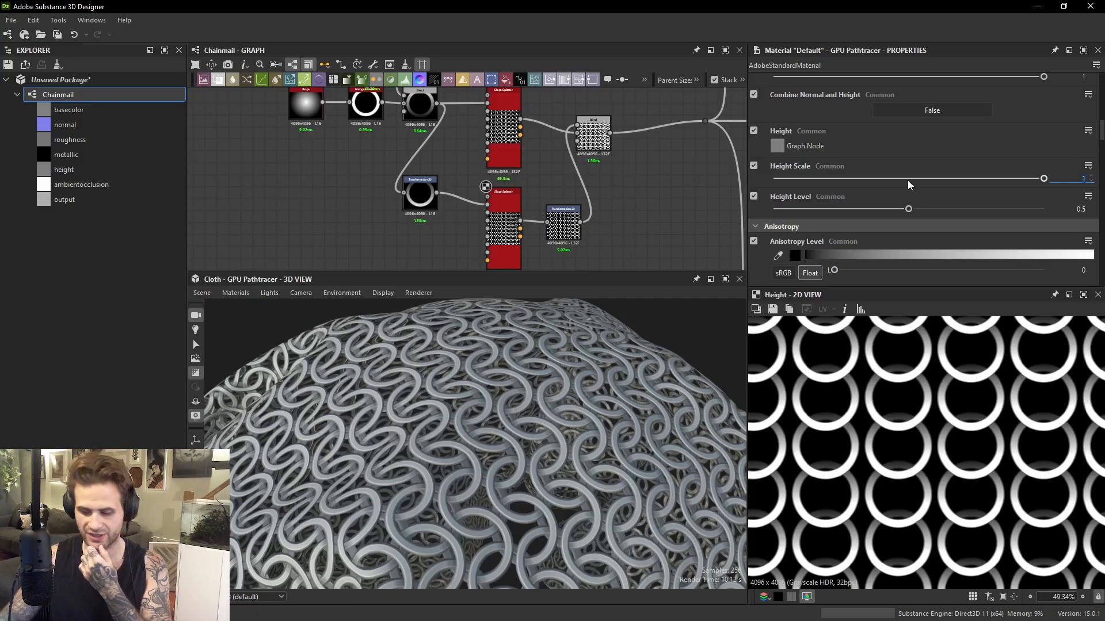
pyautogui.write('3')
pyautogui.press('Return')
# Connect the blended ring pattern to the Height output node and lower the material's Height Scale to 0.54.
pyautogui.moveTo(710, 136); pyautogui.dragTo(493, 164, button='middle')
pyautogui.scroll(-3, 494, 165)
pyautogui.moveTo(580, 257); pyautogui.dragTo(499, 135, button='middle')
pyautogui.scroll(3, 482, 165)
pyautogui.click(447, 113)
pyautogui.scroll(3, 586, 175)
pyautogui.moveTo(597, 133); pyautogui.dragTo(602, 201, button='middle')
pyautogui.moveTo(618, 117); pyautogui.dragTo(605, 150, button='middle')
pyautogui.scroll(-3, 614, 164)
pyautogui.moveTo(607, 202); pyautogui.dragTo(607, 143, button='middle')
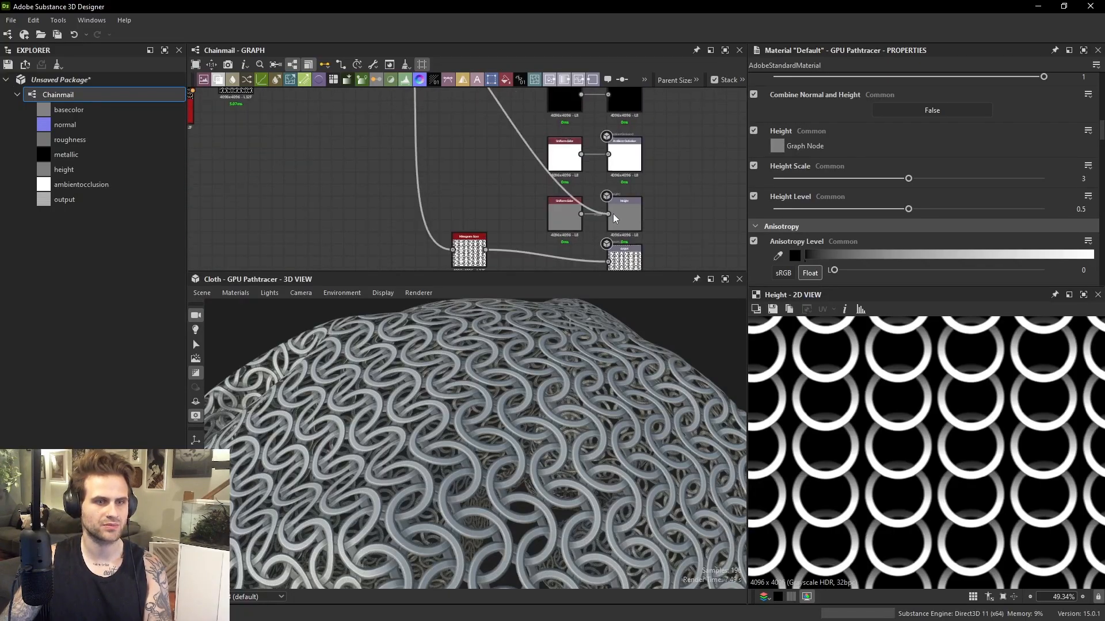
pyautogui.click(611, 214)
pyautogui.moveTo(859, 181); pyautogui.dragTo(803, 182)
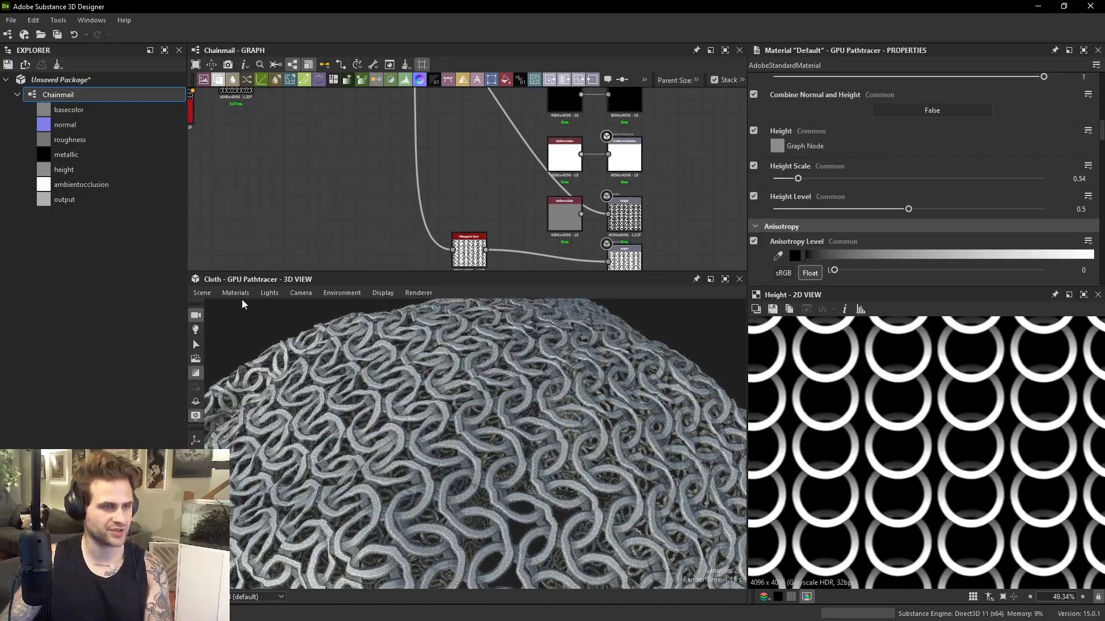
# Open the GPU Pathtracer settings and raise the Tessellation factor to 17, comparing lower factors on the displaced rings.
pyautogui.click(204, 294)
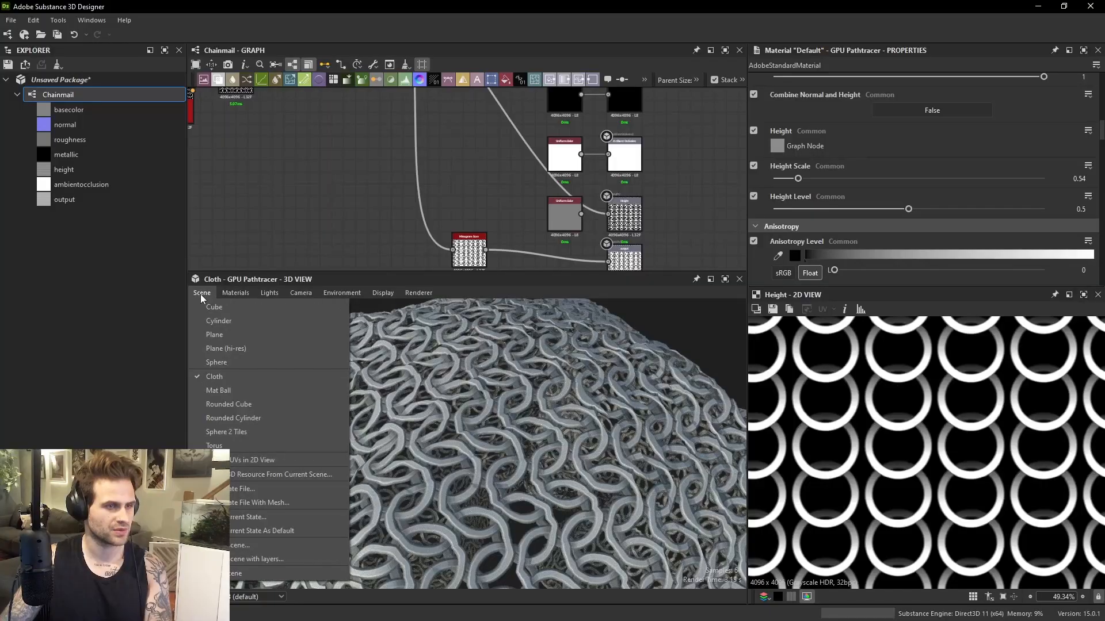
pyautogui.click(426, 306)
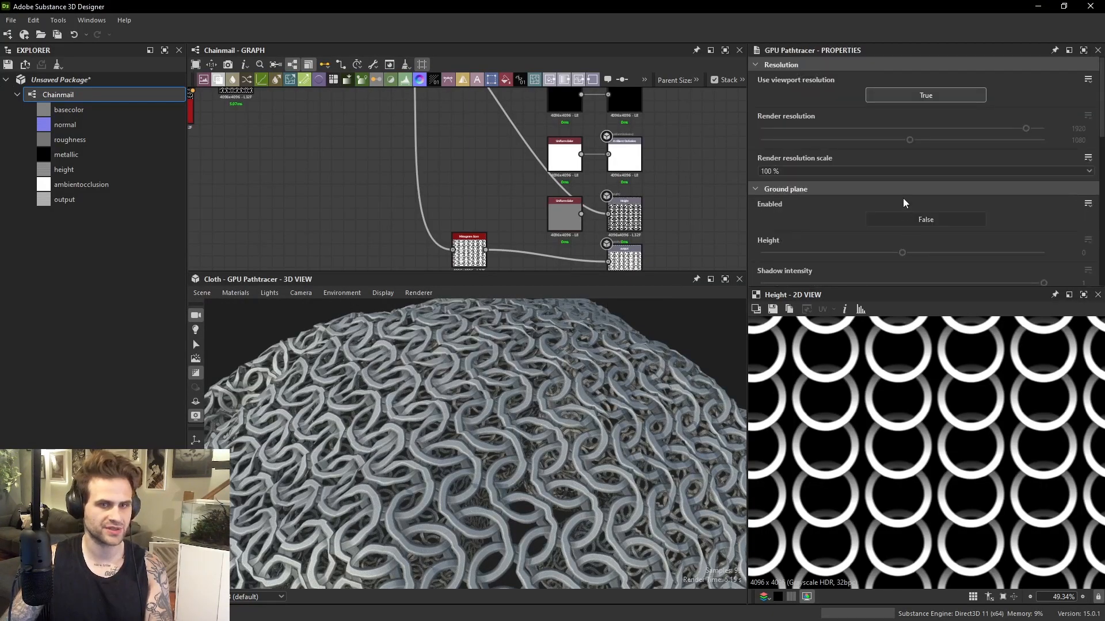
pyautogui.scroll(-8, 834, 206)
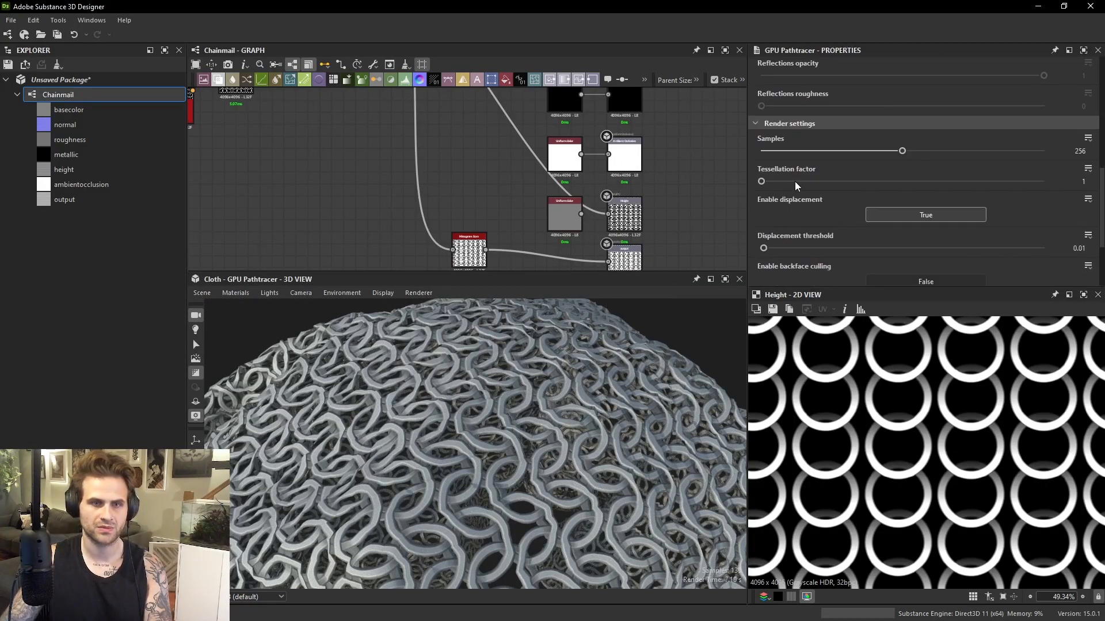
pyautogui.moveTo(810, 184); pyautogui.dragTo(871, 182)
pyautogui.click(869, 182)
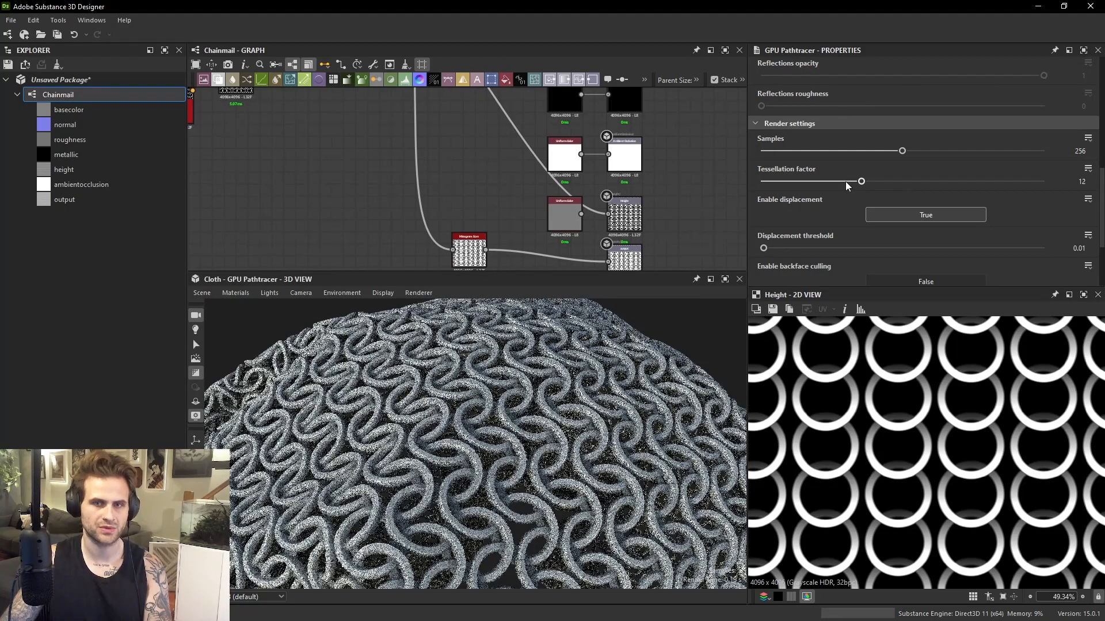
pyautogui.click(812, 181)
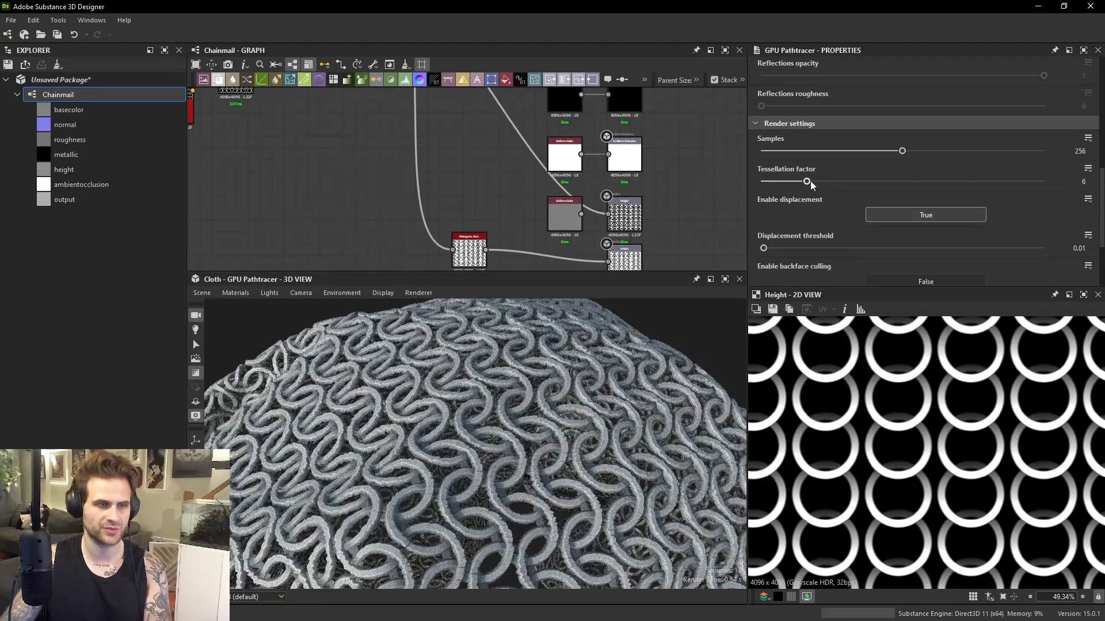
pyautogui.scroll(6, 561, 374)
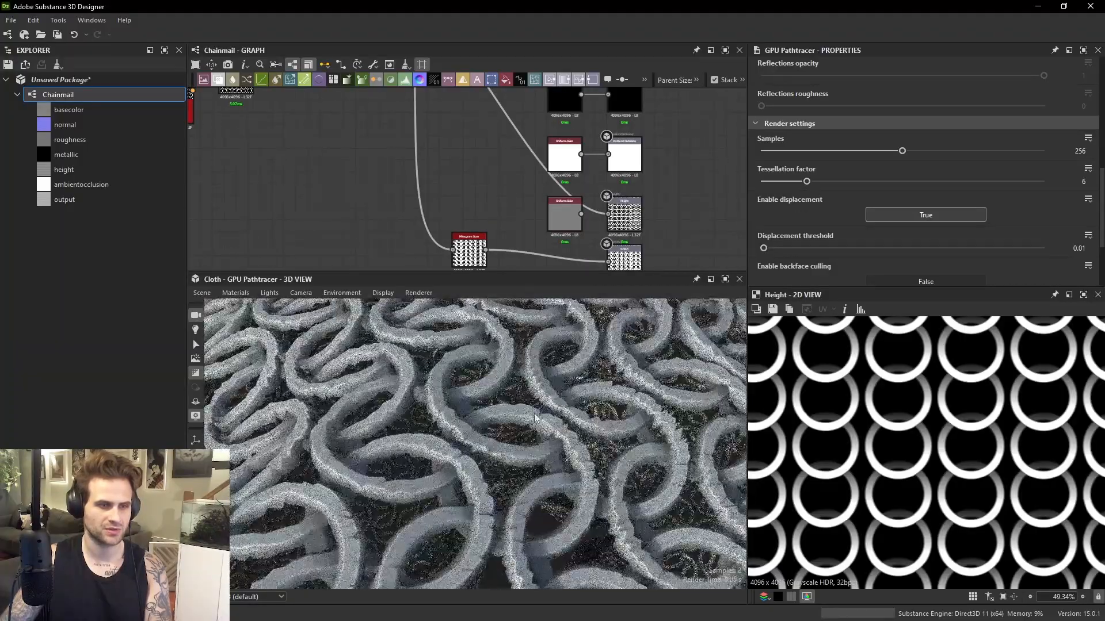
pyautogui.click(832, 182)
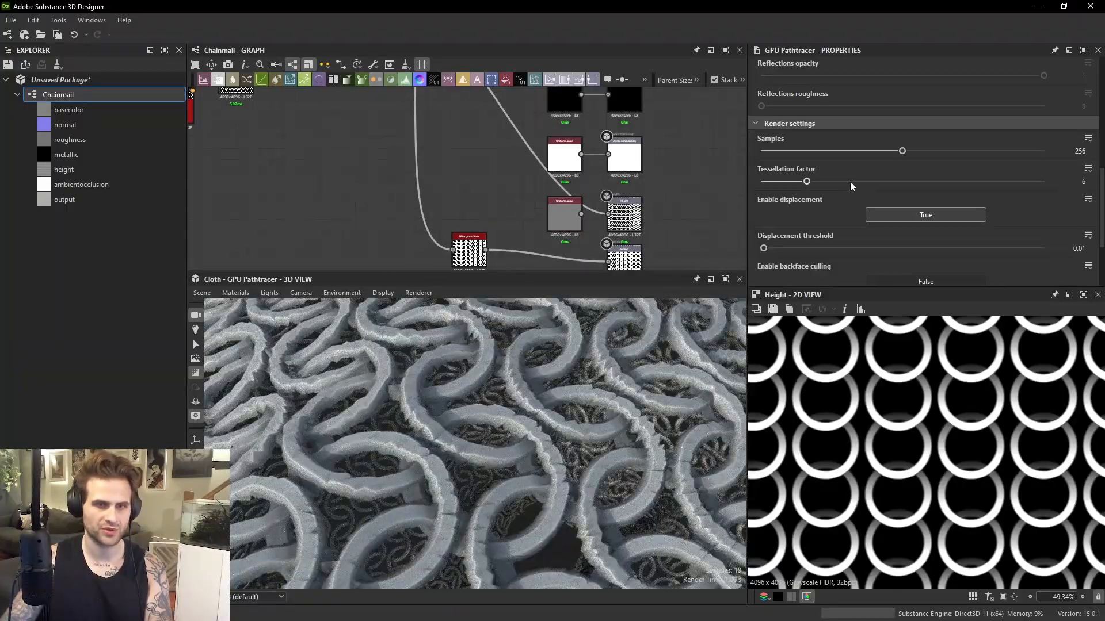
pyautogui.click(862, 181)
pyautogui.click(906, 184)
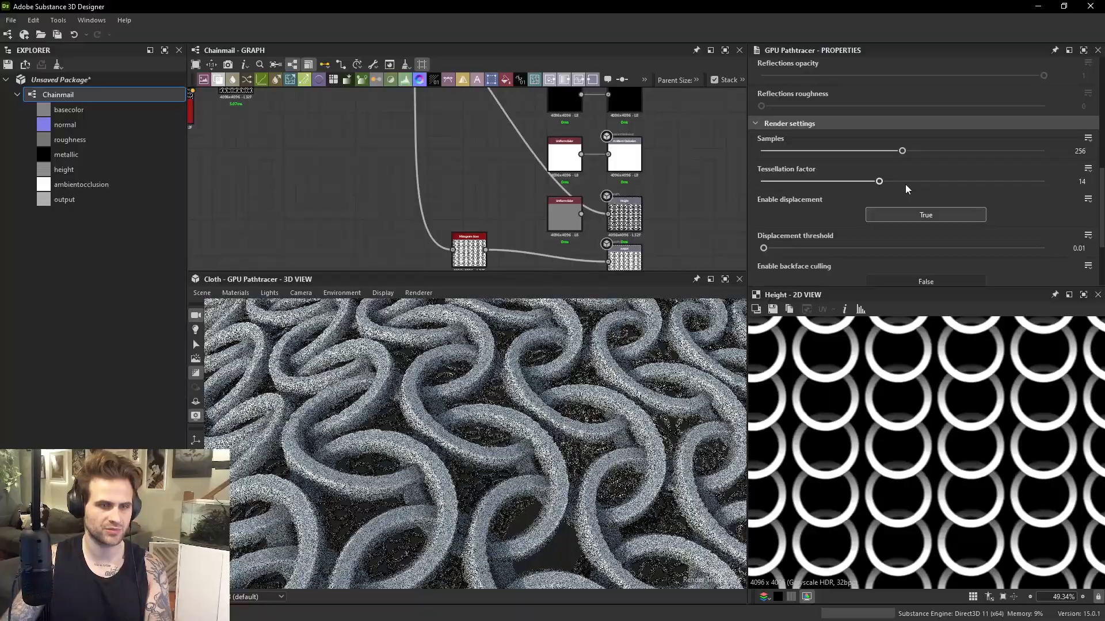
# Examine the smoothness of the displaced rings across the cloth's top, folds and sides, both close up and from a distance.
pyautogui.scroll(-5, 552, 393)
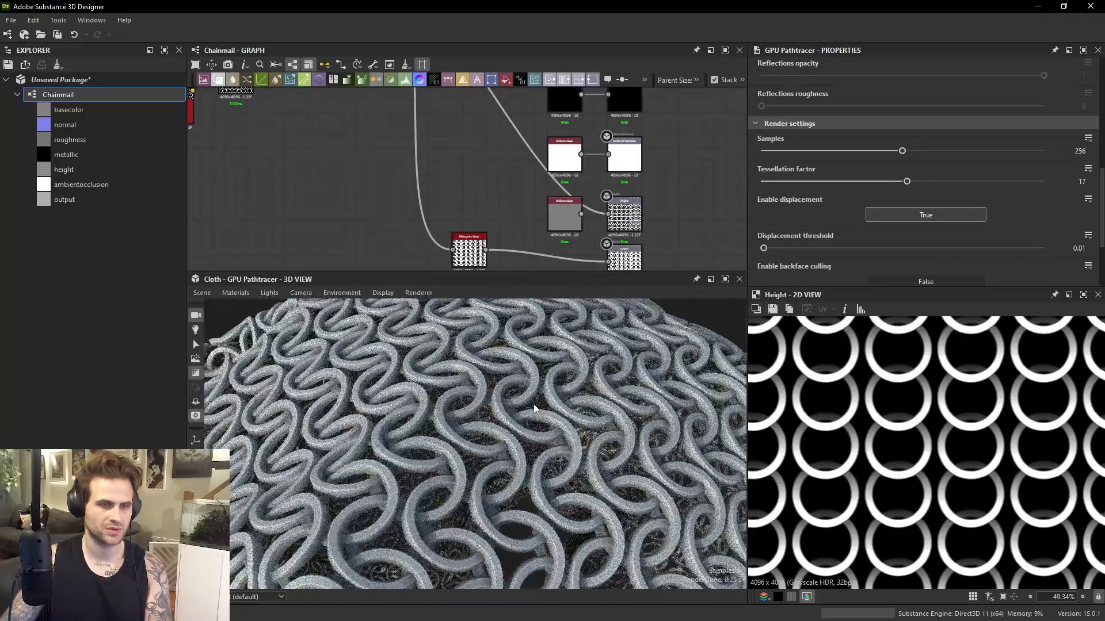
pyautogui.moveTo(527, 447); pyautogui.dragTo(744, 577)
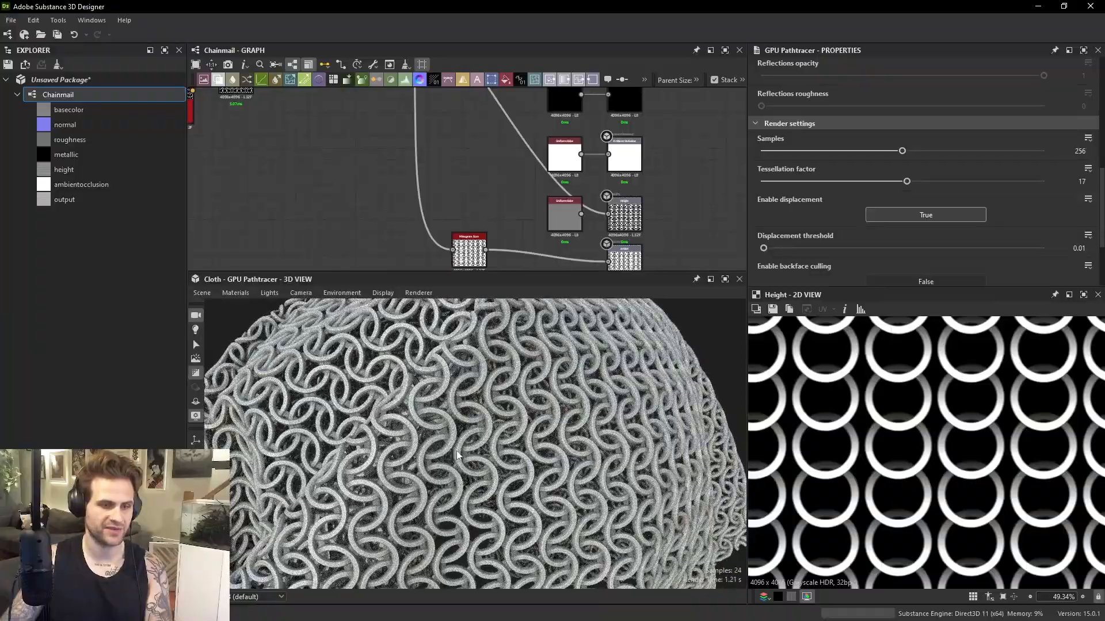
pyautogui.scroll(5, 492, 452)
pyautogui.keyDown('ctrl'); pyautogui.keyDown('shift'); pyautogui.moveTo(491, 452); pyautogui.dragTo(548, 412, button='right'); pyautogui.keyUp('shift'); pyautogui.keyUp('ctrl')
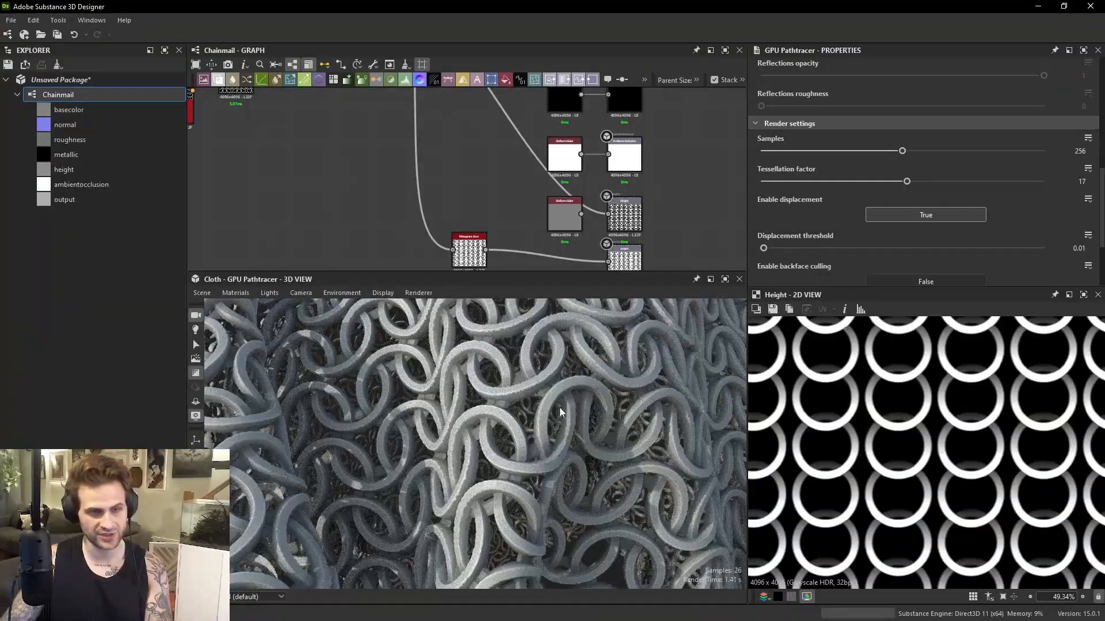
pyautogui.scroll(-5, 559, 403)
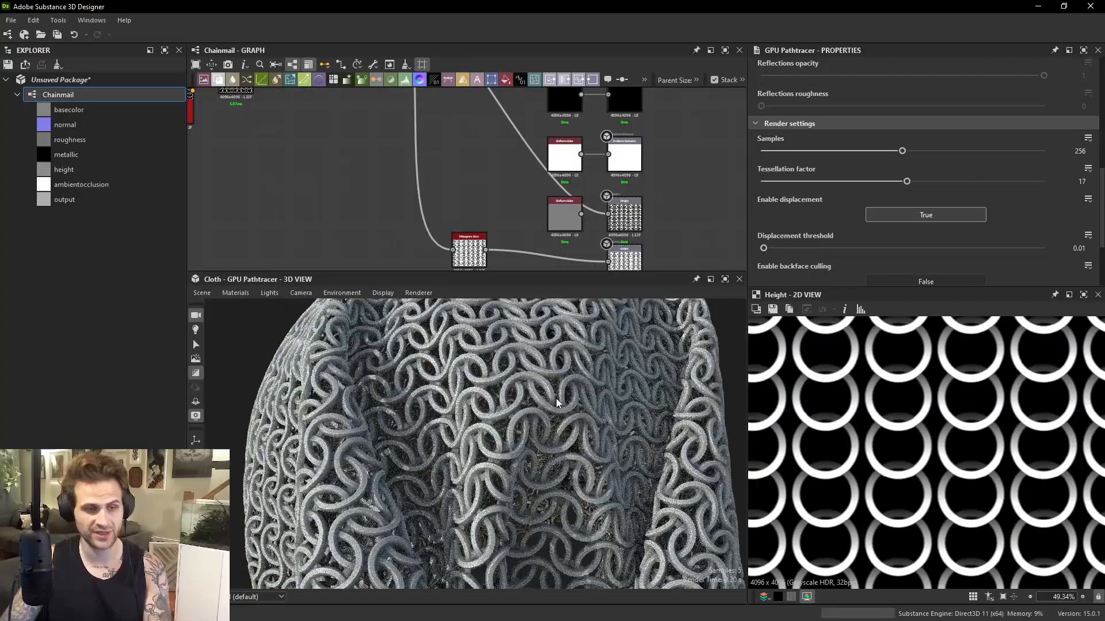
pyautogui.moveTo(485, 426); pyautogui.dragTo(553, 427)
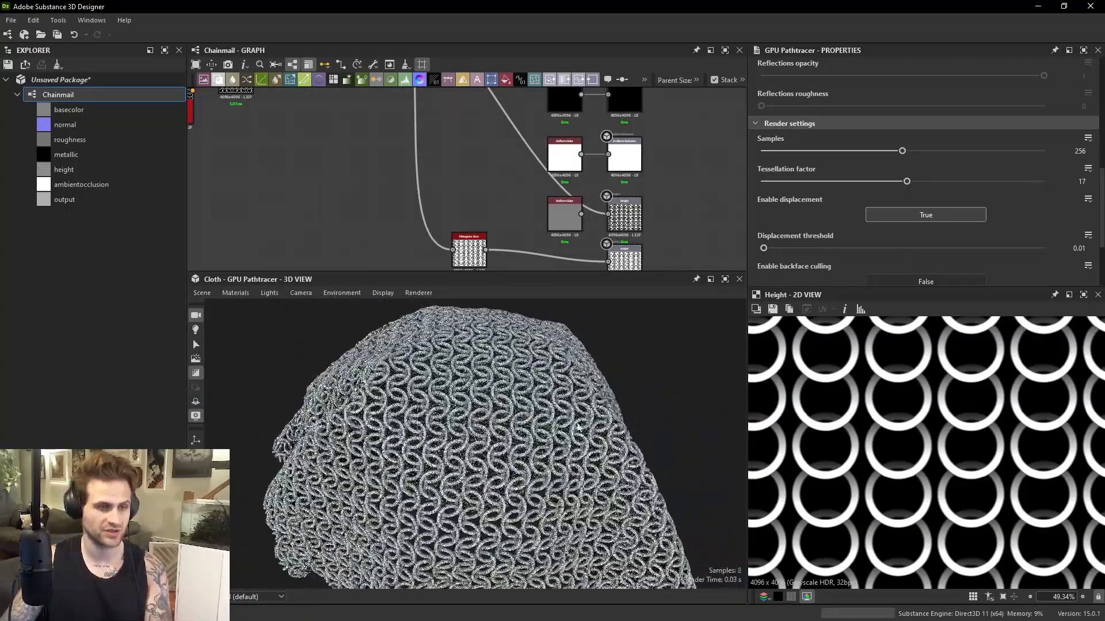
pyautogui.scroll(4, 529, 374)
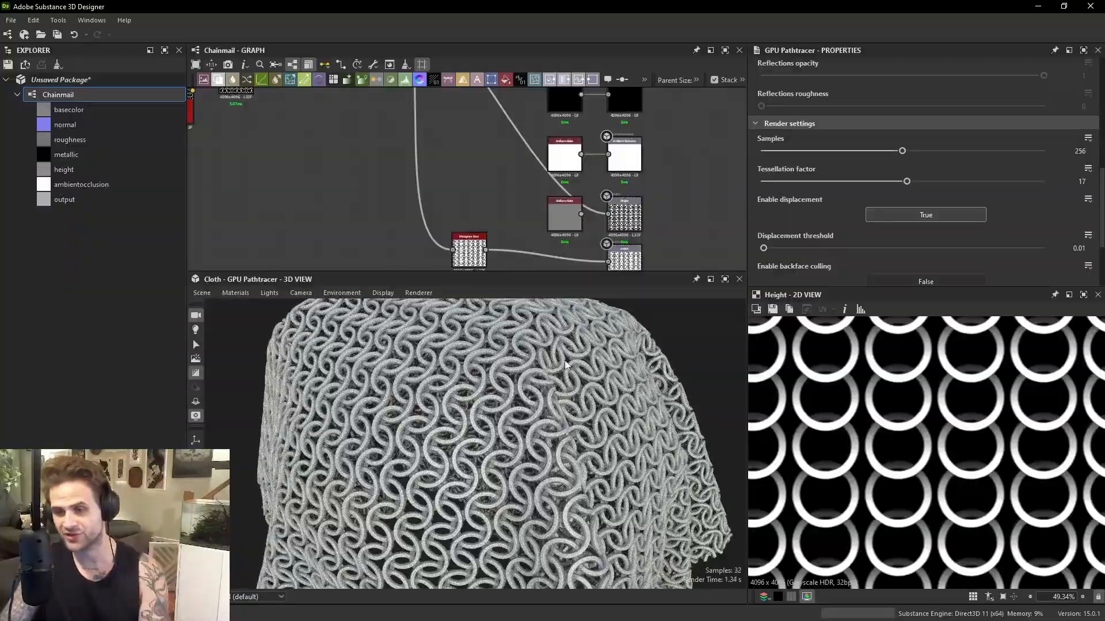
pyautogui.scroll(4, 534, 391)
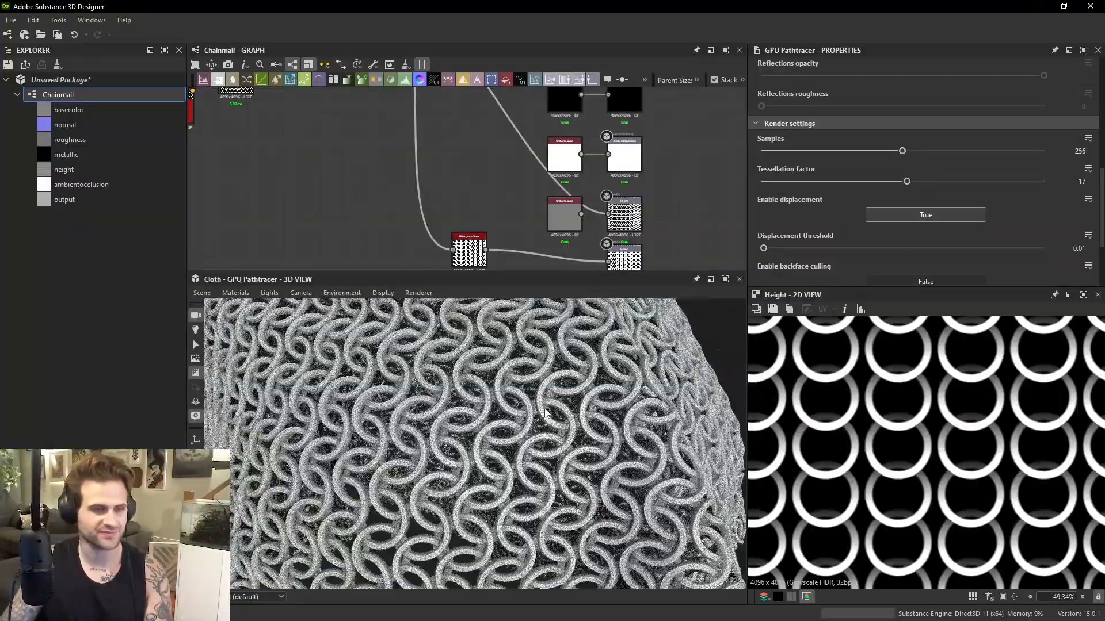
pyautogui.keyDown('ctrl'); pyautogui.keyDown('shift'); pyautogui.moveTo(526, 412); pyautogui.dragTo(462, 412, button='right'); pyautogui.keyUp('shift'); pyautogui.keyUp('ctrl')
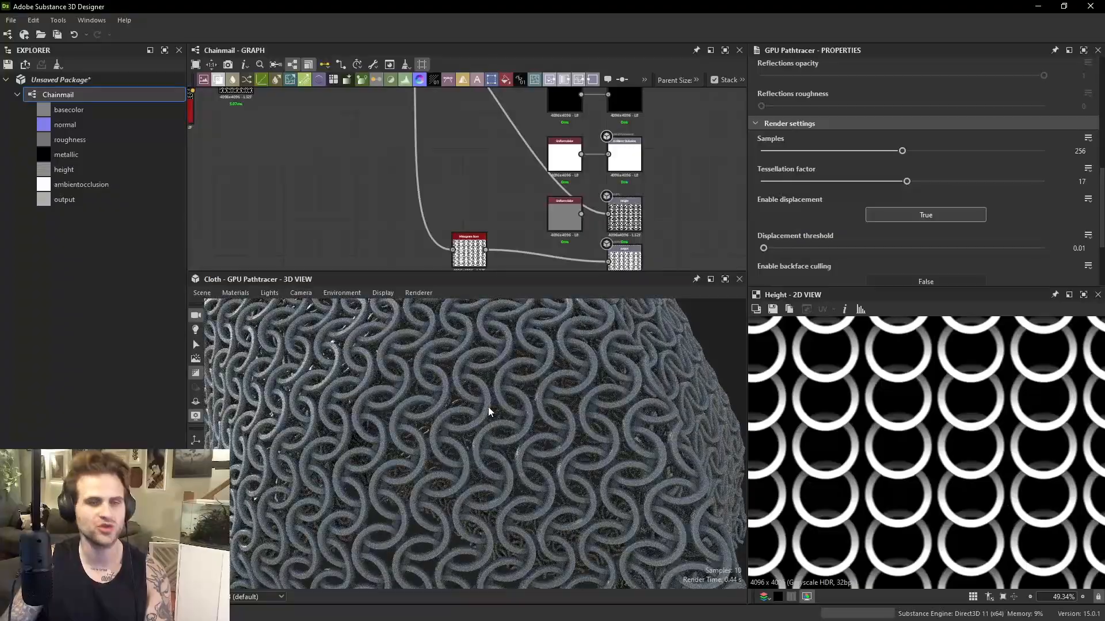
pyautogui.moveTo(488, 406); pyautogui.dragTo(658, 392)
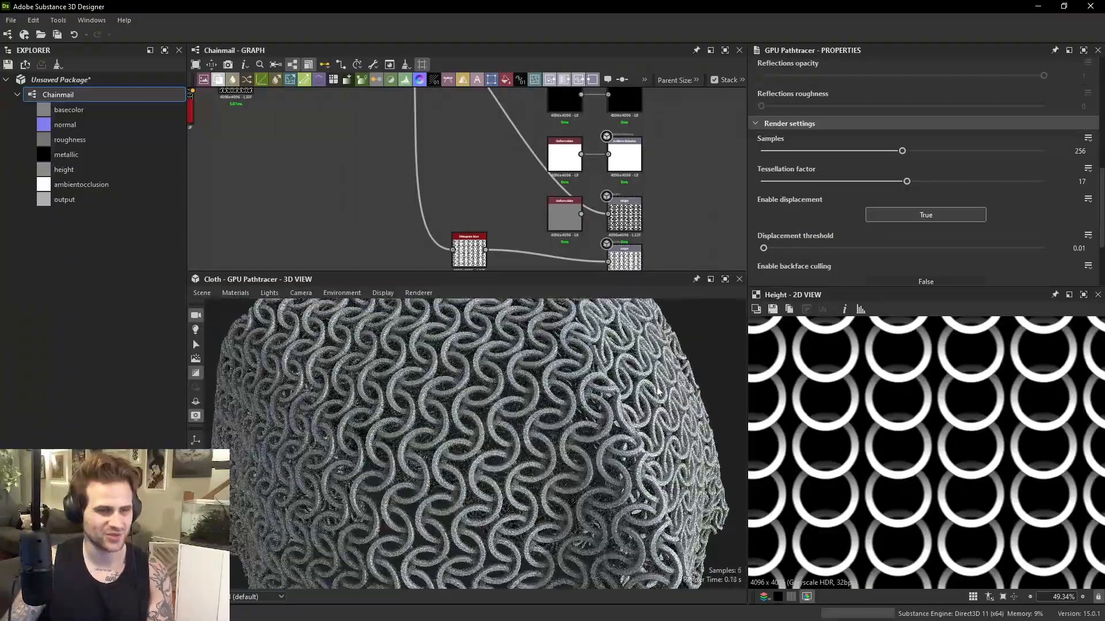
# Set the Output Color of the Uniform Color node feeding the Metallic output to 1.
pyautogui.moveTo(546, 252); pyautogui.dragTo(545, 283, button='middle')
pyautogui.moveTo(505, 171); pyautogui.dragTo(513, 286, button='middle')
pyautogui.doubleClick(551, 243)
pyautogui.doubleClick(558, 197)
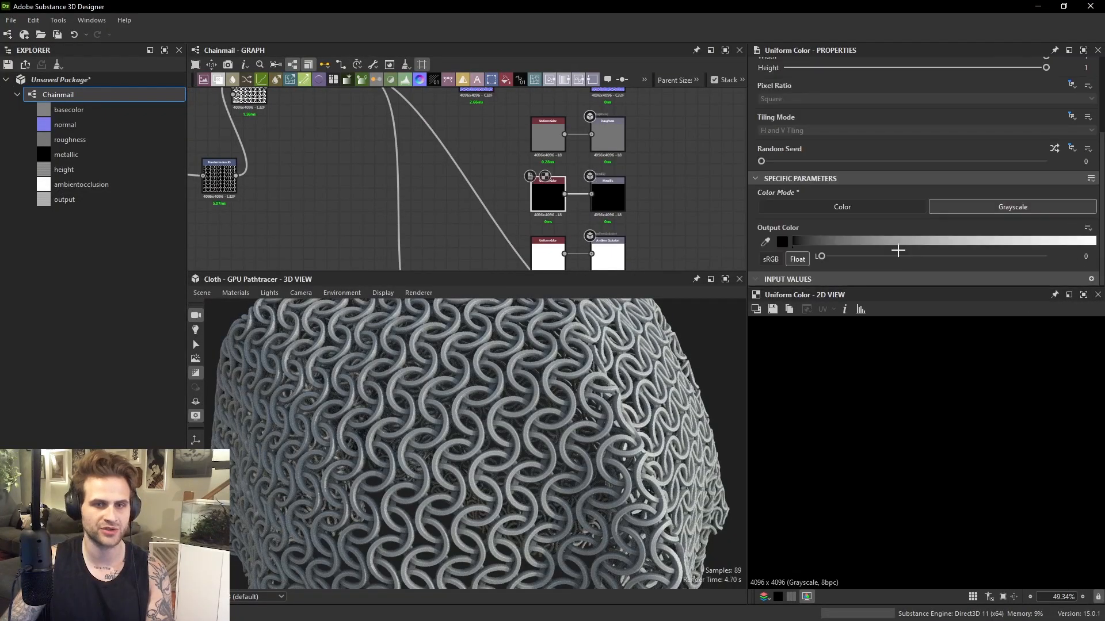
pyautogui.moveTo(907, 255); pyautogui.dragTo(1067, 255)
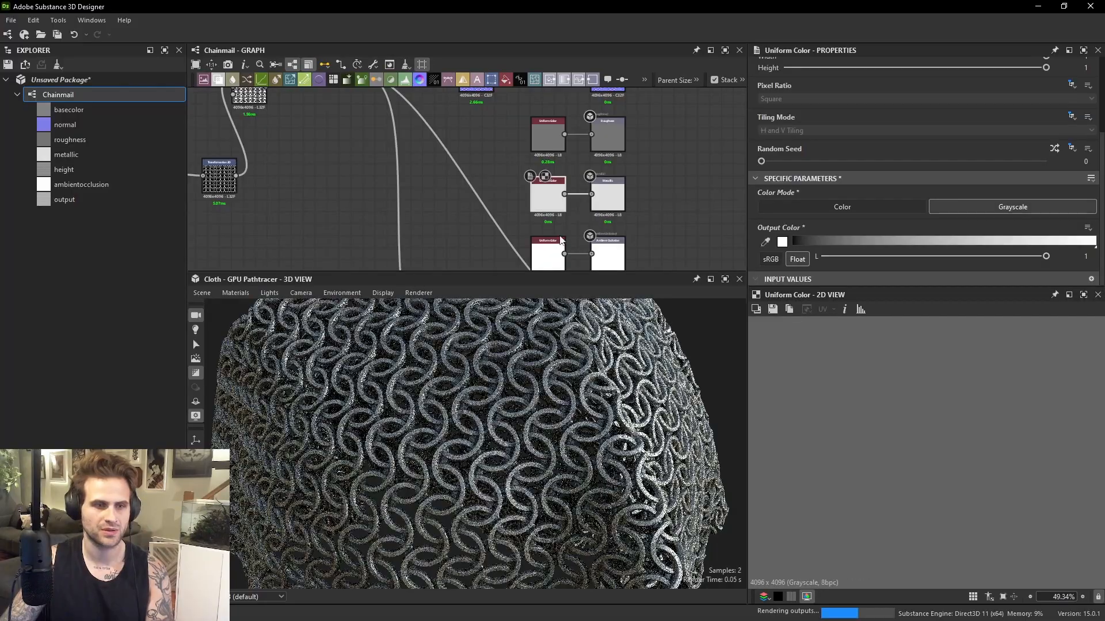
# Inspect the metallic chainmail on the cloth close up and as a whole, checking highlights along the folds.
pyautogui.moveTo(551, 247); pyautogui.dragTo(550, 162, button='middle')
pyautogui.scroll(5, 543, 347)
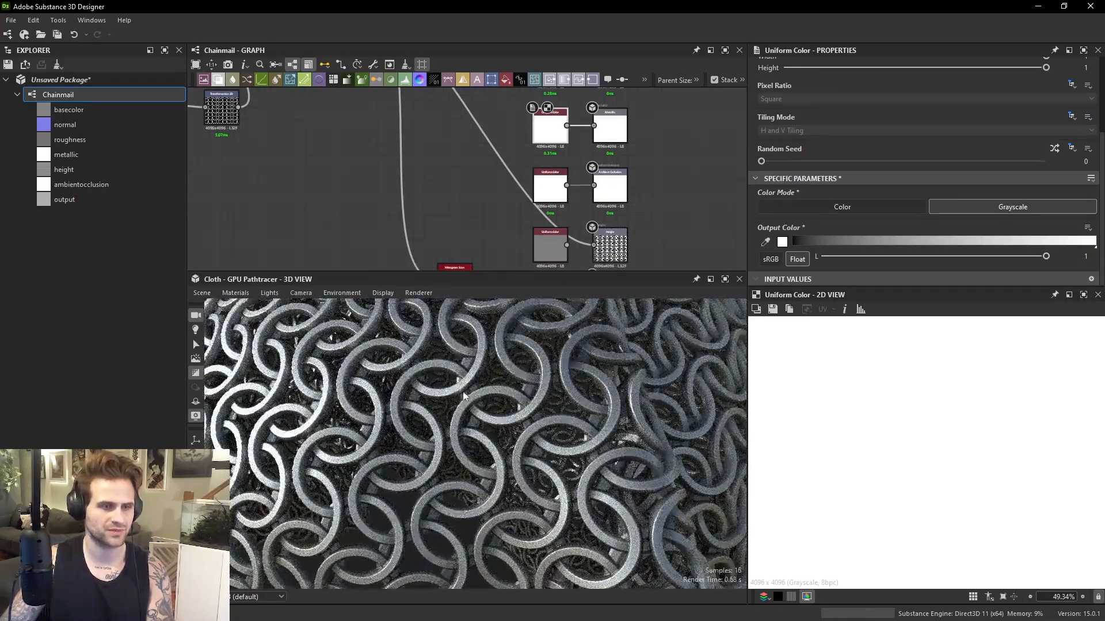
pyautogui.scroll(-6, 495, 391)
pyautogui.scroll(3, 513, 389)
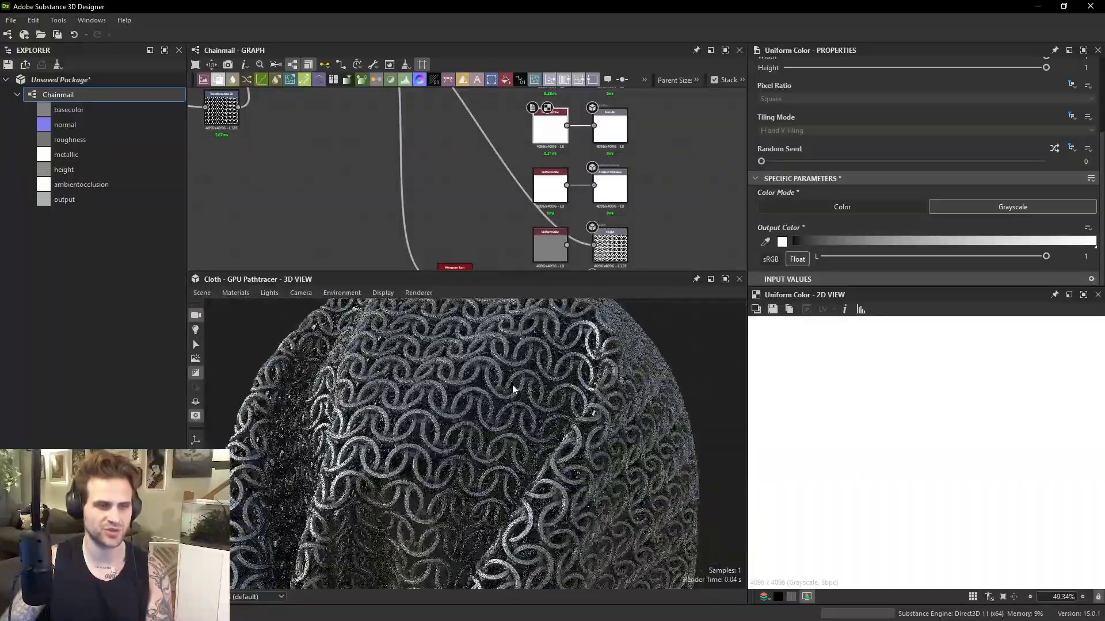
pyautogui.scroll(3, 559, 371)
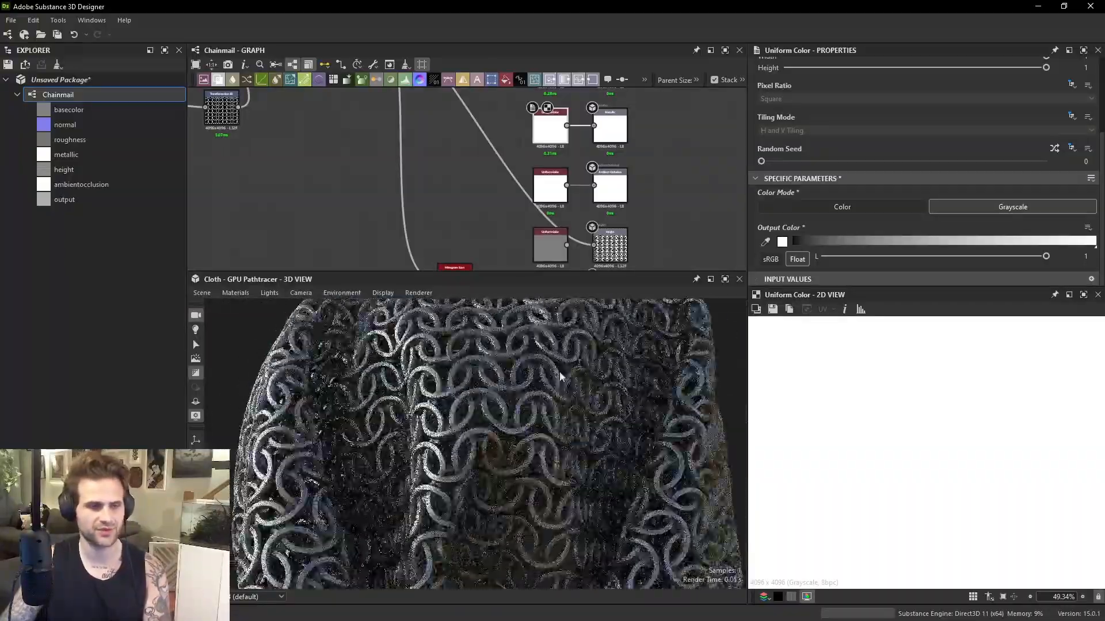
pyautogui.scroll(-5, 482, 387)
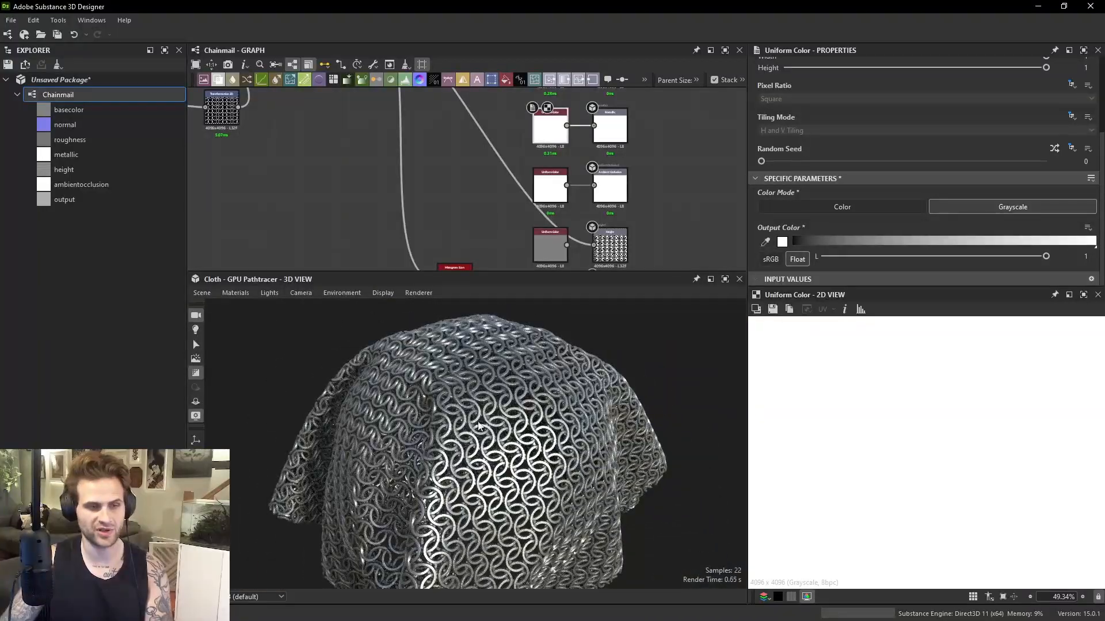
pyautogui.moveTo(477, 423); pyautogui.dragTo(476, 395)
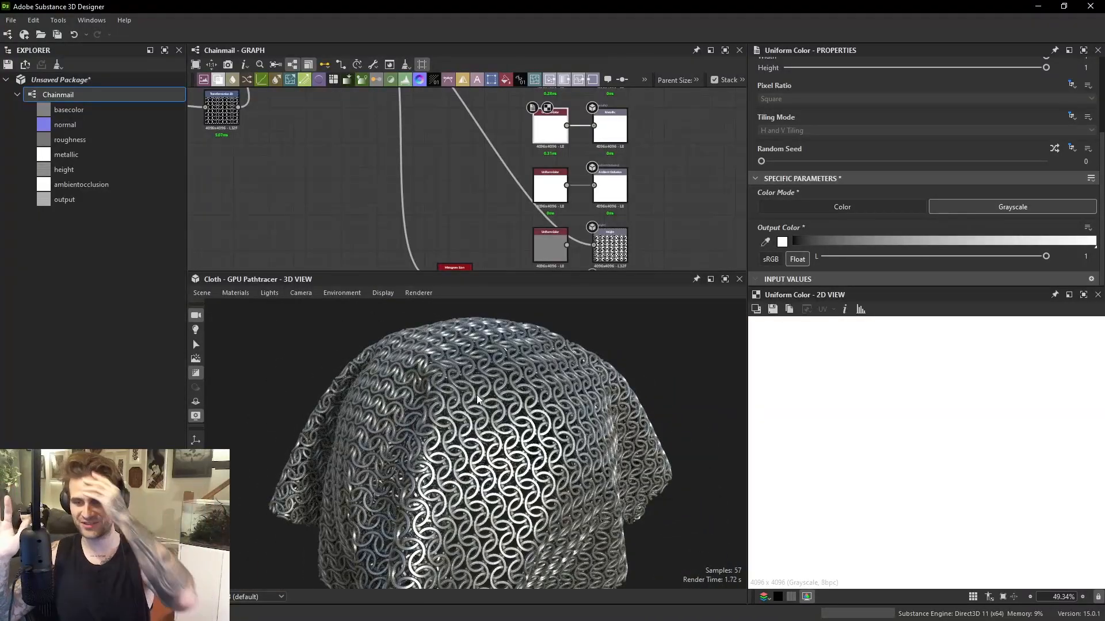
pyautogui.scroll(3, 531, 455)
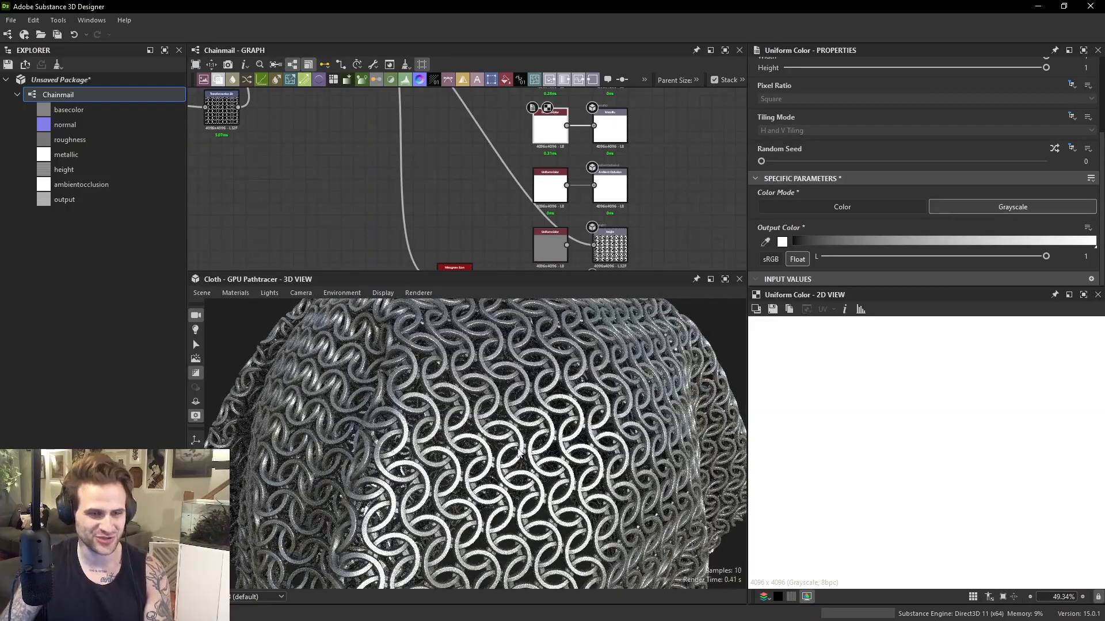
# Bring the chainmail reference photos over the workspace, study the riveted, rusty rings close up, and move them away again.
pyautogui.moveTo(420, 169); pyautogui.dragTo(514, 156, button='middle')
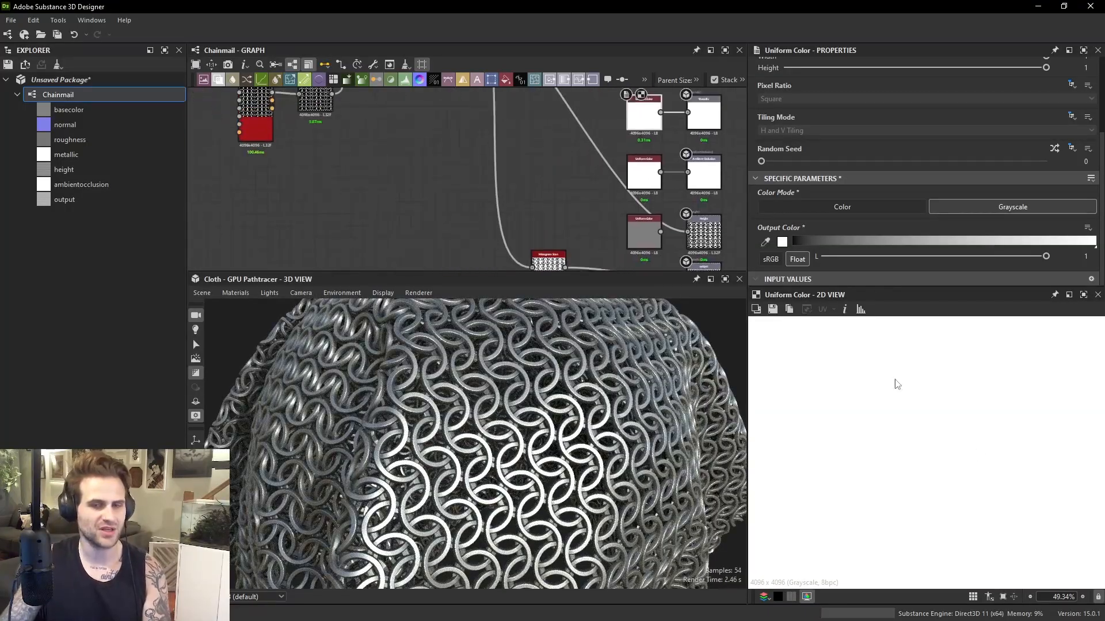
pyautogui.moveTo(1104, 354); pyautogui.dragTo(559, 372, button='right')
pyautogui.scroll(4, 564, 334)
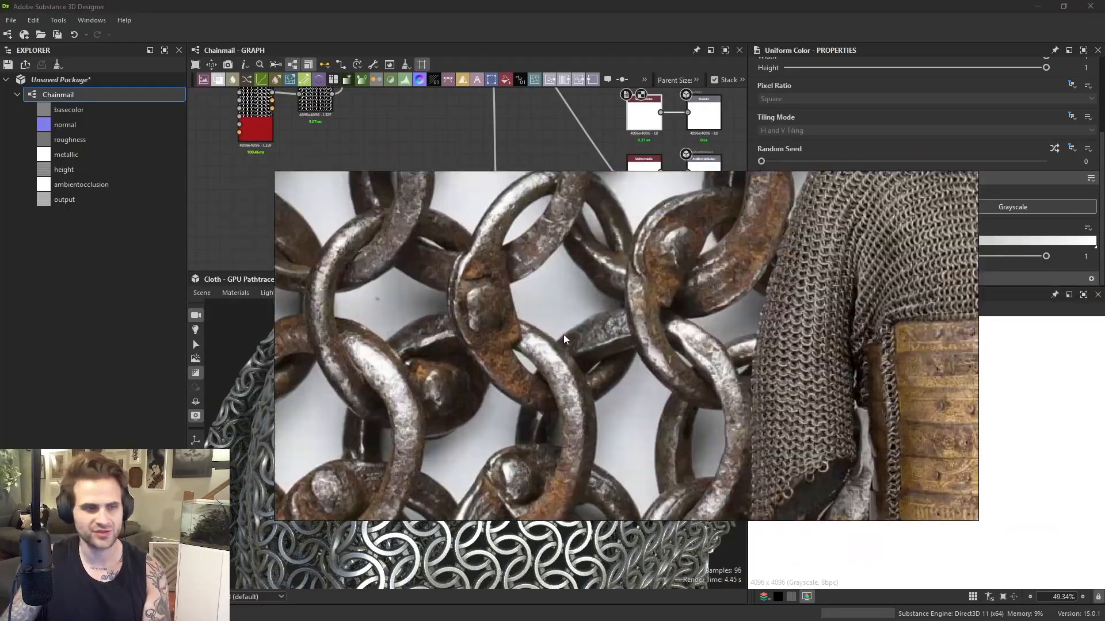
pyautogui.moveTo(500, 282); pyautogui.dragTo(475, 318, button='middle')
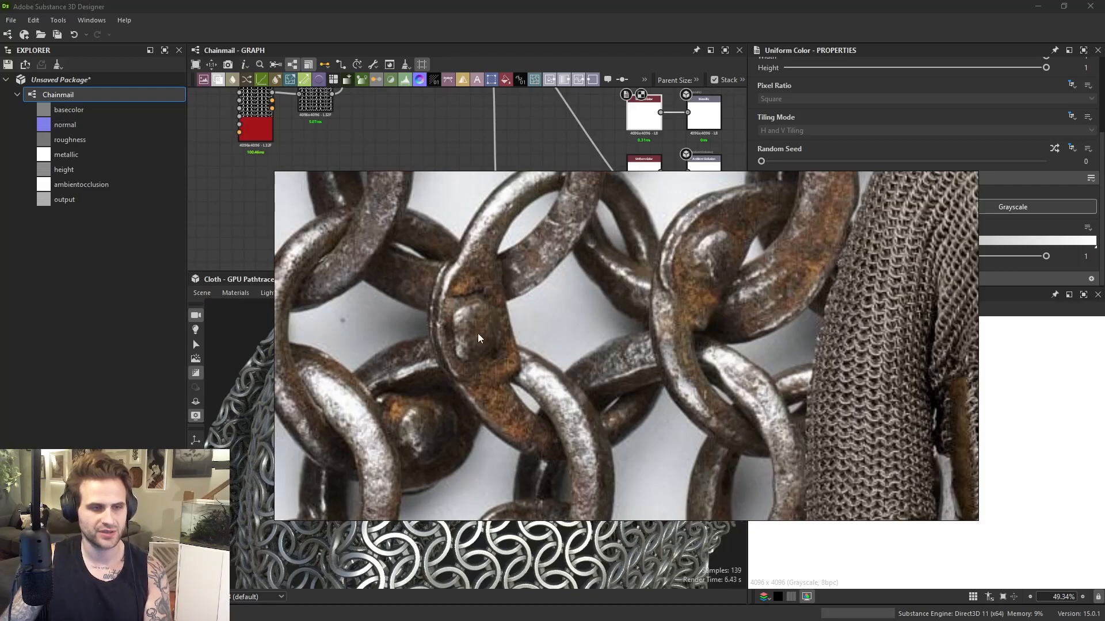
pyautogui.scroll(-3, 486, 288)
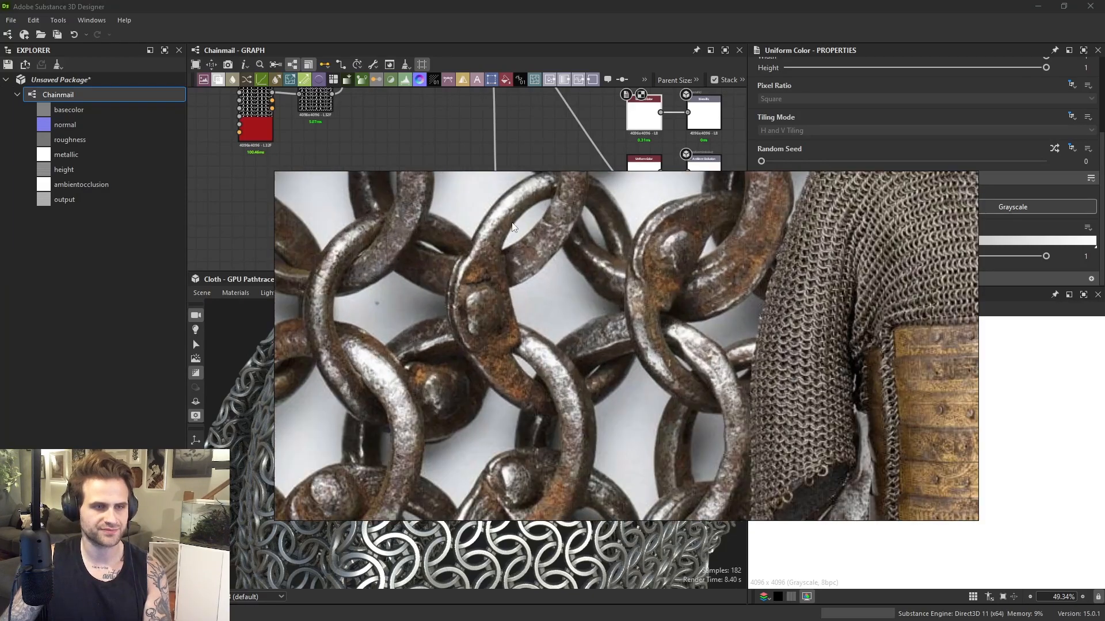
pyautogui.moveTo(617, 252); pyautogui.dragTo(1104, 253, button='right')
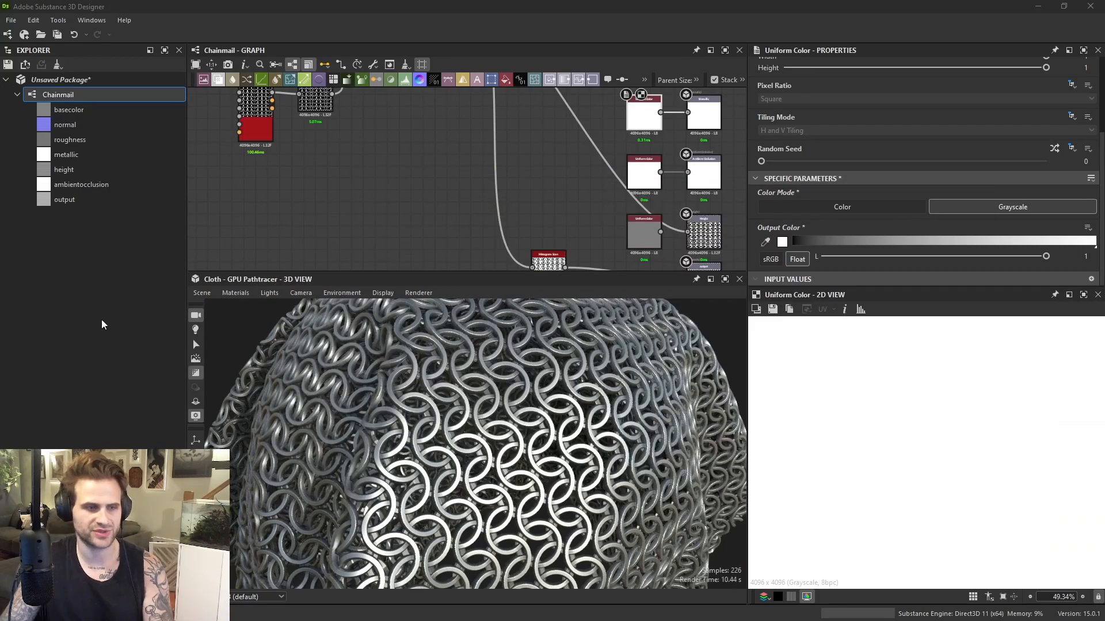
pyautogui.moveTo(454, 436)
pyautogui.mouseDown(button='right')
pyautogui.moveTo(423, 368)
pyautogui.moveTo(443, 430)
pyautogui.mouseUp(button='right')
# Show the Histogram Select node that shapes the base ring in the 2D view and open its properties.
pyautogui.moveTo(330, 210); pyautogui.dragTo(588, 276, button='middle')
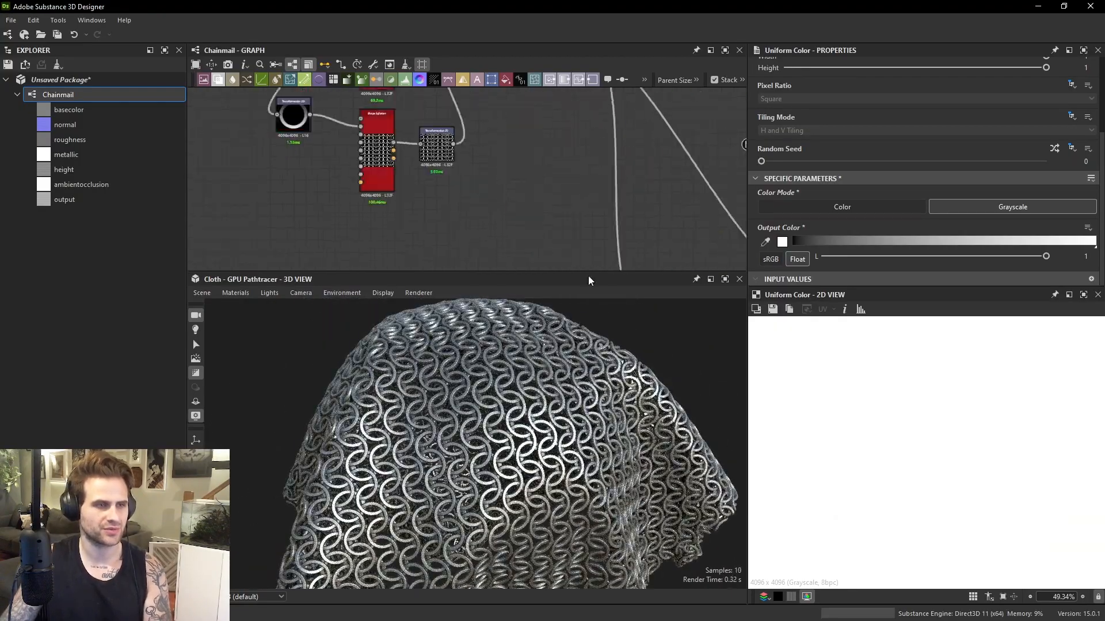
pyautogui.moveTo(271, 98); pyautogui.dragTo(442, 202, button='middle')
pyautogui.moveTo(382, 128); pyautogui.dragTo(402, 197)
pyautogui.moveTo(379, 220); pyautogui.dragTo(416, 175, button='middle')
pyautogui.moveTo(274, 190); pyautogui.dragTo(388, 149)
pyautogui.moveTo(388, 149); pyautogui.dragTo(291, 175)
pyautogui.doubleClick(291, 174)
pyautogui.moveTo(332, 176); pyautogui.dragTo(390, 187, button='middle')
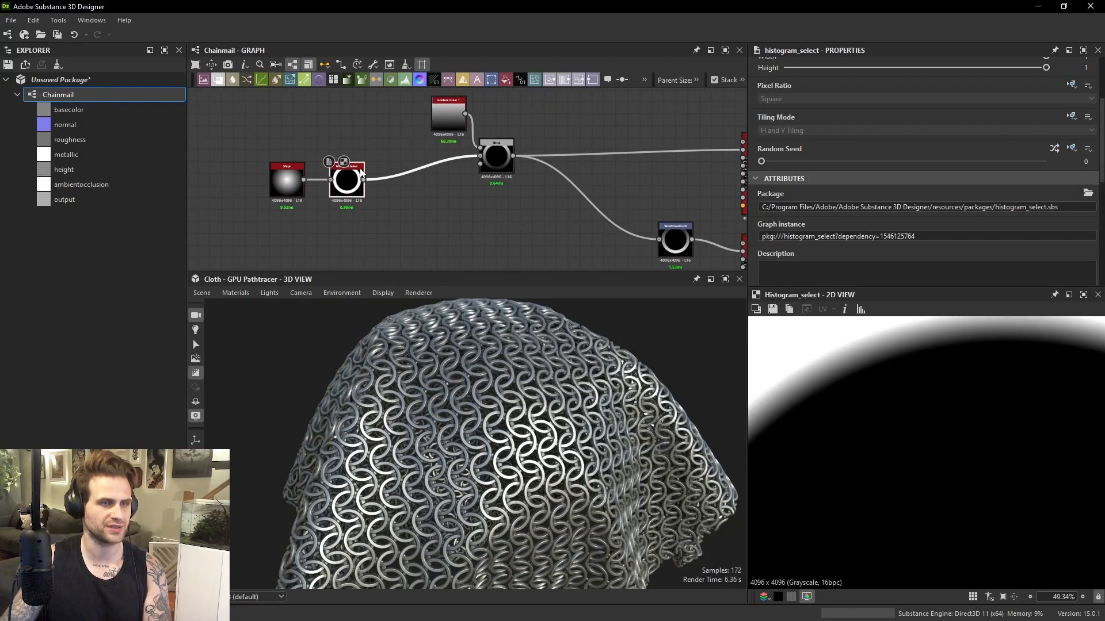
pyautogui.rightClick(136, 79)
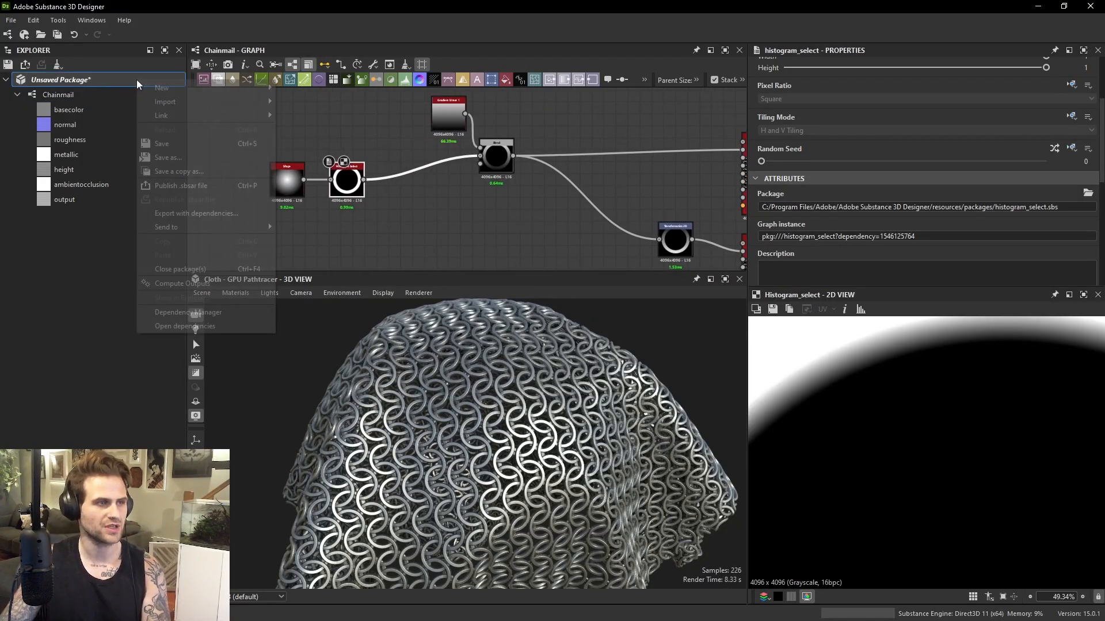
pyautogui.click(195, 151)
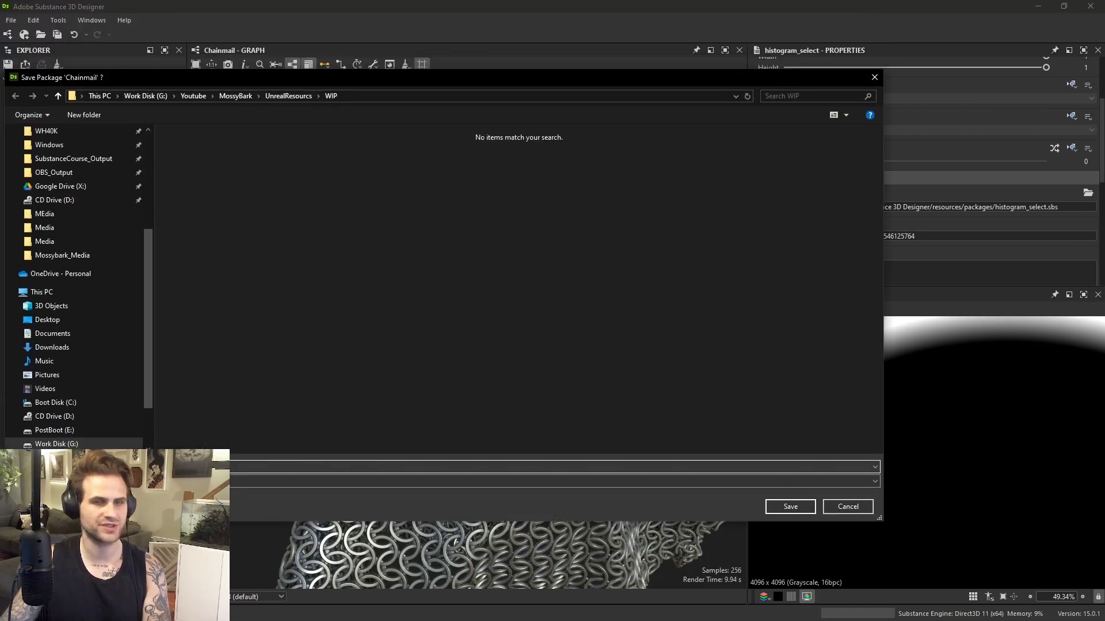
pyautogui.press('Escape')
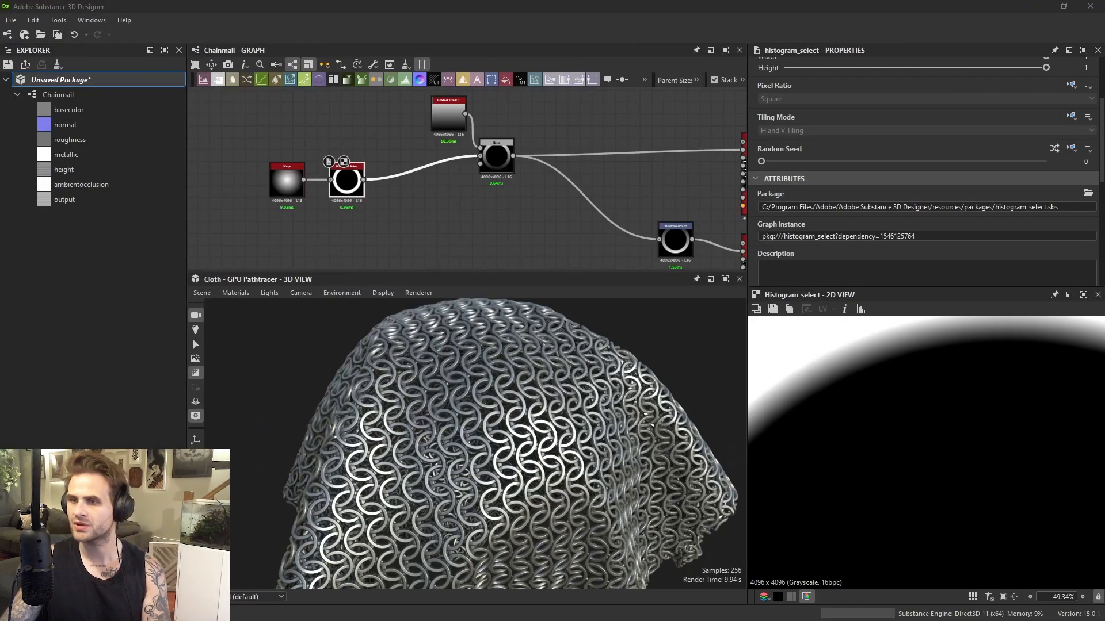
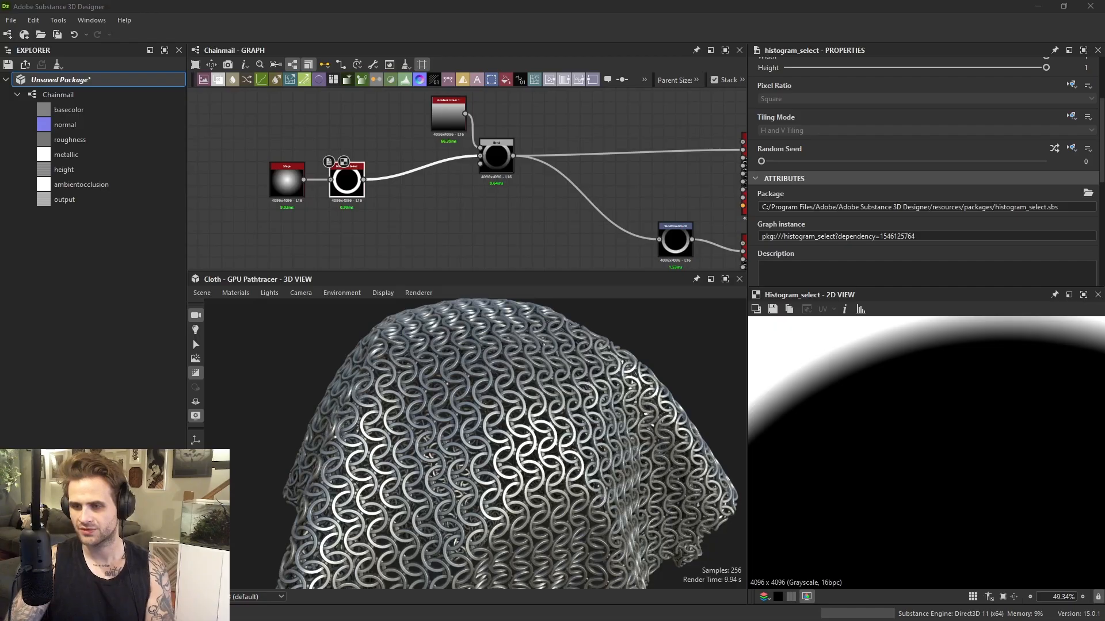
# Save the package as Chainmail.sbs and move the Multiply Blend node level with the base ring's Histogram Select.
pyautogui.press('Return')
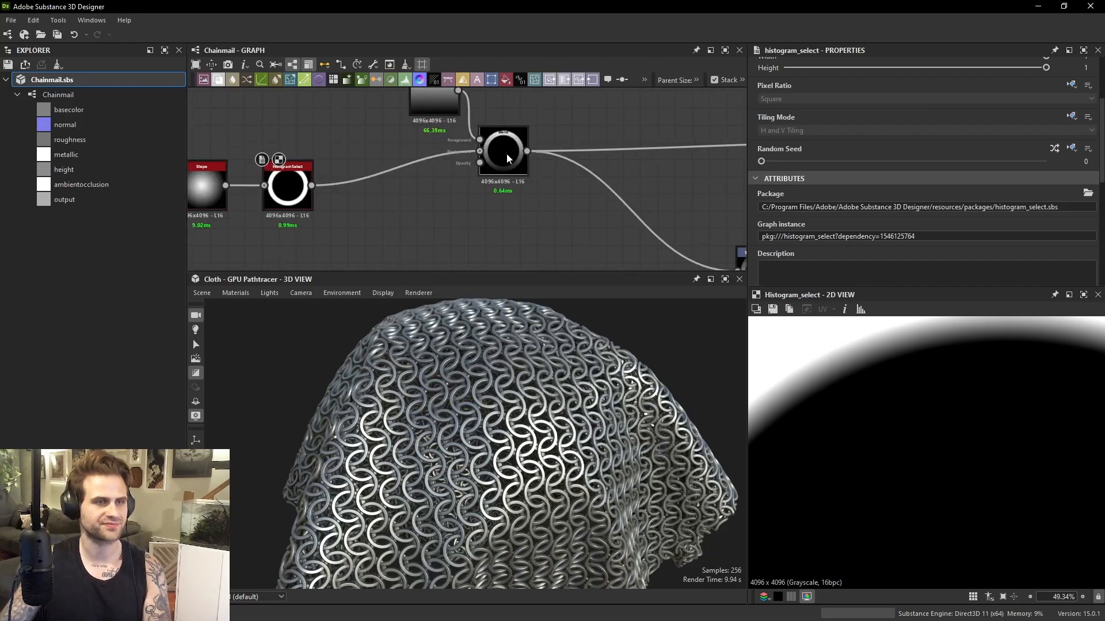
pyautogui.moveTo(507, 153); pyautogui.dragTo(503, 189)
pyautogui.scroll(-5, 952, 395)
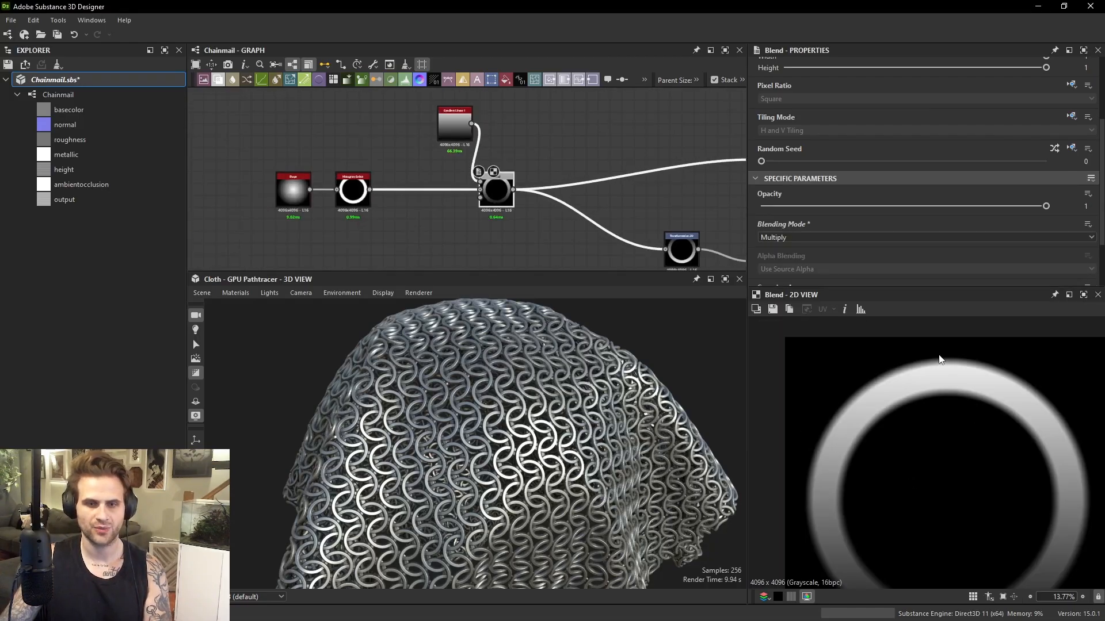
pyautogui.moveTo(410, 250); pyautogui.dragTo(408, 213, button='middle')
pyautogui.press('space')
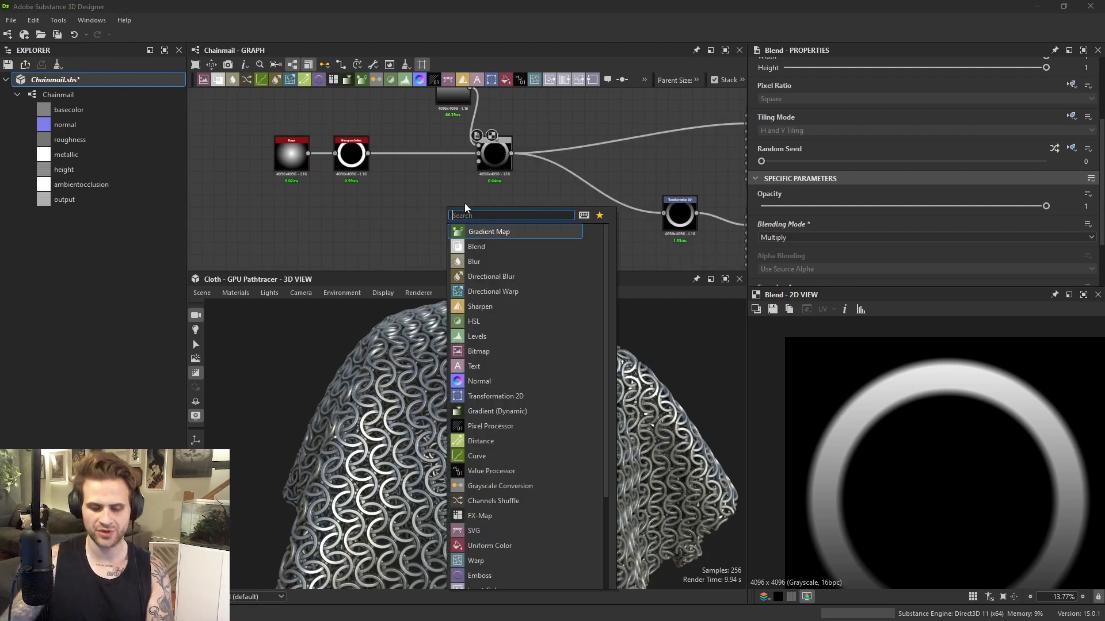
pyautogui.click(399, 203)
# Duplicate the ring's Histogram Select, place the copy below the original, and set its Range to 0.24 for a thicker ring.
pyautogui.click(355, 164)
pyautogui.hotkey('ctrl', 'd')
pyautogui.moveTo(355, 170); pyautogui.dragTo(354, 211)
pyautogui.moveTo(365, 219); pyautogui.dragTo(381, 196, button='middle')
pyautogui.scroll(3, 950, 371)
pyautogui.scroll(-7, 928, 240)
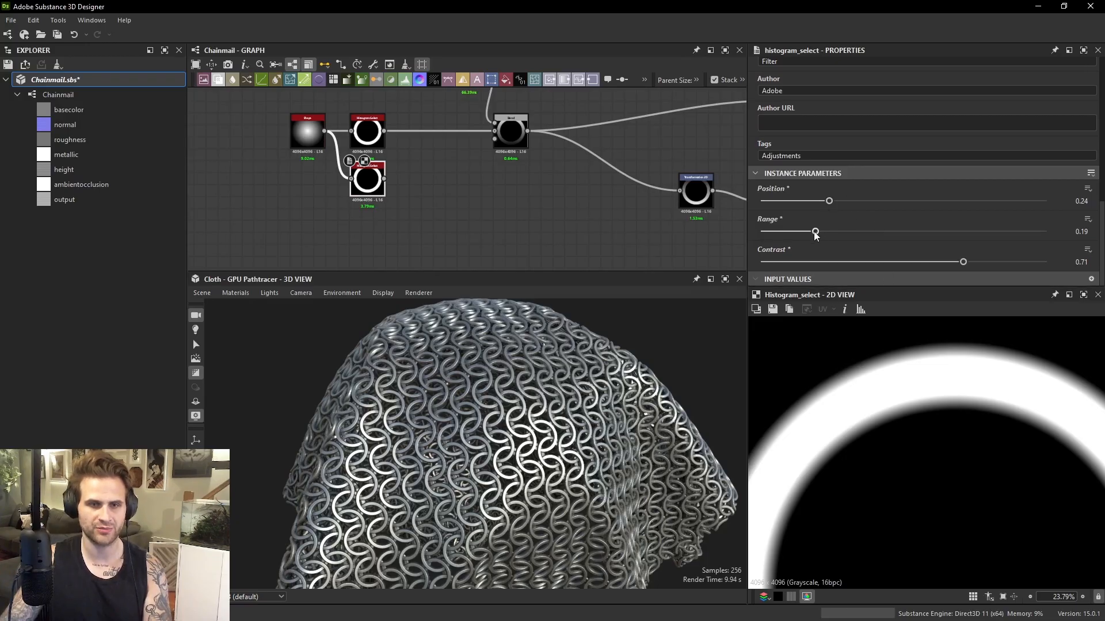
pyautogui.moveTo(815, 233); pyautogui.dragTo(829, 233)
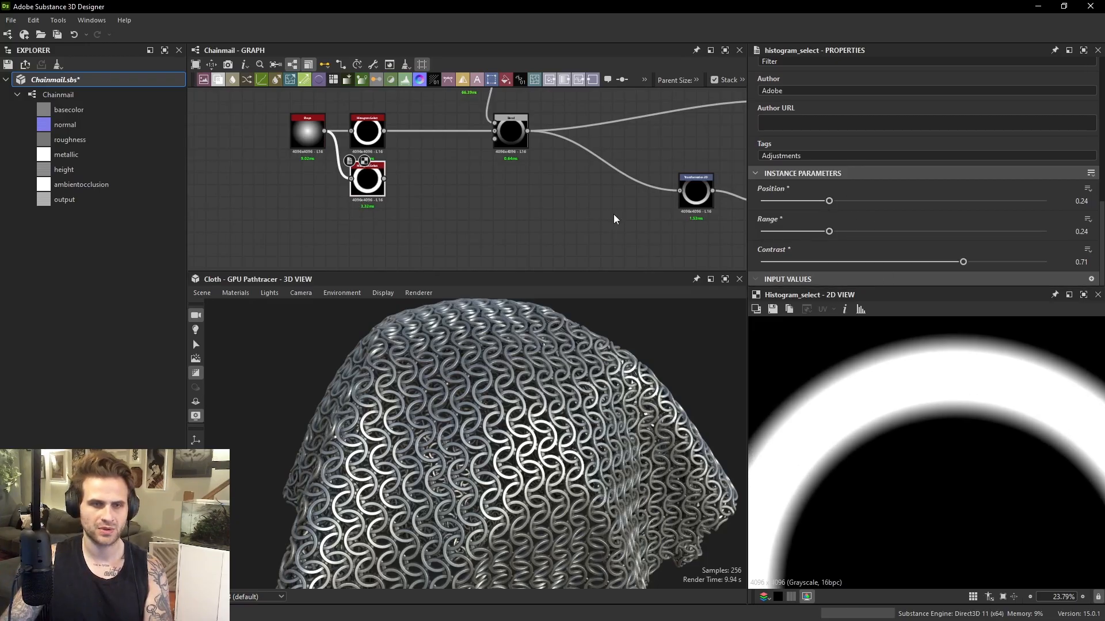
# Add a Gradient Circular node to the graph below the thicker ring's Histogram Select.
pyautogui.moveTo(613, 218); pyautogui.dragTo(649, 193, button='middle')
pyautogui.press('space')
pyautogui.write('gard')
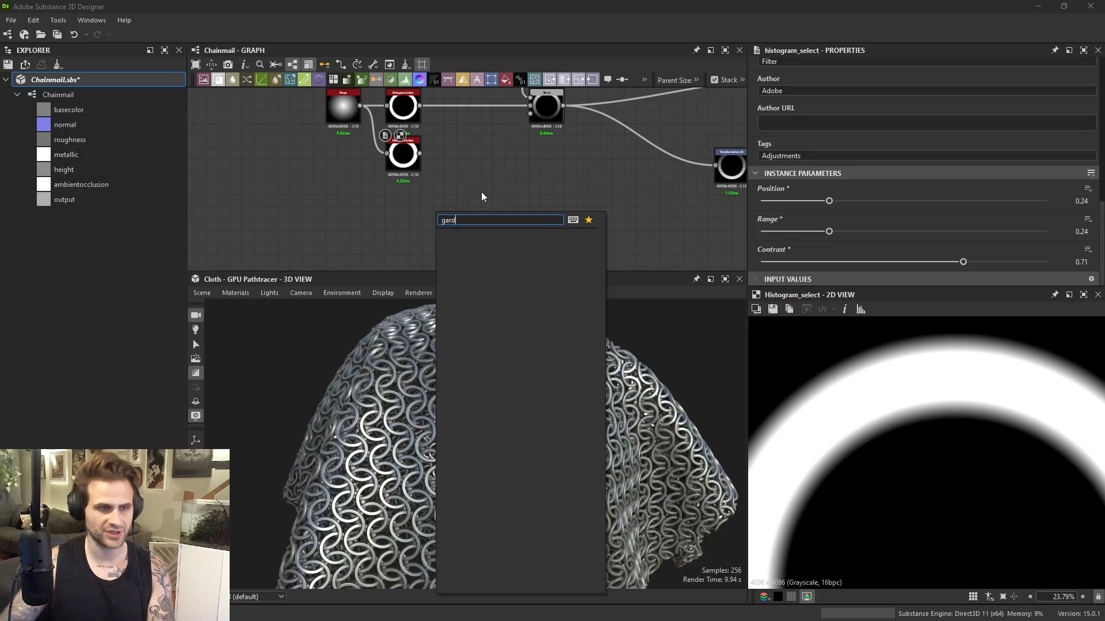
pyautogui.press('BackSpace')
pyautogui.press('BackSpace')
pyautogui.press('BackSpace')
pyautogui.write('ra')
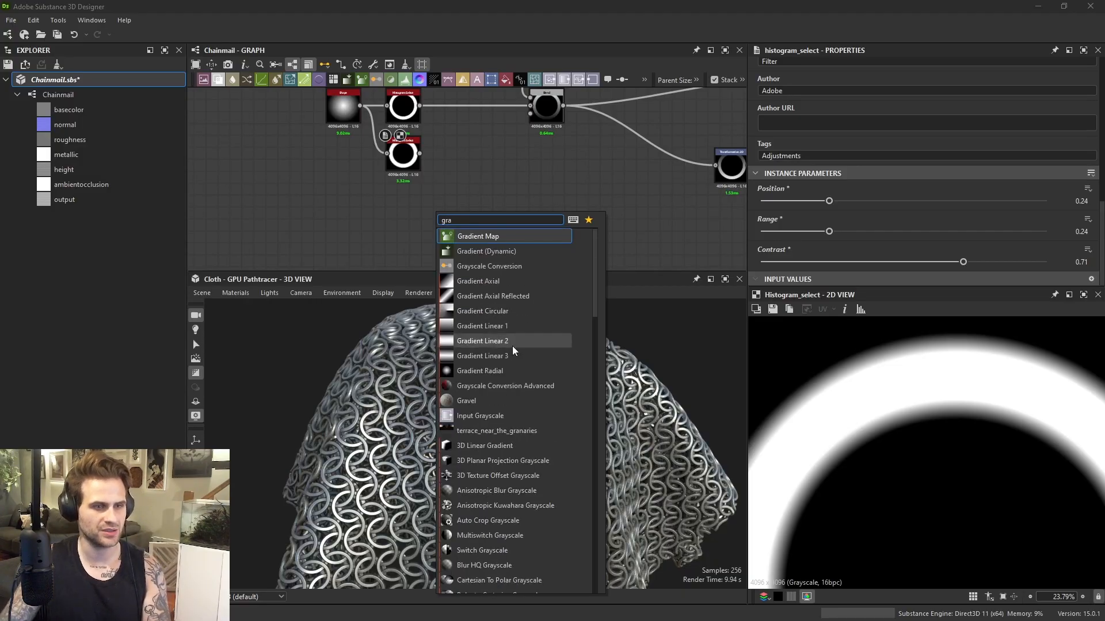
pyautogui.click(504, 311)
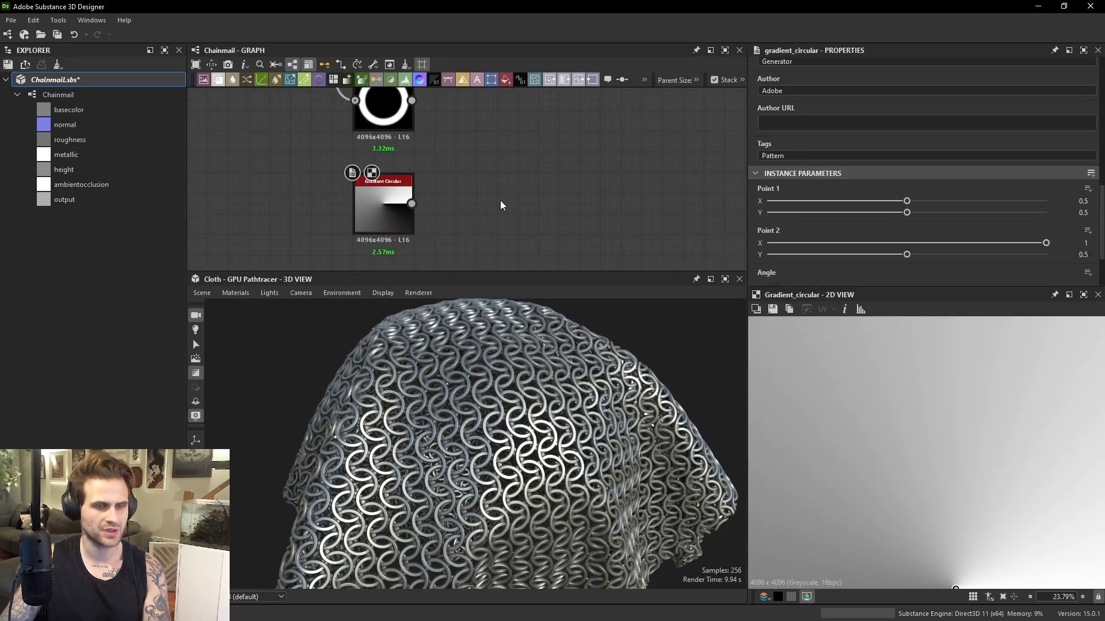
# Feed the Gradient Circular into a new Histogram Select with Range 0.07 and Contrast 1 to form a narrow wedge mask.
pyautogui.press('space')
pyautogui.write('his')
pyautogui.click(452, 225)
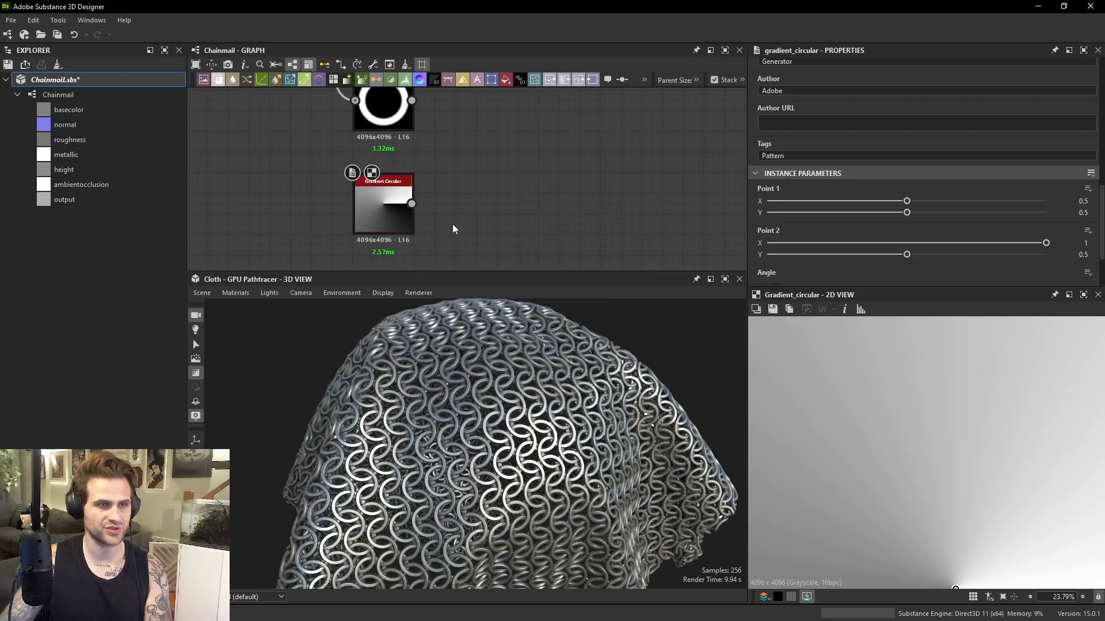
pyautogui.moveTo(412, 204); pyautogui.dragTo(499, 206)
pyautogui.scroll(-5, 896, 401)
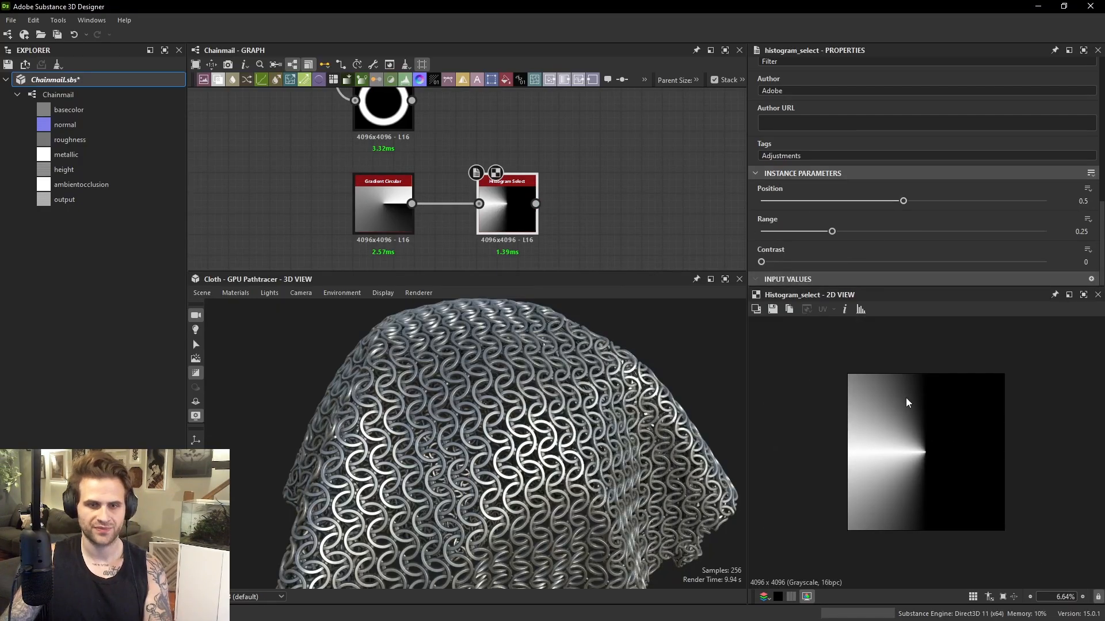
pyautogui.moveTo(899, 206)
pyautogui.mouseDown()
pyautogui.moveTo(872, 203)
pyautogui.moveTo(919, 205)
pyautogui.moveTo(904, 205)
pyautogui.mouseUp()
pyautogui.moveTo(833, 232); pyautogui.dragTo(1046, 262)
pyautogui.scroll(2, 913, 447)
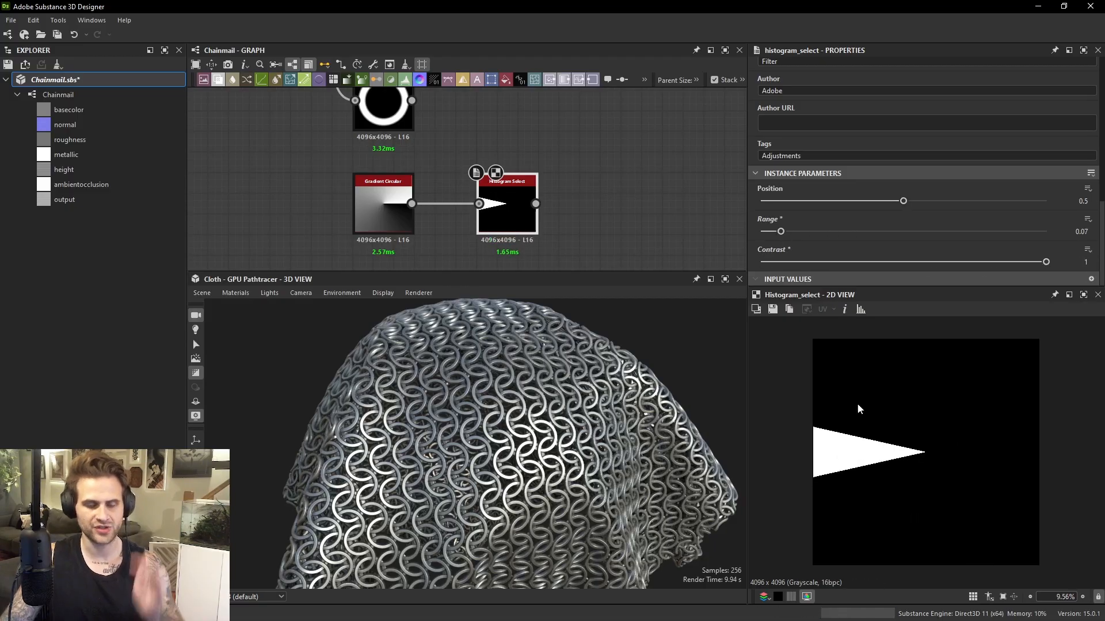
# Add a Blend node that overlays the thicker ring on the original ring, using the wedge as its opacity mask.
pyautogui.moveTo(555, 183); pyautogui.dragTo(556, 248, button='middle')
pyautogui.scroll(-2, 434, 195)
pyautogui.moveTo(439, 186); pyautogui.dragTo(487, 149, button='middle')
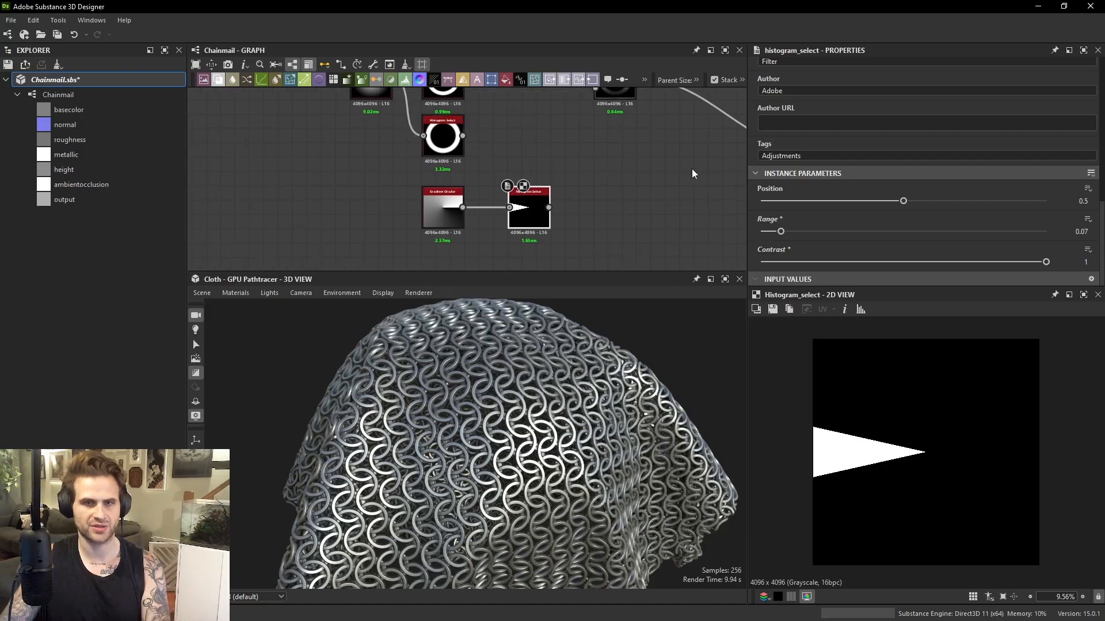
pyautogui.moveTo(482, 205); pyautogui.dragTo(523, 210)
pyautogui.moveTo(528, 209); pyautogui.dragTo(457, 209)
pyautogui.moveTo(523, 135); pyautogui.dragTo(495, 177, button='middle')
pyautogui.press('space')
pyautogui.click(568, 195)
pyautogui.moveTo(457, 122); pyautogui.dragTo(534, 188)
pyautogui.moveTo(536, 197); pyautogui.dragTo(532, 169, button='middle')
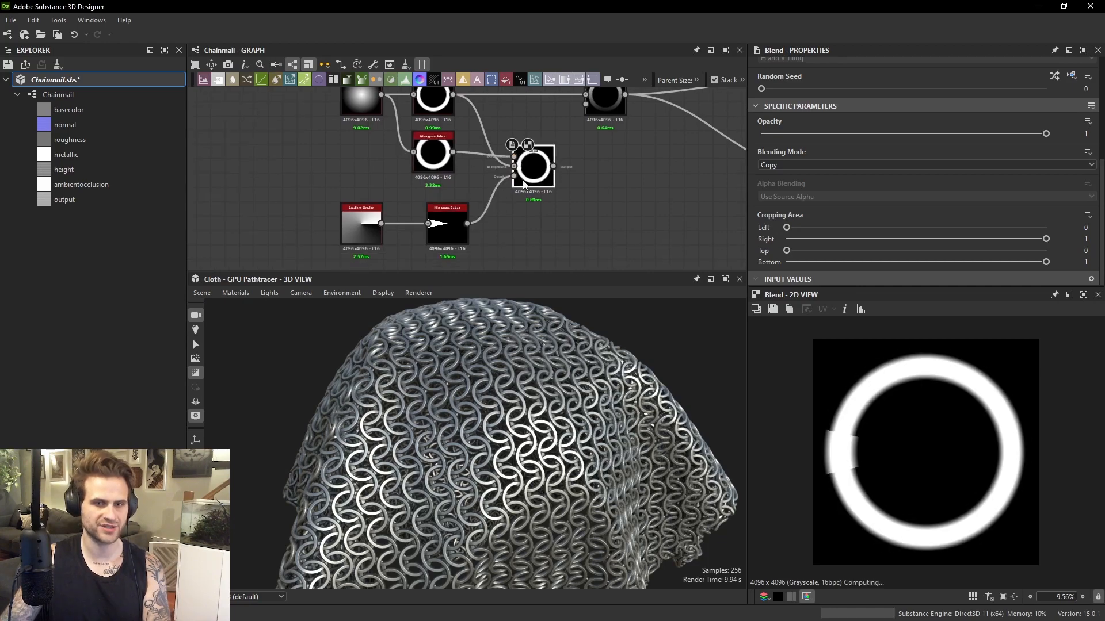
# Set the new ring Blend's Blending Mode to Max (Lighten).
pyautogui.scroll(5, 857, 426)
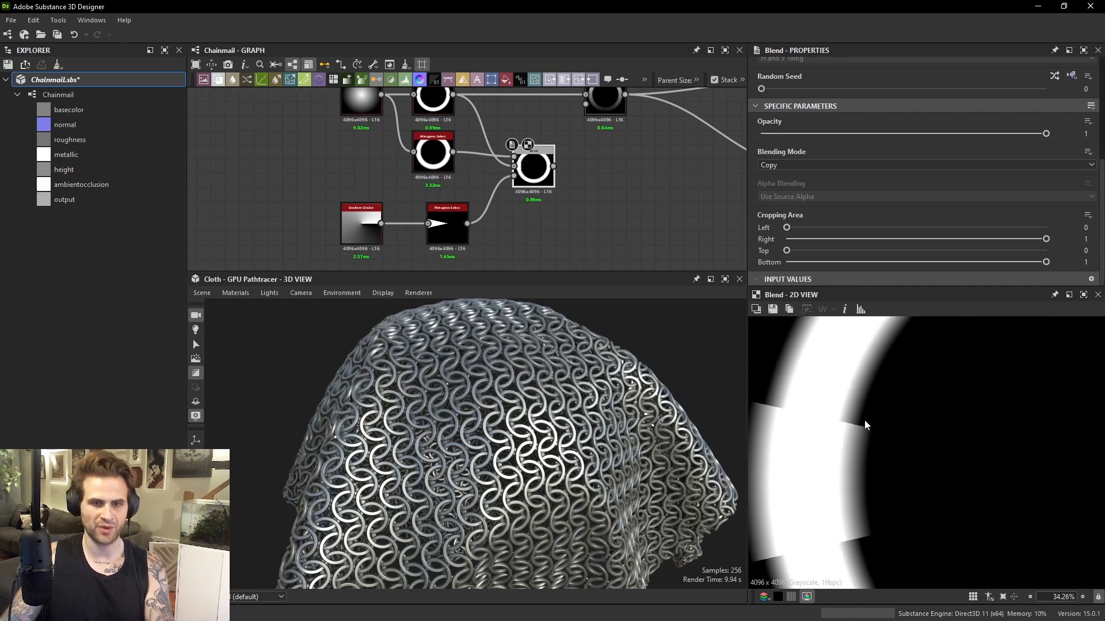
pyautogui.click(787, 165)
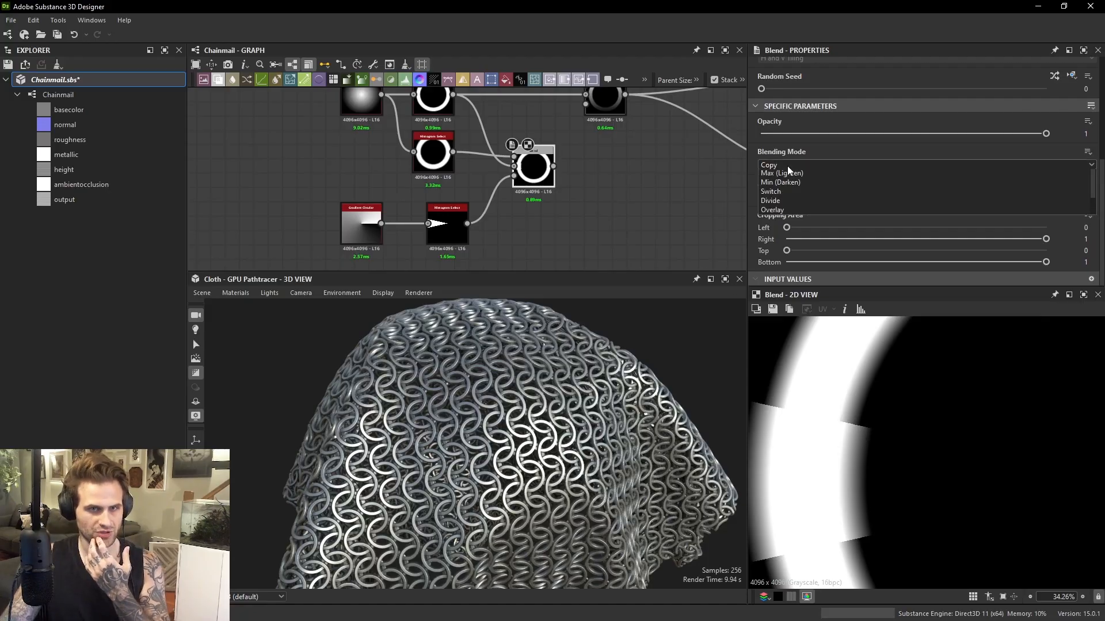
pyautogui.click(804, 231)
# Soften the wedge mask by setting its Histogram Select Contrast to 0.88, and check the blended ring in the 2D view.
pyautogui.scroll(3, 460, 222)
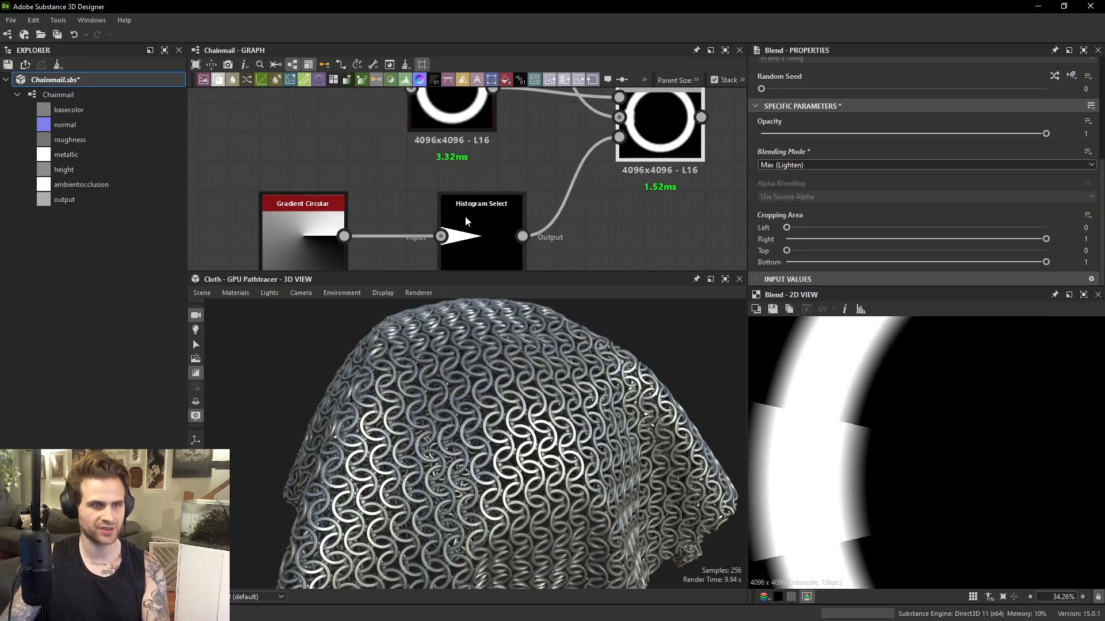
pyautogui.click(489, 230)
pyautogui.doubleClick(490, 227)
pyautogui.scroll(-4, 917, 195)
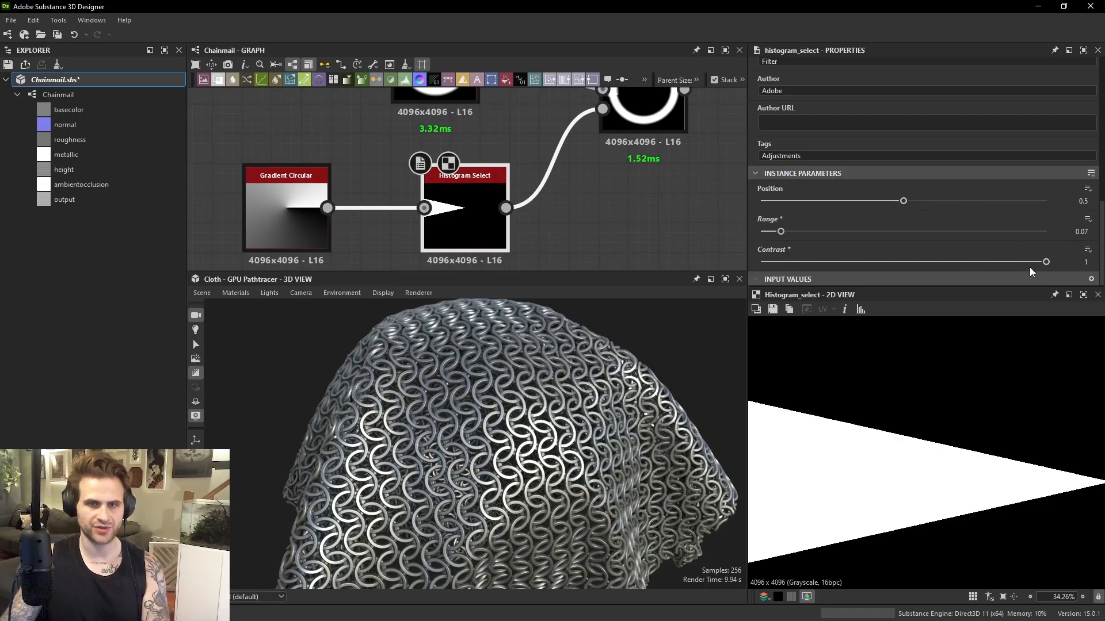
pyautogui.moveTo(1044, 264); pyautogui.dragTo(1013, 272)
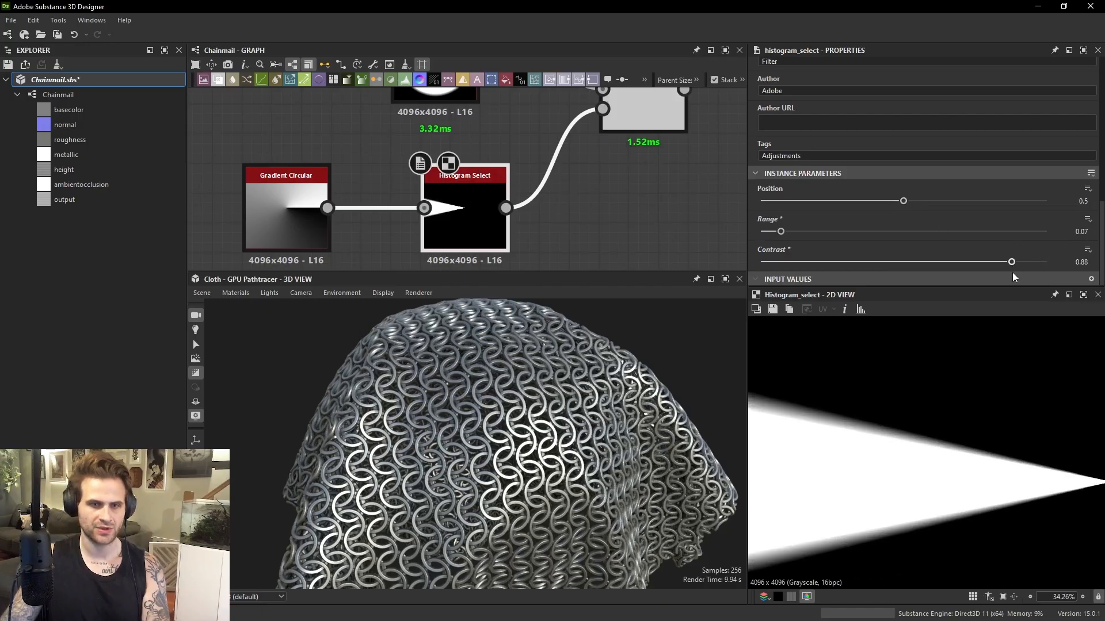
pyautogui.moveTo(641, 196); pyautogui.dragTo(599, 234, button='middle')
pyautogui.doubleClick(602, 131)
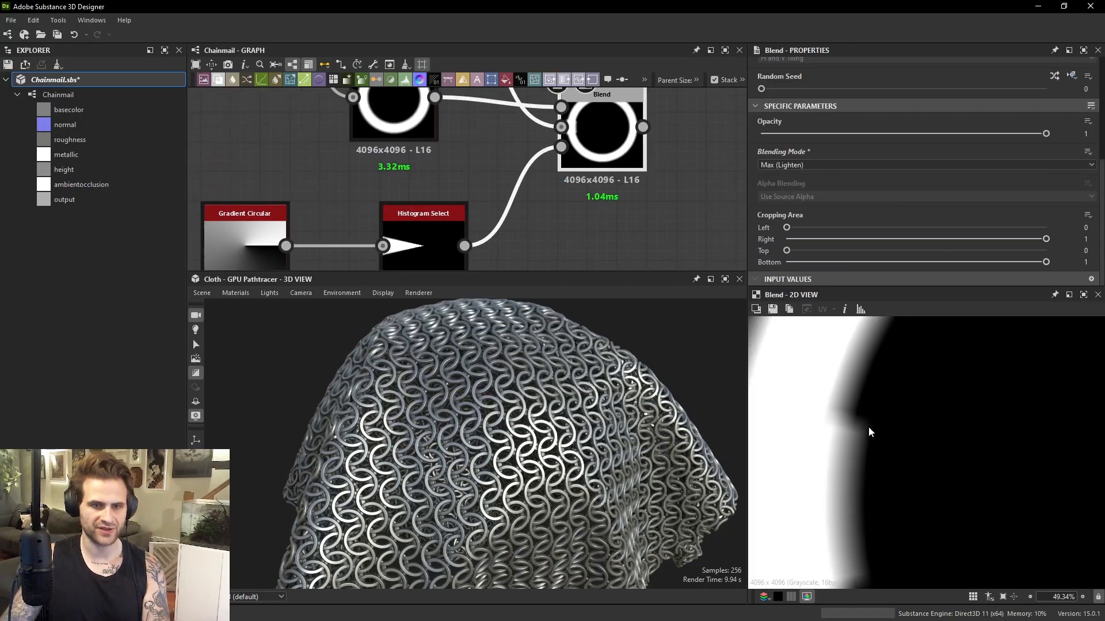
pyautogui.scroll(-4, 852, 423)
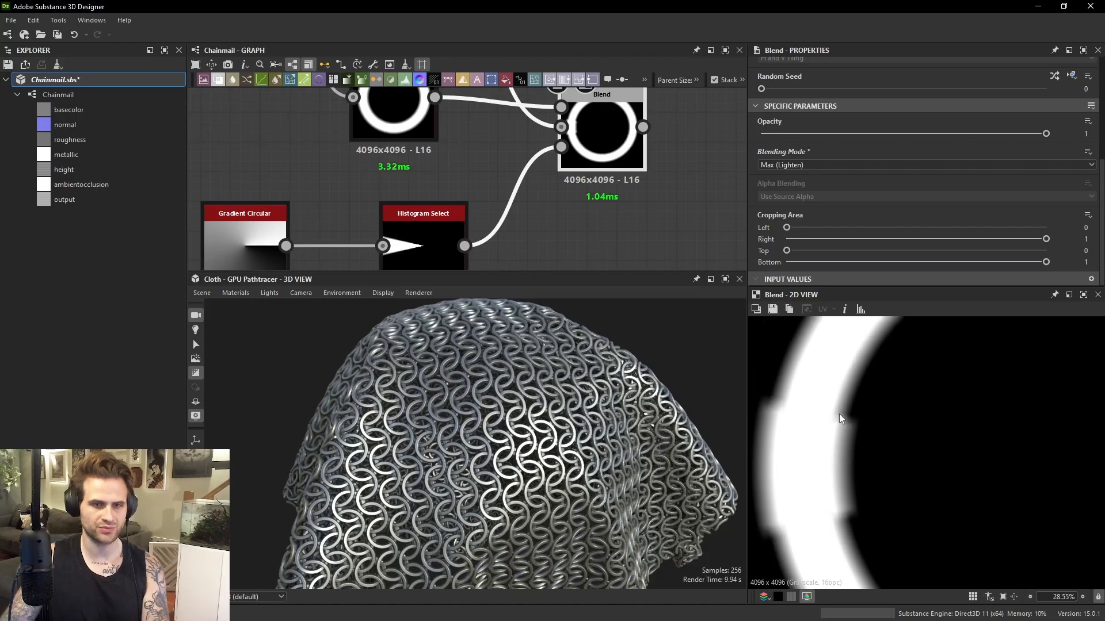
pyautogui.scroll(-5, 860, 448)
pyautogui.scroll(2, 866, 424)
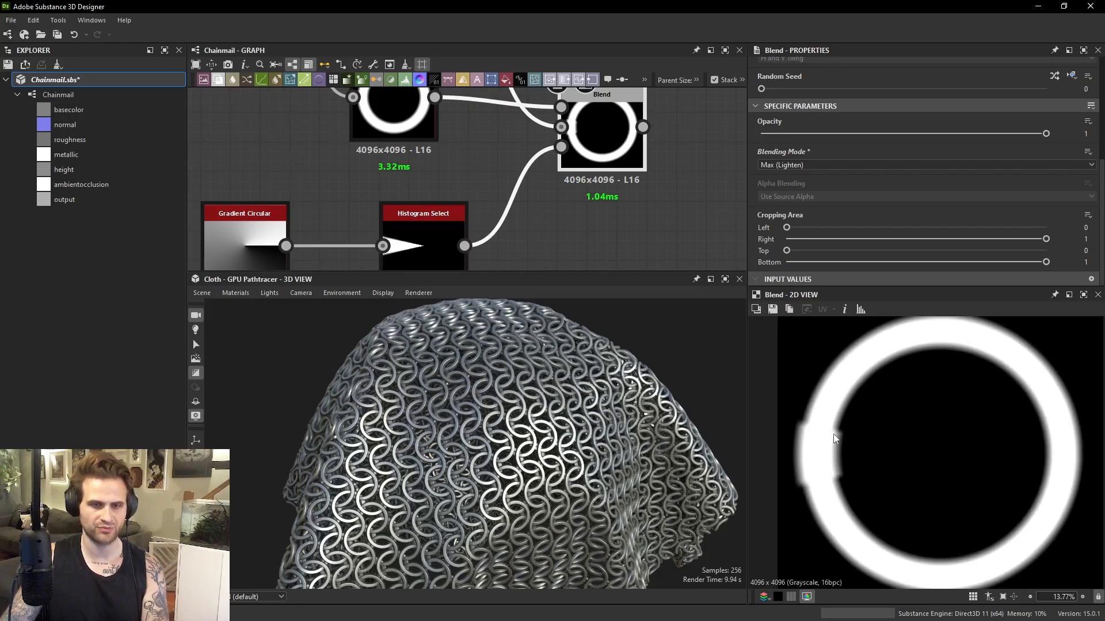
# Connect the blended ring's output to the Multiply Blend's background input in place of the original ring.
pyautogui.moveTo(568, 162); pyautogui.dragTo(450, 225, button='middle')
pyautogui.scroll(-3, 450, 226)
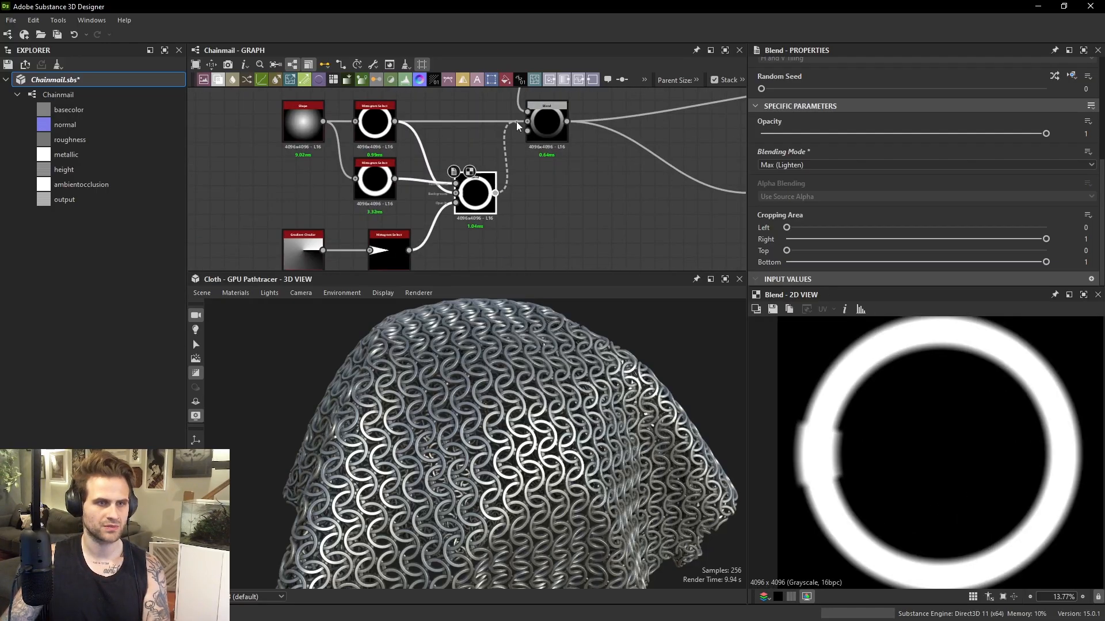
pyautogui.moveTo(528, 121); pyautogui.dragTo(567, 365)
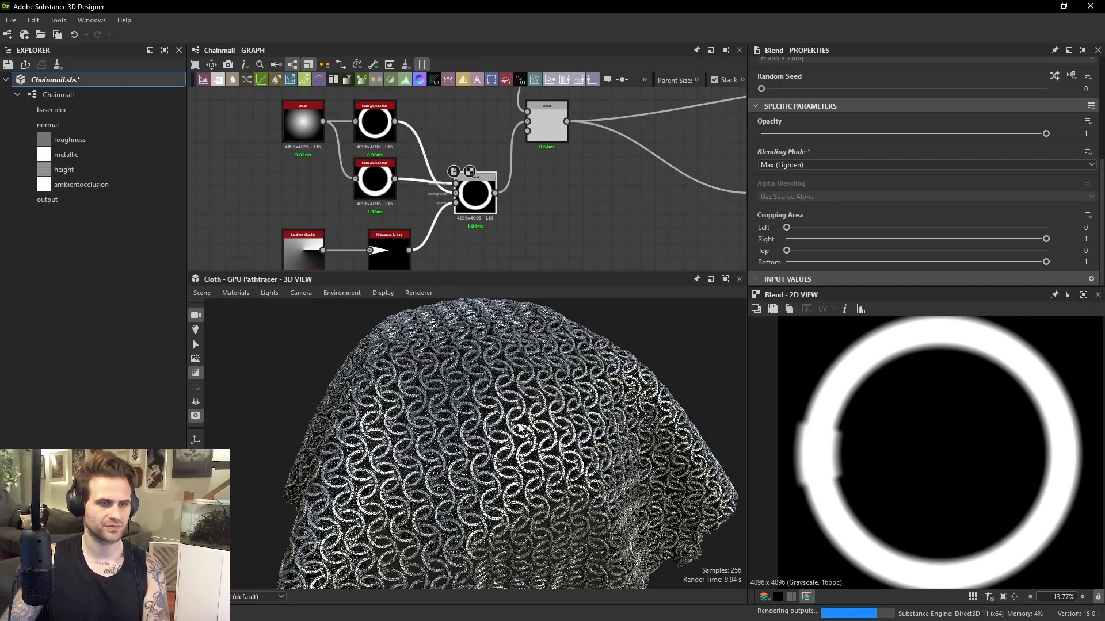
# Inspect the thickened ring segments close up on the cloth under different environment lighting and in the 2D view.
pyautogui.scroll(2, 532, 429)
pyautogui.scroll(6, 541, 431)
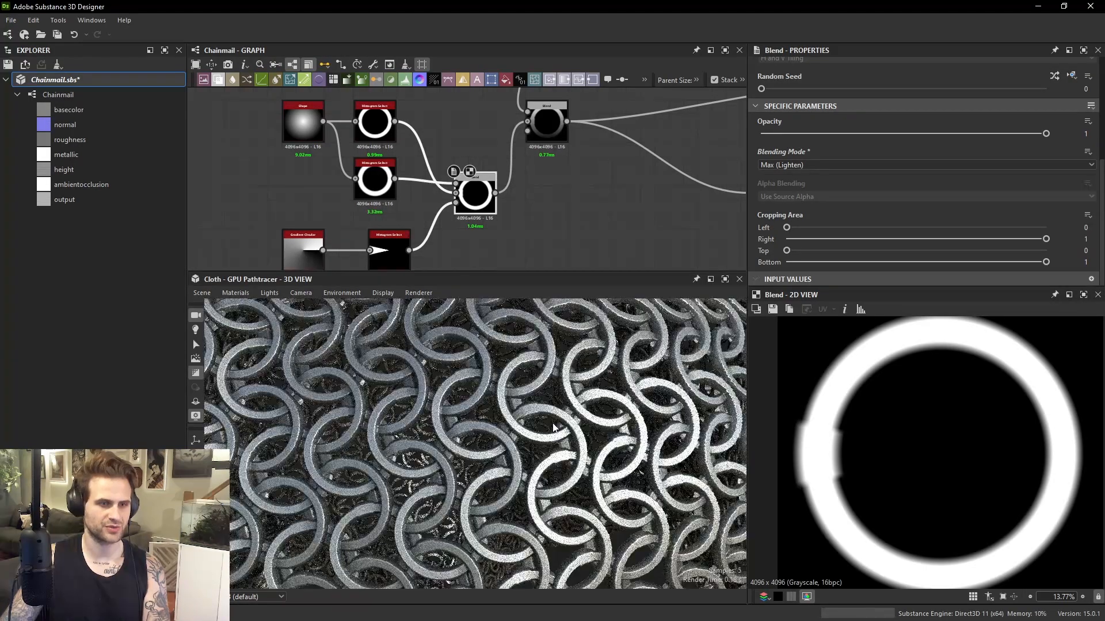
pyautogui.moveTo(553, 480); pyautogui.dragTo(499, 467, button='middle')
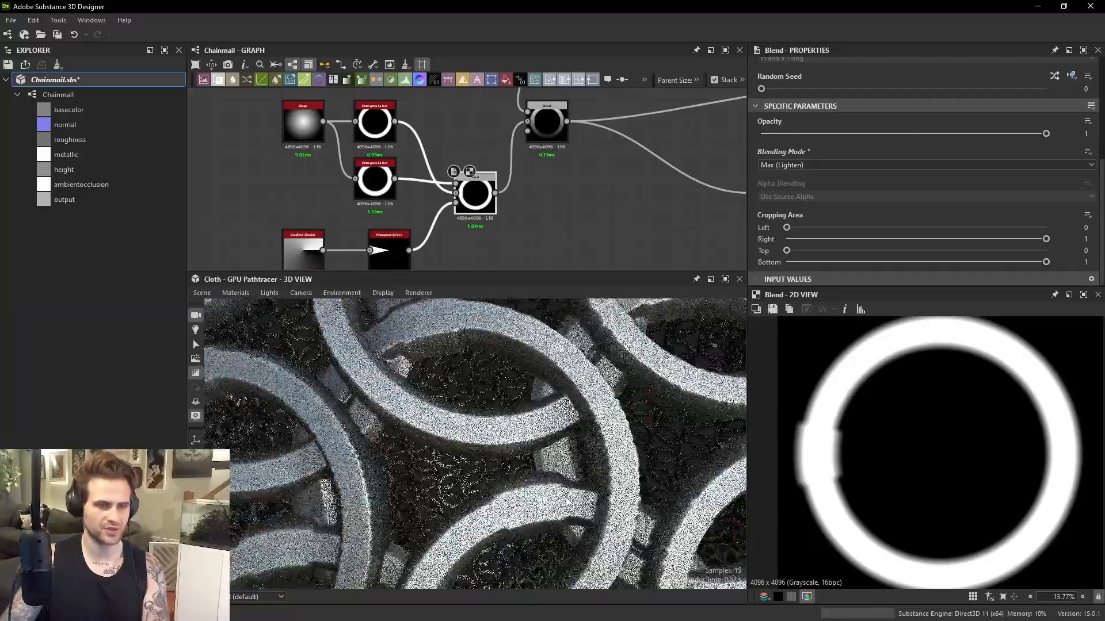
pyautogui.moveTo(499, 467)
pyautogui.keyDown('ctrl'); pyautogui.keyDown('shift'); pyautogui.mouseDown()
pyautogui.moveTo(551, 479)
pyautogui.moveTo(500, 492)
pyautogui.mouseUp(); pyautogui.keyUp('shift'); pyautogui.keyUp('ctrl')
pyautogui.scroll(-5, 516, 492)
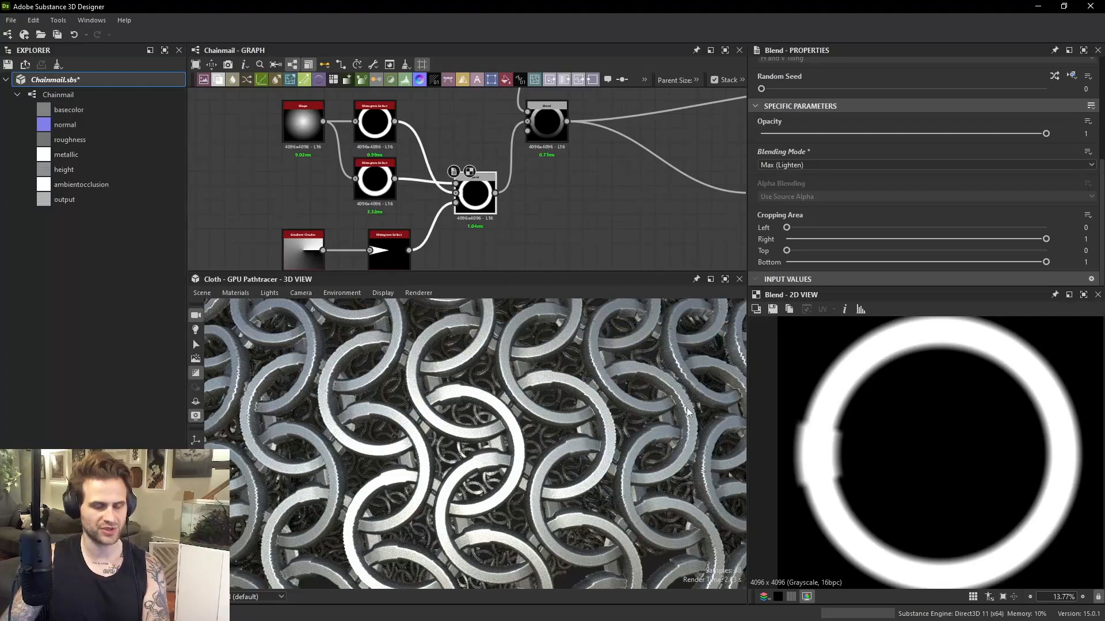
pyautogui.scroll(3, 826, 405)
pyautogui.scroll(3, 886, 432)
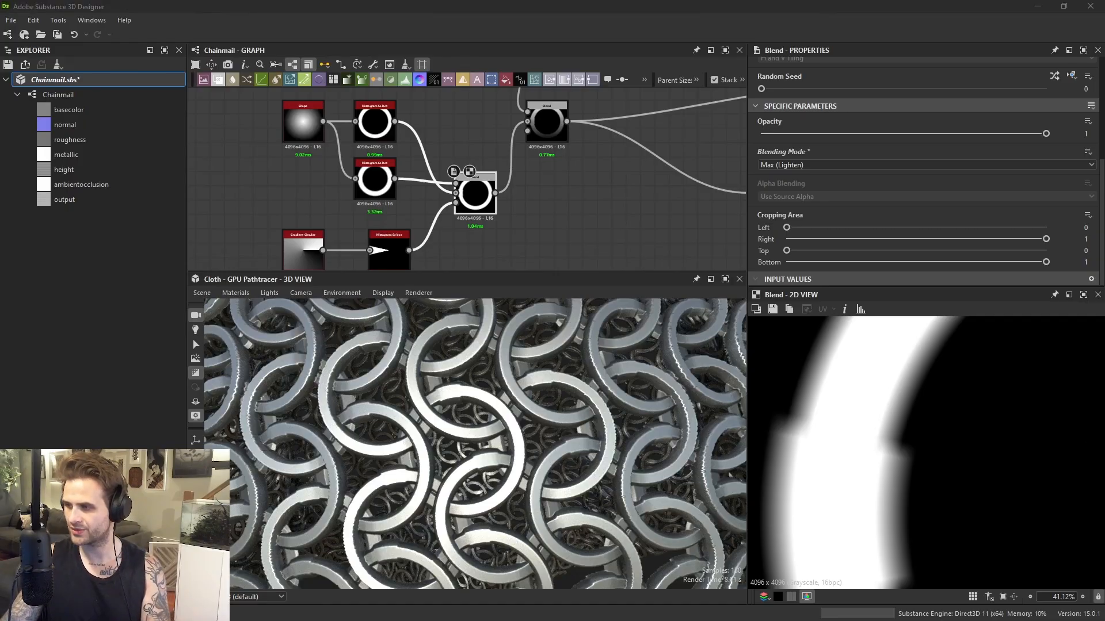
# Compare the flattened, riveted joints in the chainmail reference photo with the ring's thickened segment.
pyautogui.moveTo(1104, 403); pyautogui.dragTo(721, 239, button='right')
pyautogui.scroll(9, 721, 240)
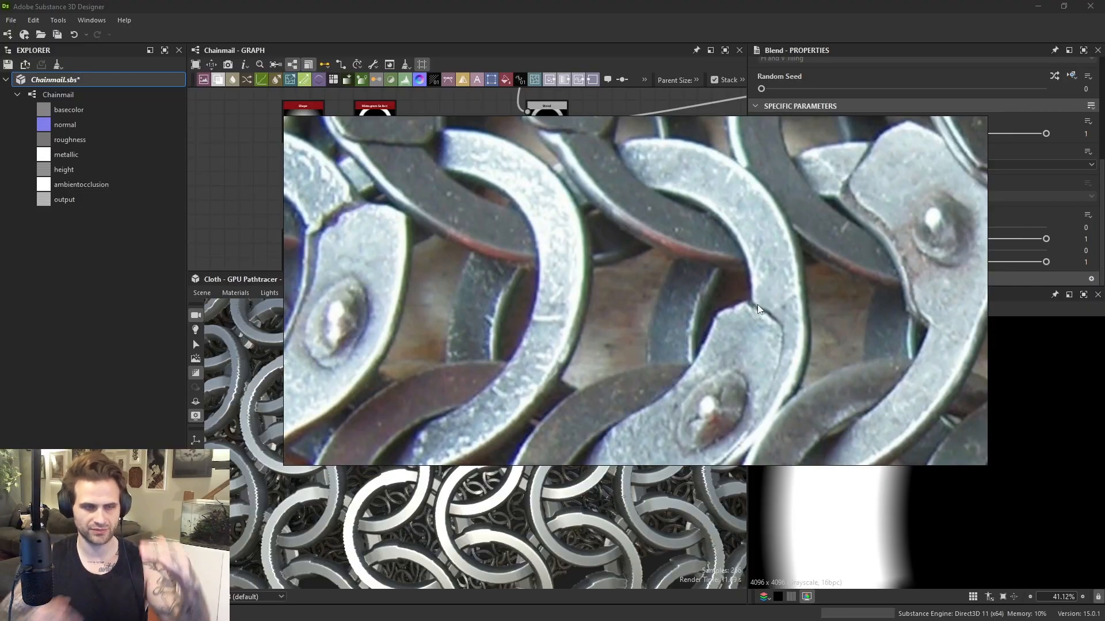
pyautogui.moveTo(744, 311); pyautogui.dragTo(1104, 403, button='right')
pyautogui.scroll(-5, 965, 416)
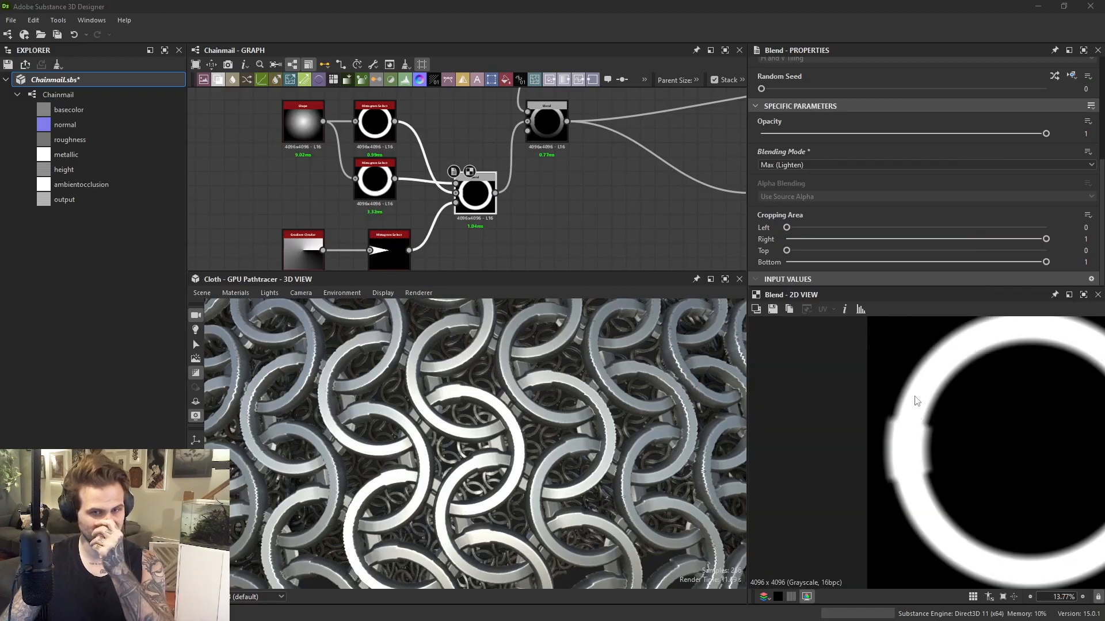
pyautogui.scroll(2, 935, 430)
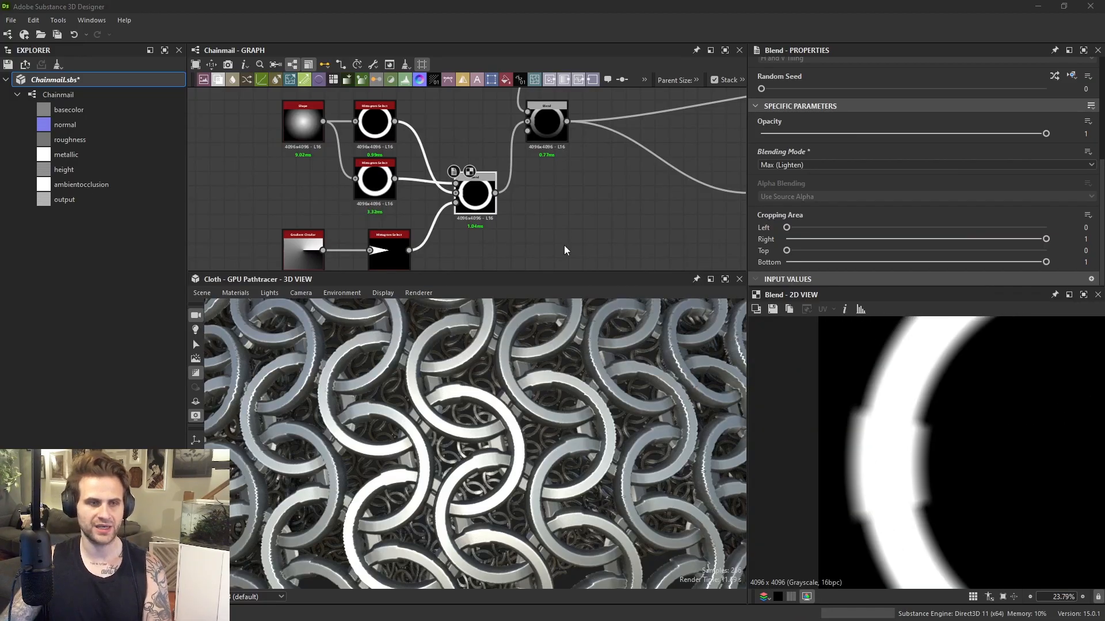
# Insert a Splatter Circular Custom node after the blended ring, accepting all format updates for its package file.
pyautogui.moveTo(564, 245); pyautogui.dragTo(602, 178, button='middle')
pyautogui.press('space')
pyautogui.write('splatt')
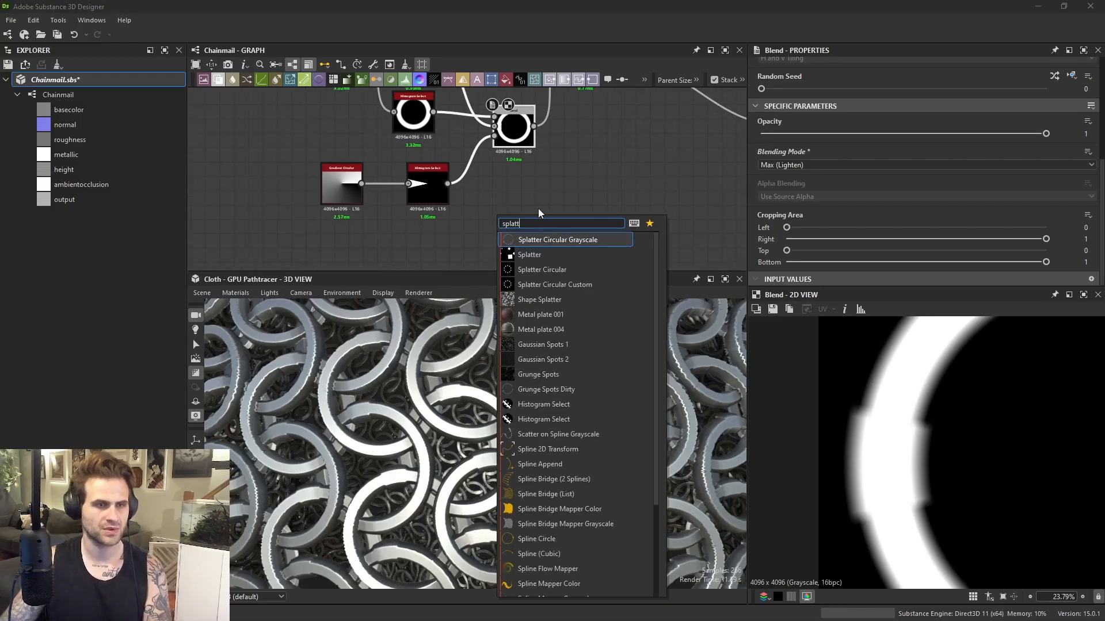
pyautogui.click(572, 282)
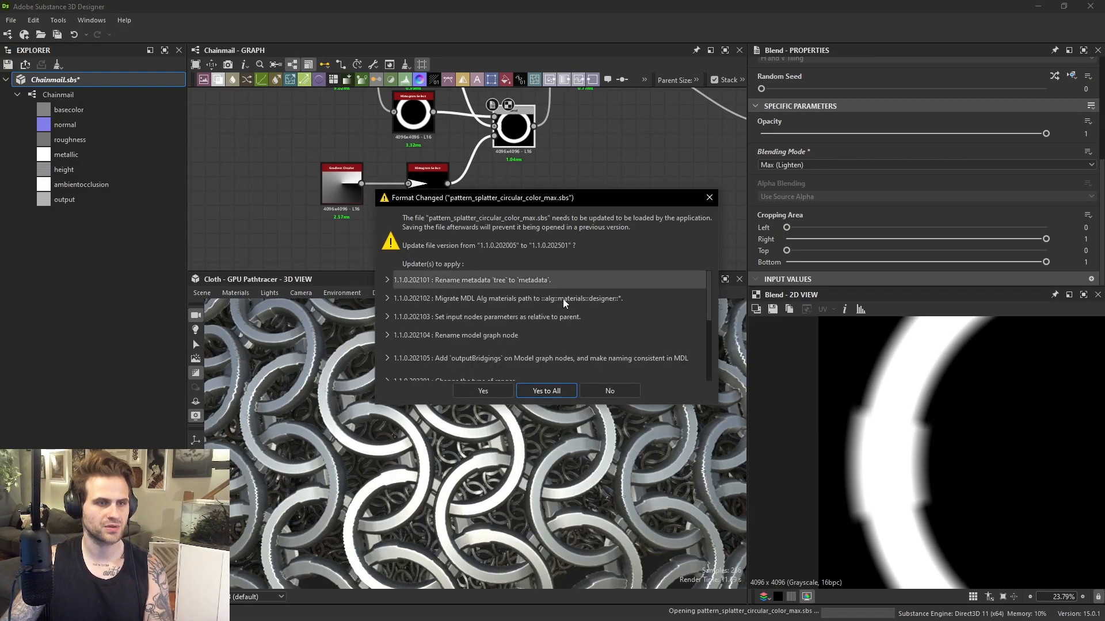
pyautogui.click(566, 392)
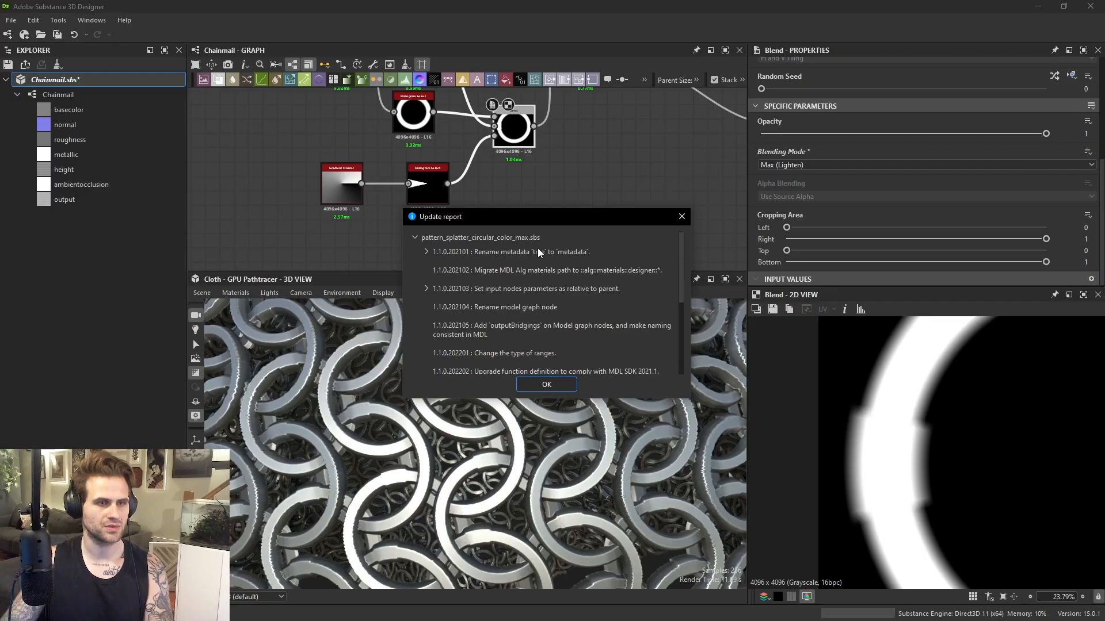
pyautogui.click(559, 384)
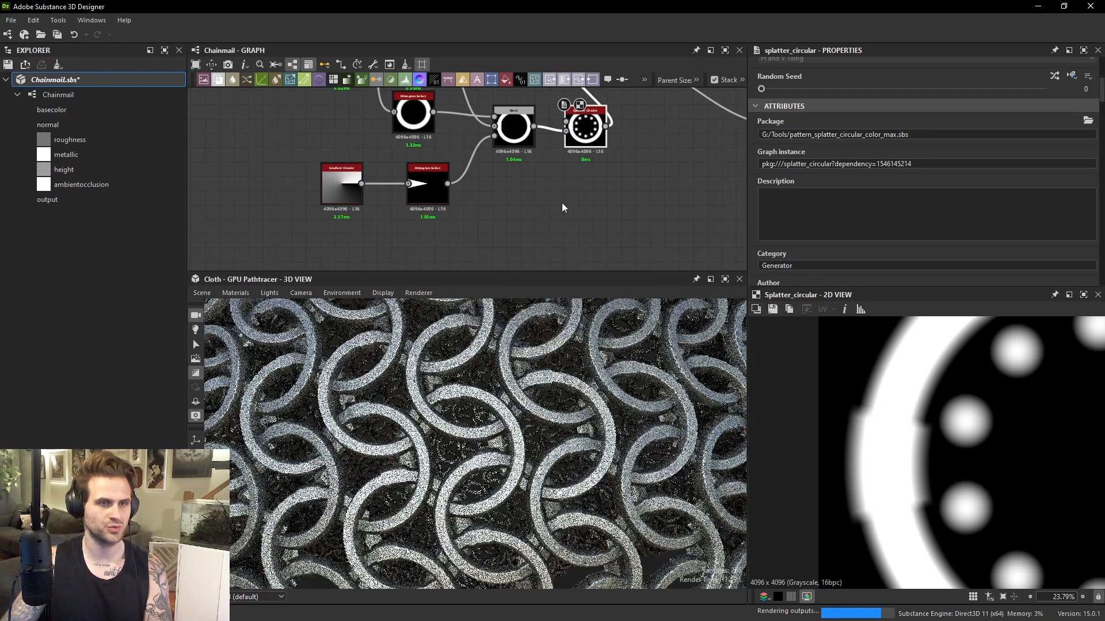
# Undo the Splatter Circular Custom insertion and add a Splatter Circular Grayscale node to the graph instead.
pyautogui.hotkey('ctrl', 'z')
pyautogui.press('space')
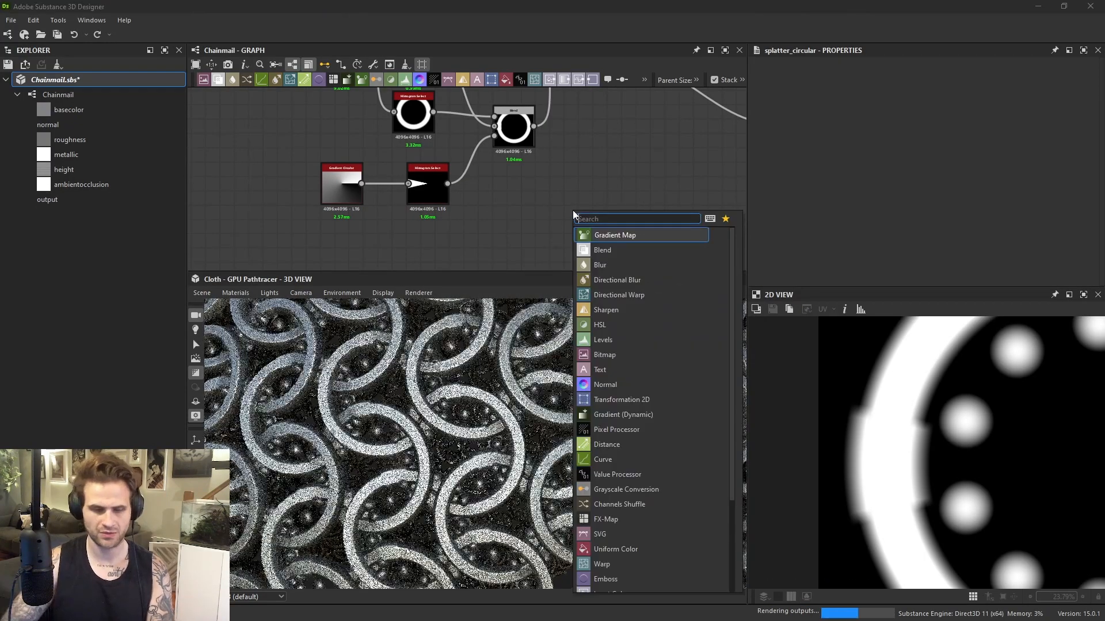
pyautogui.write('splatt')
pyautogui.click(658, 237)
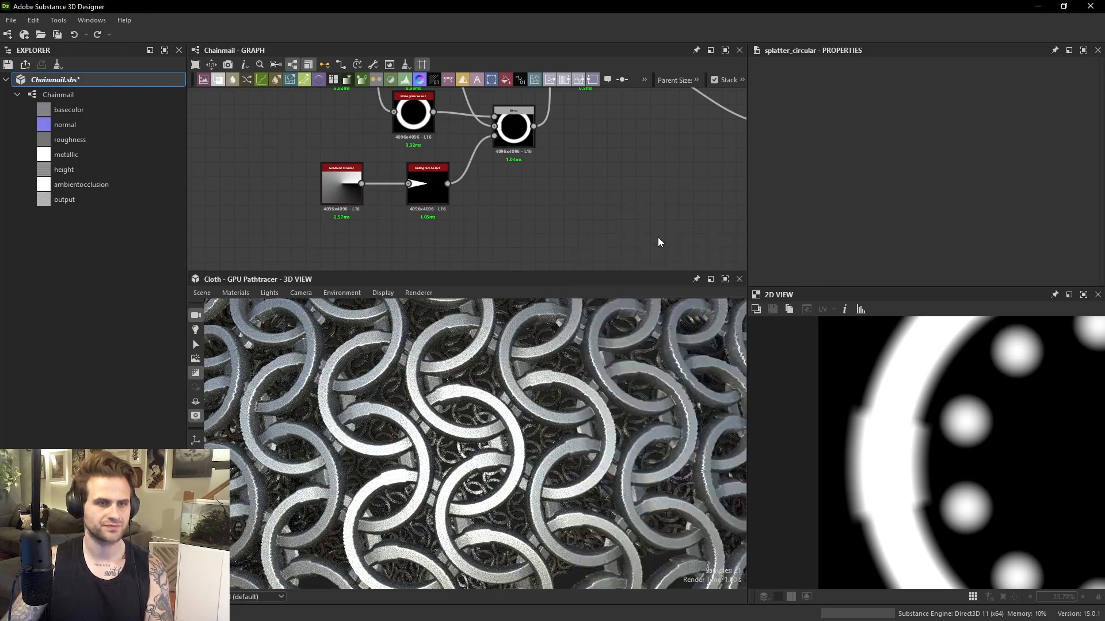
pyautogui.scroll(-1, 610, 231)
pyautogui.moveTo(573, 223); pyautogui.dragTo(489, 245)
pyautogui.moveTo(500, 247); pyautogui.dragTo(577, 236, button='middle')
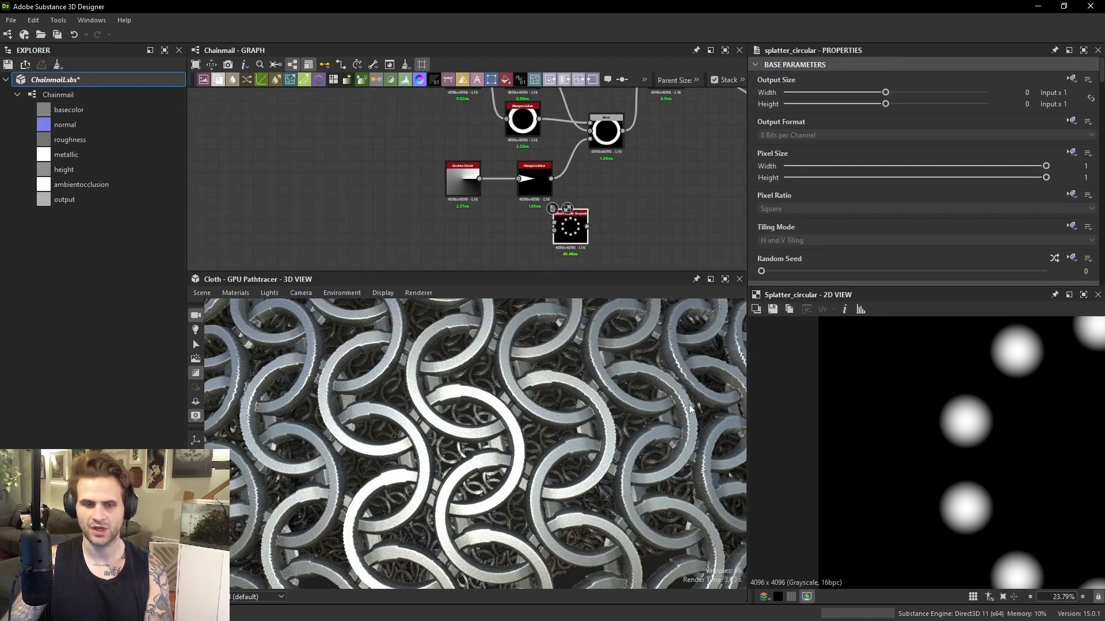
# Place the Splatter Circular Grayscale node directly below the Histogram Select node fed by the Gradient Circular.
pyautogui.click(407, 292)
pyautogui.click(596, 231)
pyautogui.scroll(2, 551, 233)
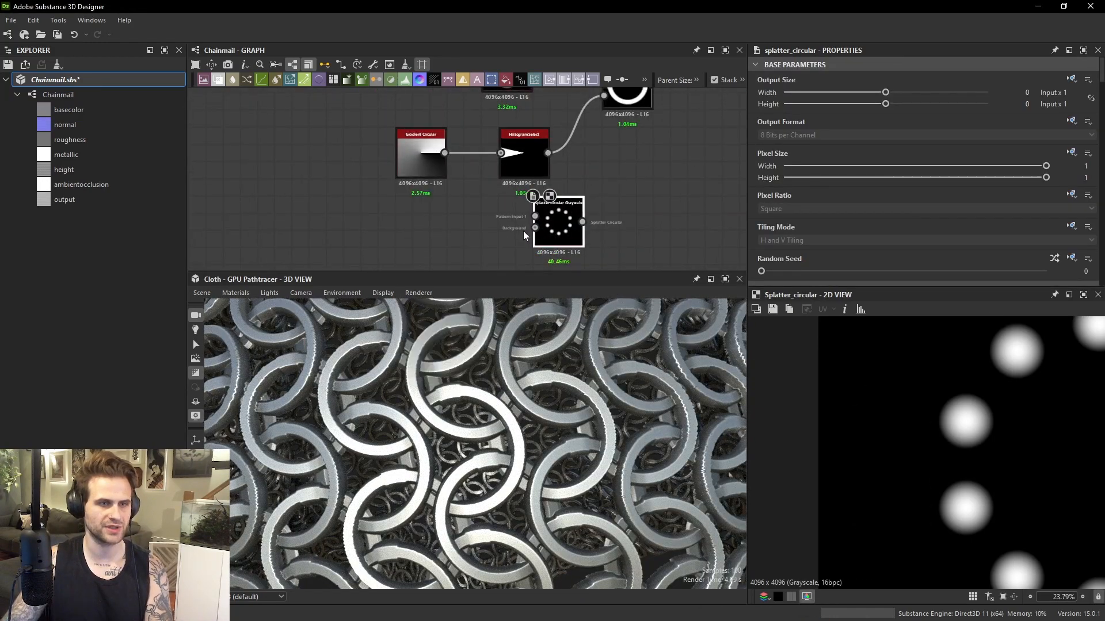
pyautogui.moveTo(553, 226); pyautogui.dragTo(514, 239)
pyautogui.scroll(-2, 513, 240)
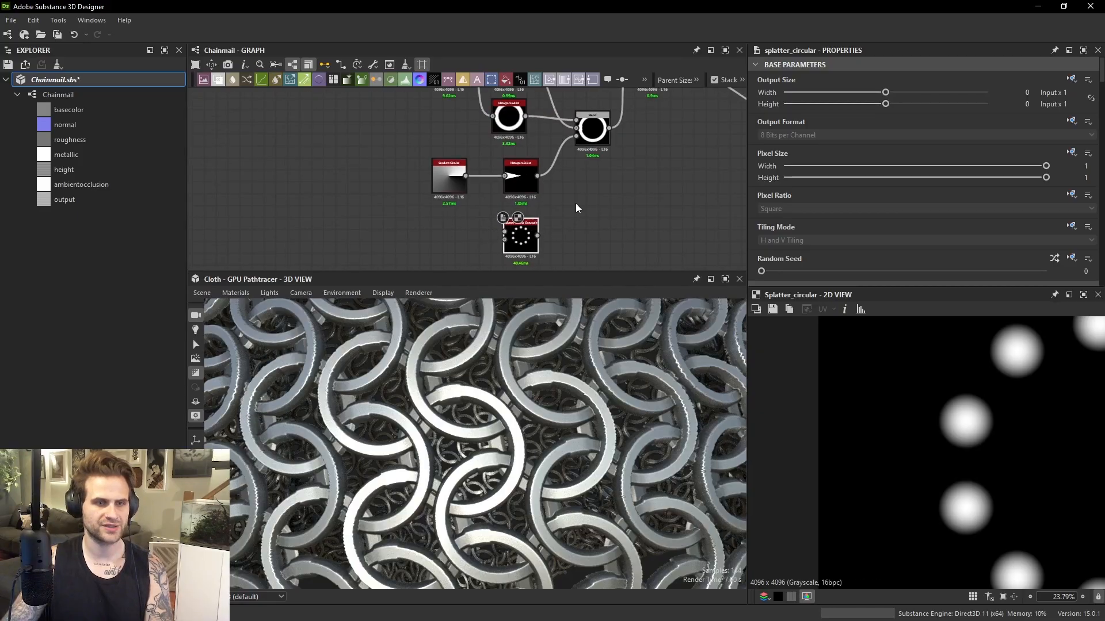
pyautogui.moveTo(475, 212); pyautogui.dragTo(434, 206, button='middle')
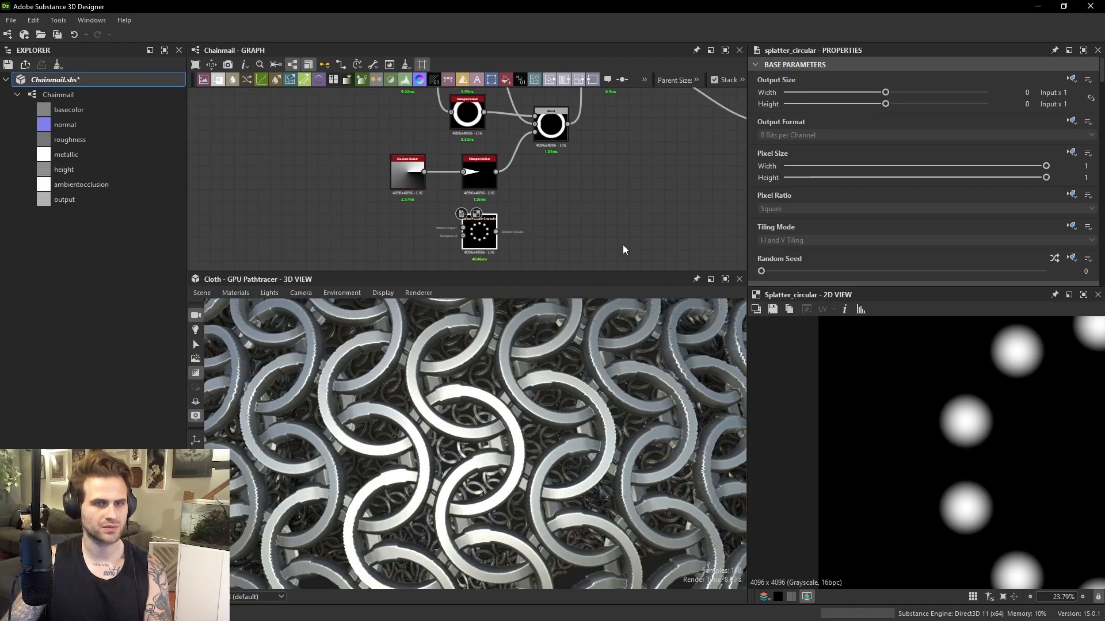
# Reduce the Splatter Circular Grayscale's Pattern Amount to 1.
pyautogui.scroll(-6, 828, 201)
pyautogui.scroll(-3, 987, 385)
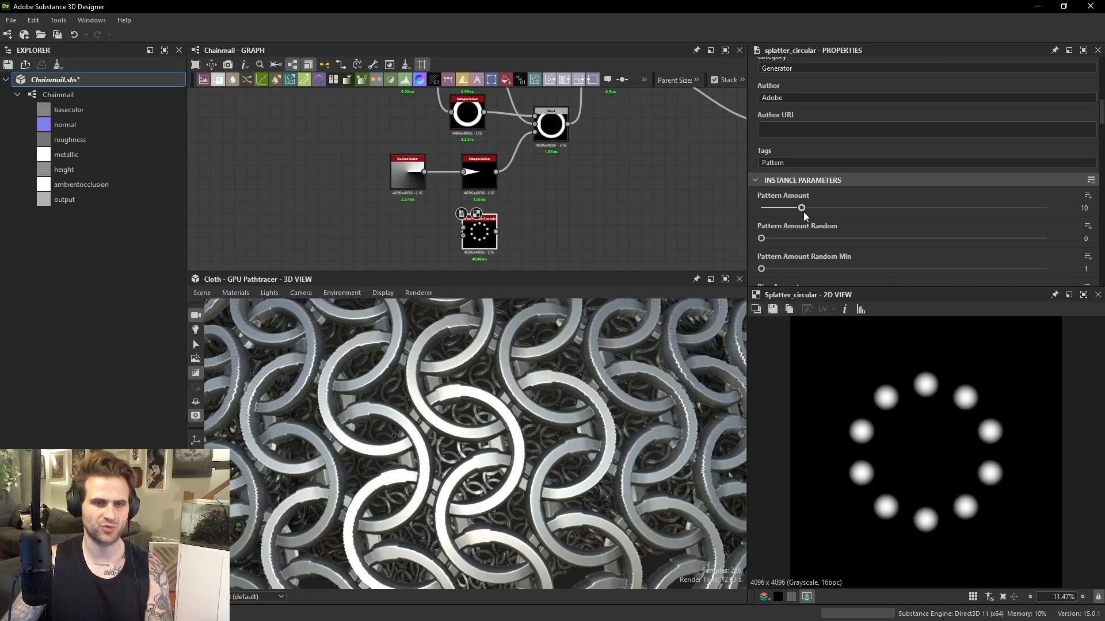
pyautogui.moveTo(801, 207); pyautogui.dragTo(712, 212)
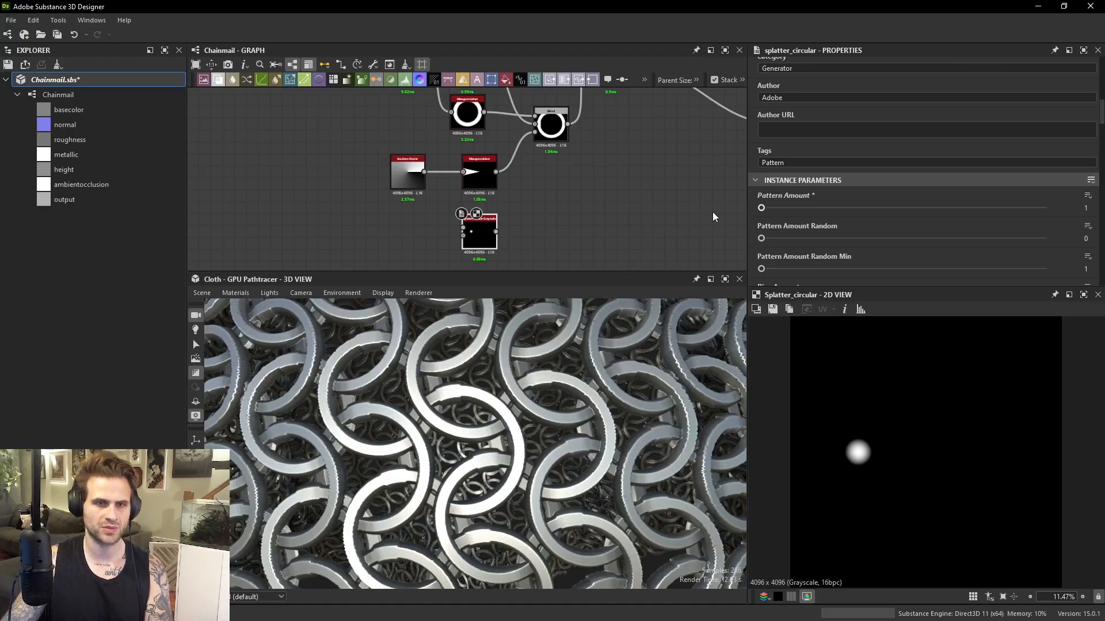
# Set the splatter's Radius to 0.34 and its Size to X 0.03 and Y 0.31 for a thin horizontal sliver.
pyautogui.scroll(-8, 874, 220)
pyautogui.moveTo(837, 185); pyautogui.dragTo(863, 183)
pyautogui.scroll(-1, 816, 230)
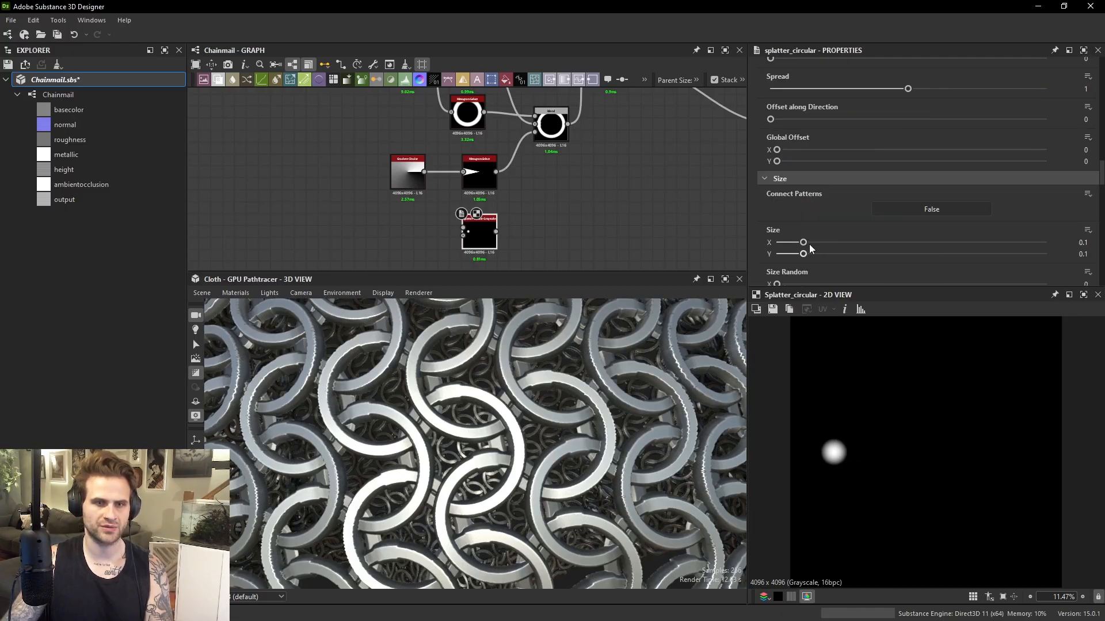
pyautogui.moveTo(823, 242); pyautogui.dragTo(782, 247)
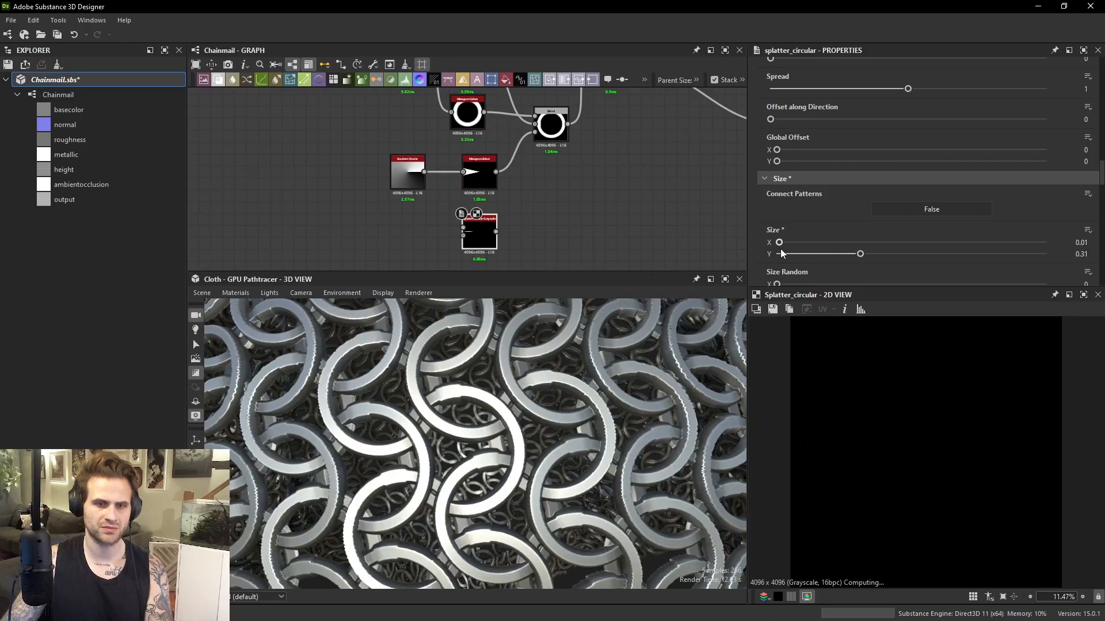
# Add a Blend node fed by the blended ring and place it beside the Splatter Circular Grayscale node.
pyautogui.moveTo(497, 225); pyautogui.dragTo(477, 213, button='middle')
pyautogui.press('space')
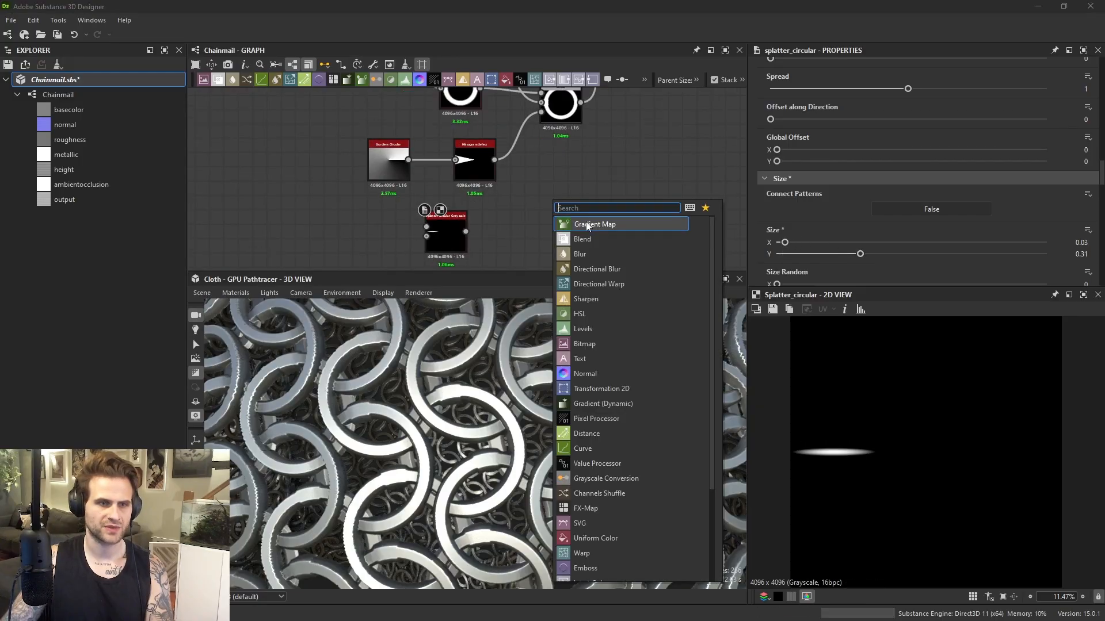
pyautogui.click(588, 239)
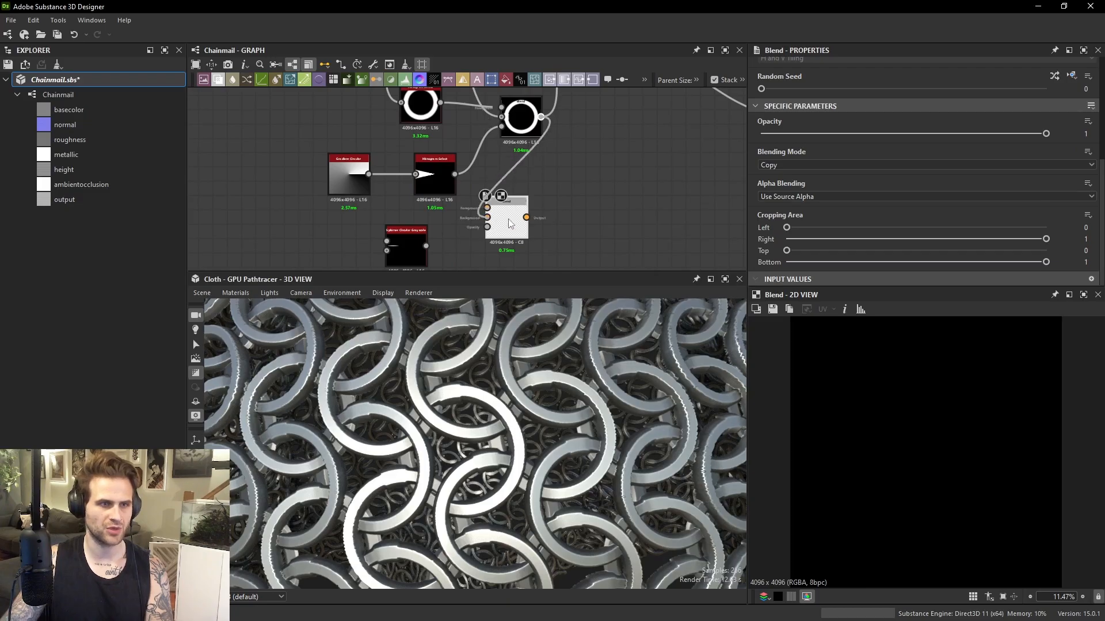
pyautogui.moveTo(510, 223); pyautogui.dragTo(547, 237)
# Feed the splatter through an Invert Grayscale node into the new Blend and set its blending mode to Multiply.
pyautogui.press('space')
pyautogui.write('inv')
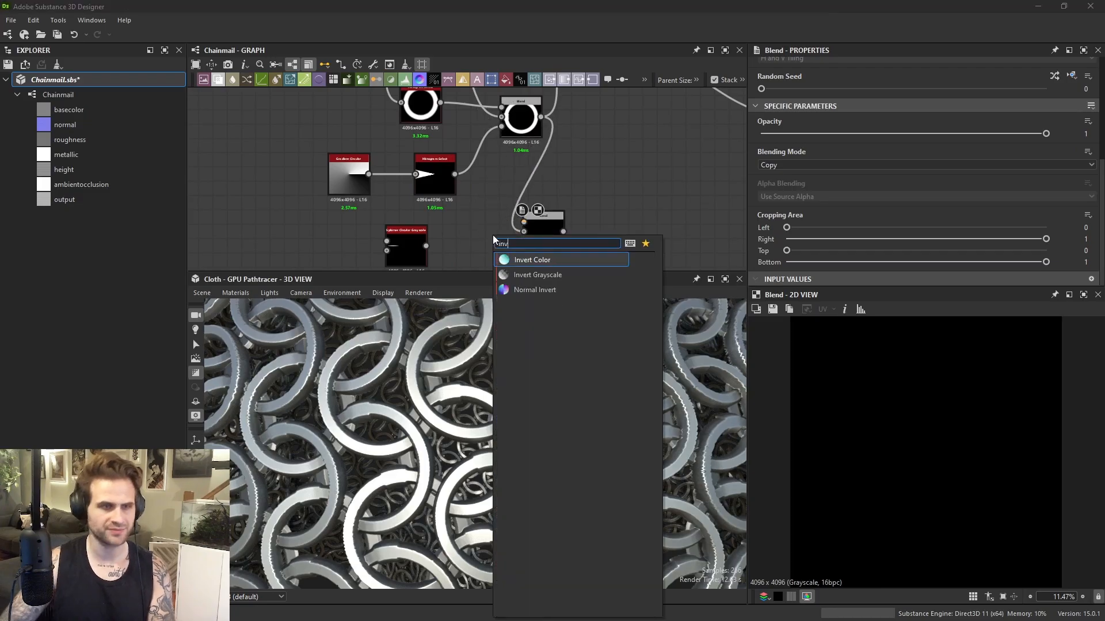
pyautogui.click(549, 277)
pyautogui.moveTo(427, 246); pyautogui.dragTo(523, 223)
pyautogui.doubleClick(546, 232)
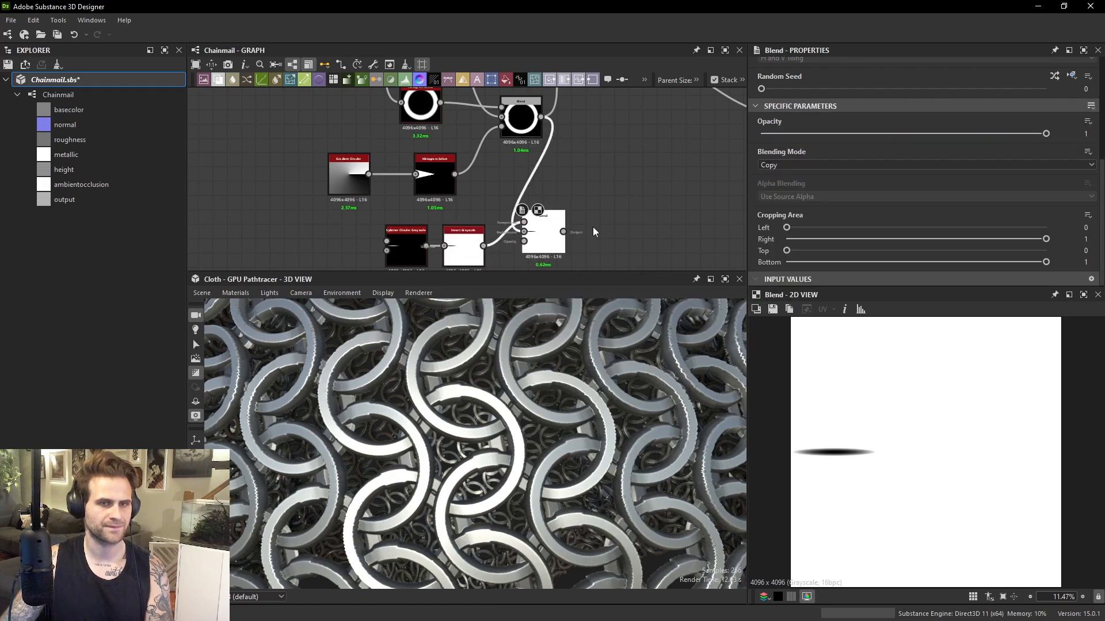
pyautogui.click(787, 166)
pyautogui.click(782, 199)
# Add another Blend node that combines the original blended ring with the notched ring.
pyautogui.moveTo(611, 155); pyautogui.dragTo(580, 201, button='middle')
pyautogui.press('space')
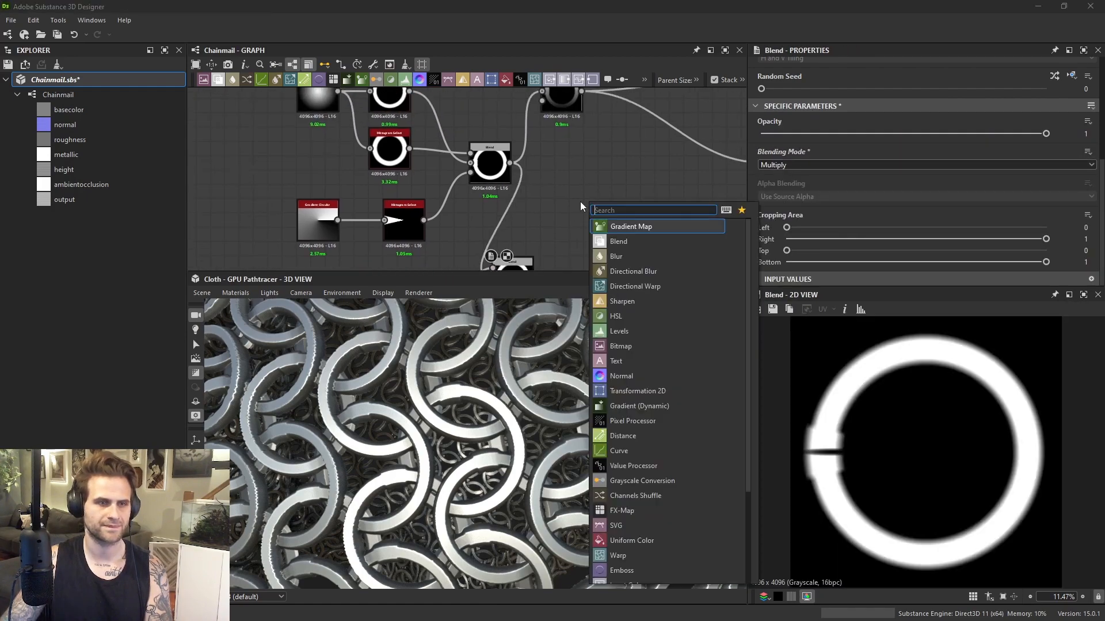
pyautogui.click(613, 243)
pyautogui.scroll(2, 512, 174)
pyautogui.moveTo(509, 157); pyautogui.dragTo(596, 220)
pyautogui.scroll(-2, 587, 224)
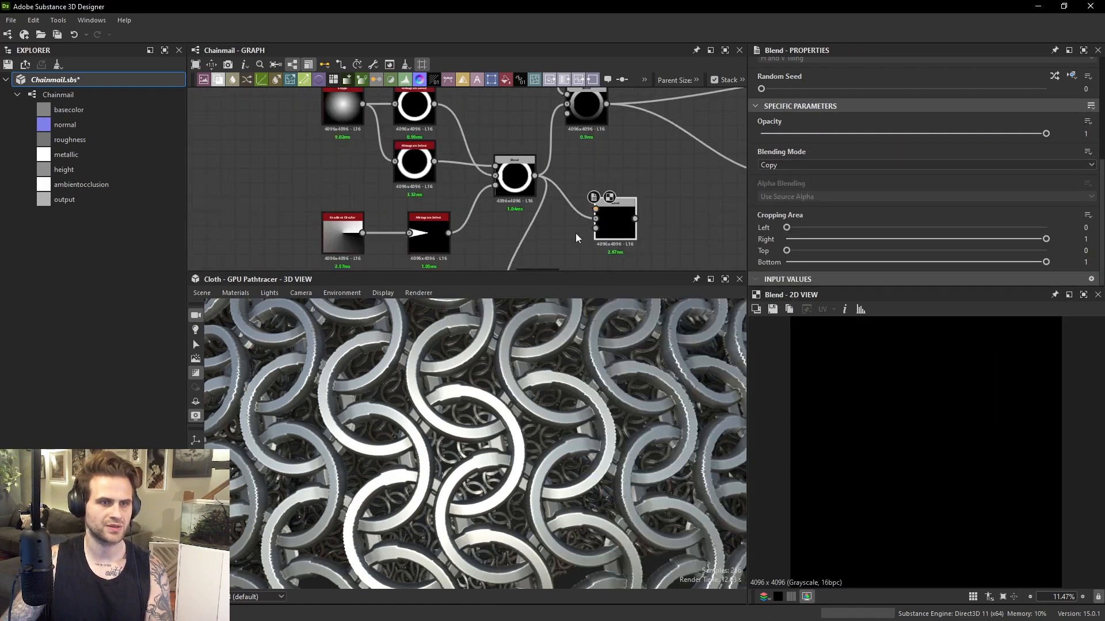
pyautogui.moveTo(575, 233); pyautogui.dragTo(569, 166, button='middle')
pyautogui.moveTo(593, 152); pyautogui.dragTo(588, 154)
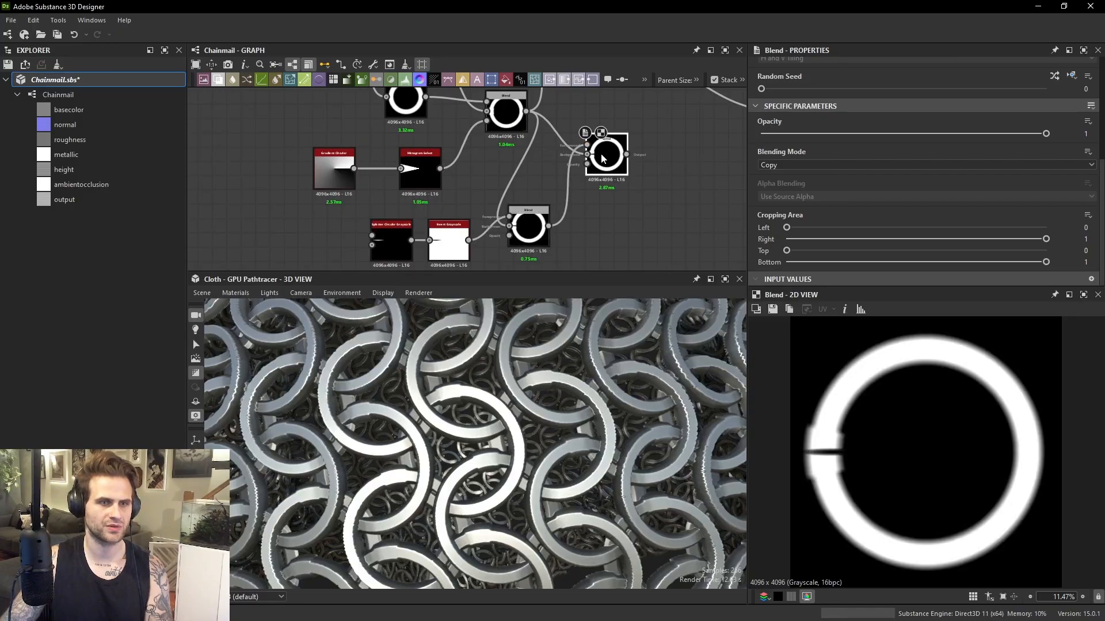
# Set the second new Blend to Multiply and place it in line after the notched ring's Blend.
pyautogui.click(783, 167)
pyautogui.click(788, 203)
pyautogui.scroll(2, 841, 450)
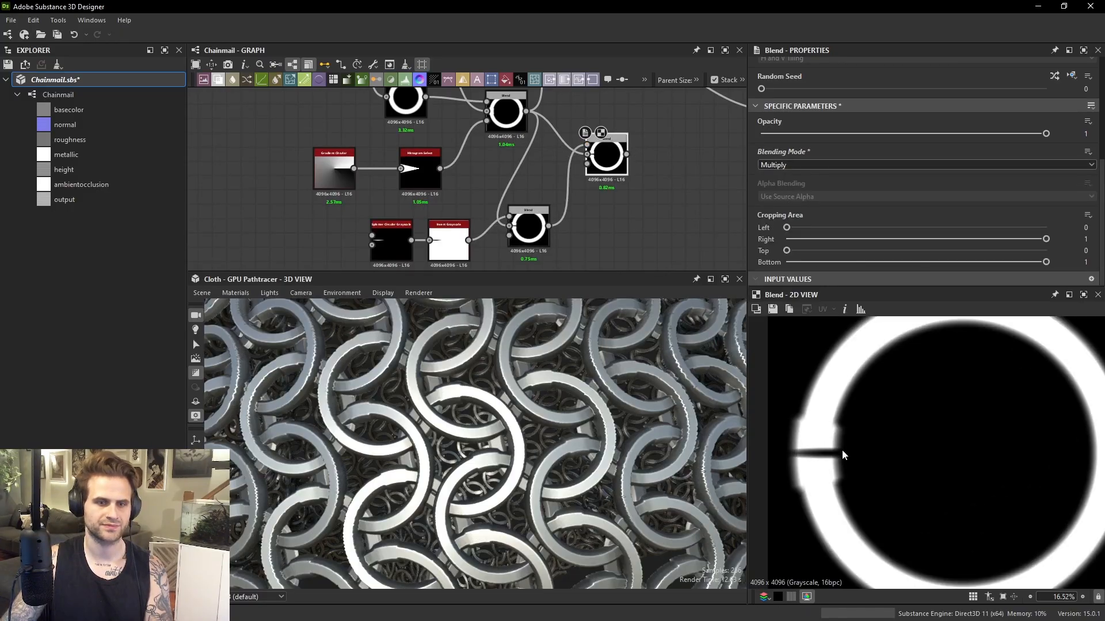
pyautogui.scroll(2, 537, 225)
pyautogui.moveTo(640, 106); pyautogui.dragTo(621, 231)
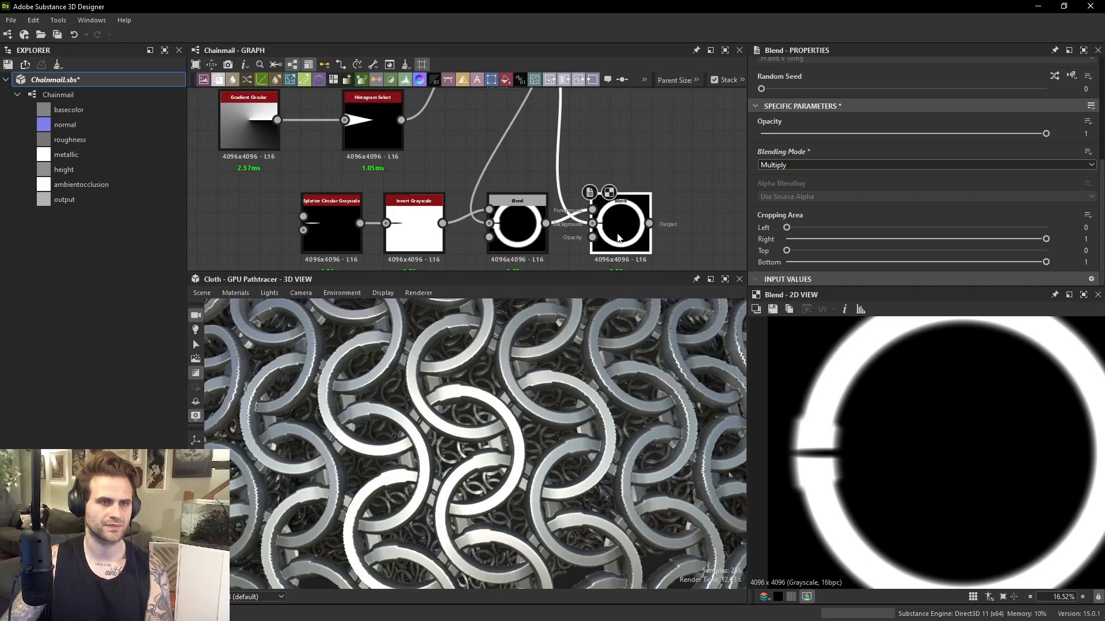
pyautogui.moveTo(621, 232); pyautogui.dragTo(609, 188, button='middle')
pyautogui.scroll(1, 817, 452)
pyautogui.scroll(1, 817, 452)
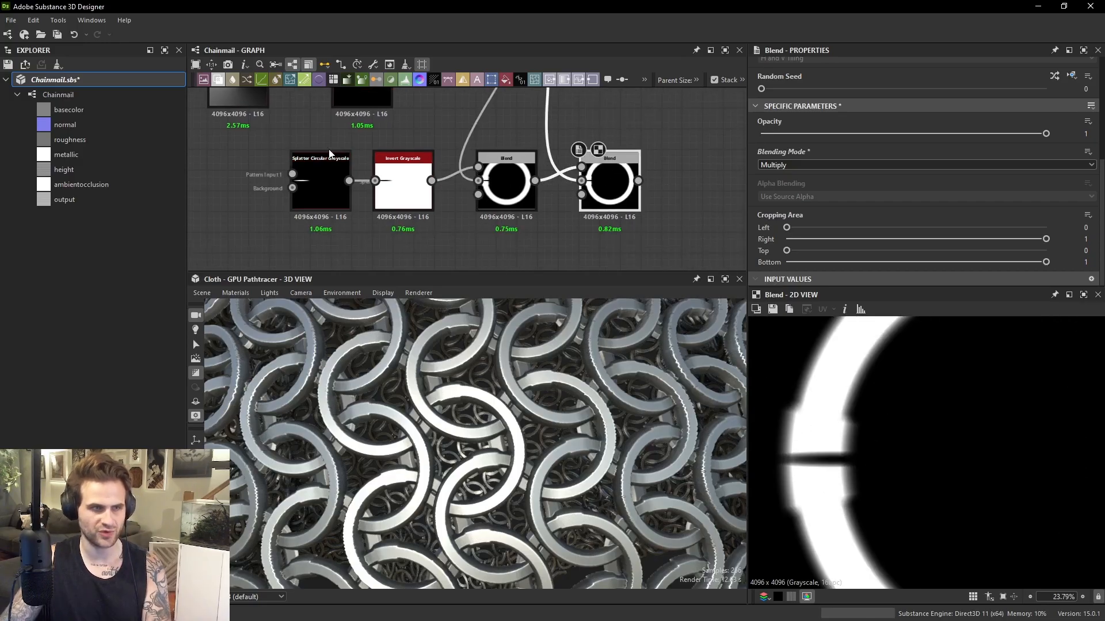
# Set the Splatter Circular Grayscale's Ring Rotation to 12 degrees to shift the cut along the thickened ring segment.
pyautogui.moveTo(333, 153); pyautogui.dragTo(325, 162, button='middle')
pyautogui.scroll(4, 782, 460)
pyautogui.click(320, 209)
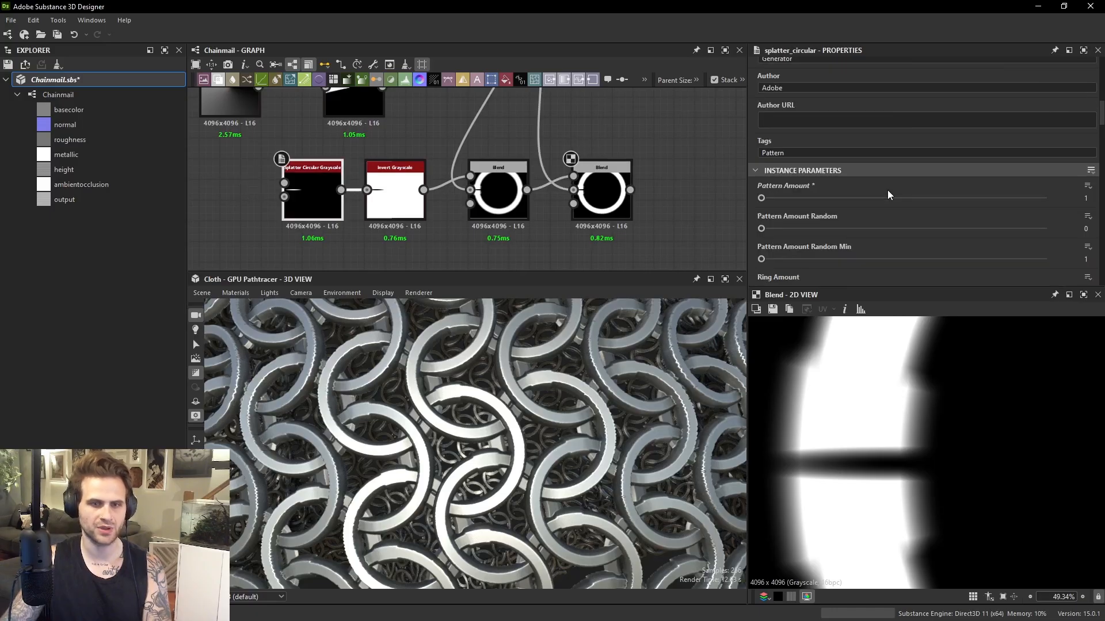
pyautogui.scroll(-6, 897, 190)
pyautogui.scroll(-5, 905, 443)
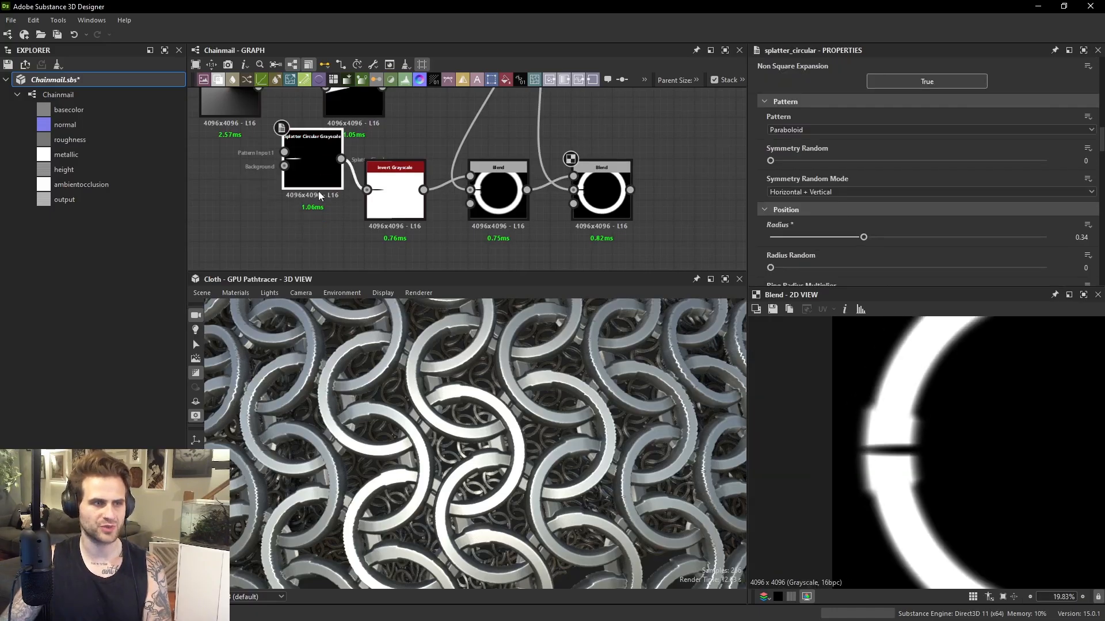
pyautogui.scroll(-5, 882, 206)
pyautogui.scroll(-5, 834, 201)
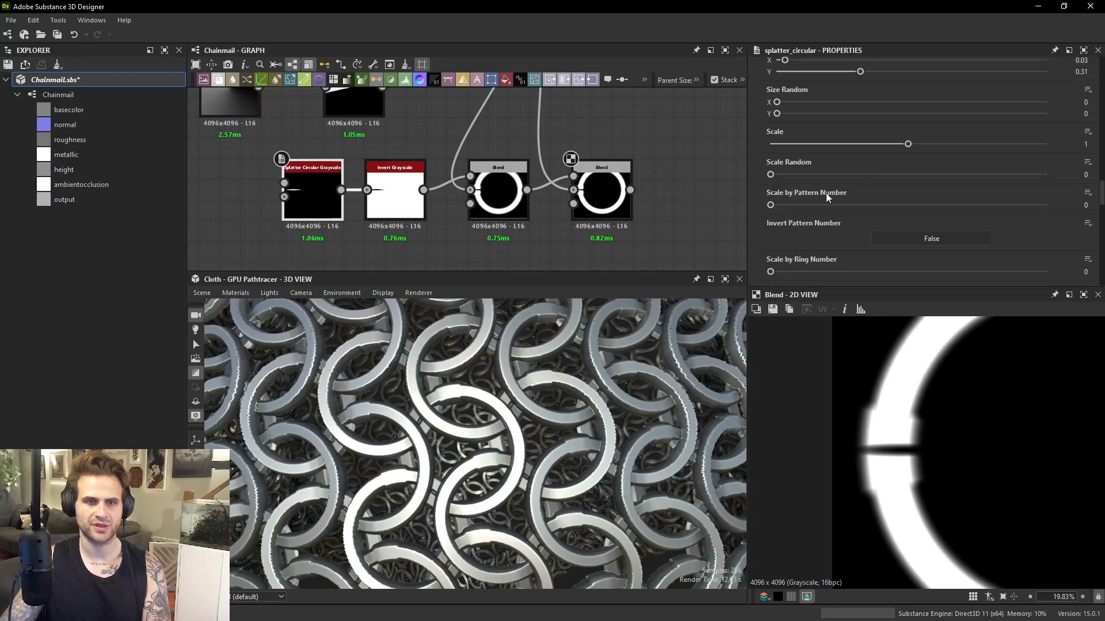
pyautogui.scroll(-5, 781, 257)
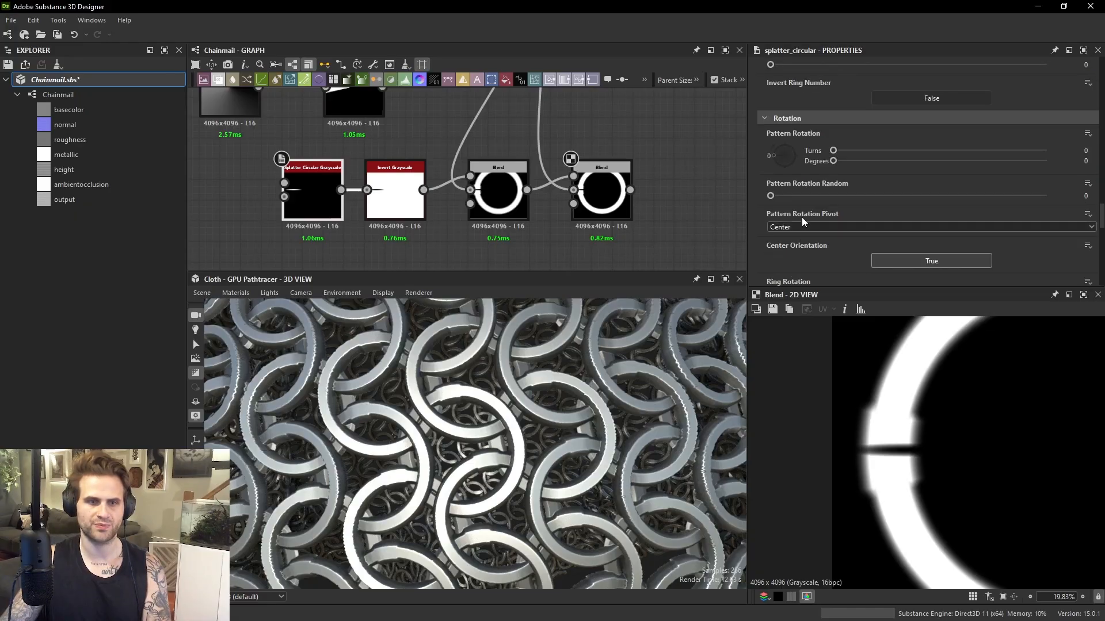
pyautogui.moveTo(771, 200); pyautogui.dragTo(771, 200)
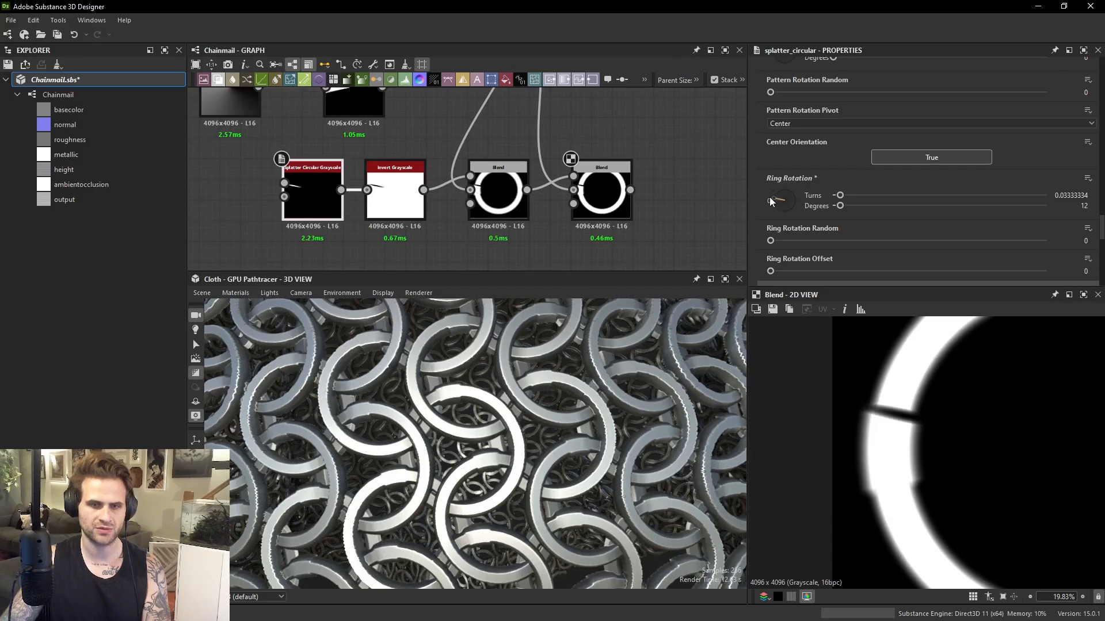
pyautogui.scroll(-3, 887, 402)
pyautogui.press('f')
# Connect the final notched-ring Blend to the gradient Multiply Blend's input in place of the uncut ring.
pyautogui.moveTo(616, 133); pyautogui.dragTo(545, 167, button='middle')
pyautogui.scroll(-5, 547, 178)
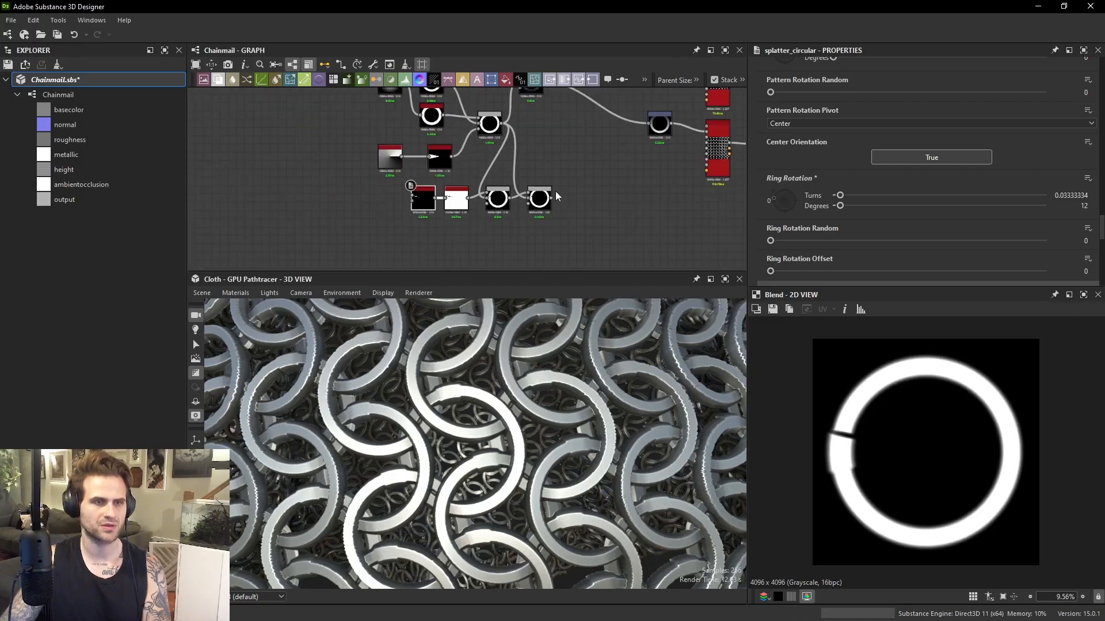
pyautogui.scroll(-3, 402, 133)
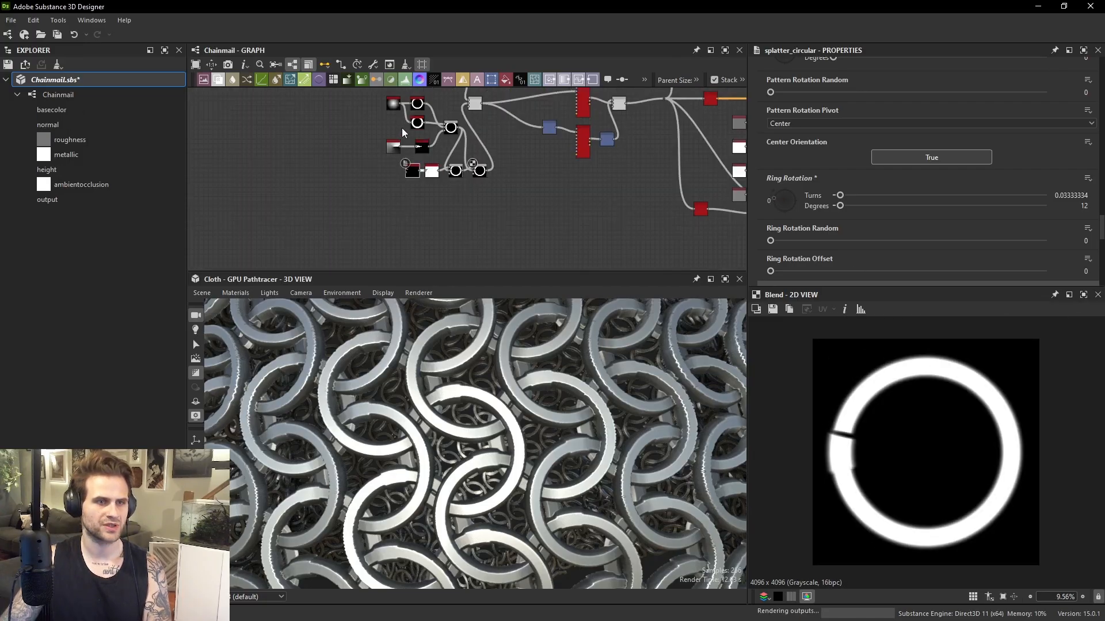
# Rearrange the ring-building nodes and the row of splatter and Blend nodes to leave space before the gradient Multiply Blend.
pyautogui.moveTo(422, 129); pyautogui.dragTo(433, 181, button='middle')
pyautogui.moveTo(366, 141); pyautogui.dragTo(443, 181)
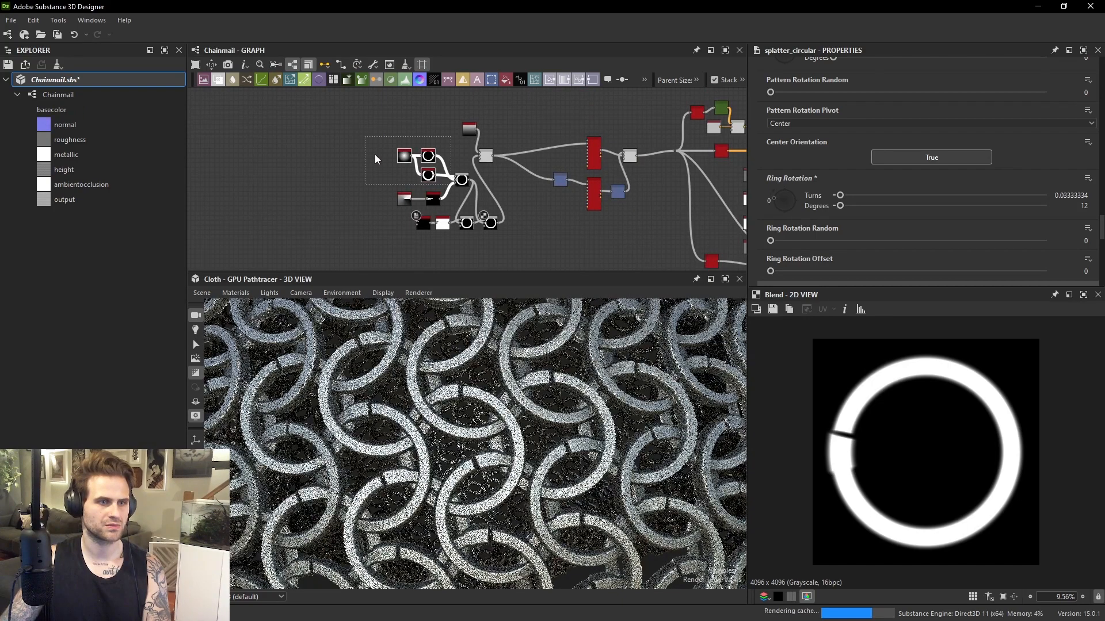
pyautogui.moveTo(374, 154)
pyautogui.mouseDown()
pyautogui.moveTo(469, 202)
pyautogui.moveTo(419, 196)
pyautogui.mouseUp()
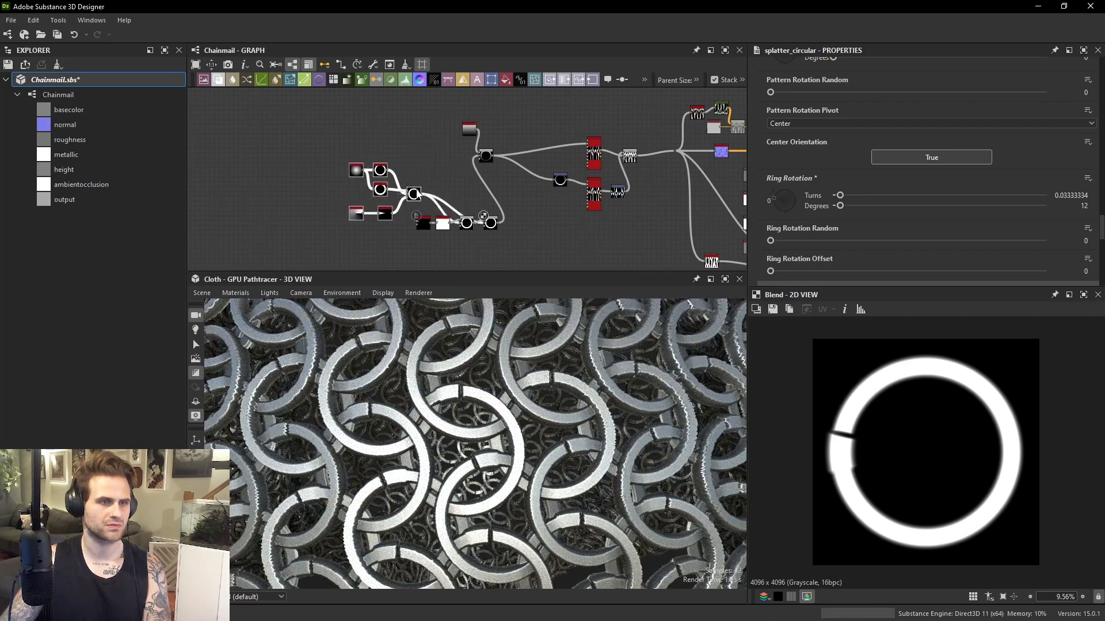
pyautogui.scroll(2, 408, 210)
pyautogui.moveTo(428, 253); pyautogui.dragTo(393, 254)
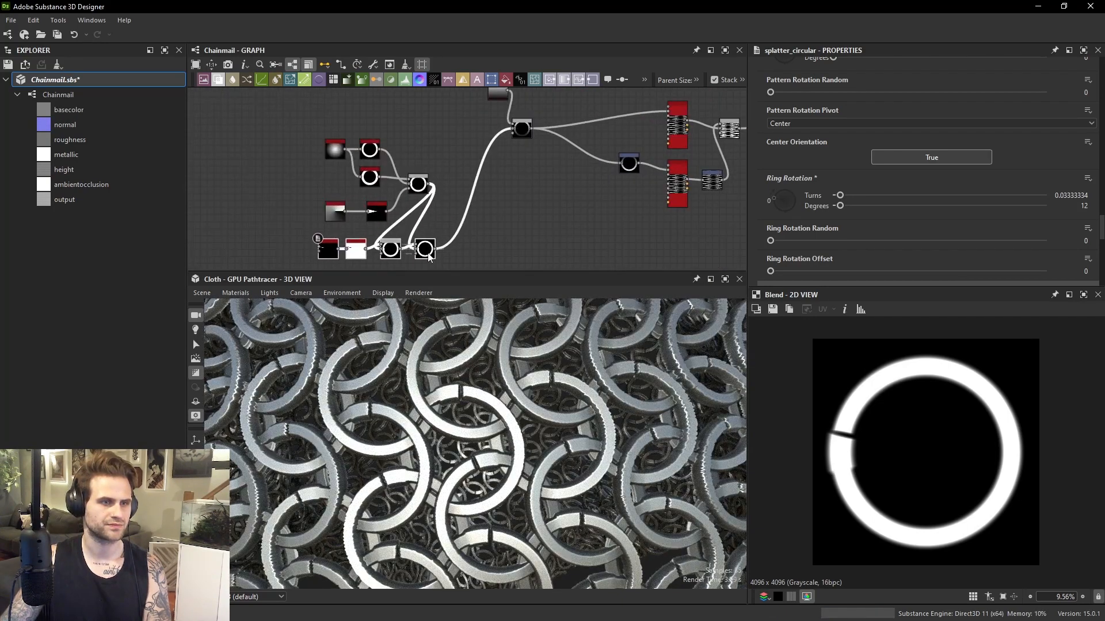
pyautogui.click(426, 249)
# Inspect the cut in the thickened ring segment close up on the cloth and in the 2D view.
pyautogui.moveTo(481, 225); pyautogui.dragTo(482, 216, button='middle')
pyautogui.scroll(2, 497, 472)
pyautogui.scroll(3, 496, 471)
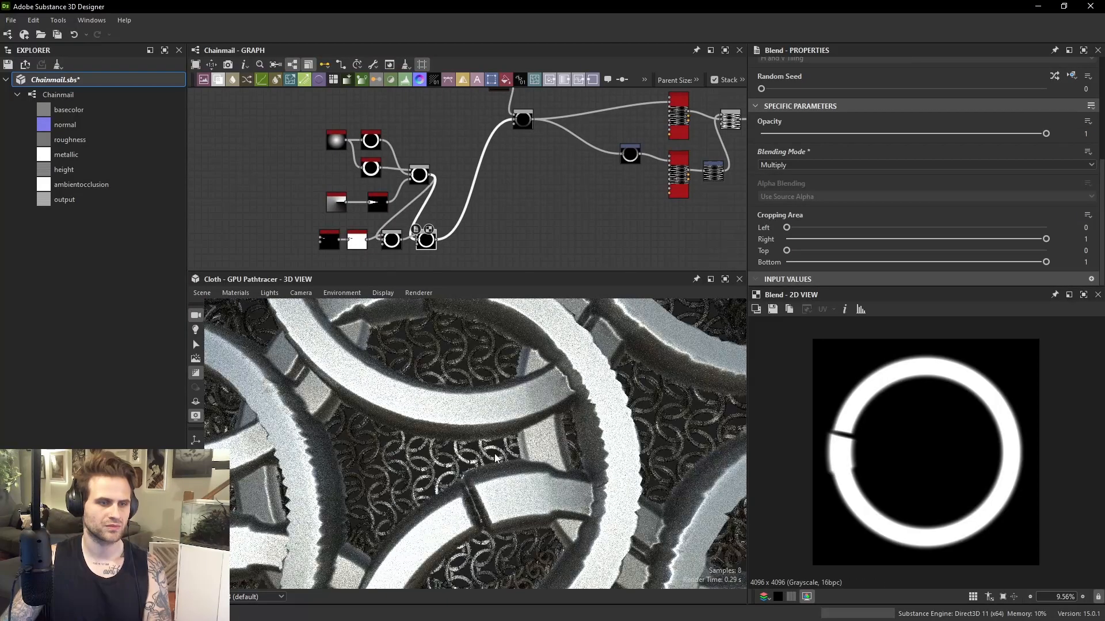
pyautogui.scroll(1, 467, 239)
pyautogui.scroll(3, 869, 431)
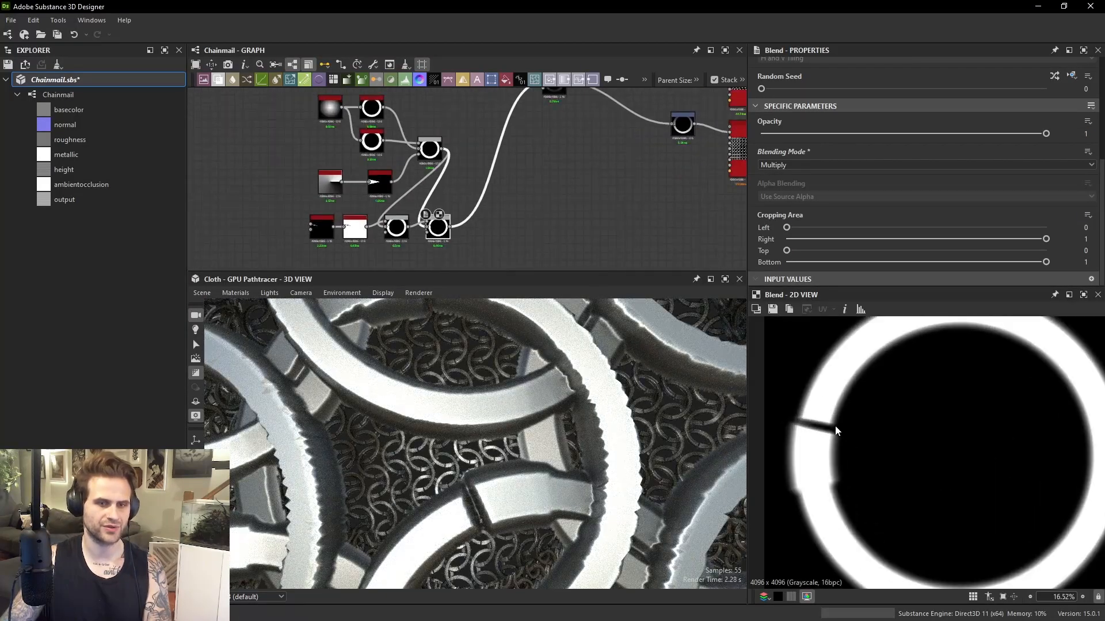
pyautogui.scroll(3, 869, 431)
pyautogui.scroll(1, 412, 247)
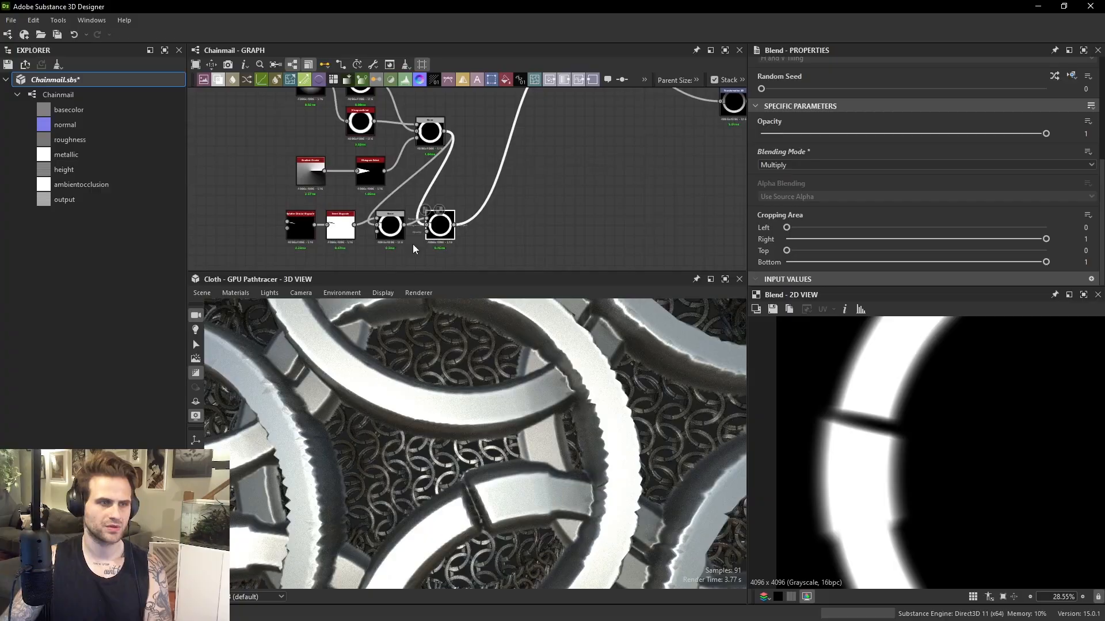
# Increase the Splatter Circular Grayscale's Radius to 0.43.
pyautogui.click(307, 225)
pyautogui.scroll(-8, 946, 182)
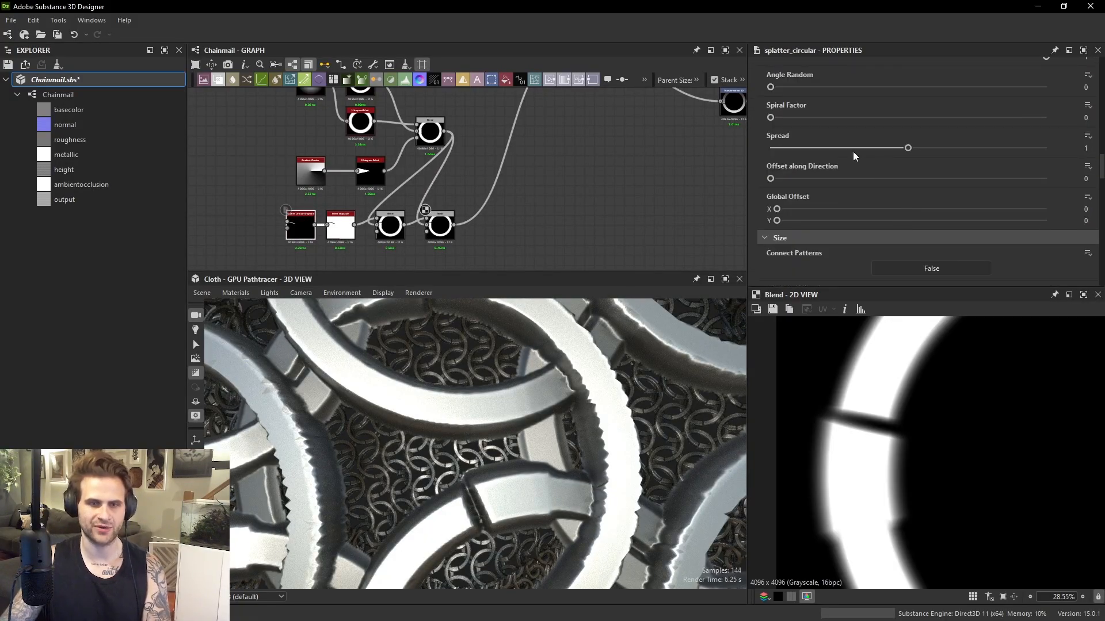
pyautogui.scroll(4, 821, 133)
pyautogui.moveTo(863, 100); pyautogui.dragTo(889, 99)
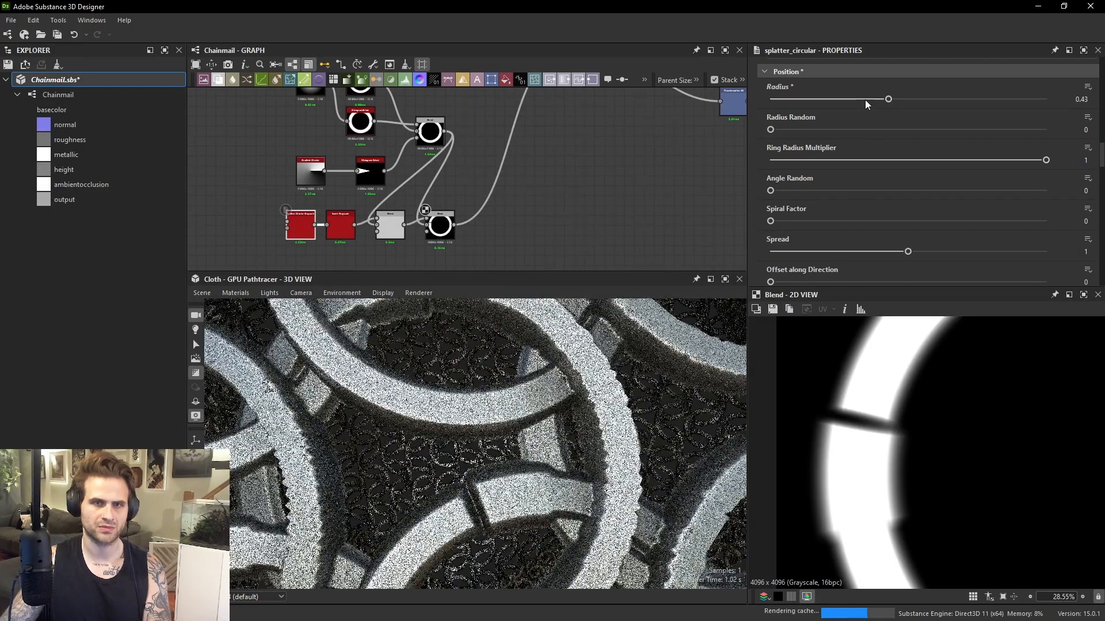
# Set the Splatter Circular Grayscale's Radius to 0.34 and its Size to X 0.02 and Y 0.4.
pyautogui.click(865, 99)
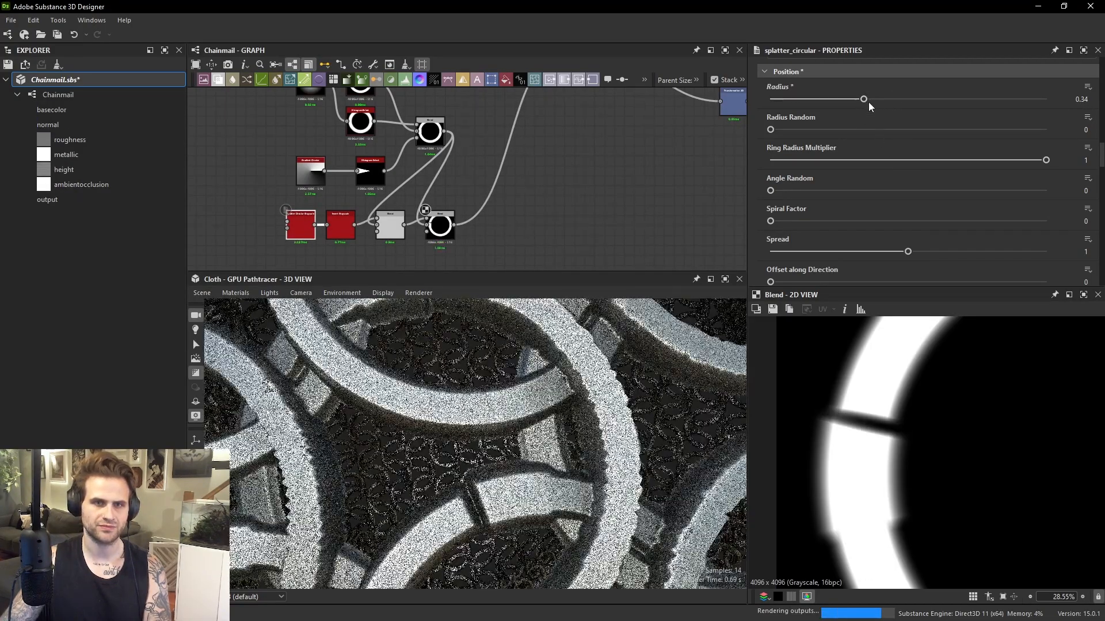
pyautogui.scroll(-3, 871, 172)
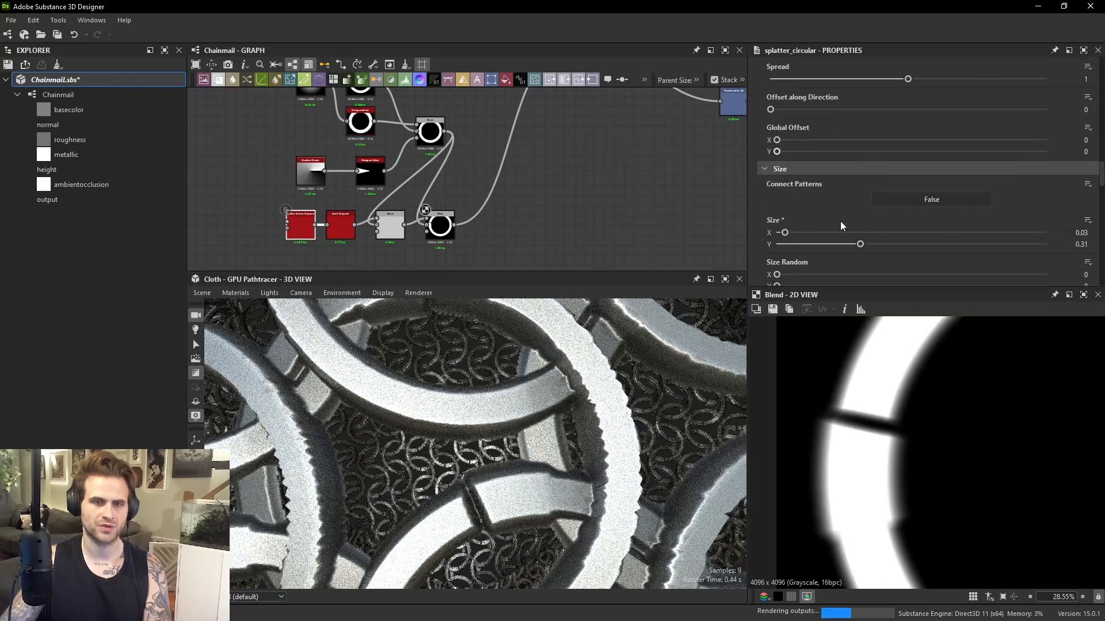
pyautogui.click(884, 244)
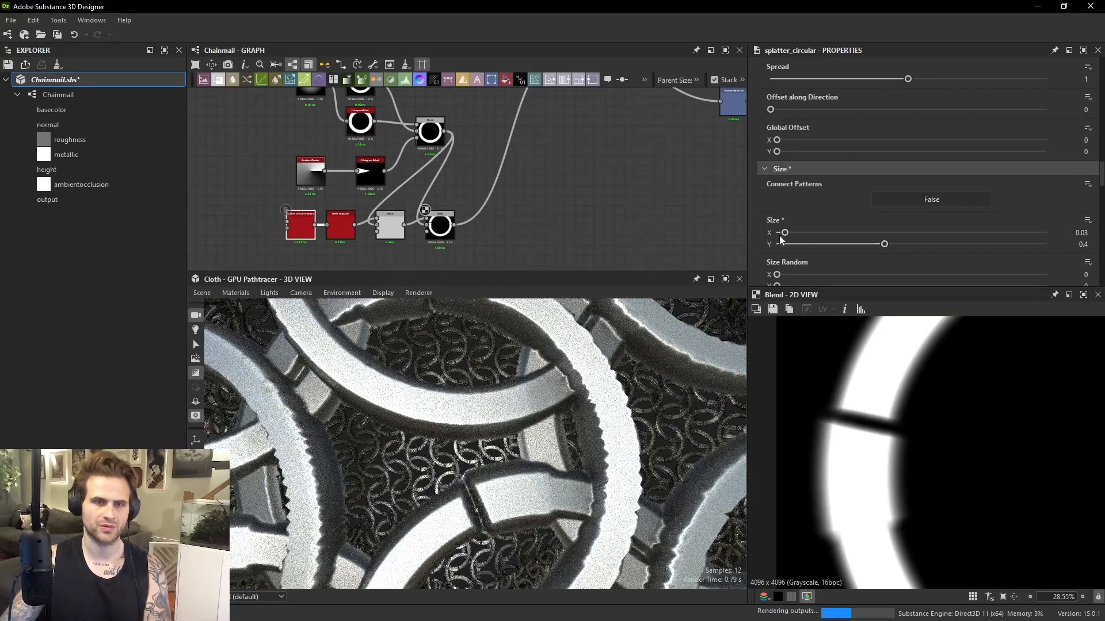
pyautogui.moveTo(784, 235); pyautogui.dragTo(781, 233)
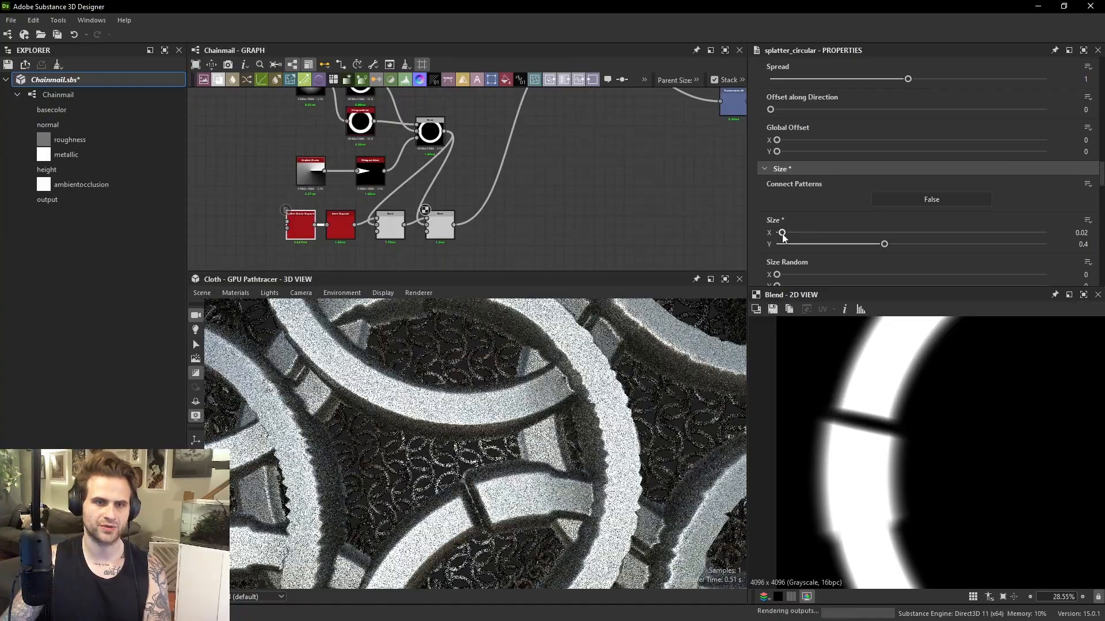
pyautogui.scroll(-1, 919, 382)
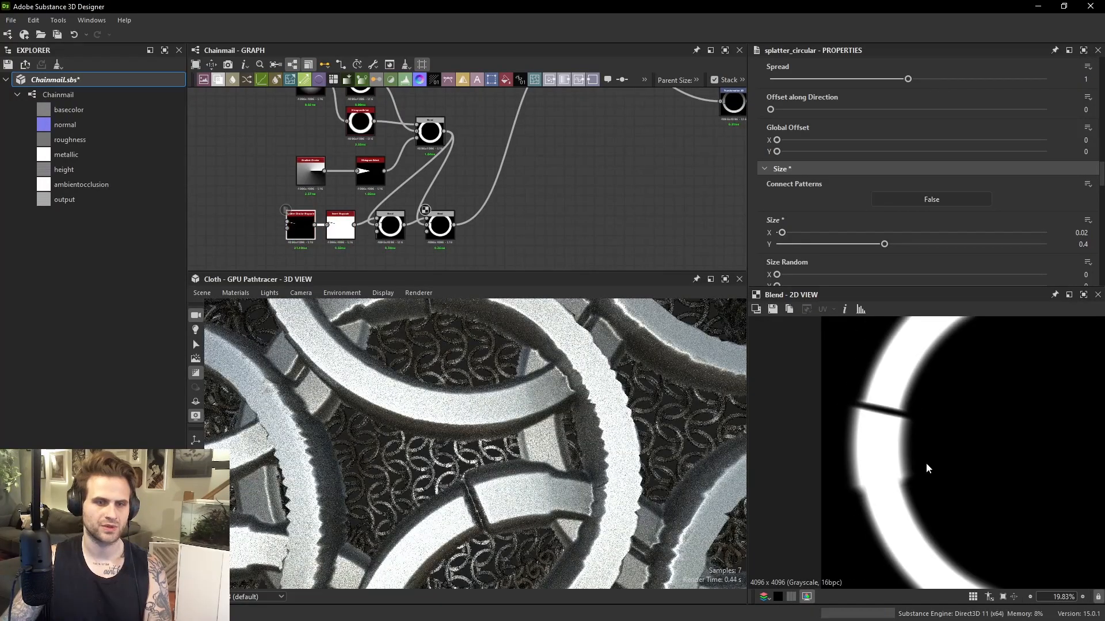
pyautogui.scroll(5, 924, 464)
pyautogui.moveTo(527, 193); pyautogui.dragTo(538, 206, button='middle')
pyautogui.click(450, 237)
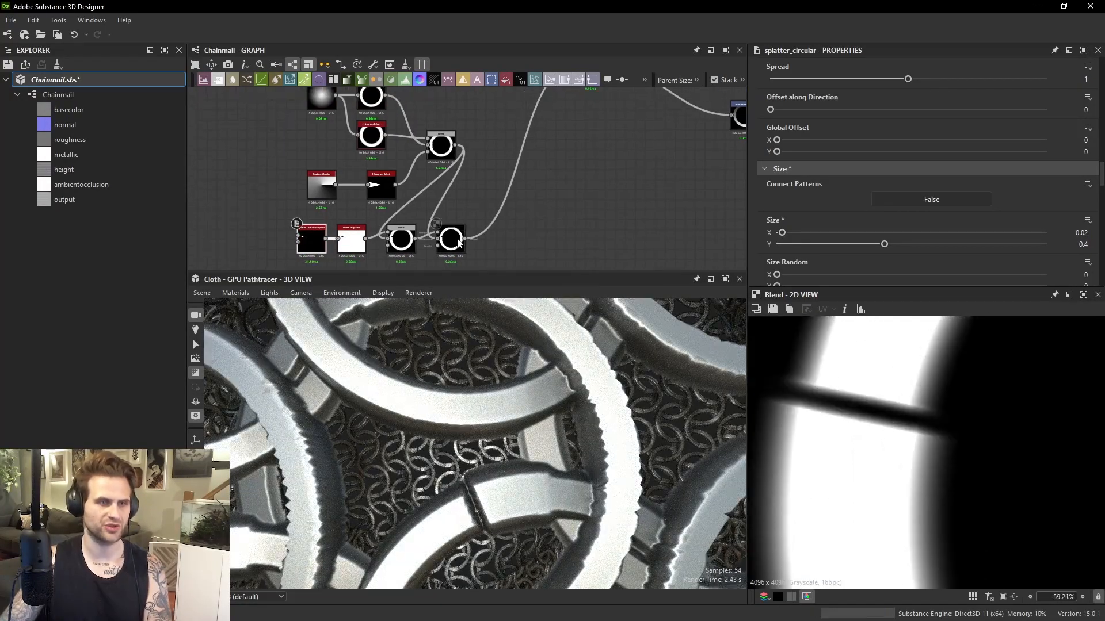
# Switch the 3D view's renderer from GPU Pathtracer to OpenGL and open its render settings.
pyautogui.click(419, 294)
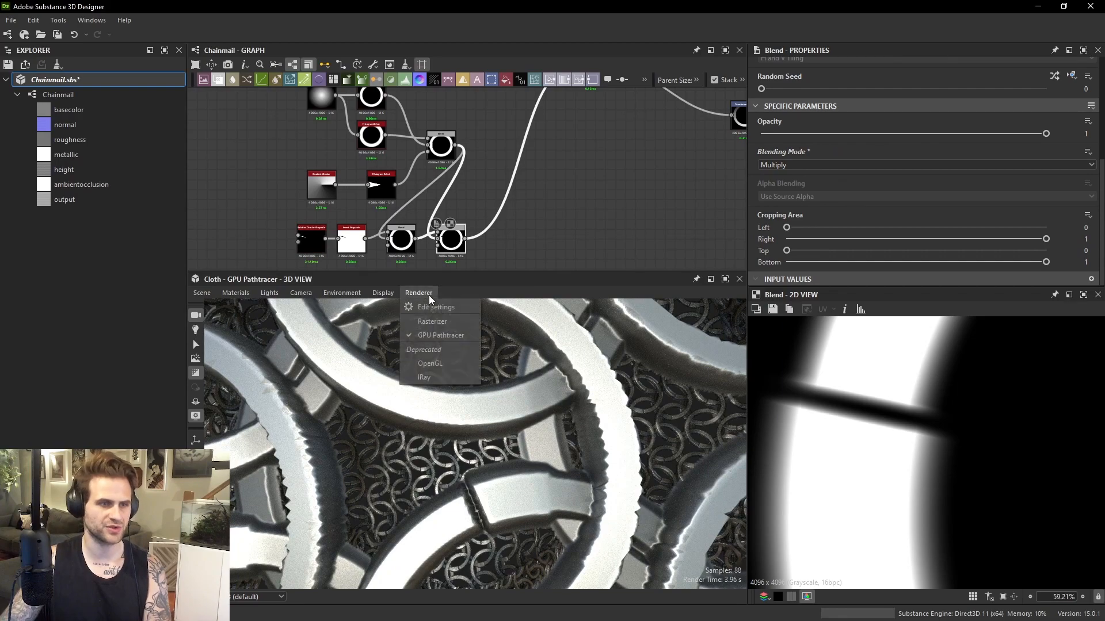
pyautogui.click(450, 365)
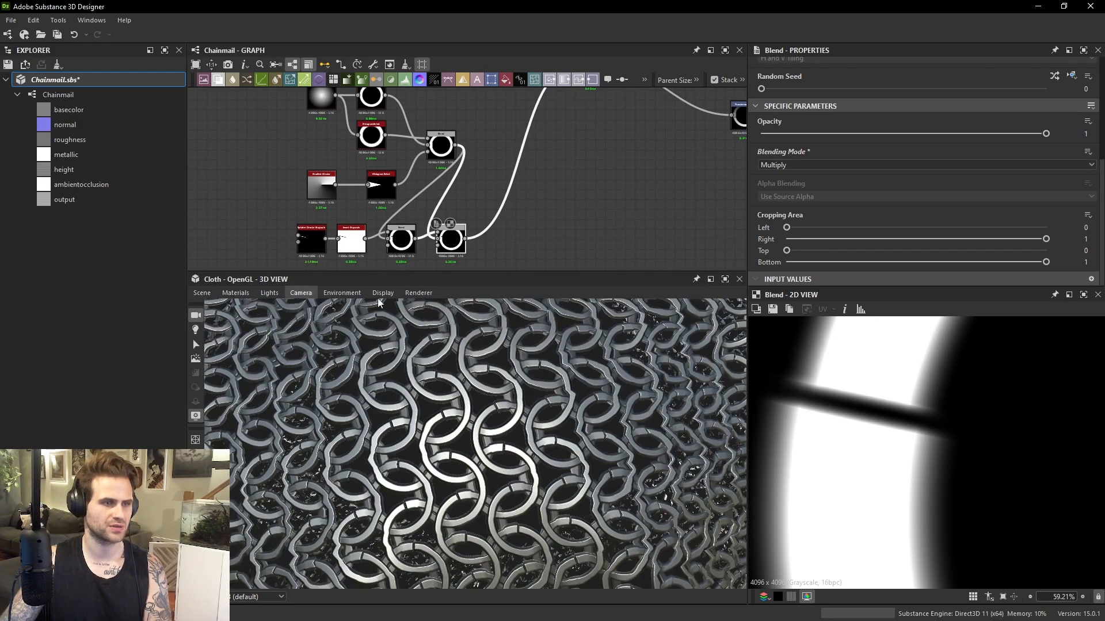
pyautogui.click(420, 293)
pyautogui.click(447, 312)
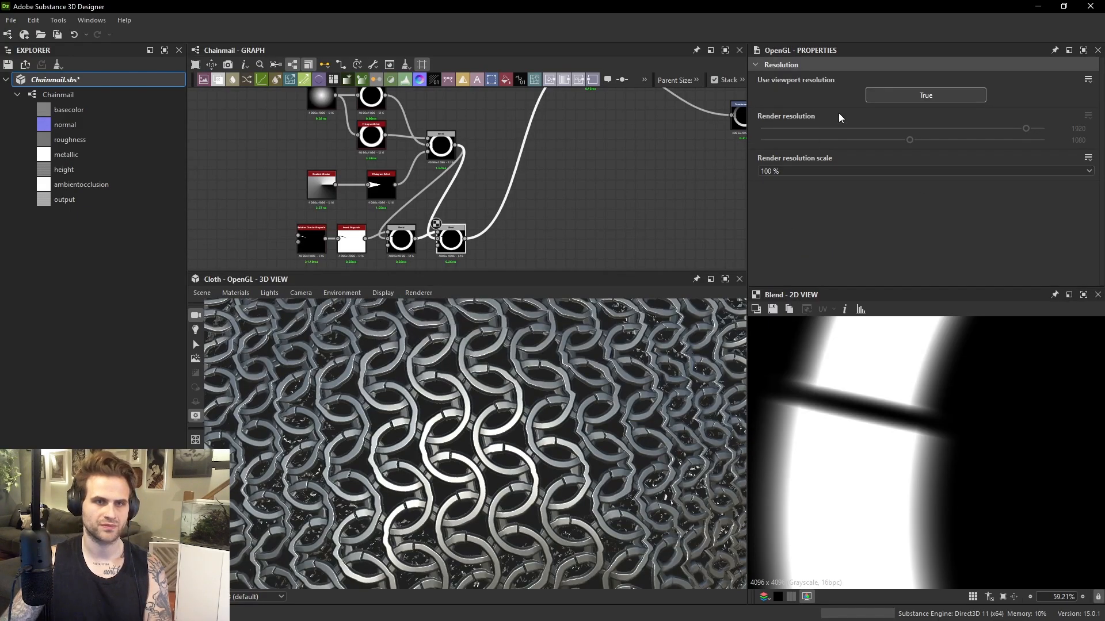
# Raise the Default material's Tessellation Factor to 16 and check the displaced rings on the cloth.
pyautogui.click(207, 294)
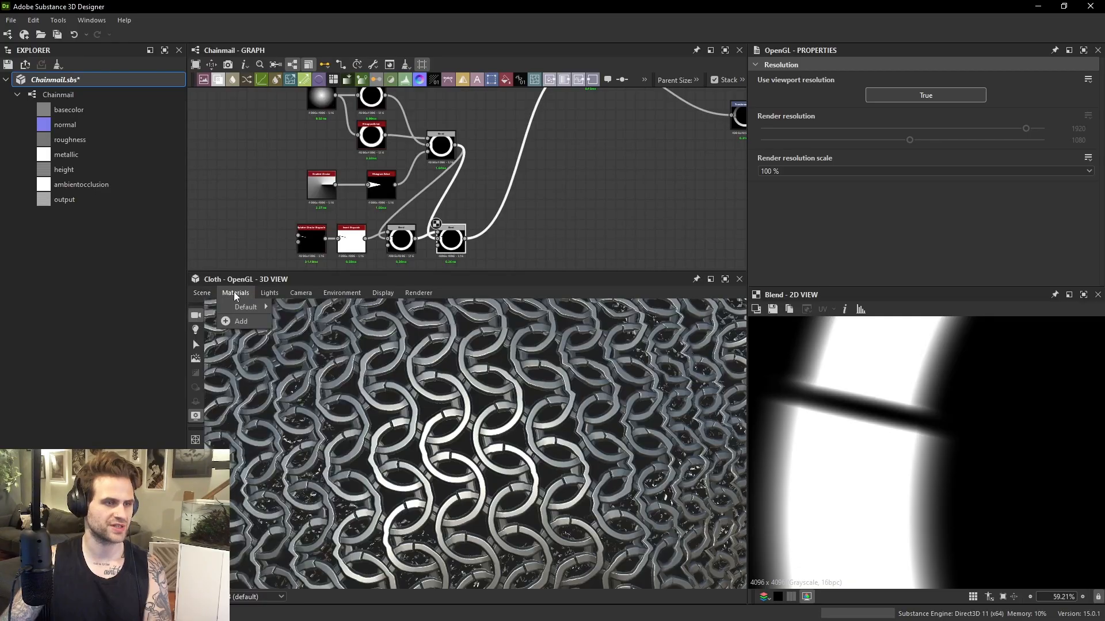
pyautogui.click(235, 293)
pyautogui.moveTo(246, 307)
pyautogui.click(326, 312)
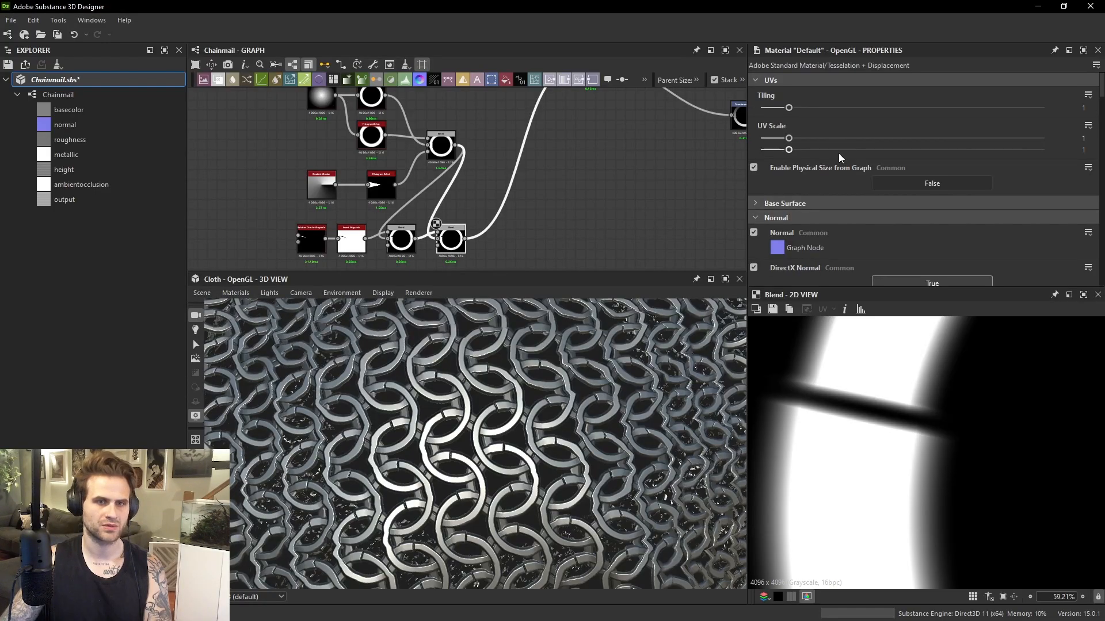
pyautogui.scroll(-3, 837, 155)
pyautogui.scroll(-2, 826, 196)
pyautogui.moveTo(791, 185); pyautogui.dragTo(1096, 197)
pyautogui.scroll(5, 613, 341)
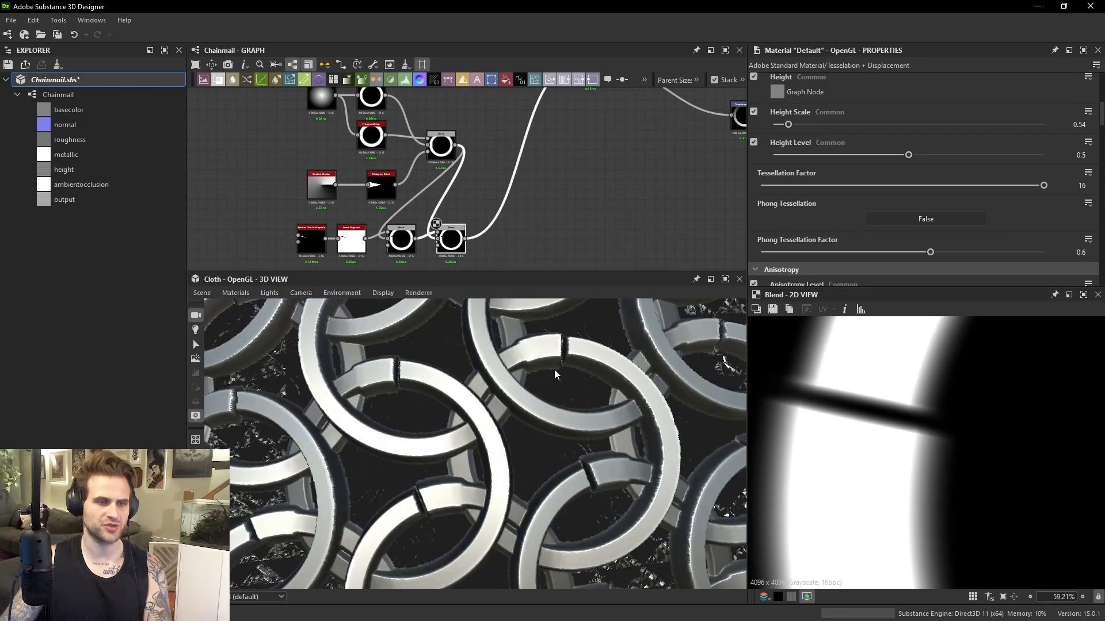
pyautogui.scroll(-6, 579, 370)
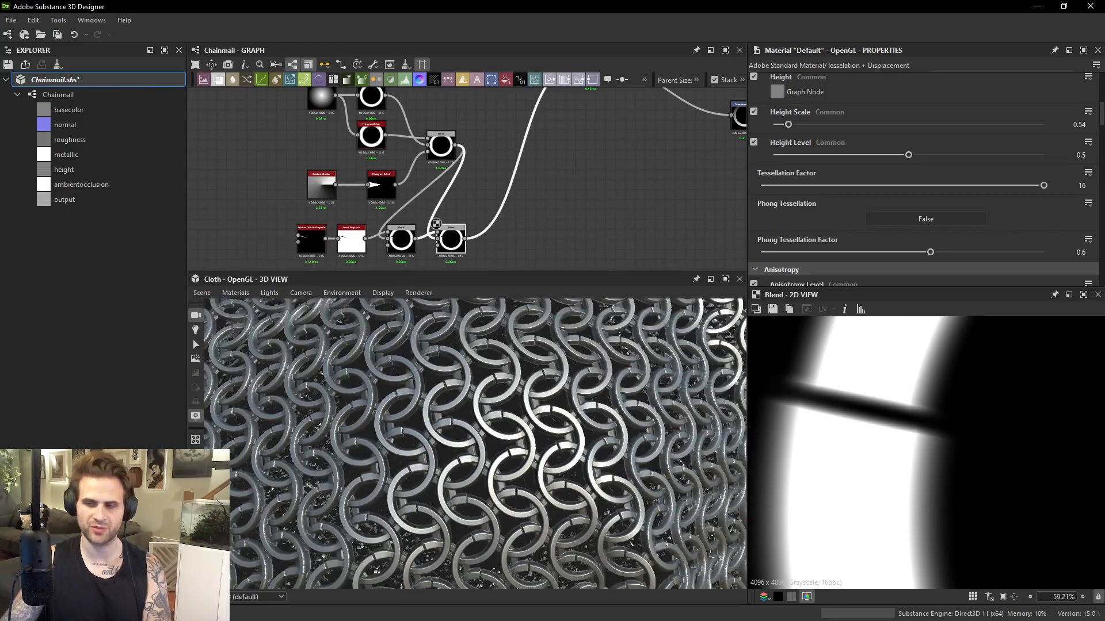
pyautogui.scroll(6, 511, 475)
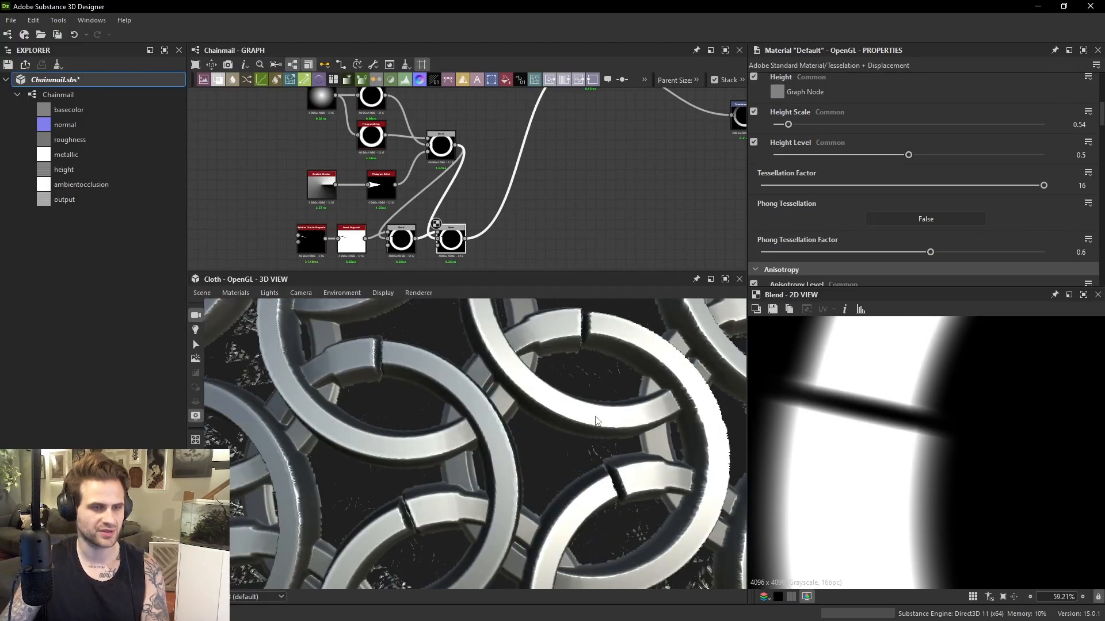
# Reduce the final notched-ring Multiply Blend's Opacity to 0.47 to make the cut seam shallower.
pyautogui.scroll(3, 460, 195)
pyautogui.click(447, 259)
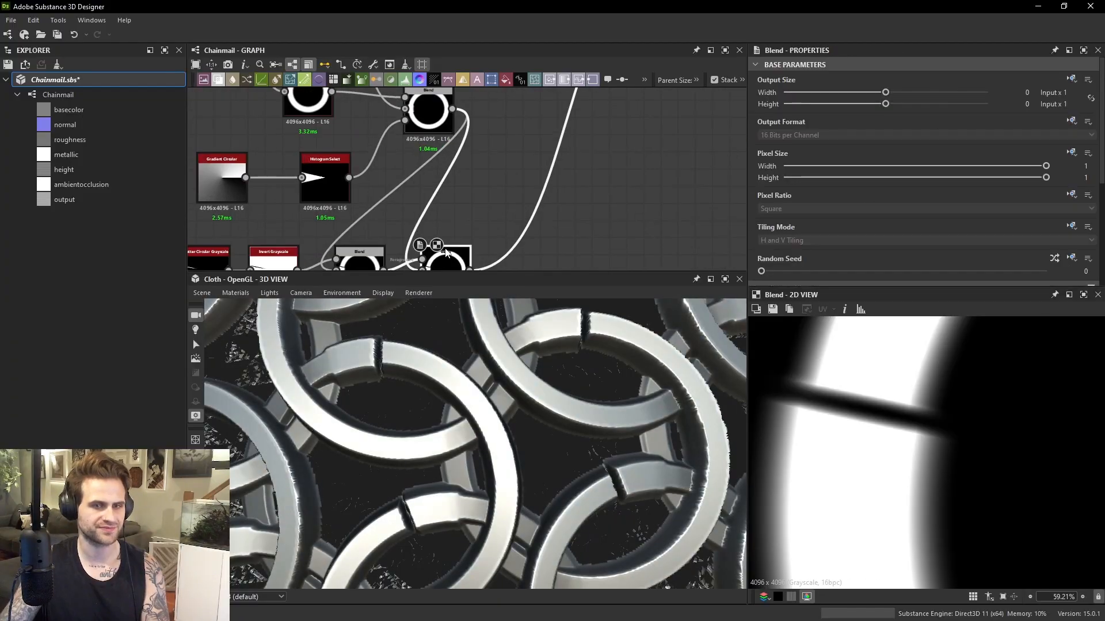
pyautogui.moveTo(448, 260); pyautogui.dragTo(514, 204, button='middle')
pyautogui.scroll(-5, 902, 188)
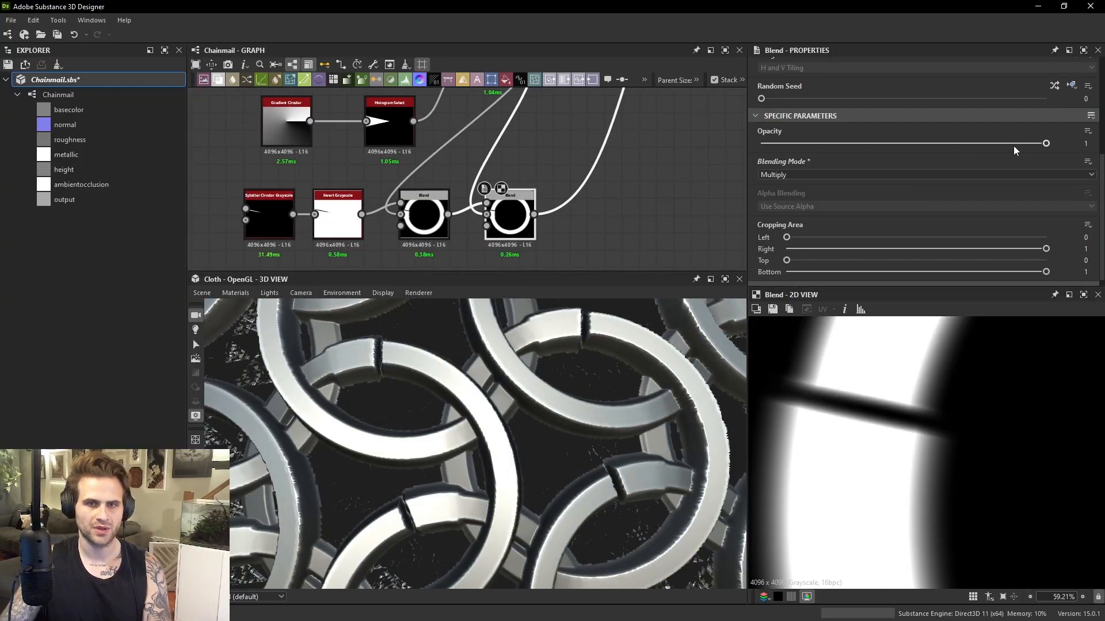
pyautogui.moveTo(1014, 146); pyautogui.dragTo(895, 143)
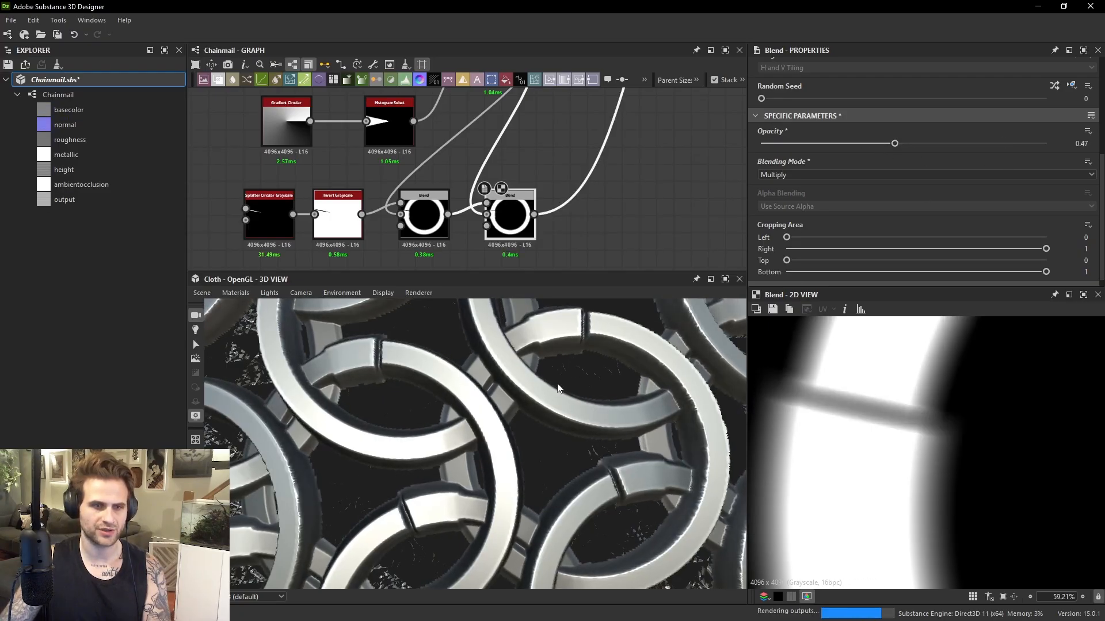
# Examine the chainmail rings in the 3D view and compare them with the rivet details in the reference photo.
pyautogui.scroll(-3, 609, 364)
pyautogui.scroll(-5, 609, 364)
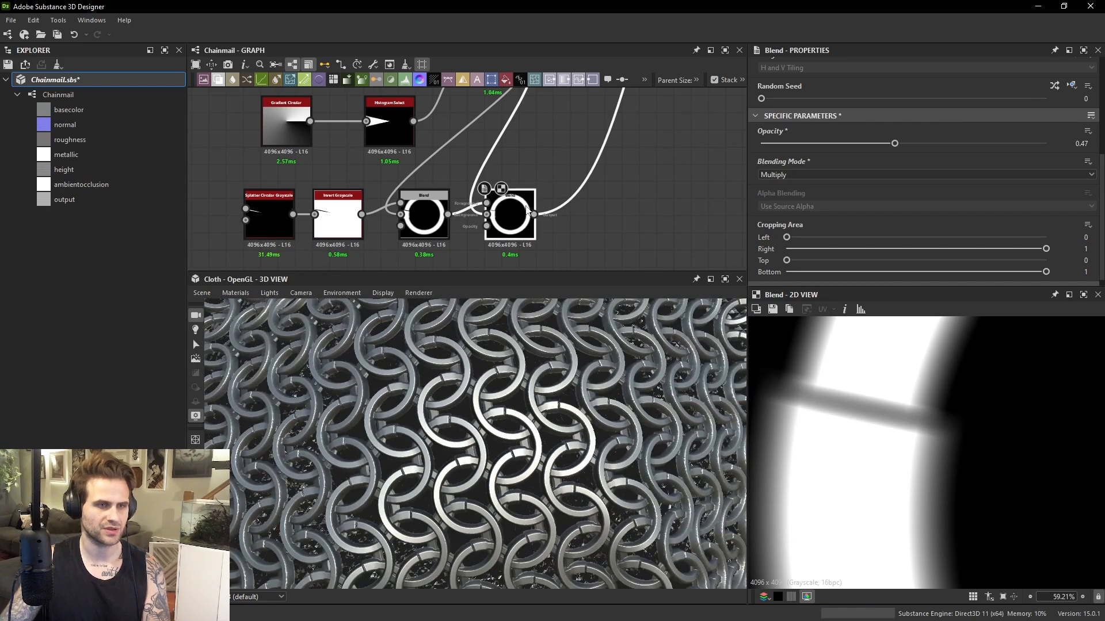
pyautogui.scroll(-5, 526, 205)
pyautogui.scroll(-5, 872, 399)
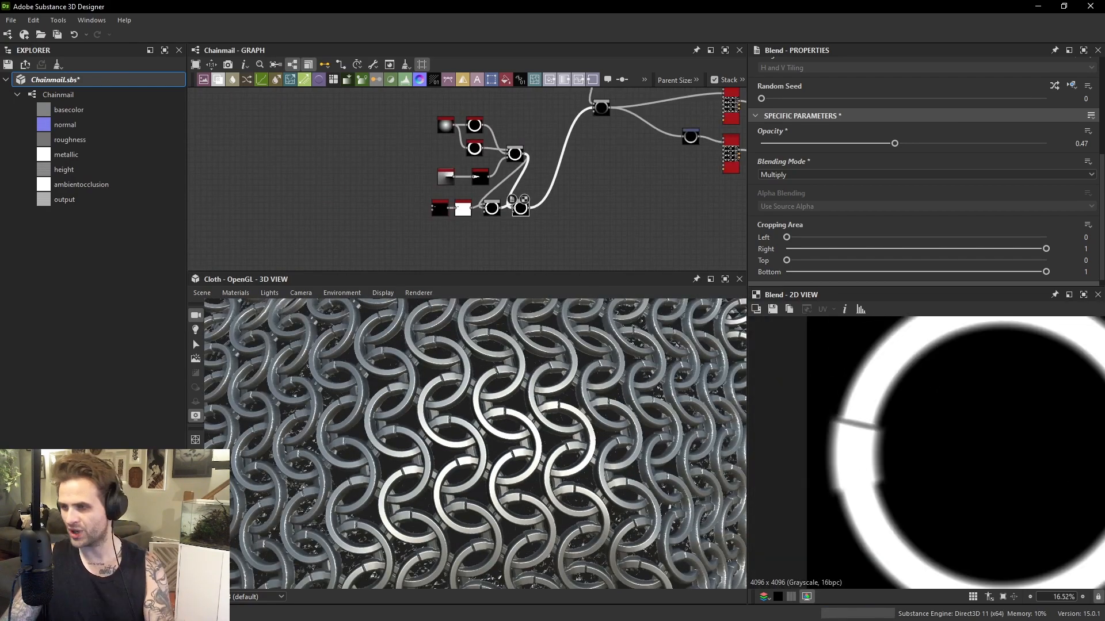
pyautogui.moveTo(1104, 408); pyautogui.dragTo(764, 353, button='right')
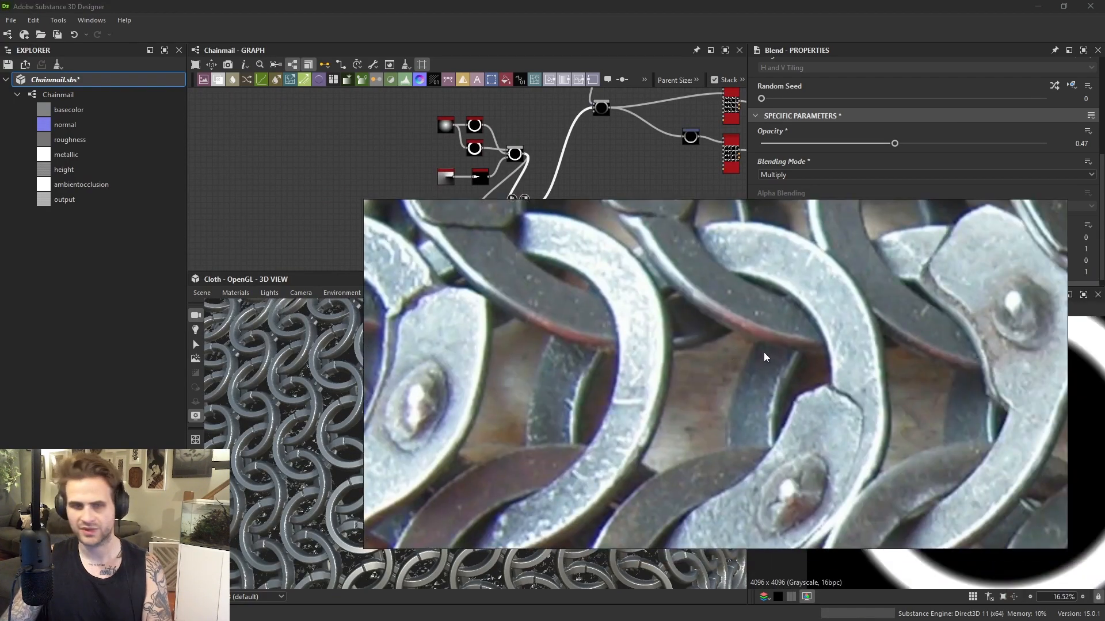
pyautogui.moveTo(443, 386); pyautogui.dragTo(534, 376, button='middle')
pyautogui.scroll(1, 522, 384)
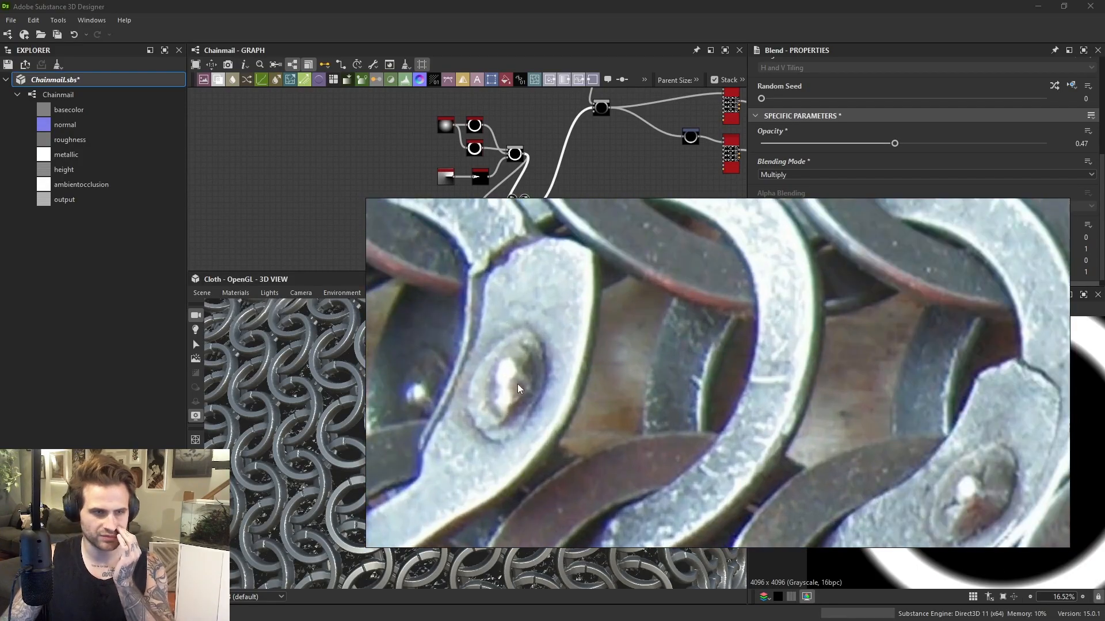
pyautogui.scroll(-2, 527, 358)
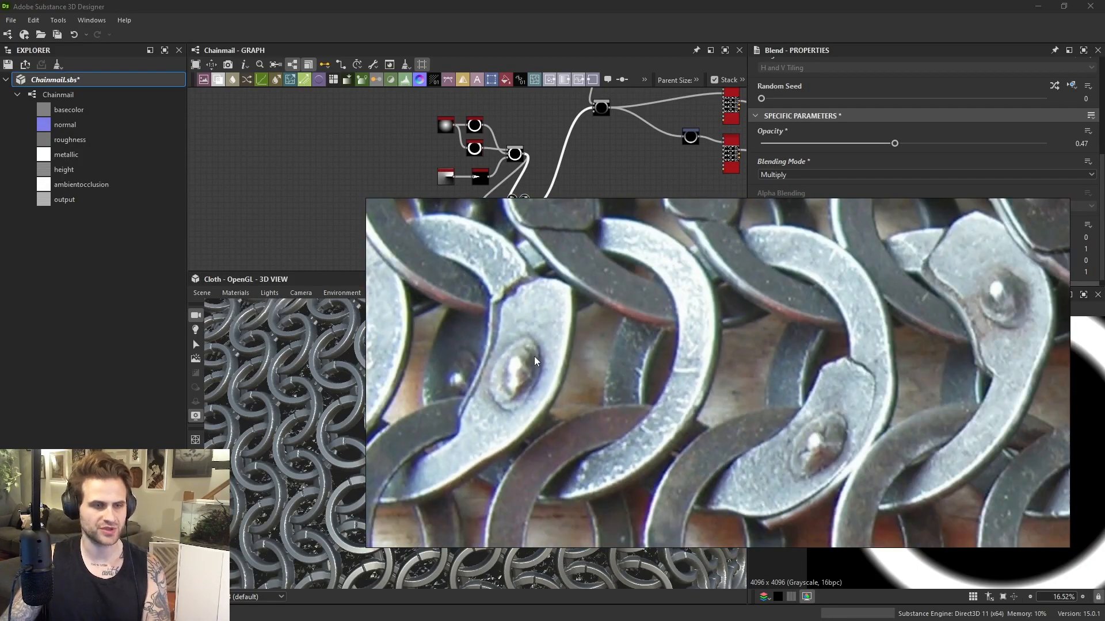
pyautogui.moveTo(534, 357); pyautogui.dragTo(1104, 368, button='right')
# Duplicate the Splatter Circular Grayscale node that makes the ring's cut line and place the copy below the original.
pyautogui.scroll(4, 486, 232)
pyautogui.click(389, 185)
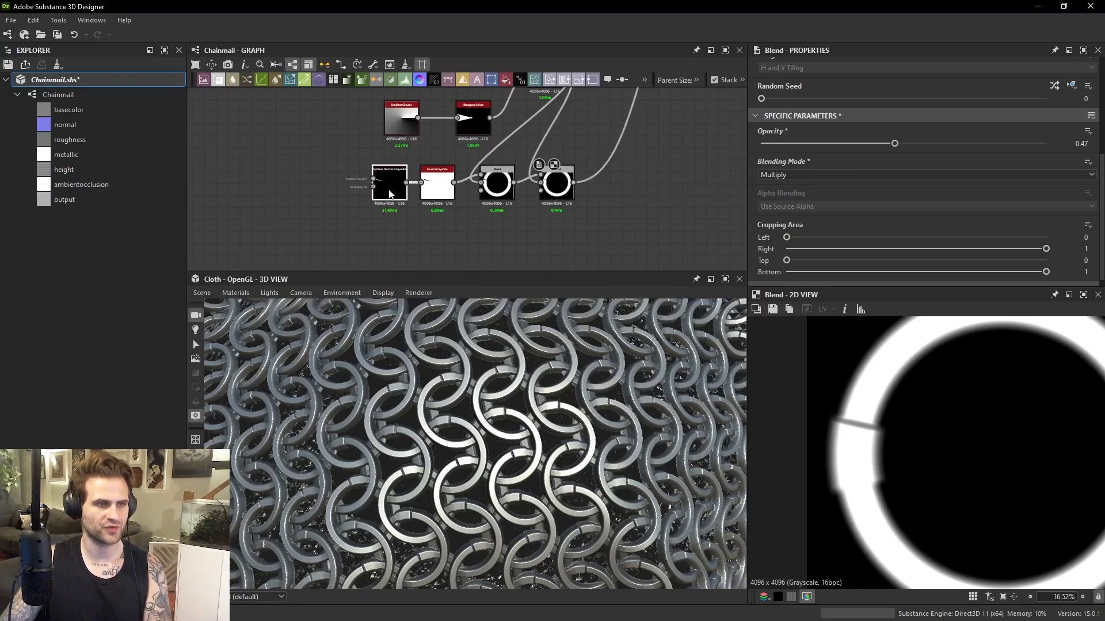
pyautogui.hotkey('ctrl', 'd')
pyautogui.moveTo(388, 214); pyautogui.dragTo(388, 245)
pyautogui.moveTo(635, 190); pyautogui.dragTo(640, 141, button='middle')
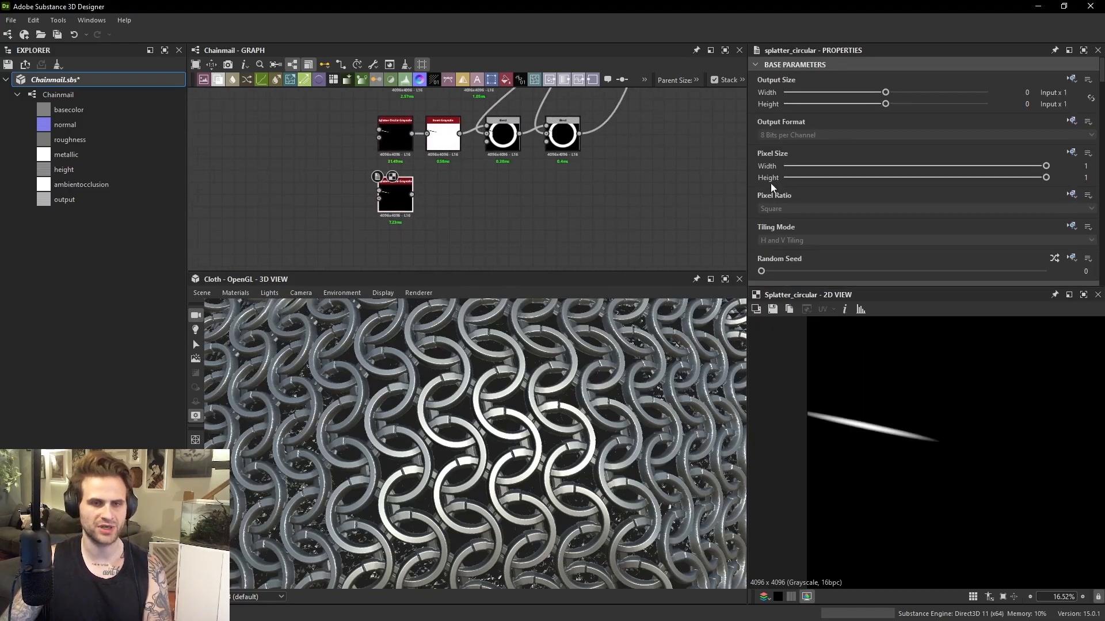
# Turn the duplicated splatter's pattern into a small round dot with Size X and Y at 0.1 and Scale at about 0.73.
pyautogui.scroll(-12, 825, 196)
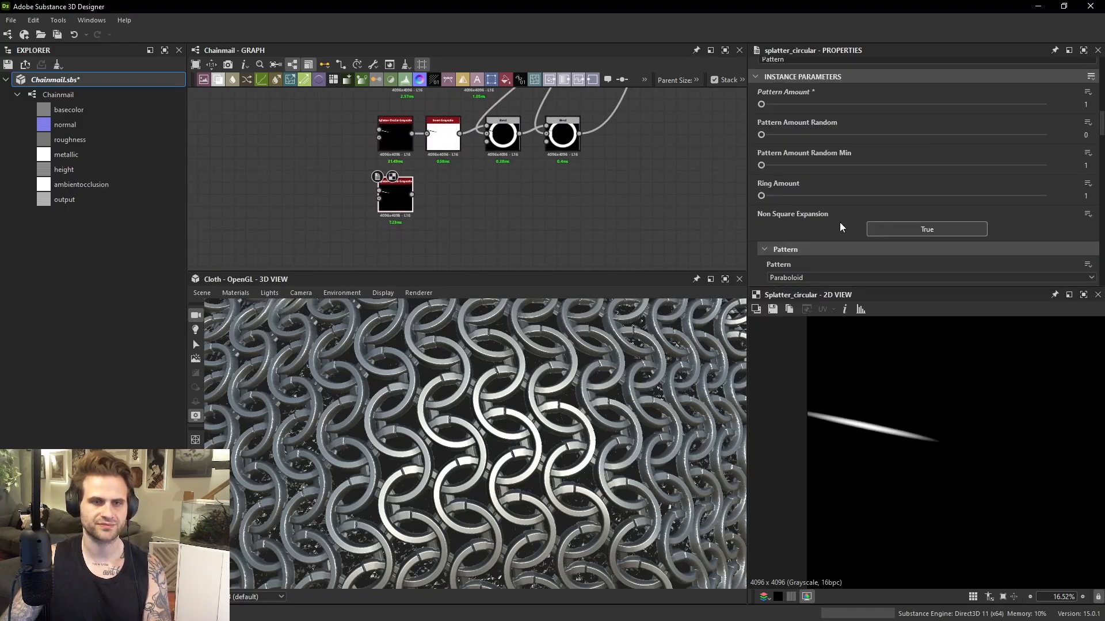
pyautogui.scroll(3, 863, 180)
pyautogui.scroll(-8, 857, 183)
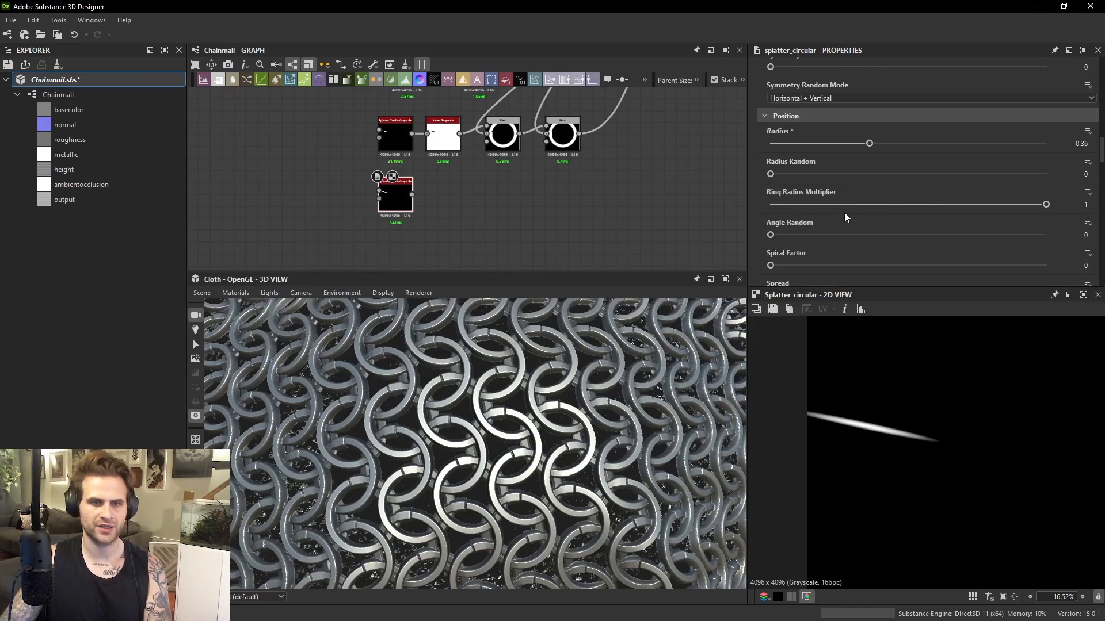
pyautogui.scroll(4, 857, 180)
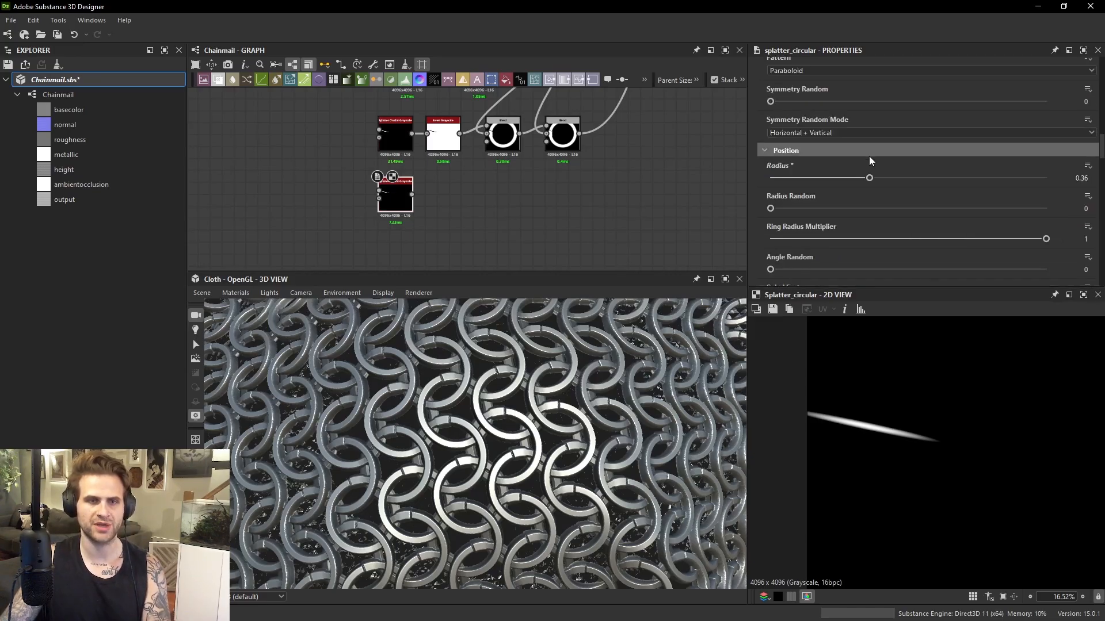
pyautogui.scroll(-8, 868, 156)
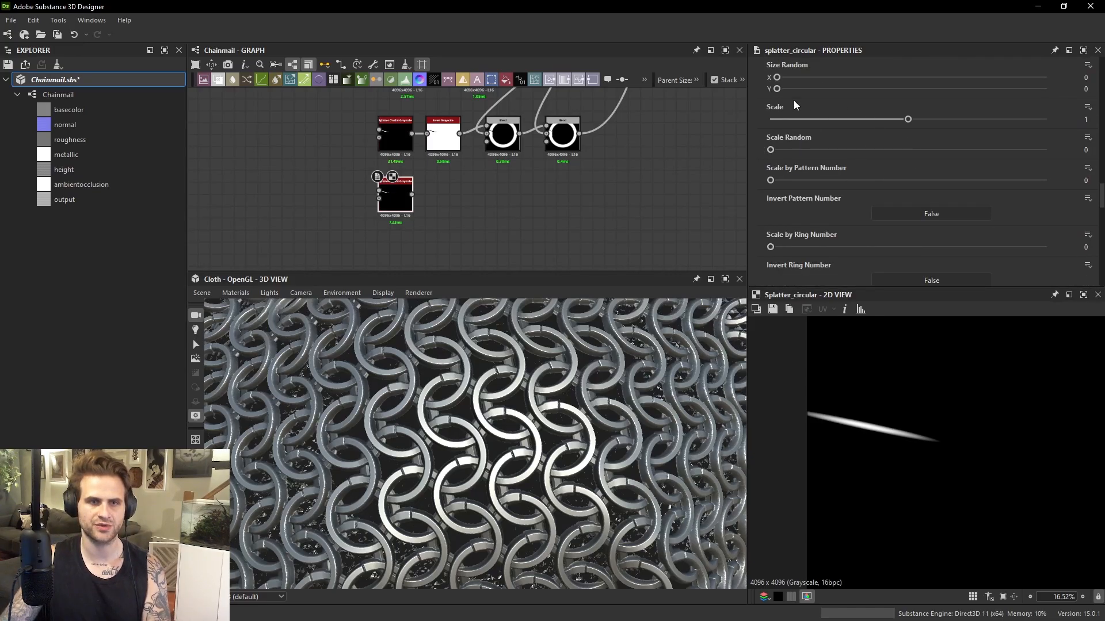
pyautogui.scroll(2, 794, 103)
pyautogui.click(802, 104)
pyautogui.moveTo(816, 116); pyautogui.dragTo(804, 116)
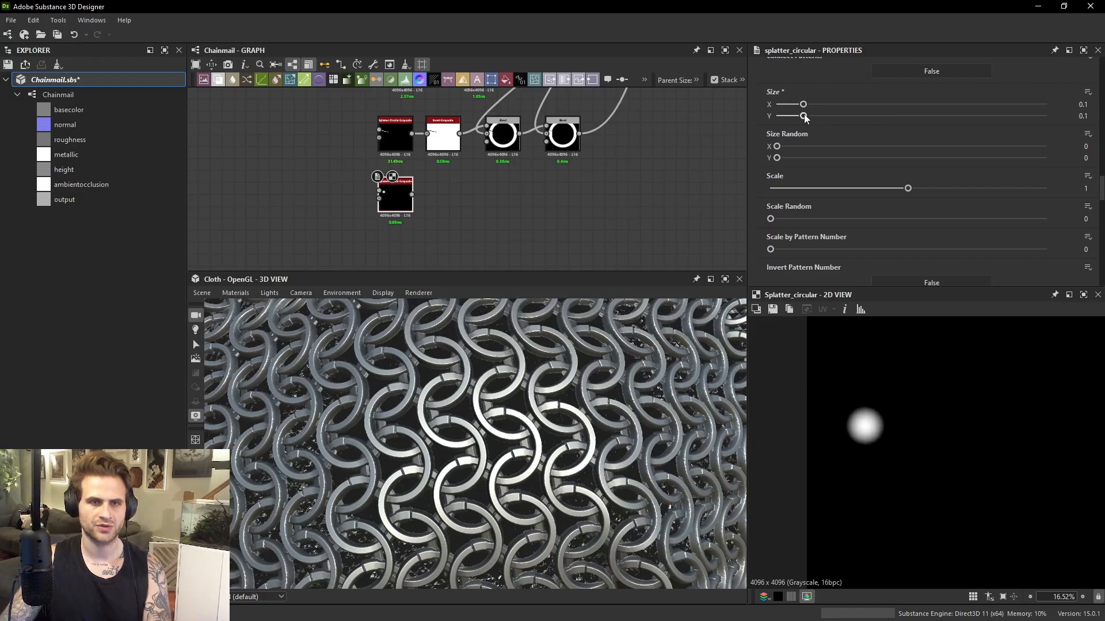
pyautogui.scroll(2, 891, 369)
pyautogui.moveTo(907, 188); pyautogui.dragTo(869, 189)
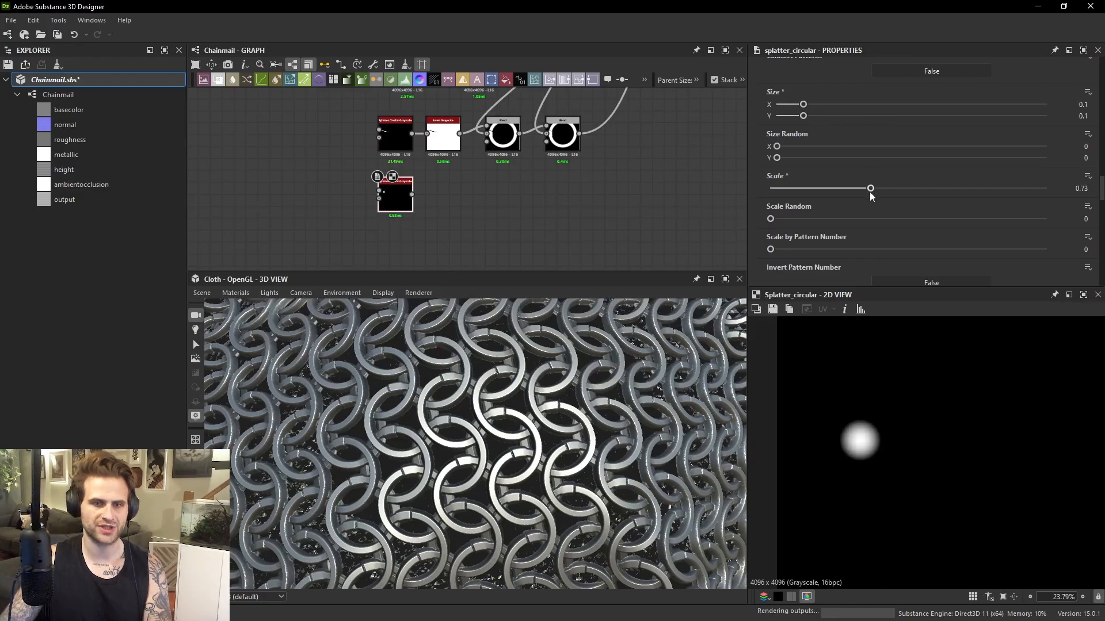
# Add a Levels node fed by the last ring Blend and lower its output white level so the ring turns grey.
pyautogui.click(567, 141)
pyautogui.scroll(3, 840, 501)
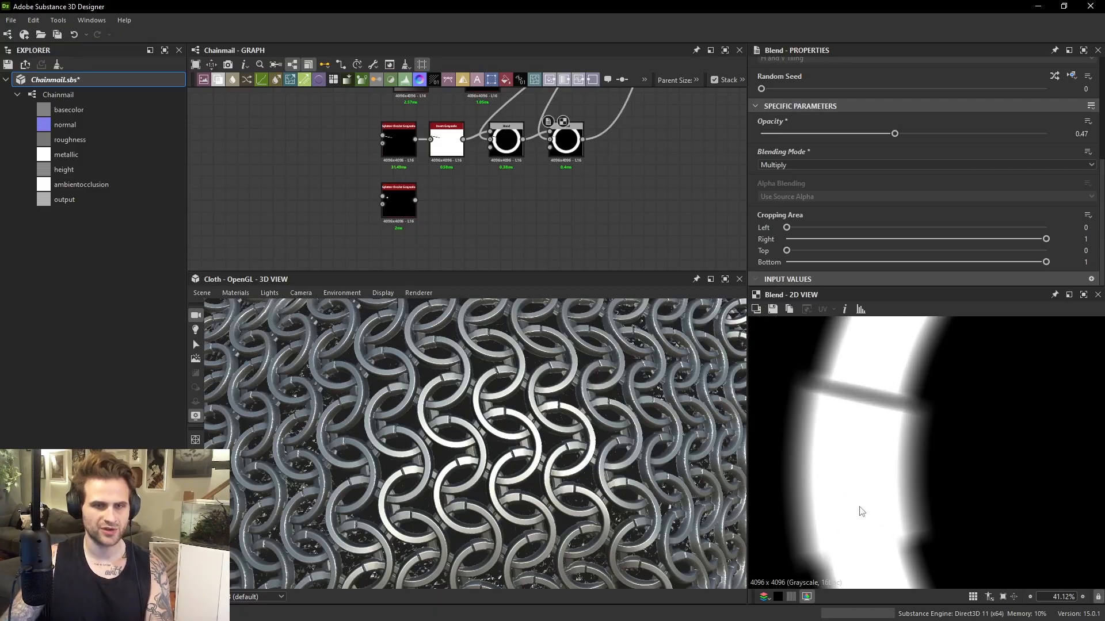
pyautogui.press('space')
pyautogui.write('lev')
pyautogui.press('Return')
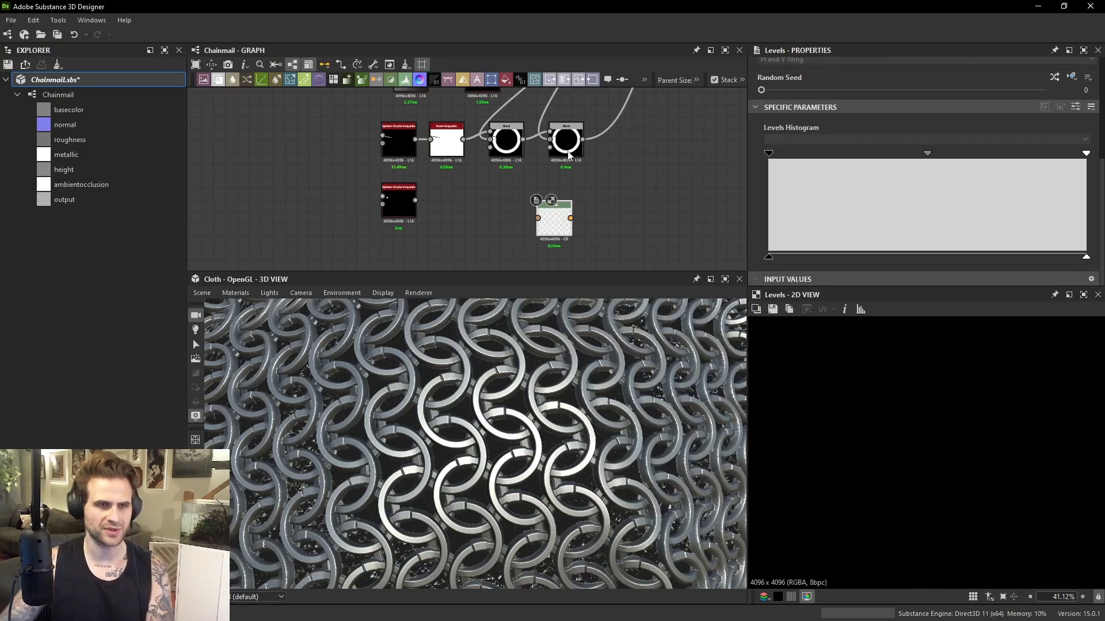
pyautogui.scroll(2, 584, 145)
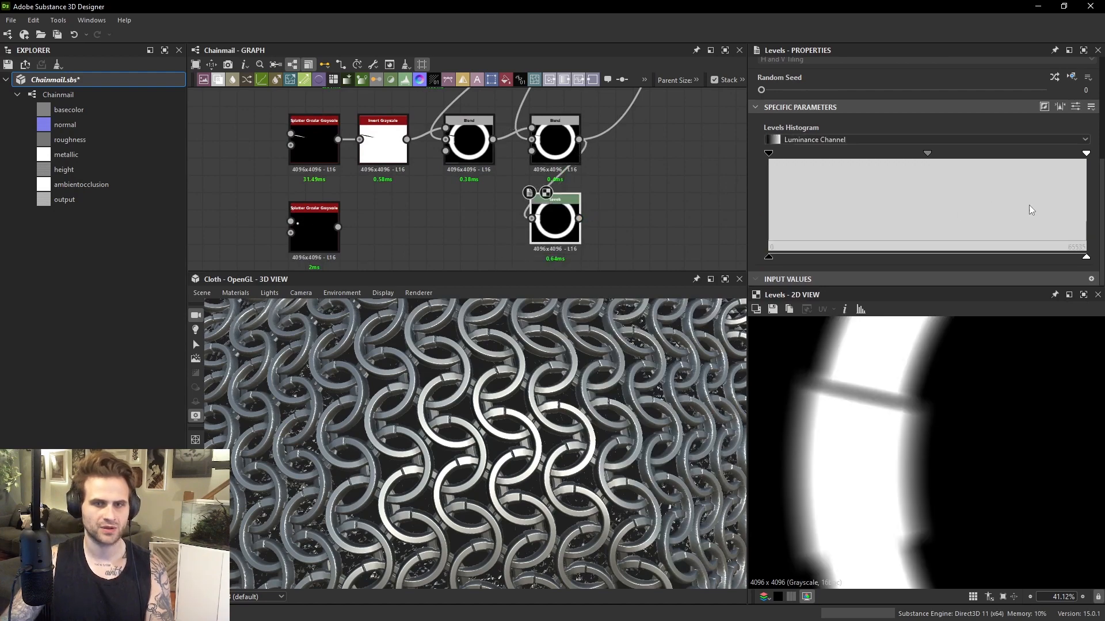
pyautogui.moveTo(1091, 259); pyautogui.dragTo(972, 257)
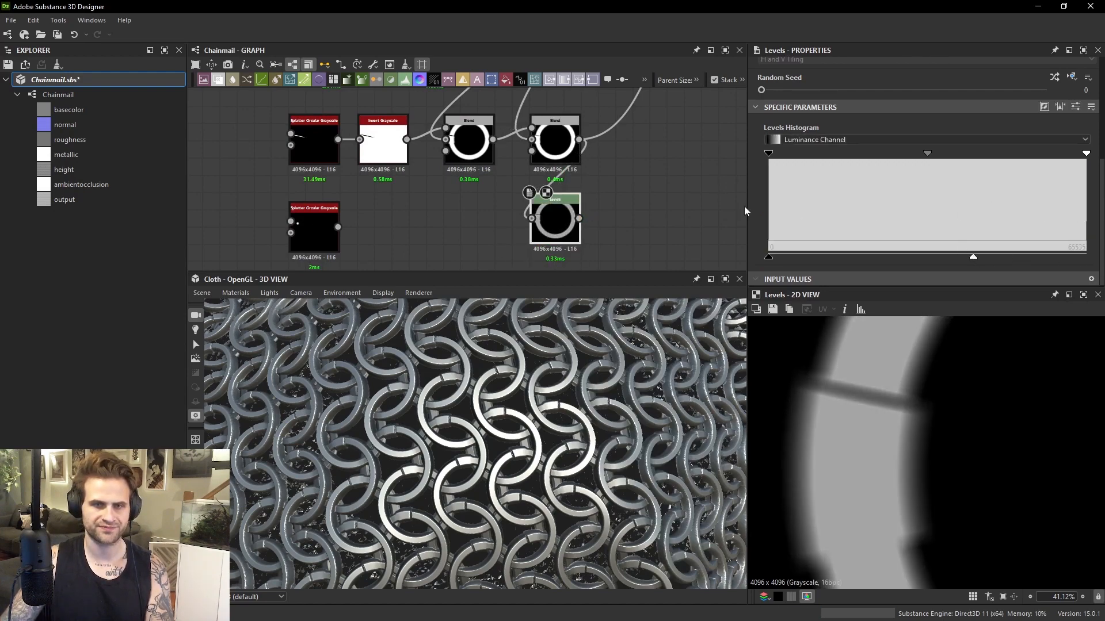
# Add a Blend node with the Levels output as its background, and raise the Levels output white level slightly.
pyautogui.scroll(-3, 559, 109)
pyautogui.scroll(1, 542, 178)
pyautogui.press('space')
pyautogui.click(640, 251)
pyautogui.scroll(1, 596, 179)
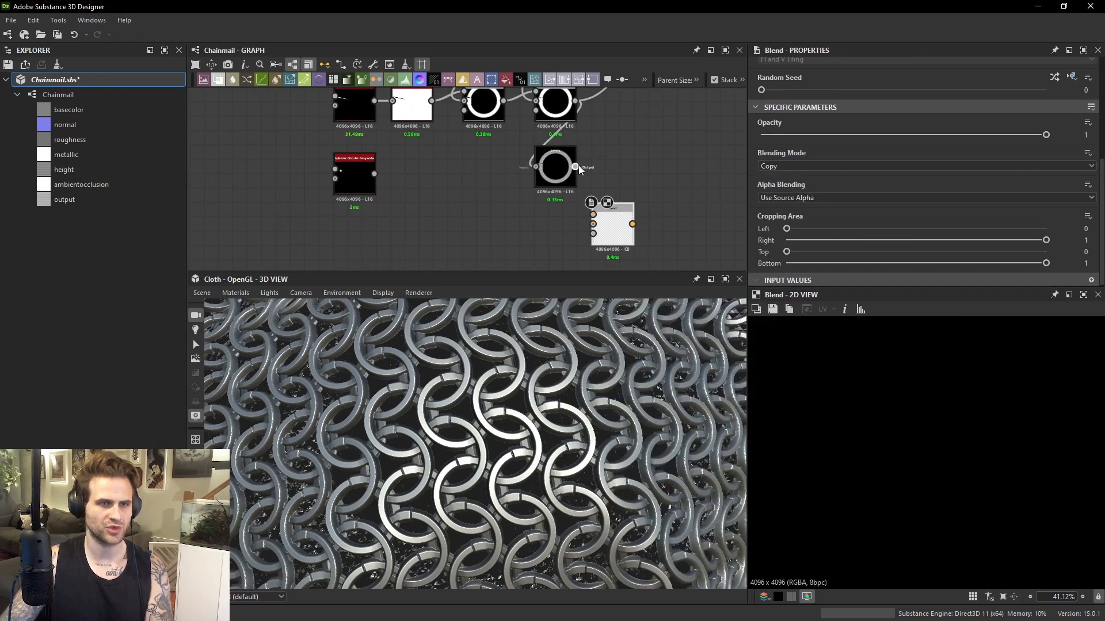
pyautogui.moveTo(601, 229); pyautogui.dragTo(598, 226)
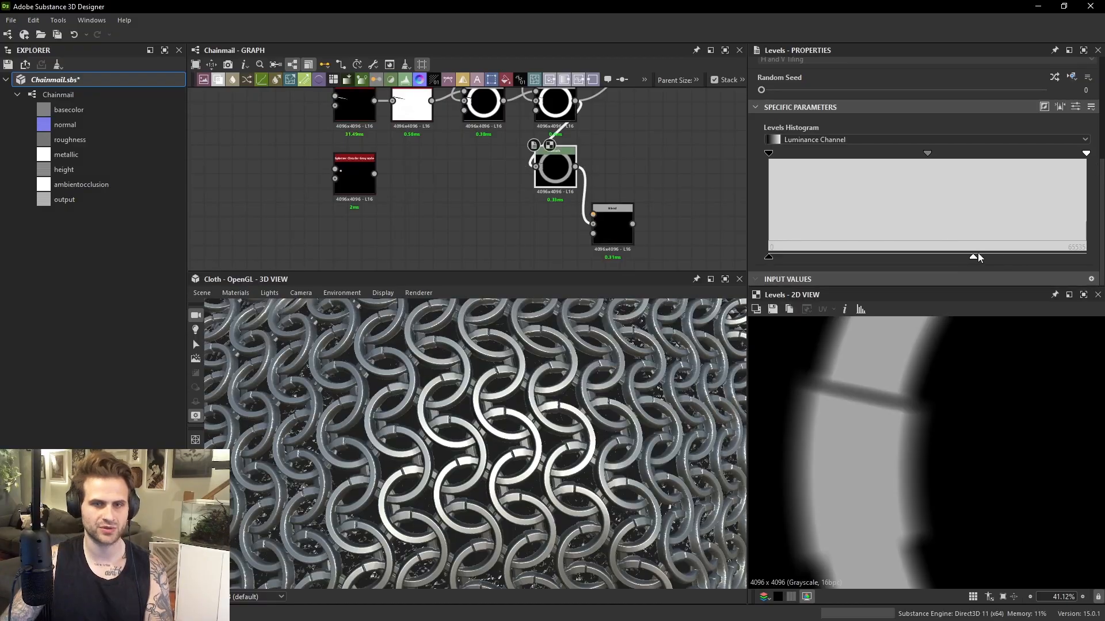
pyautogui.moveTo(978, 258); pyautogui.dragTo(1002, 256)
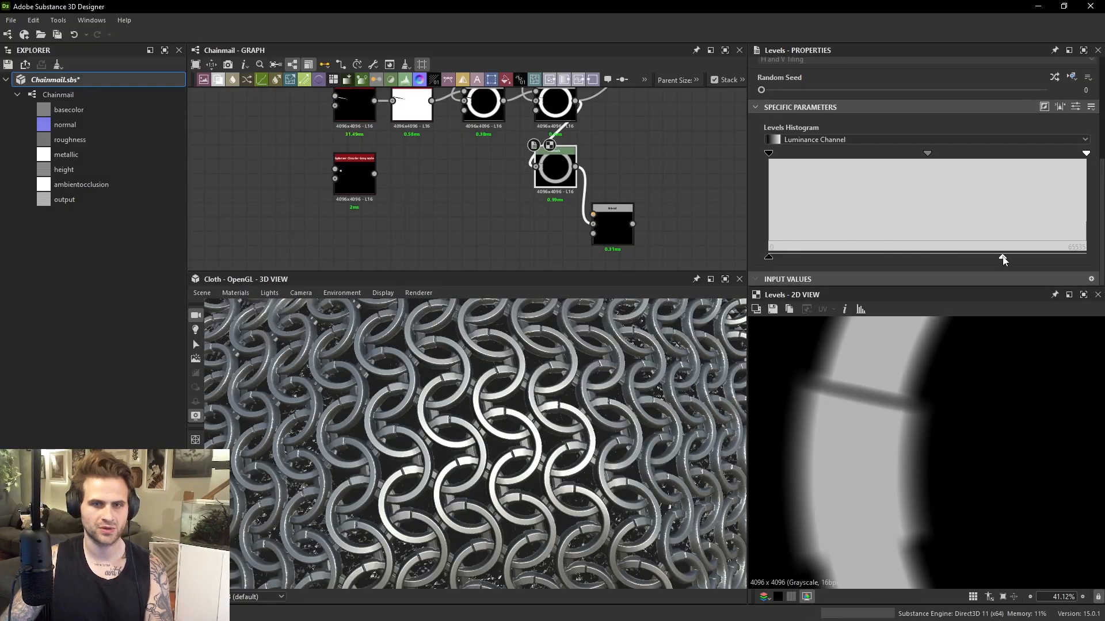
# Connect the dot splatter to the new Blend's foreground and set the blending mode to Screen.
pyautogui.moveTo(368, 173); pyautogui.dragTo(382, 218)
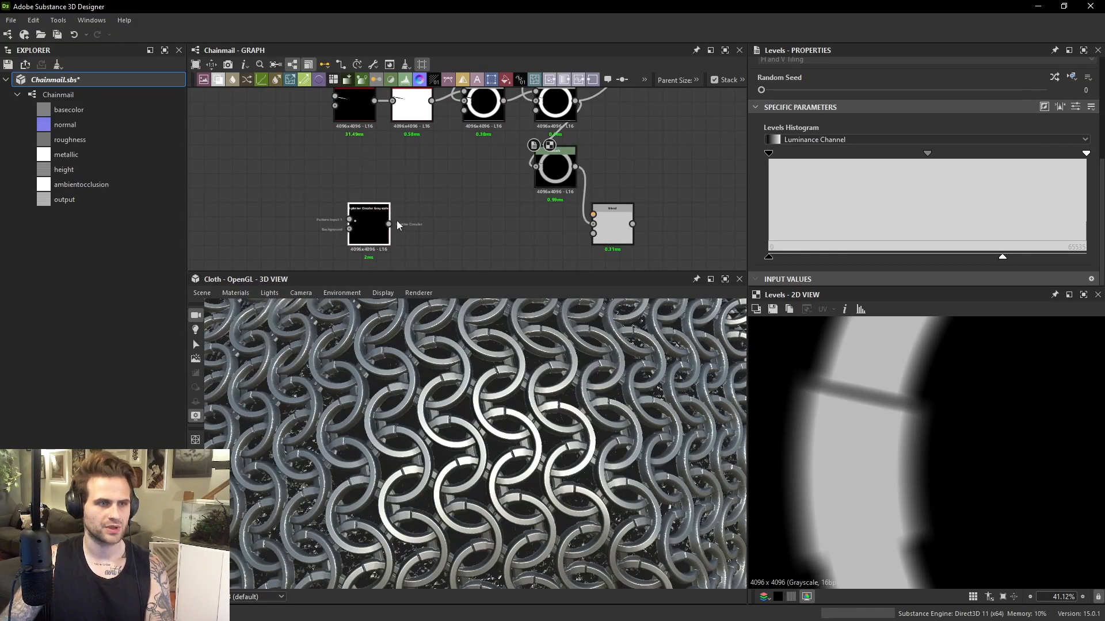
pyautogui.click(620, 216)
pyautogui.scroll(-3, 851, 202)
pyautogui.click(797, 243)
pyautogui.scroll(-1, 783, 288)
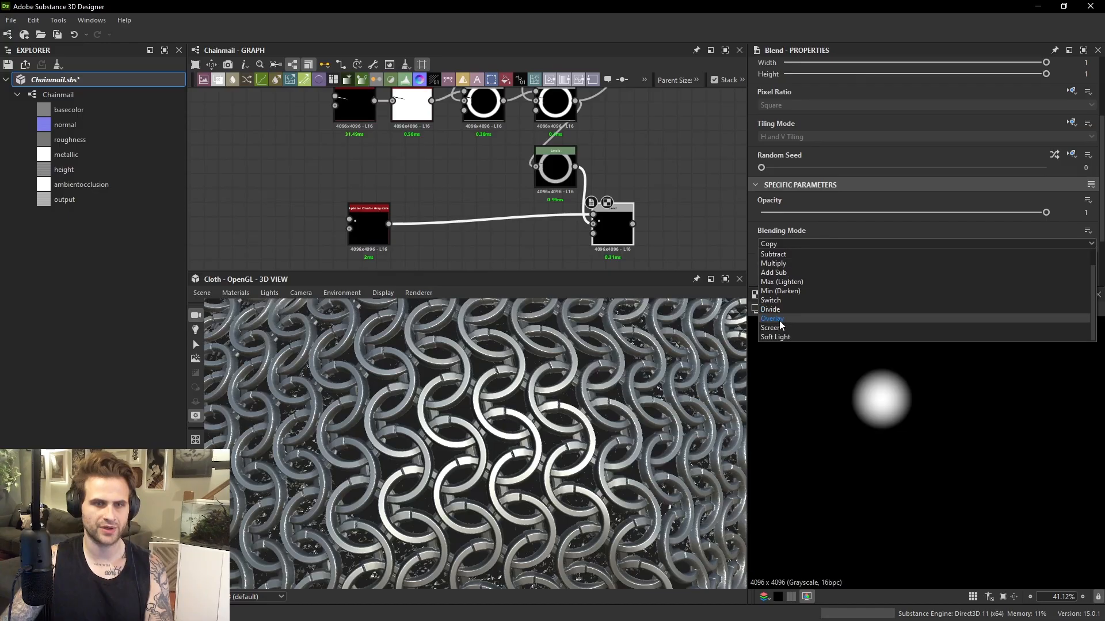
pyautogui.click(780, 319)
# Set the dot splatter's Radius to 0.38 to centre the rivet across the ring's width.
pyautogui.moveTo(460, 242); pyautogui.dragTo(462, 211, button='middle')
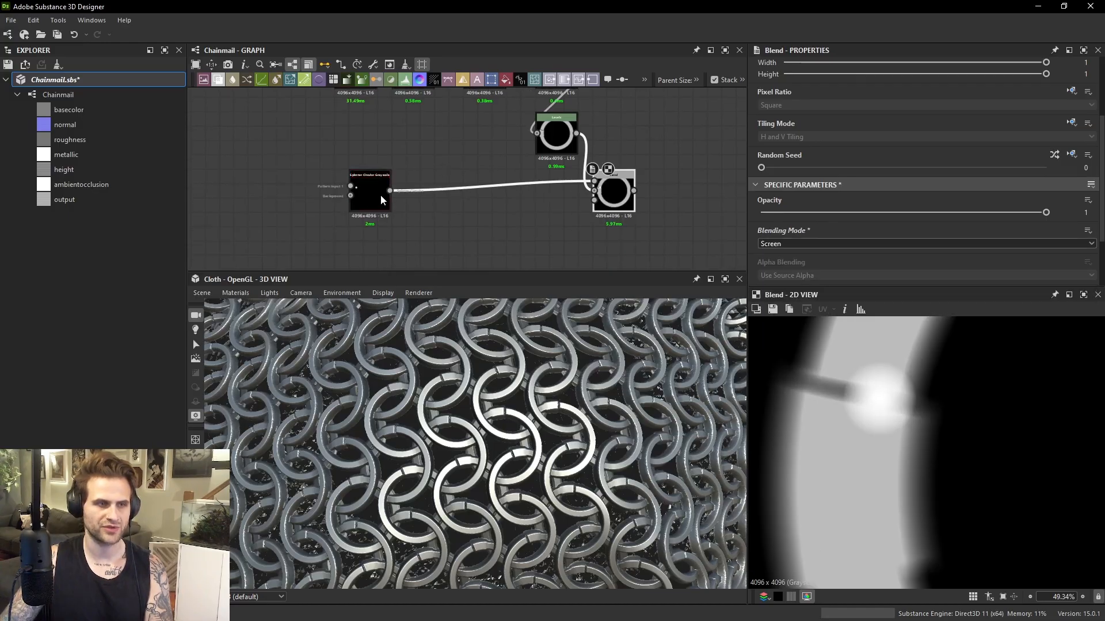
pyautogui.click(369, 189)
pyautogui.scroll(-10, 884, 153)
pyautogui.scroll(-3, 877, 175)
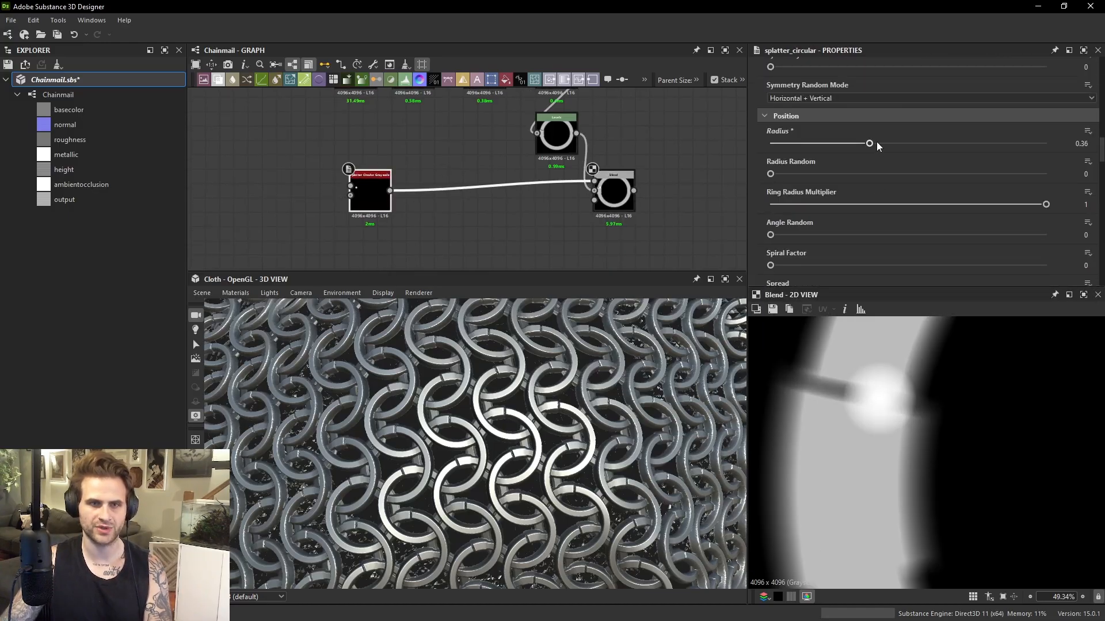
pyautogui.moveTo(871, 144); pyautogui.dragTo(875, 144)
# Set the dot splatter's Ring Rotation to 0 degrees to shift the rivet away from the cut line.
pyautogui.scroll(-20, 887, 164)
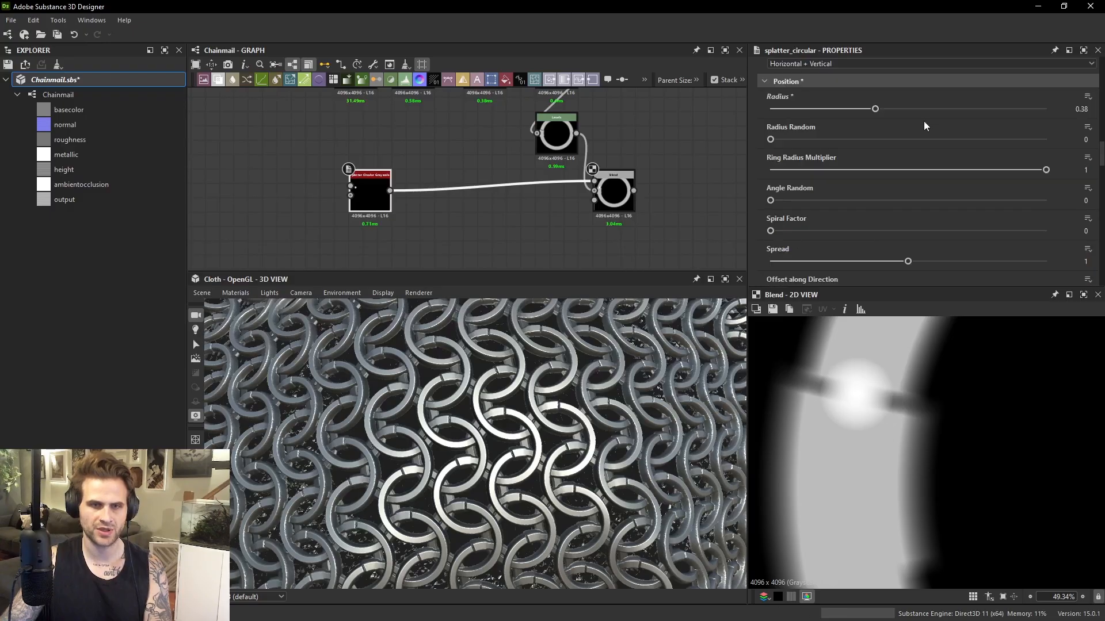
pyautogui.scroll(-2, 794, 202)
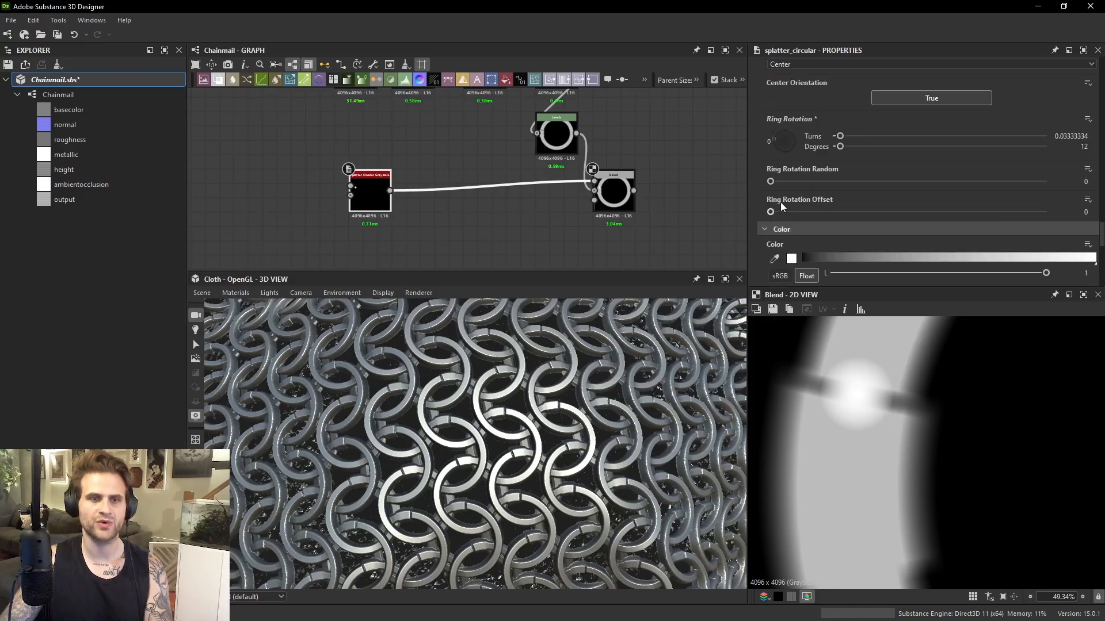
pyautogui.moveTo(776, 134); pyautogui.dragTo(772, 141)
pyautogui.scroll(-2, 850, 382)
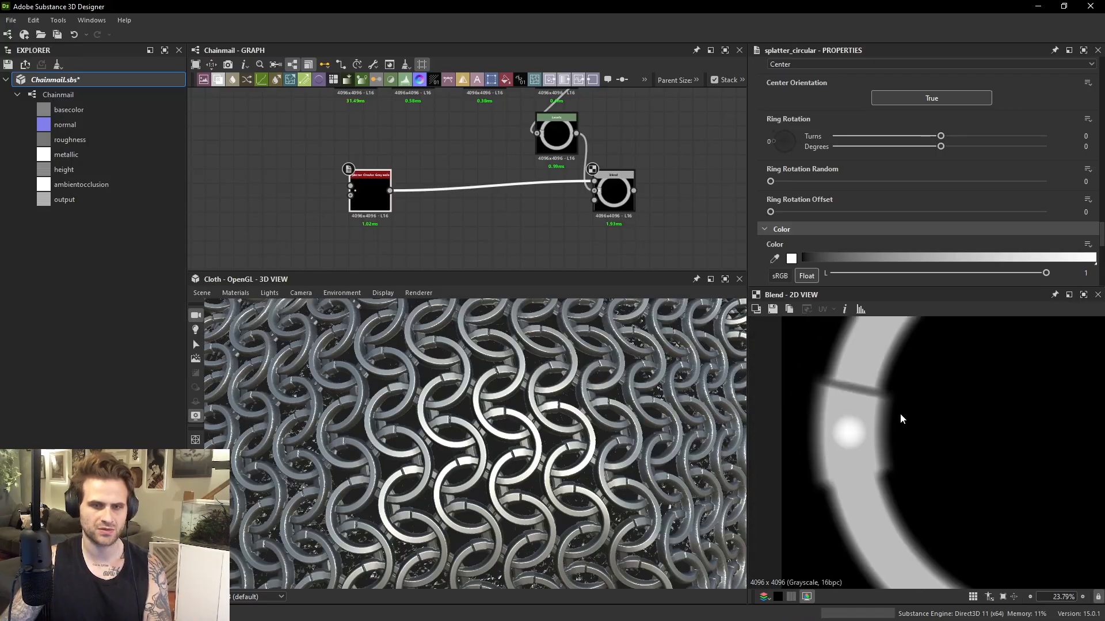
# Make room around the Screen Blend and add an Auto Levels node to the graph.
pyautogui.moveTo(613, 202); pyautogui.dragTo(615, 217)
pyautogui.scroll(-1, 615, 215)
pyautogui.moveTo(654, 145); pyautogui.dragTo(545, 208, button='middle')
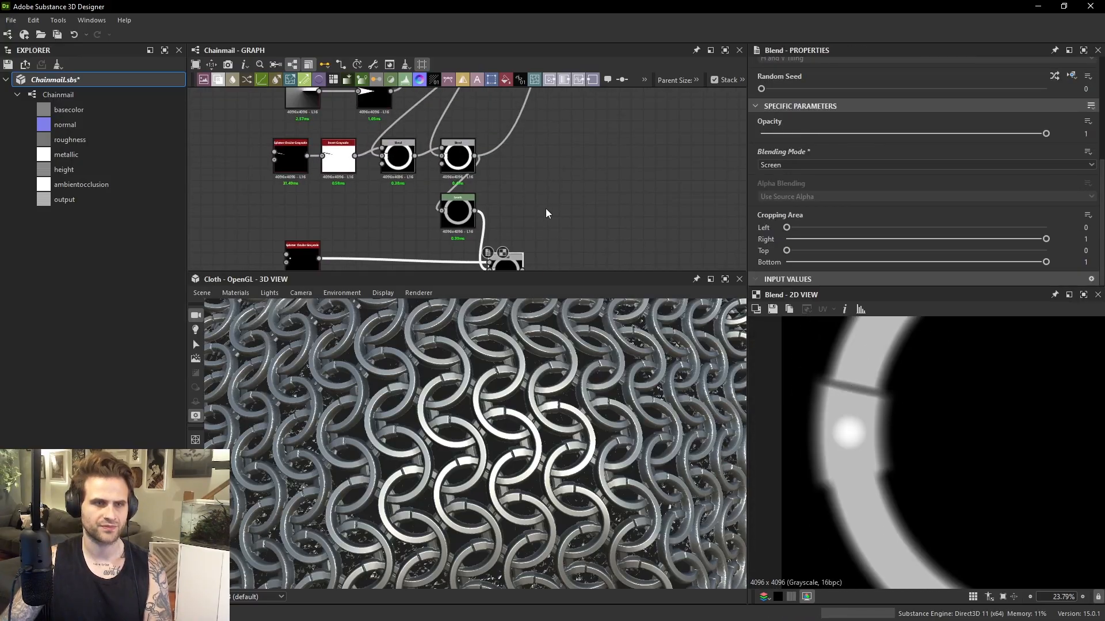
pyautogui.click(547, 209)
pyautogui.press('space')
pyautogui.write('au')
pyautogui.click(610, 278)
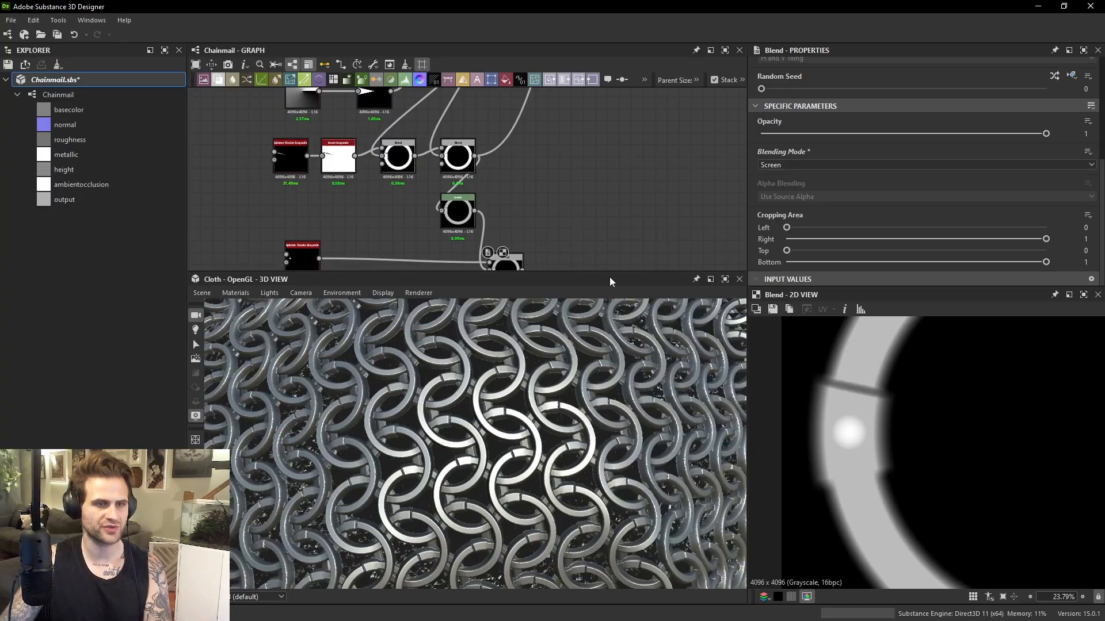
# Place the Auto Levels node after the Screen Blend and connect its output to the Blend that combines the ring with the linear gradient.
pyautogui.moveTo(581, 258); pyautogui.dragTo(591, 194, button='middle')
pyautogui.moveTo(532, 207); pyautogui.dragTo(571, 159)
pyautogui.moveTo(580, 160); pyautogui.dragTo(598, 146)
pyautogui.doubleClick(516, 216)
pyautogui.doubleClick(577, 207)
pyautogui.scroll(1, 586, 174)
pyautogui.scroll(-1, 595, 181)
pyautogui.scroll(-1, 599, 146)
pyautogui.moveTo(606, 168); pyautogui.dragTo(548, 271, button='middle')
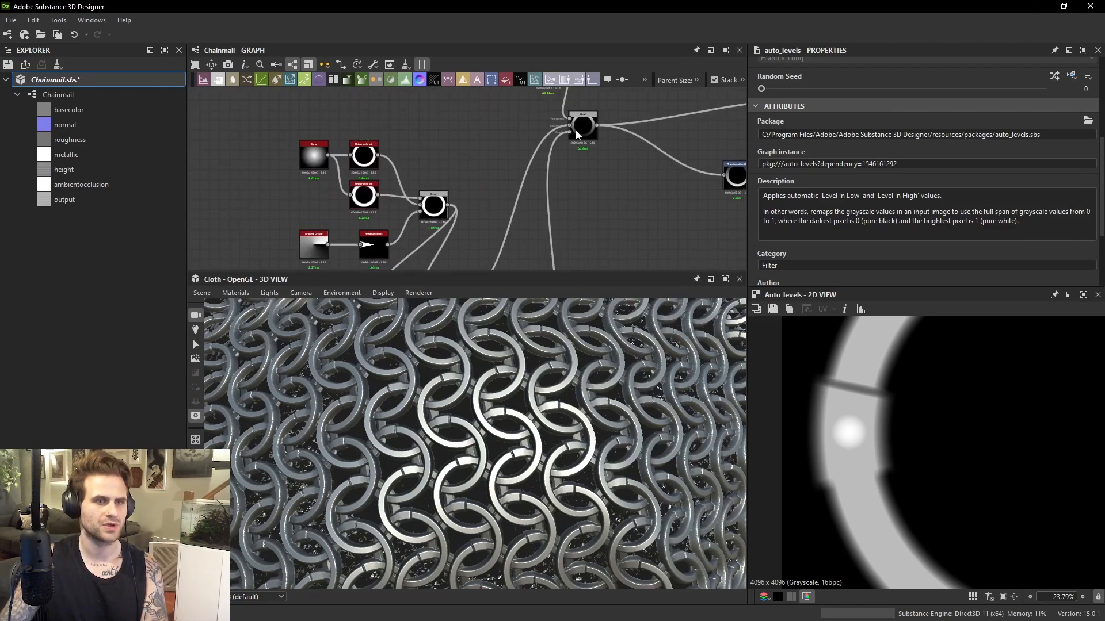
pyautogui.scroll(-1, 552, 154)
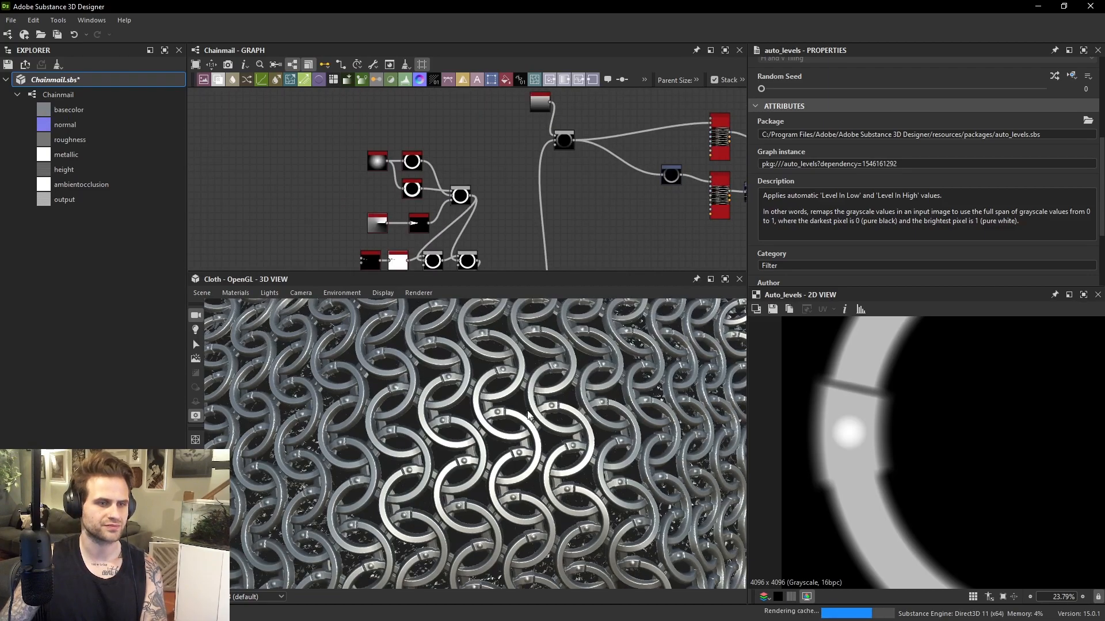
# Check the rivets on the 3D cloth and move the ring and rivet nodes in line with the gradient Blend they feed.
pyautogui.scroll(3, 547, 385)
pyautogui.scroll(3, 573, 371)
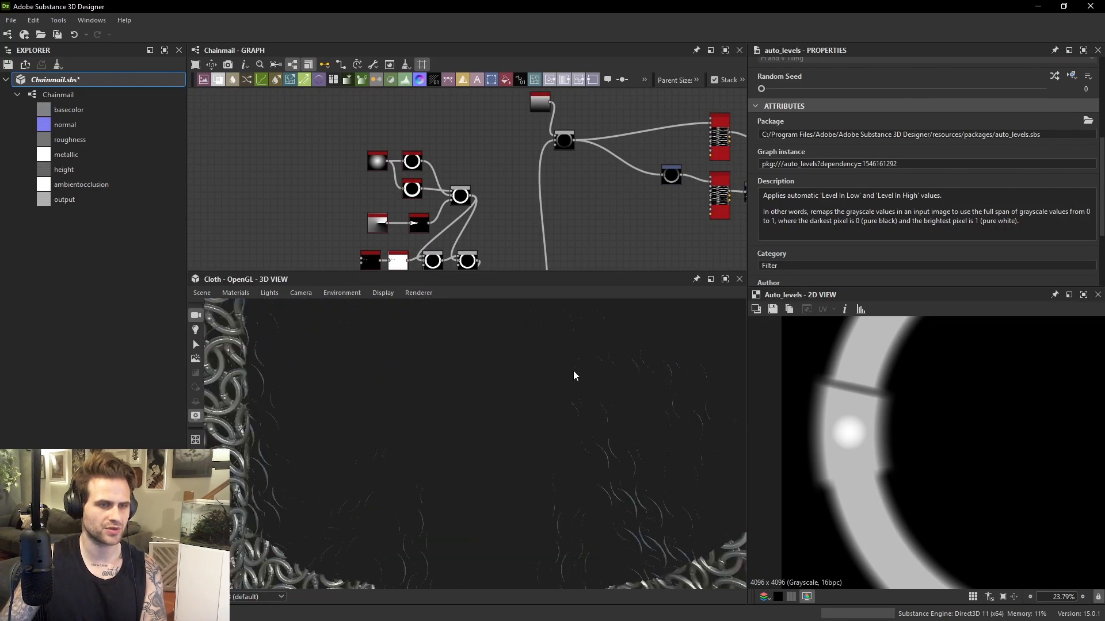
pyautogui.scroll(-5, 573, 368)
pyautogui.scroll(-2, 491, 195)
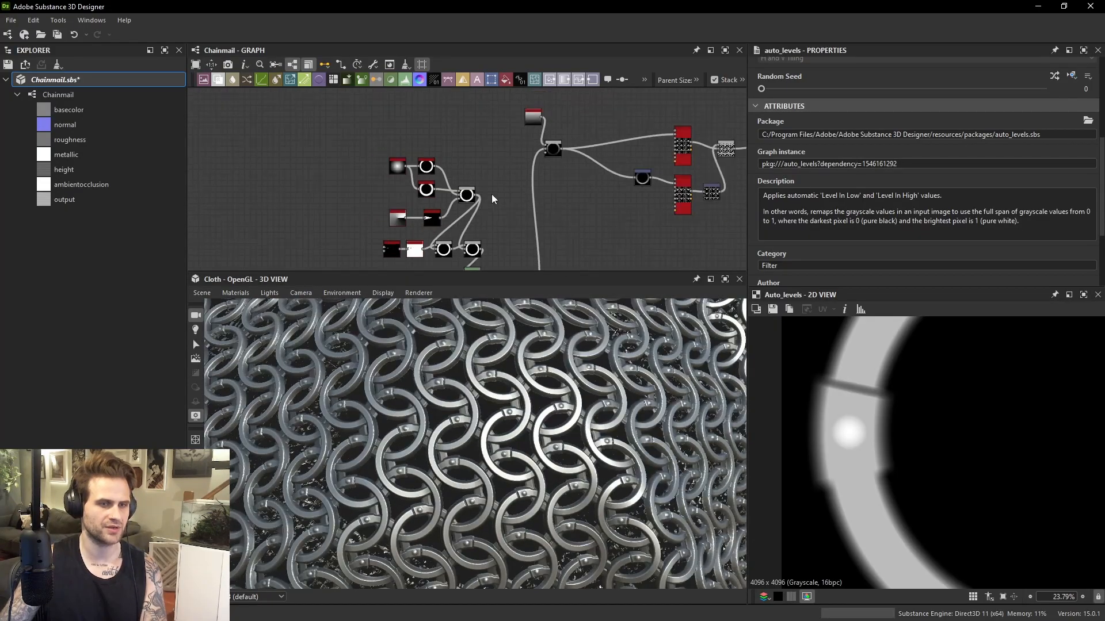
pyautogui.moveTo(476, 244); pyautogui.dragTo(490, 196)
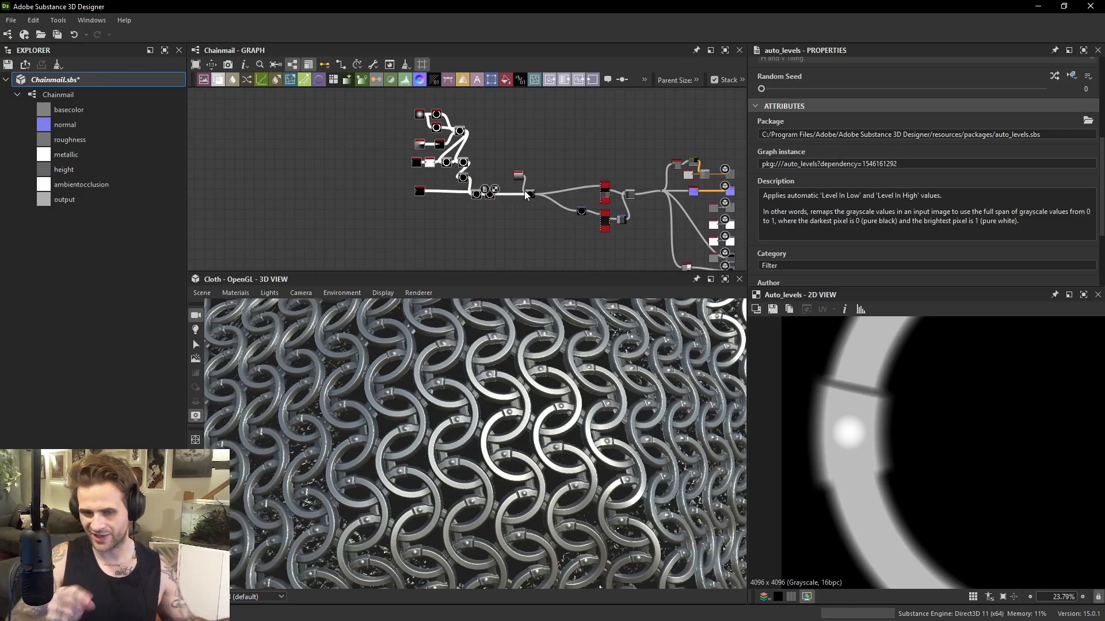
pyautogui.scroll(5, 512, 179)
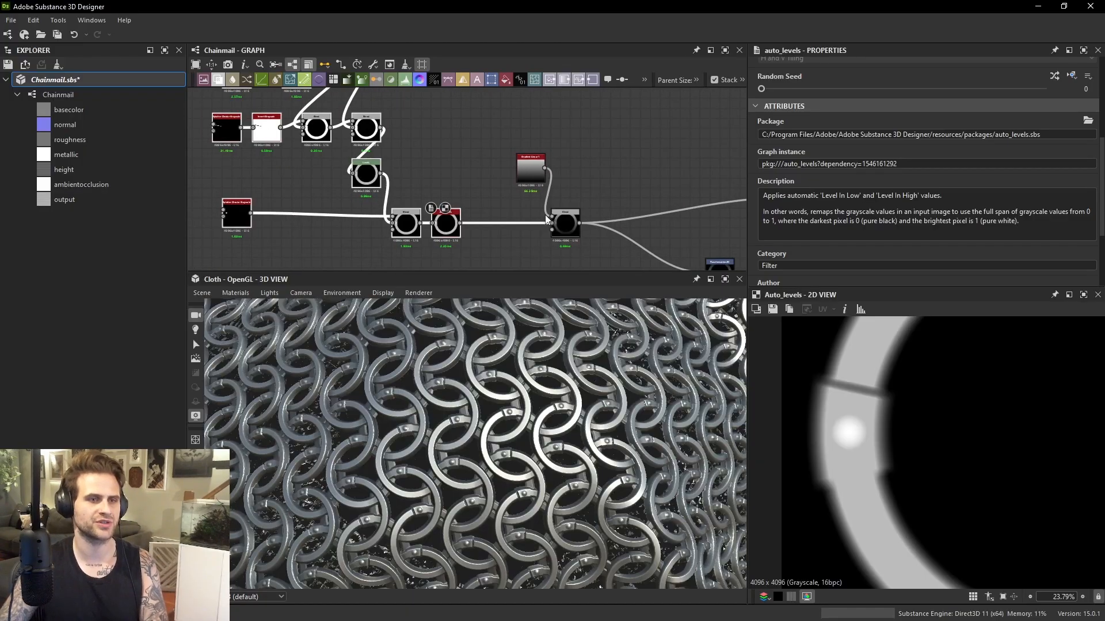
# Examine the gradient Blend's output around the rivet and inspect the rivets on the 3D cloth up close and from several angles.
pyautogui.click(577, 222)
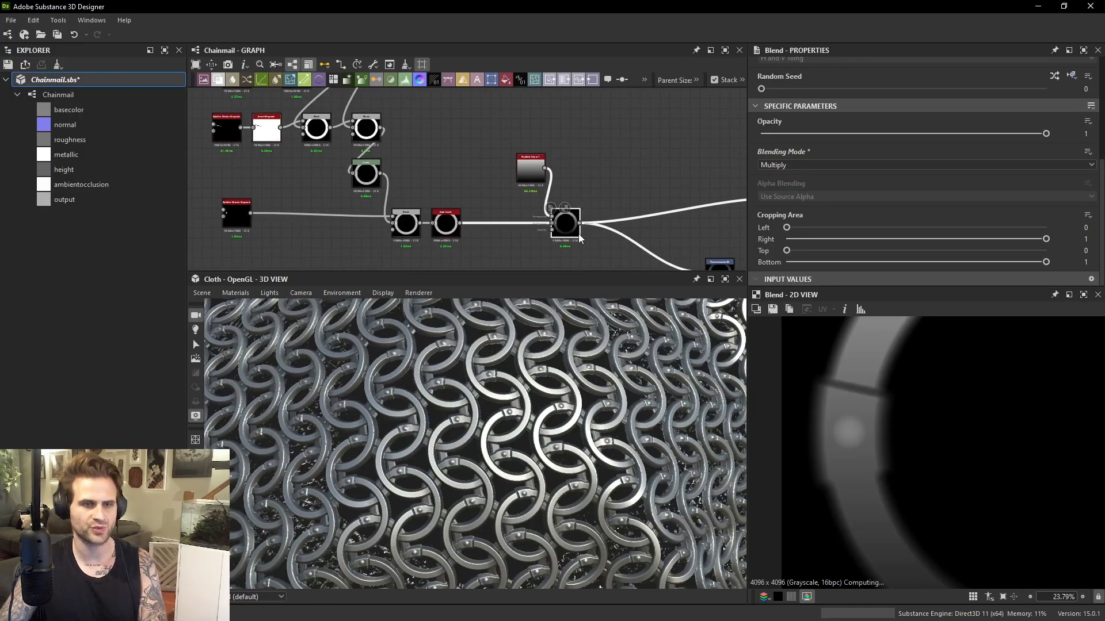
pyautogui.scroll(4, 899, 412)
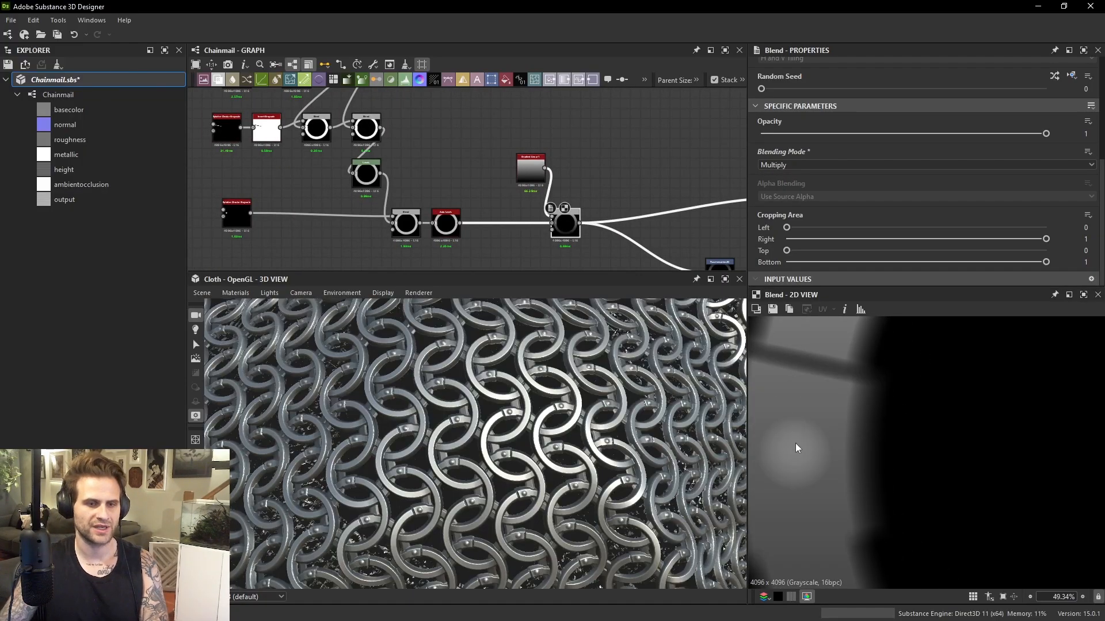
pyautogui.scroll(2, 811, 475)
pyautogui.scroll(5, 601, 429)
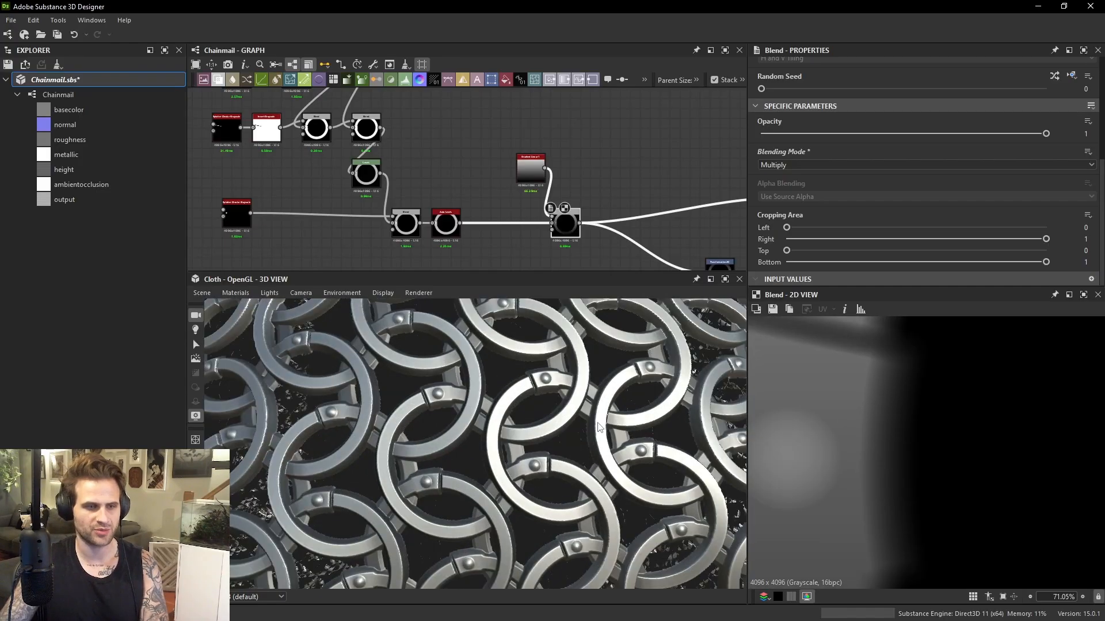
pyautogui.moveTo(604, 410); pyautogui.dragTo(617, 388)
pyautogui.scroll(-5, 618, 399)
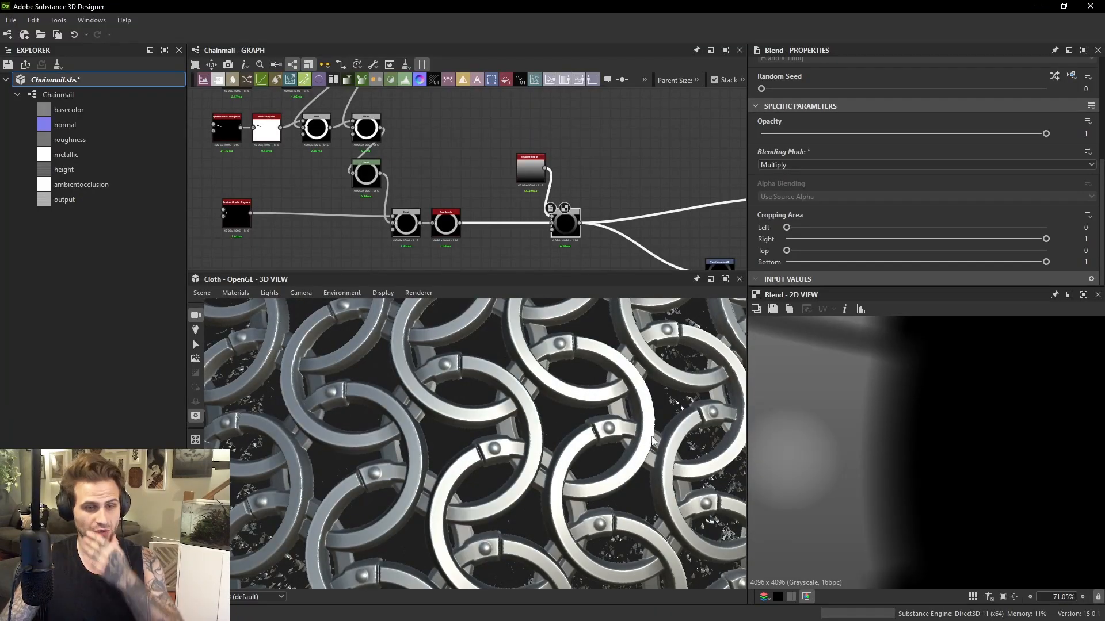
pyautogui.scroll(2, 652, 440)
pyautogui.scroll(-2, 612, 347)
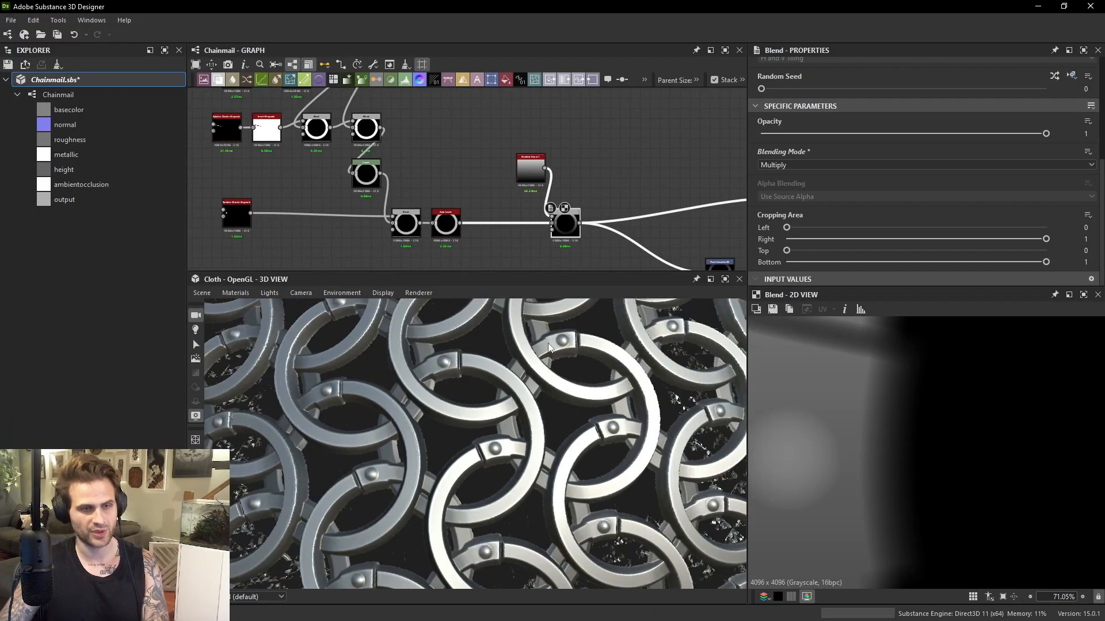
pyautogui.scroll(-4, 567, 362)
pyautogui.moveTo(531, 398); pyautogui.dragTo(513, 363)
pyautogui.scroll(-3, 815, 456)
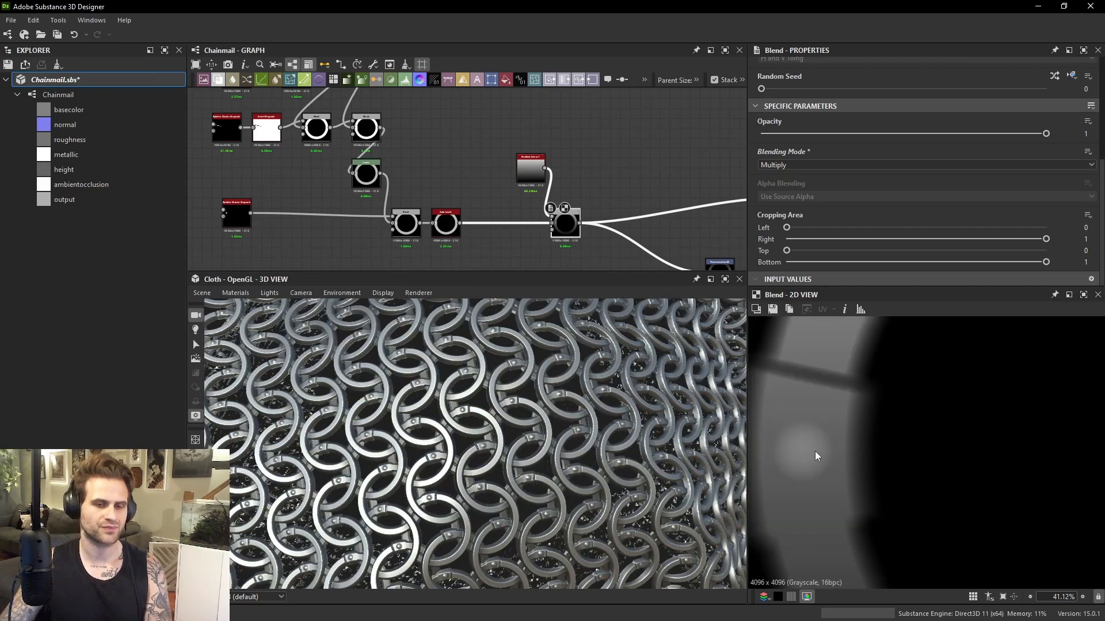
pyautogui.scroll(-5, 482, 418)
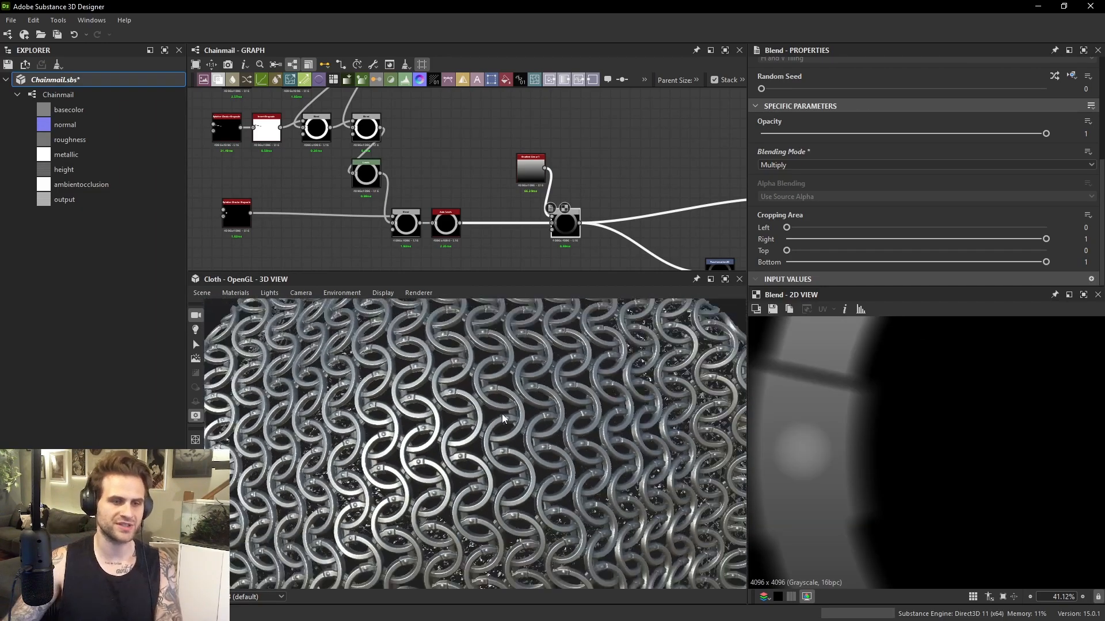
pyautogui.moveTo(482, 418); pyautogui.dragTo(369, 453)
pyautogui.scroll(5, 547, 452)
pyautogui.moveTo(578, 431); pyautogui.dragTo(652, 427)
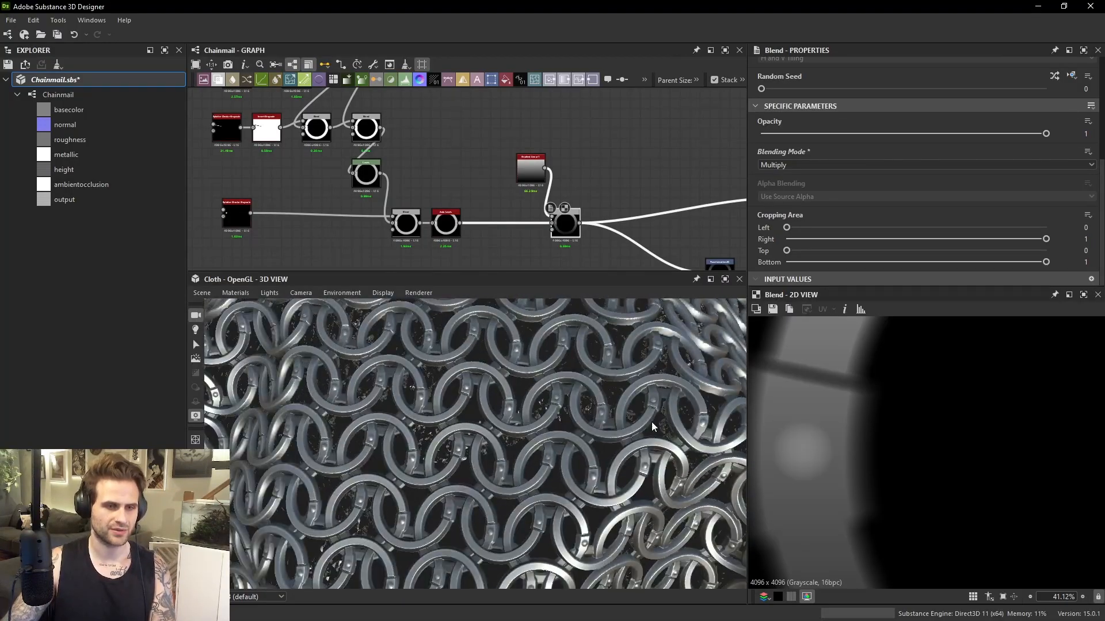
# Show the upper Shape Splatter's height output and find its Rotation parameters.
pyautogui.scroll(-5, 530, 245)
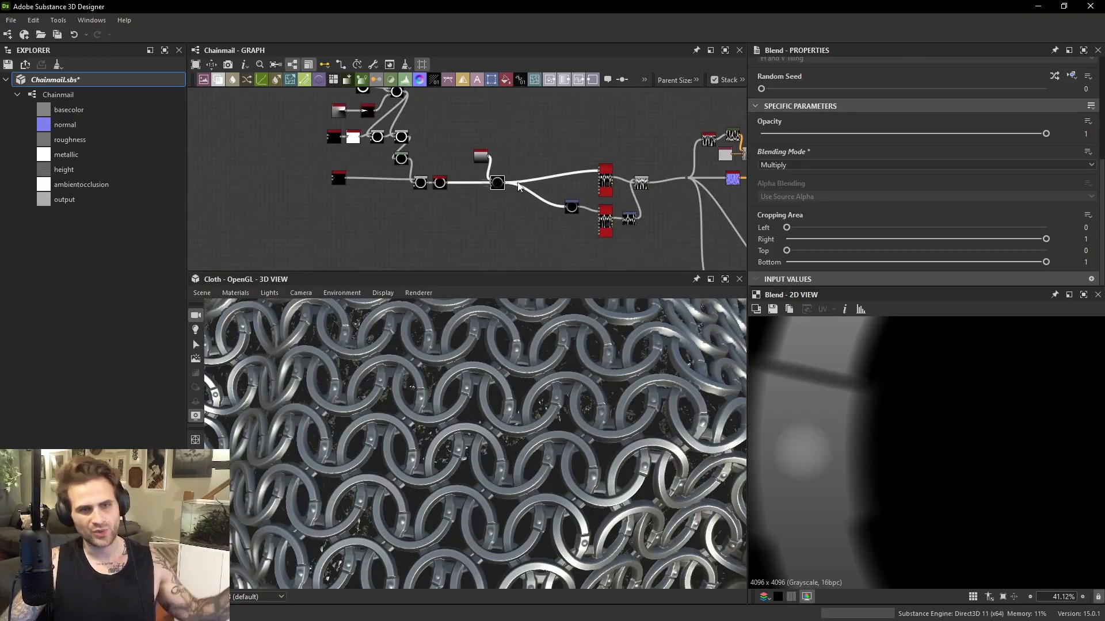
pyautogui.scroll(5, 617, 180)
pyautogui.doubleClick(619, 184)
pyautogui.scroll(-2, 922, 422)
pyautogui.scroll(5, 923, 422)
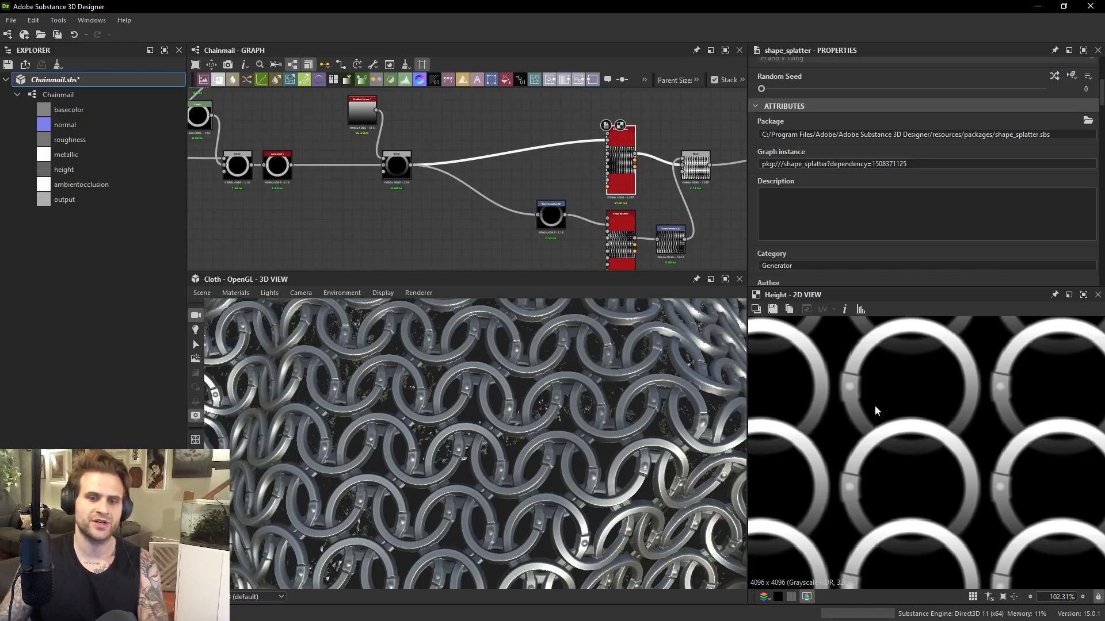
pyautogui.moveTo(935, 331); pyautogui.dragTo(935, 358, button='middle')
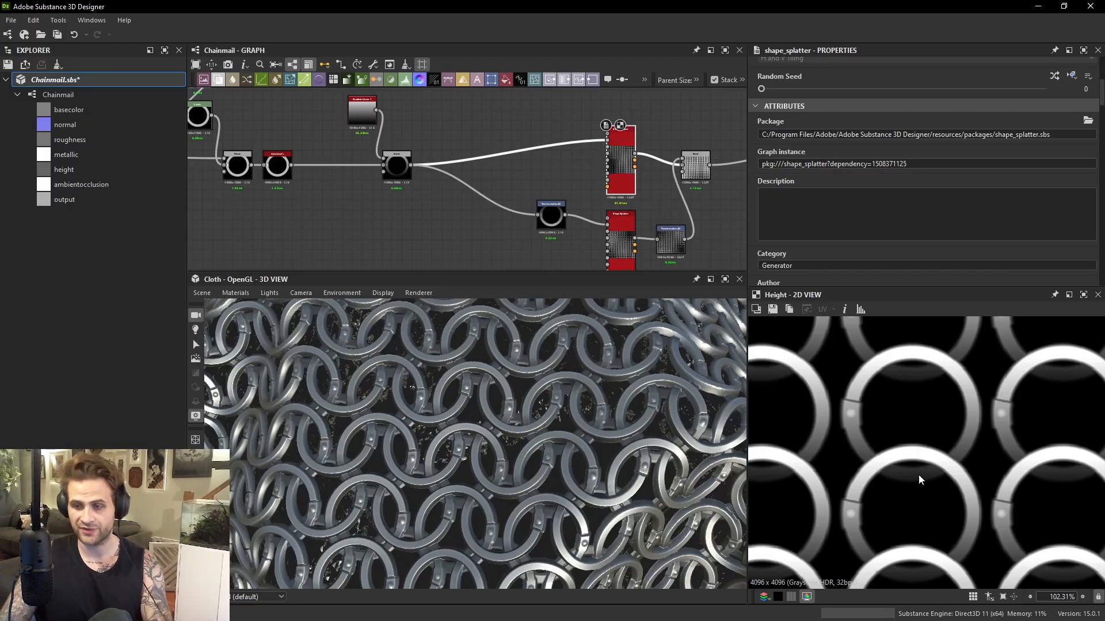
pyautogui.scroll(-15, 883, 198)
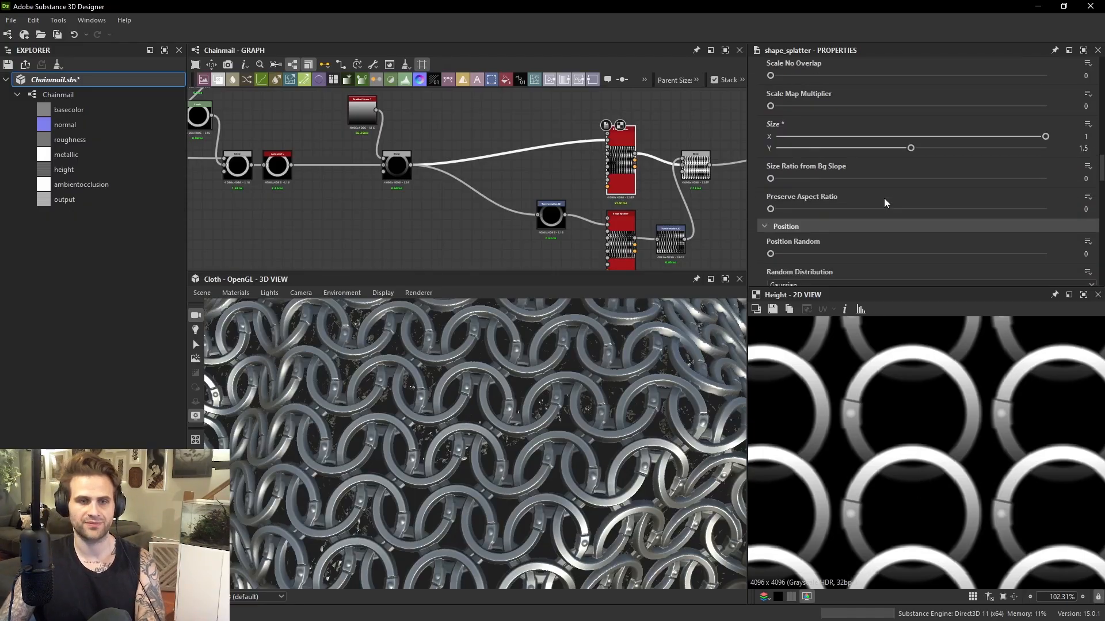
pyautogui.scroll(-5, 863, 198)
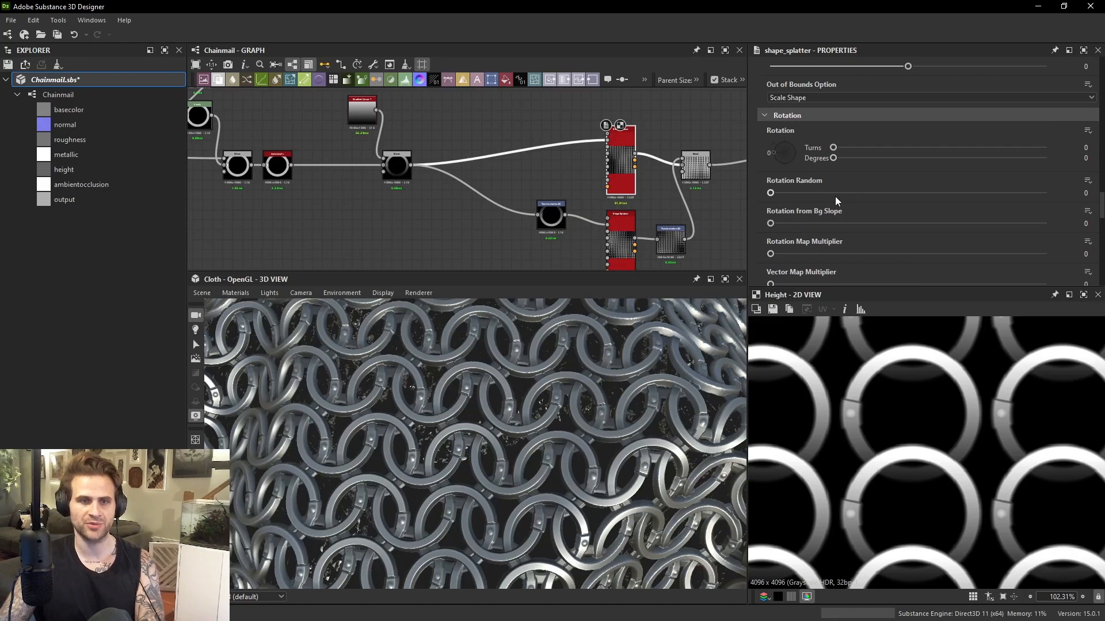
# Try a Rotation Random of 0.31 on the upper Shape Splatter, check the rings, and undo it.
pyautogui.moveTo(838, 194); pyautogui.dragTo(856, 193)
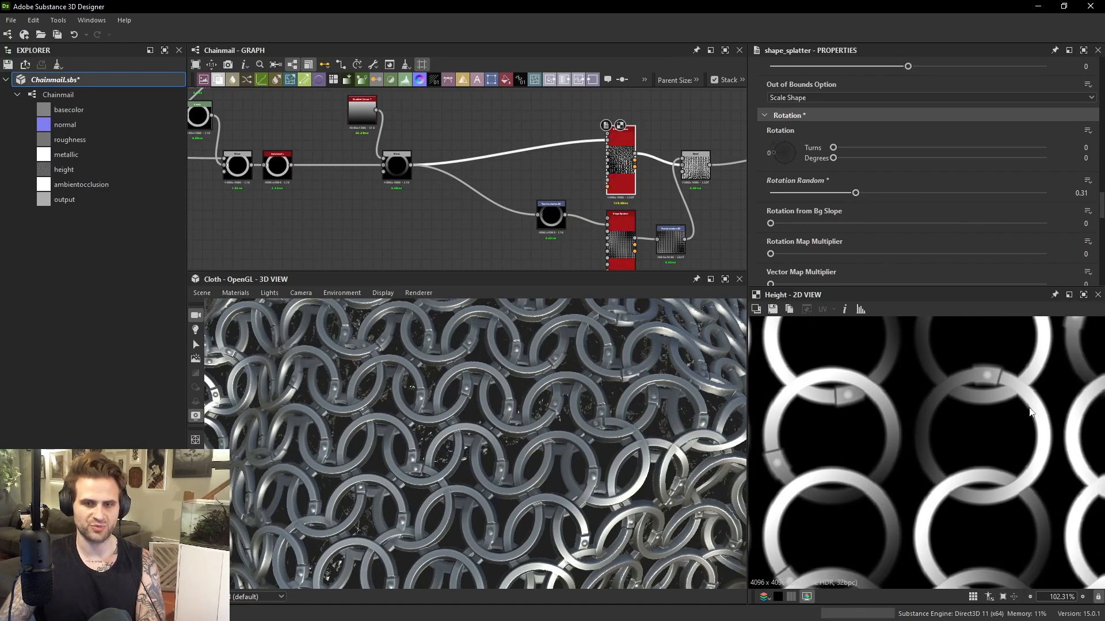
pyautogui.scroll(5, 1030, 411)
pyautogui.scroll(2, 551, 388)
pyautogui.keyDown('ctrl'); pyautogui.keyDown('shift'); pyautogui.moveTo(550, 388); pyautogui.dragTo(688, 416, button='right'); pyautogui.keyUp('shift'); pyautogui.keyUp('ctrl')
pyautogui.hotkey('ctrl', 'z')
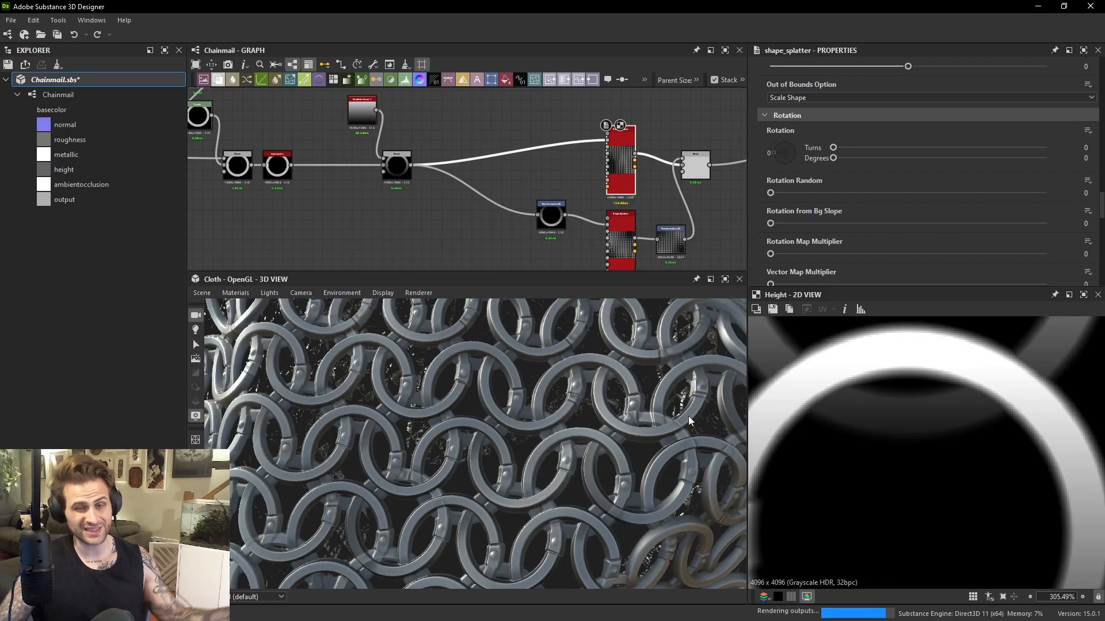
# Set the upper Shape Splatter's Rotation Random to 0.07 and expose it as a new graph input with the identifier shape_rotation_random.
pyautogui.scroll(-4, 776, 414)
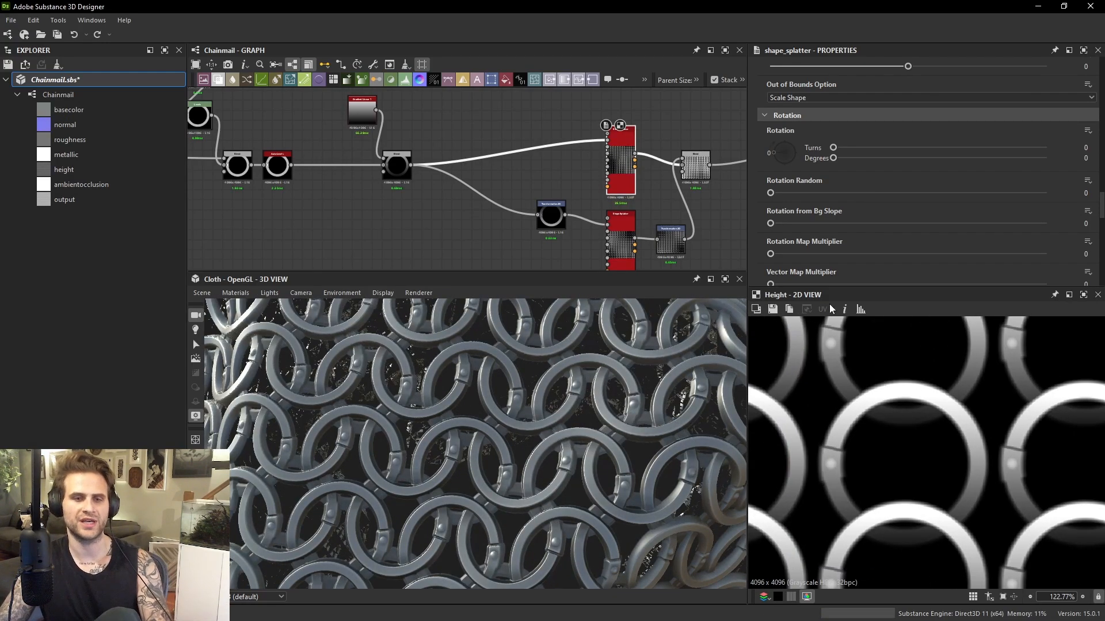
pyautogui.click(789, 194)
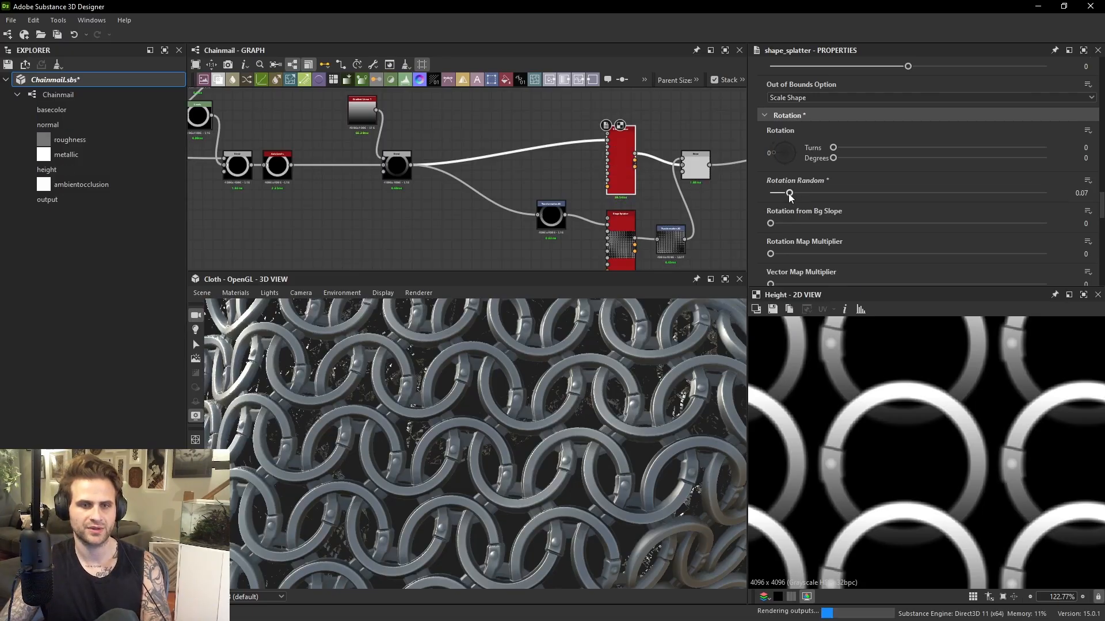
pyautogui.moveTo(1016, 395); pyautogui.dragTo(895, 433, button='middle')
pyautogui.click(1088, 180)
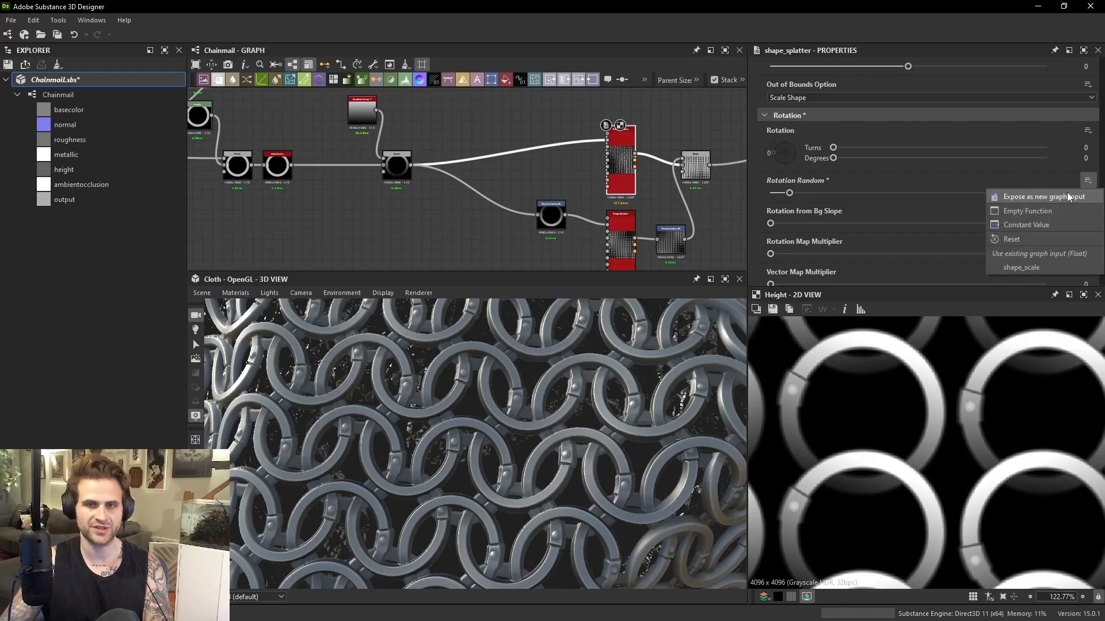
pyautogui.click(1067, 192)
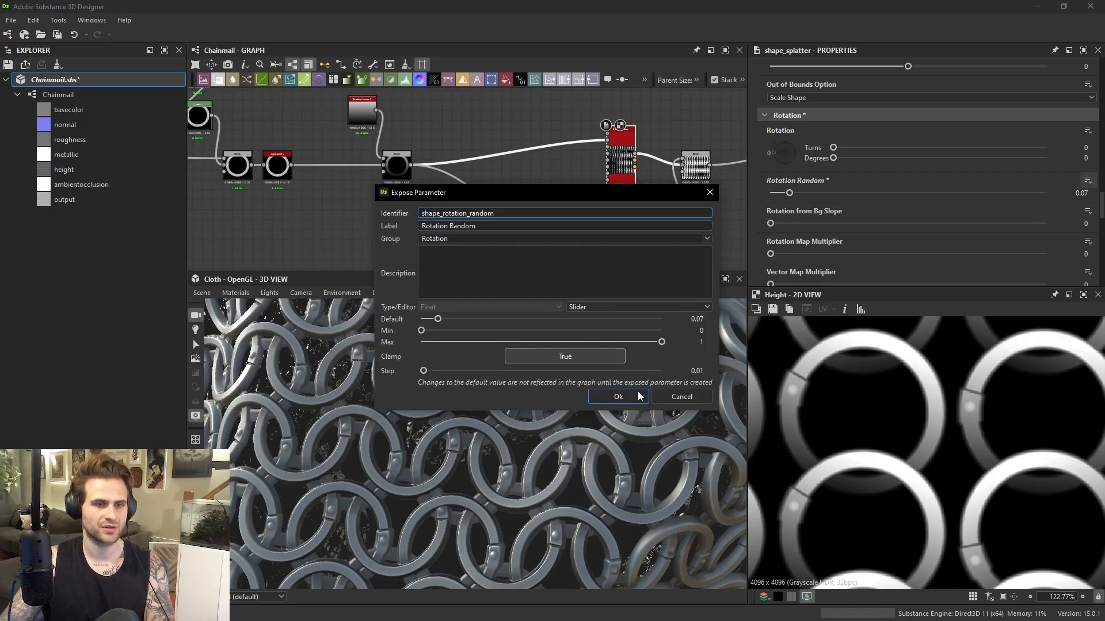
pyautogui.click(639, 396)
# Link the lower Shape Splatter's Rotation Random to the existing shape_rotation_random input and check the rings on the cloth.
pyautogui.click(1087, 180)
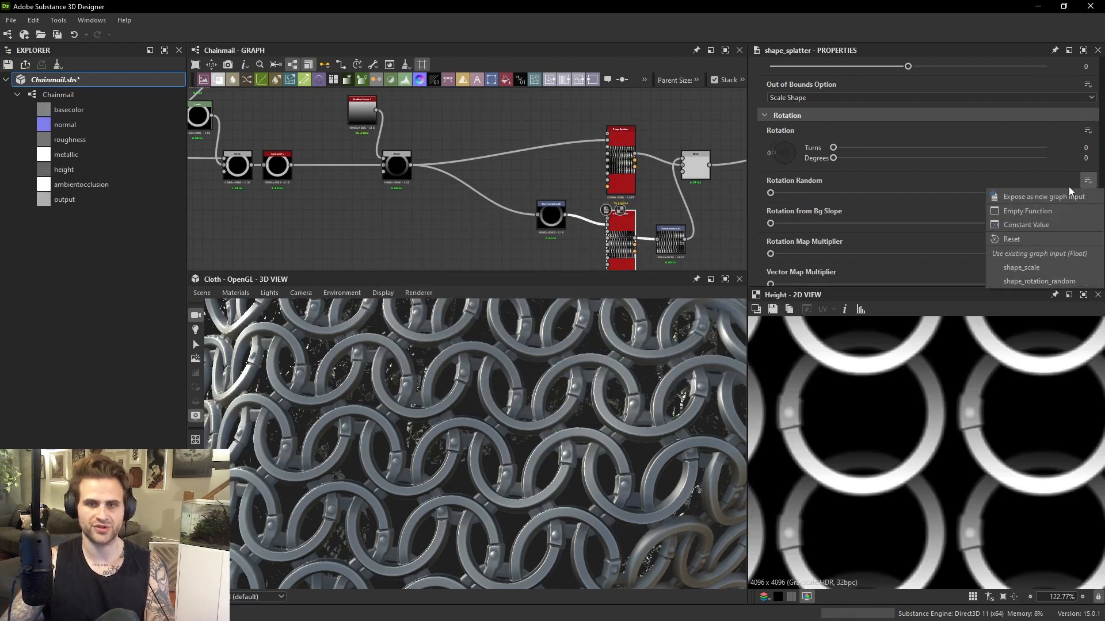
pyautogui.click(1034, 277)
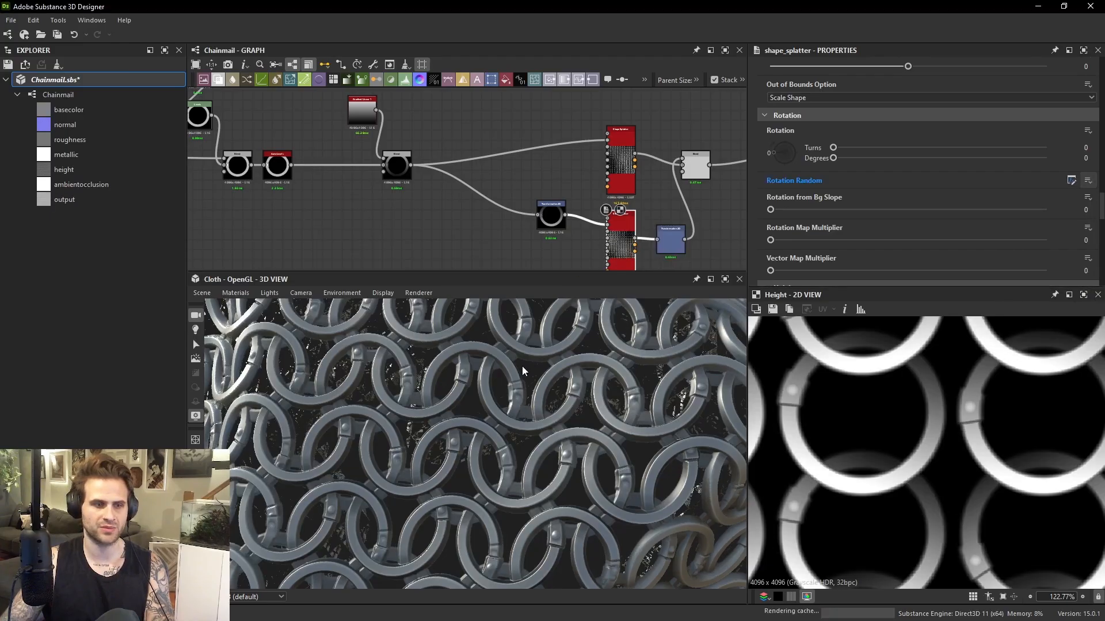
pyautogui.moveTo(572, 426); pyautogui.dragTo(501, 410)
# Compare the outputs of the Auto Levels node and the gradient Blend, and look over the ring nodes feeding them.
pyautogui.moveTo(435, 181); pyautogui.dragTo(501, 197, button='middle')
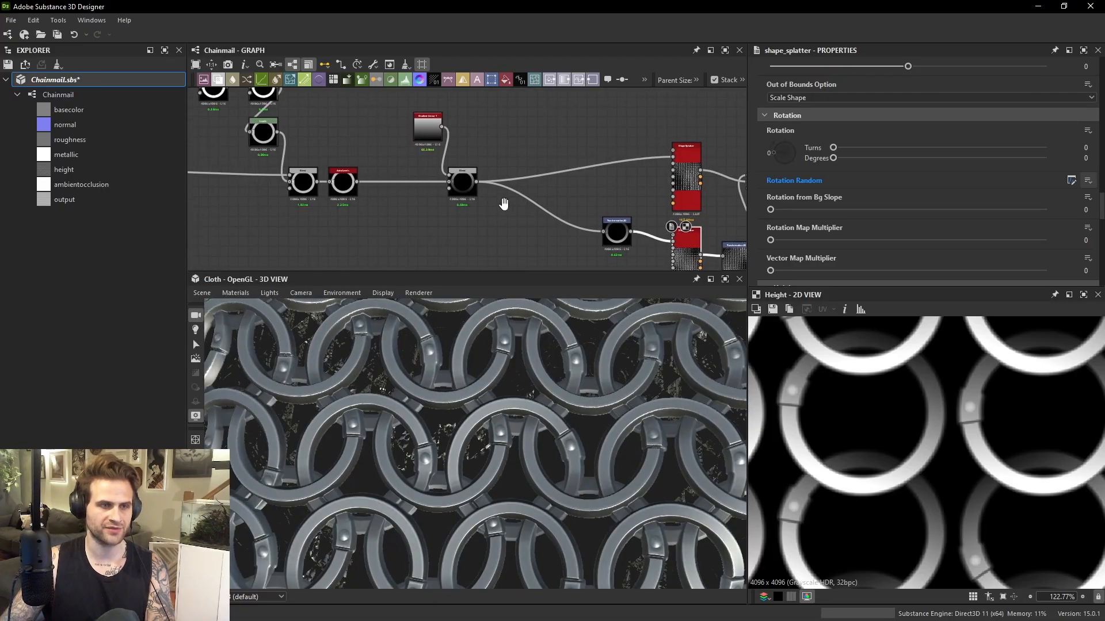
pyautogui.doubleClick(462, 183)
pyautogui.scroll(-5, 944, 406)
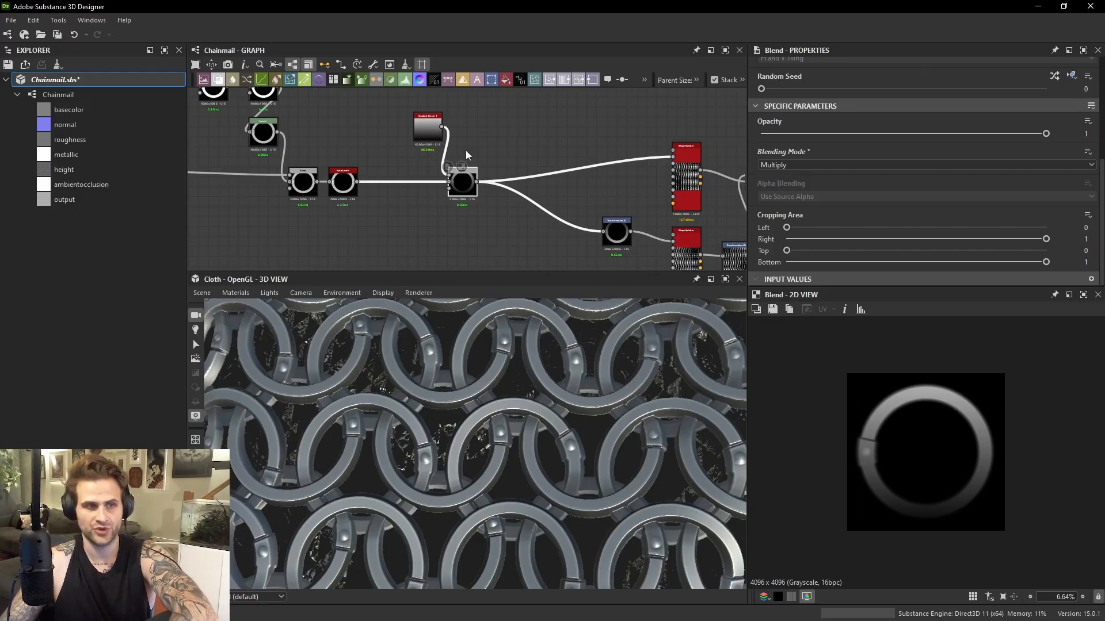
pyautogui.moveTo(432, 178); pyautogui.dragTo(511, 194, button='middle')
pyautogui.scroll(-2, 509, 193)
pyautogui.scroll(1, 360, 136)
pyautogui.moveTo(426, 153); pyautogui.dragTo(374, 75, button='middle')
pyautogui.scroll(3, 489, 182)
pyautogui.doubleClick(462, 184)
pyautogui.doubleClick(599, 183)
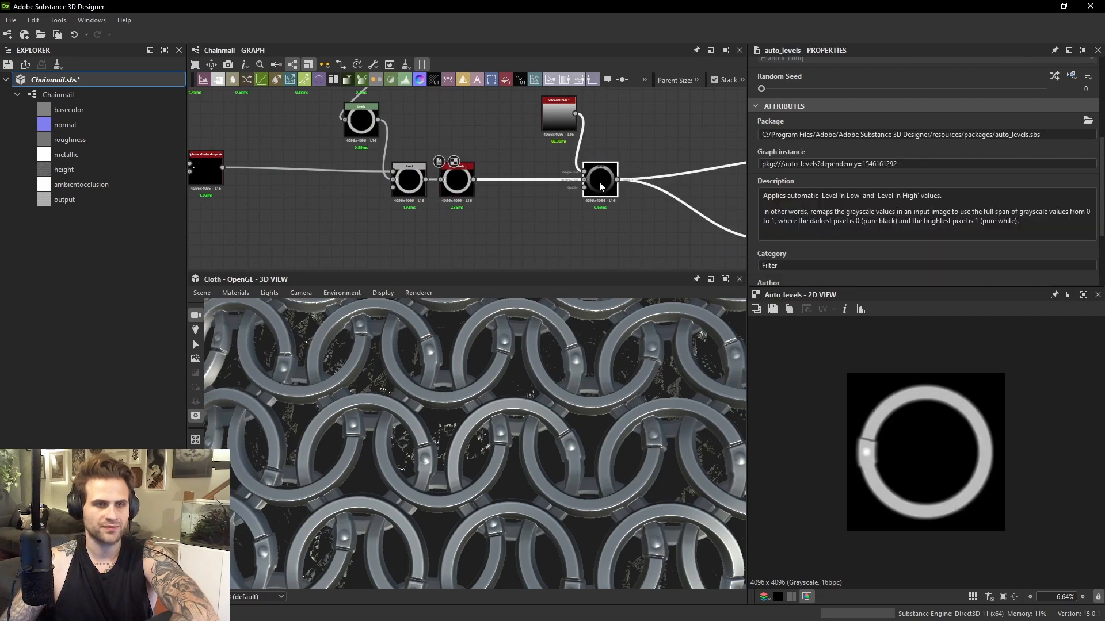
pyautogui.press('space')
pyautogui.press('Escape')
# Select all ring-building nodes up to the Transformation 2D and create a new graph from them with the identifier Link_Generator.
pyautogui.scroll(-3, 469, 203)
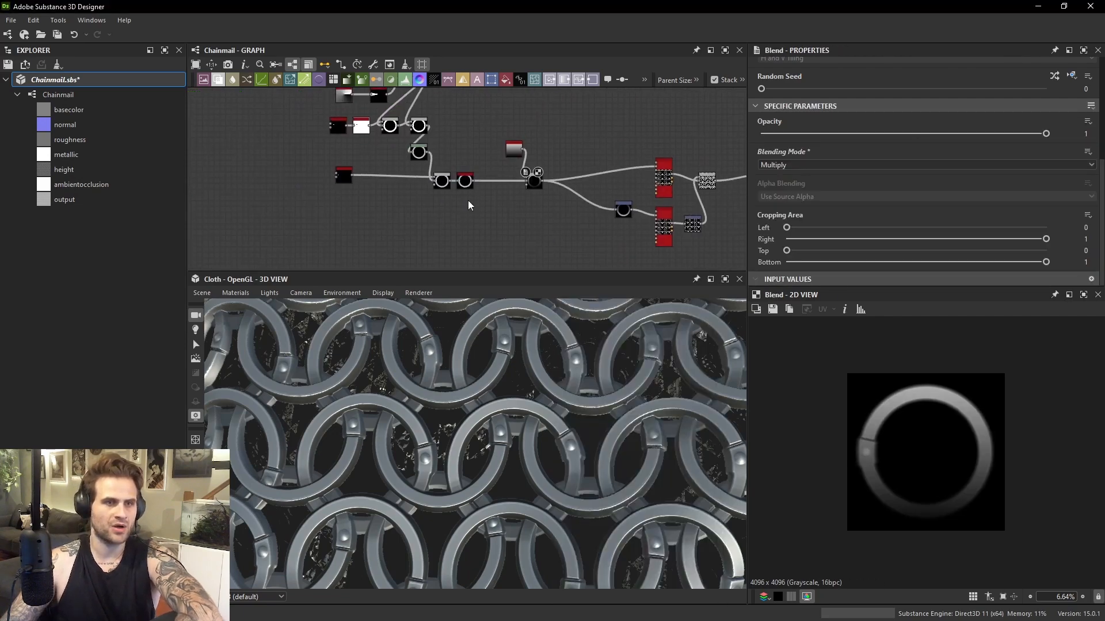
pyautogui.moveTo(355, 123); pyautogui.dragTo(374, 206, button='middle')
pyautogui.scroll(-1, 358, 164)
pyautogui.moveTo(301, 110); pyautogui.dragTo(580, 234)
pyautogui.rightClick(580, 233)
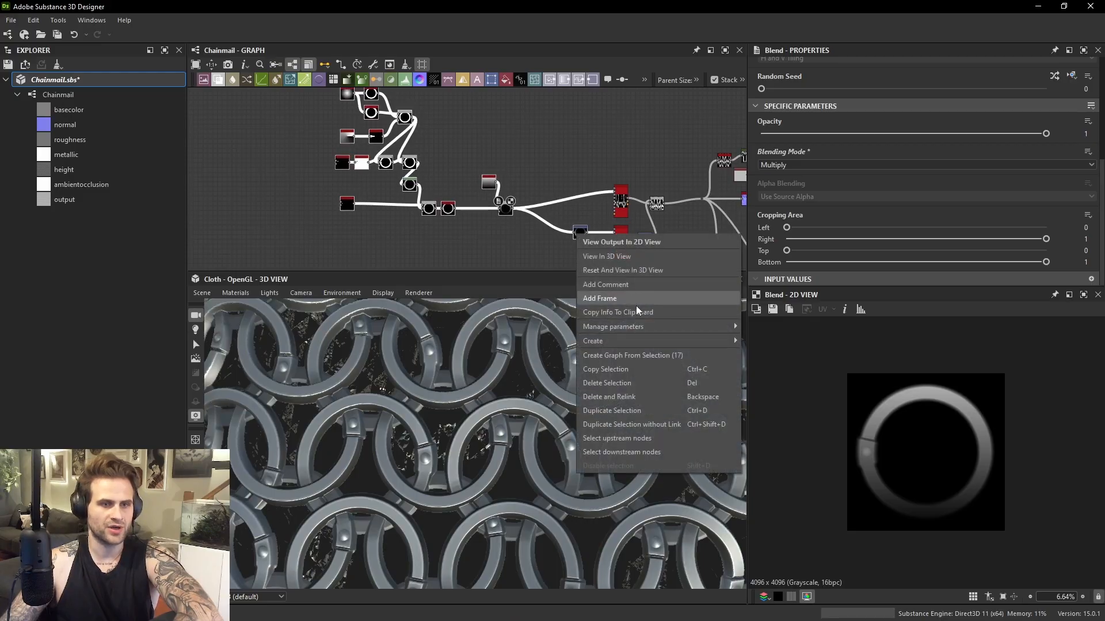
pyautogui.click(644, 353)
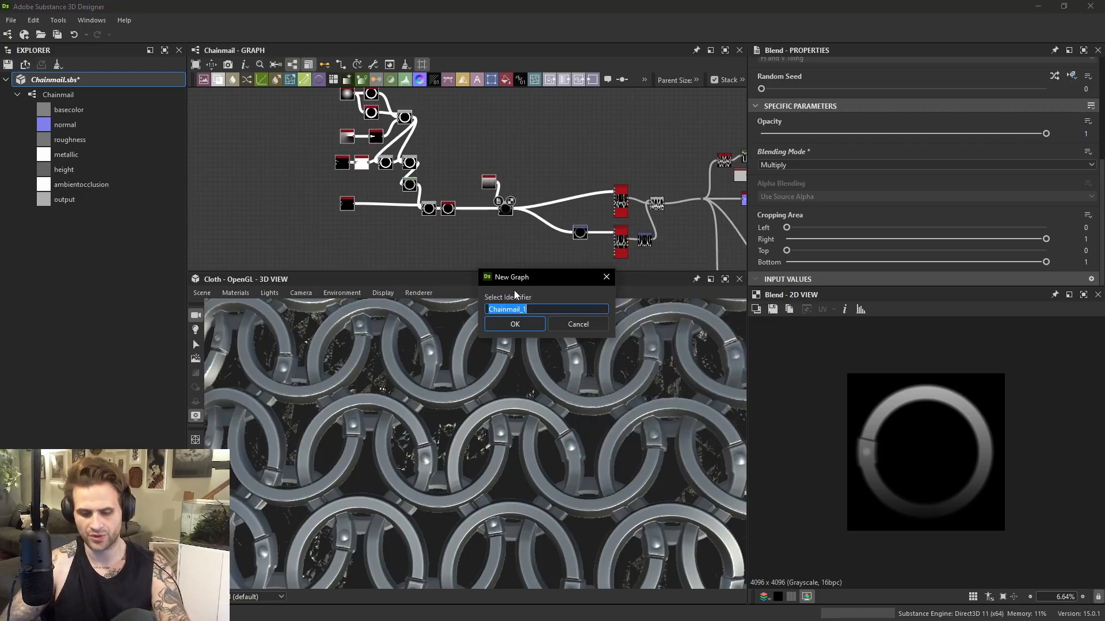
pyautogui.write('Link_Gener')
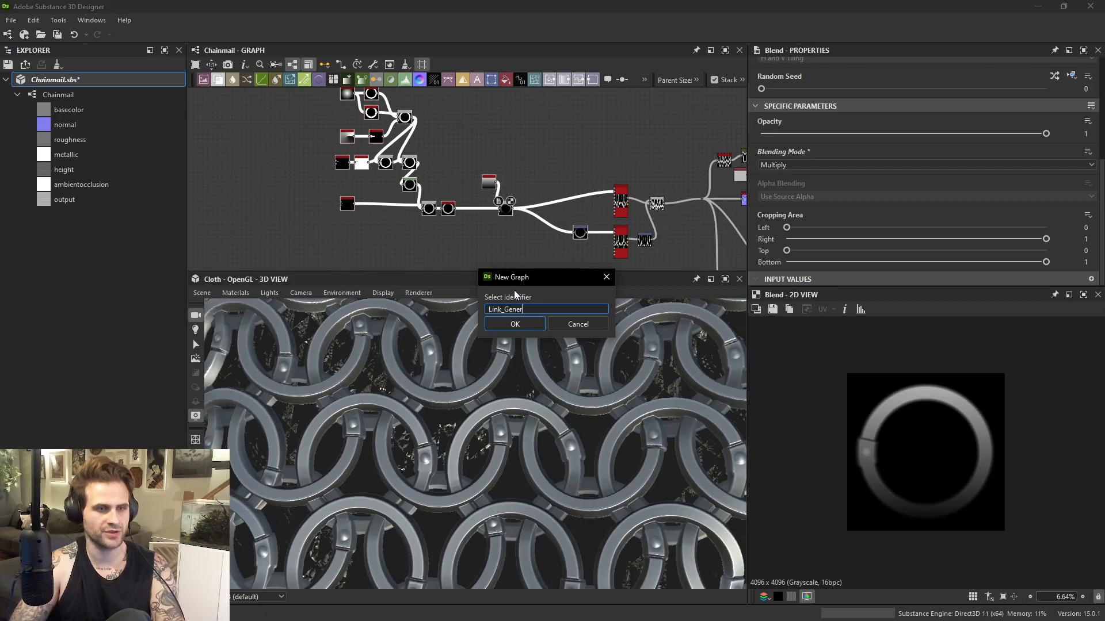
pyautogui.write('ator')
pyautogui.press('Return')
# Open the Link_Generator graph and move the Transformation 2D node next to the gradient Blend.
pyautogui.click(74, 215)
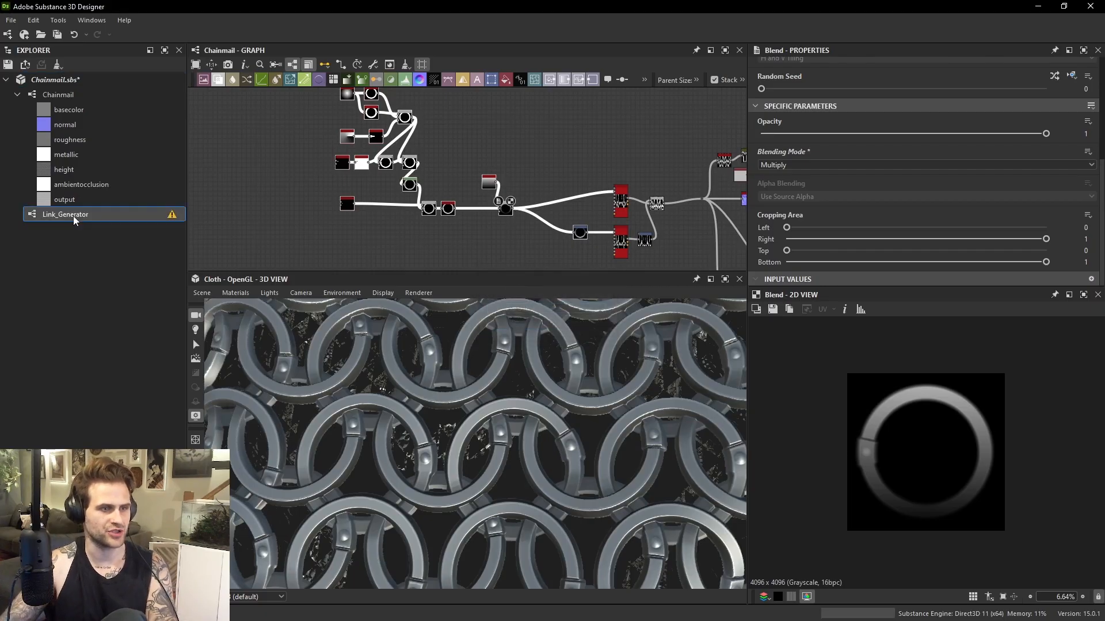
pyautogui.doubleClick(73, 216)
pyautogui.scroll(3, 603, 247)
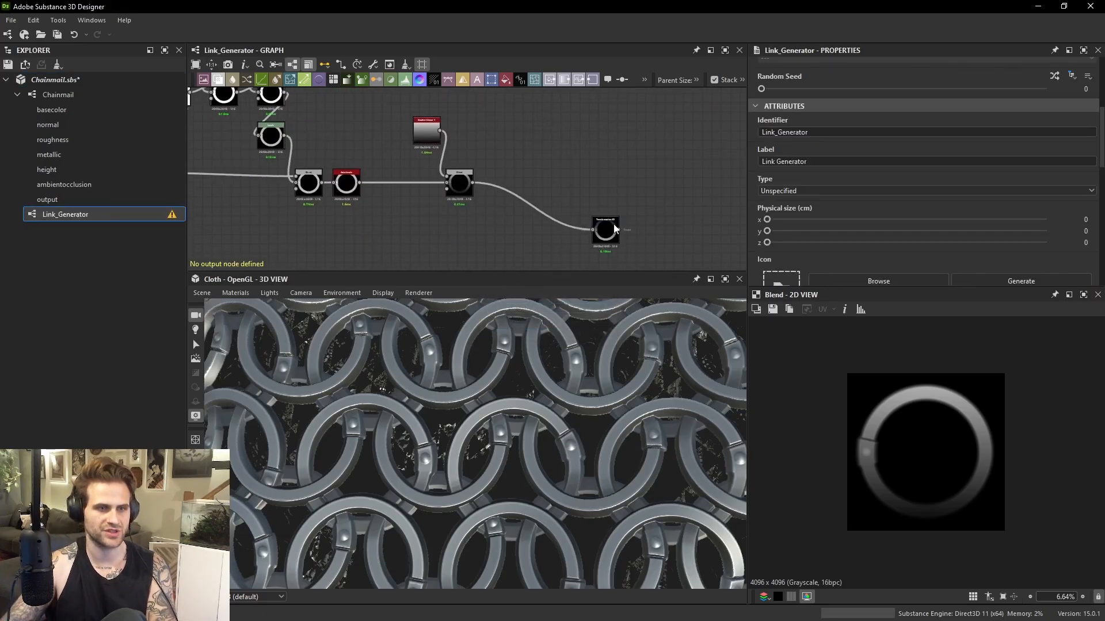
pyautogui.moveTo(613, 224); pyautogui.dragTo(545, 181)
pyautogui.press('f')
pyautogui.moveTo(609, 182); pyautogui.dragTo(554, 217, button='middle')
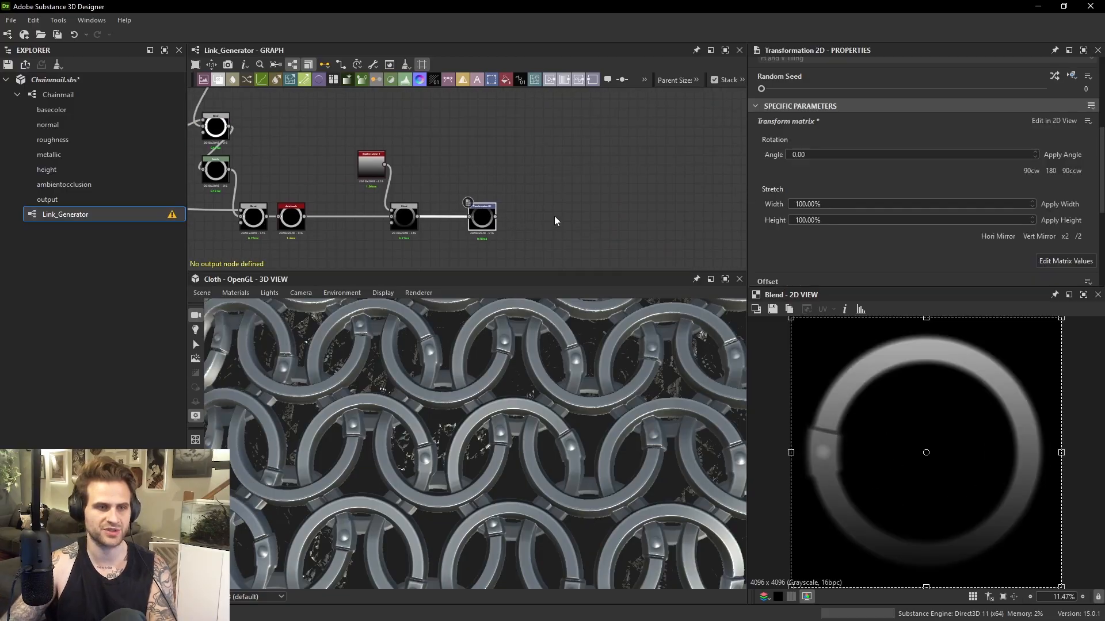
# Add an Output node fed by the gradient Blend and move the Transformation 2D node below their connection.
pyautogui.press('space')
pyautogui.write('ou')
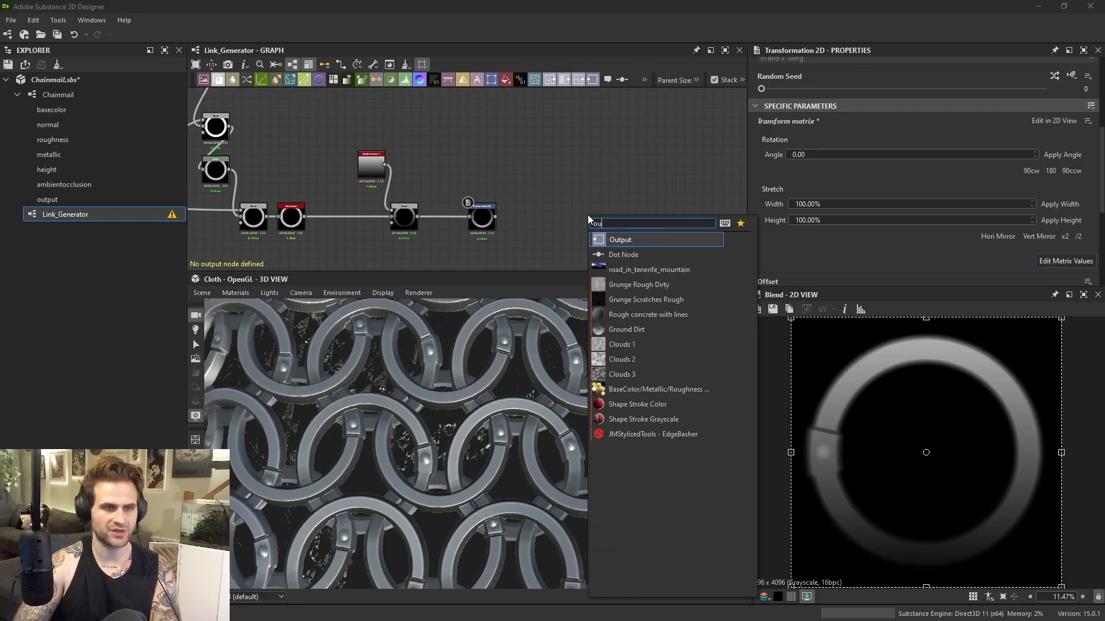
pyautogui.press('Return')
pyautogui.moveTo(481, 213); pyautogui.dragTo(463, 237)
pyautogui.moveTo(588, 226); pyautogui.dragTo(538, 233)
pyautogui.scroll(1, 418, 219)
pyautogui.moveTo(539, 233); pyautogui.dragTo(546, 199, button='middle')
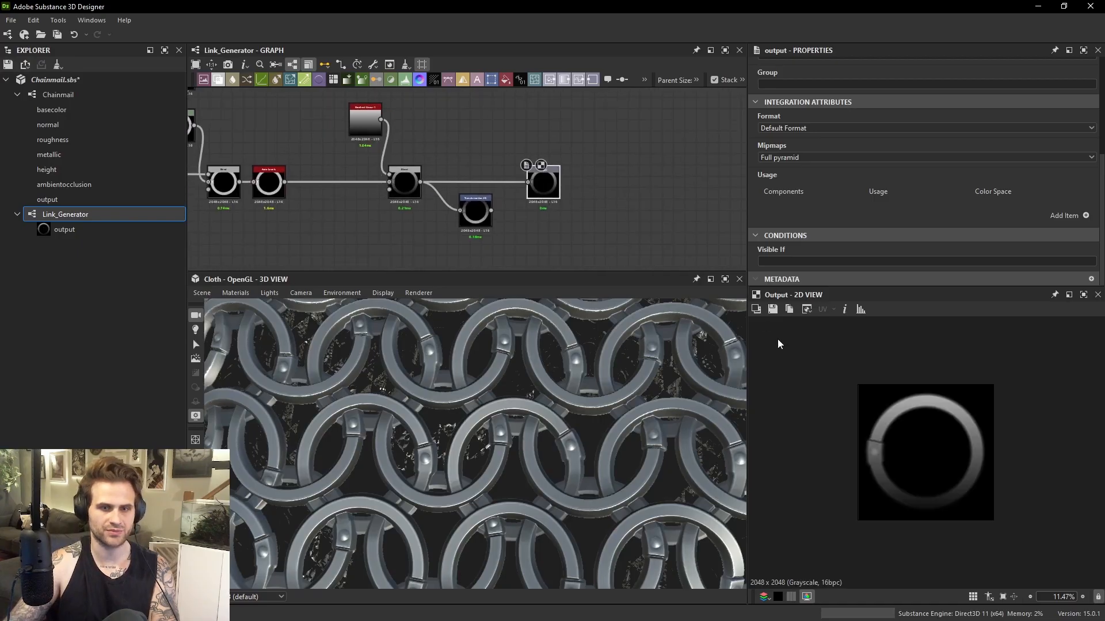
# Duplicate the Output node, place the copy below the original, and feed it from the Transformation 2D node.
pyautogui.scroll(2, 567, 204)
pyautogui.scroll(3, 842, 438)
pyautogui.hotkey('ctrl', 'd')
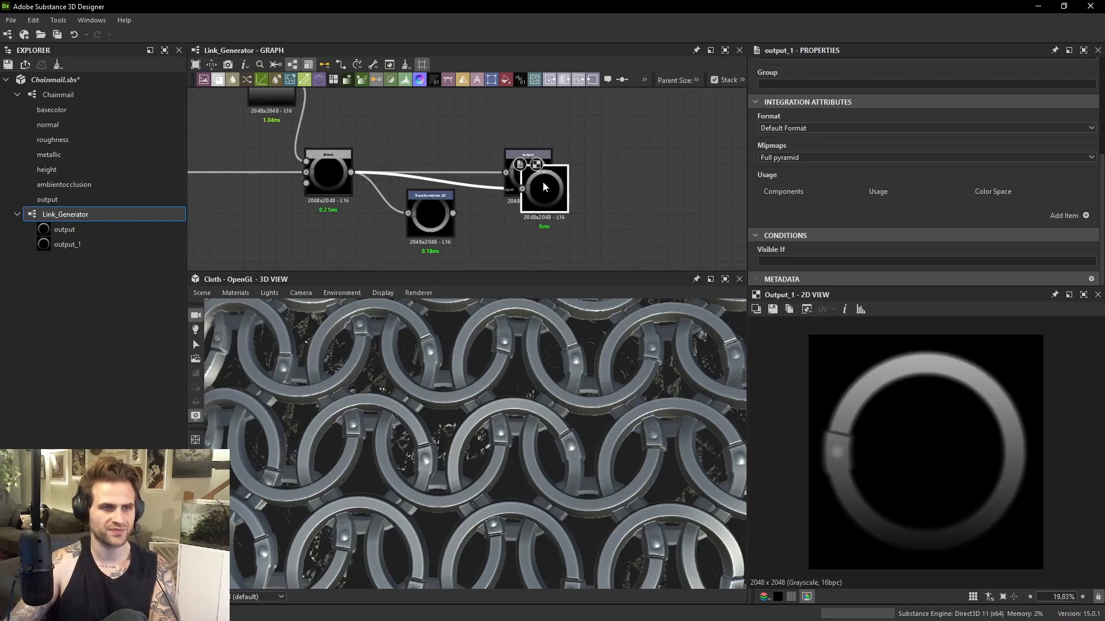
pyautogui.moveTo(543, 183); pyautogui.dragTo(532, 215)
pyautogui.moveTo(453, 214); pyautogui.dragTo(523, 228)
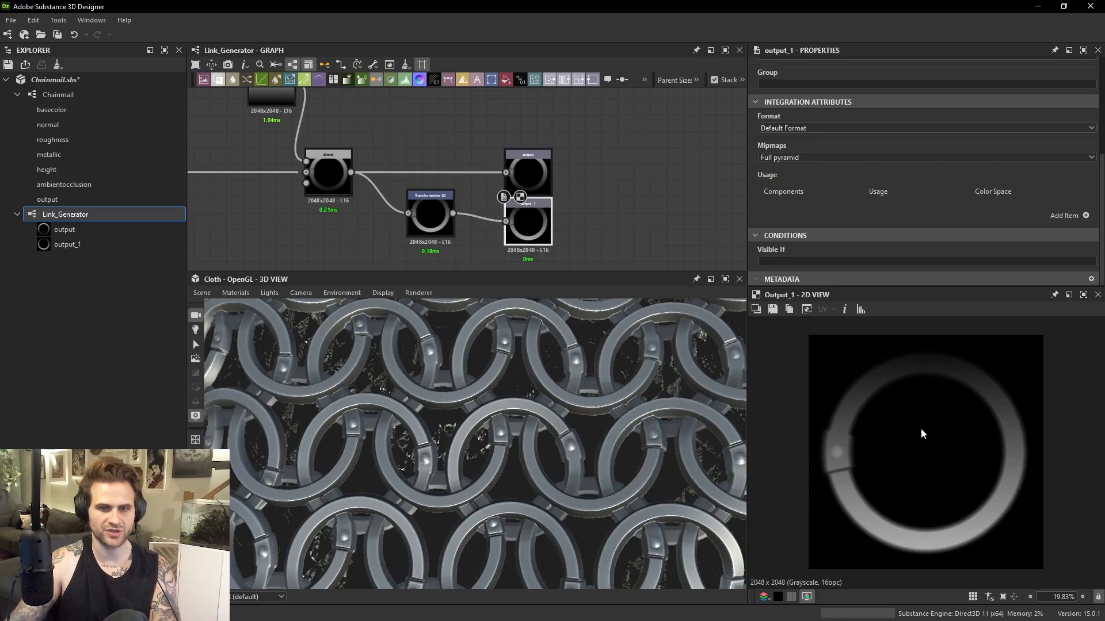
# Align the Transformation 2D node with the lower Output node and move the upper Output slightly higher.
pyautogui.scroll(1, 884, 395)
pyautogui.moveTo(429, 223); pyautogui.dragTo(428, 232)
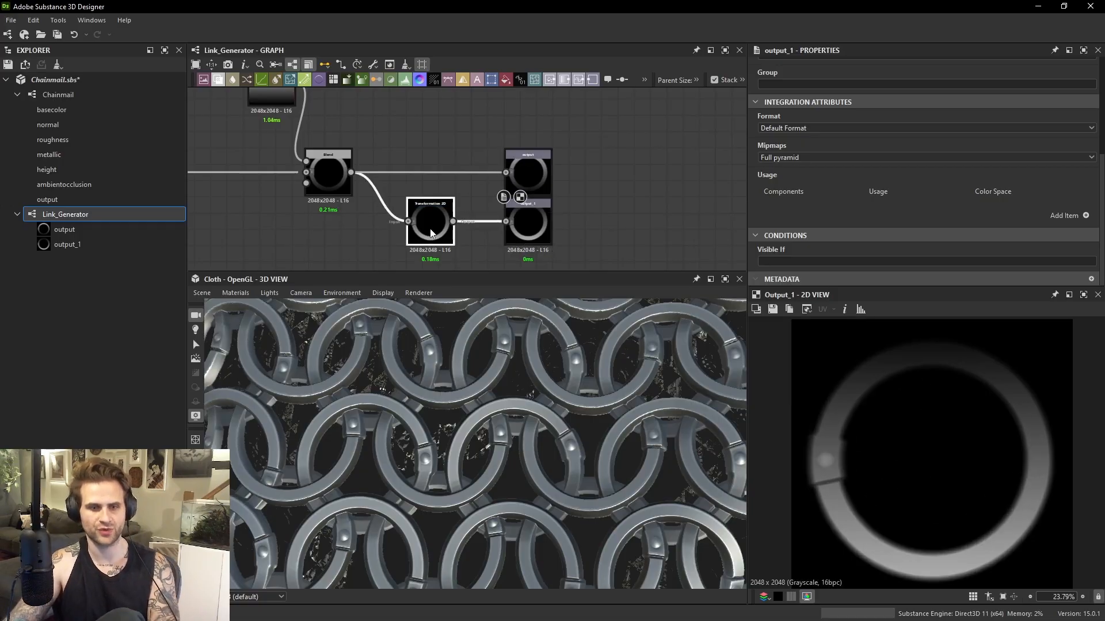
pyautogui.click(533, 235)
pyautogui.click(522, 177)
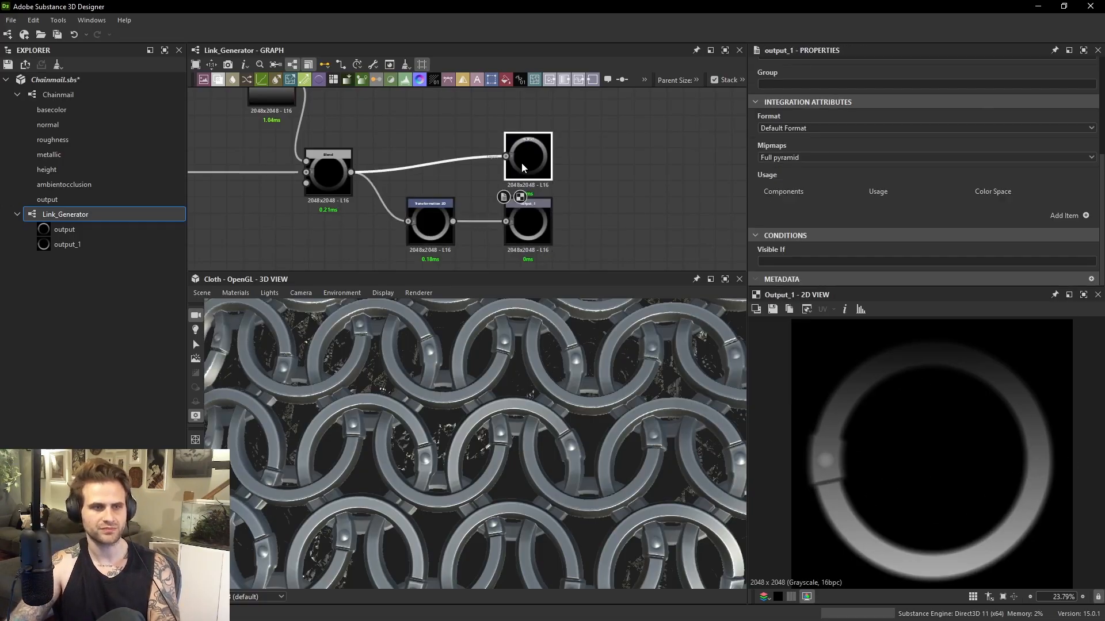
# Add a Splatter Circular Grayscale node before the gradient Blend and feed it from the Auto Levels node.
pyautogui.moveTo(303, 112); pyautogui.dragTo(478, 186, button='middle')
pyautogui.scroll(-2, 449, 186)
pyautogui.moveTo(349, 216); pyautogui.dragTo(391, 185, button='middle')
pyautogui.scroll(2, 391, 189)
pyautogui.click(389, 206)
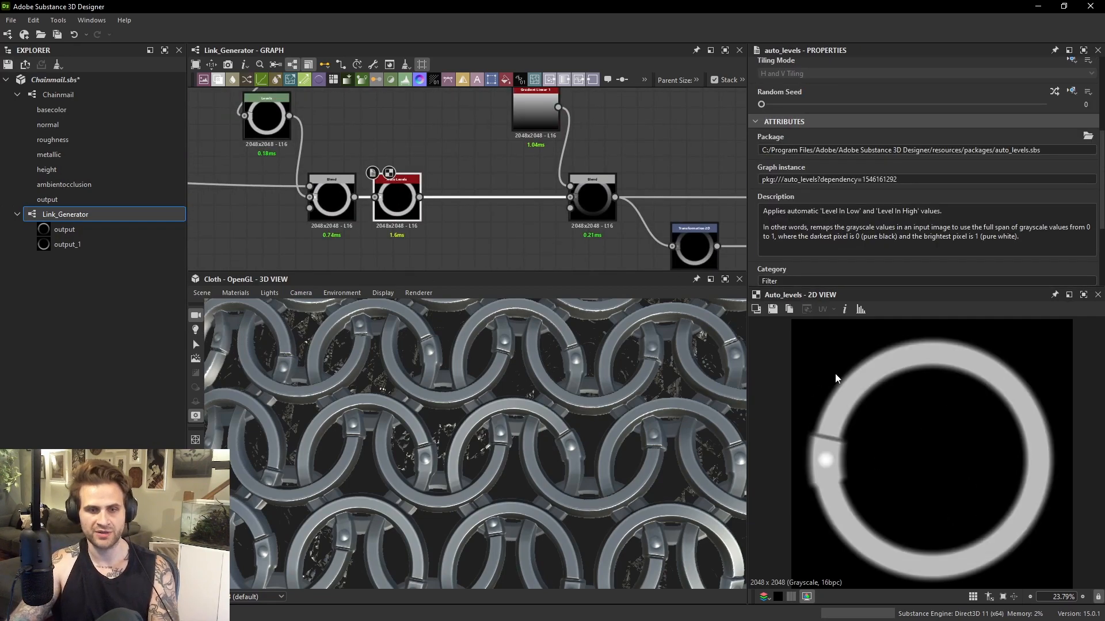
pyautogui.moveTo(603, 206); pyautogui.dragTo(608, 206)
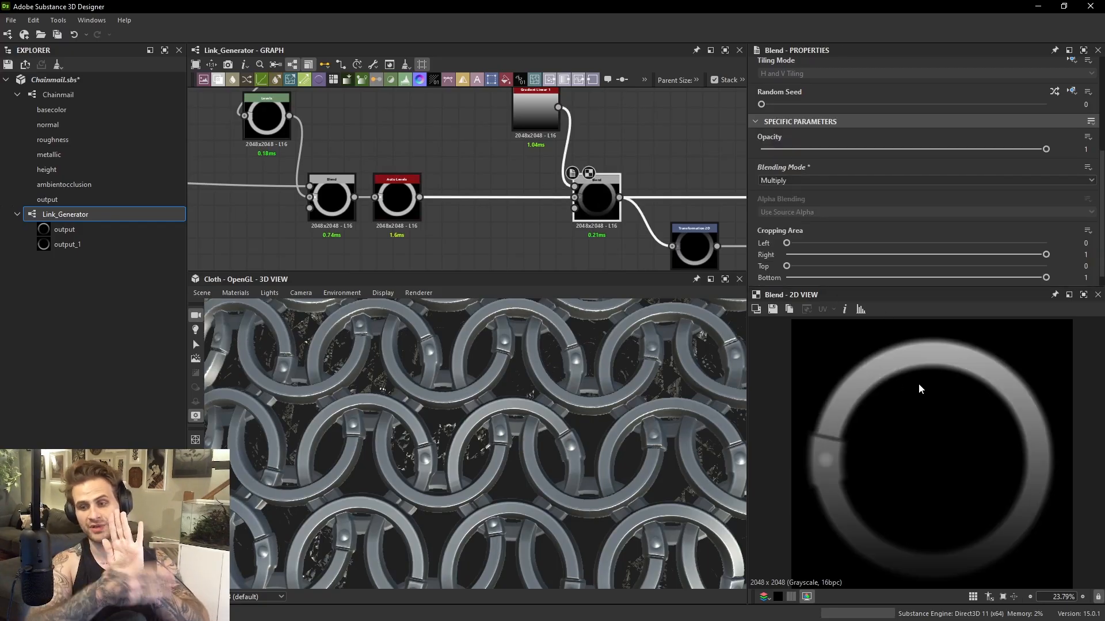
pyautogui.press('space')
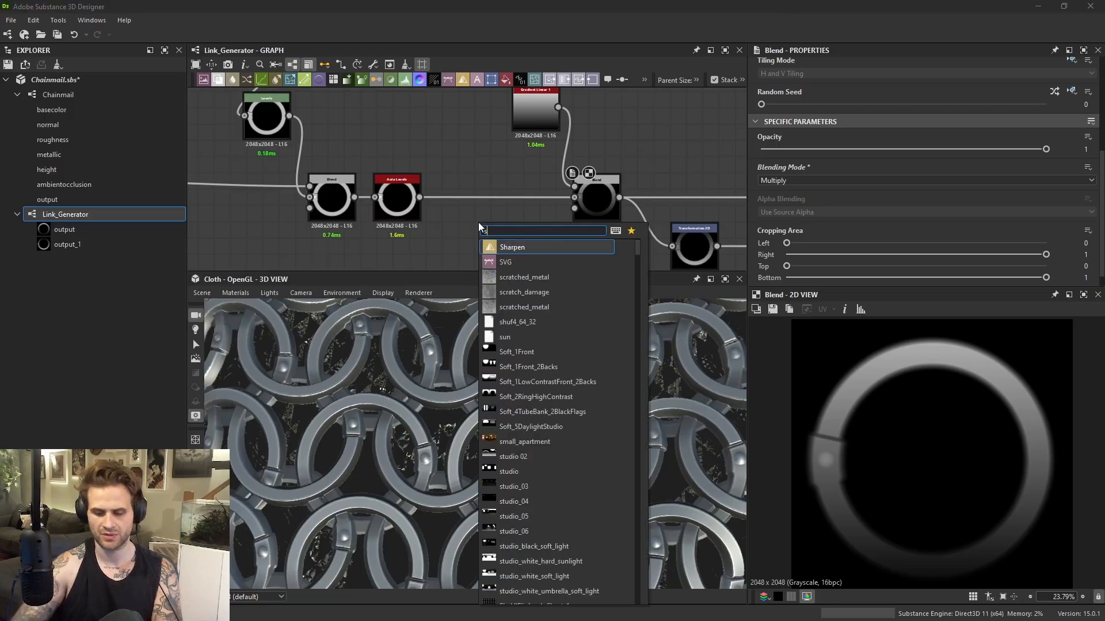
pyautogui.write('splatter')
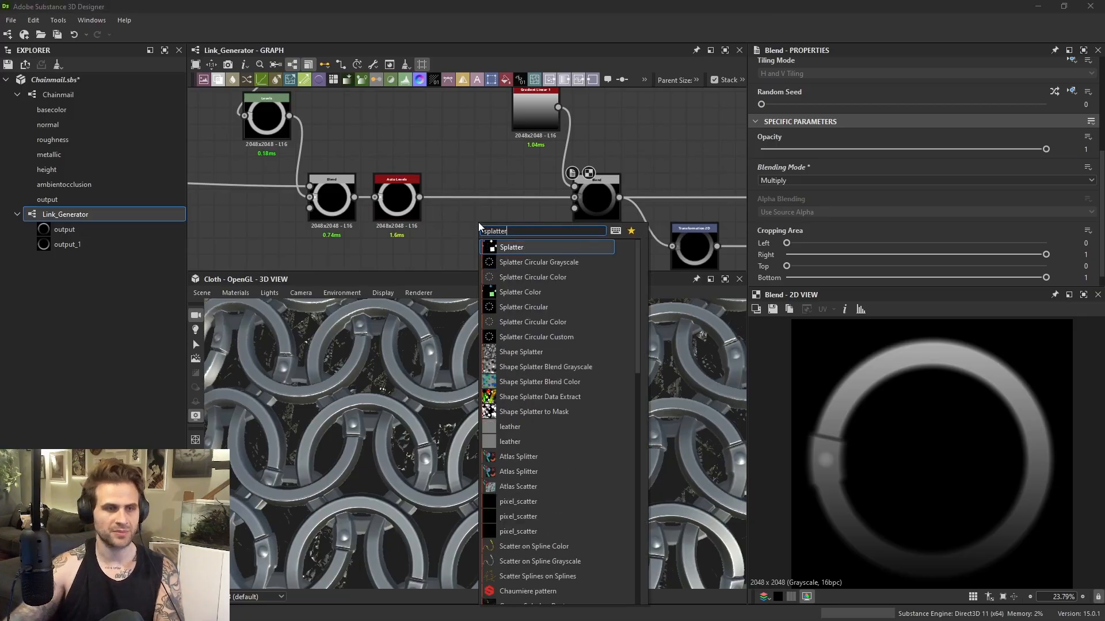
pyautogui.click(545, 261)
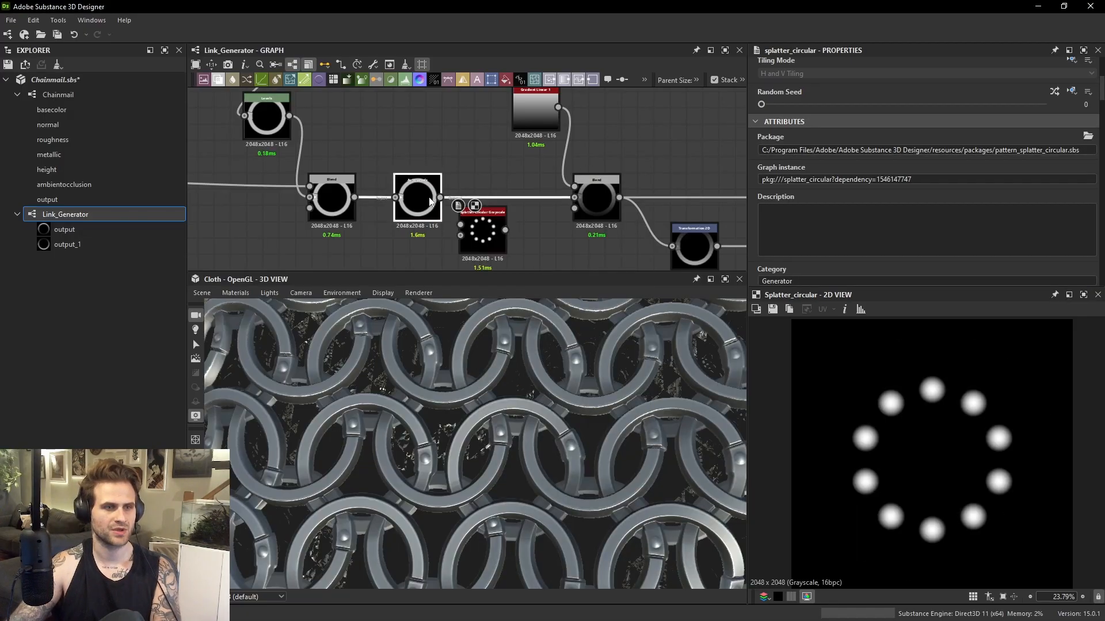
pyautogui.moveTo(426, 202); pyautogui.dragTo(461, 225)
# Set the Splatter Circular node's Pattern Amount to 1 and Radius to 0.
pyautogui.scroll(-5, 800, 219)
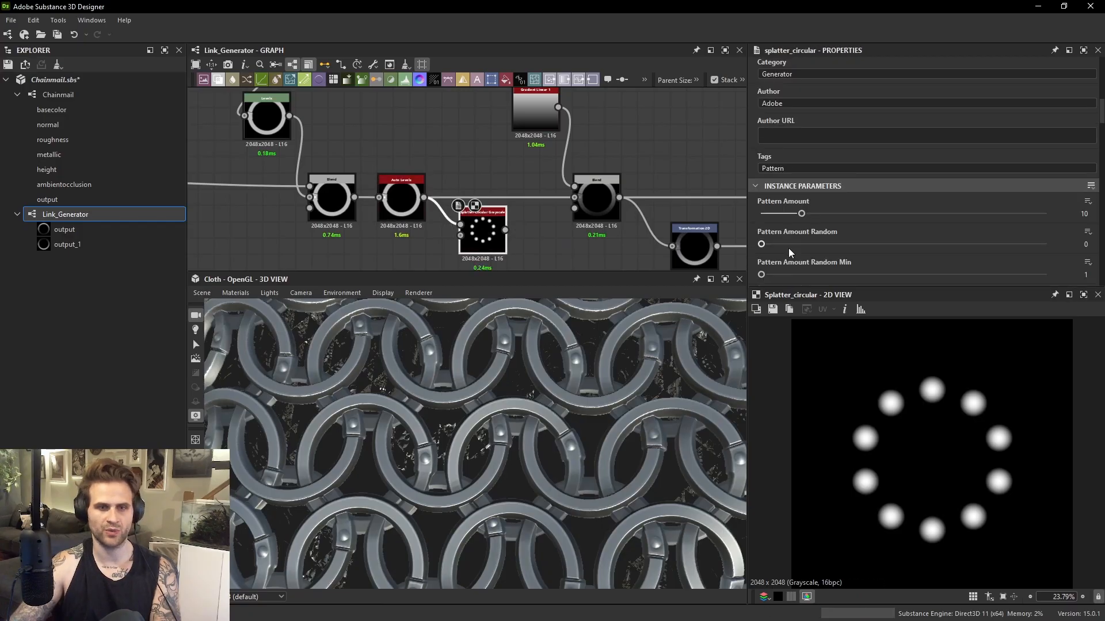
pyautogui.moveTo(801, 214); pyautogui.dragTo(688, 208)
pyautogui.scroll(-10, 836, 199)
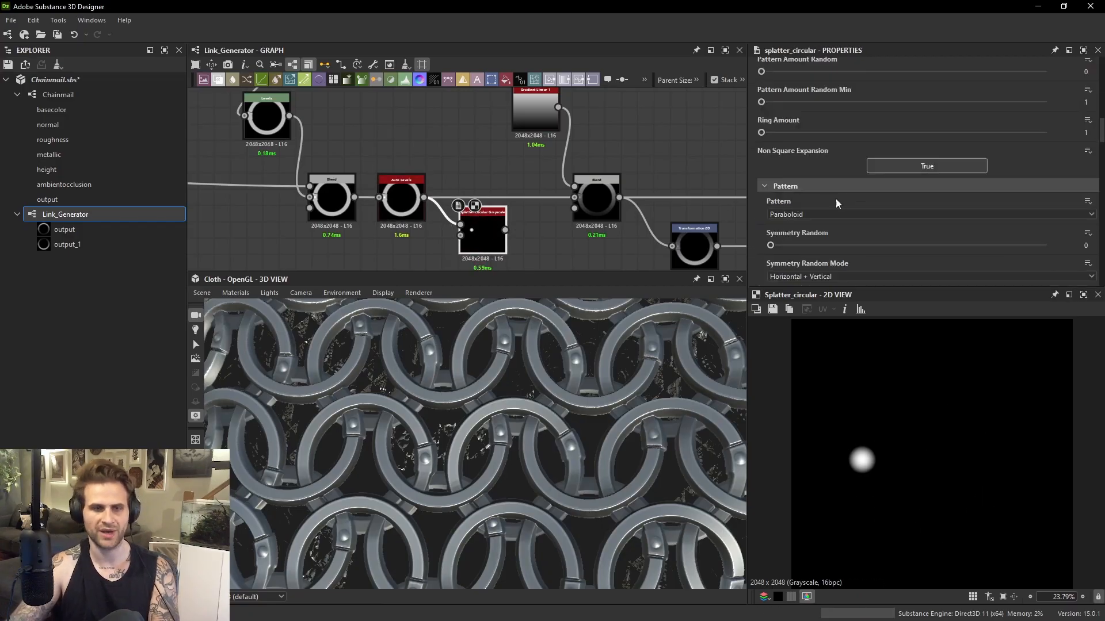
pyautogui.moveTo(771, 150); pyautogui.dragTo(770, 149)
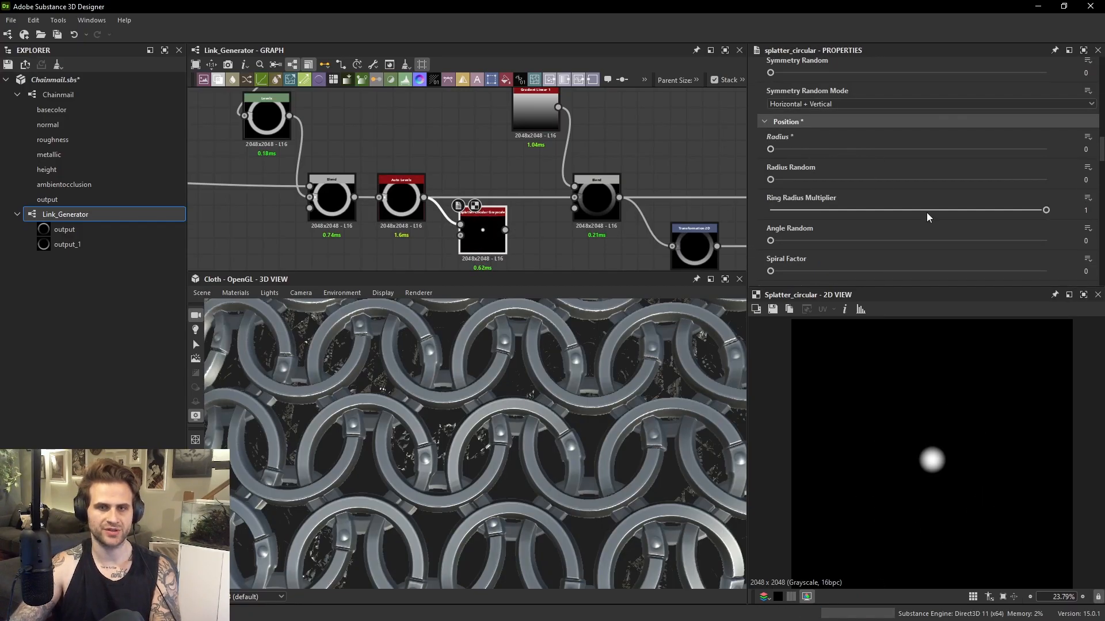
# Switch the splatter's Pattern to Image Input and set its Size X and Y to 1.
pyautogui.scroll(-2, 813, 199)
pyautogui.scroll(6, 806, 195)
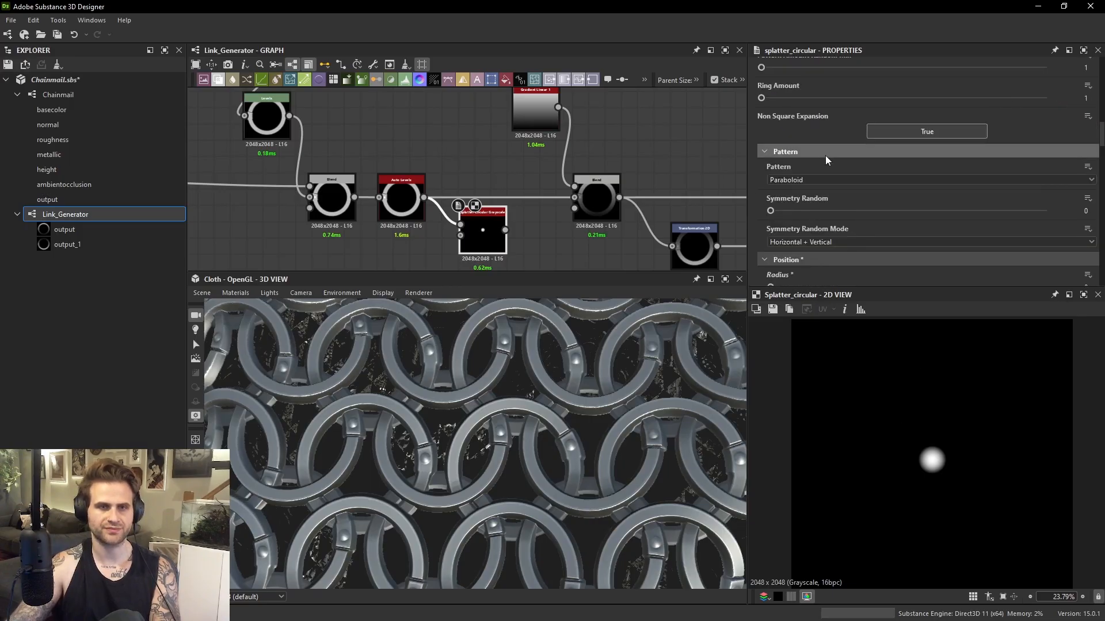
pyautogui.click(801, 171)
pyautogui.click(816, 201)
pyautogui.scroll(-5, 848, 167)
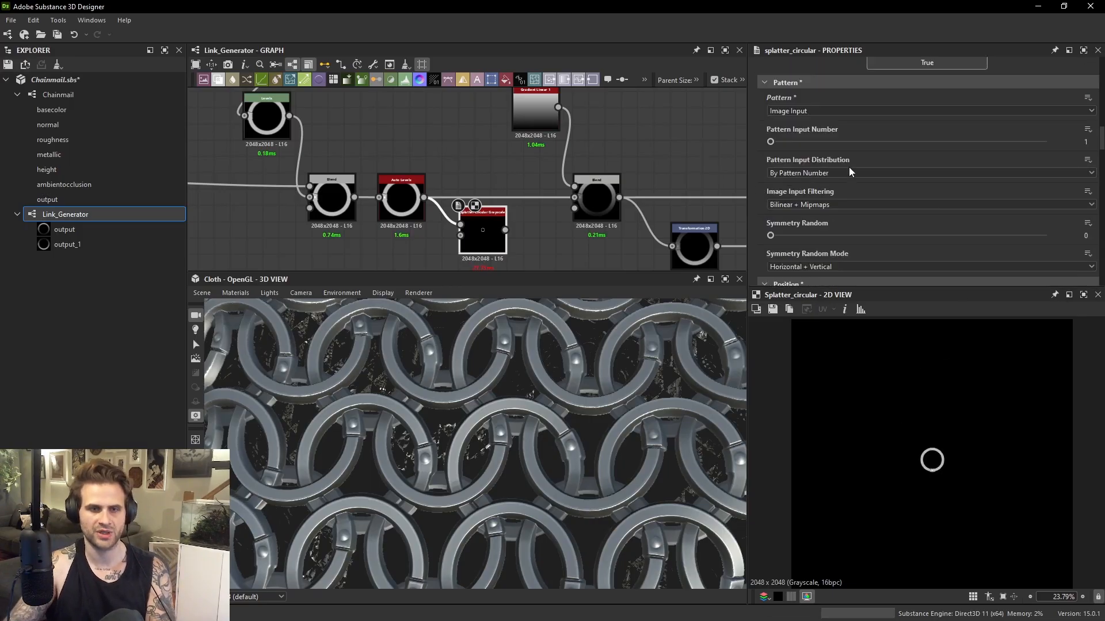
pyautogui.scroll(-3, 826, 230)
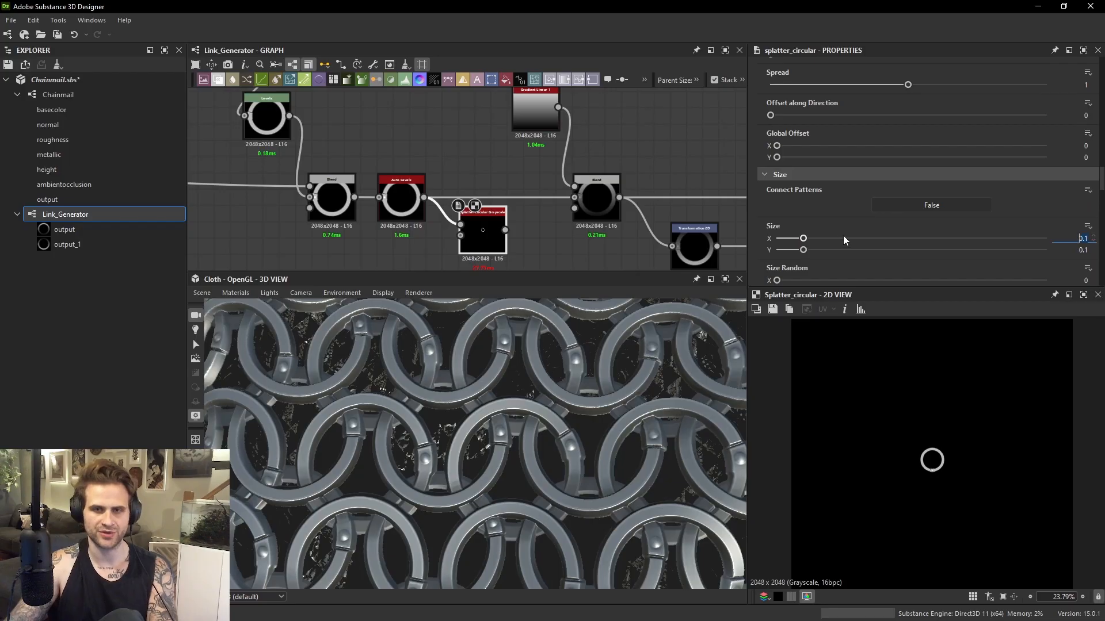
pyautogui.moveTo(803, 238); pyautogui.dragTo(1046, 258)
pyautogui.click(1046, 252)
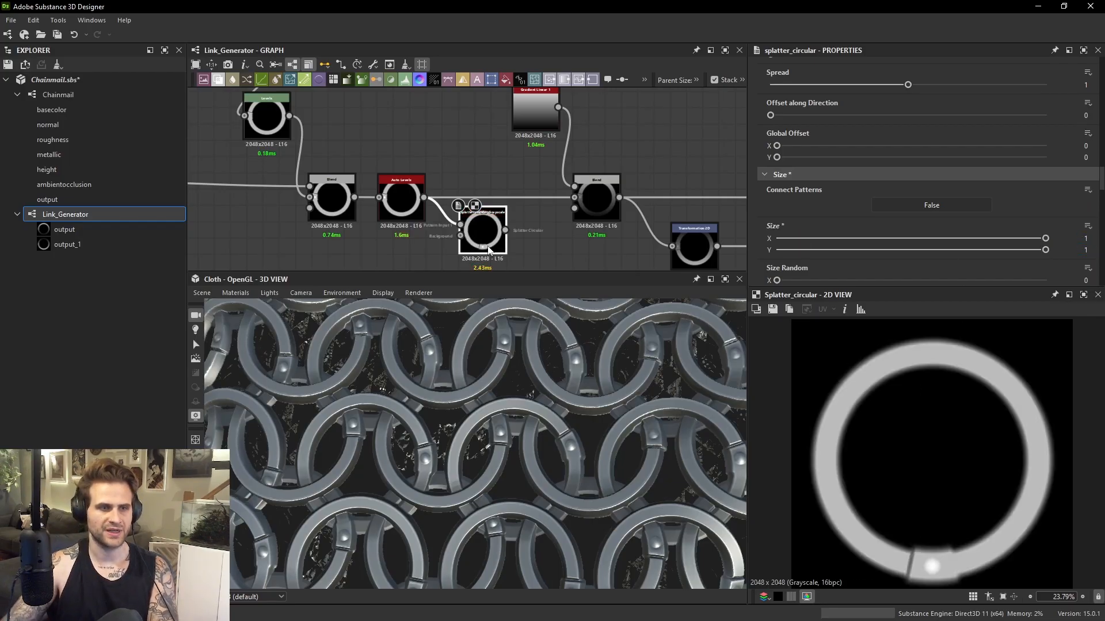
# Set the splatter's Ring Rotation Random to 1.
pyautogui.scroll(15, 961, 162)
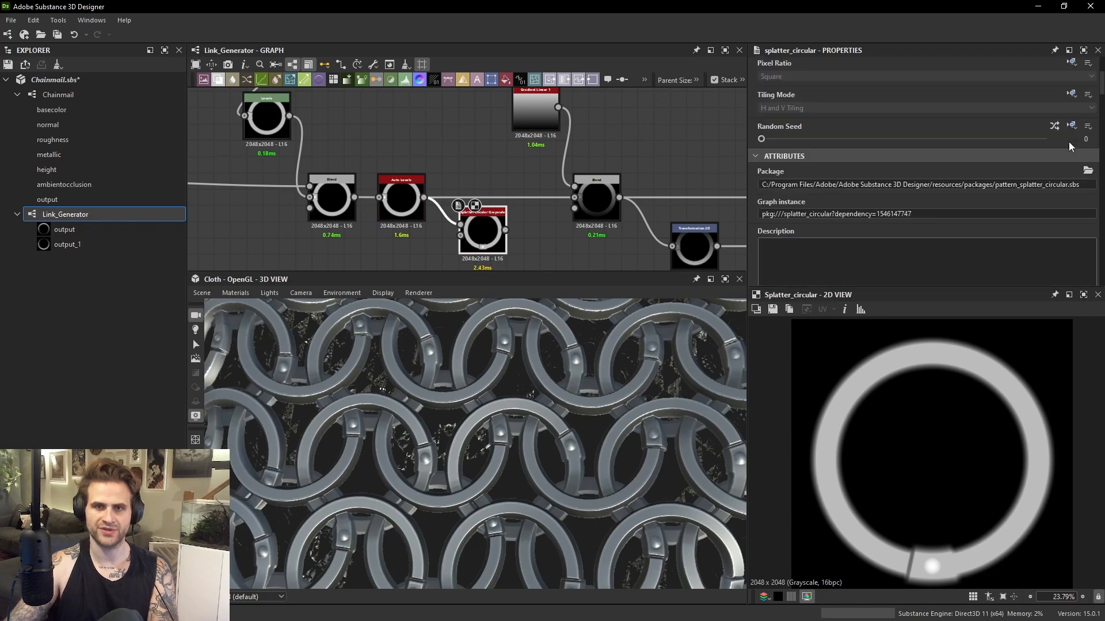
pyautogui.scroll(4, 1064, 127)
pyautogui.scroll(-2, 1036, 167)
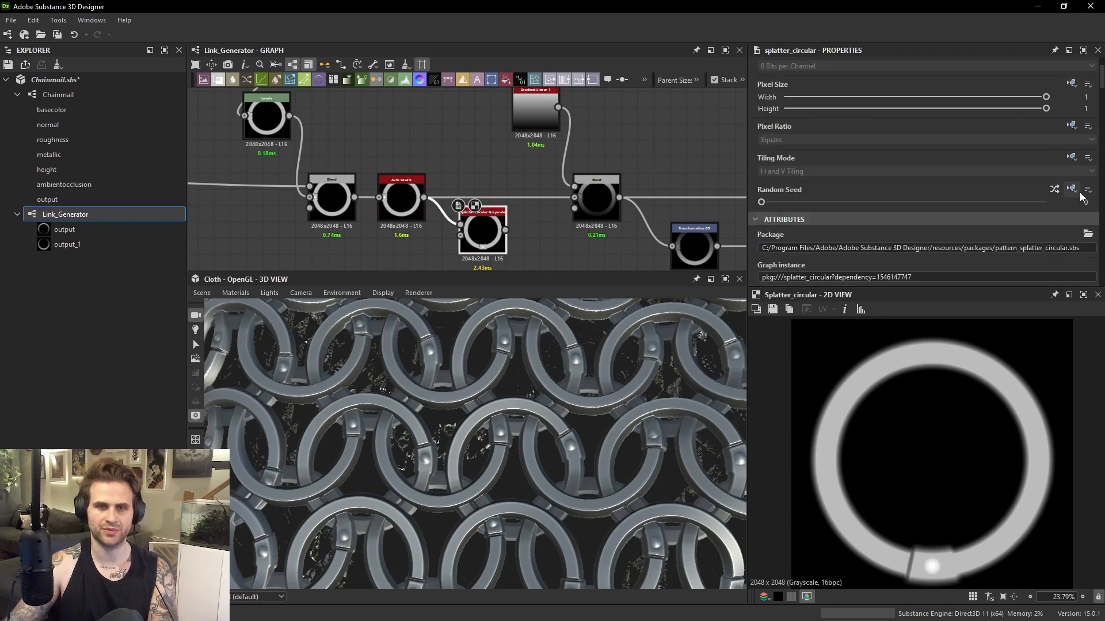
pyautogui.scroll(-15, 966, 215)
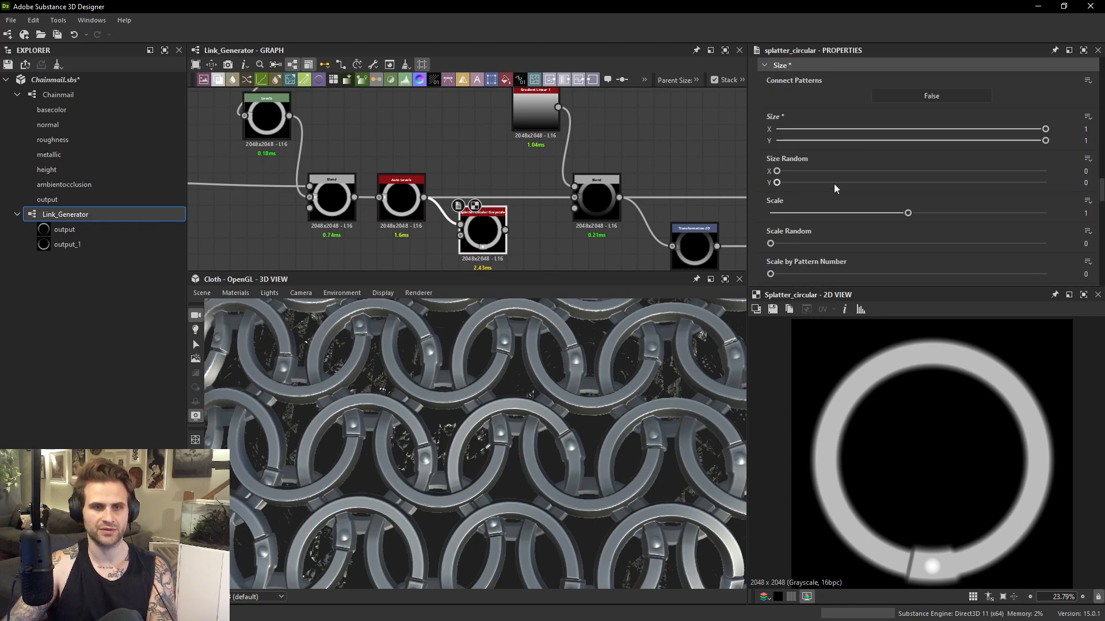
pyautogui.scroll(-12, 833, 184)
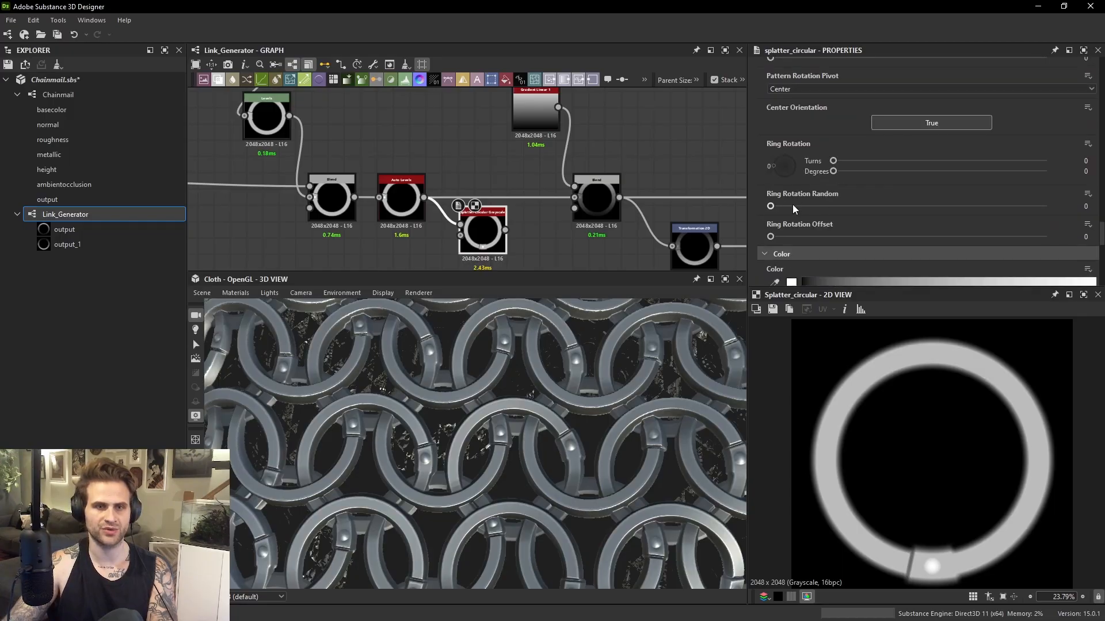
pyautogui.moveTo(790, 205); pyautogui.dragTo(1061, 219)
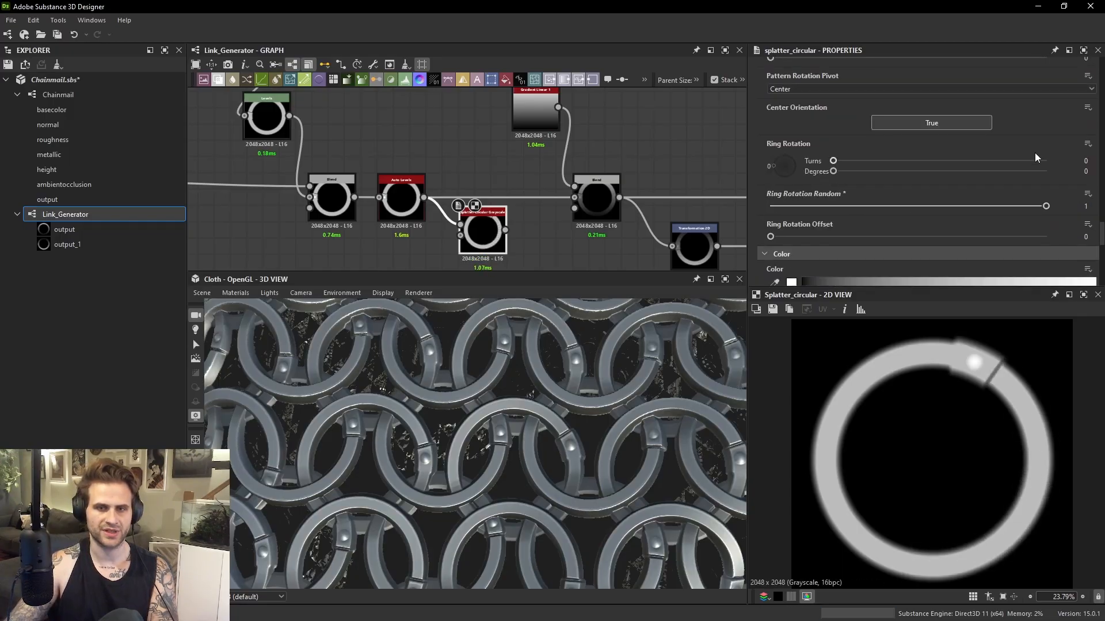
# Randomize the splatter's Random Seed several times to test how the rivet position rotates.
pyautogui.scroll(15, 1036, 154)
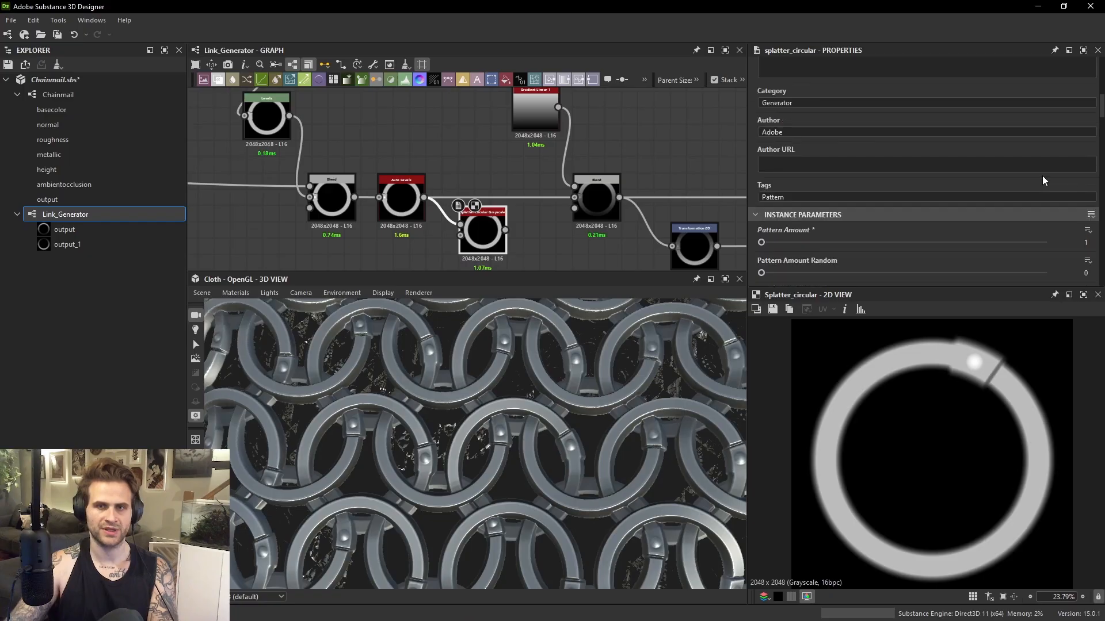
pyautogui.scroll(3, 1048, 179)
pyautogui.click(1054, 154)
pyautogui.click(1054, 154)
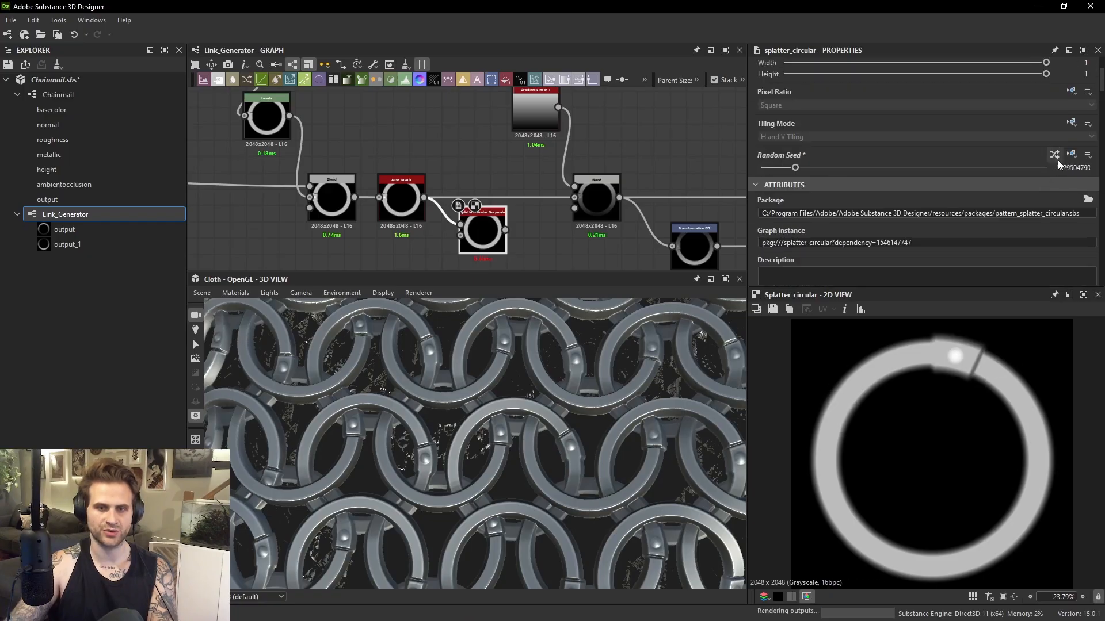
pyautogui.click(1054, 154)
pyautogui.click(1054, 154)
pyautogui.click(1054, 154)
pyautogui.click(1054, 154)
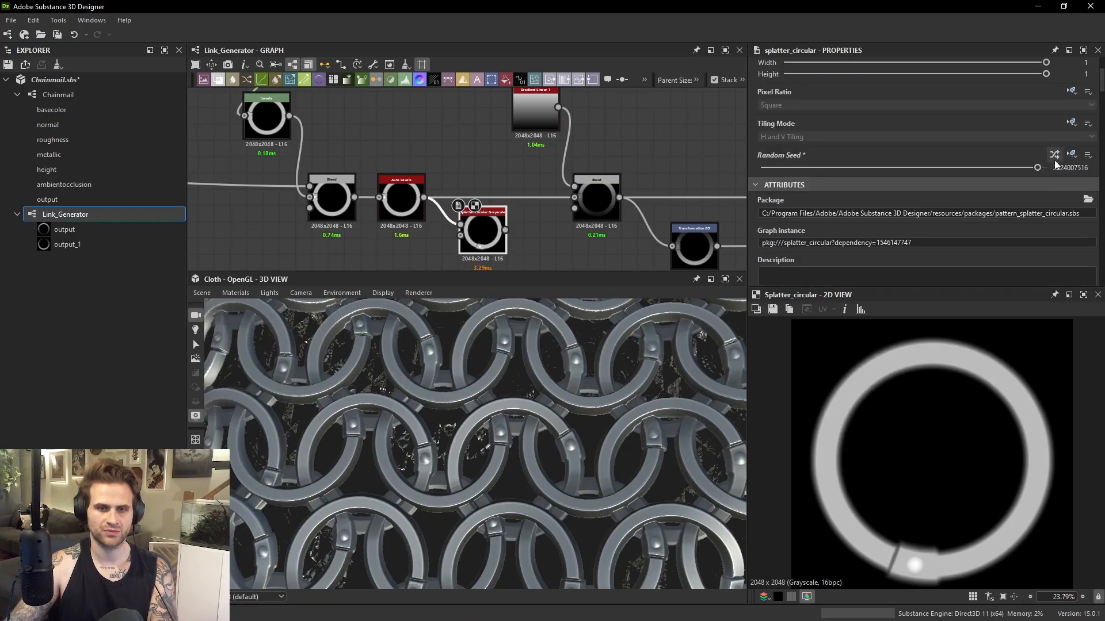
# Insert the splatter between Auto Levels and the gradient Blend, and preview the lower Output node.
pyautogui.moveTo(505, 230); pyautogui.dragTo(505, 205)
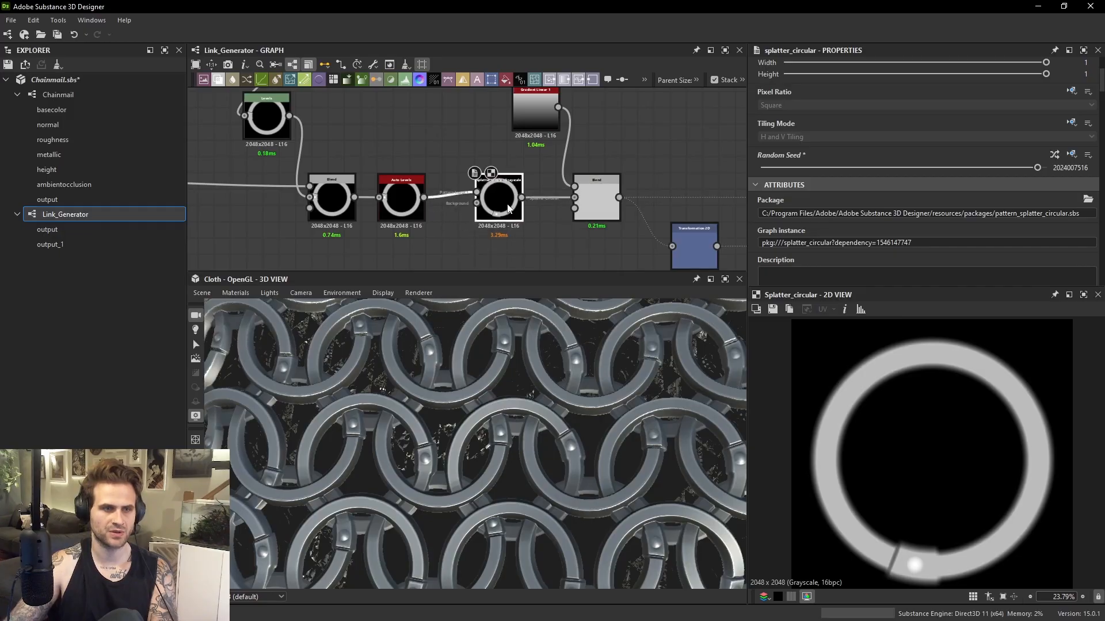
pyautogui.scroll(-2, 585, 203)
pyautogui.moveTo(586, 202); pyautogui.dragTo(492, 198, button='middle')
pyautogui.click(642, 235)
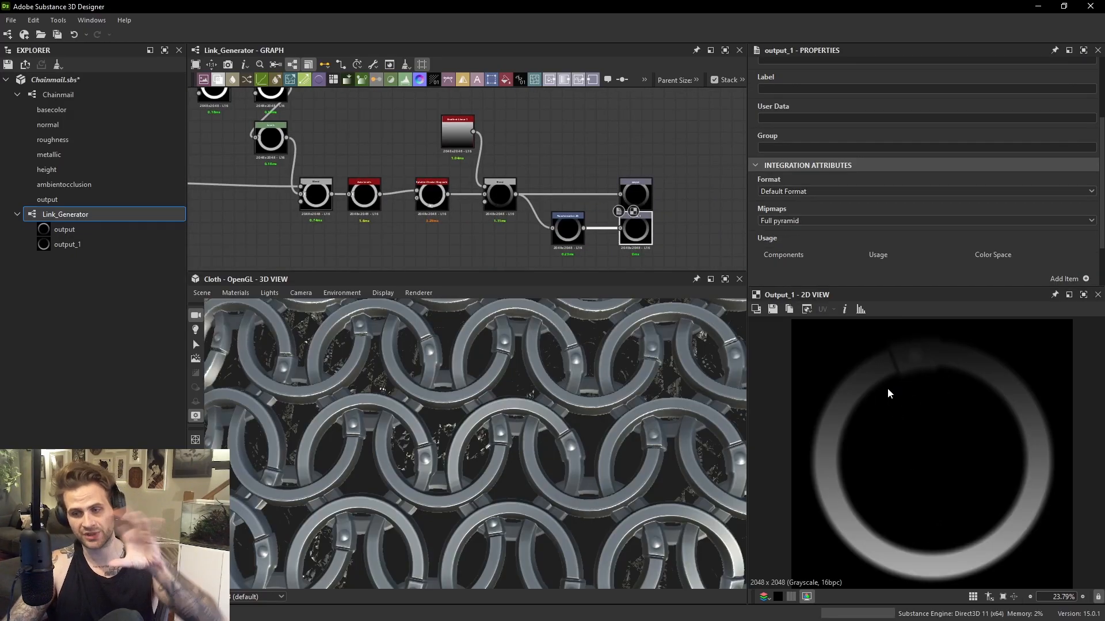
# Open the Chainmail graph and place a Link_Generator instance ahead of the Shape Splatter nodes.
pyautogui.click(82, 98)
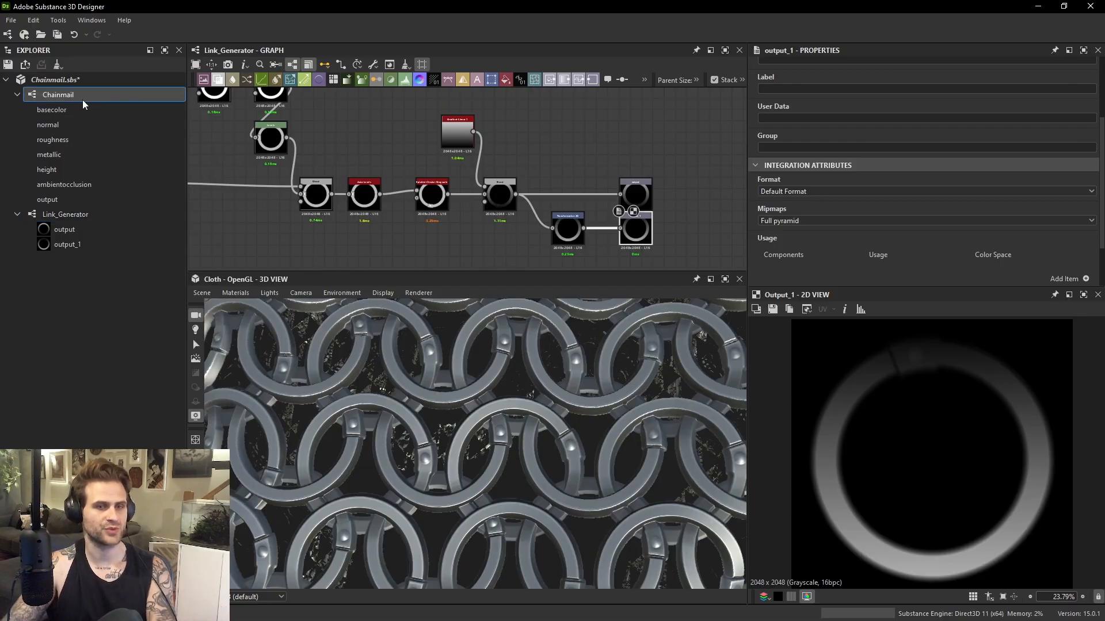
pyautogui.doubleClick(83, 100)
pyautogui.scroll(4, 392, 181)
pyautogui.moveTo(450, 180); pyautogui.dragTo(428, 172, button='middle')
pyautogui.moveTo(65, 214); pyautogui.dragTo(467, 179)
pyautogui.scroll(3, 405, 224)
pyautogui.moveTo(467, 180); pyautogui.dragTo(363, 223, button='middle')
pyautogui.moveTo(363, 223); pyautogui.dragTo(442, 126)
# Connect Link_Generator's first output to the upper Shape Splatter's Pattern 1 and its second output to the lower Shape Splatter's pattern input.
pyautogui.moveTo(660, 131); pyautogui.dragTo(623, 144, button='middle')
pyautogui.scroll(1, 622, 142)
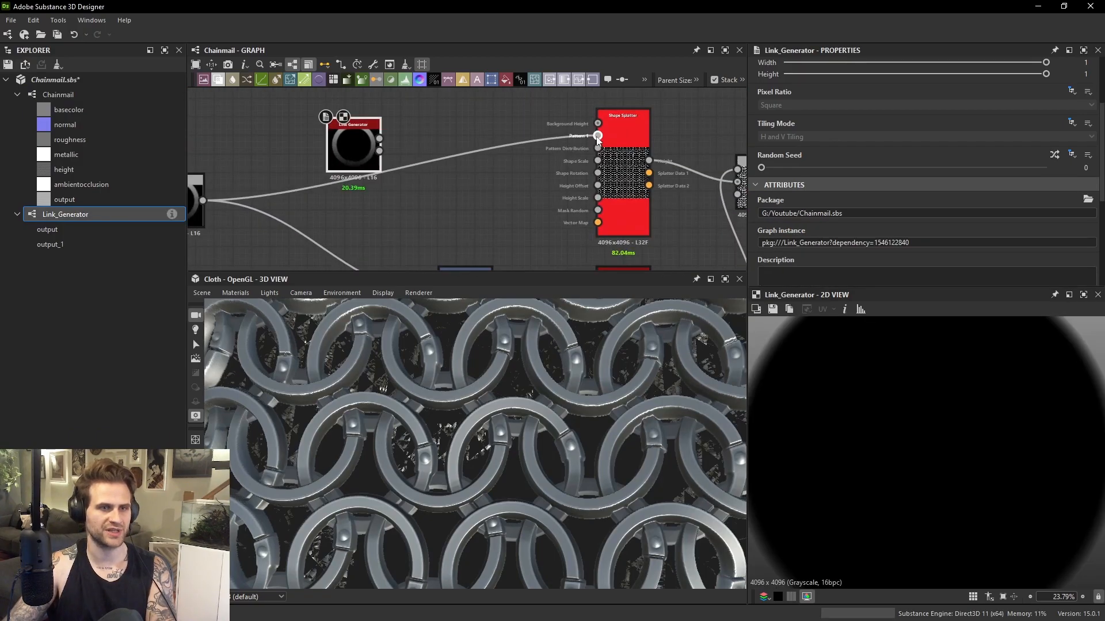
pyautogui.scroll(-3, 380, 138)
pyautogui.moveTo(380, 131); pyautogui.dragTo(515, 235)
pyautogui.scroll(1, 488, 191)
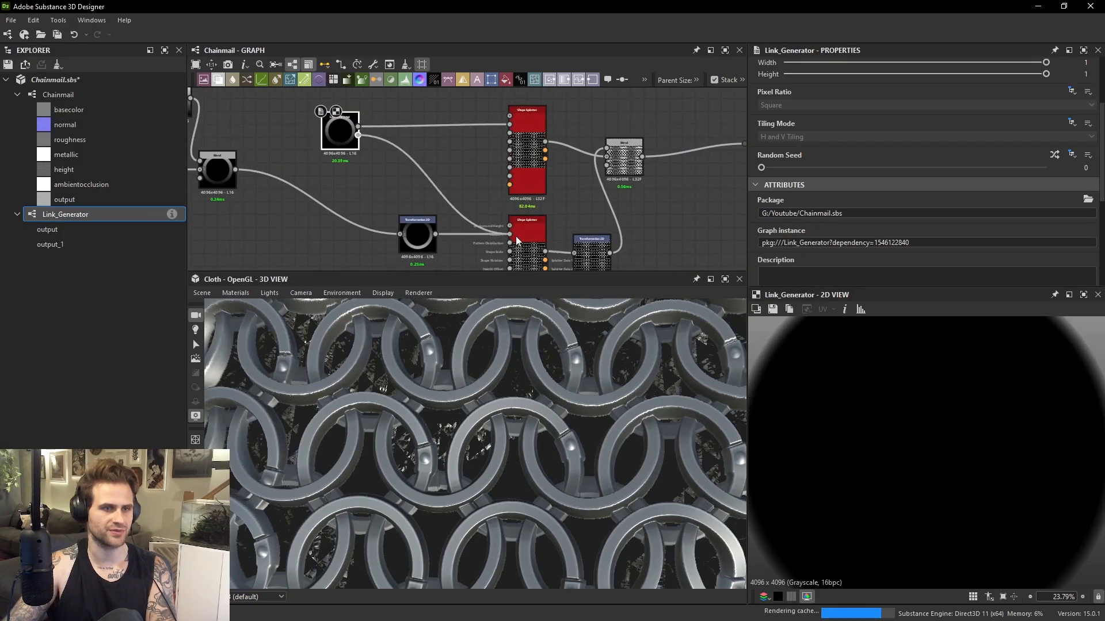
# Delete the old Transformation 2D node below Link_Generator.
pyautogui.moveTo(365, 175); pyautogui.dragTo(416, 162, button='middle')
pyautogui.click(482, 245)
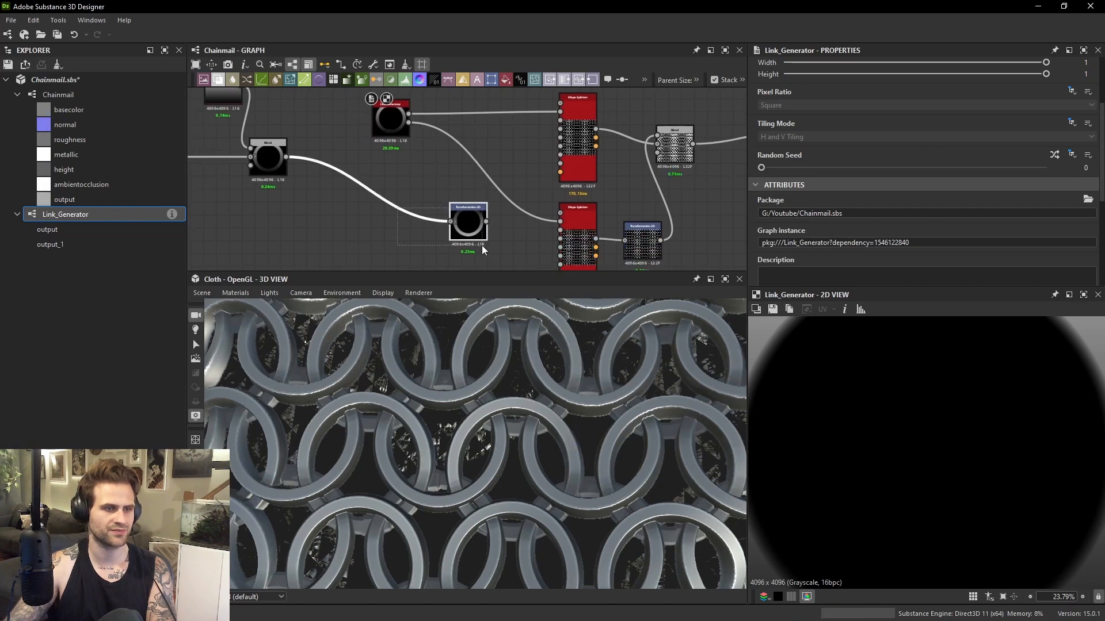
pyautogui.scroll(2, 426, 190)
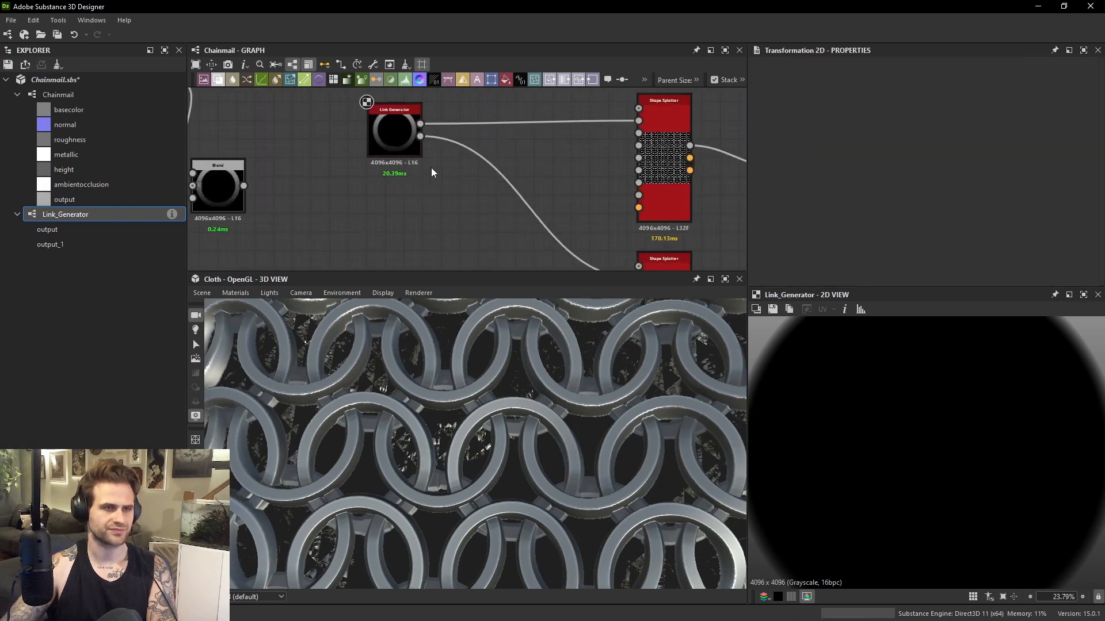
# Make three duplicates of the Link_Generator node and stack them in a column beneath it.
pyautogui.click(418, 154)
pyautogui.hotkey('ctrl', 'd')
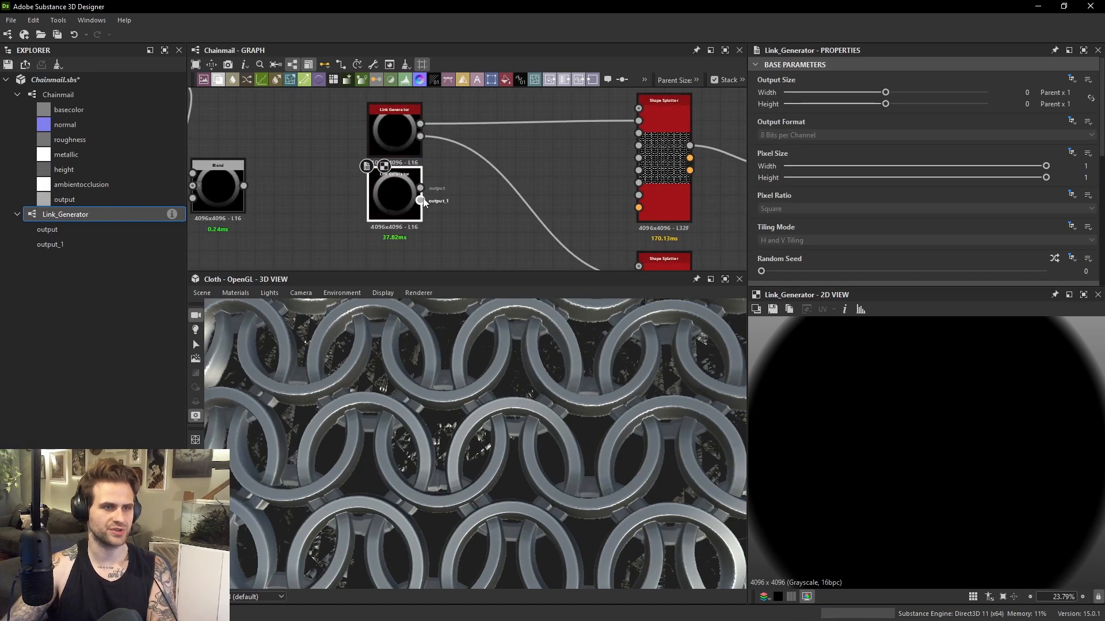
pyautogui.hotkey('ctrl', 'd')
pyautogui.scroll(-2, 437, 204)
pyautogui.hotkey('ctrl', 'd')
pyautogui.moveTo(467, 223); pyautogui.dragTo(461, 162, button='middle')
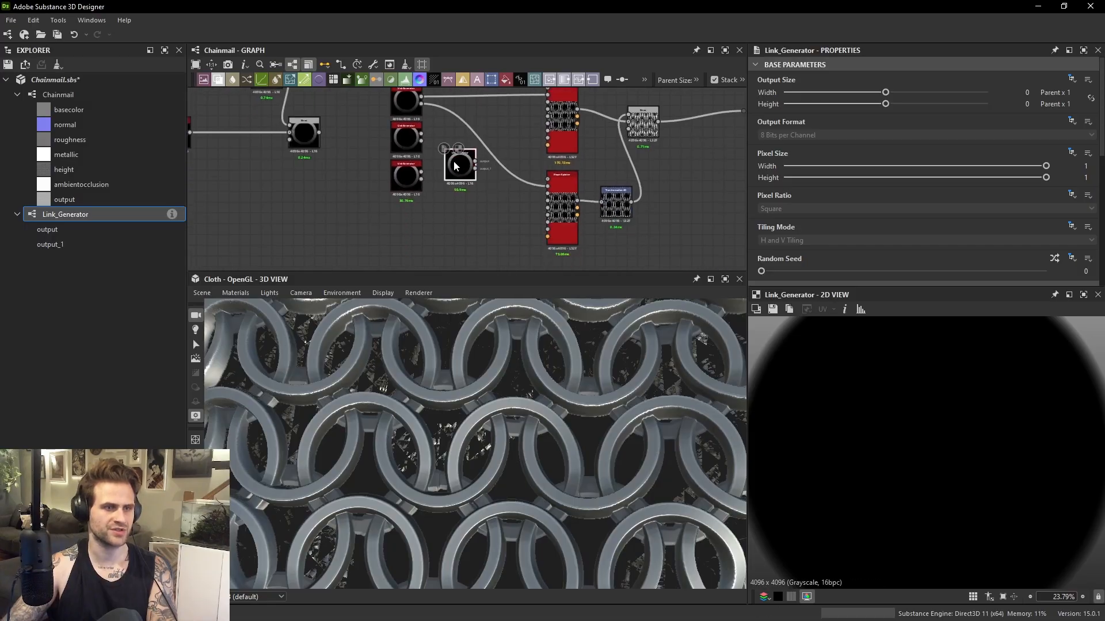
pyautogui.moveTo(461, 162); pyautogui.dragTo(406, 249)
# Add three more Link_Generator duplicates to the end of the column.
pyautogui.hotkey('ctrl', 'd')
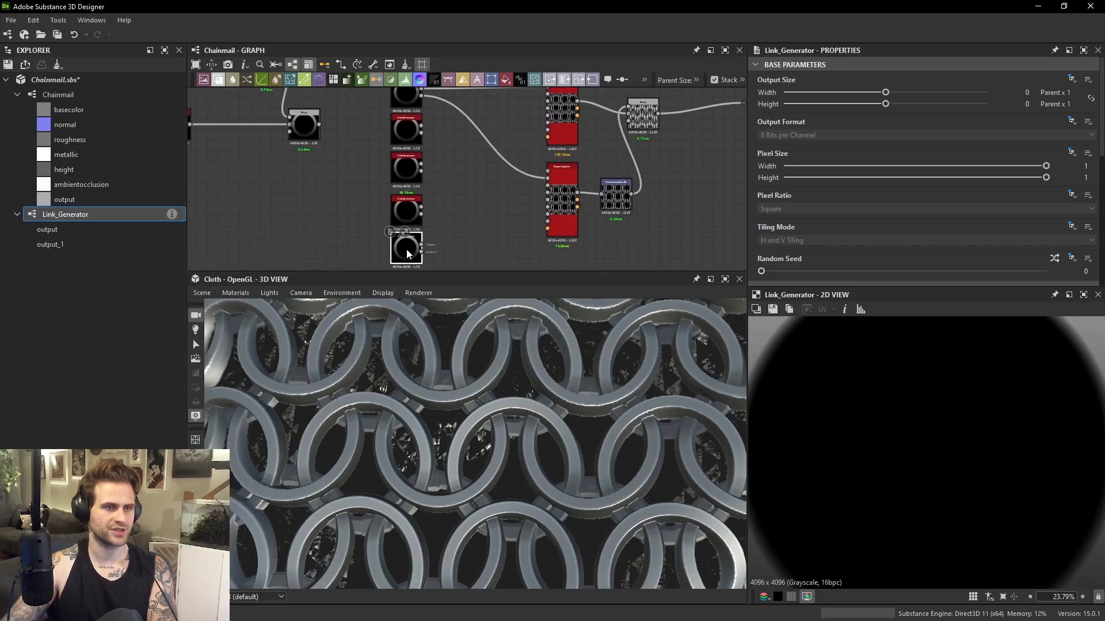
pyautogui.scroll(-2, 406, 248)
pyautogui.hotkey('ctrl', 'd')
pyautogui.moveTo(430, 222); pyautogui.dragTo(429, 181, button='middle')
pyautogui.moveTo(430, 187); pyautogui.dragTo(409, 234)
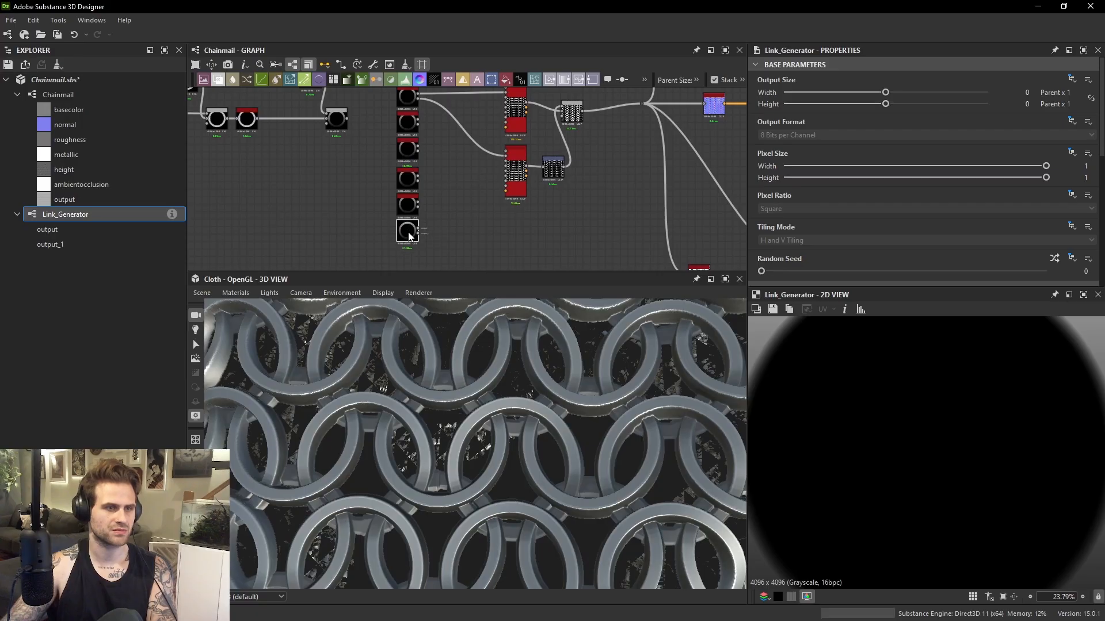
pyautogui.hotkey('ctrl', 'd')
pyautogui.moveTo(432, 211); pyautogui.dragTo(431, 173, button='middle')
pyautogui.moveTo(437, 181); pyautogui.dragTo(416, 219)
pyautogui.scroll(-3, 412, 225)
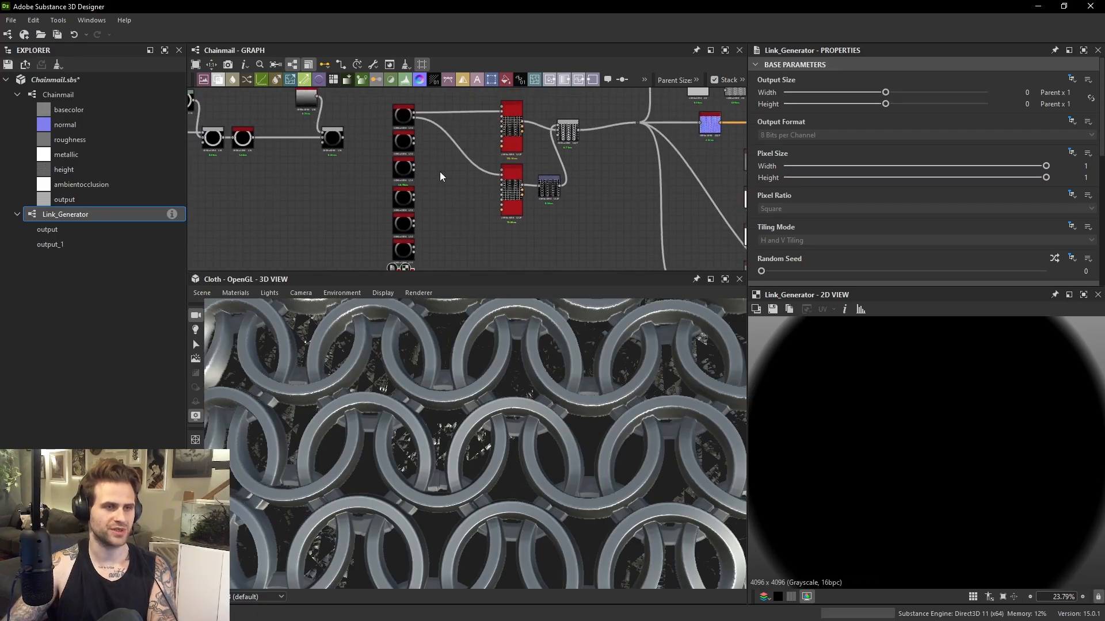
pyautogui.scroll(2, 421, 145)
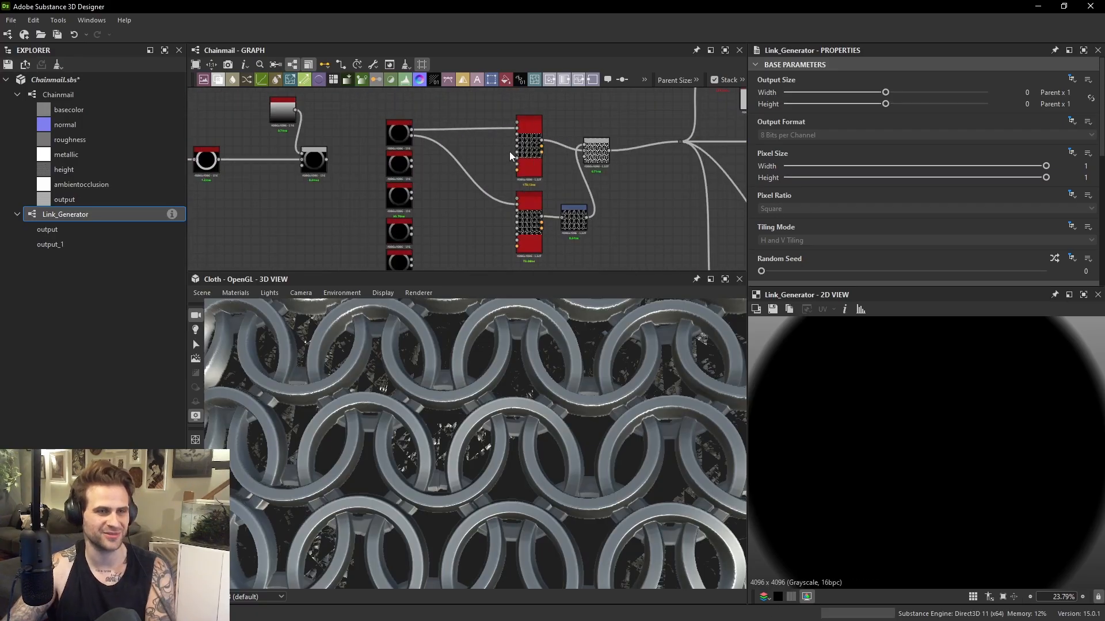
# Set the upper Shape Splatter's Pattern Input Number to 8.
pyautogui.doubleClick(526, 149)
pyautogui.scroll(3, 919, 334)
pyautogui.scroll(-10, 920, 226)
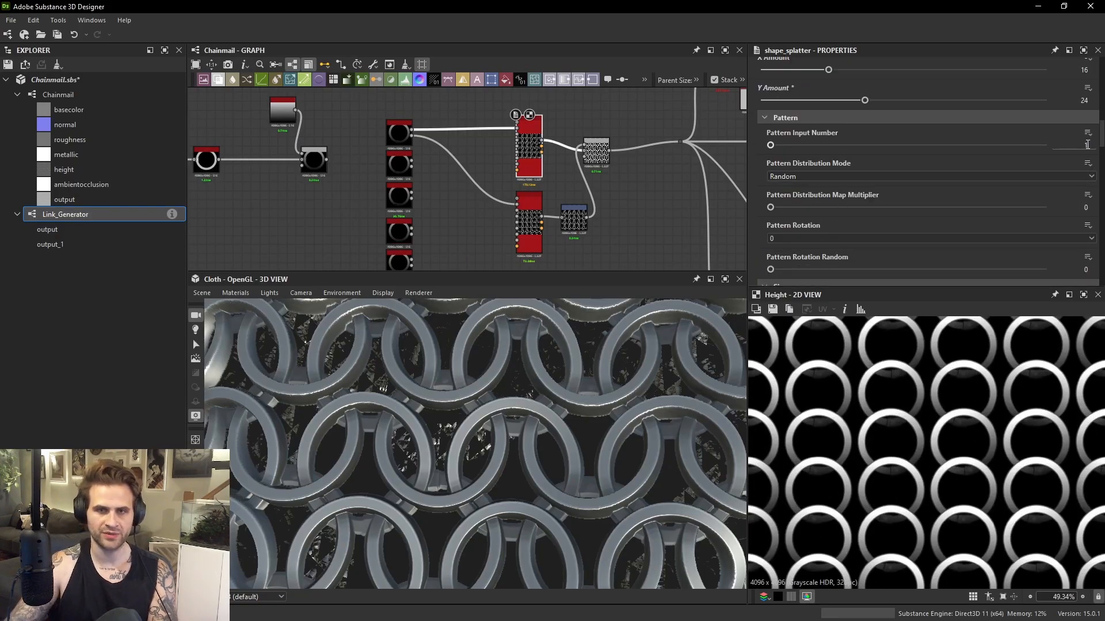
pyautogui.scroll(3, 490, 144)
pyautogui.moveTo(770, 145); pyautogui.dragTo(1073, 155)
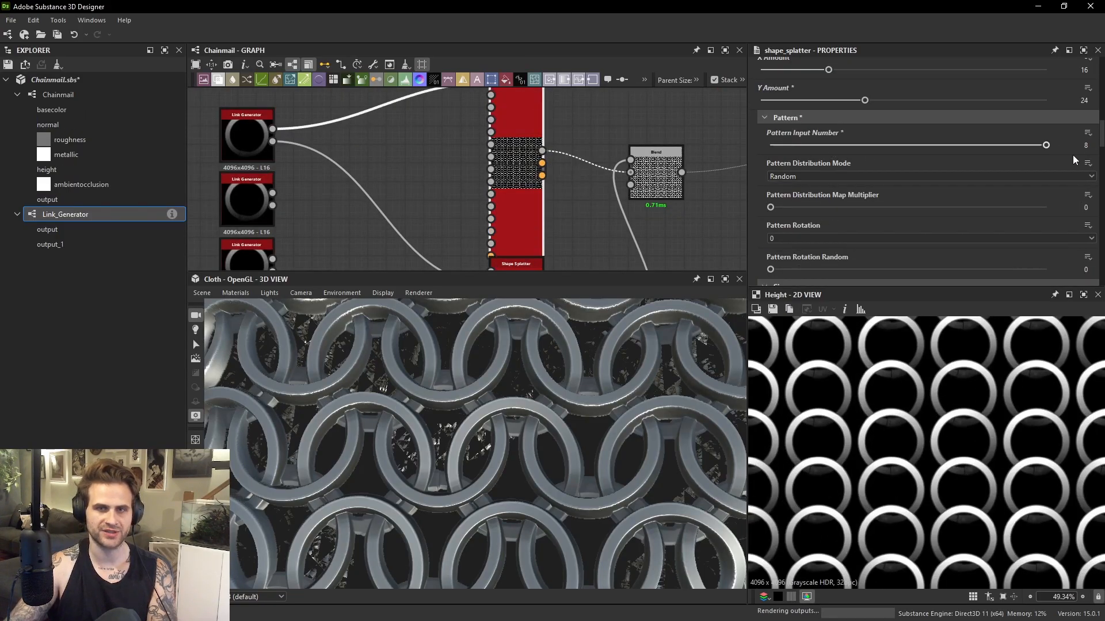
pyautogui.scroll(-1, 432, 146)
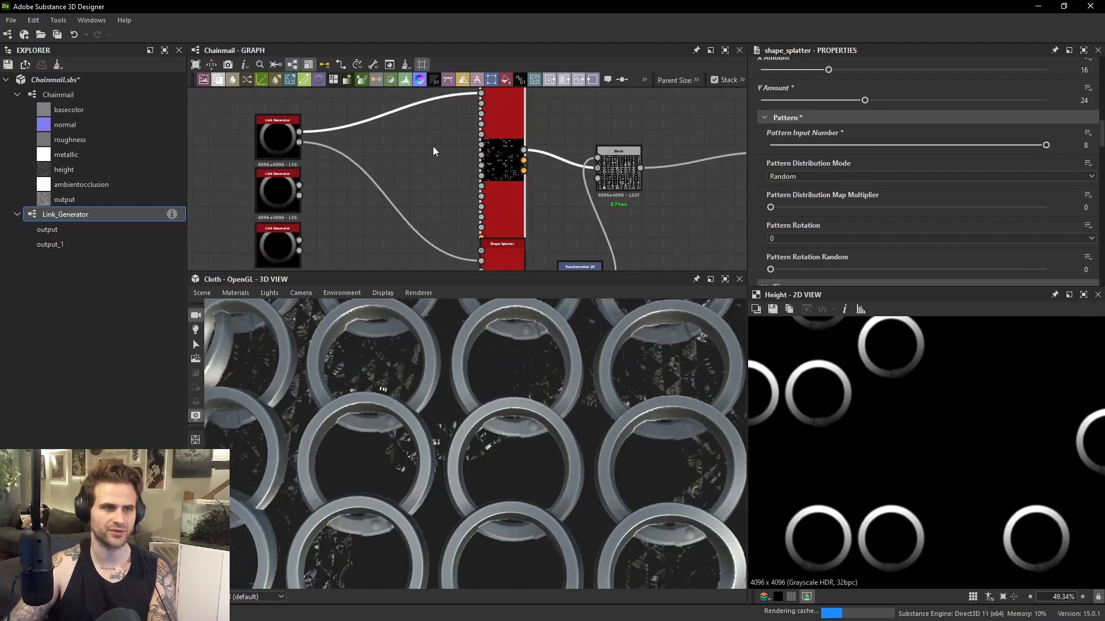
# Connect the first outputs of the second, third and fourth Link_Generators to the upper Shape Splatter's Pattern 2, 3 and 4 inputs.
pyautogui.moveTo(432, 146); pyautogui.dragTo(469, 181, button='middle')
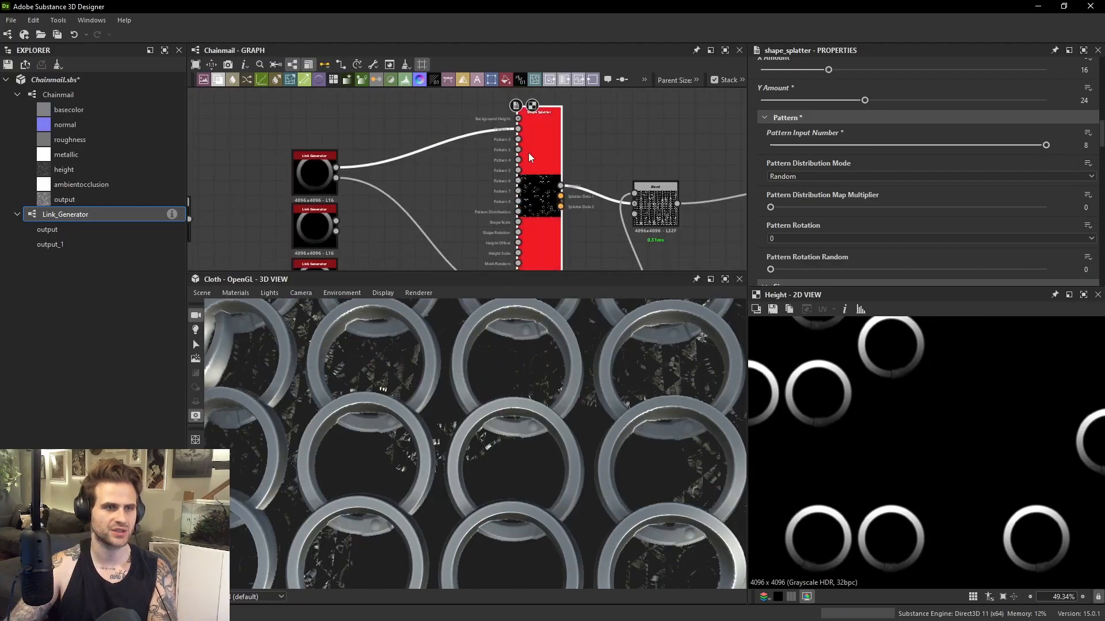
pyautogui.click(337, 218)
pyautogui.moveTo(356, 268); pyautogui.dragTo(361, 205, button='middle')
pyautogui.click(340, 213)
pyautogui.moveTo(507, 127); pyautogui.dragTo(499, 182, button='middle')
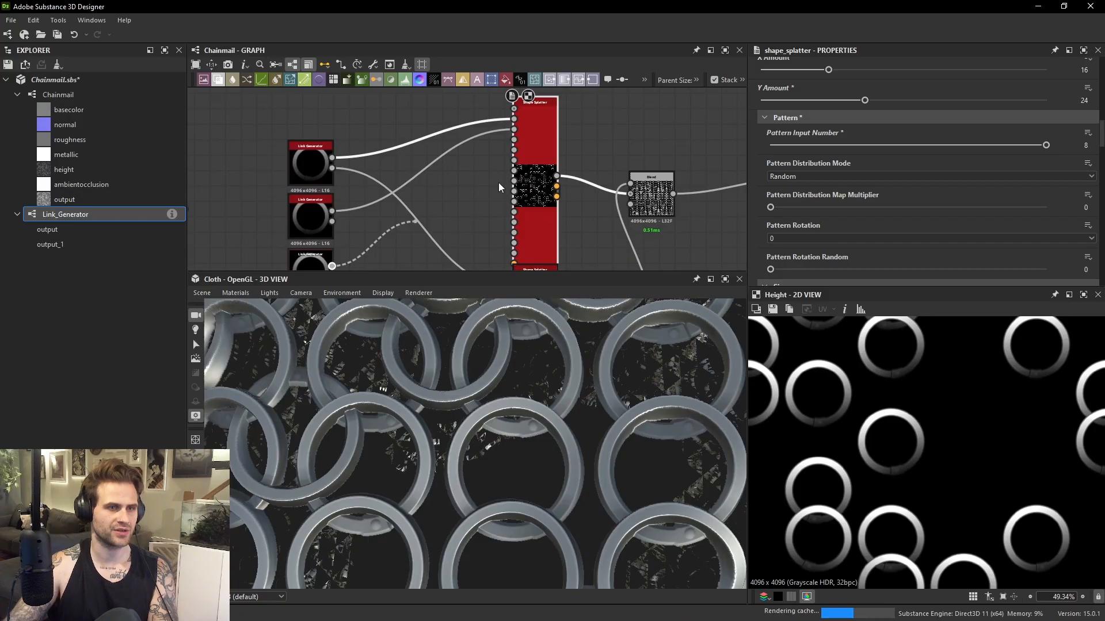
pyautogui.click(522, 144)
pyautogui.click(512, 152)
# Connect the first outputs of the fifth, sixth and seventh Link_Generators to the upper Shape Splatter's Pattern 5, 6 and 7 inputs.
pyautogui.moveTo(380, 247); pyautogui.dragTo(411, 150, button='middle')
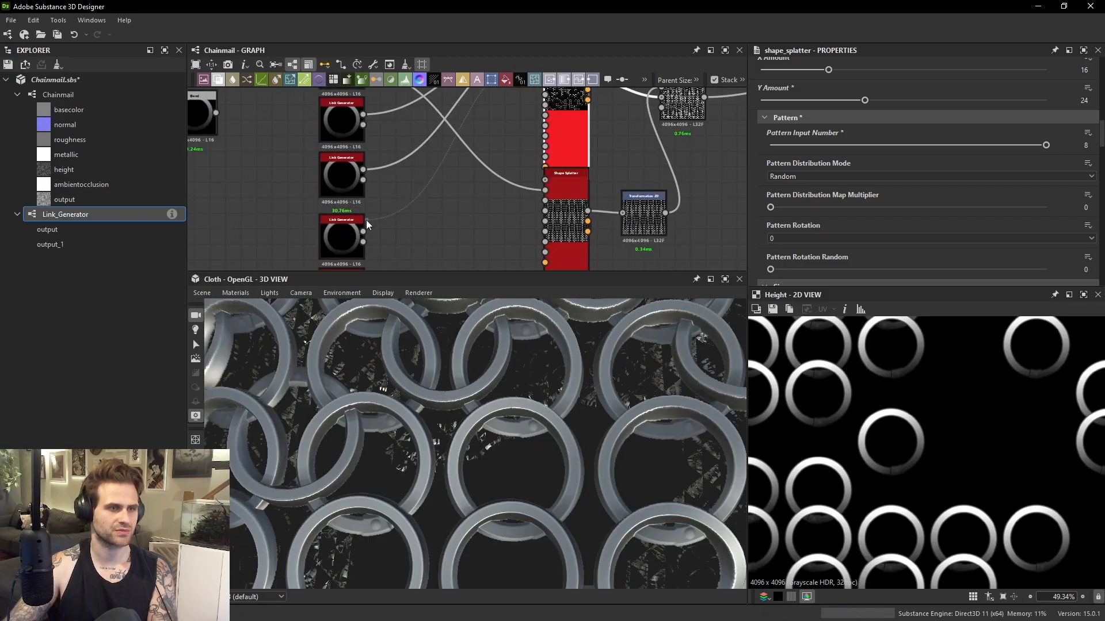
pyautogui.scroll(-3, 368, 222)
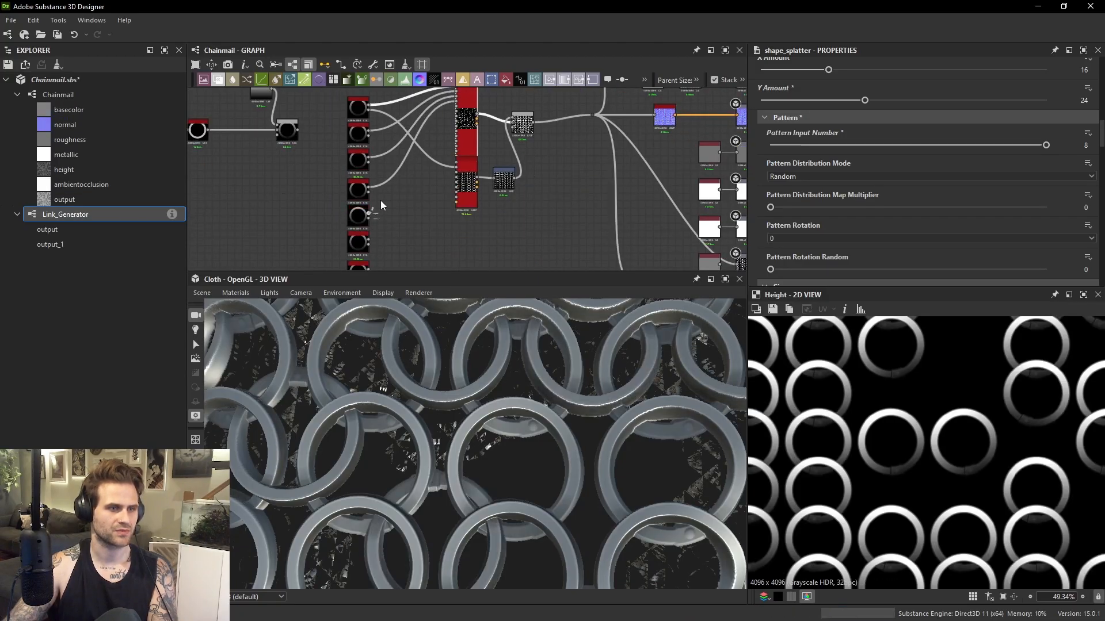
pyautogui.scroll(3, 446, 161)
pyautogui.click(462, 145)
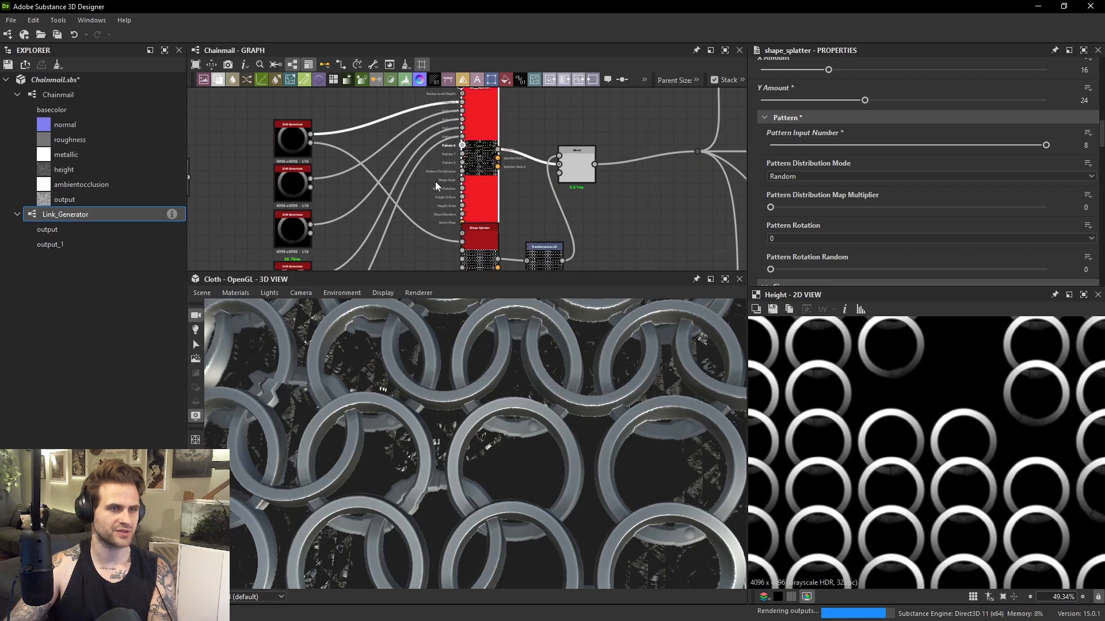
pyautogui.scroll(-1, 420, 152)
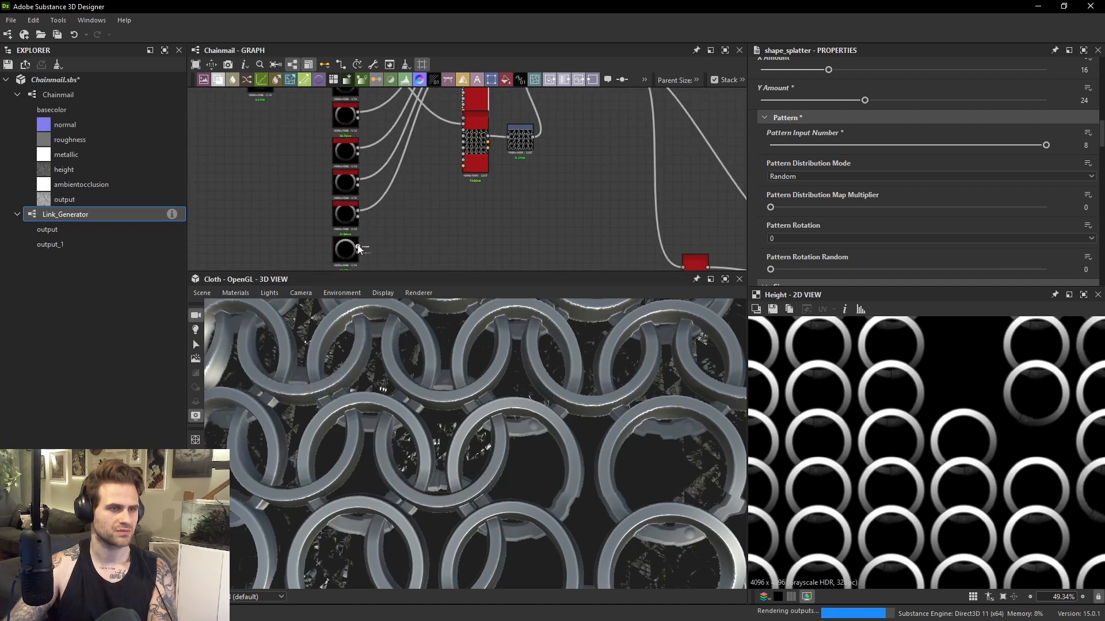
pyautogui.scroll(5, 466, 163)
pyautogui.scroll(-8, 466, 163)
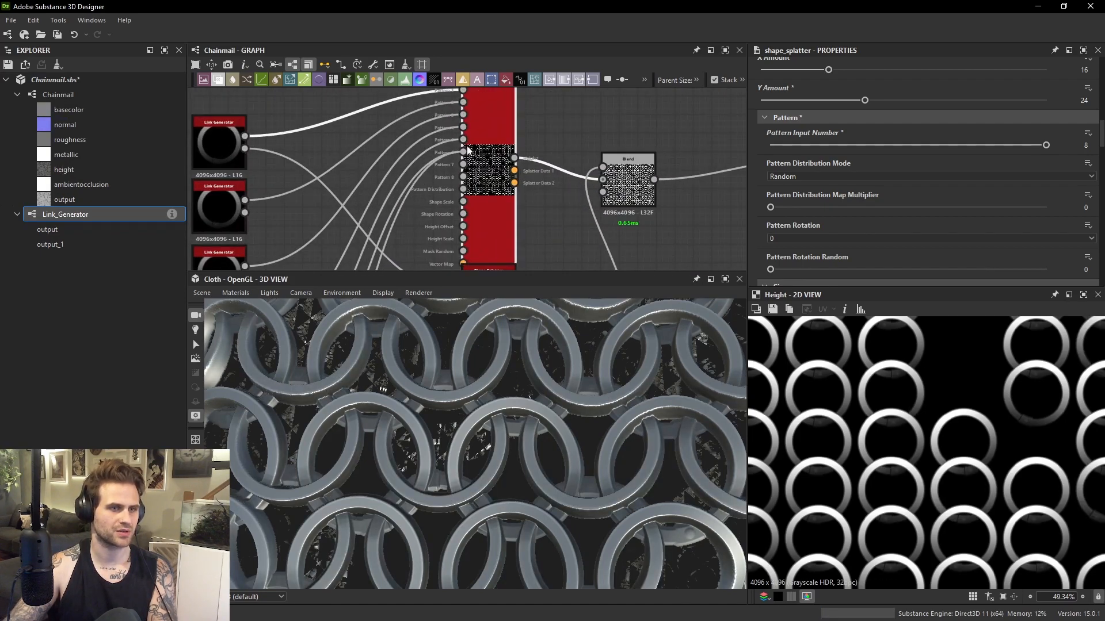
pyautogui.moveTo(339, 232); pyautogui.dragTo(342, 201, button='middle')
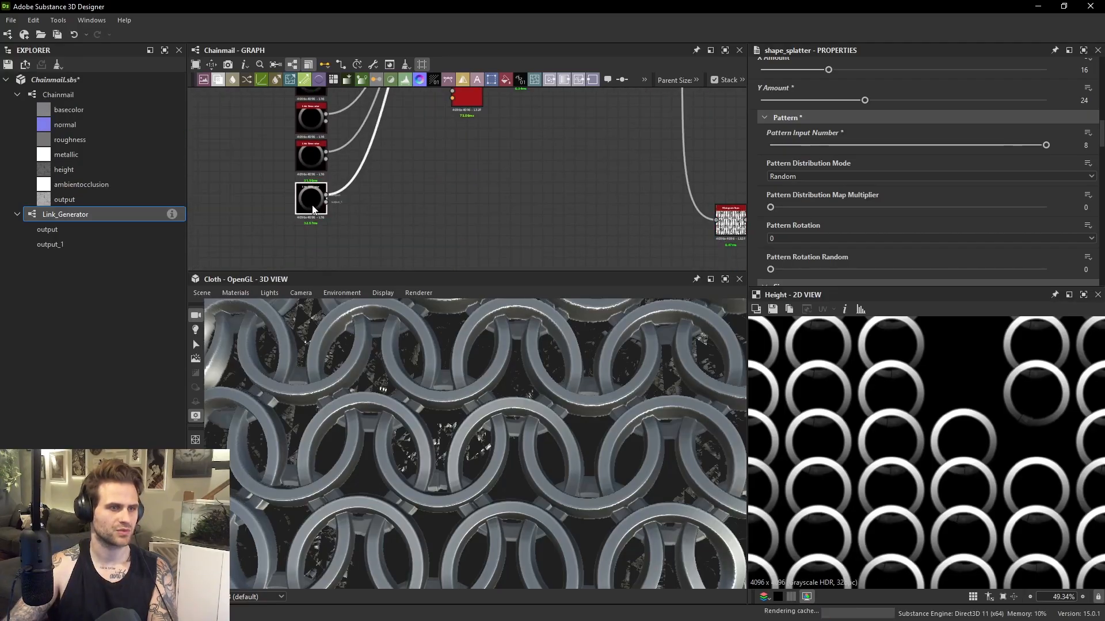
# Duplicate the last Link_Generator below the column and connect the copy's first output to the upper Shape Splatter's Pattern 8 input.
pyautogui.click(319, 212)
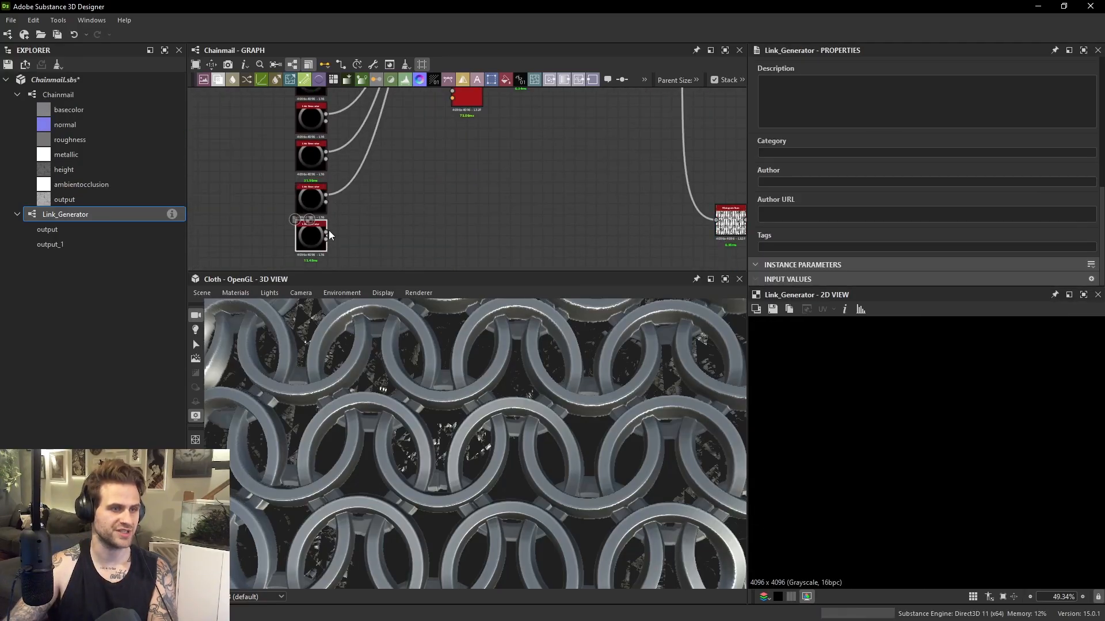
pyautogui.click(327, 232)
pyautogui.scroll(-3, 423, 148)
pyautogui.moveTo(422, 140); pyautogui.dragTo(430, 221, button='middle')
pyautogui.scroll(7, 451, 148)
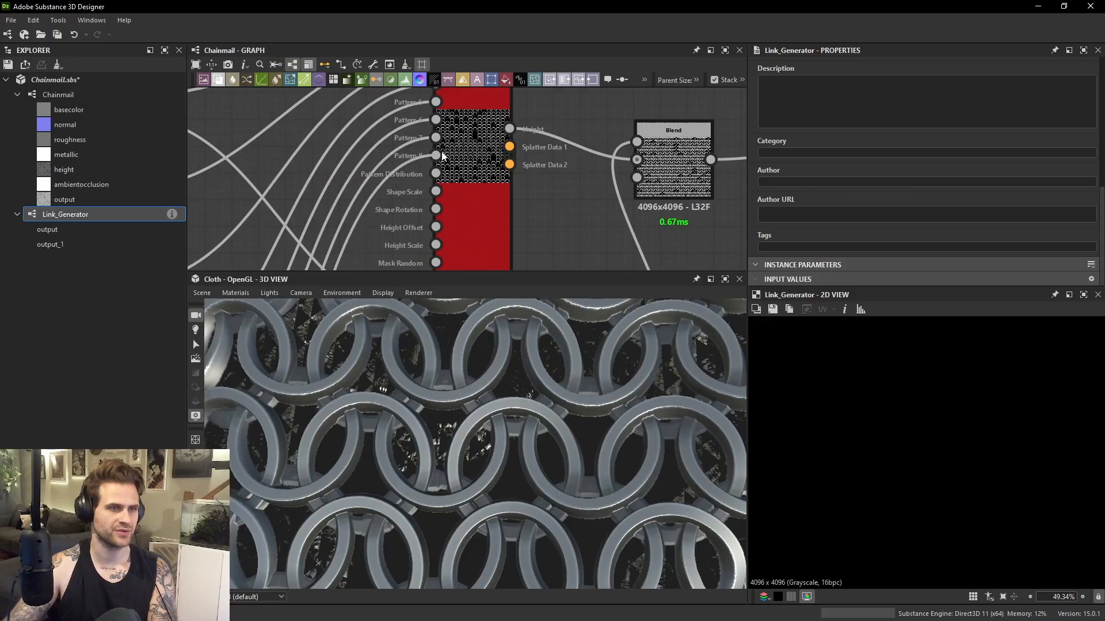
pyautogui.click(439, 156)
# Randomize the Random Seed of the second, third and fourth Link_Generator nodes individually.
pyautogui.scroll(-3, 440, 159)
pyautogui.moveTo(440, 158); pyautogui.dragTo(557, 167, button='middle')
pyautogui.scroll(1, 364, 185)
pyautogui.doubleClick(365, 185)
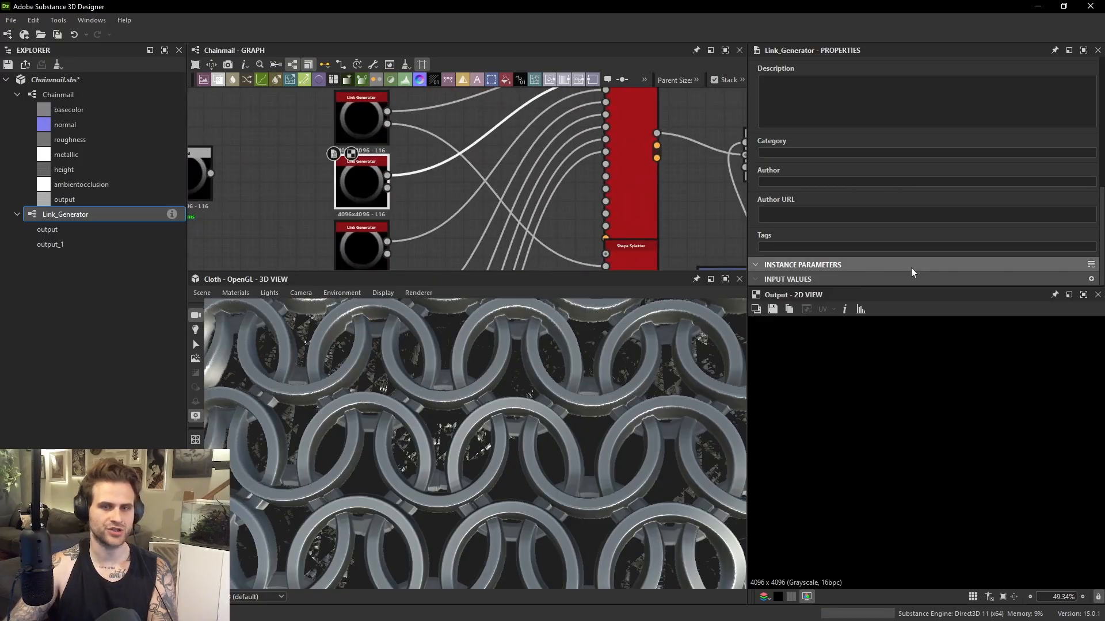
pyautogui.scroll(5, 981, 181)
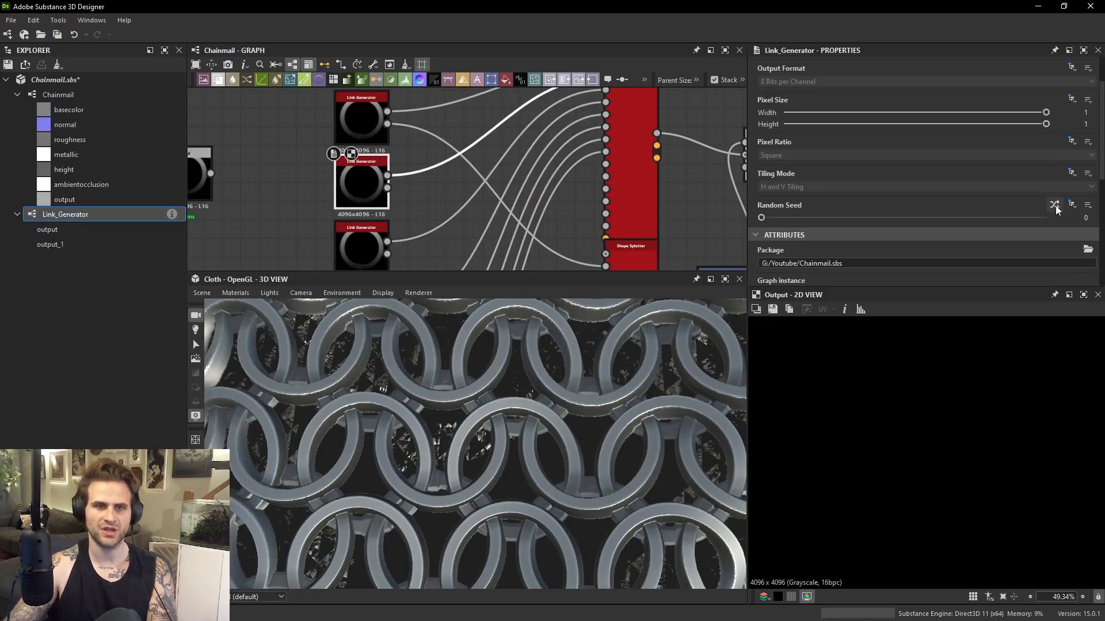
pyautogui.click(1055, 206)
pyautogui.moveTo(382, 247); pyautogui.dragTo(406, 193, button='middle')
pyautogui.click(404, 193)
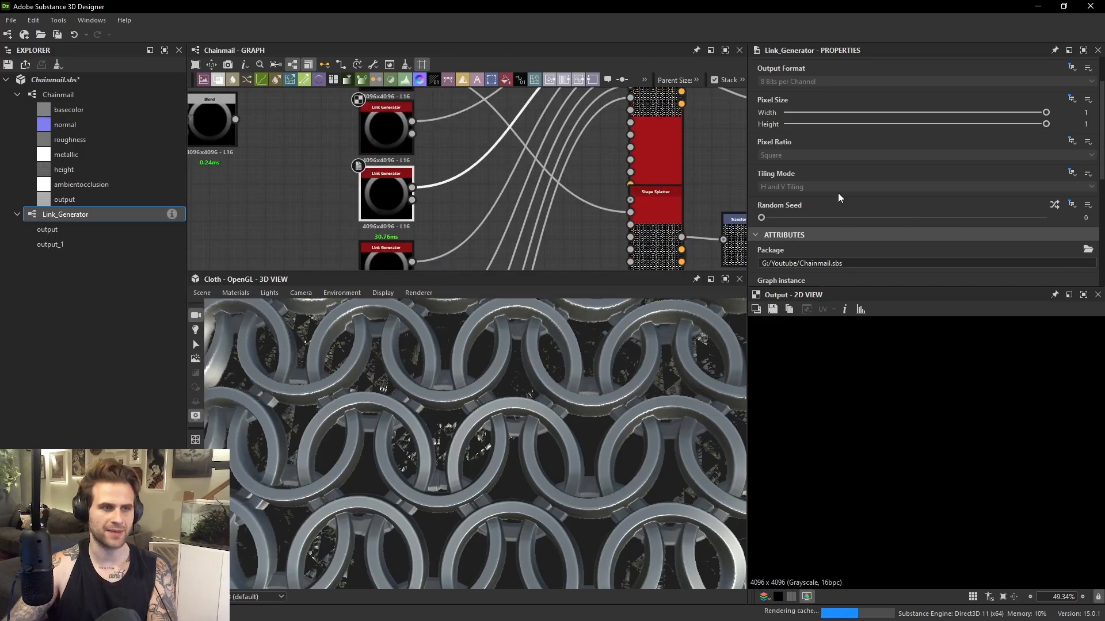
pyautogui.click(1055, 206)
pyautogui.moveTo(384, 269); pyautogui.dragTo(401, 202, button='middle')
pyautogui.click(402, 203)
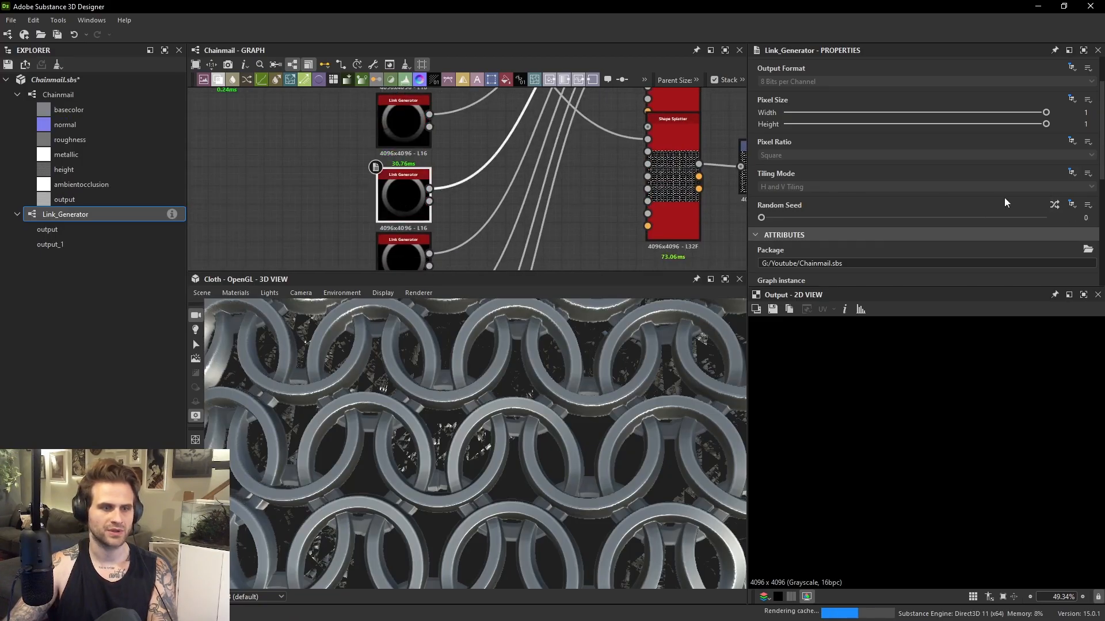
pyautogui.click(1058, 204)
# Randomize the Random Seed of the fifth through eighth Link_Generator nodes individually.
pyautogui.moveTo(418, 273); pyautogui.dragTo(431, 201, button='middle')
pyautogui.click(430, 202)
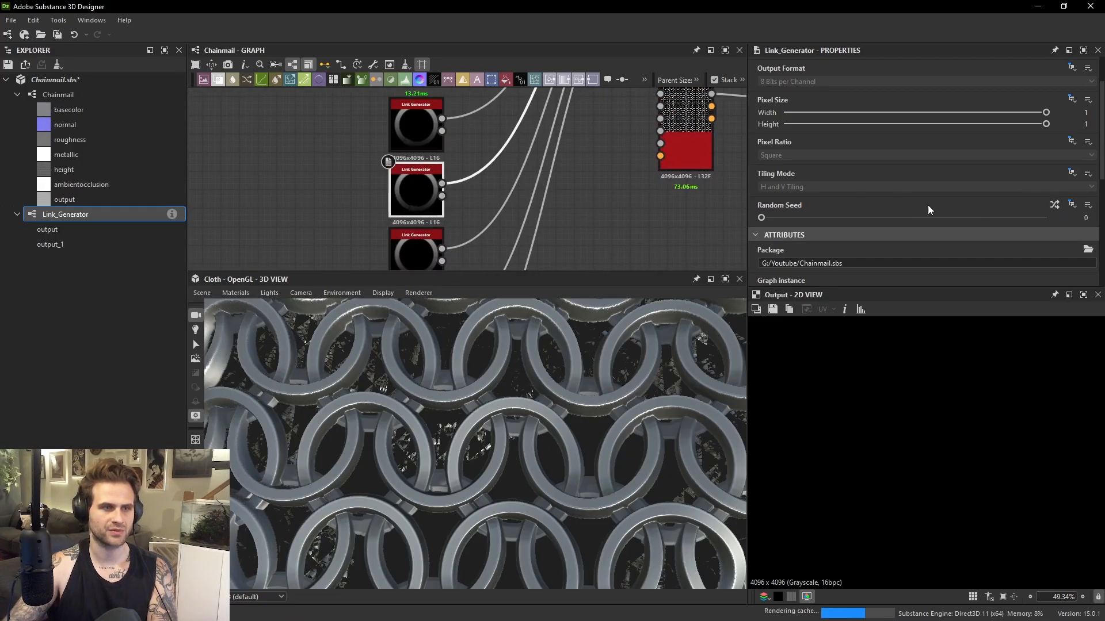
pyautogui.click(1054, 205)
pyautogui.moveTo(559, 195); pyautogui.dragTo(560, 153, button='middle')
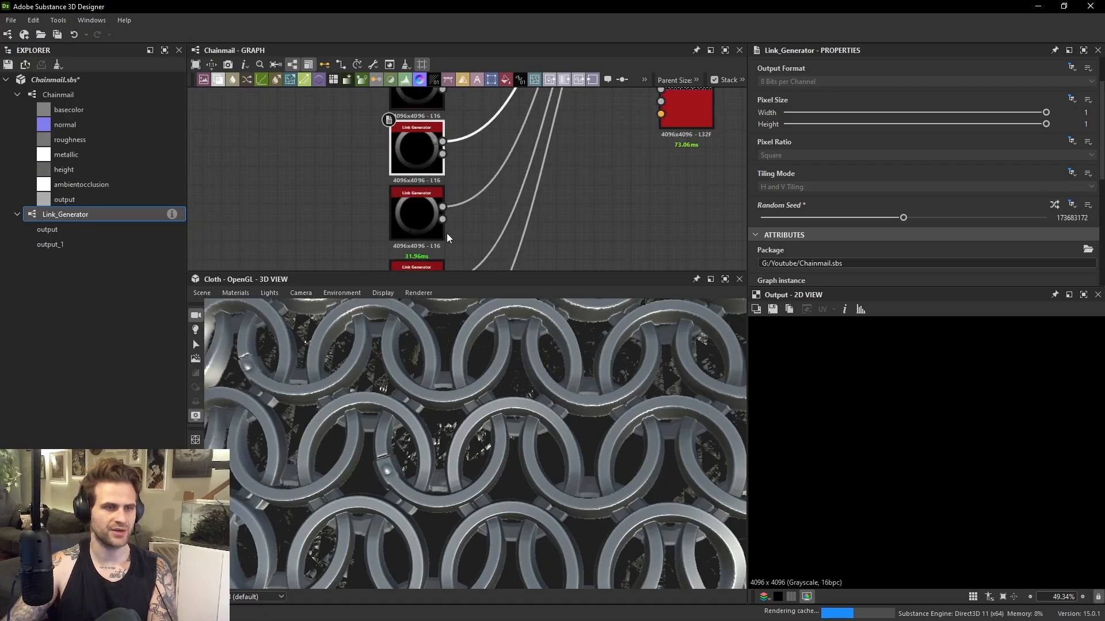
pyautogui.click(433, 224)
pyautogui.click(1054, 204)
pyautogui.moveTo(427, 277); pyautogui.dragTo(433, 240, button='middle')
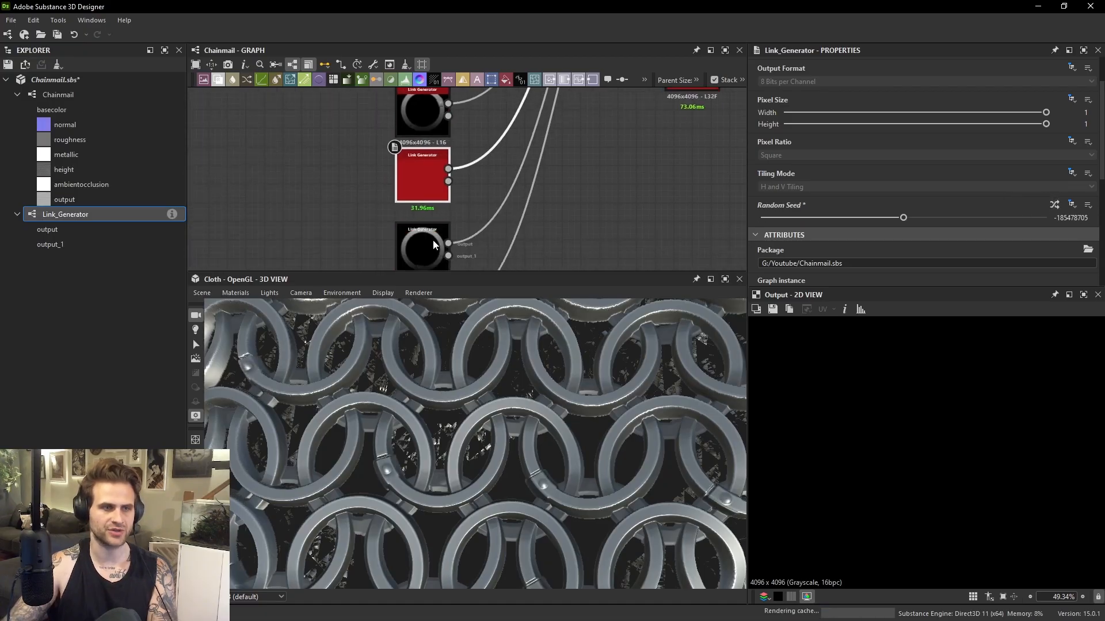
pyautogui.click(433, 240)
pyautogui.click(1054, 205)
pyautogui.moveTo(510, 198); pyautogui.dragTo(520, 121, button='middle')
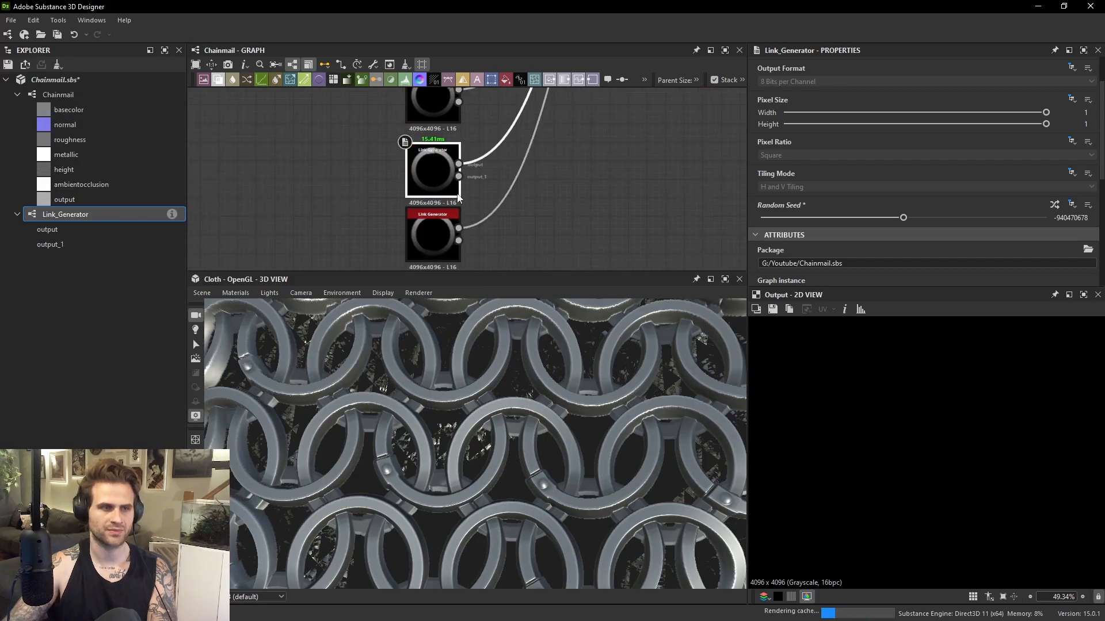
pyautogui.click(432, 233)
pyautogui.click(1054, 205)
# Try to connect the second outputs of the second, third and fourth Link_Generators to the lower Shape Splatter's existing inputs.
pyautogui.scroll(-5, 564, 168)
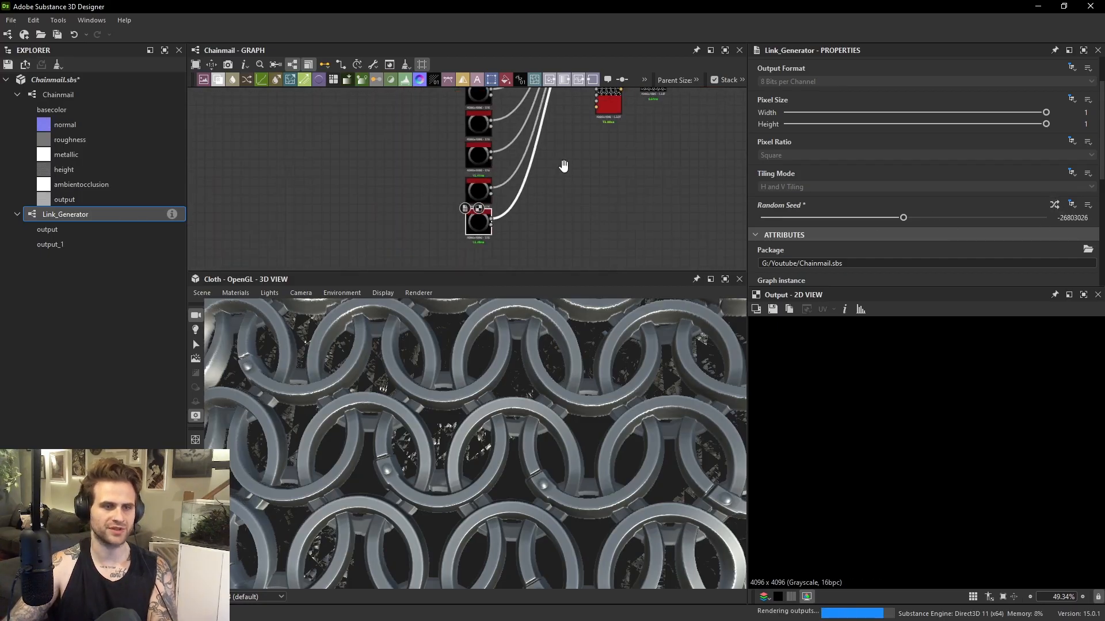
pyautogui.scroll(1, 484, 137)
pyautogui.moveTo(484, 138); pyautogui.dragTo(470, 200, button='middle')
pyautogui.scroll(3, 576, 208)
pyautogui.scroll(-2, 464, 172)
pyautogui.scroll(-1, 463, 172)
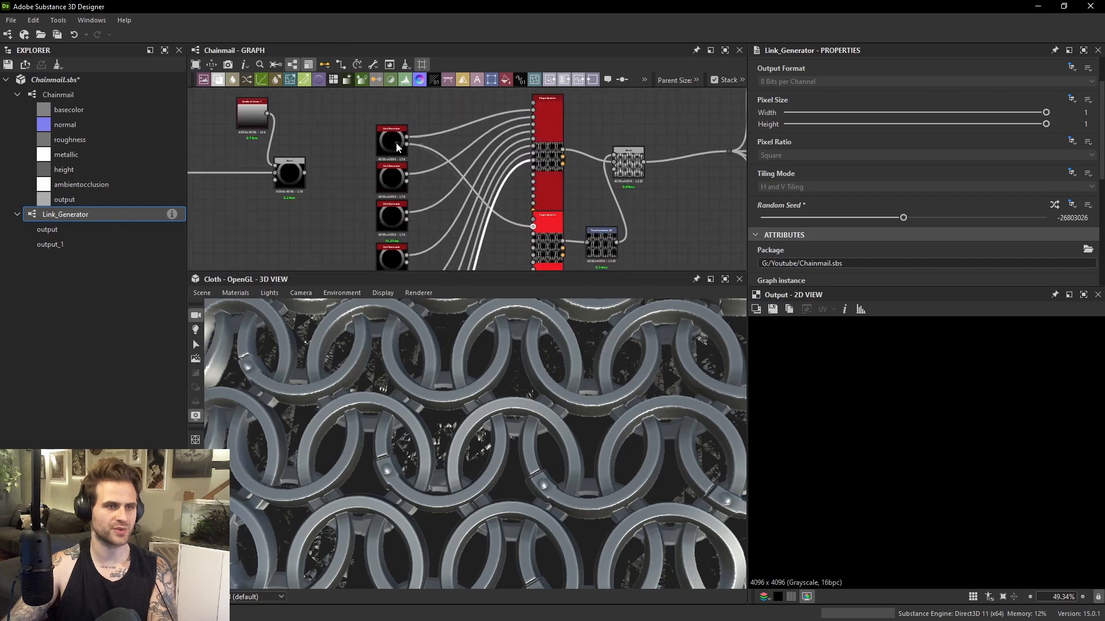
pyautogui.click(409, 181)
pyautogui.moveTo(526, 237); pyautogui.dragTo(522, 191, button='middle')
pyautogui.scroll(2, 522, 191)
pyautogui.click(530, 196)
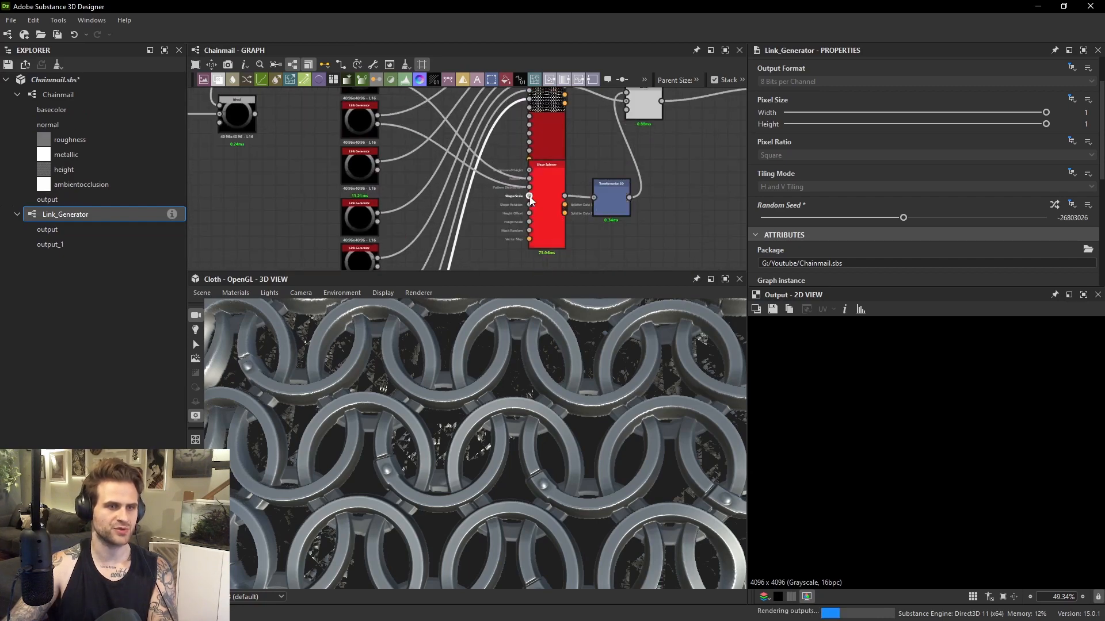
pyautogui.click(377, 222)
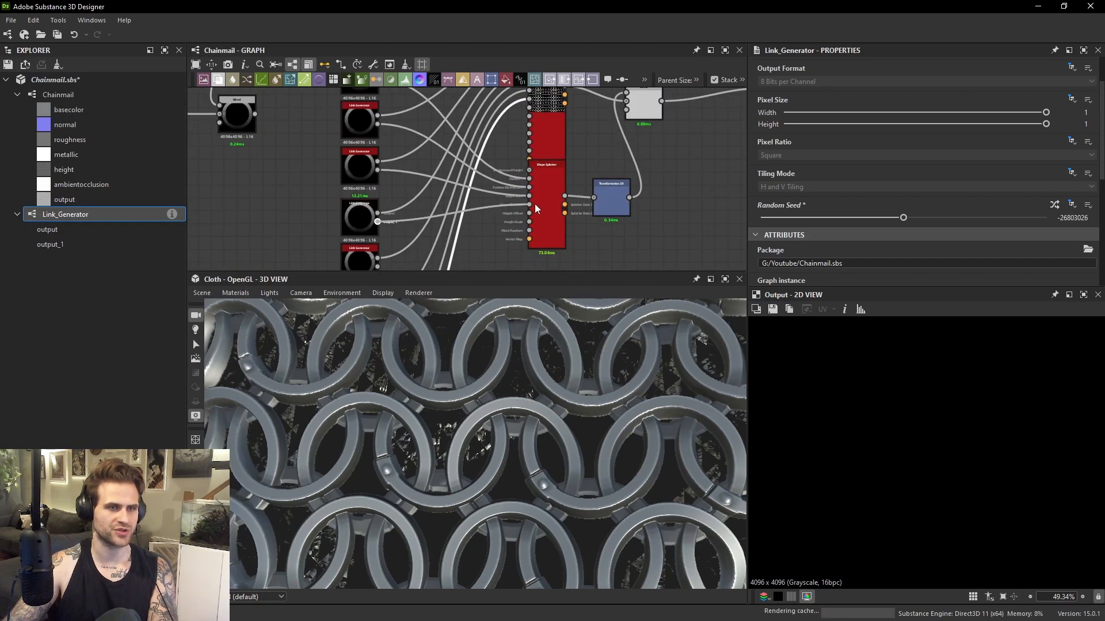
pyautogui.click(529, 214)
pyautogui.scroll(1, 539, 185)
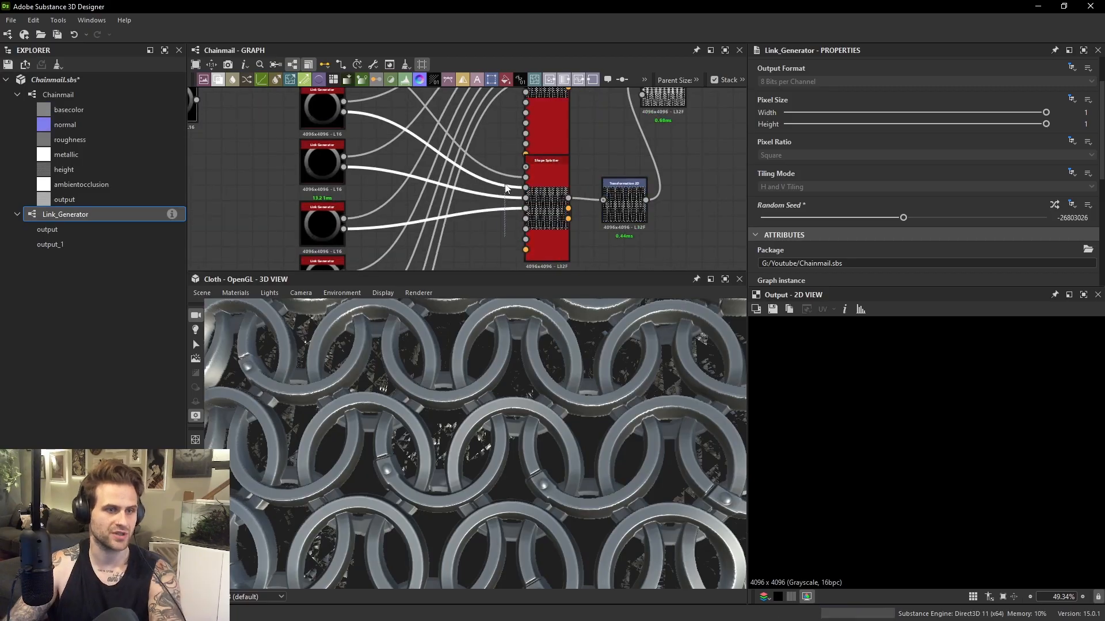
# Set the lower Shape Splatter's Pattern Input Number to 8.
pyautogui.doubleClick(542, 184)
pyautogui.scroll(-5, 851, 186)
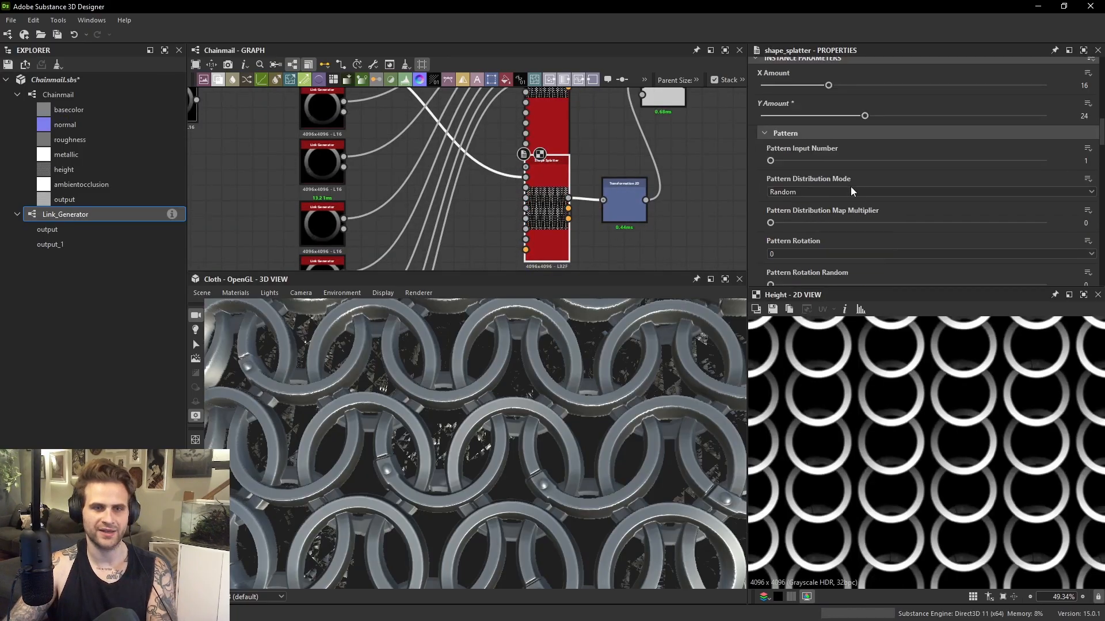
pyautogui.moveTo(770, 160); pyautogui.dragTo(1046, 160)
# Connect the second outputs of the second through fifth Link_Generators to the lower Shape Splatter's Pattern 2 through 5 inputs.
pyautogui.moveTo(544, 147); pyautogui.dragTo(566, 167, button='middle')
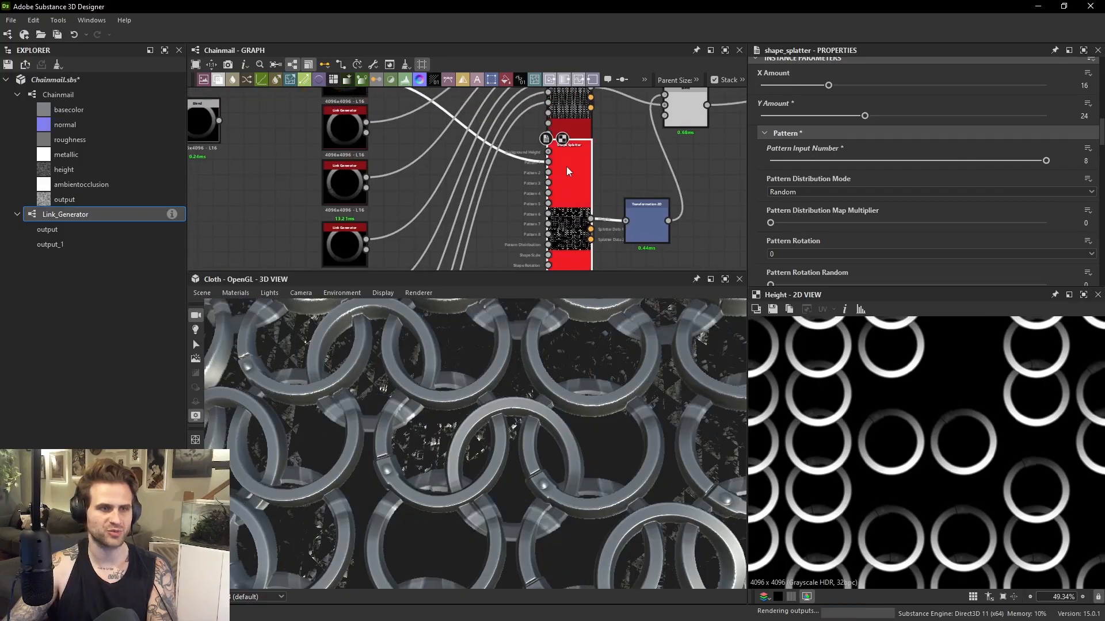
pyautogui.scroll(-1, 547, 231)
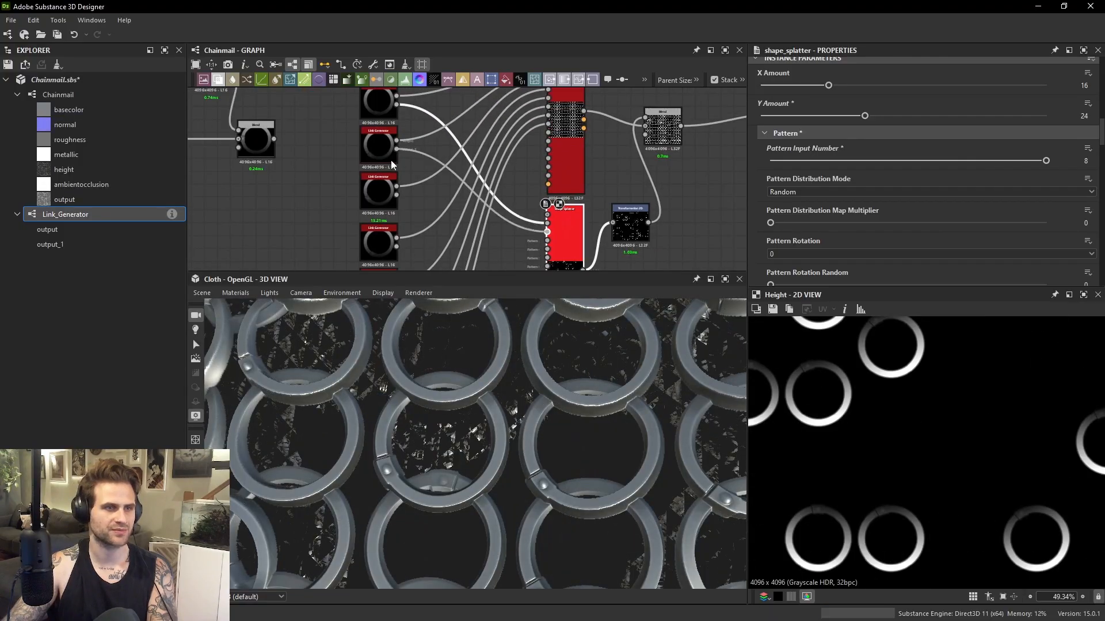
pyautogui.moveTo(396, 196); pyautogui.dragTo(396, 247)
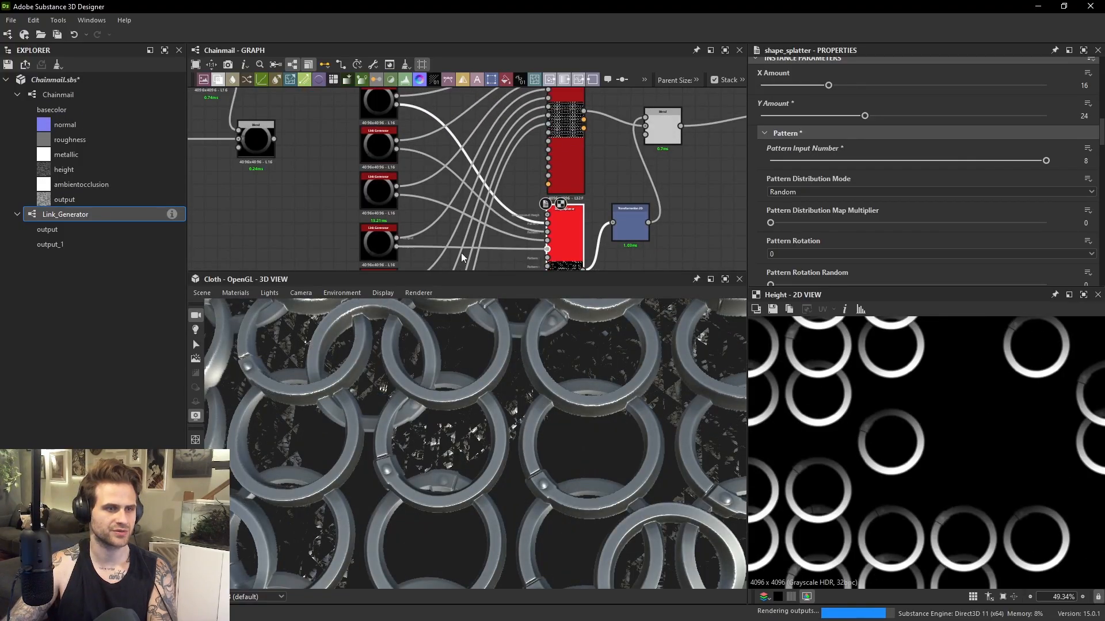
pyautogui.moveTo(546, 259); pyautogui.dragTo(546, 188, button='middle')
pyautogui.moveTo(546, 187); pyautogui.dragTo(394, 221)
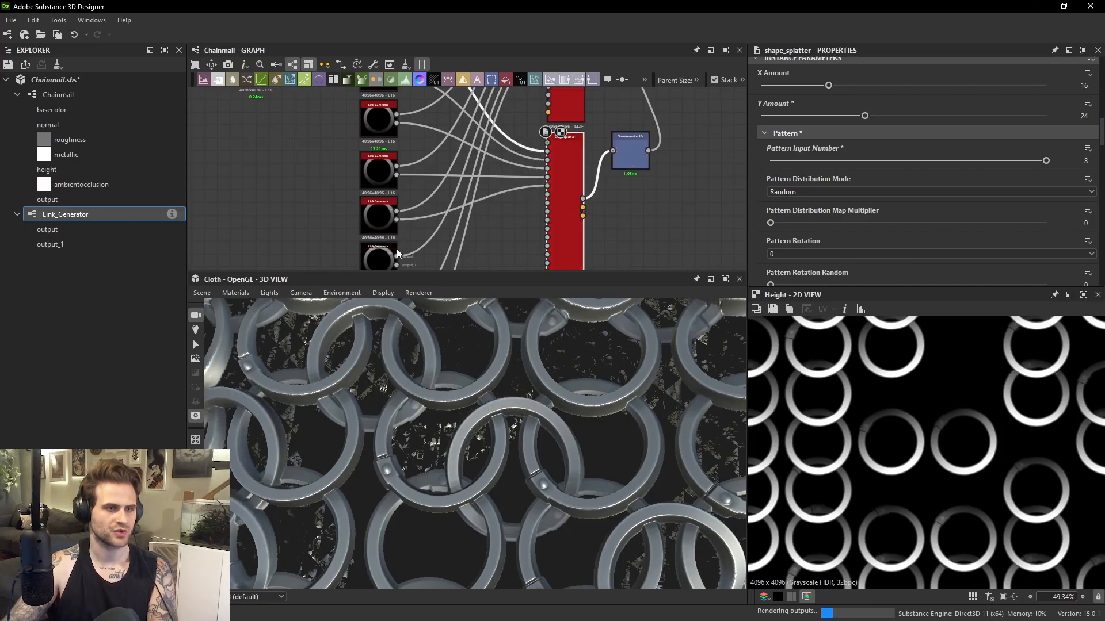
# Connect the second outputs of the sixth, seventh and eighth Link_Generators to the lower Shape Splatter's Pattern 6, 7 and 8 inputs.
pyautogui.moveTo(397, 264); pyautogui.dragTo(452, 228)
pyautogui.moveTo(452, 229); pyautogui.dragTo(480, 151, button='middle')
pyautogui.moveTo(480, 151); pyautogui.dragTo(424, 238)
pyautogui.moveTo(478, 234); pyautogui.dragTo(478, 173, button='middle')
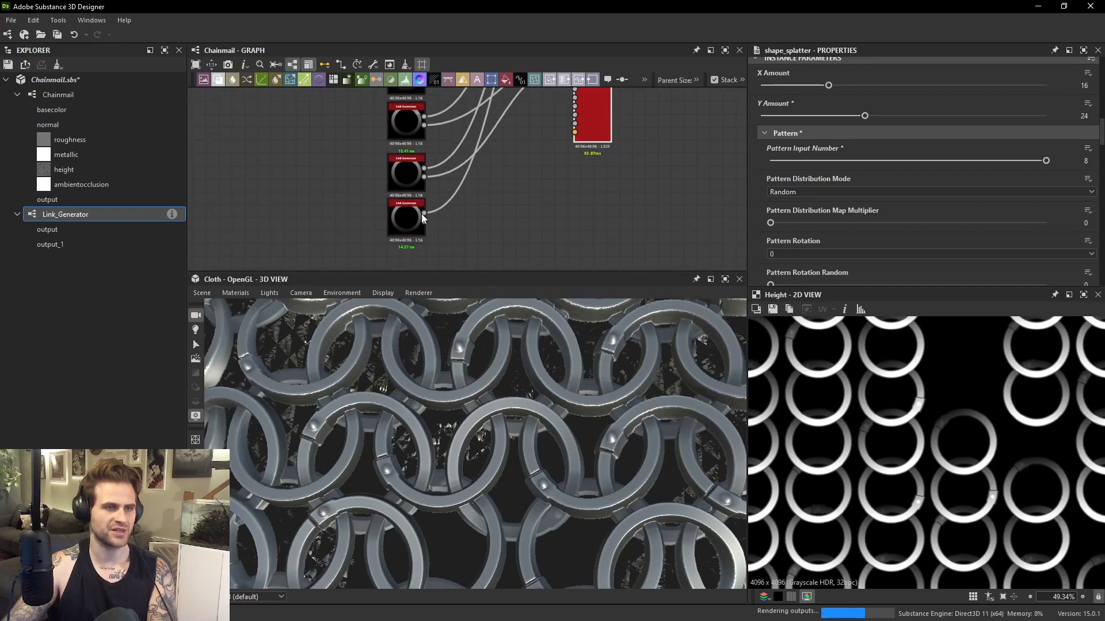
pyautogui.moveTo(424, 222); pyautogui.dragTo(560, 90)
pyautogui.moveTo(560, 90); pyautogui.dragTo(538, 156, button='middle')
pyautogui.moveTo(537, 157); pyautogui.dragTo(550, 149)
pyautogui.scroll(2, 551, 149)
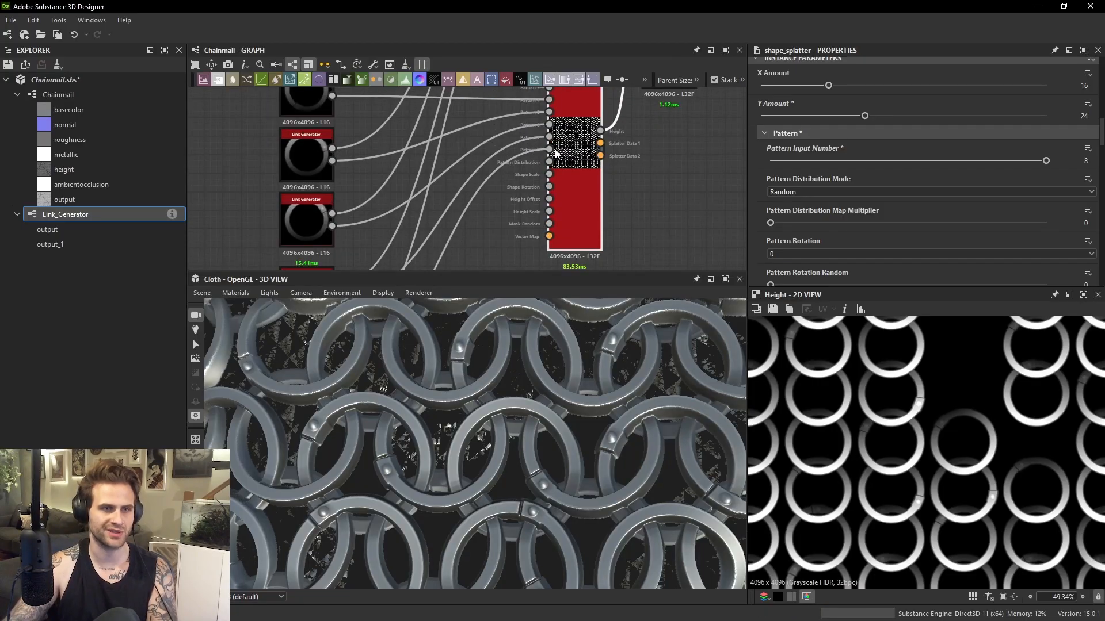
# Set the Tessellation Factor of the 3D view's Default material to 24.
pyautogui.click(241, 296)
pyautogui.moveTo(254, 309)
pyautogui.click(330, 309)
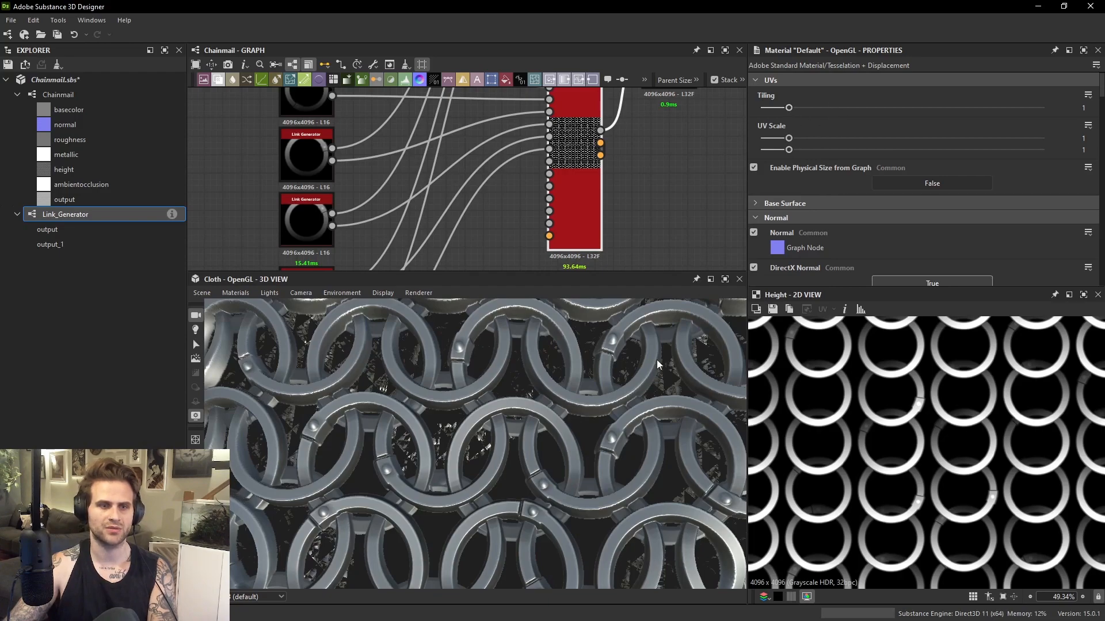
pyautogui.scroll(-5, 657, 360)
pyautogui.scroll(-10, 803, 162)
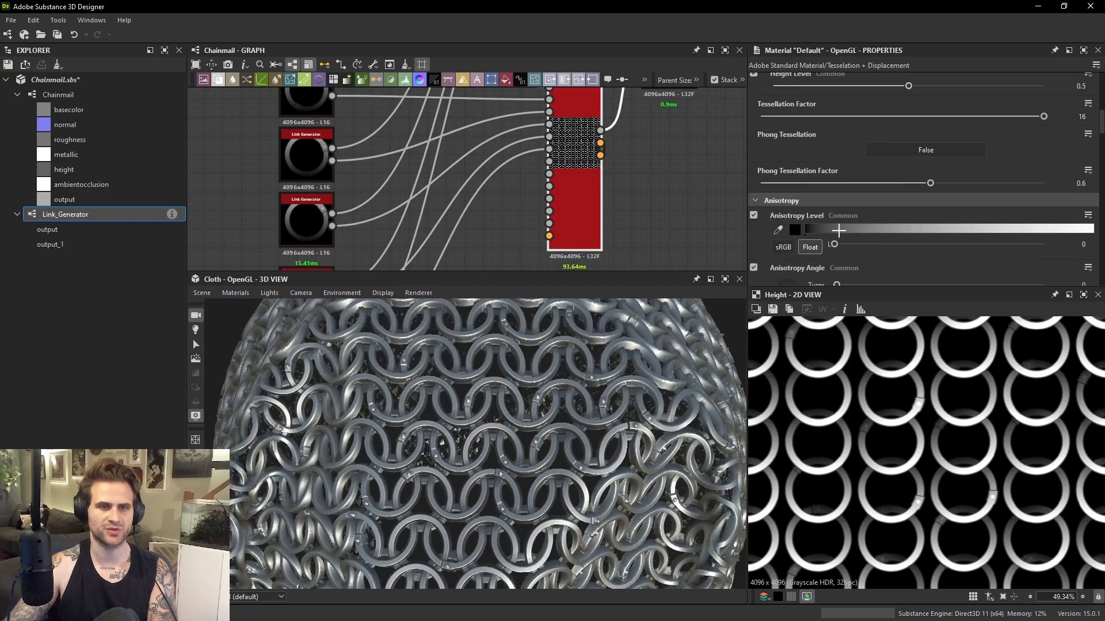
pyautogui.scroll(-1, 881, 196)
pyautogui.scroll(2, 904, 138)
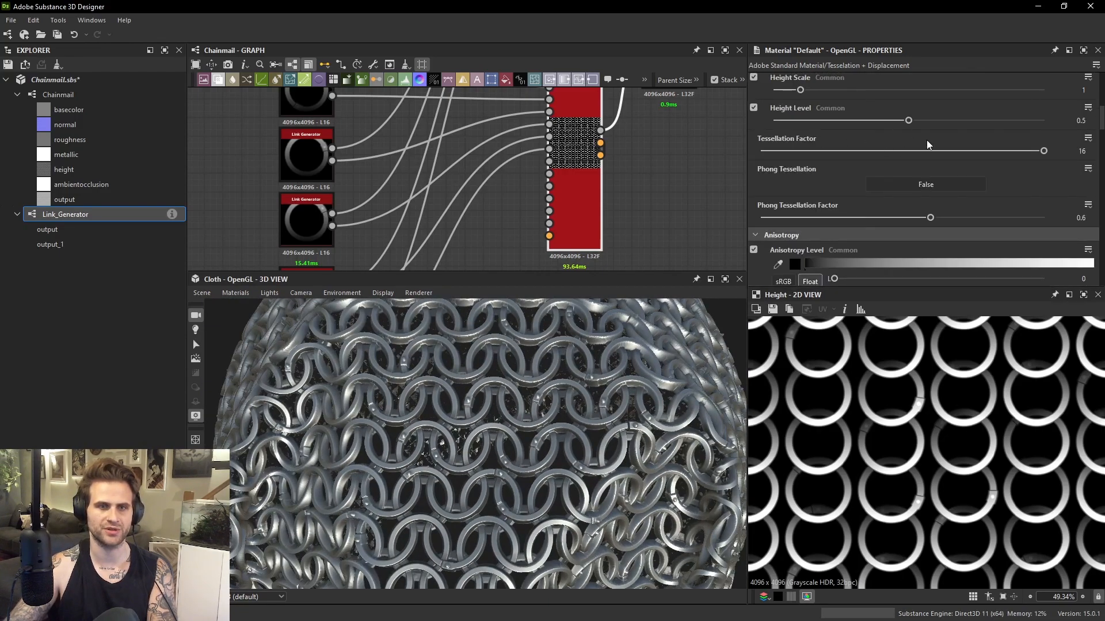
pyautogui.moveTo(1024, 149); pyautogui.dragTo(1028, 149)
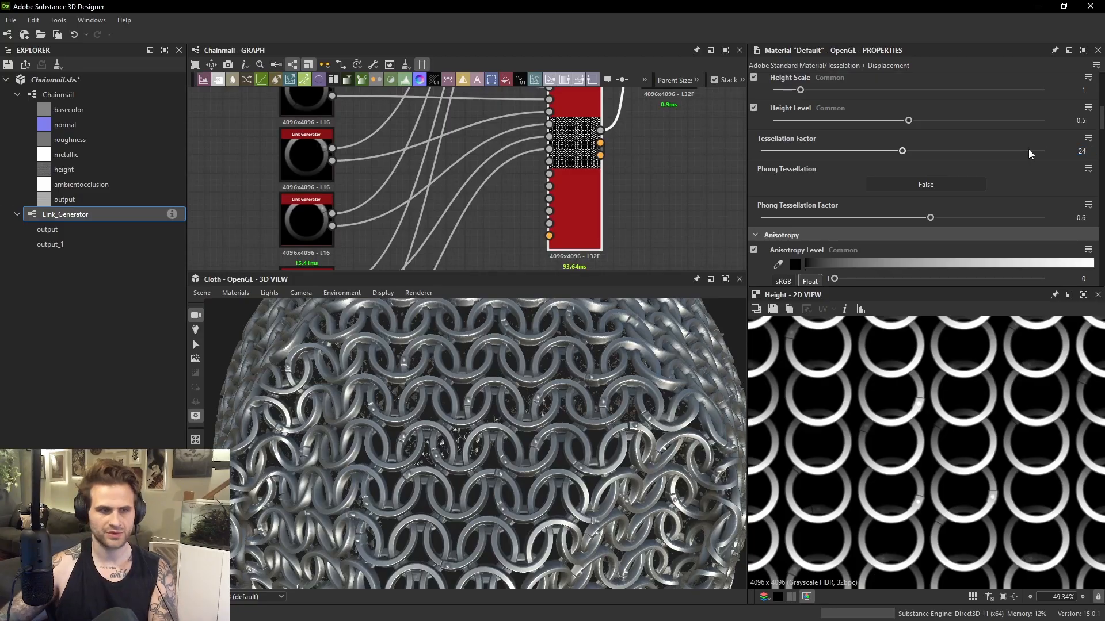
# Examine the chainmail links on the 3D cloth up close and from several angles.
pyautogui.scroll(8, 596, 363)
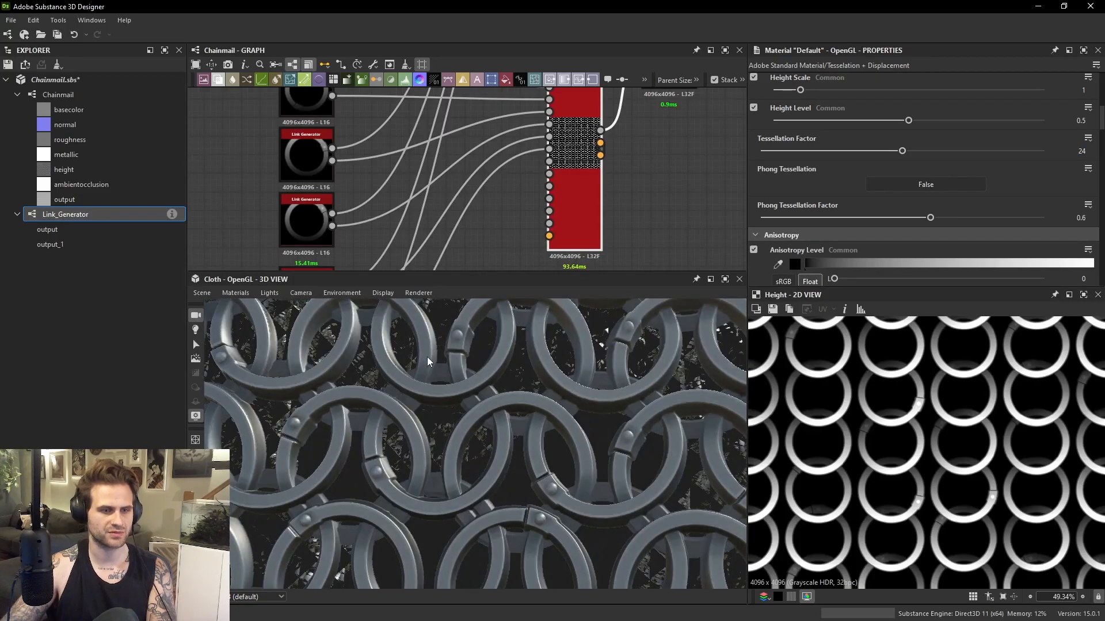
pyautogui.scroll(-3, 433, 367)
pyautogui.scroll(6, 610, 425)
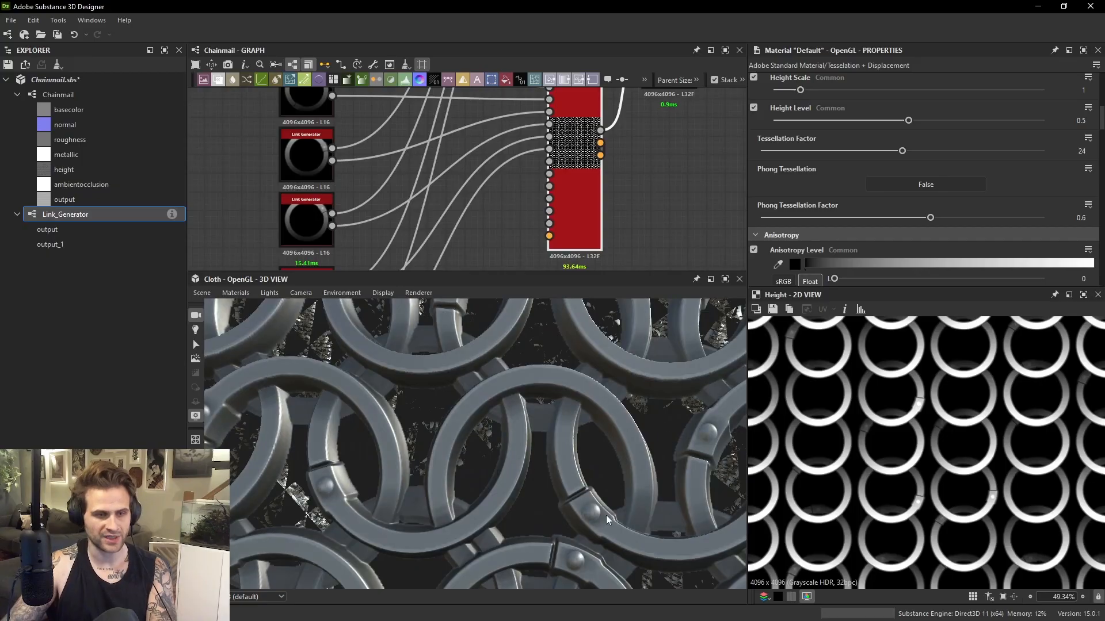
pyautogui.moveTo(606, 515); pyautogui.dragTo(553, 440, button='middle')
pyautogui.scroll(-5, 628, 430)
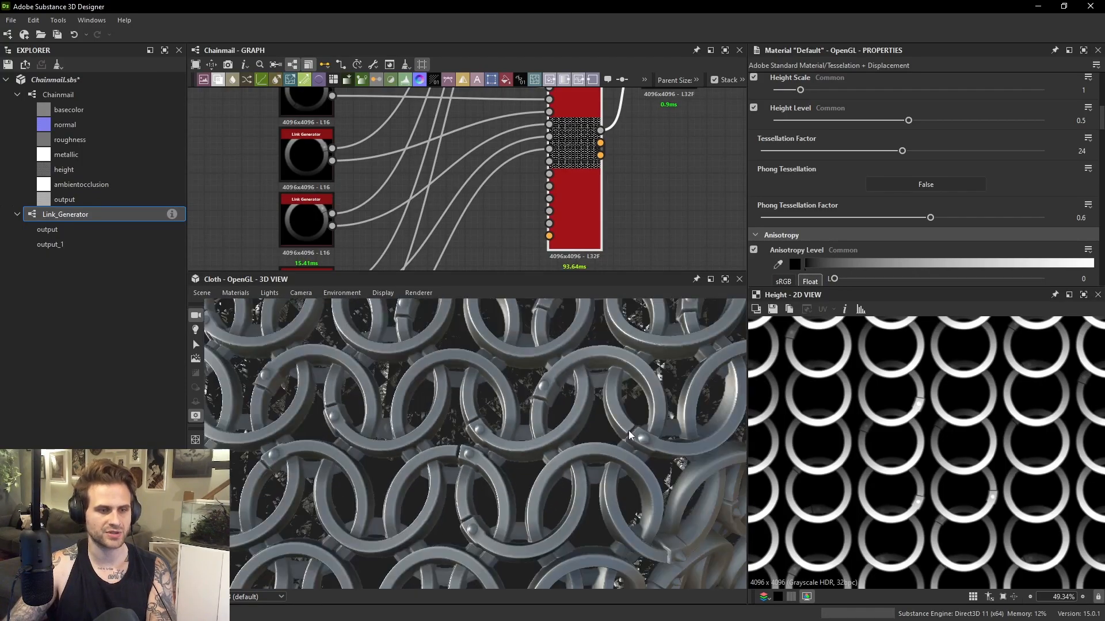
pyautogui.scroll(2, 679, 432)
pyautogui.scroll(-8, 737, 433)
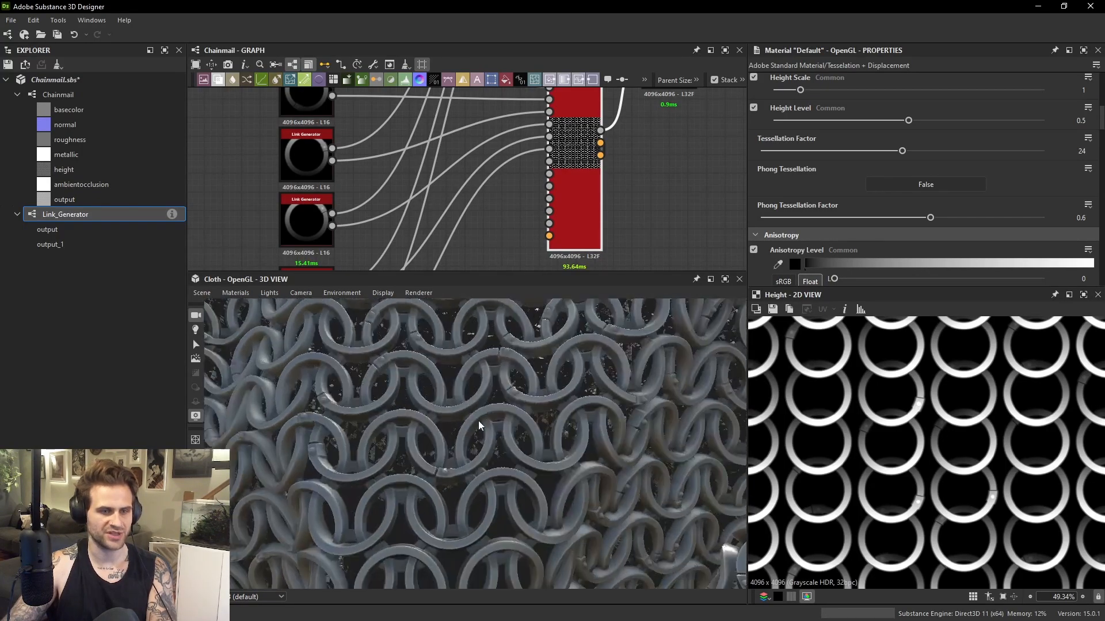
pyautogui.scroll(8, 498, 415)
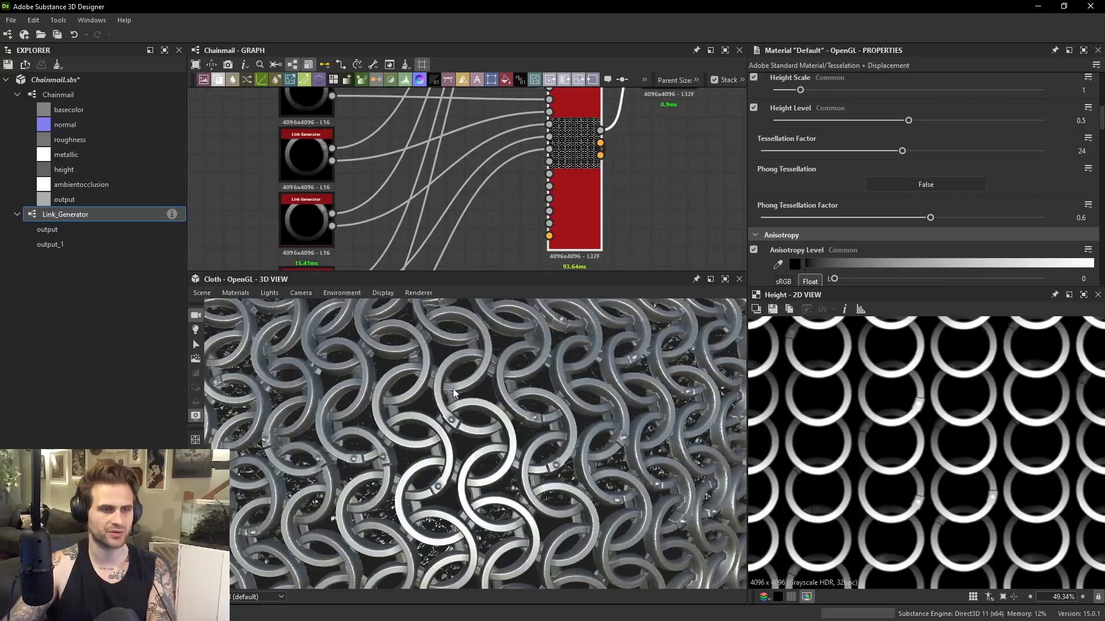
pyautogui.moveTo(500, 378); pyautogui.dragTo(472, 352)
pyautogui.scroll(-7, 489, 362)
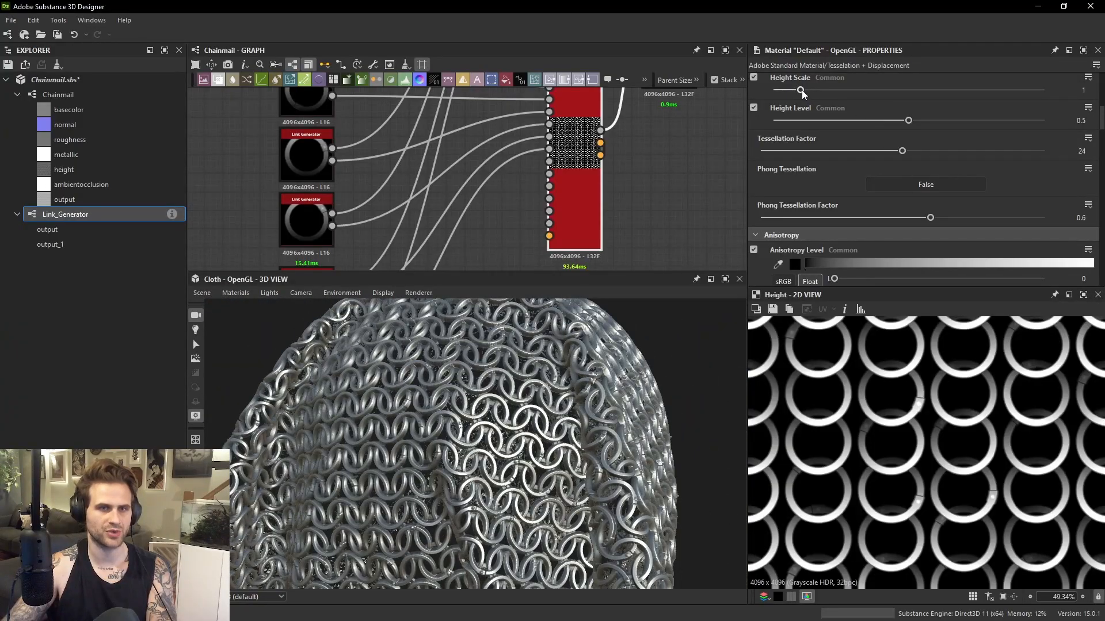
# Set the Default material's displacement Height Scale to 0.47 and check the chainmail relief on the cloth.
pyautogui.moveTo(801, 91); pyautogui.dragTo(788, 92)
pyautogui.scroll(5, 530, 405)
pyautogui.moveTo(526, 403); pyautogui.dragTo(499, 385)
pyautogui.scroll(-6, 493, 386)
pyautogui.moveTo(594, 211); pyautogui.dragTo(502, 242, button='middle')
pyautogui.moveTo(602, 179); pyautogui.dragTo(631, 206, button='middle')
pyautogui.scroll(-2, 517, 413)
pyautogui.scroll(5, 507, 429)
pyautogui.scroll(4, 509, 429)
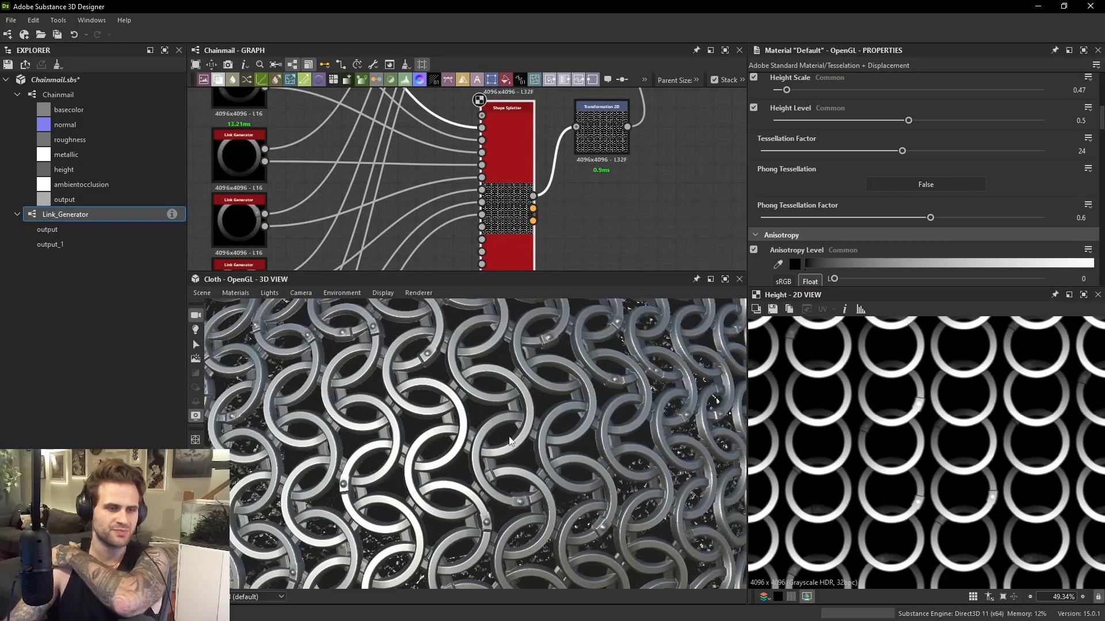
# Set the default of the Chainmail graph's Rotation Random parameter to 0.15.
pyautogui.doubleClick(486, 191)
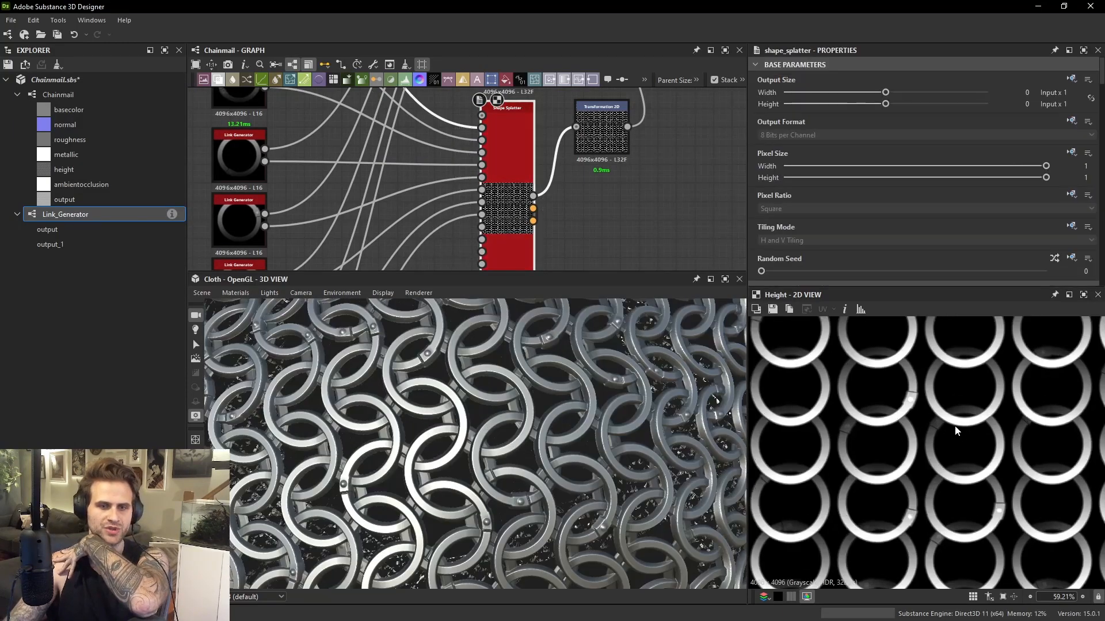
pyautogui.click(659, 205)
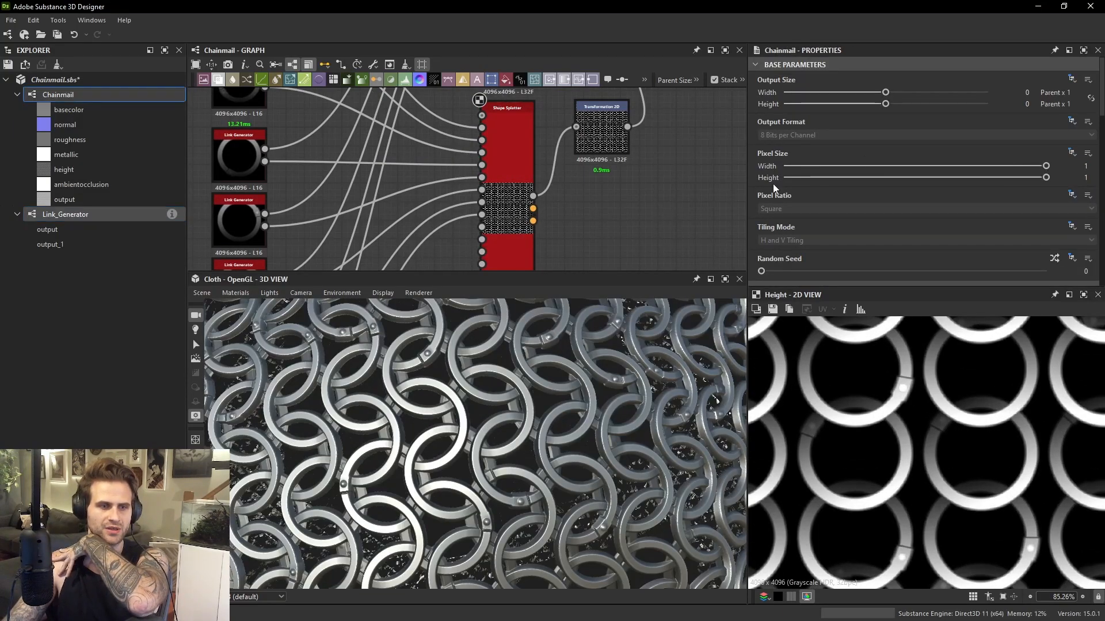
pyautogui.scroll(-10, 772, 184)
pyautogui.scroll(-5, 794, 206)
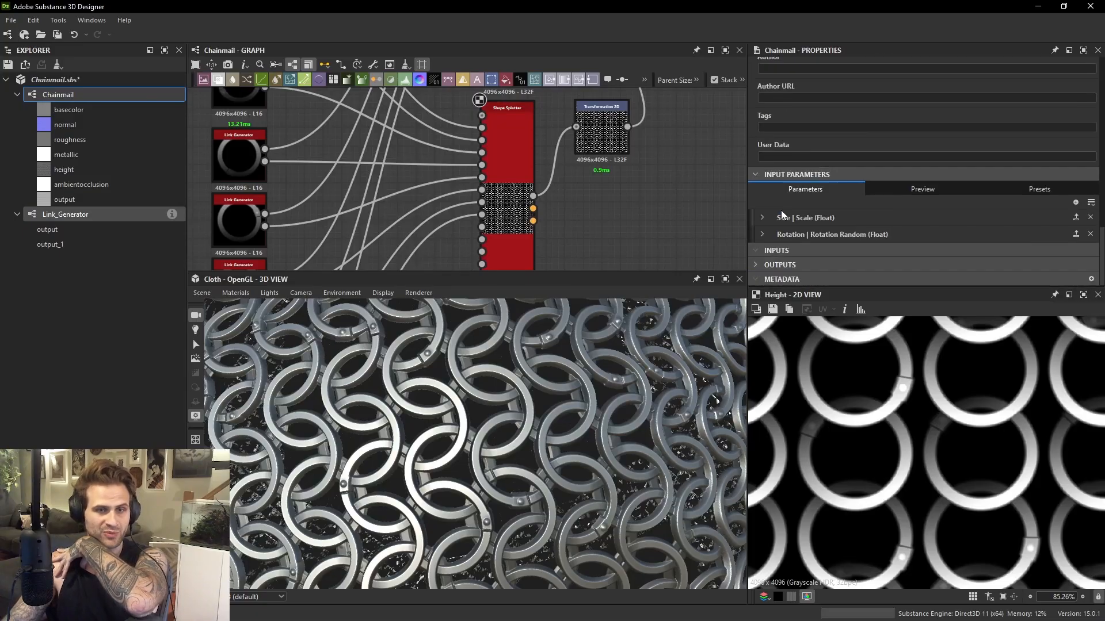
pyautogui.click(761, 234)
pyautogui.scroll(-3, 837, 240)
pyautogui.moveTo(824, 252); pyautogui.dragTo(842, 253)
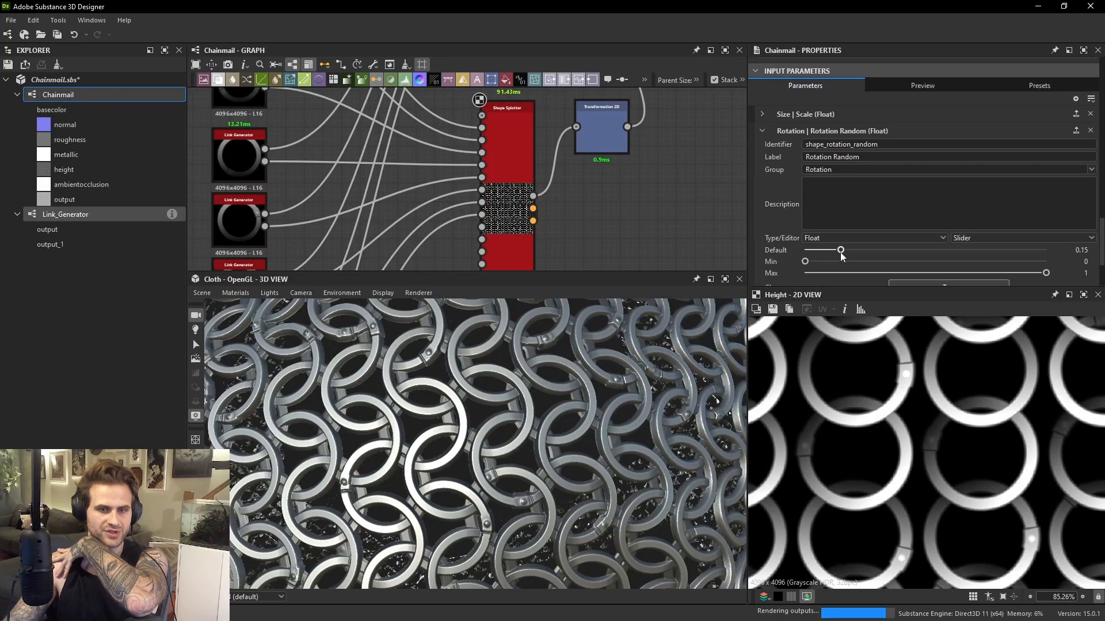
# Inspect the link rotation variation on the 3D cloth from a distance and up close.
pyautogui.moveTo(536, 413)
pyautogui.mouseDown()
pyautogui.moveTo(585, 381)
pyautogui.moveTo(568, 409)
pyautogui.moveTo(503, 430)
pyautogui.moveTo(581, 431)
pyautogui.moveTo(555, 453)
pyautogui.moveTo(578, 434)
pyautogui.moveTo(557, 416)
pyautogui.mouseUp()
pyautogui.scroll(2, 585, 381)
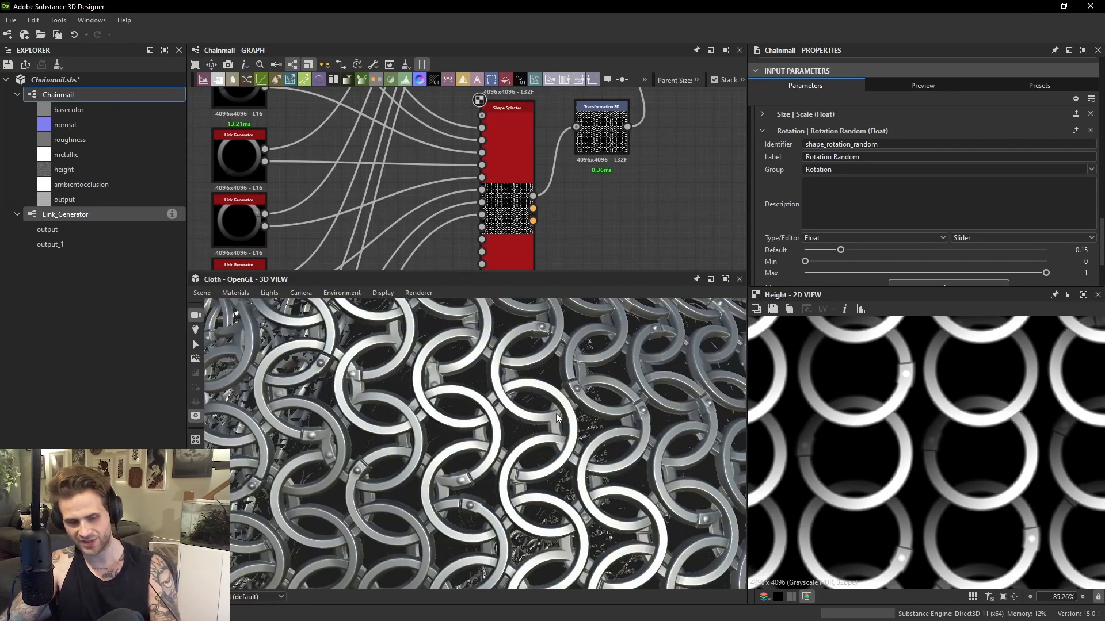
pyautogui.scroll(-3, 441, 412)
pyautogui.keyDown('ctrl'); pyautogui.keyDown('shift'); pyautogui.moveTo(442, 412); pyautogui.dragTo(573, 419); pyautogui.keyUp('shift'); pyautogui.keyUp('ctrl')
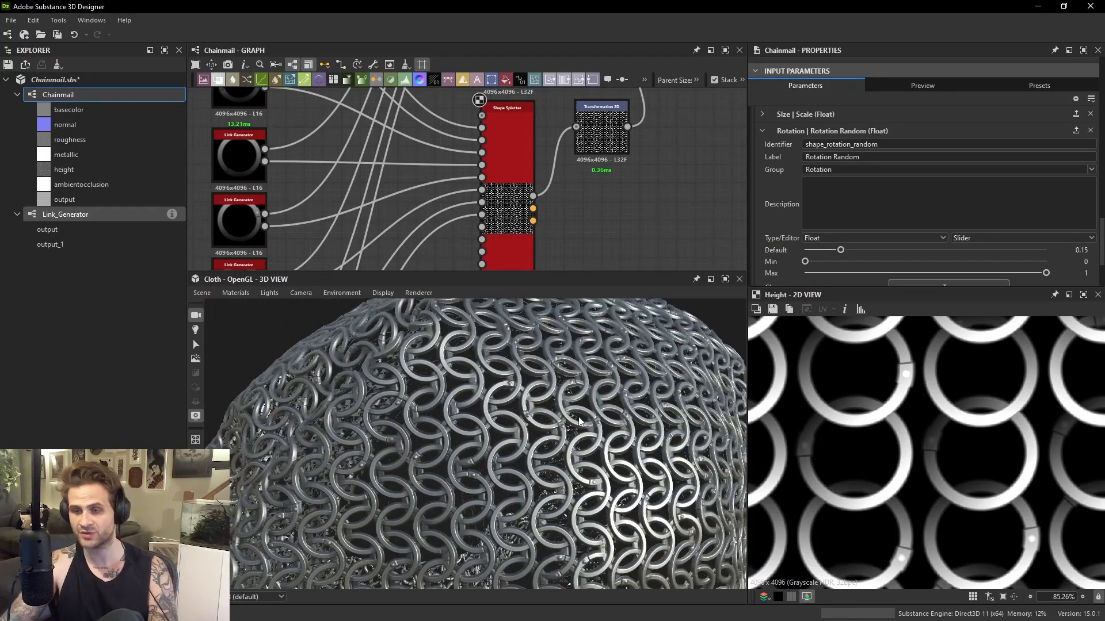
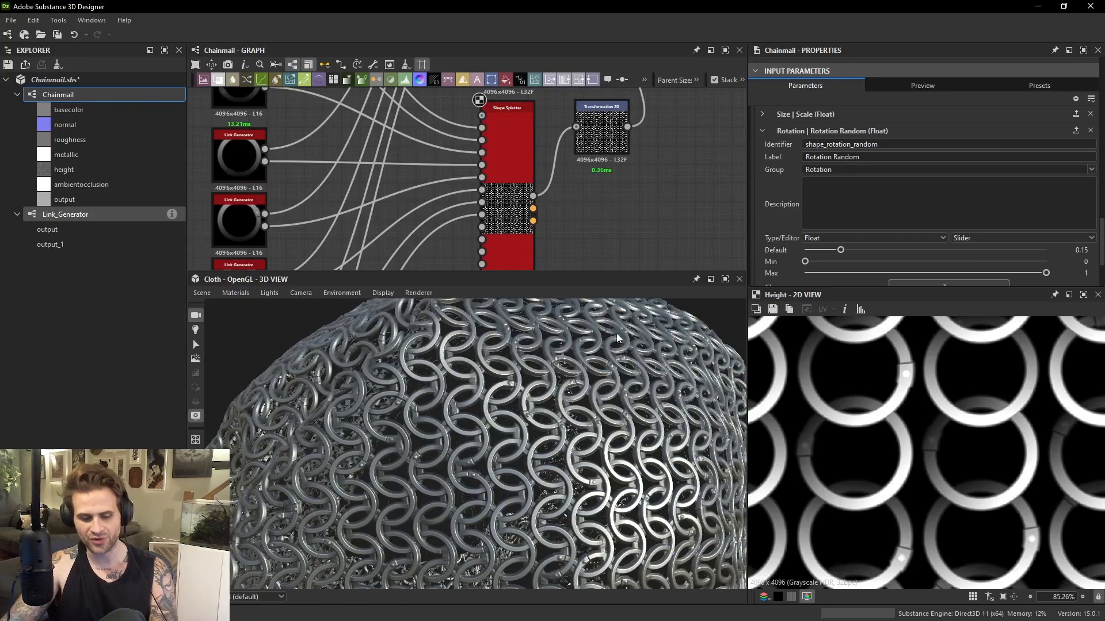
pyautogui.moveTo(547, 406)
pyautogui.keyDown('ctrl'); pyautogui.keyDown('shift'); pyautogui.mouseDown()
pyautogui.moveTo(530, 395)
pyautogui.moveTo(554, 396)
pyautogui.mouseUp(); pyautogui.keyUp('shift'); pyautogui.keyUp('ctrl')
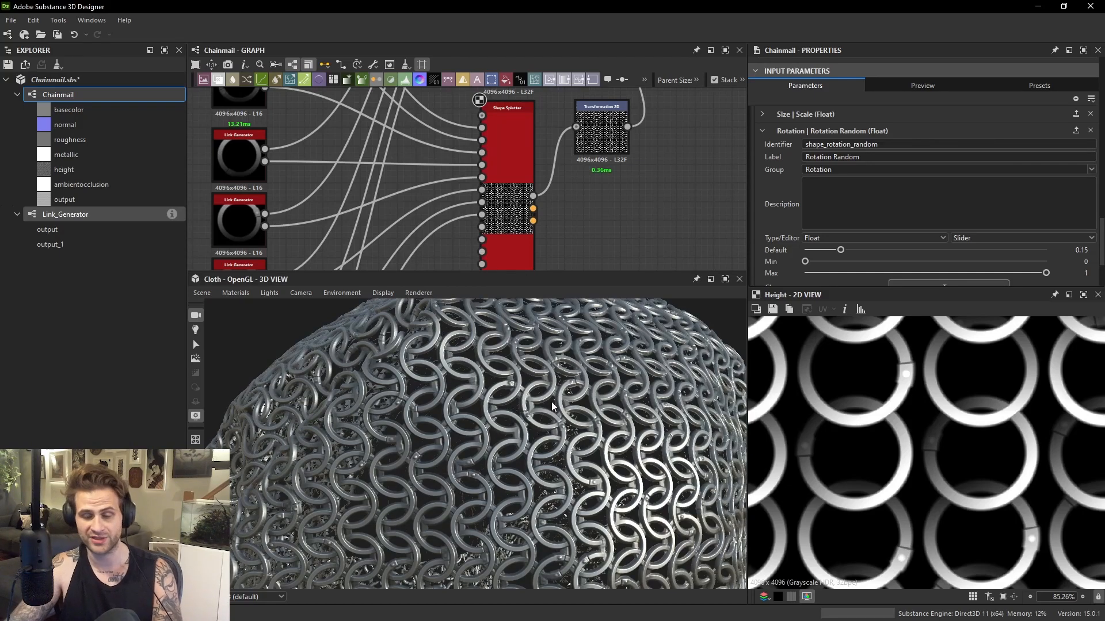
pyautogui.scroll(6, 477, 398)
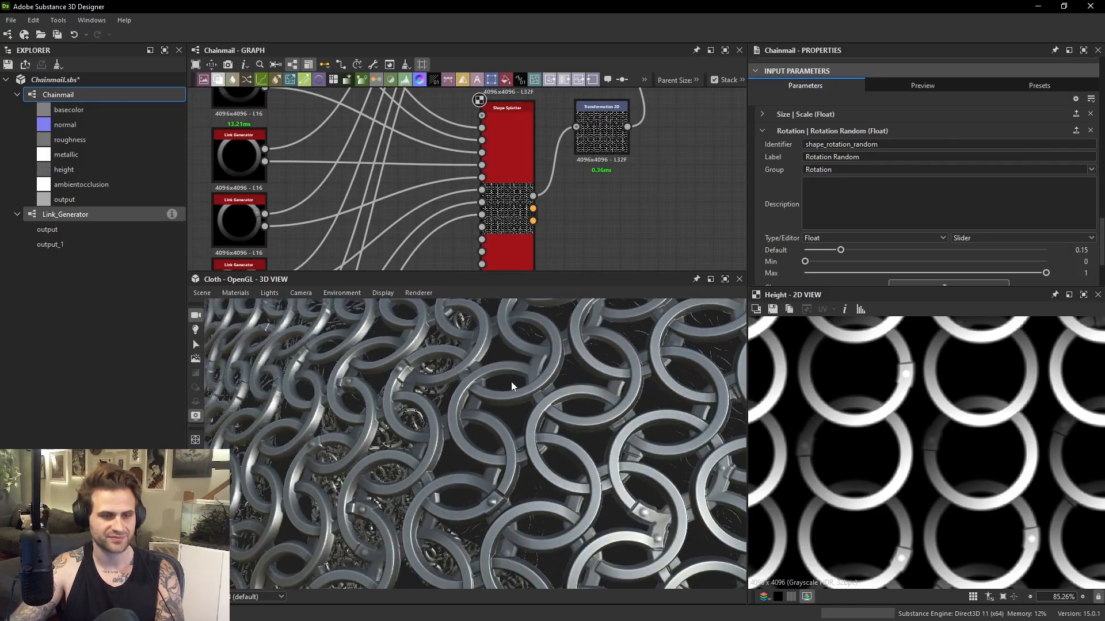
pyautogui.moveTo(554, 389); pyautogui.dragTo(537, 403)
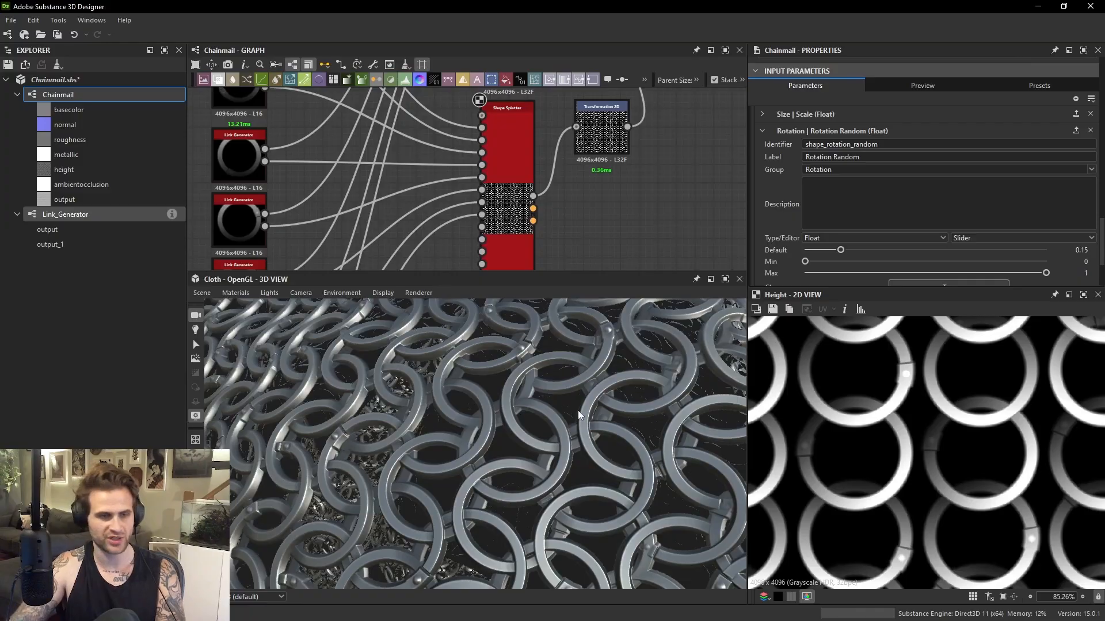
pyautogui.moveTo(578, 409); pyautogui.dragTo(562, 471)
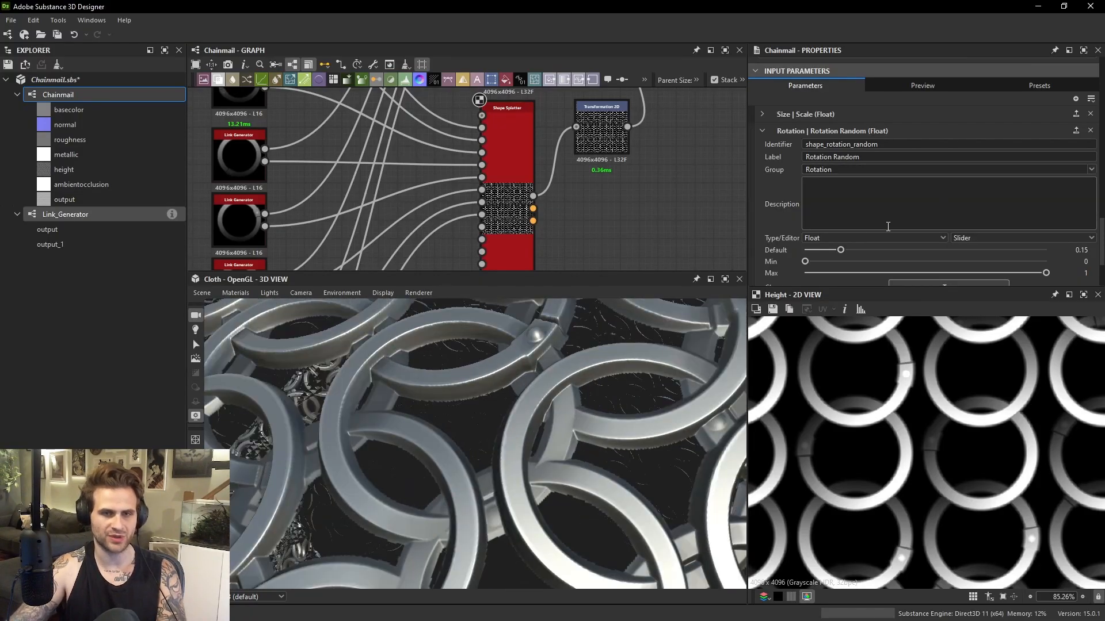
# Lower the Rotation Random parameter's default to 0.06 and check the links on the cloth.
pyautogui.moveTo(840, 250); pyautogui.dragTo(831, 251)
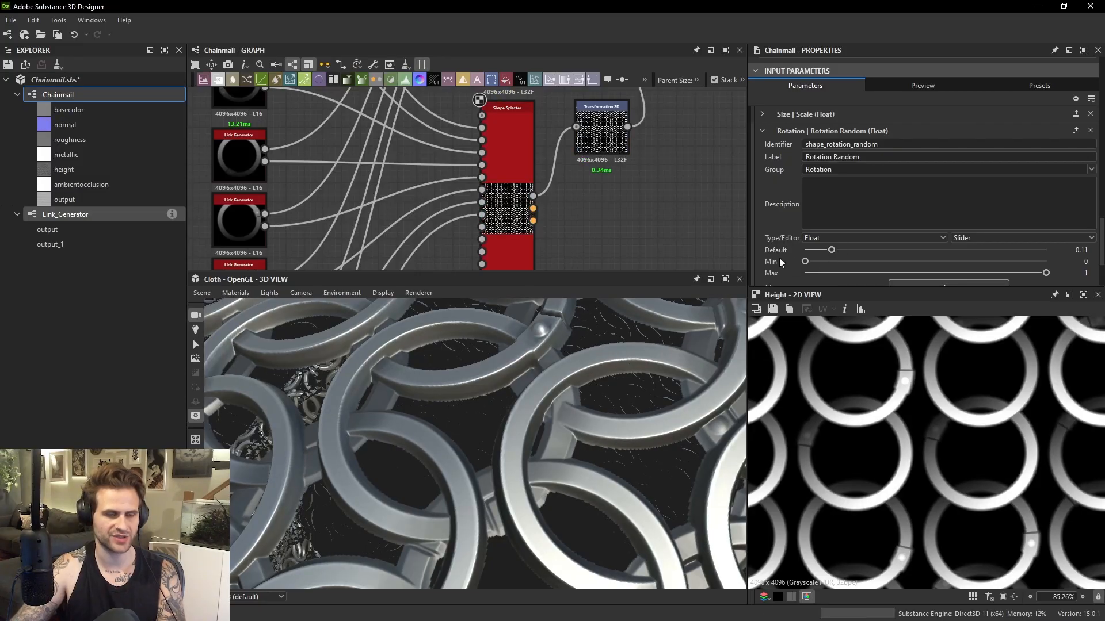
pyautogui.click(819, 251)
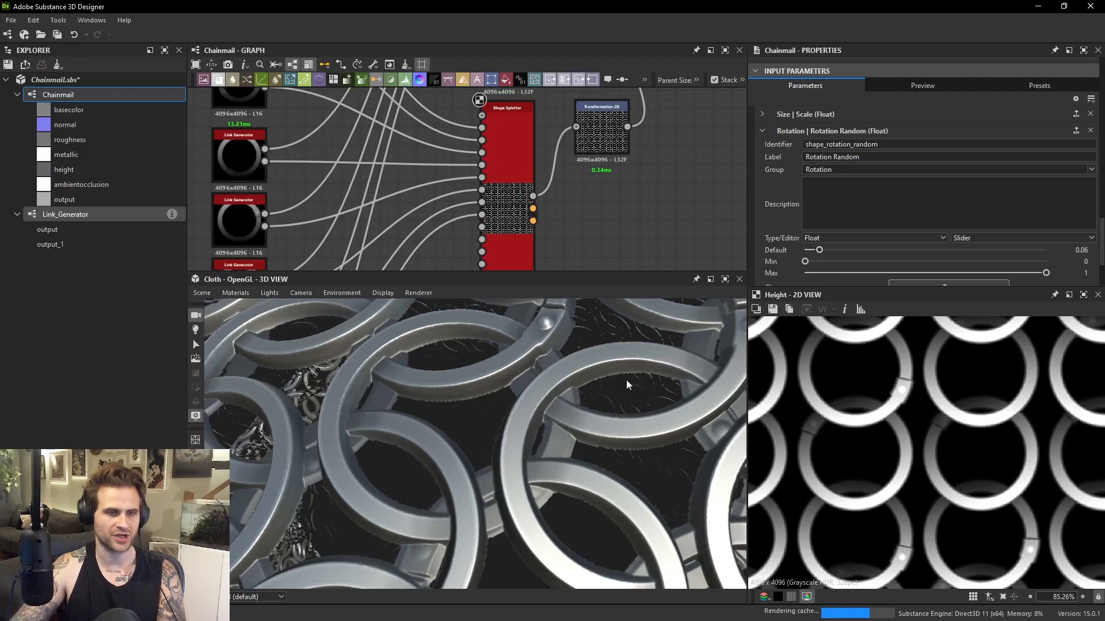
pyautogui.scroll(-5, 567, 420)
pyautogui.scroll(6, 564, 428)
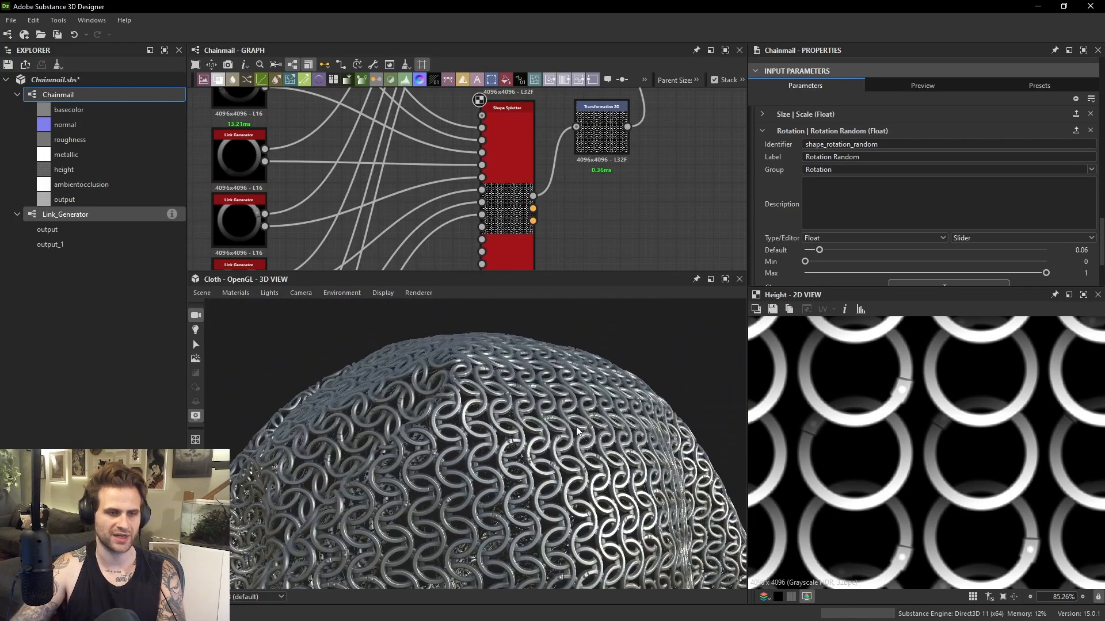
pyautogui.scroll(-2, 566, 443)
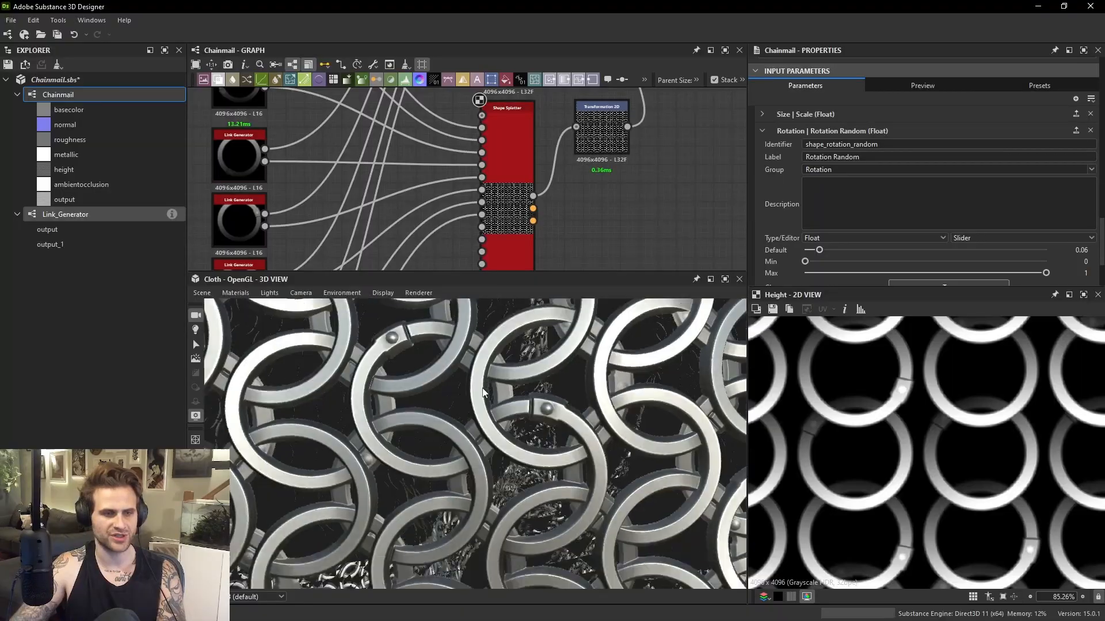
pyautogui.moveTo(495, 437); pyautogui.dragTo(554, 400)
pyautogui.scroll(-3, 555, 401)
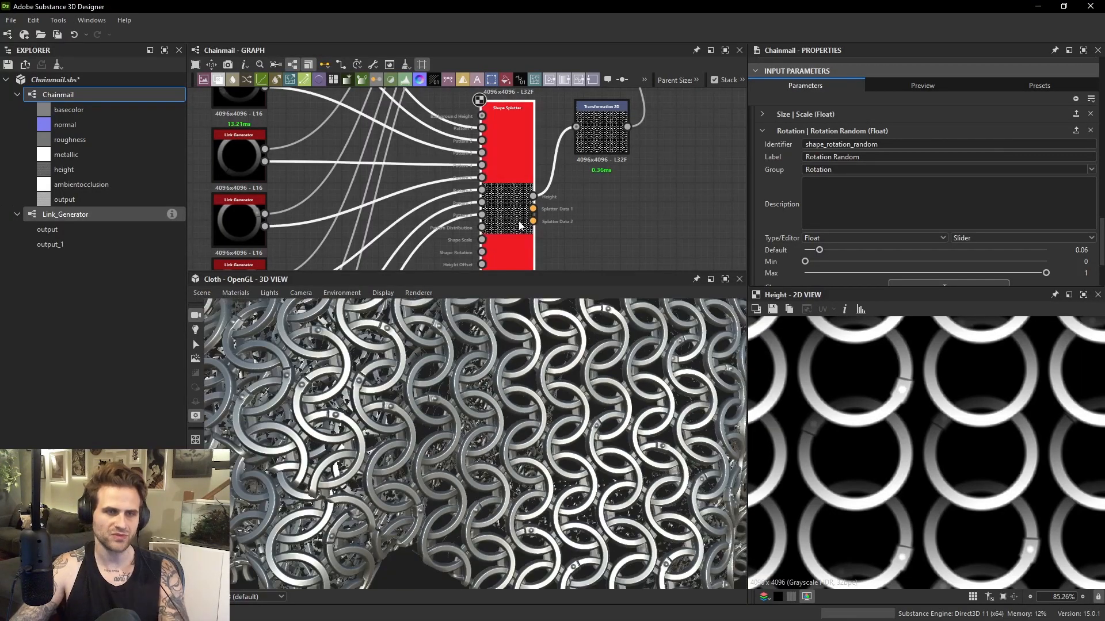
# Set the upper Shape Splatter's Position Random to 0.13.
pyautogui.click(527, 193)
pyautogui.moveTo(533, 189); pyautogui.dragTo(531, 298, button='middle')
pyautogui.doubleClick(492, 153)
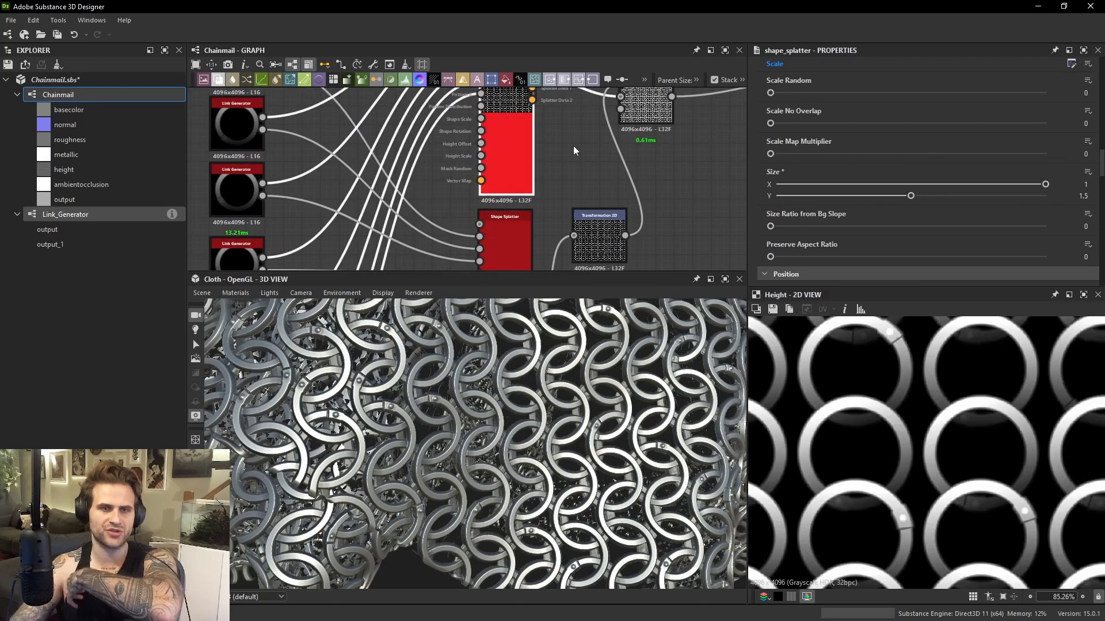
pyautogui.scroll(-3, 809, 155)
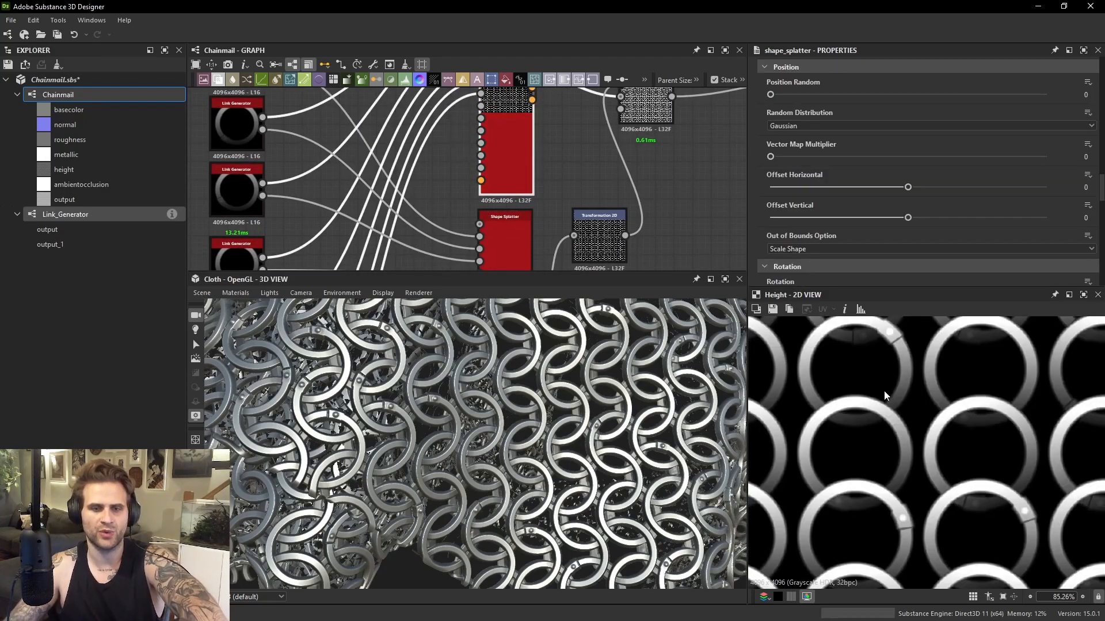
pyautogui.click(775, 94)
pyautogui.moveTo(785, 96); pyautogui.dragTo(788, 95)
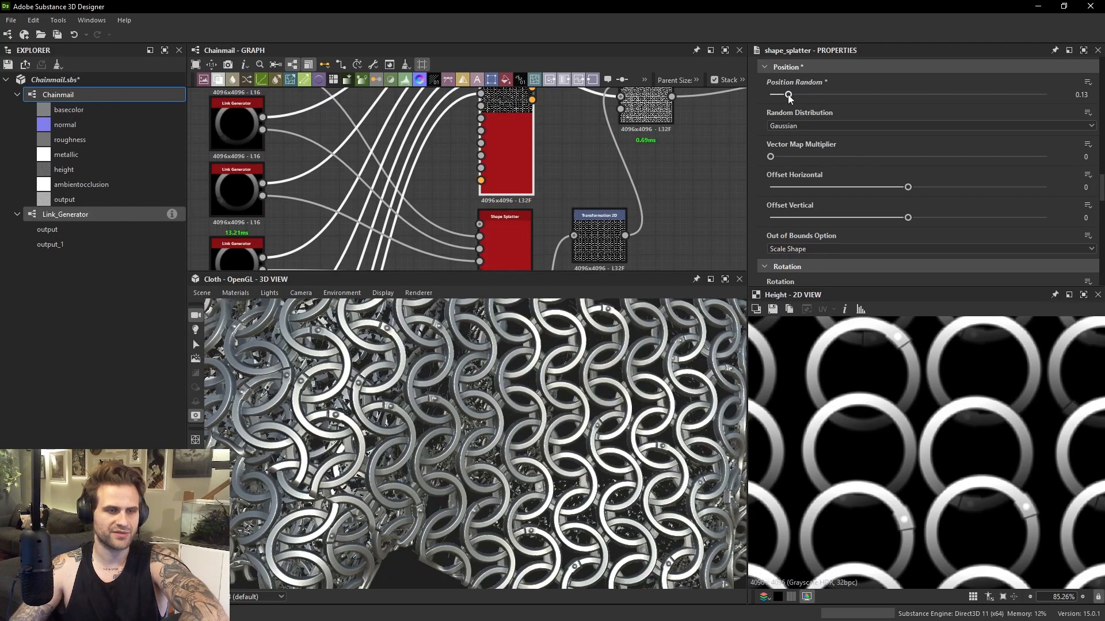
# Expose the upper Shape Splatter's Position Random as a graph parameter with identifier position_random in the Position group.
pyautogui.click(1088, 83)
pyautogui.click(1030, 92)
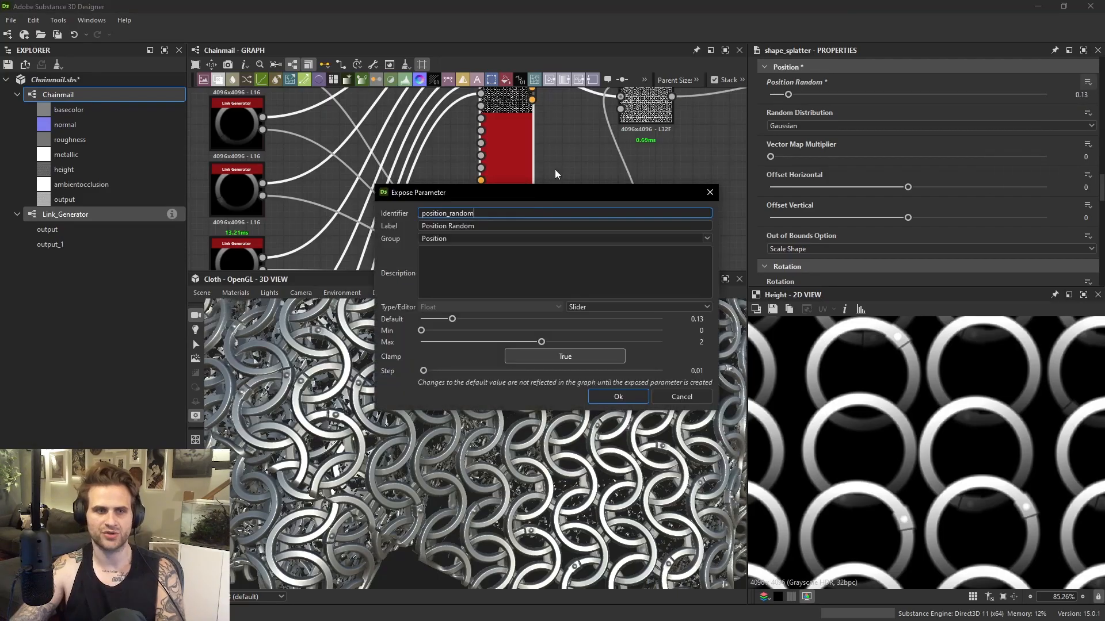
pyautogui.click(617, 397)
# Link the lower Shape Splatter's Position Random to the graph's exposed Position Random parameter.
pyautogui.scroll(-3, 565, 182)
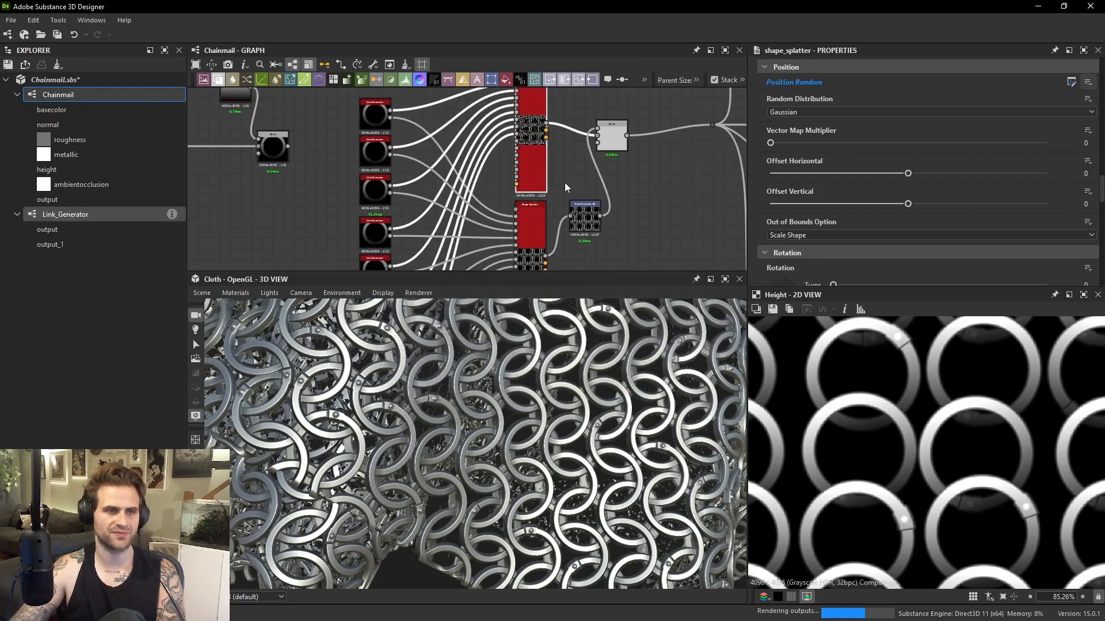
pyautogui.doubleClick(530, 194)
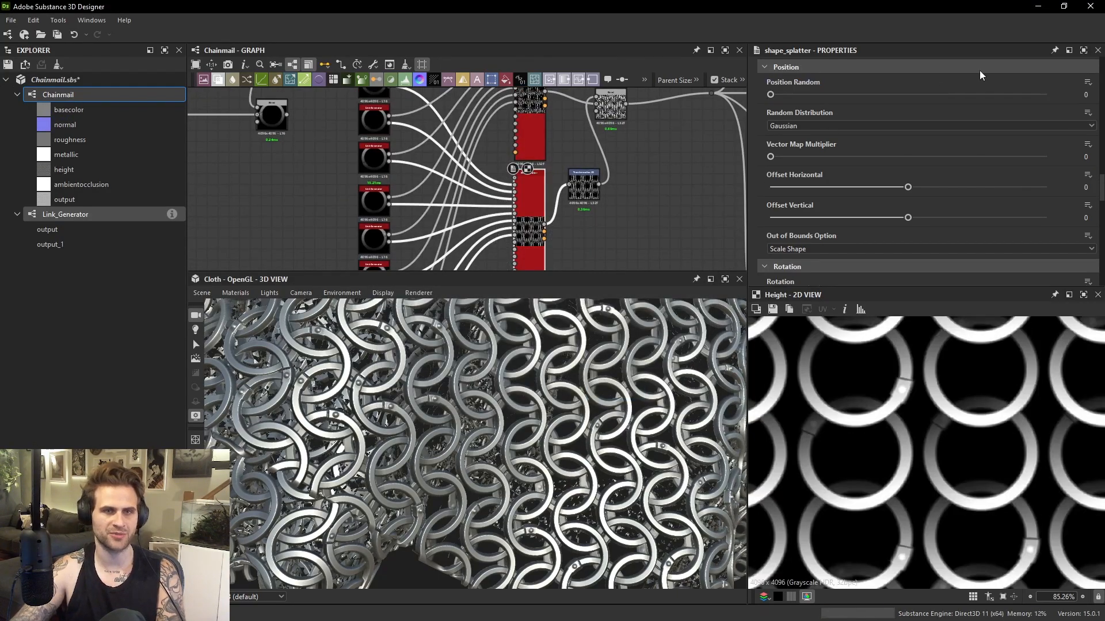
pyautogui.click(1087, 82)
pyautogui.click(1045, 195)
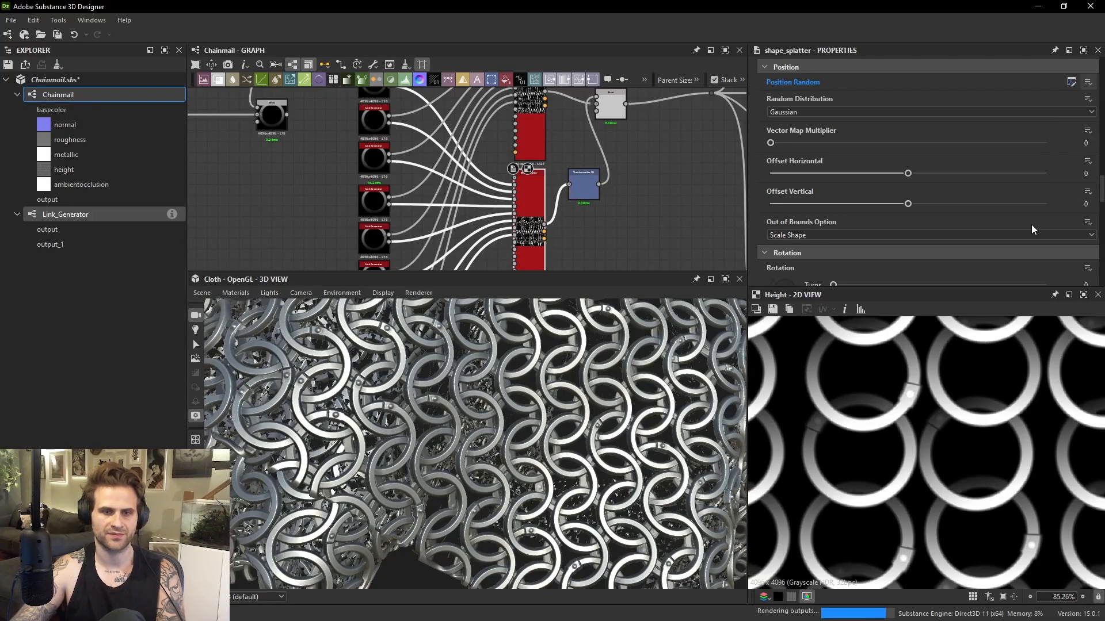
pyautogui.scroll(5, 546, 395)
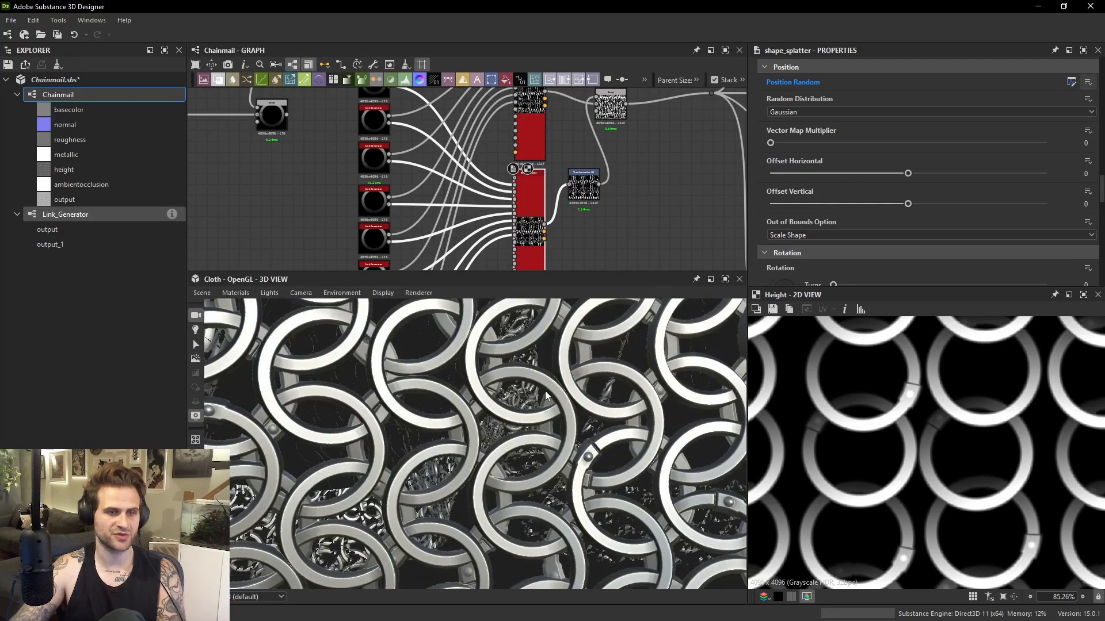
# Examine the links on the cloth up close and from afar, and compare the Shape Splatter result with the combined Blend in 2D.
pyautogui.moveTo(543, 390); pyautogui.dragTo(461, 383)
pyautogui.scroll(-8, 555, 373)
pyautogui.scroll(8, 377, 378)
pyautogui.scroll(-3, 917, 402)
pyautogui.scroll(3, 914, 406)
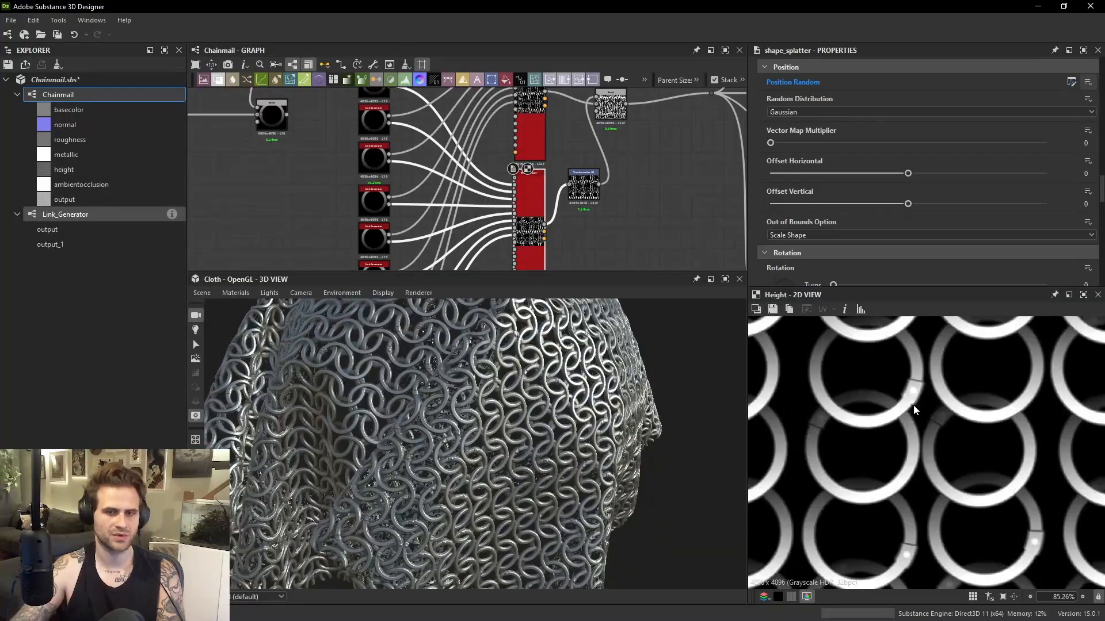
pyautogui.scroll(5, 915, 409)
pyautogui.moveTo(626, 193); pyautogui.dragTo(565, 215, button='middle')
pyautogui.doubleClick(548, 128)
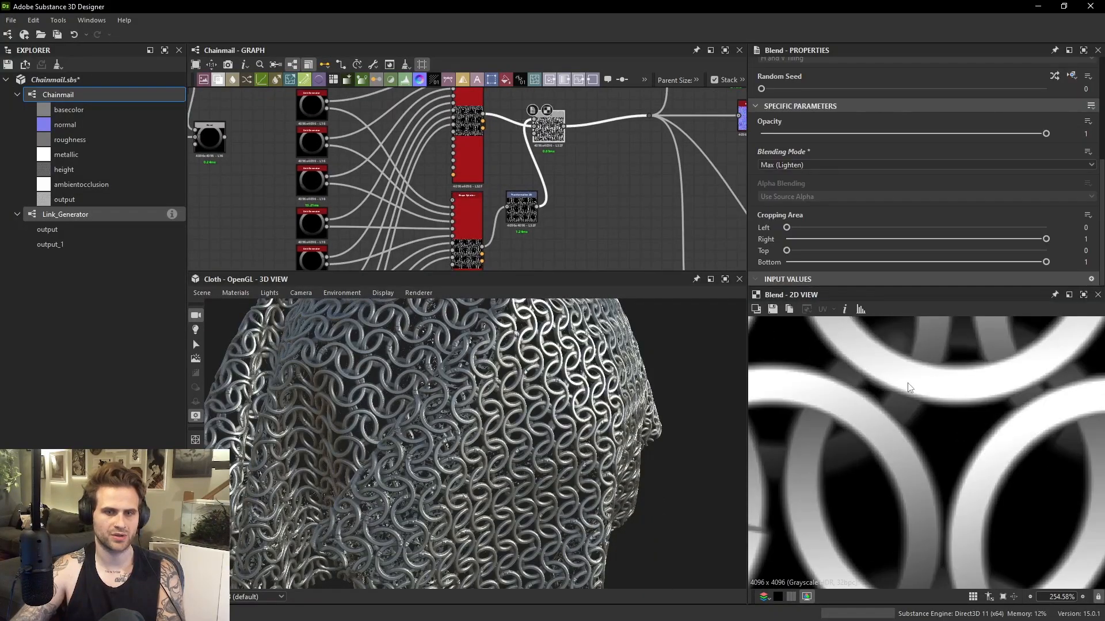
pyautogui.scroll(-9, 909, 387)
pyautogui.scroll(3, 921, 397)
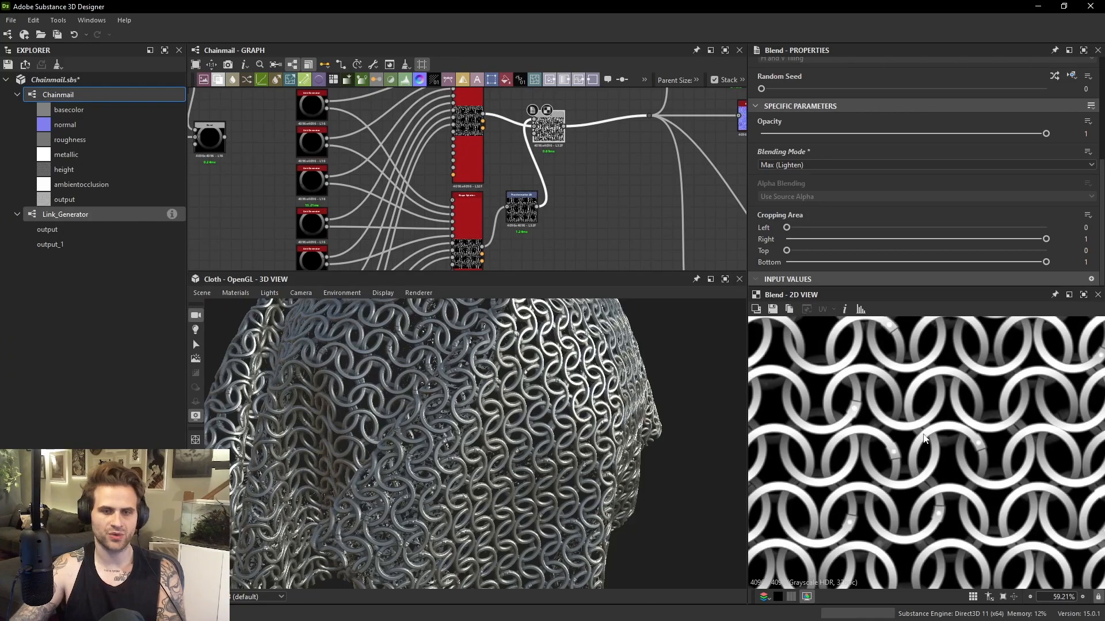
pyautogui.scroll(5, 533, 381)
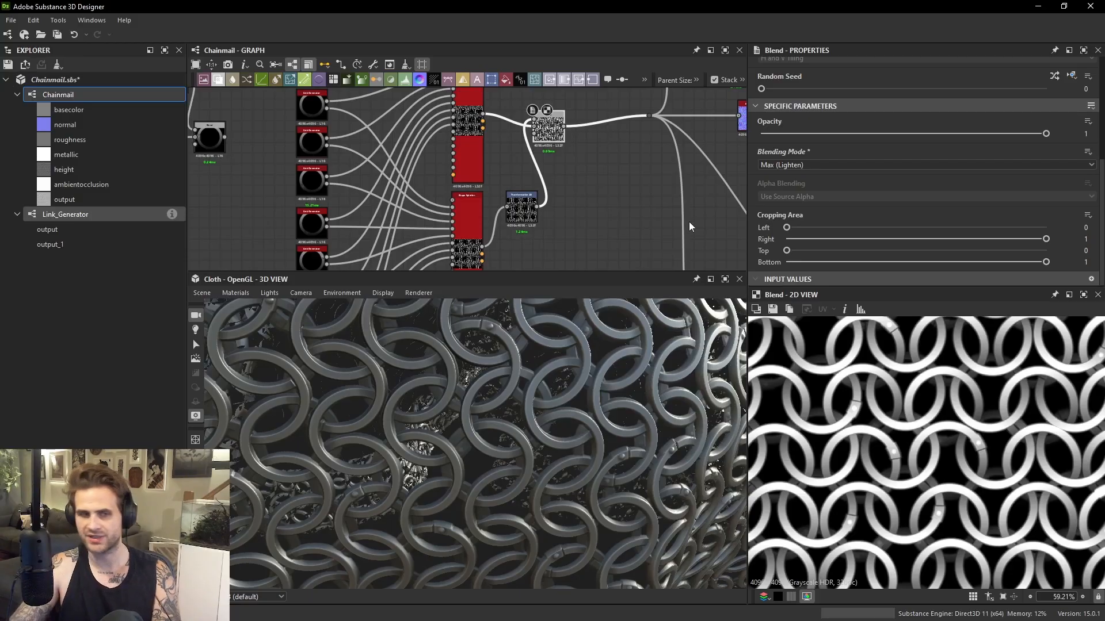
# Delete the leftover link-building nodes from the Chainmail graph and move the Link_Generator, Shape Splatter and Blend group away from the outputs.
pyautogui.scroll(-8, 689, 225)
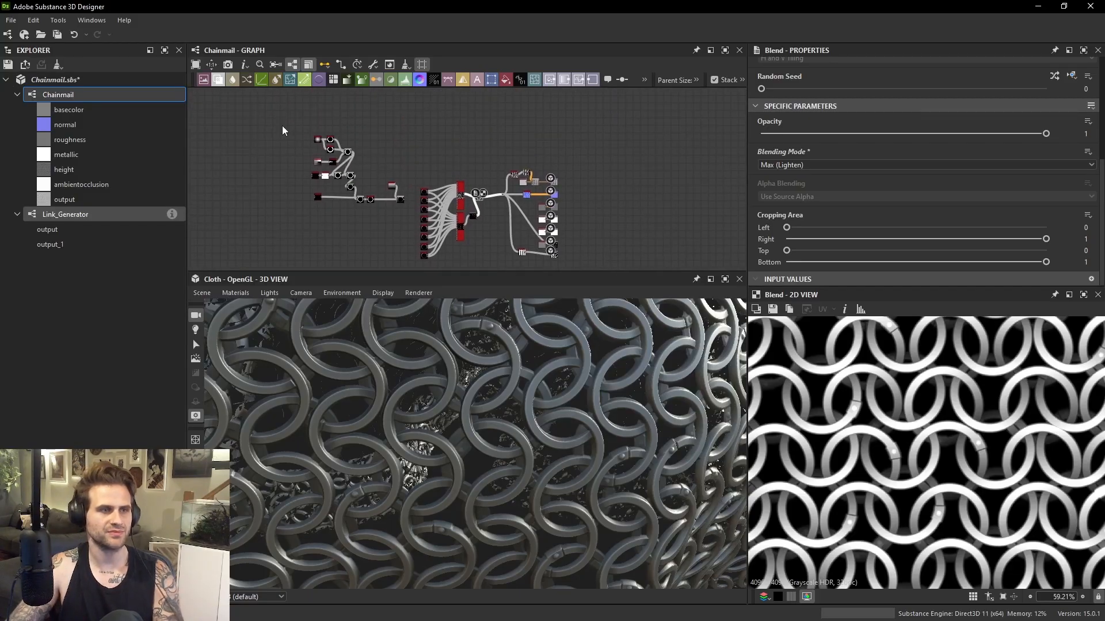
pyautogui.moveTo(282, 128); pyautogui.dragTo(401, 202)
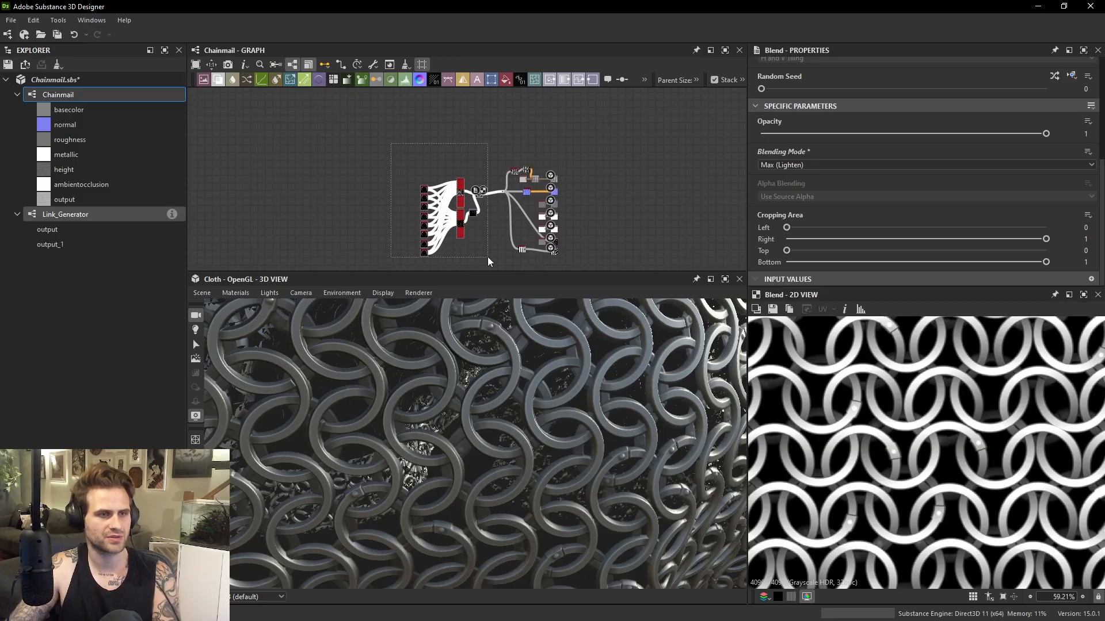
pyautogui.scroll(5, 488, 257)
pyautogui.moveTo(386, 179); pyautogui.dragTo(390, 132)
pyautogui.click(401, 157)
pyautogui.scroll(1, 362, 137)
pyautogui.click(367, 141)
pyautogui.scroll(-5, 414, 155)
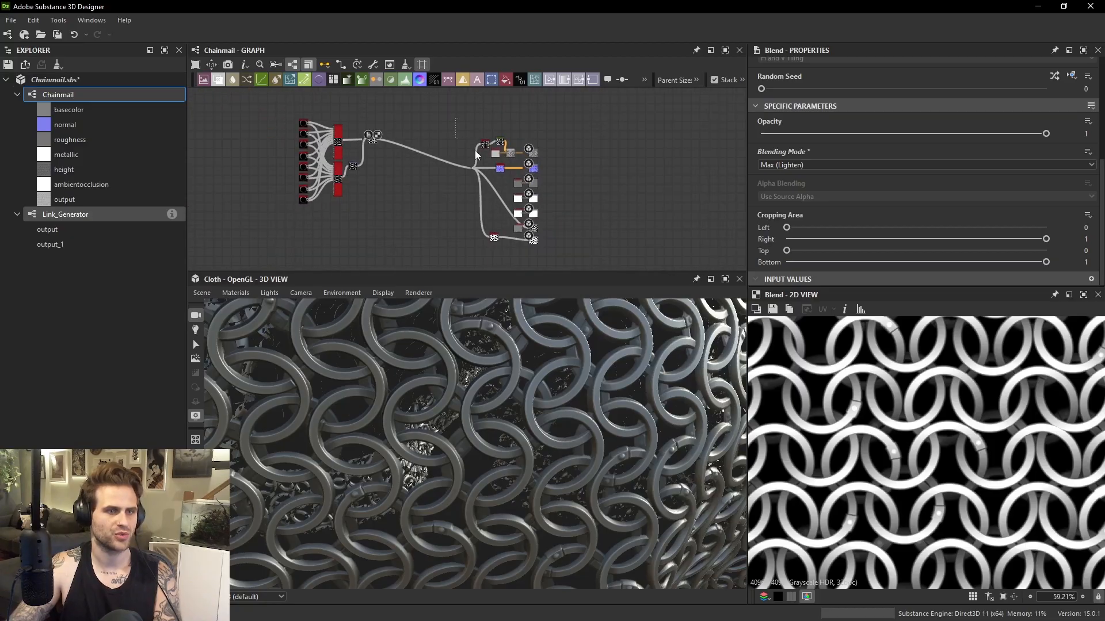
# Move the group of output nodes into line with the final Blend node.
pyautogui.click(535, 240)
pyautogui.moveTo(556, 245); pyautogui.dragTo(476, 119)
pyautogui.moveTo(435, 156); pyautogui.dragTo(444, 177, button='middle')
pyautogui.scroll(4, 518, 193)
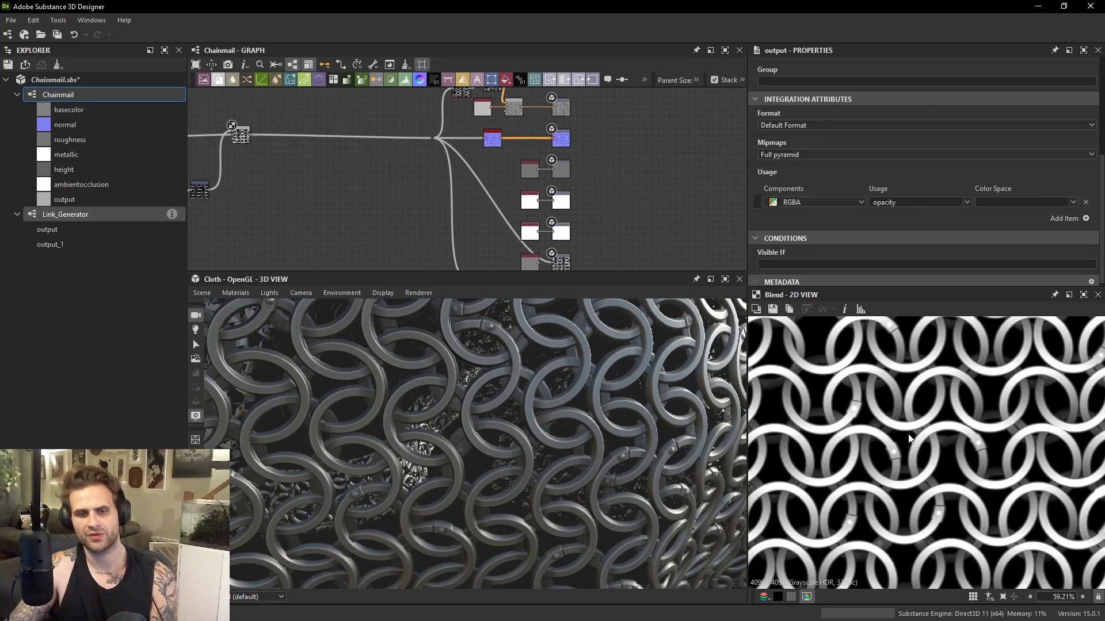
# Study the riveted chainmail reference photos and compare their link shapes with the rings on the cloth preview.
pyautogui.scroll(-4, 932, 429)
pyautogui.moveTo(417, 190); pyautogui.dragTo(643, 206, button='middle')
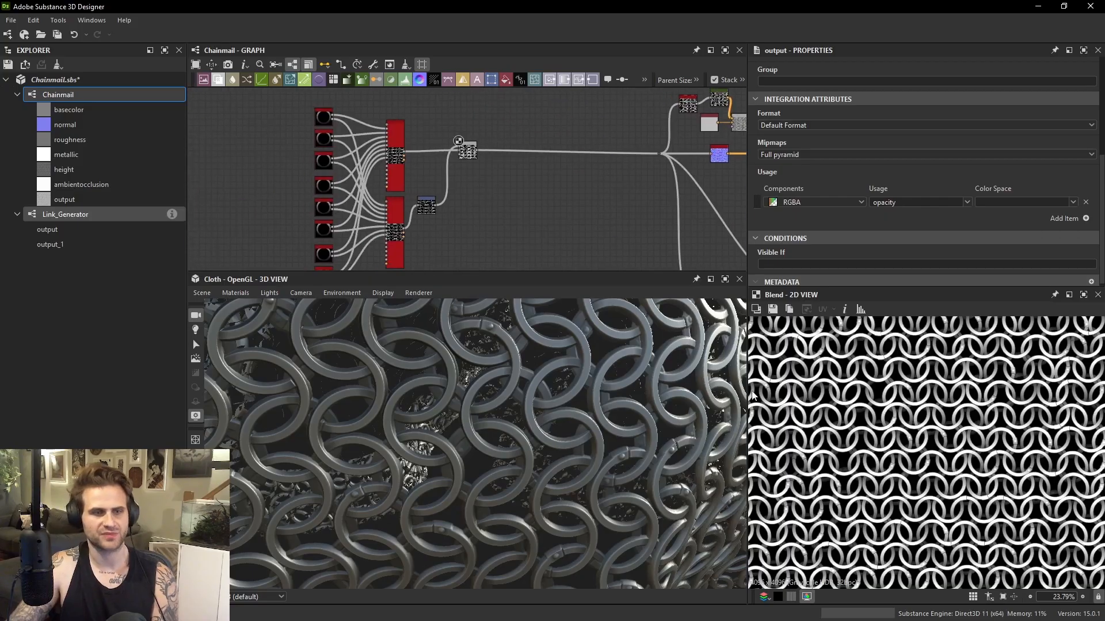
pyautogui.moveTo(685, 304); pyautogui.dragTo(667, 331, button='right')
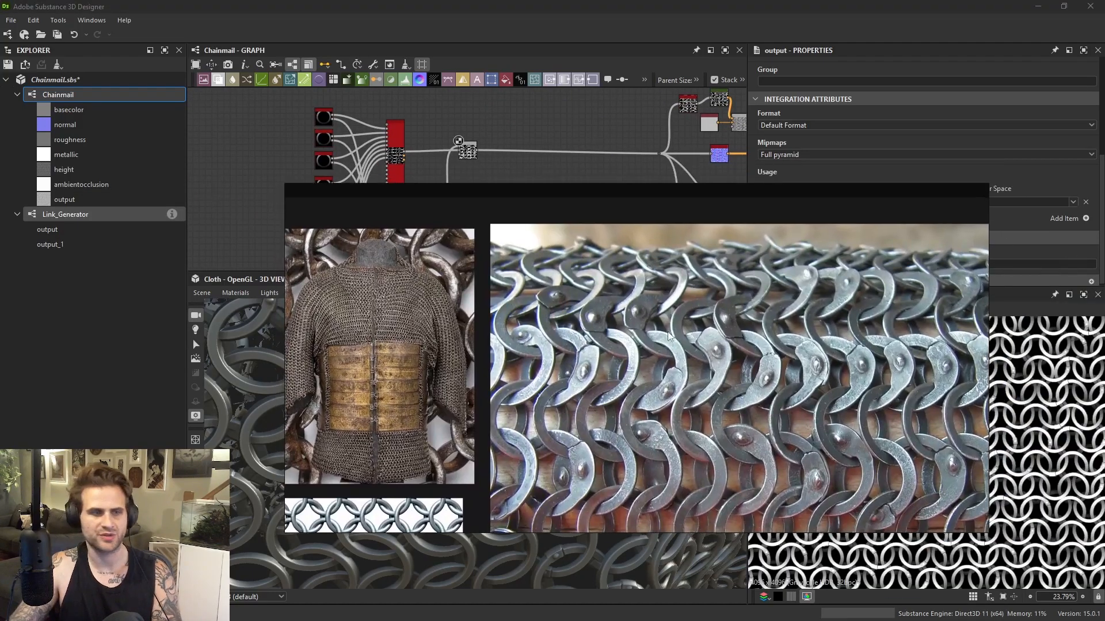
pyautogui.scroll(-3, 668, 331)
pyautogui.moveTo(449, 480); pyautogui.dragTo(596, 387, button='middle')
pyautogui.scroll(10, 505, 275)
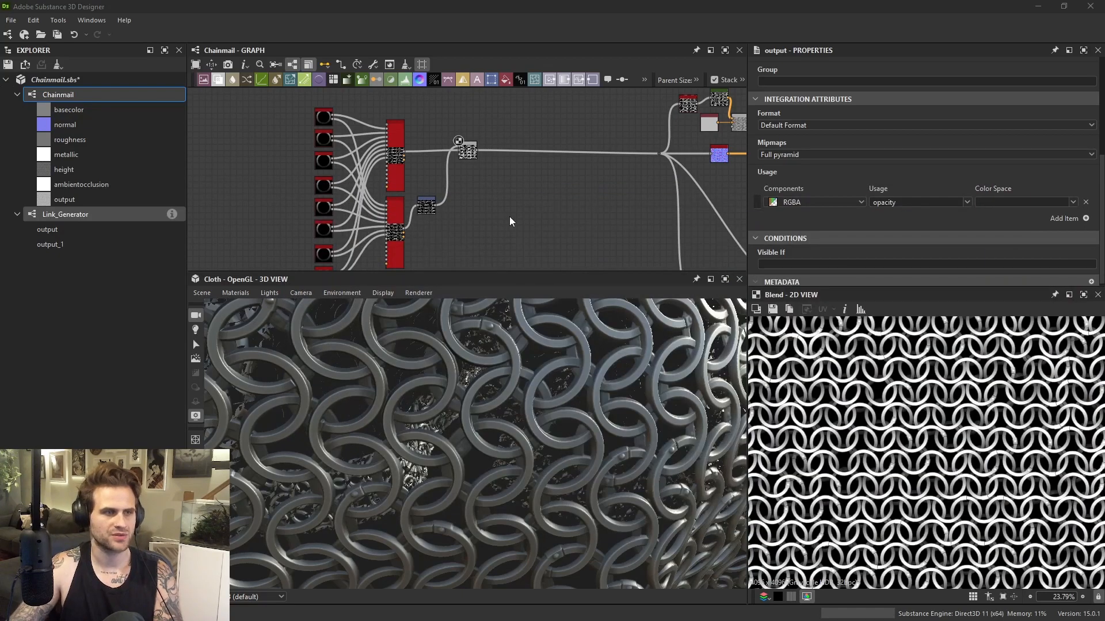
pyautogui.moveTo(509, 218); pyautogui.dragTo(623, 248, button='middle')
pyautogui.scroll(1, 624, 248)
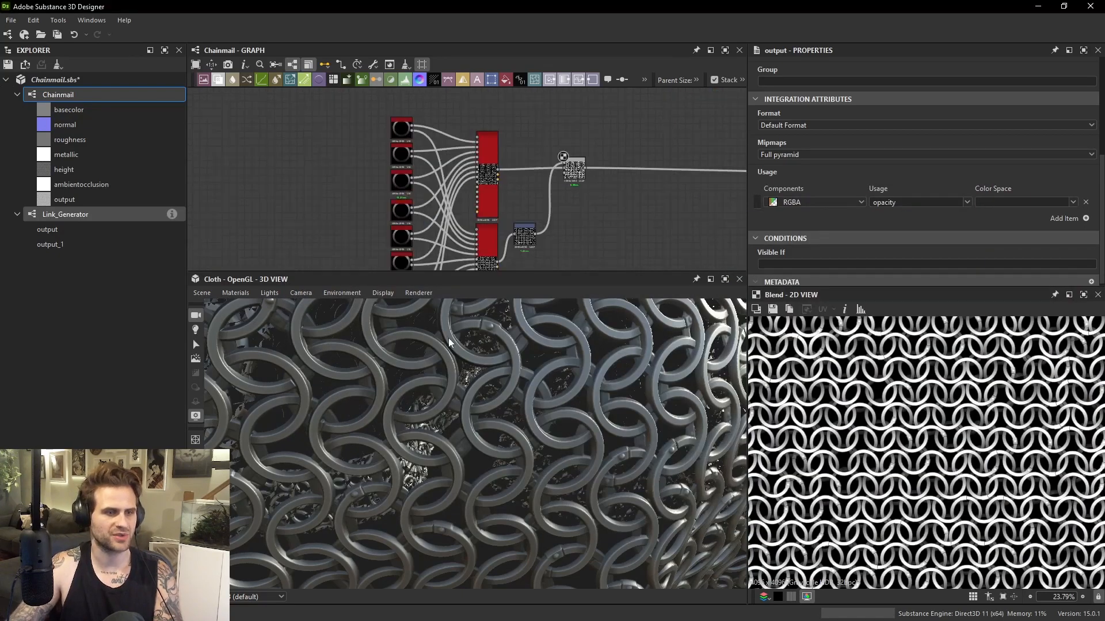
pyautogui.scroll(5, 443, 332)
pyautogui.moveTo(444, 331); pyautogui.dragTo(479, 388, button='middle')
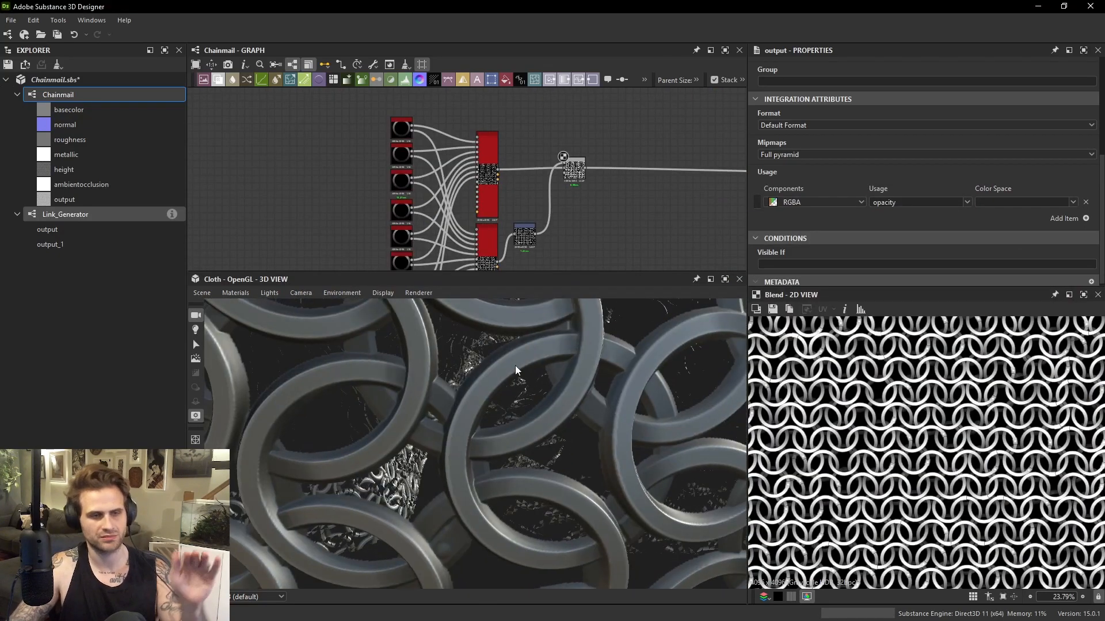
# Open the Link_Generator graph and preview the Blend that combines the ring shapes with the wedge.
pyautogui.doubleClick(79, 217)
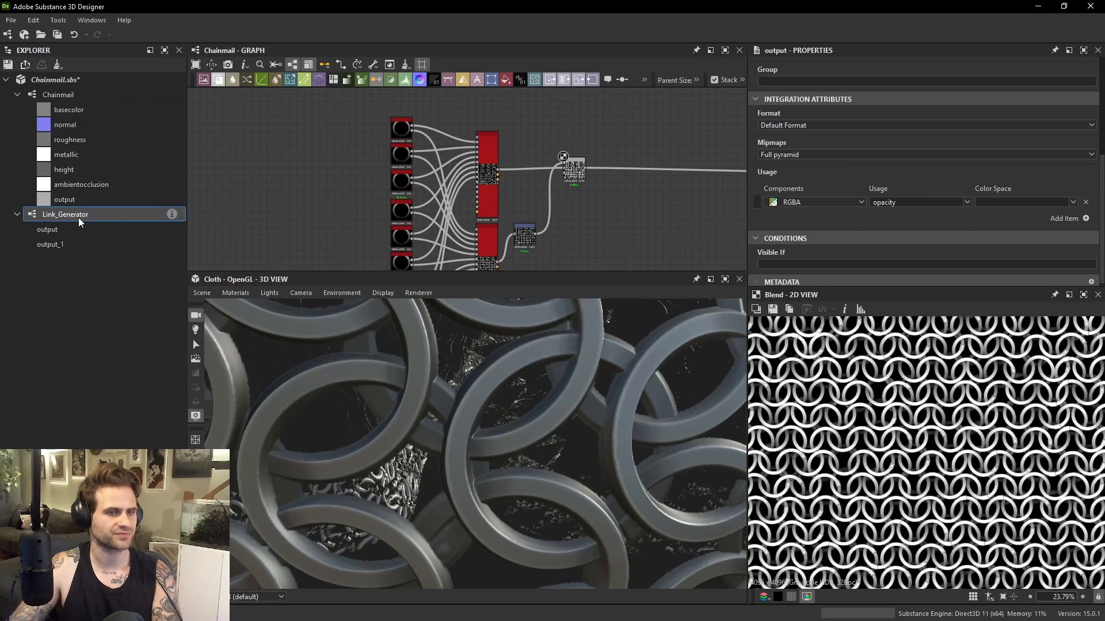
pyautogui.scroll(2, 458, 253)
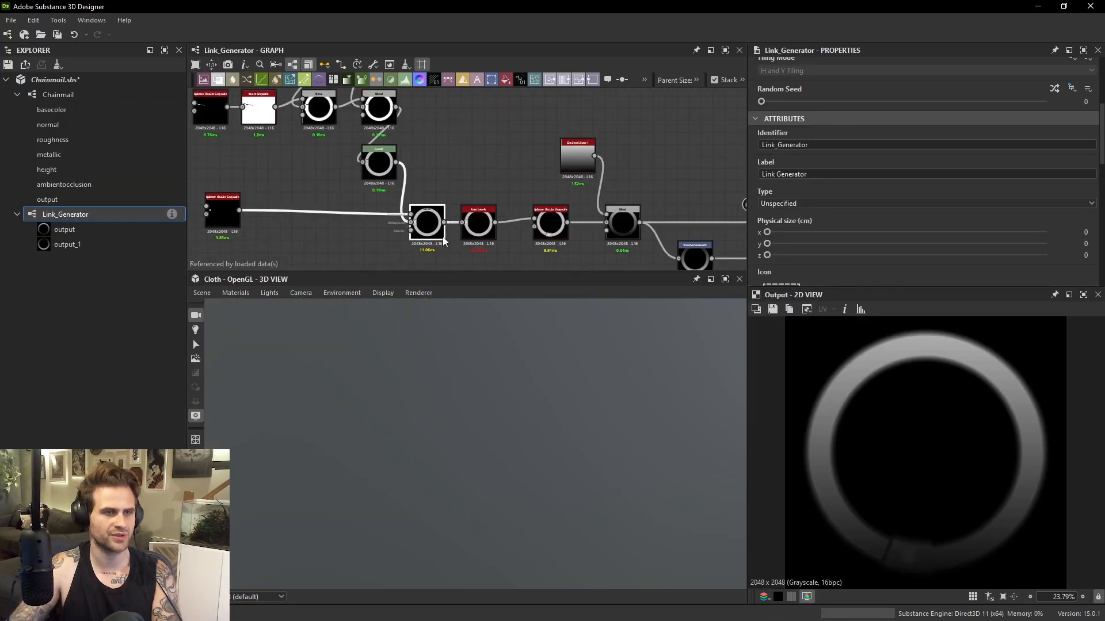
pyautogui.doubleClick(436, 231)
pyautogui.moveTo(429, 102); pyautogui.dragTo(495, 208, button='middle')
pyautogui.moveTo(454, 128); pyautogui.dragTo(499, 192, button='middle')
pyautogui.scroll(1, 499, 191)
pyautogui.doubleClick(480, 164)
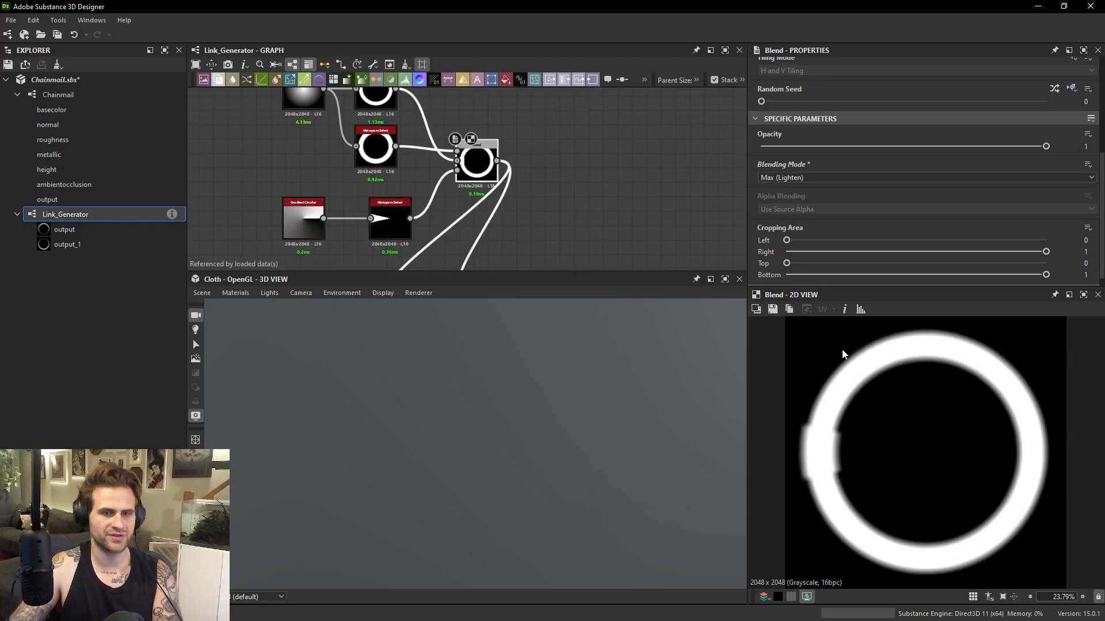
pyautogui.scroll(-4, 506, 246)
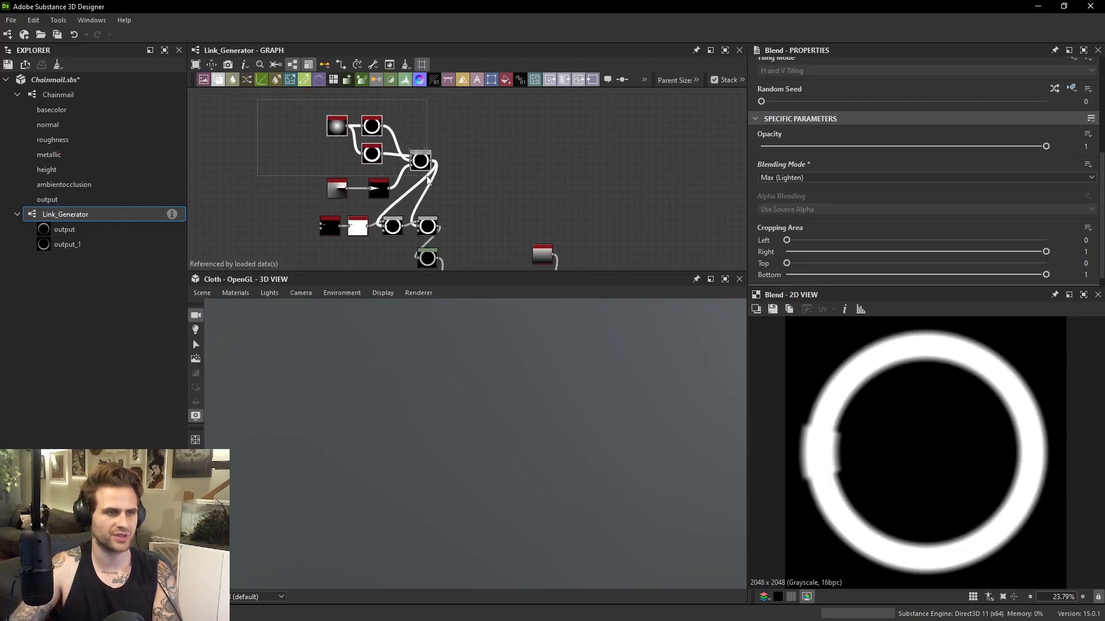
# Add a Histogram Scan fed by the ring Blend, with Position 0.01 and Contrast 1, and compare its edges with the Blend.
pyautogui.scroll(3, 425, 167)
pyautogui.press('space')
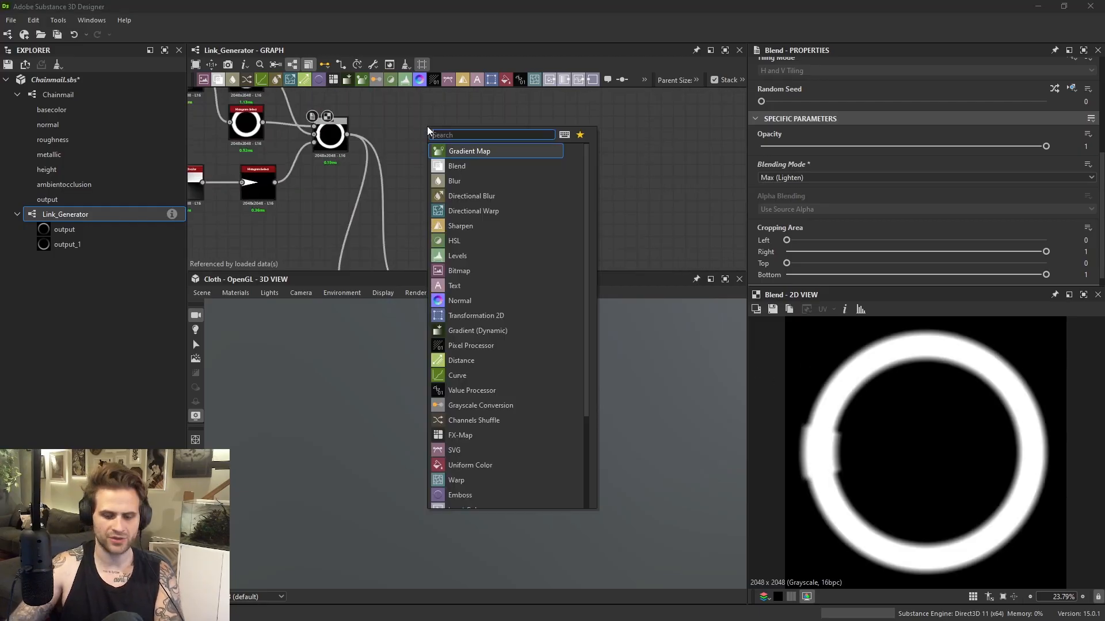
pyautogui.write('hist')
pyautogui.click(487, 166)
pyautogui.scroll(2, 358, 121)
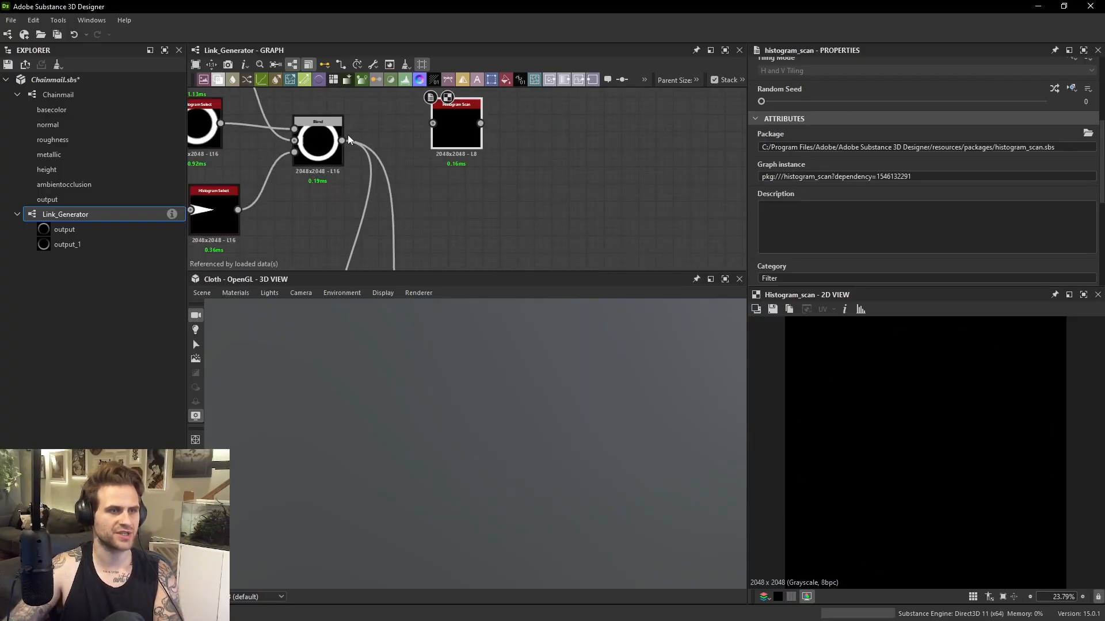
pyautogui.scroll(-4, 860, 190)
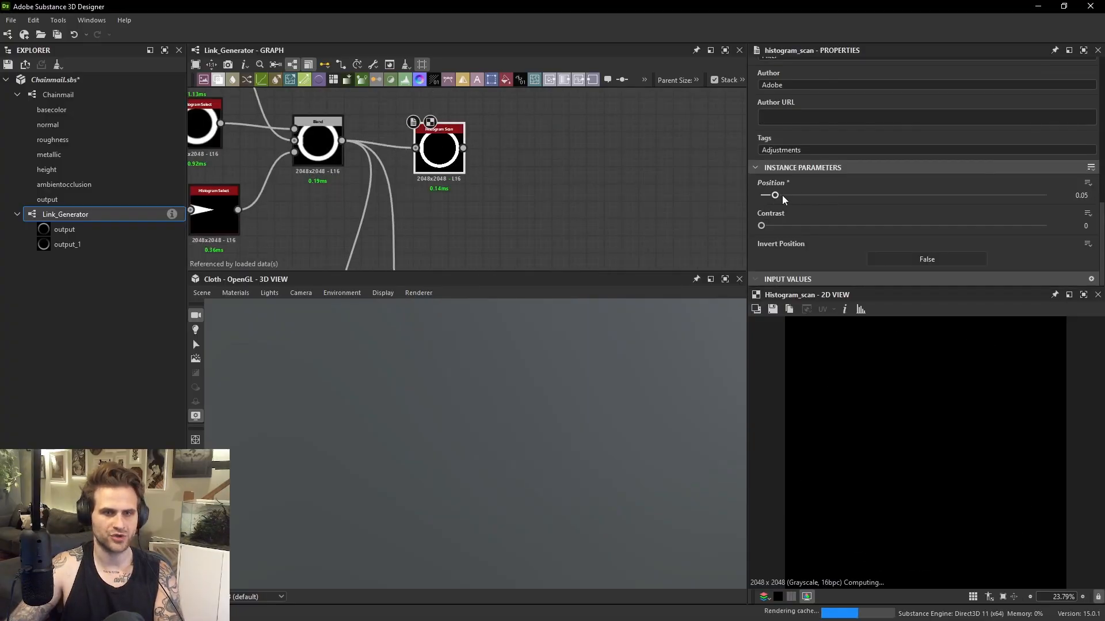
pyautogui.moveTo(782, 195)
pyautogui.mouseDown()
pyautogui.moveTo(840, 196)
pyautogui.moveTo(765, 202)
pyautogui.mouseUp()
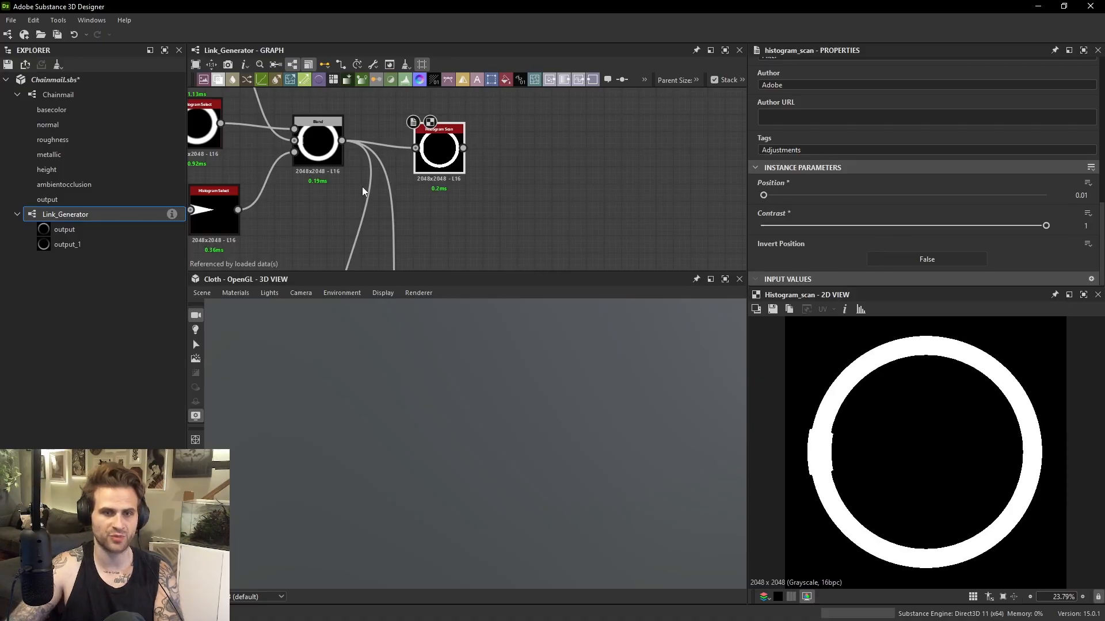
pyautogui.moveTo(362, 187); pyautogui.dragTo(383, 210, button='middle')
pyautogui.doubleClick(352, 158)
pyautogui.scroll(6, 840, 412)
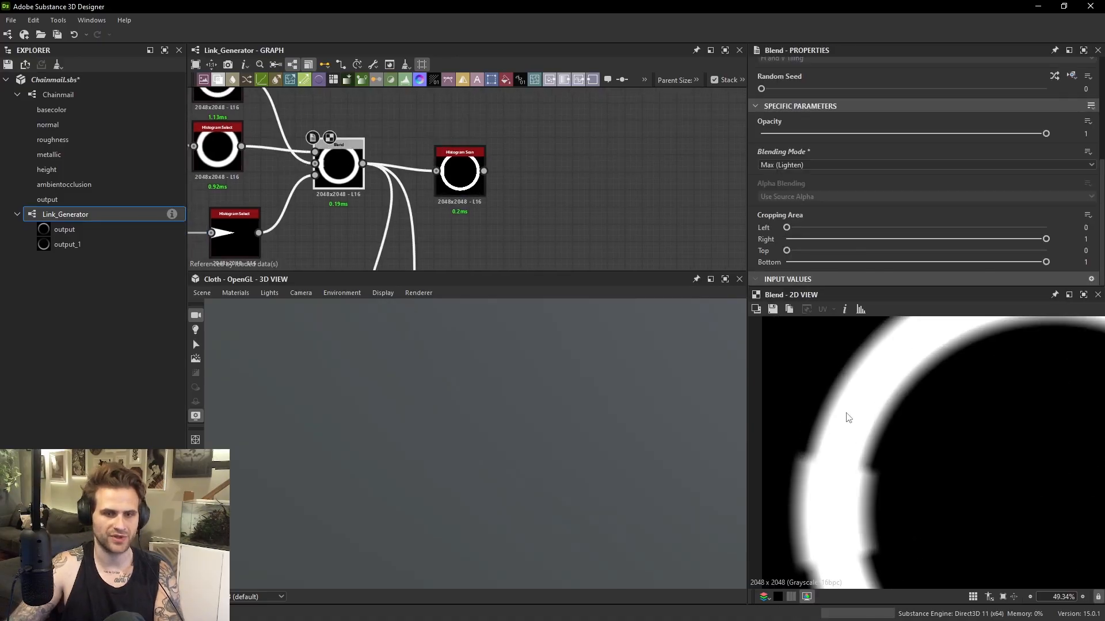
pyautogui.doubleClick(465, 186)
# Add a Normal Sobel node and feed it from the Blend just before the graph's output.
pyautogui.scroll(-7, 563, 230)
pyautogui.moveTo(571, 222); pyautogui.dragTo(524, 94, button='middle')
pyautogui.scroll(3, 637, 210)
pyautogui.moveTo(583, 153); pyautogui.dragTo(633, 178, button='middle')
pyautogui.press('space')
pyautogui.write('normal sobel')
pyautogui.press('Return')
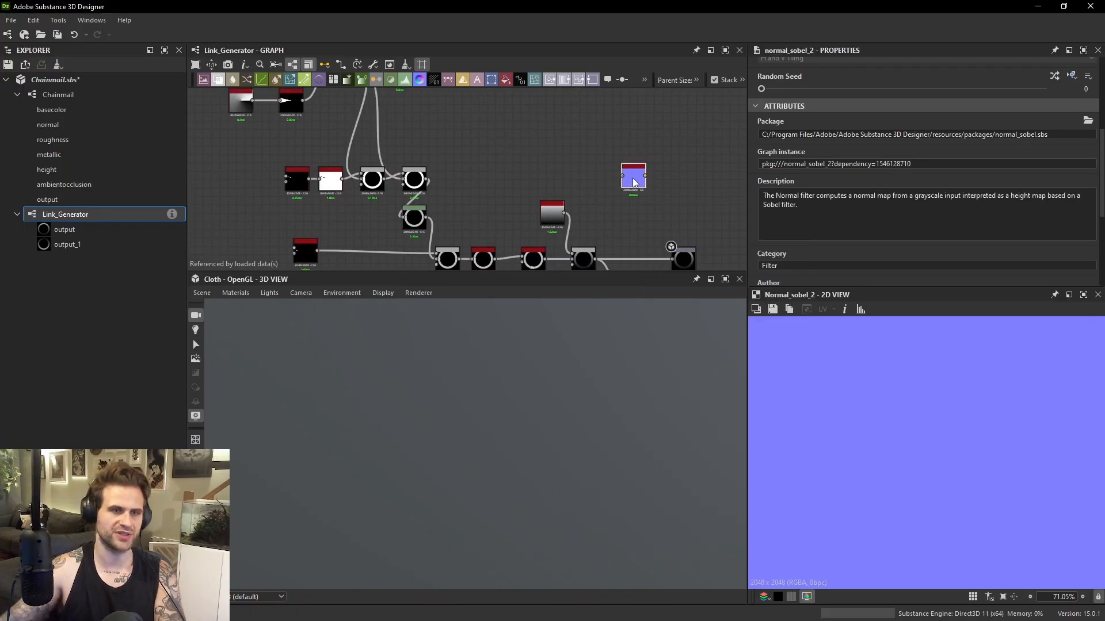
pyautogui.moveTo(595, 261); pyautogui.dragTo(627, 181)
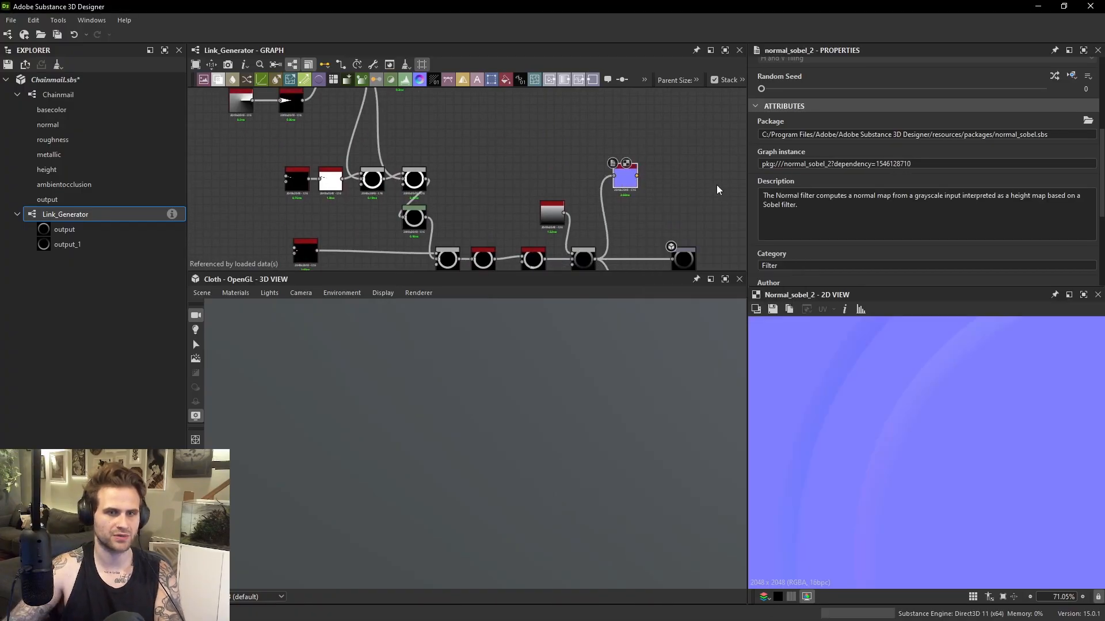
# Set the Normal Sobel's Intensity to 6.
pyautogui.scroll(-5, 928, 224)
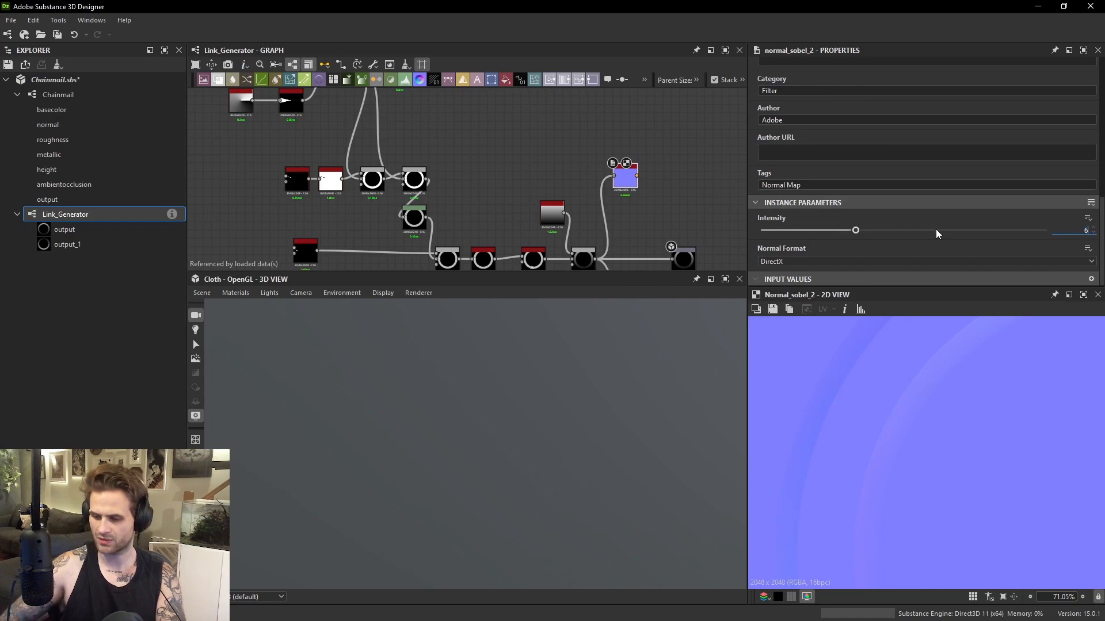
pyautogui.write('6')
pyautogui.press('Return')
# Display the Normal Sobel's output in the 3D view and bring the whole cloth into sight.
pyautogui.rightClick(619, 170)
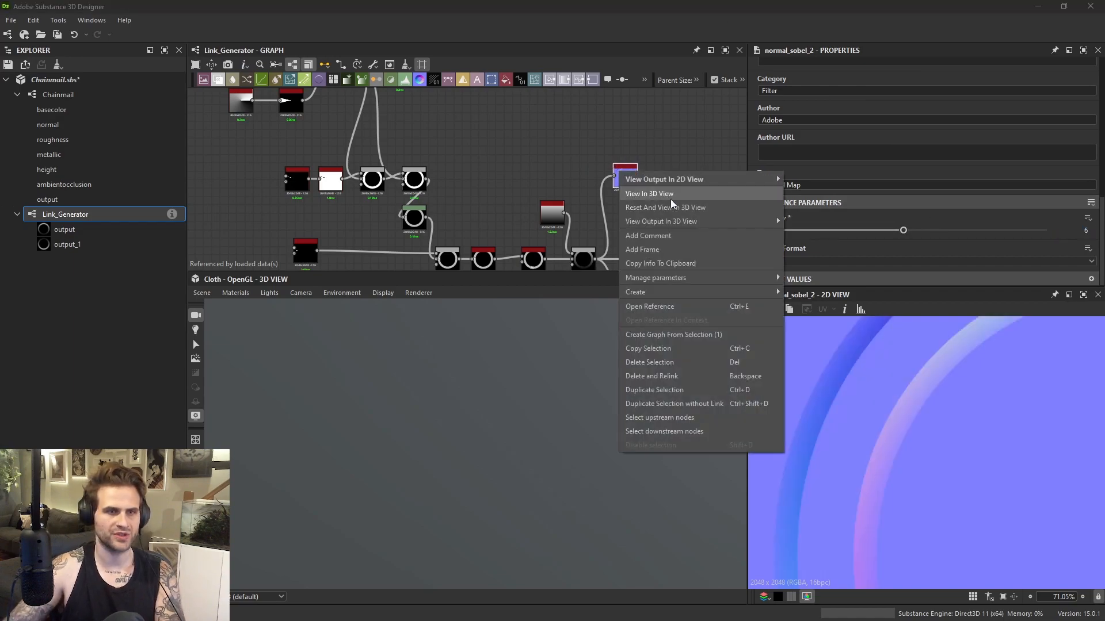
pyautogui.moveTo(671, 199)
pyautogui.click(717, 243)
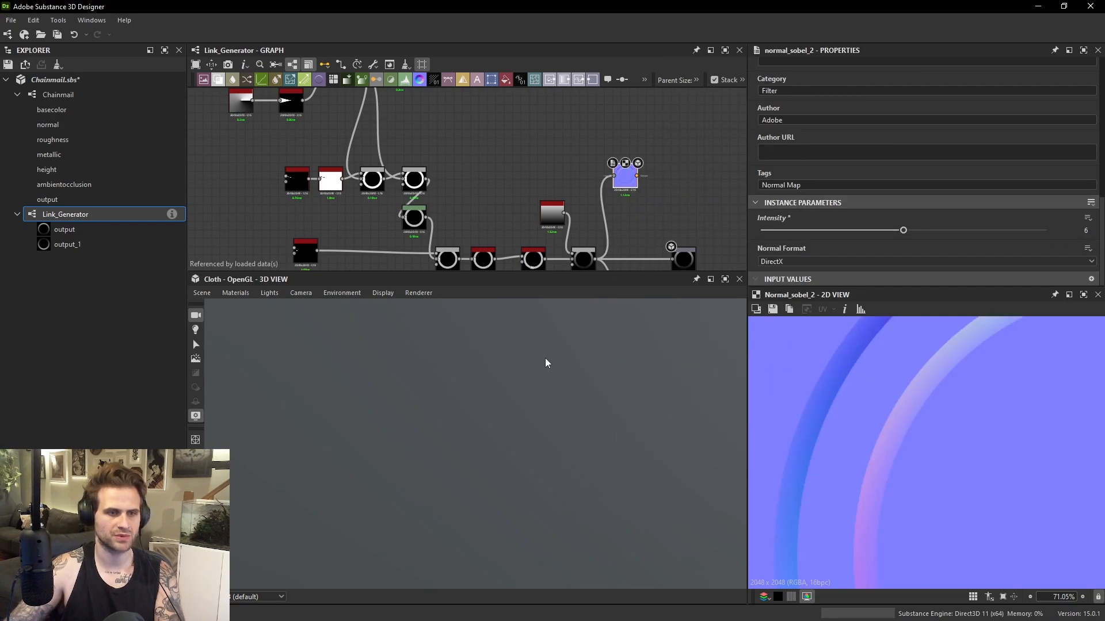
pyautogui.scroll(-4, 638, 233)
pyautogui.scroll(-7, 587, 403)
pyautogui.moveTo(551, 406); pyautogui.dragTo(495, 397)
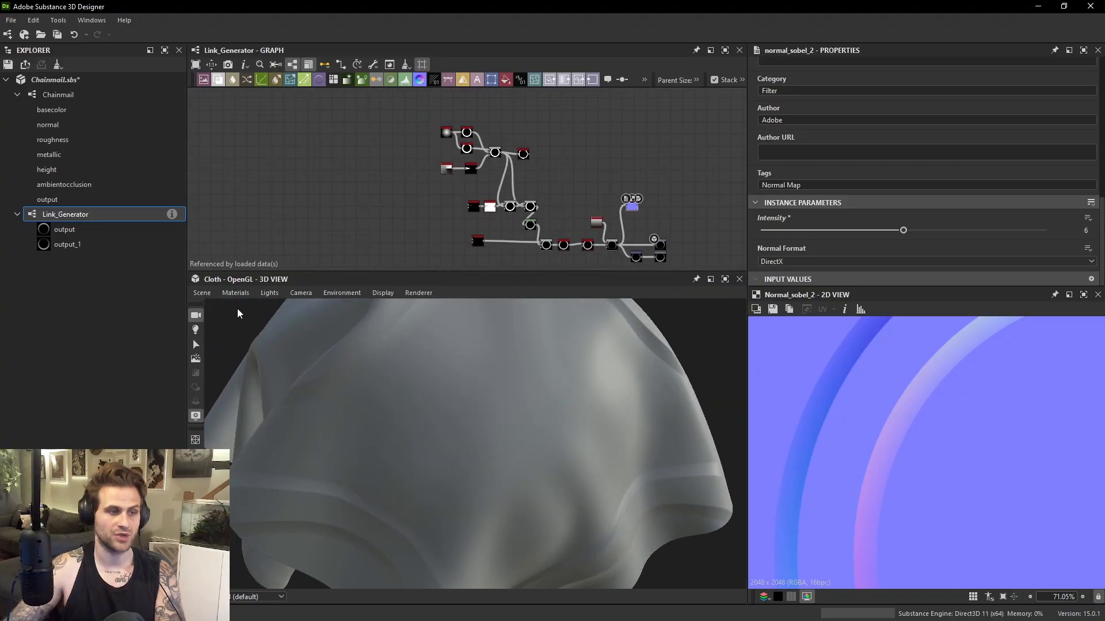
# Switch the 3D preview mesh to Rounded Cube and look at the single link on its face.
pyautogui.click(202, 293)
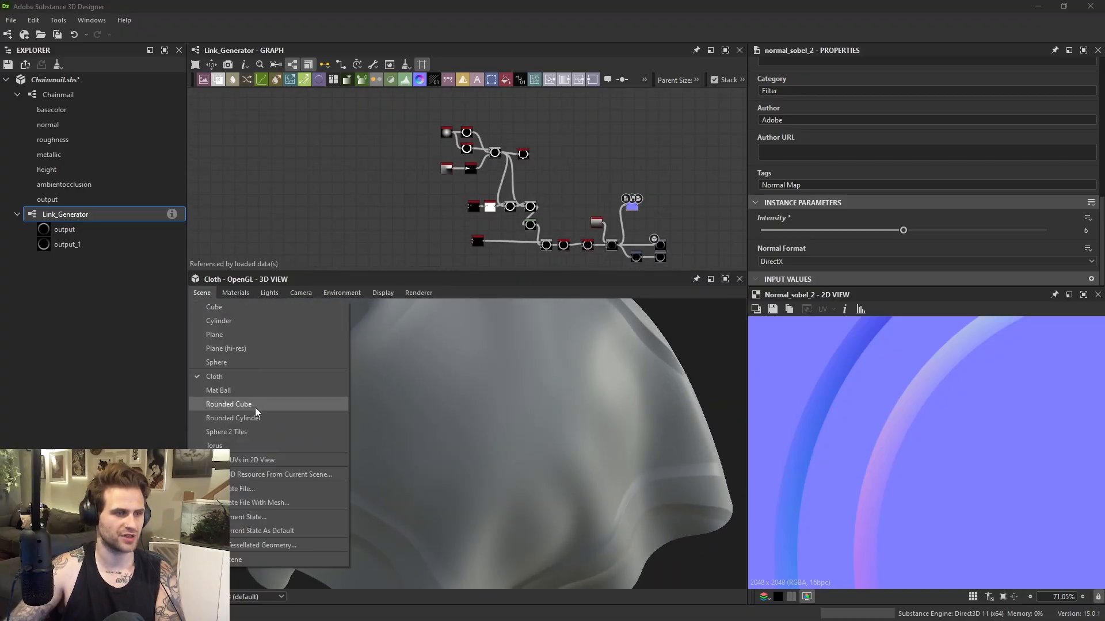
pyautogui.click(229, 404)
pyautogui.scroll(5, 389, 363)
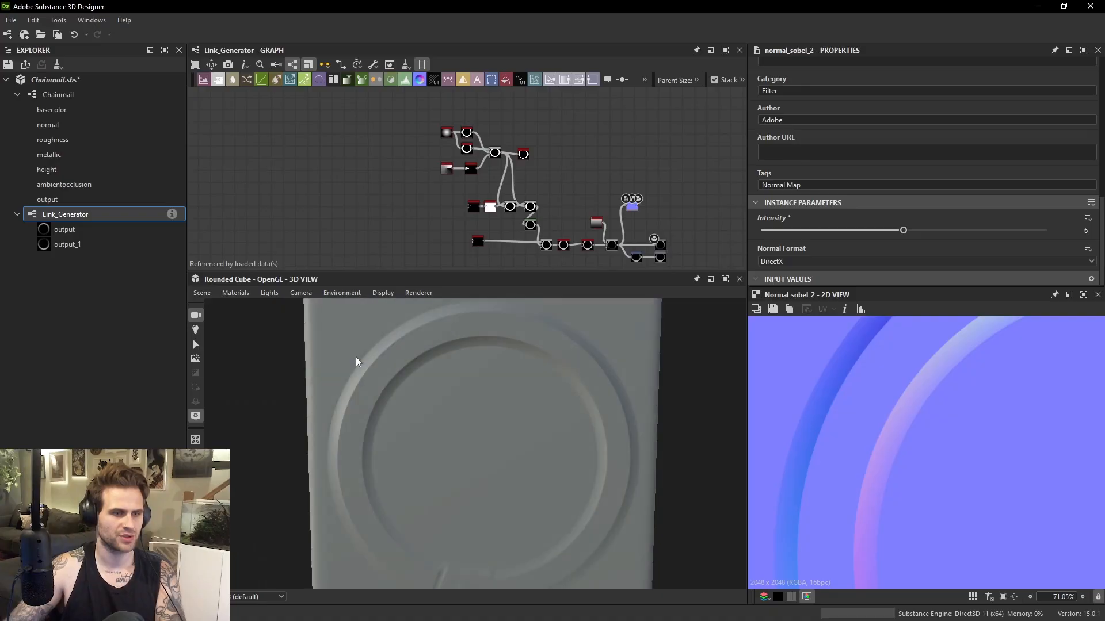
pyautogui.moveTo(356, 361); pyautogui.dragTo(448, 398)
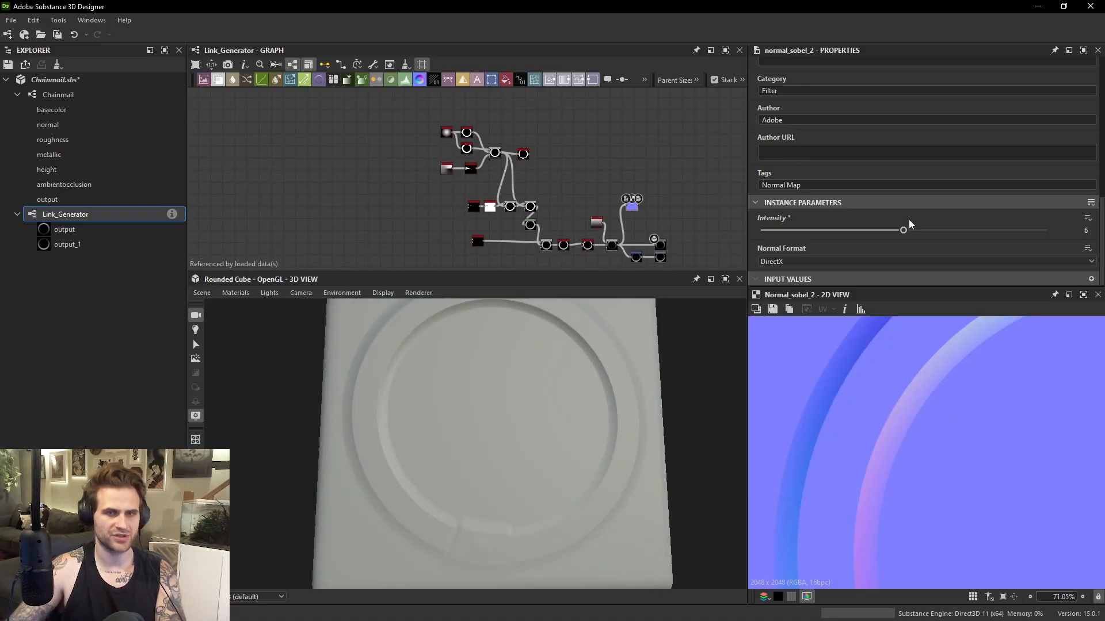
# Set the Normal Sobel's Intensity to 20 and inspect the ring's relief on the cube.
pyautogui.click(902, 234)
pyautogui.press('Tab')
pyautogui.write('20')
pyautogui.press('Return')
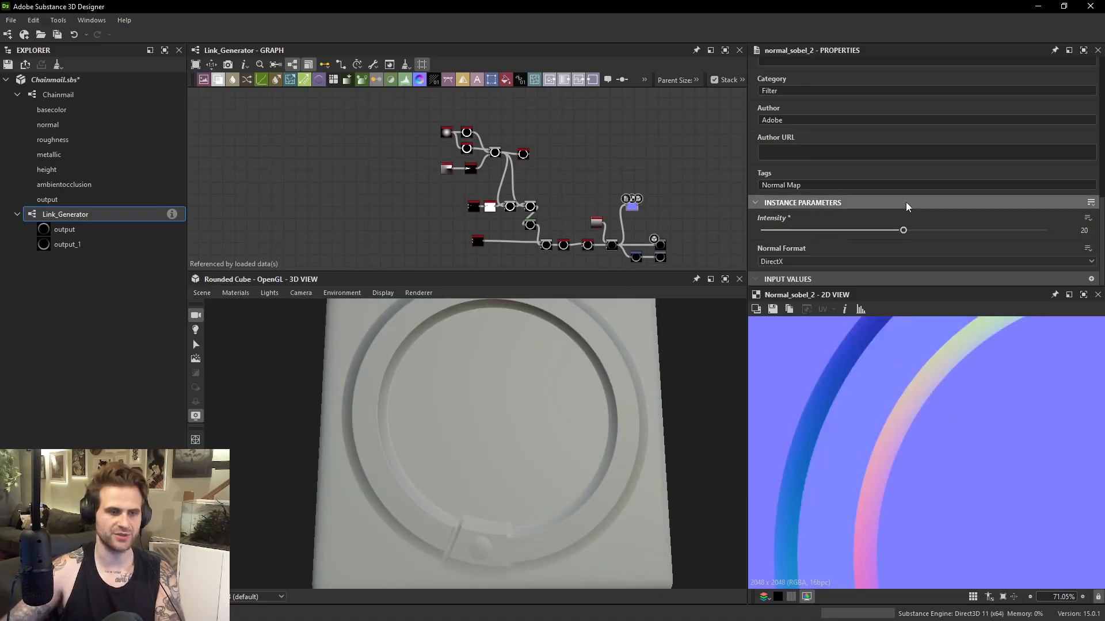
pyautogui.moveTo(509, 418)
pyautogui.mouseDown()
pyautogui.moveTo(514, 436)
pyautogui.moveTo(481, 402)
pyautogui.moveTo(502, 432)
pyautogui.mouseUp()
pyautogui.scroll(3, 513, 436)
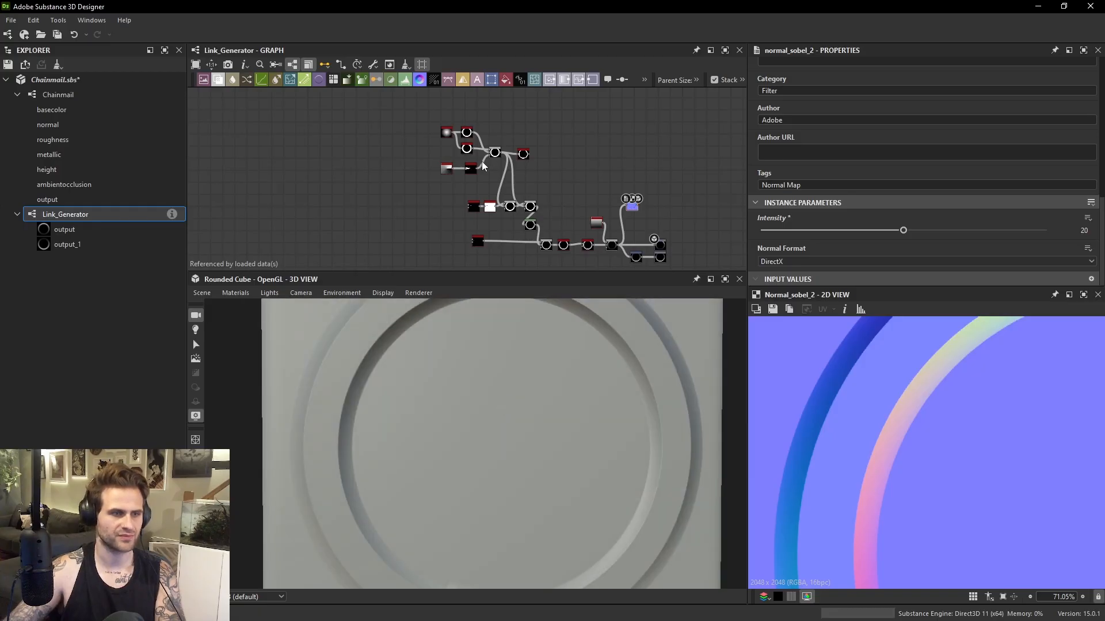
# Add a Blend node beside the Histogram Scan, with the scan as foreground and the original ring Blend as background.
pyautogui.scroll(8, 518, 156)
pyautogui.doubleClick(534, 172)
pyautogui.moveTo(534, 172); pyautogui.dragTo(533, 148, button='middle')
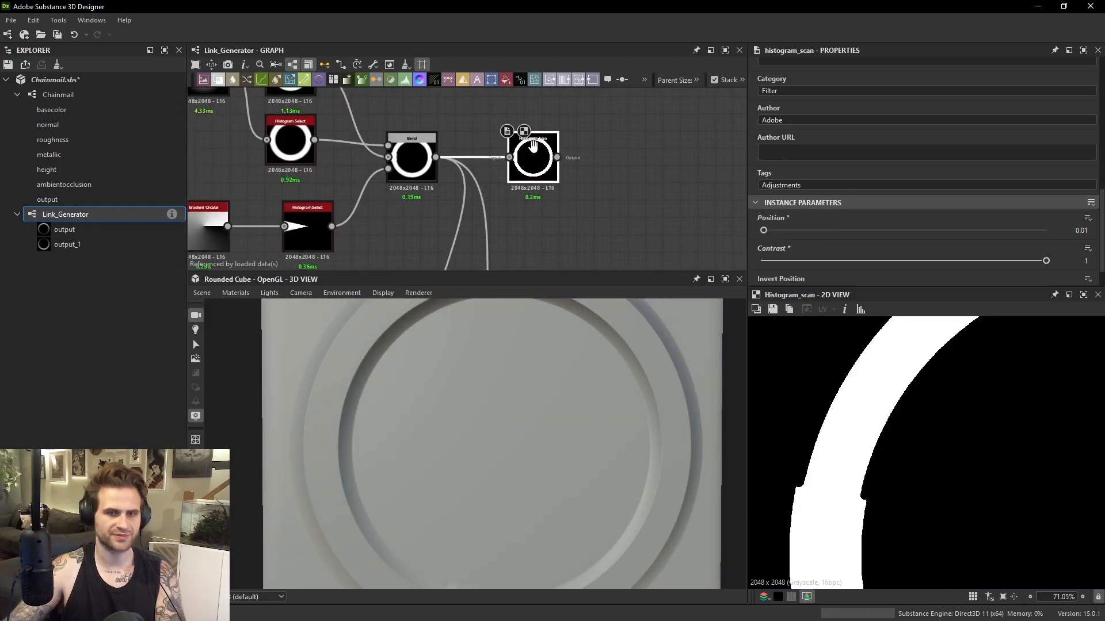
pyautogui.click(601, 207)
pyautogui.press('space')
pyautogui.click(628, 252)
pyautogui.moveTo(434, 156); pyautogui.dragTo(578, 207)
pyautogui.moveTo(556, 157); pyautogui.dragTo(532, 160, button='middle')
pyautogui.moveTo(533, 159); pyautogui.dragTo(575, 203)
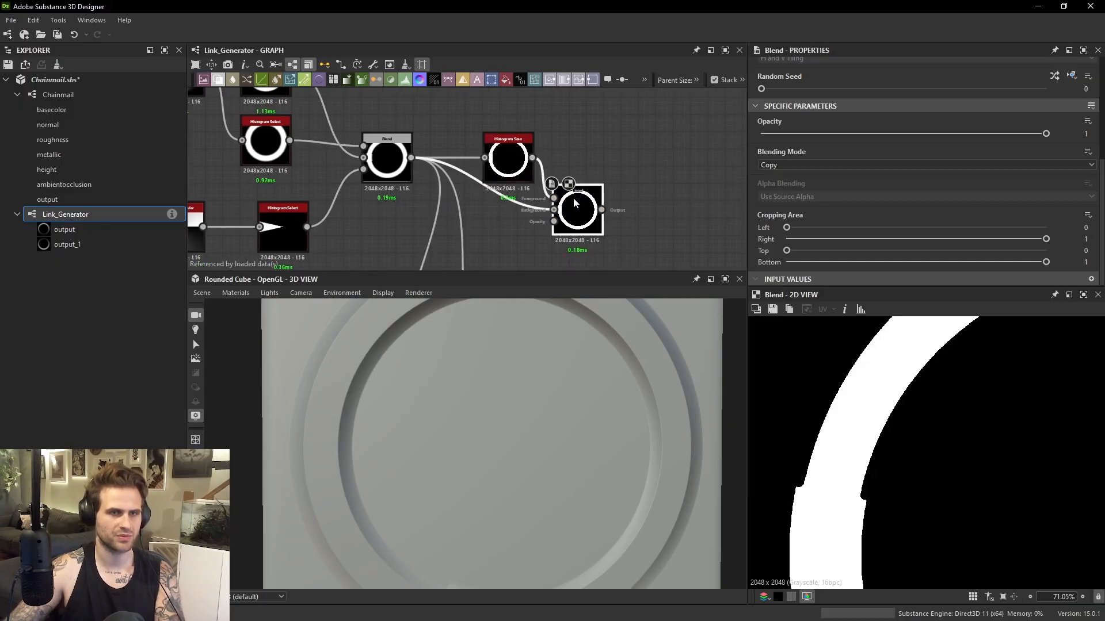
# Set the new Blend node's Blending Mode to Subtract and its Opacity to 0.18.
pyautogui.click(798, 166)
pyautogui.click(795, 194)
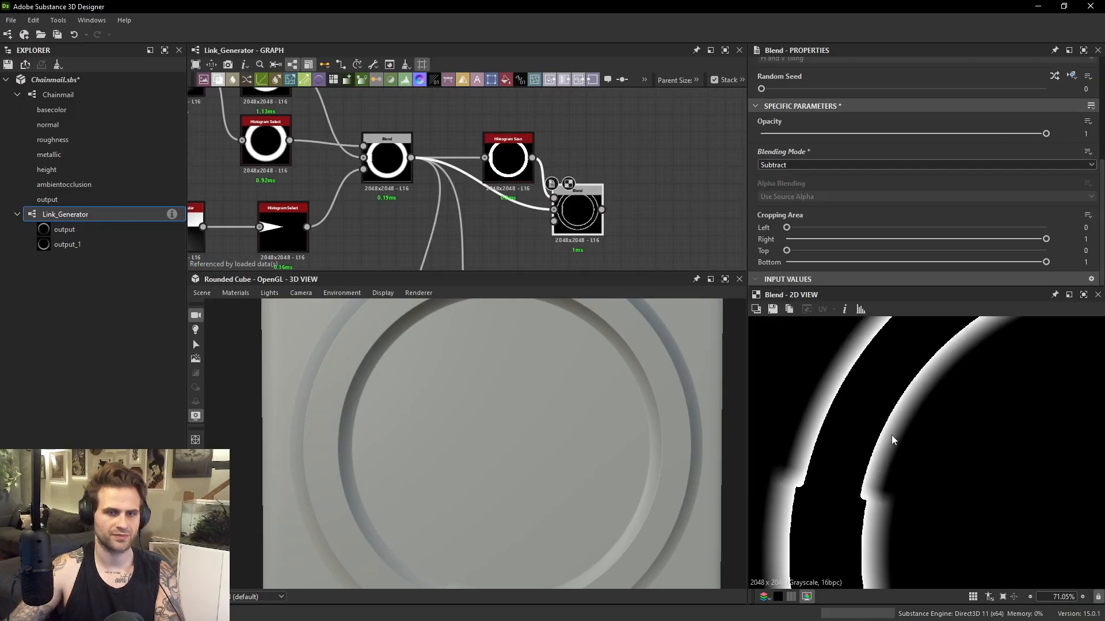
pyautogui.moveTo(1046, 137); pyautogui.dragTo(815, 151)
pyautogui.scroll(8, 852, 405)
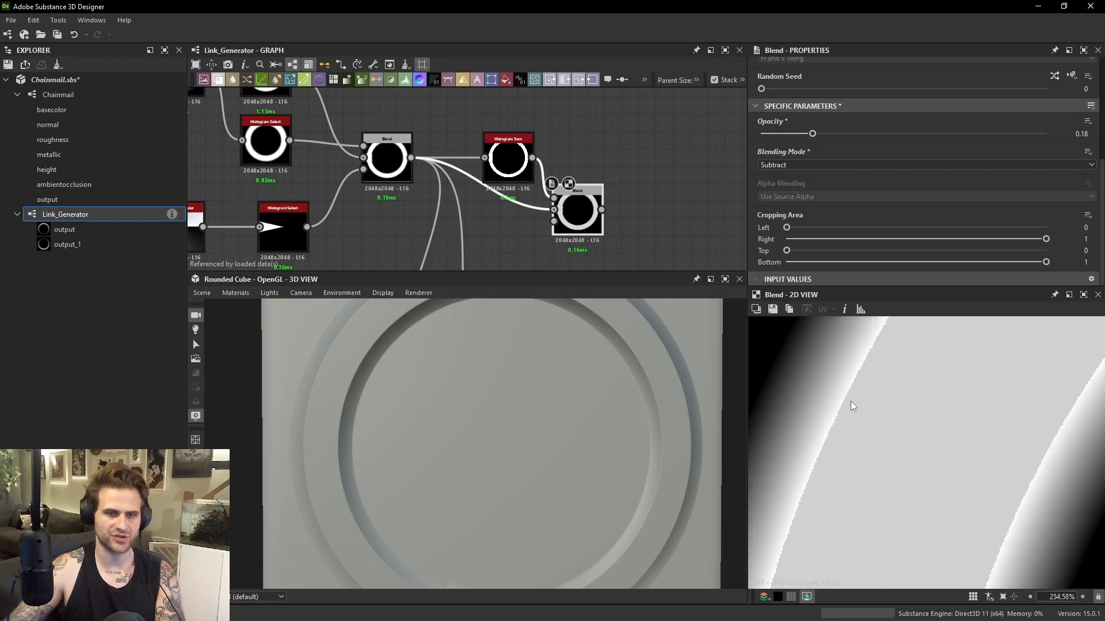
# Insert a Bevel node after the Histogram Scan, making room by moving the Subtract Blend, and set the Bevel's Distance to -1.
pyautogui.doubleClick(505, 140)
pyautogui.moveTo(506, 141); pyautogui.dragTo(458, 144, button='middle')
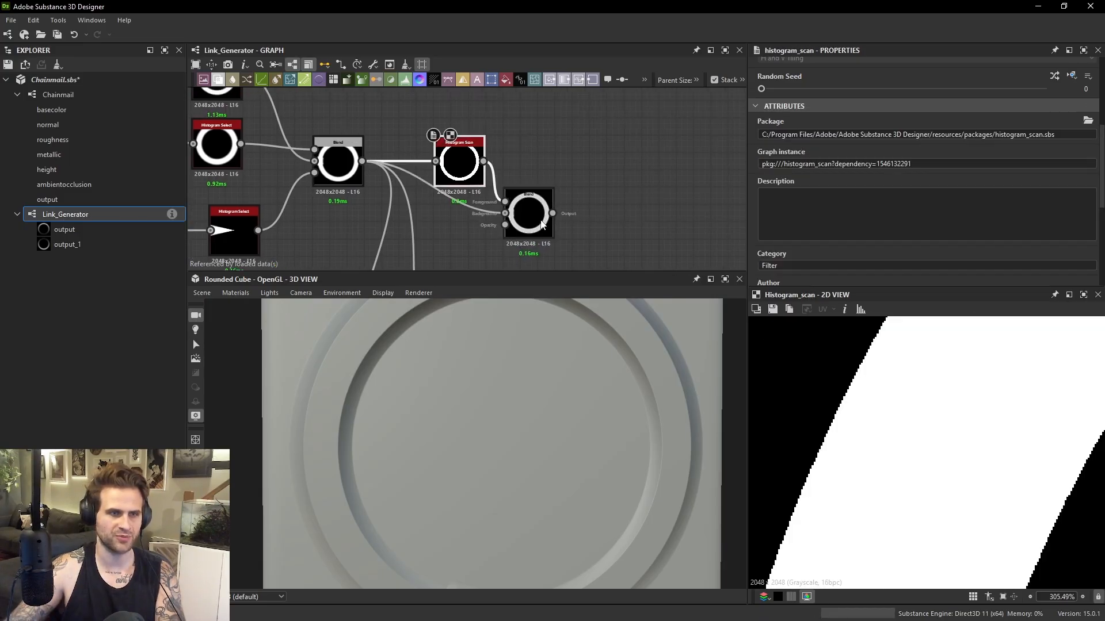
pyautogui.moveTo(527, 196); pyautogui.dragTo(614, 196)
pyautogui.click(571, 127)
pyautogui.press('space')
pyautogui.write('bevel')
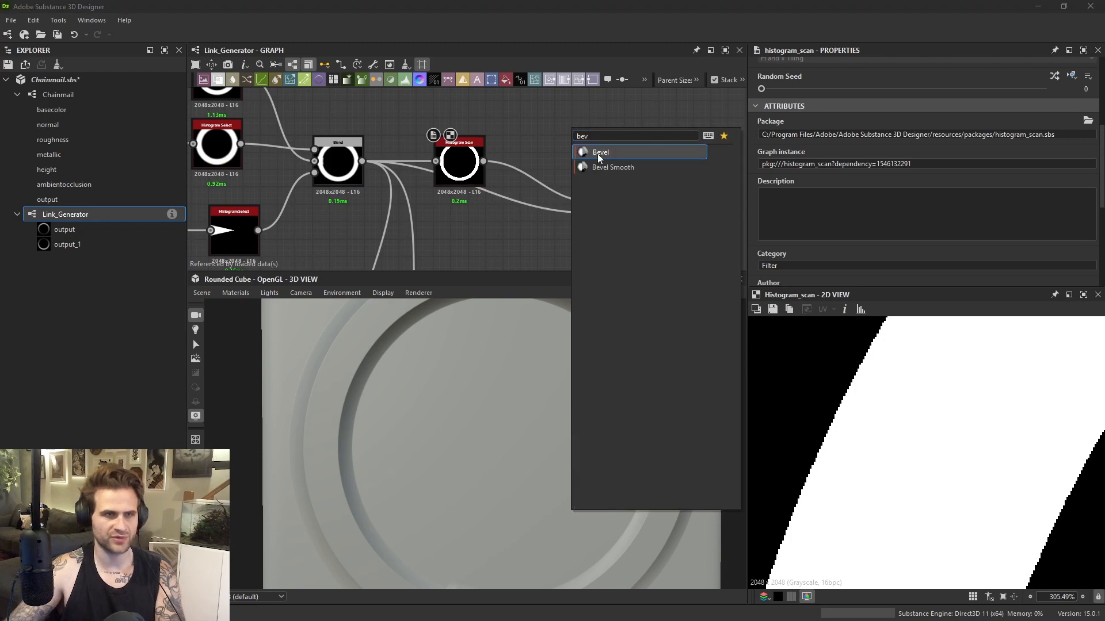
pyautogui.click(597, 154)
pyautogui.moveTo(474, 168); pyautogui.dragTo(439, 161)
pyautogui.moveTo(563, 130); pyautogui.dragTo(517, 164)
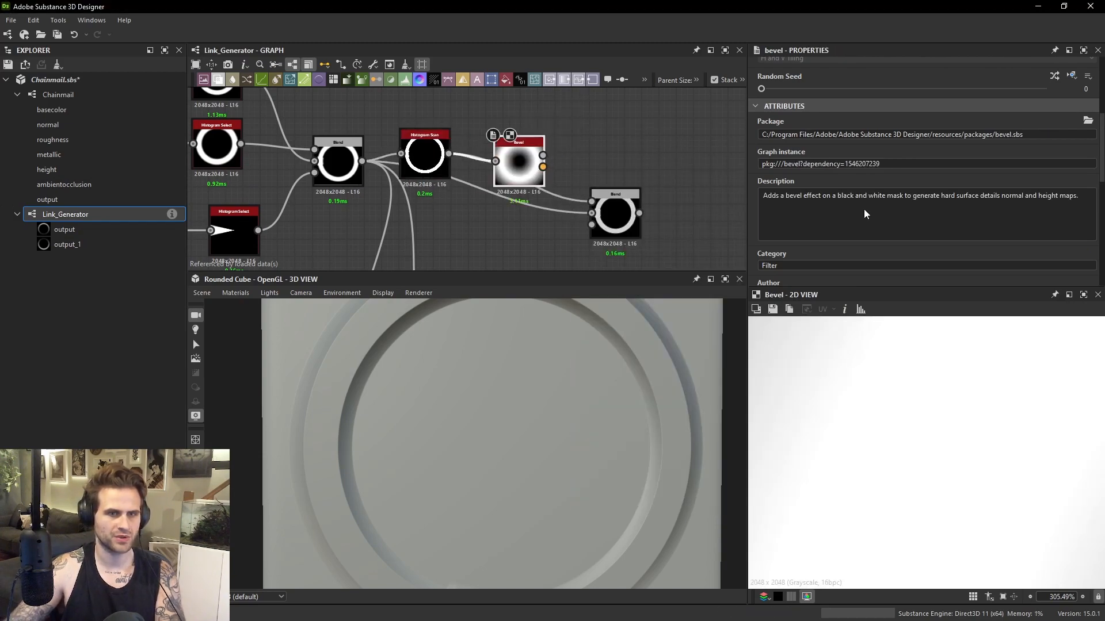
pyautogui.scroll(-5, 951, 198)
pyautogui.moveTo(942, 162); pyautogui.dragTo(744, 165)
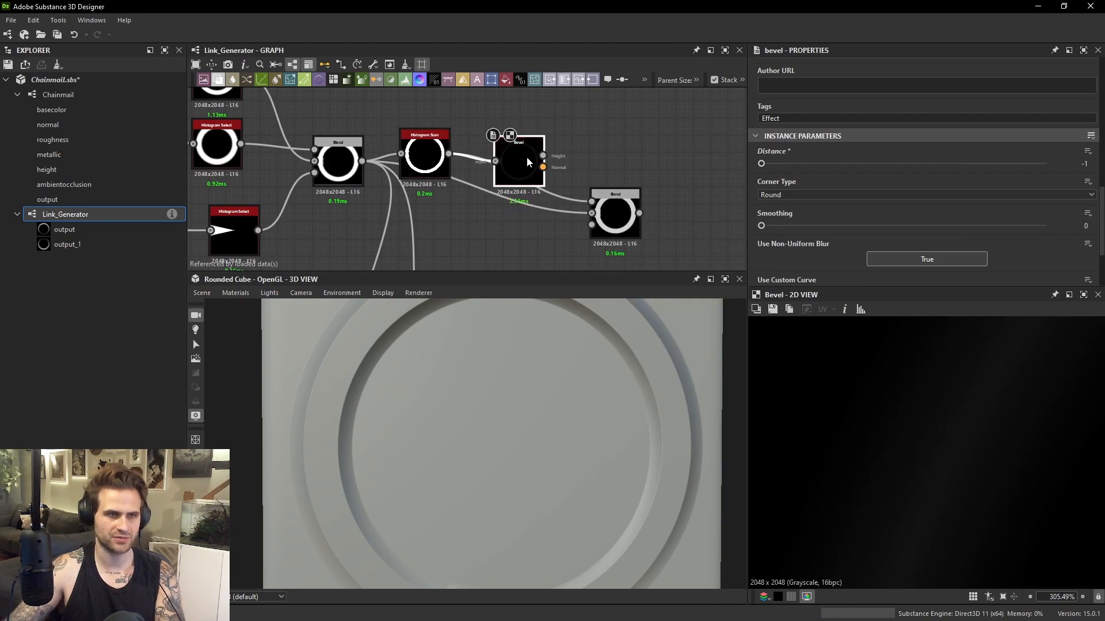
# Add an Auto Levels node fed by the Bevel's height output and line it up beside the Bevel.
pyautogui.moveTo(543, 148); pyautogui.dragTo(525, 157, button='middle')
pyautogui.press('space')
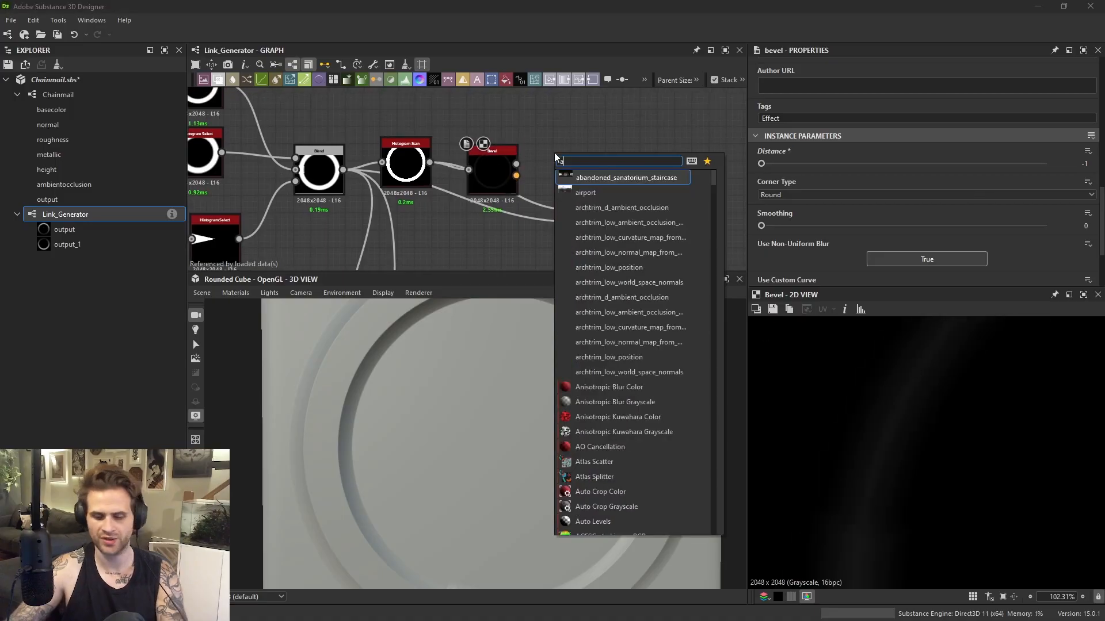
pyautogui.write('aui')
pyautogui.press('Escape')
pyautogui.press('space')
pyautogui.write('aut')
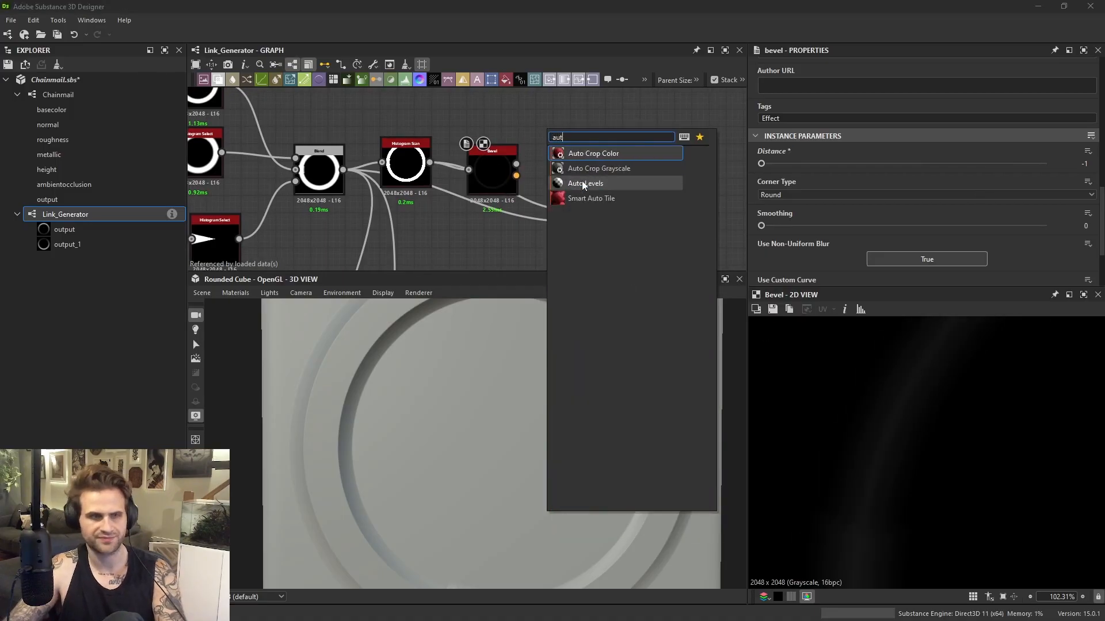
pyautogui.click(585, 182)
pyautogui.moveTo(517, 164); pyautogui.dragTo(463, 157)
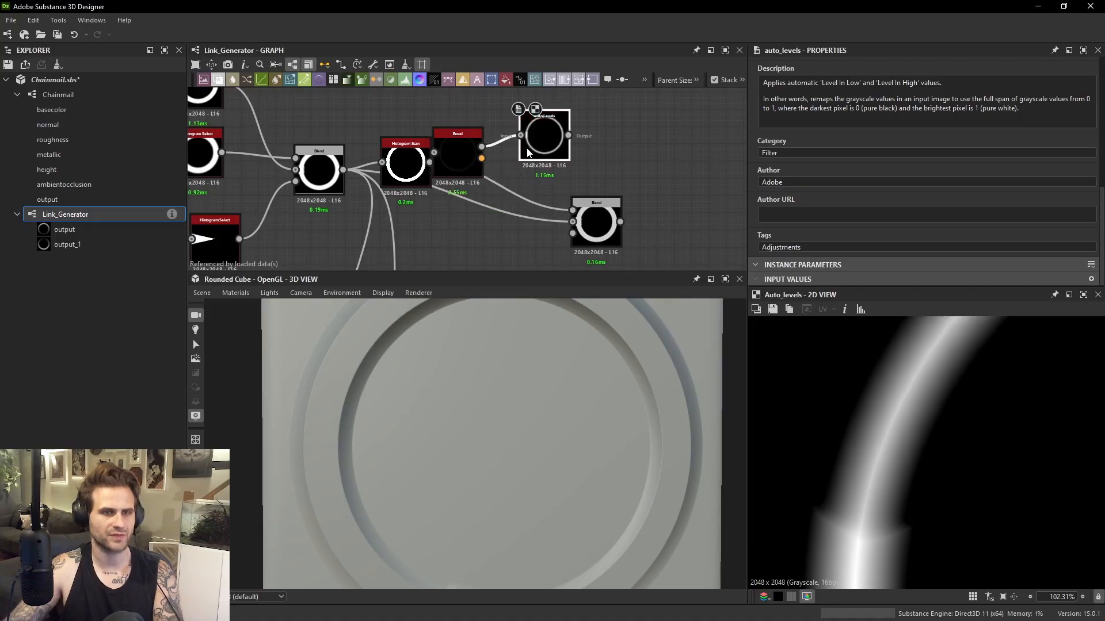
pyautogui.moveTo(546, 137); pyautogui.dragTo(545, 154)
# Add a second Histogram Scan after the Auto Levels node and set its Position to 0.61.
pyautogui.press('space')
pyautogui.write('hi')
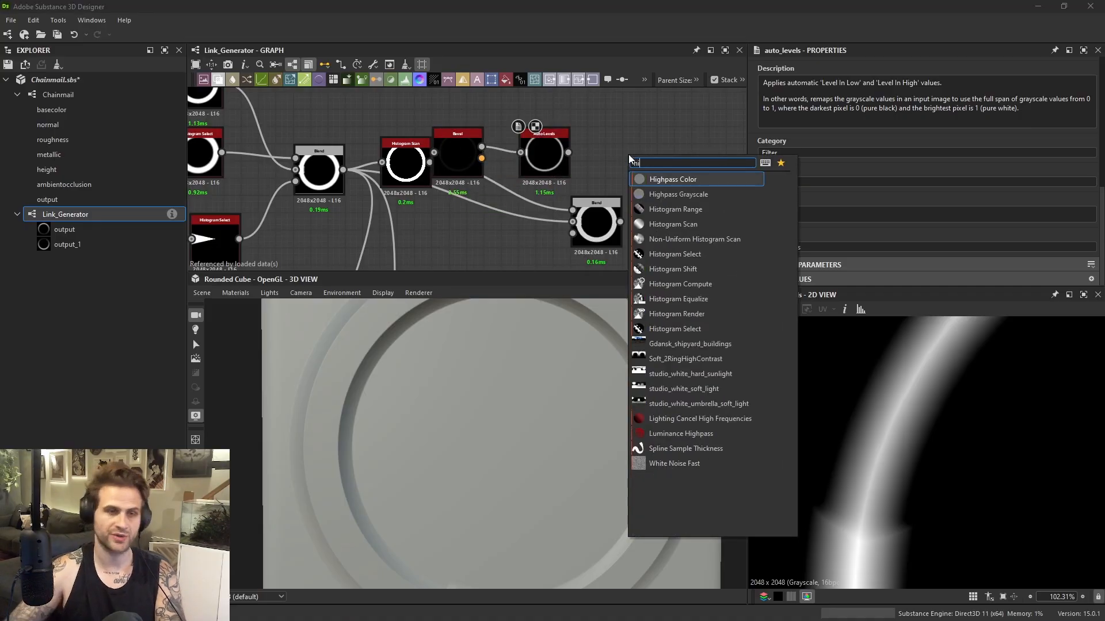
pyautogui.click(684, 224)
pyautogui.scroll(-3, 799, 227)
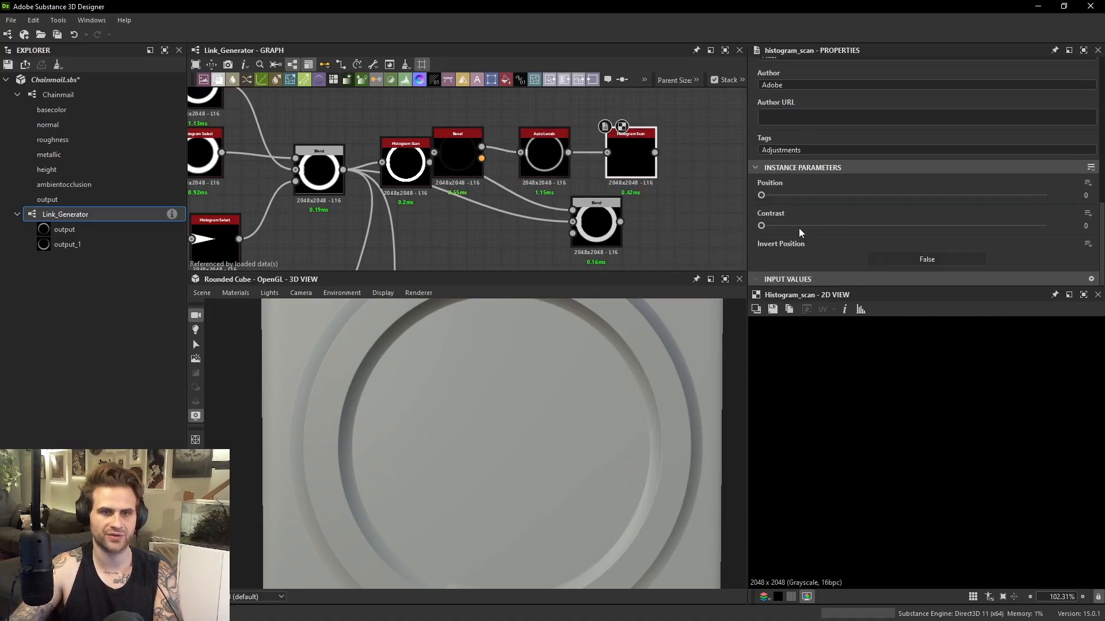
pyautogui.moveTo(761, 195); pyautogui.dragTo(934, 197)
# Set the Bevel's Corner Type to Angular and its Smoothing to 0.68.
pyautogui.click(473, 145)
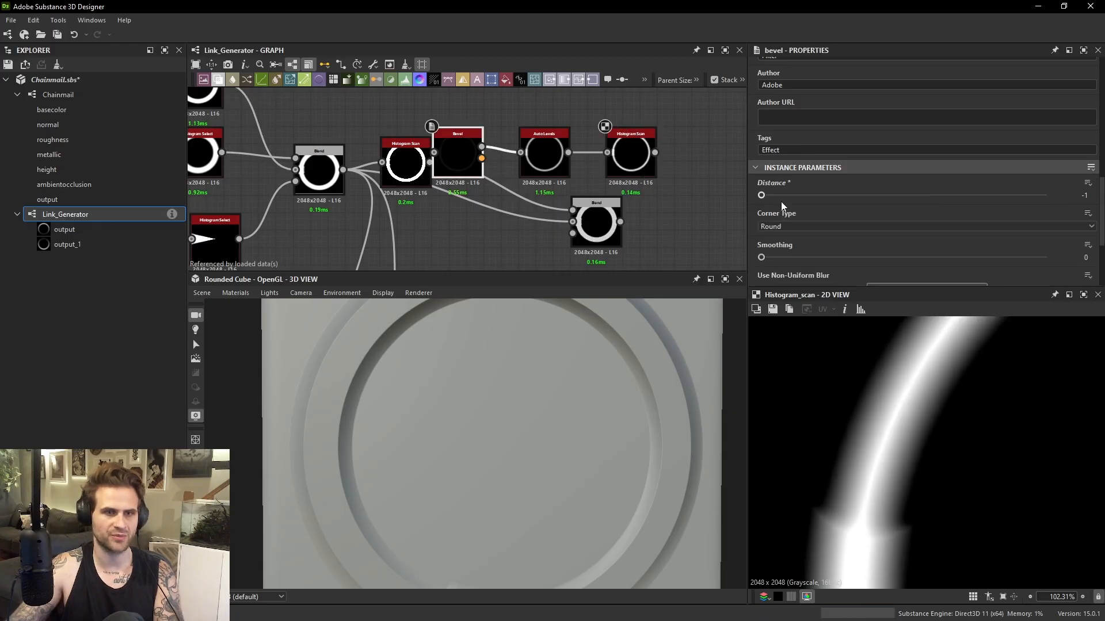
pyautogui.scroll(-1, 811, 271)
pyautogui.click(781, 193)
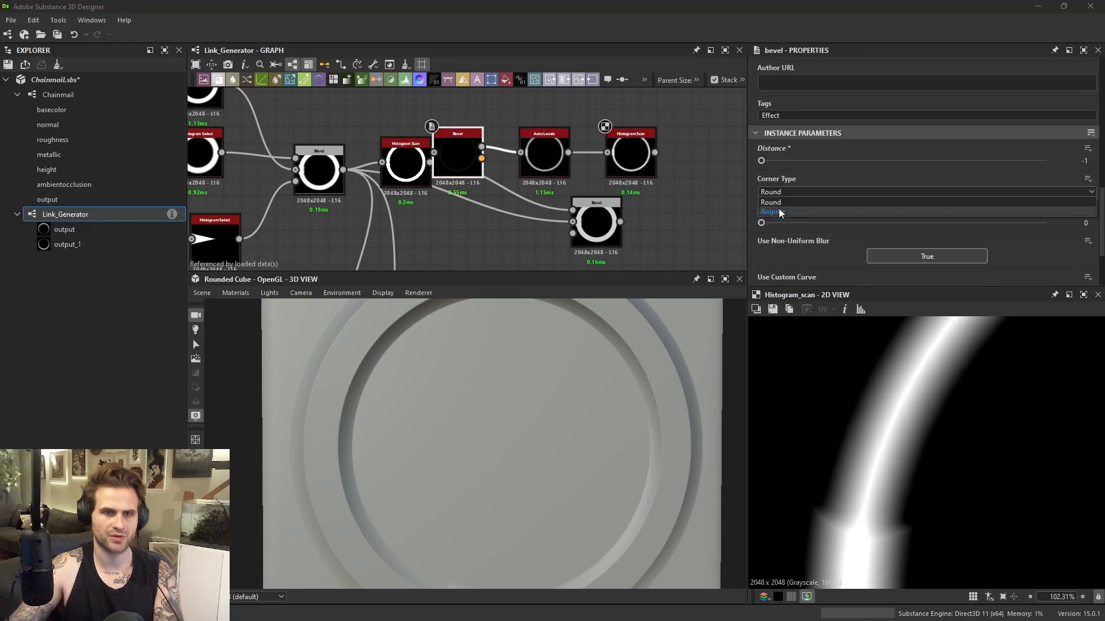
pyautogui.click(779, 209)
pyautogui.click(630, 154)
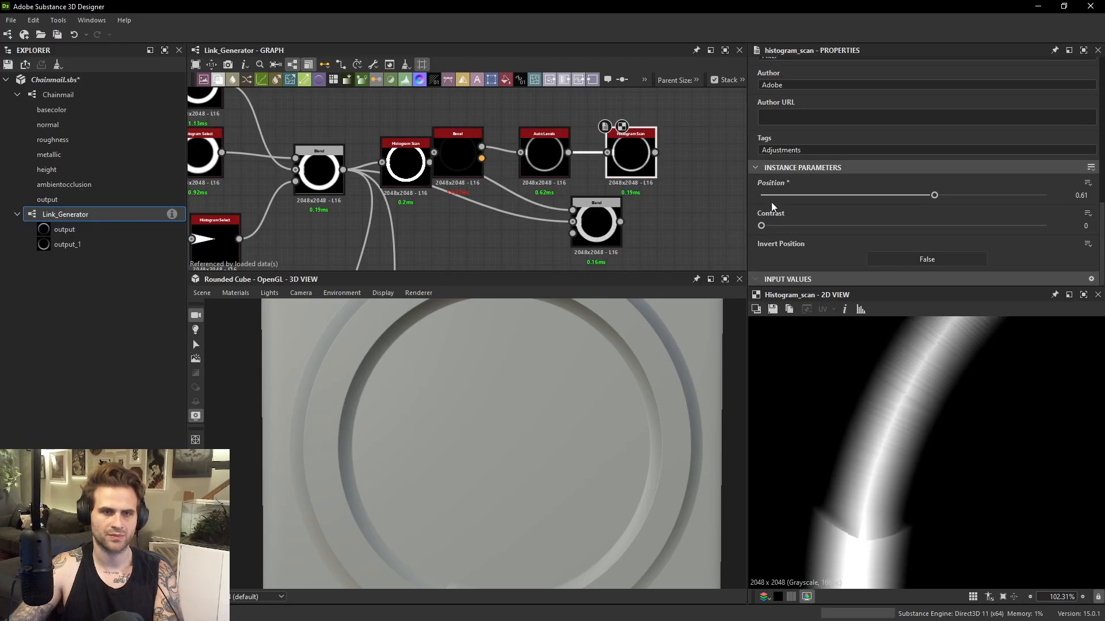
pyautogui.click(457, 158)
pyautogui.moveTo(778, 222); pyautogui.dragTo(800, 225)
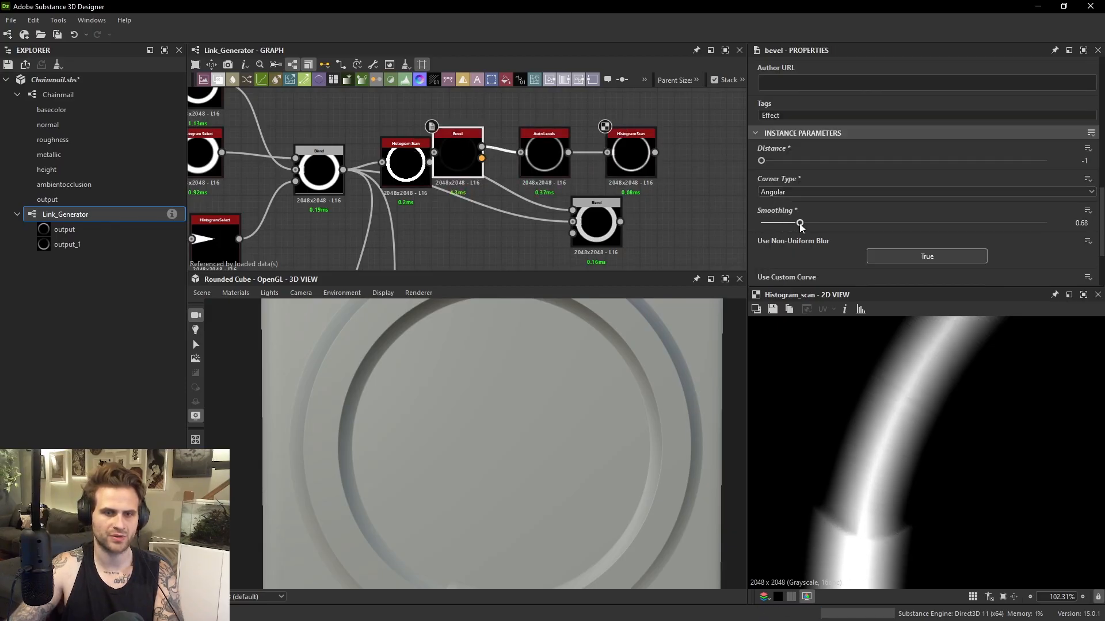
# Set the second Histogram Scan's Contrast to 0.83 and connect its output to the Subtract Blend's foreground.
pyautogui.click(631, 154)
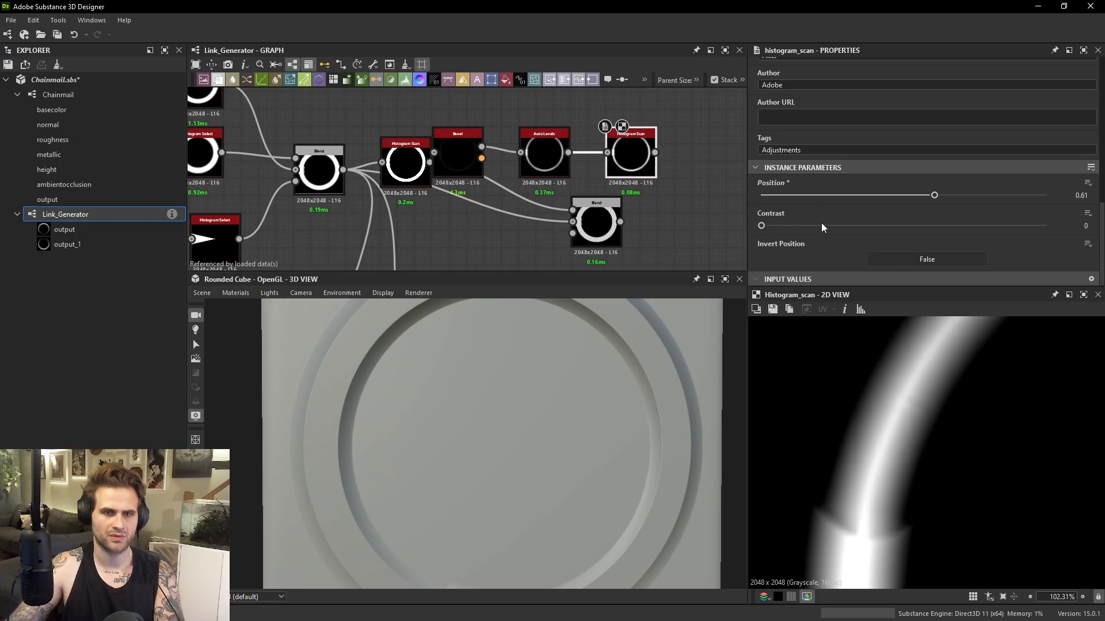
pyautogui.moveTo(813, 226); pyautogui.dragTo(996, 226)
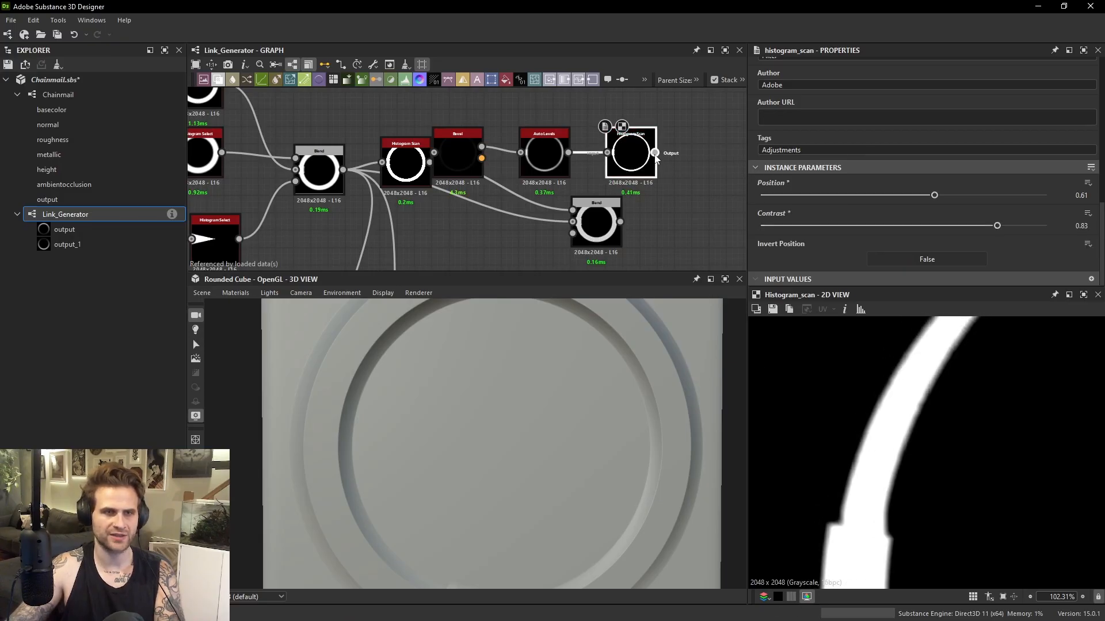
pyautogui.doubleClick(598, 220)
pyautogui.scroll(3, 857, 472)
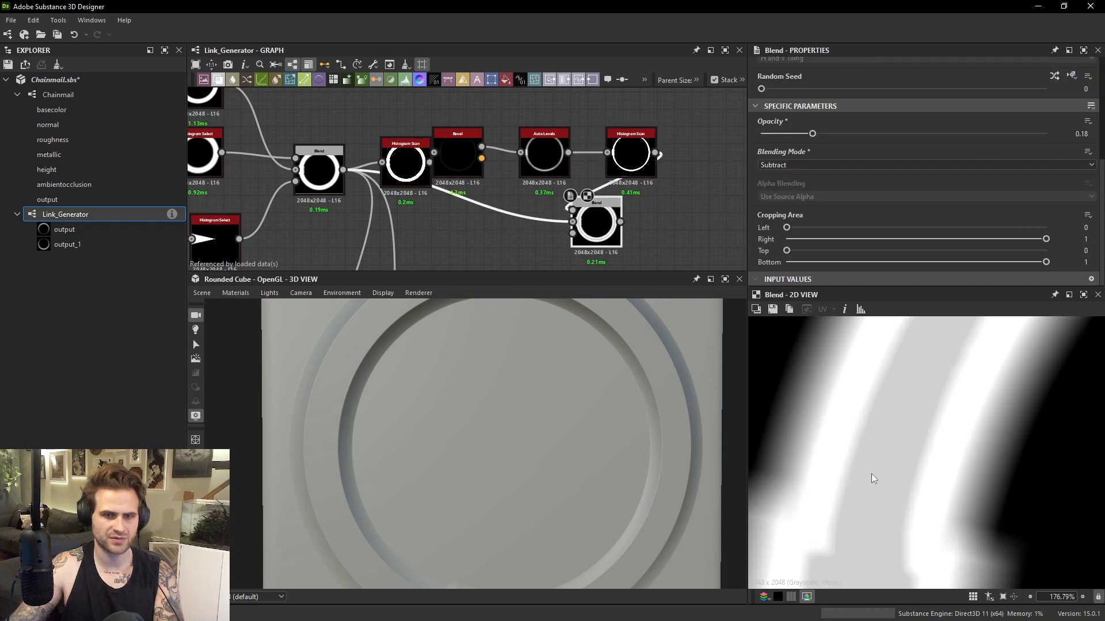
pyautogui.moveTo(871, 474); pyautogui.dragTo(844, 412, button='middle')
pyautogui.scroll(-4, 844, 459)
# Transfer the original ring Blend's downstream connections to the Subtract Blend's output.
pyautogui.moveTo(579, 225); pyautogui.dragTo(559, 187, button='middle')
pyautogui.scroll(-3, 559, 187)
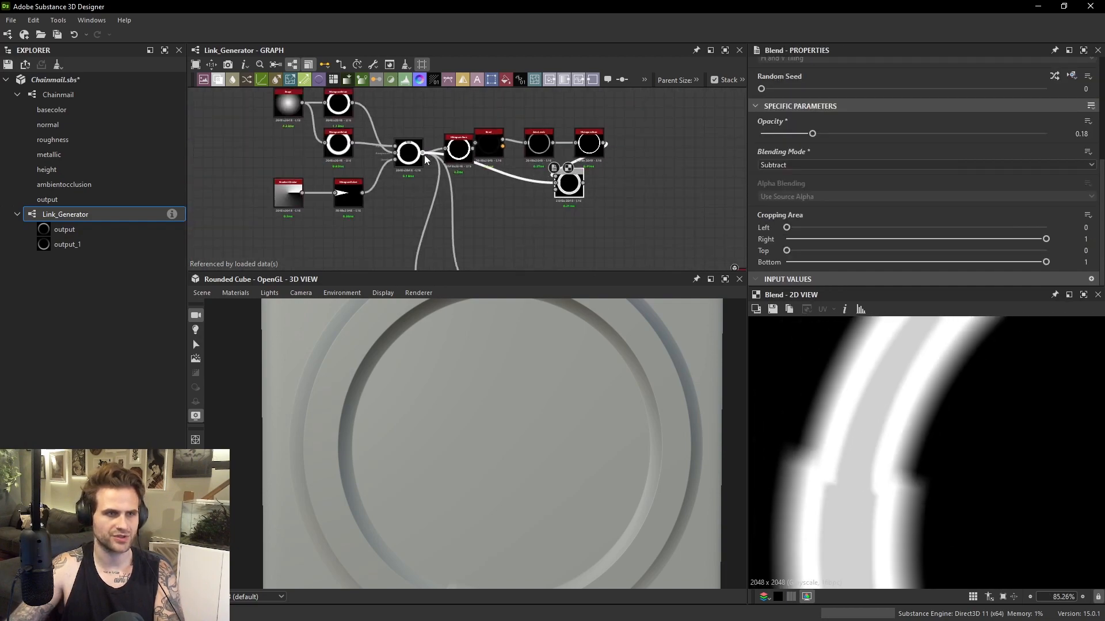
pyautogui.keyDown('shift'); pyautogui.moveTo(423, 153); pyautogui.dragTo(588, 206); pyautogui.keyUp('shift')
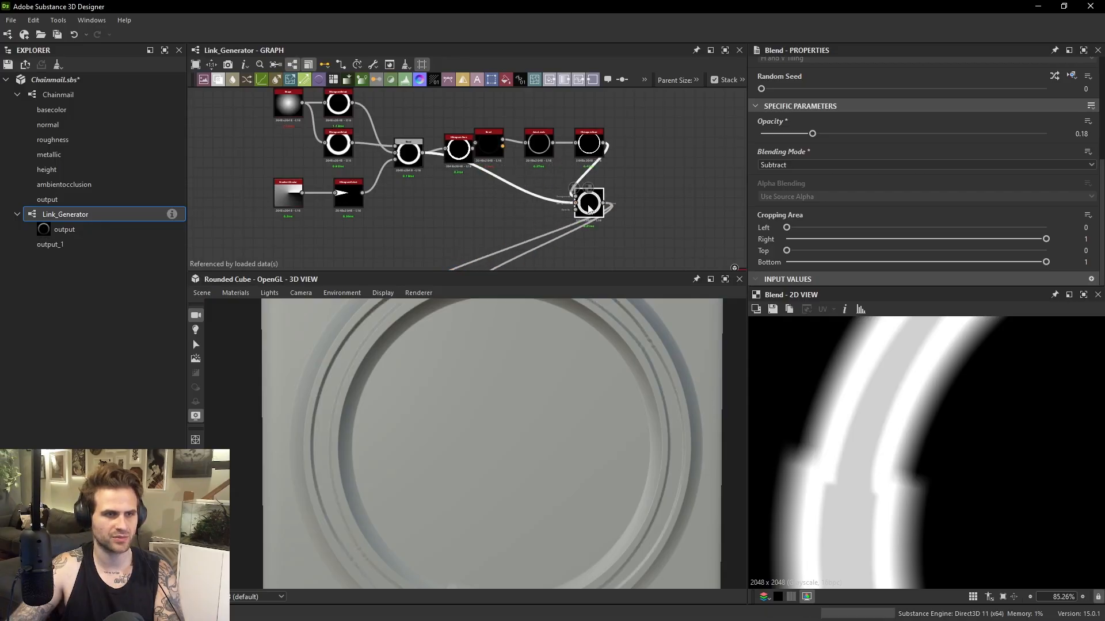
# Inspect the ring's groove on the cube and set the Subtract Blend's Opacity to 0.07.
pyautogui.moveTo(471, 370); pyautogui.dragTo(501, 358)
pyautogui.scroll(3, 501, 358)
pyautogui.keyDown('ctrl'); pyautogui.keyDown('shift'); pyautogui.moveTo(485, 354); pyautogui.dragTo(475, 357, button='right'); pyautogui.keyUp('shift'); pyautogui.keyUp('ctrl')
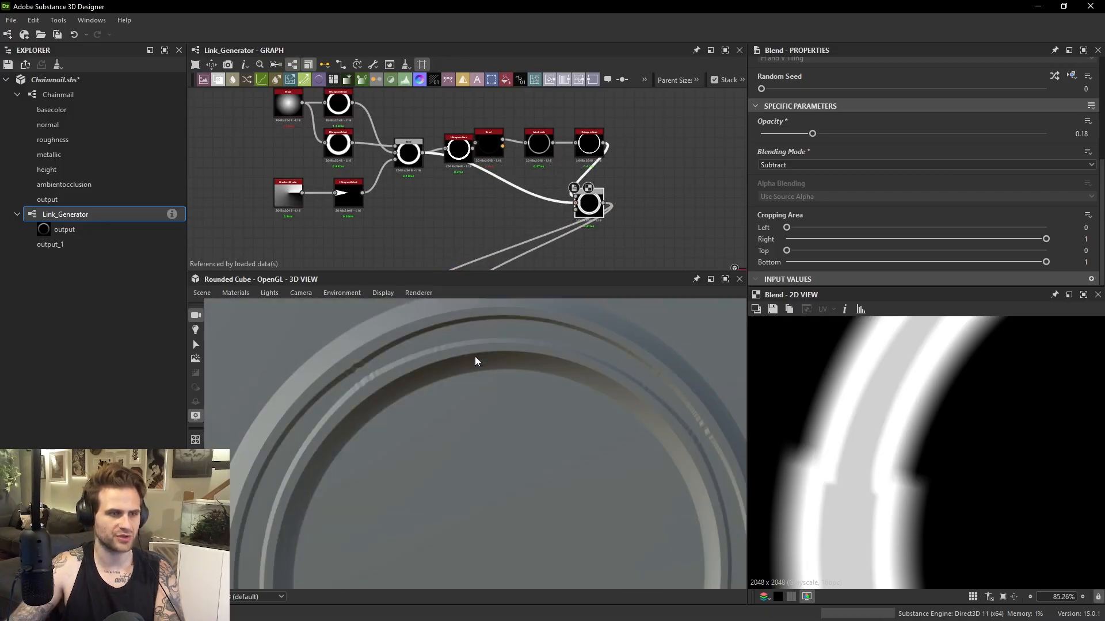
pyautogui.moveTo(475, 362); pyautogui.dragTo(606, 407)
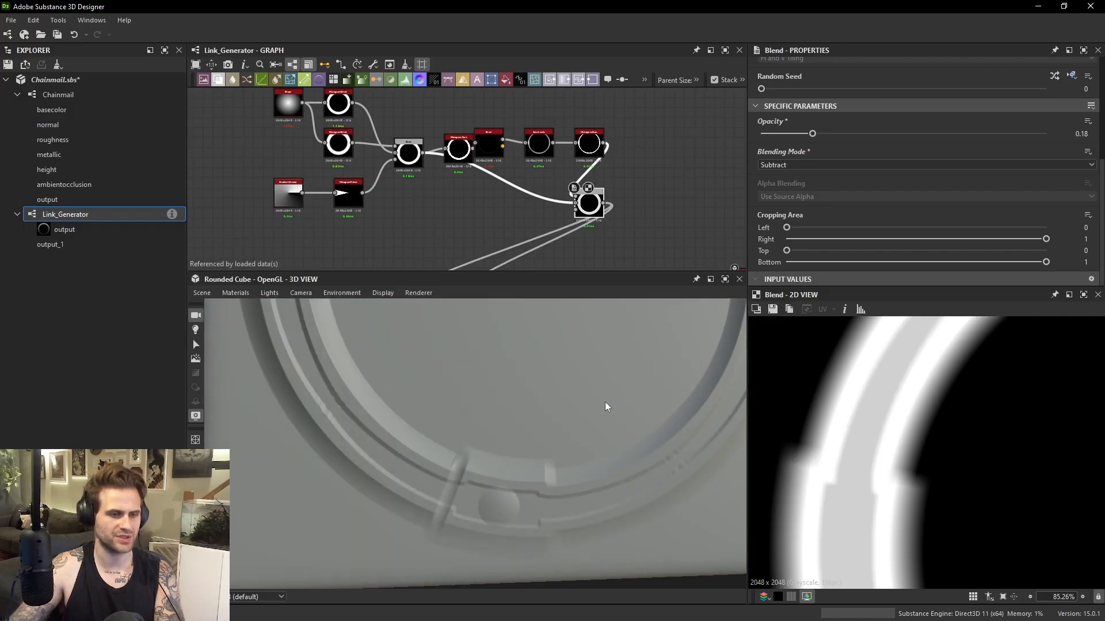
pyautogui.scroll(-5, 897, 403)
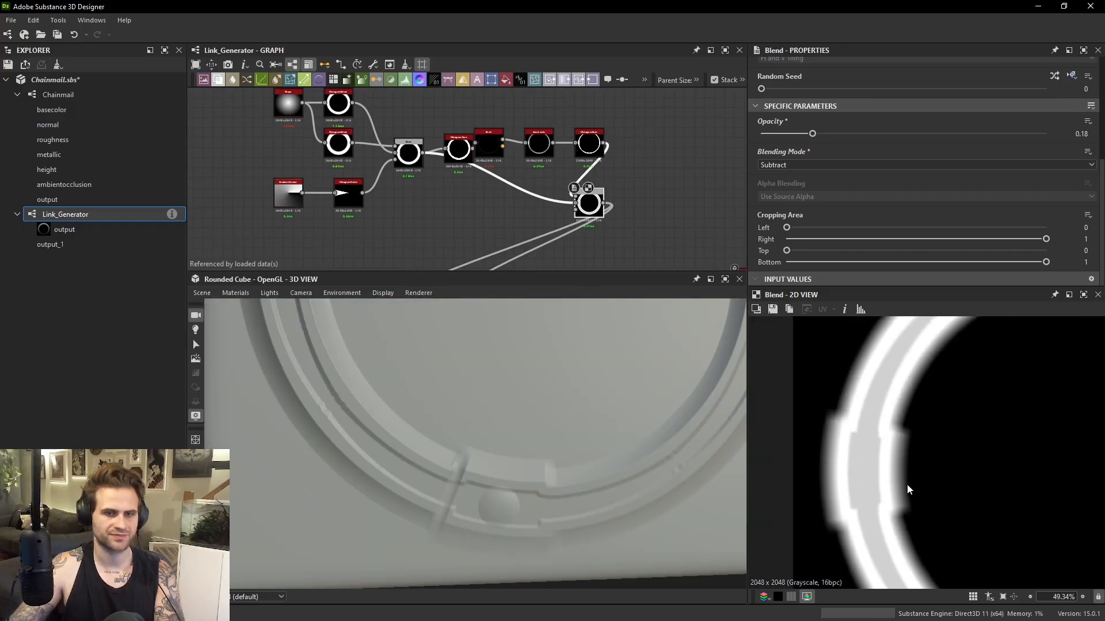
pyautogui.scroll(5, 920, 462)
pyautogui.scroll(2, 649, 191)
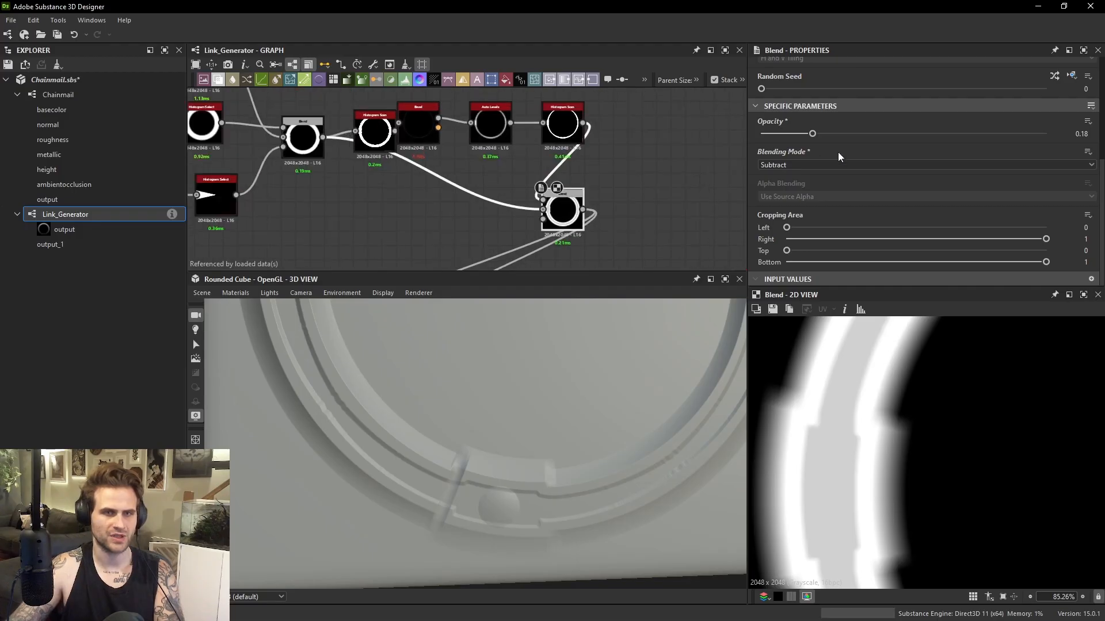
pyautogui.click(780, 133)
# Examine the groove's edges up close on the cube and set the Bevel's Corner Type to Round.
pyautogui.moveTo(595, 141); pyautogui.dragTo(595, 199, button='middle')
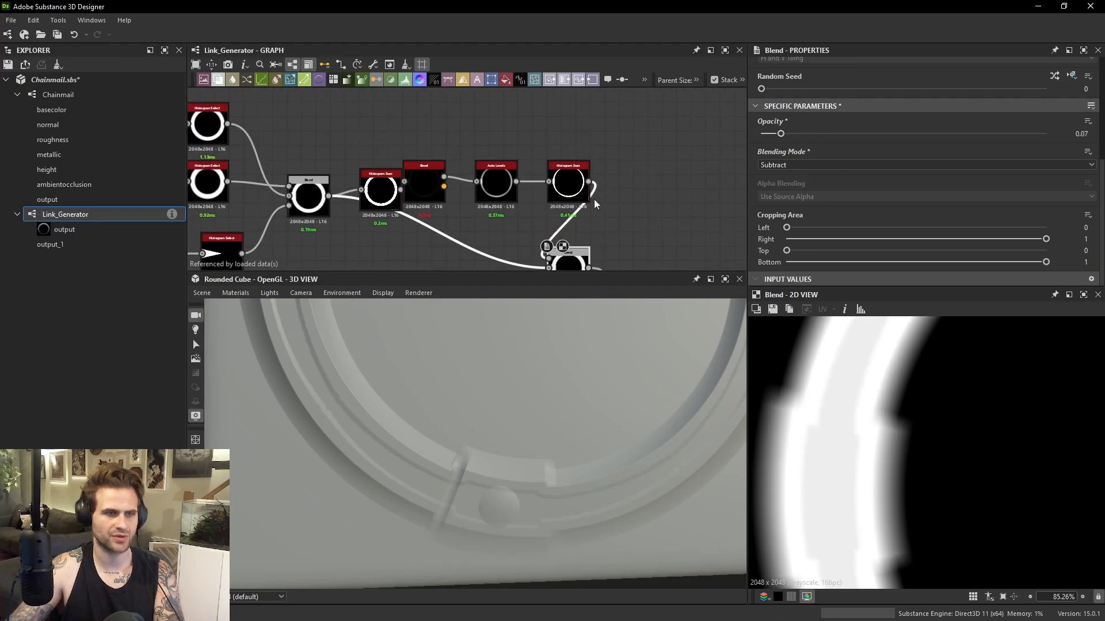
pyautogui.scroll(3, 586, 197)
pyautogui.click(577, 175)
pyautogui.moveTo(326, 351); pyautogui.dragTo(358, 397, button='middle')
pyautogui.scroll(7, 536, 432)
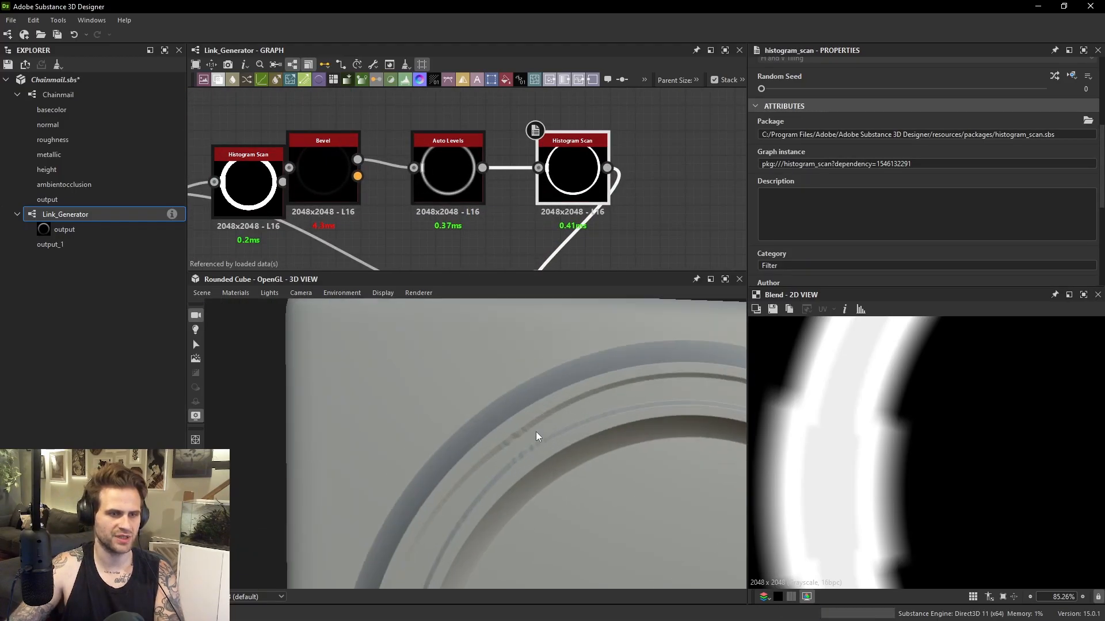
pyautogui.moveTo(713, 374); pyautogui.dragTo(512, 431, button='middle')
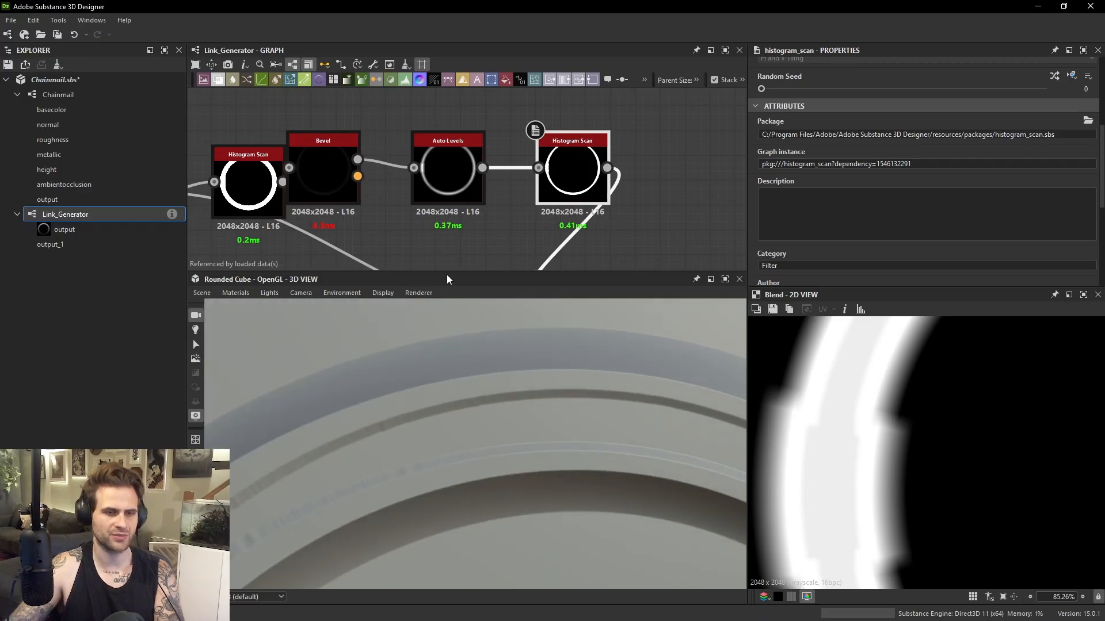
pyautogui.moveTo(357, 164); pyautogui.dragTo(414, 152, button='middle')
pyautogui.click(417, 168)
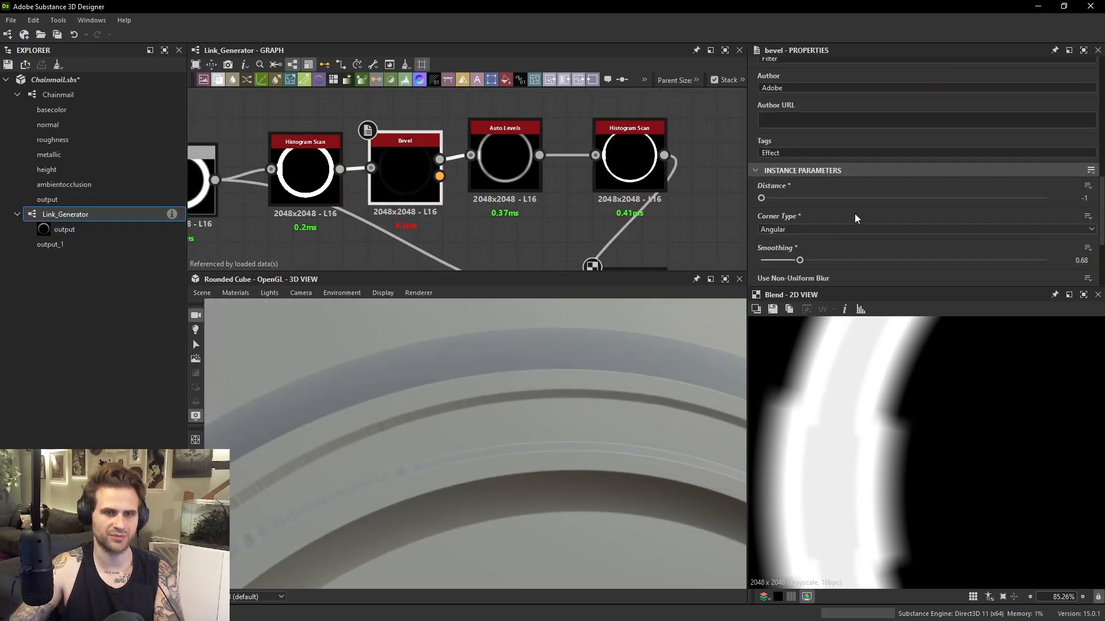
pyautogui.click(791, 233)
pyautogui.click(782, 248)
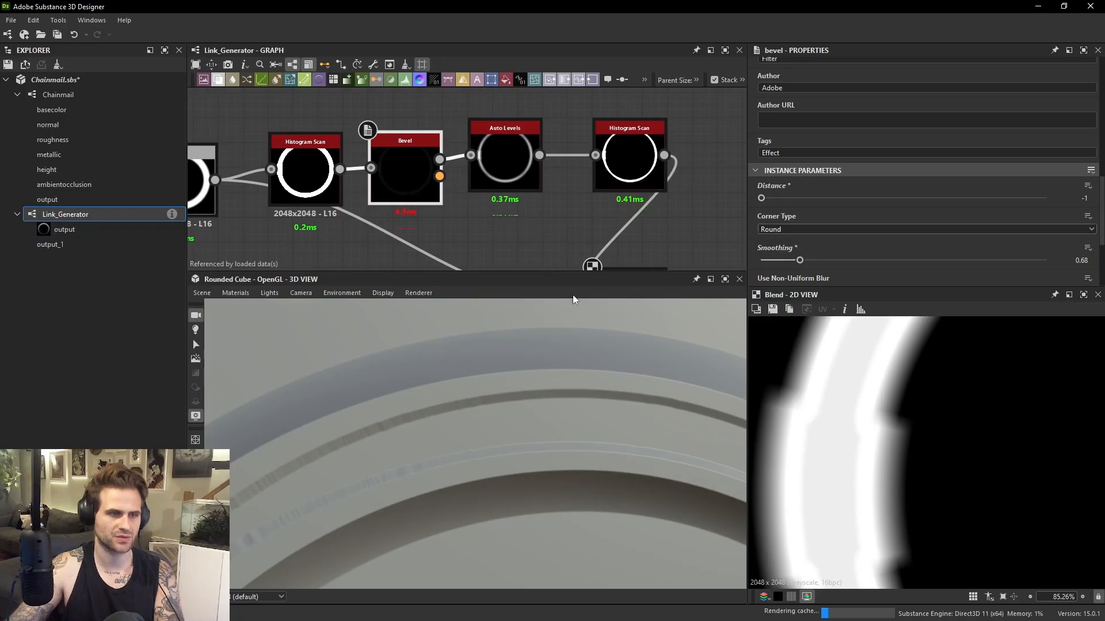
pyautogui.moveTo(444, 399); pyautogui.dragTo(488, 433)
# Adjust the second Histogram Scan to Position 0.78 and Contrast 0.76 while checking the groove on the cube.
pyautogui.moveTo(578, 215); pyautogui.dragTo(532, 194, button='middle')
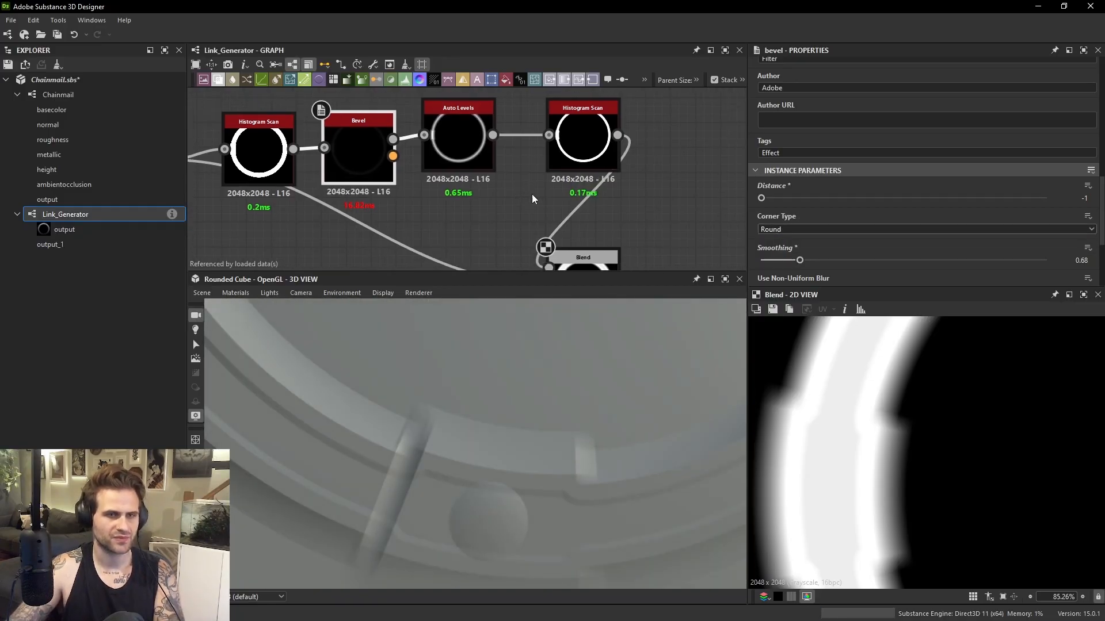
pyautogui.click(588, 144)
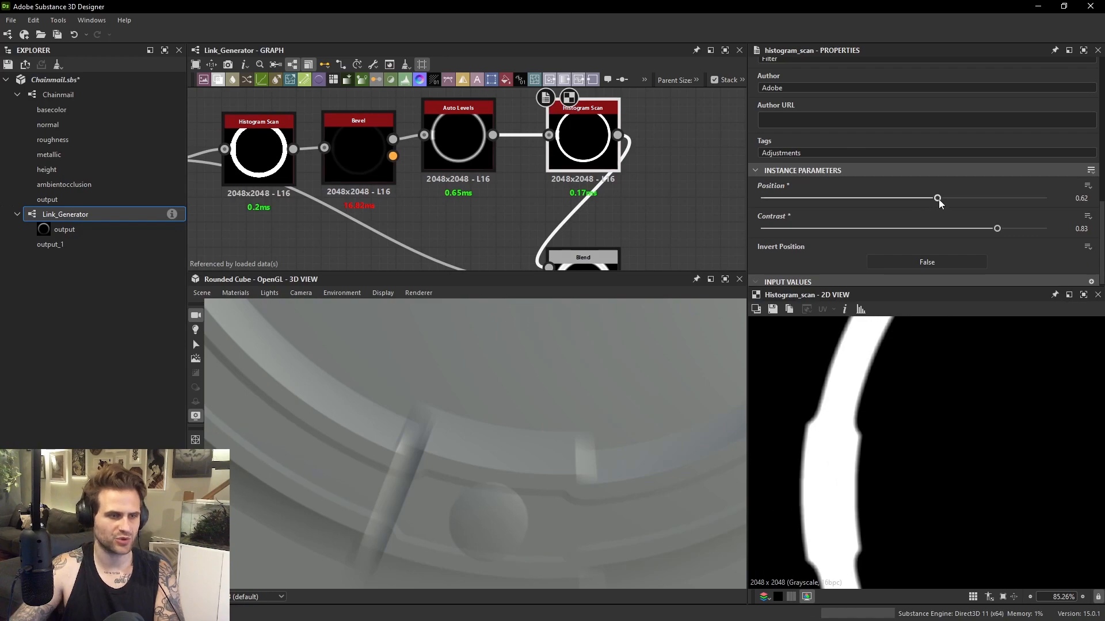
pyautogui.moveTo(938, 200); pyautogui.dragTo(970, 202)
pyautogui.scroll(-6, 523, 386)
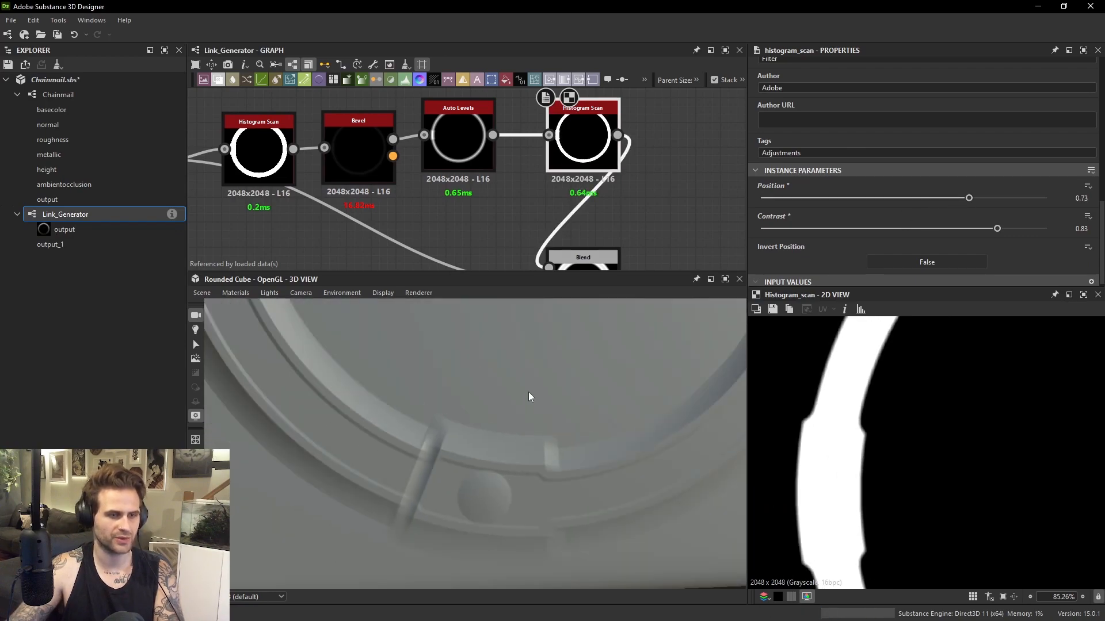
pyautogui.moveTo(537, 398); pyautogui.dragTo(566, 465, button='middle')
pyautogui.moveTo(970, 196); pyautogui.dragTo(994, 198)
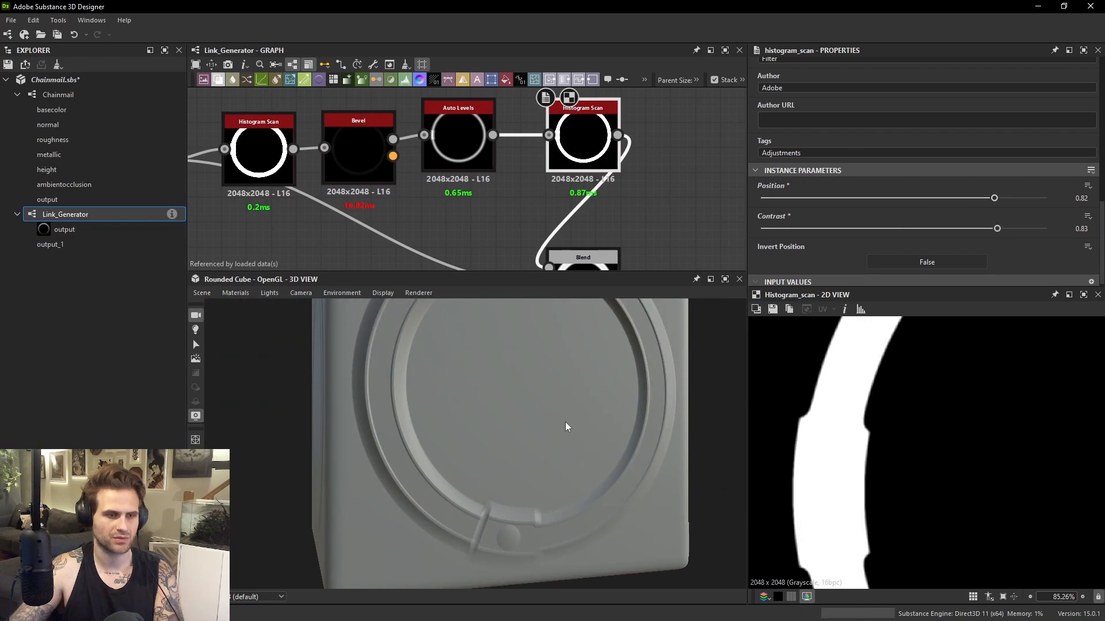
pyautogui.scroll(5, 565, 422)
pyautogui.click(982, 198)
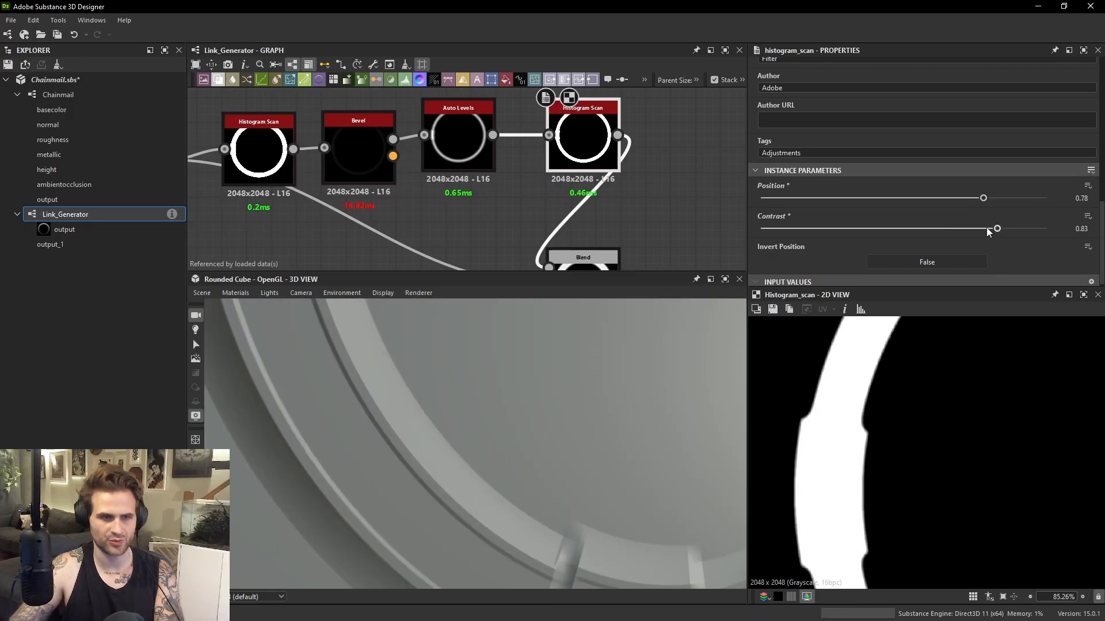
pyautogui.moveTo(988, 231); pyautogui.dragTo(968, 230)
pyautogui.scroll(-3, 488, 440)
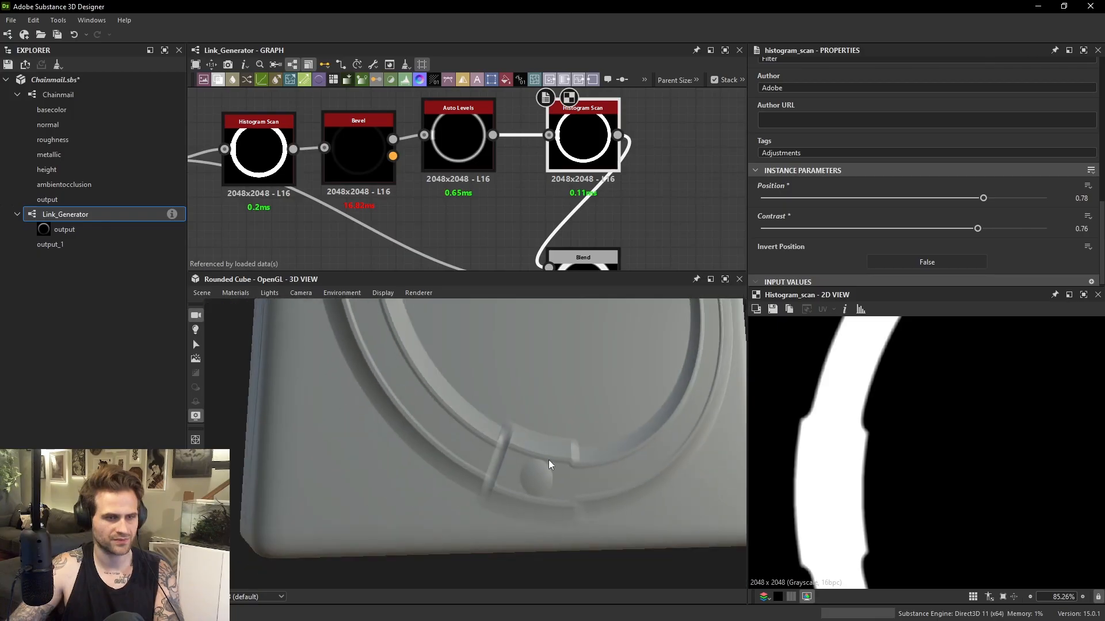
# Inspect the rivet up close on the cube and set the Splatter Circular Grayscale's Scale to 0.52.
pyautogui.scroll(8, 548, 460)
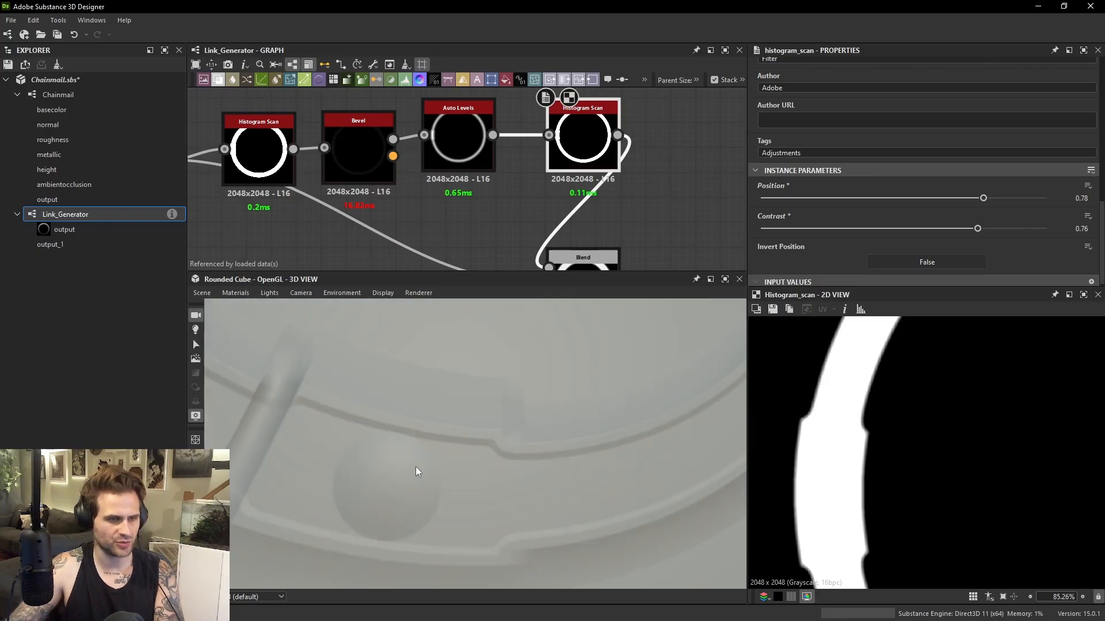
pyautogui.keyDown('ctrl'); pyautogui.keyDown('shift'); pyautogui.moveTo(415, 469); pyautogui.dragTo(413, 429, button='right'); pyautogui.keyUp('shift'); pyautogui.keyUp('ctrl')
pyautogui.scroll(-6, 486, 167)
pyautogui.moveTo(511, 266); pyautogui.dragTo(504, 161, button='middle')
pyautogui.scroll(3, 368, 183)
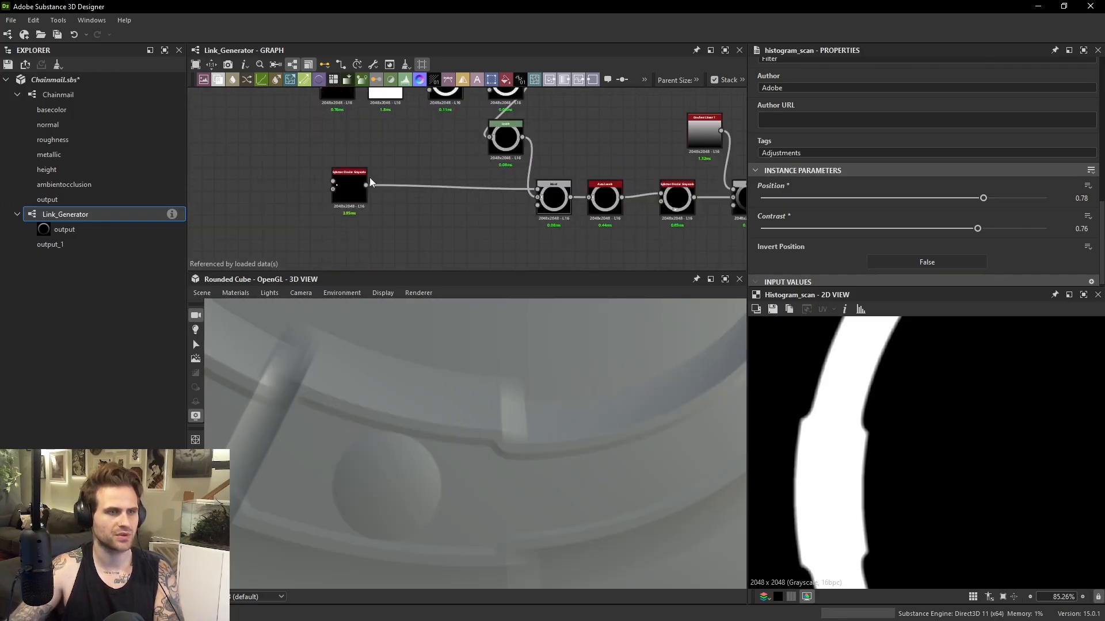
pyautogui.scroll(2, 370, 182)
pyautogui.click(351, 181)
pyautogui.scroll(-6, 904, 188)
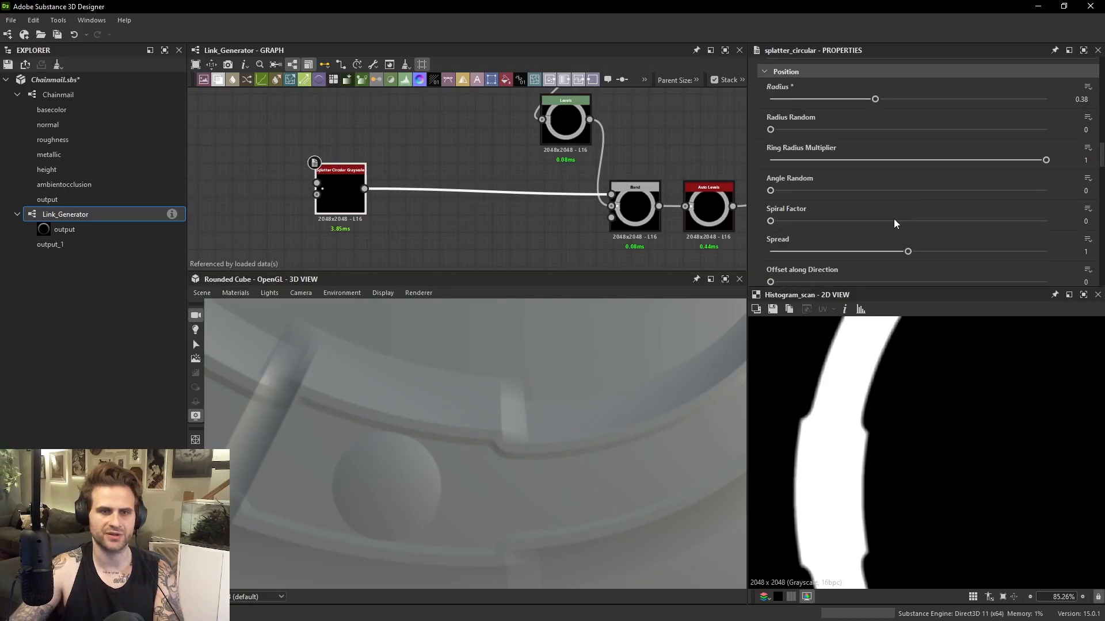
pyautogui.scroll(-6, 898, 219)
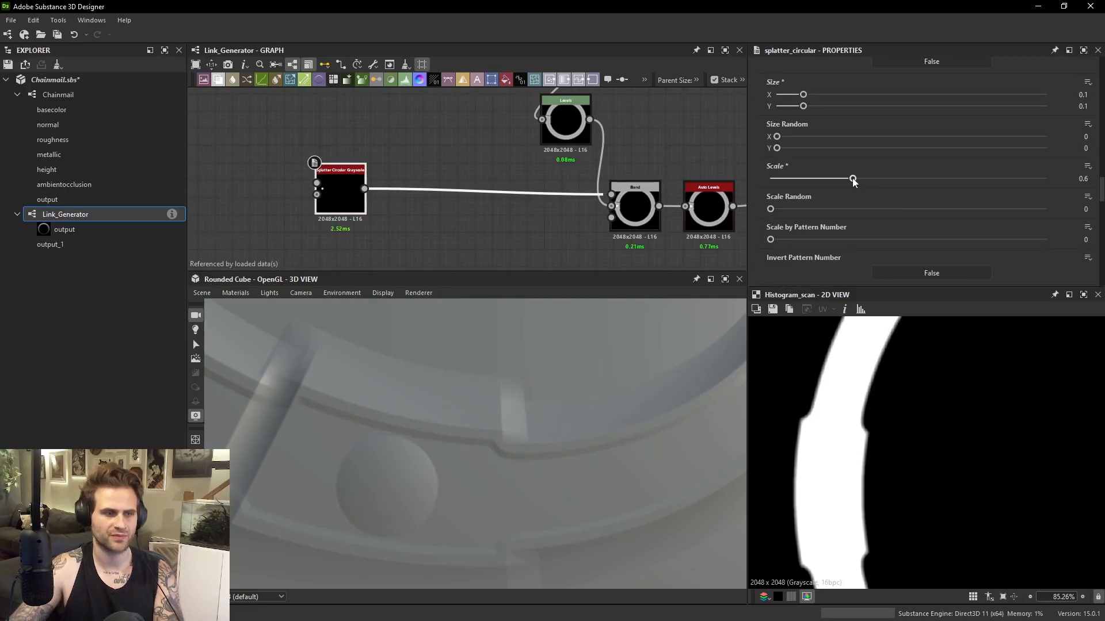
pyautogui.moveTo(846, 183); pyautogui.dragTo(843, 183)
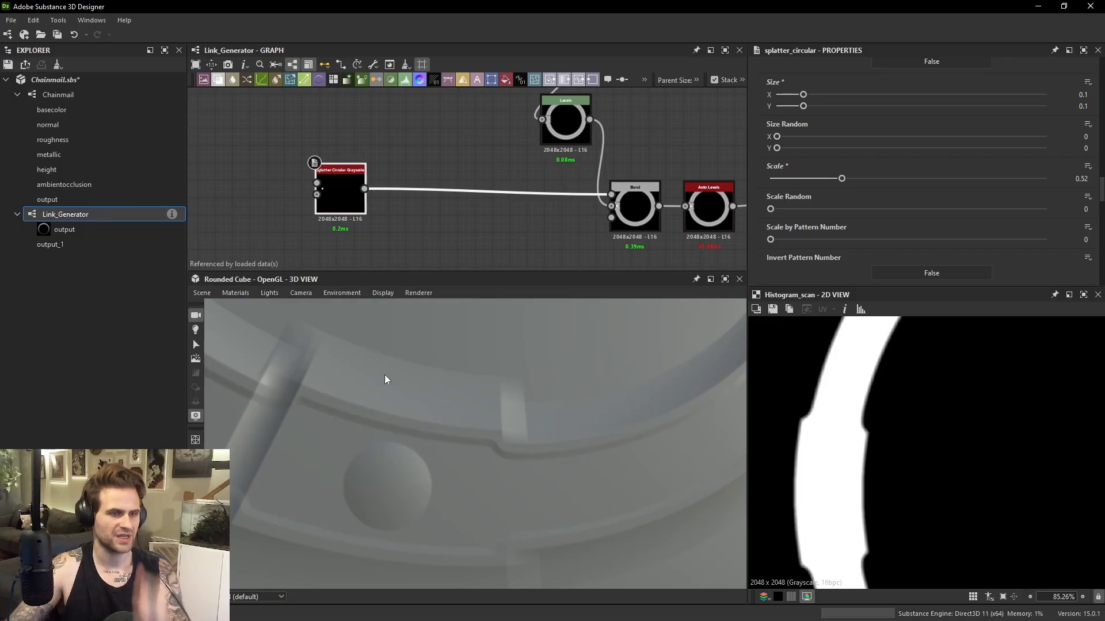
# Add a Histogram Scan node fed by the Splatter Circular Grayscale's output.
pyautogui.press('space')
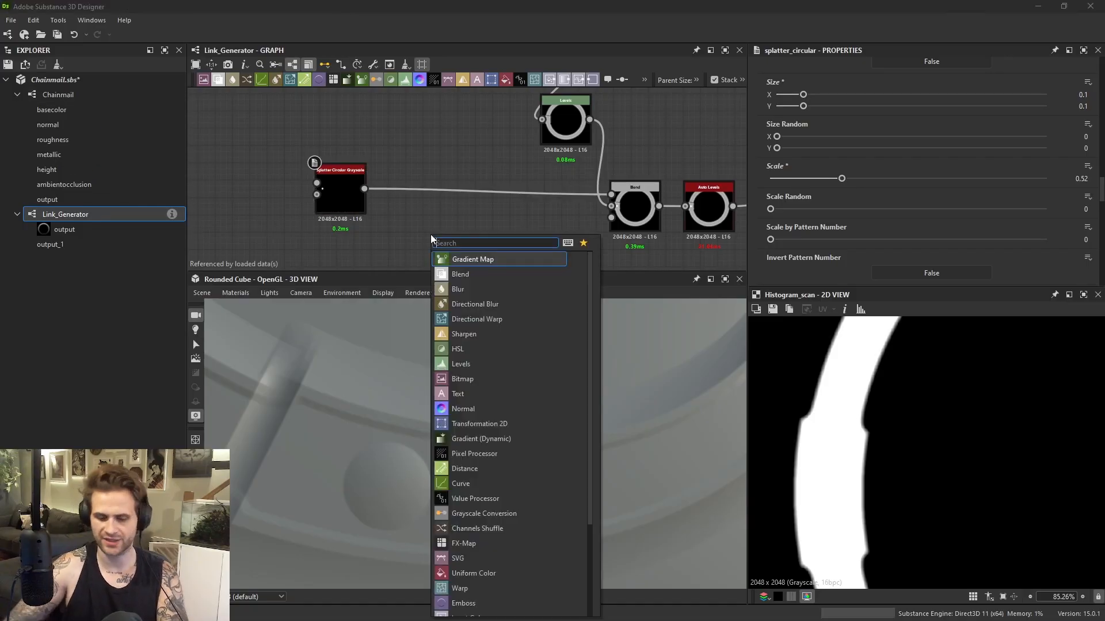
pyautogui.write('his')
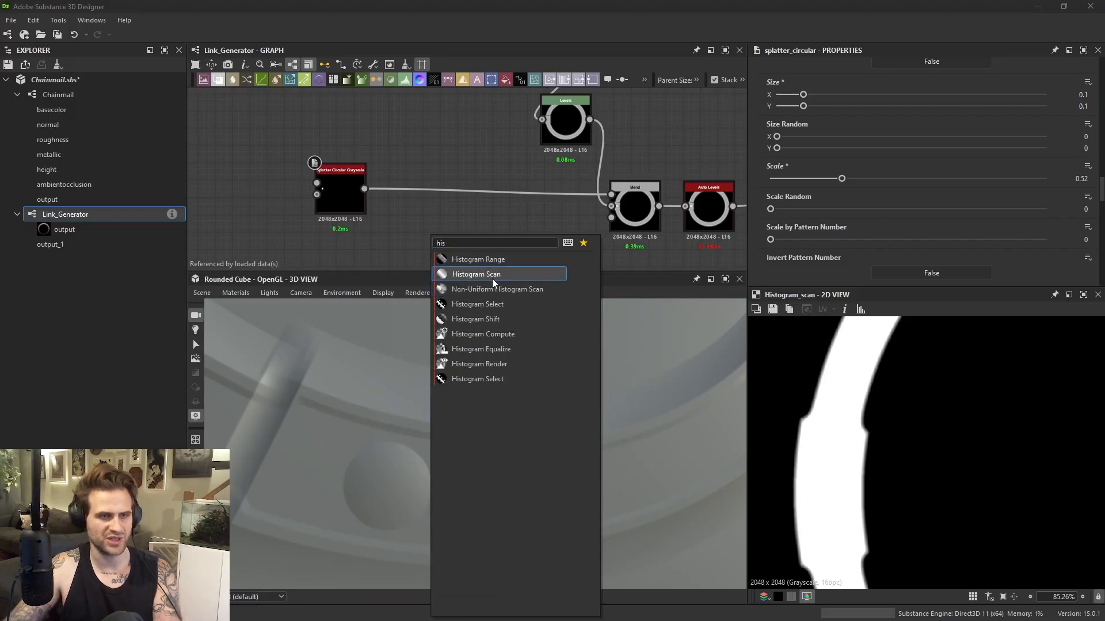
pyautogui.click(476, 274)
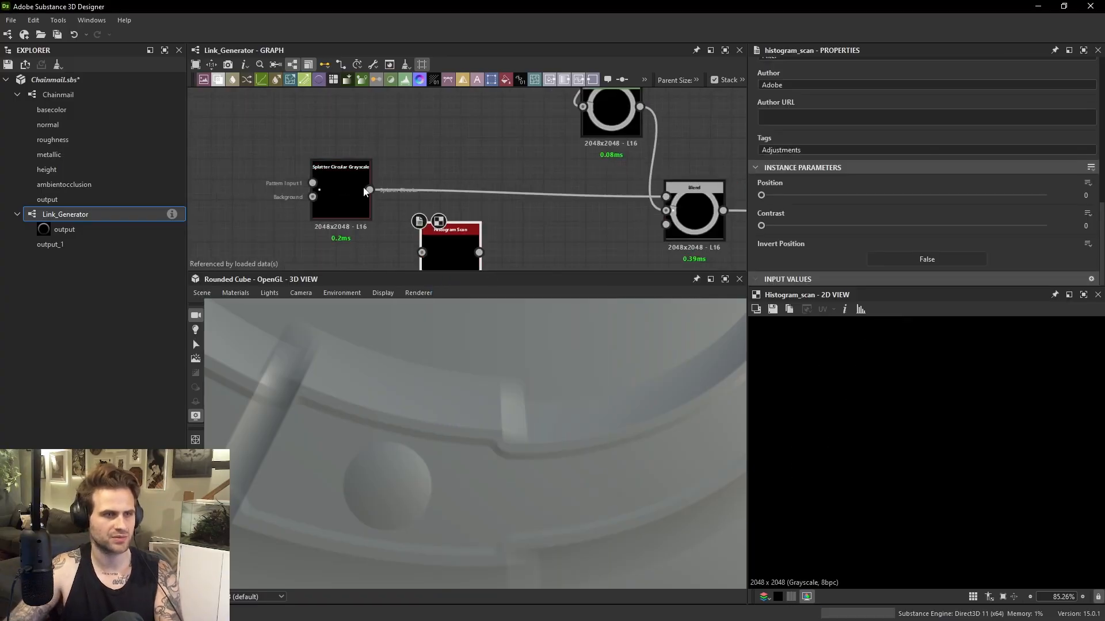
pyautogui.moveTo(369, 190); pyautogui.dragTo(422, 252)
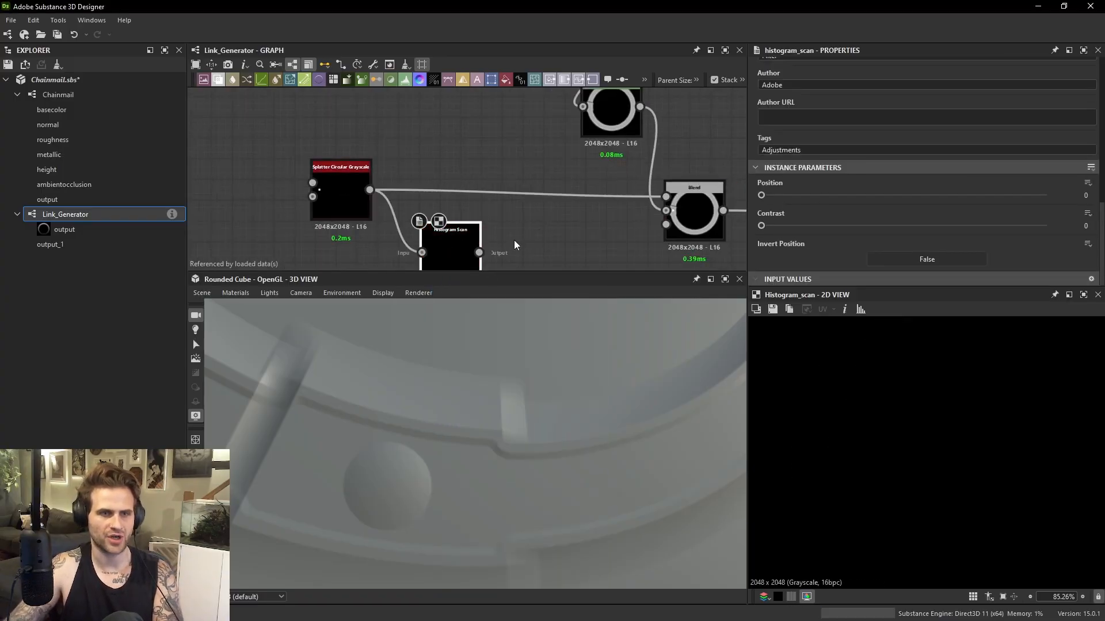
# Set the rivet Histogram Scan's Position to 0.73 and connect its output to the Blend's foreground input in place of the splatter.
pyautogui.moveTo(783, 195); pyautogui.dragTo(969, 199)
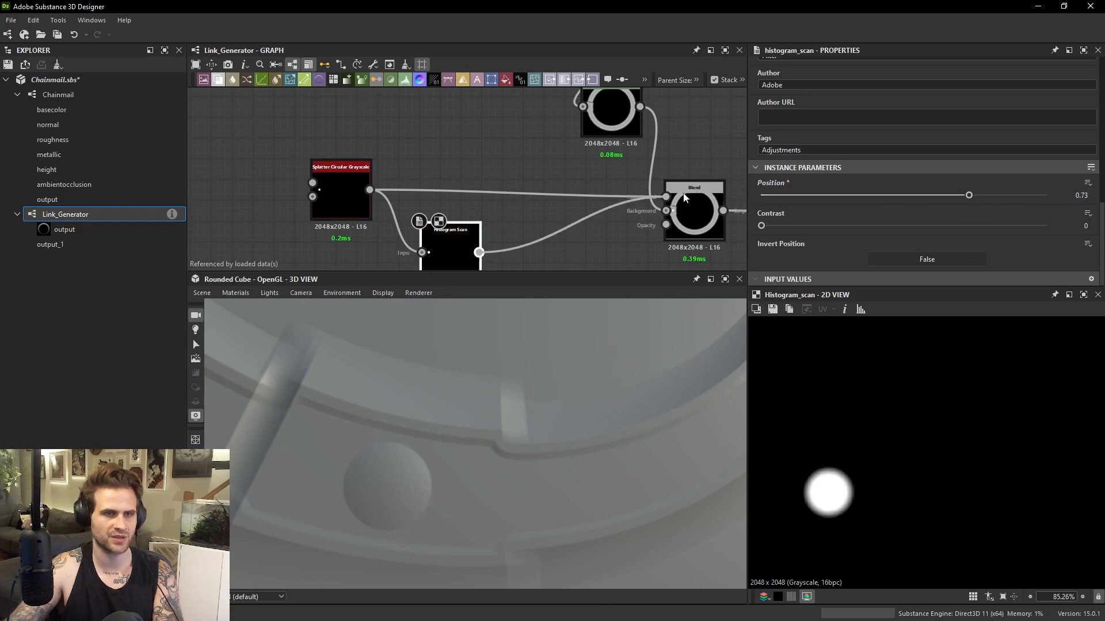
pyautogui.moveTo(684, 198); pyautogui.dragTo(681, 198)
pyautogui.scroll(-5, 494, 441)
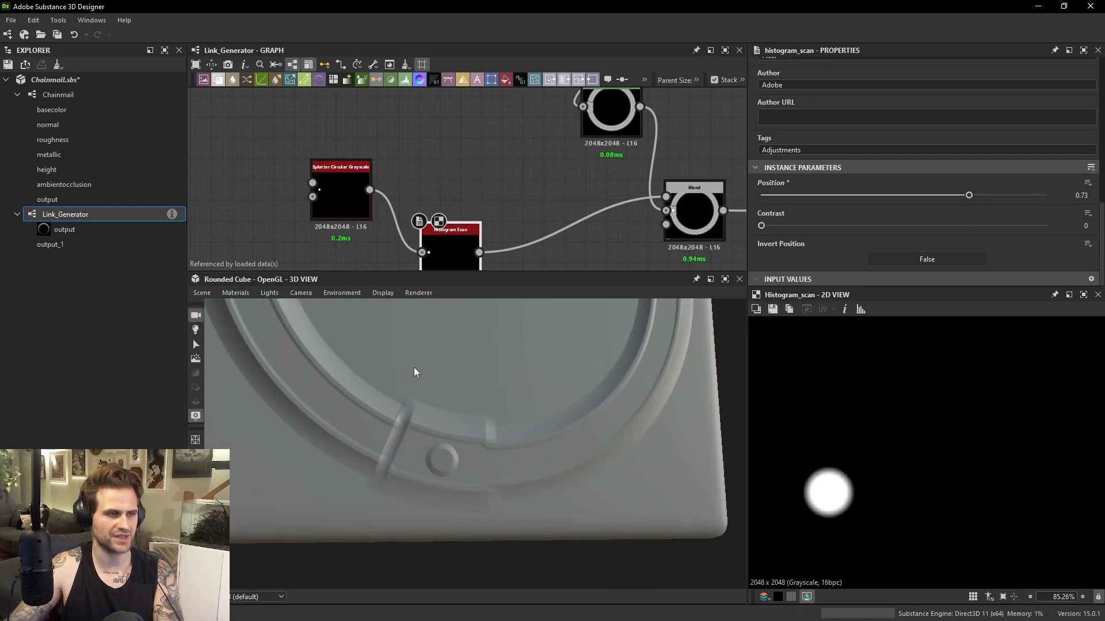
# Open the Chainmail graph, switch the 3D preview mesh to Cloth, and inspect the links up close.
pyautogui.doubleClick(93, 93)
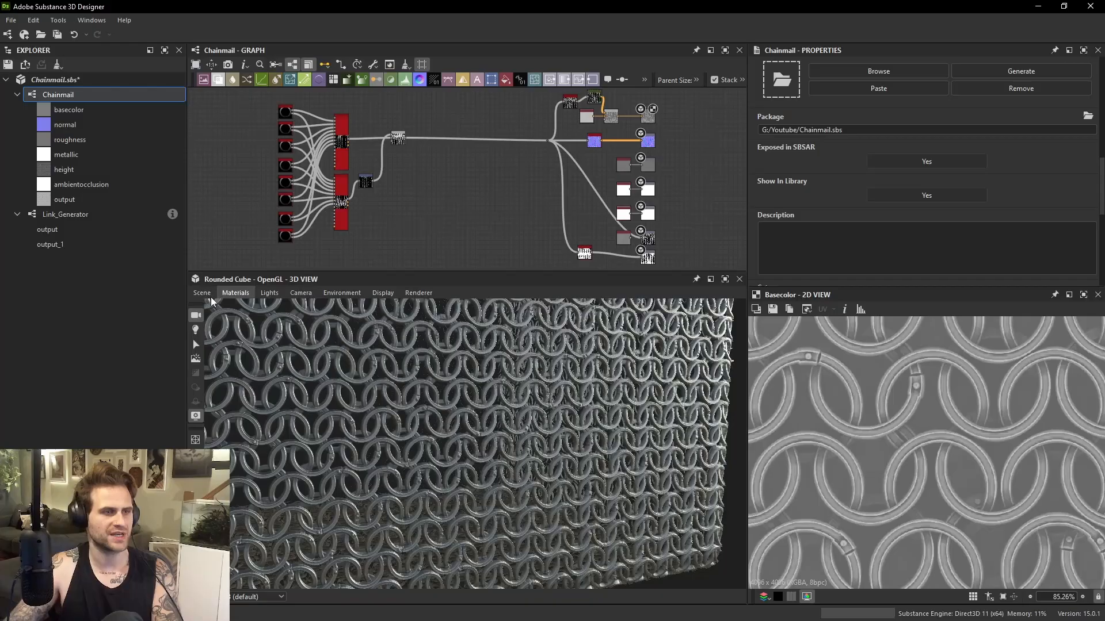
pyautogui.click(210, 295)
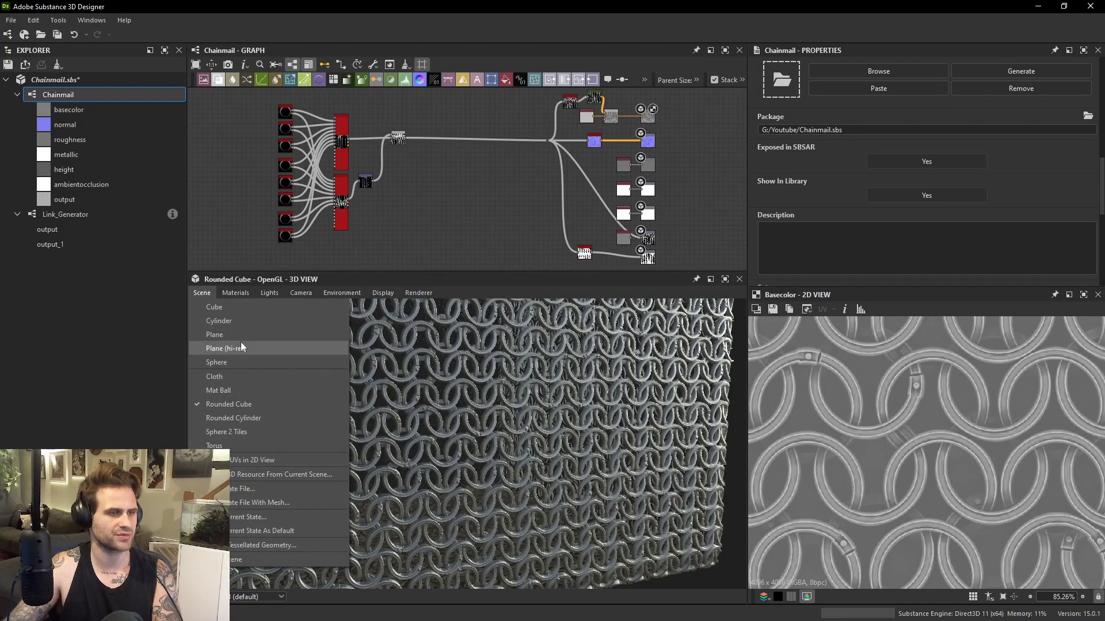
pyautogui.click(251, 376)
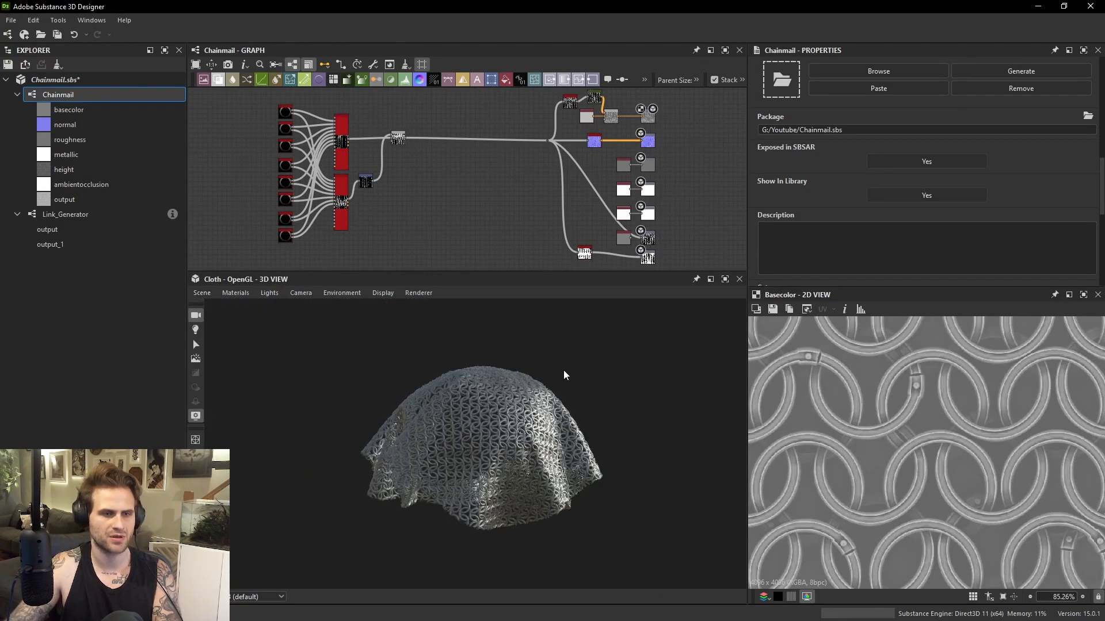
pyautogui.scroll(10, 522, 427)
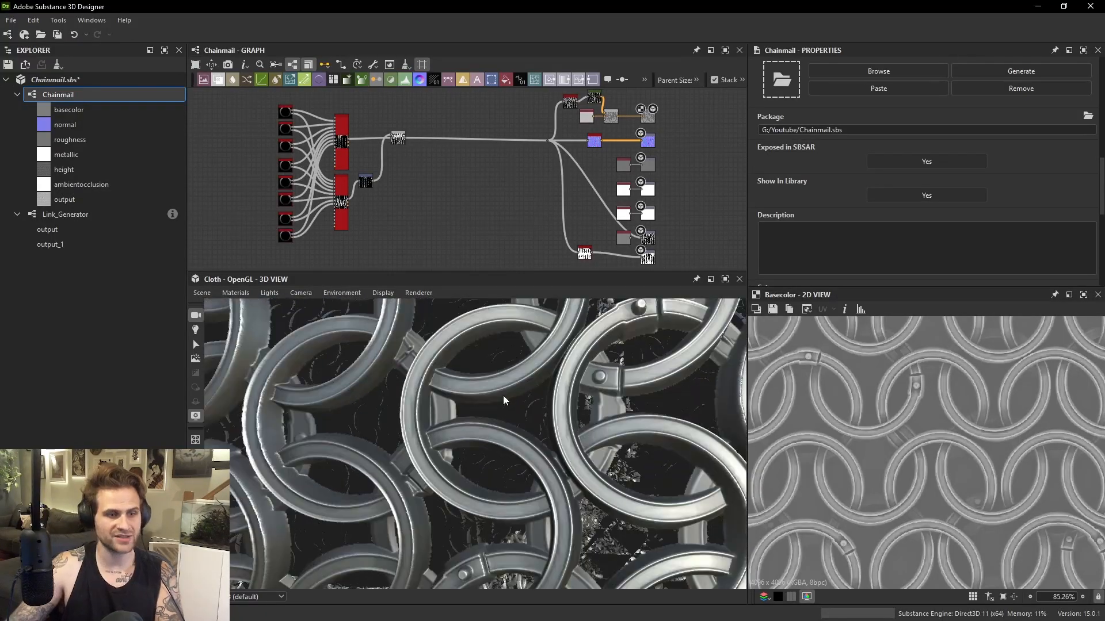
pyautogui.moveTo(503, 395); pyautogui.dragTo(530, 382)
pyautogui.moveTo(472, 377)
pyautogui.mouseDown()
pyautogui.moveTo(462, 340)
pyautogui.moveTo(489, 353)
pyautogui.moveTo(483, 379)
pyautogui.mouseUp()
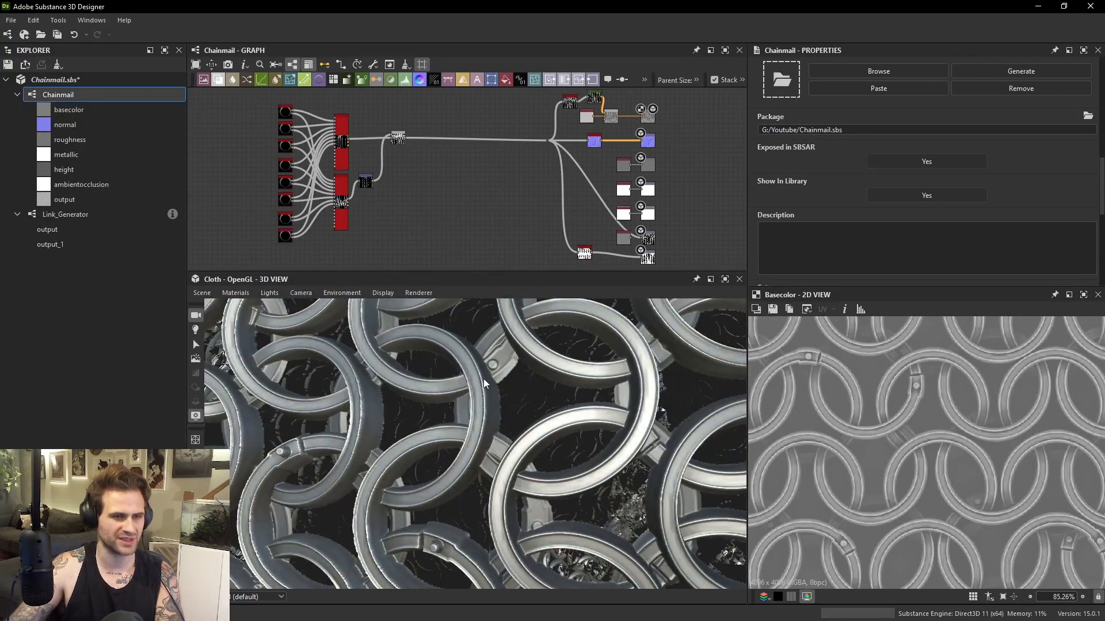
# Open the Link_Generator graph and show the Subtract Blend's parameters and result.
pyautogui.click(99, 215)
pyautogui.doubleClick(101, 217)
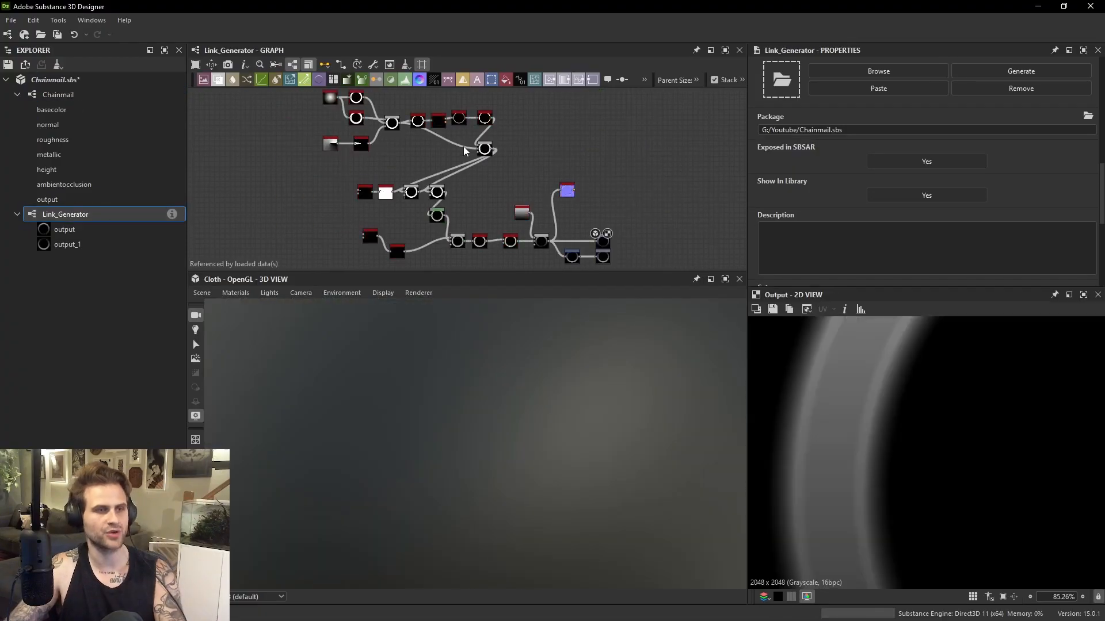
pyautogui.scroll(6, 463, 146)
pyautogui.doubleClick(513, 163)
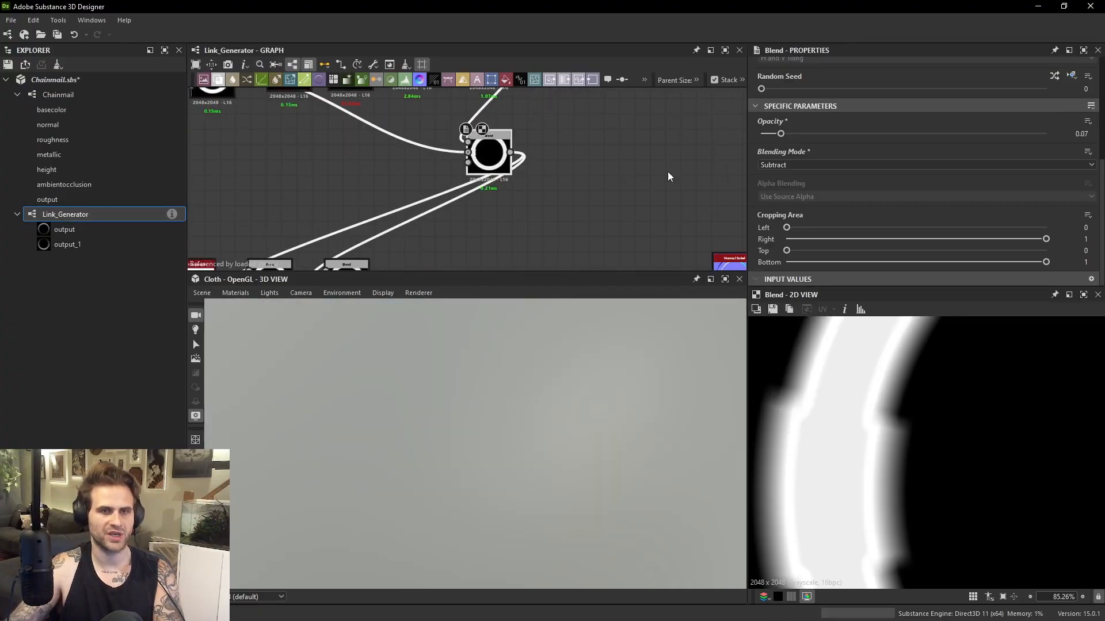
pyautogui.moveTo(668, 172); pyautogui.dragTo(669, 216, button='middle')
# Expose the Subtract Blend's Opacity as a new graph input with identifier Inset_Depth and label Inset Depth.
pyautogui.click(1088, 122)
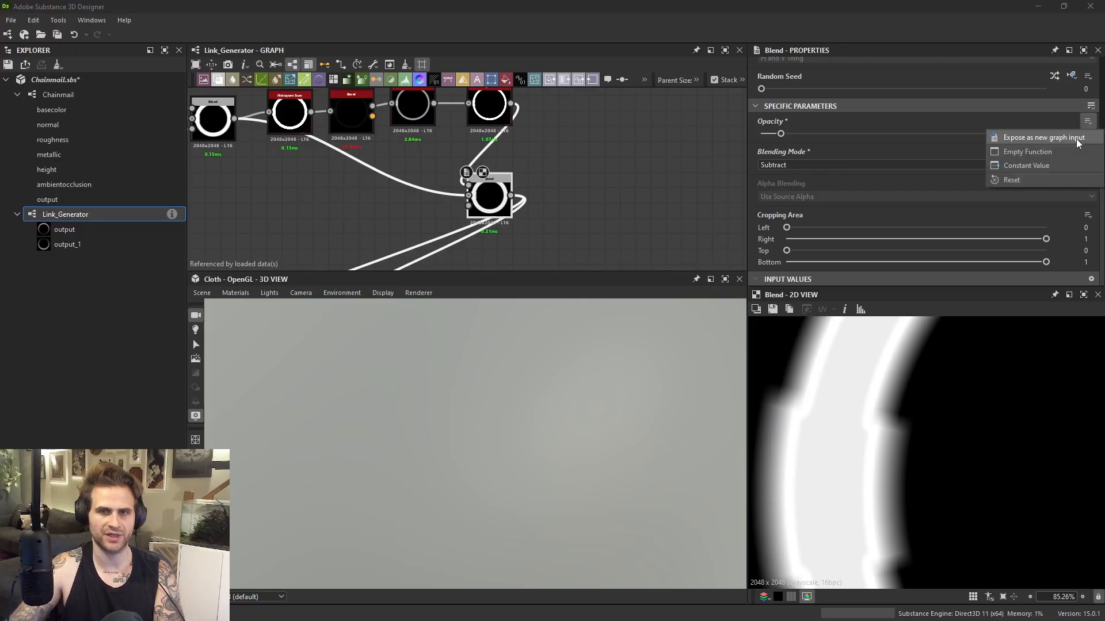
pyautogui.click(966, 138)
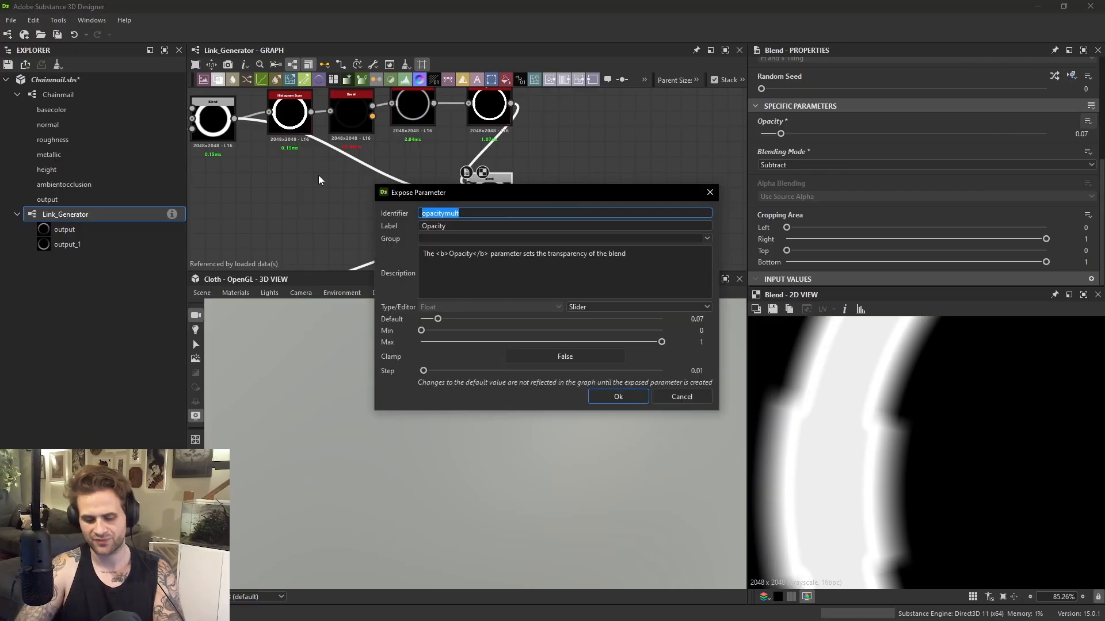
pyautogui.write('Inset')
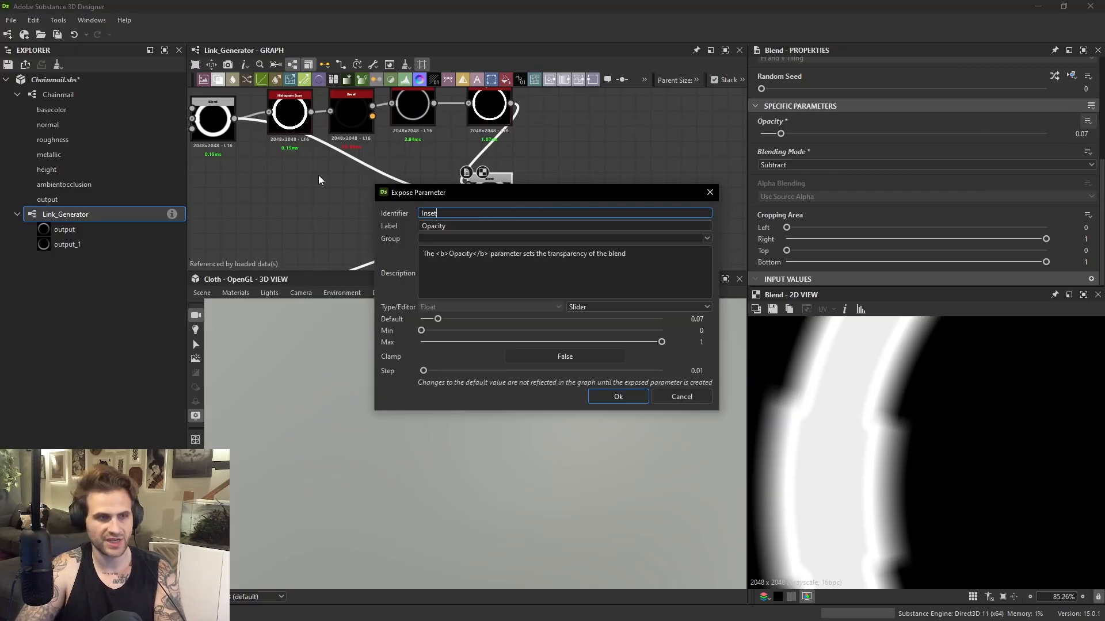
pyautogui.write(' lDepth')
pyautogui.press('Tab')
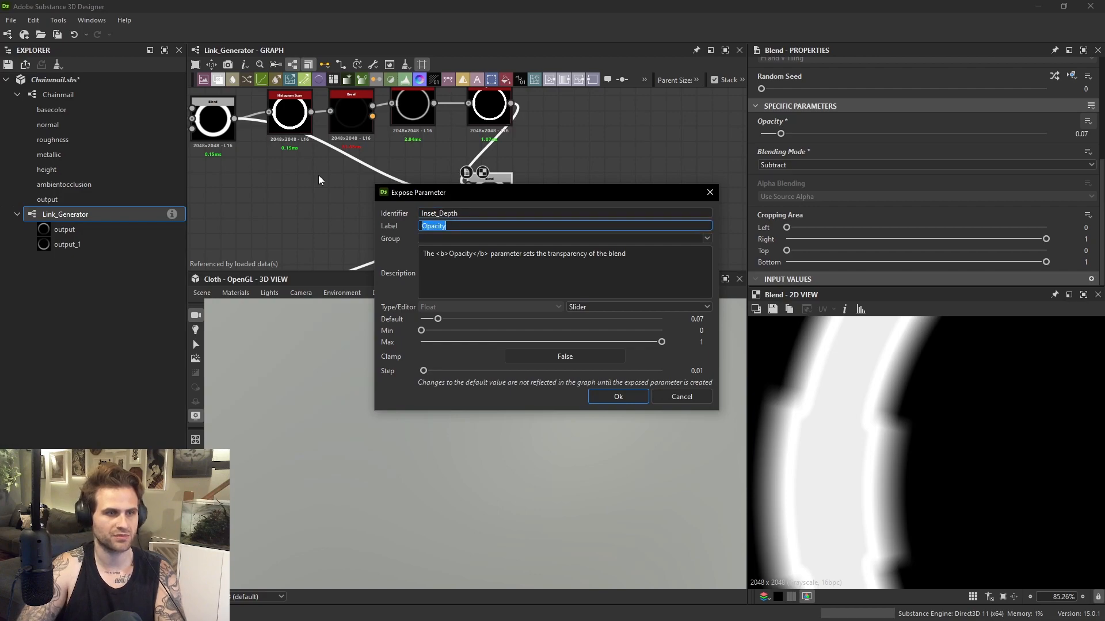
pyautogui.write('Inset Depth')
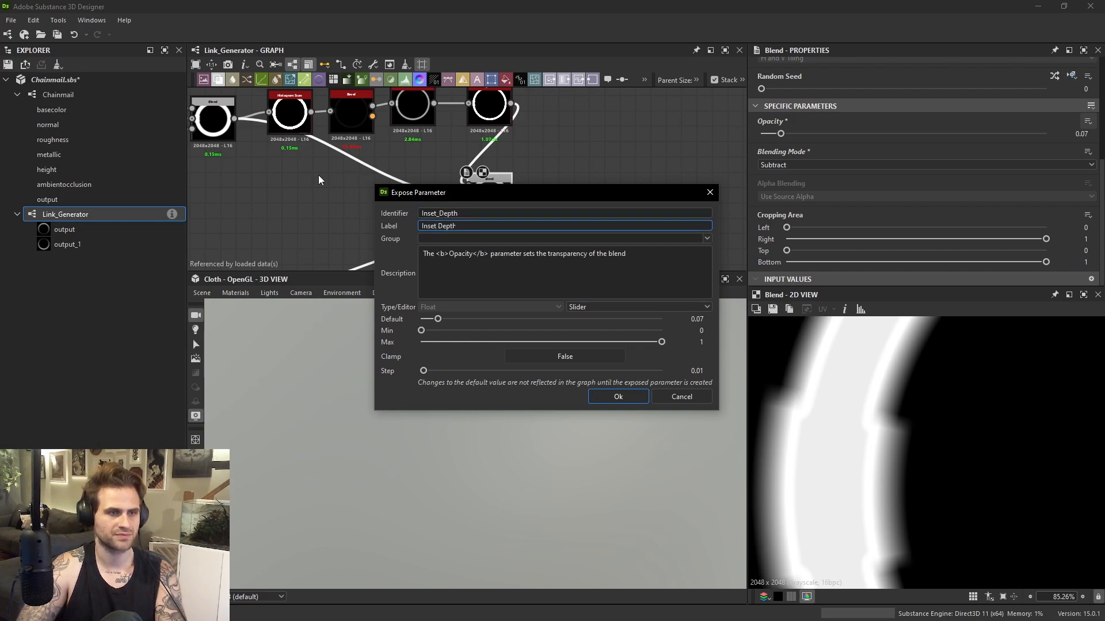
pyautogui.press('Return')
pyautogui.scroll(-2, 525, 183)
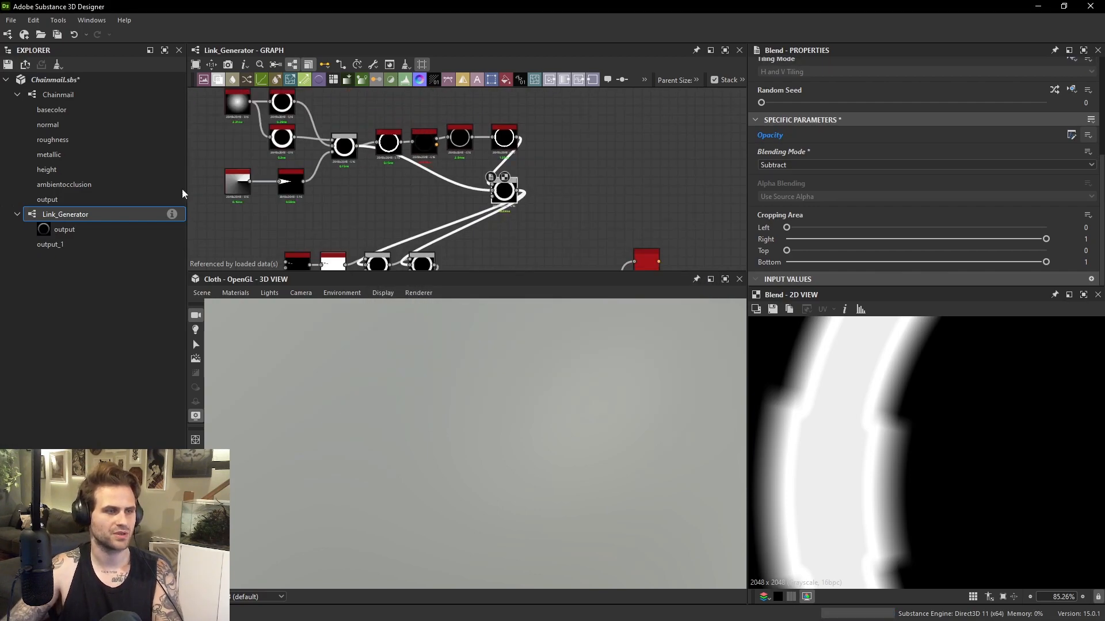
# Open the Chainmail graph, select the first Link_Generator node, and display the graph's outputs in the 3D view.
pyautogui.click(78, 95)
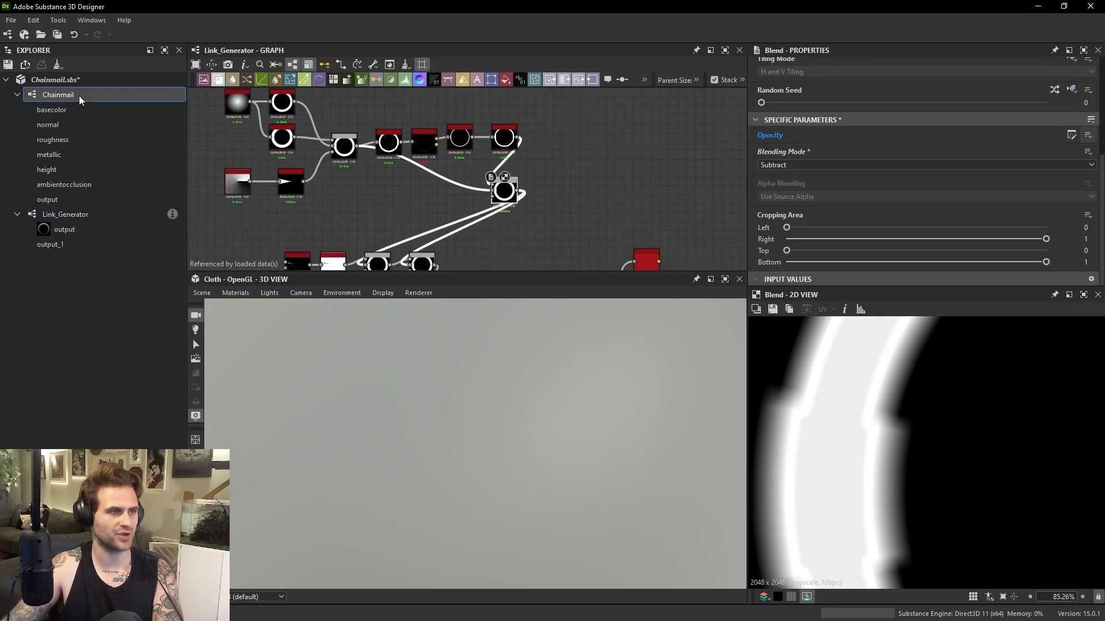
pyautogui.doubleClick(78, 96)
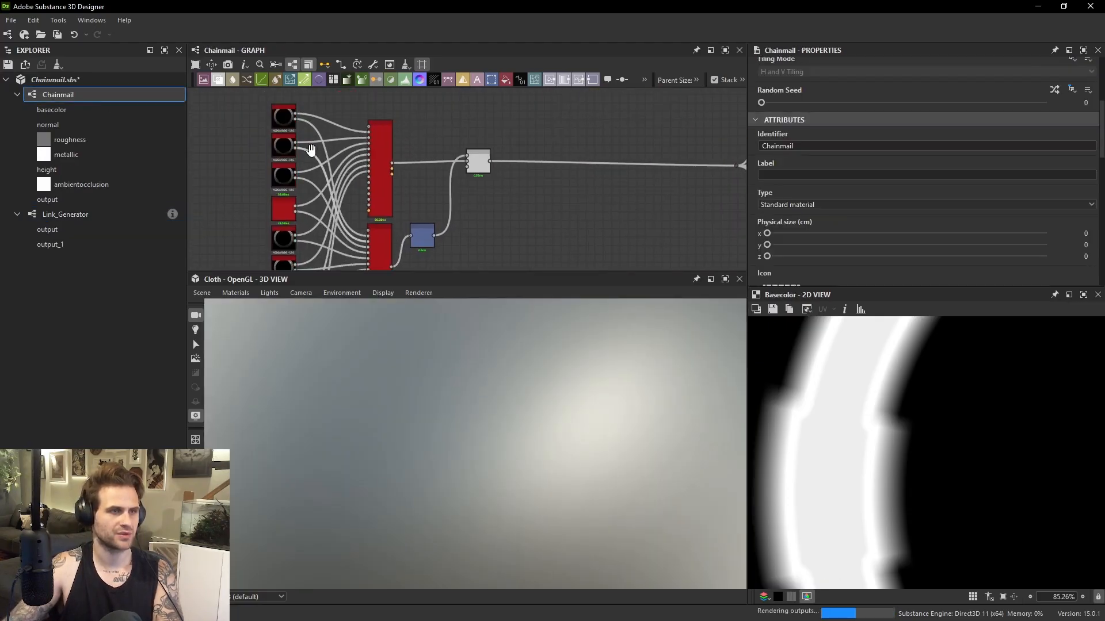
pyautogui.click(307, 145)
pyautogui.scroll(-5, 925, 202)
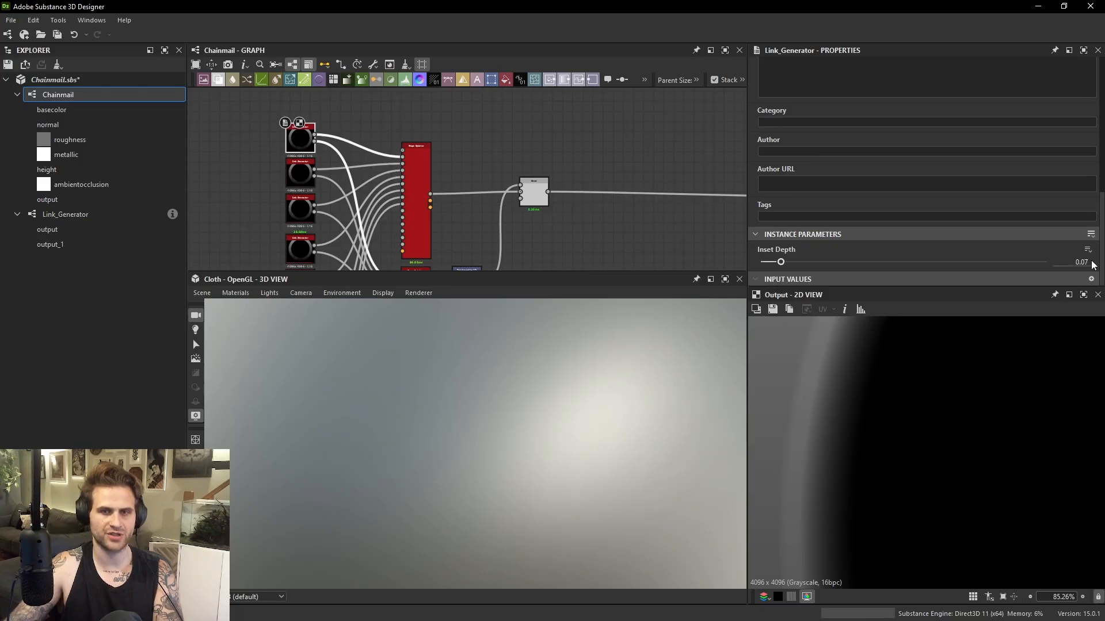
pyautogui.moveTo(311, 217); pyautogui.dragTo(363, 213, button='middle')
pyautogui.scroll(-1, 561, 268)
pyautogui.scroll(-3, 560, 387)
pyautogui.rightClick(618, 166)
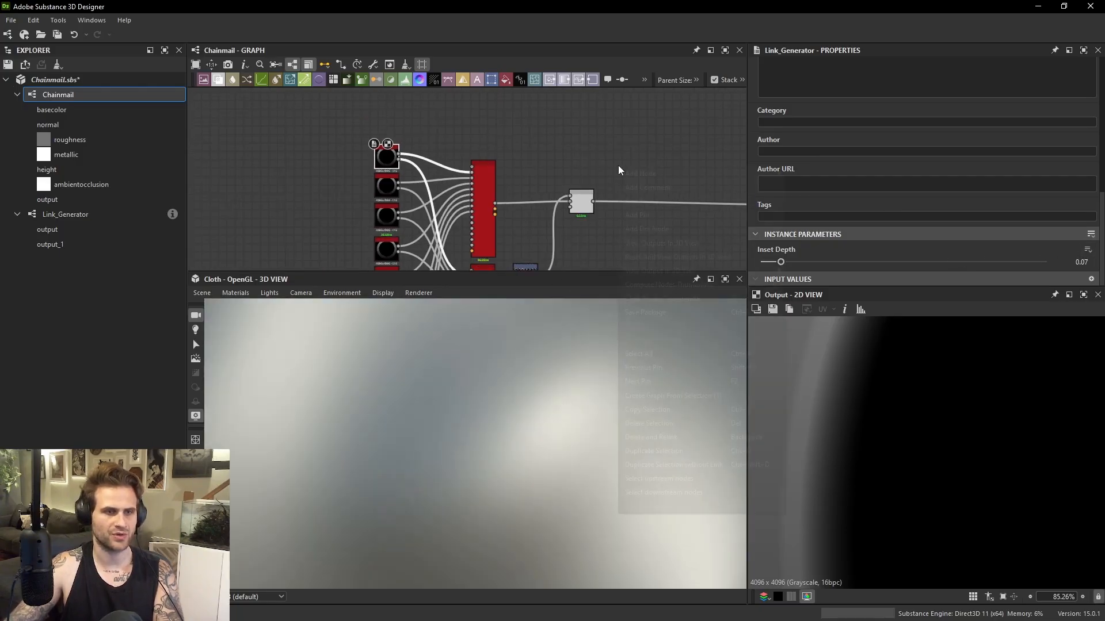
pyautogui.click(688, 243)
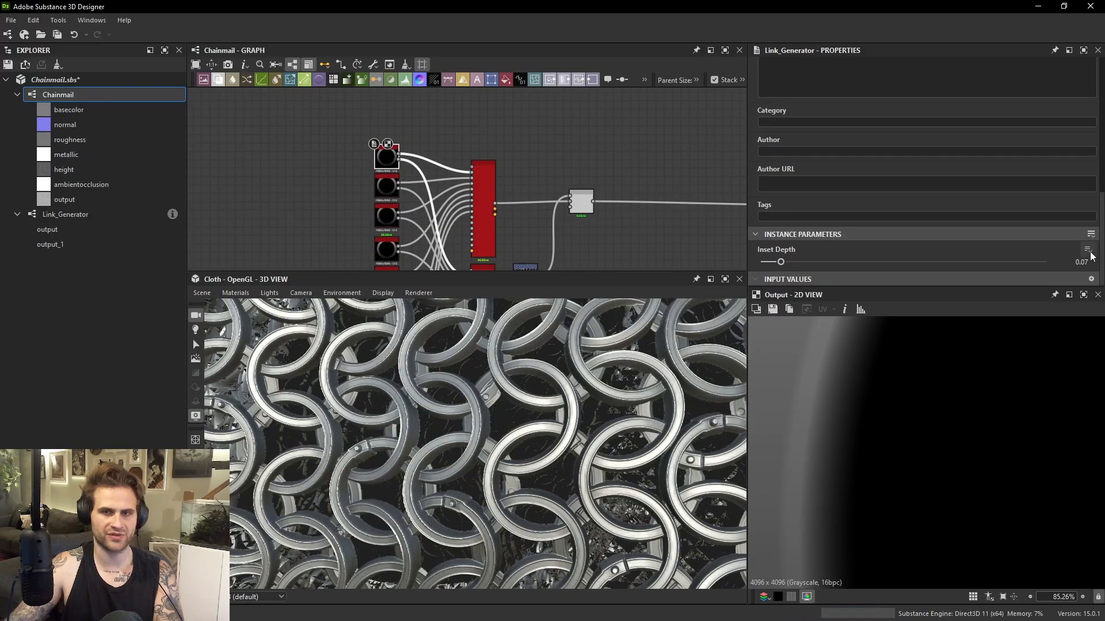
# Expose the first Link_Generator node's Inset Depth as a new graph input named Inset_Depth.
pyautogui.click(1087, 249)
pyautogui.click(1030, 256)
pyautogui.click(448, 238)
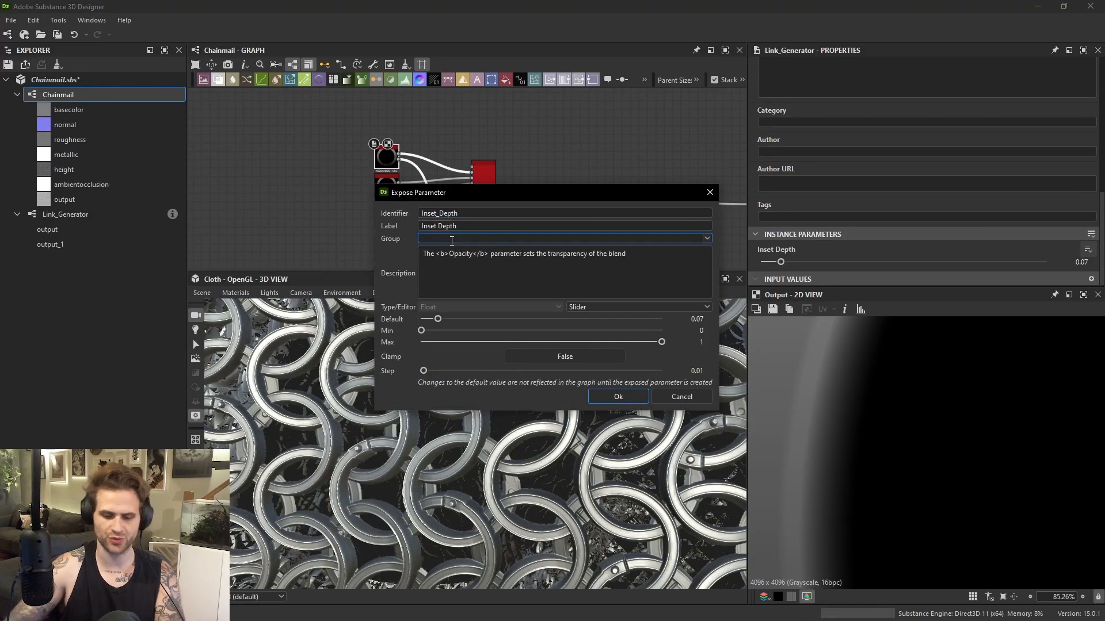
pyautogui.press('Return')
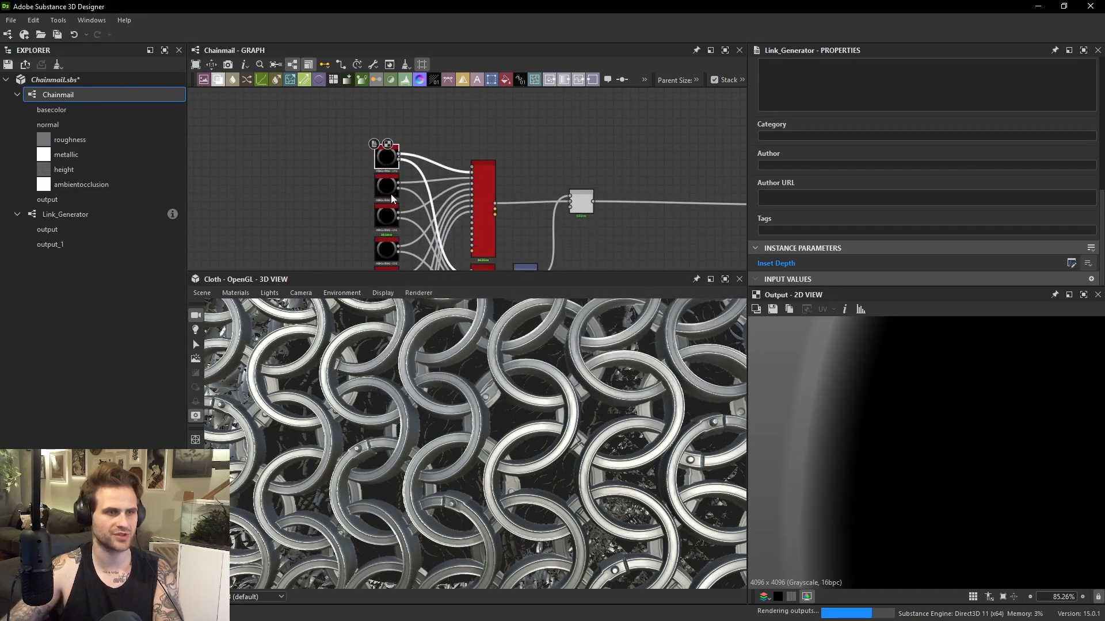
# Link the Inset Depth of the second, third and fourth Link_Generator nodes to the existing Inset_Depth graph input.
pyautogui.click(391, 195)
pyautogui.moveTo(400, 195); pyautogui.dragTo(431, 139, button='middle')
pyautogui.click(1088, 263)
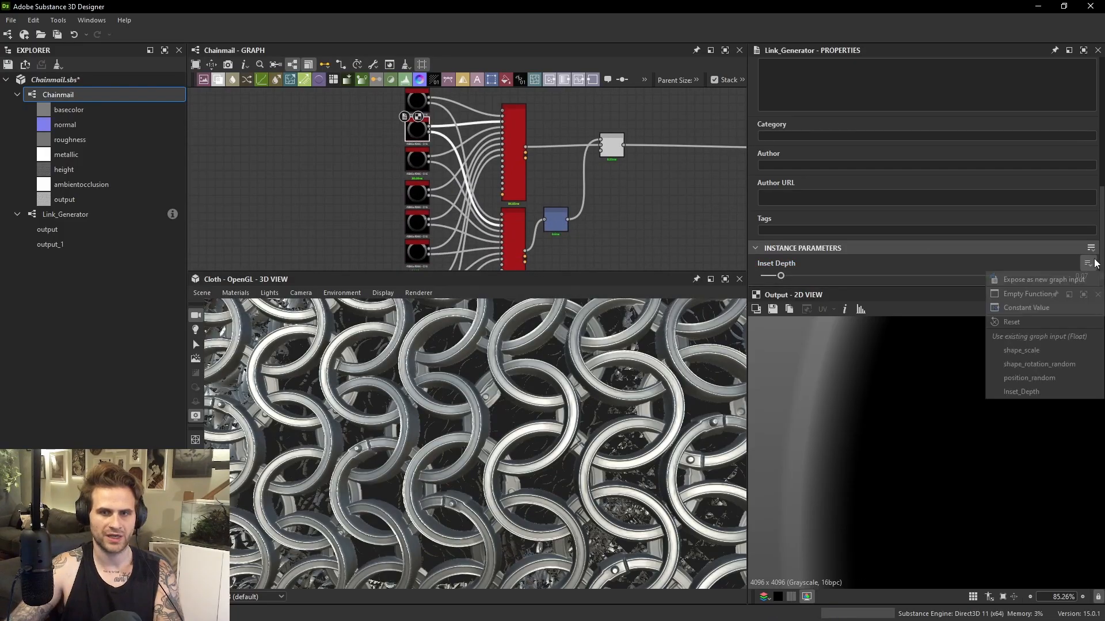
pyautogui.click(1050, 392)
pyautogui.click(428, 157)
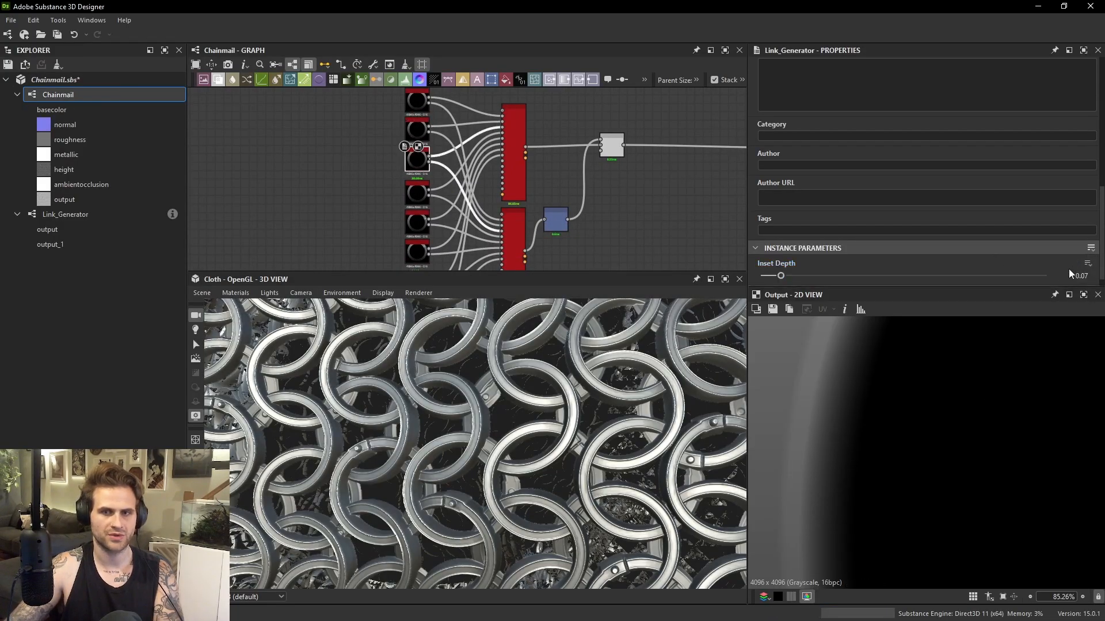
pyautogui.click(1087, 263)
pyautogui.click(1060, 391)
pyautogui.moveTo(385, 132); pyautogui.dragTo(392, 91, button='middle')
pyautogui.click(424, 151)
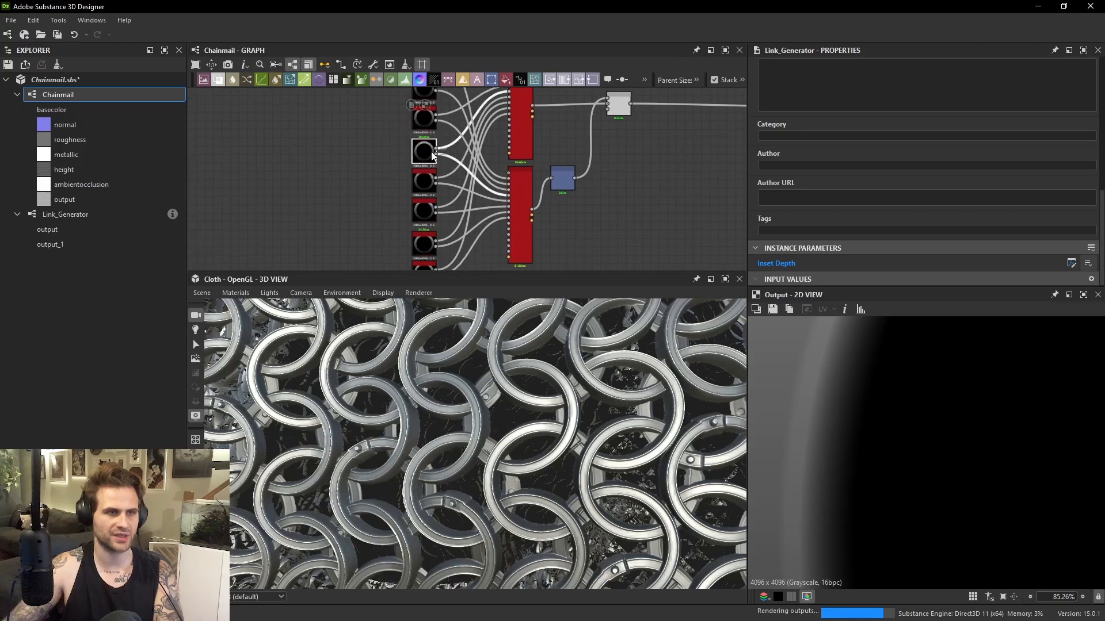
pyautogui.click(1088, 263)
pyautogui.click(1055, 392)
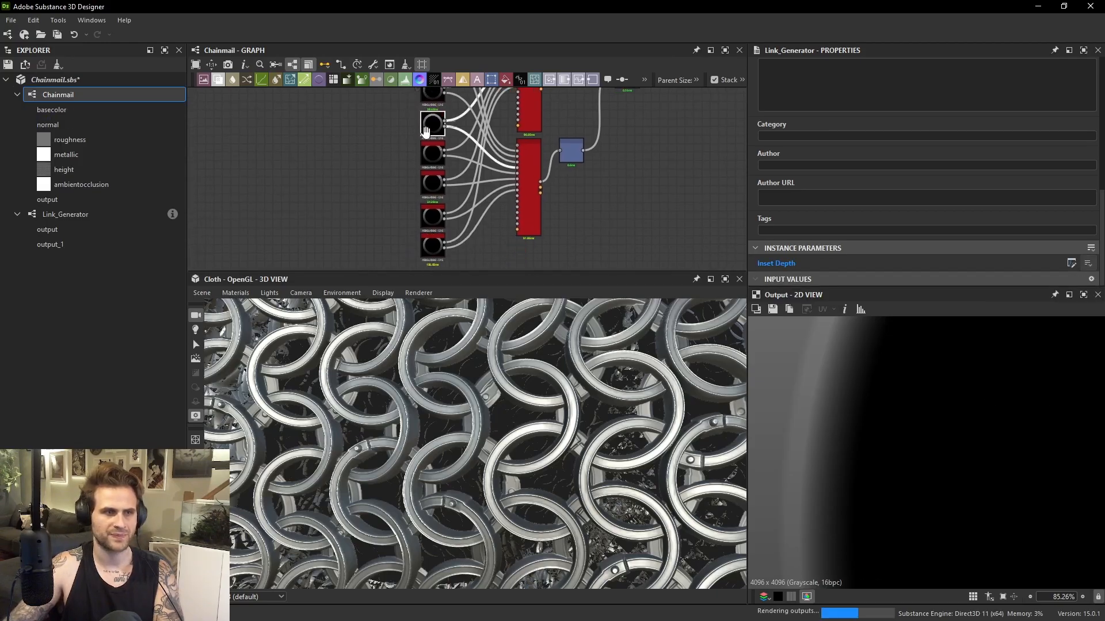
# Link the Inset Depth of the remaining four Link_Generator nodes to the existing Inset_Depth graph input.
pyautogui.click(1087, 263)
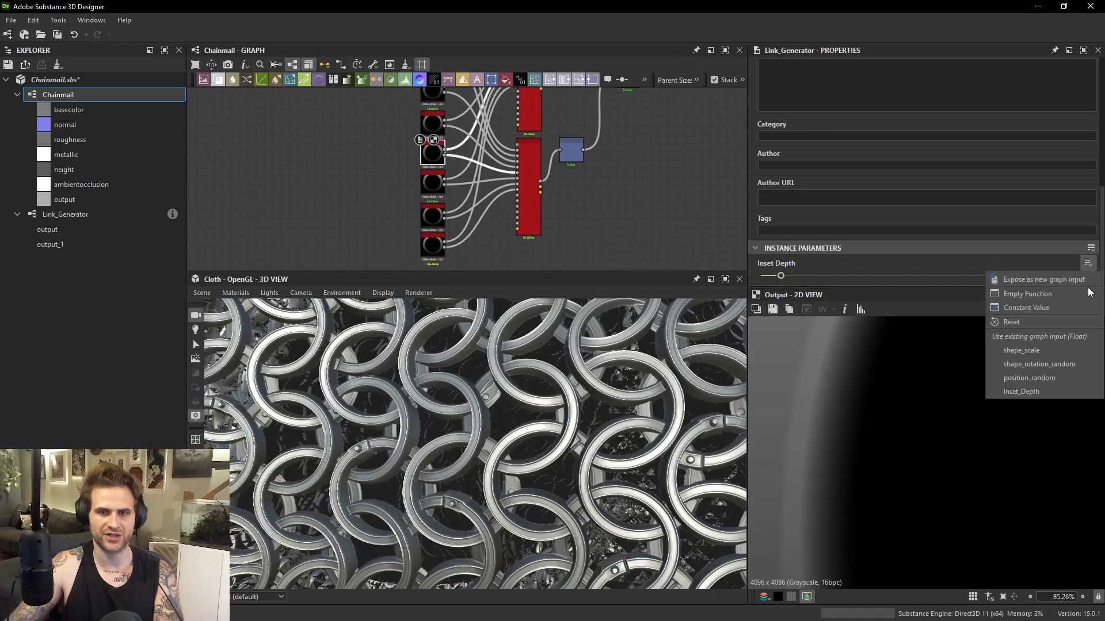
pyautogui.click(1042, 391)
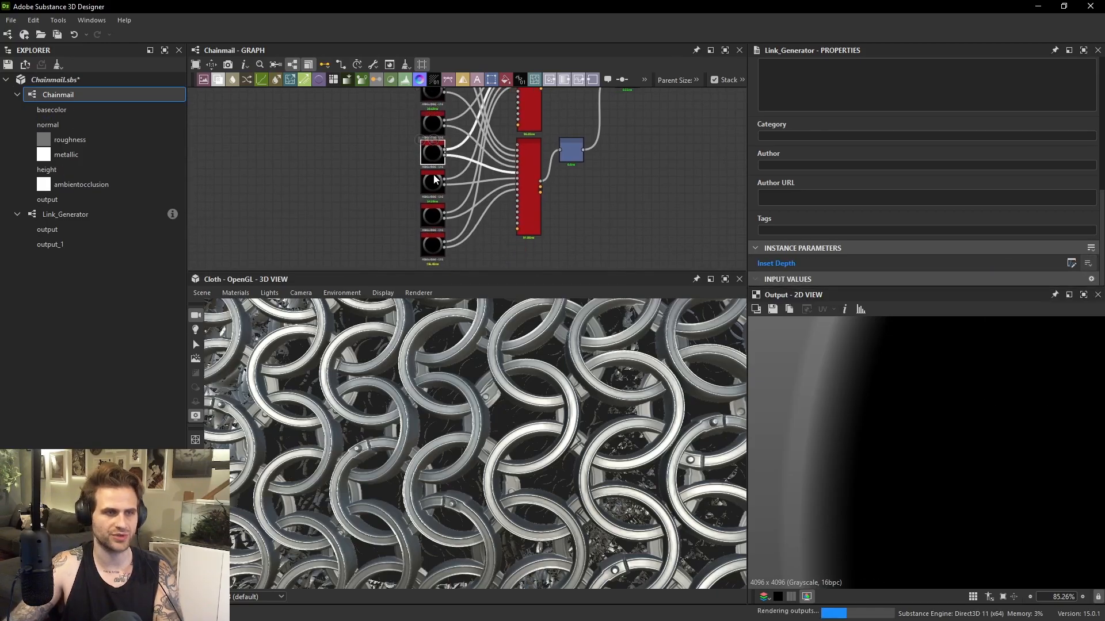
pyautogui.click(1088, 263)
pyautogui.click(1049, 383)
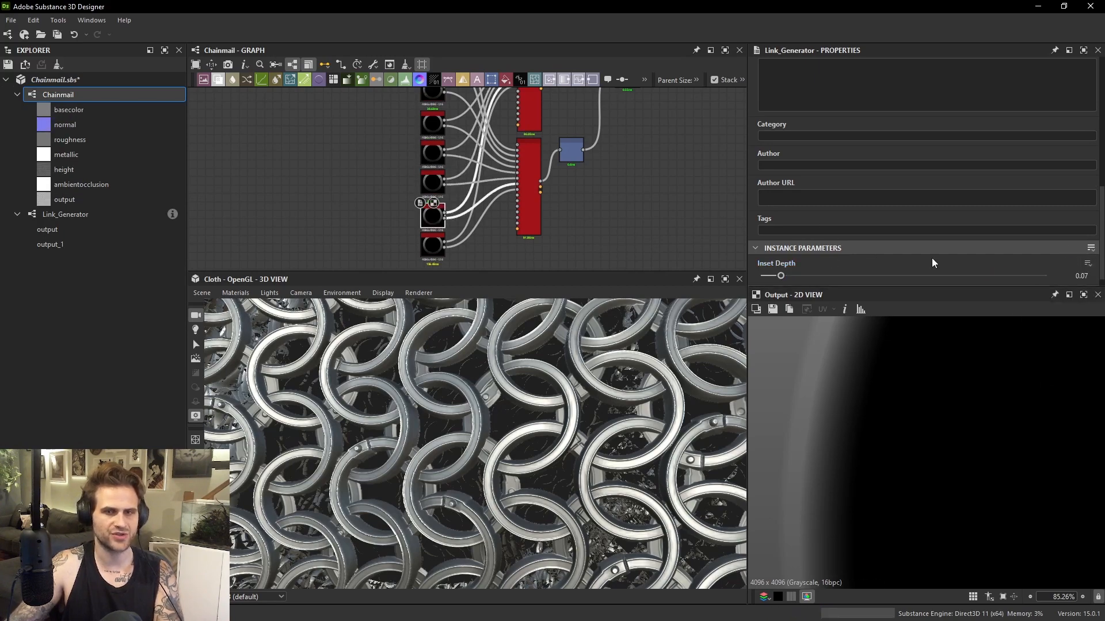
pyautogui.click(1087, 264)
pyautogui.click(1058, 390)
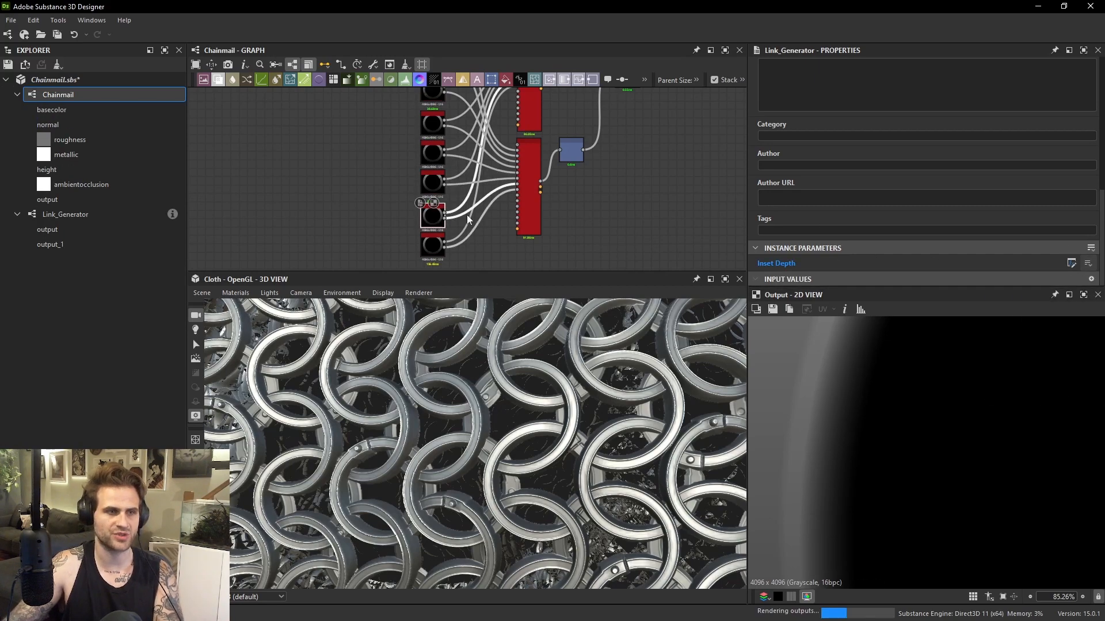
pyautogui.click(1087, 263)
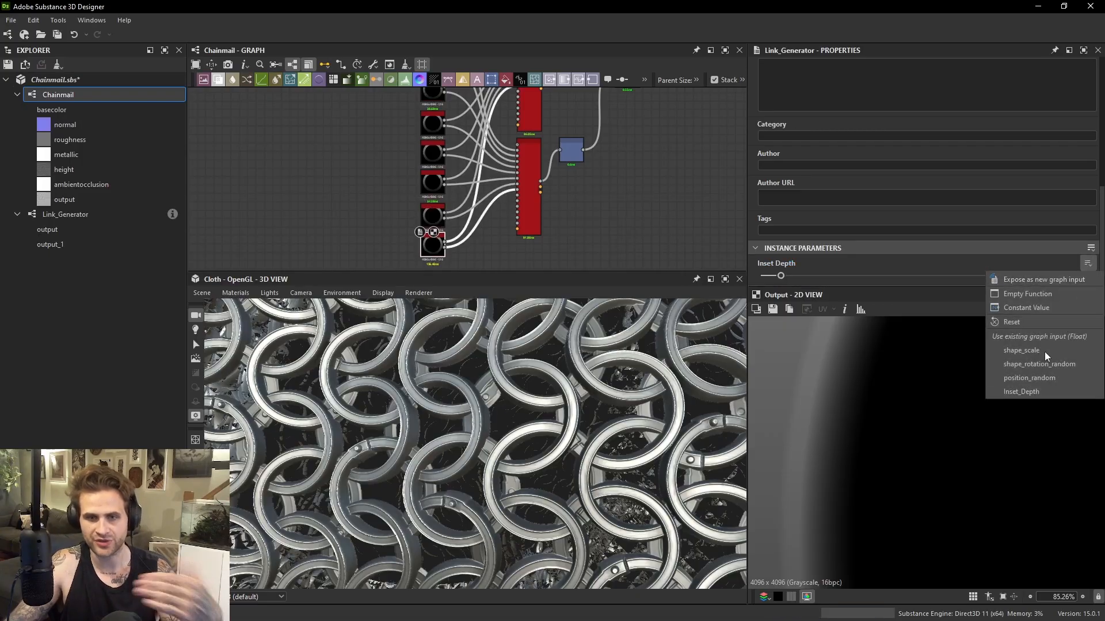
pyautogui.click(1039, 389)
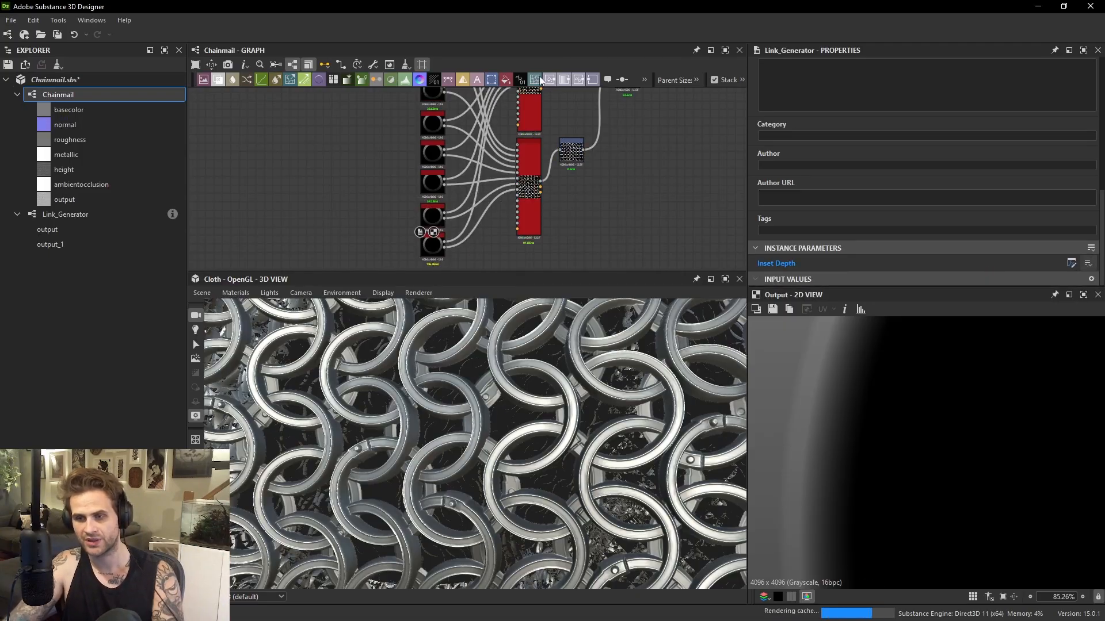
# Set the default value of the Chainmail graph's Inset Depth input to 0.03.
pyautogui.scroll(3, 589, 390)
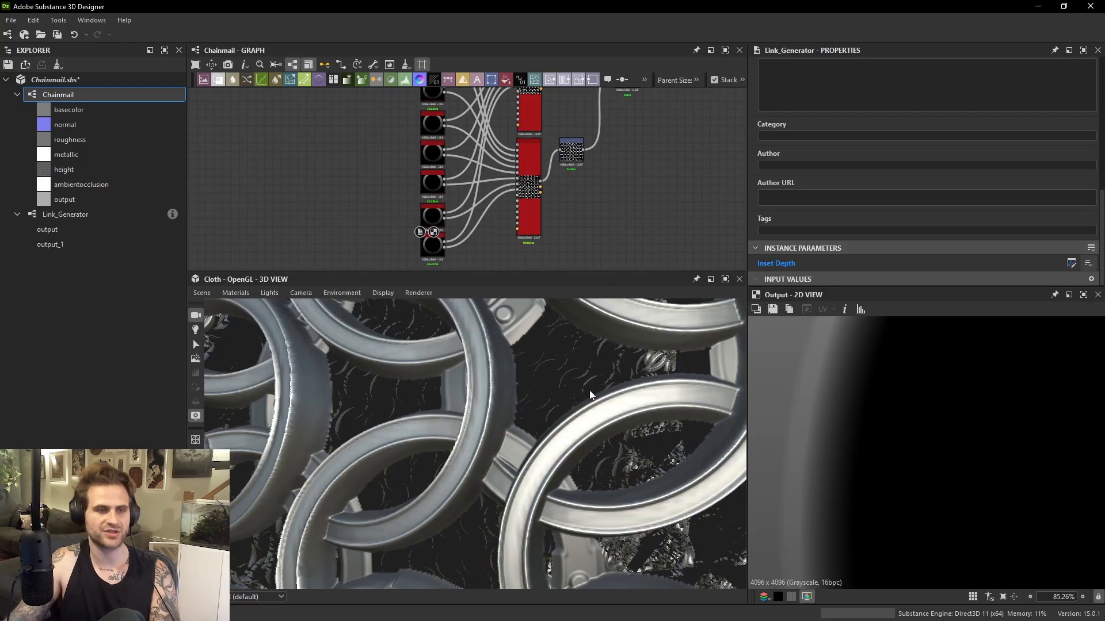
pyautogui.scroll(2, 478, 343)
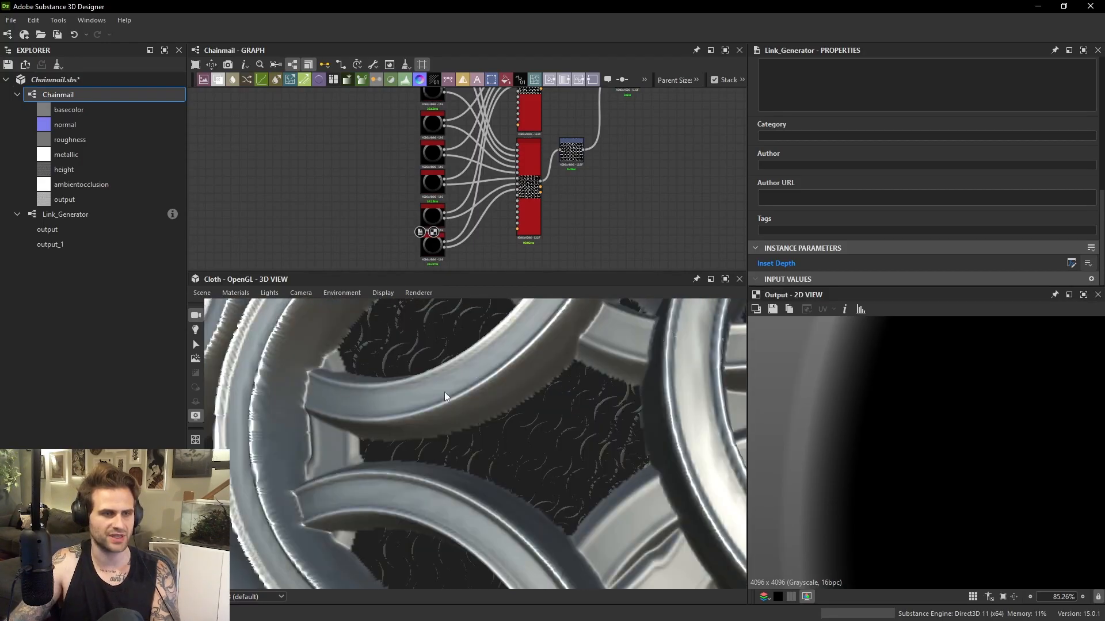
pyautogui.click(718, 183)
pyautogui.scroll(2, 697, 199)
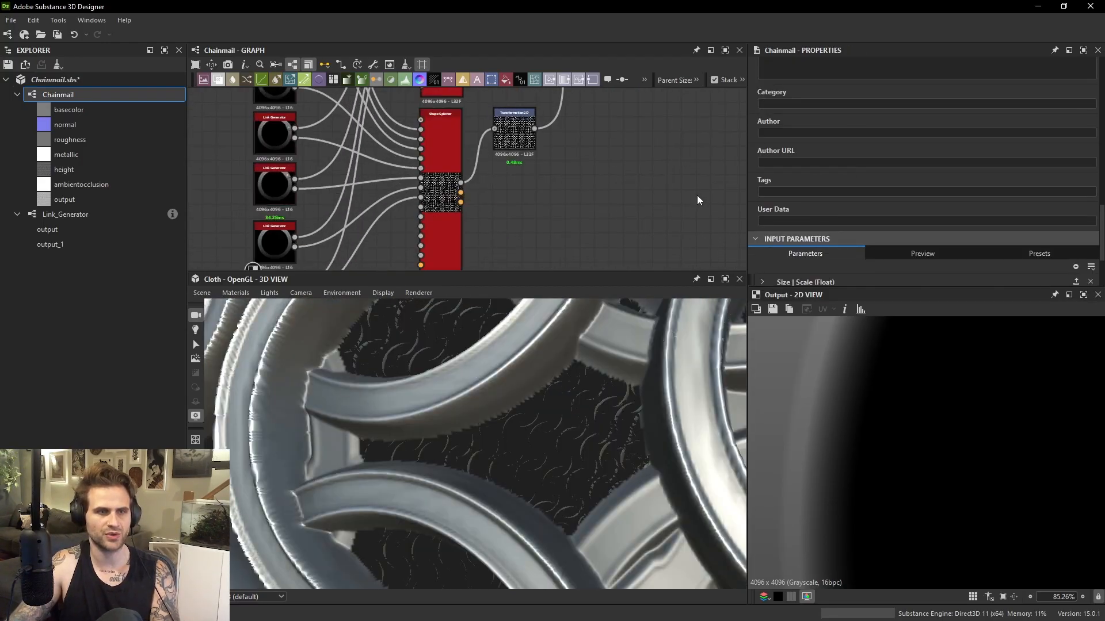
pyautogui.scroll(-3, 762, 229)
pyautogui.click(762, 229)
pyautogui.scroll(-1, 822, 221)
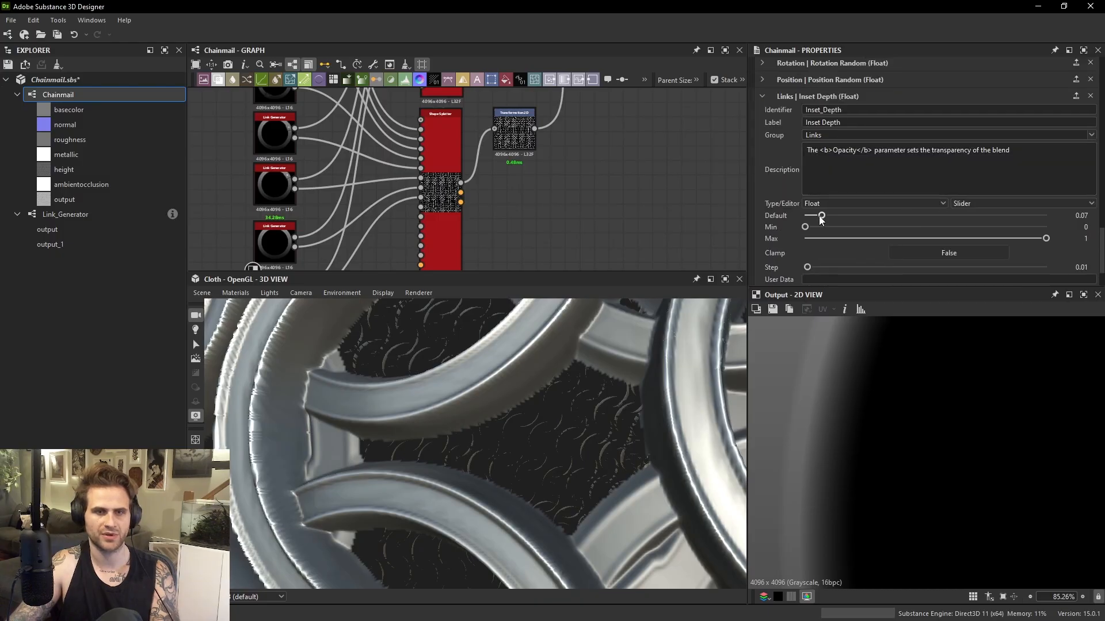
pyautogui.moveTo(821, 218); pyautogui.dragTo(812, 217)
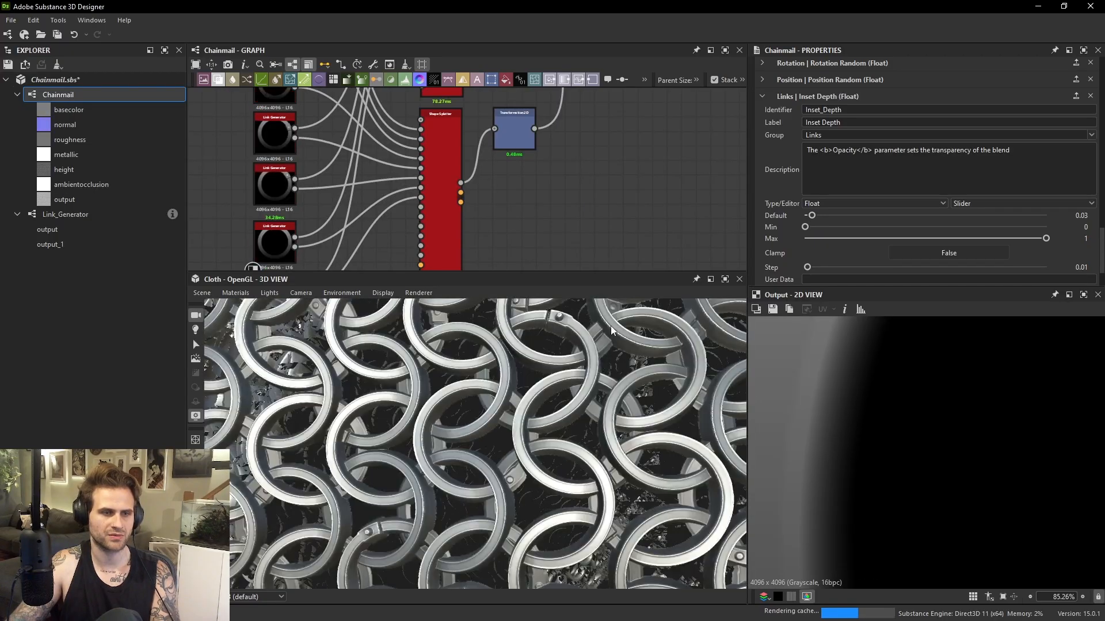
# Inspect the chainmail on the cloth and reapply the Adobe Standard Material's Tesselation + Displacement mode to the Default material.
pyautogui.scroll(8, 551, 364)
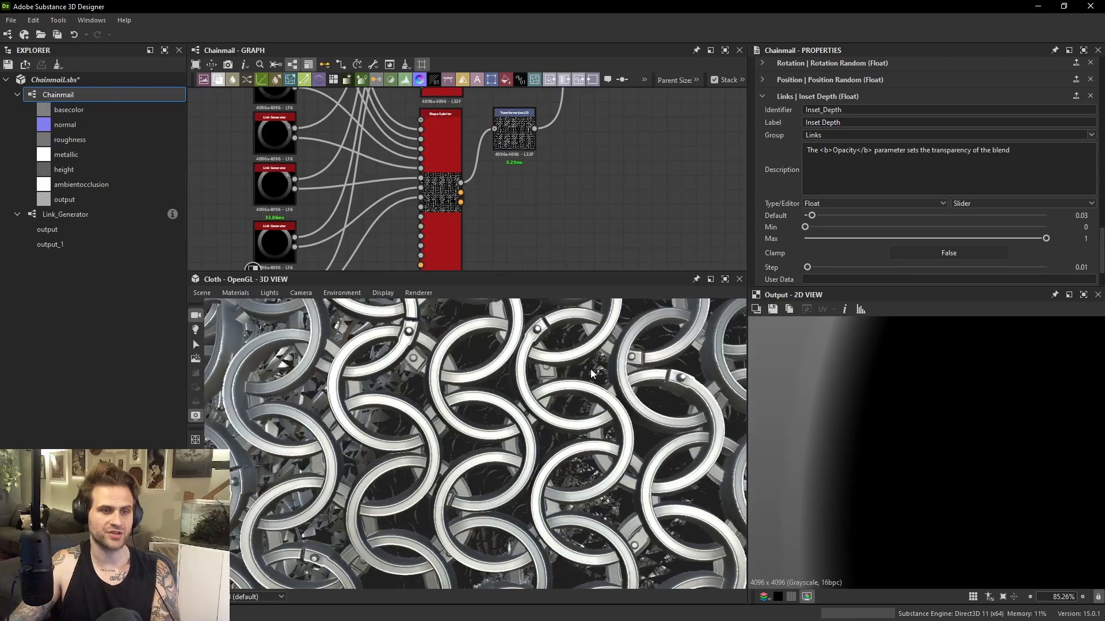
pyautogui.scroll(-8, 567, 361)
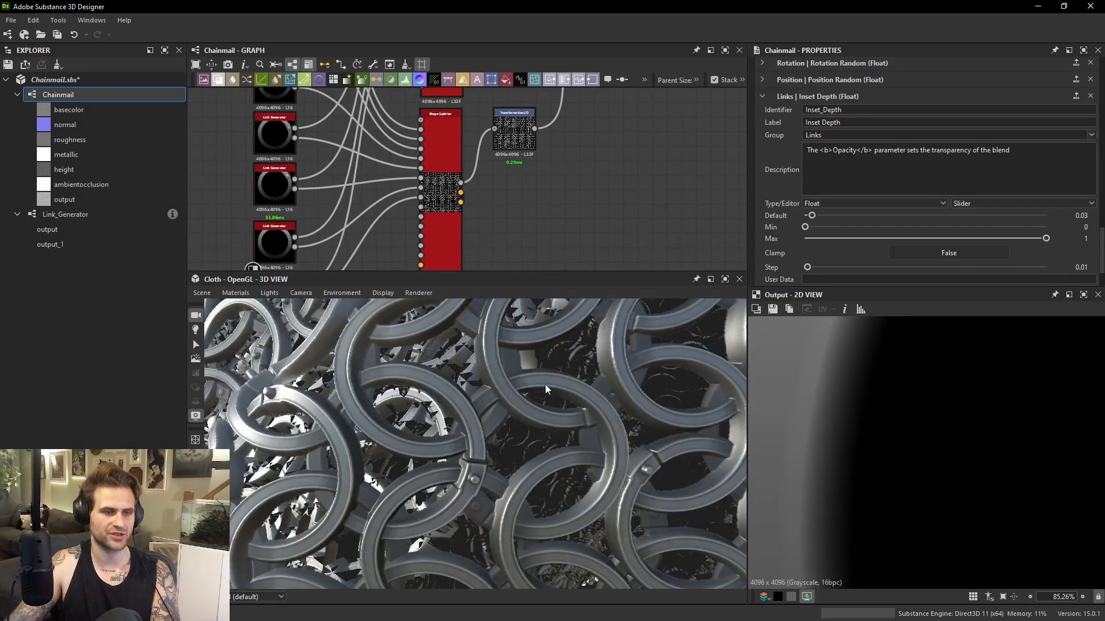
pyautogui.scroll(-6, 530, 426)
pyautogui.moveTo(529, 425); pyautogui.dragTo(630, 415)
pyautogui.scroll(4, 630, 414)
pyautogui.click(249, 293)
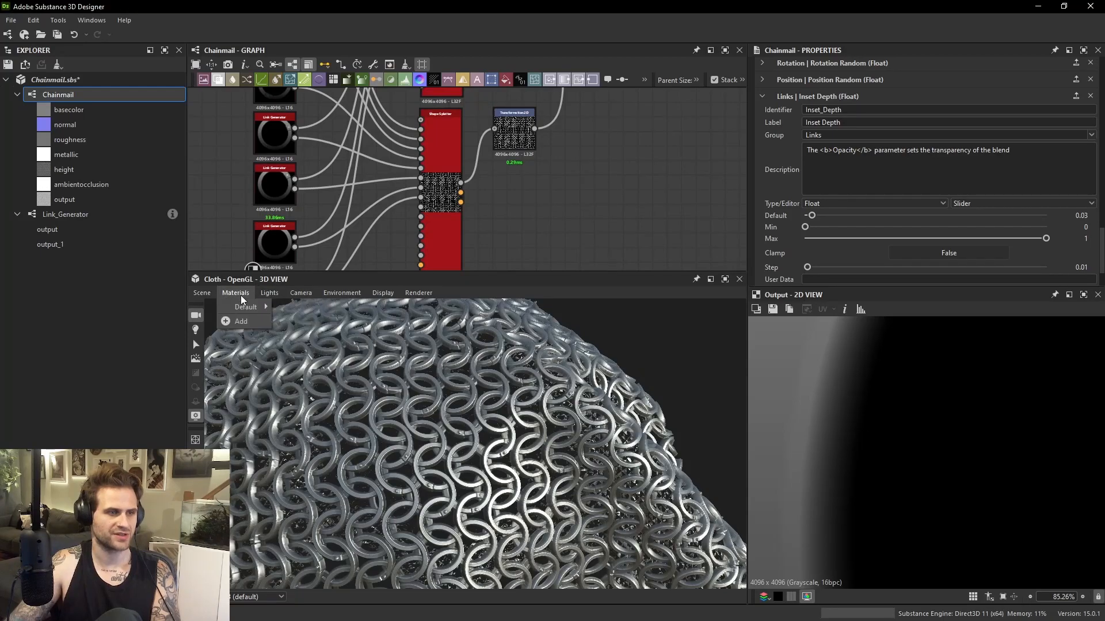
pyautogui.moveTo(258, 306)
pyautogui.moveTo(347, 317)
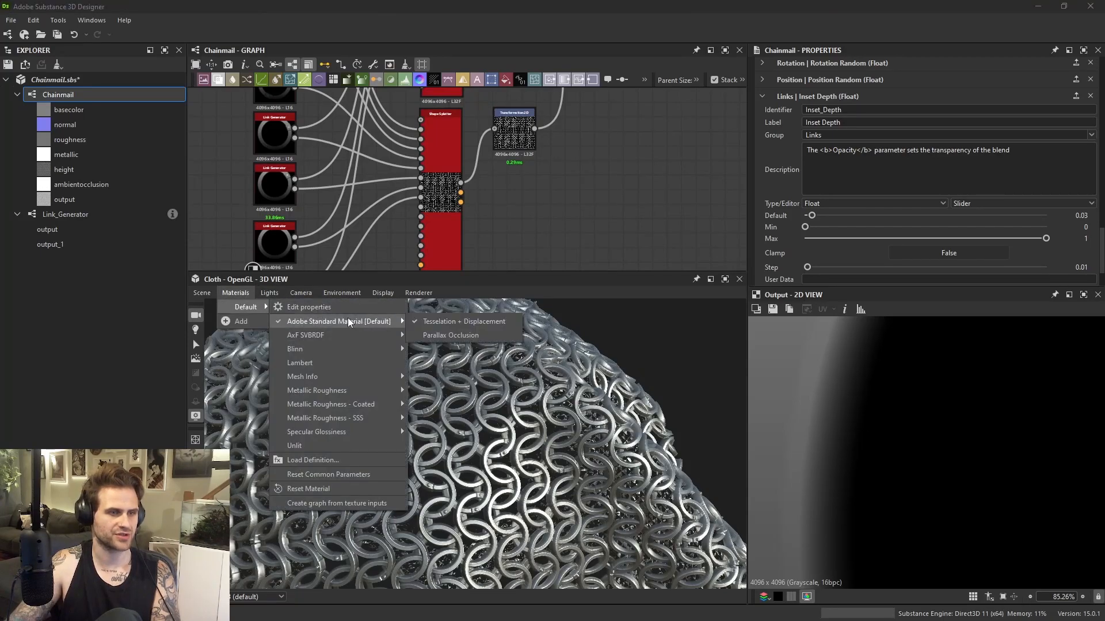
pyautogui.click(447, 318)
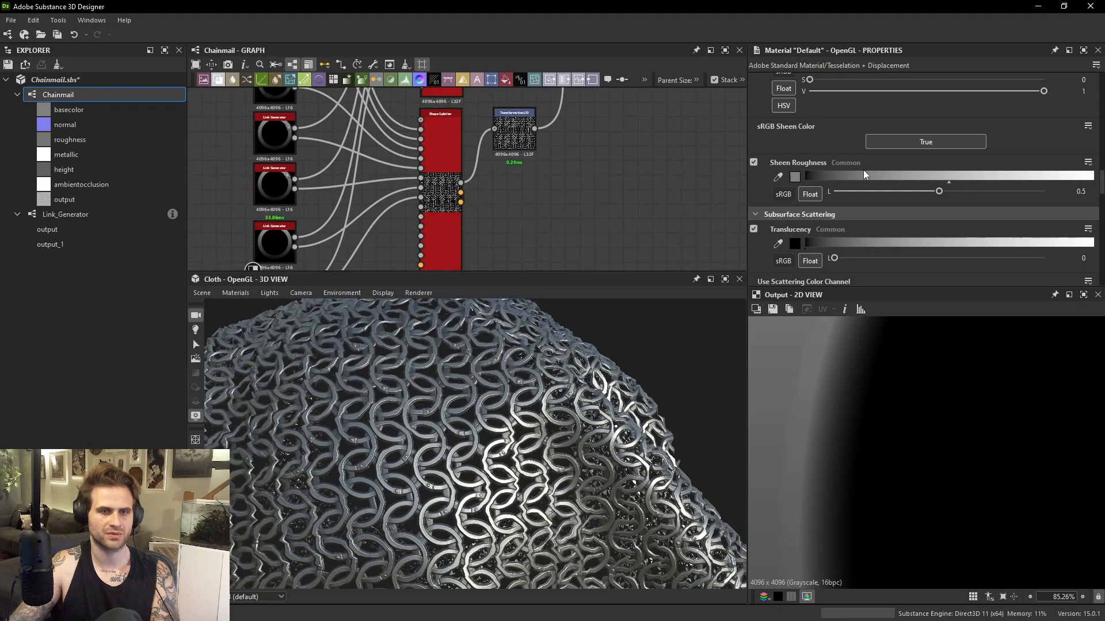
# Set the Default material's Tessellation Factor to 16 and its Height Scale to 0.47, and check the links up close.
pyautogui.scroll(-10, 863, 170)
pyautogui.scroll(8, 840, 167)
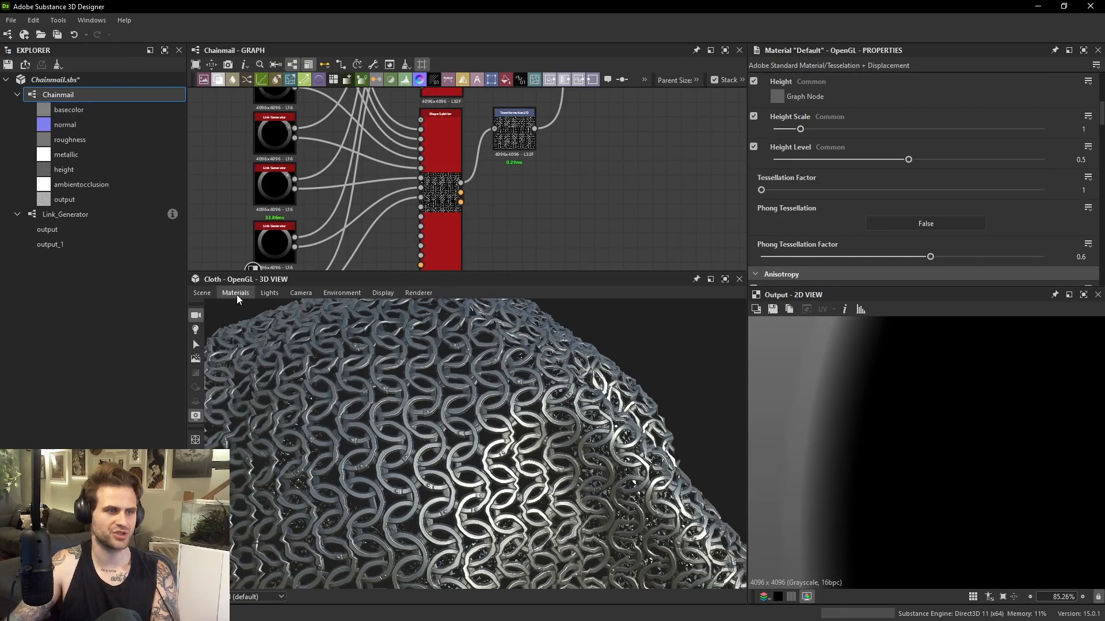
pyautogui.scroll(1, 853, 175)
pyautogui.click(426, 294)
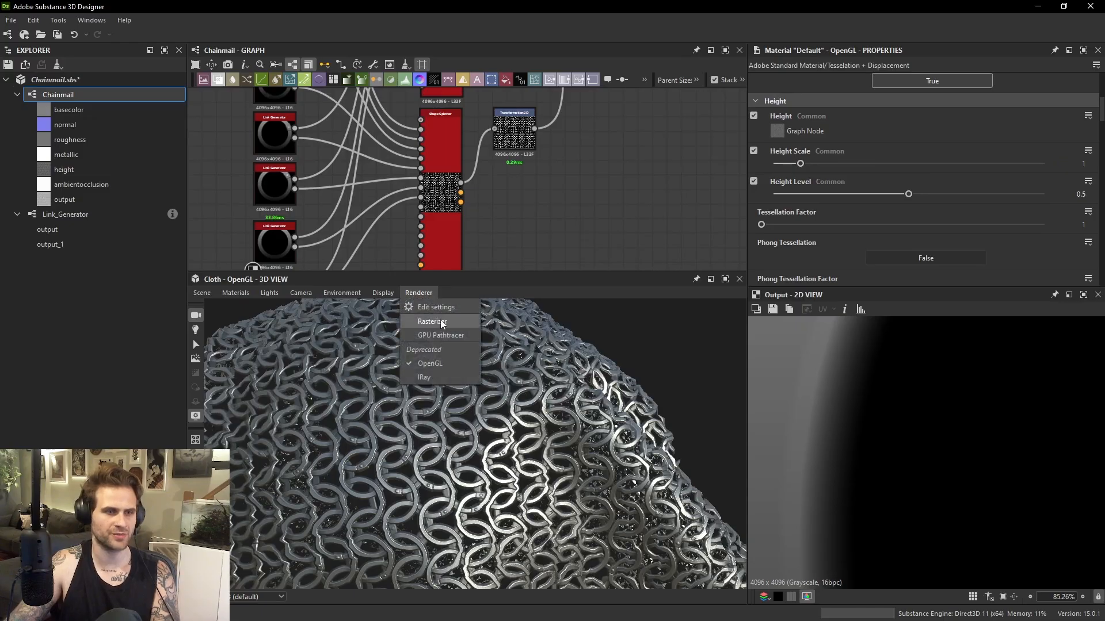
pyautogui.moveTo(769, 225); pyautogui.dragTo(903, 224)
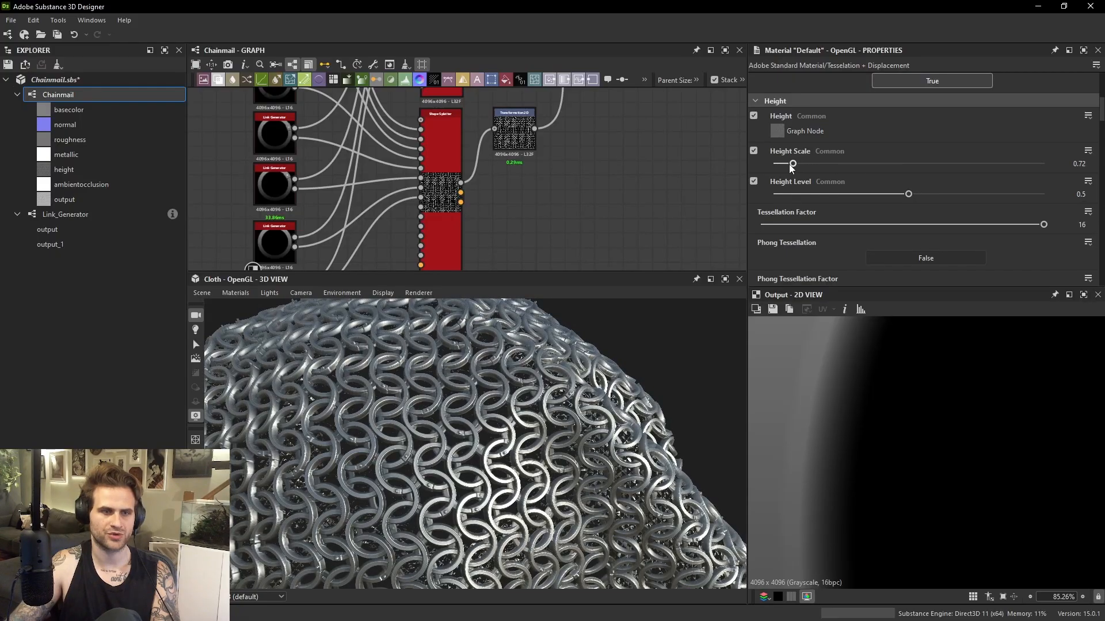
pyautogui.moveTo(791, 167); pyautogui.dragTo(787, 165)
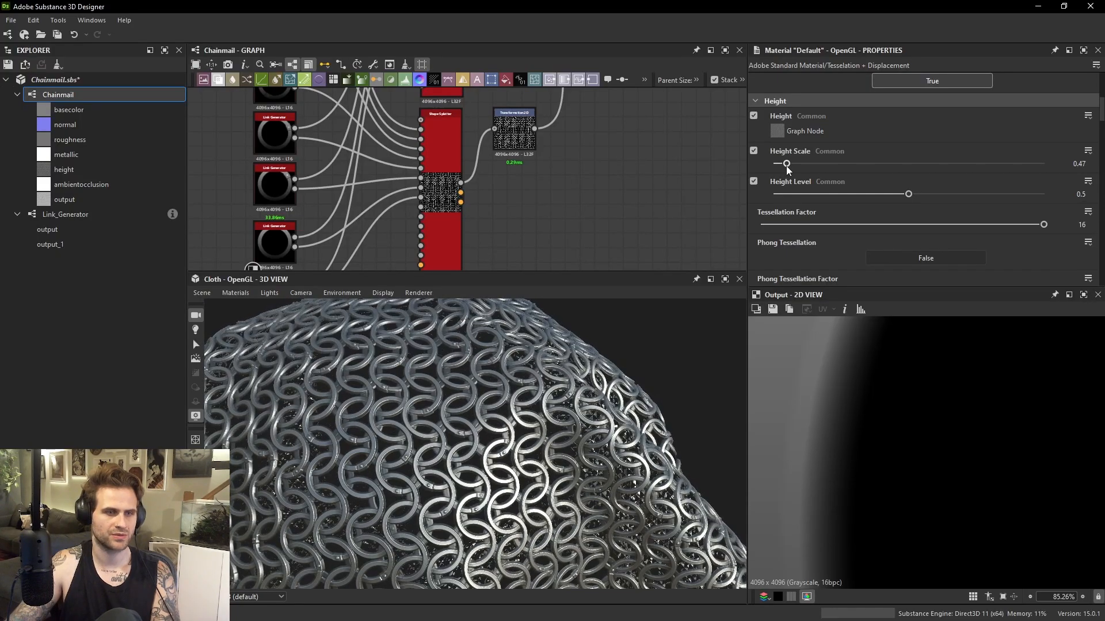
pyautogui.scroll(5, 520, 391)
pyautogui.moveTo(521, 391); pyautogui.dragTo(455, 366)
pyautogui.scroll(-5, 570, 167)
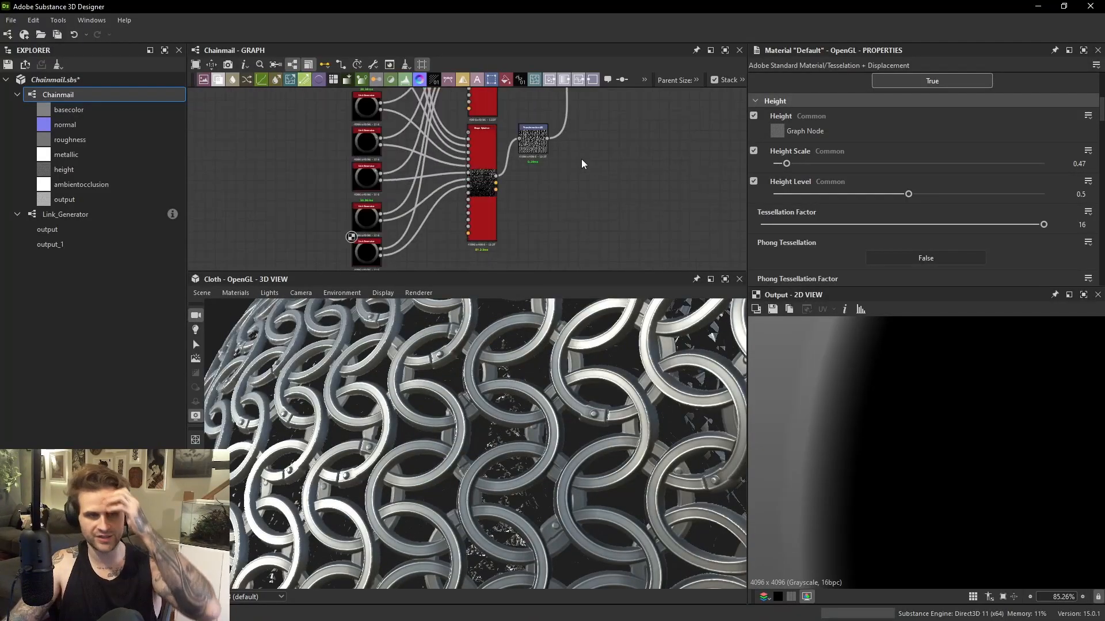
# Display the second splatter data output of each Shape Splatter in the 2D view and examine the link pattern.
pyautogui.moveTo(679, 115); pyautogui.dragTo(485, 193, button='middle')
pyautogui.scroll(1, 460, 190)
pyautogui.moveTo(359, 212); pyautogui.dragTo(499, 170, button='middle')
pyautogui.scroll(3, 478, 185)
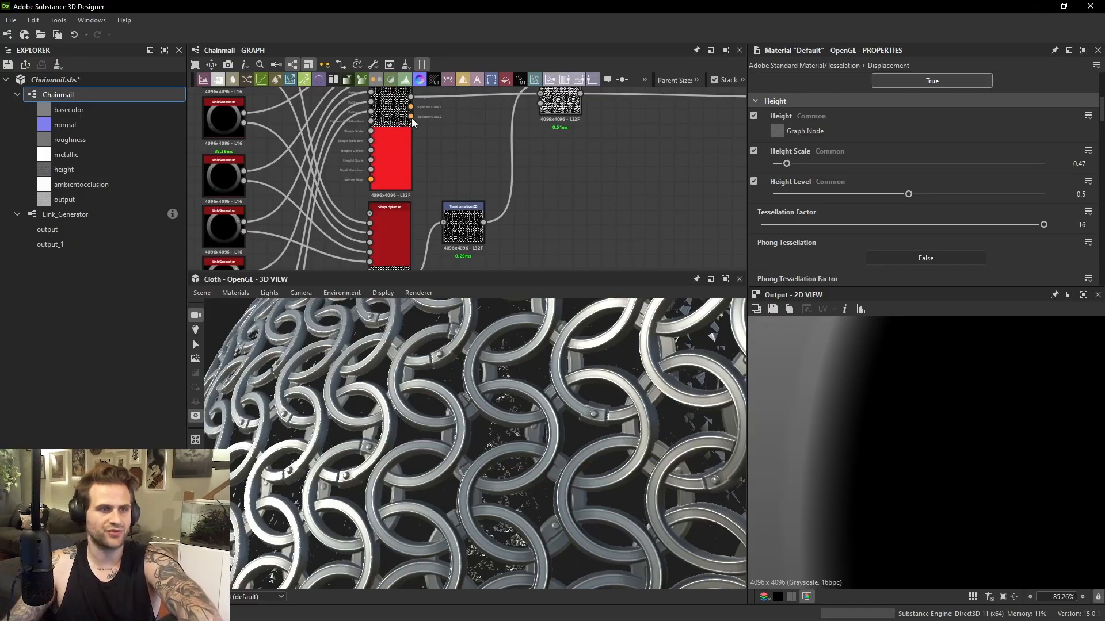
pyautogui.moveTo(413, 113); pyautogui.dragTo(604, 223)
pyautogui.moveTo(442, 179); pyautogui.dragTo(431, 130, button='middle')
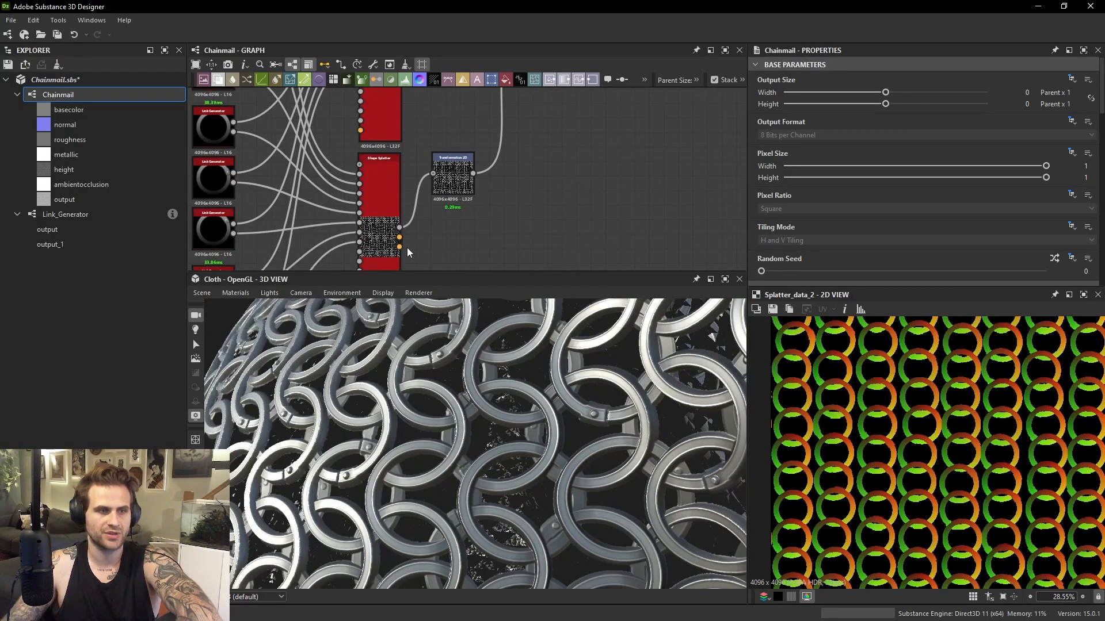
pyautogui.doubleClick(402, 247)
pyautogui.scroll(2, 954, 407)
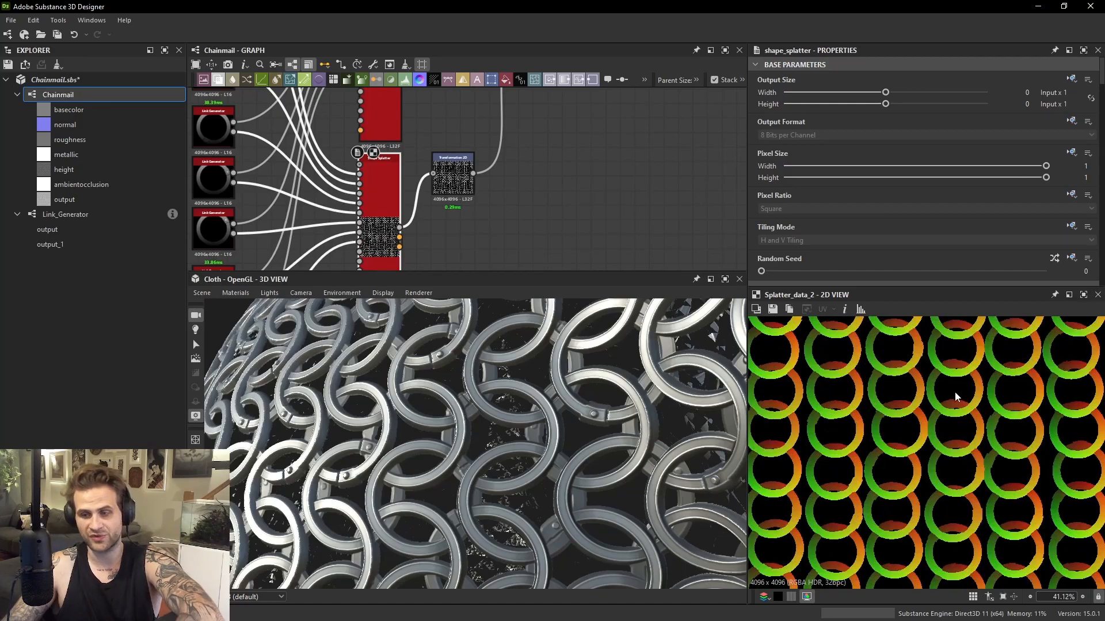
pyautogui.scroll(-8, 431, 155)
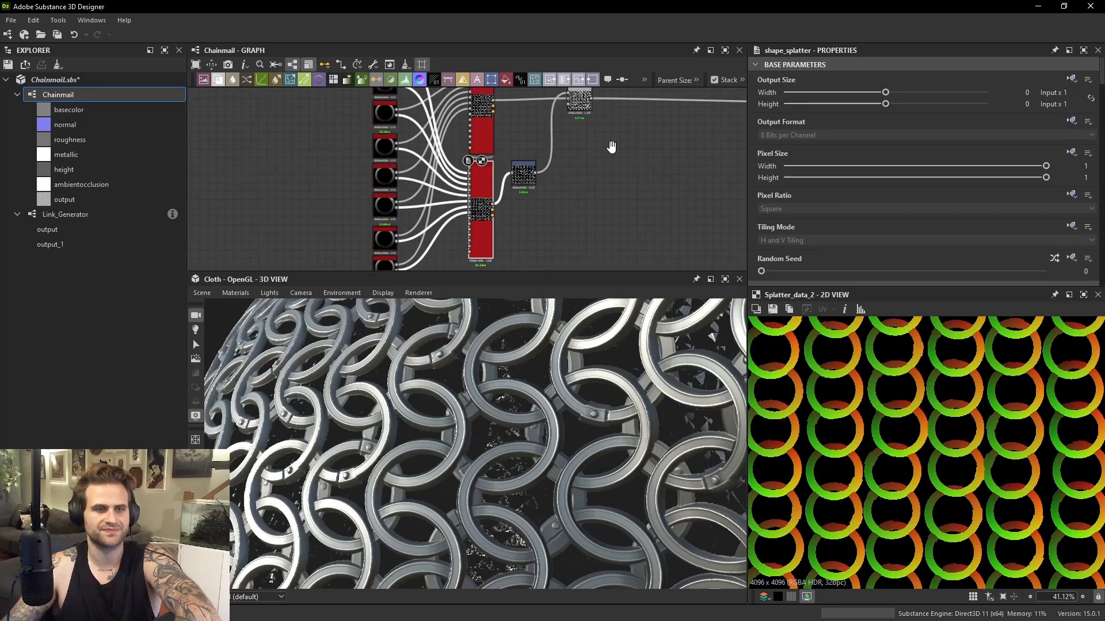
# Reposition the group of Link_Generator, Shape Splatter, Transformation 2D and blend nodes, leaving more space before the output nodes.
pyautogui.moveTo(385, 146); pyautogui.dragTo(375, 154)
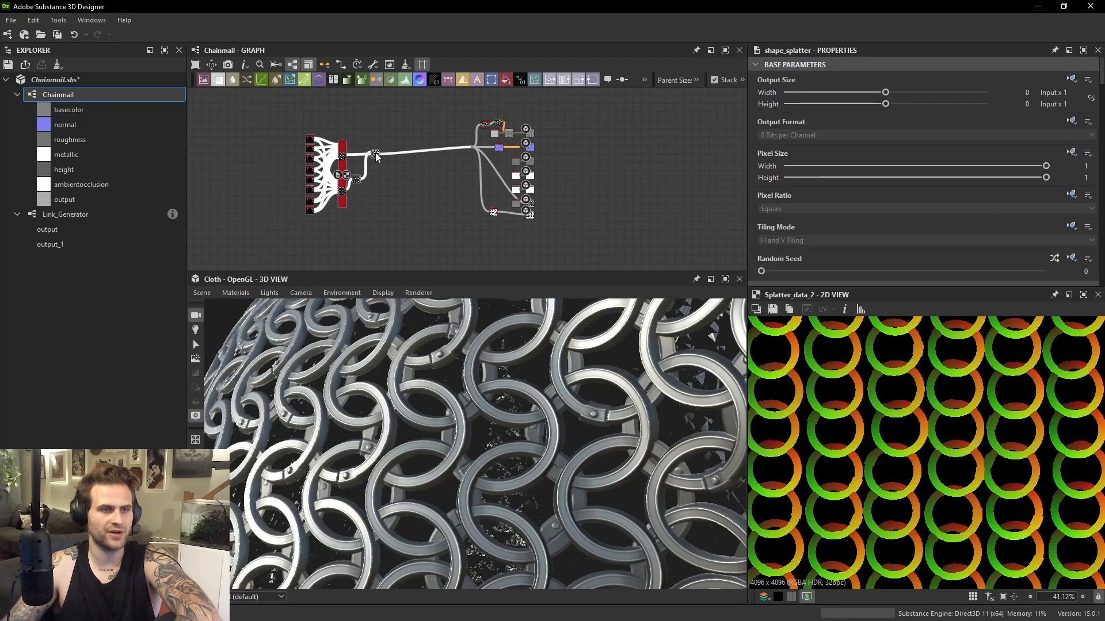
pyautogui.scroll(5, 501, 147)
pyautogui.moveTo(221, 177); pyautogui.dragTo(384, 158, button='middle')
pyautogui.scroll(-3, 384, 157)
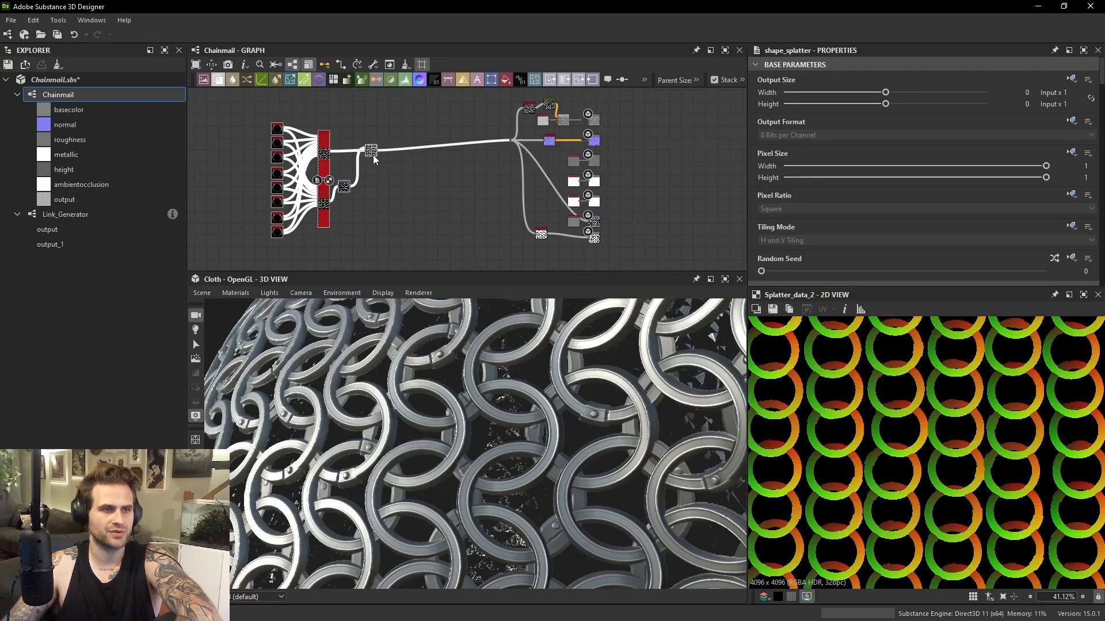
pyautogui.moveTo(373, 154); pyautogui.dragTo(367, 149)
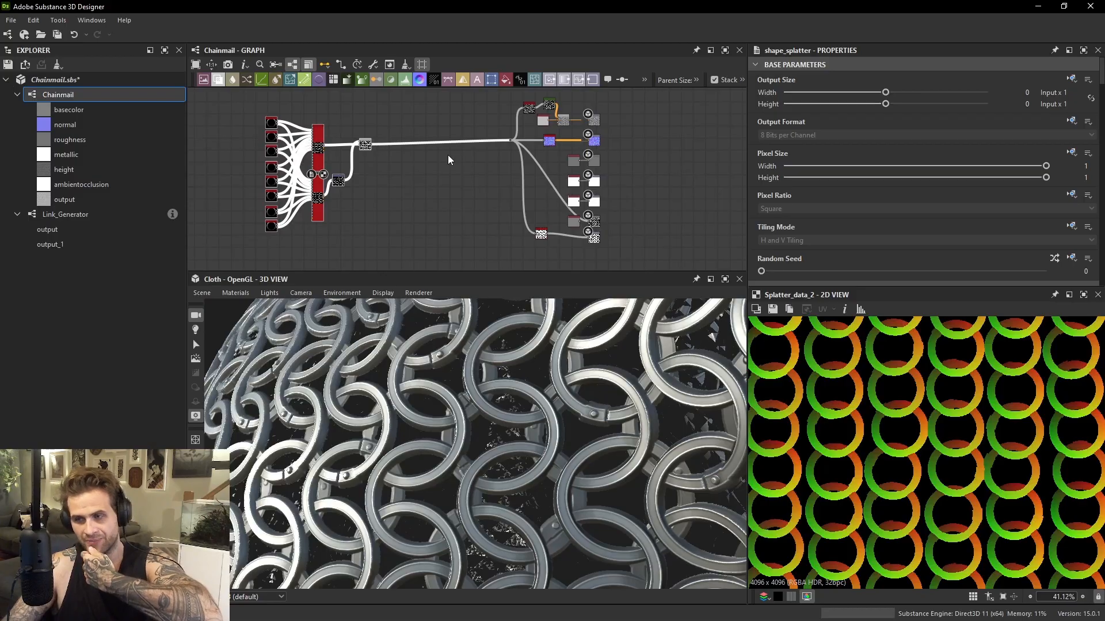
# Move the Ambient Occlusion (HBAO) node feeding the Gradient Map slightly up and away from the Uniform Color node.
pyautogui.scroll(3, 575, 153)
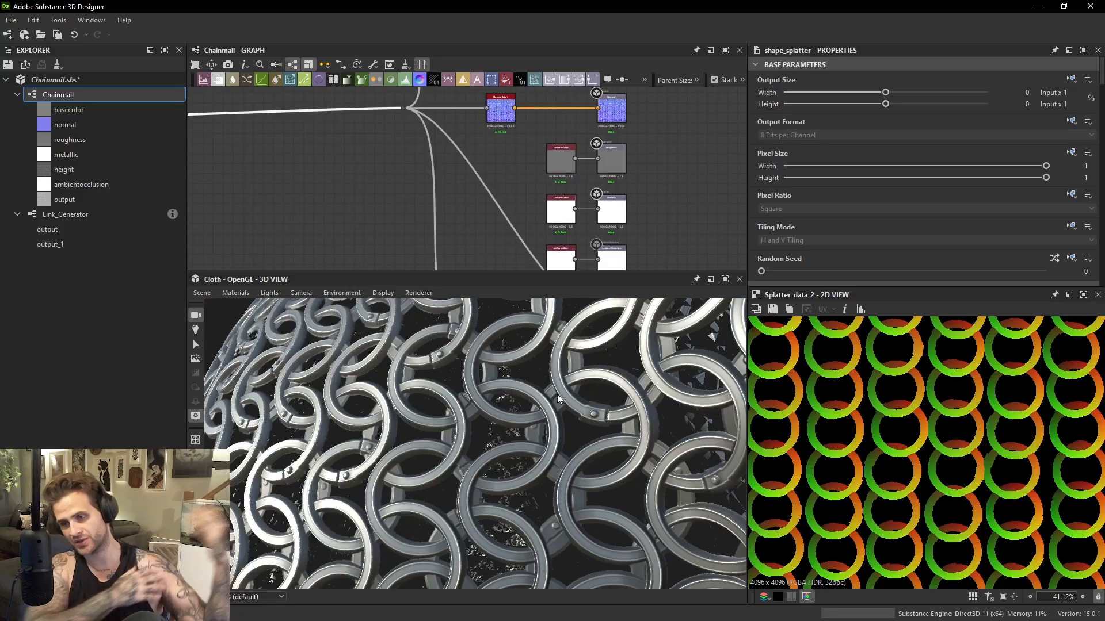
pyautogui.moveTo(446, 127); pyautogui.dragTo(538, 297, button='middle')
pyautogui.scroll(1, 523, 203)
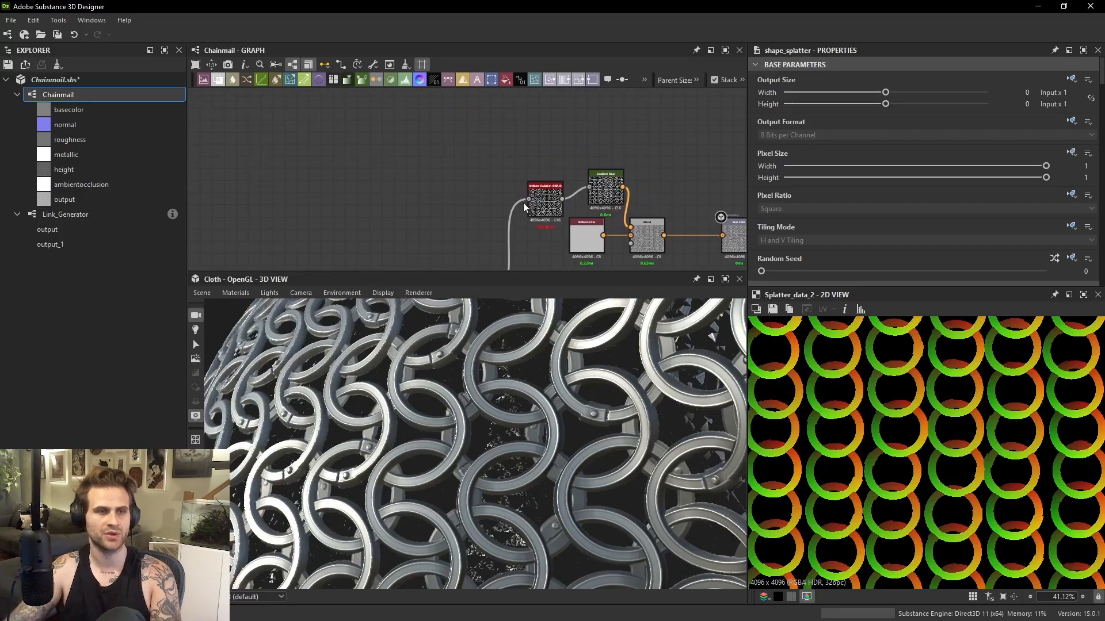
pyautogui.click(576, 227)
pyautogui.moveTo(554, 205); pyautogui.dragTo(541, 187)
# Darken the Uniform Color feeding the base color blend by setting its V value to 0.64.
pyautogui.doubleClick(582, 225)
pyautogui.scroll(-4, 902, 252)
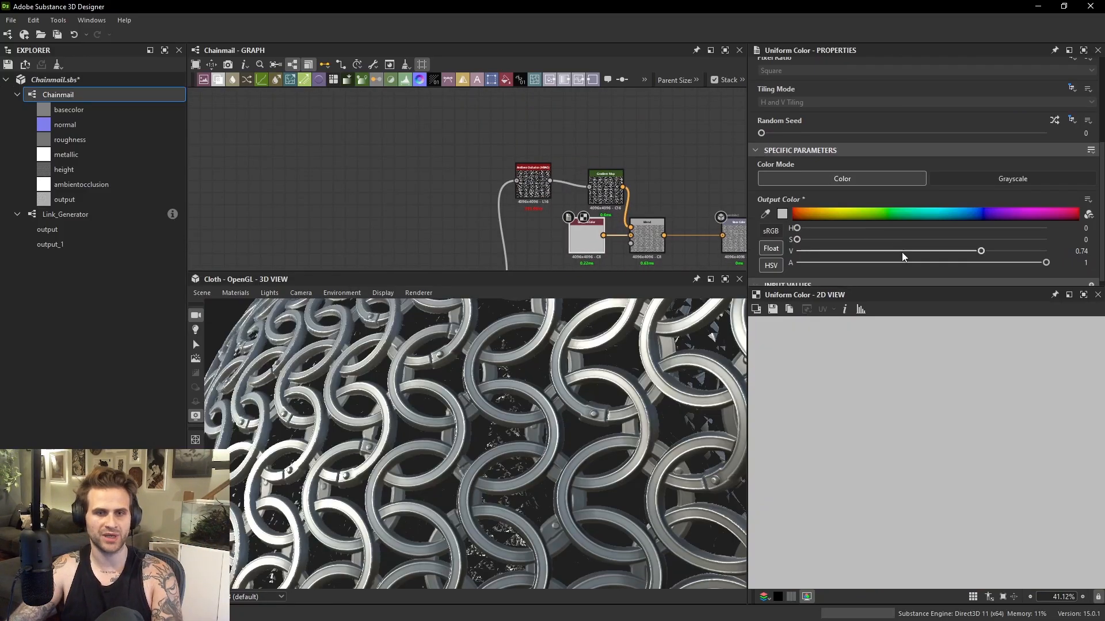
pyautogui.moveTo(960, 253); pyautogui.dragTo(933, 257)
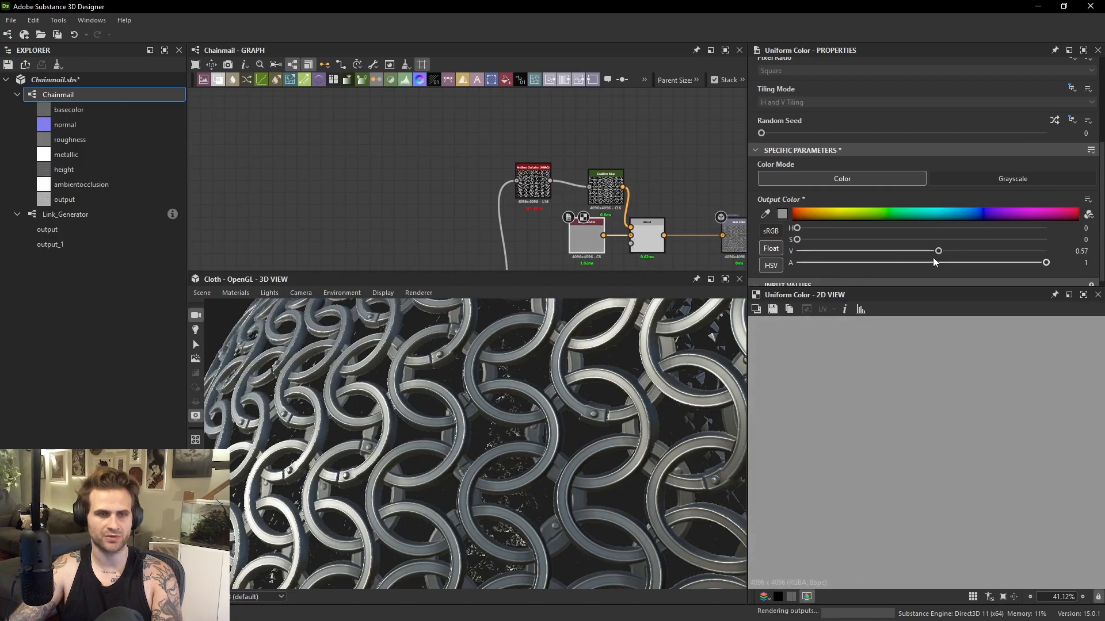
pyautogui.scroll(-2, 649, 213)
pyautogui.moveTo(649, 213); pyautogui.dragTo(632, 149, button='middle')
pyautogui.scroll(2, 601, 183)
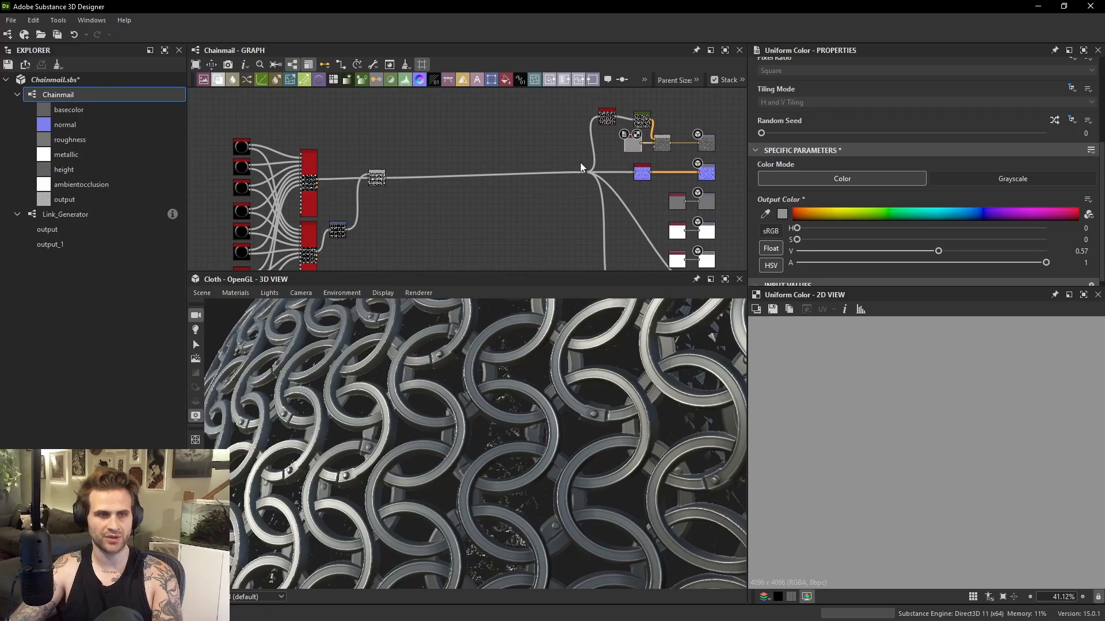
pyautogui.moveTo(949, 253); pyautogui.dragTo(956, 254)
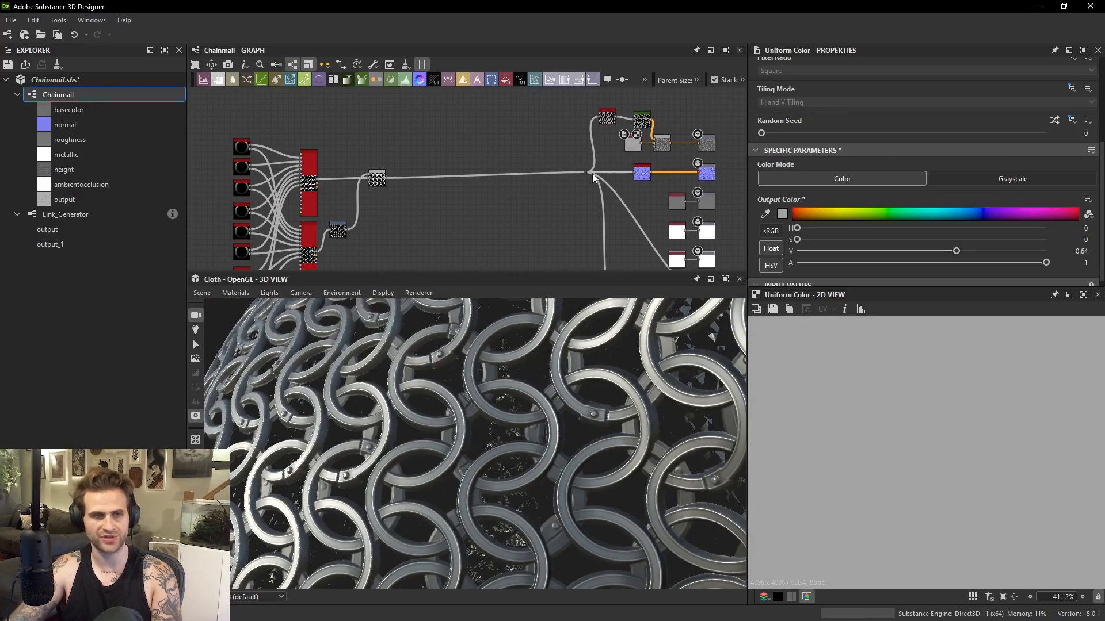
# Move the dot node that branches the combined height signal farther from the material output nodes.
pyautogui.moveTo(586, 171); pyautogui.dragTo(523, 175)
pyautogui.moveTo(571, 216); pyautogui.dragTo(547, 126, button='middle')
pyautogui.scroll(2, 653, 195)
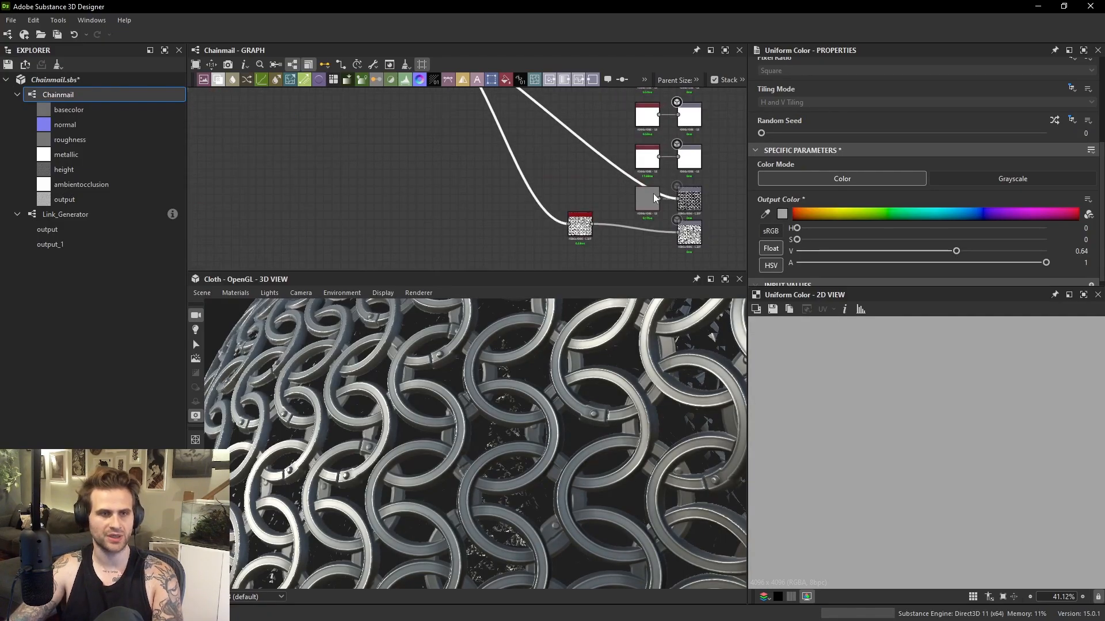
# Move the grayscale Uniform Color feeding the roughness output well away from it, into the empty area before the height branches.
pyautogui.click(654, 197)
pyautogui.scroll(-5, 564, 388)
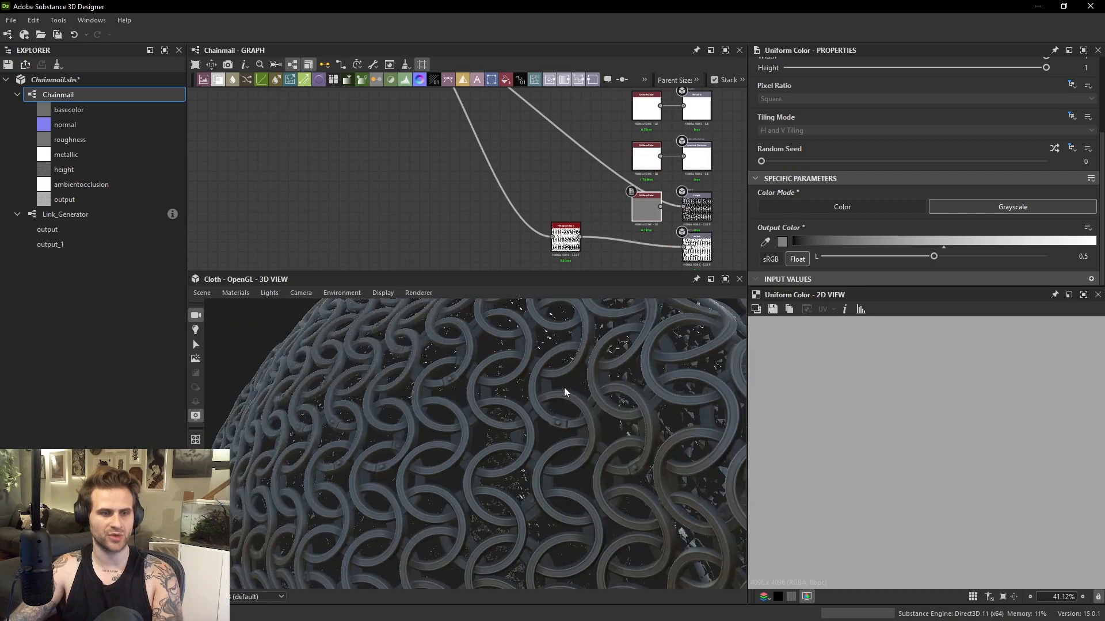
pyautogui.scroll(1, 614, 230)
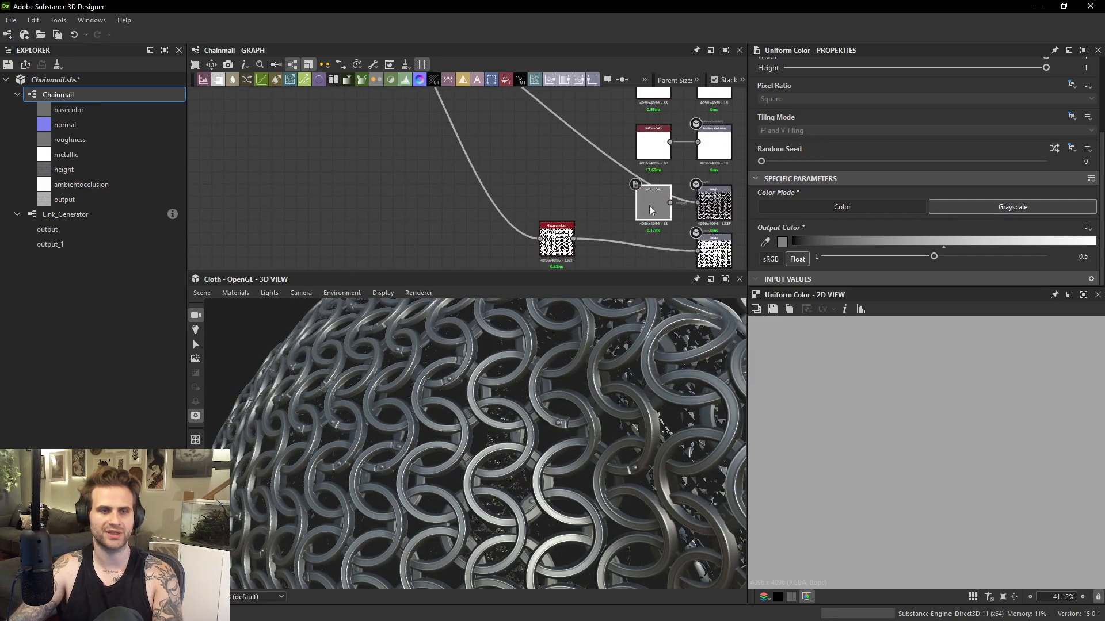
pyautogui.scroll(-3, 651, 210)
pyautogui.scroll(3, 678, 123)
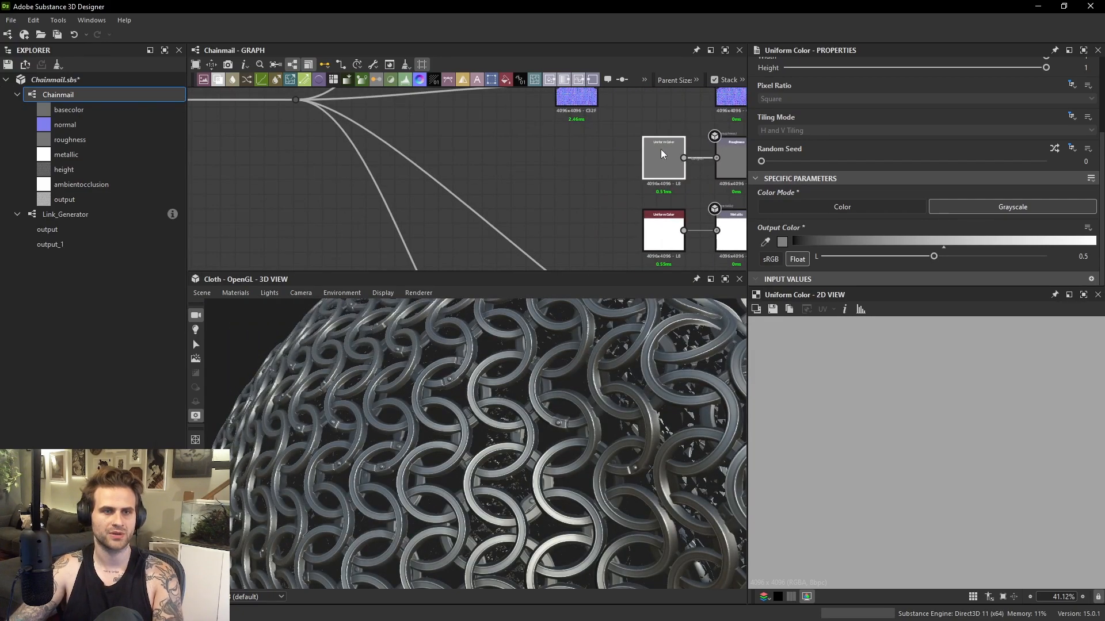
pyautogui.moveTo(662, 153); pyautogui.dragTo(429, 221)
pyautogui.scroll(-1, 428, 222)
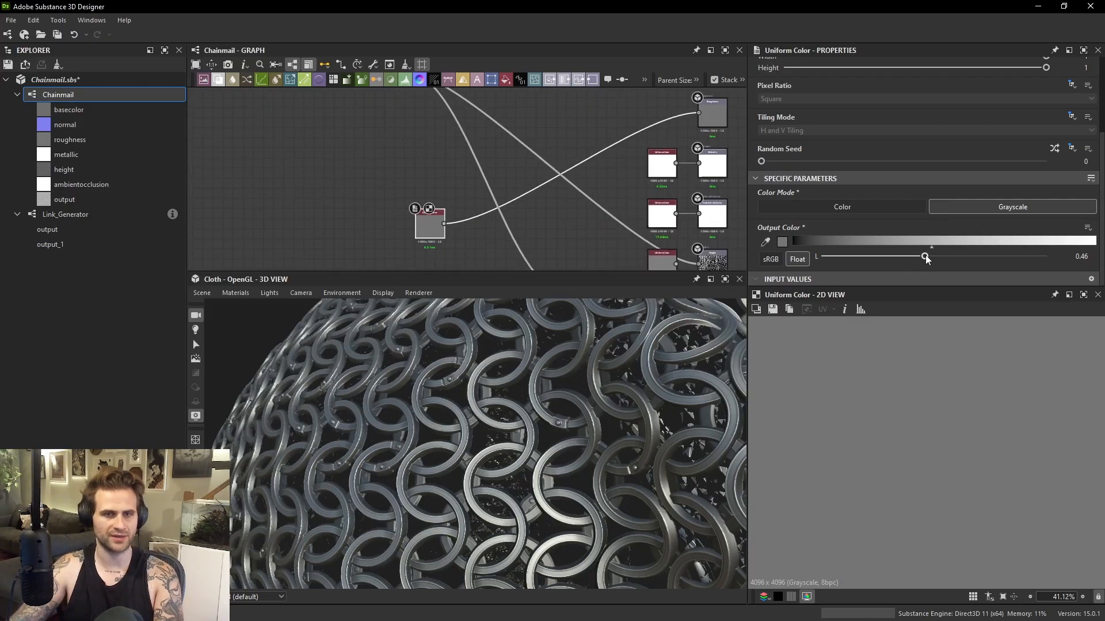
# Set the roughness Uniform Color's luminance to 0.54, shift the node farther from the outputs and check the metal links' surface up close.
pyautogui.moveTo(924, 258); pyautogui.dragTo(950, 261)
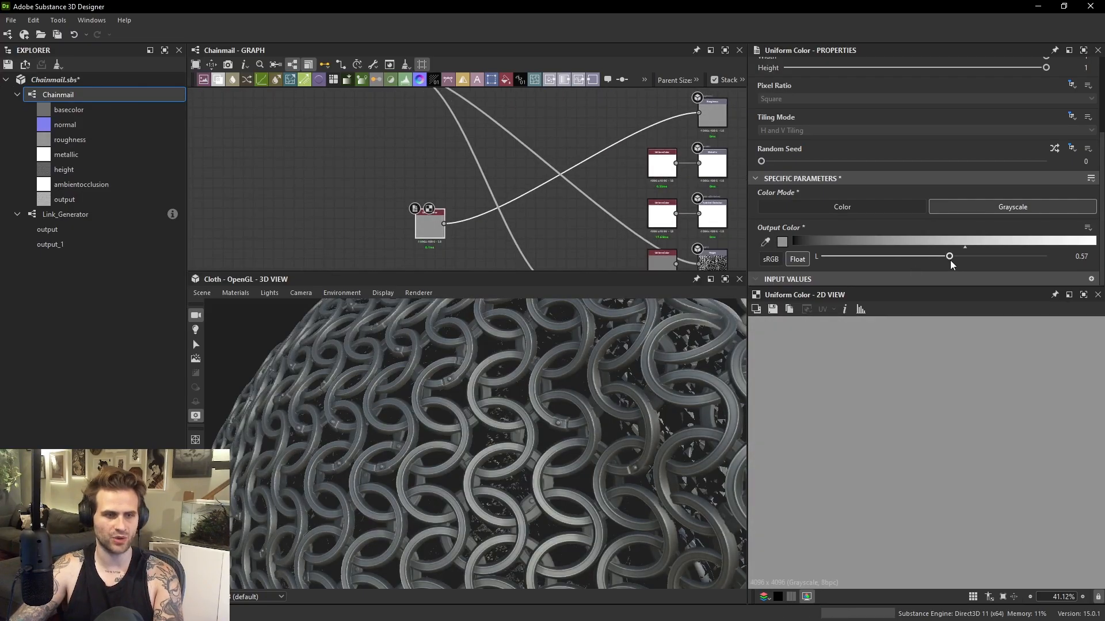
pyautogui.moveTo(592, 381); pyautogui.dragTo(489, 397)
pyautogui.scroll(4, 409, 391)
pyautogui.moveTo(383, 230); pyautogui.dragTo(440, 204, button='middle')
pyautogui.scroll(-3, 500, 180)
pyautogui.moveTo(492, 189); pyautogui.dragTo(405, 202)
pyautogui.scroll(5, 496, 387)
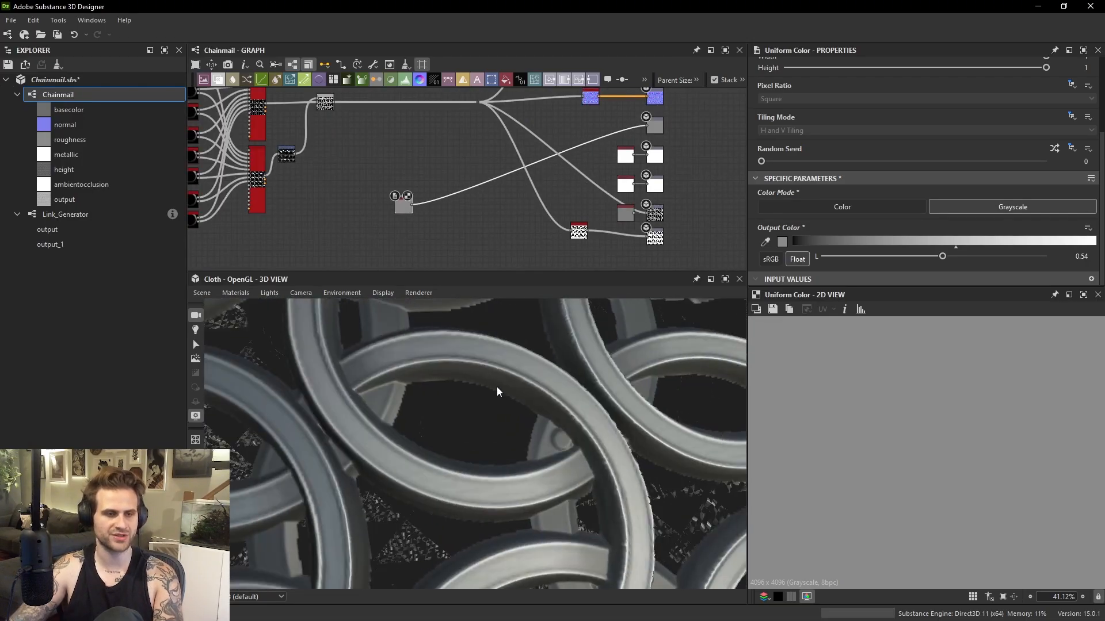
pyautogui.scroll(-4, 522, 380)
pyautogui.scroll(3, 405, 184)
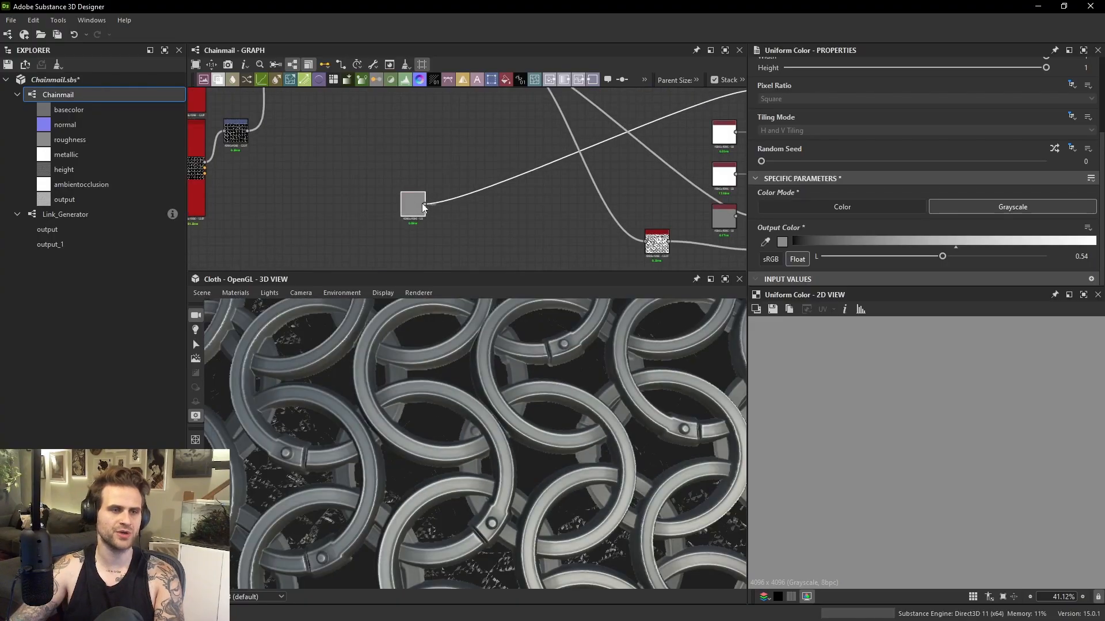
# Move the base color's grey Uniform Color farther from the outputs and insert a Blend node directly after it.
pyautogui.moveTo(414, 190); pyautogui.dragTo(541, 201, button='middle')
pyautogui.moveTo(445, 130); pyautogui.dragTo(417, 271, button='middle')
pyautogui.scroll(3, 617, 198)
pyautogui.moveTo(663, 224); pyautogui.dragTo(389, 225)
pyautogui.press('space')
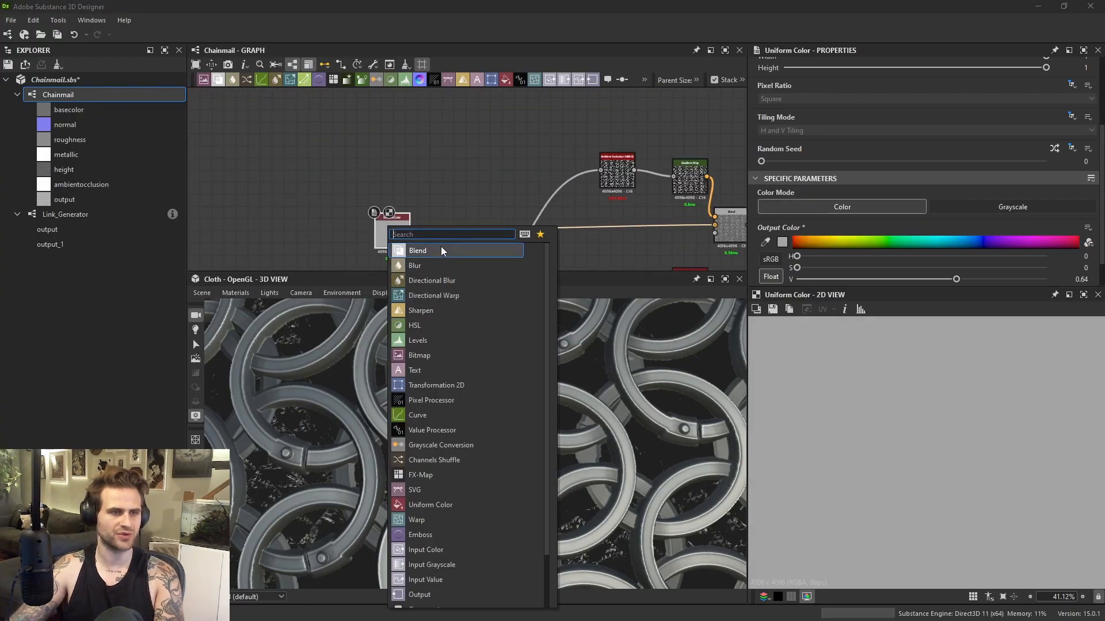
pyautogui.click(441, 246)
pyautogui.scroll(-2, 460, 226)
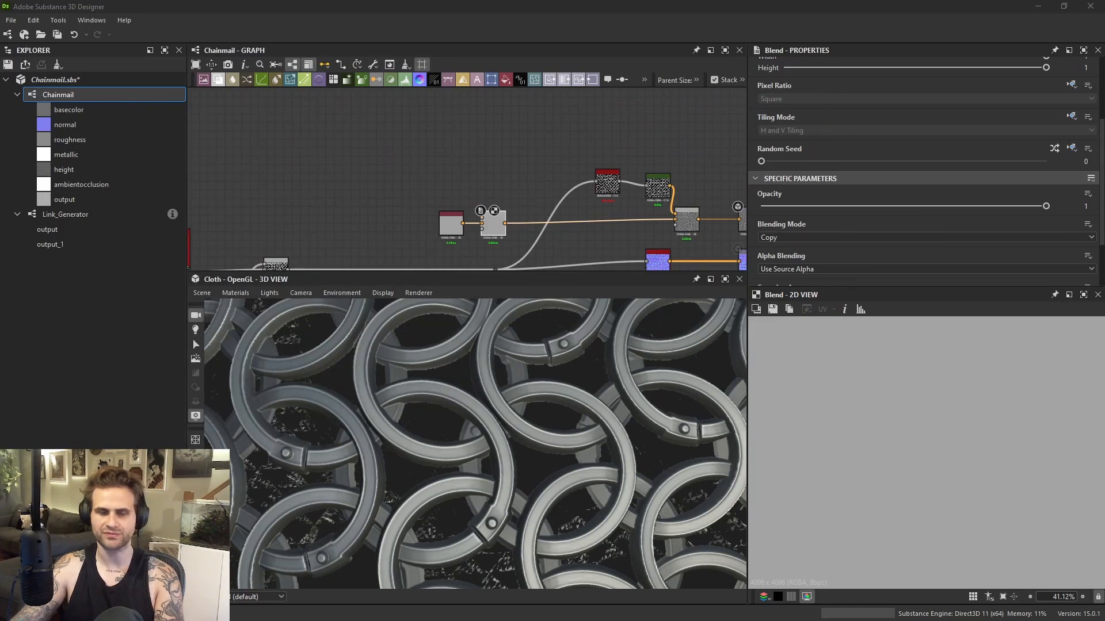
# Add a Moisture Noise node in the empty space above the new base color Blend.
pyautogui.click(472, 177)
pyautogui.press('space')
pyautogui.write('moi')
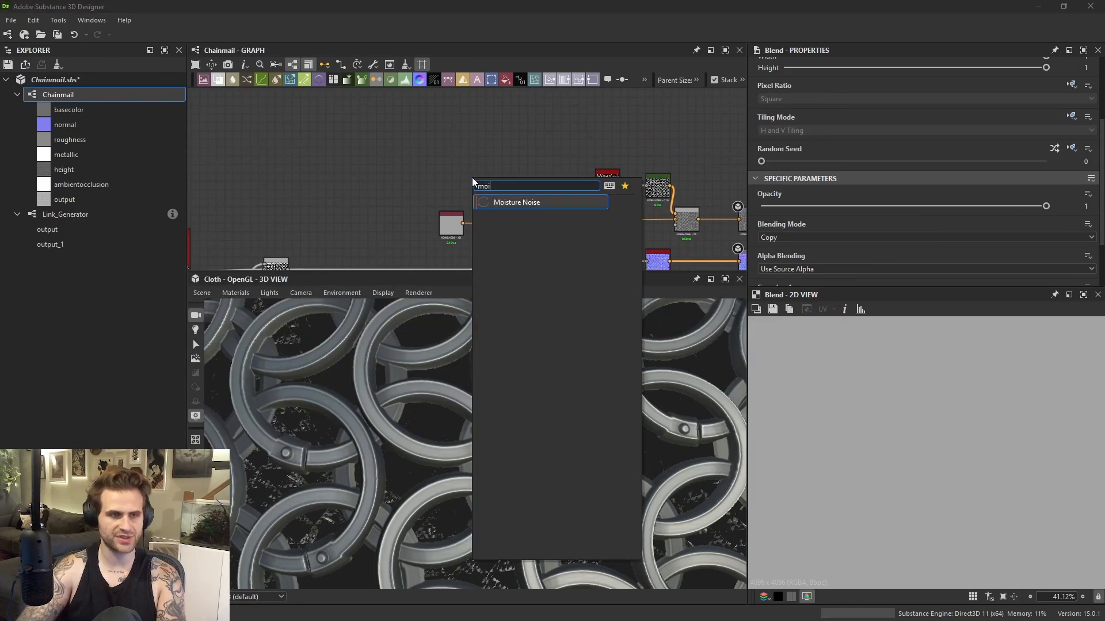
pyautogui.press('Return')
pyautogui.scroll(3, 472, 181)
pyautogui.moveTo(510, 181); pyautogui.dragTo(672, 208, button='middle')
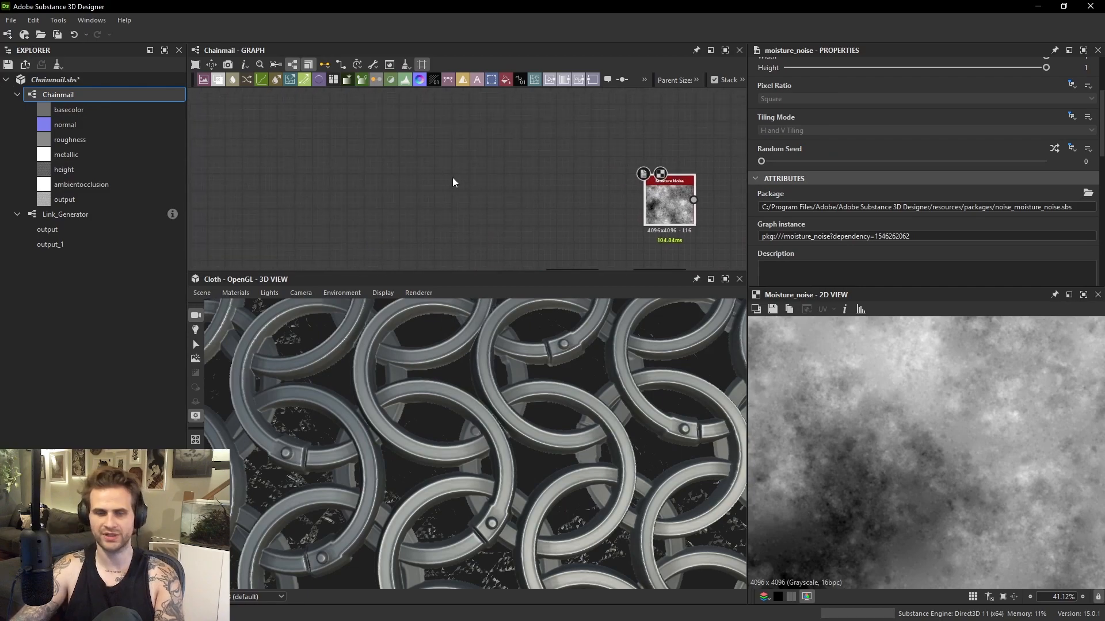
# Add a Gradient Map node near the Moisture Noise and bring up the reference images to sample a gradient.
pyautogui.click(413, 168)
pyautogui.press('space')
pyautogui.write('gr')
pyautogui.click(465, 189)
pyautogui.moveTo(411, 170); pyautogui.dragTo(390, 190, button='middle')
pyautogui.scroll(-1, 390, 191)
pyautogui.moveTo(390, 194); pyautogui.dragTo(498, 170)
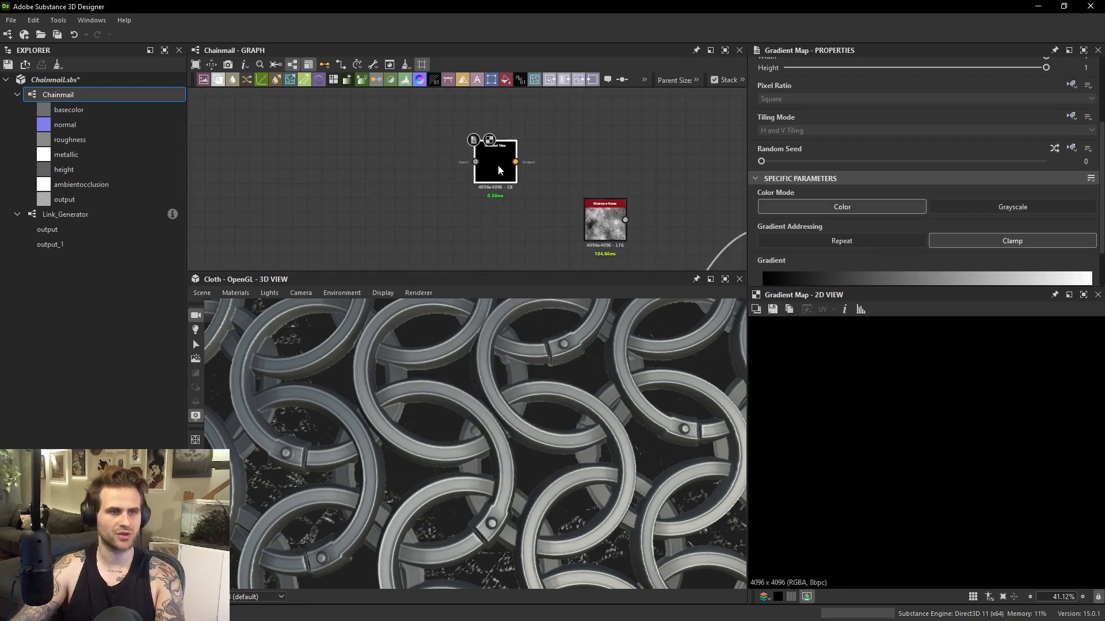
pyautogui.moveTo(1104, 271); pyautogui.dragTo(651, 393, button='right')
pyautogui.moveTo(778, 355); pyautogui.dragTo(1104, 376, button='right')
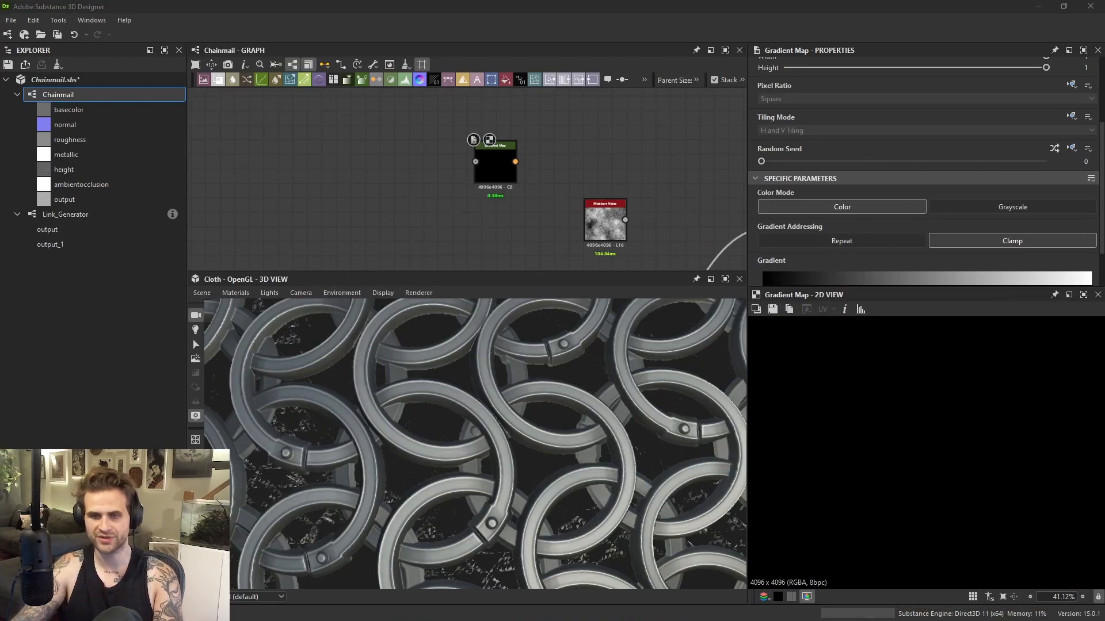
pyautogui.moveTo(500, 168); pyautogui.dragTo(493, 167)
# Add a Uniform Color node and sample a rusty brown from the reference for its output color.
pyautogui.moveTo(489, 224); pyautogui.dragTo(492, 196, button='middle')
pyautogui.press('space')
pyautogui.write('un')
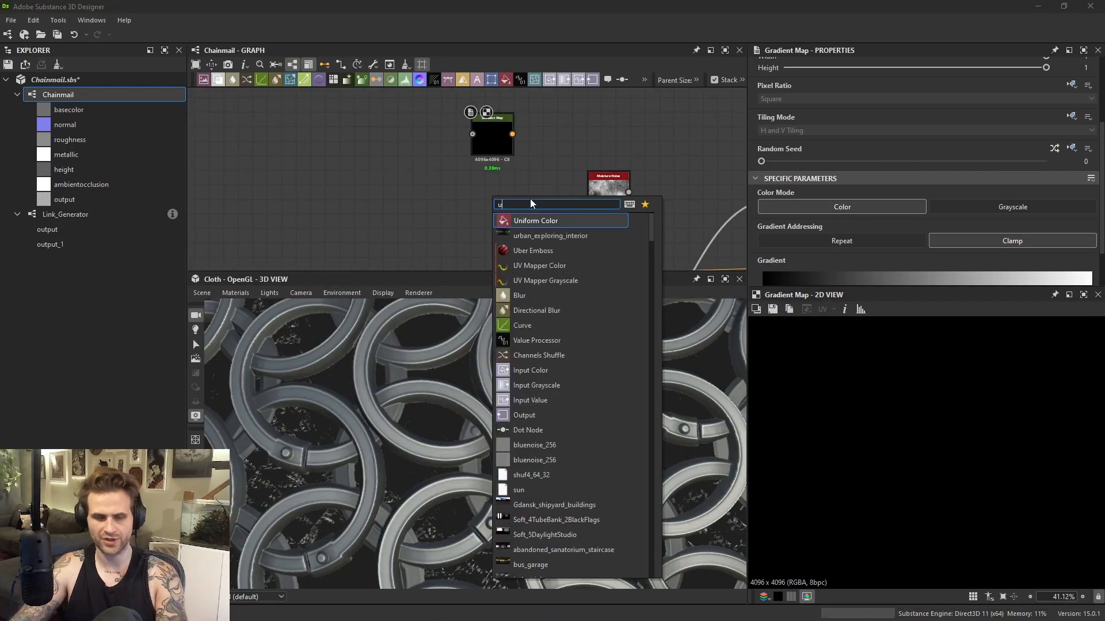
pyautogui.click(539, 220)
pyautogui.click(764, 242)
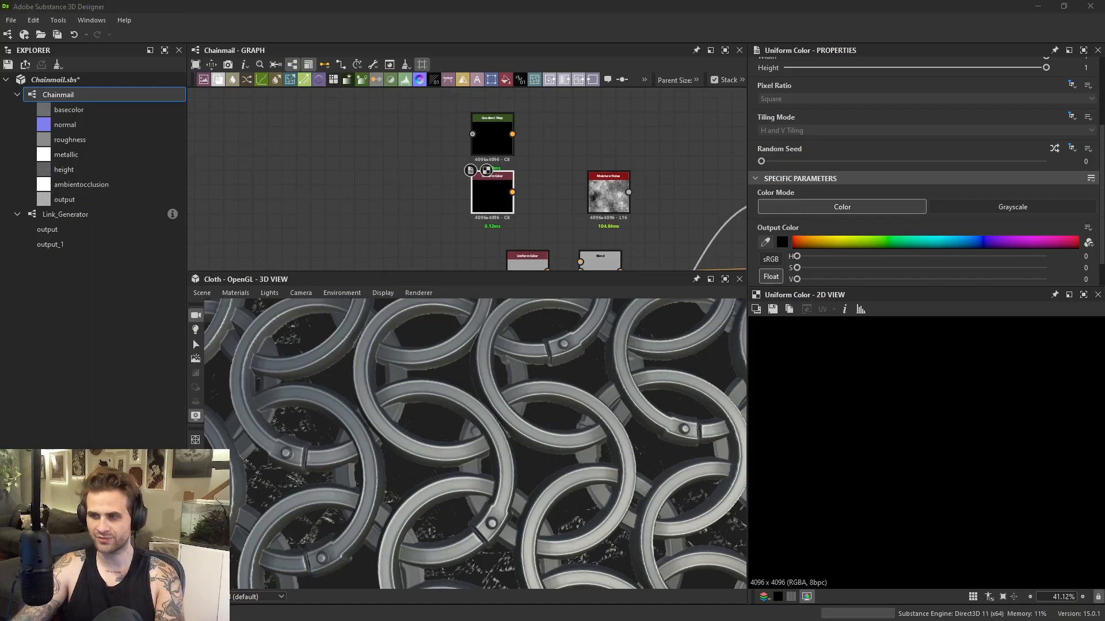
pyautogui.click(719, 300)
pyautogui.scroll(-3, 511, 202)
pyautogui.moveTo(511, 202); pyautogui.dragTo(517, 177, button='middle')
pyautogui.scroll(3, 517, 177)
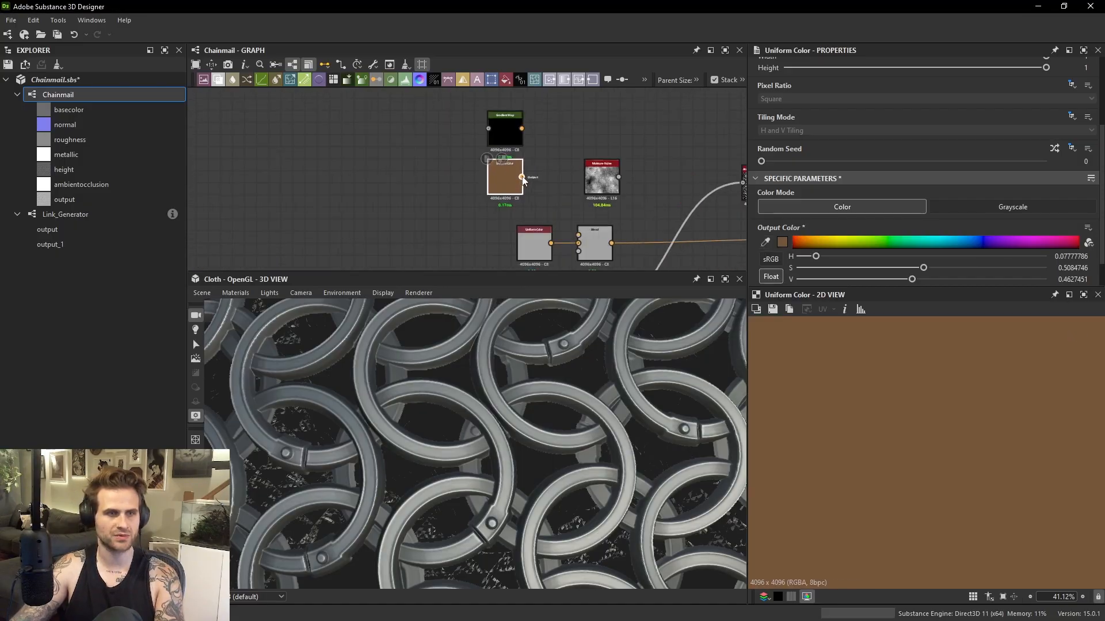
# Place the brown Uniform Color above the grey one, connect it to the new Blend's foreground and preview the Blend.
pyautogui.moveTo(517, 175); pyautogui.dragTo(547, 196)
pyautogui.moveTo(550, 196); pyautogui.dragTo(512, 194, button='middle')
pyautogui.moveTo(518, 195); pyautogui.dragTo(553, 244)
pyautogui.doubleClick(570, 245)
pyautogui.scroll(-2, 573, 244)
pyautogui.moveTo(506, 156); pyautogui.dragTo(476, 156)
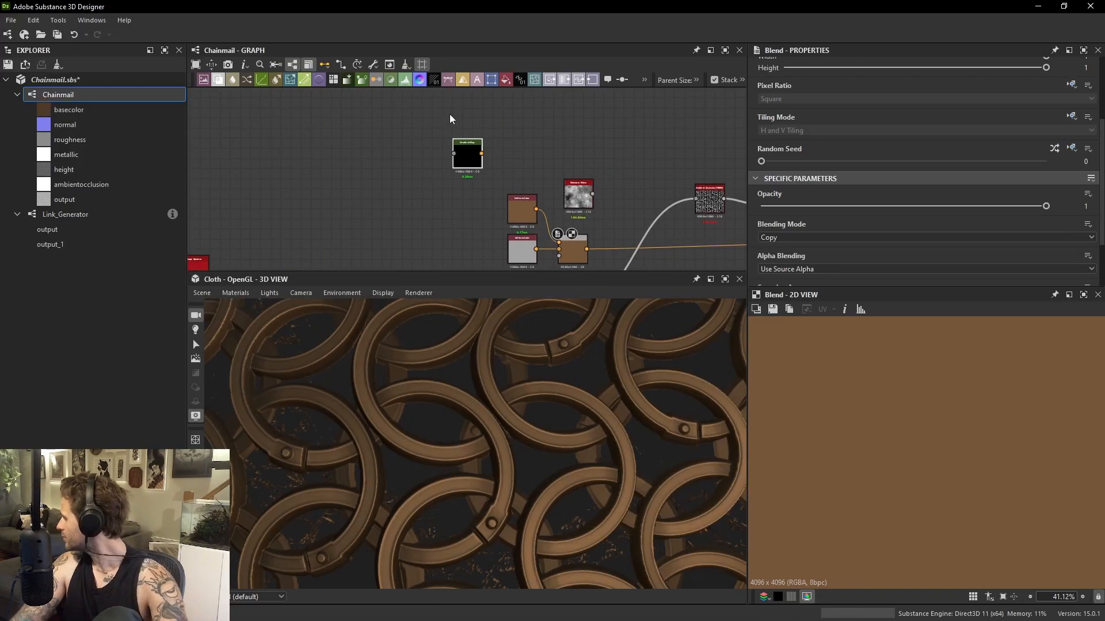
pyautogui.moveTo(523, 236); pyautogui.dragTo(493, 207, button='middle')
pyautogui.scroll(1, 493, 206)
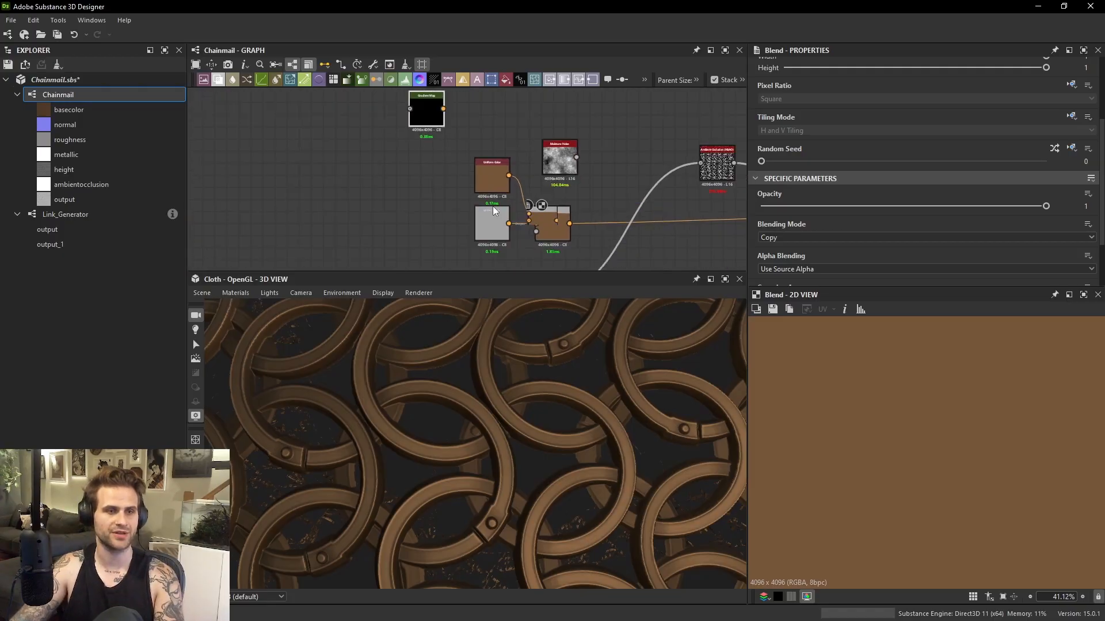
pyautogui.scroll(-1, 494, 207)
# Place the Moisture Noise below the grey Uniform Color and connect it to the Blend's opacity input as a mask.
pyautogui.moveTo(446, 178); pyautogui.dragTo(522, 222)
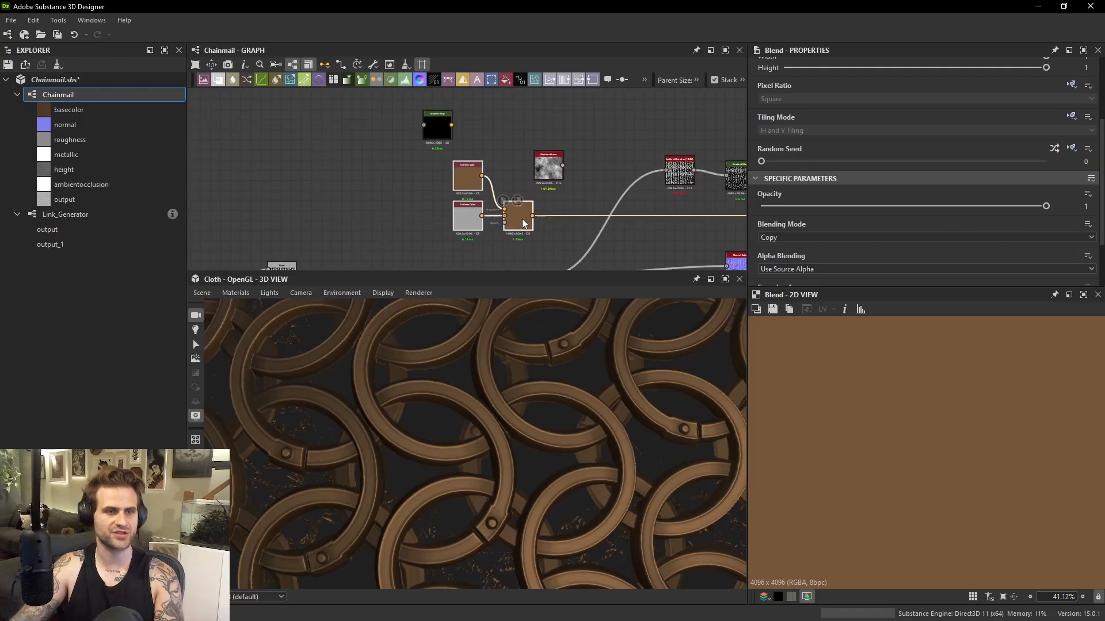
pyautogui.scroll(1, 553, 172)
pyautogui.moveTo(552, 173); pyautogui.dragTo(460, 260)
pyautogui.moveTo(460, 264); pyautogui.dragTo(482, 194, button='middle')
pyautogui.click(482, 209)
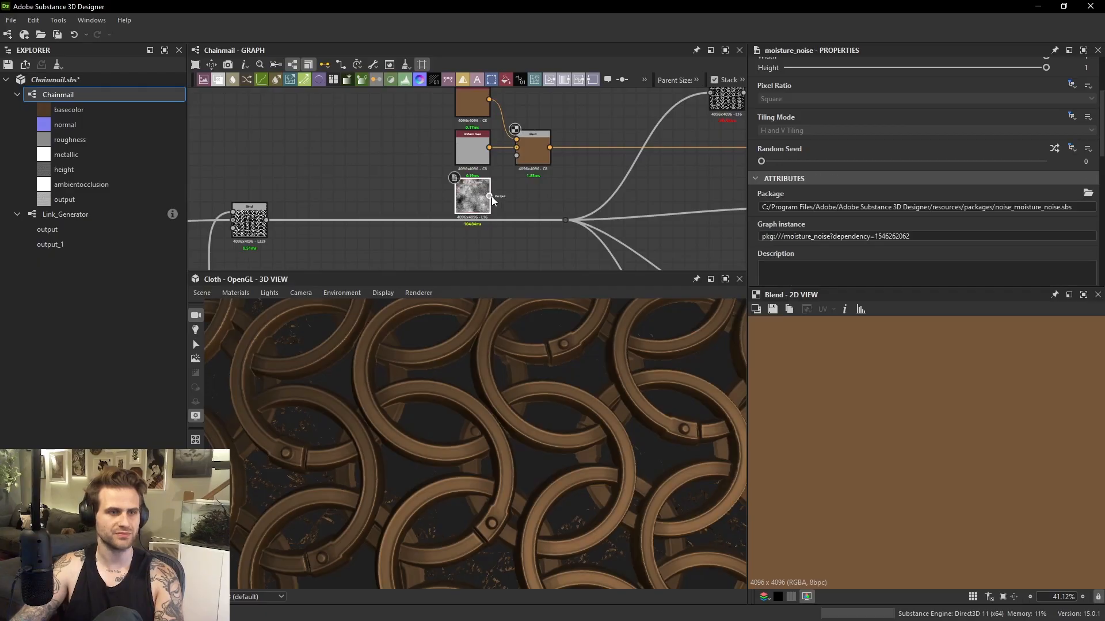
pyautogui.click(544, 156)
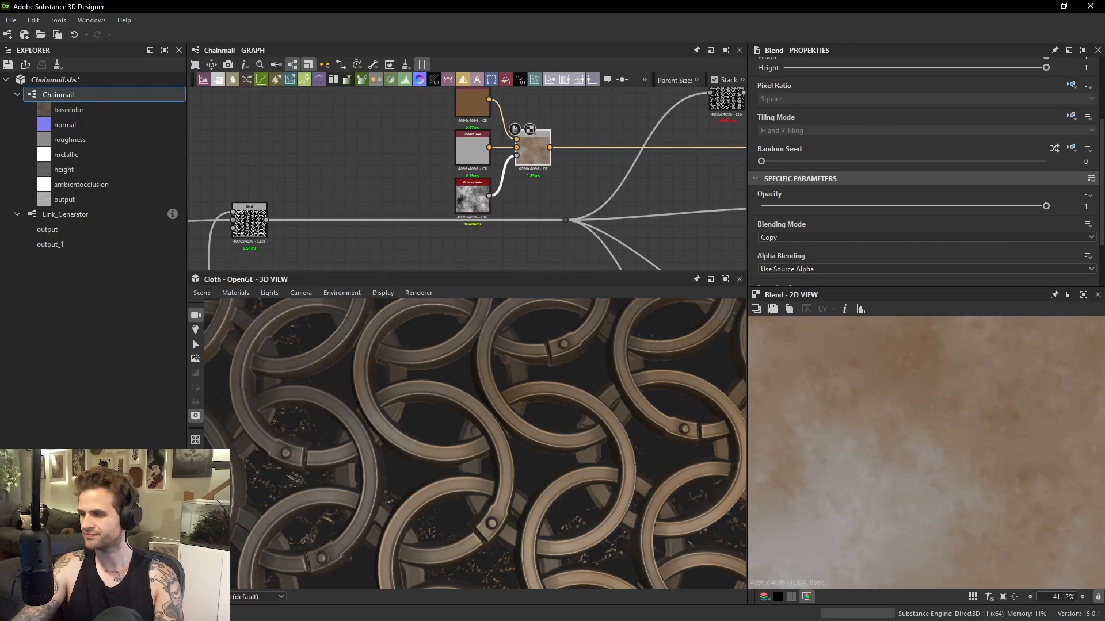
# Move the two Uniform Colors, Moisture Noise and their Blend clear of the height connections, and delete the unused Gradient Map.
pyautogui.scroll(-2, 472, 138)
pyautogui.moveTo(472, 136); pyautogui.dragTo(467, 183, button='middle')
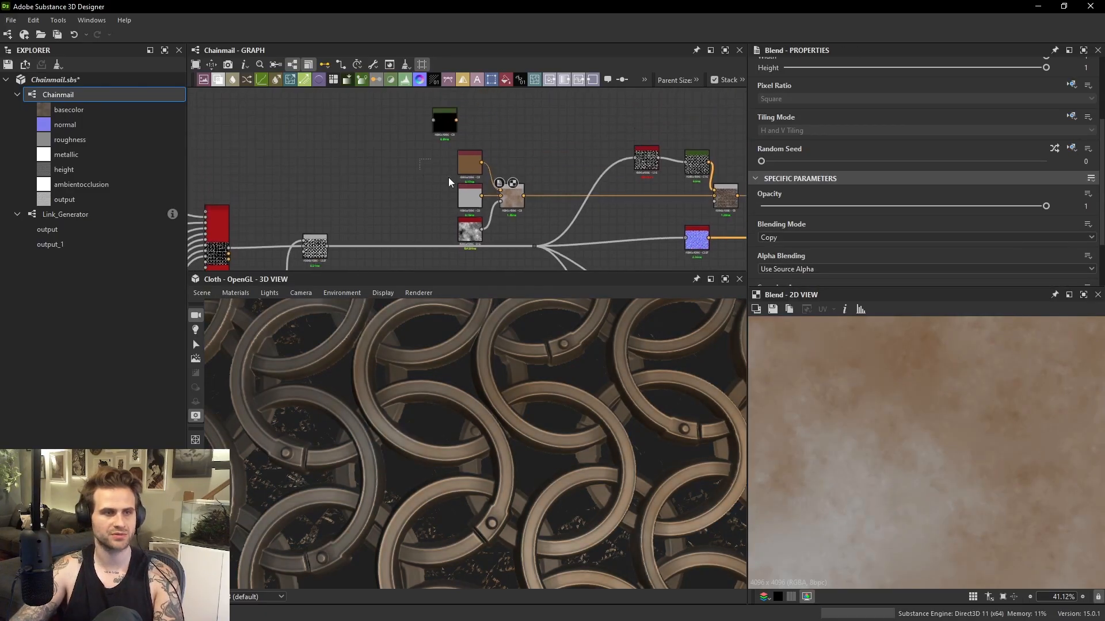
pyautogui.moveTo(448, 177); pyautogui.dragTo(539, 166)
pyautogui.scroll(-2, 516, 197)
pyautogui.moveTo(540, 166); pyautogui.dragTo(526, 195, button='middle')
pyautogui.moveTo(526, 195); pyautogui.dragTo(531, 172)
pyautogui.scroll(2, 460, 177)
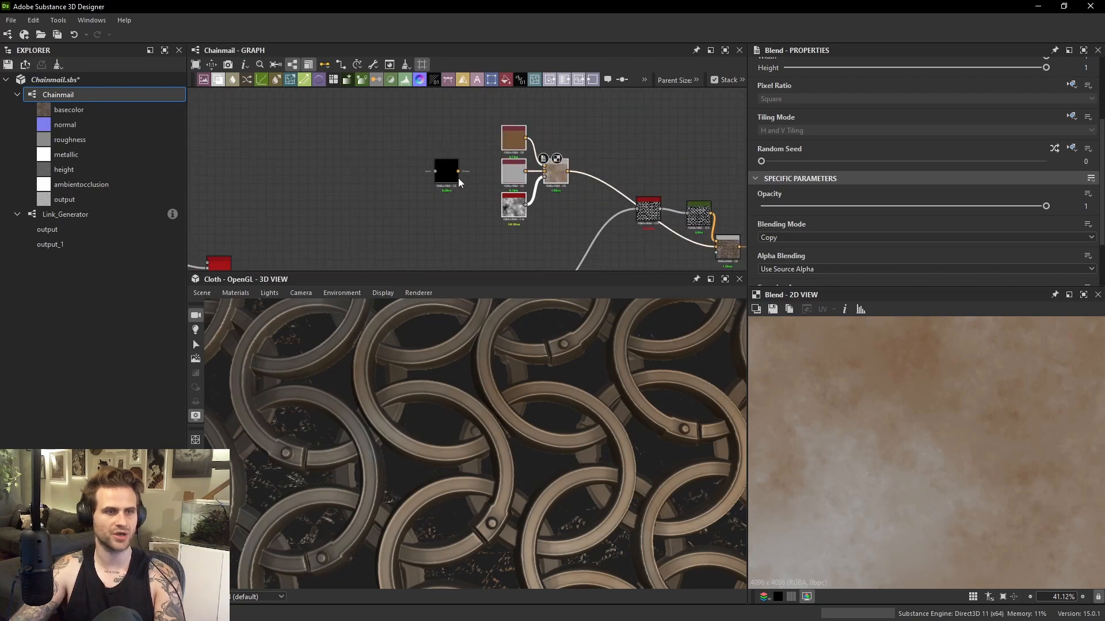
pyautogui.click(446, 171)
pyautogui.press('Delete')
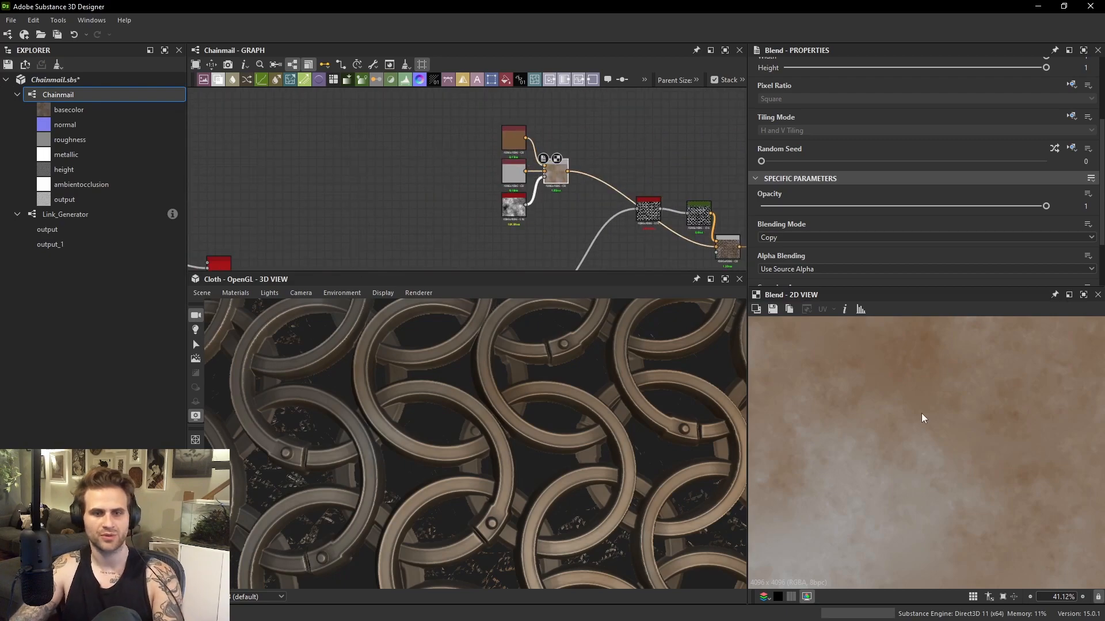
# Set the Opacity of the final Blend before the Base Color output to 0.46, checking the rust tint on the cloth.
pyautogui.scroll(-4, 921, 413)
pyautogui.scroll(-8, 577, 386)
pyautogui.moveTo(546, 379); pyautogui.dragTo(516, 422)
pyautogui.scroll(2, 645, 229)
pyautogui.moveTo(644, 229); pyautogui.dragTo(533, 164, button='middle')
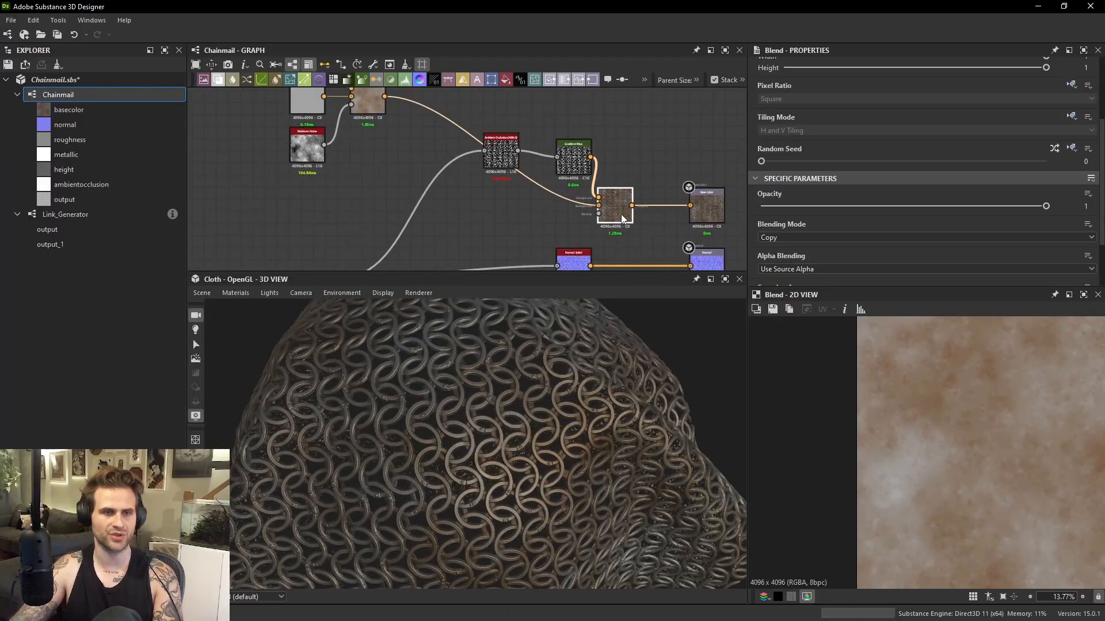
pyautogui.click(614, 206)
pyautogui.moveTo(599, 385); pyautogui.dragTo(403, 351)
pyautogui.scroll(5, 541, 399)
# Examine the chainmail reference photos for how rust and bare metal are distributed over the links and rivets.
pyautogui.moveTo(1104, 426); pyautogui.dragTo(754, 344, button='right')
pyautogui.scroll(-6, 754, 344)
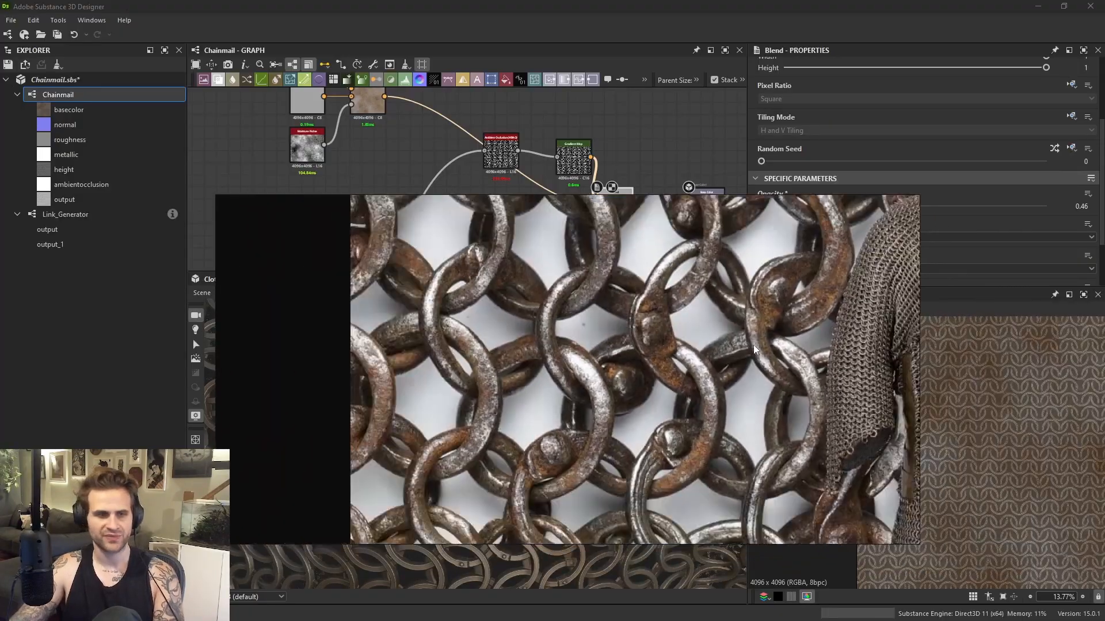
pyautogui.scroll(-1, 788, 305)
pyautogui.moveTo(909, 357); pyautogui.dragTo(567, 282, button='middle')
pyautogui.scroll(-5, 686, 319)
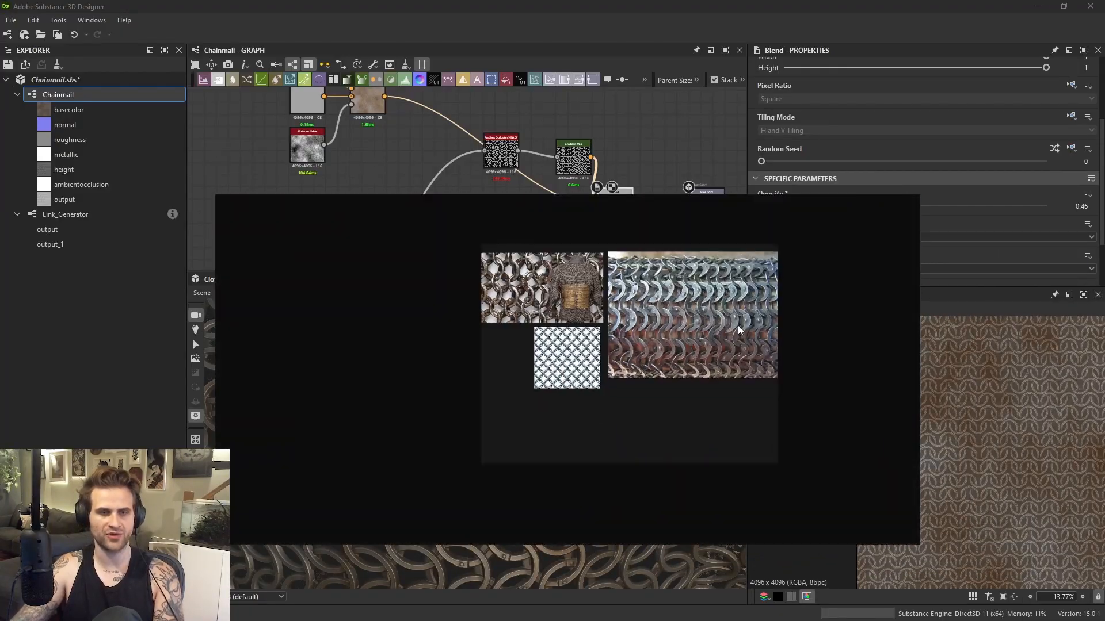
pyautogui.moveTo(666, 394); pyautogui.dragTo(665, 347, button='middle')
pyautogui.scroll(4, 665, 347)
pyautogui.scroll(3, 526, 373)
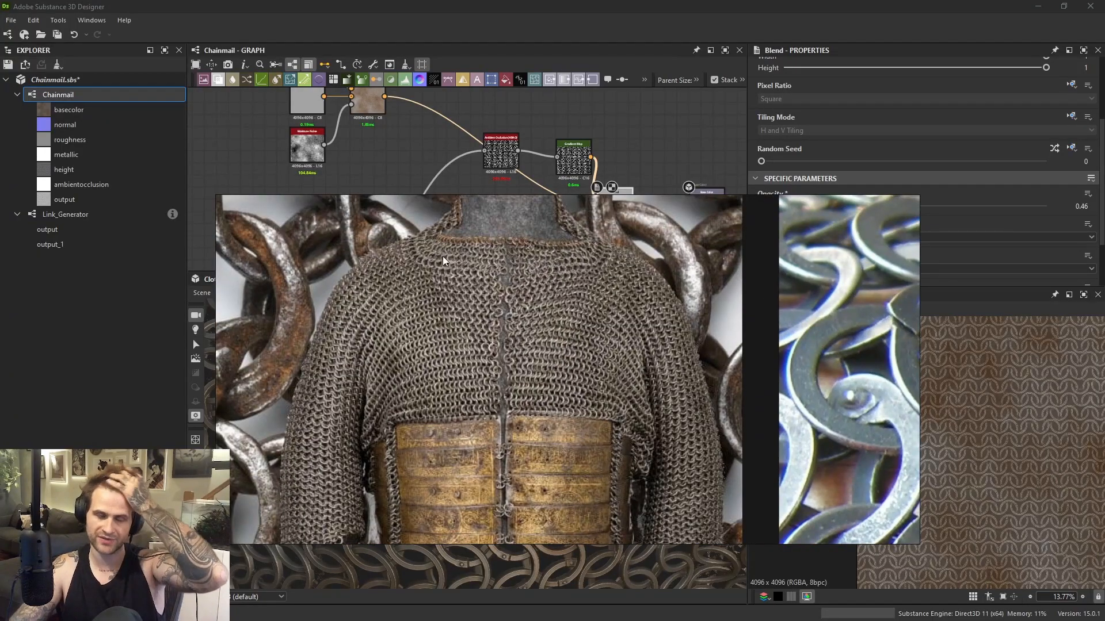
pyautogui.moveTo(260, 305); pyautogui.dragTo(496, 313, button='middle')
pyautogui.scroll(1, 509, 321)
pyautogui.moveTo(384, 325); pyautogui.dragTo(534, 374, button='middle')
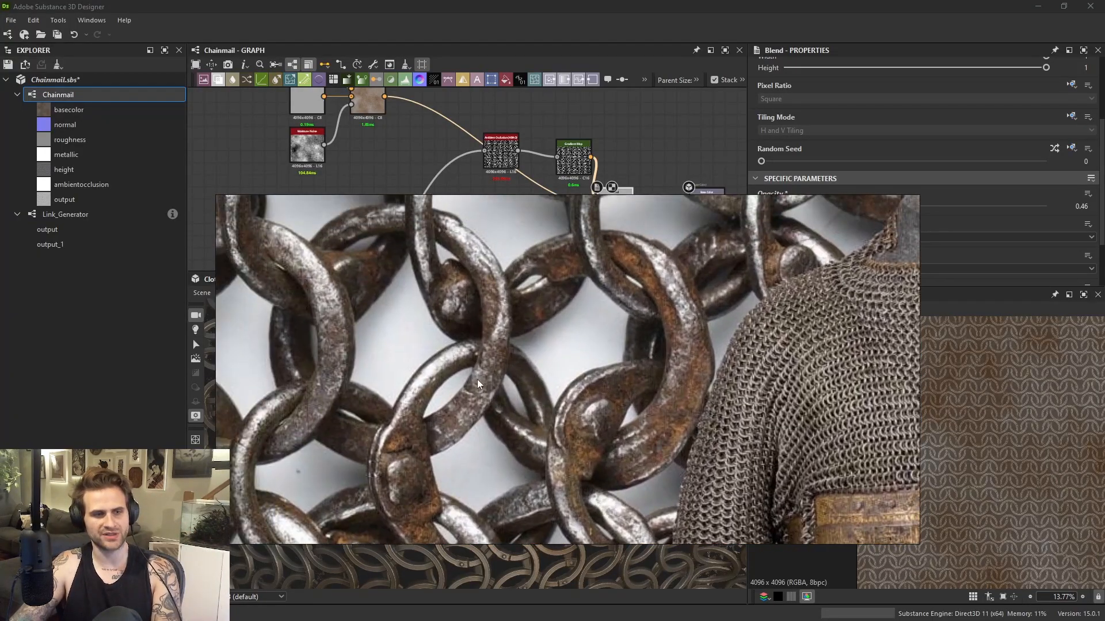
pyautogui.moveTo(563, 270); pyautogui.dragTo(582, 301, button='middle')
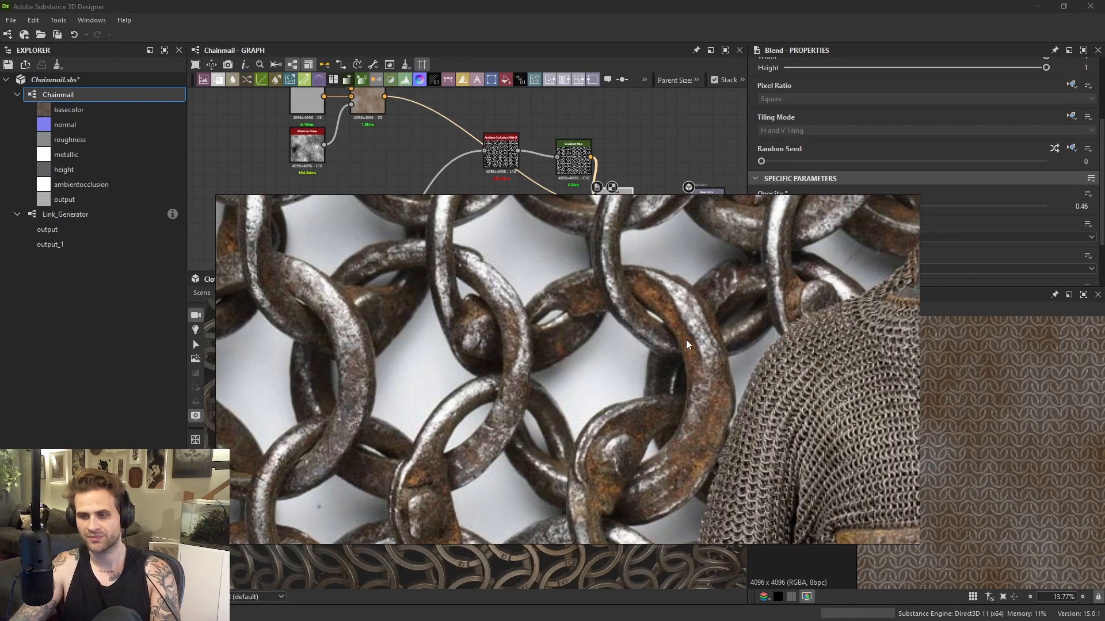
pyautogui.moveTo(688, 321); pyautogui.dragTo(673, 385, button='middle')
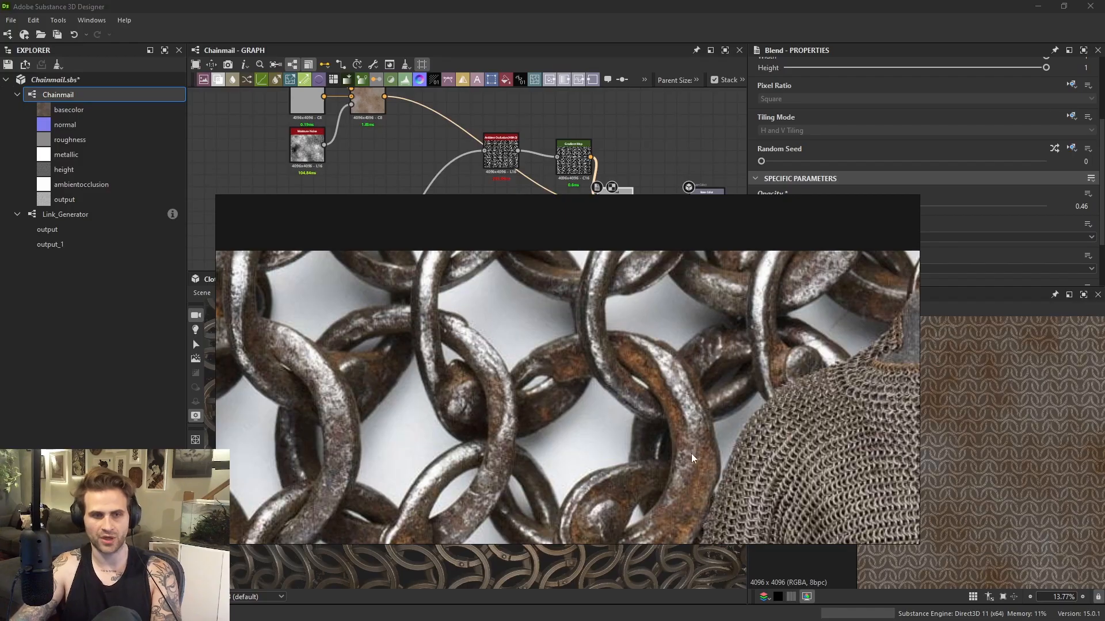
pyautogui.scroll(-2, 449, 347)
pyautogui.moveTo(449, 347); pyautogui.dragTo(649, 216, button='middle')
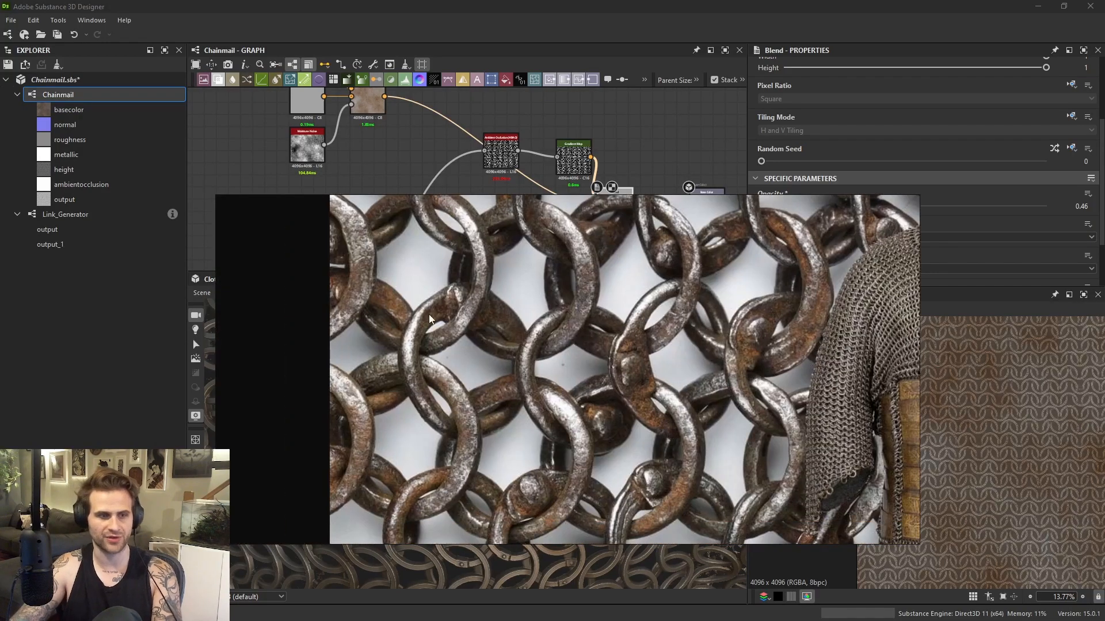
# Add a Histogram Scan node fed by the Moisture Noise in the rust color part of the graph.
pyautogui.click(366, 112)
pyautogui.scroll(2, 953, 443)
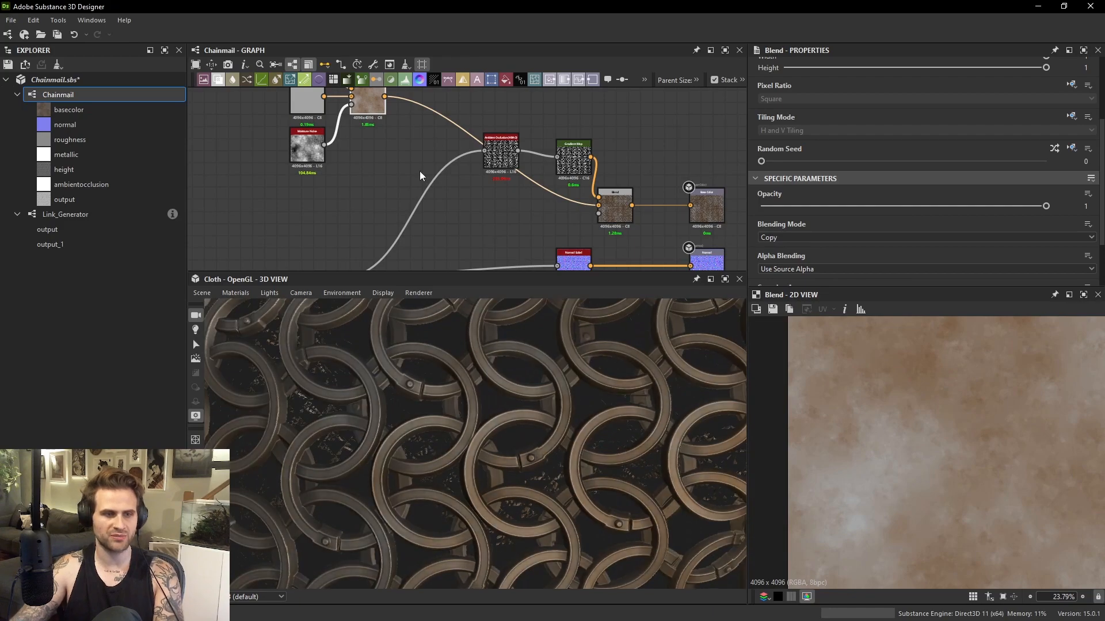
pyautogui.moveTo(344, 157); pyautogui.dragTo(391, 182, button='middle')
pyautogui.scroll(-5, 547, 417)
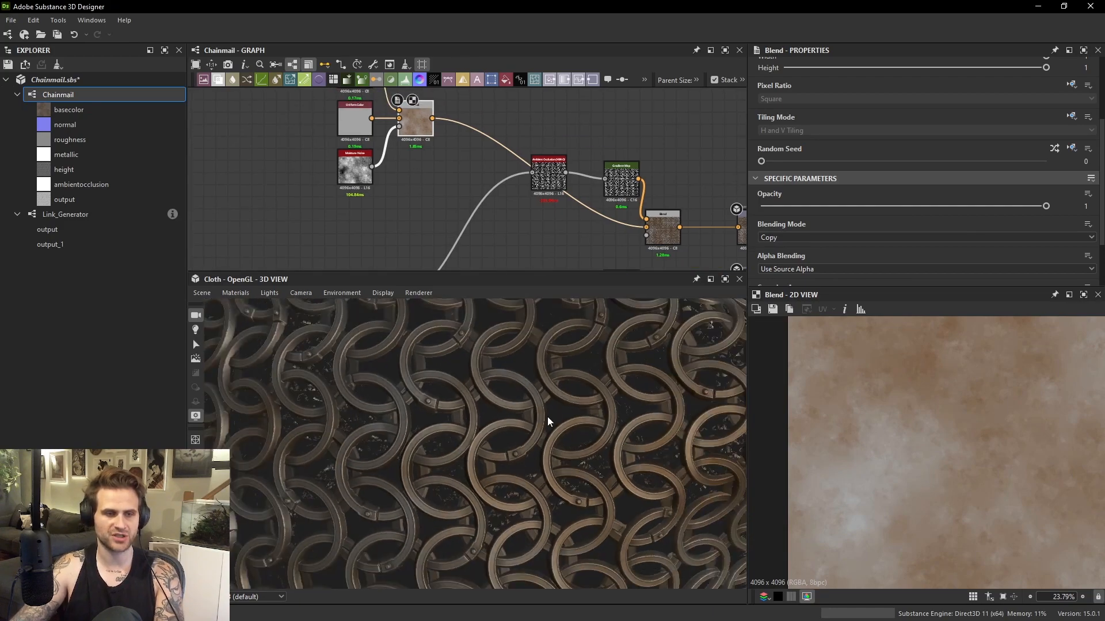
pyautogui.moveTo(394, 143); pyautogui.dragTo(426, 178, button='middle')
pyautogui.click(389, 209)
pyautogui.click(475, 222)
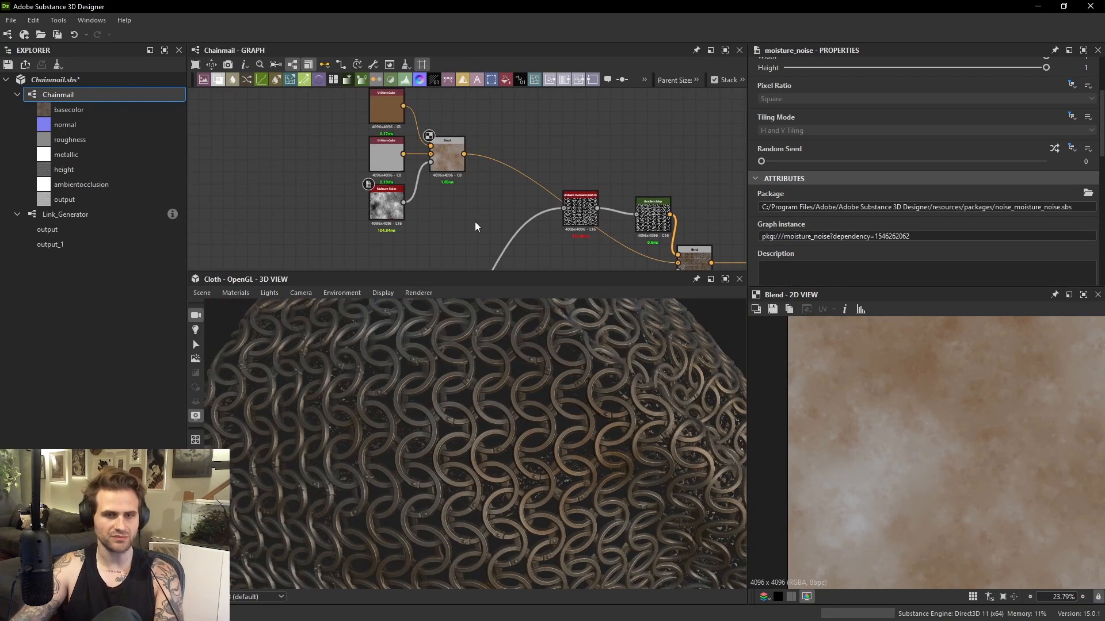
pyautogui.press('space')
pyautogui.write('his')
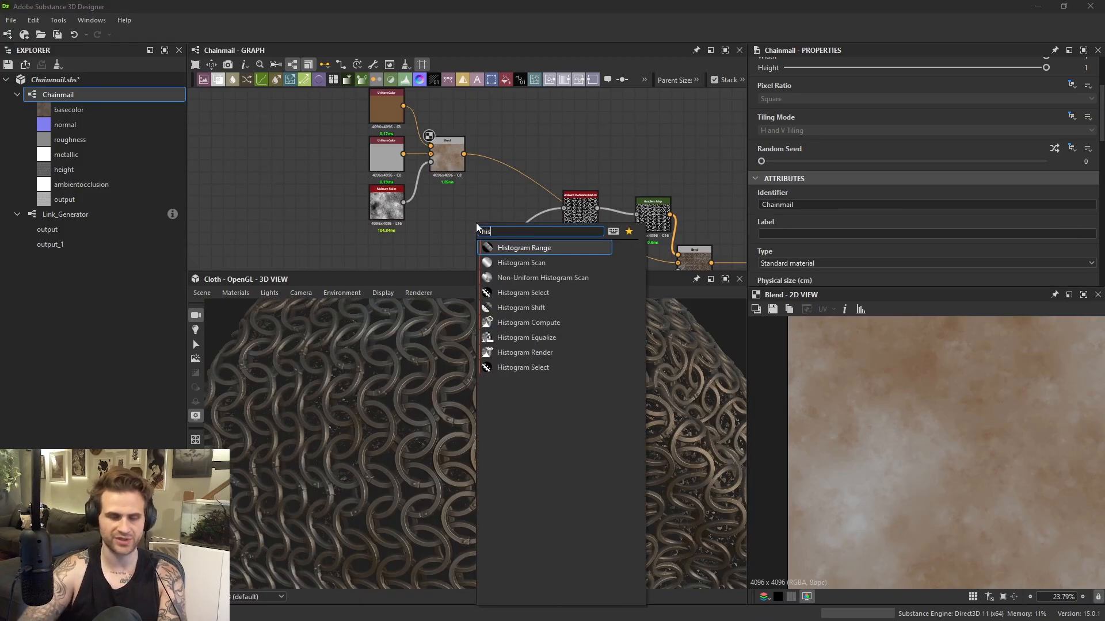
pyautogui.click(524, 263)
# Set the Histogram Scan's Position to 0.34 and Contrast to 0.95 for hard-edged rust patches.
pyautogui.scroll(2, 513, 236)
pyautogui.scroll(-4, 803, 256)
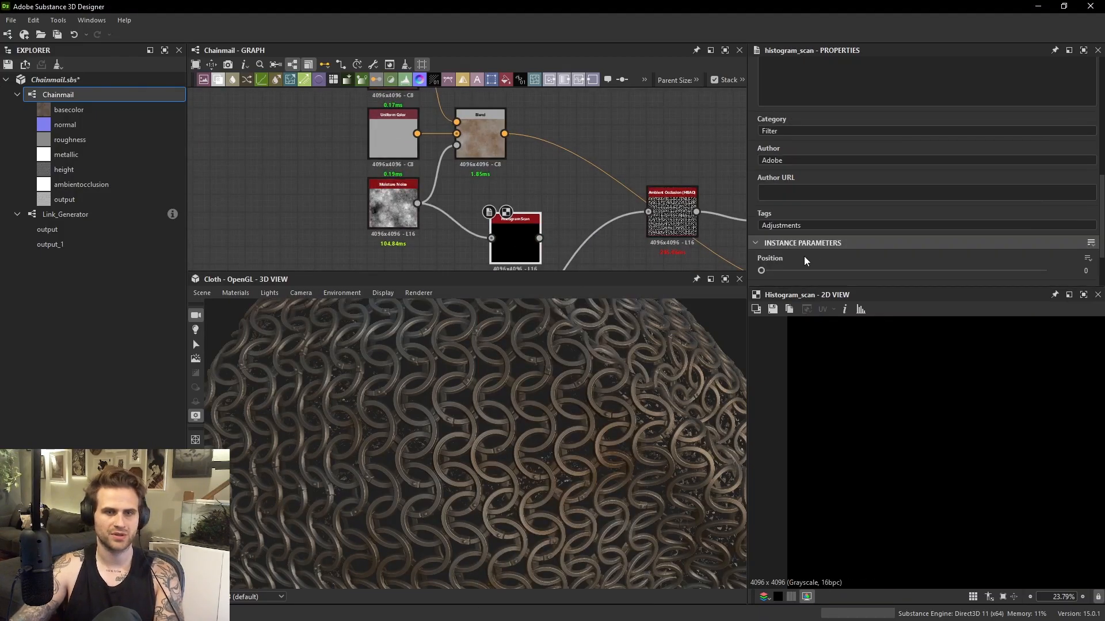
pyautogui.moveTo(799, 264); pyautogui.dragTo(861, 278)
pyautogui.scroll(-2, 909, 266)
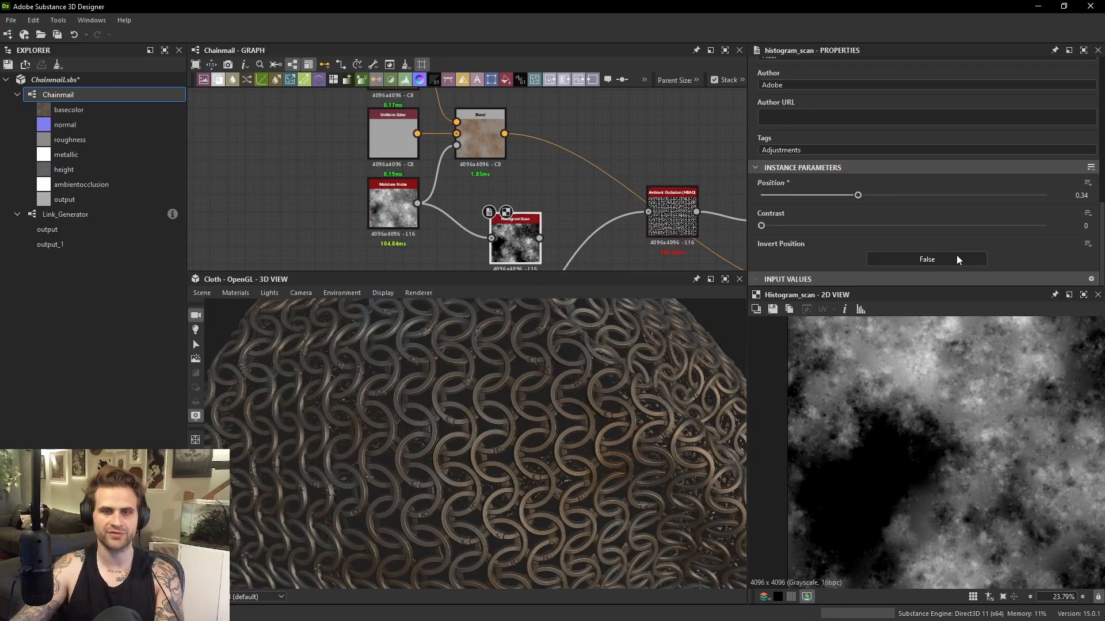
pyautogui.moveTo(963, 226); pyautogui.dragTo(1032, 229)
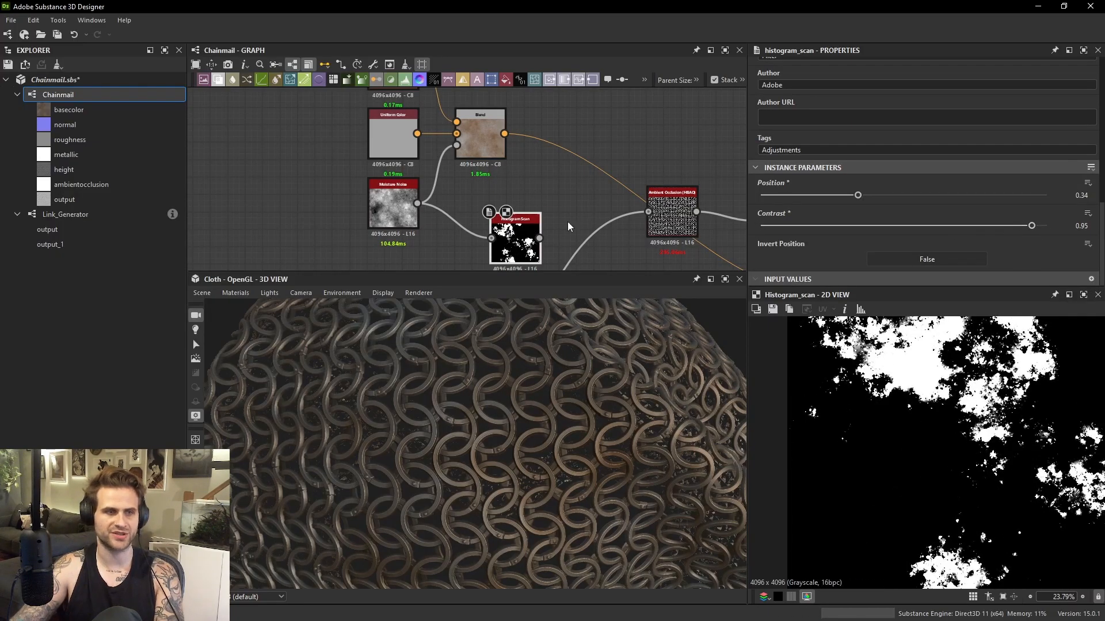
# Connect the Histogram Scan to the opacity input of the color Blend and check the rust patches on the cloth.
pyautogui.moveTo(539, 237); pyautogui.dragTo(476, 161)
pyautogui.scroll(6, 547, 389)
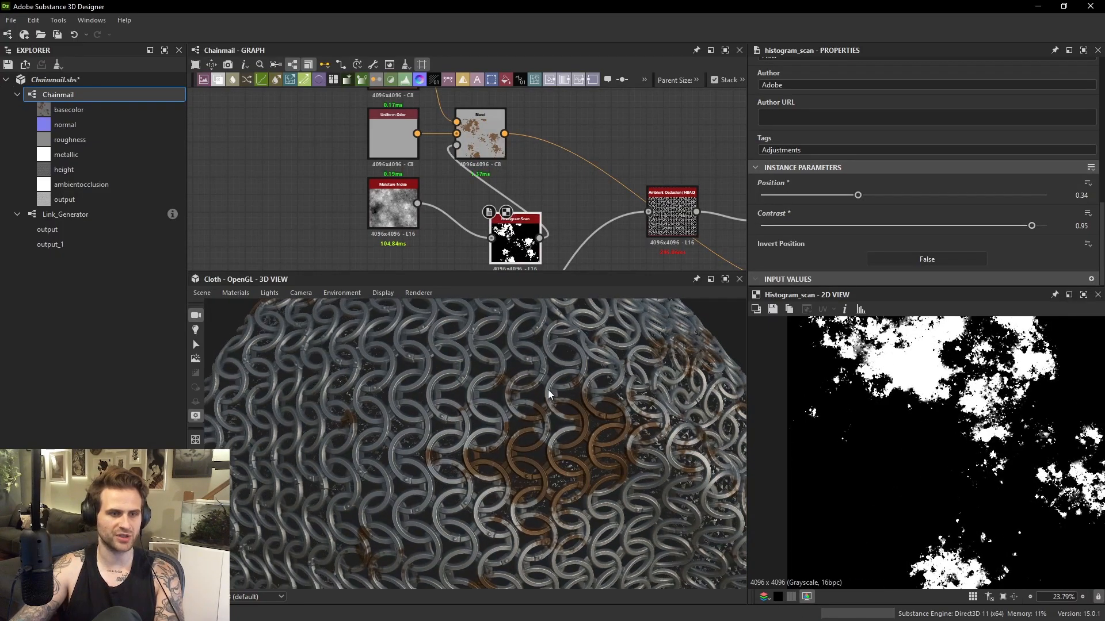
pyautogui.moveTo(562, 416); pyautogui.dragTo(552, 397)
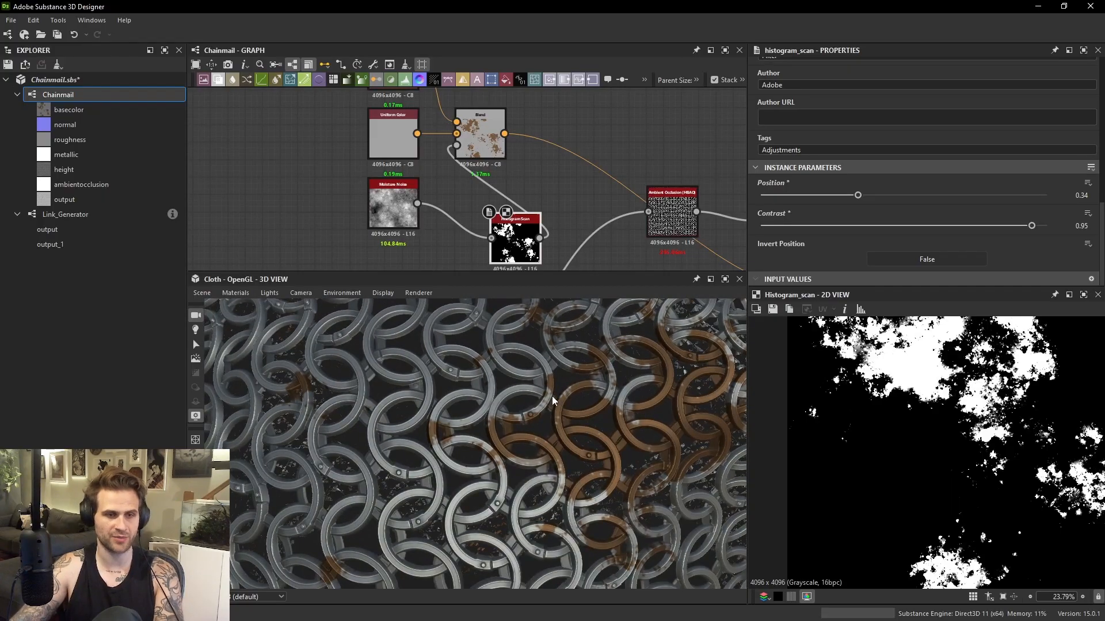
# Place the Histogram Scan beneath the color Blend and move the Moisture Noise away from it to make room between them.
pyautogui.moveTo(516, 255); pyautogui.dragTo(482, 220)
pyautogui.moveTo(389, 212); pyautogui.dragTo(284, 212)
pyautogui.moveTo(285, 212); pyautogui.dragTo(317, 205, button='middle')
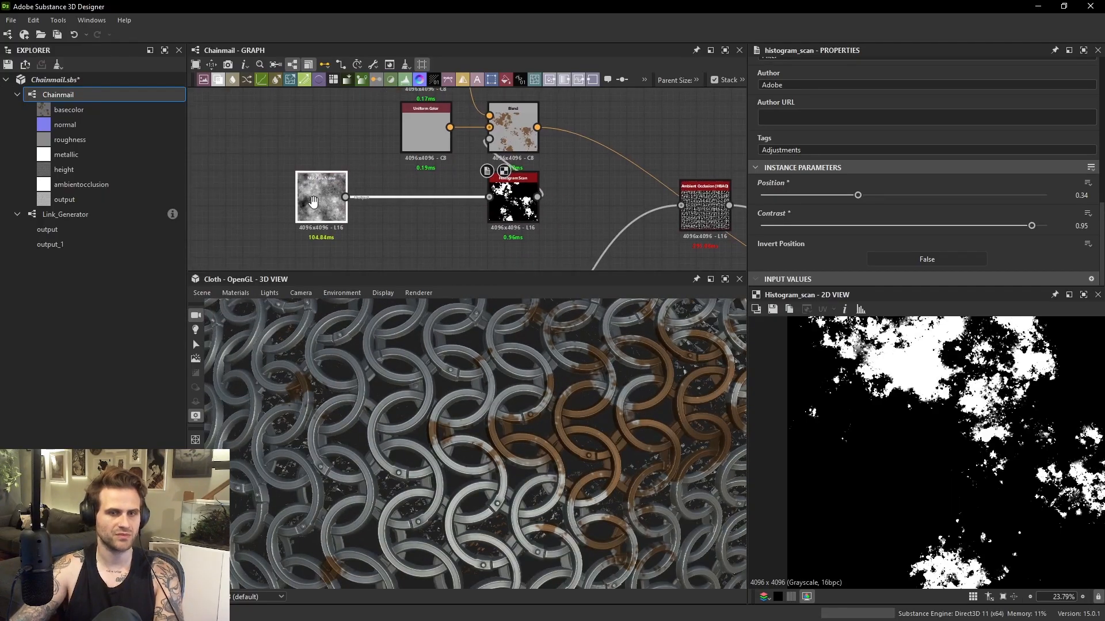
pyautogui.moveTo(317, 205); pyautogui.dragTo(299, 205)
# Add a Highpass Grayscale node fed by the Moisture Noise and set its Radius to 19.87.
pyautogui.click(404, 228)
pyautogui.press('space')
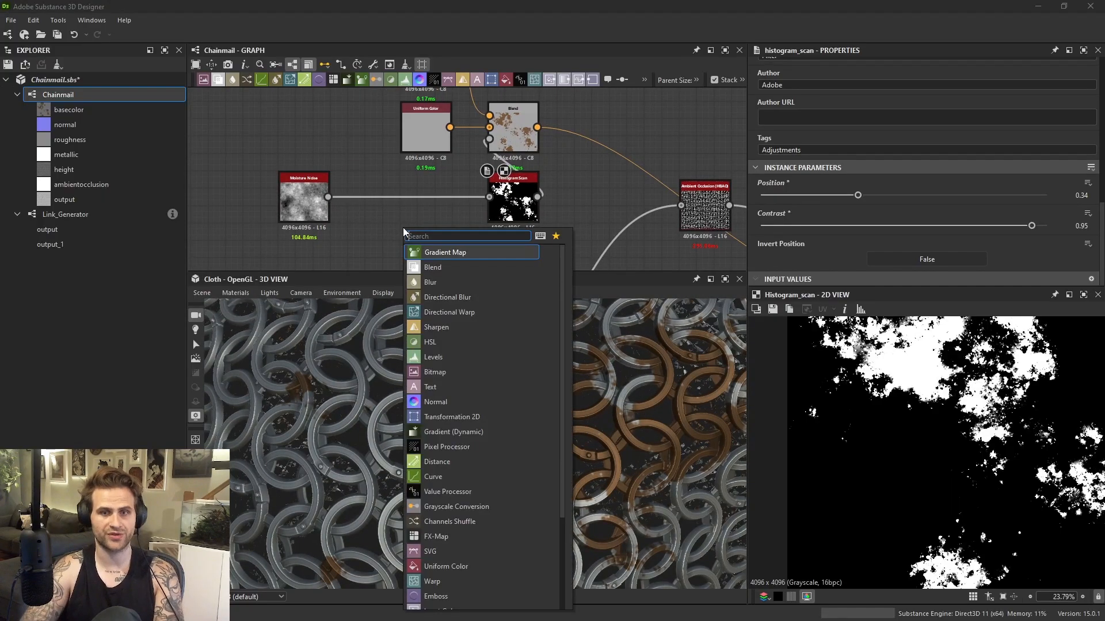
pyautogui.write('highpass')
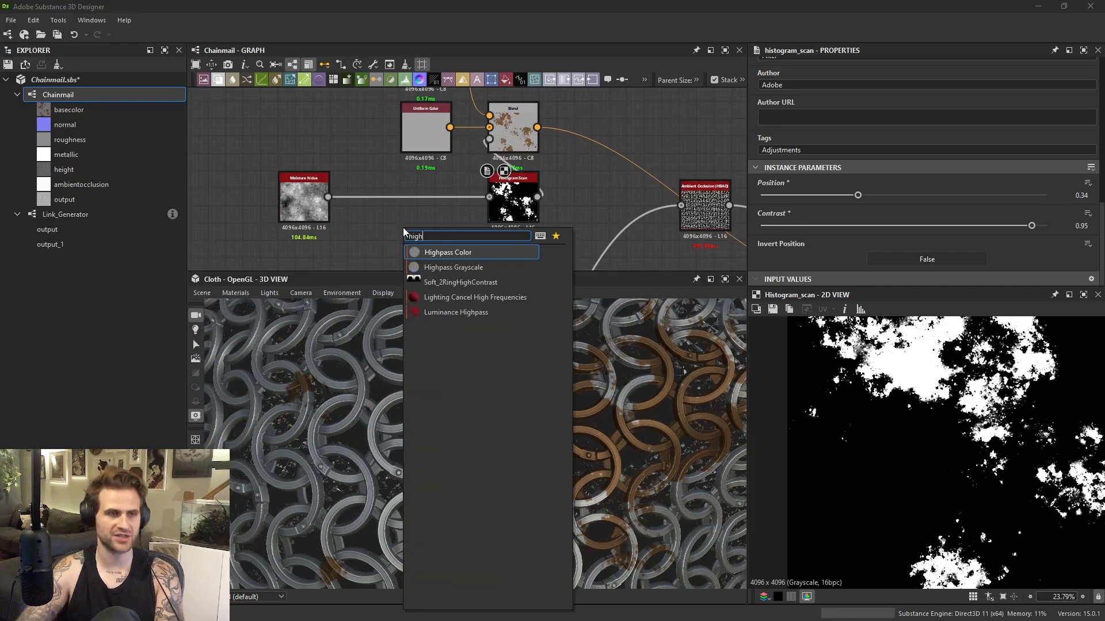
pyautogui.press('Down')
pyautogui.press('Return')
pyautogui.moveTo(328, 197); pyautogui.dragTo(384, 232)
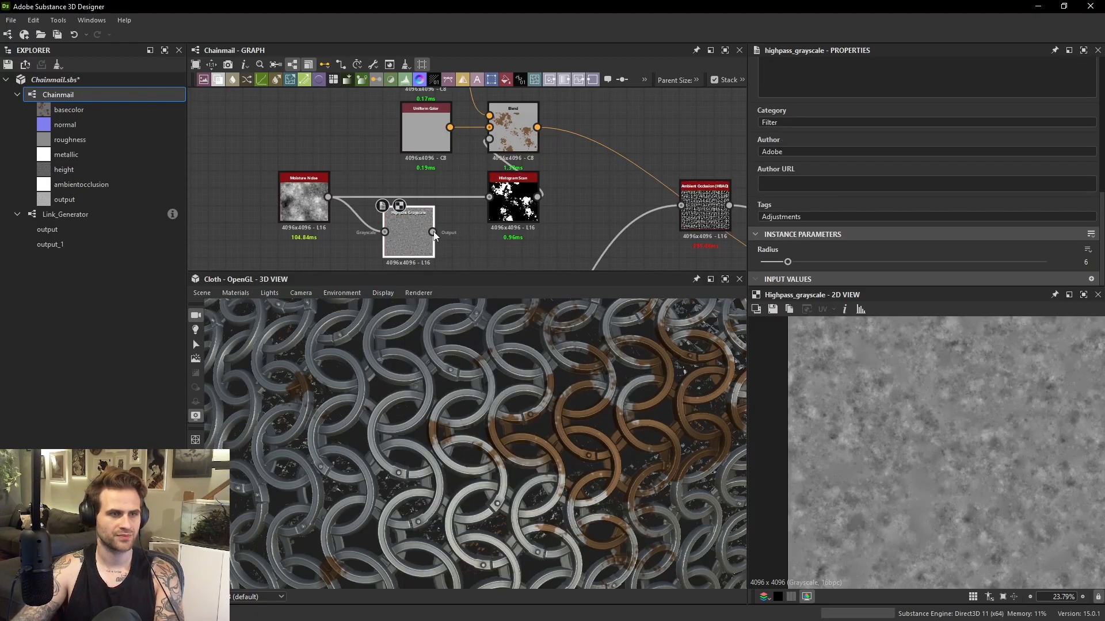
pyautogui.moveTo(788, 262); pyautogui.dragTo(849, 275)
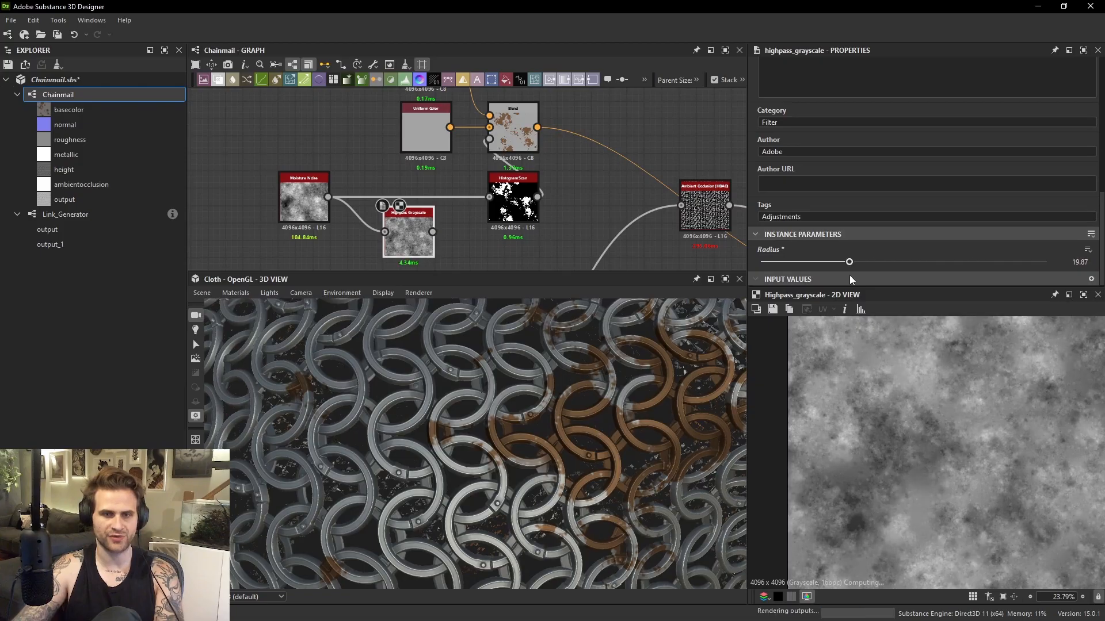
# Insert an Auto Crop Grayscale node between the Highpass Grayscale and Histogram Scan nodes in the rust mask chain.
pyautogui.moveTo(444, 223); pyautogui.dragTo(457, 193, button='middle')
pyautogui.press('space')
pyautogui.write('auto')
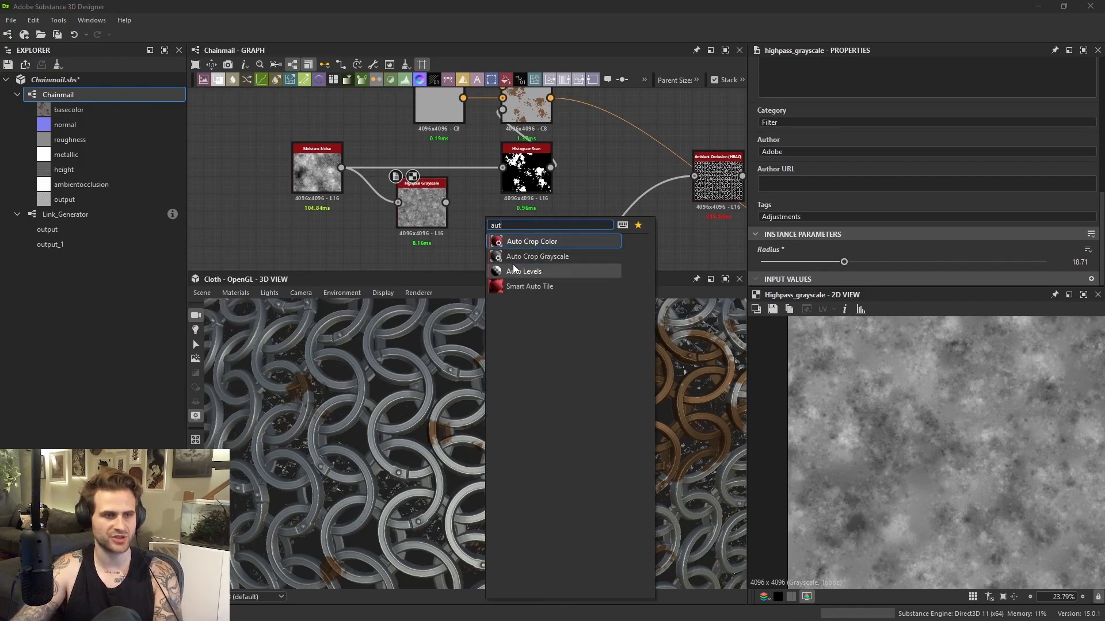
pyautogui.click(513, 260)
pyautogui.moveTo(515, 221); pyautogui.dragTo(561, 178)
# Set the Histogram Scan position to 0.46 and check the rust coverage over the whole cloth.
pyautogui.moveTo(864, 264); pyautogui.dragTo(892, 274)
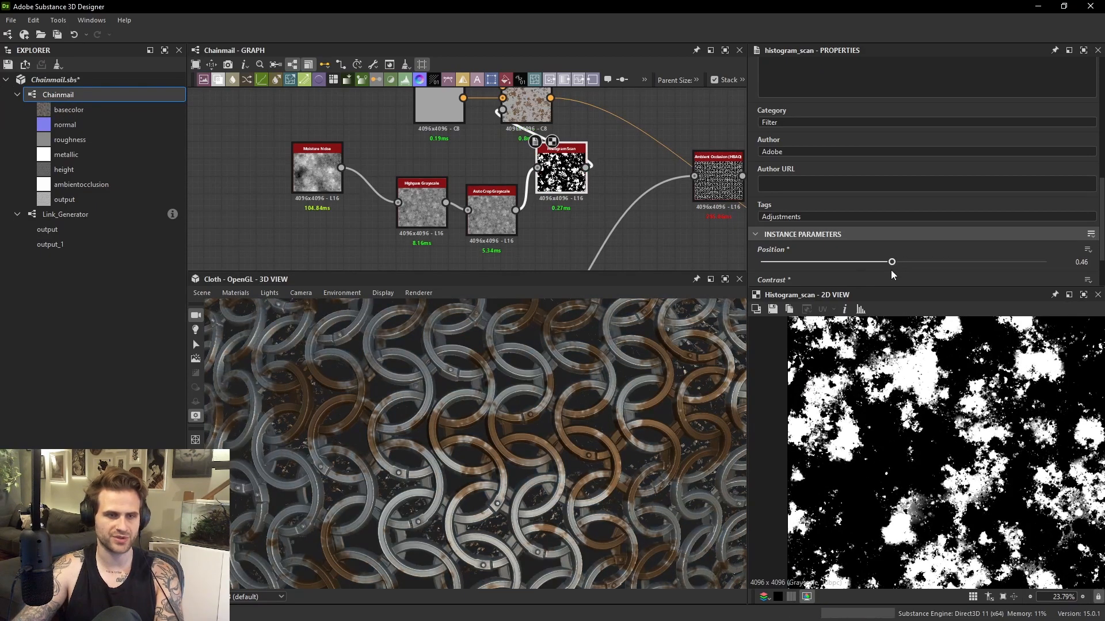
pyautogui.scroll(-10, 565, 409)
pyautogui.moveTo(632, 394); pyautogui.dragTo(668, 393)
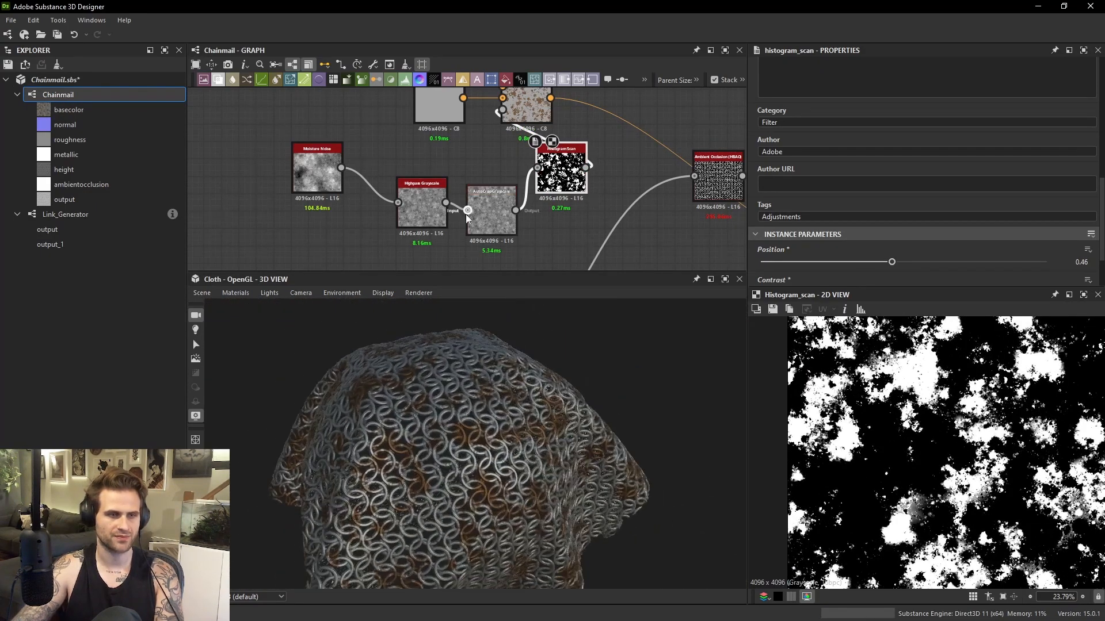
# Line up the Highpass Grayscale and Auto Crop Grayscale nodes and set the high-pass radius to 10.71.
pyautogui.scroll(3, 472, 210)
pyautogui.moveTo(491, 213); pyautogui.dragTo(491, 199)
pyautogui.scroll(-4, 491, 199)
pyautogui.moveTo(435, 230); pyautogui.dragTo(474, 191)
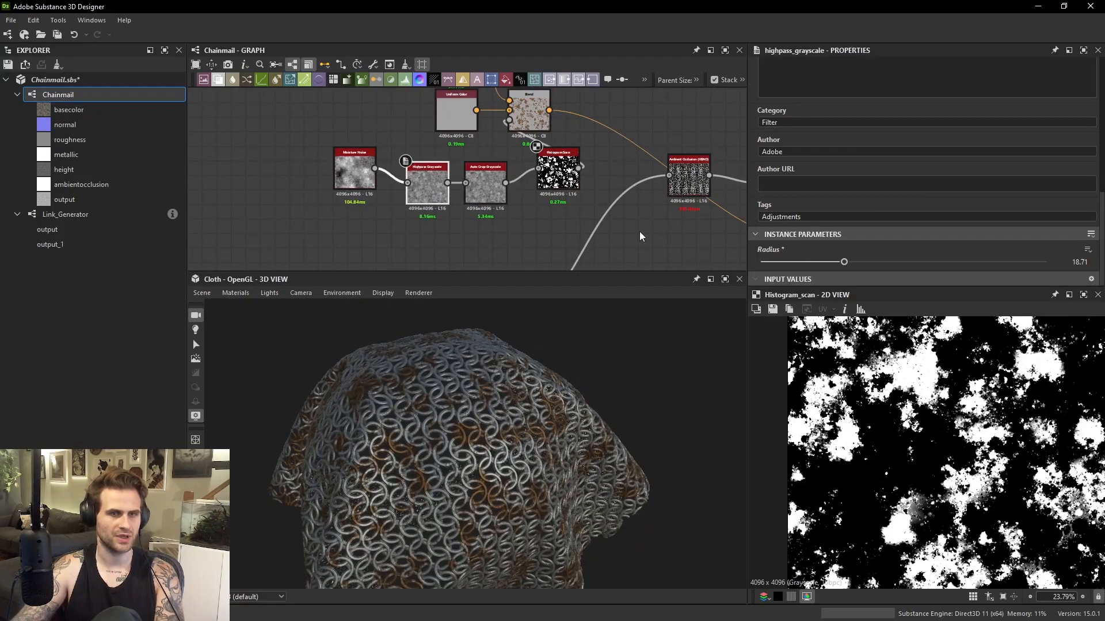
pyautogui.moveTo(808, 265)
pyautogui.mouseDown()
pyautogui.moveTo(789, 260)
pyautogui.moveTo(809, 262)
pyautogui.mouseUp()
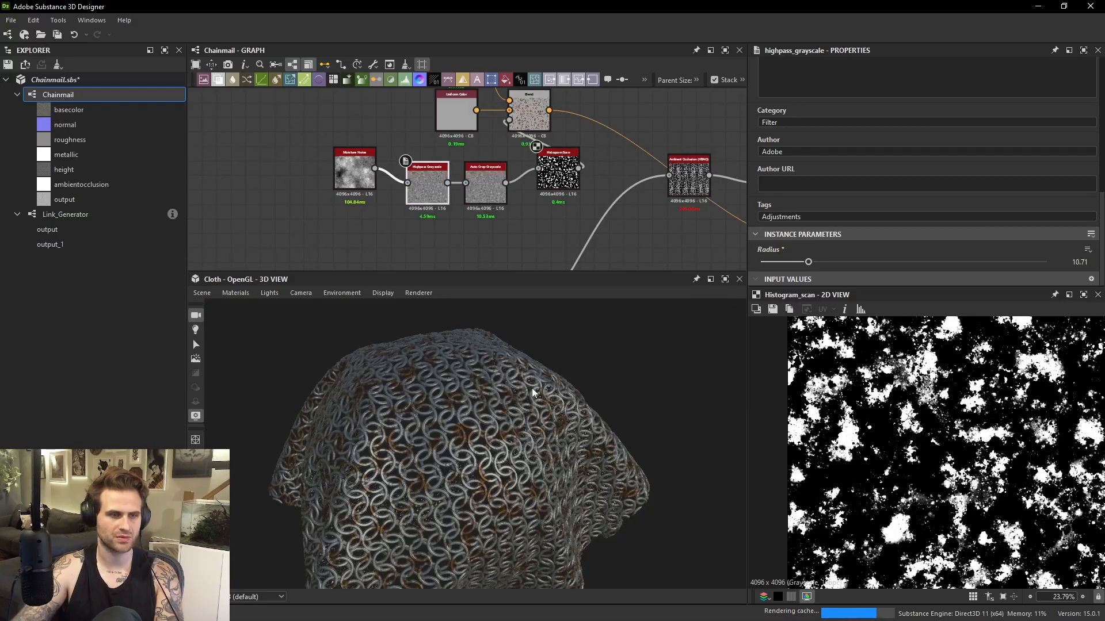
pyautogui.scroll(5, 524, 399)
pyautogui.scroll(3, 519, 404)
# Preview the Auto Crop Grayscale and Histogram Scan outputs and examine the rust breakup on the links up close.
pyautogui.doubleClick(485, 184)
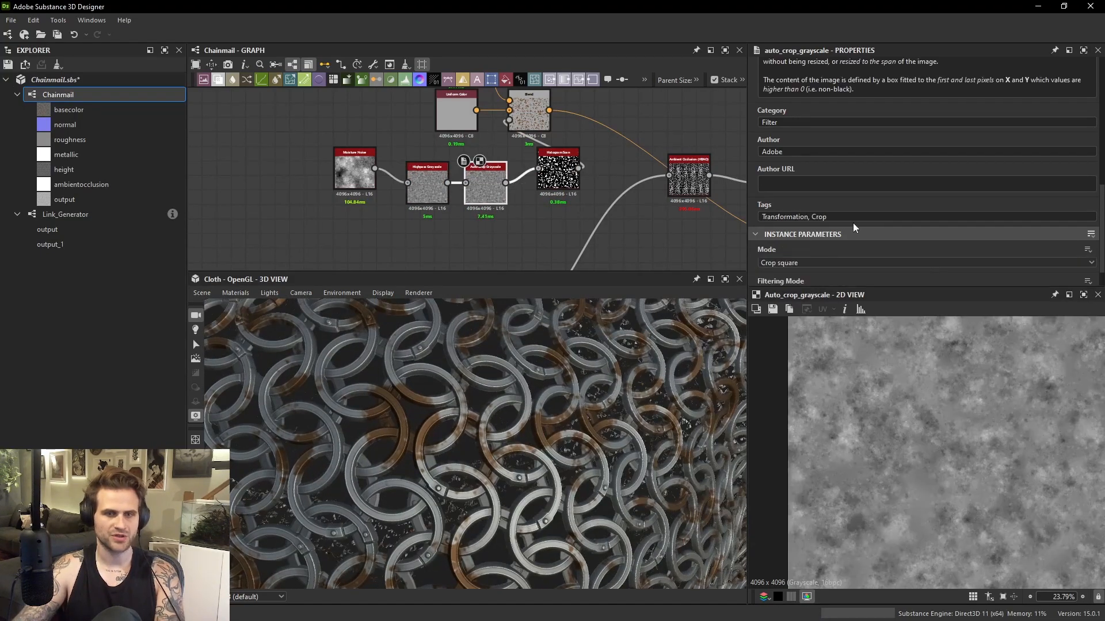
pyautogui.doubleClick(559, 171)
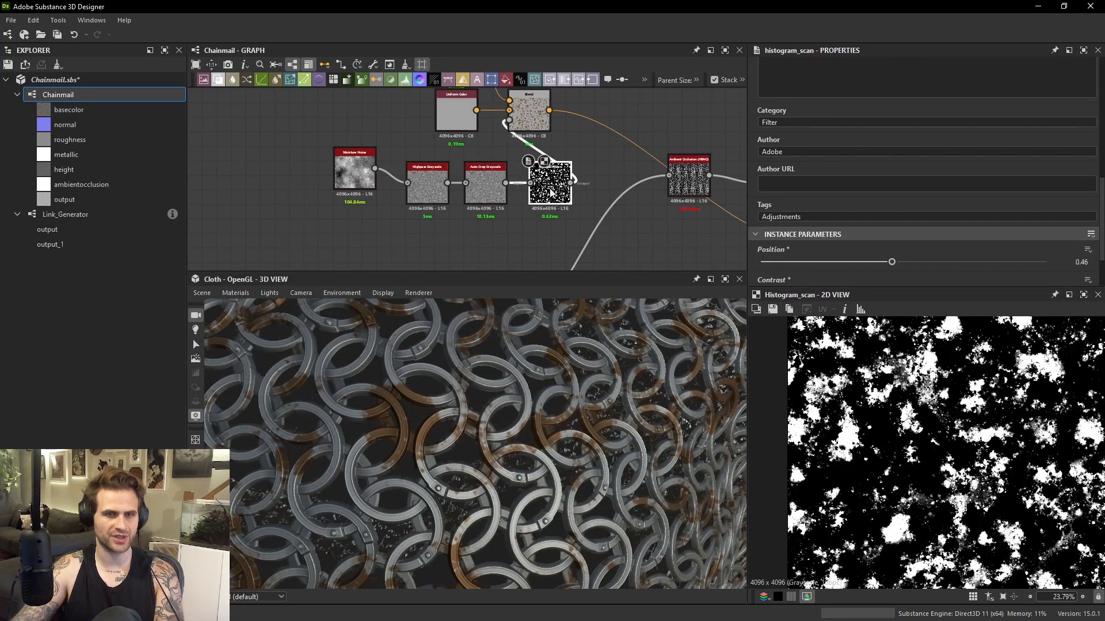
pyautogui.scroll(-3, 475, 201)
pyautogui.scroll(-2, 474, 201)
pyautogui.scroll(-3, 530, 371)
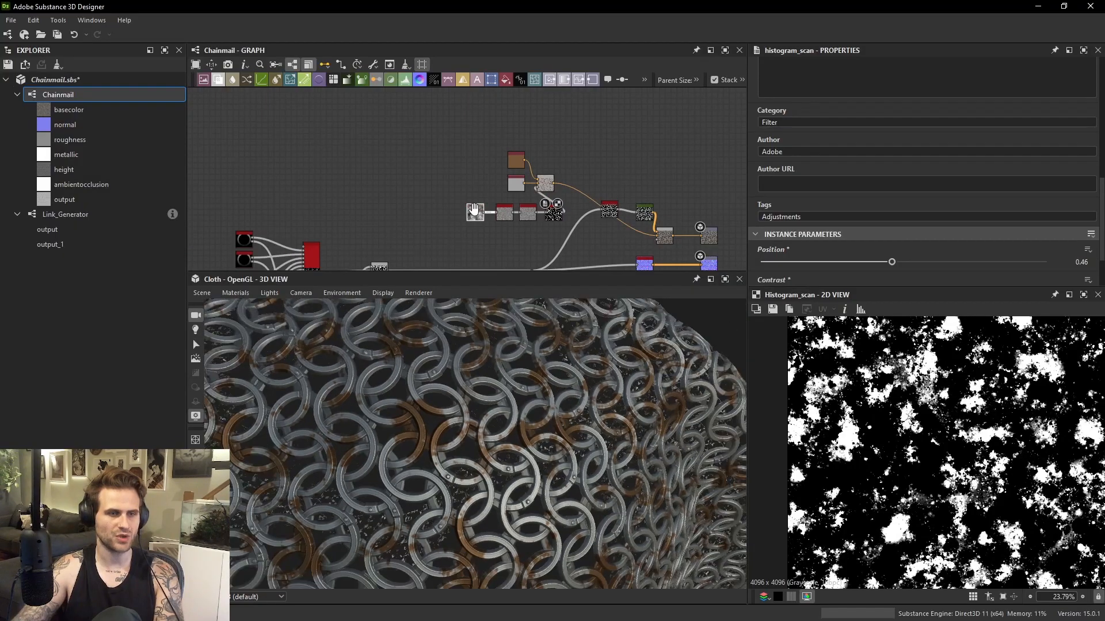
pyautogui.scroll(2, 377, 186)
pyautogui.scroll(3, 489, 403)
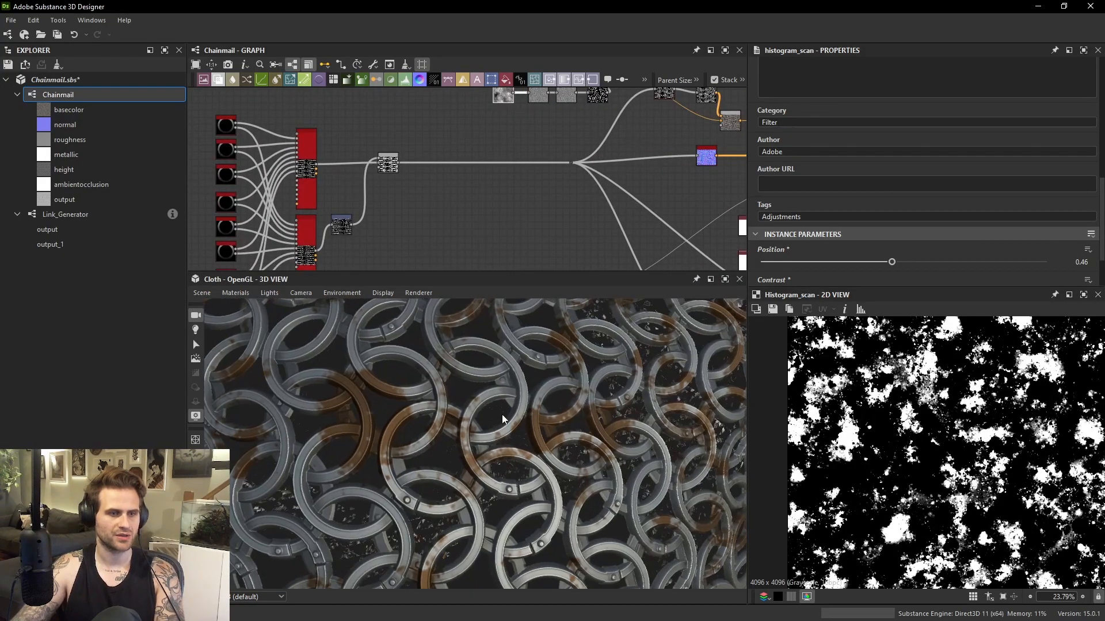
pyautogui.scroll(3, 546, 426)
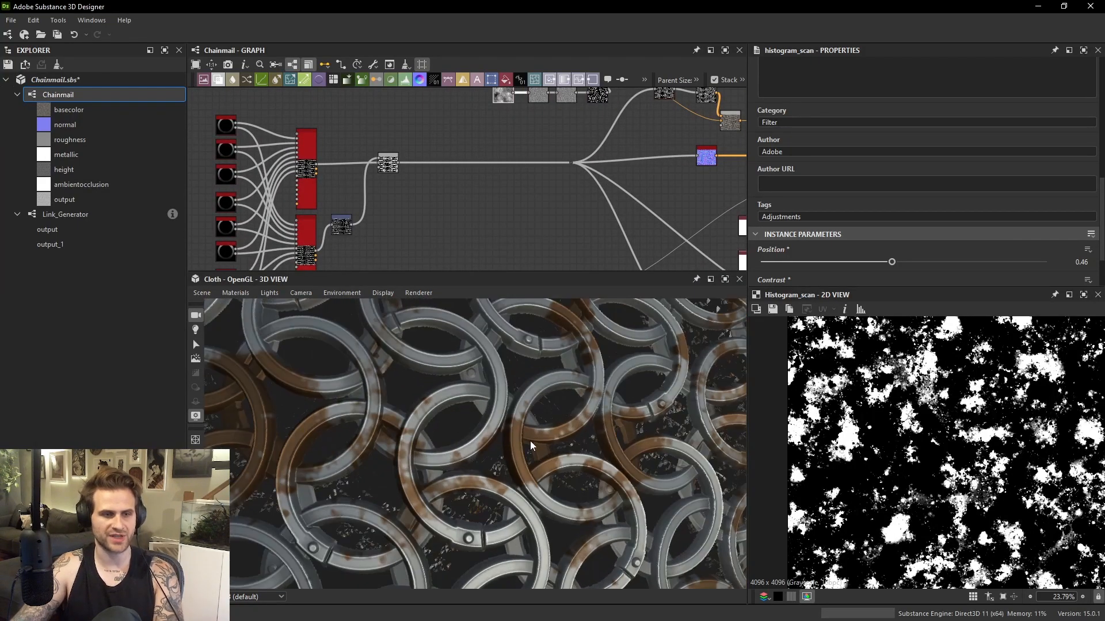
pyautogui.scroll(1, 495, 155)
# Adjust the rust Uniform Color to value 0.48 and saturation 0.6, with the RGB red channel set to 0.53.
pyautogui.moveTo(493, 153); pyautogui.dragTo(461, 228, button='middle')
pyautogui.moveTo(482, 143); pyautogui.dragTo(459, 186, button='middle')
pyautogui.click(501, 134)
pyautogui.click(916, 246)
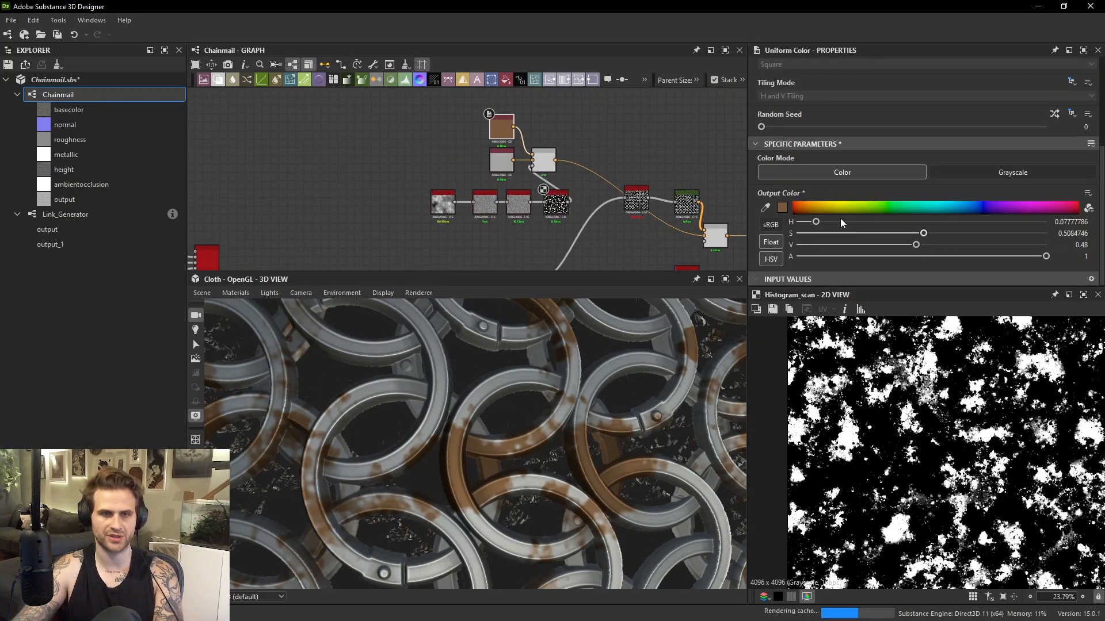
pyautogui.click(933, 233)
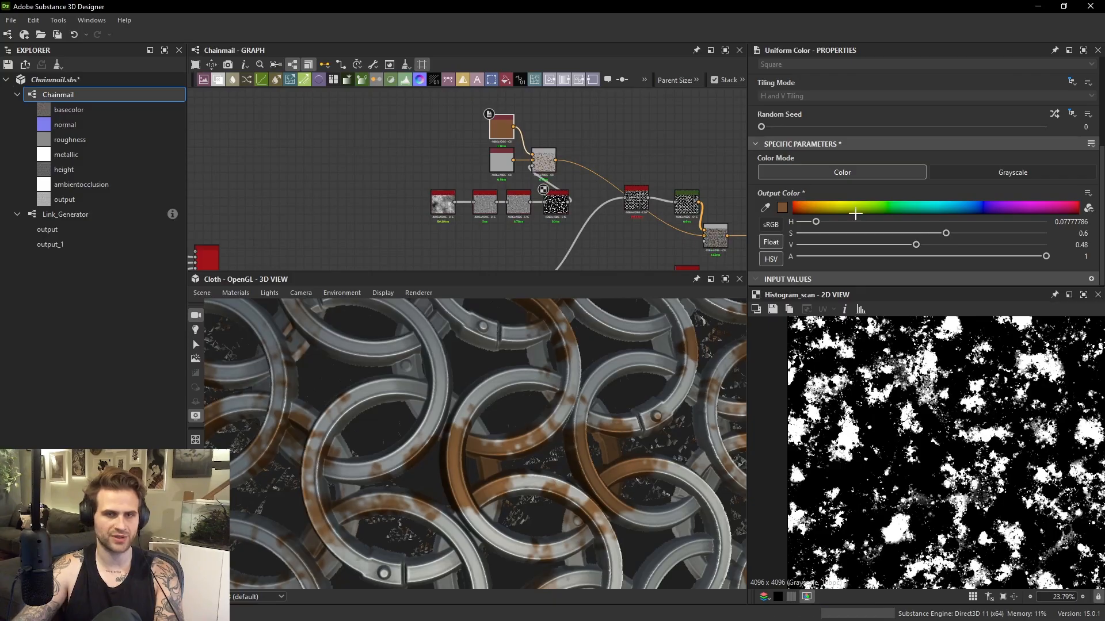
pyautogui.click(766, 263)
pyautogui.click(929, 222)
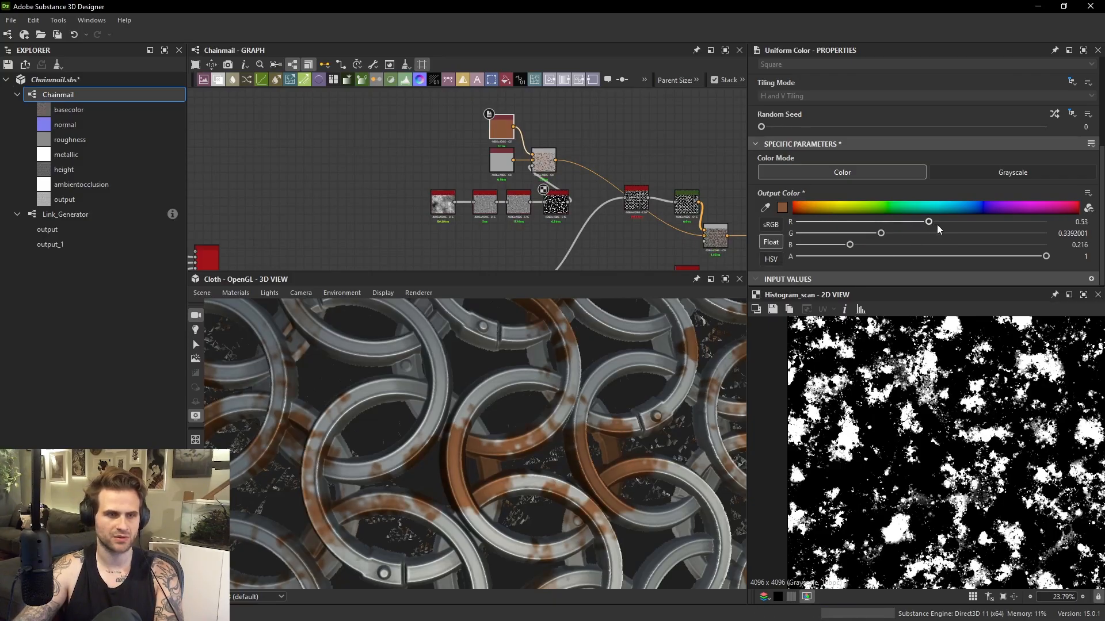
# Examine the redder rust on the chainmail cloth from afar and up close in the 3D view.
pyautogui.scroll(-5, 586, 388)
pyautogui.scroll(-3, 580, 358)
pyautogui.moveTo(578, 355); pyautogui.dragTo(598, 377)
pyautogui.scroll(5, 563, 352)
pyautogui.scroll(4, 547, 354)
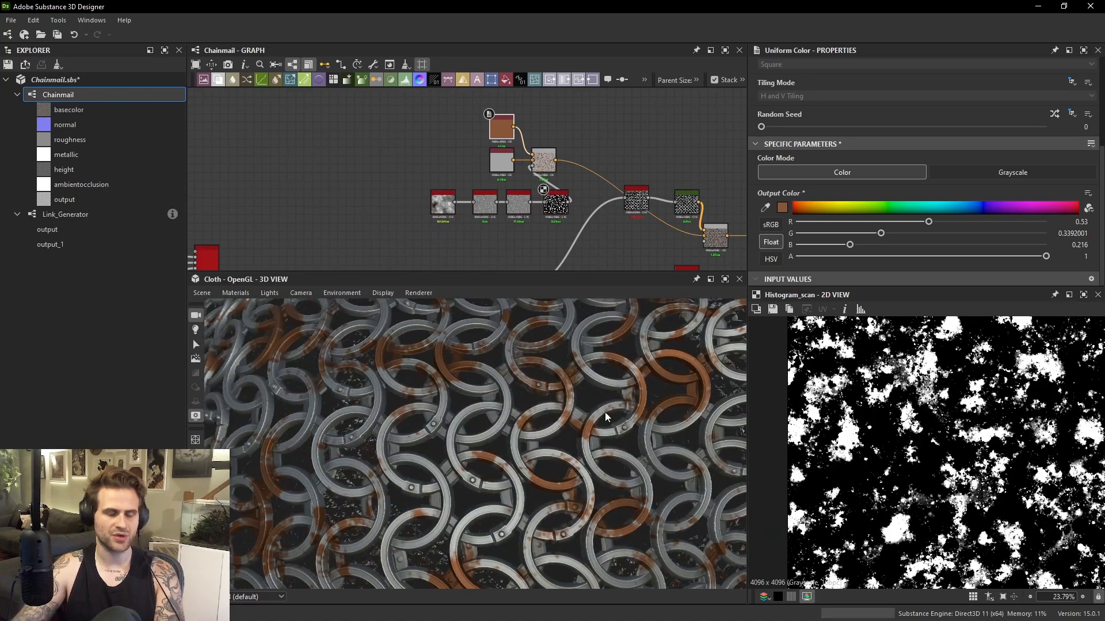
pyautogui.scroll(4, 515, 424)
pyautogui.scroll(2, 515, 478)
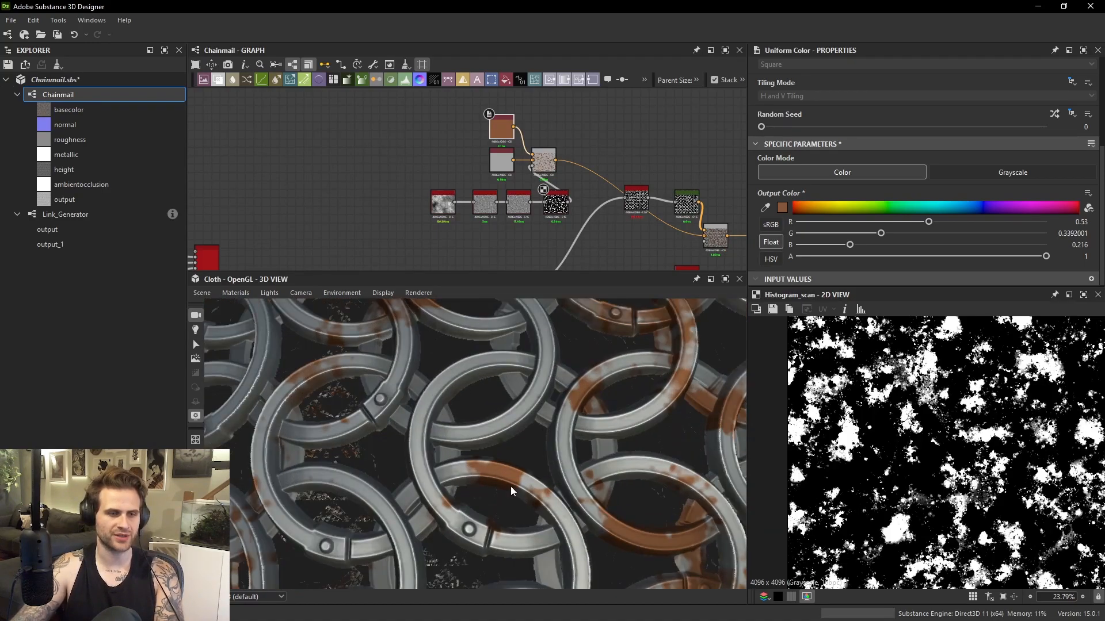
# Preview the Splatter Data 1 and Splatter Data 2 outputs of the upper Shape Splatter node.
pyautogui.moveTo(282, 259); pyautogui.dragTo(368, 155, button='middle')
pyautogui.scroll(3, 349, 201)
pyautogui.doubleClick(274, 182)
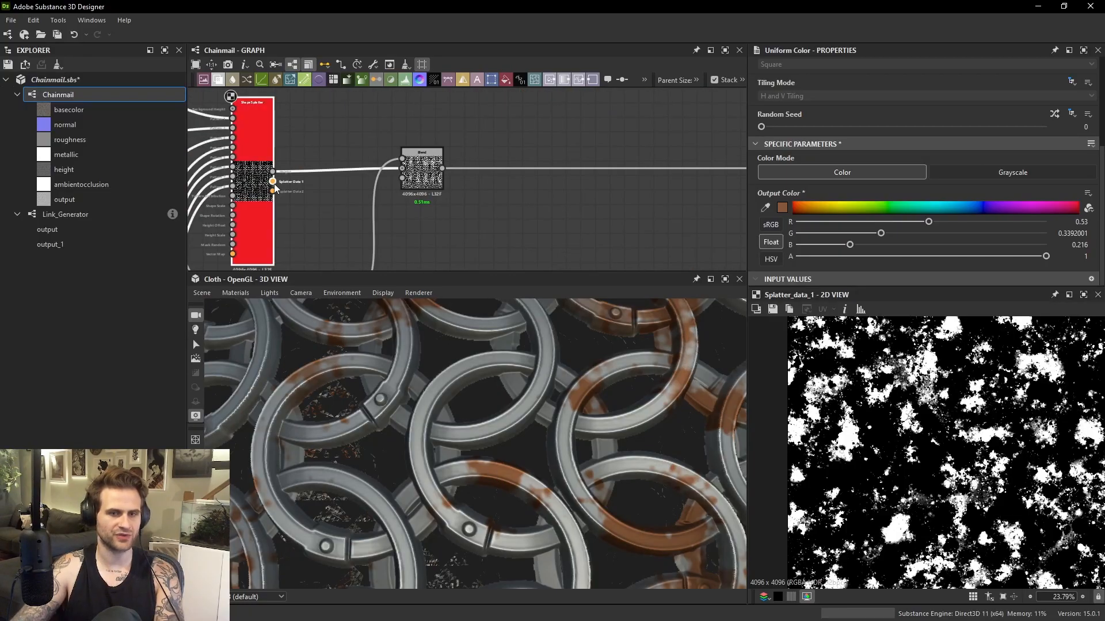
pyautogui.moveTo(297, 217); pyautogui.dragTo(361, 175, button='middle')
pyautogui.doubleClick(337, 148)
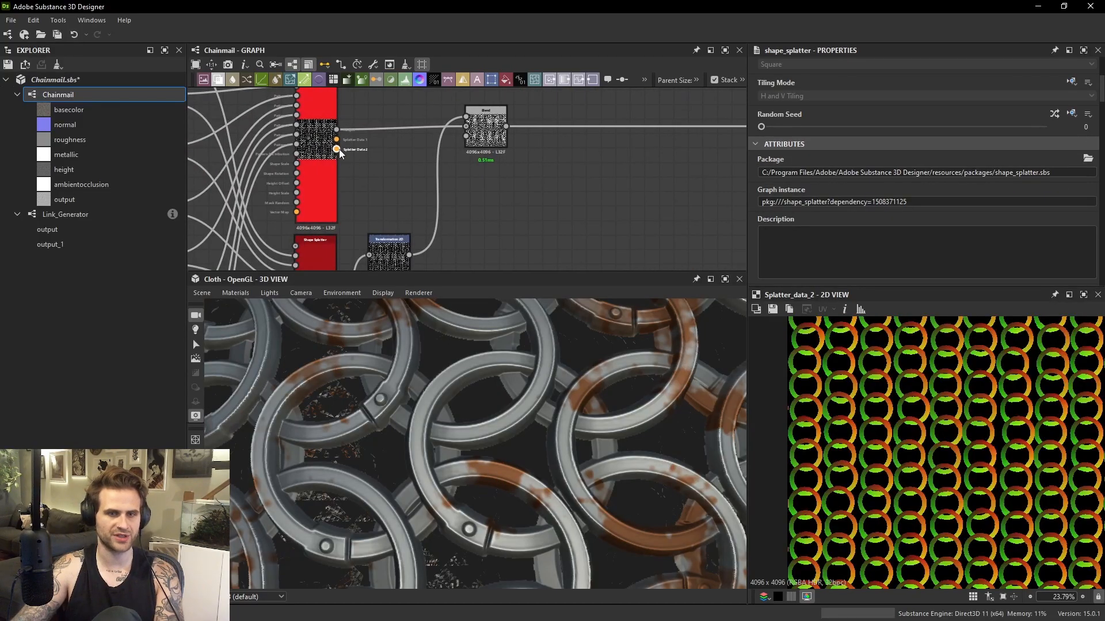
pyautogui.scroll(3, 965, 402)
pyautogui.moveTo(454, 213); pyautogui.dragTo(486, 177, button='middle')
pyautogui.moveTo(358, 170); pyautogui.dragTo(359, 148)
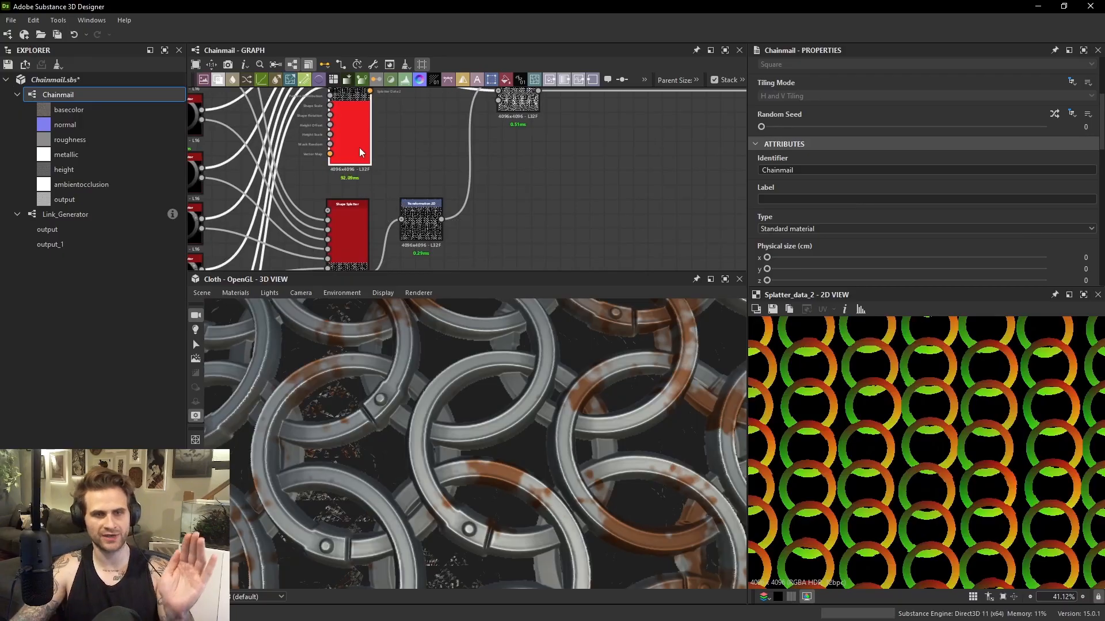
# Add a Flood Fill to Random Grayscale node and feed it the upper Shape Splatter's Splatter Data 2 output.
pyautogui.moveTo(558, 161); pyautogui.dragTo(558, 175, button='middle')
pyautogui.press('space')
pyautogui.write('flood')
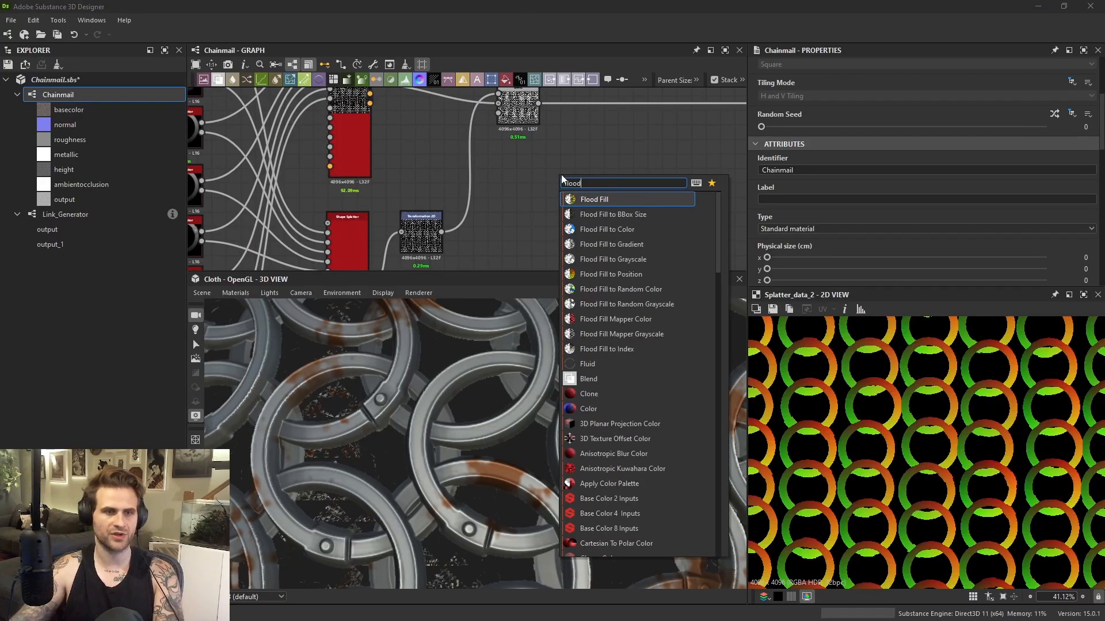
pyautogui.click(639, 299)
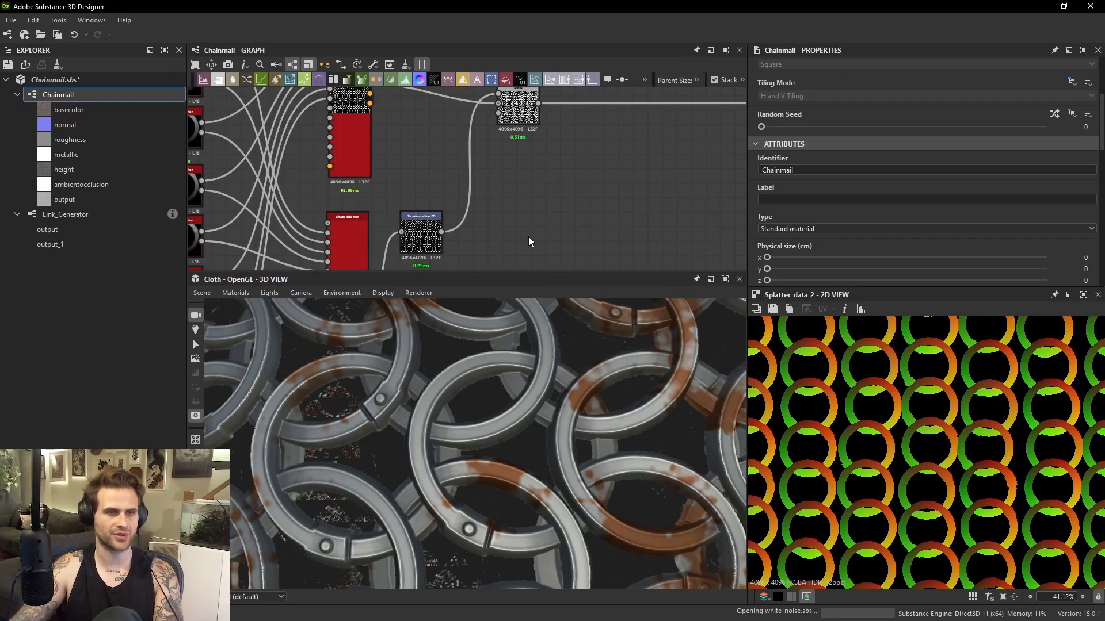
pyautogui.moveTo(370, 103); pyautogui.dragTo(533, 176)
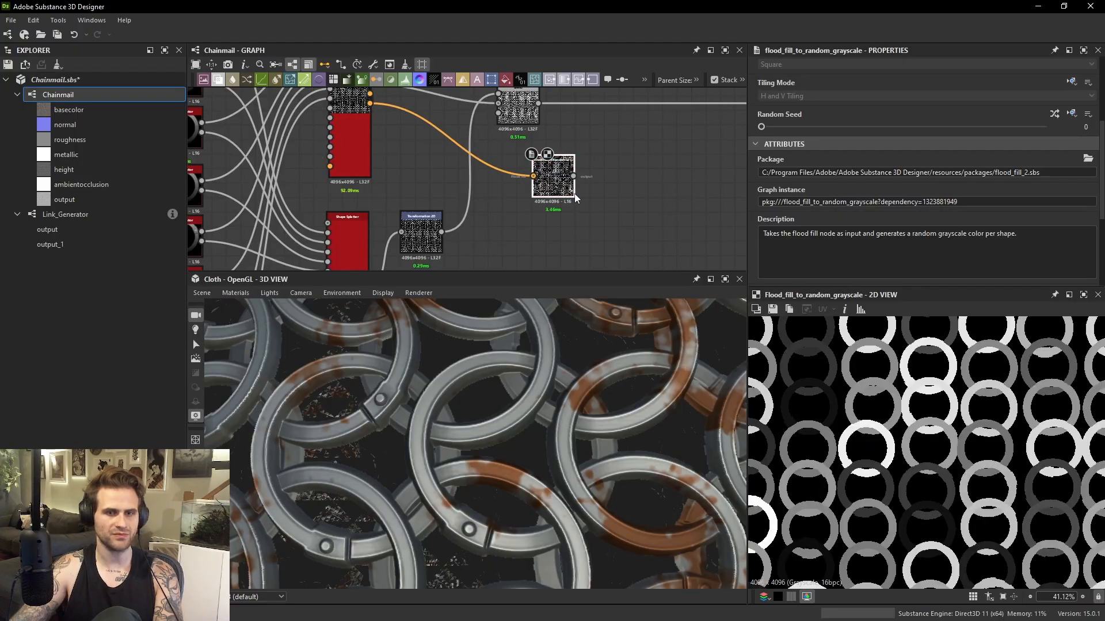
# Compare the random grayscale ring mask with the height Blend and the Splatter Data 2 output in the 2D view.
pyautogui.scroll(3, 957, 433)
pyautogui.scroll(5, 932, 413)
pyautogui.moveTo(518, 169); pyautogui.dragTo(529, 214, button='middle')
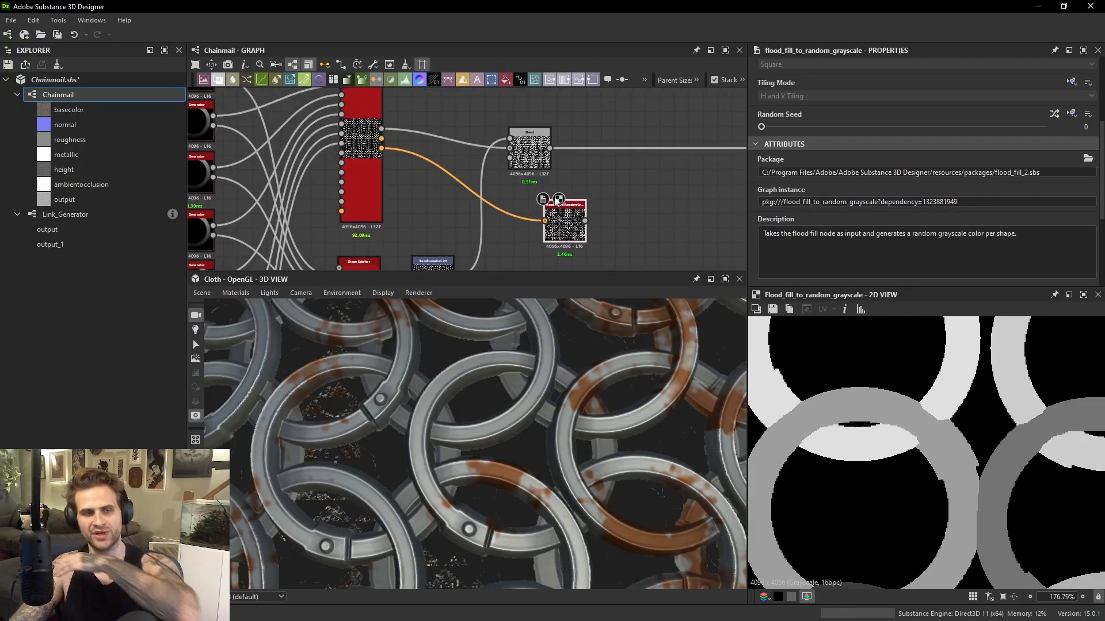
pyautogui.doubleClick(547, 151)
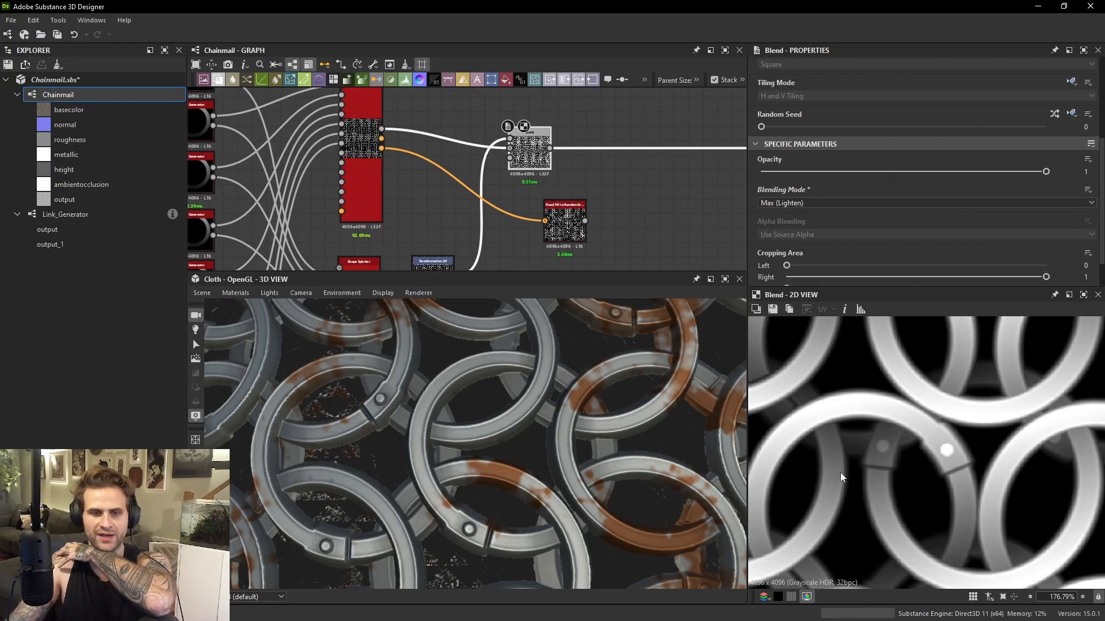
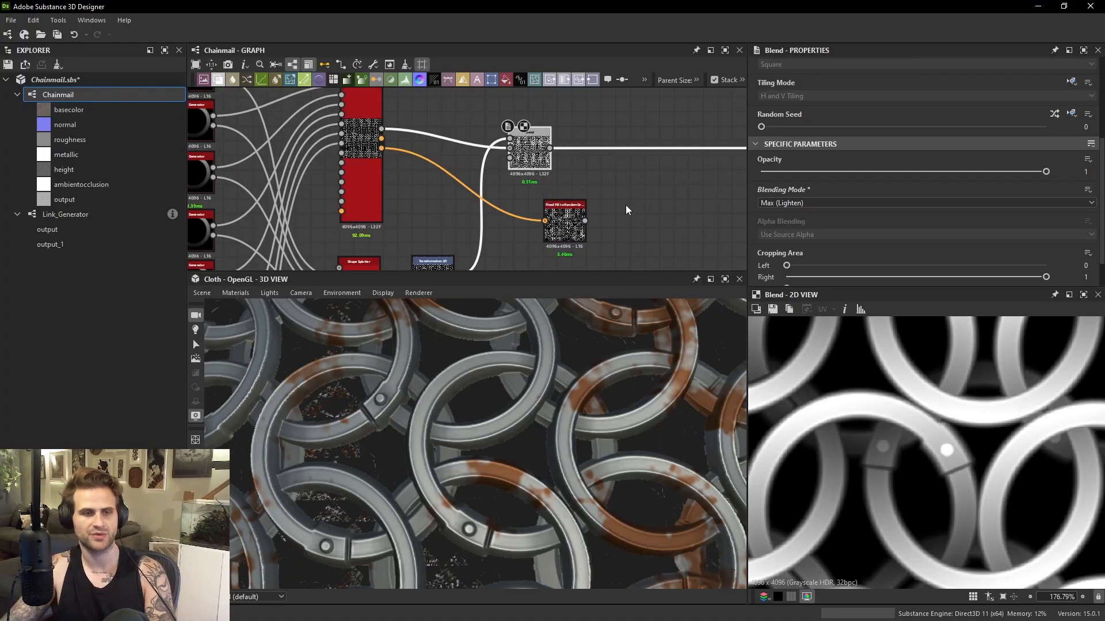
pyautogui.doubleClick(564, 228)
pyautogui.scroll(1, 563, 228)
pyautogui.moveTo(563, 229); pyautogui.dragTo(580, 194, button='middle')
pyautogui.scroll(-2, 579, 194)
pyautogui.moveTo(577, 196); pyautogui.dragTo(553, 200)
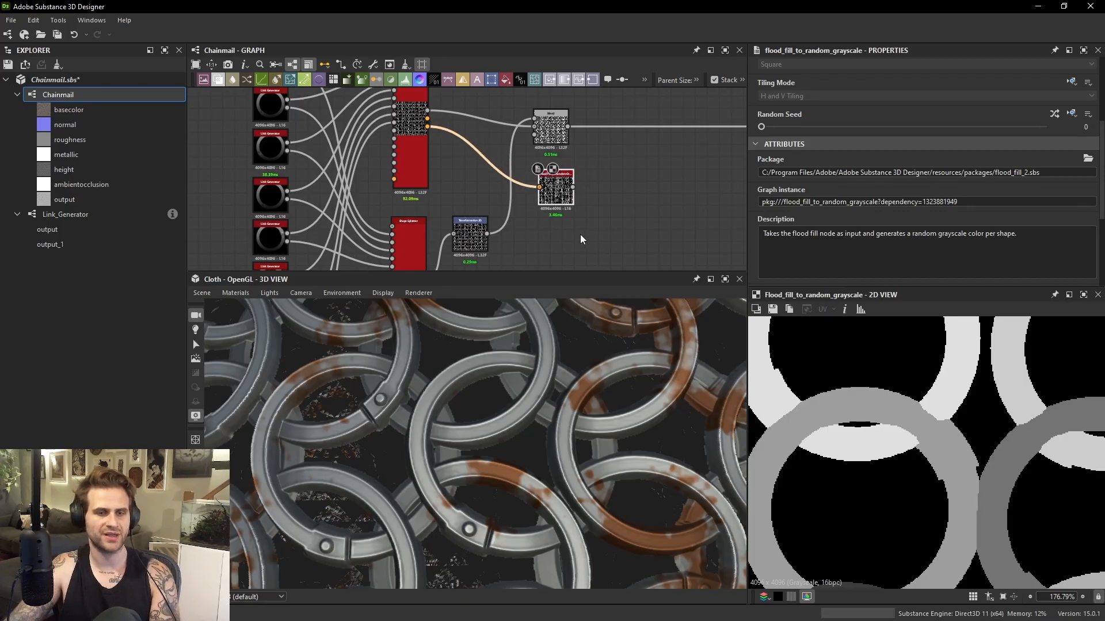
pyautogui.scroll(-4, 872, 412)
pyautogui.doubleClick(420, 135)
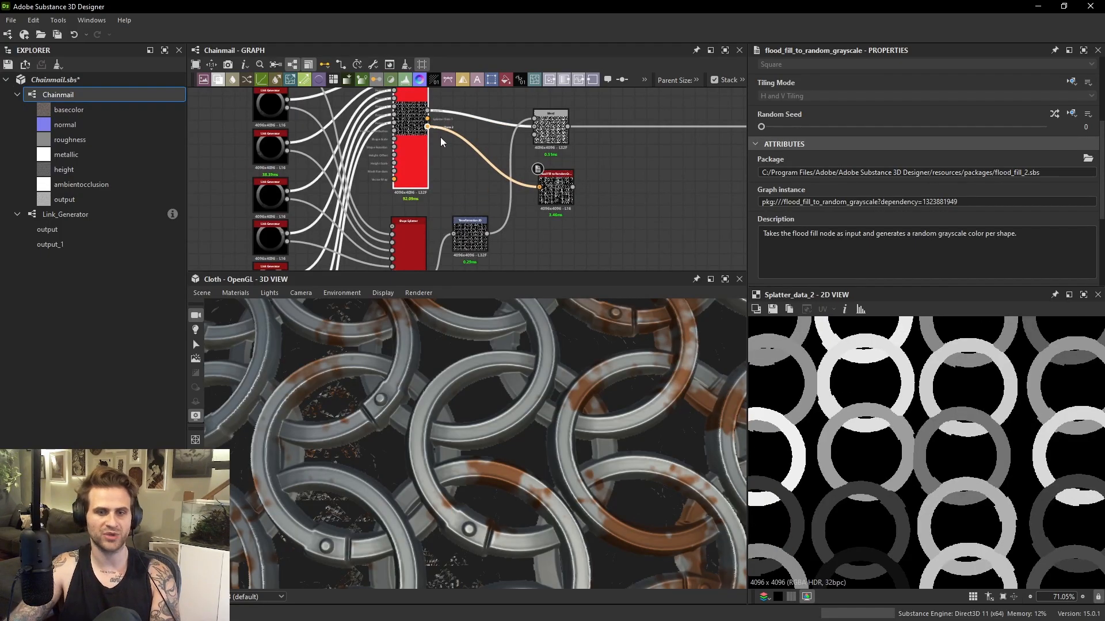
# Replace the Flood Fill to Random Grayscale node with a Blend fed by both Shape Splatters' Splatter Data 2 outputs.
pyautogui.moveTo(566, 185); pyautogui.dragTo(566, 179)
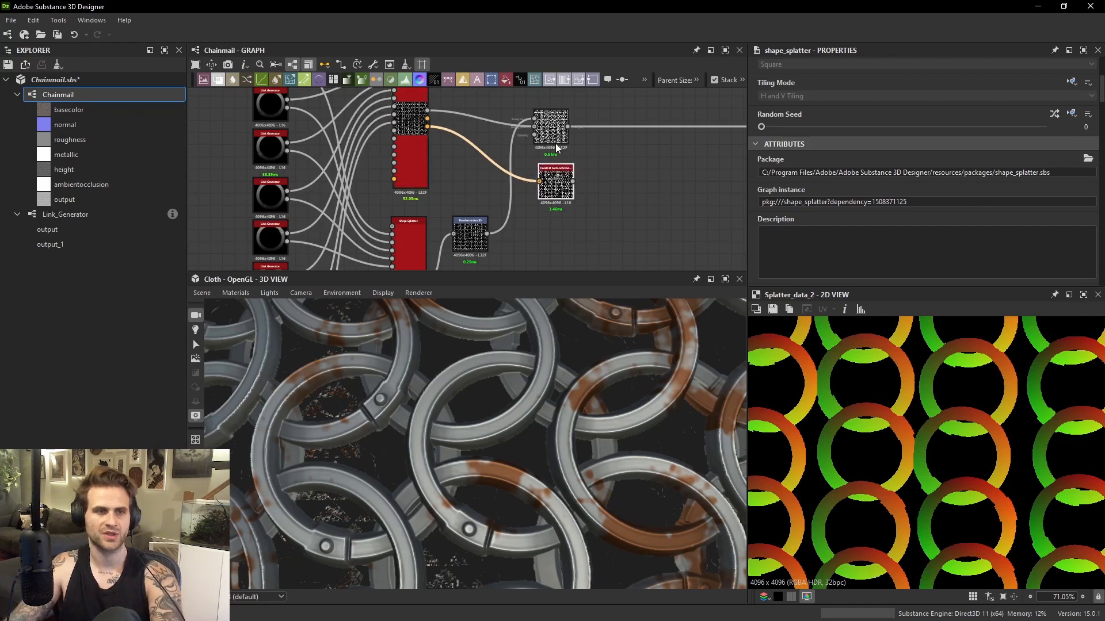
pyautogui.press('Delete')
pyautogui.press('space')
pyautogui.click(605, 232)
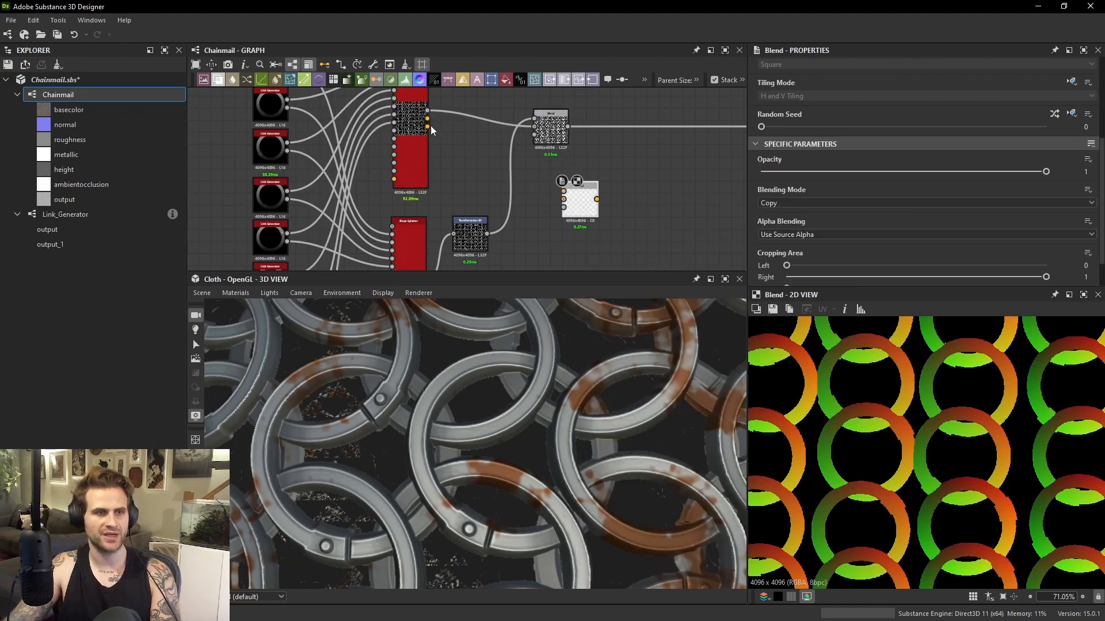
pyautogui.moveTo(429, 126); pyautogui.dragTo(575, 205)
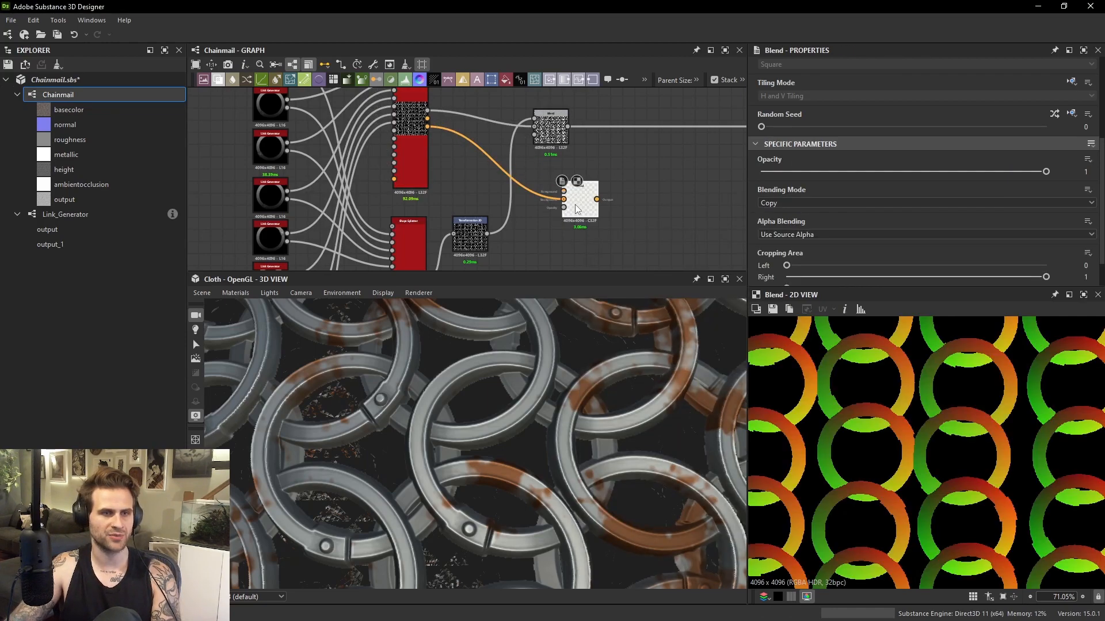
pyautogui.moveTo(574, 204); pyautogui.dragTo(563, 146, button='middle')
pyautogui.moveTo(413, 235); pyautogui.dragTo(551, 140)
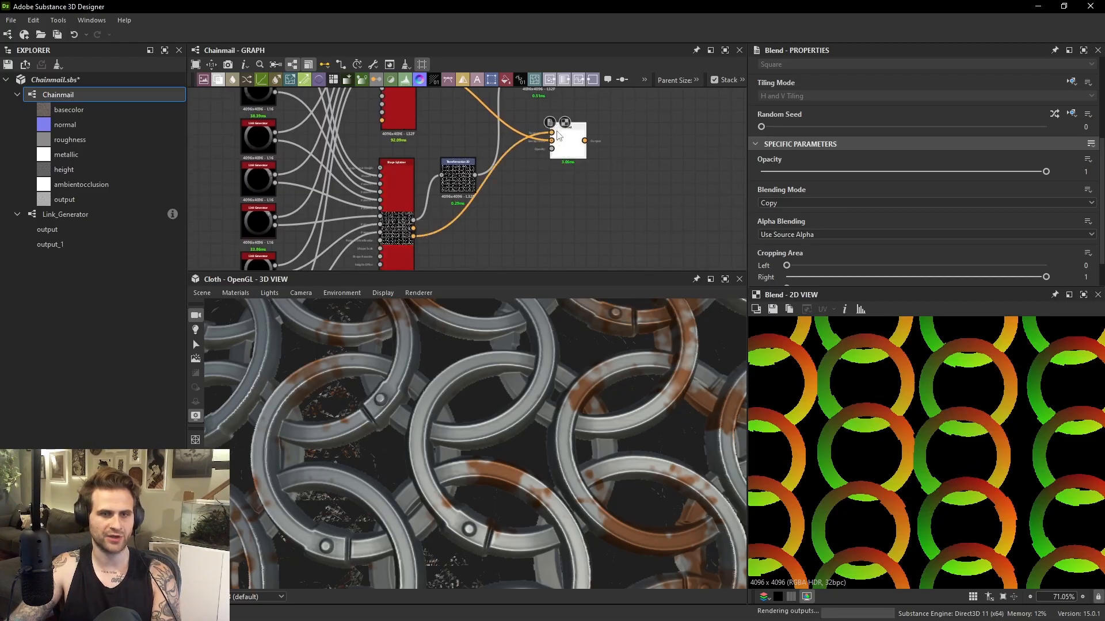
pyautogui.moveTo(568, 137); pyautogui.dragTo(557, 168, button='middle')
pyautogui.moveTo(557, 168); pyautogui.dragTo(581, 204)
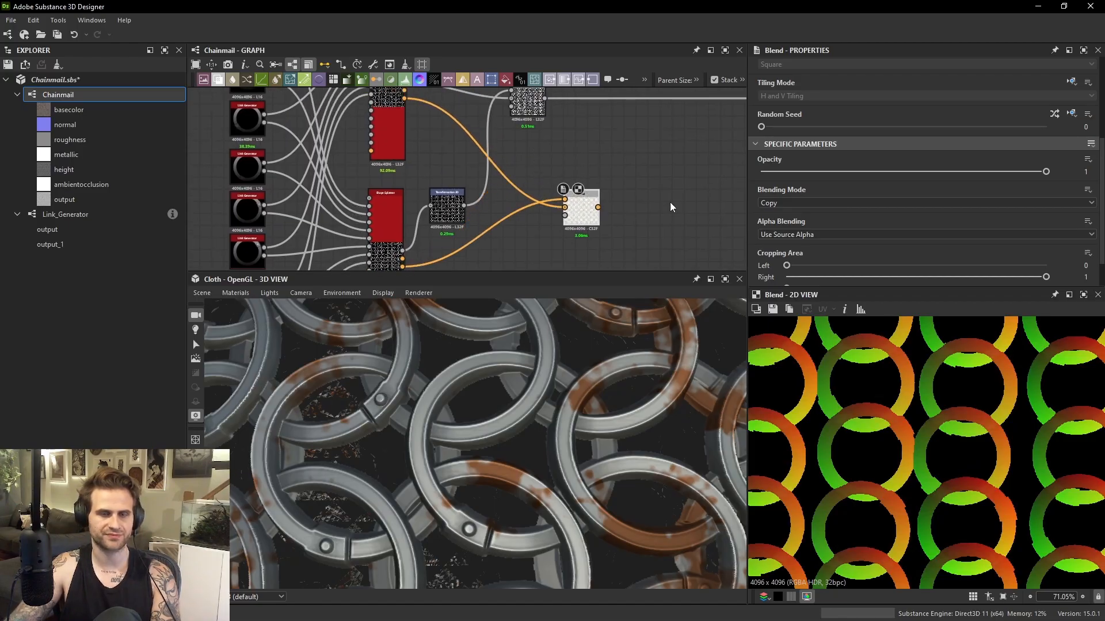
# Preview the Max (Lighten) height Blend and reposition its node above the new splatter data Blend.
pyautogui.moveTo(588, 202); pyautogui.dragTo(575, 258, button='middle')
pyautogui.scroll(1, 577, 217)
pyautogui.moveTo(507, 135); pyautogui.dragTo(502, 134)
pyautogui.doubleClick(501, 133)
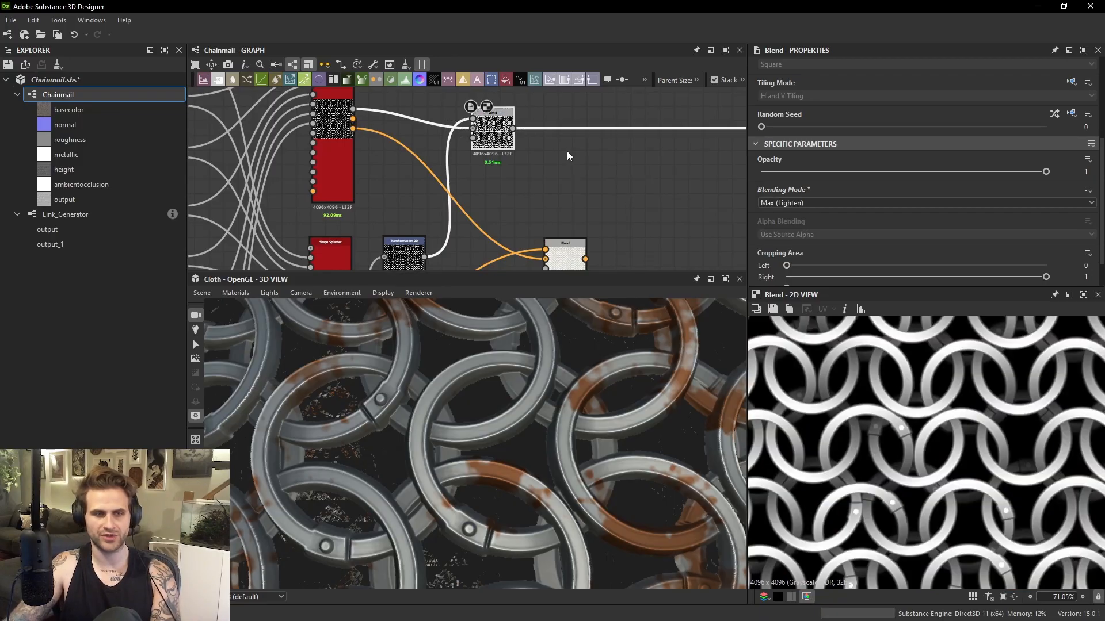
pyautogui.moveTo(512, 142); pyautogui.dragTo(560, 144)
pyautogui.scroll(-2, 561, 144)
pyautogui.scroll(1, 593, 226)
# Add a Blend node below the height Blend and position it above the Blend that combines the splatter data.
pyautogui.click(557, 222)
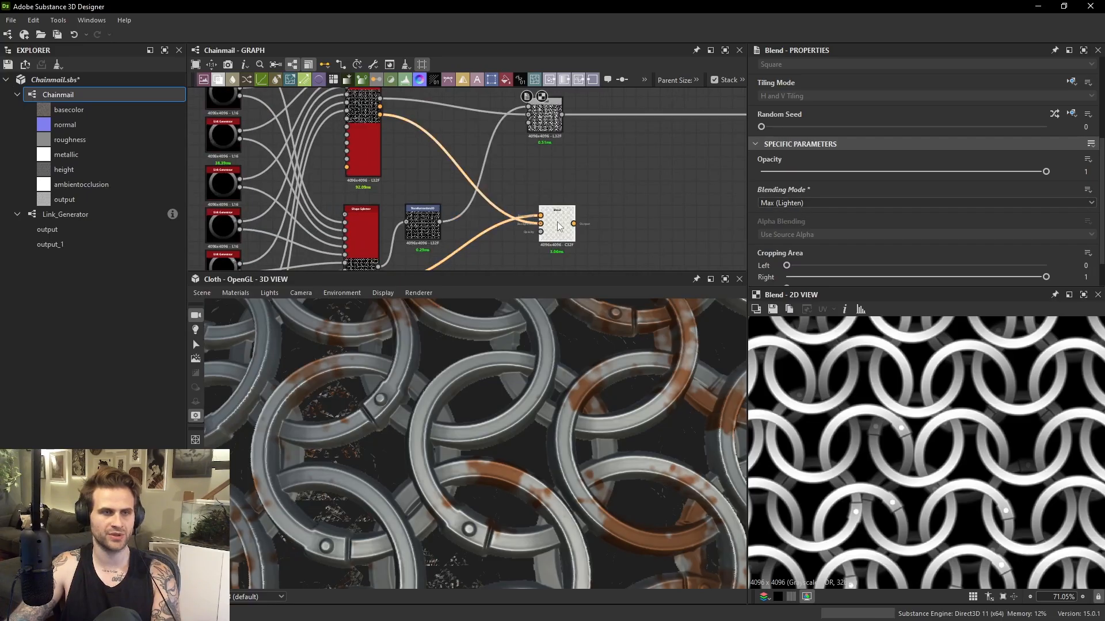
pyautogui.rightClick(577, 184)
pyautogui.click(610, 221)
pyautogui.scroll(2, 553, 175)
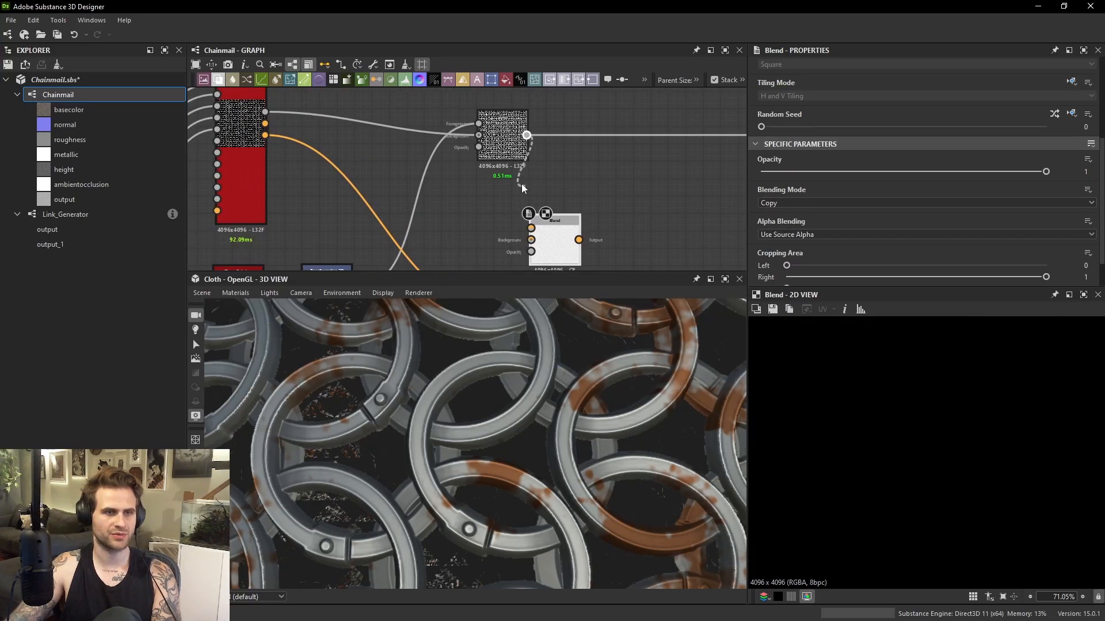
pyautogui.scroll(-2, 522, 184)
pyautogui.scroll(1, 509, 160)
pyautogui.scroll(1, 510, 161)
pyautogui.scroll(-3, 533, 185)
pyautogui.moveTo(558, 252); pyautogui.dragTo(571, 209, button='middle')
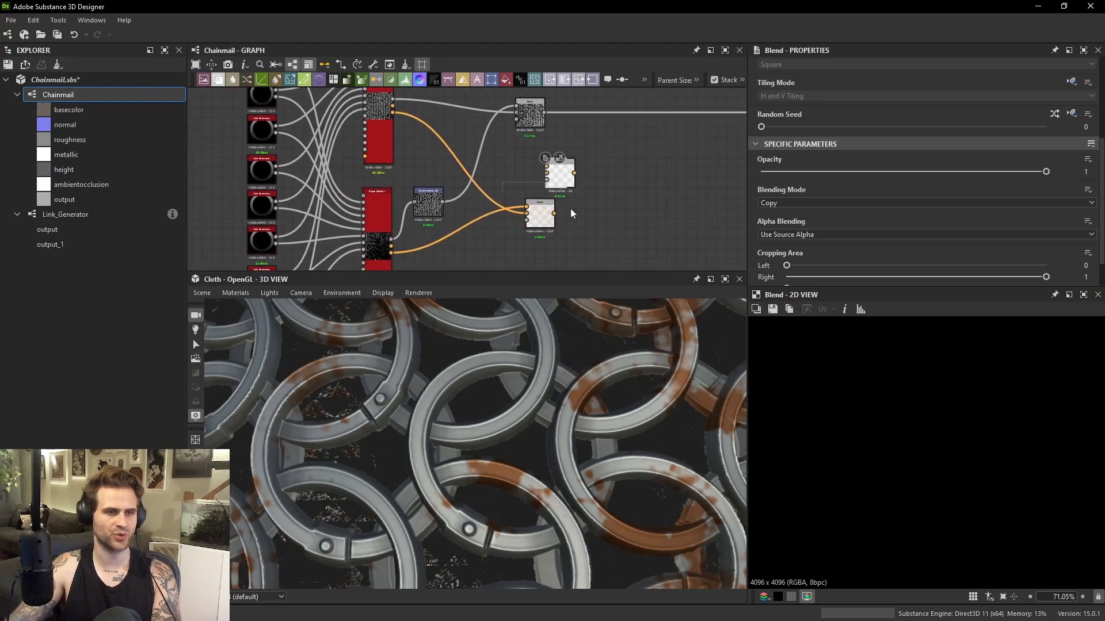
pyautogui.moveTo(571, 208); pyautogui.dragTo(550, 178)
pyautogui.moveTo(557, 173); pyautogui.dragTo(587, 173)
# Set the output format of the Transformation 2D after the lower Shape Splatter to absolute, 16 Bits per Channel.
pyautogui.click(422, 165)
pyautogui.moveTo(435, 212)
pyautogui.mouseDown()
pyautogui.moveTo(466, 216)
pyautogui.moveTo(423, 219)
pyautogui.mouseUp()
pyautogui.doubleClick(423, 219)
pyautogui.scroll(4, 952, 255)
pyautogui.click(1072, 116)
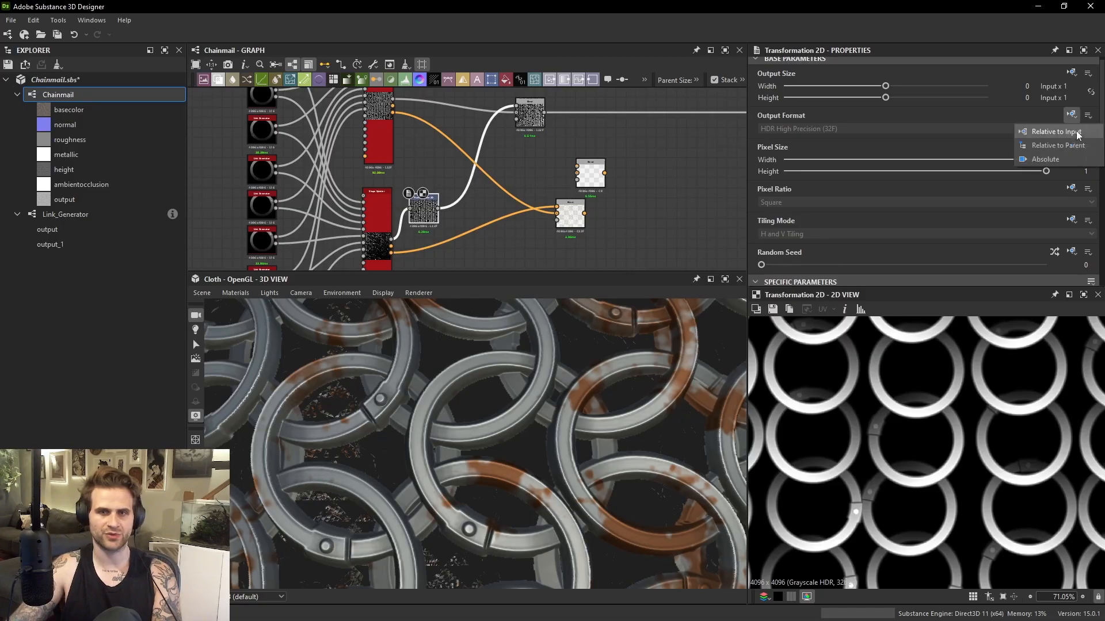
pyautogui.click(1067, 159)
pyautogui.click(821, 128)
pyautogui.click(794, 149)
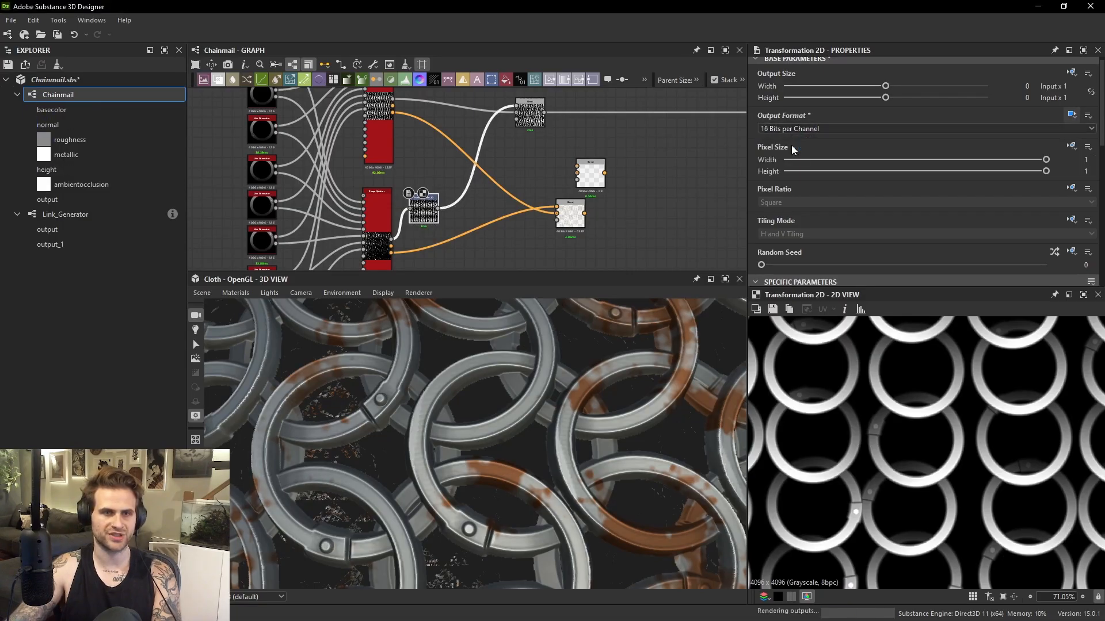
# Insert a Transformation 2D node between the upper Shape Splatter's height output and the height Blend.
pyautogui.scroll(1, 530, 156)
pyautogui.moveTo(530, 156); pyautogui.dragTo(543, 199, button='middle')
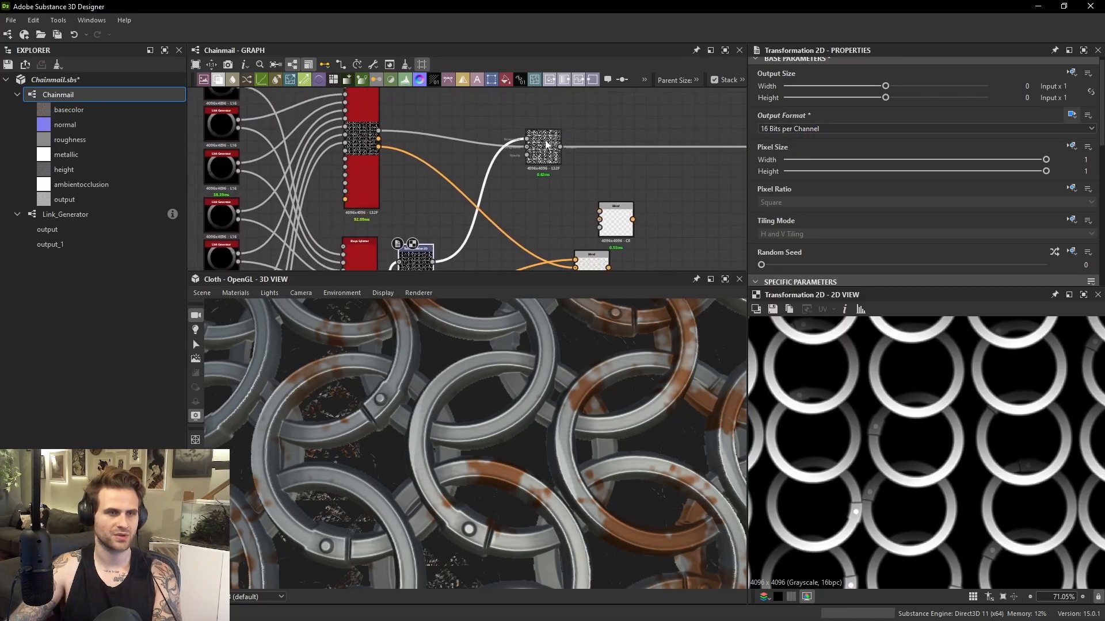
pyautogui.moveTo(546, 144); pyautogui.dragTo(535, 132)
pyautogui.click(477, 164)
pyautogui.press('space')
pyautogui.write('tr')
pyautogui.click(488, 167)
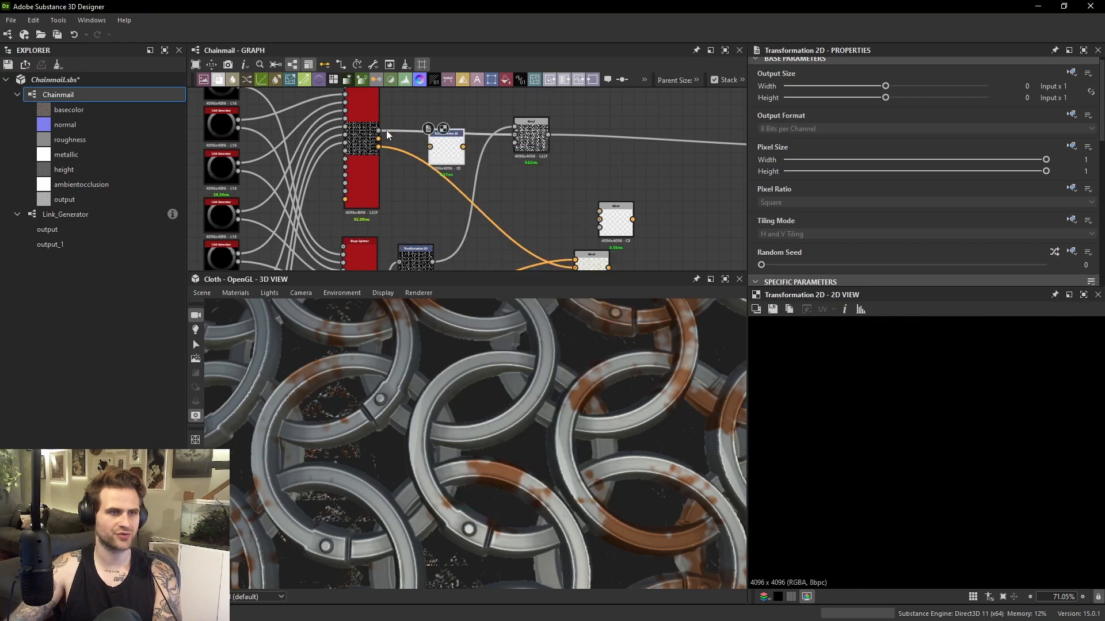
pyautogui.moveTo(521, 141); pyautogui.dragTo(521, 141)
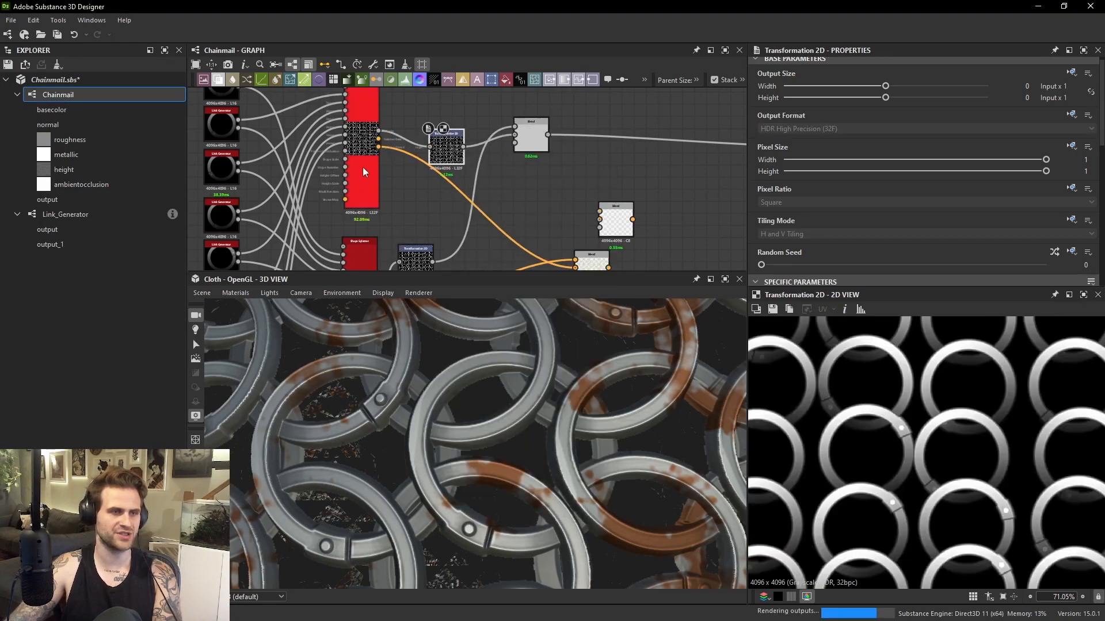
pyautogui.moveTo(372, 198); pyautogui.dragTo(370, 242, button='middle')
pyautogui.scroll(1, 450, 195)
pyautogui.moveTo(450, 193); pyautogui.dragTo(450, 177)
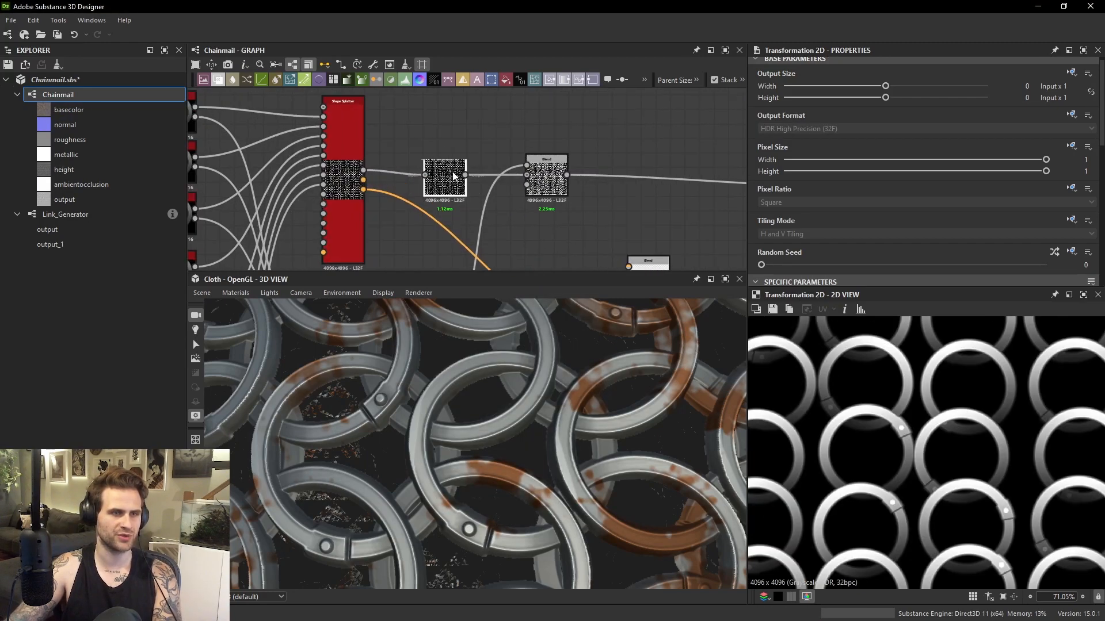
# Set the upper Transformation 2D's output format to absolute, 16 Bits per Channel, and check the height Blend in the 2D view.
pyautogui.click(1072, 72)
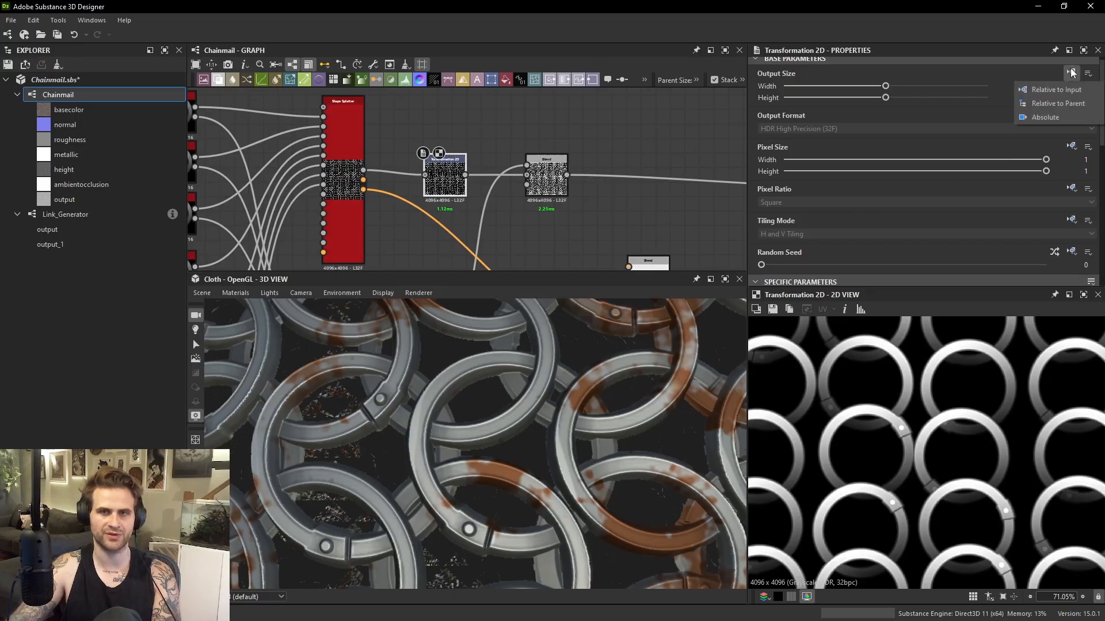
pyautogui.click(993, 107)
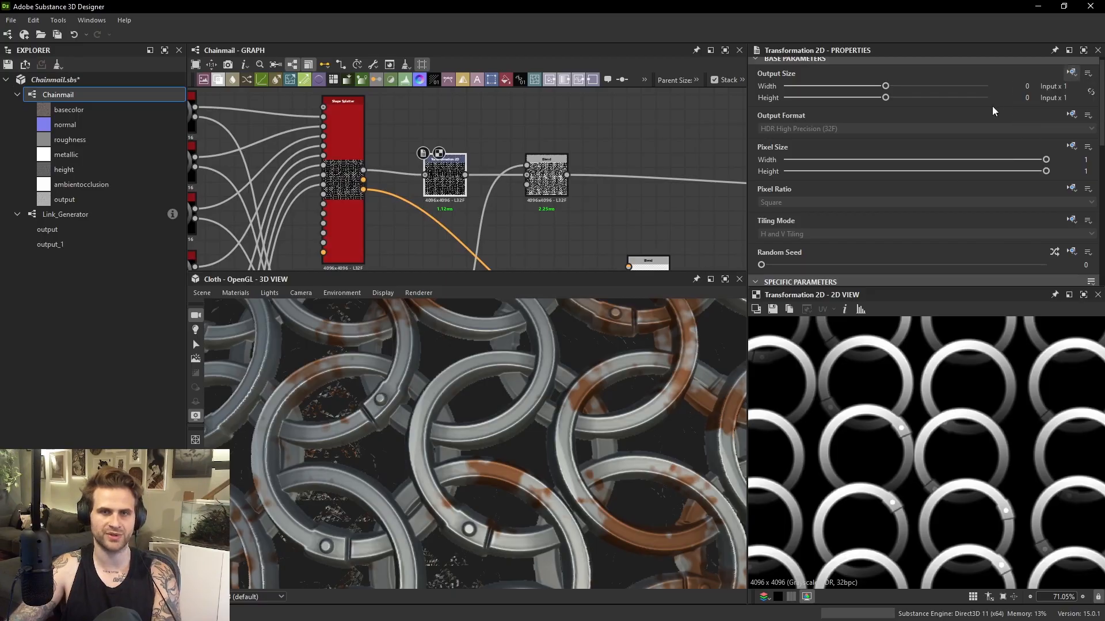
pyautogui.click(1072, 114)
pyautogui.click(1045, 159)
pyautogui.click(845, 129)
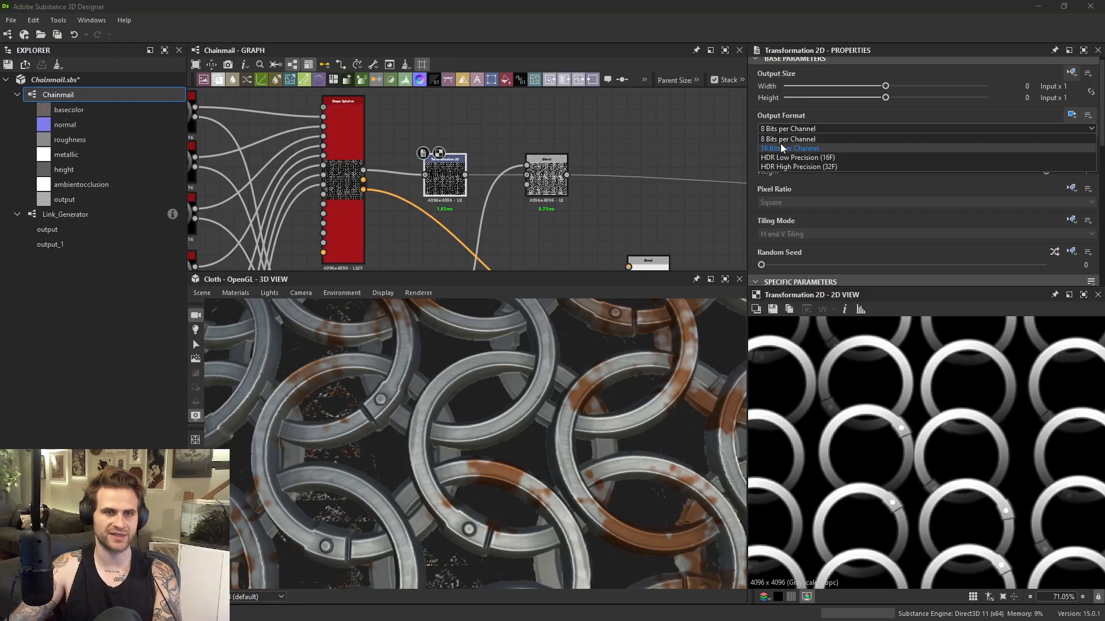
pyautogui.click(817, 144)
pyautogui.click(541, 175)
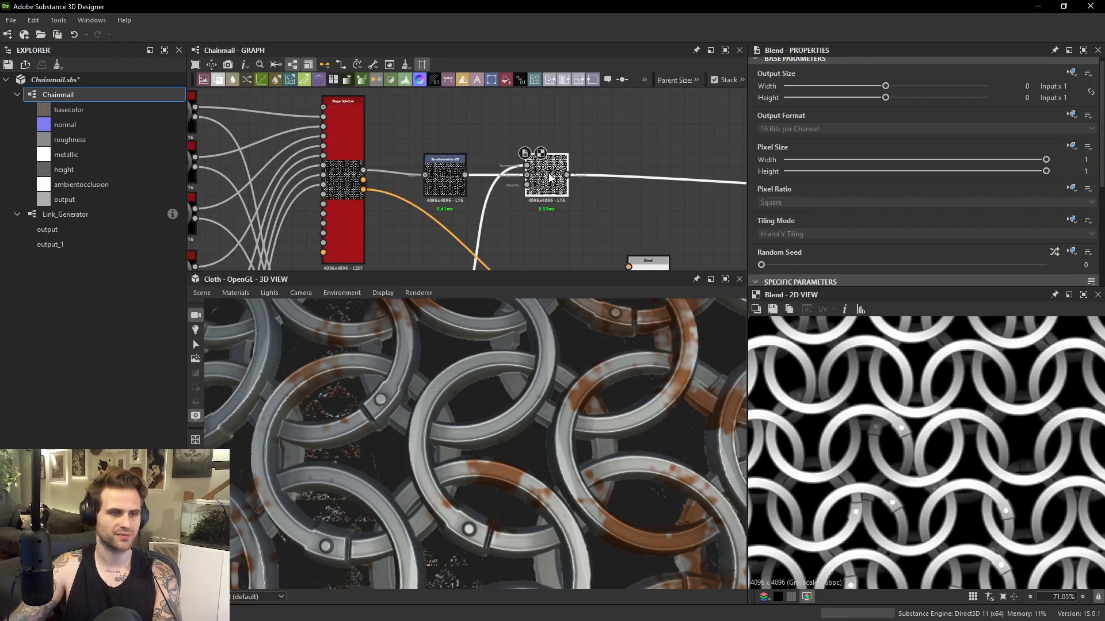
pyautogui.scroll(-3, 550, 354)
pyautogui.scroll(2, 550, 353)
pyautogui.scroll(3, 982, 447)
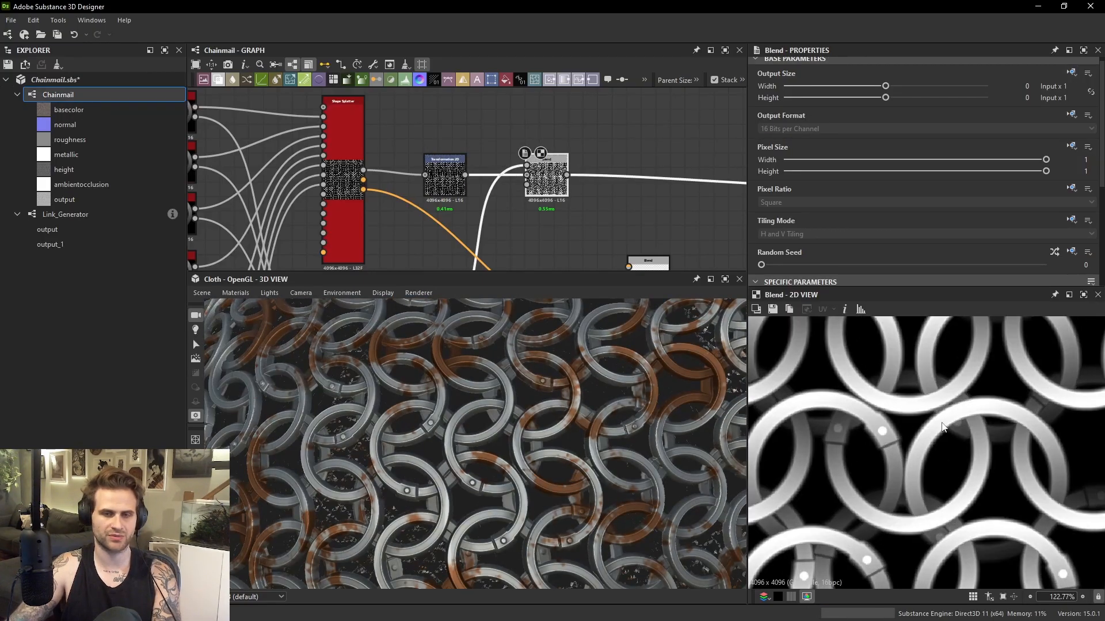
pyautogui.scroll(-1, 566, 194)
# Feed the height Blend and the lower Transformation 2D into the new Blend and set its blending mode to Subtract.
pyautogui.moveTo(630, 216); pyautogui.dragTo(513, 173, button='middle')
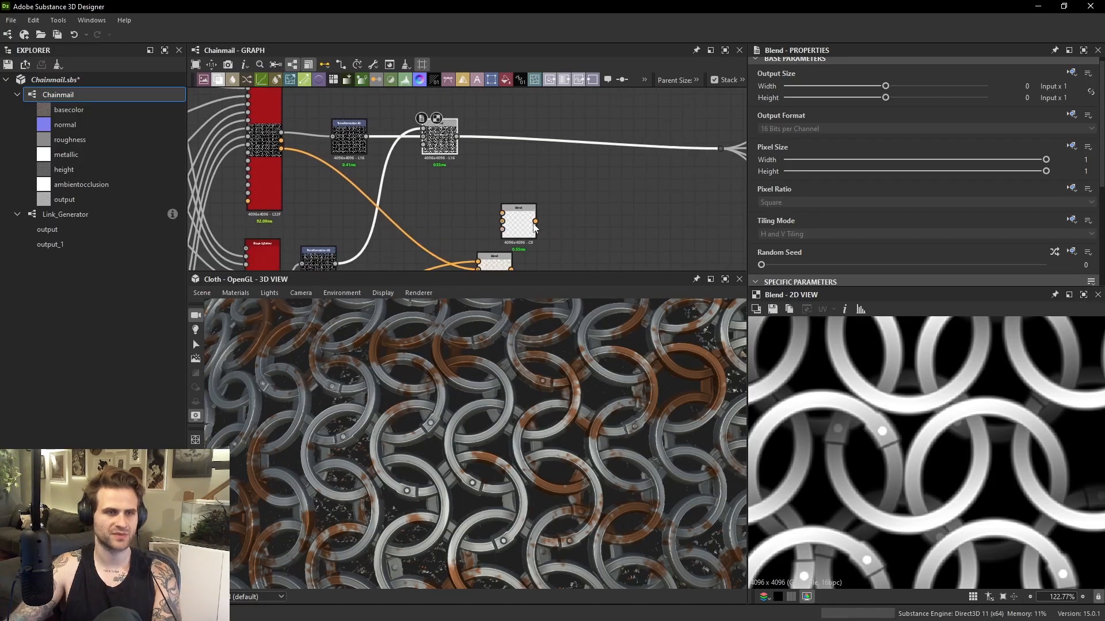
pyautogui.press('space')
pyautogui.press('Return')
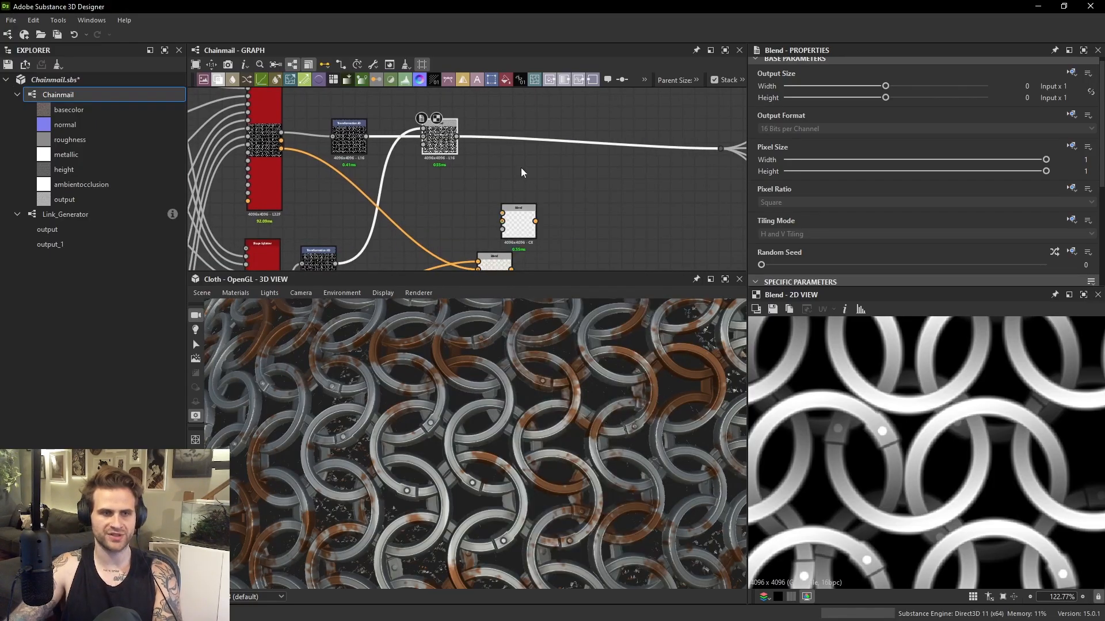
pyautogui.scroll(1, 469, 160)
pyautogui.moveTo(454, 135)
pyautogui.mouseDown()
pyautogui.moveTo(510, 237)
pyautogui.moveTo(494, 183)
pyautogui.moveTo(521, 198)
pyautogui.moveTo(442, 133)
pyautogui.mouseUp()
pyautogui.moveTo(388, 190); pyautogui.dragTo(387, 127, button='middle')
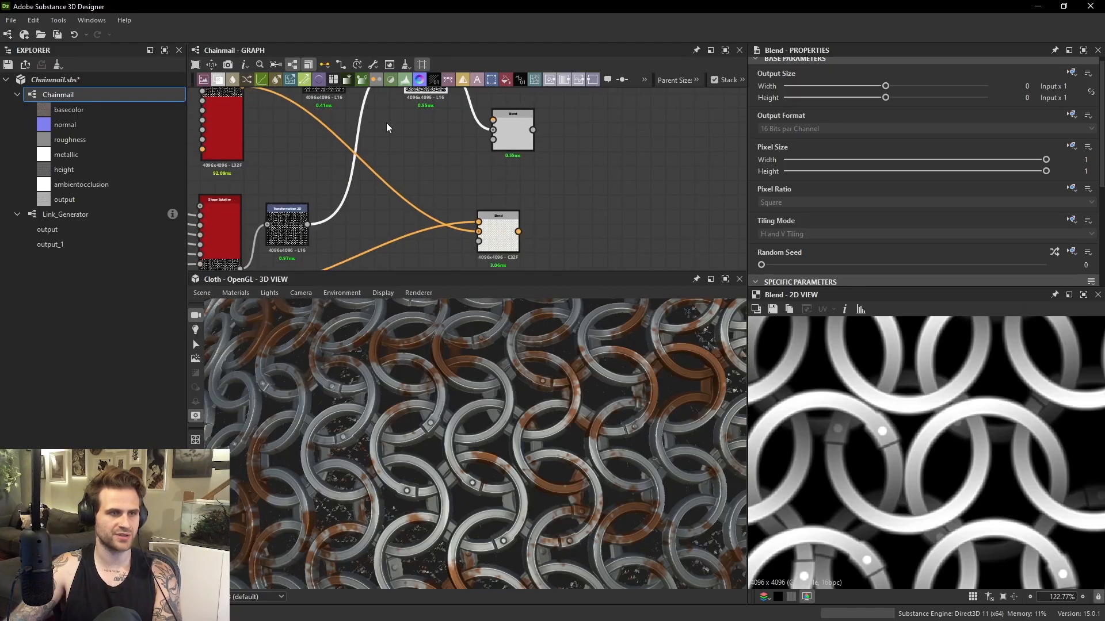
pyautogui.moveTo(307, 224); pyautogui.dragTo(493, 119)
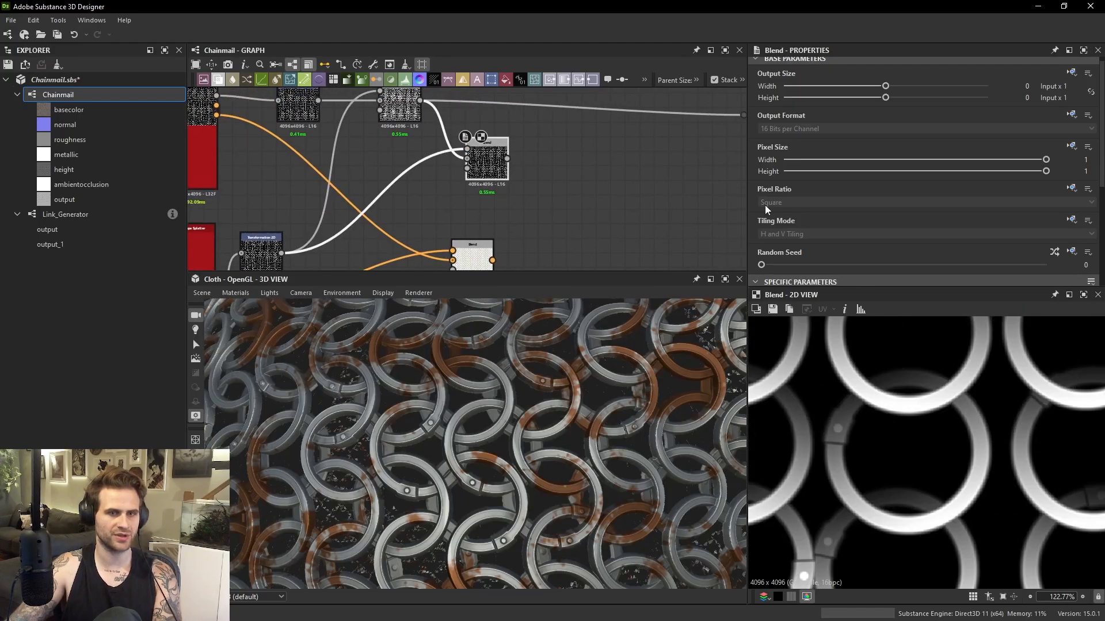
pyautogui.scroll(-3, 771, 205)
pyautogui.click(785, 204)
pyautogui.click(780, 229)
# Add a Histogram Scan after the Subtract Blend and set its Position to 1.
pyautogui.moveTo(598, 172); pyautogui.dragTo(598, 201, button='middle')
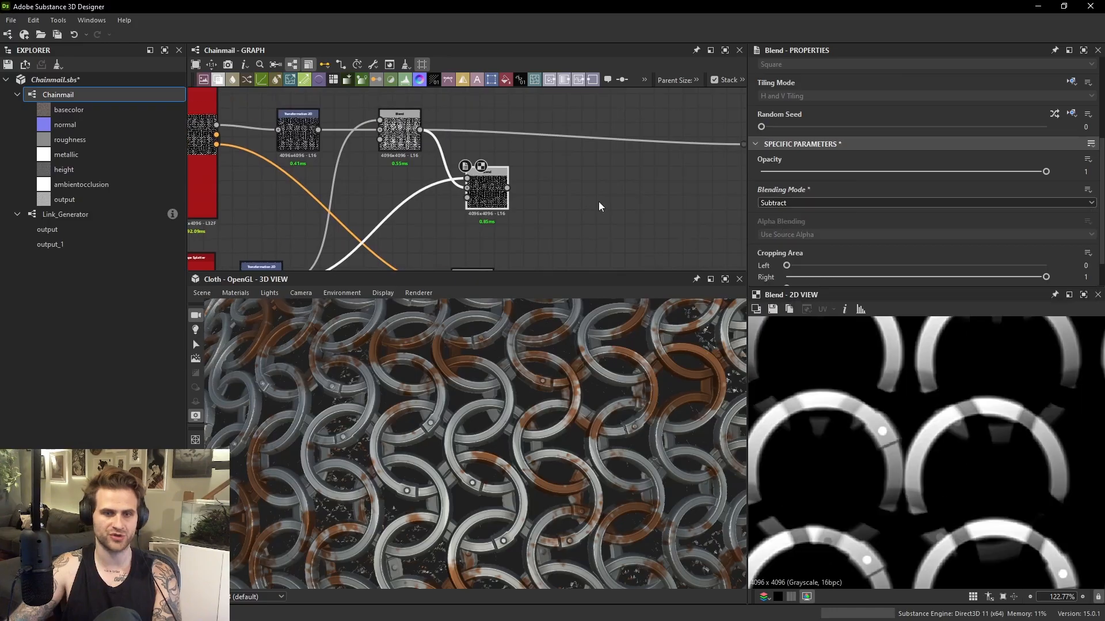
pyautogui.press('space')
pyautogui.write('histogram')
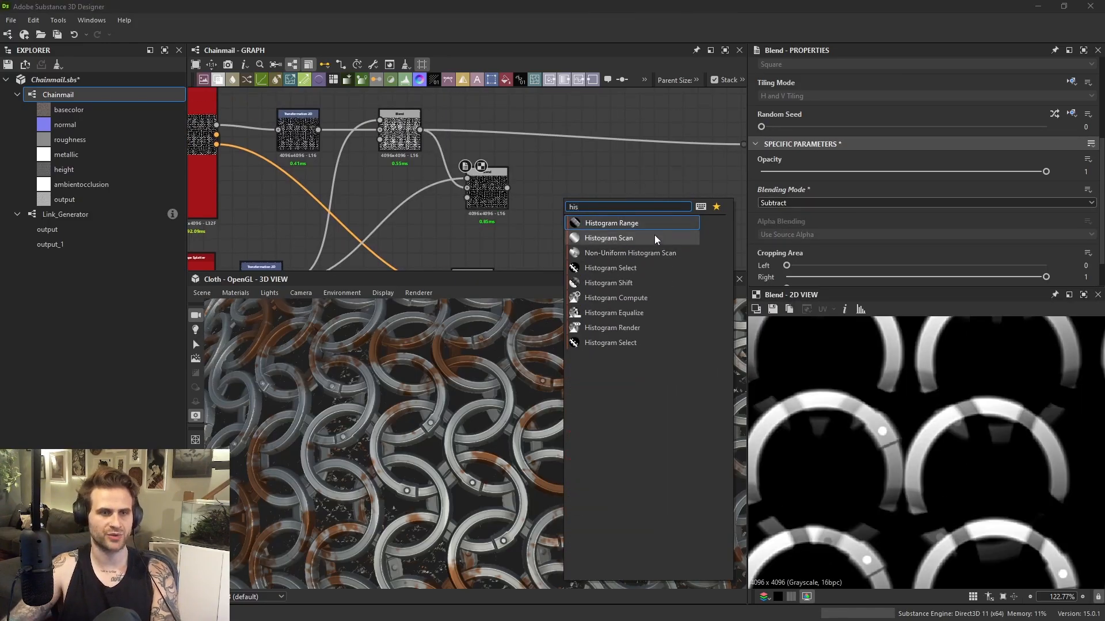
pyautogui.click(654, 233)
pyautogui.moveTo(555, 202); pyautogui.dragTo(555, 187)
pyautogui.scroll(-5, 820, 244)
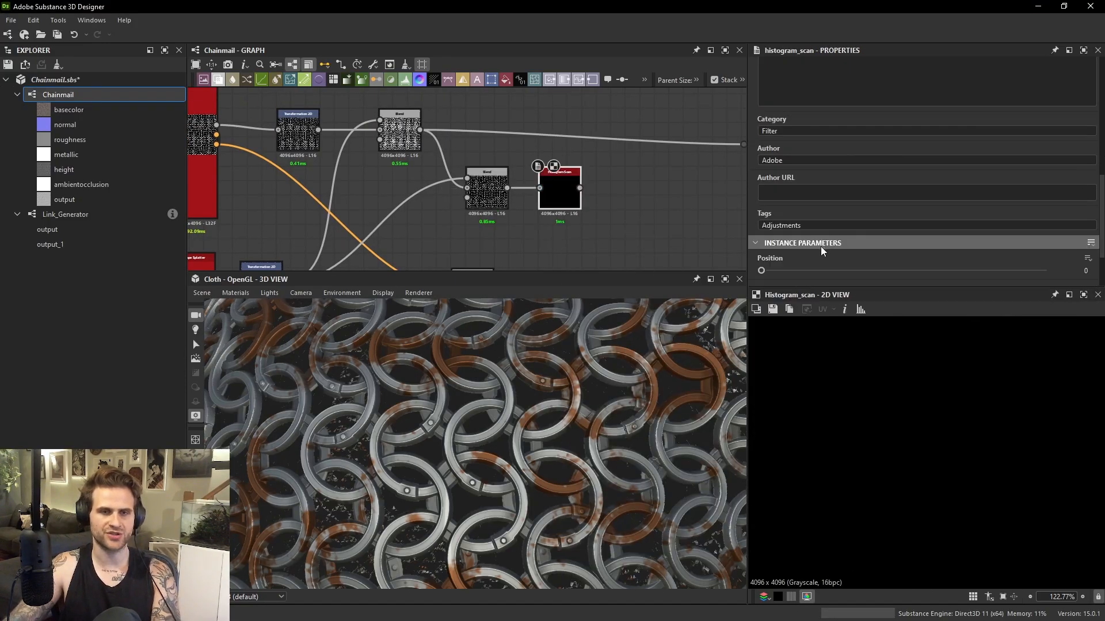
pyautogui.moveTo(815, 270); pyautogui.dragTo(1046, 270)
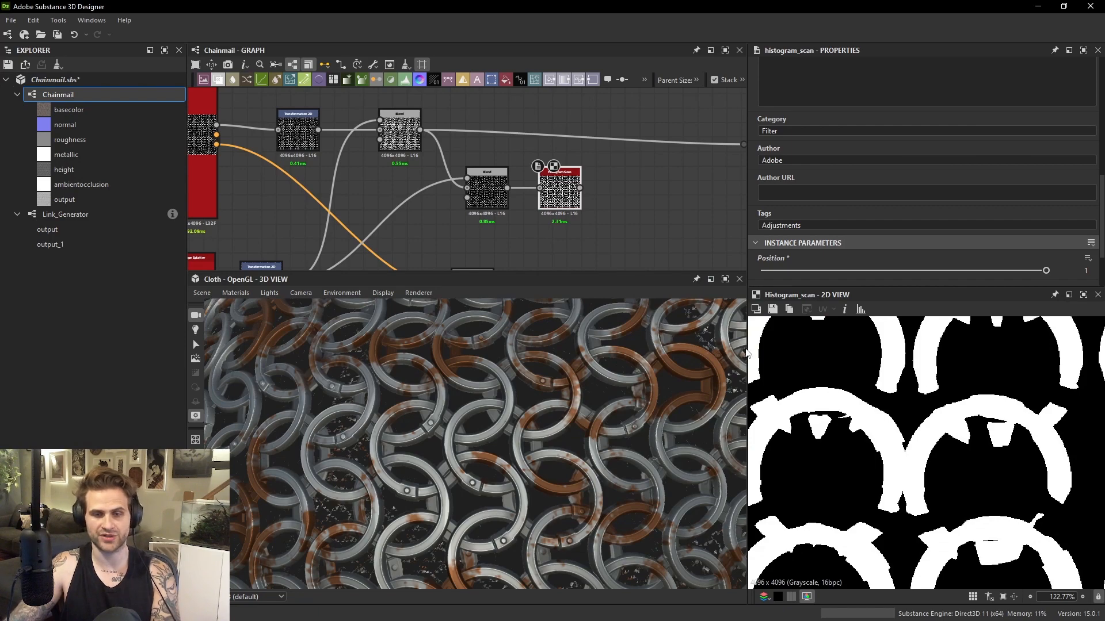
pyautogui.scroll(-2, 598, 262)
pyautogui.scroll(3, 893, 410)
# Add a Gradient Map after the Histogram Scan, feed it into the base color output and inspect the mask in the 3D view.
pyautogui.press('space')
pyautogui.write('gr')
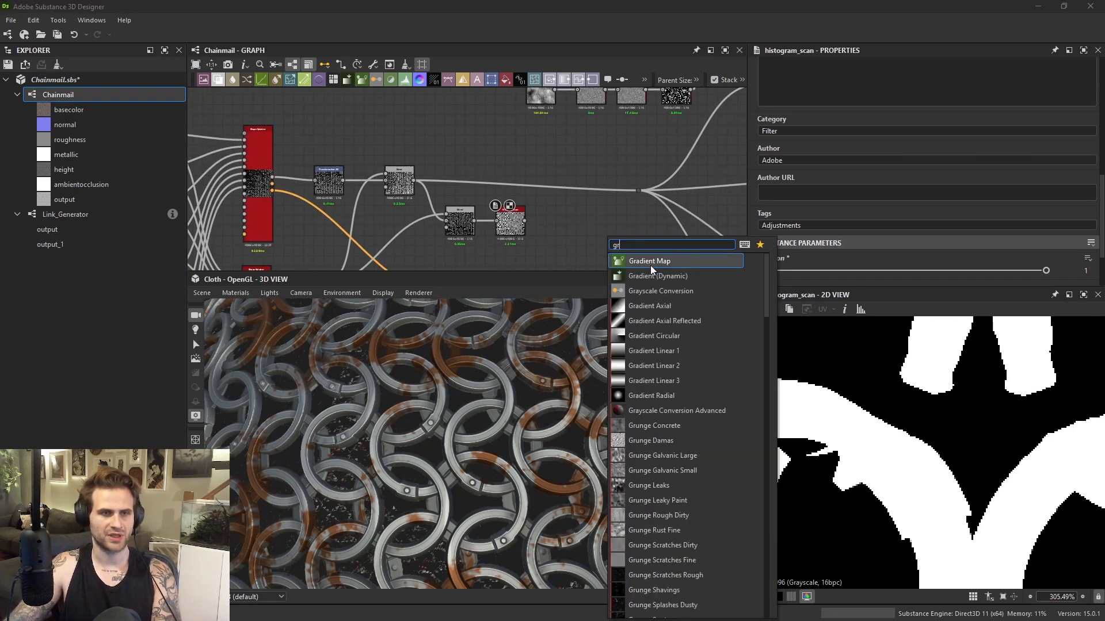
pyautogui.click(651, 265)
pyautogui.scroll(-3, 624, 252)
pyautogui.moveTo(652, 218); pyautogui.dragTo(458, 215, button='middle')
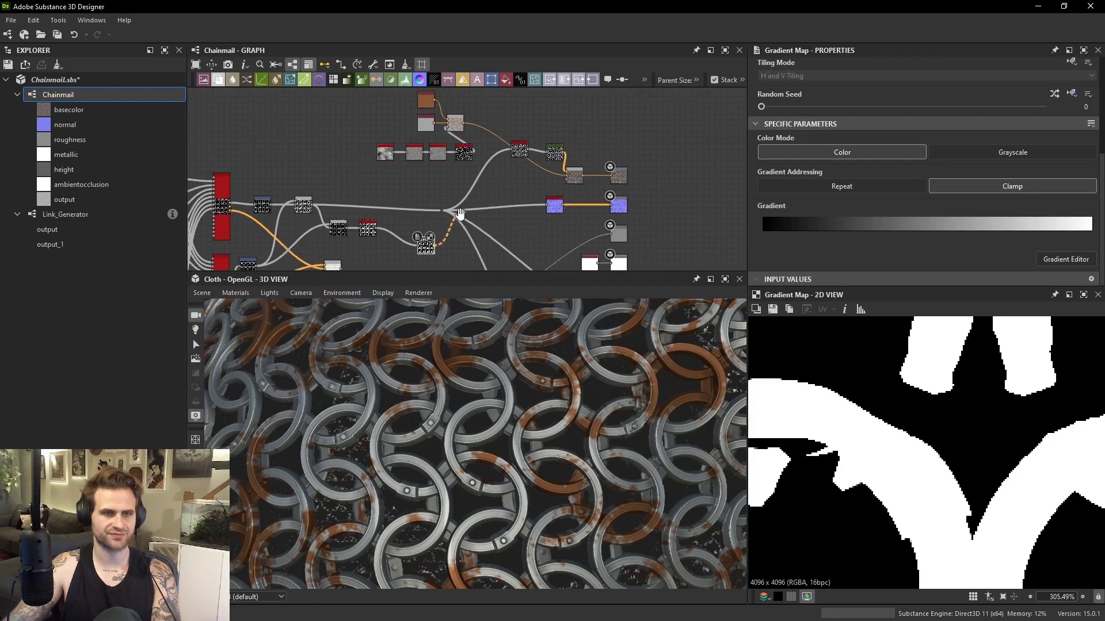
pyautogui.moveTo(430, 248); pyautogui.dragTo(613, 181)
pyautogui.scroll(5, 540, 391)
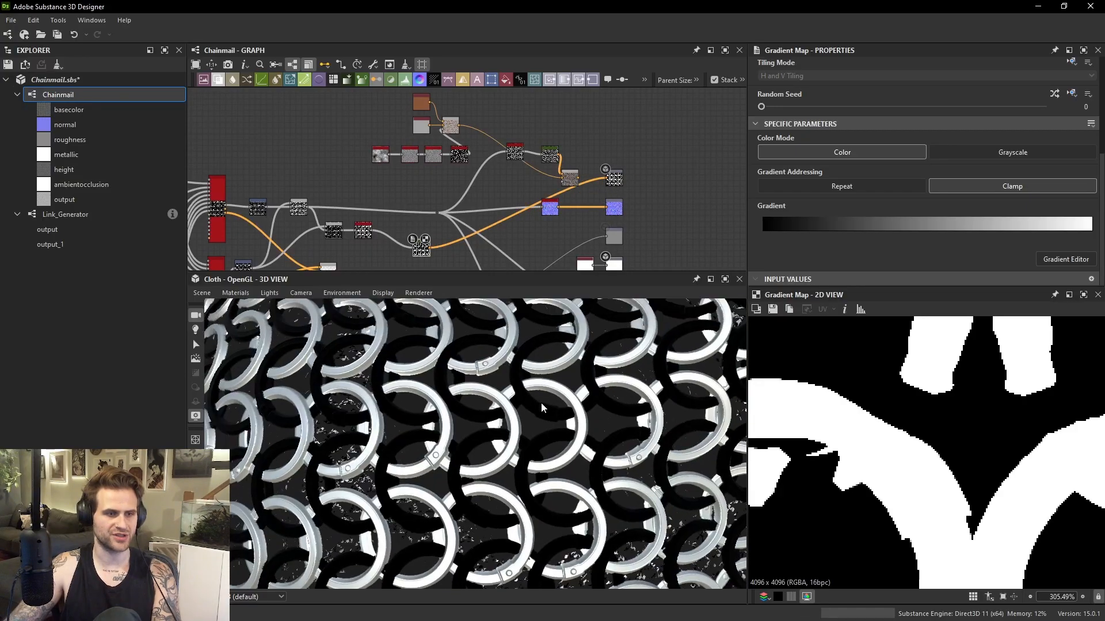
pyautogui.moveTo(513, 446)
pyautogui.mouseDown()
pyautogui.moveTo(521, 427)
pyautogui.moveTo(508, 446)
pyautogui.mouseUp()
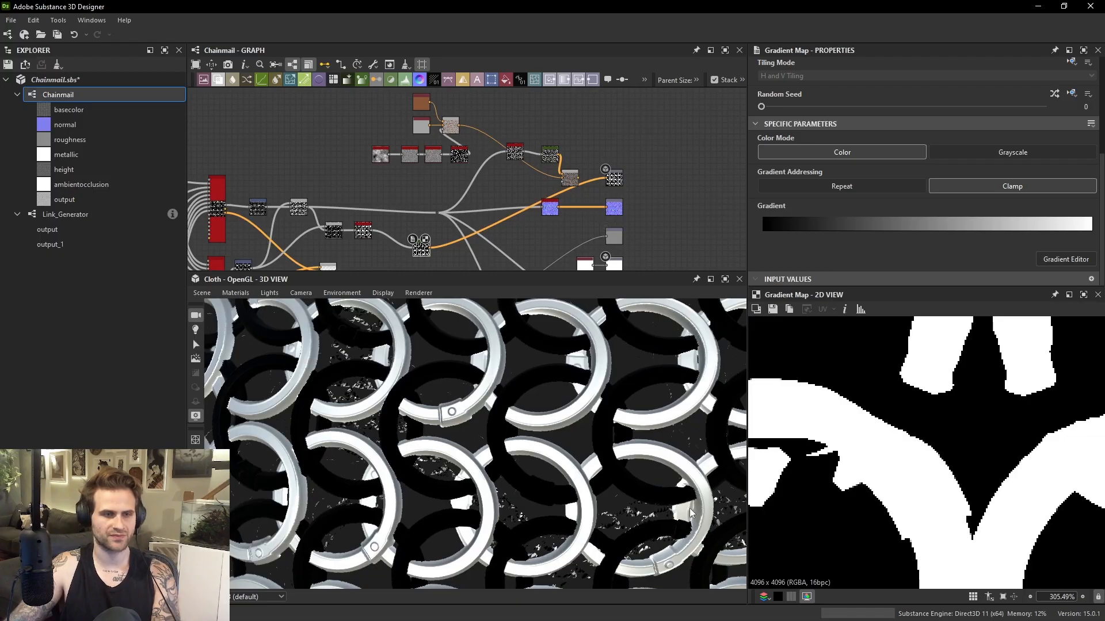
pyautogui.scroll(-4, 849, 499)
pyautogui.moveTo(556, 411); pyautogui.dragTo(645, 404)
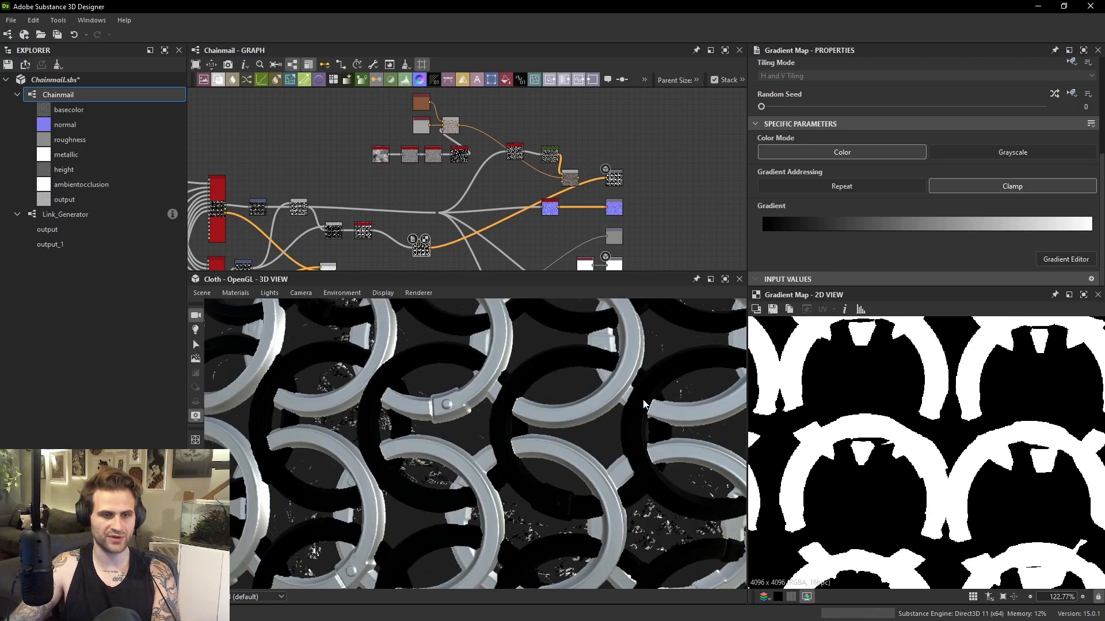
# Detach the Gradient Map from the base color output and the Histogram Scan, and move it aside.
pyautogui.scroll(3, 488, 192)
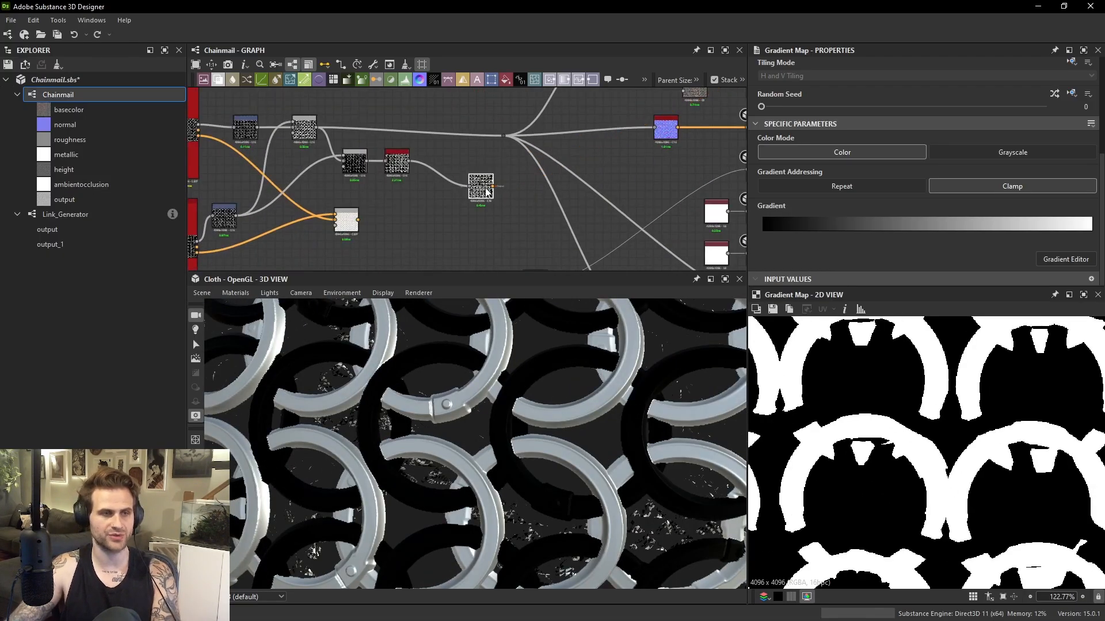
pyautogui.moveTo(486, 192); pyautogui.dragTo(436, 225)
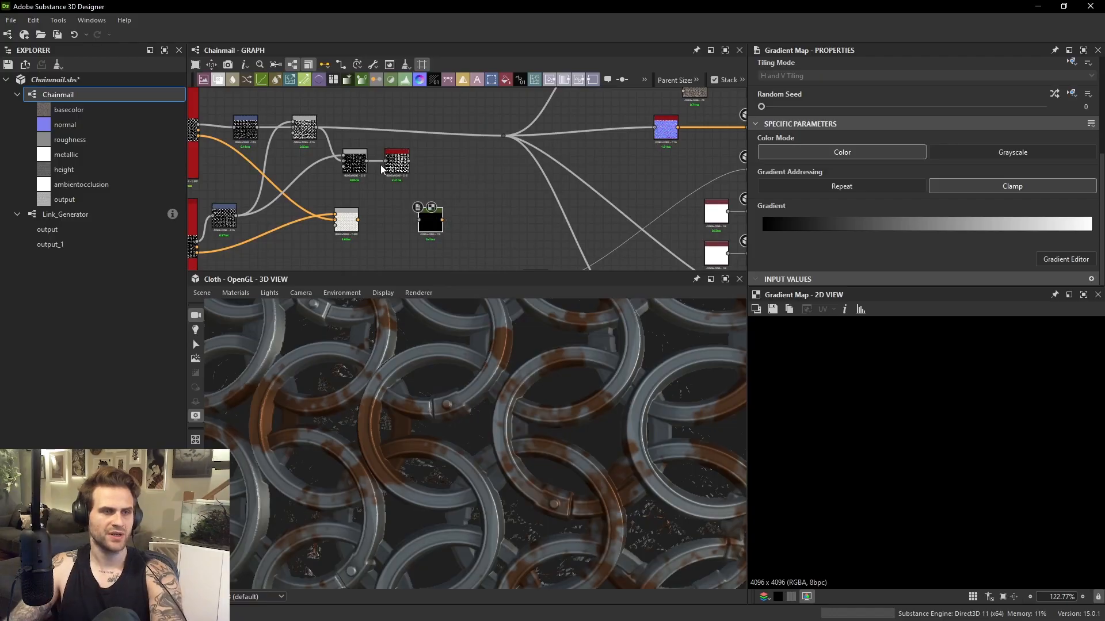
pyautogui.click(397, 168)
pyautogui.moveTo(418, 168); pyautogui.dragTo(469, 165, button='middle')
pyautogui.moveTo(481, 214); pyautogui.dragTo(554, 206)
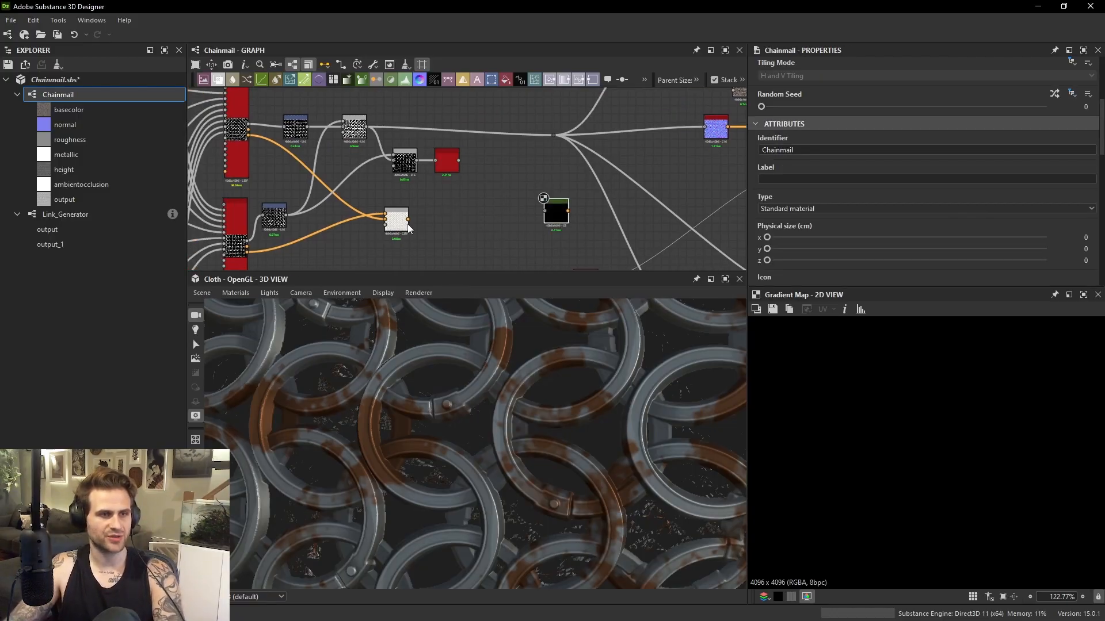
# Move the splatter data Blend beyond the Histogram Scan and use the scan as its opacity mask.
pyautogui.scroll(2, 391, 220)
pyautogui.doubleClick(392, 220)
pyautogui.moveTo(392, 220); pyautogui.dragTo(532, 224)
pyautogui.scroll(1, 452, 209)
pyautogui.scroll(1, 501, 236)
pyautogui.scroll(-1, 401, 202)
pyautogui.moveTo(400, 201); pyautogui.dragTo(469, 151, button='middle')
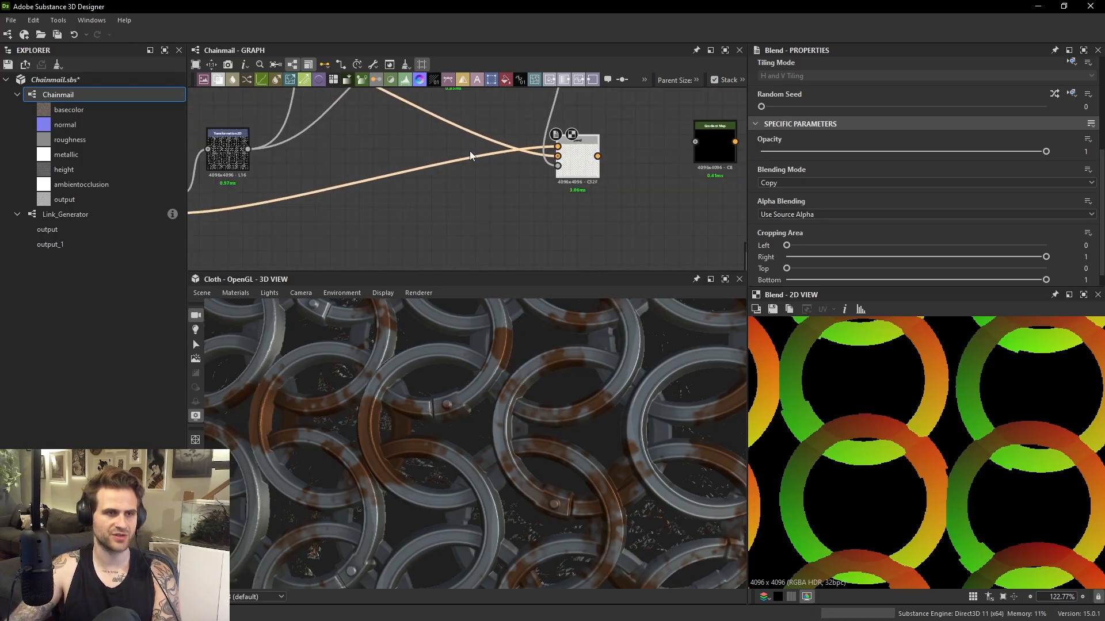
# Preview the upper Shape Splatter's Splatter Data 2 output and examine its alpha, red, green and blue channels separately.
pyautogui.moveTo(229, 108); pyautogui.dragTo(386, 203, button='middle')
pyautogui.doubleClick(343, 109)
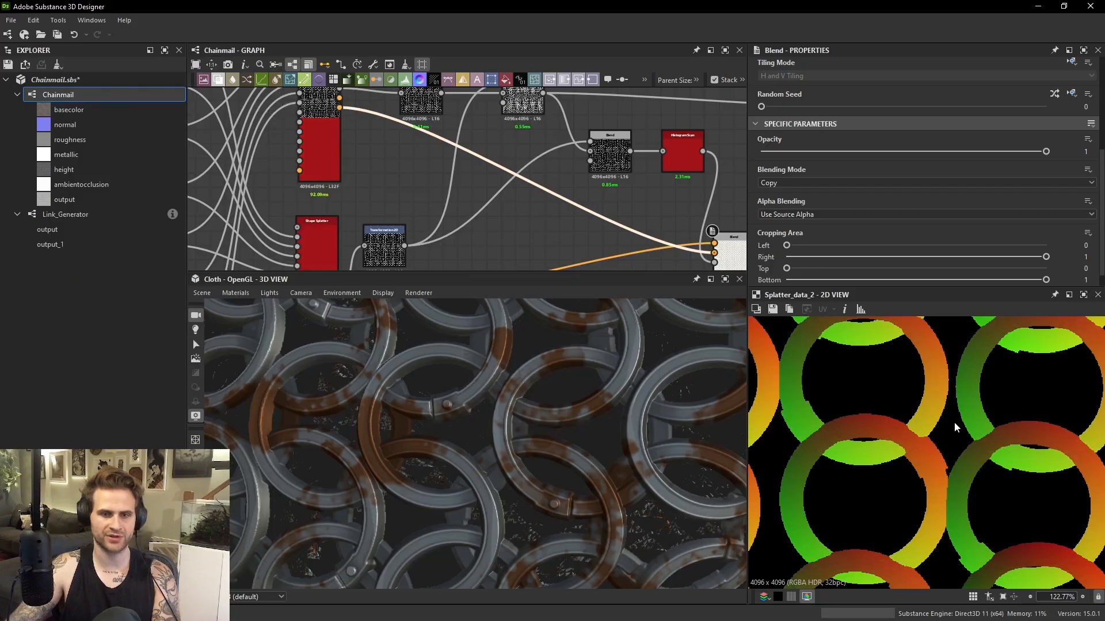
pyautogui.scroll(-3, 955, 421)
pyautogui.press('a')
pyautogui.press('r')
pyautogui.press('g')
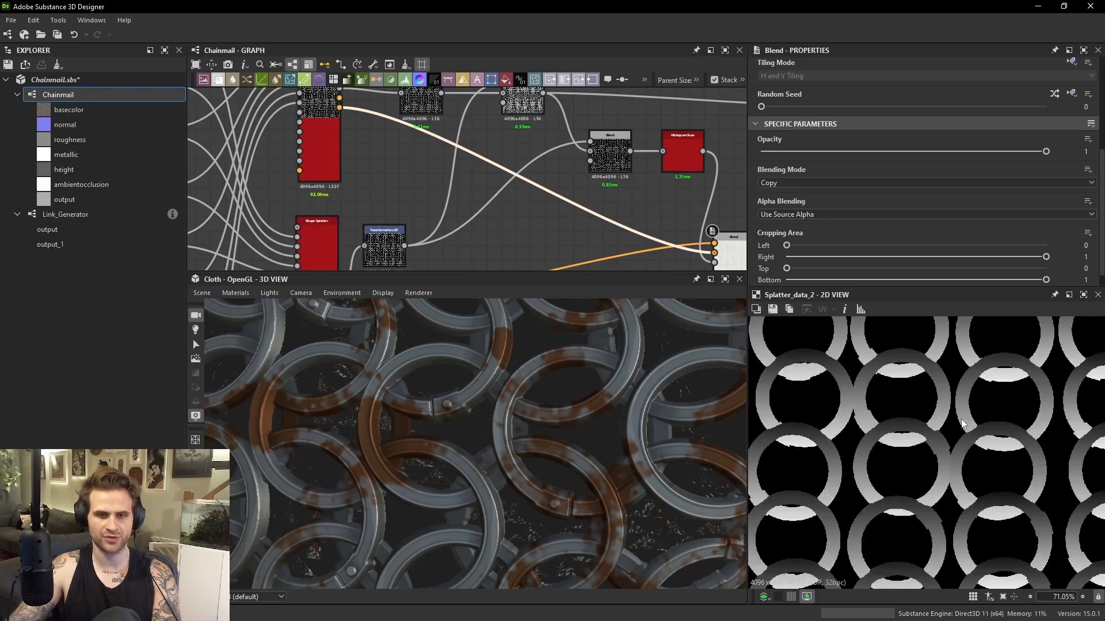
pyautogui.press('b')
# Preview the splatter data Blend and check its foreground and opacity inputs in the 2D view.
pyautogui.moveTo(611, 225); pyautogui.dragTo(465, 218, button='middle')
pyautogui.scroll(1, 575, 240)
pyautogui.doubleClick(597, 251)
pyautogui.moveTo(599, 254); pyautogui.dragTo(601, 193, button='middle')
pyautogui.scroll(3, 878, 359)
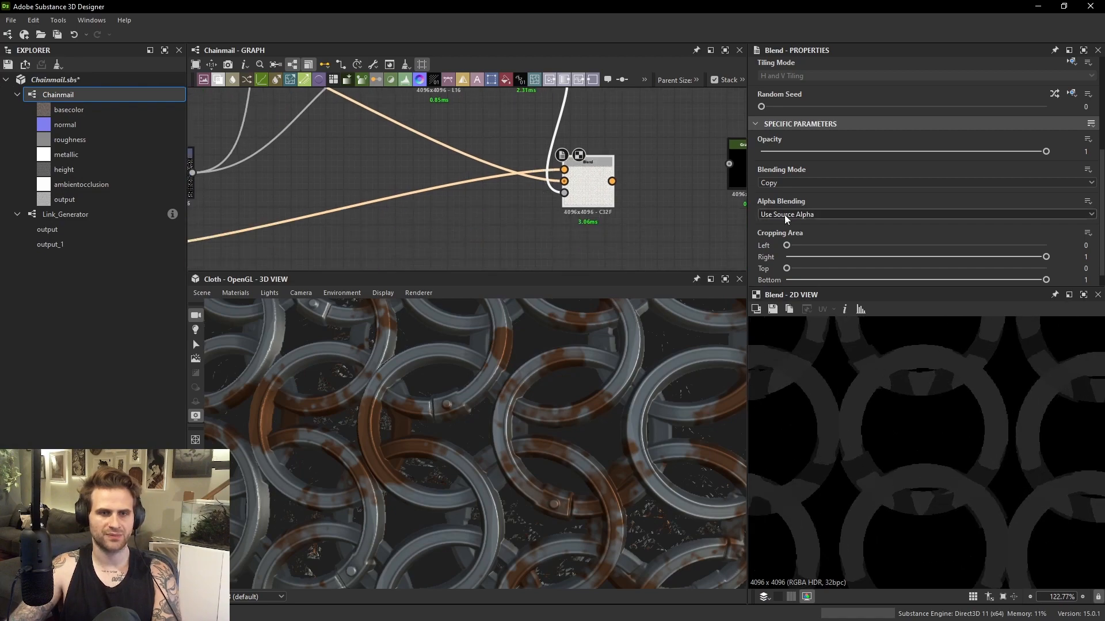
pyautogui.click(565, 170)
pyautogui.click(565, 193)
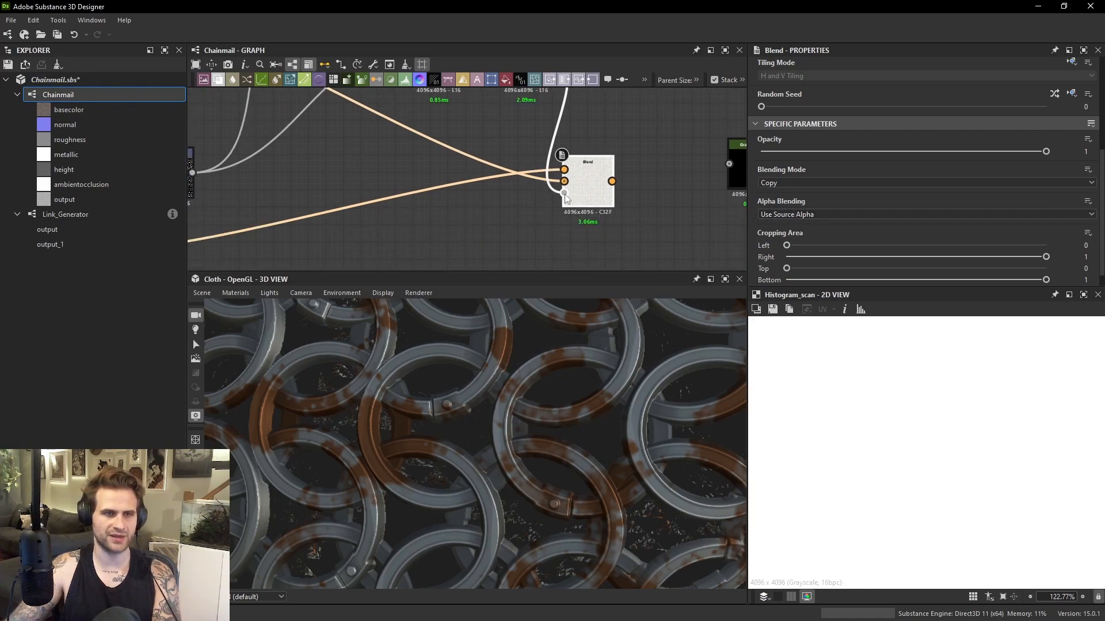
# Preview the splatter data Blend, set its Alpha Blending to Ignore Alpha, and shift the node slightly further along the chain.
pyautogui.moveTo(565, 198); pyautogui.dragTo(923, 409)
pyautogui.press('f')
pyautogui.scroll(-3, 588, 170)
pyautogui.moveTo(588, 169); pyautogui.dragTo(587, 242, button='middle')
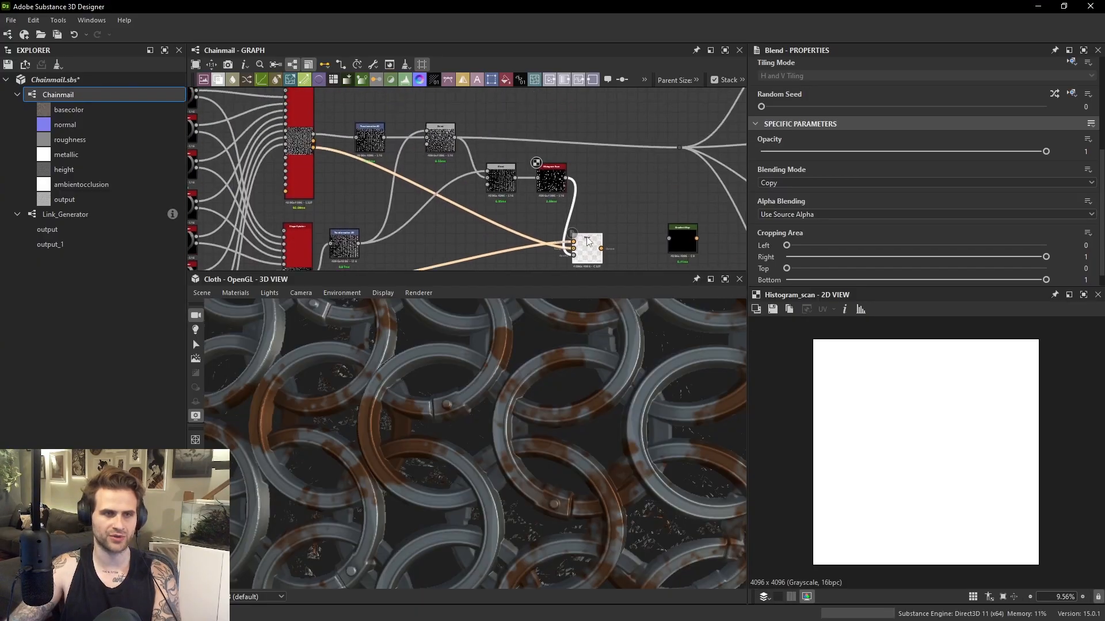
pyautogui.scroll(1, 586, 231)
pyautogui.doubleClick(587, 249)
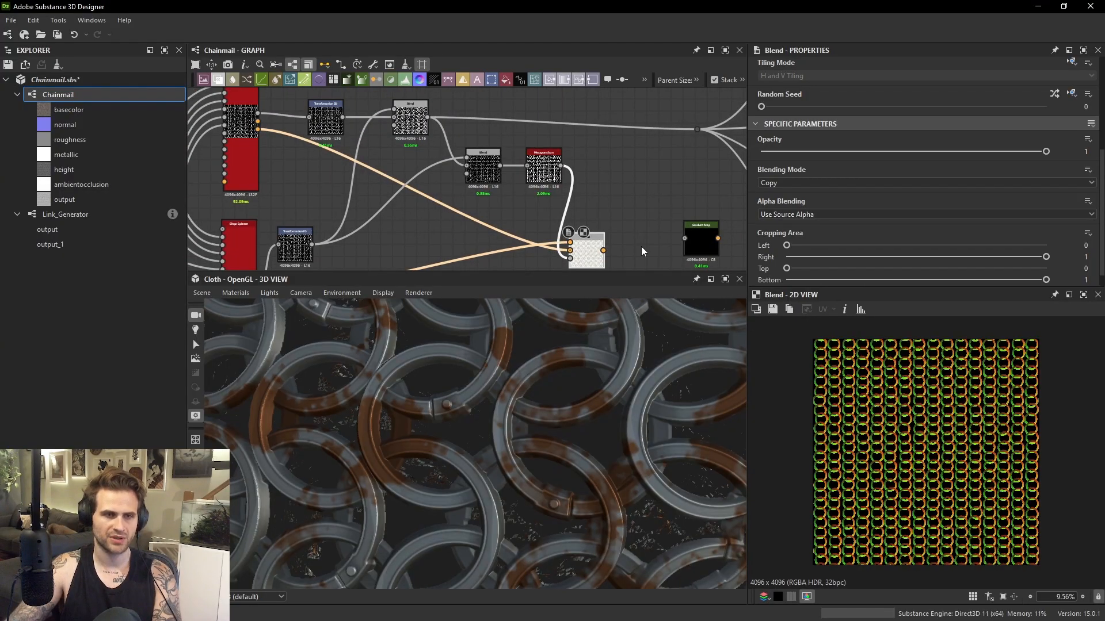
pyautogui.click(800, 217)
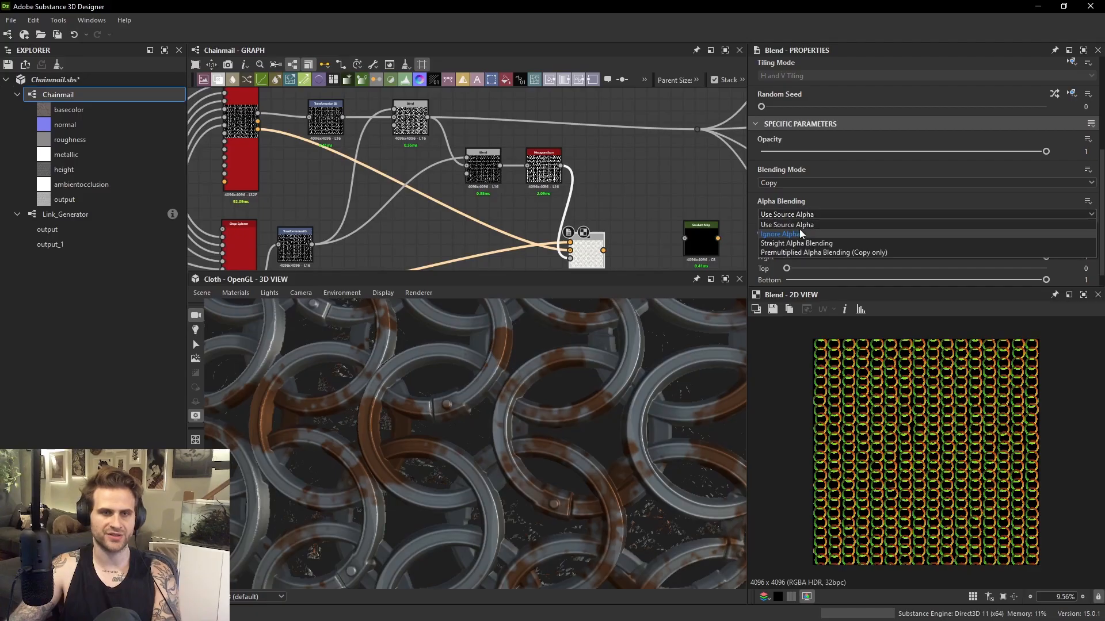
pyautogui.click(799, 230)
pyautogui.moveTo(584, 262); pyautogui.dragTo(585, 225, button='middle')
pyautogui.scroll(6, 946, 396)
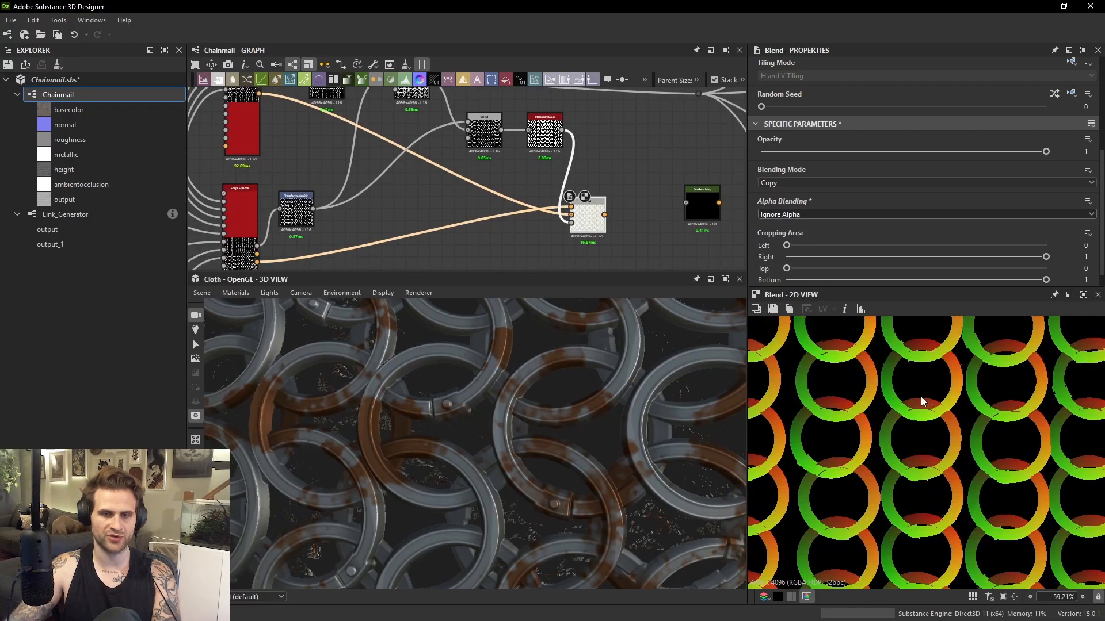
pyautogui.moveTo(593, 225); pyautogui.dragTo(609, 226)
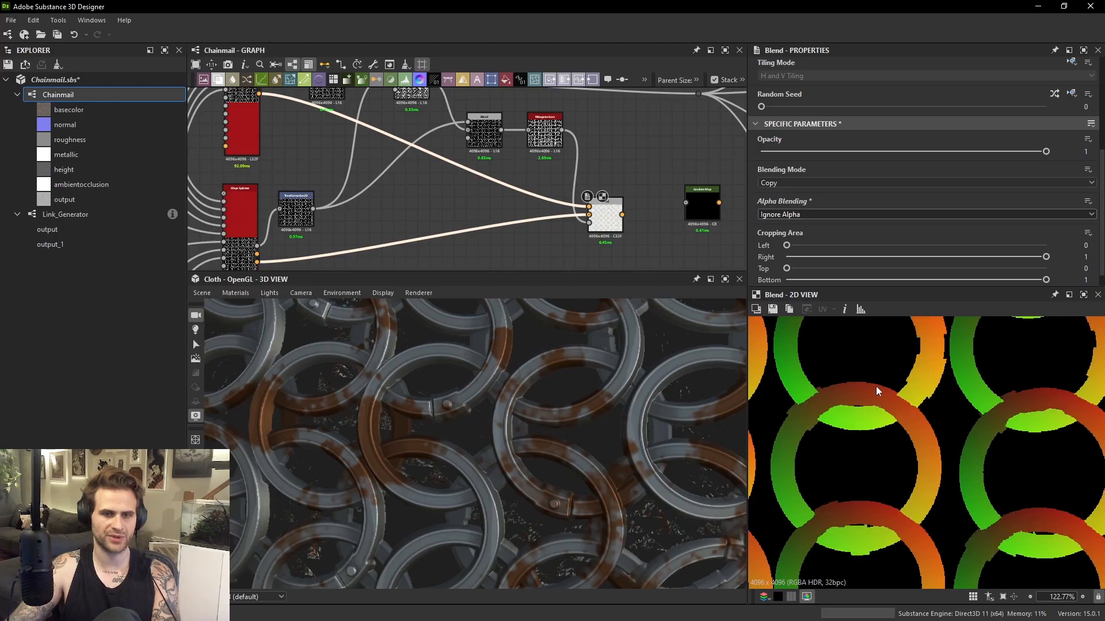
# Compare the splatter data Blend with its Histogram Scan mask and the Max (Lighten) height Blend in the 2D view.
pyautogui.scroll(-2, 876, 385)
pyautogui.scroll(3, 857, 409)
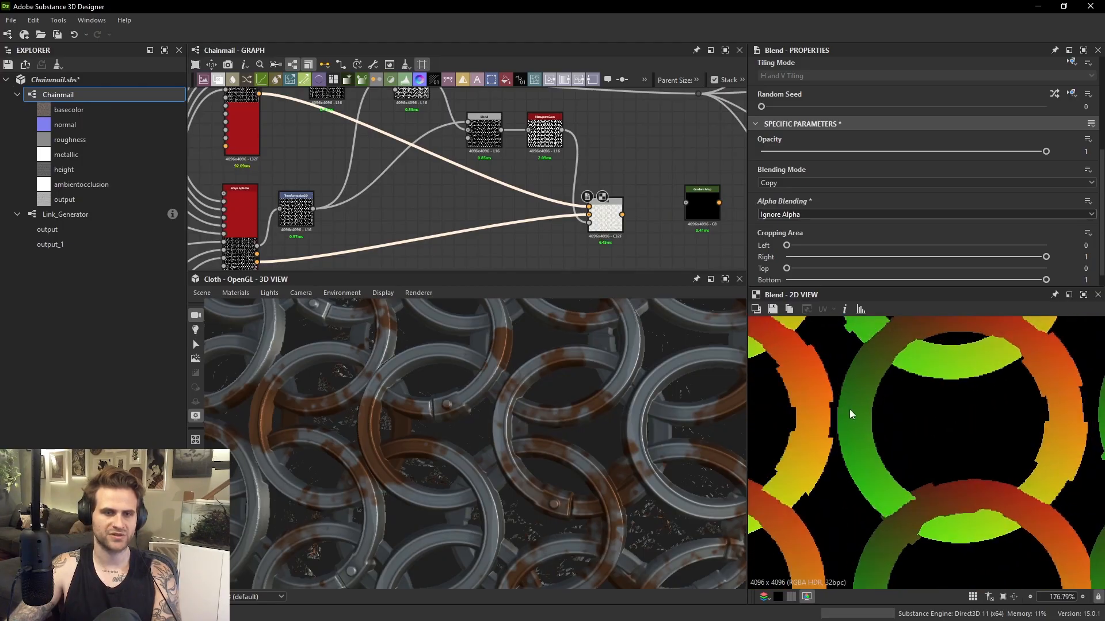
pyautogui.scroll(-1, 850, 409)
pyautogui.doubleClick(545, 139)
pyautogui.moveTo(492, 143); pyautogui.dragTo(547, 181, button='middle')
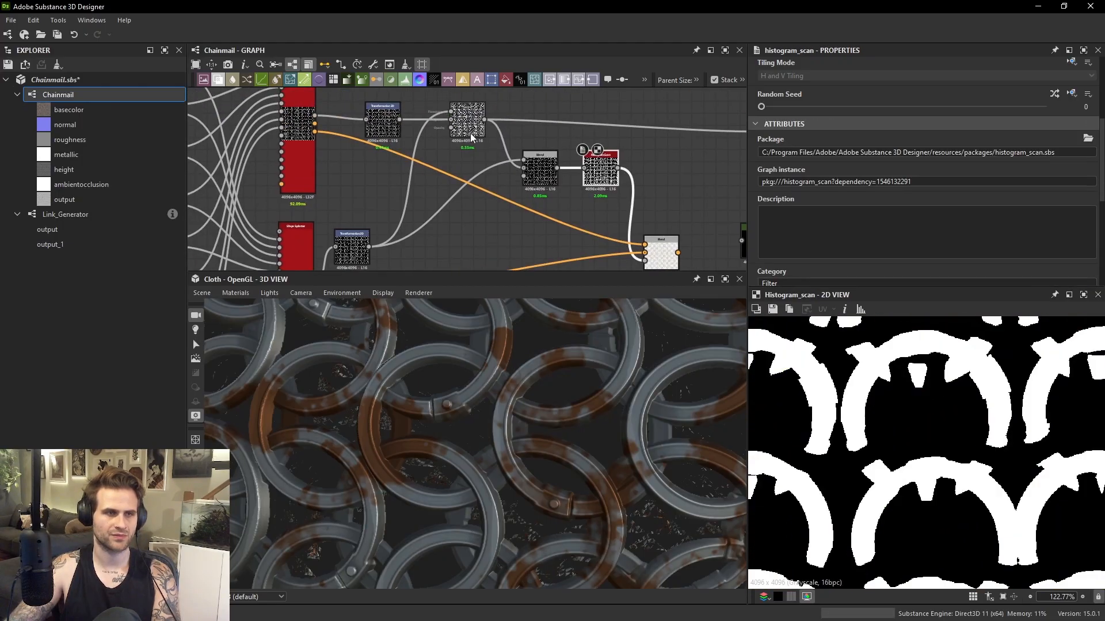
pyautogui.doubleClick(660, 249)
pyautogui.moveTo(630, 222); pyautogui.dragTo(608, 184, button='middle')
pyautogui.scroll(3, 974, 430)
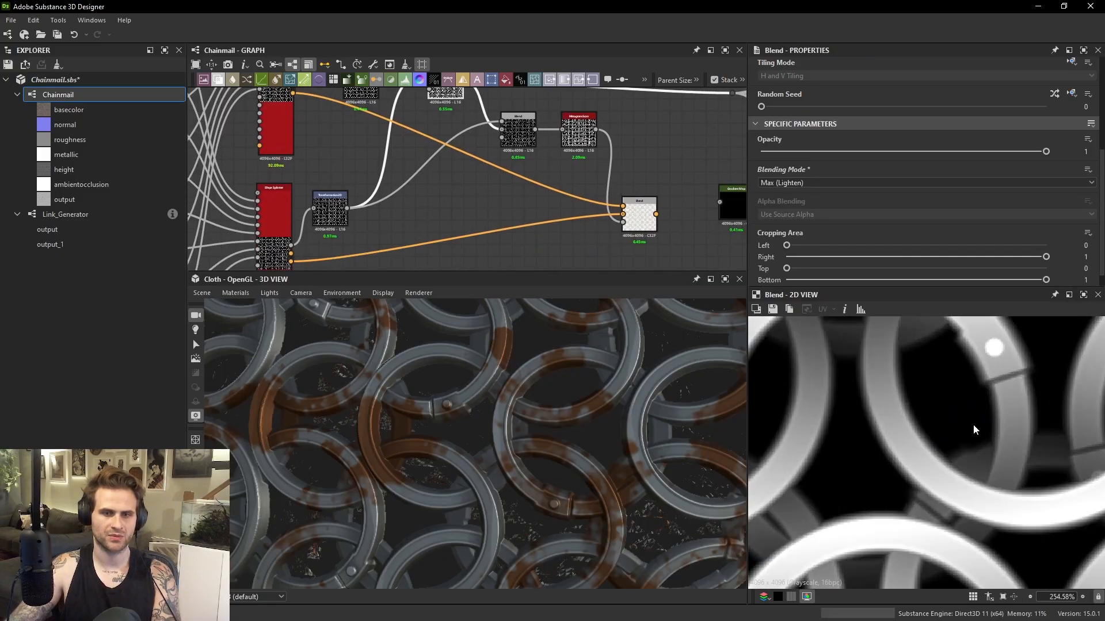
pyautogui.doubleClick(634, 226)
pyautogui.moveTo(949, 362); pyautogui.dragTo(907, 369, button='middle')
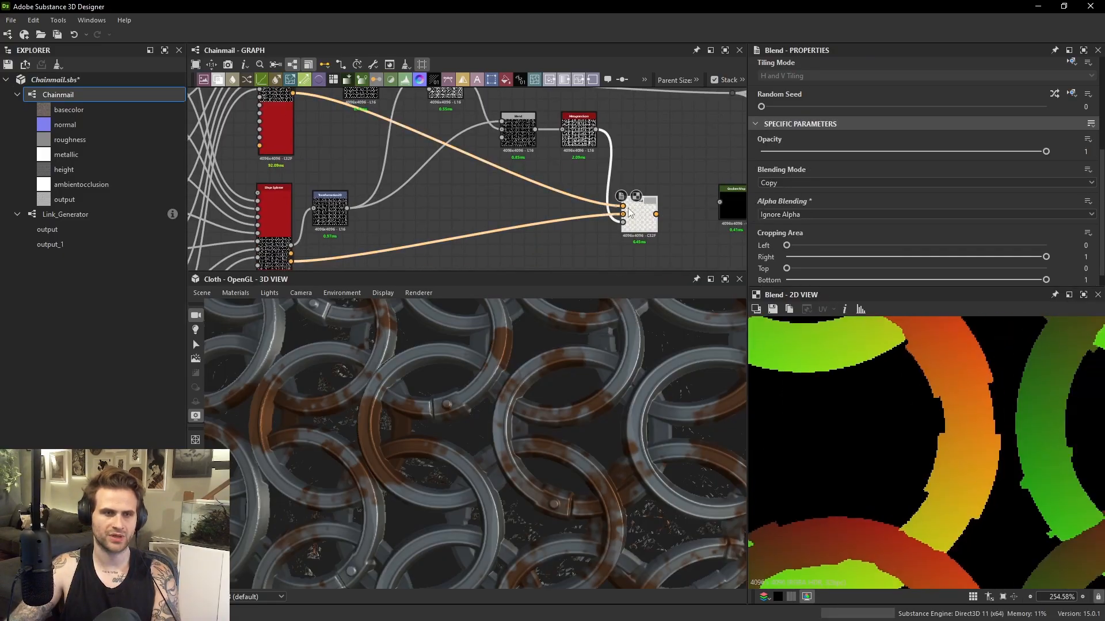
# Inspect how the splatter data Blend's links align with the height Blend and the lower Shape Splatter's Transformation 2D.
pyautogui.scroll(2, 574, 150)
pyautogui.scroll(-4, 616, 182)
pyautogui.scroll(-6, 960, 402)
pyautogui.scroll(4, 997, 406)
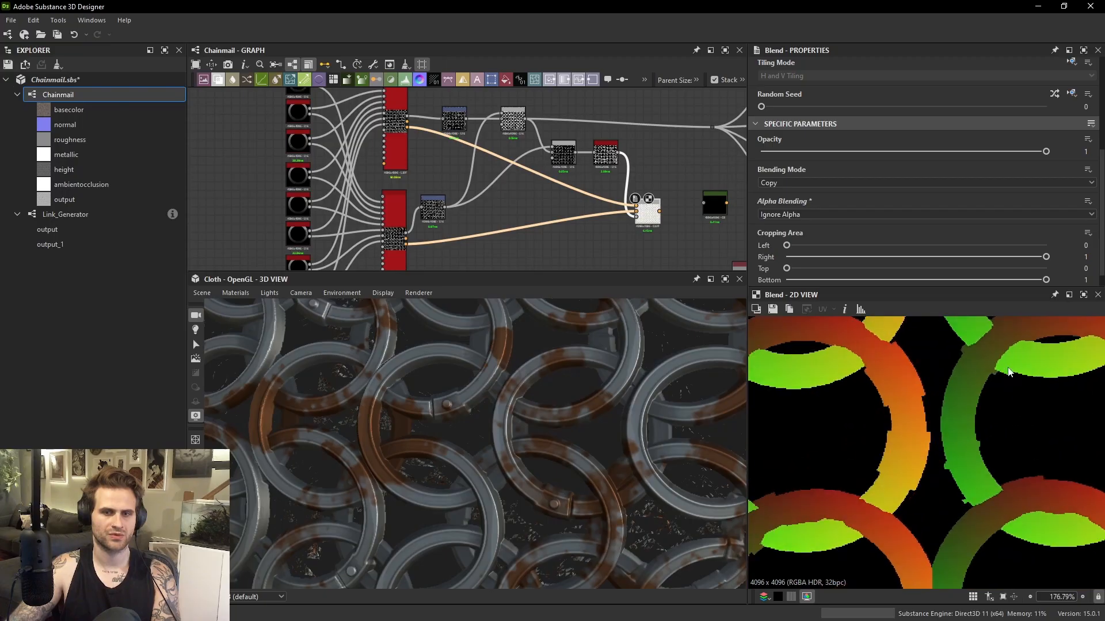
pyautogui.scroll(1, 669, 223)
pyautogui.doubleClick(512, 137)
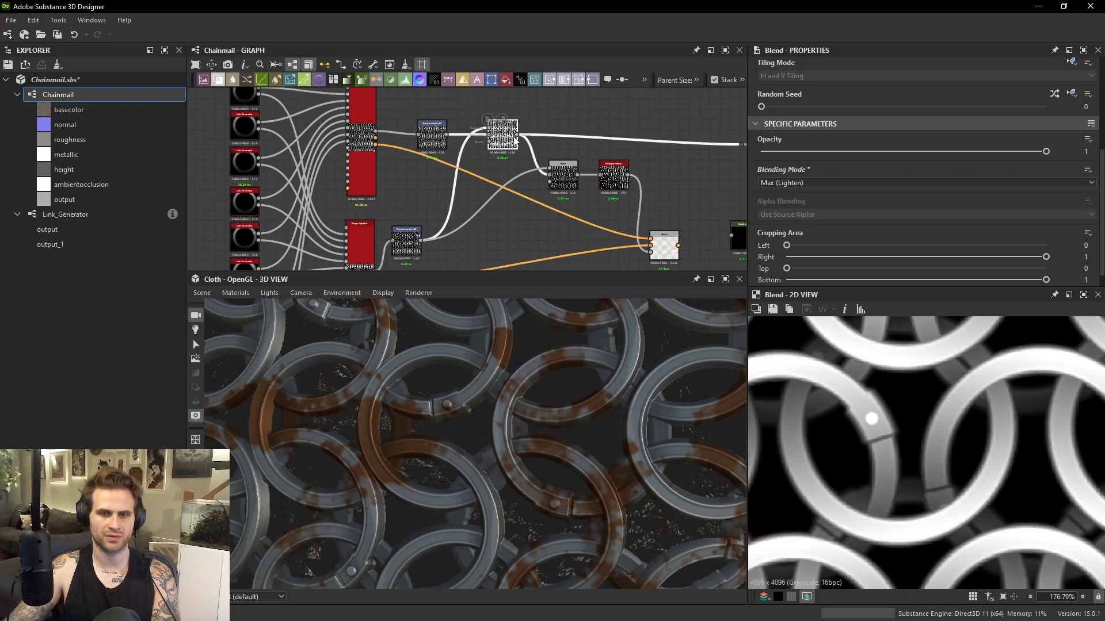
pyautogui.moveTo(617, 178); pyautogui.dragTo(538, 176, button='middle')
pyautogui.doubleClick(591, 241)
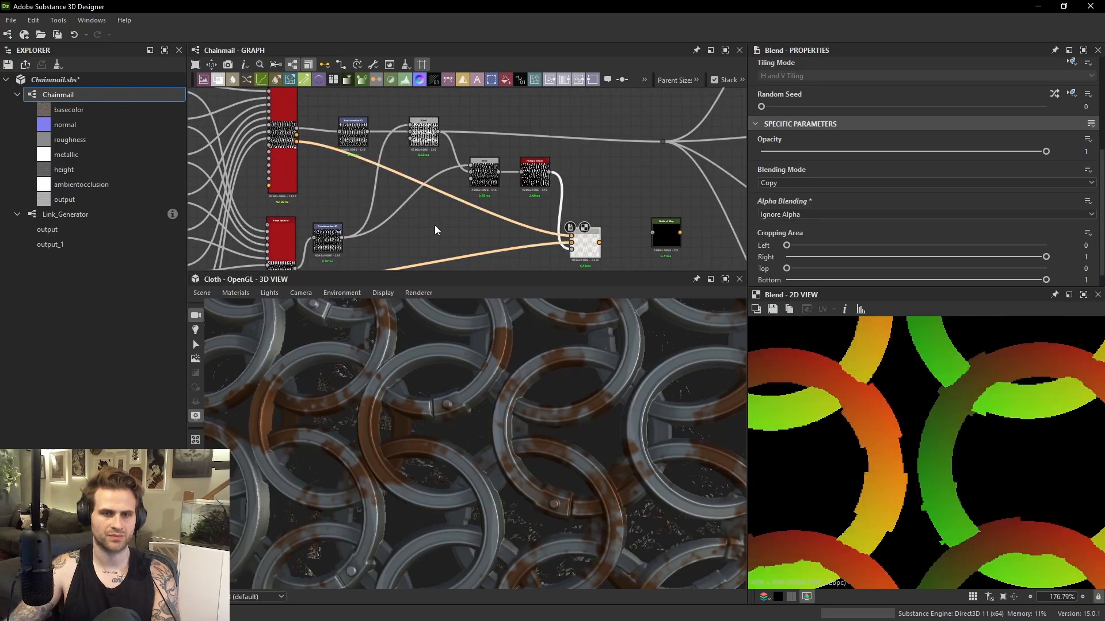
pyautogui.scroll(1, 396, 188)
pyautogui.moveTo(341, 220); pyautogui.dragTo(377, 180, button='middle')
pyautogui.scroll(-1, 370, 218)
pyautogui.scroll(1, 380, 180)
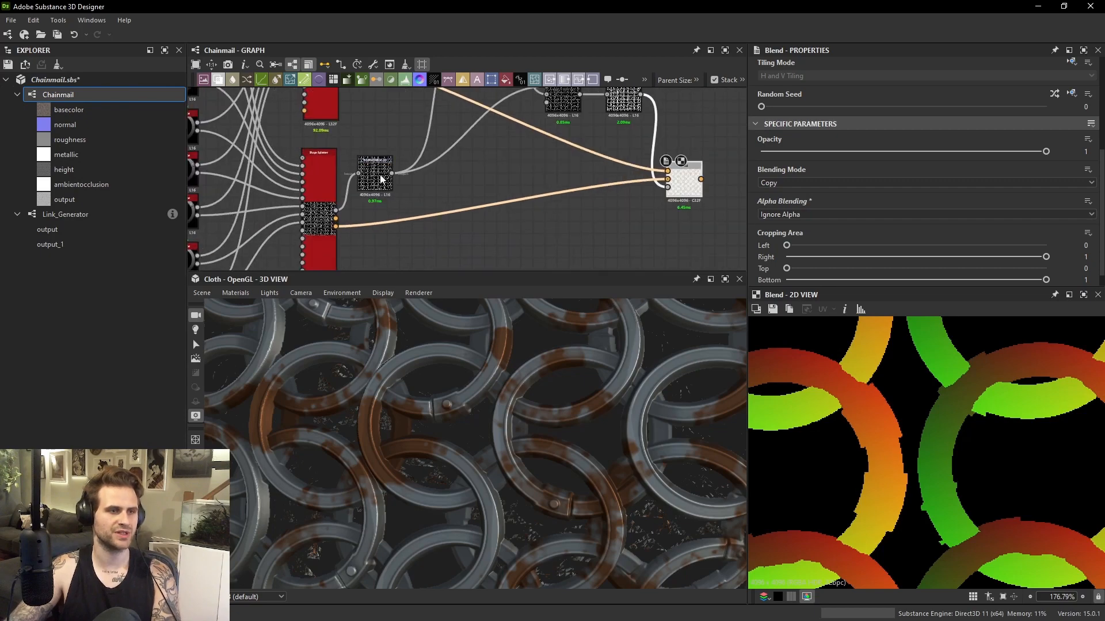
pyautogui.doubleClick(375, 184)
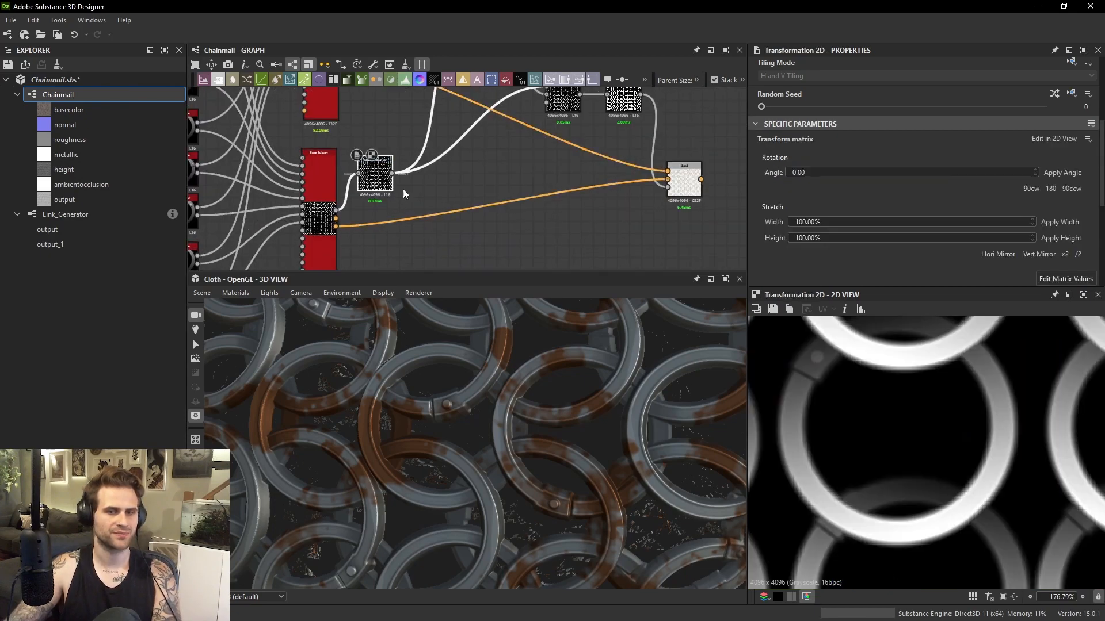
# Duplicate the lower Shape Splatter's Transformation 2D and route its splatter data through the copy into the splatter data Blend.
pyautogui.moveTo(379, 176); pyautogui.dragTo(410, 170)
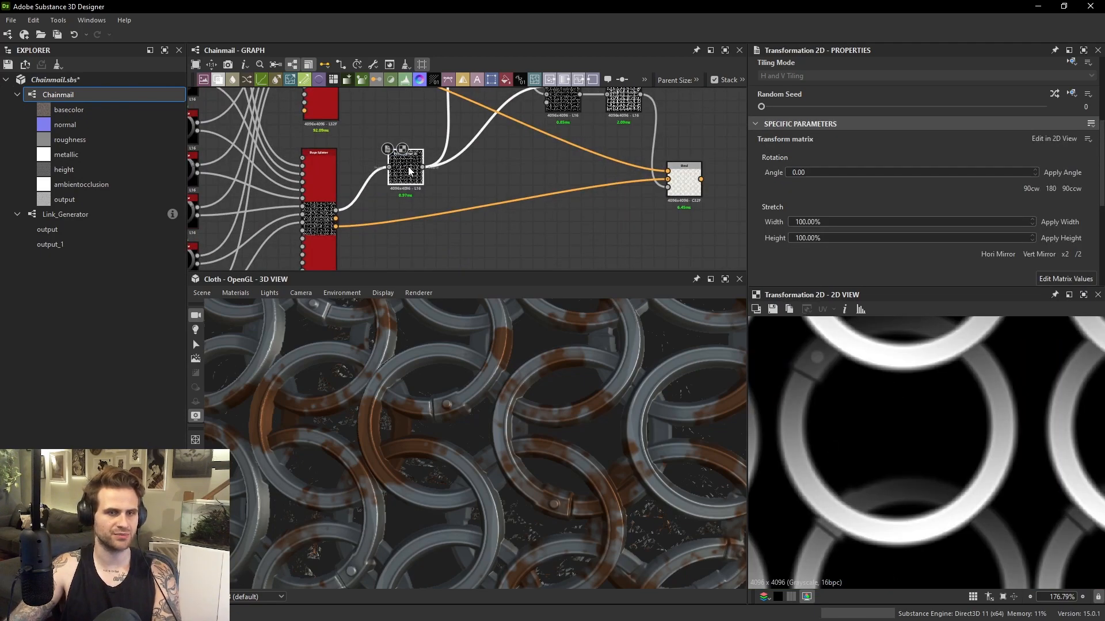
pyautogui.moveTo(340, 223); pyautogui.dragTo(397, 228)
pyautogui.click(409, 176)
pyautogui.hotkey('ctrl', 'd')
pyautogui.moveTo(410, 175); pyautogui.dragTo(411, 227)
pyautogui.moveTo(336, 227); pyautogui.dragTo(403, 227)
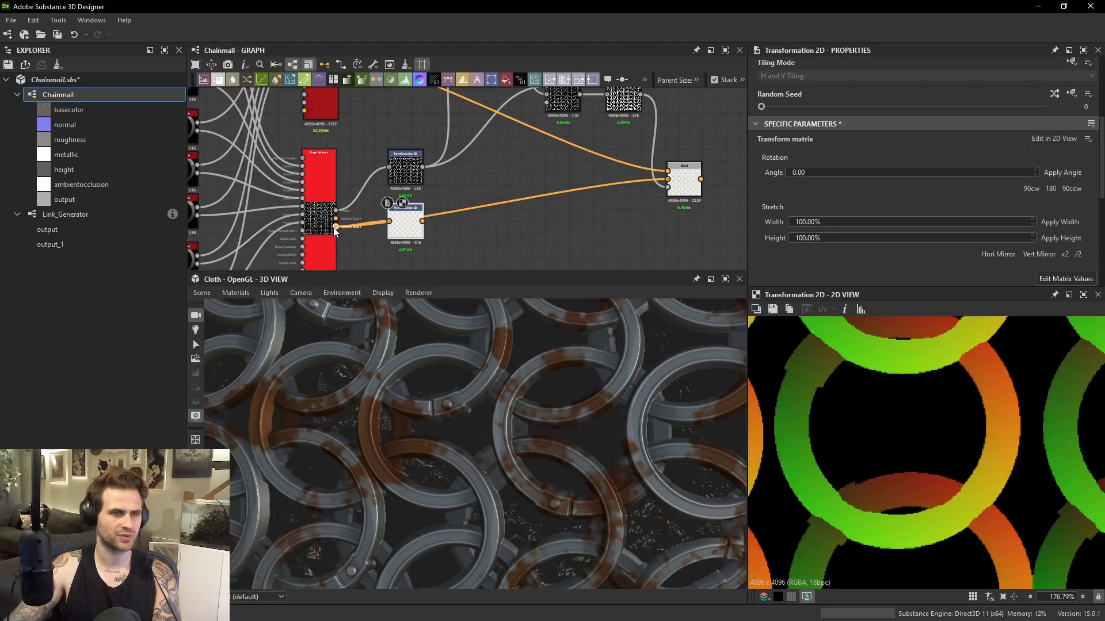
# Check the new Transformation 2D's base parameters and examine the splatter data Blend's interlocking rings in the 2D view.
pyautogui.scroll(5, 1010, 126)
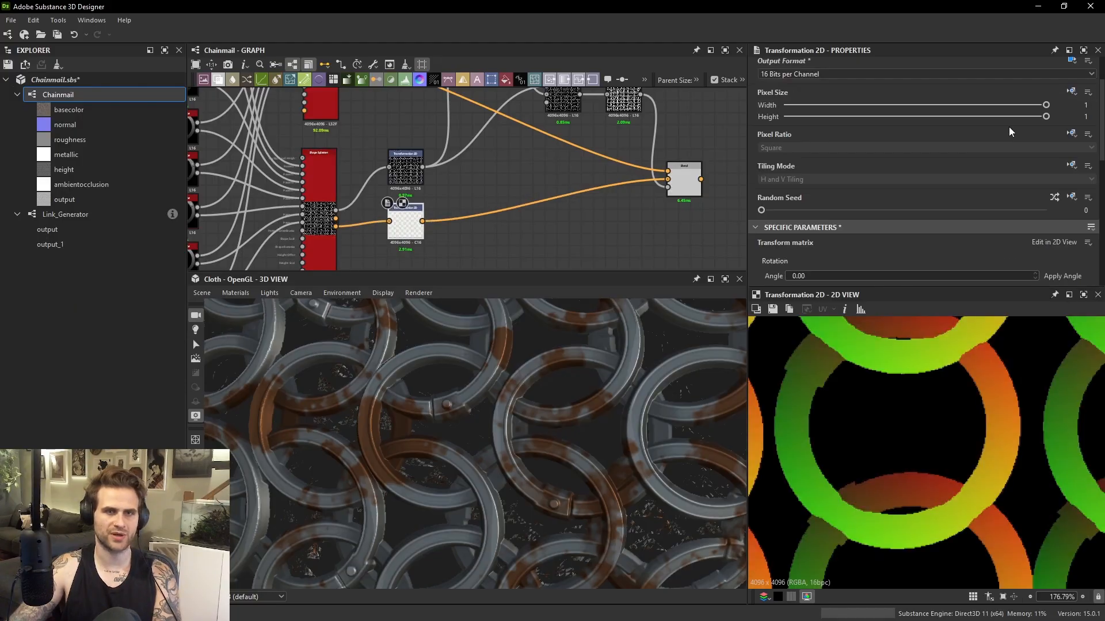
pyautogui.scroll(1, 535, 155)
pyautogui.moveTo(535, 154); pyautogui.dragTo(487, 140, button='middle')
pyautogui.scroll(-1, 643, 189)
pyautogui.doubleClick(656, 187)
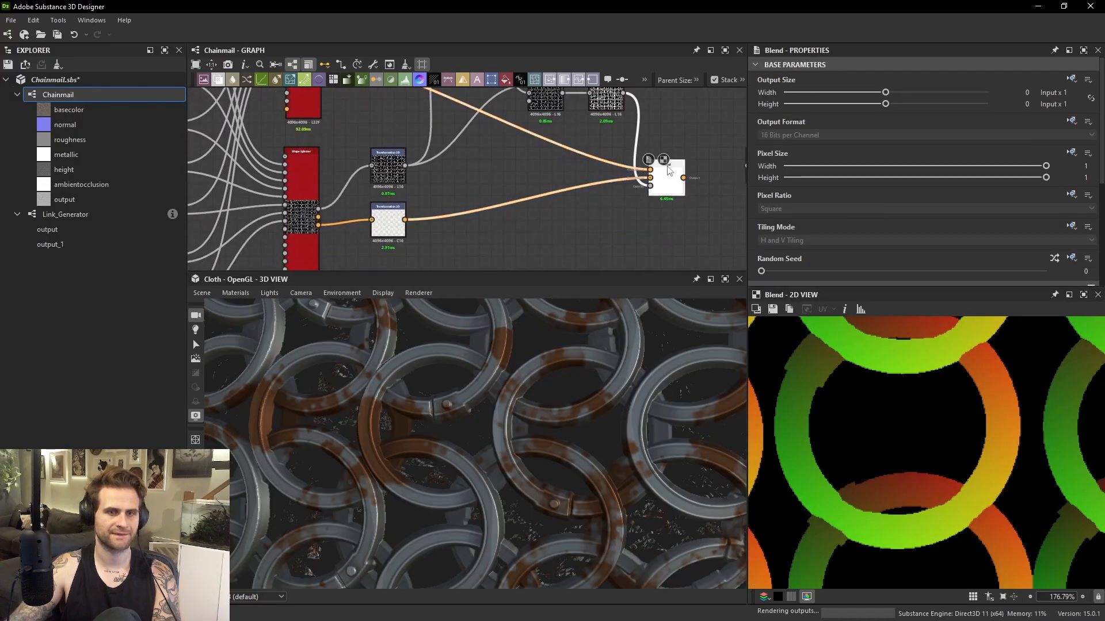
pyautogui.scroll(-1, 954, 402)
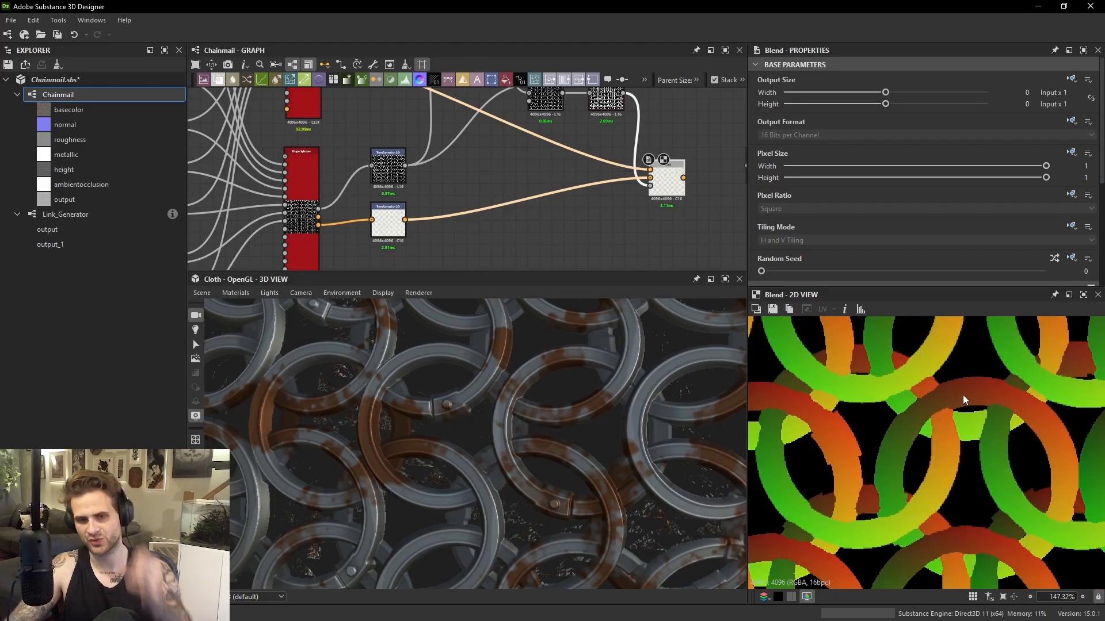
pyautogui.moveTo(963, 399); pyautogui.dragTo(942, 413, button='middle')
pyautogui.scroll(-5, 916, 389)
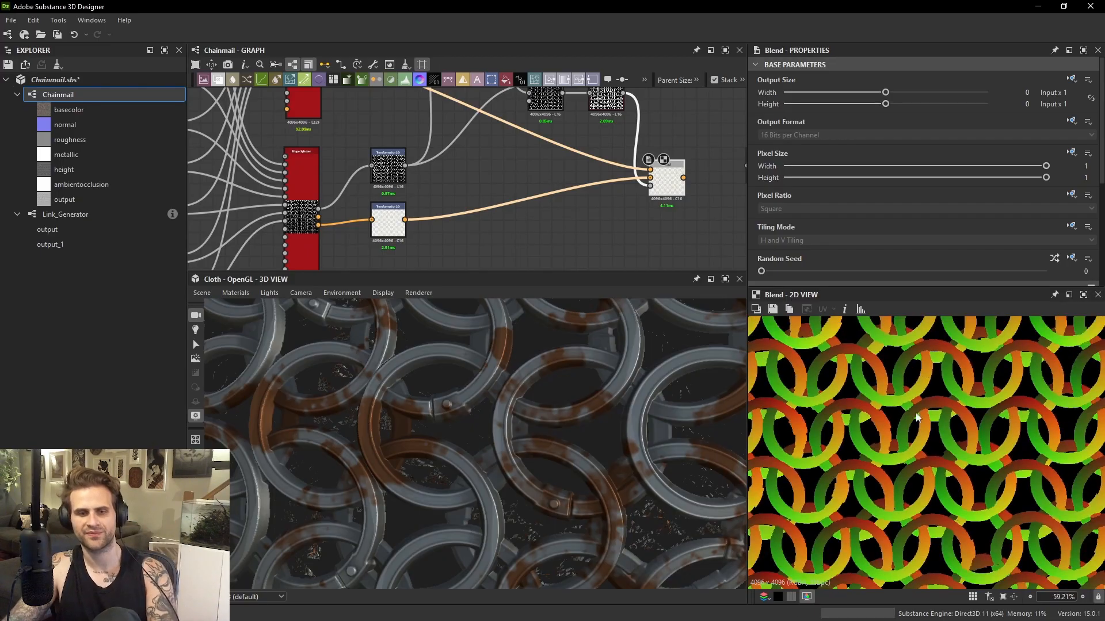
# Replace the unused Gradient Map with a Flood Fill to Random Grayscale node fed by the splatter data Blend.
pyautogui.moveTo(686, 179); pyautogui.dragTo(560, 211, button='middle')
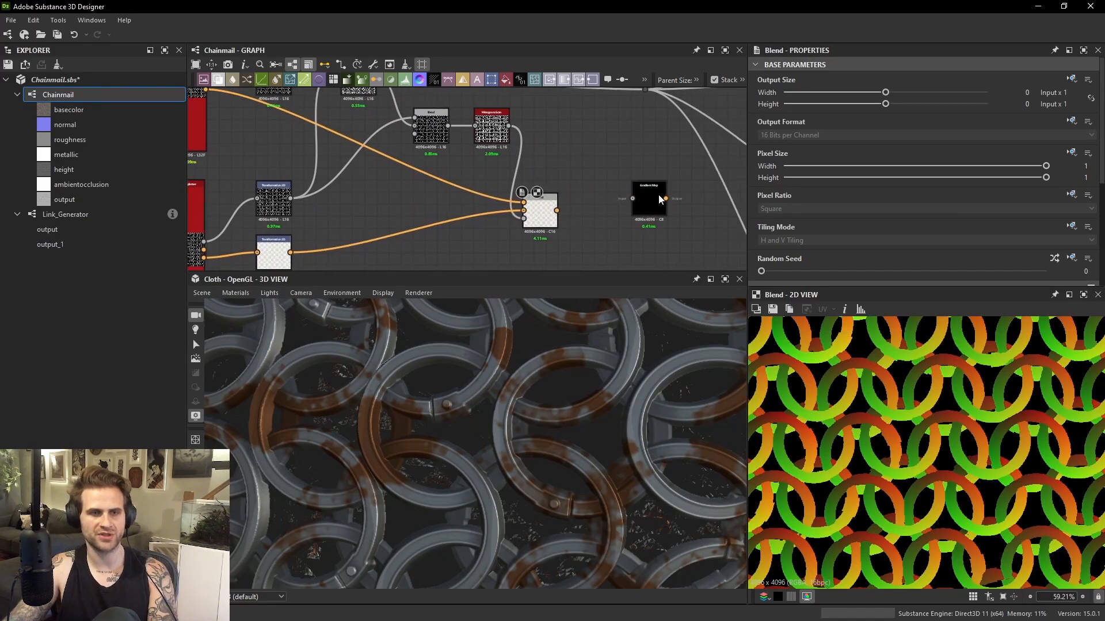
pyautogui.click(657, 198)
pyautogui.press('Delete')
pyautogui.press('space')
pyautogui.write('flood')
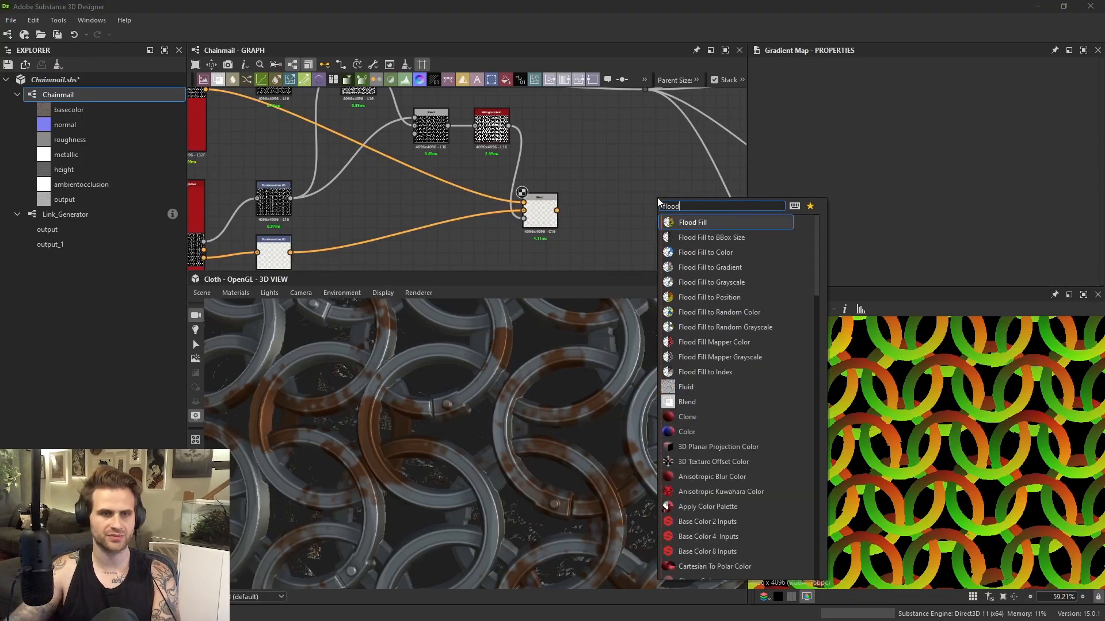
pyautogui.click(744, 327)
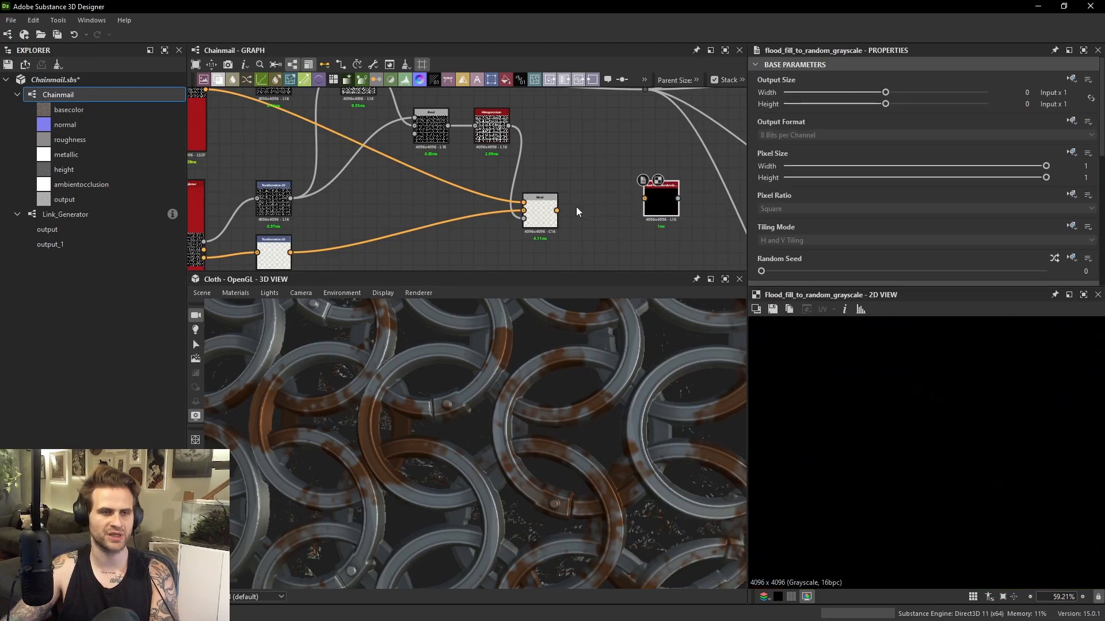
pyautogui.moveTo(651, 208); pyautogui.dragTo(622, 208)
pyautogui.scroll(8, 972, 428)
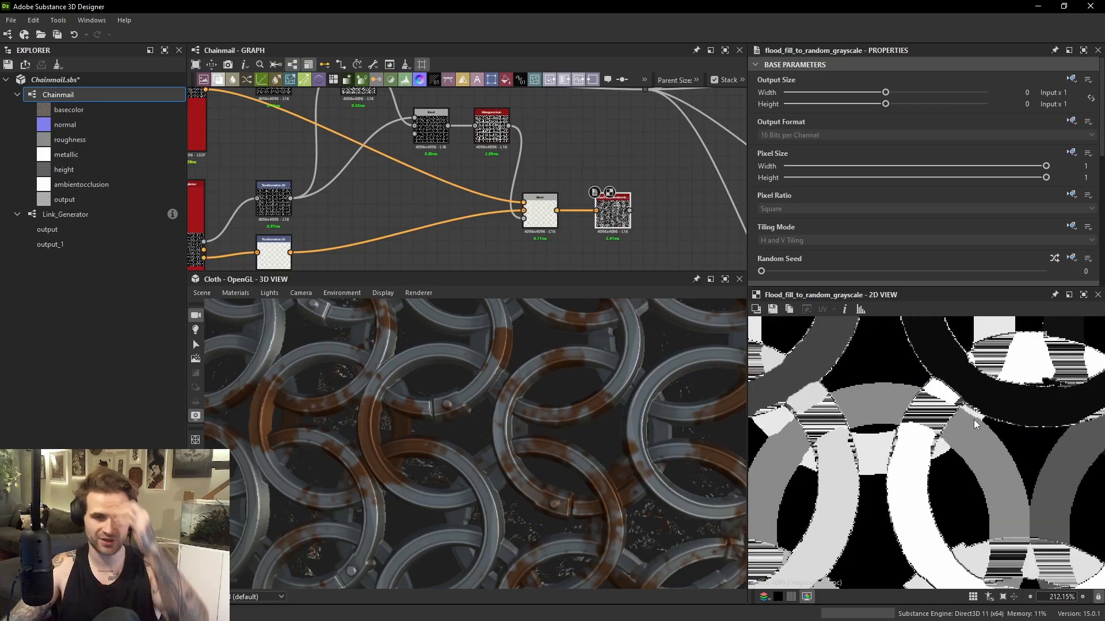
# Add a second Blend node directly below the splatter data Blend.
pyautogui.click(541, 219)
pyautogui.moveTo(541, 233); pyautogui.dragTo(552, 210, button='middle')
pyautogui.press('space')
pyautogui.click(564, 275)
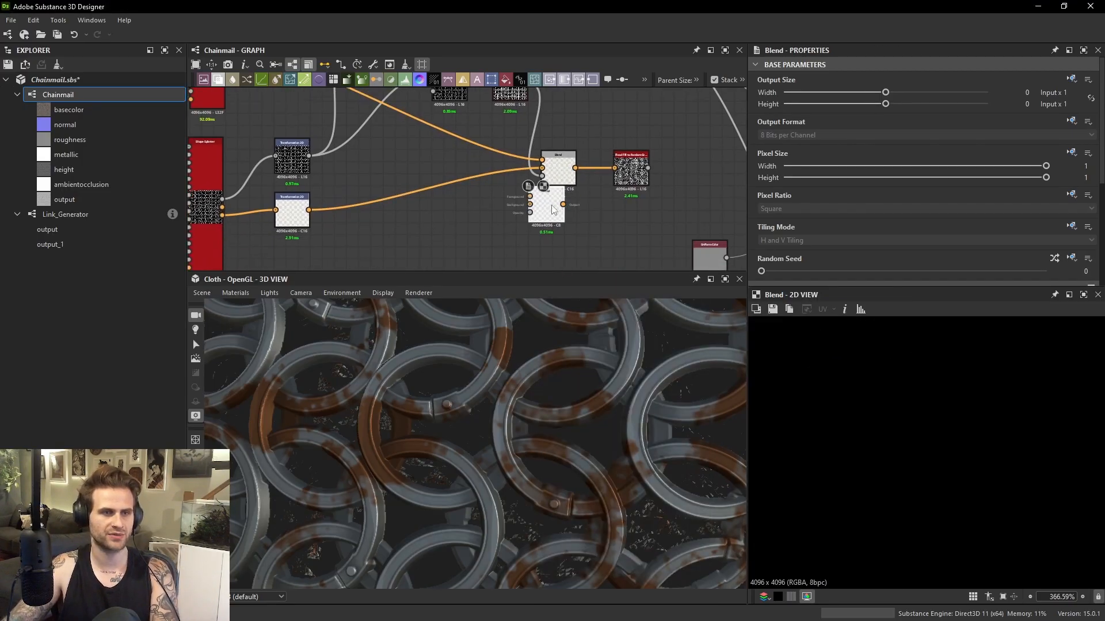
pyautogui.moveTo(551, 206); pyautogui.dragTo(564, 212)
# Add an RGB-A Split node and feed it from the splatter data's Transformation 2D.
pyautogui.moveTo(307, 190); pyautogui.dragTo(388, 182, button='middle')
pyautogui.moveTo(365, 201)
pyautogui.mouseDown()
pyautogui.moveTo(375, 200)
pyautogui.moveTo(363, 199)
pyautogui.mouseUp()
pyautogui.press('space')
pyautogui.write('rgba')
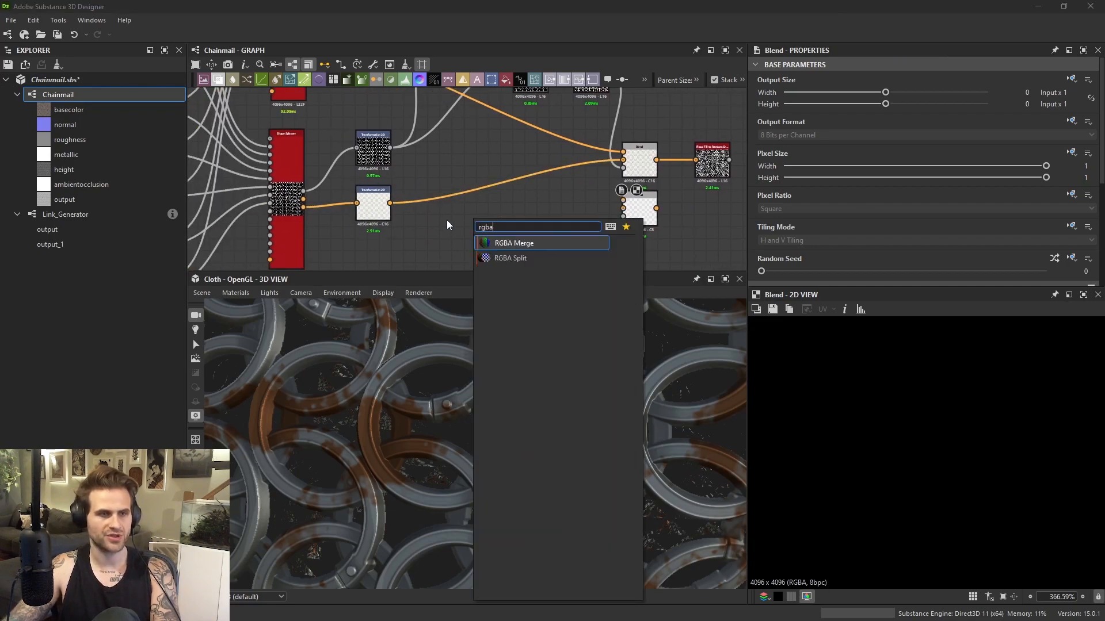
pyautogui.press('Escape')
pyautogui.press('space')
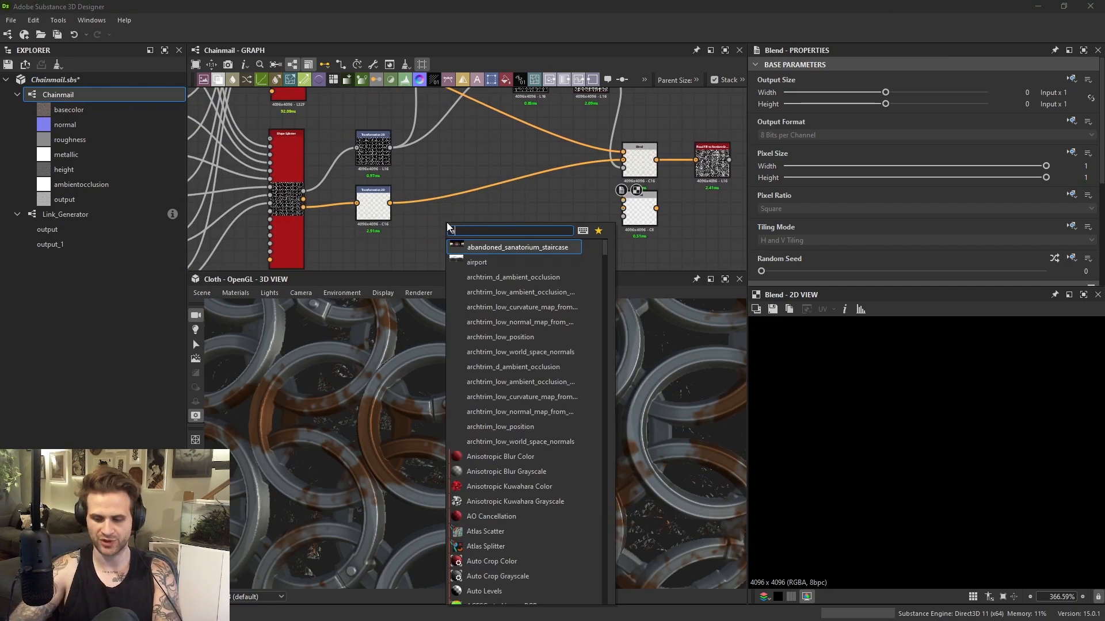
pyautogui.write('rgba')
pyautogui.click(486, 291)
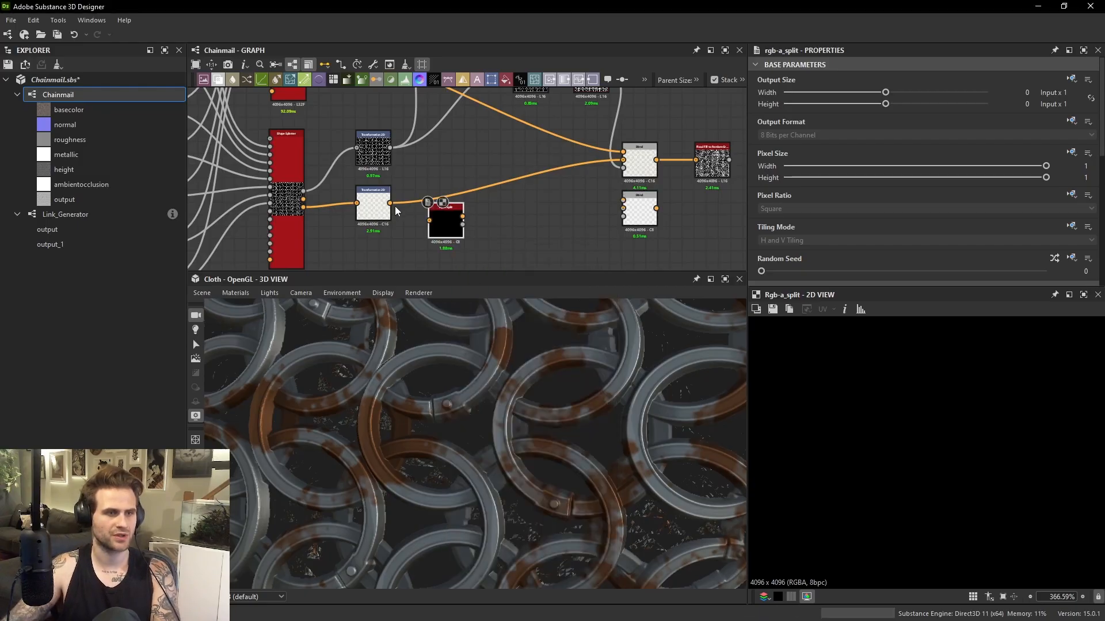
pyautogui.moveTo(390, 203); pyautogui.dragTo(459, 151)
pyautogui.doubleClick(462, 225)
pyautogui.scroll(-3, 863, 385)
pyautogui.scroll(-1, 499, 237)
# Duplicate the RGB-A Split and feed one of the two from the upper Shape Splatter's splatter data output.
pyautogui.hotkey('ctrl', 'd')
pyautogui.doubleClick(450, 226)
pyautogui.moveTo(460, 151); pyautogui.dragTo(466, 189, button='middle')
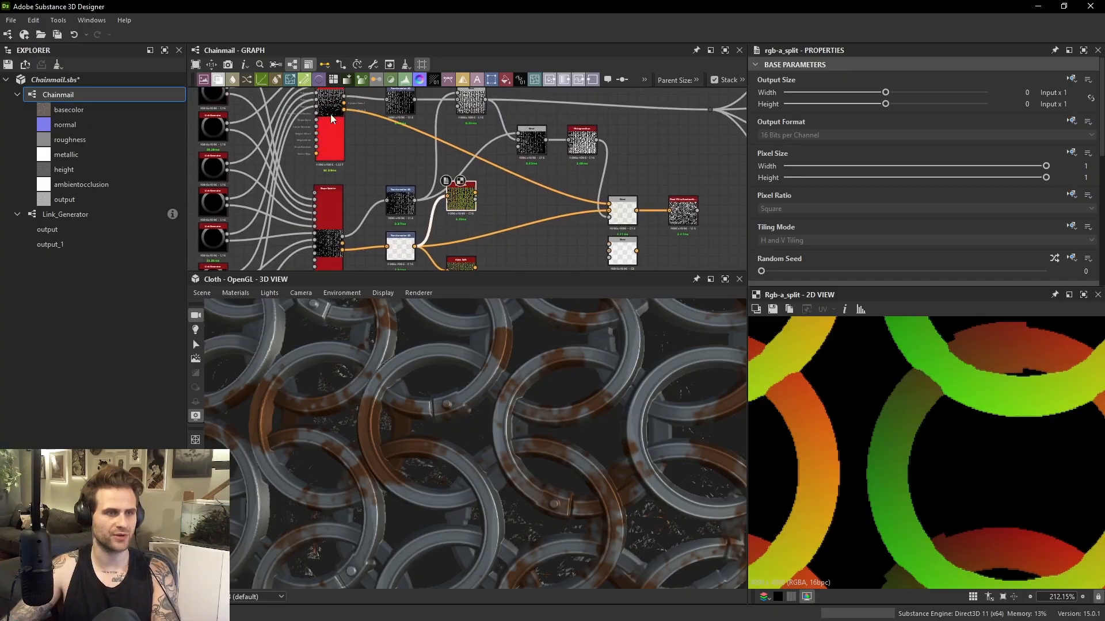
pyautogui.moveTo(464, 203); pyautogui.dragTo(463, 203)
pyautogui.moveTo(463, 203); pyautogui.dragTo(463, 173)
pyautogui.moveTo(477, 230); pyautogui.dragTo(468, 182, button='middle')
# Connect both RGB-A Splits' alpha outputs to the second Blend, use the Histogram Scan as its opacity mask, and preview it.
pyautogui.click(462, 219)
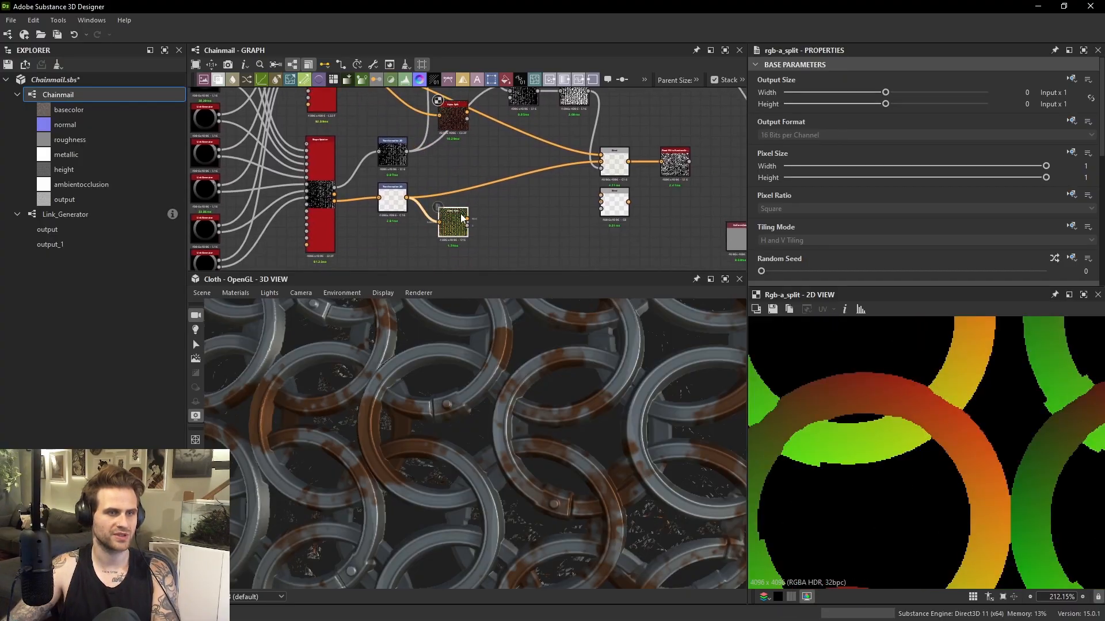
pyautogui.moveTo(558, 206); pyautogui.dragTo(537, 240, button='middle')
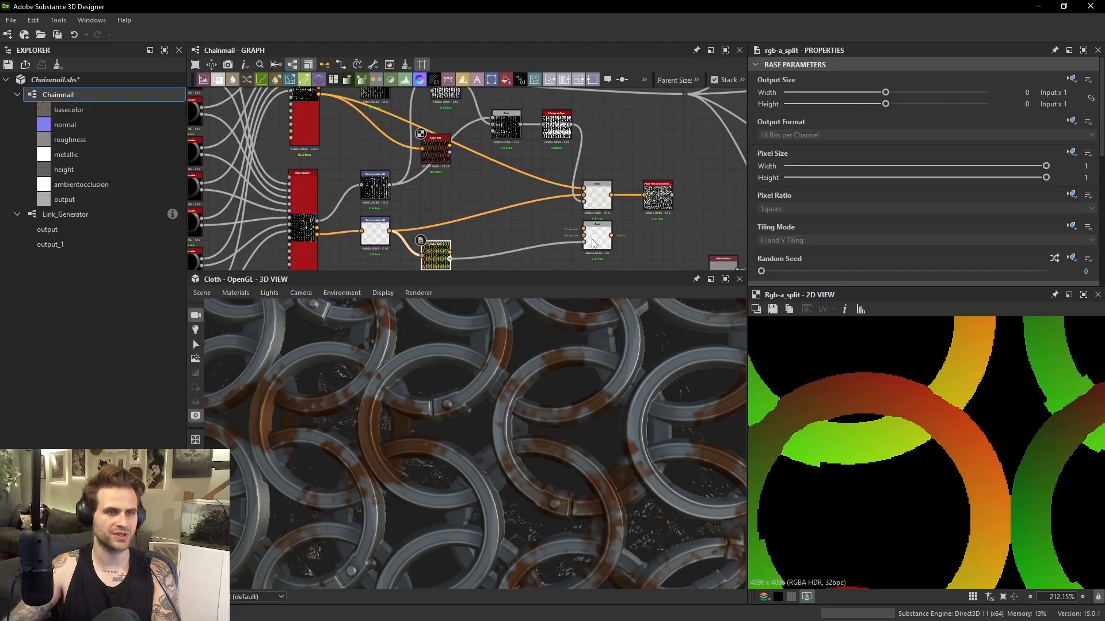
pyautogui.moveTo(589, 239); pyautogui.dragTo(587, 233)
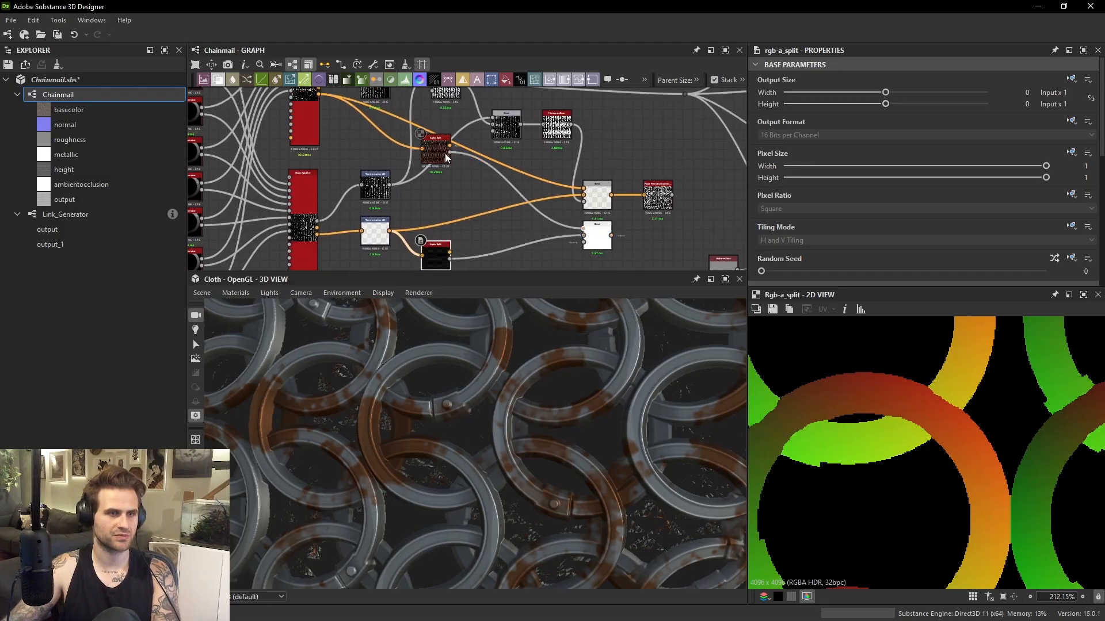
pyautogui.doubleClick(597, 236)
pyautogui.moveTo(599, 228); pyautogui.dragTo(560, 214, button='middle')
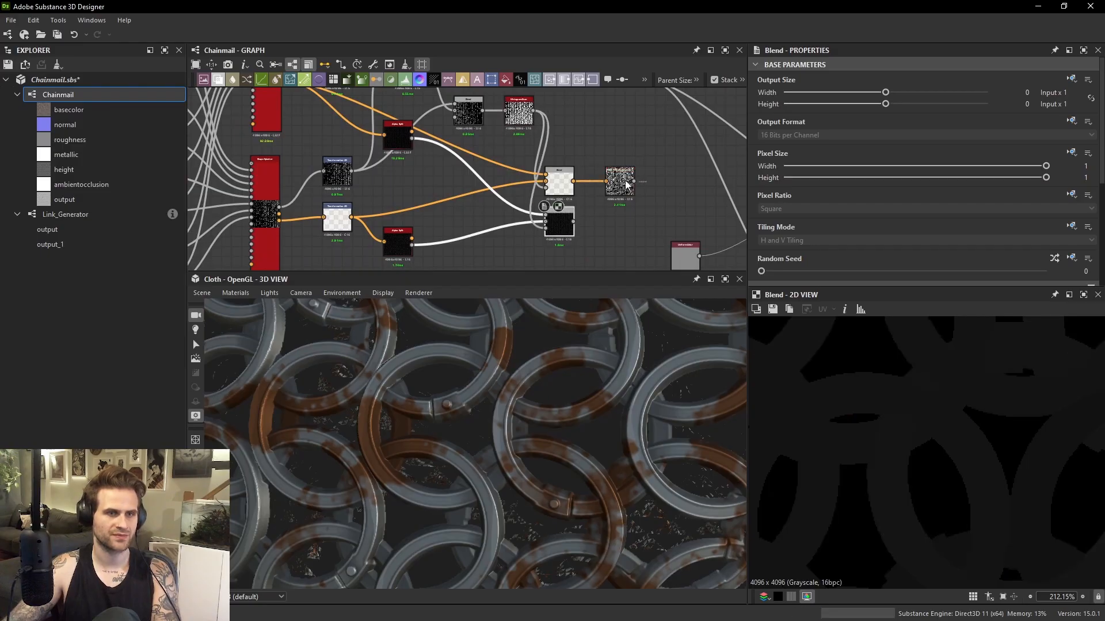
# Move the Flood Fill to Random Grayscale node further along and add an RGB-A Merge node.
pyautogui.moveTo(626, 183); pyautogui.dragTo(646, 183)
pyautogui.press('space')
pyautogui.write('alkp')
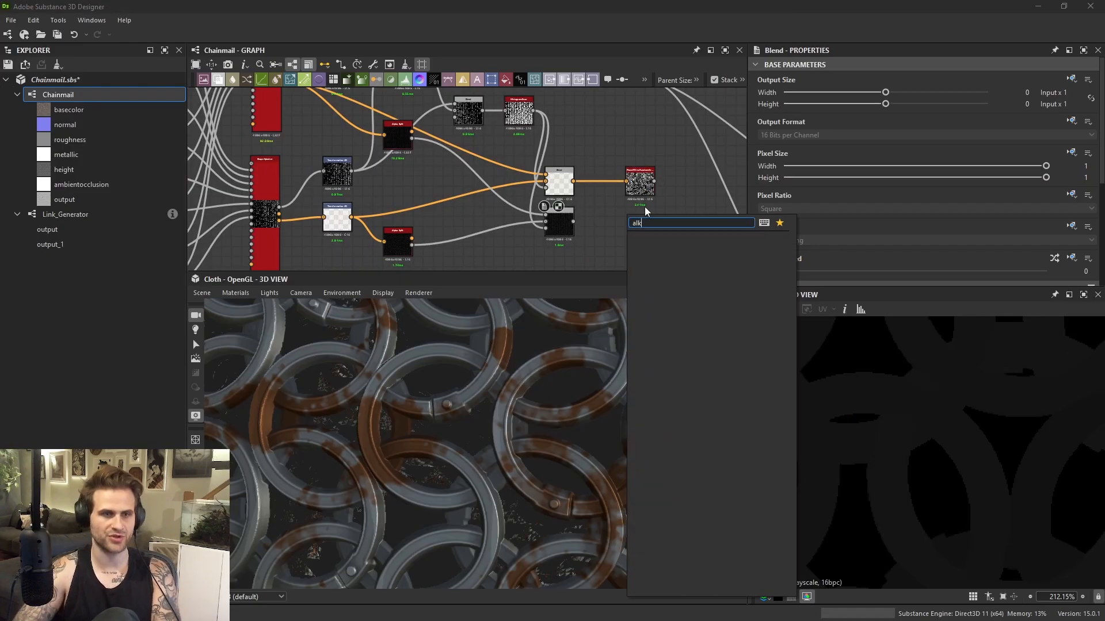
pyautogui.press('BackSpace')
pyautogui.write('ph')
pyautogui.click(690, 268)
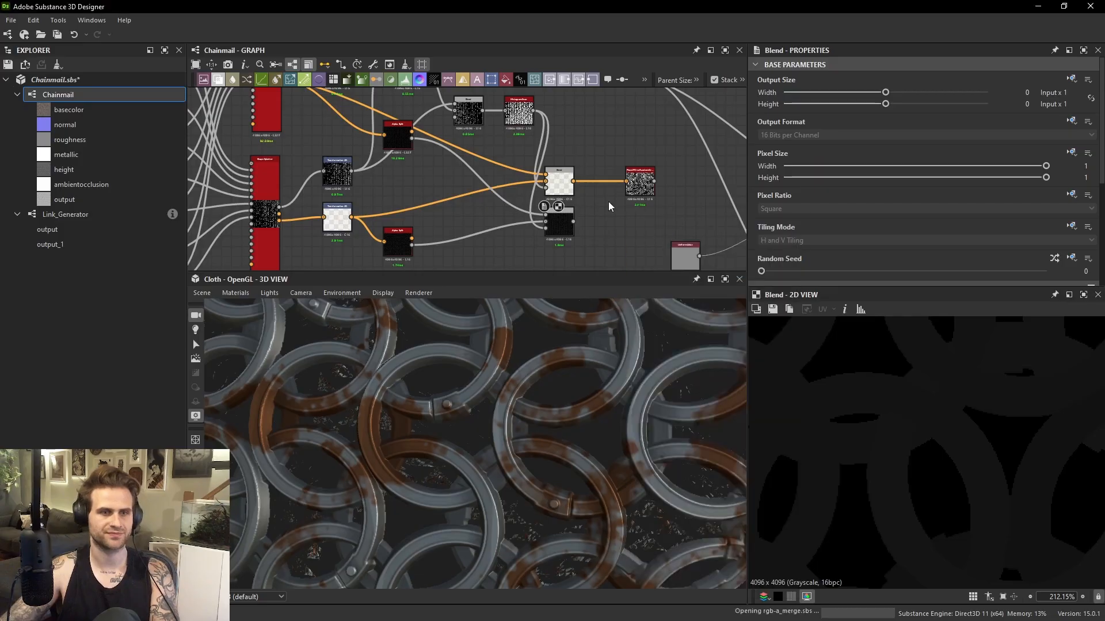
# Feed the two Blends into the RGB-A Merge, connect it to the Flood Fill to Random Grayscale, and inspect the link edges in the preview.
pyautogui.scroll(3, 608, 202)
pyautogui.moveTo(630, 214); pyautogui.dragTo(595, 204)
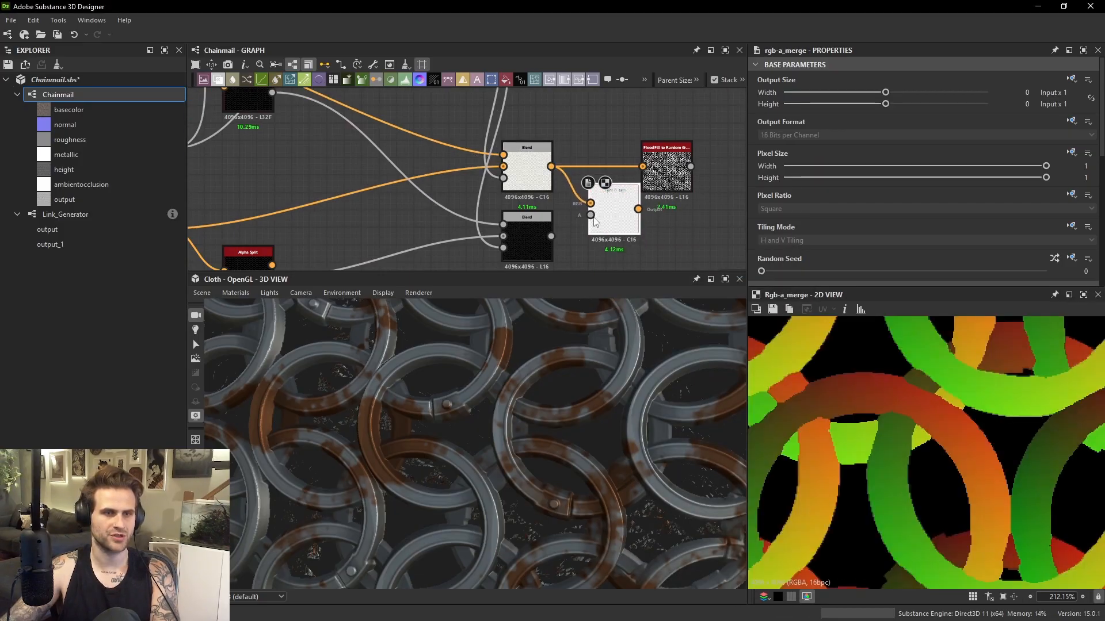
pyautogui.moveTo(647, 203); pyautogui.dragTo(610, 220, button='middle')
pyautogui.doubleClick(632, 184)
pyautogui.moveTo(601, 225); pyautogui.dragTo(666, 184)
pyautogui.scroll(-10, 893, 378)
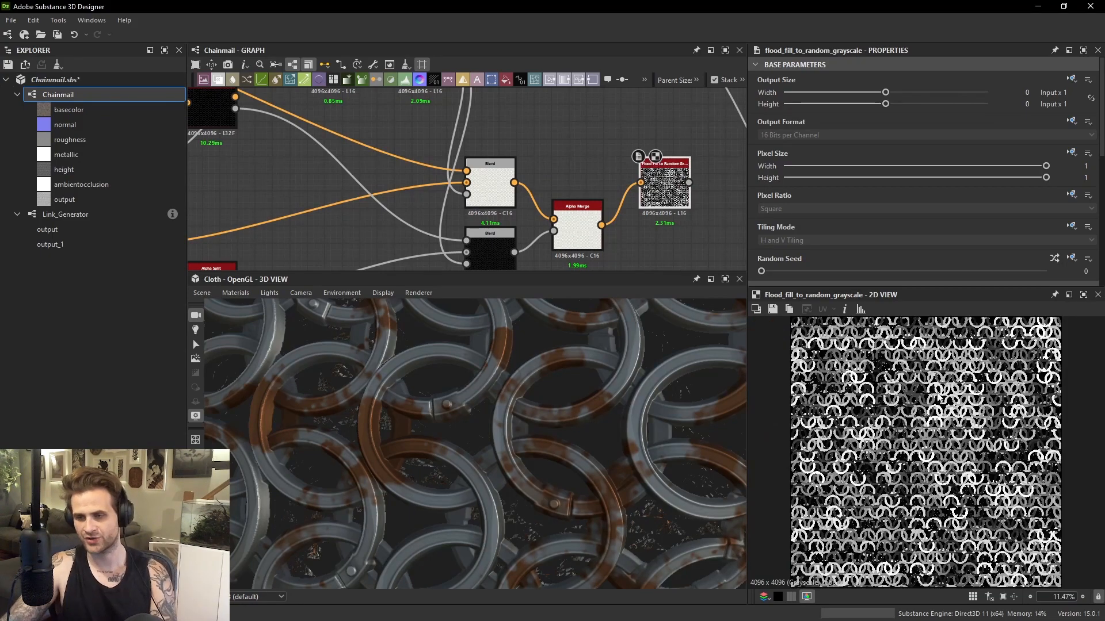
pyautogui.scroll(4, 633, 230)
pyautogui.scroll(-2, 701, 191)
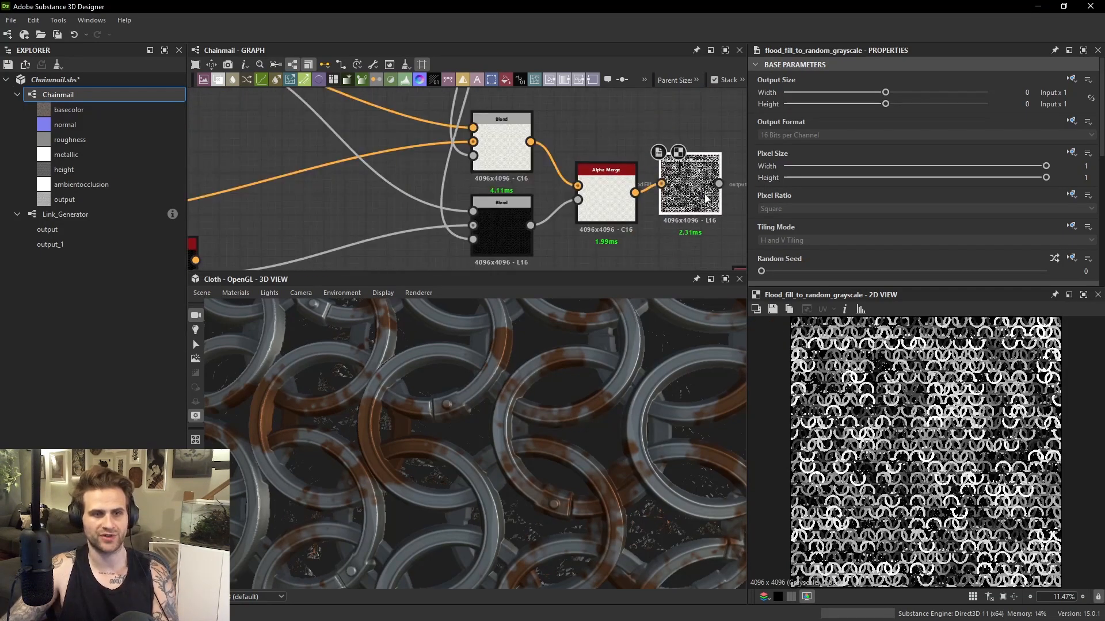
pyautogui.scroll(5, 946, 437)
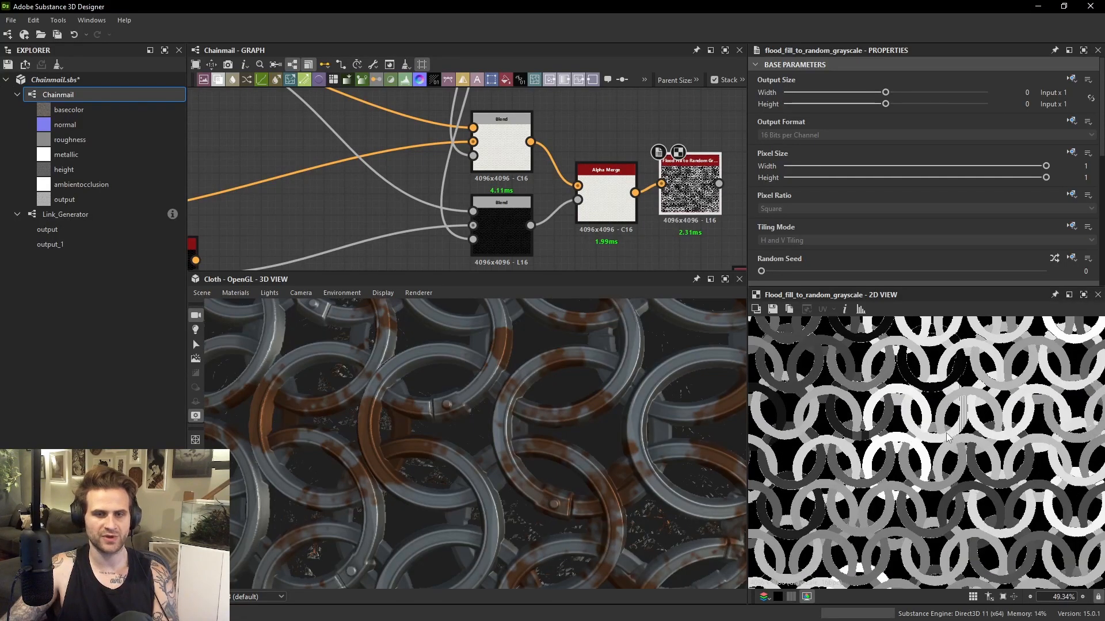
pyautogui.scroll(5, 947, 436)
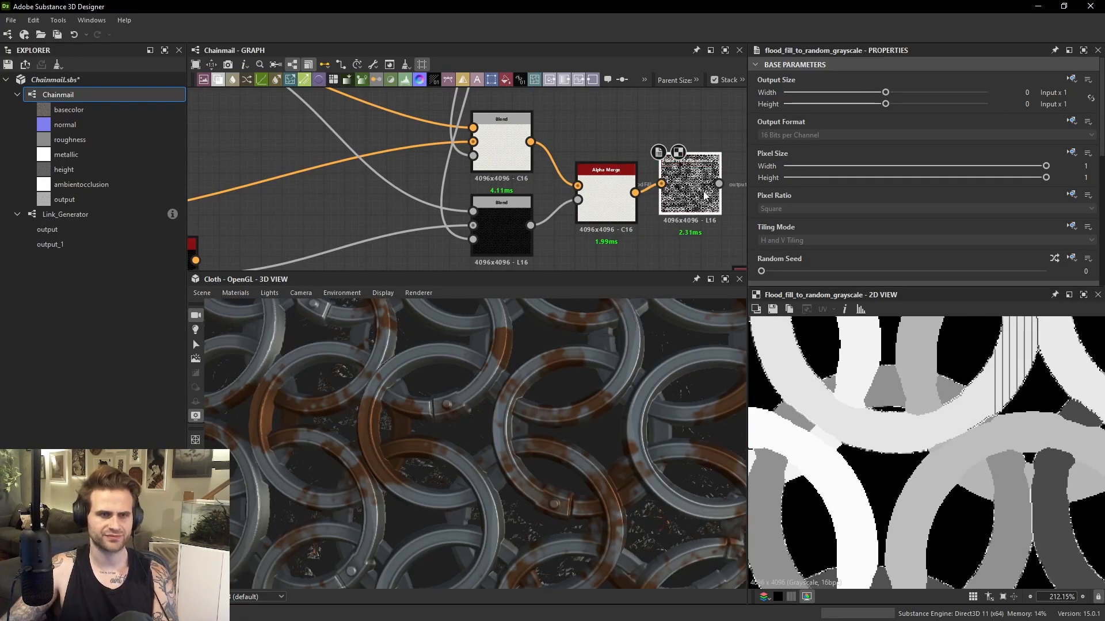
# Set the splatter data Transformation 2D's mipmap mode to Manual and filtering to Nearest, and preview the Flood Fill to Random Grayscale.
pyautogui.scroll(-2, 537, 187)
pyautogui.moveTo(219, 180); pyautogui.dragTo(413, 157, button='middle')
pyautogui.doubleClick(384, 185)
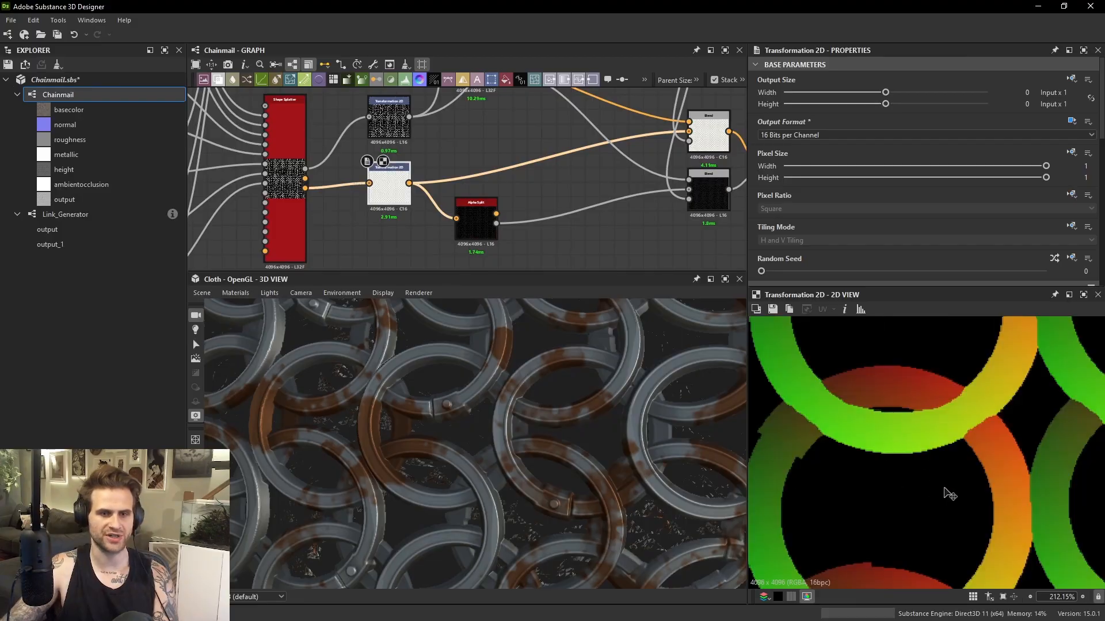
pyautogui.scroll(4, 950, 493)
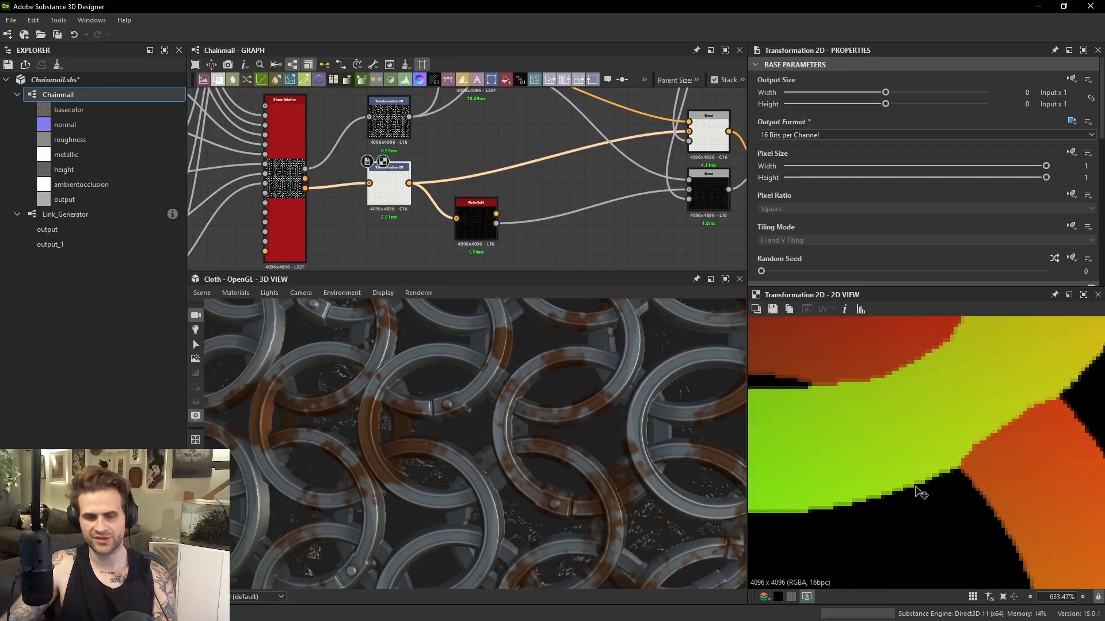
pyautogui.scroll(-6, 890, 223)
pyautogui.click(808, 243)
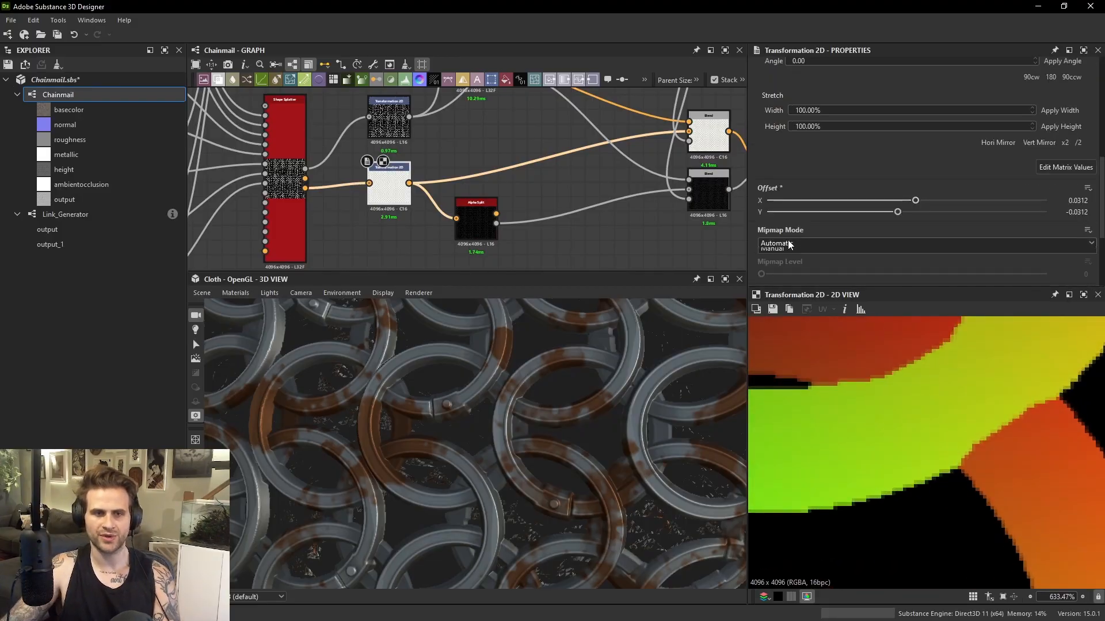
pyautogui.click(790, 261)
pyautogui.scroll(-4, 781, 277)
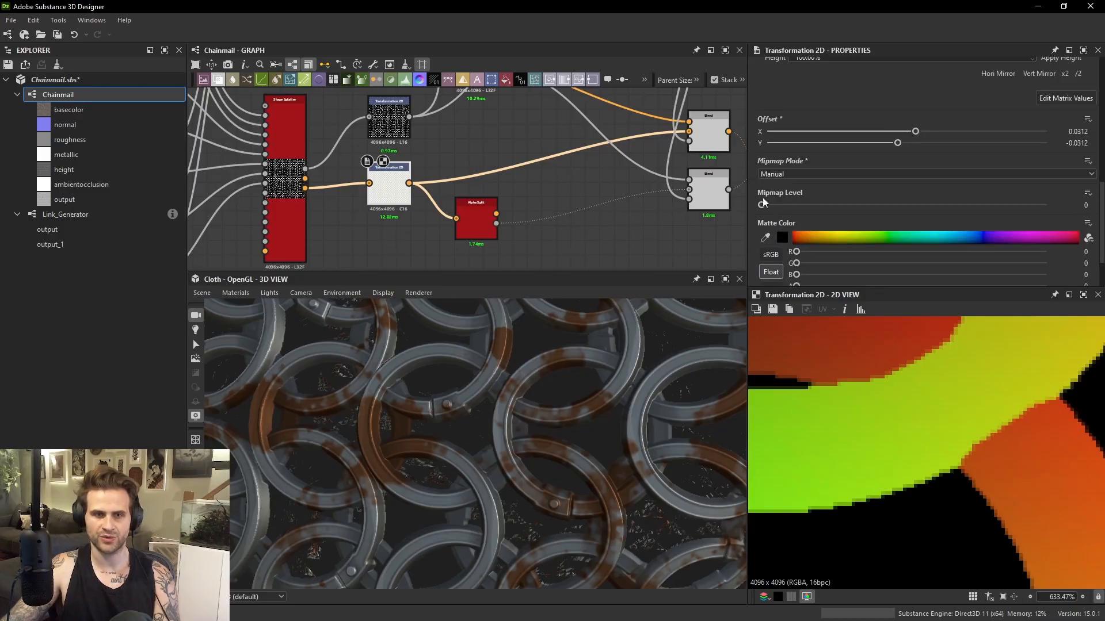
pyautogui.click(784, 260)
pyautogui.click(785, 282)
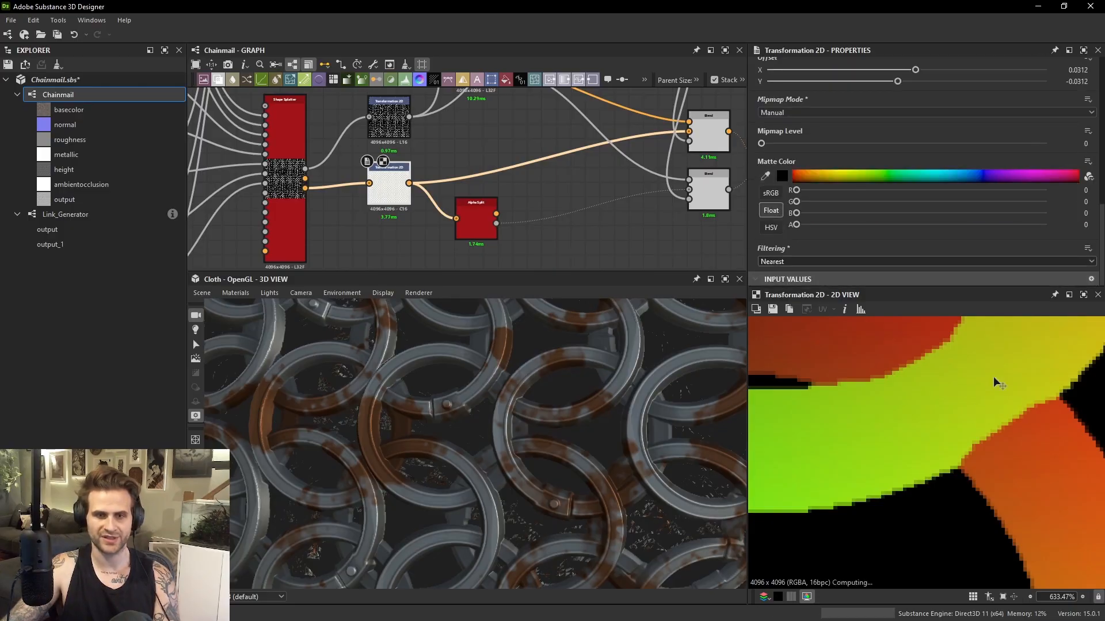
pyautogui.scroll(-1, 640, 163)
pyautogui.moveTo(644, 163); pyautogui.dragTo(535, 187, button='middle')
pyautogui.doubleClick(691, 184)
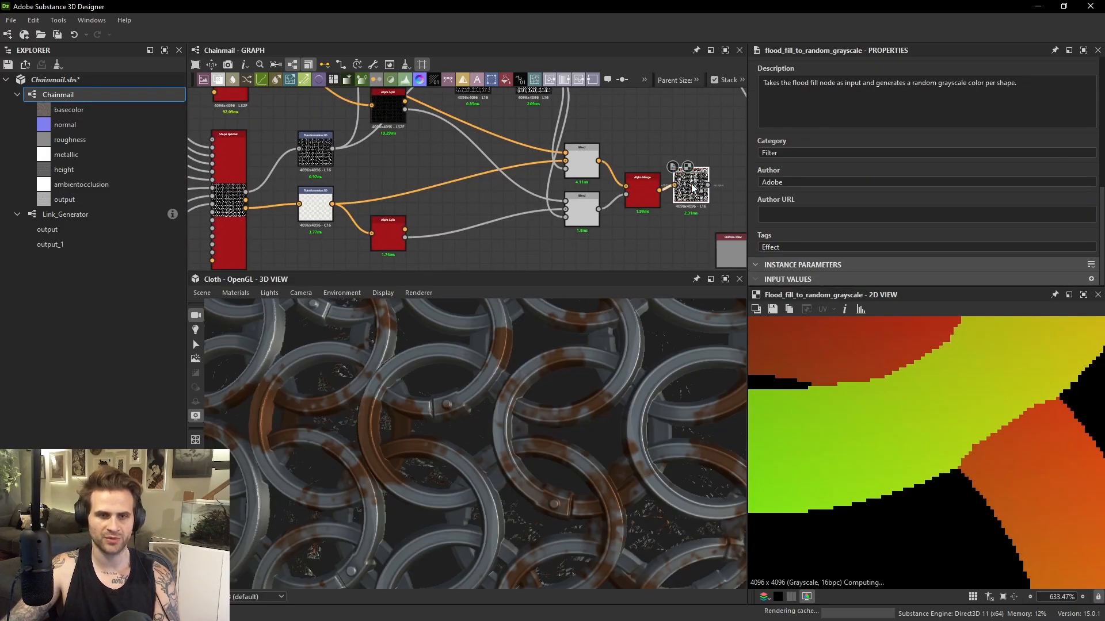
pyautogui.scroll(2, 972, 362)
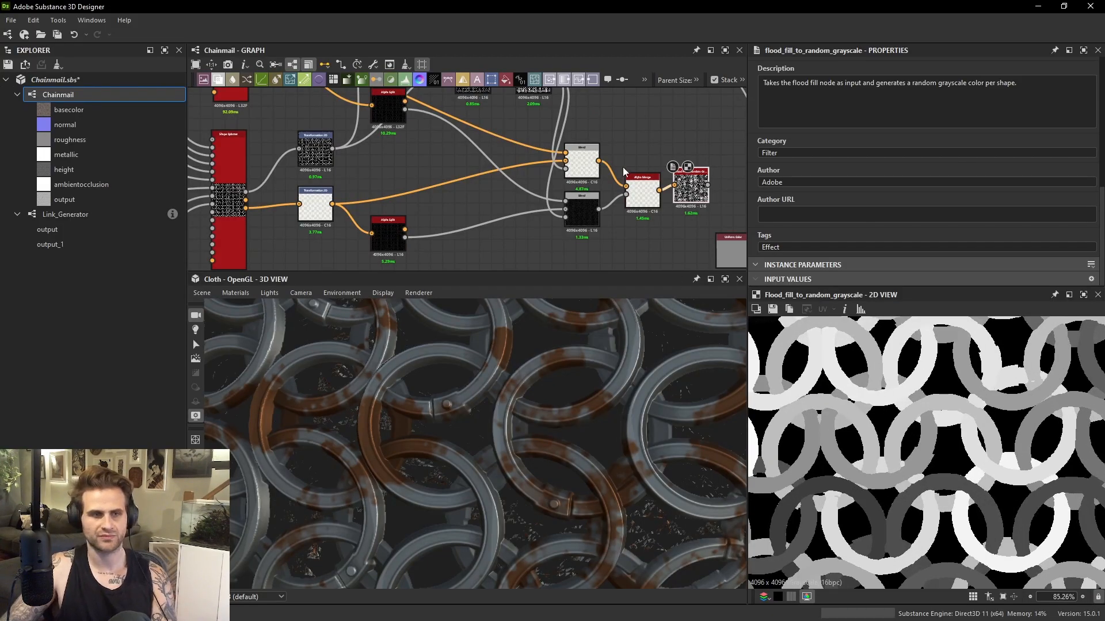
# Move the splatter and flood fill node group further away from the output nodes and save the file.
pyautogui.scroll(-5, 604, 161)
pyautogui.moveTo(370, 133); pyautogui.dragTo(523, 227)
pyautogui.keyDown('shift'); pyautogui.moveTo(593, 233); pyautogui.dragTo(521, 164); pyautogui.keyUp('shift')
pyautogui.moveTo(584, 201); pyautogui.dragTo(499, 205)
pyautogui.click(516, 206)
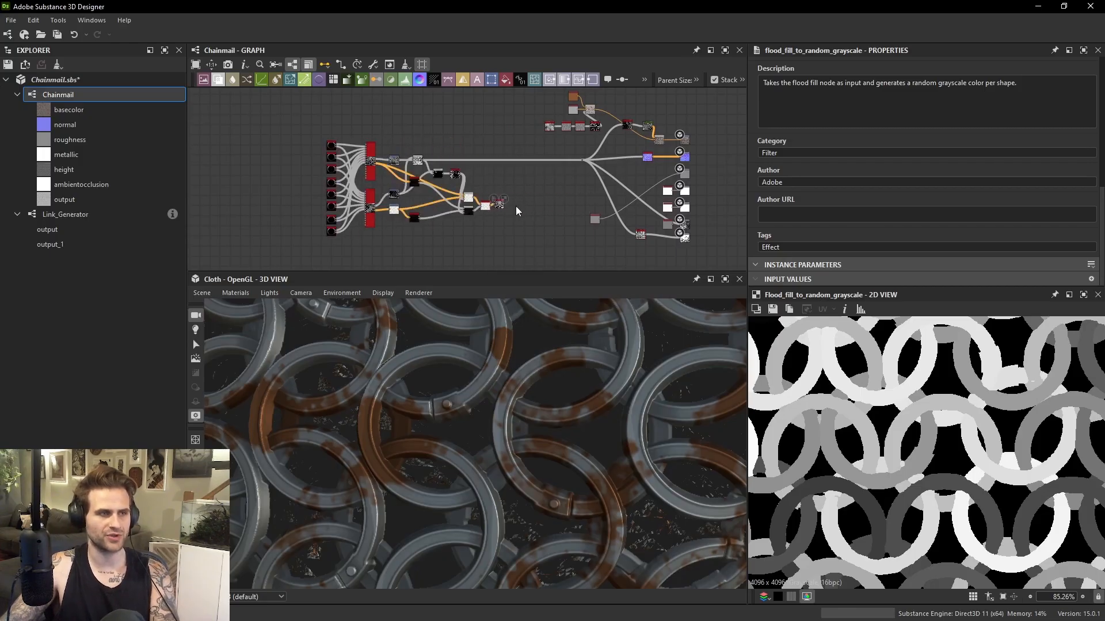
pyautogui.hotkey('ctrl', 's')
# Delete the Flood Fill to Random Grayscale and place a Dot node named FloodFill_Links after the RGB-A Merge.
pyautogui.scroll(5, 512, 199)
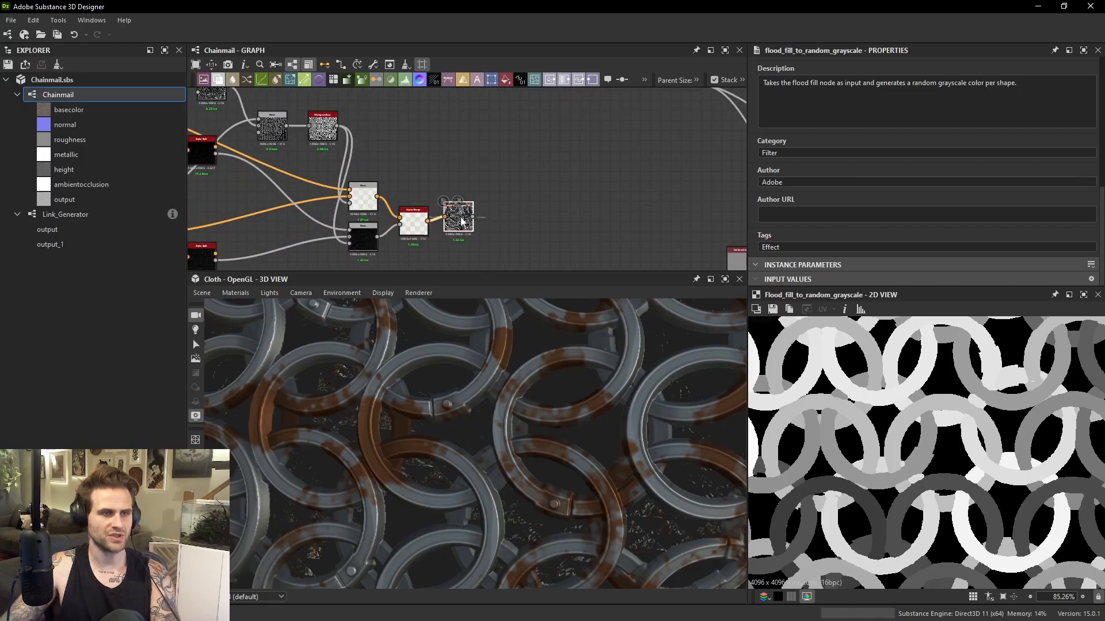
pyautogui.press('Delete')
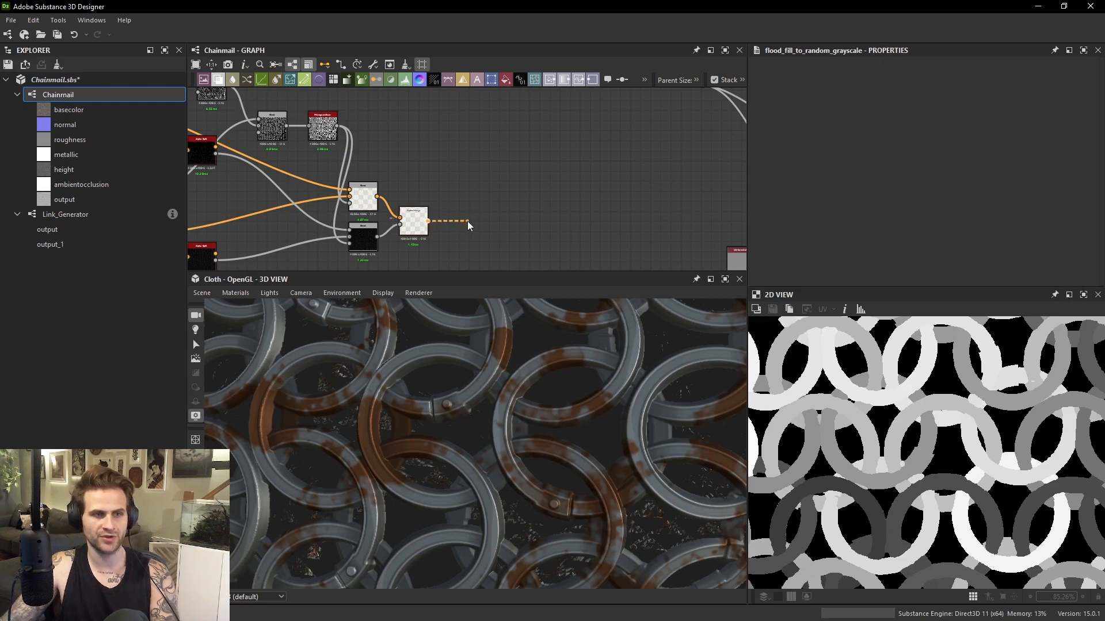
pyautogui.moveTo(467, 221); pyautogui.dragTo(467, 221)
pyautogui.moveTo(462, 231); pyautogui.dragTo(483, 175, button='middle')
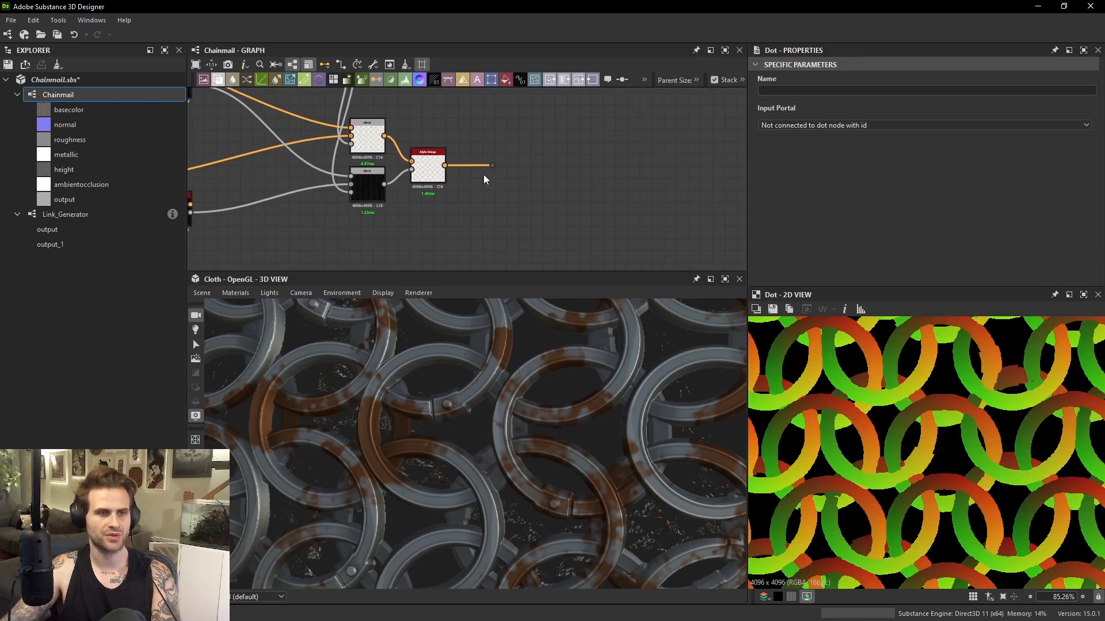
pyautogui.click(808, 90)
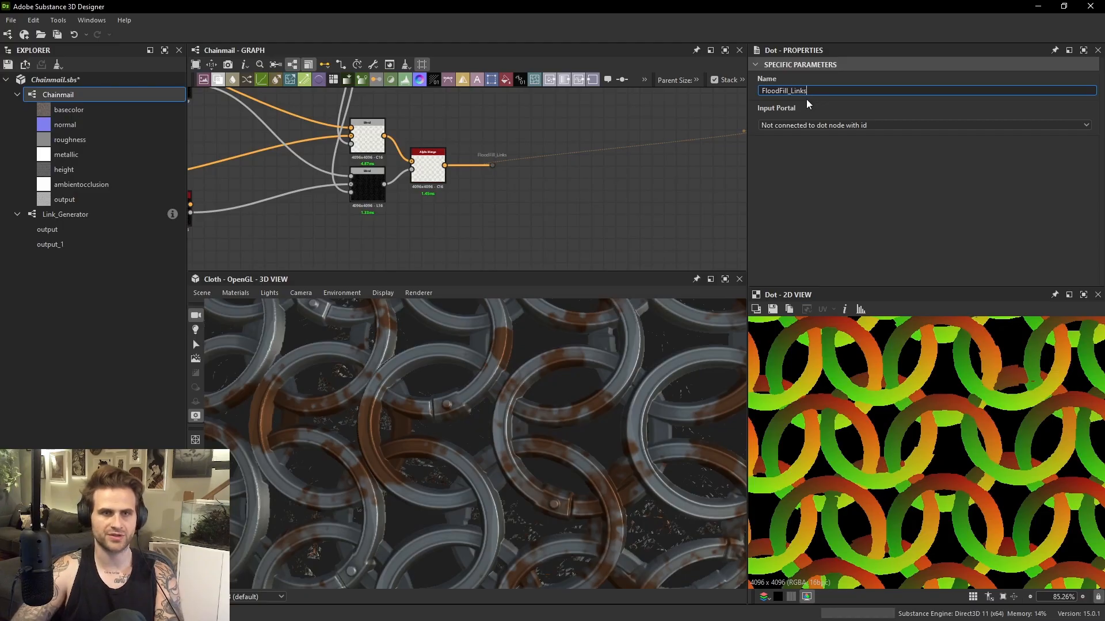
pyautogui.click(531, 153)
# Add another Dot node below the rust nodes and set its input portal to FloodFill_Links.
pyautogui.scroll(-4, 528, 153)
pyautogui.moveTo(593, 92); pyautogui.dragTo(533, 195, button='middle')
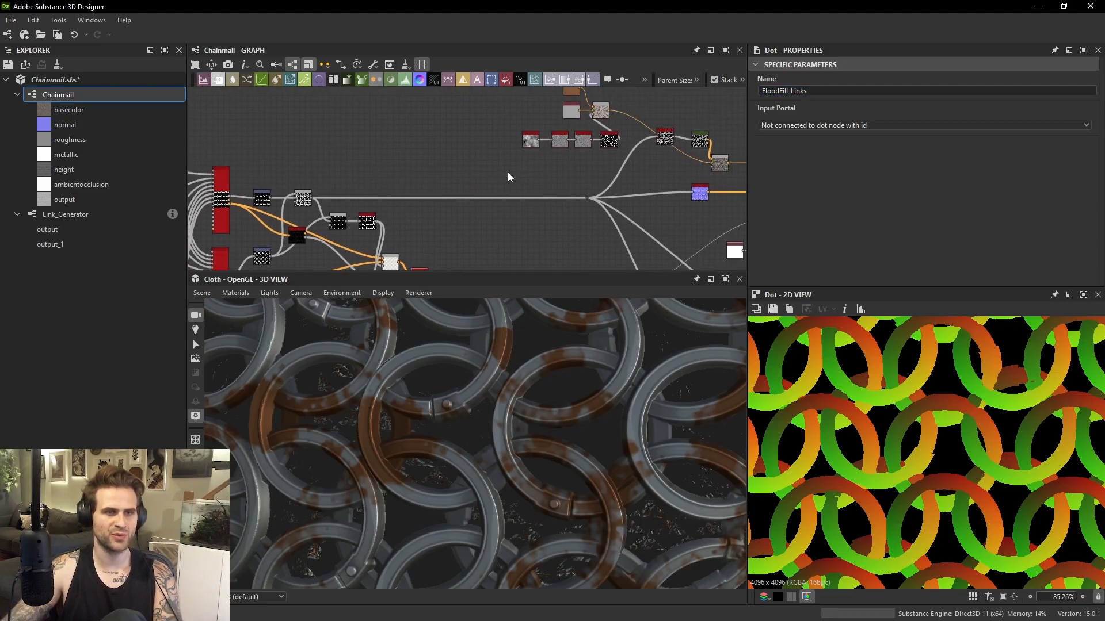
pyautogui.press('space')
pyautogui.write('dot')
pyautogui.press('Return')
pyautogui.click(830, 125)
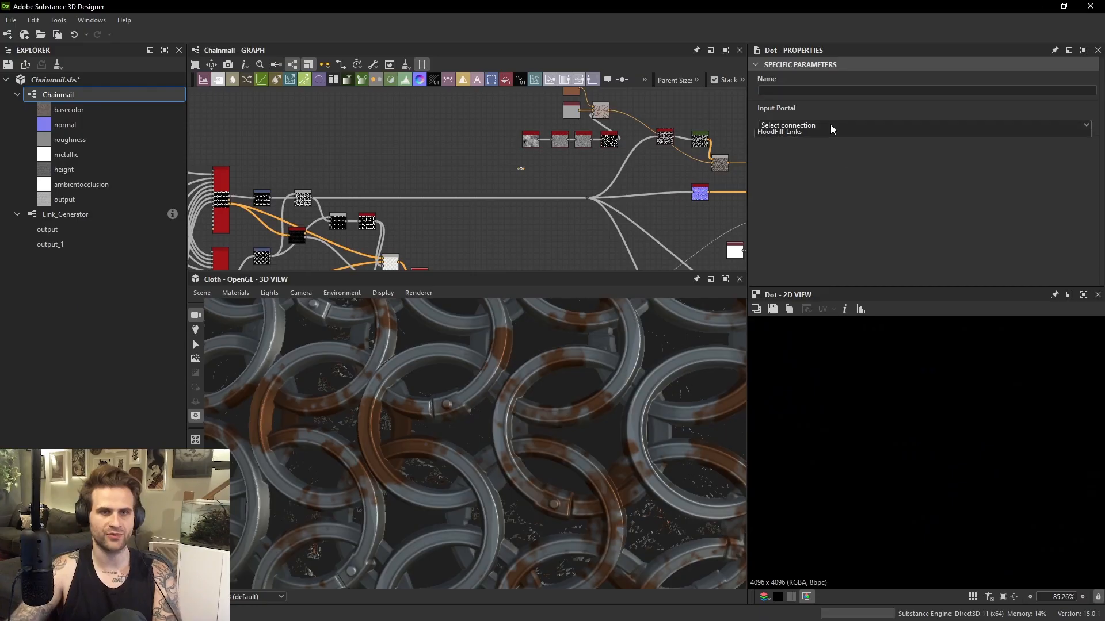
pyautogui.click(811, 137)
# Add an RGBA Split node fed by the FloodFill_Links portal and place it below the rust nodes.
pyautogui.scroll(3, 538, 158)
pyautogui.press('space')
pyautogui.write('rg')
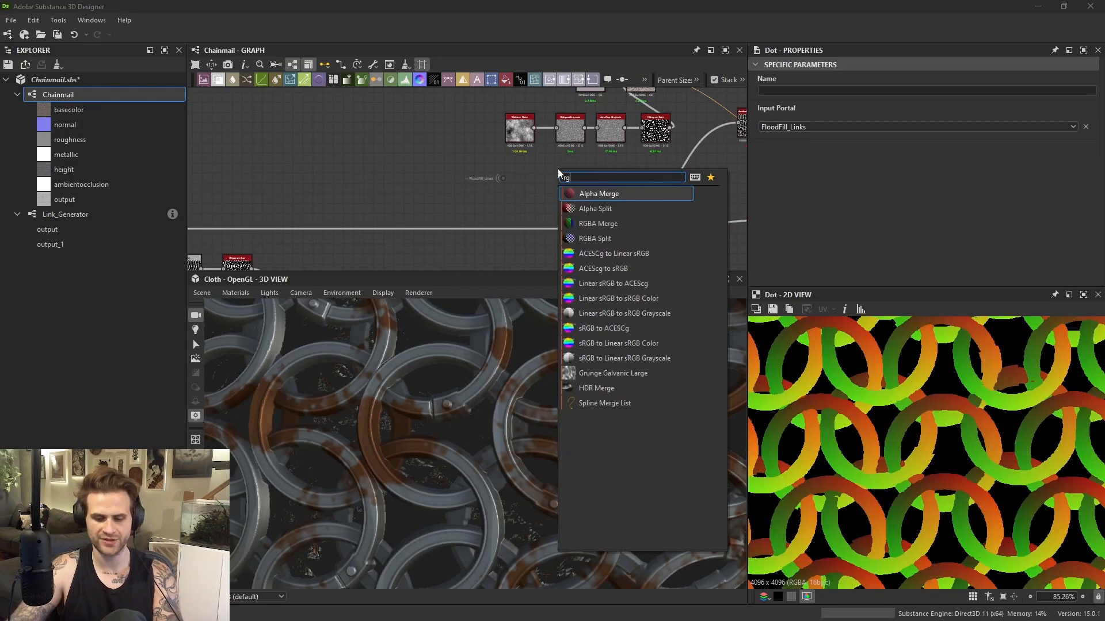
pyautogui.write('ba')
pyautogui.click(603, 206)
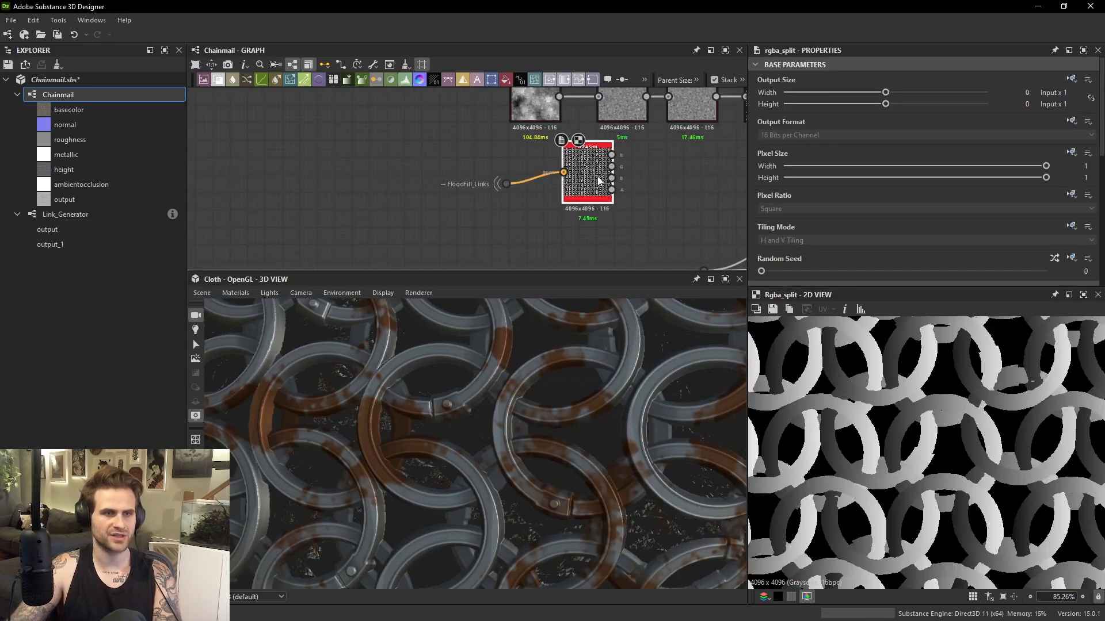
pyautogui.moveTo(599, 178); pyautogui.dragTo(632, 193)
# Spread the splatter, rust and output node groups further apart in the graph.
pyautogui.scroll(-5, 509, 186)
pyautogui.click(508, 185)
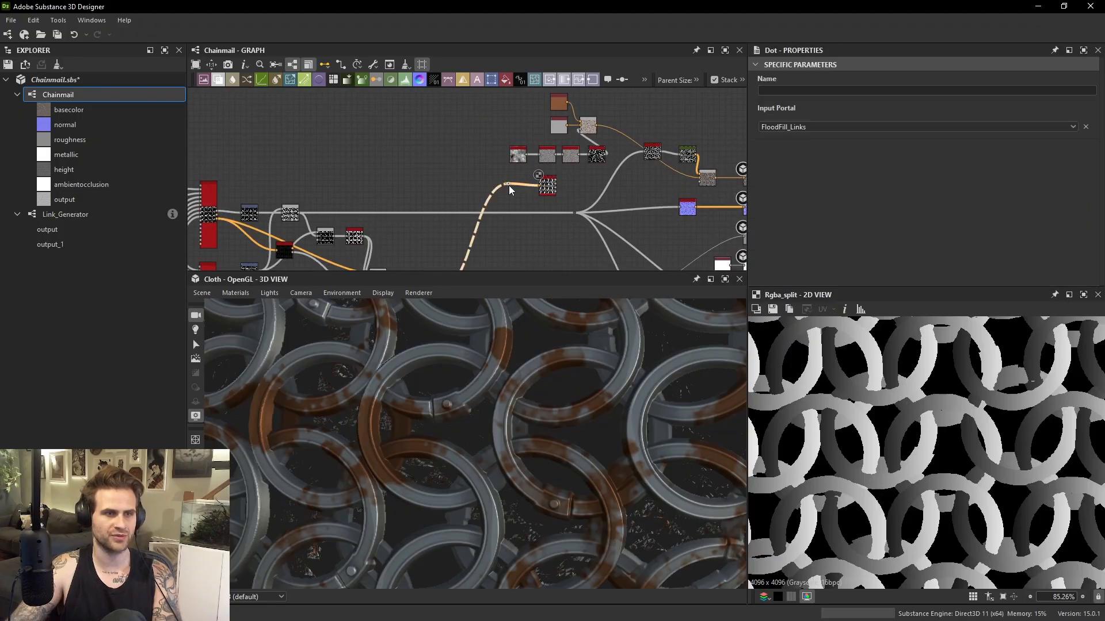
pyautogui.scroll(-5, 509, 185)
pyautogui.moveTo(348, 171); pyautogui.dragTo(430, 221)
pyautogui.scroll(1, 473, 222)
pyautogui.click(496, 222)
pyautogui.moveTo(489, 136); pyautogui.dragTo(529, 168)
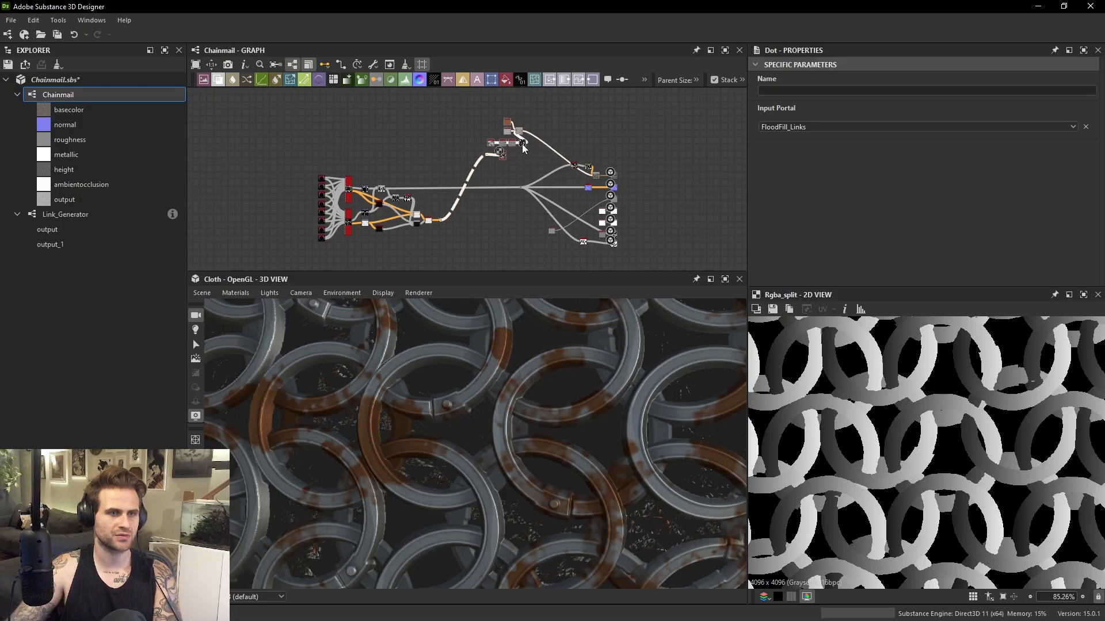
pyautogui.scroll(7, 402, 176)
pyautogui.click(345, 183)
pyautogui.click(482, 163)
pyautogui.press('space')
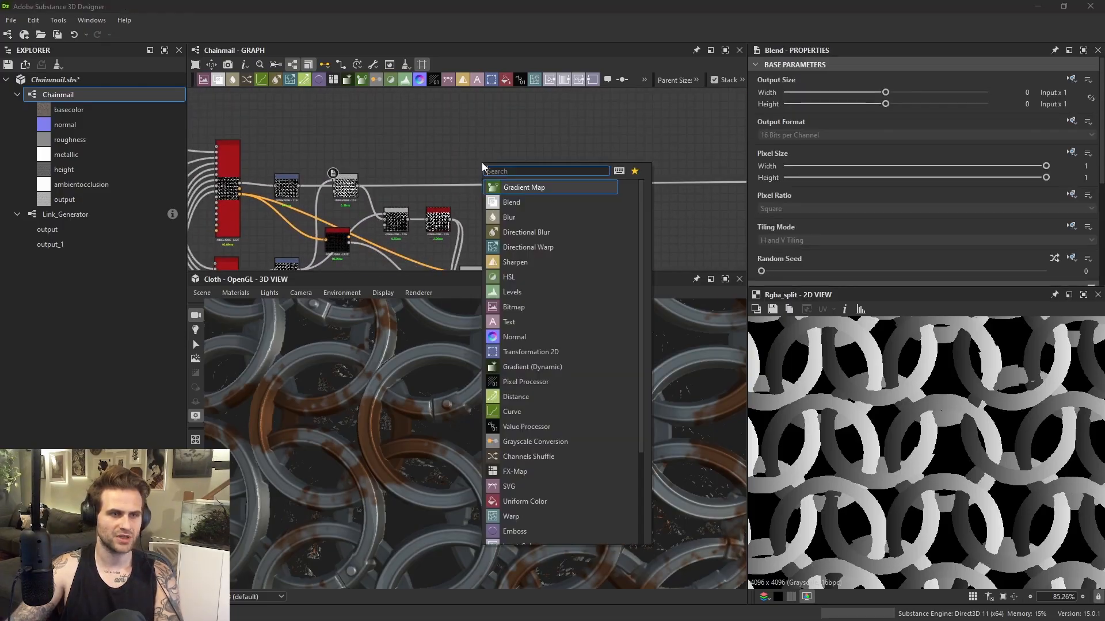
pyautogui.write('out')
pyautogui.press('Return')
pyautogui.hotkey('ctrl', 'z')
# Add a Dot node, feed it from the Blend that combines both splatter heights, and name it Height_Final.
pyautogui.press('space')
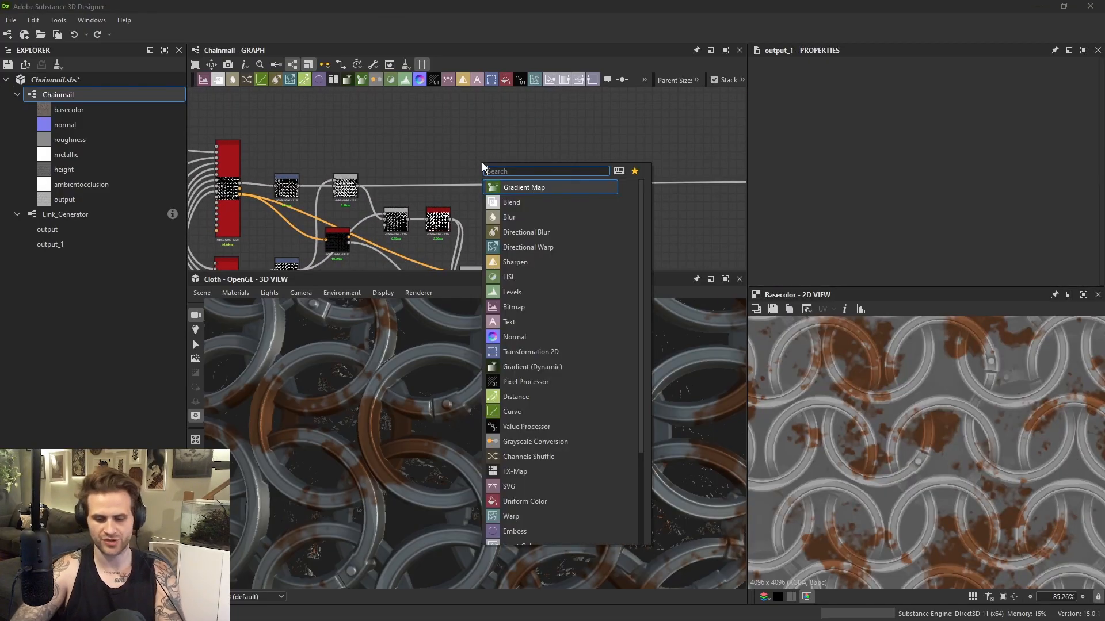
pyautogui.write('dot')
pyautogui.press('Return')
pyautogui.moveTo(357, 186)
pyautogui.mouseDown()
pyautogui.moveTo(478, 164)
pyautogui.moveTo(359, 186)
pyautogui.mouseUp()
pyautogui.press('Escape')
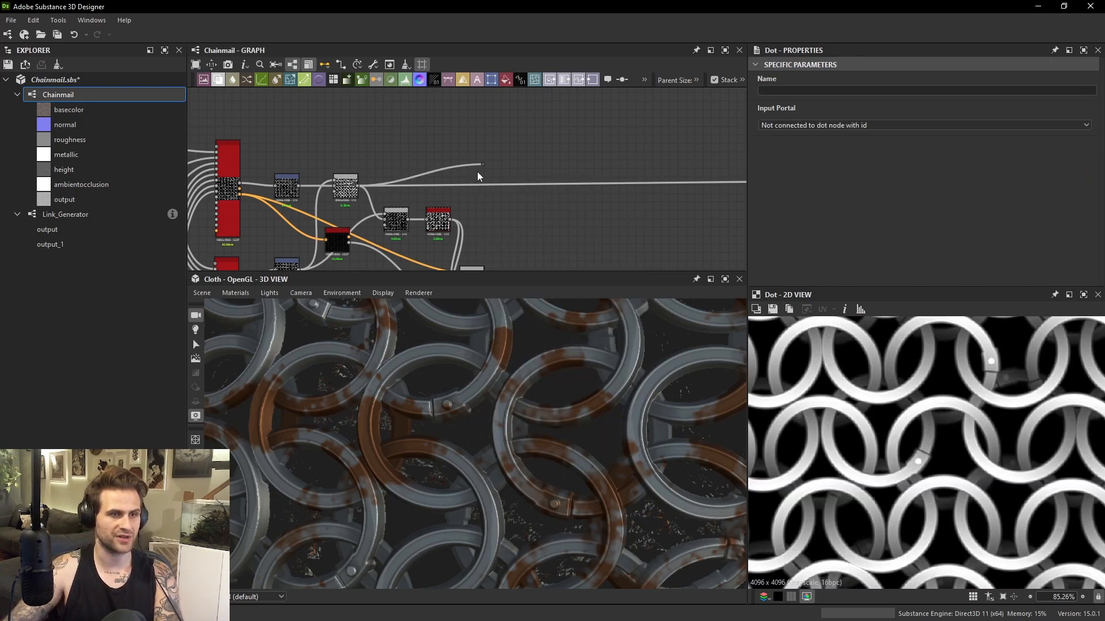
pyautogui.moveTo(489, 166); pyautogui.dragTo(578, 189)
pyautogui.click(793, 91)
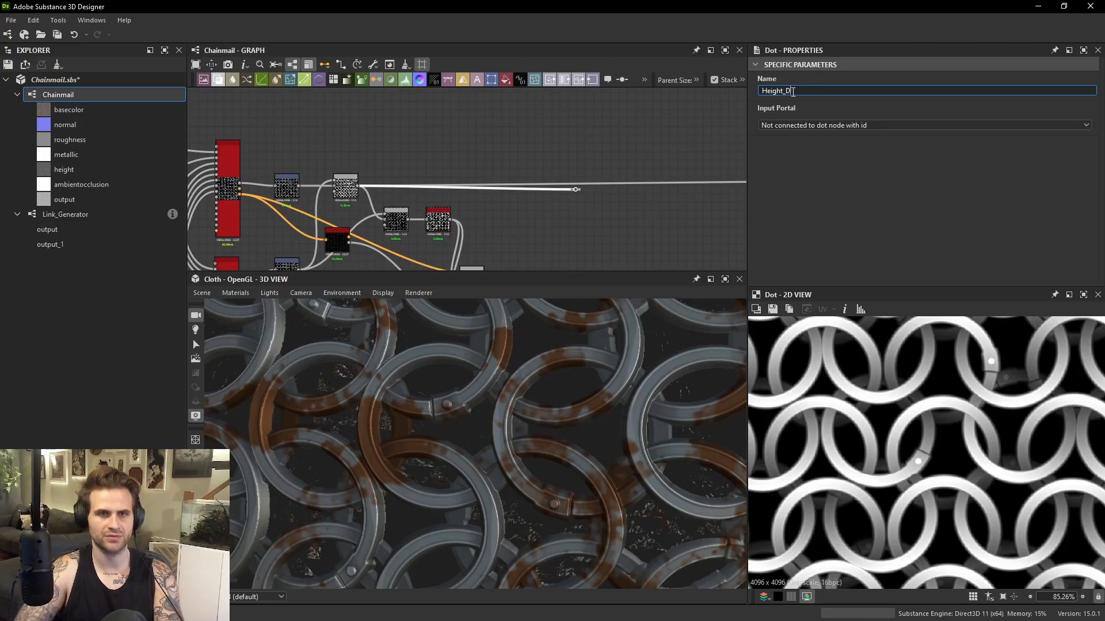
# Add a Dot node near the dot that branches to the outputs and set its input portal to Height_Final.
pyautogui.moveTo(685, 88); pyautogui.dragTo(685, 97, button='middle')
pyautogui.scroll(-2, 610, 156)
pyautogui.moveTo(610, 156); pyautogui.dragTo(333, 167, button='middle')
pyautogui.press('space')
pyautogui.write('d')
pyautogui.press('d')
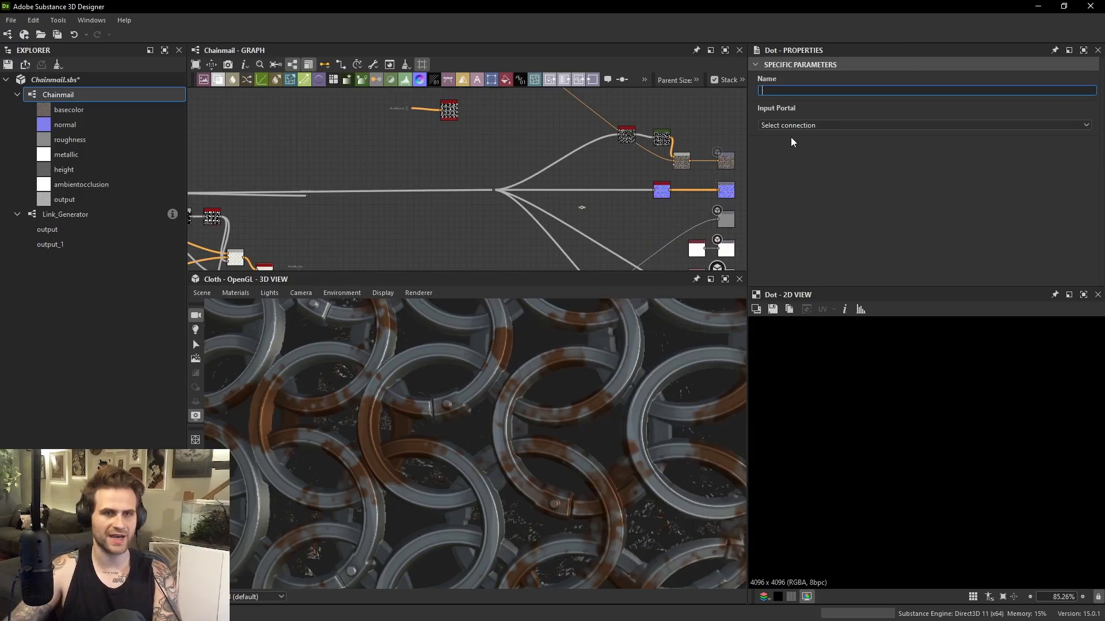
pyautogui.click(805, 119)
pyautogui.click(798, 151)
# Transfer the old branching dot's outgoing links to the Height_Final portal dot and delete the old dot.
pyautogui.scroll(2, 569, 208)
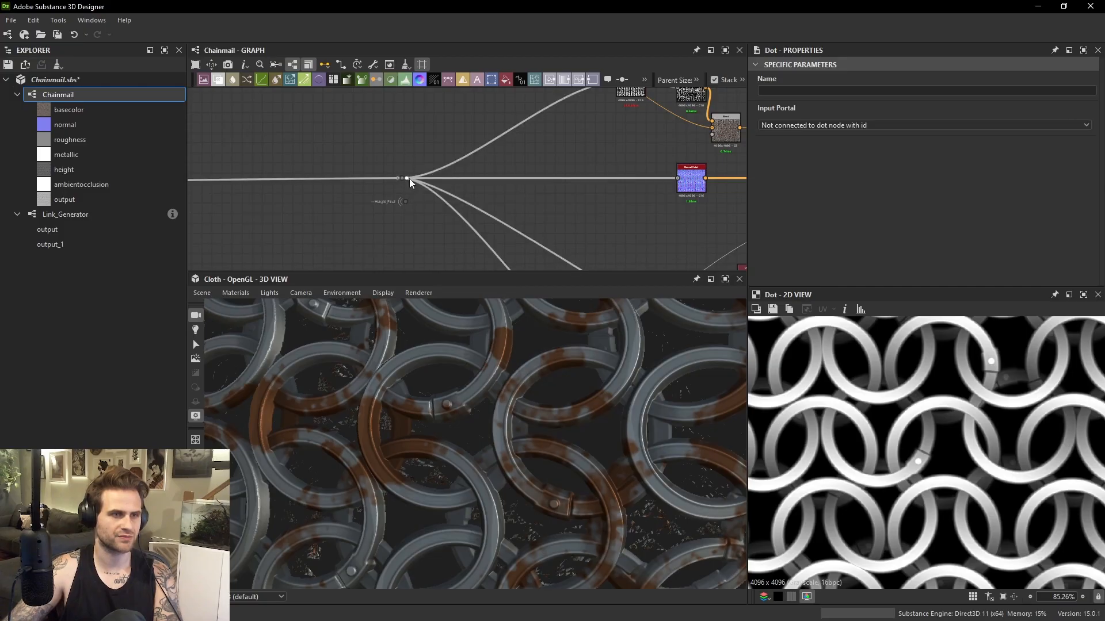
pyautogui.keyDown('shift'); pyautogui.moveTo(406, 179); pyautogui.dragTo(403, 201); pyautogui.keyUp('shift')
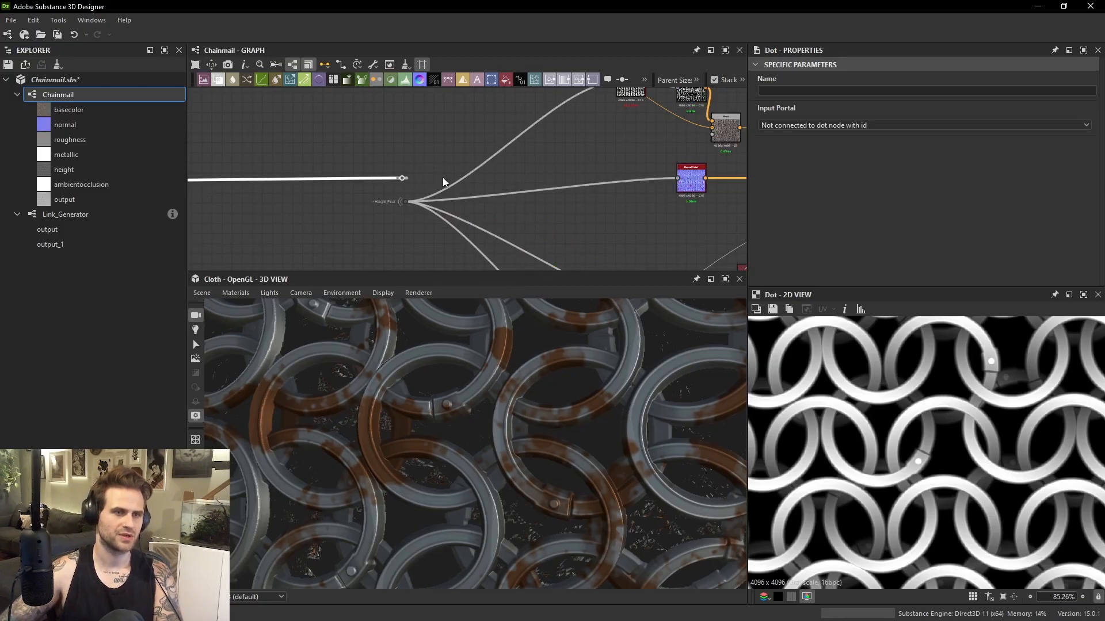
pyautogui.press('Delete')
# Move the Height_Final portal dot closer to the normal and output nodes.
pyautogui.scroll(-4, 443, 177)
pyautogui.moveTo(401, 165); pyautogui.dragTo(447, 168, button='middle')
pyautogui.click(469, 194)
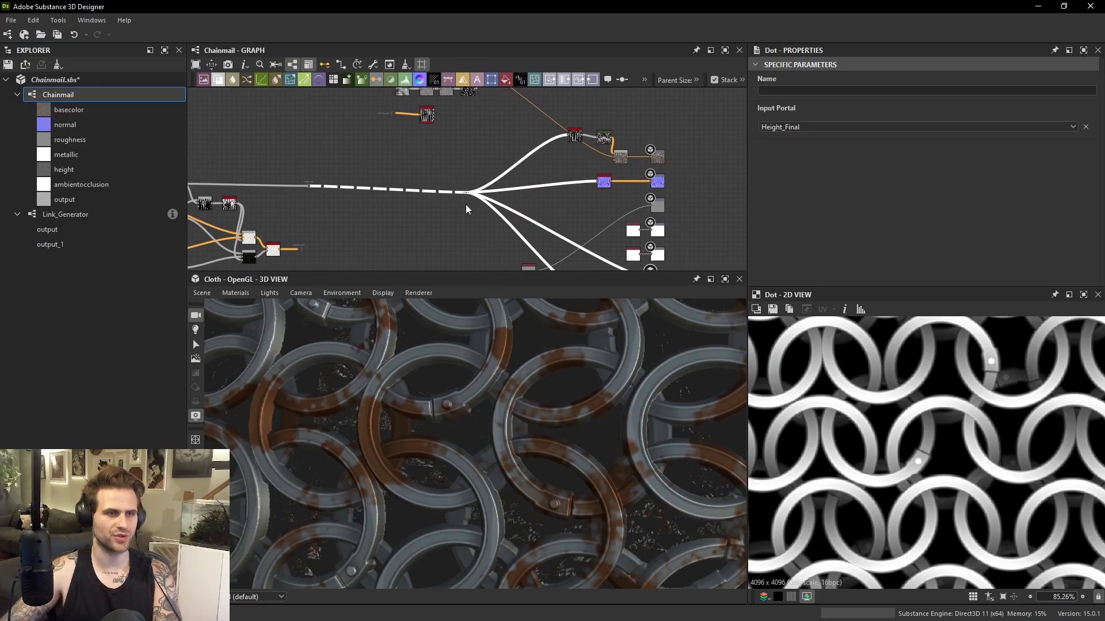
pyautogui.scroll(2, 467, 192)
pyautogui.moveTo(470, 193); pyautogui.dragTo(565, 176)
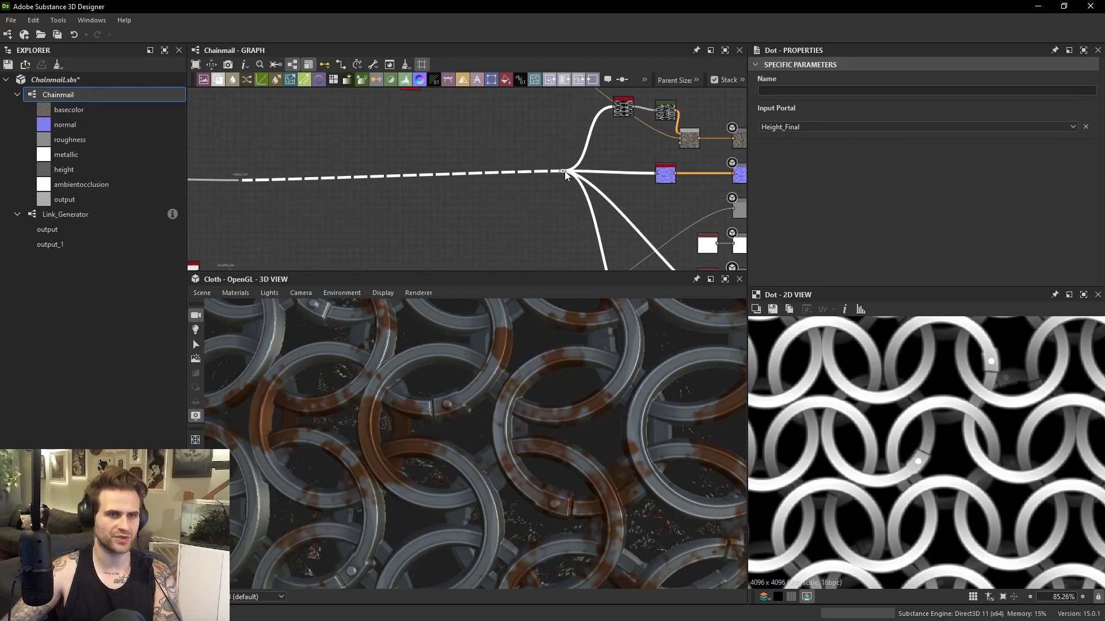
# Shift the rust nodes together with the FloodFill_Links portal and RGBA Split slightly towards the splatter nodes.
pyautogui.scroll(-3, 540, 191)
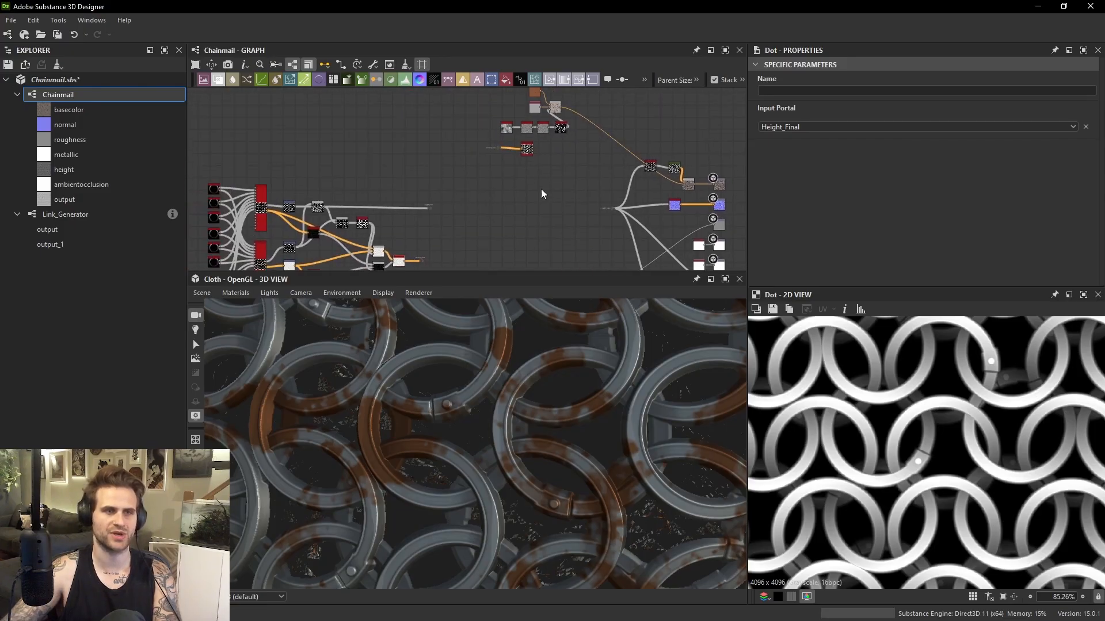
pyautogui.scroll(1, 469, 129)
pyautogui.scroll(1, 434, 154)
pyautogui.moveTo(524, 211); pyautogui.dragTo(523, 212)
pyautogui.moveTo(511, 163); pyautogui.dragTo(482, 163)
# Move the Height_Final source dot closer to the Blend that feeds it.
pyautogui.scroll(-1, 414, 197)
pyautogui.click(401, 202)
pyautogui.scroll(2, 357, 236)
pyautogui.moveTo(357, 236); pyautogui.dragTo(443, 197, button='middle')
pyautogui.click(461, 212)
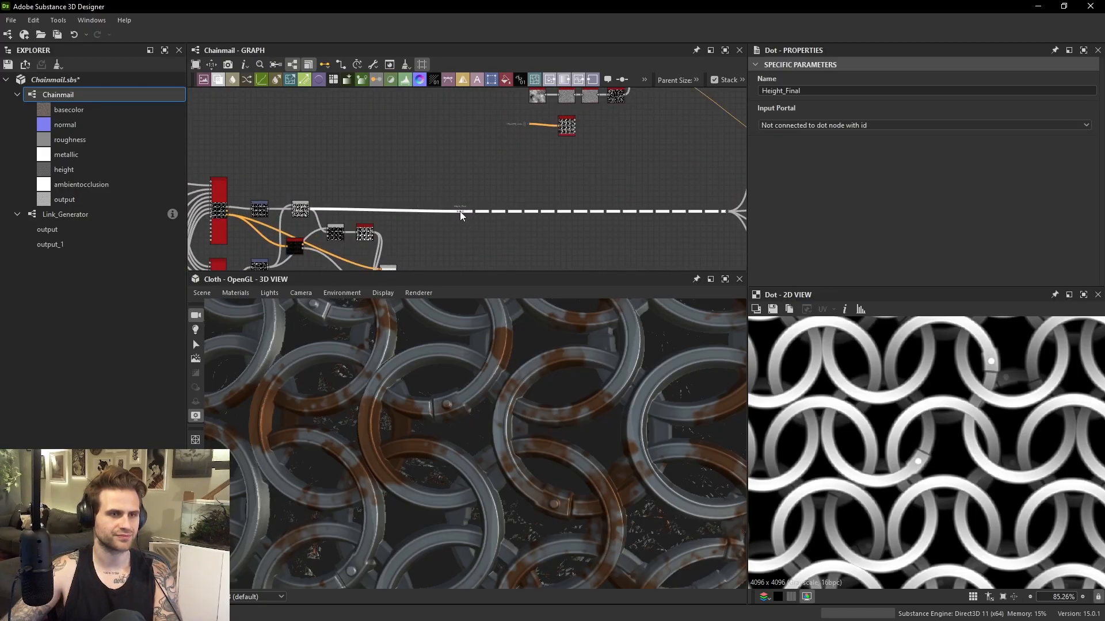
pyautogui.moveTo(460, 212); pyautogui.dragTo(382, 210)
pyautogui.moveTo(524, 380); pyautogui.dragTo(505, 362, button='middle')
pyautogui.moveTo(580, 155); pyautogui.dragTo(543, 197, button='middle')
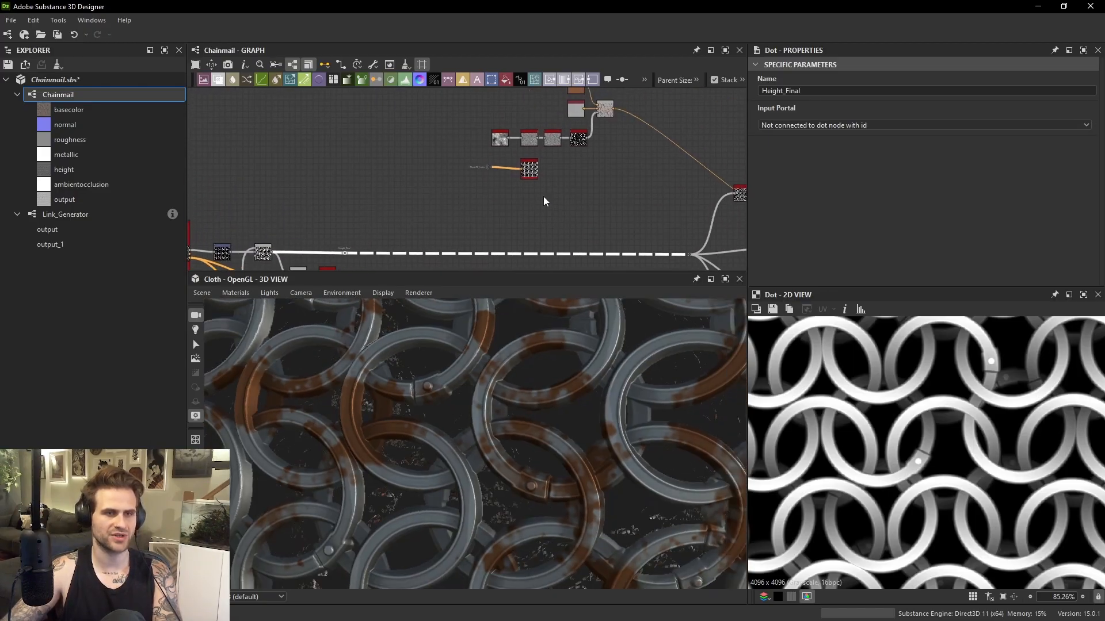
# Add a Flood Fill to Random Color node below the RGBA Split and feed it from the FloodFill_Links portal.
pyautogui.scroll(3, 525, 178)
pyautogui.moveTo(453, 163); pyautogui.dragTo(397, 187, button='middle')
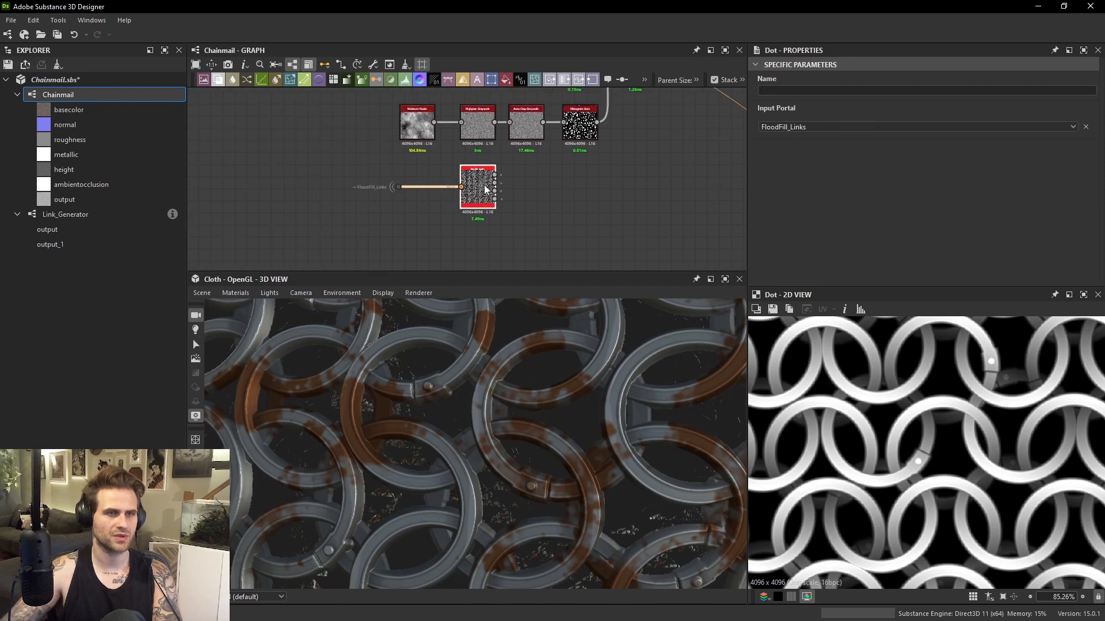
pyautogui.doubleClick(580, 124)
pyautogui.moveTo(572, 181); pyautogui.dragTo(495, 207, button='middle')
pyautogui.doubleClick(401, 215)
pyautogui.click(493, 211)
pyautogui.press('space')
pyautogui.write('flood')
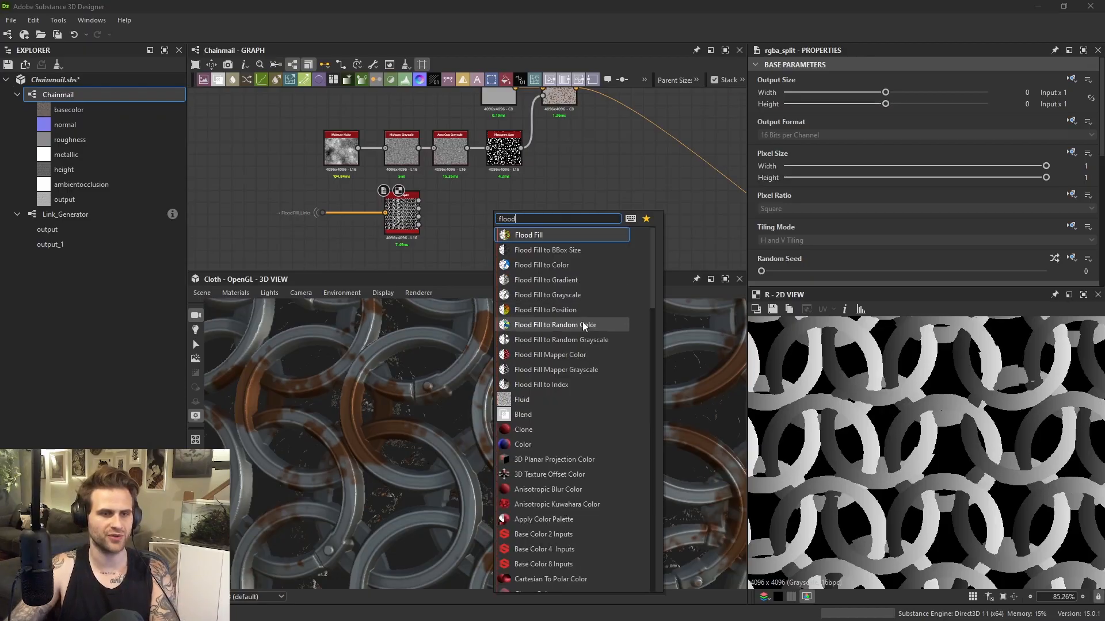
pyautogui.click(582, 325)
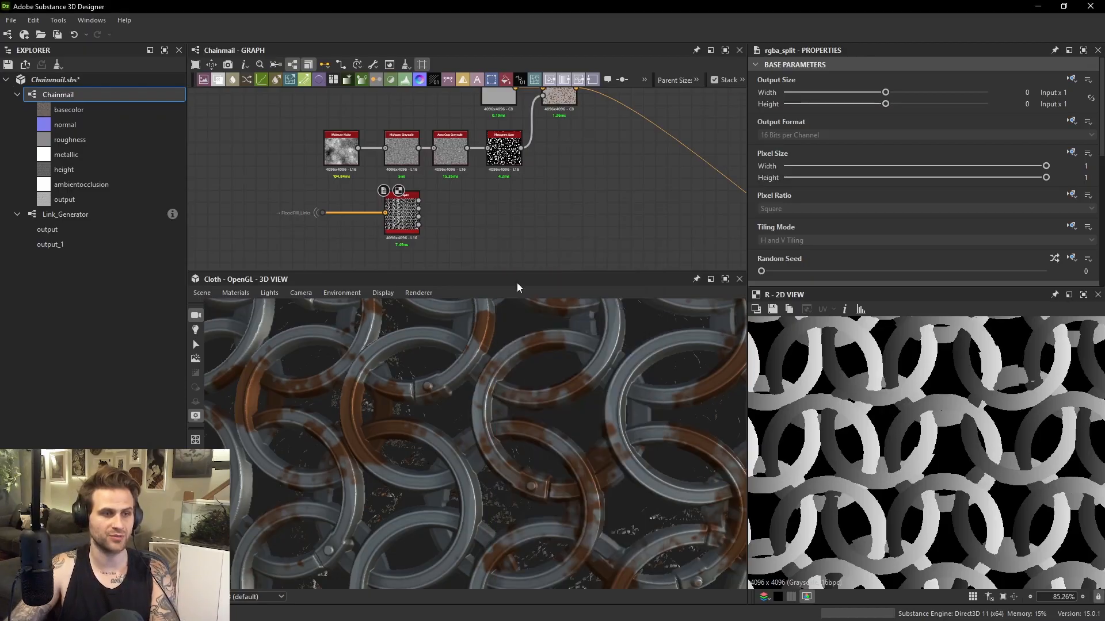
pyautogui.moveTo(334, 213); pyautogui.dragTo(430, 234)
pyautogui.moveTo(430, 234); pyautogui.dragTo(456, 152, button='middle')
pyautogui.moveTo(457, 152); pyautogui.dragTo(419, 194)
pyautogui.scroll(4, 927, 463)
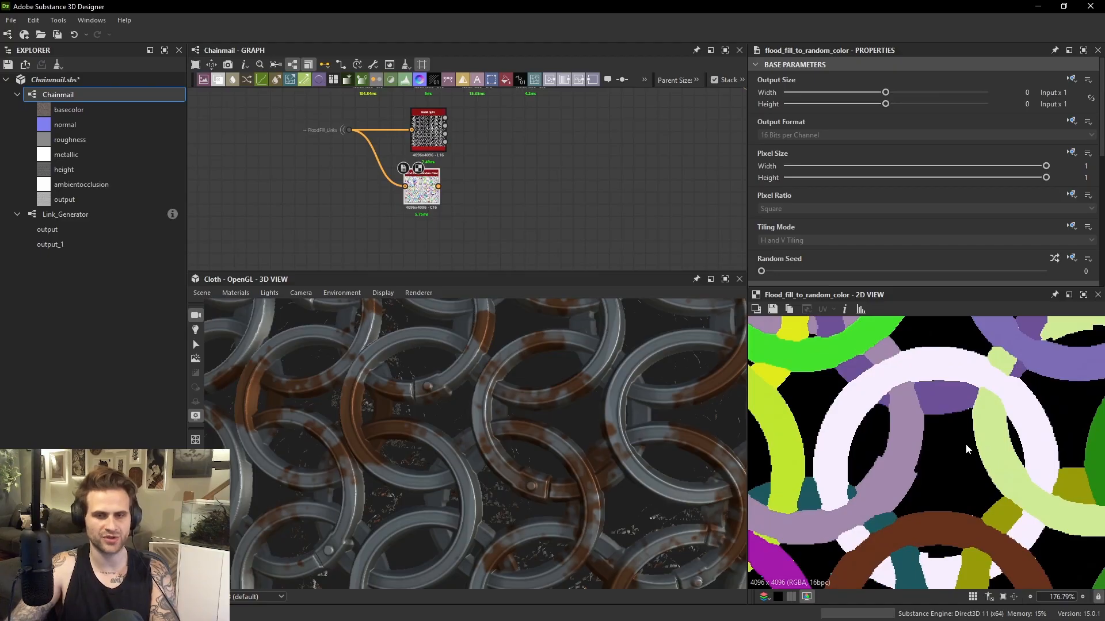
# Examine the outputs of the flood fill merge node, the final height Blend and the Histogram Scan that masks the links.
pyautogui.scroll(-5, 482, 181)
pyautogui.moveTo(405, 261); pyautogui.dragTo(482, 198, button='middle')
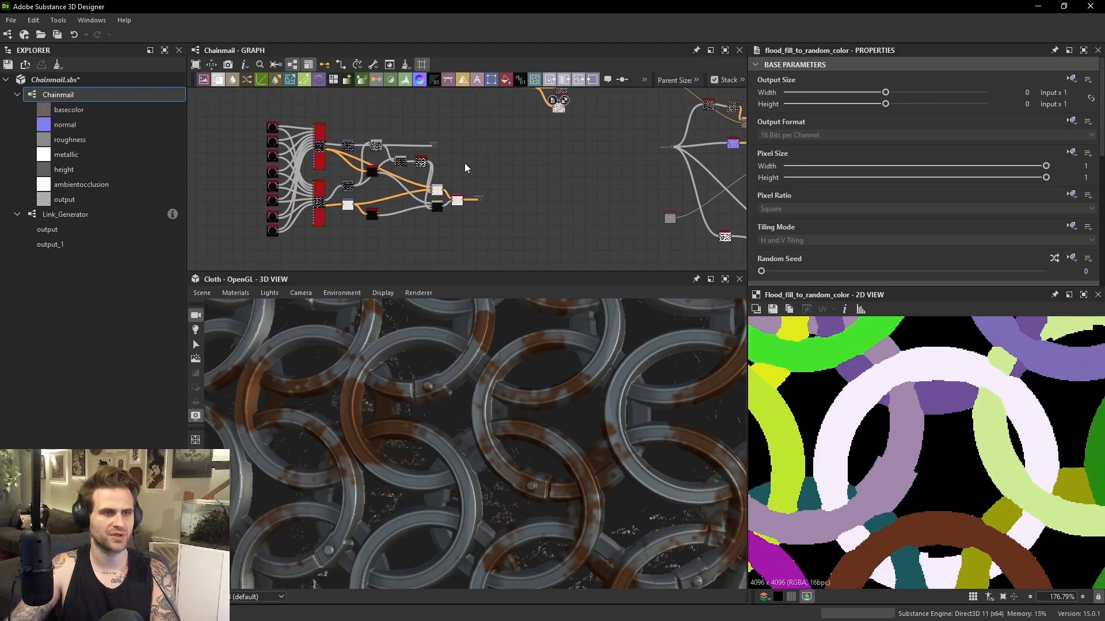
pyautogui.scroll(5, 402, 180)
pyautogui.moveTo(401, 180); pyautogui.dragTo(462, 150, button='middle')
pyautogui.scroll(-1, 461, 150)
pyautogui.doubleClick(598, 193)
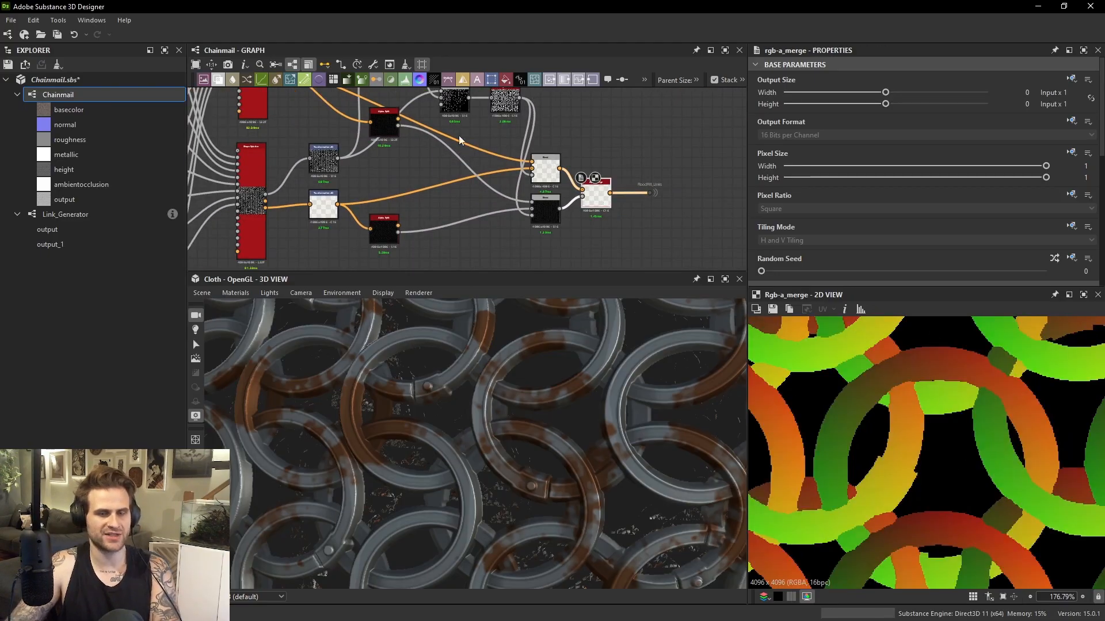
pyautogui.moveTo(514, 109); pyautogui.dragTo(468, 244, button='middle')
pyautogui.doubleClick(348, 194)
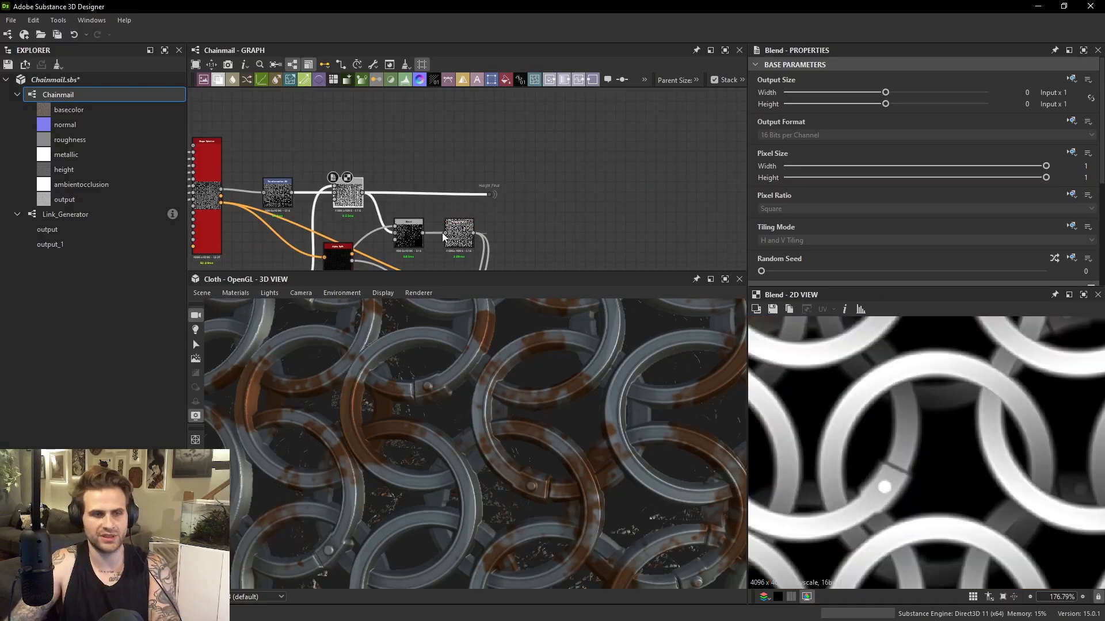
pyautogui.doubleClick(453, 233)
pyautogui.doubleClick(350, 197)
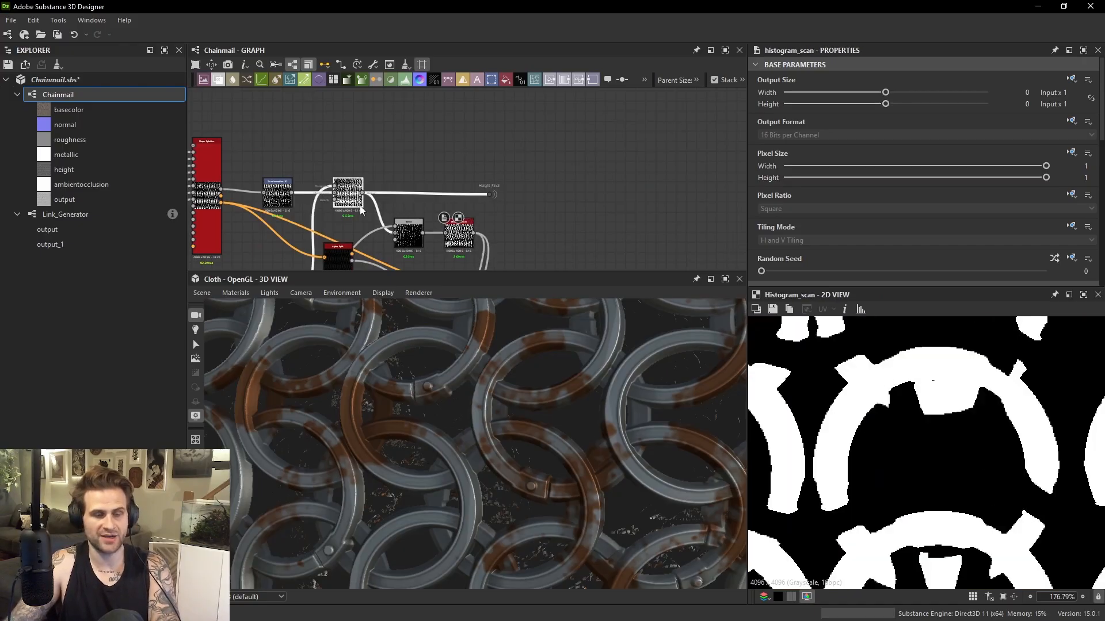
# Add a dot node near the random color node and set its input portal to Height_Final.
pyautogui.scroll(-2, 567, 180)
pyautogui.moveTo(580, 177); pyautogui.dragTo(462, 233, button='middle')
pyautogui.scroll(2, 578, 197)
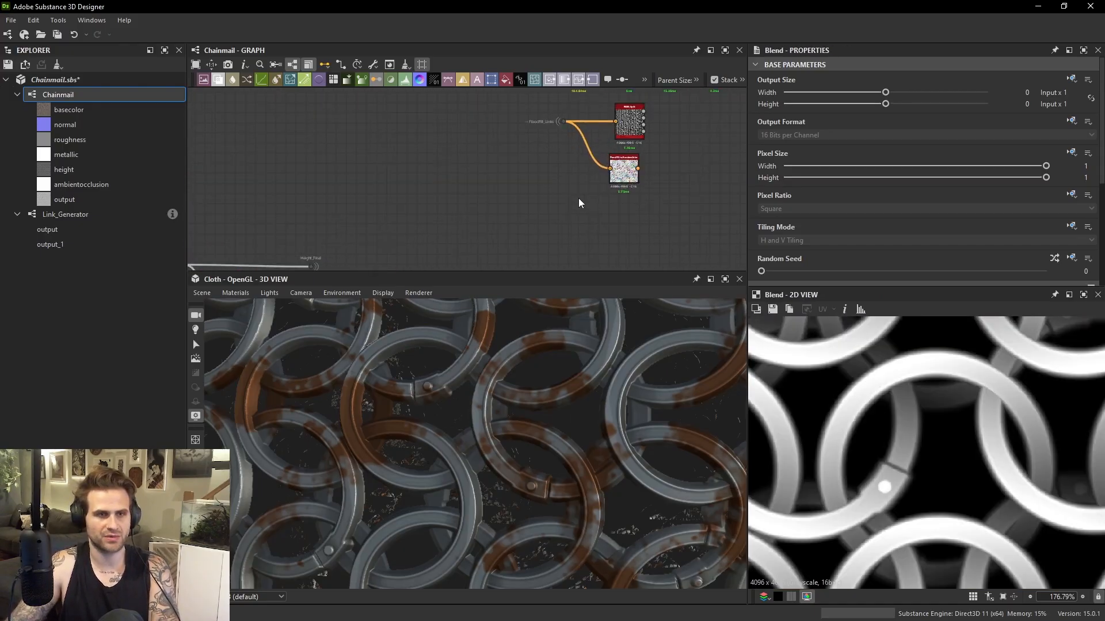
pyautogui.press('space')
pyautogui.write('dot')
pyautogui.press('Return')
pyautogui.click(770, 125)
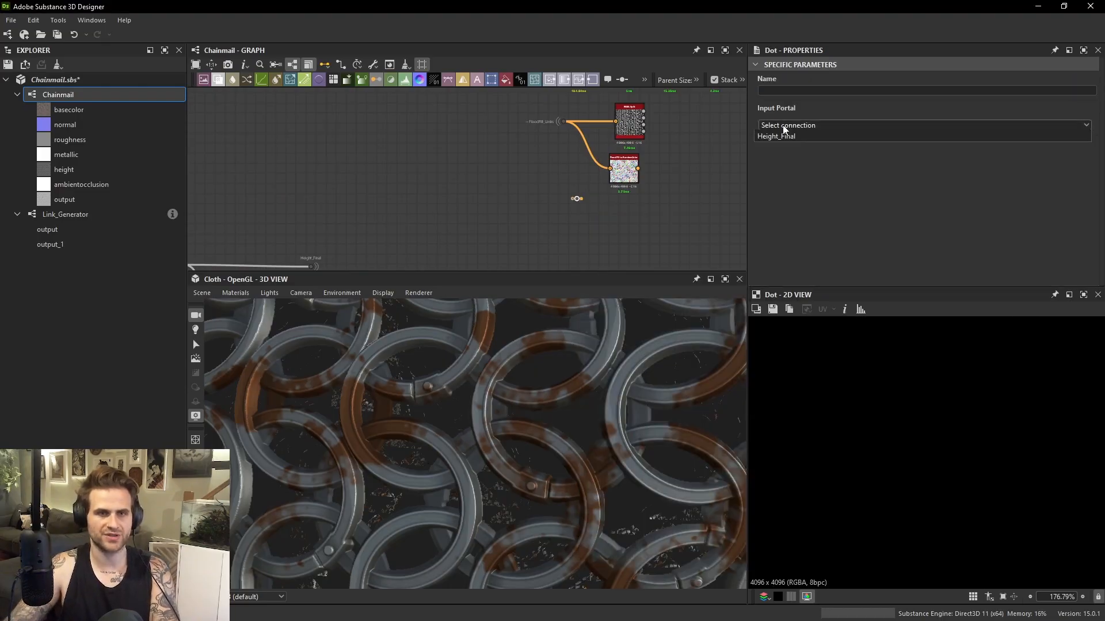
pyautogui.click(798, 144)
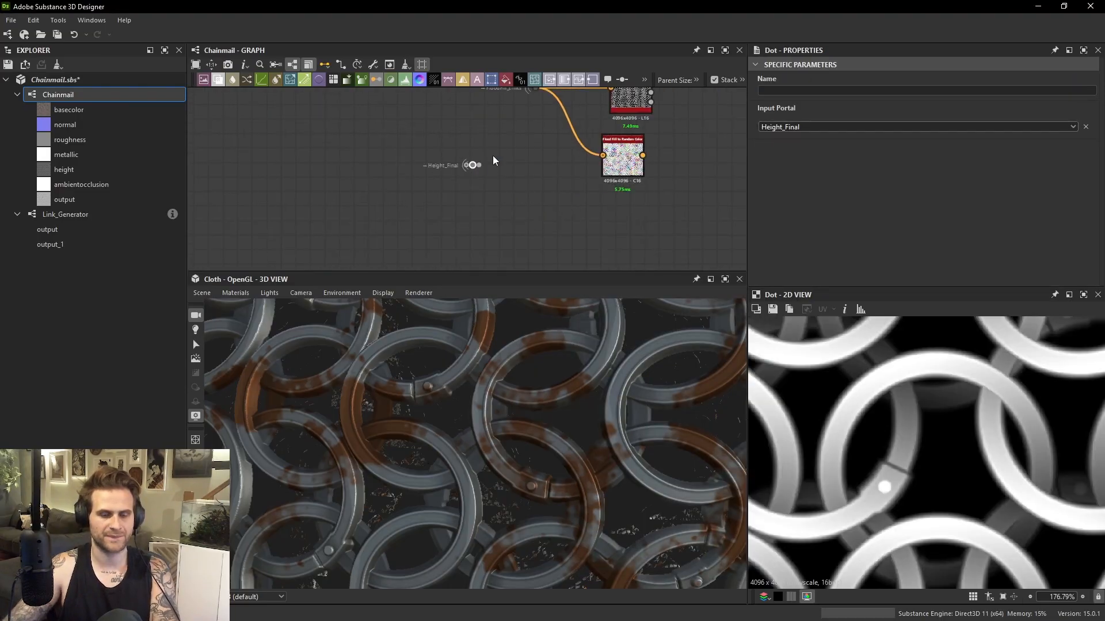
# Add a Histogram Scan after the new Height_Final portal with Position 1 and Contrast 1.
pyautogui.press('space')
pyautogui.write('histogram')
pyautogui.press('Down')
pyautogui.press('Return')
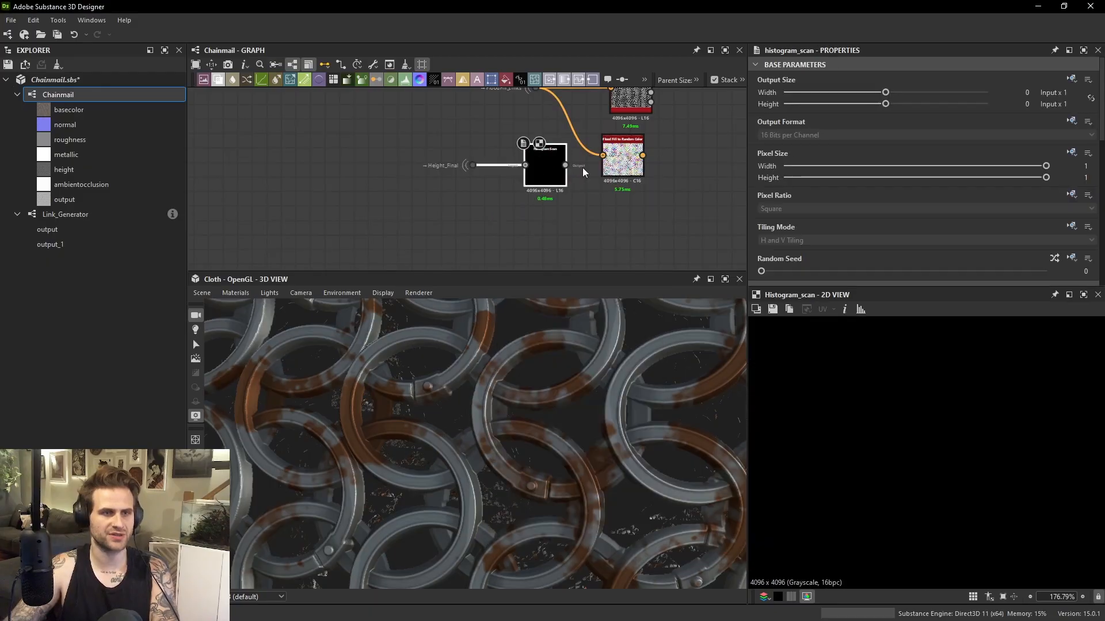
pyautogui.scroll(-10, 888, 237)
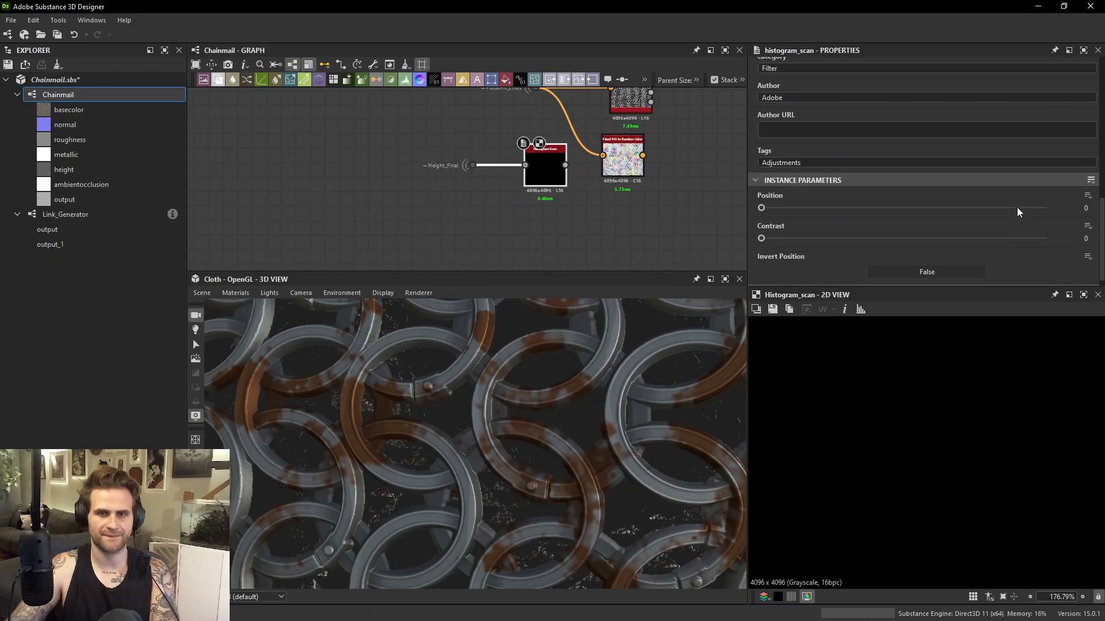
pyautogui.moveTo(1017, 207); pyautogui.dragTo(1038, 211)
# Add a Distance node with the random link colors as its source input and the new Histogram Scan as its mask.
pyautogui.moveTo(643, 165); pyautogui.dragTo(614, 186, button='middle')
pyautogui.press('space')
pyautogui.write('d')
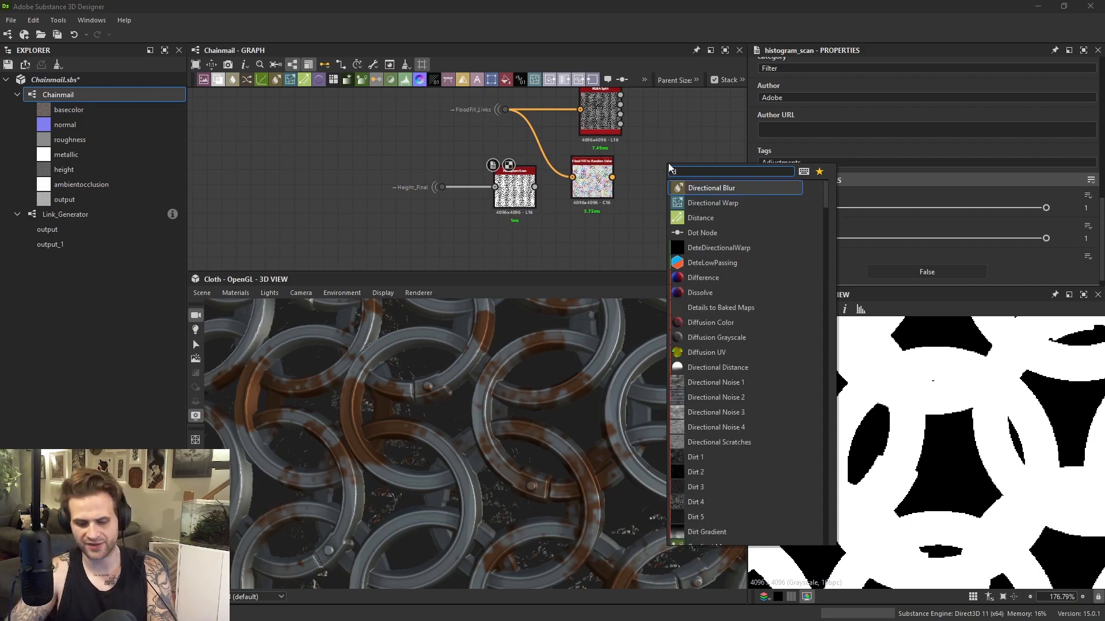
pyautogui.write('is')
pyautogui.click(698, 188)
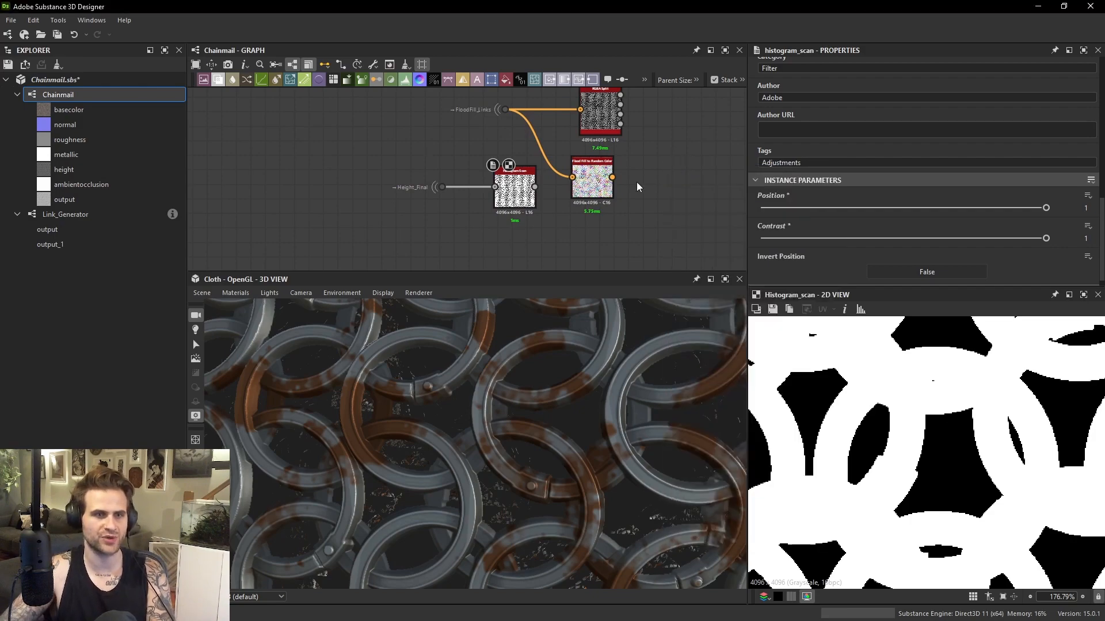
pyautogui.scroll(2, 636, 187)
pyautogui.moveTo(604, 175); pyautogui.dragTo(641, 214)
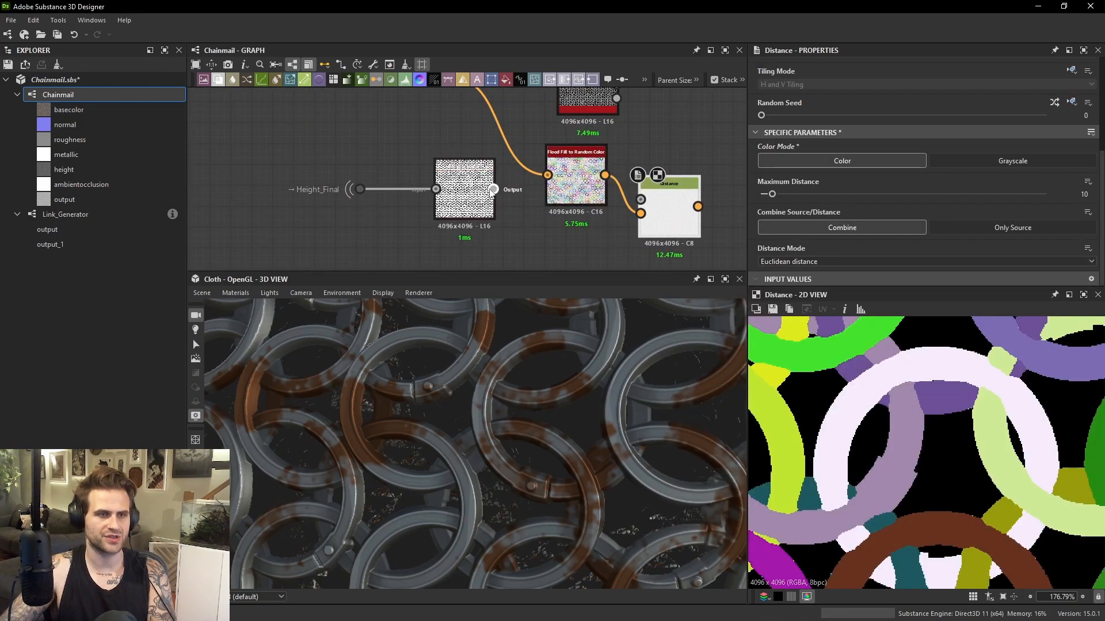
pyautogui.moveTo(493, 190); pyautogui.dragTo(640, 199)
# Set the Distance node to Only Source with a maximum distance of 256.
pyautogui.click(973, 227)
pyautogui.moveTo(1002, 195); pyautogui.dragTo(1092, 202)
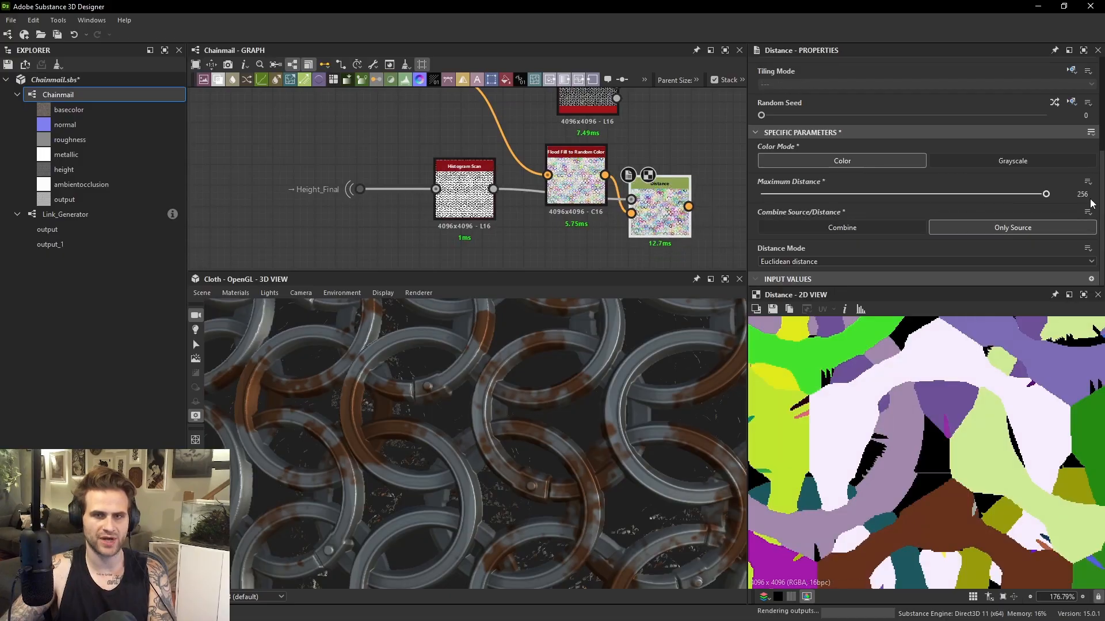
pyautogui.scroll(-7, 987, 393)
# Examine the link height transform, the Subtract Blend and its Histogram Scan mask in the upstream part of the graph.
pyautogui.scroll(-4, 561, 191)
pyautogui.moveTo(475, 170); pyautogui.dragTo(530, 84, button='middle')
pyautogui.moveTo(423, 247); pyautogui.dragTo(496, 79, button='middle')
pyautogui.moveTo(407, 141); pyautogui.dragTo(609, 194, button='middle')
pyautogui.scroll(1, 489, 168)
pyautogui.moveTo(394, 171); pyautogui.dragTo(457, 199, button='middle')
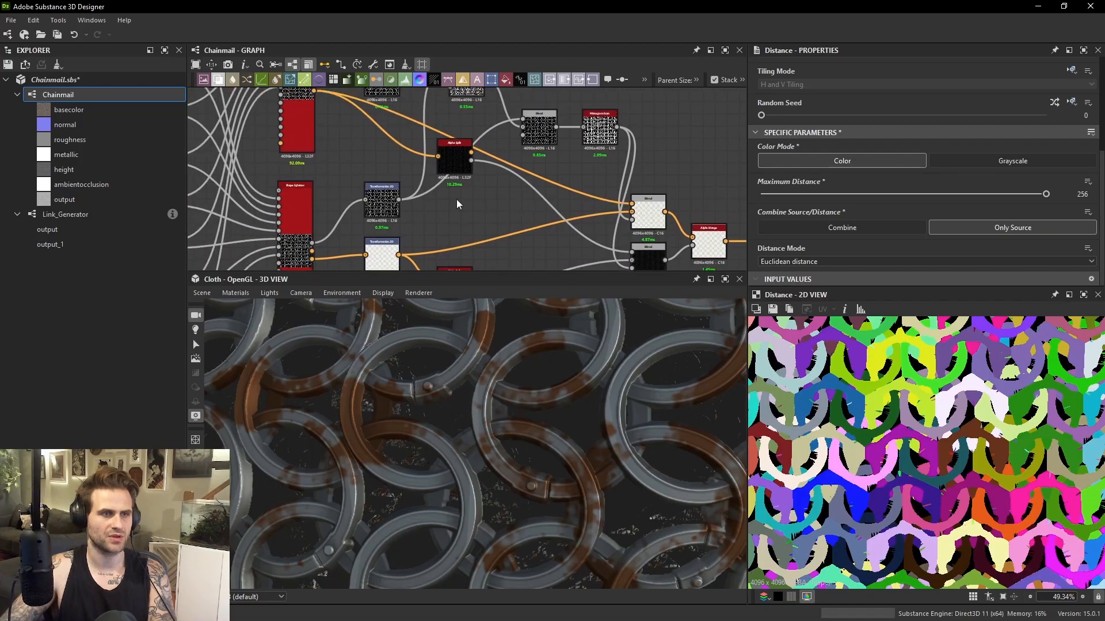
pyautogui.doubleClick(388, 212)
pyautogui.doubleClick(539, 129)
pyautogui.moveTo(539, 130); pyautogui.dragTo(484, 190, button='middle')
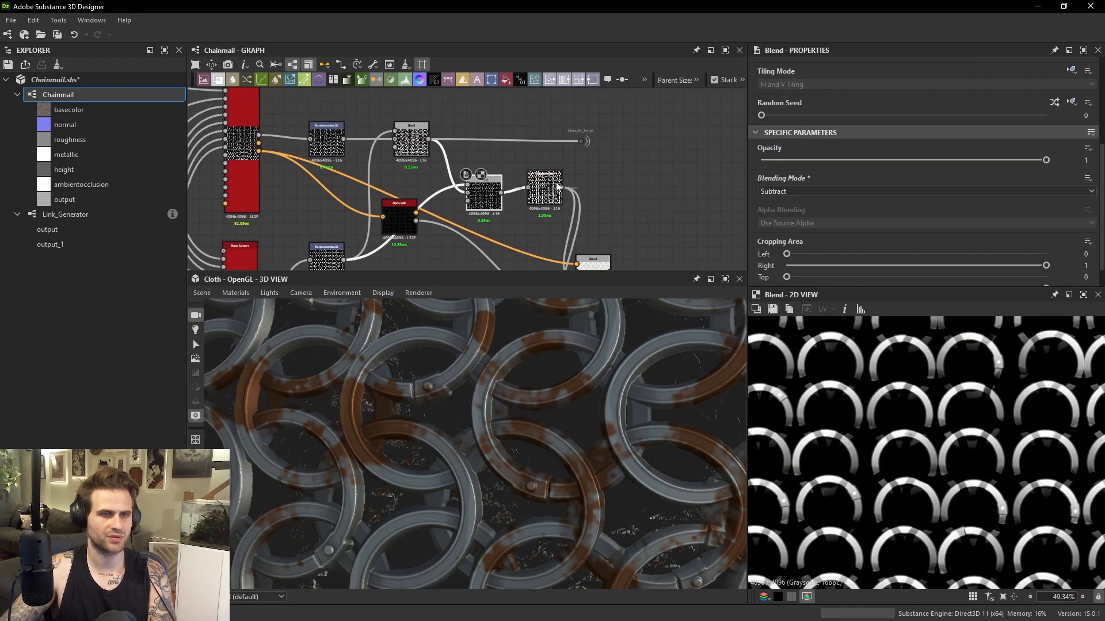
pyautogui.doubleClick(556, 186)
pyautogui.moveTo(555, 186); pyautogui.dragTo(334, 180, button='middle')
pyautogui.moveTo(740, 173); pyautogui.dragTo(523, 214, button='middle')
pyautogui.scroll(1, 627, 213)
# Set the Position of the Histogram Scan feeding the Distance node to 0.98 and preview the Distance output.
pyautogui.doubleClick(634, 213)
pyautogui.moveTo(633, 213); pyautogui.dragTo(566, 202, button='middle')
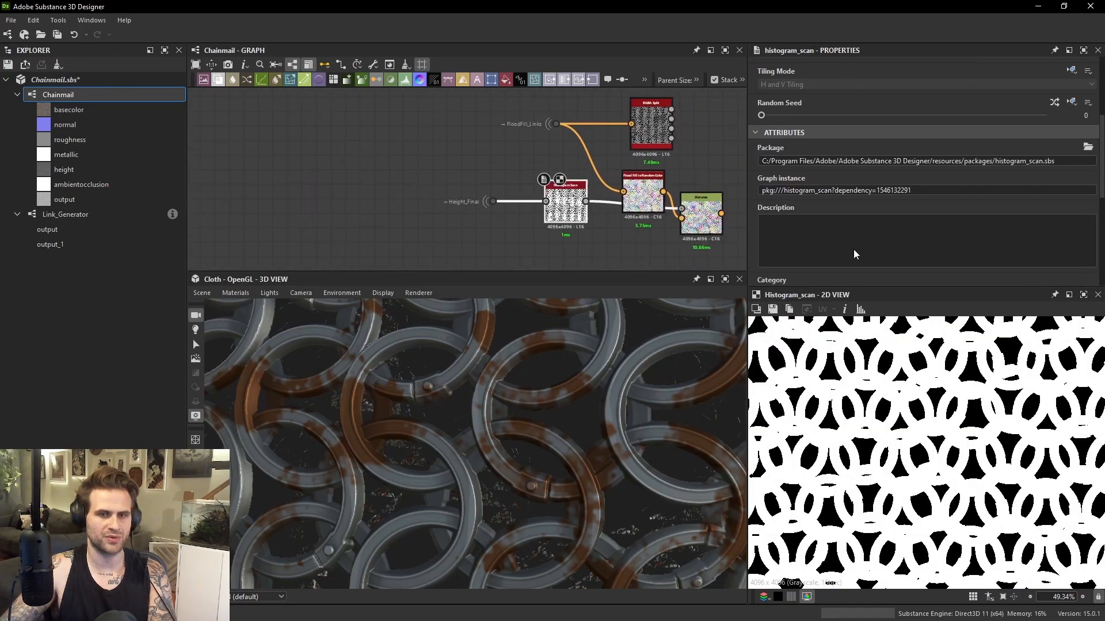
pyautogui.scroll(4, 938, 368)
pyautogui.scroll(-5, 1039, 200)
pyautogui.moveTo(1045, 196); pyautogui.dragTo(1043, 197)
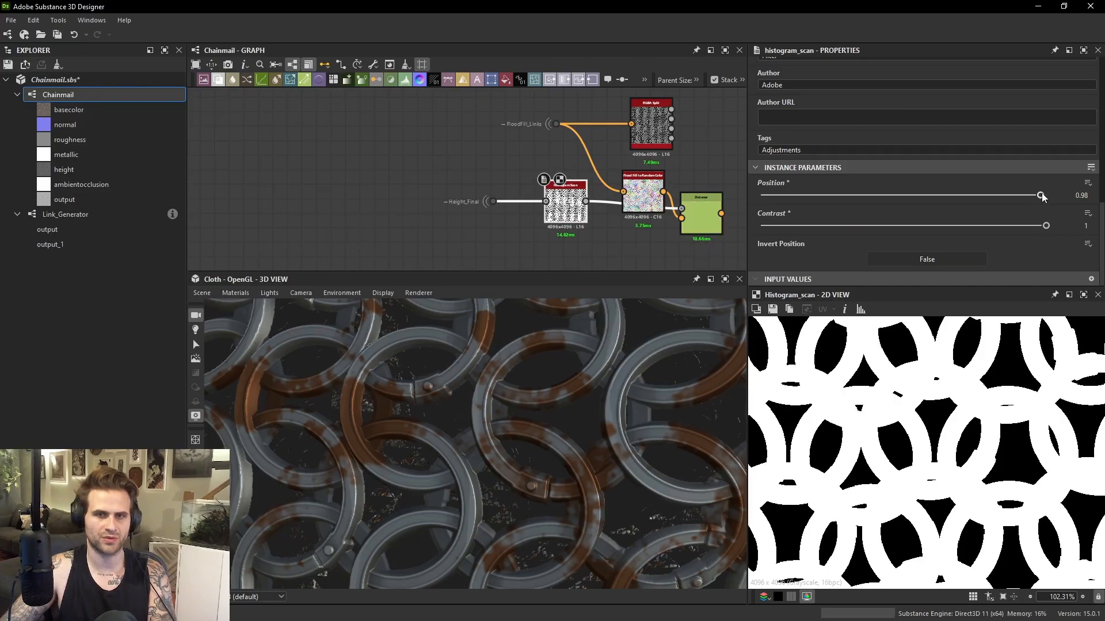
pyautogui.moveTo(716, 178); pyautogui.dragTo(616, 185, button='middle')
pyautogui.doubleClick(620, 233)
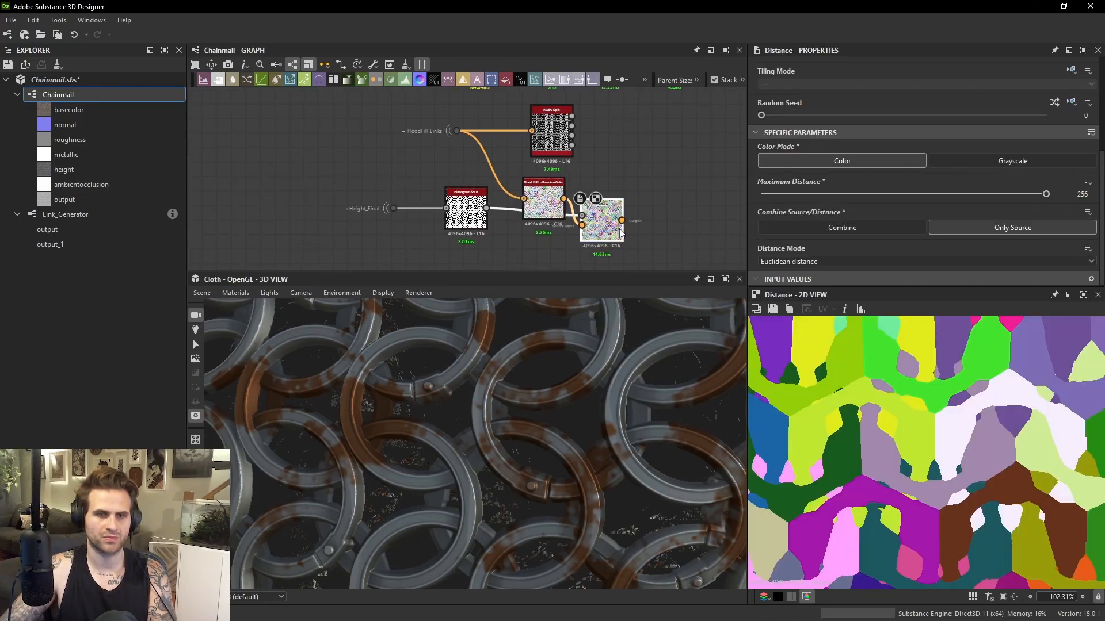
# Examine the Distance node's color regions, the rust Histogram Scan mask and the rust spread on the 3D chainmail.
pyautogui.scroll(6, 945, 406)
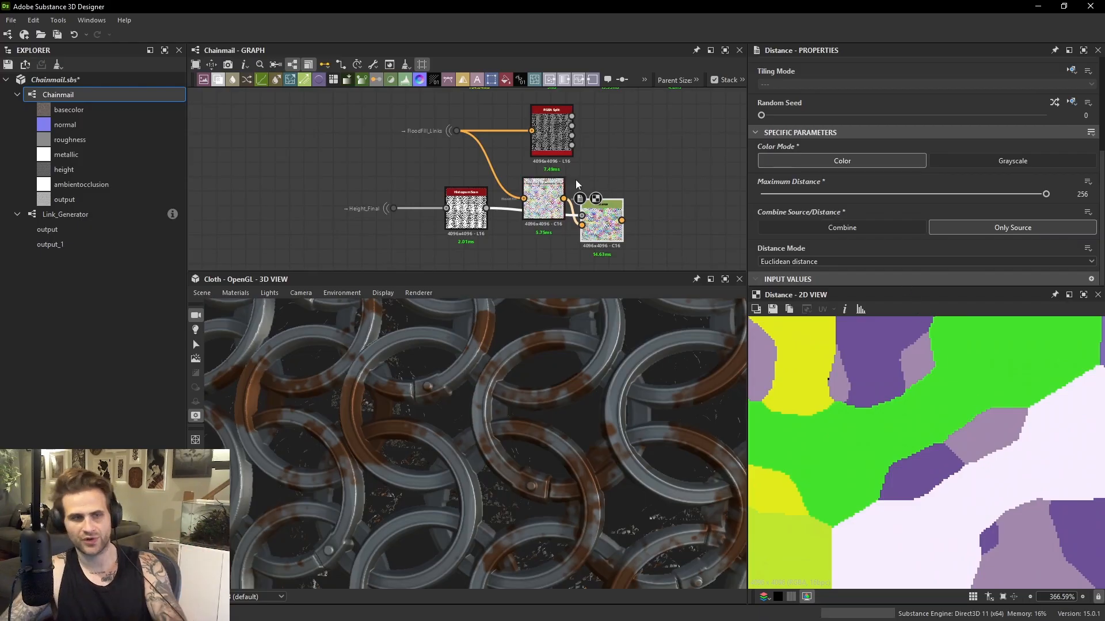
pyautogui.scroll(1, 575, 183)
pyautogui.scroll(-3, 939, 412)
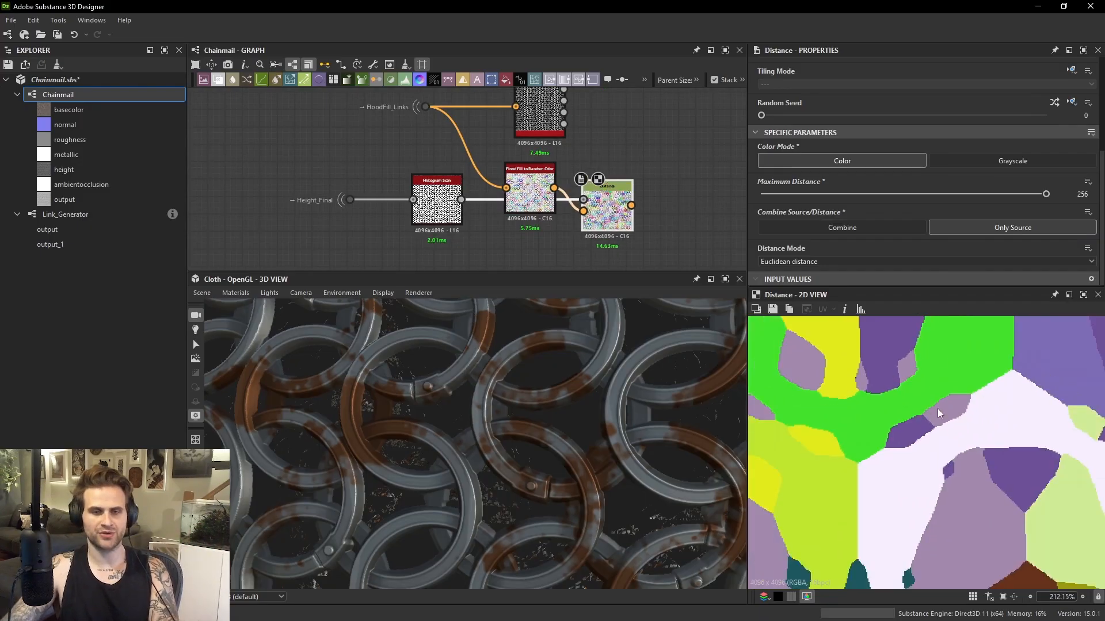
pyautogui.scroll(-6, 939, 413)
pyautogui.moveTo(709, 96); pyautogui.dragTo(564, 226, button='middle')
pyautogui.doubleClick(562, 168)
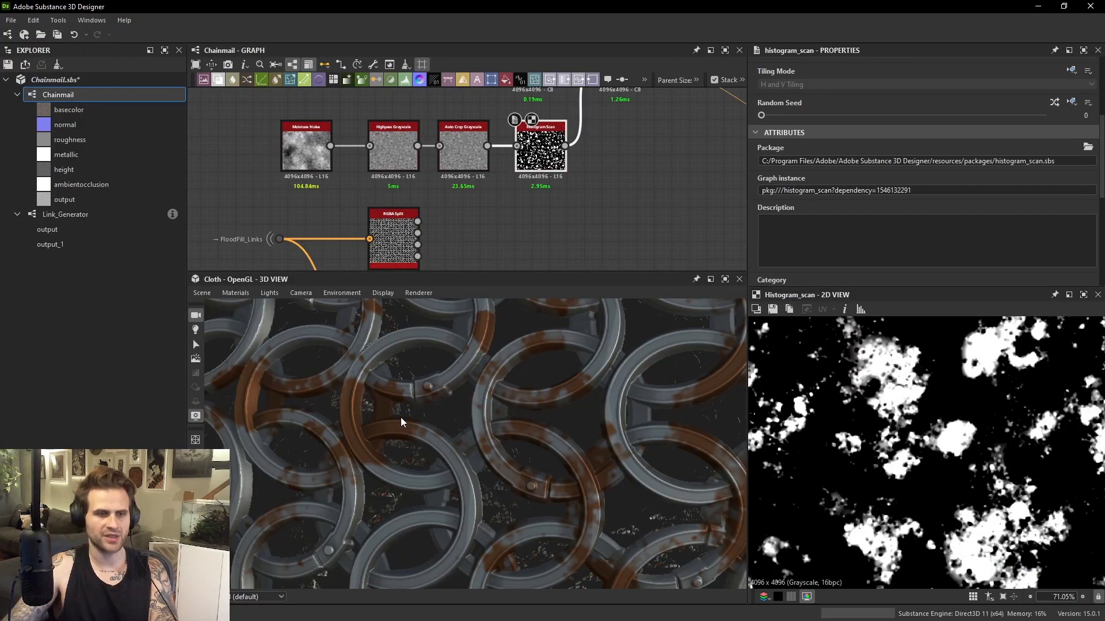
pyautogui.scroll(-5, 401, 418)
pyautogui.moveTo(593, 407); pyautogui.dragTo(619, 398)
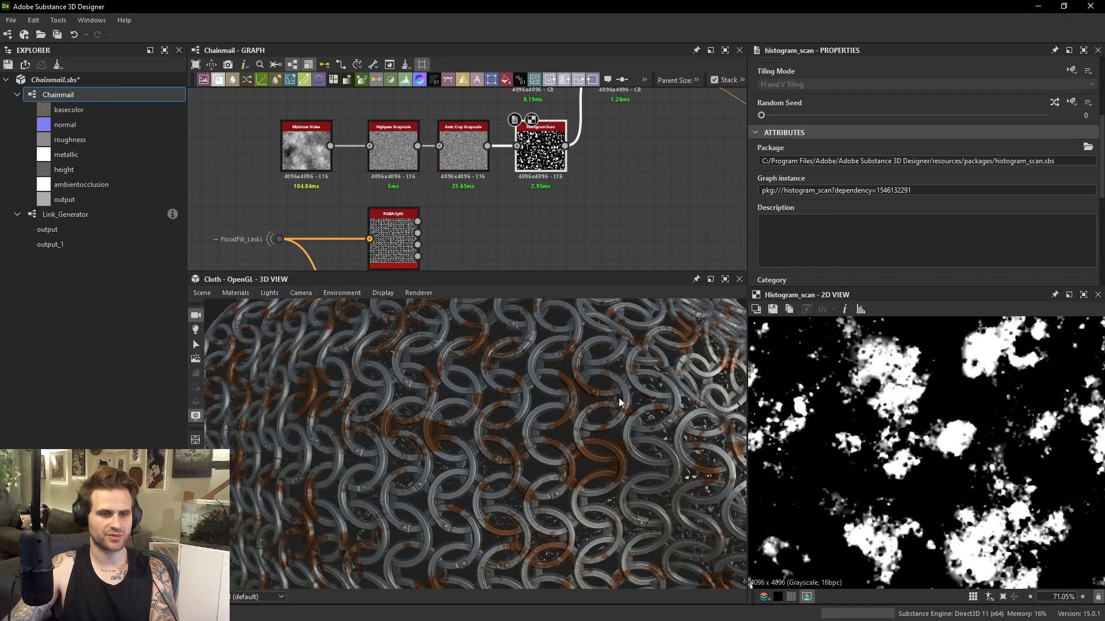
# Add a Vector Warp Grayscale node and feed it from the rust Histogram Scan.
pyautogui.moveTo(726, 198); pyautogui.dragTo(679, 230, button='middle')
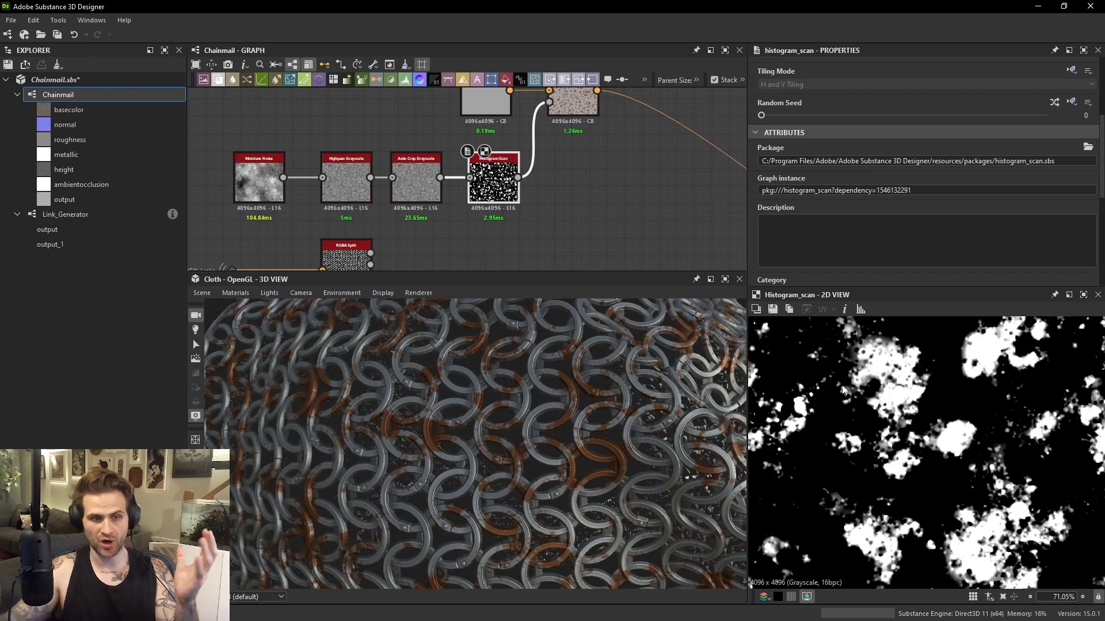
pyautogui.press('space')
pyautogui.write('vect')
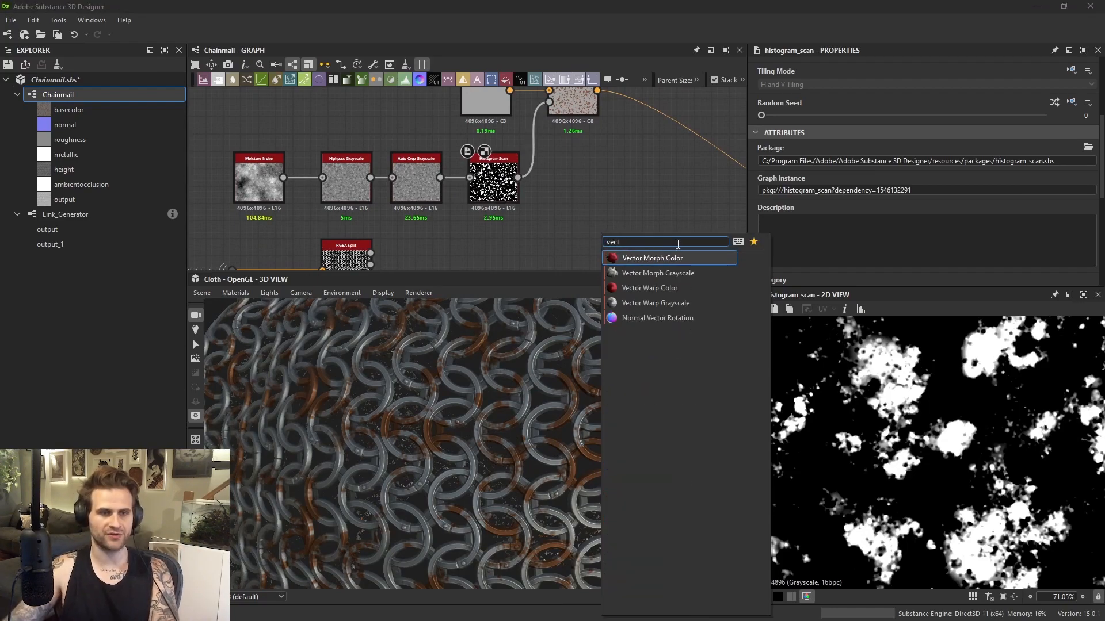
pyautogui.click(680, 301)
pyautogui.moveTo(518, 178); pyautogui.dragTo(576, 225)
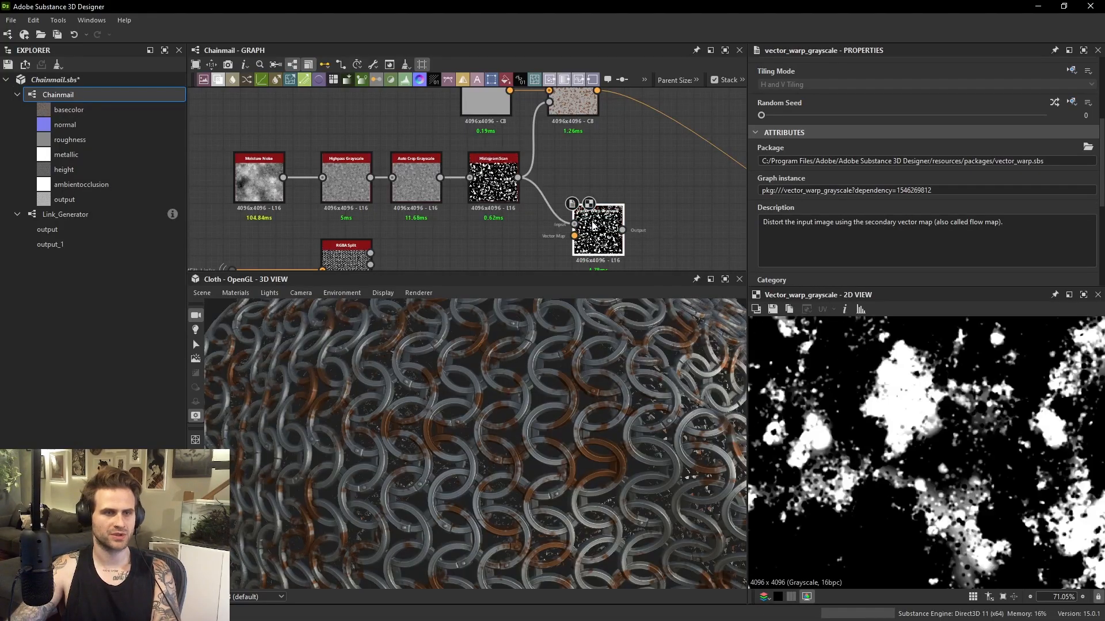
# Connect the Distance node's output to the Vector Map input of the Vector Warp Grayscale and check the warped rust mask.
pyautogui.moveTo(543, 247); pyautogui.dragTo(574, 166, button='middle')
pyautogui.scroll(-2, 515, 210)
pyautogui.moveTo(514, 211); pyautogui.dragTo(529, 169, button='middle')
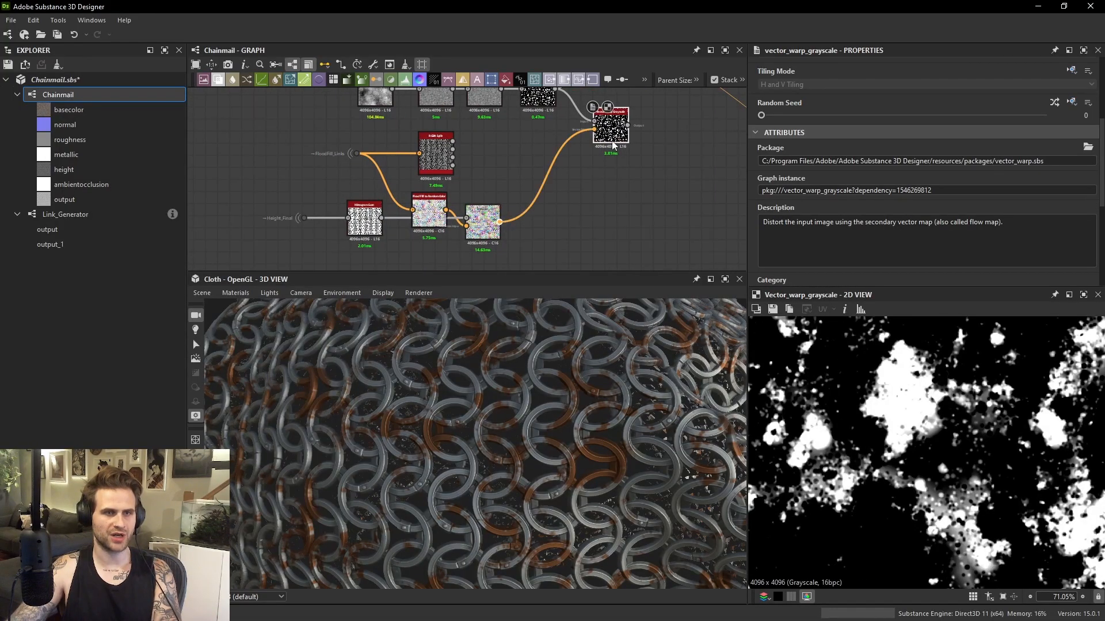
pyautogui.scroll(-4, 887, 384)
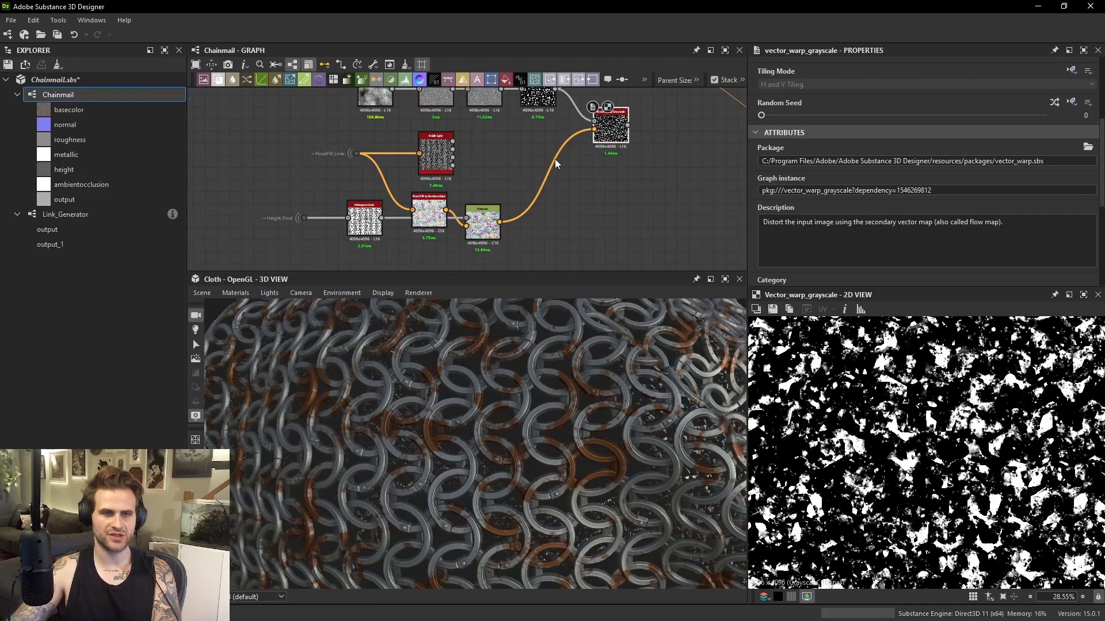
# Connect the Vector Warp Grayscale output to the rust Blend's mask input and inspect the per-link rust on the 3D chainmail.
pyautogui.moveTo(555, 164); pyautogui.dragTo(528, 236, button='middle')
pyautogui.moveTo(600, 196); pyautogui.dragTo(550, 99)
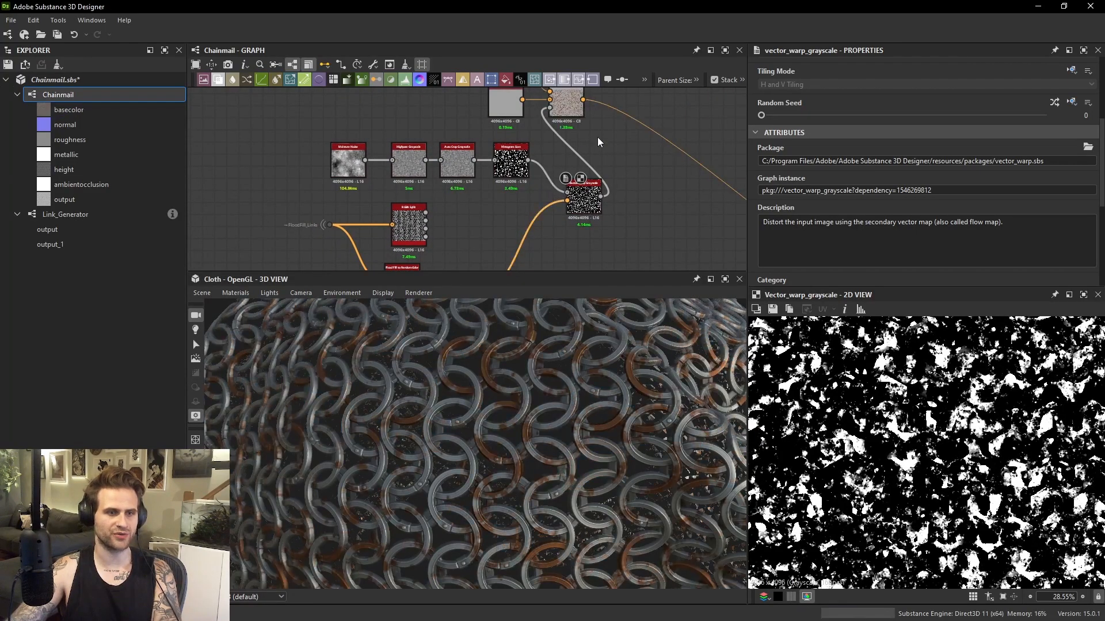
pyautogui.scroll(5, 593, 382)
pyautogui.scroll(2, 593, 382)
pyautogui.moveTo(592, 382)
pyautogui.keyDown('ctrl'); pyautogui.keyDown('shift'); pyautogui.mouseDown(button='right')
pyautogui.moveTo(662, 380)
pyautogui.moveTo(596, 367)
pyautogui.mouseUp(button='right'); pyautogui.keyUp('shift'); pyautogui.keyUp('ctrl')
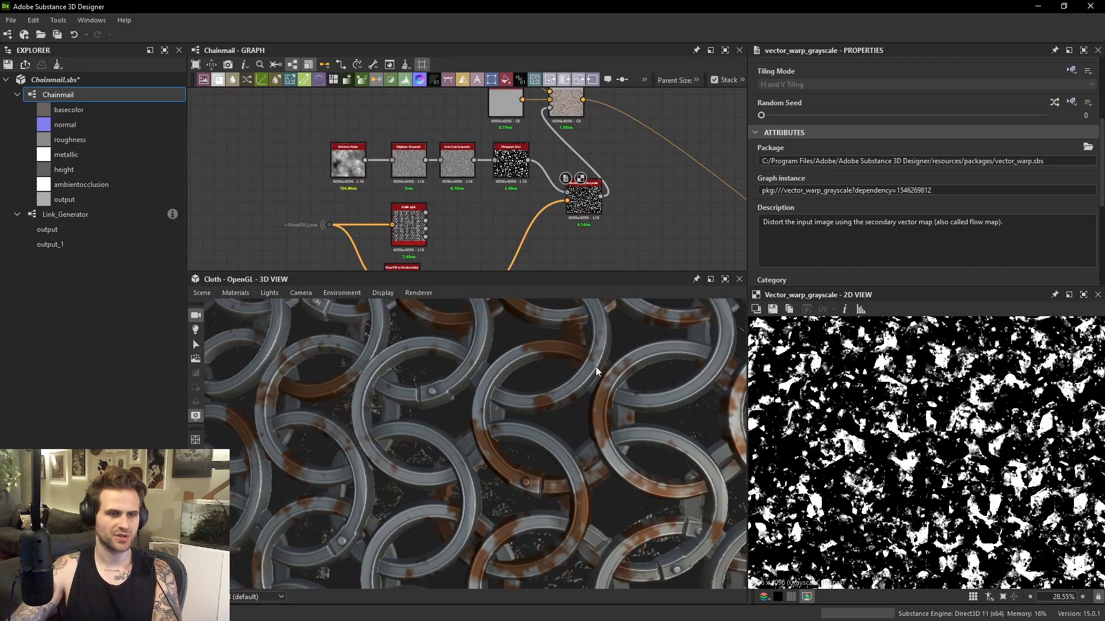
pyautogui.scroll(-5, 581, 371)
pyautogui.scroll(1, 578, 367)
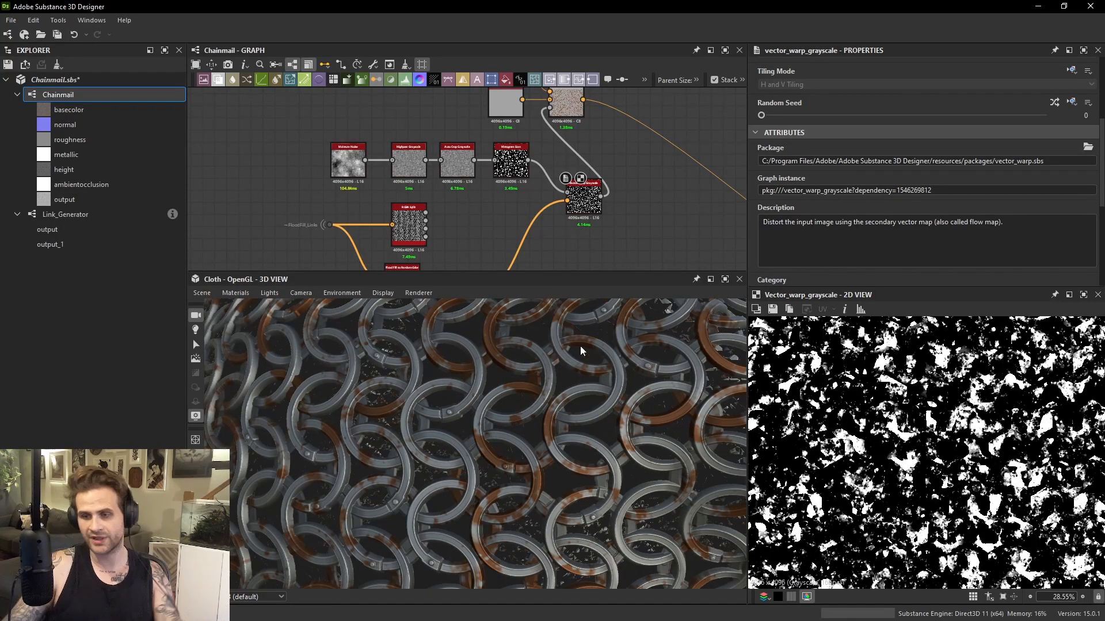
pyautogui.scroll(-5, 582, 392)
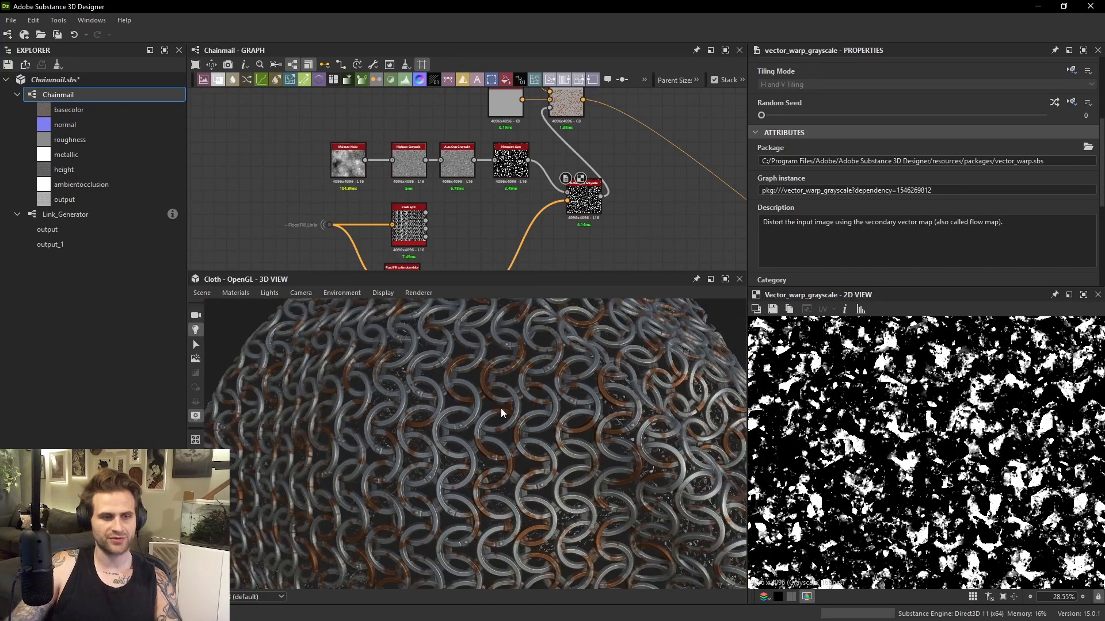
# Inspect how the warped rust mask breaks up the rust on individual links of the 3D chainmail.
pyautogui.scroll(-4, 518, 380)
pyautogui.moveTo(520, 377)
pyautogui.mouseDown()
pyautogui.moveTo(450, 378)
pyautogui.moveTo(506, 377)
pyautogui.mouseUp()
pyautogui.scroll(4, 536, 374)
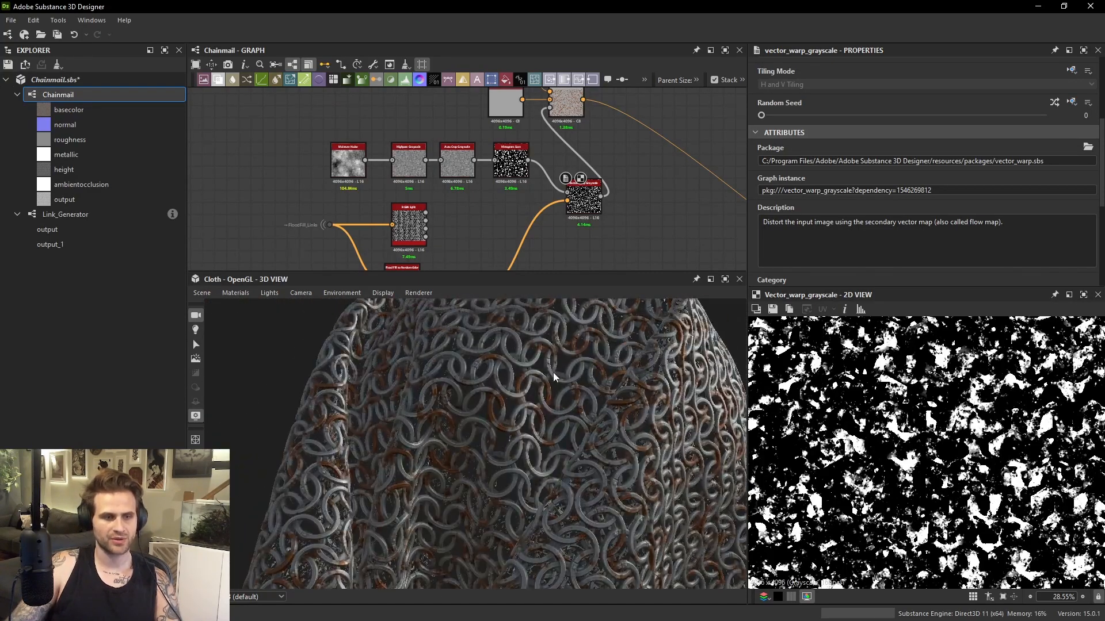
pyautogui.scroll(8, 530, 379)
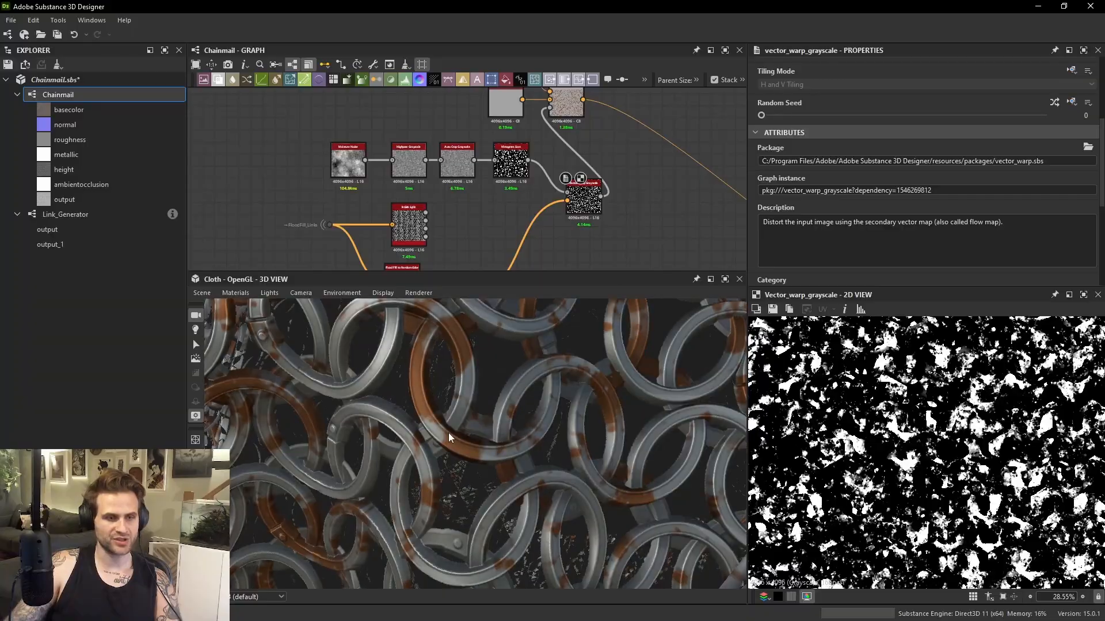
pyautogui.moveTo(448, 433); pyautogui.dragTo(404, 445)
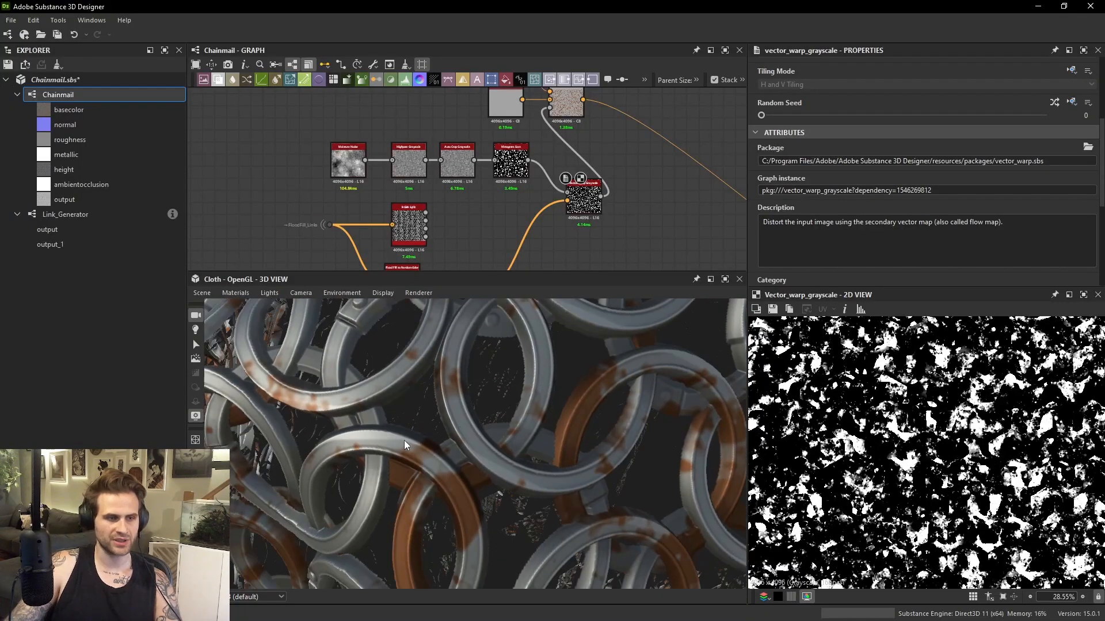
pyautogui.moveTo(514, 458); pyautogui.dragTo(493, 469)
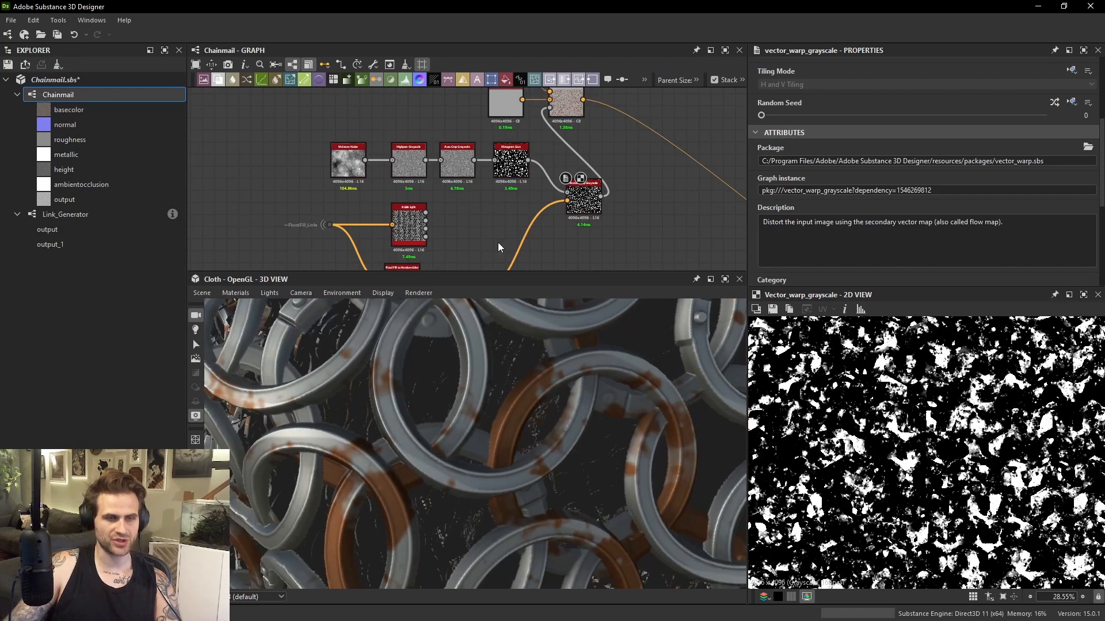
# Feed the rust Blend's mask from the unwarped Histogram Scan and compare the rust on the 3D links.
pyautogui.moveTo(550, 107); pyautogui.dragTo(554, 278)
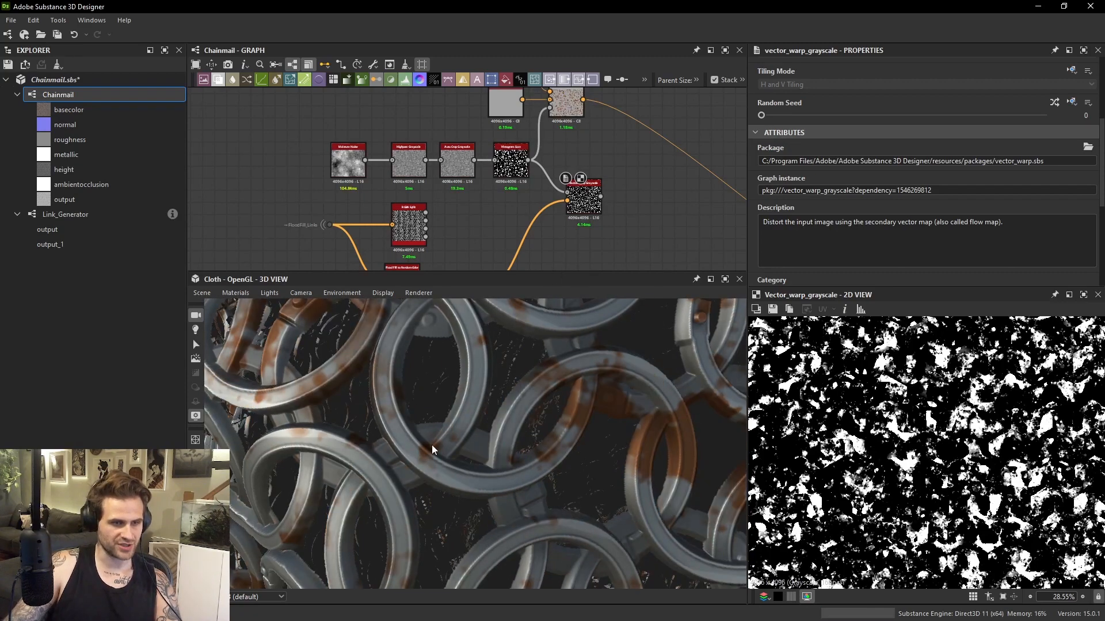
pyautogui.moveTo(437, 444); pyautogui.dragTo(552, 436)
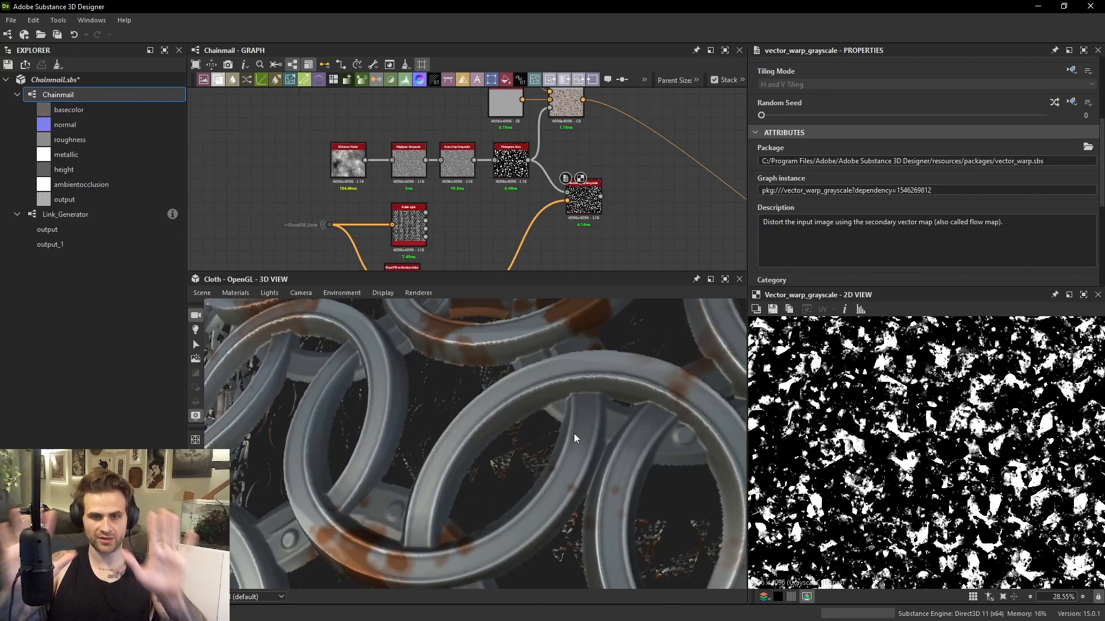
pyautogui.doubleClick(510, 173)
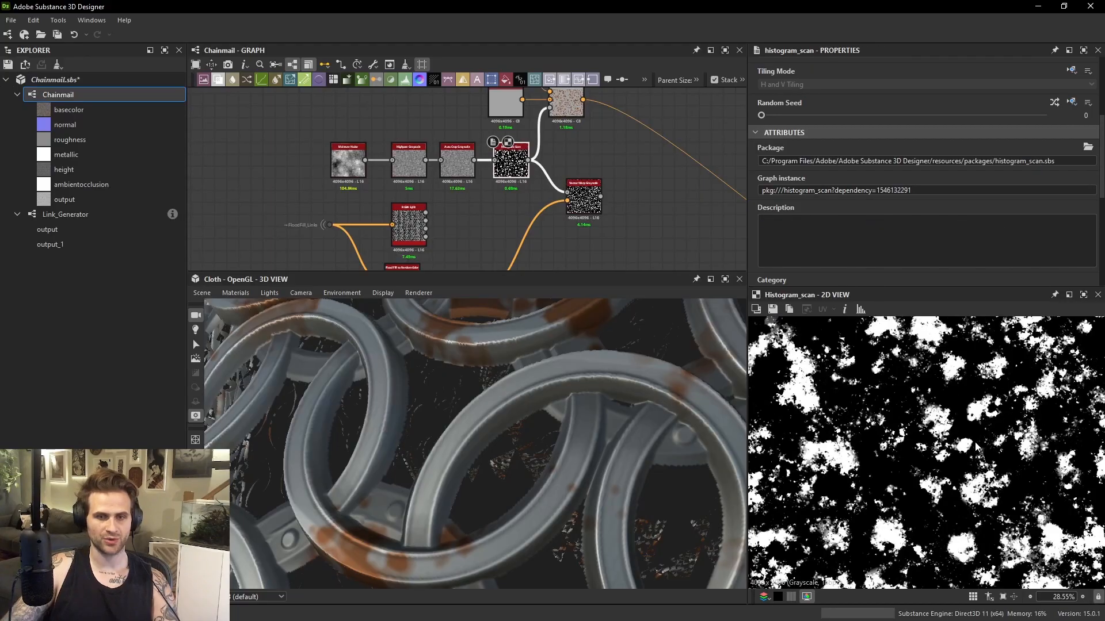
pyautogui.scroll(3, 489, 414)
pyautogui.scroll(-7, 490, 413)
pyautogui.moveTo(538, 401); pyautogui.dragTo(547, 454)
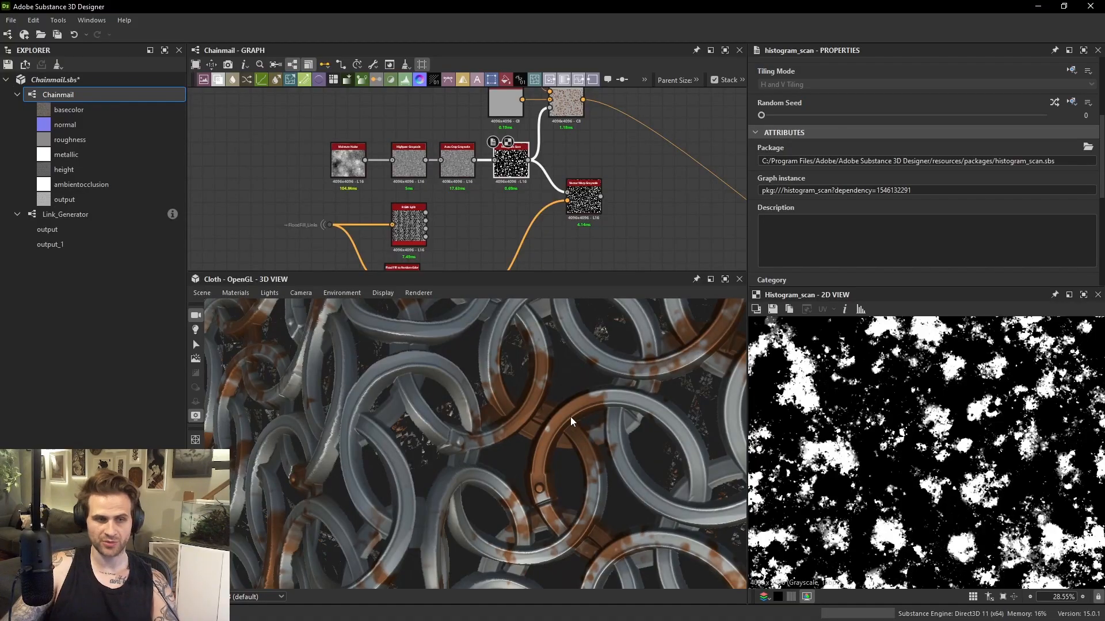
# Reconnect the Vector Warp Grayscale output to the rust Blend's mask and view the whole 3D chainmail.
pyautogui.moveTo(564, 113); pyautogui.dragTo(564, 113)
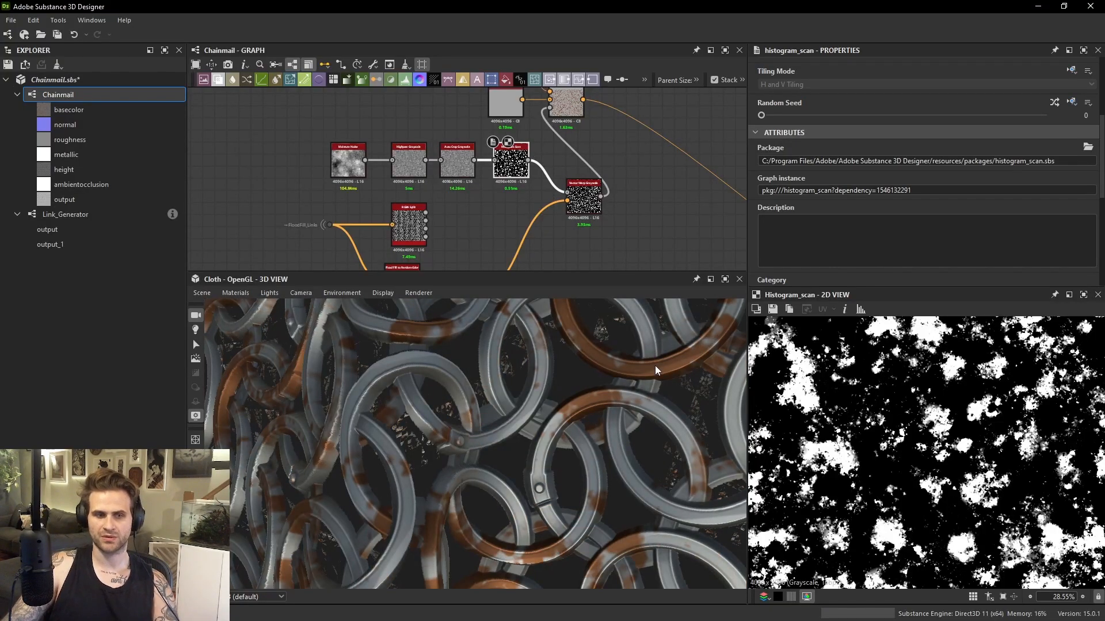
pyautogui.scroll(-4, 655, 366)
pyautogui.moveTo(655, 366); pyautogui.dragTo(559, 367)
pyautogui.scroll(-3, 588, 389)
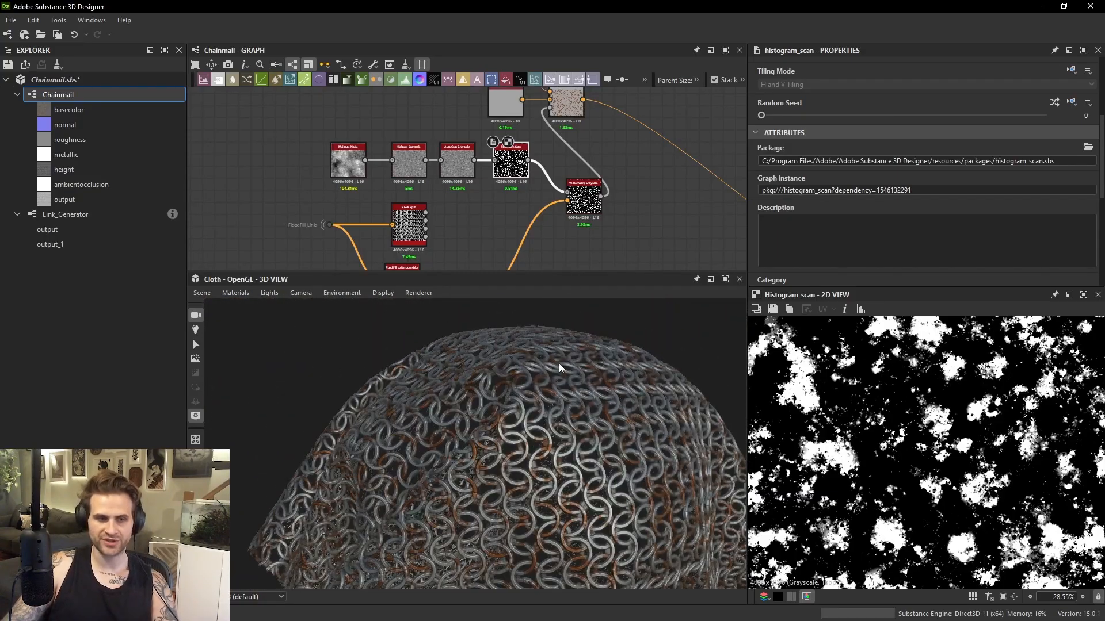
# Line up the Vector Warp Grayscale node after the Histogram Scan, reposition the rust Blend node and preview the Blend.
pyautogui.scroll(-1, 510, 148)
pyautogui.moveTo(571, 200); pyautogui.dragTo(559, 170)
pyautogui.scroll(-4, 559, 170)
pyautogui.moveTo(477, 203); pyautogui.dragTo(475, 172, button='middle')
pyautogui.moveTo(449, 149); pyautogui.dragTo(512, 186)
pyautogui.moveTo(580, 132); pyautogui.dragTo(581, 171, button='middle')
pyautogui.scroll(3, 581, 170)
pyautogui.moveTo(543, 137); pyautogui.dragTo(574, 126)
pyautogui.scroll(2, 575, 137)
pyautogui.scroll(1, 574, 137)
pyautogui.scroll(-8, 575, 128)
# Move the roughness output's Uniform Color node away from the outputs, toward the rust node group.
pyautogui.moveTo(627, 267); pyautogui.dragTo(584, 247, button='middle')
pyautogui.scroll(3, 584, 247)
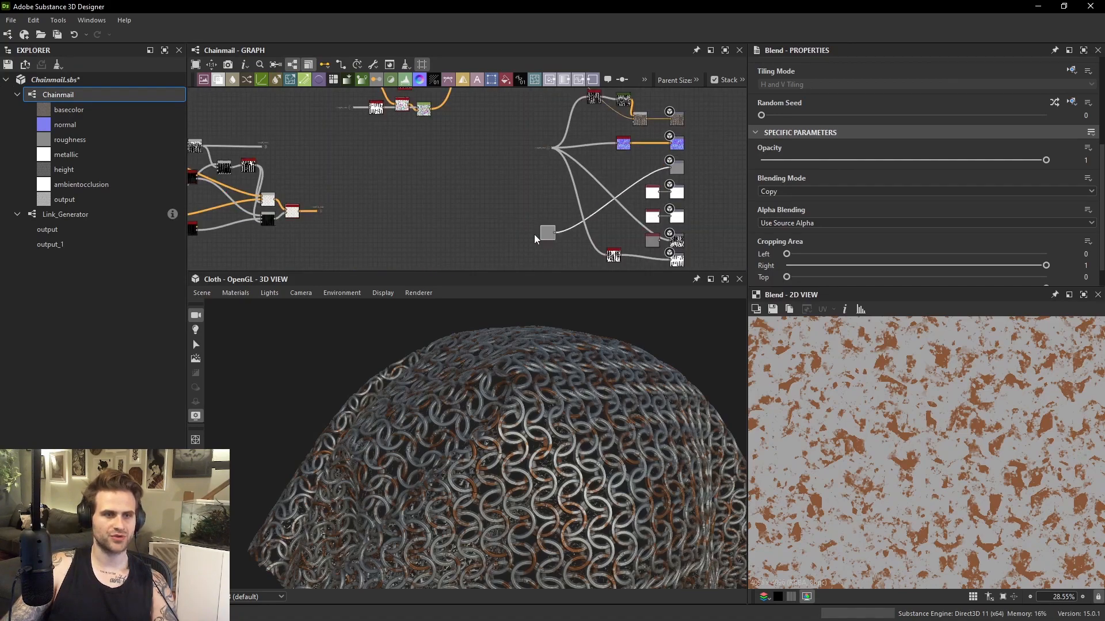
pyautogui.moveTo(544, 232); pyautogui.dragTo(417, 170)
pyautogui.scroll(-2, 507, 172)
pyautogui.moveTo(532, 108); pyautogui.dragTo(516, 143, button='middle')
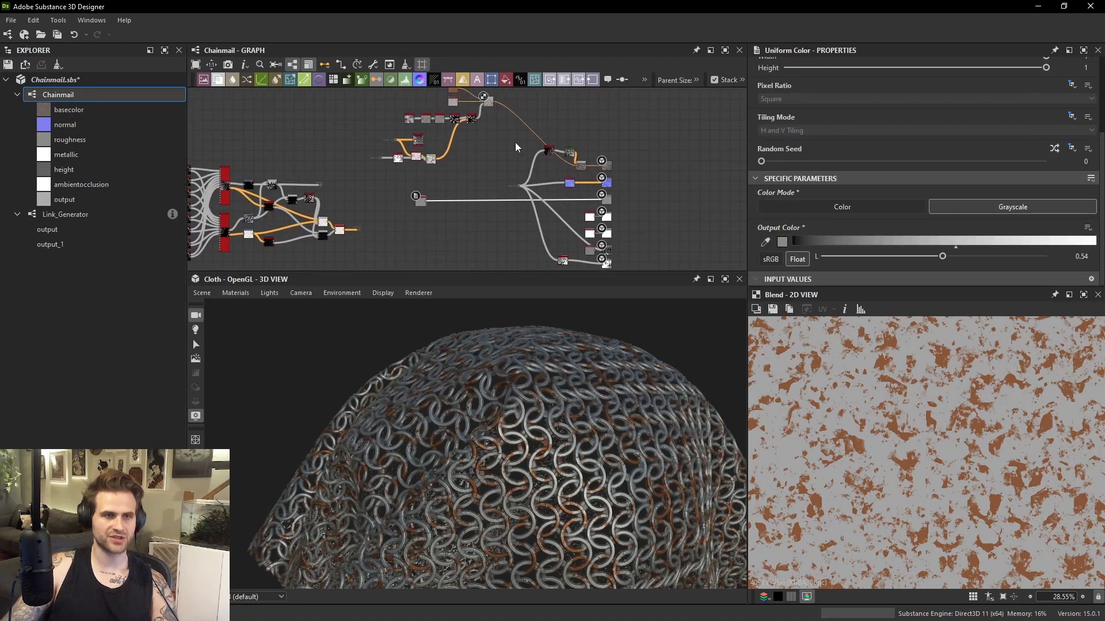
pyautogui.scroll(-2, 516, 143)
pyautogui.moveTo(510, 136); pyautogui.dragTo(623, 224)
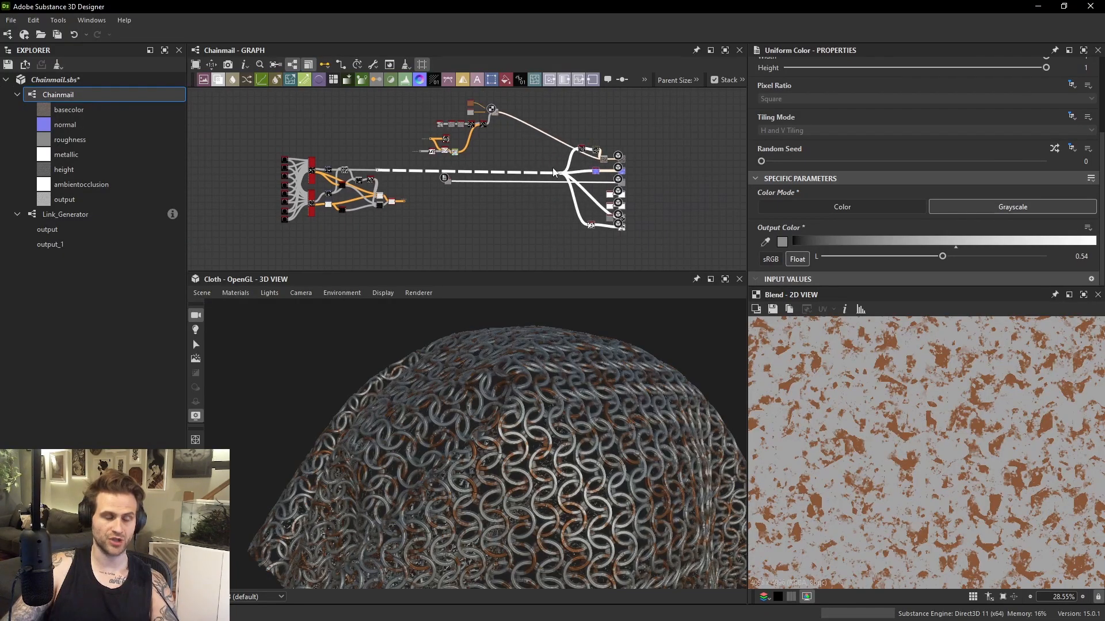
# Add a Material Blend node in the empty area between the rust nodes and the outputs.
pyautogui.scroll(3, 533, 154)
pyautogui.click(531, 146)
pyautogui.press('space')
pyautogui.write('material b')
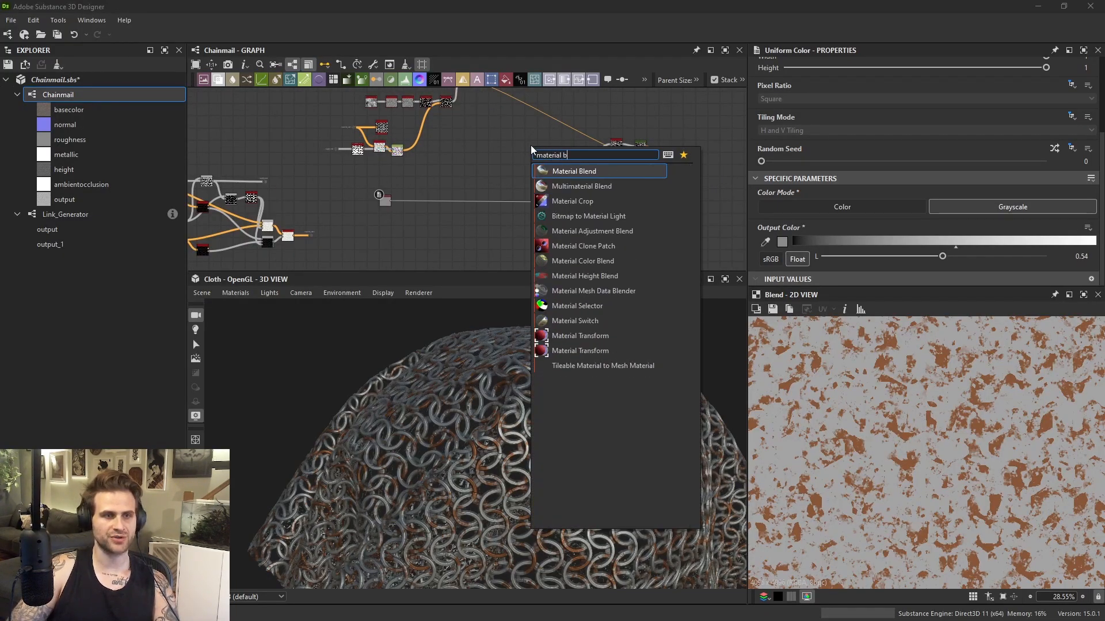
pyautogui.press('Return')
pyautogui.moveTo(513, 119); pyautogui.dragTo(529, 143, button='middle')
# Disable the Diffuse, Normal, Specular, Glossiness and Height channels on the Material Blend node.
pyautogui.scroll(-10, 809, 175)
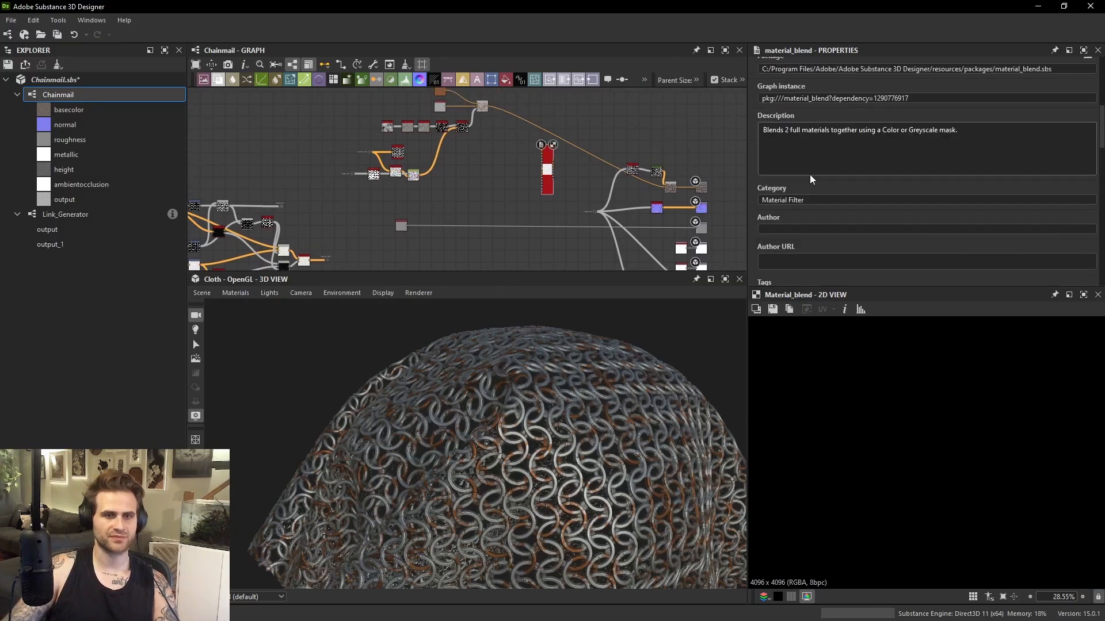
pyautogui.scroll(2, 921, 95)
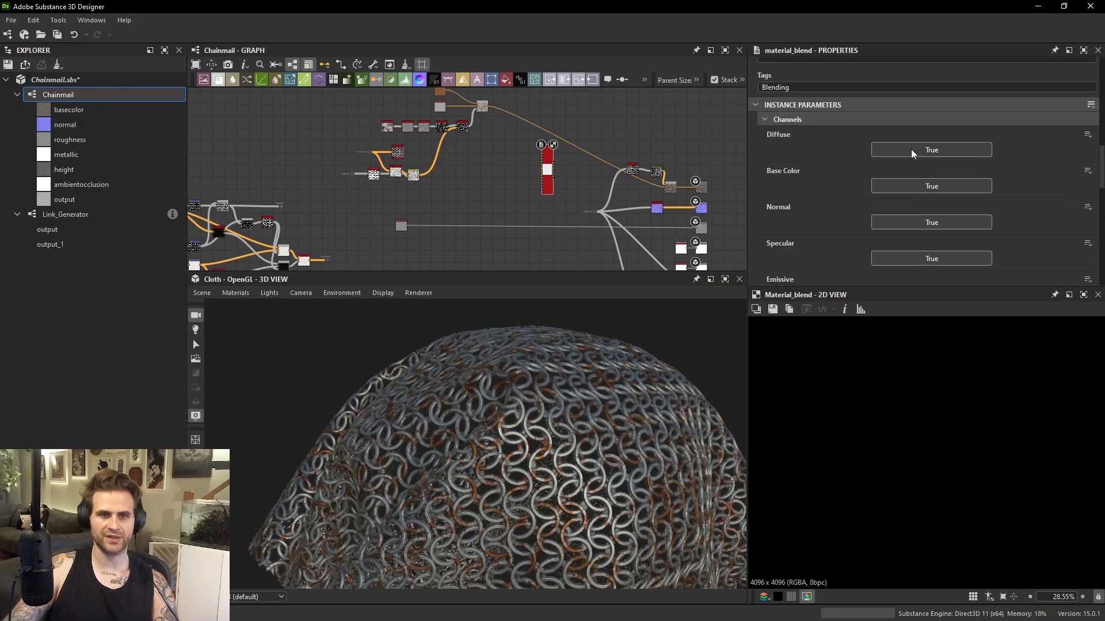
pyautogui.click(918, 151)
pyautogui.click(907, 223)
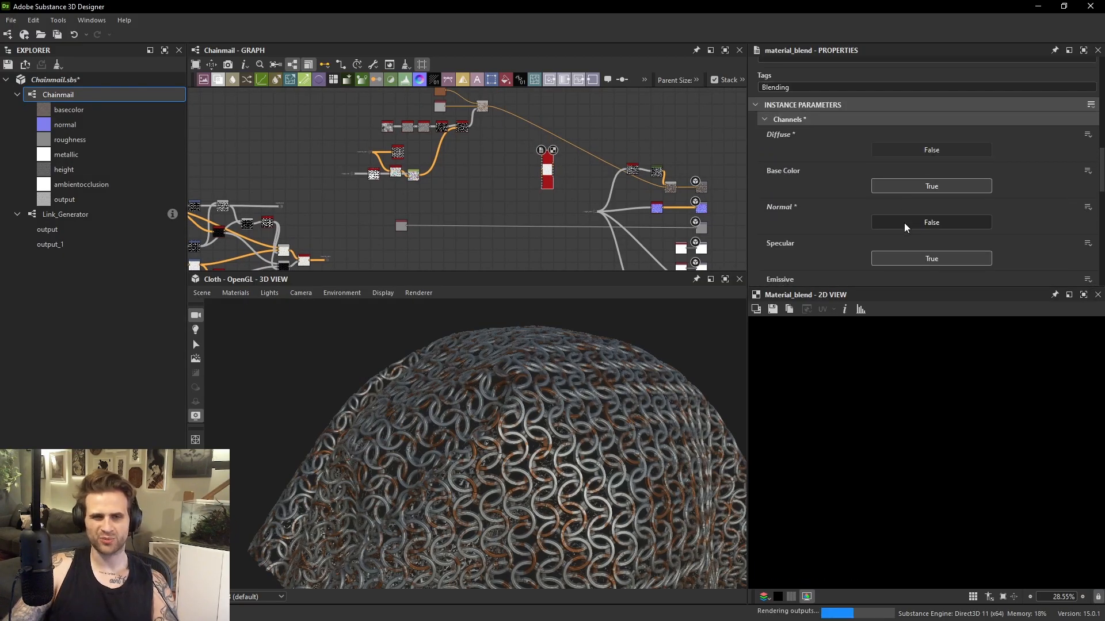
pyautogui.scroll(-1, 844, 199)
pyautogui.click(899, 223)
pyautogui.scroll(-2, 889, 186)
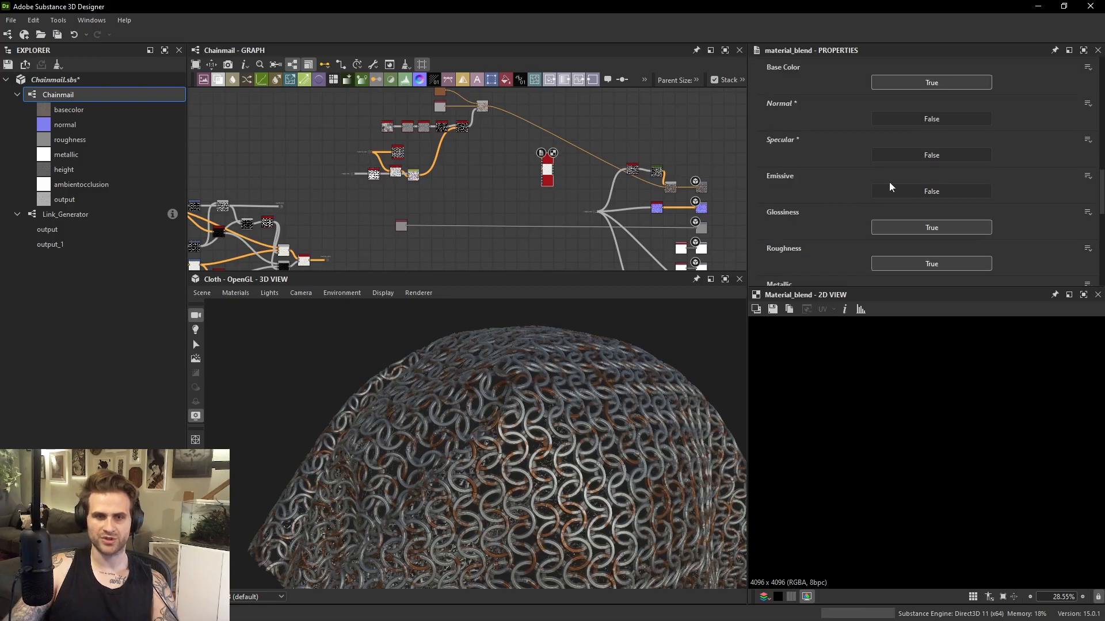
pyautogui.click(893, 227)
pyautogui.scroll(-2, 863, 190)
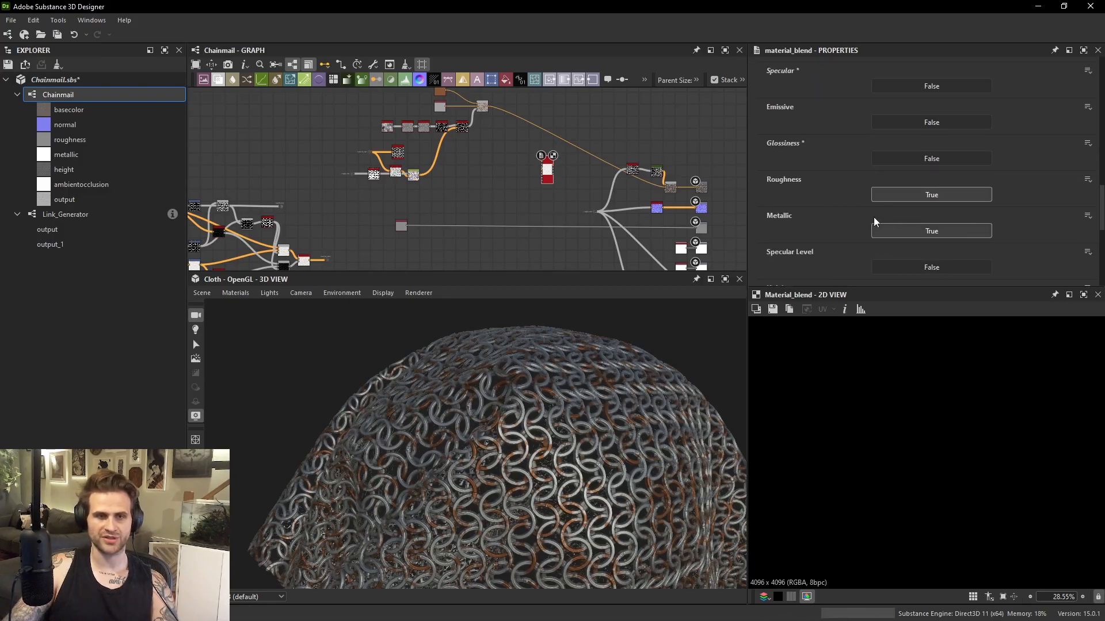
pyautogui.scroll(-2, 921, 226)
pyautogui.click(929, 240)
pyautogui.scroll(-4, 947, 221)
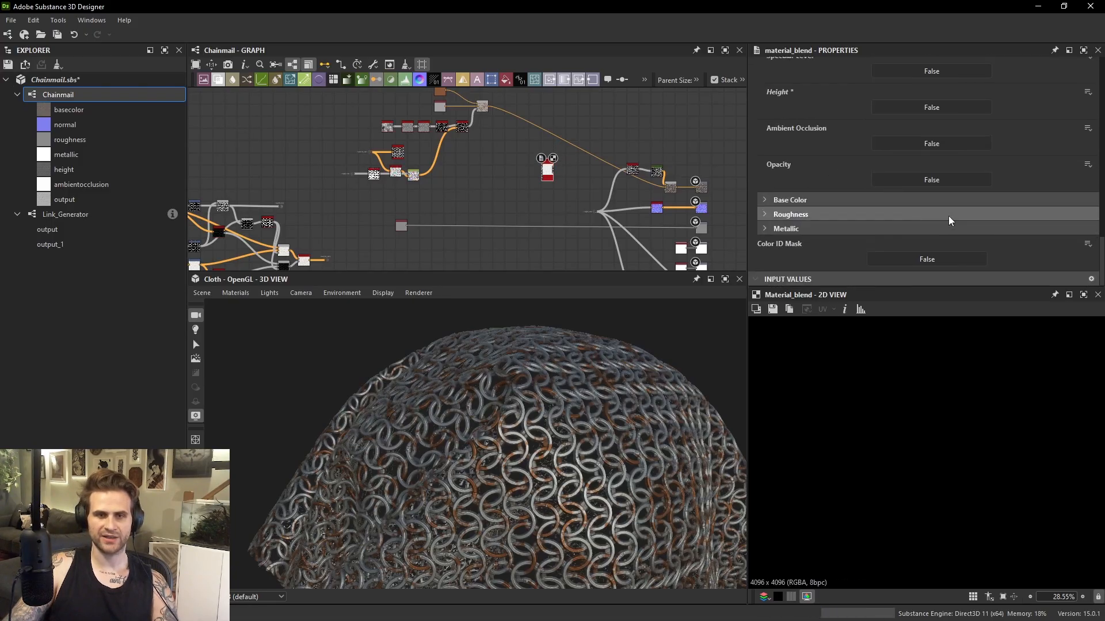
pyautogui.scroll(9, 932, 138)
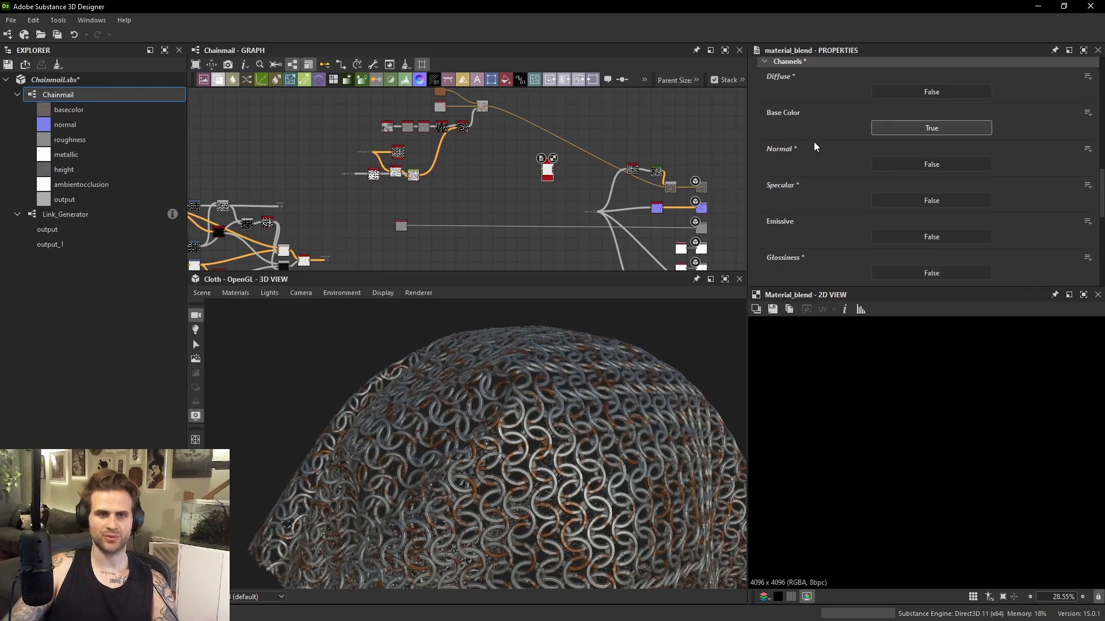
pyautogui.scroll(1, 813, 144)
pyautogui.scroll(4, 615, 151)
# Connect the gray base color Uniform Color to the Material Blend's #1 Base Color input and preview the node.
pyautogui.moveTo(486, 184); pyautogui.dragTo(553, 211, button='middle')
pyautogui.moveTo(541, 219); pyautogui.dragTo(511, 176)
pyautogui.scroll(-3, 506, 178)
pyautogui.moveTo(478, 170); pyautogui.dragTo(469, 207, button='middle')
pyautogui.scroll(4, 398, 156)
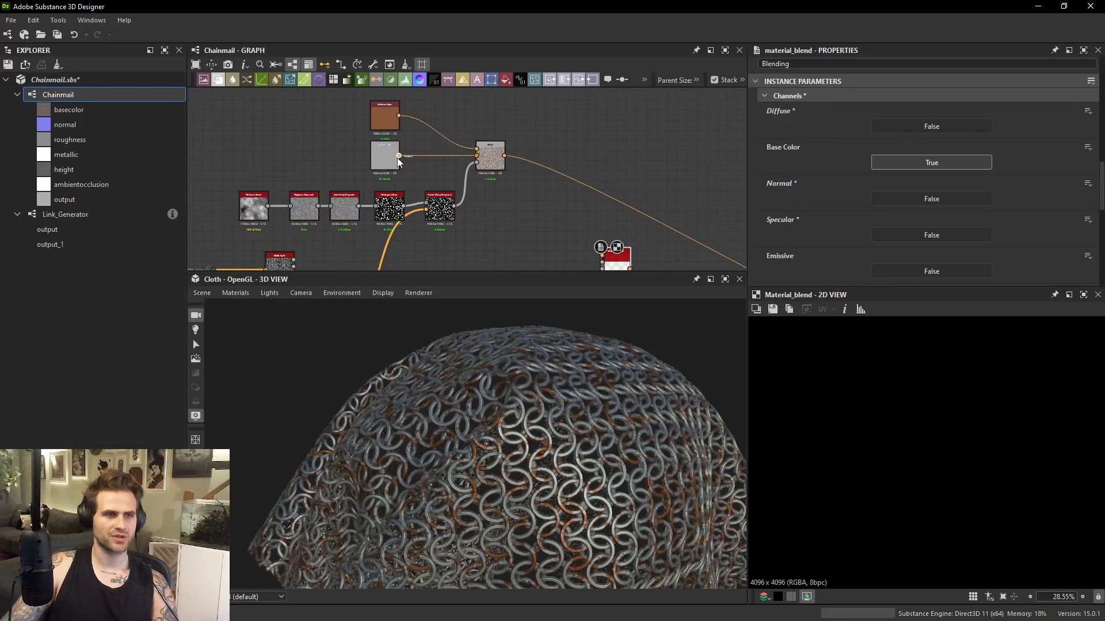
pyautogui.moveTo(404, 157); pyautogui.dragTo(534, 196)
pyautogui.moveTo(582, 264); pyautogui.dragTo(533, 196, button='middle')
pyautogui.scroll(3, 534, 197)
pyautogui.moveTo(534, 195); pyautogui.dragTo(564, 231)
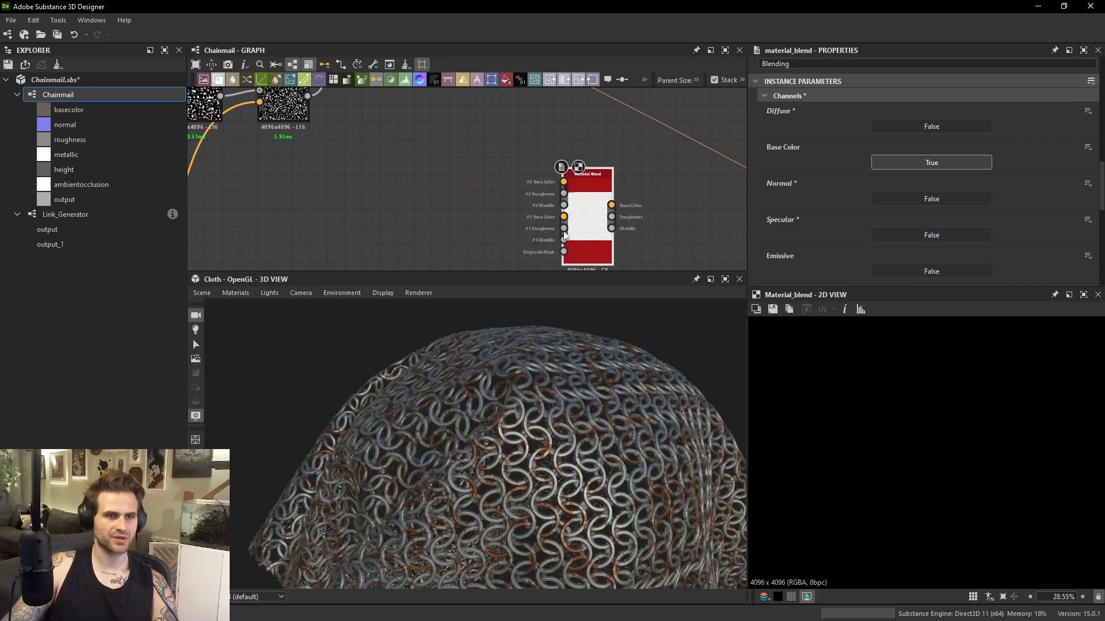
pyautogui.doubleClick(589, 217)
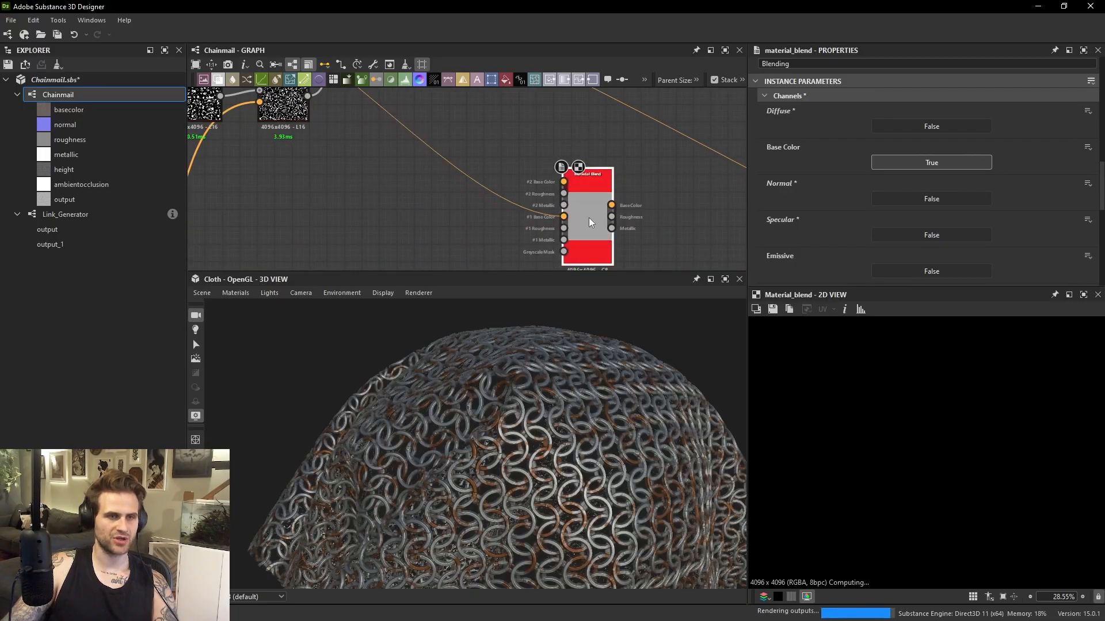
# Place the gray base color Uniform Color node right beside the Material Blend's inputs.
pyautogui.scroll(-4, 555, 218)
pyautogui.moveTo(471, 178); pyautogui.dragTo(482, 206, button='middle')
pyautogui.scroll(-5, 507, 233)
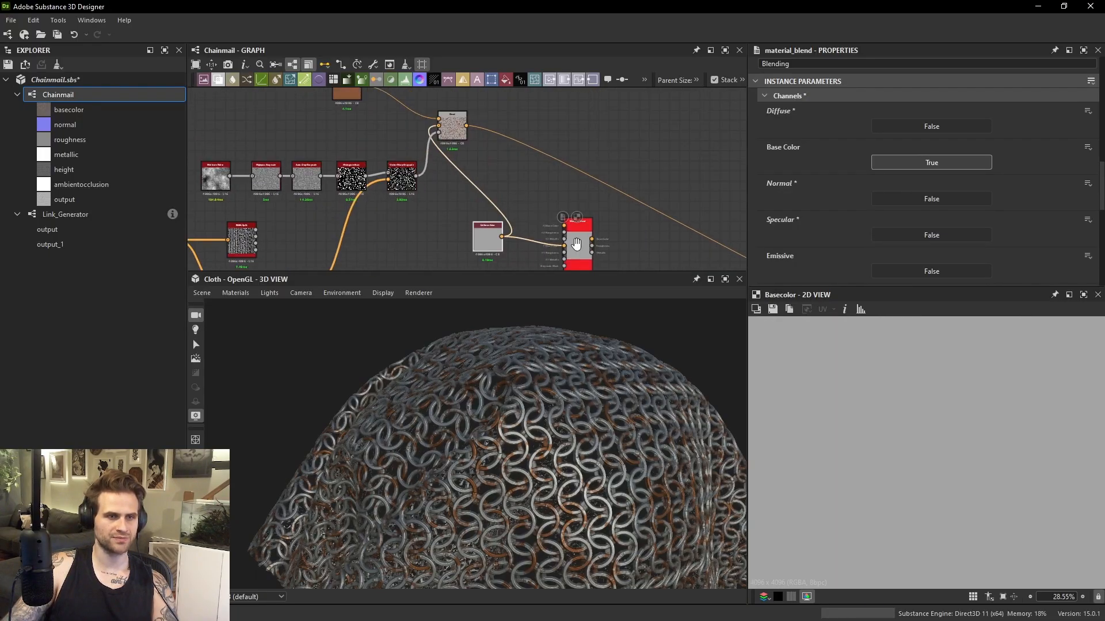
# Examine the Uniform Color nodes at the metallic, ambient occlusion and height outputs.
pyautogui.scroll(6, 613, 176)
pyautogui.scroll(3, 688, 236)
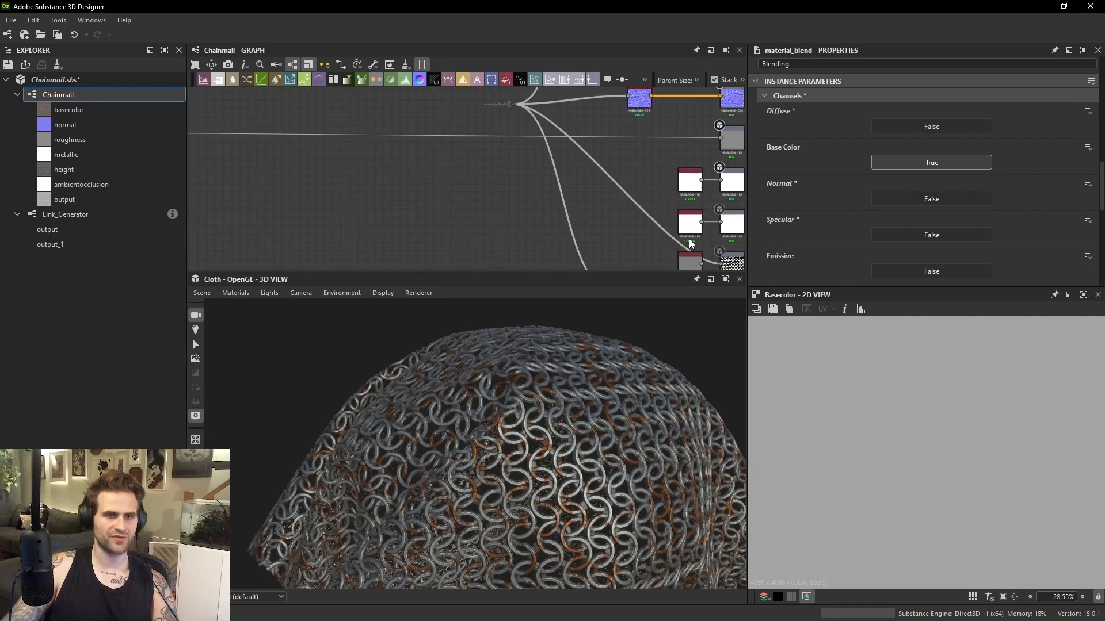
pyautogui.moveTo(692, 262); pyautogui.dragTo(637, 191, button='middle')
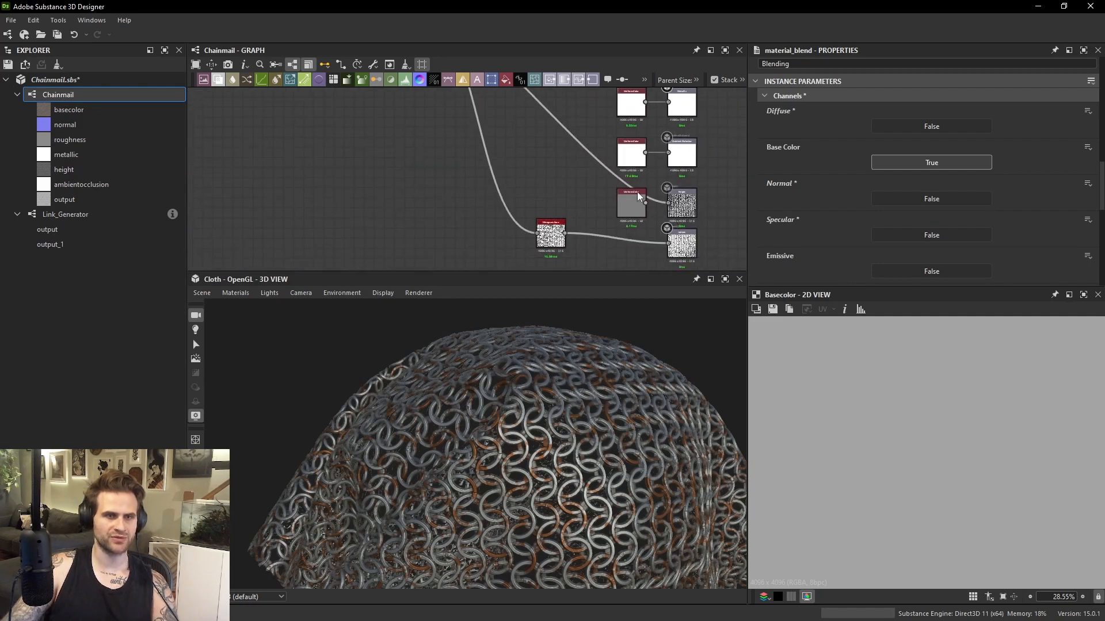
pyautogui.moveTo(637, 194); pyautogui.dragTo(417, 139)
pyautogui.scroll(-3, 417, 138)
pyautogui.moveTo(523, 160); pyautogui.dragTo(552, 178)
pyautogui.scroll(2, 552, 183)
pyautogui.moveTo(551, 144); pyautogui.dragTo(553, 204, button='middle')
pyautogui.scroll(4, 564, 167)
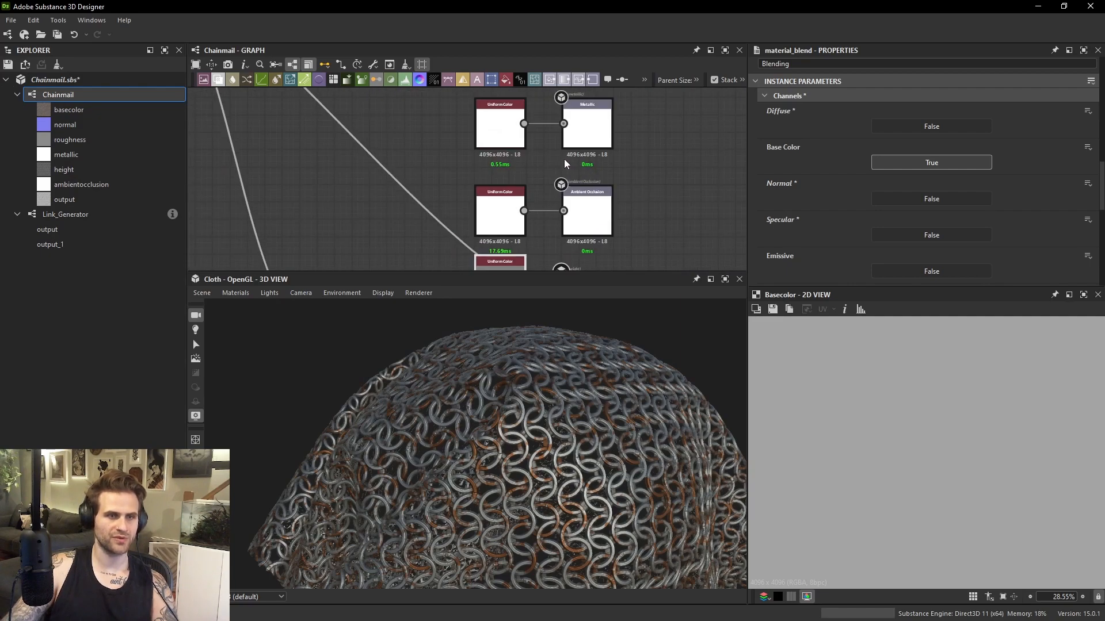
pyautogui.moveTo(553, 109); pyautogui.dragTo(567, 196, button='middle')
pyautogui.scroll(-6, 553, 140)
pyautogui.moveTo(360, 128); pyautogui.dragTo(560, 179, button='middle')
# Move the roughness Uniform Color beside the Material Blend and connect it to the #1 Roughness input.
pyautogui.moveTo(343, 182); pyautogui.dragTo(433, 136)
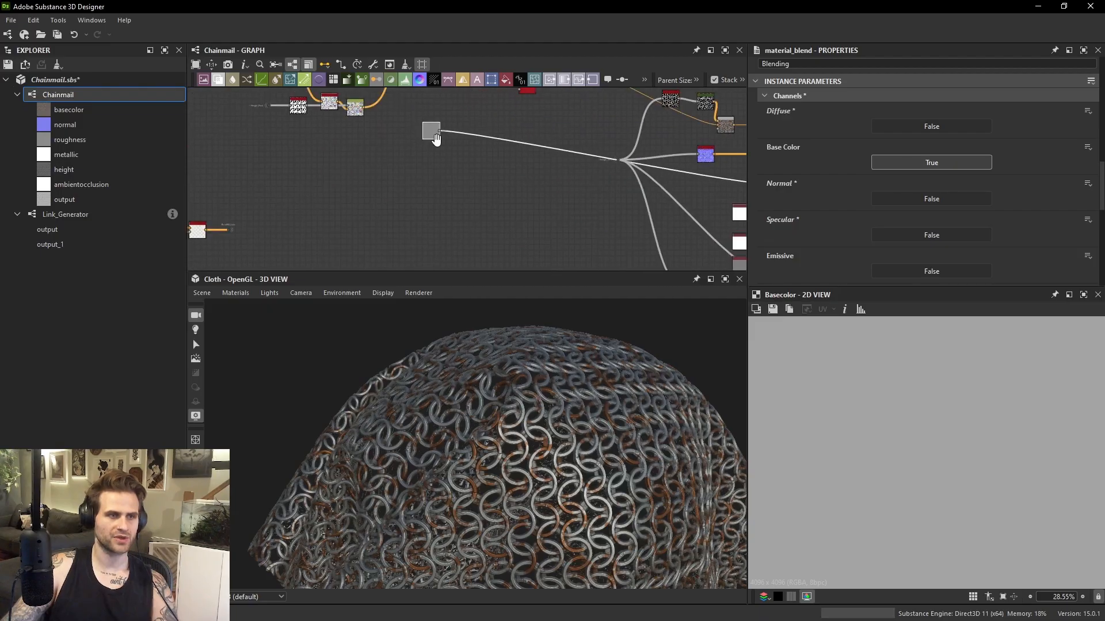
pyautogui.scroll(4, 434, 136)
pyautogui.moveTo(434, 136); pyautogui.dragTo(488, 212, button='middle')
pyautogui.scroll(1, 515, 144)
pyautogui.moveTo(543, 114); pyautogui.dragTo(434, 158)
pyautogui.scroll(-1, 467, 173)
pyautogui.scroll(-1, 500, 191)
# Move the white metallic Uniform Color below the roughness one and connect it to the Material Blend's #1 Metallic input.
pyautogui.moveTo(714, 265); pyautogui.dragTo(496, 142, button='middle')
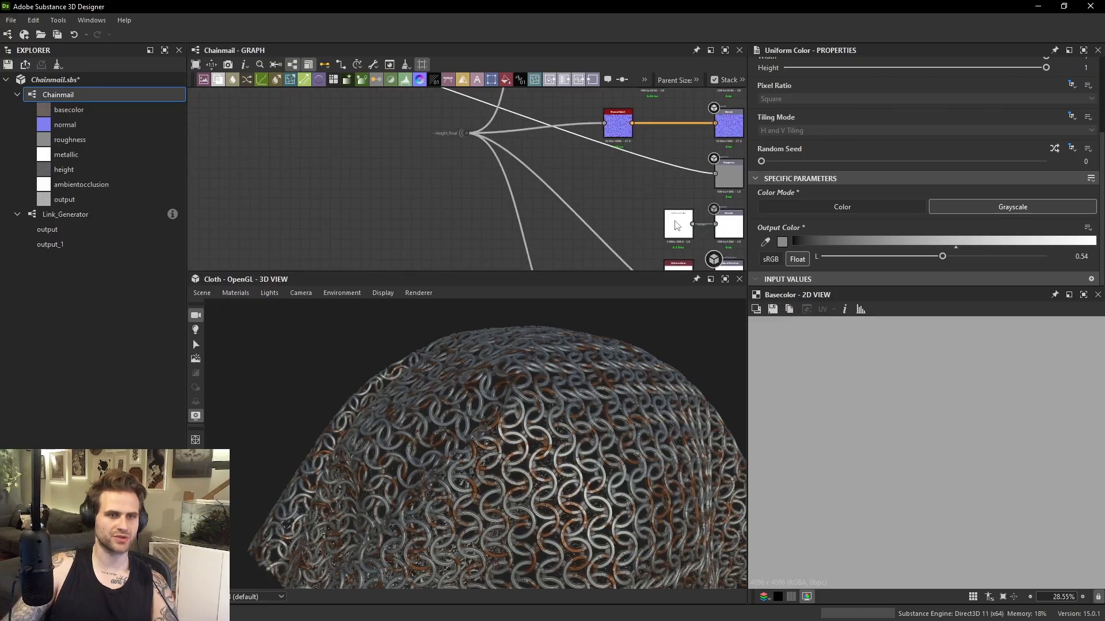
pyautogui.moveTo(673, 221); pyautogui.dragTo(298, 91)
pyautogui.moveTo(298, 91); pyautogui.dragTo(406, 208, button='middle')
pyautogui.moveTo(407, 212); pyautogui.dragTo(331, 217)
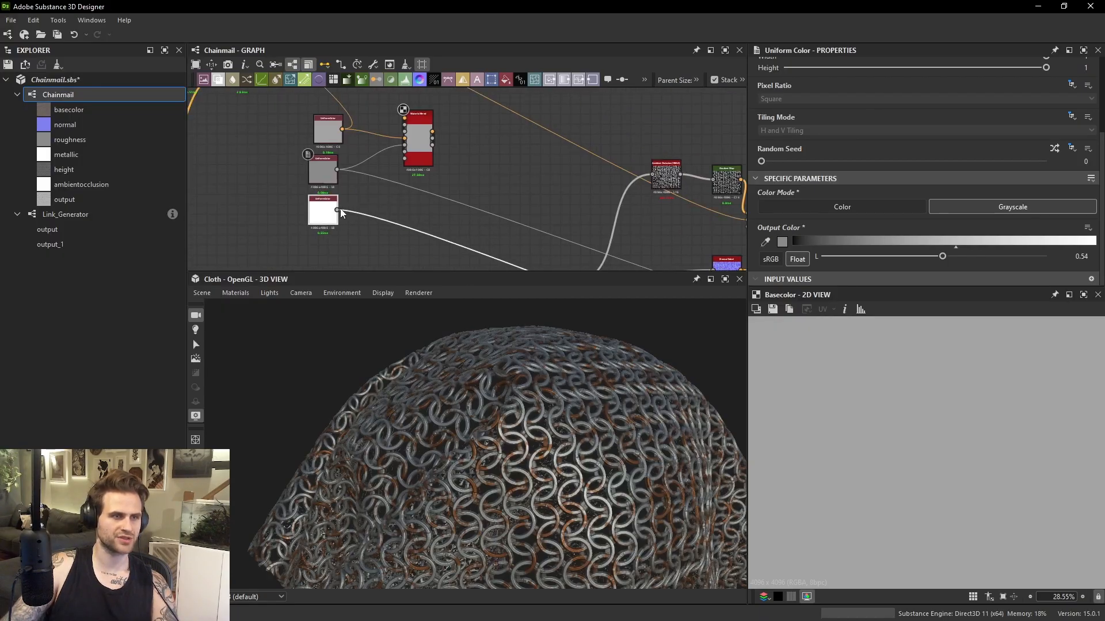
pyautogui.moveTo(409, 150); pyautogui.dragTo(418, 150)
pyautogui.click(333, 169)
# Tidy the Material Blend setup by moving the Material Blend node farther from its three Uniform Color nodes.
pyautogui.scroll(-2, 371, 164)
pyautogui.moveTo(418, 149); pyautogui.dragTo(509, 194, button='middle')
pyautogui.scroll(2, 425, 189)
pyautogui.scroll(-2, 427, 178)
pyautogui.moveTo(436, 177); pyautogui.dragTo(408, 232)
pyautogui.scroll(-2, 427, 177)
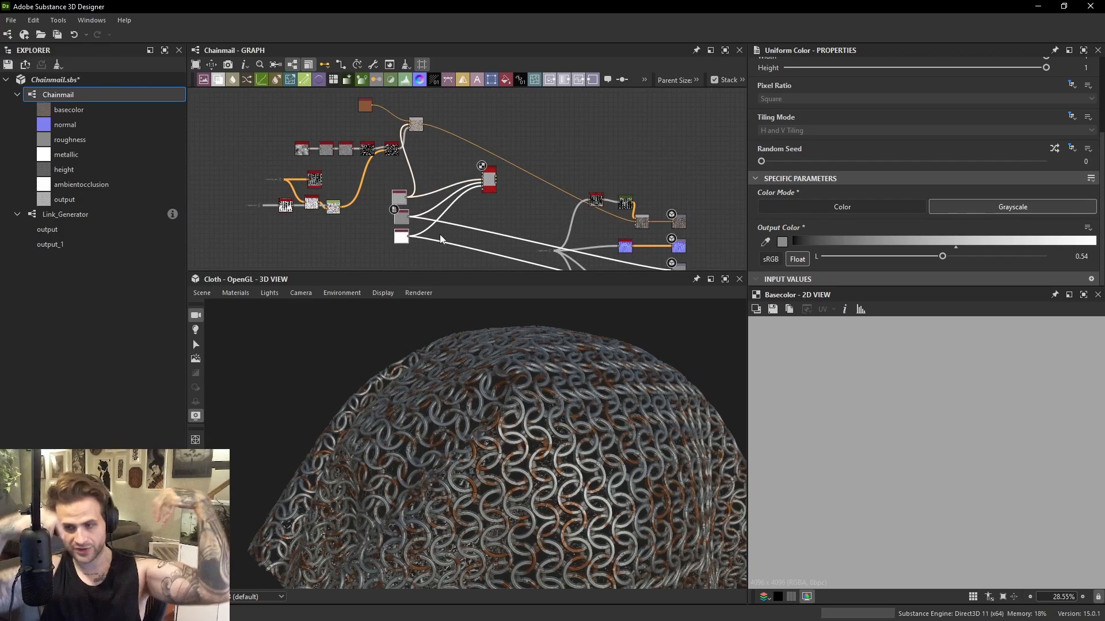
pyautogui.scroll(2, 495, 189)
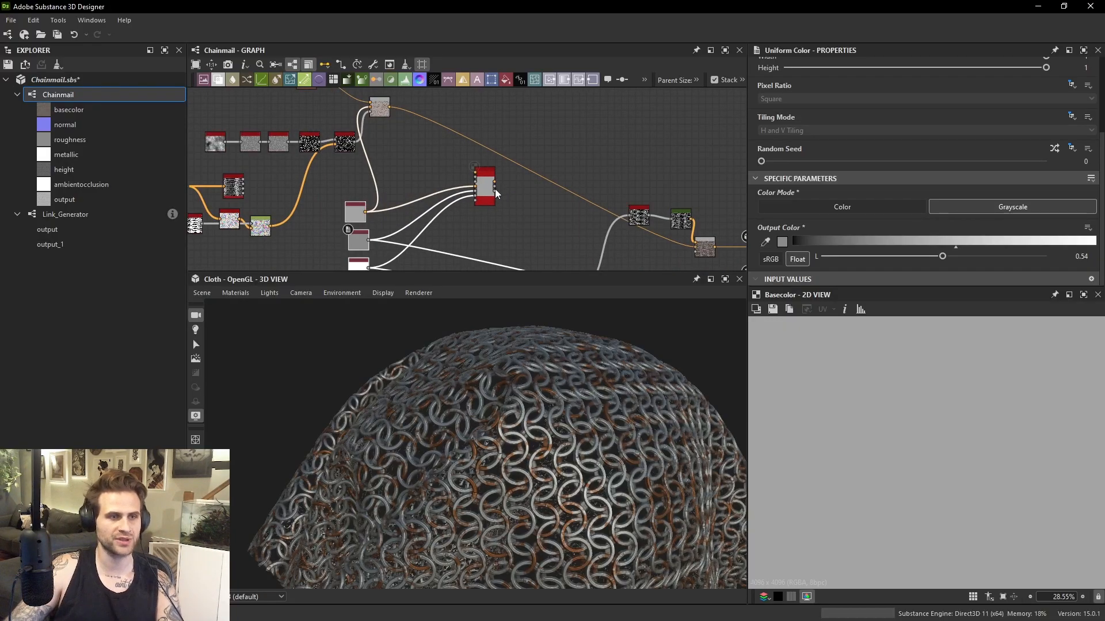
pyautogui.moveTo(488, 192); pyautogui.dragTo(509, 194)
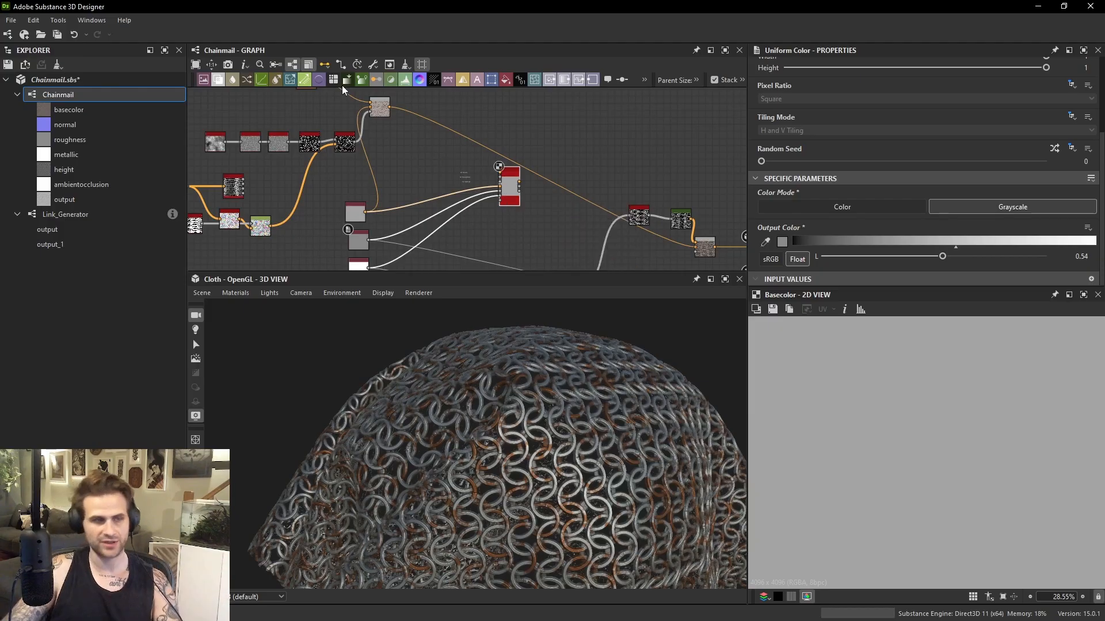
# Move the rust Blend node farther from the brown Uniform Color and the Vector Warp Grayscale.
pyautogui.scroll(1, 394, 122)
pyautogui.moveTo(385, 109); pyautogui.dragTo(473, 116)
pyautogui.moveTo(406, 102); pyautogui.dragTo(418, 174, button='middle')
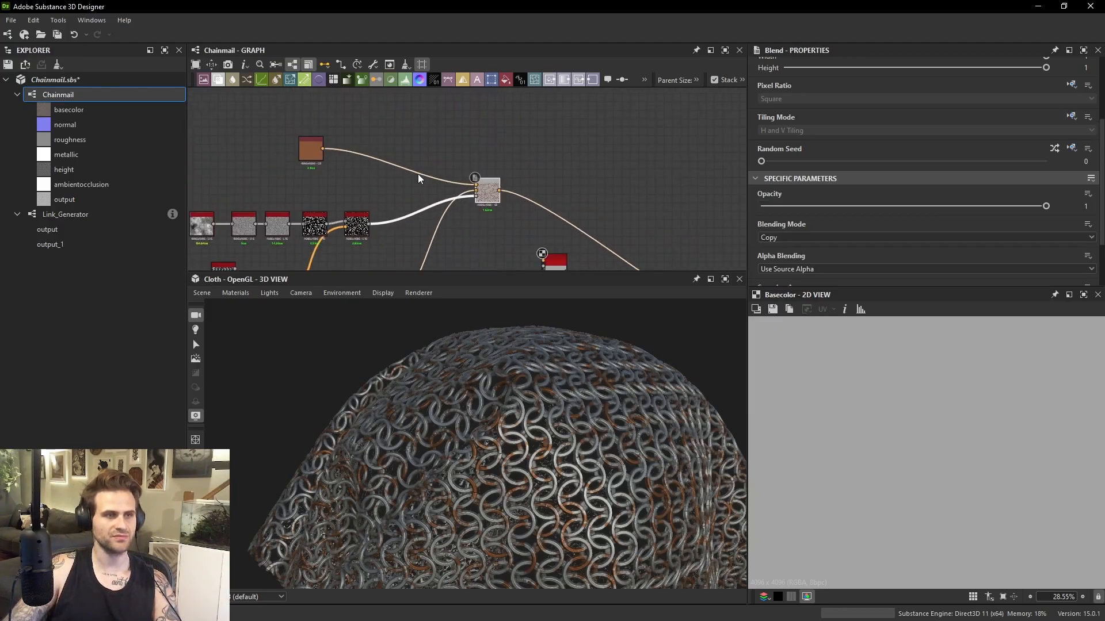
# Move the brown rust Uniform Color closer to the blends and connect it to the Material Blend's free Base Color input.
pyautogui.moveTo(312, 157); pyautogui.dragTo(376, 164)
pyautogui.moveTo(377, 167); pyautogui.dragTo(351, 112, button='middle')
pyautogui.scroll(1, 349, 110)
pyautogui.moveTo(547, 221); pyautogui.dragTo(540, 184, button='middle')
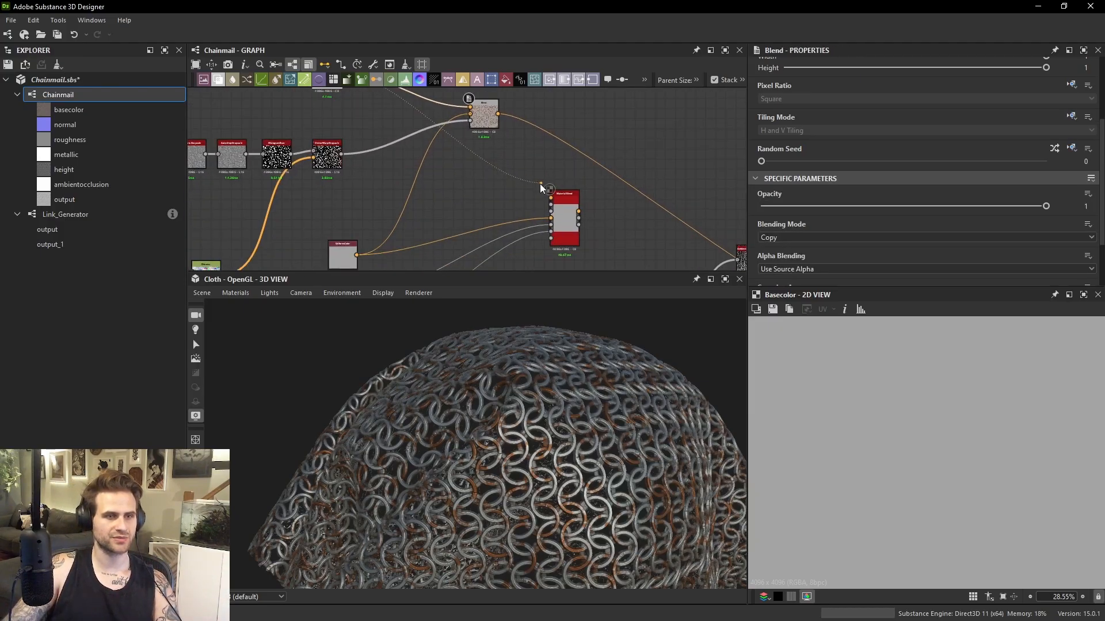
pyautogui.scroll(-1, 554, 202)
# Add a Uniform Color node beside the Material Blend and set it to Grayscale with an output value of 0.82.
pyautogui.press('space')
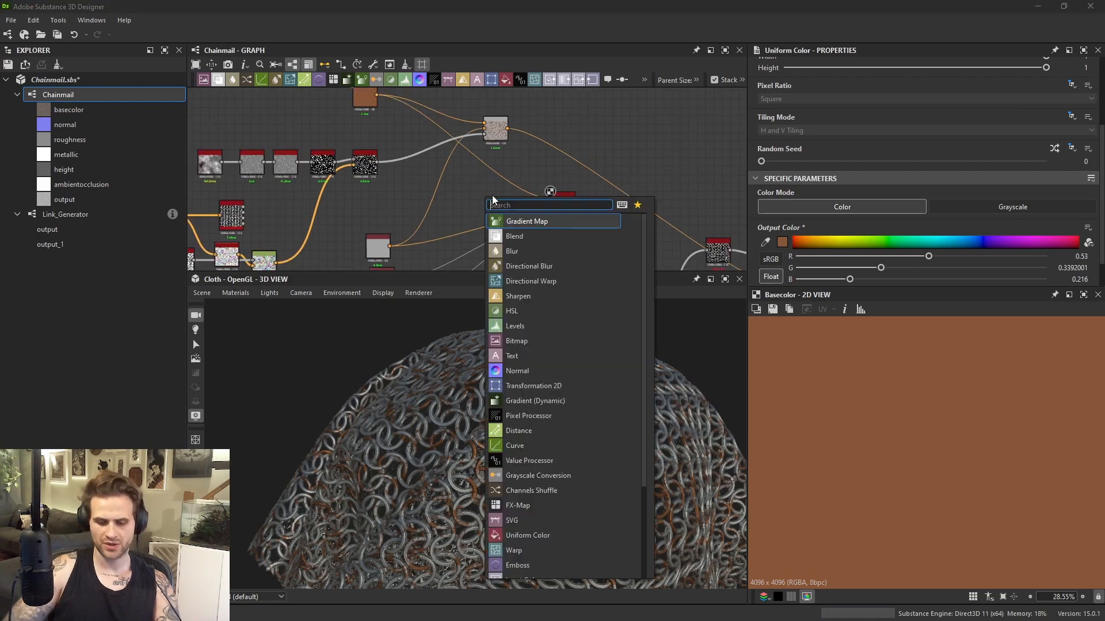
pyautogui.write('unik')
pyautogui.press('BackSpace')
pyautogui.press('Return')
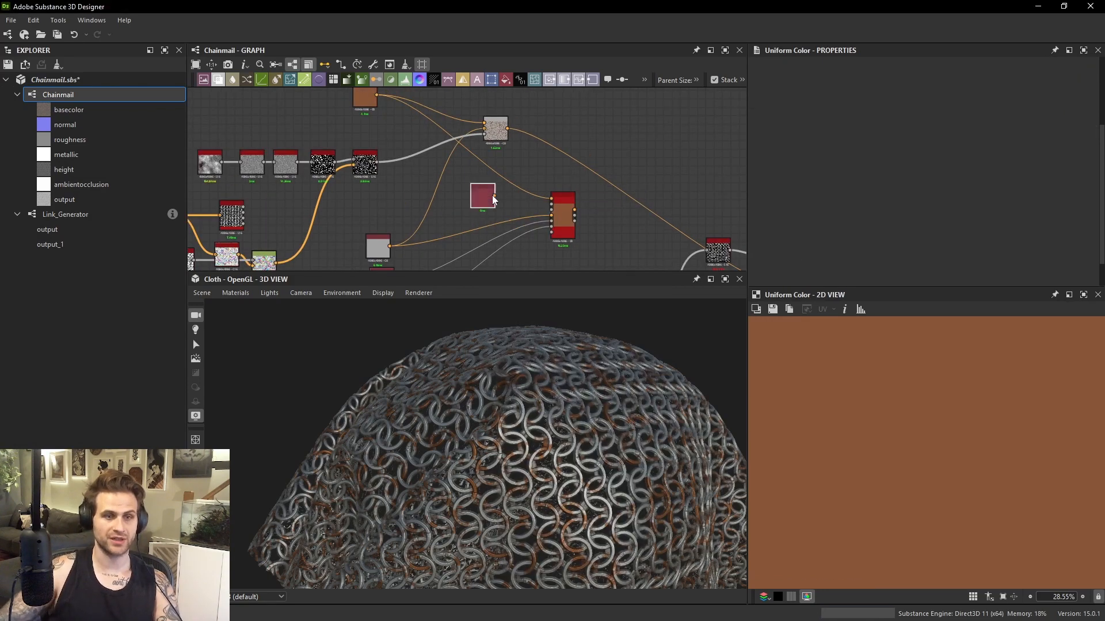
pyautogui.moveTo(494, 195); pyautogui.dragTo(543, 190)
pyautogui.click(955, 216)
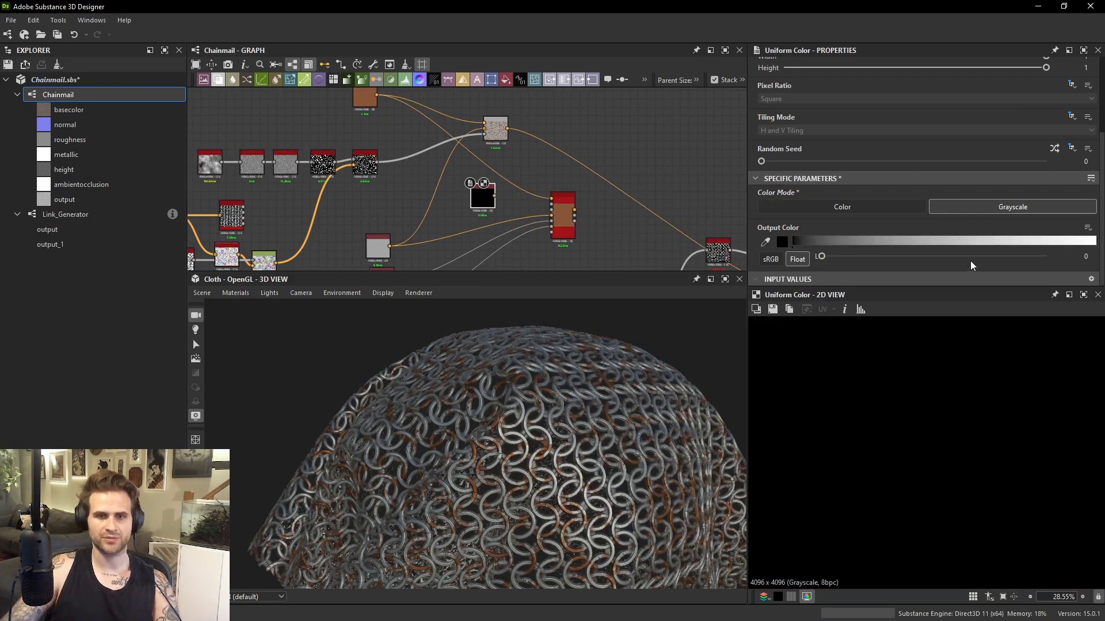
pyautogui.moveTo(990, 256); pyautogui.dragTo(1005, 256)
# Connect the new grayscale Uniform Color to the Material Blend's rust Roughness input and set its value to 0.87.
pyautogui.scroll(2, 481, 194)
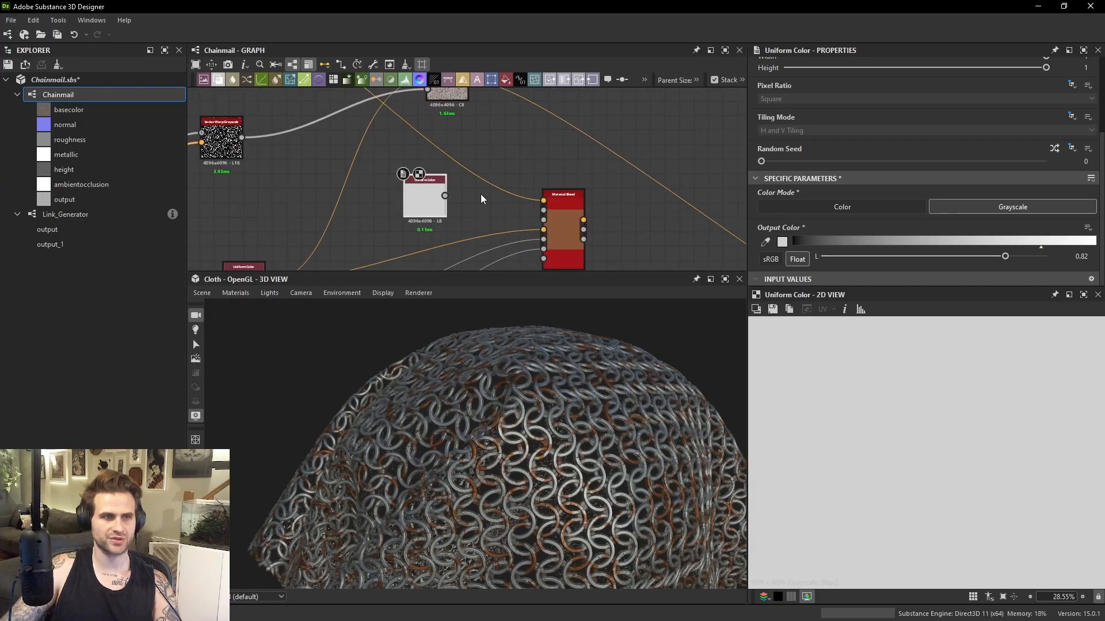
pyautogui.moveTo(445, 195); pyautogui.dragTo(554, 208)
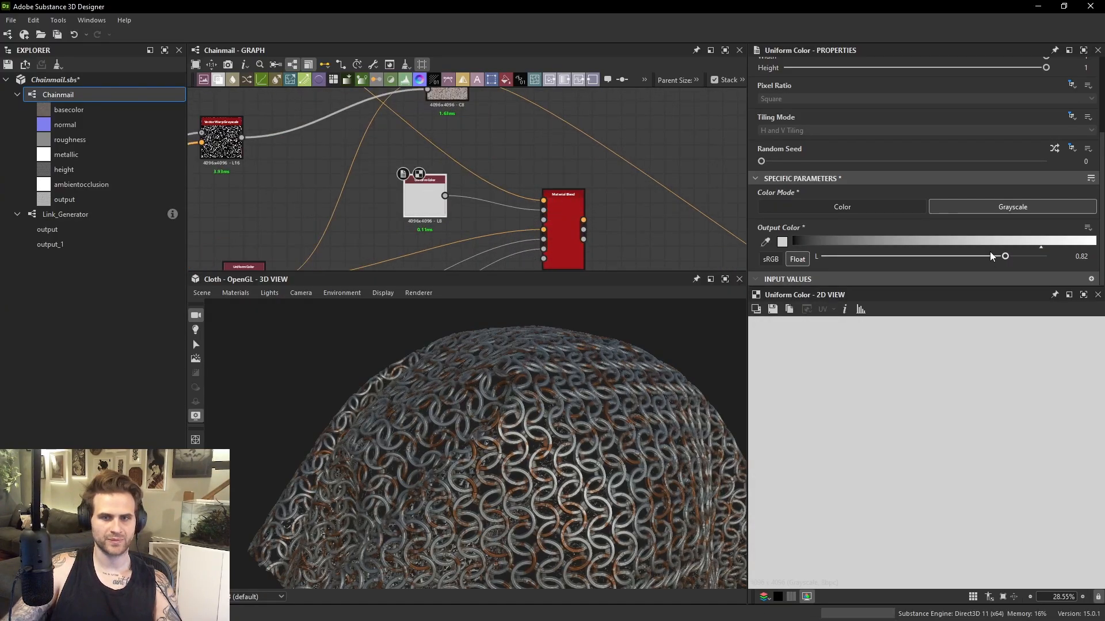
pyautogui.moveTo(1005, 256); pyautogui.dragTo(1014, 257)
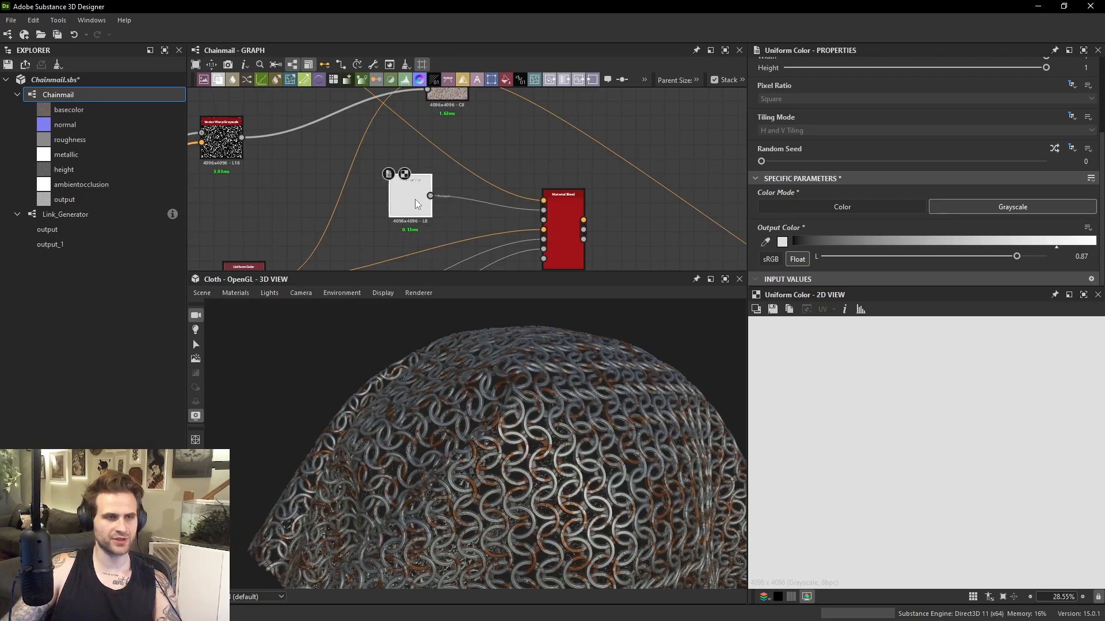
# Duplicate the rust roughness Uniform Color, set the copy to 0 and connect it to the Material Blend's rust Metallic input.
pyautogui.moveTo(414, 206); pyautogui.dragTo(428, 249)
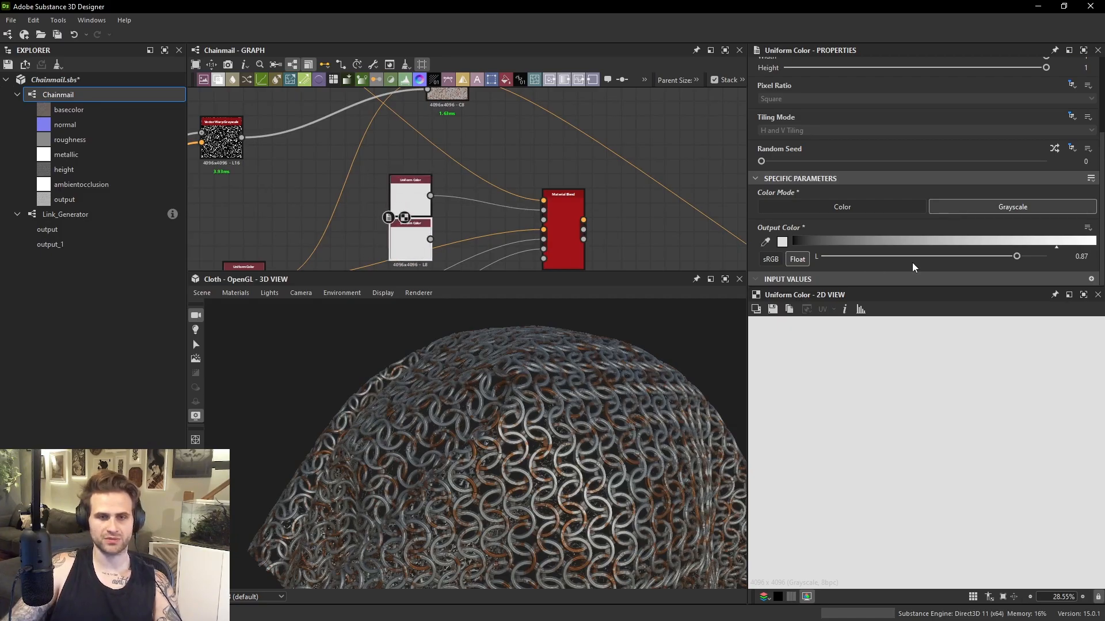
pyautogui.moveTo(909, 258); pyautogui.dragTo(792, 255)
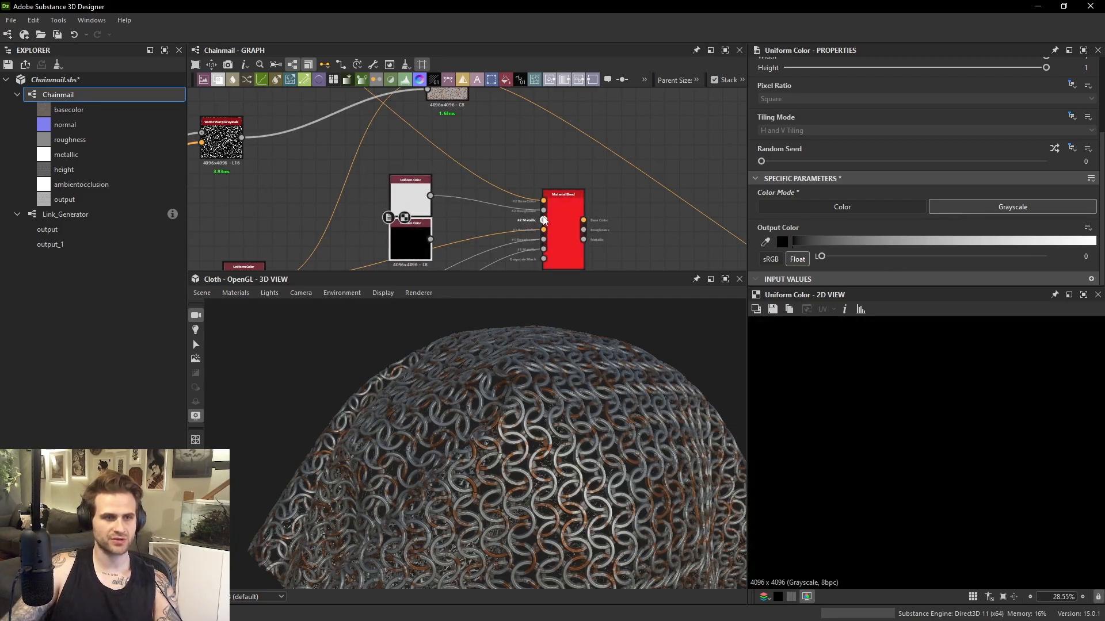
pyautogui.moveTo(413, 240); pyautogui.dragTo(405, 238)
# Dock the rust roughness and metallic Uniform Color nodes to the Material Blend.
pyautogui.press('d')
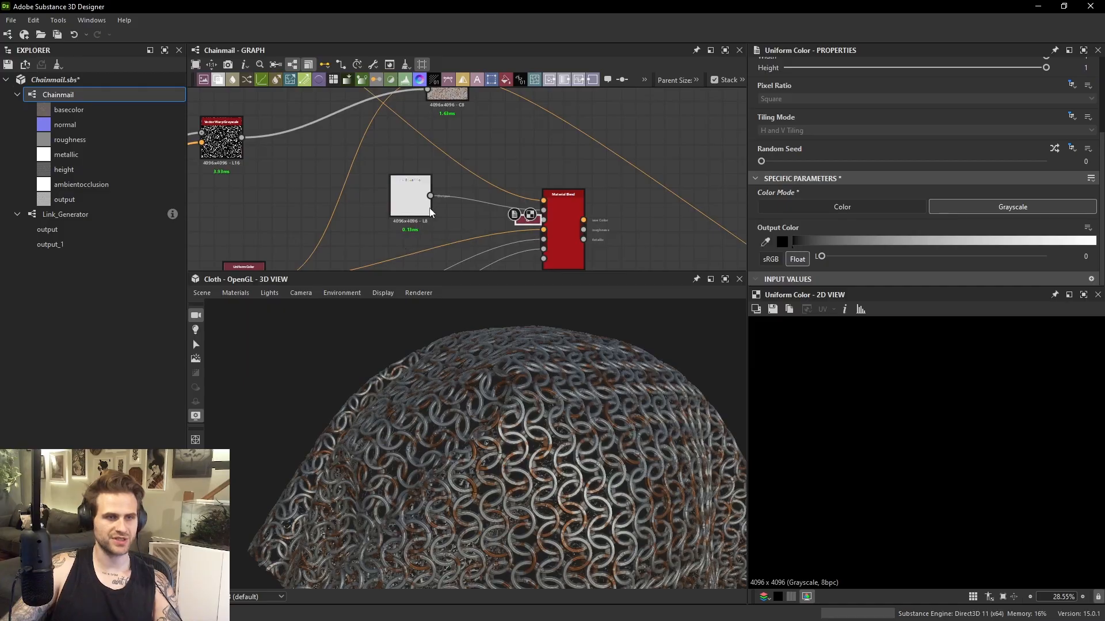
pyautogui.click(419, 190)
pyautogui.press('d')
# Route the Material Blend's Base Color output into the base color chain in place of the old rust Blend, and delete that Blend.
pyautogui.scroll(-3, 468, 180)
pyautogui.moveTo(468, 179); pyautogui.dragTo(458, 206, button='middle')
pyautogui.scroll(-2, 527, 181)
pyautogui.moveTo(472, 146); pyautogui.dragTo(522, 197)
pyautogui.scroll(3, 524, 164)
pyautogui.click(522, 145)
pyautogui.scroll(-3, 453, 154)
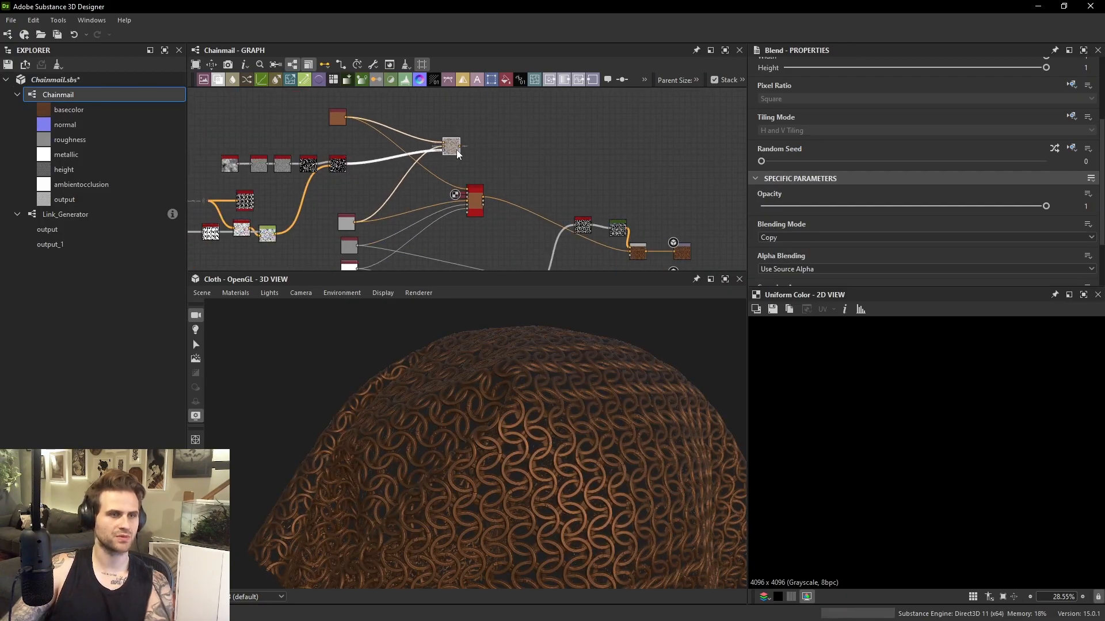
pyautogui.press('Delete')
# Stack the rust roughness and metallic Uniform Color nodes directly below the brown Uniform Color.
pyautogui.scroll(2, 408, 137)
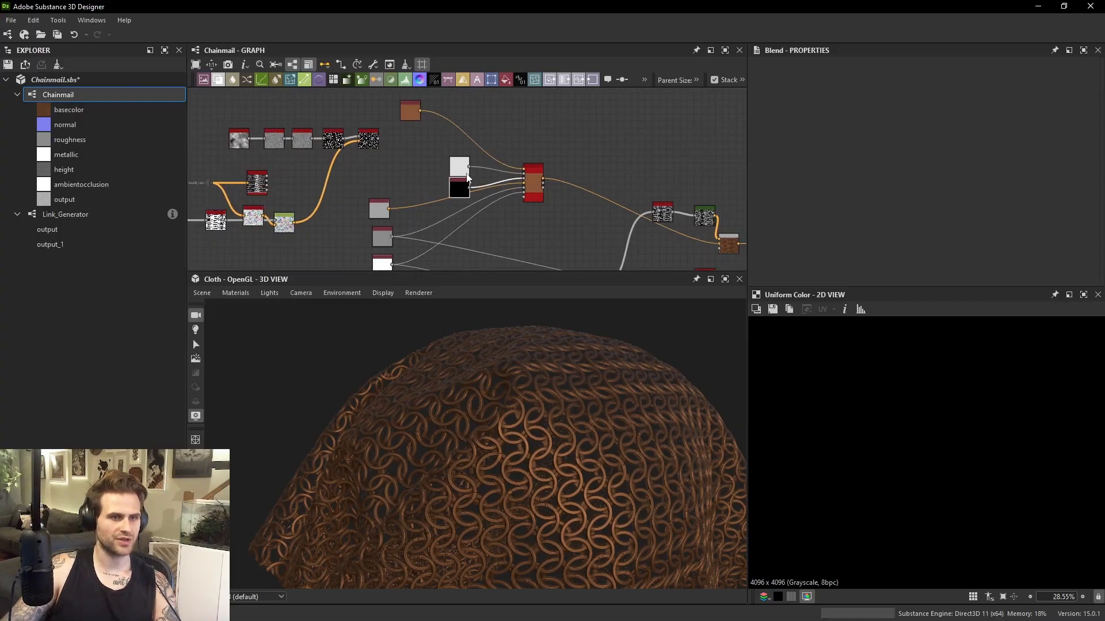
pyautogui.moveTo(462, 193); pyautogui.dragTo(411, 94)
pyautogui.click(433, 111)
pyautogui.click(410, 125)
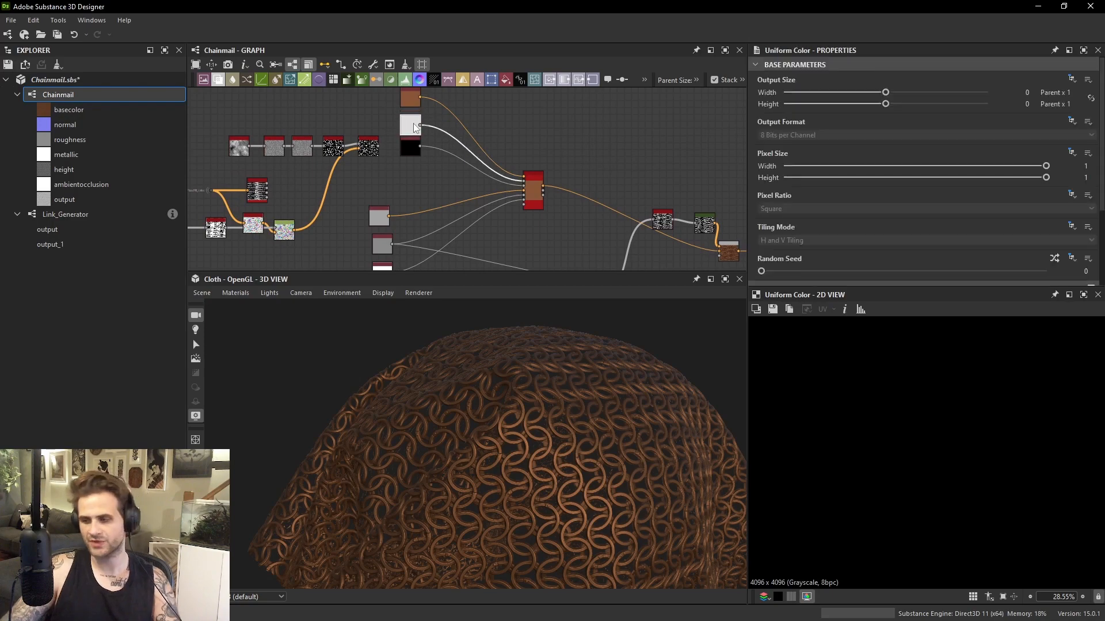
# Connect the Vector Warp Grayscale rust mask to the Material Blend's mask input.
pyautogui.scroll(-2, 372, 174)
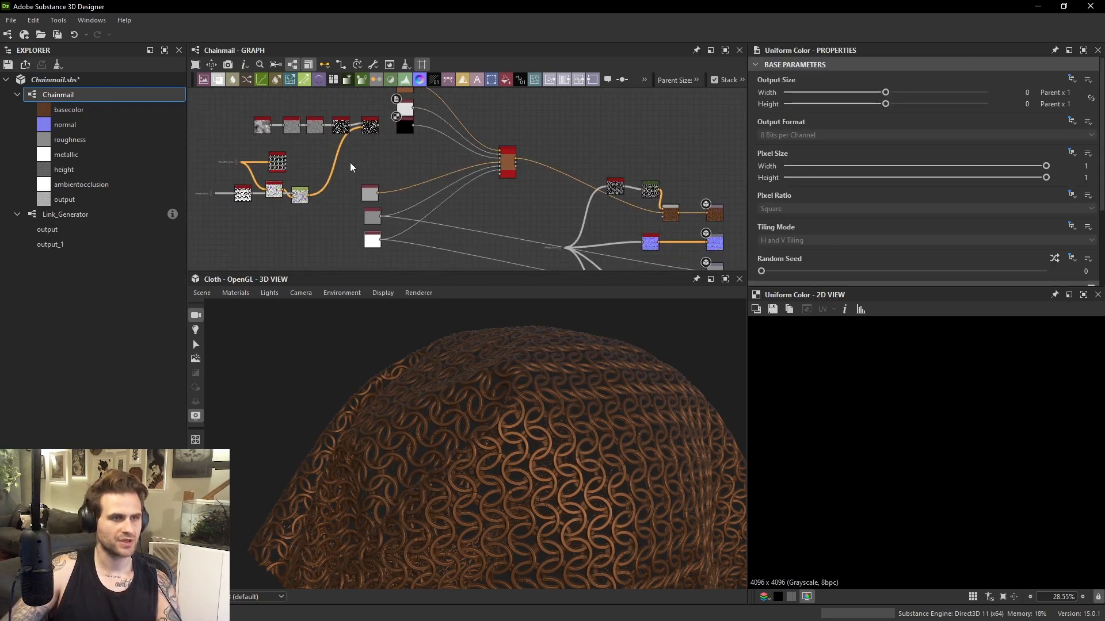
pyautogui.click(376, 127)
pyautogui.click(502, 175)
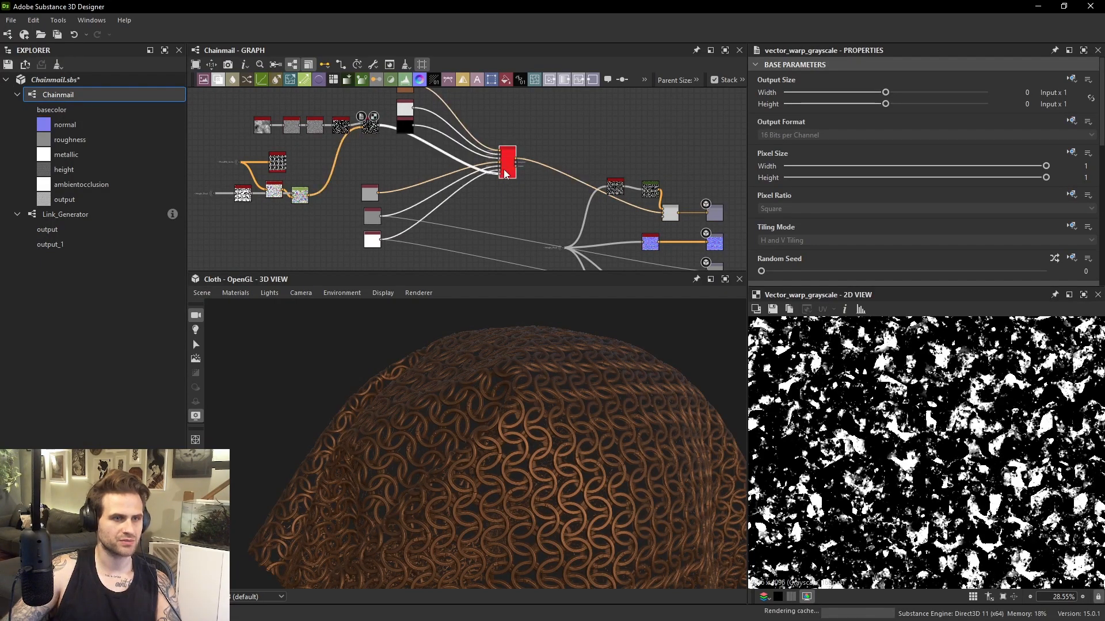
# Connect the Material Blend's Roughness output to the graph's Roughness output node.
pyautogui.scroll(2, 503, 169)
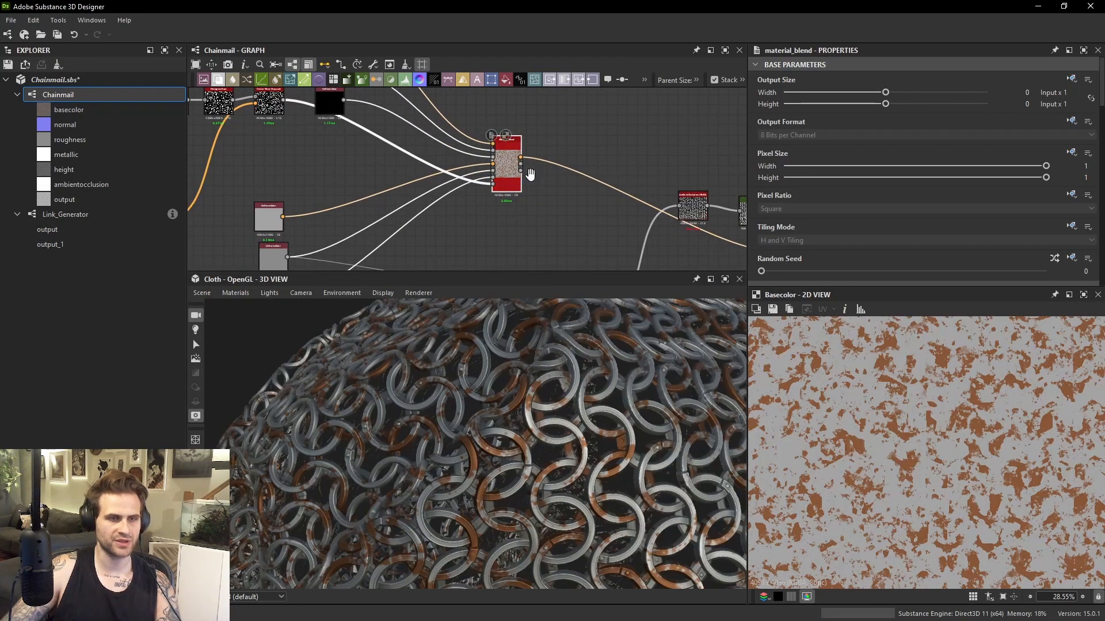
pyautogui.moveTo(530, 174); pyautogui.dragTo(468, 155, button='middle')
pyautogui.click(459, 146)
pyautogui.moveTo(583, 227); pyautogui.dragTo(384, 98, button='middle')
pyautogui.click(606, 202)
# Connect the Material Blend's Metallic output to the graph's Metallic output node.
pyautogui.scroll(-1, 518, 151)
pyautogui.moveTo(467, 123); pyautogui.dragTo(548, 182, button='middle')
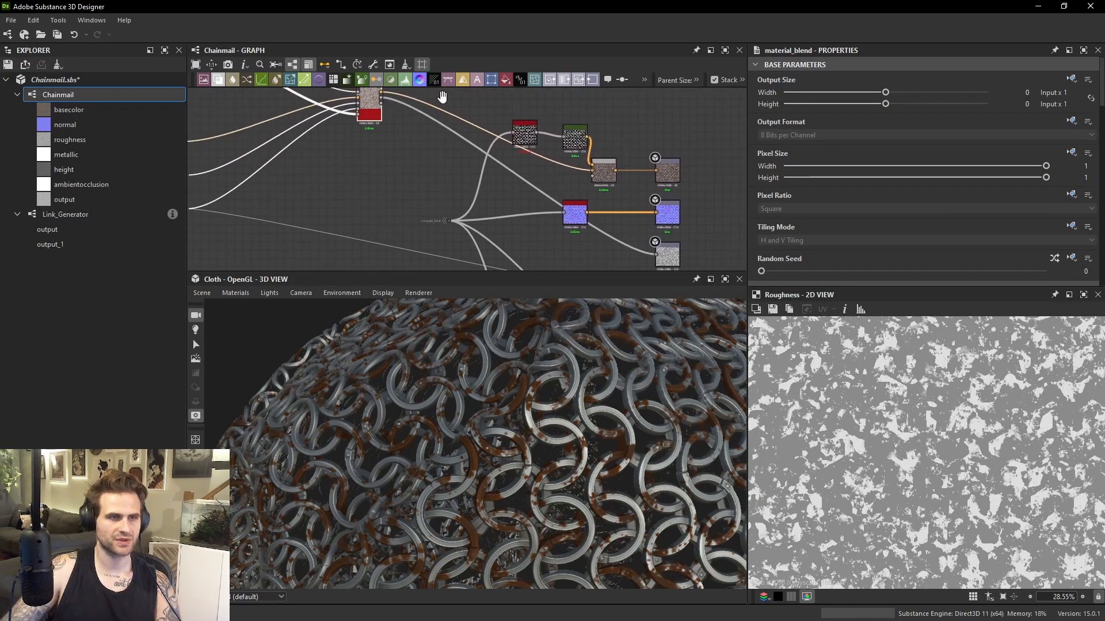
pyautogui.moveTo(442, 96); pyautogui.dragTo(450, 143, button='middle')
pyautogui.moveTo(618, 253); pyautogui.dragTo(546, 148, button='middle')
pyautogui.moveTo(578, 232); pyautogui.dragTo(541, 158, button='middle')
pyautogui.scroll(3, 569, 235)
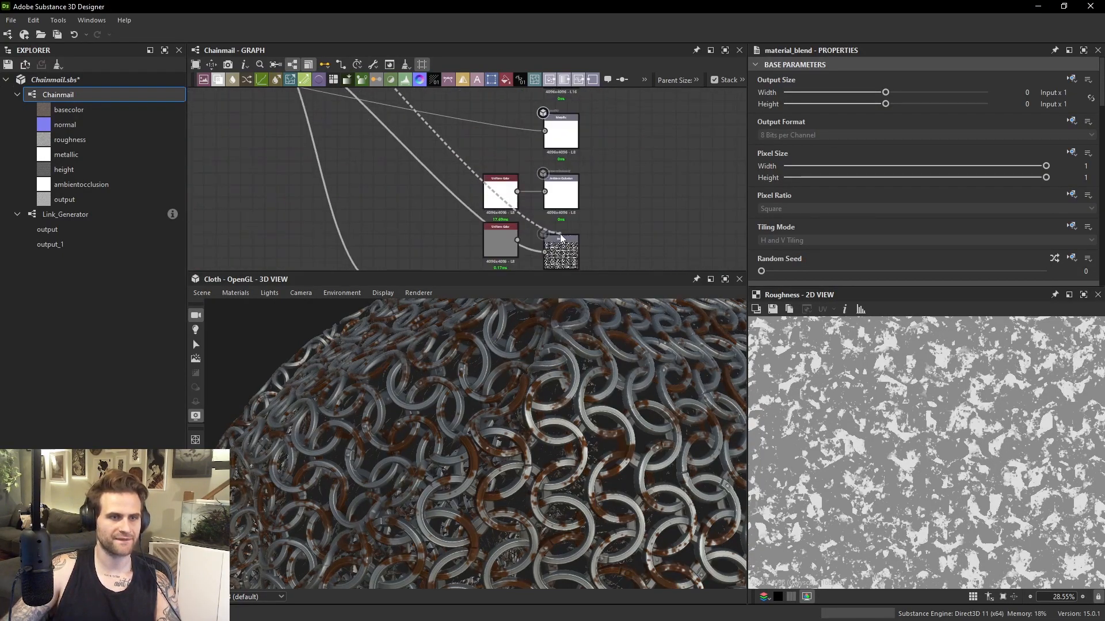
pyautogui.moveTo(569, 264); pyautogui.dragTo(565, 170, button='middle')
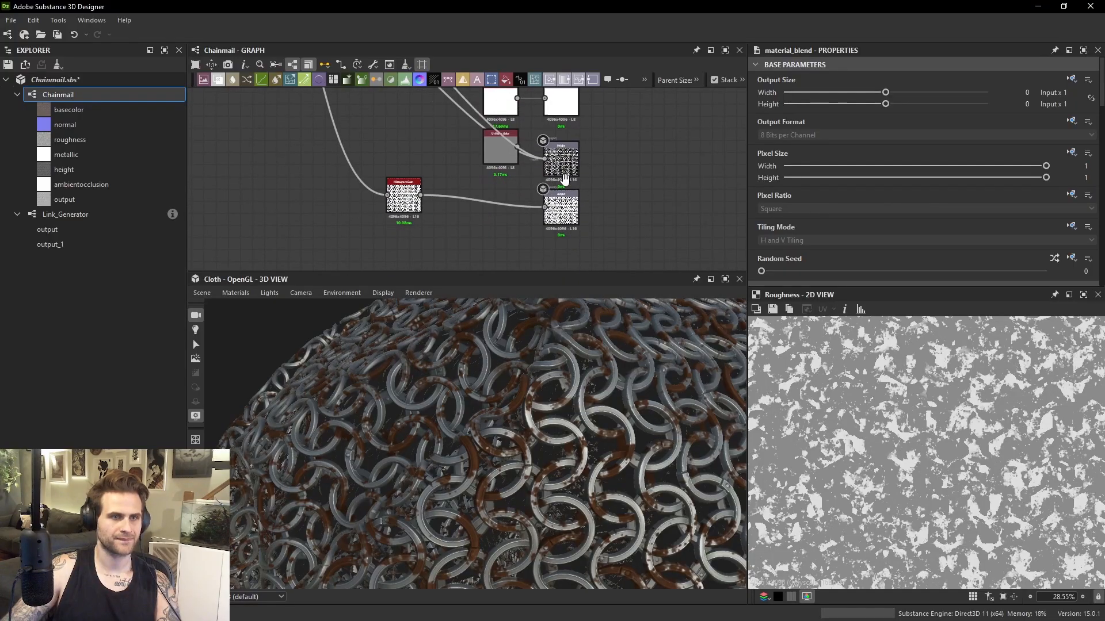
pyautogui.moveTo(557, 97); pyautogui.dragTo(577, 201, button='middle')
pyautogui.moveTo(576, 159); pyautogui.dragTo(592, 242, button='middle')
pyautogui.scroll(2, 592, 241)
pyautogui.click(592, 240)
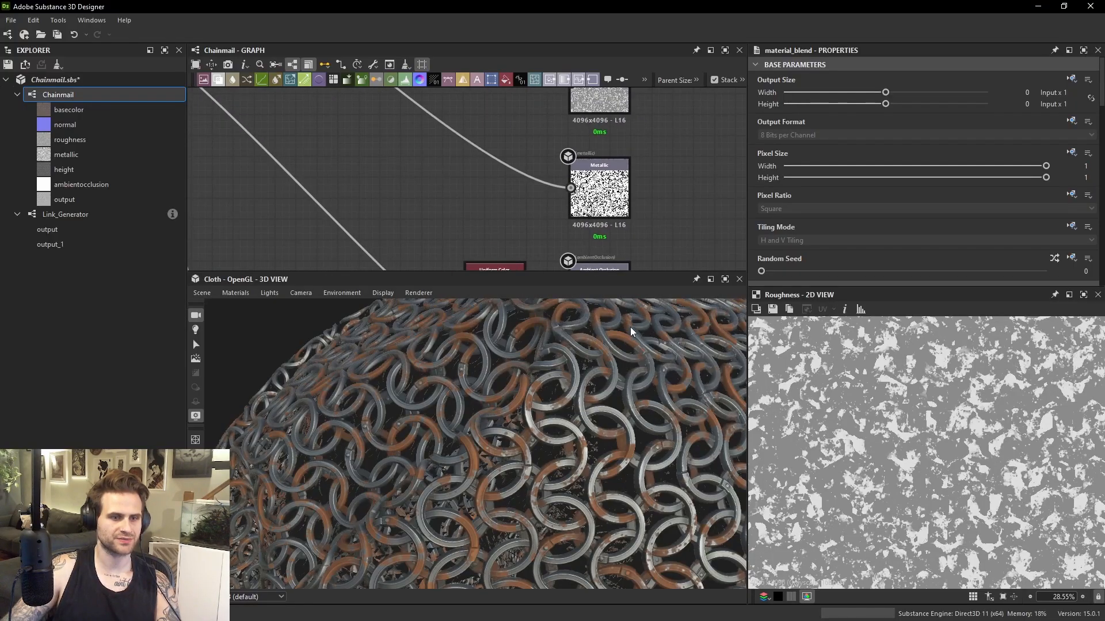
# Examine the blended rust and metal on the cloth preview from another angle and review the Material Blend's node layout.
pyautogui.scroll(-5, 598, 377)
pyautogui.scroll(-2, 574, 368)
pyautogui.moveTo(574, 368); pyautogui.dragTo(535, 362)
pyautogui.scroll(4, 580, 373)
pyautogui.scroll(-3, 586, 370)
pyautogui.scroll(-5, 455, 173)
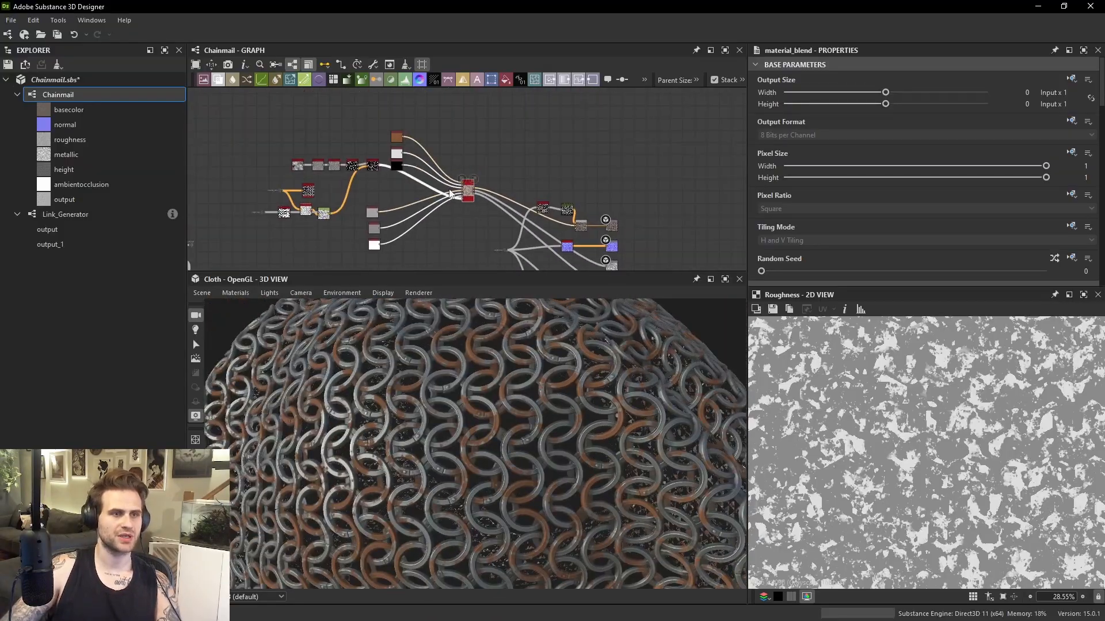
pyautogui.scroll(3, 461, 170)
pyautogui.scroll(-3, 461, 171)
# Move the three rust Uniform Color nodes higher and the three metal Uniform Color nodes up and away from the mask chain.
pyautogui.moveTo(461, 167); pyautogui.dragTo(484, 219)
pyautogui.moveTo(476, 205); pyautogui.dragTo(436, 165)
pyautogui.moveTo(418, 209); pyautogui.dragTo(427, 158, button='middle')
pyautogui.moveTo(459, 182); pyautogui.dragTo(388, 162)
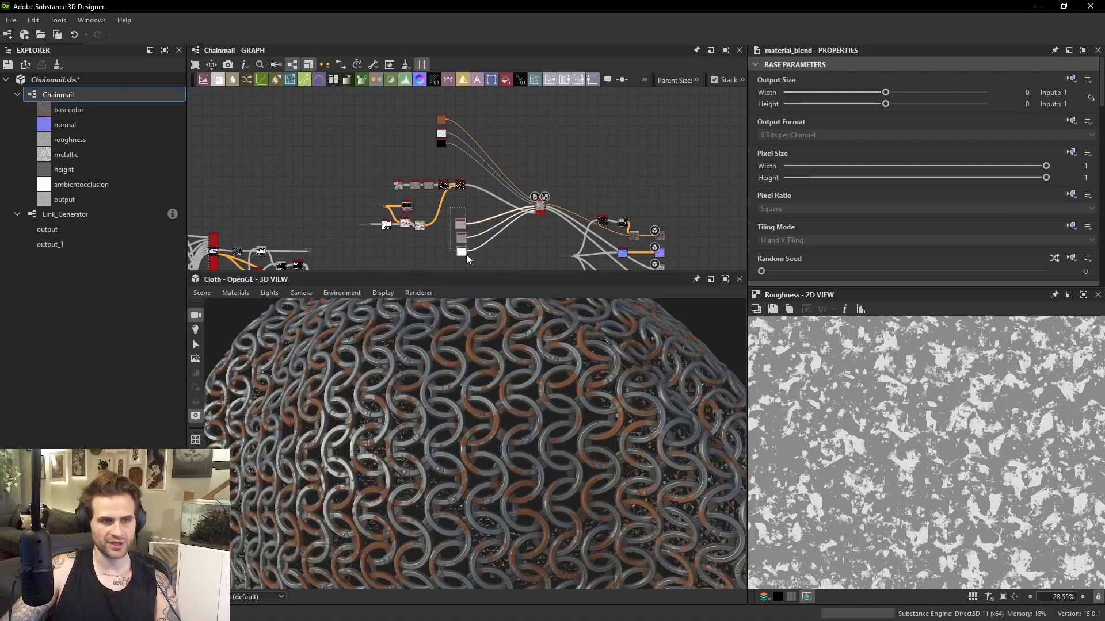
pyautogui.moveTo(466, 255)
pyautogui.mouseDown()
pyautogui.moveTo(357, 182)
pyautogui.moveTo(459, 242)
pyautogui.mouseUp()
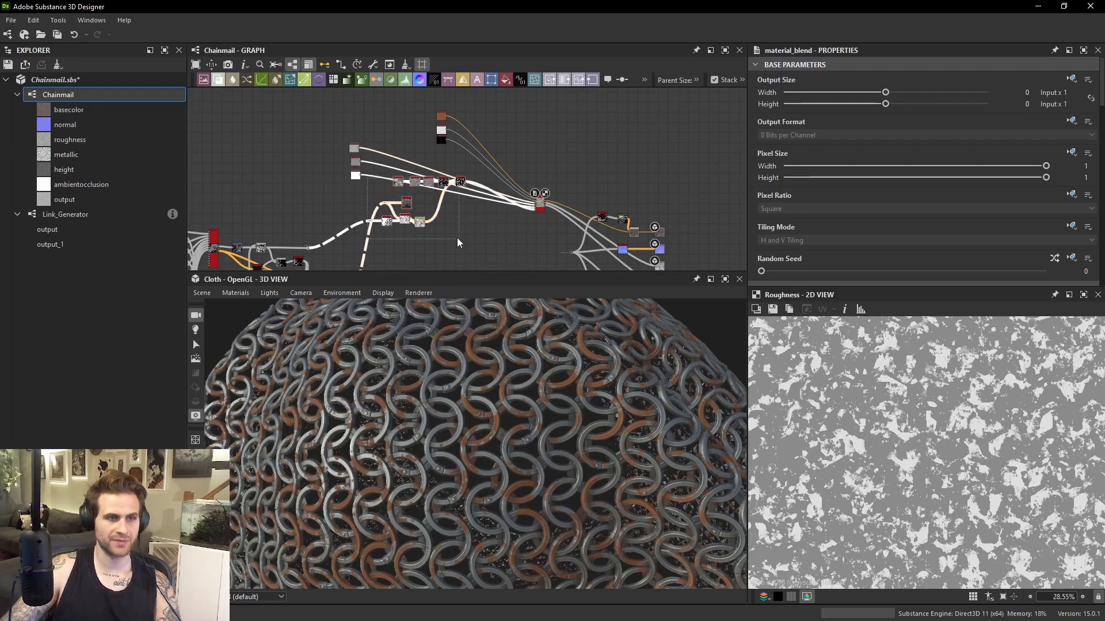
# Move the rust mask node chain down so it sits below the metal Uniform Color nodes.
pyautogui.moveTo(460, 182); pyautogui.dragTo(484, 234)
pyautogui.click(483, 216)
pyautogui.moveTo(483, 216); pyautogui.dragTo(477, 218, button='middle')
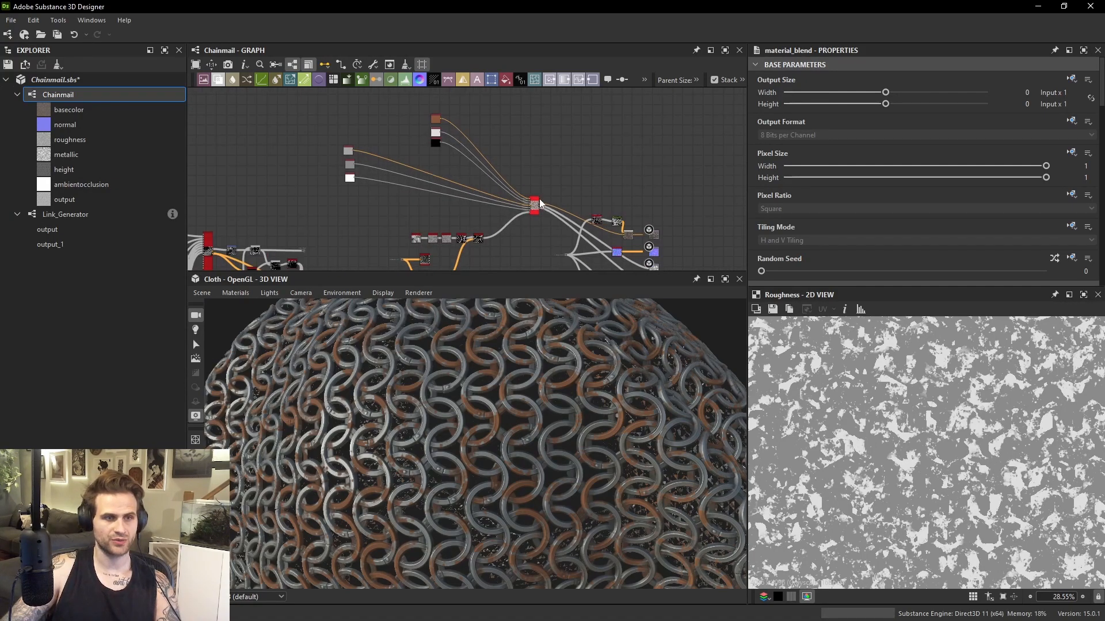
# Move the Material Blend up level with the metal Uniform Color nodes and raise the rust Uniform Color trio slightly.
pyautogui.moveTo(534, 205); pyautogui.dragTo(519, 171)
pyautogui.moveTo(461, 132); pyautogui.dragTo(485, 137, button='middle')
pyautogui.moveTo(453, 115); pyautogui.dragTo(466, 154)
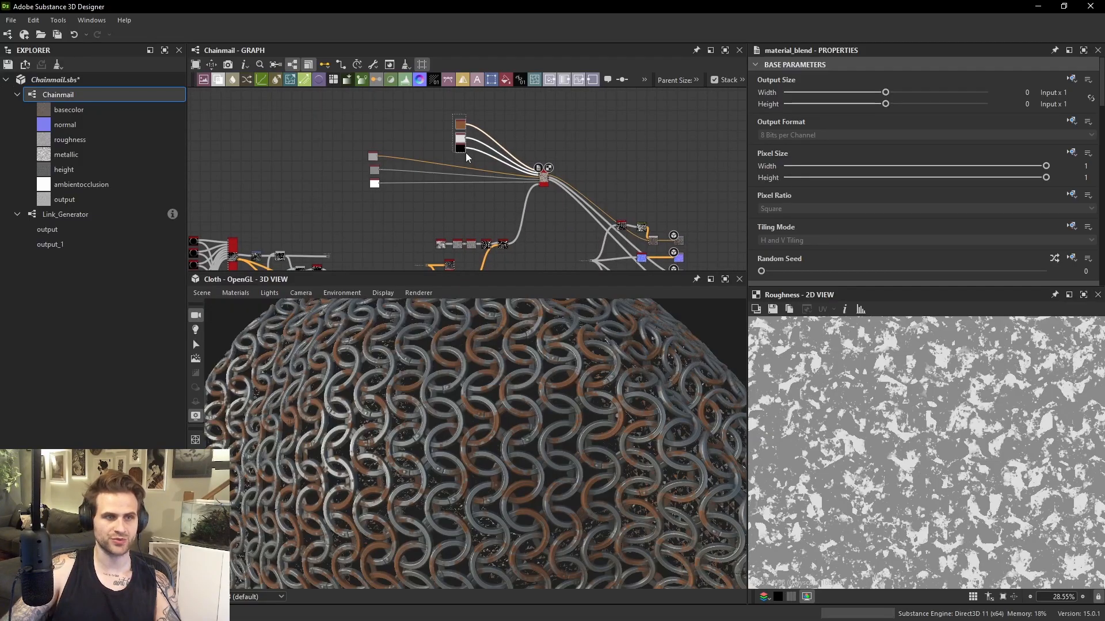
# Move the portal node feeding the rust mask chain up level with the chain's first node.
pyautogui.moveTo(404, 225); pyautogui.dragTo(408, 164, button='middle')
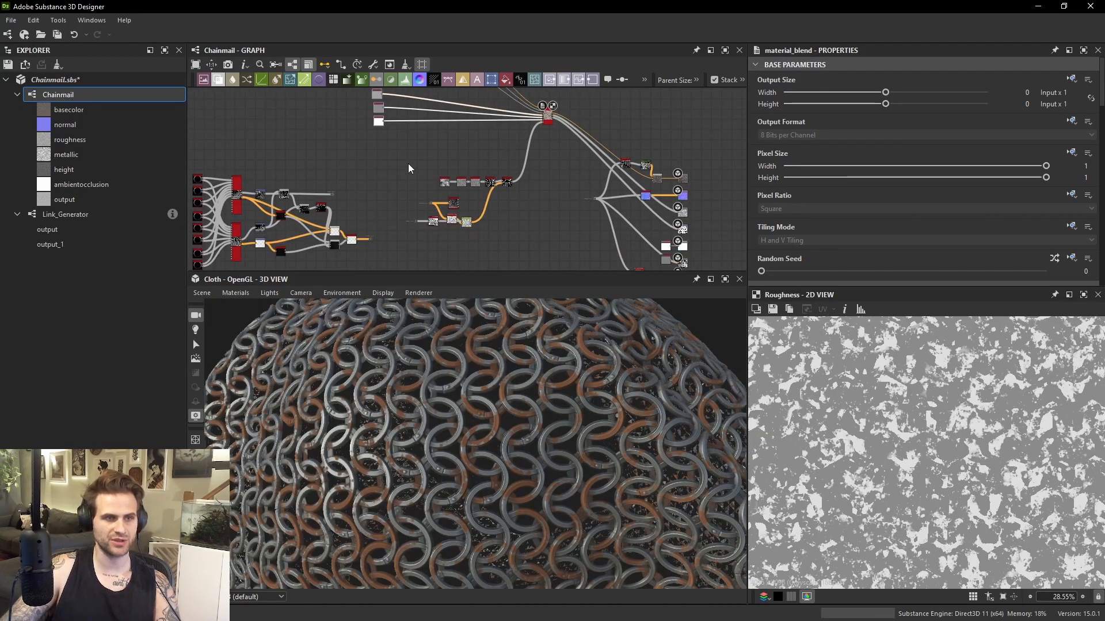
pyautogui.scroll(3, 443, 226)
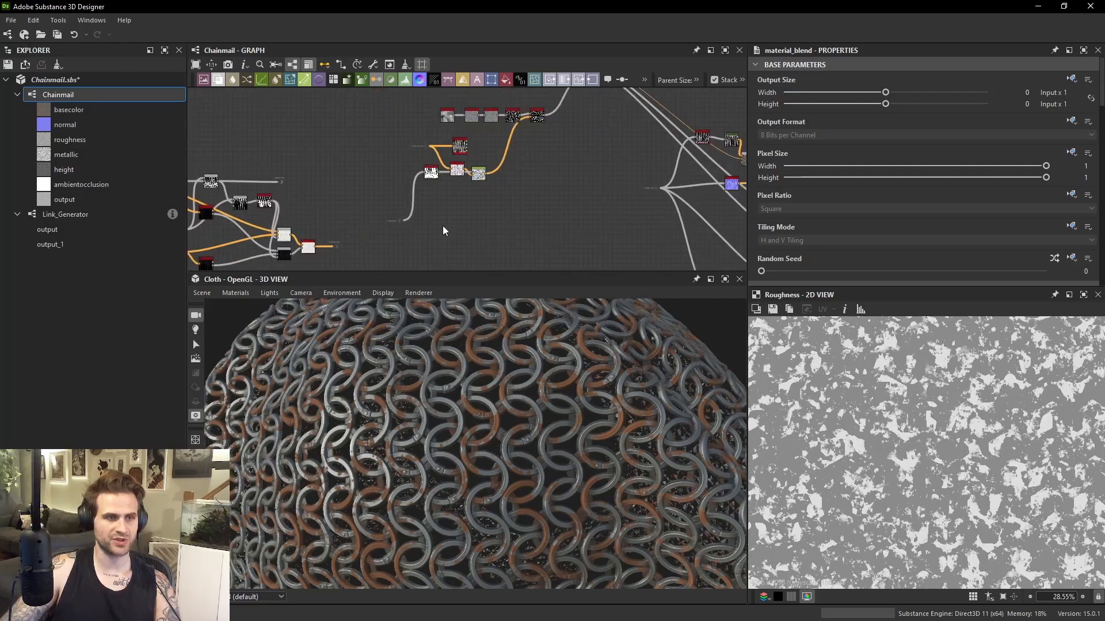
pyautogui.scroll(2, 396, 190)
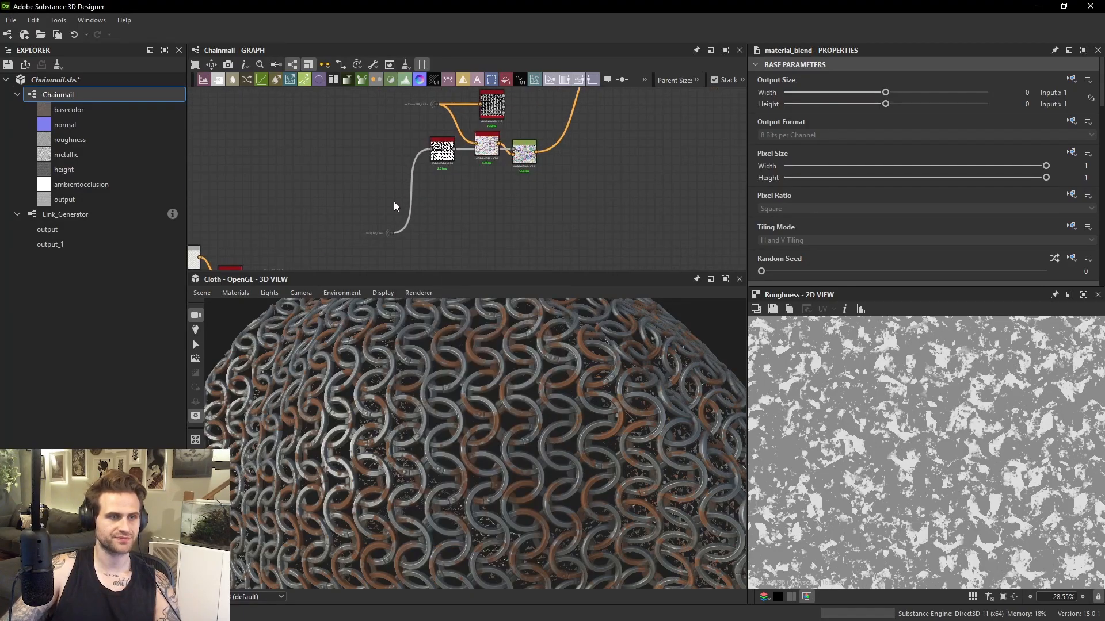
pyautogui.moveTo(390, 233); pyautogui.dragTo(395, 150)
# Inspect the Gradient Map, the final Blend and the Base Color output up close, comparing them with the chainmail on the cloth.
pyautogui.moveTo(701, 93); pyautogui.dragTo(489, 184, button='middle')
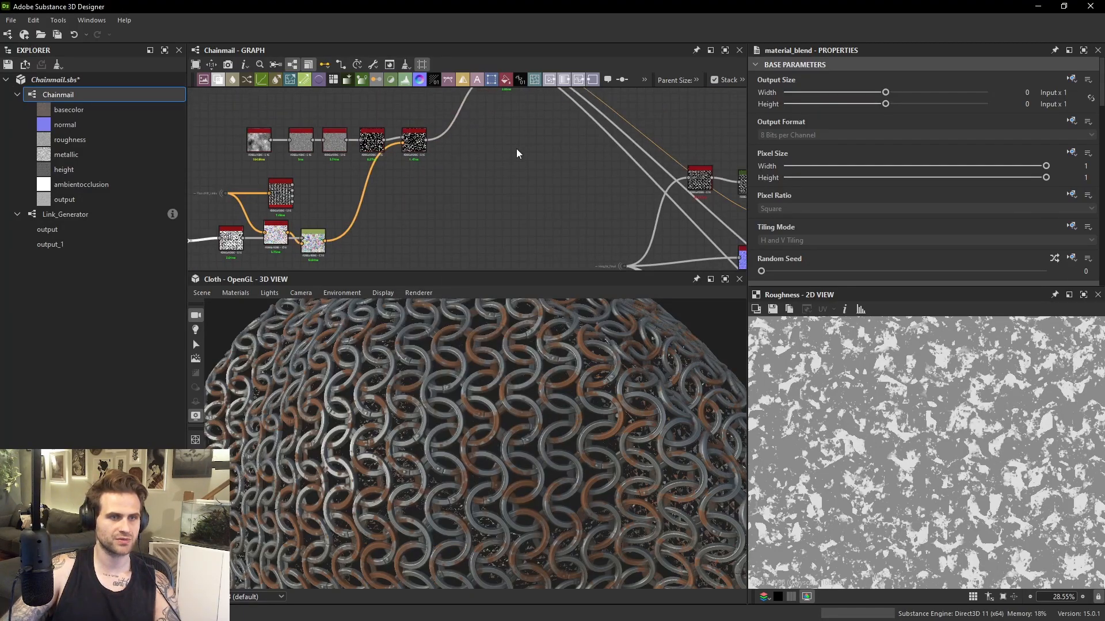
pyautogui.moveTo(698, 148); pyautogui.dragTo(565, 138, button='middle')
pyautogui.scroll(-2, 601, 193)
pyautogui.scroll(2, 611, 189)
pyautogui.doubleClick(611, 173)
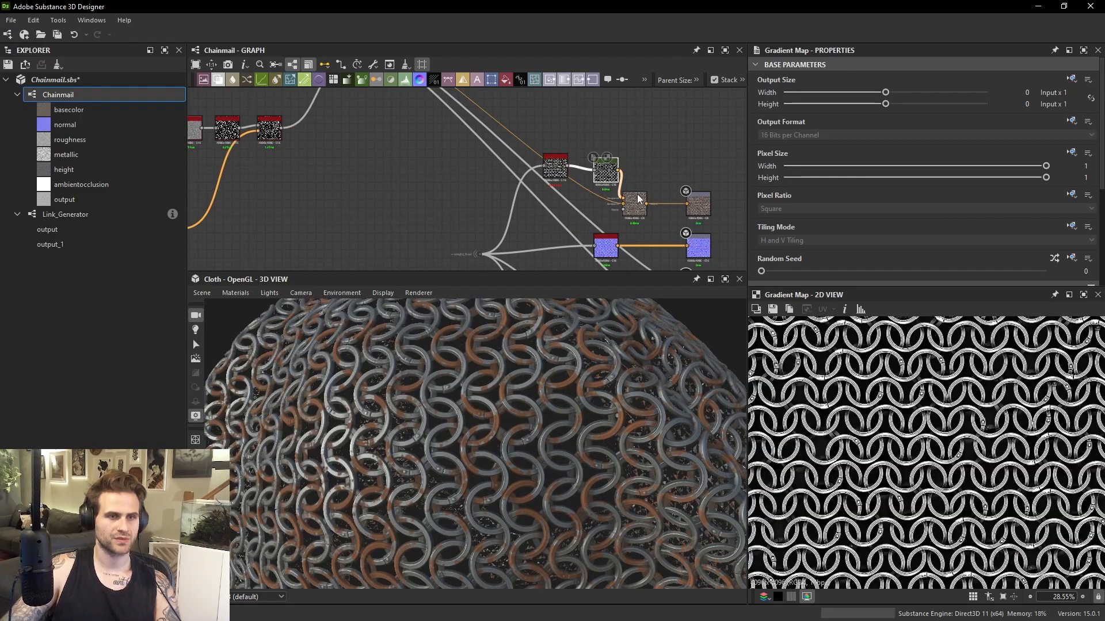
pyautogui.doubleClick(637, 203)
pyautogui.scroll(6, 940, 406)
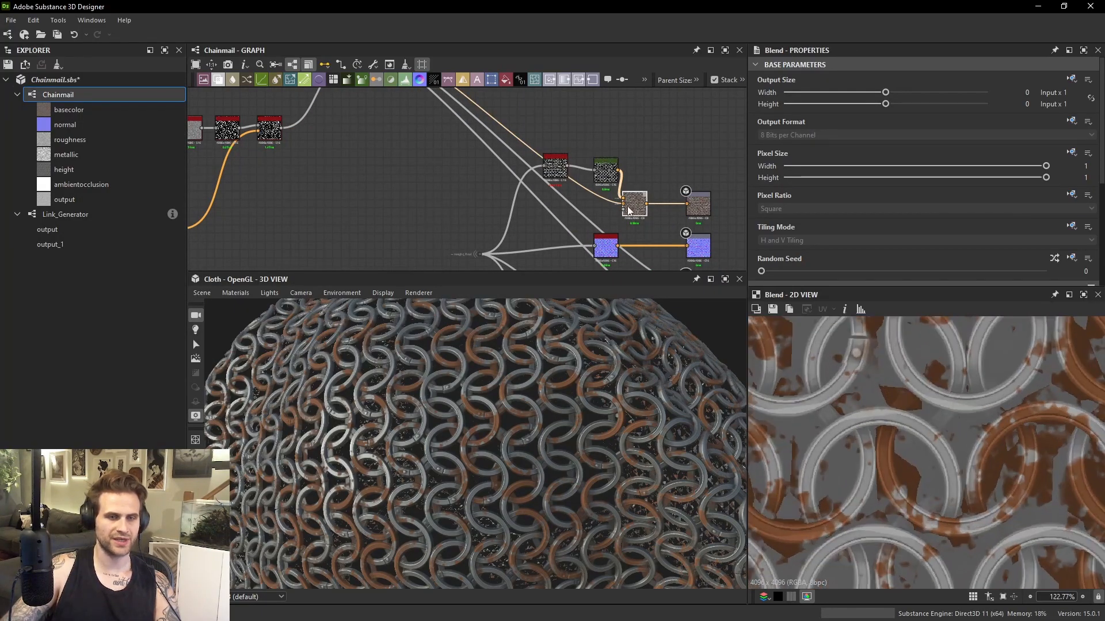
pyautogui.scroll(-2, 609, 229)
pyautogui.scroll(3, 557, 375)
pyautogui.scroll(1, 649, 234)
pyautogui.doubleClick(670, 211)
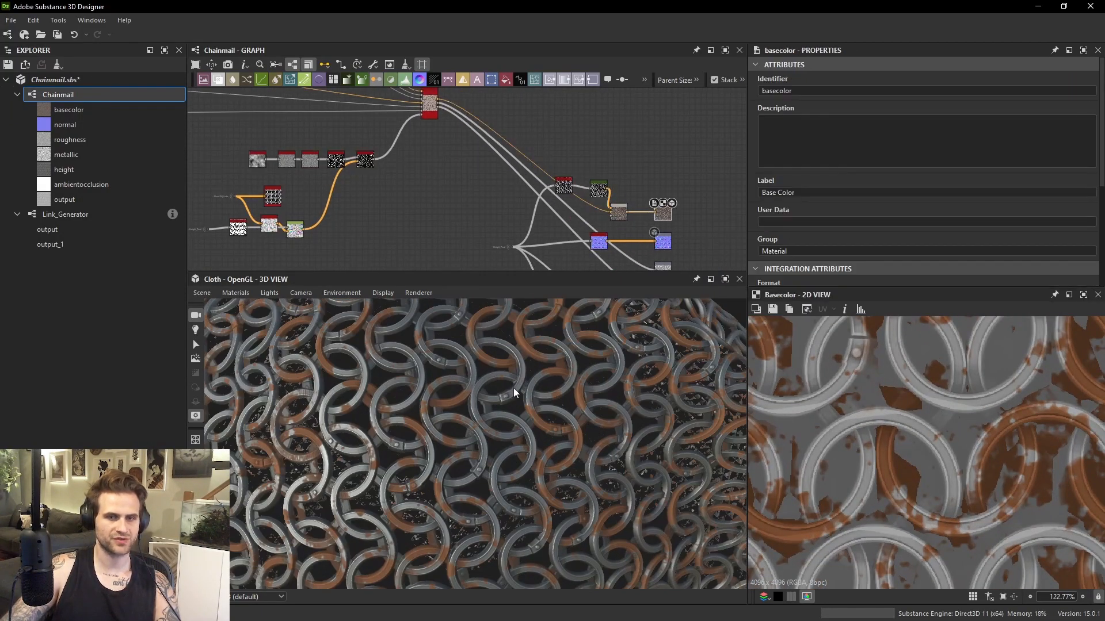
pyautogui.moveTo(513, 388); pyautogui.dragTo(477, 387)
# Bring up the rusty chainmail reference photo and move it clear of the graph and previews.
pyautogui.moveTo(454, 160); pyautogui.dragTo(574, 249, button='middle')
pyautogui.hotkey('alt', 'Tab')
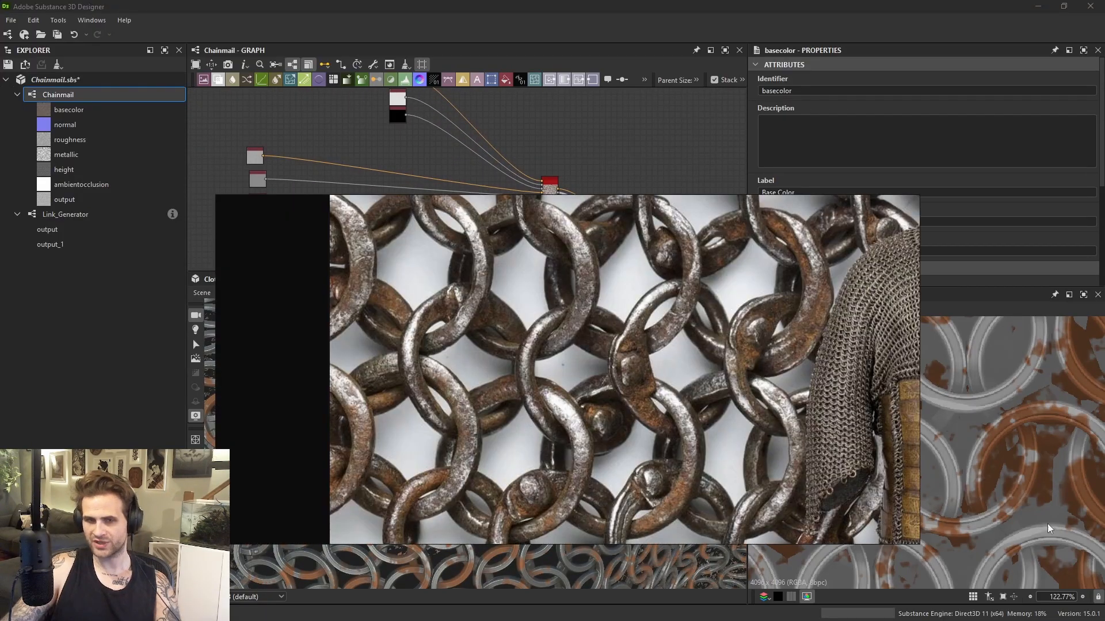
pyautogui.moveTo(654, 335); pyautogui.dragTo(1104, 454, button='right')
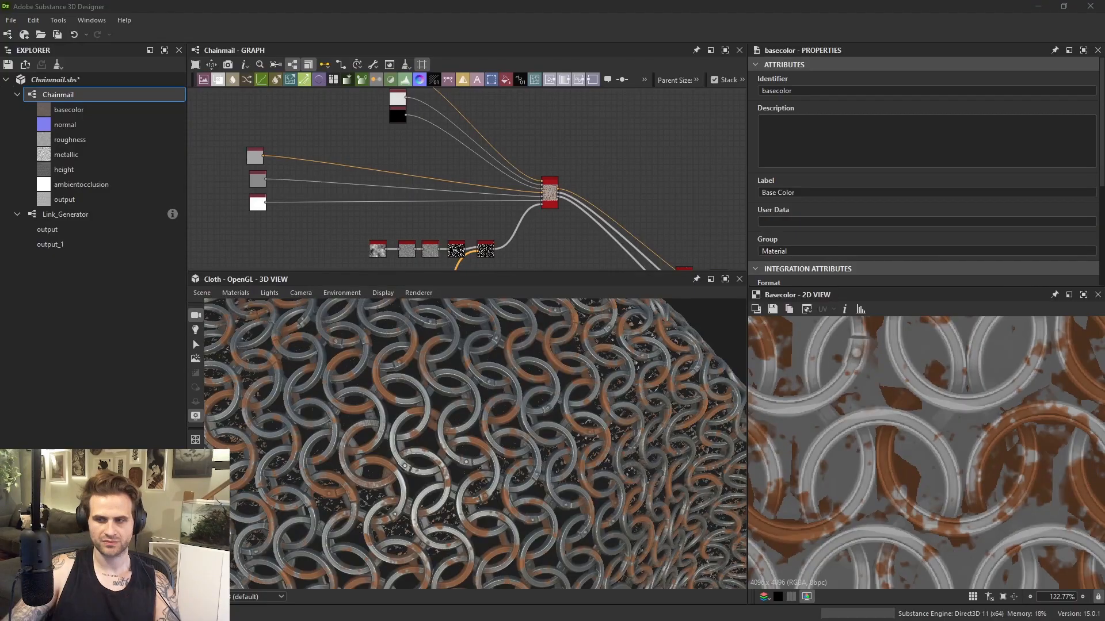
# Switch the metal base Uniform Color to HSV and set its value to 0.58.
pyautogui.scroll(2, 395, 205)
pyautogui.click(296, 132)
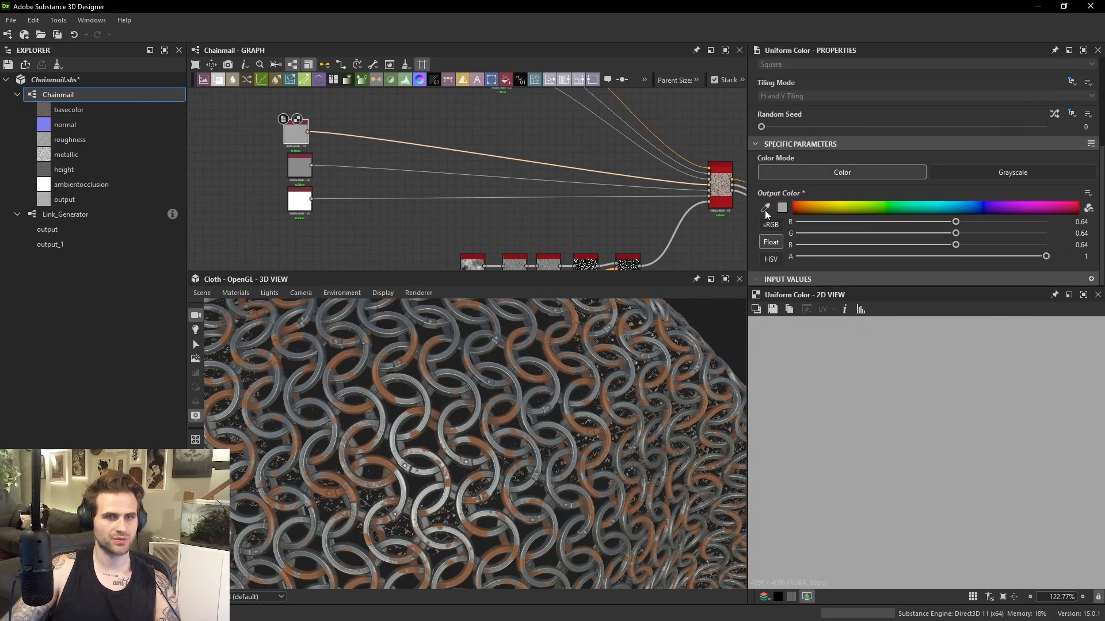
pyautogui.click(771, 259)
pyautogui.moveTo(955, 245)
pyautogui.mouseDown()
pyautogui.moveTo(914, 244)
pyautogui.moveTo(937, 244)
pyautogui.mouseUp()
pyautogui.moveTo(508, 388); pyautogui.dragTo(530, 366)
pyautogui.moveTo(927, 249); pyautogui.dragTo(941, 244)
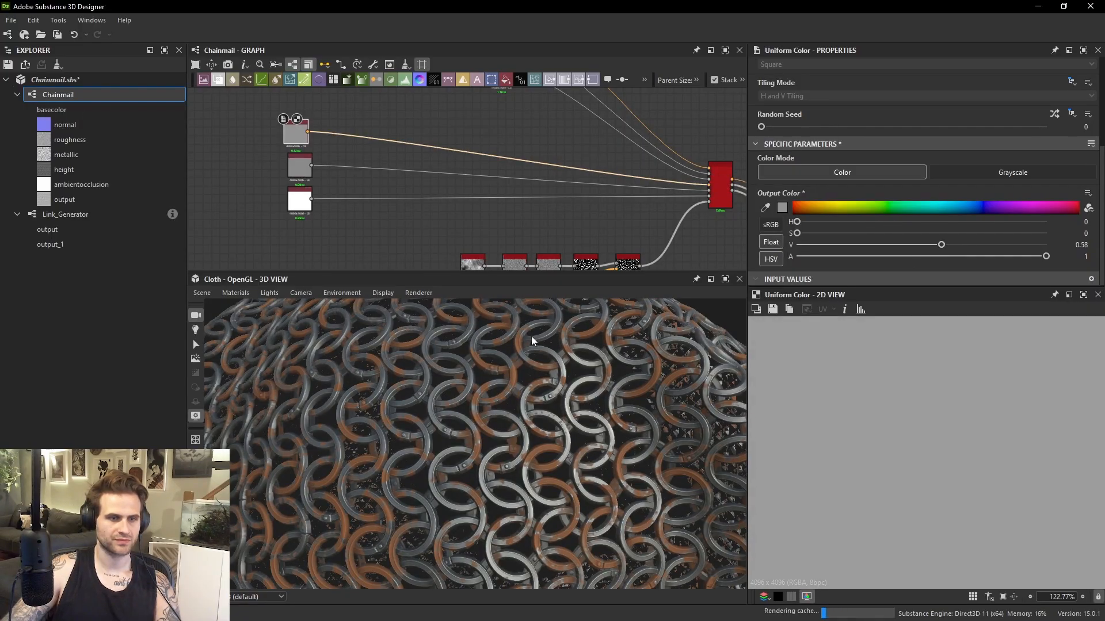
# Set the rust base Uniform Color's saturation to 0.65 and value to 0.5, and check it on the rings.
pyautogui.moveTo(447, 138); pyautogui.dragTo(410, 233, button='middle')
pyautogui.click(461, 176)
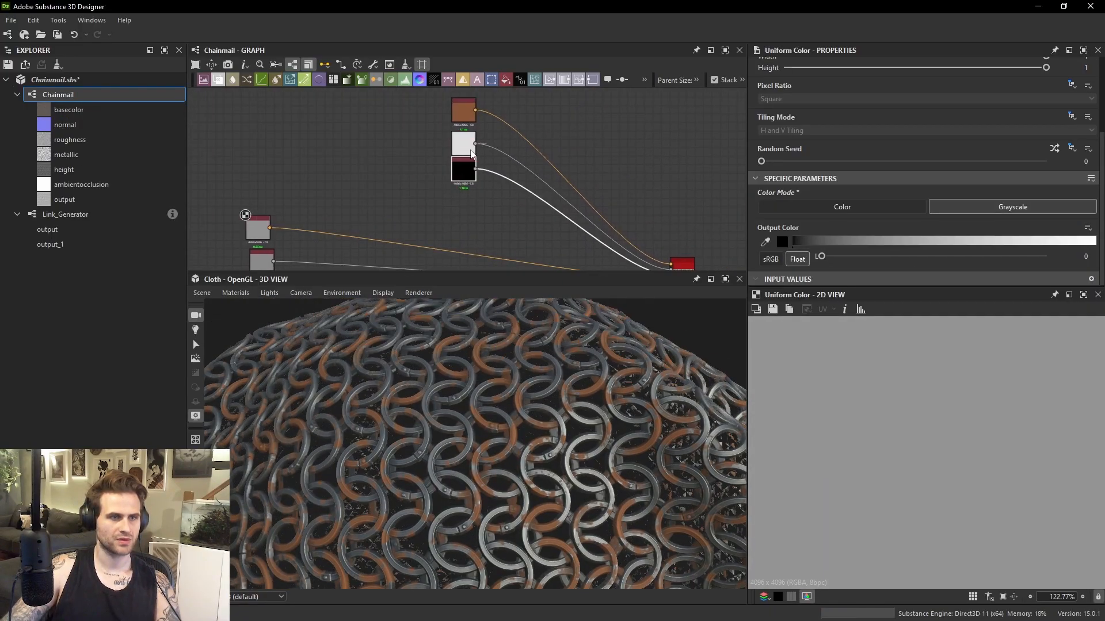
pyautogui.doubleClick(465, 148)
pyautogui.doubleClick(463, 111)
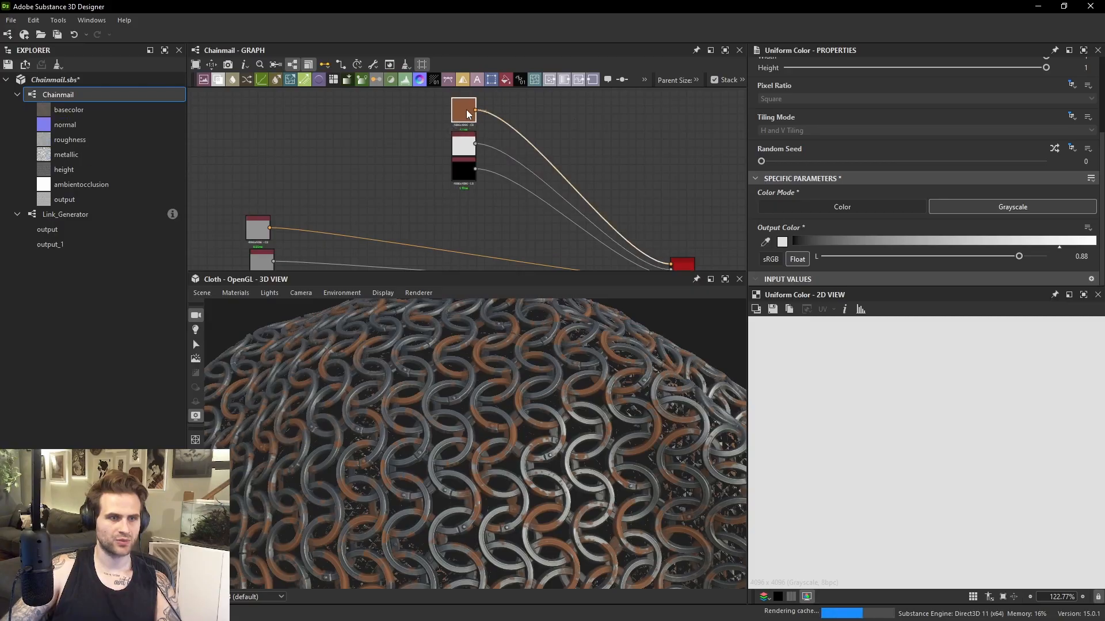
pyautogui.click(959, 267)
pyautogui.moveTo(928, 279); pyautogui.dragTo(920, 279)
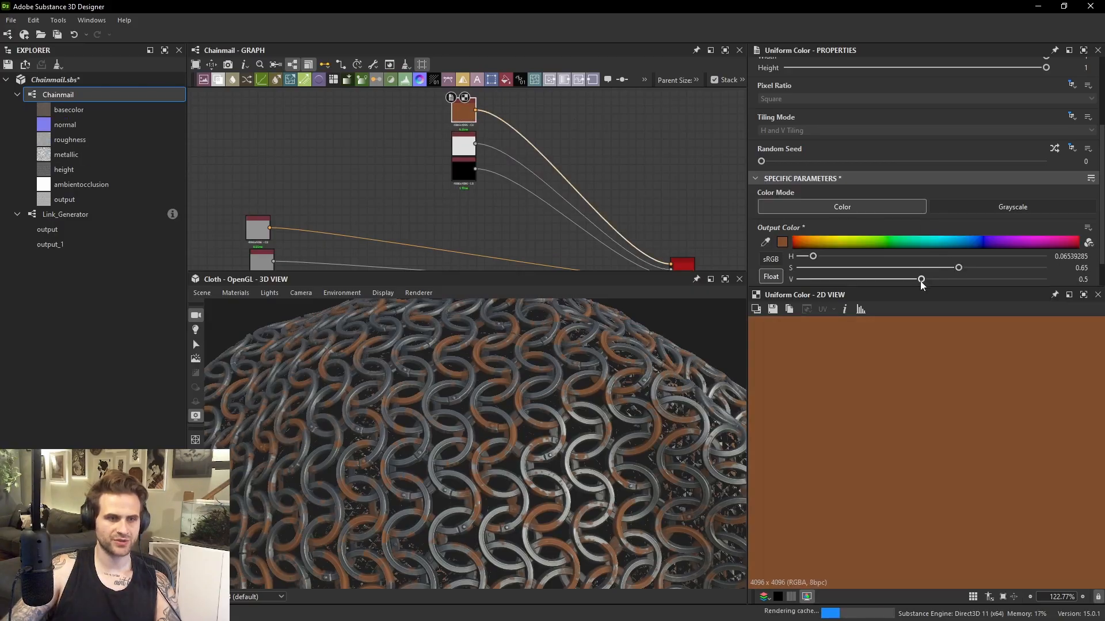
pyautogui.moveTo(571, 418); pyautogui.dragTo(485, 440)
pyautogui.scroll(4, 524, 428)
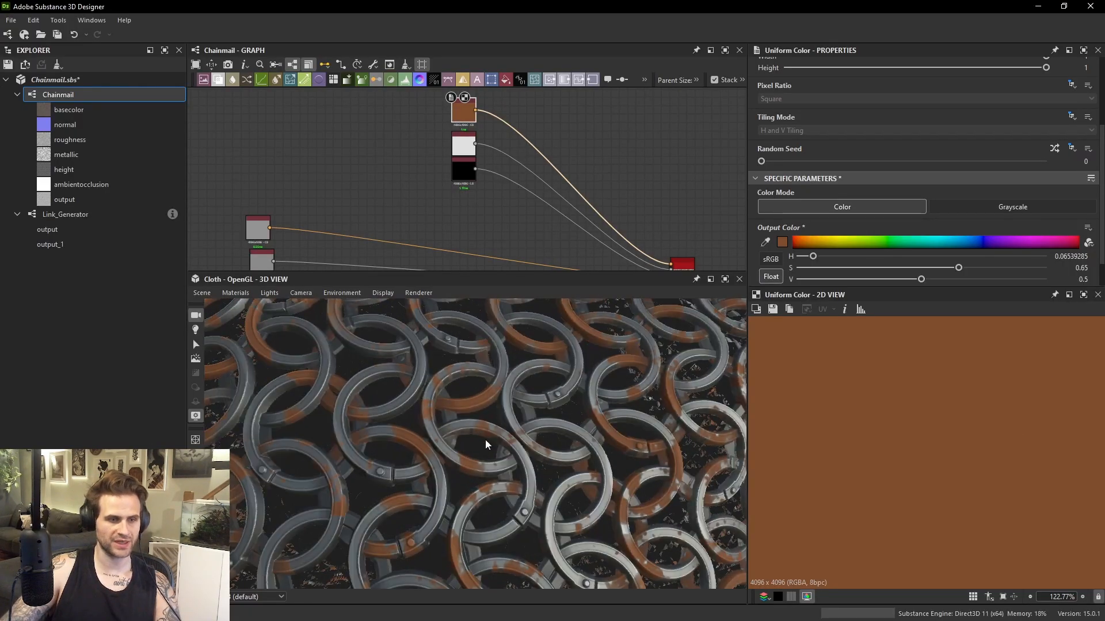
pyautogui.scroll(-3, 440, 185)
# Set the rust mask's Histogram Scan contrast to 0.93 and preview the mask through the Vector Warp Grayscale.
pyautogui.moveTo(428, 213); pyautogui.dragTo(462, 152, button='middle')
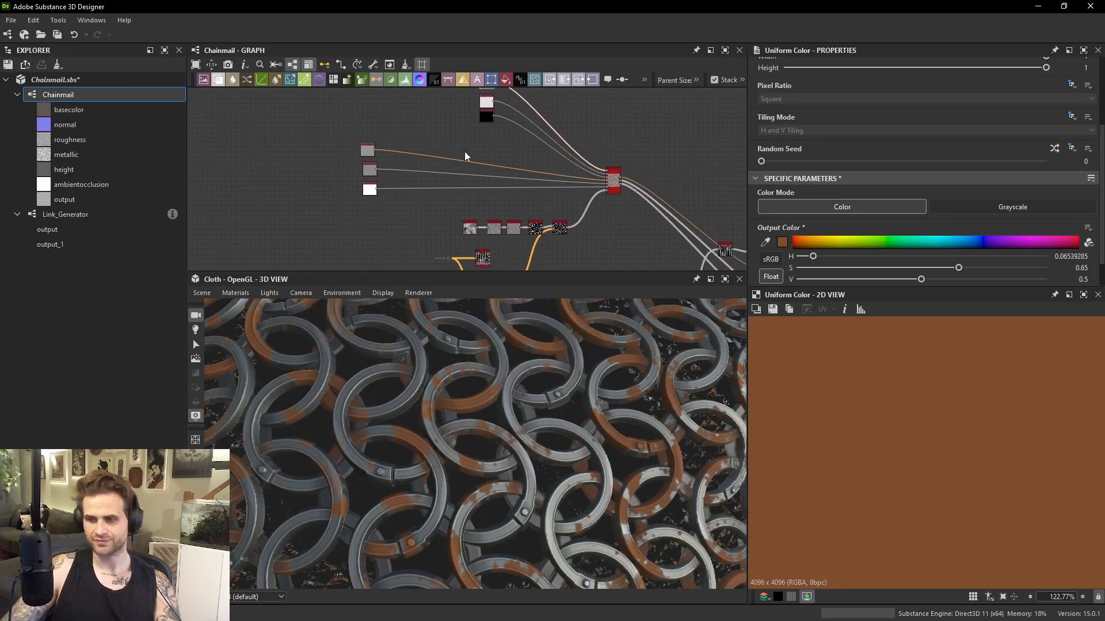
pyautogui.scroll(5, 546, 192)
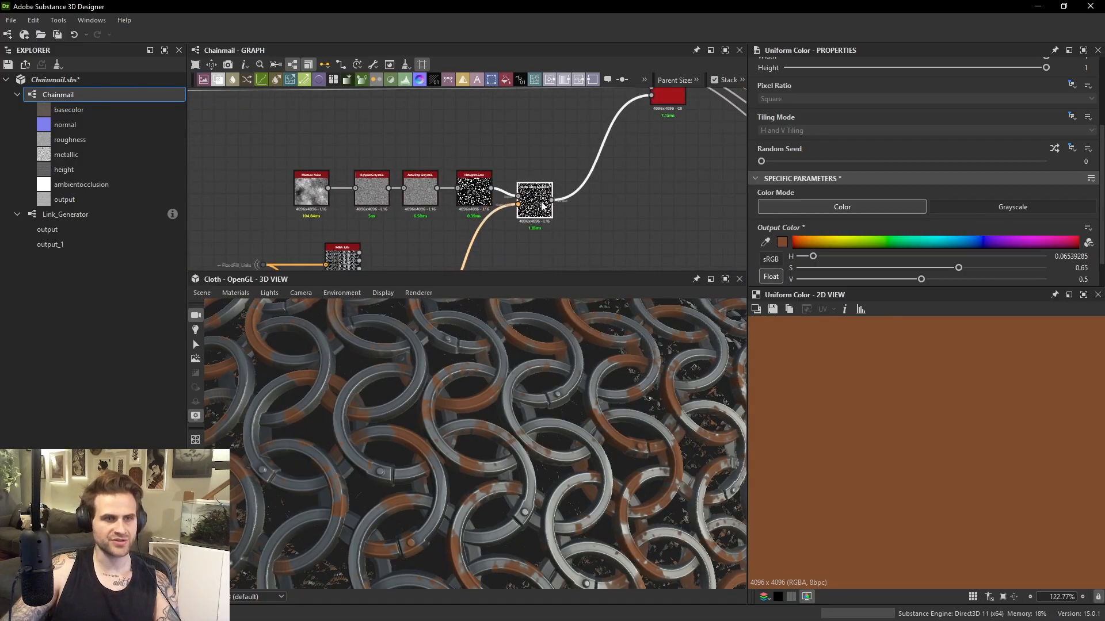
pyautogui.moveTo(542, 206); pyautogui.dragTo(542, 230)
pyautogui.doubleClick(474, 189)
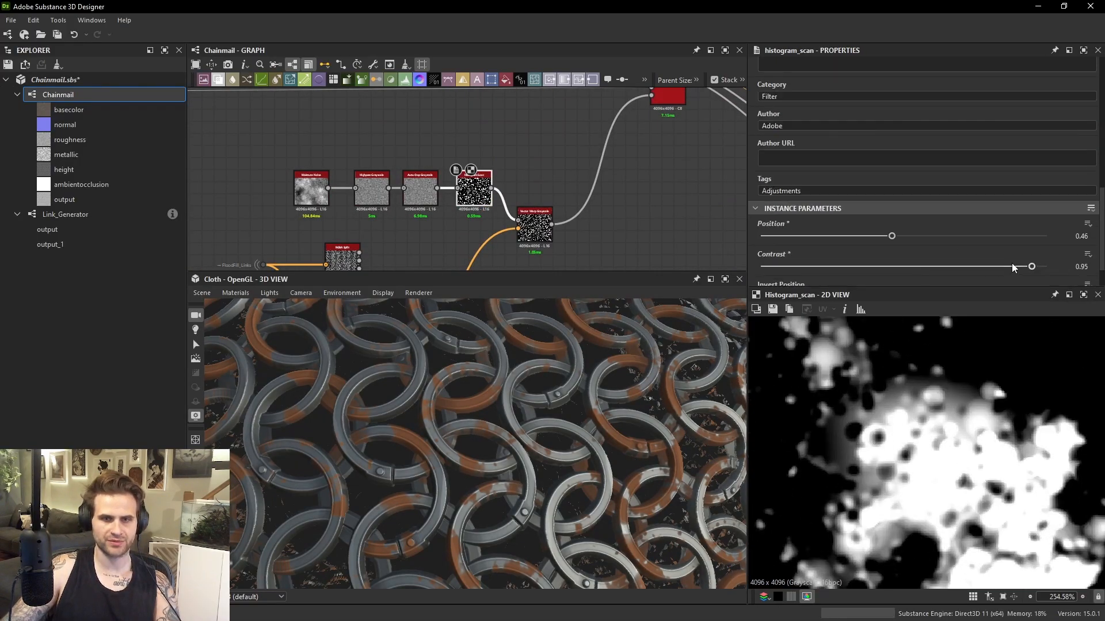
pyautogui.moveTo(1031, 266)
pyautogui.mouseDown()
pyautogui.moveTo(1060, 273)
pyautogui.moveTo(1025, 268)
pyautogui.mouseUp()
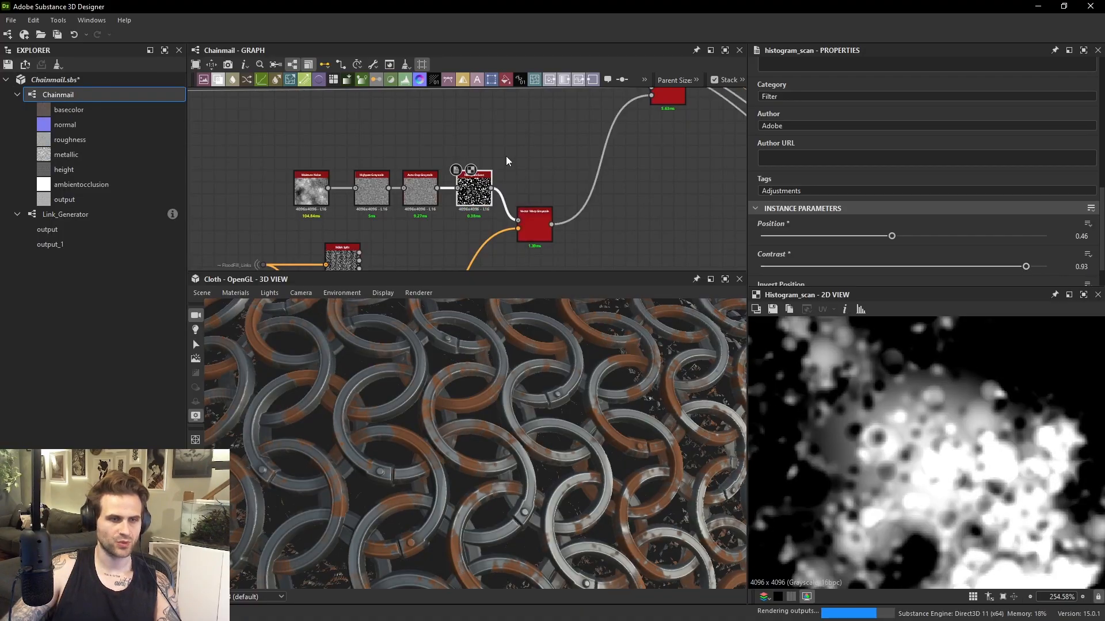
pyautogui.scroll(-1, 506, 157)
pyautogui.moveTo(319, 154); pyautogui.dragTo(459, 142)
pyautogui.doubleClick(528, 206)
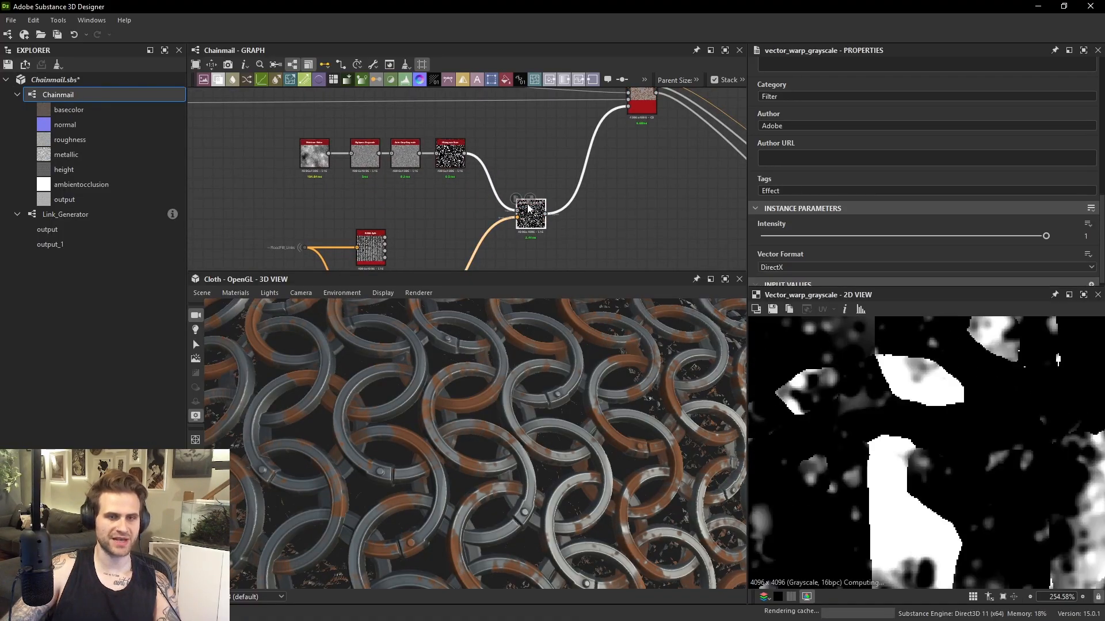
pyautogui.scroll(-3, 545, 169)
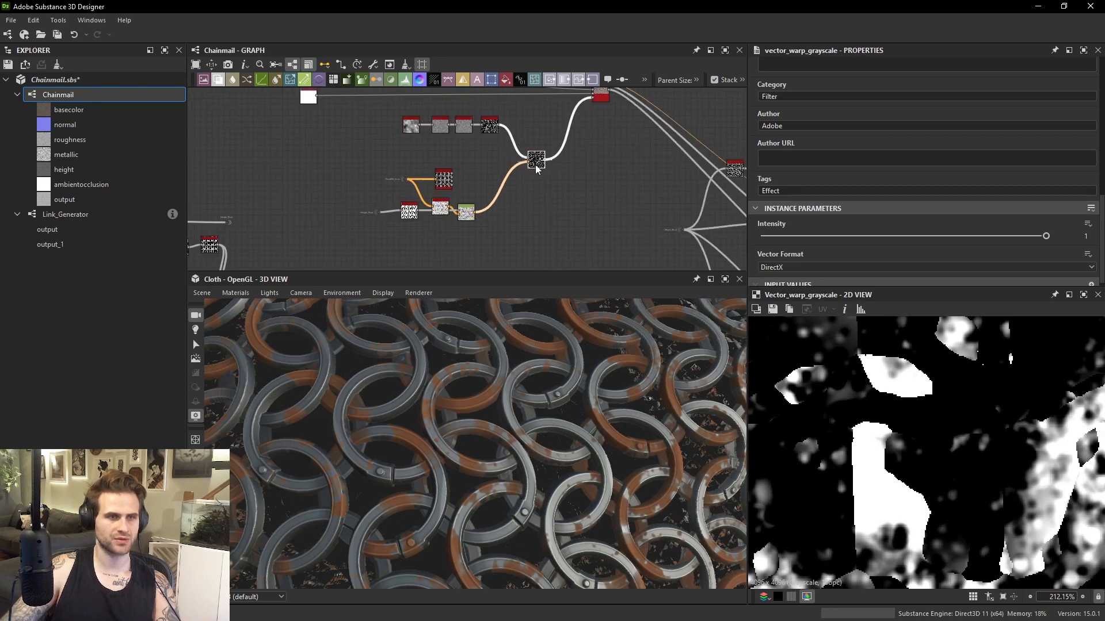
# Move the Vector Warp Grayscale down to clear space and add a Blend node after the Histogram Scan.
pyautogui.moveTo(535, 164); pyautogui.dragTo(530, 214)
pyautogui.moveTo(517, 167); pyautogui.dragTo(568, 192, button='middle')
pyautogui.doubleClick(522, 170)
pyautogui.scroll(2, 586, 175)
pyautogui.press('space')
pyautogui.click(630, 199)
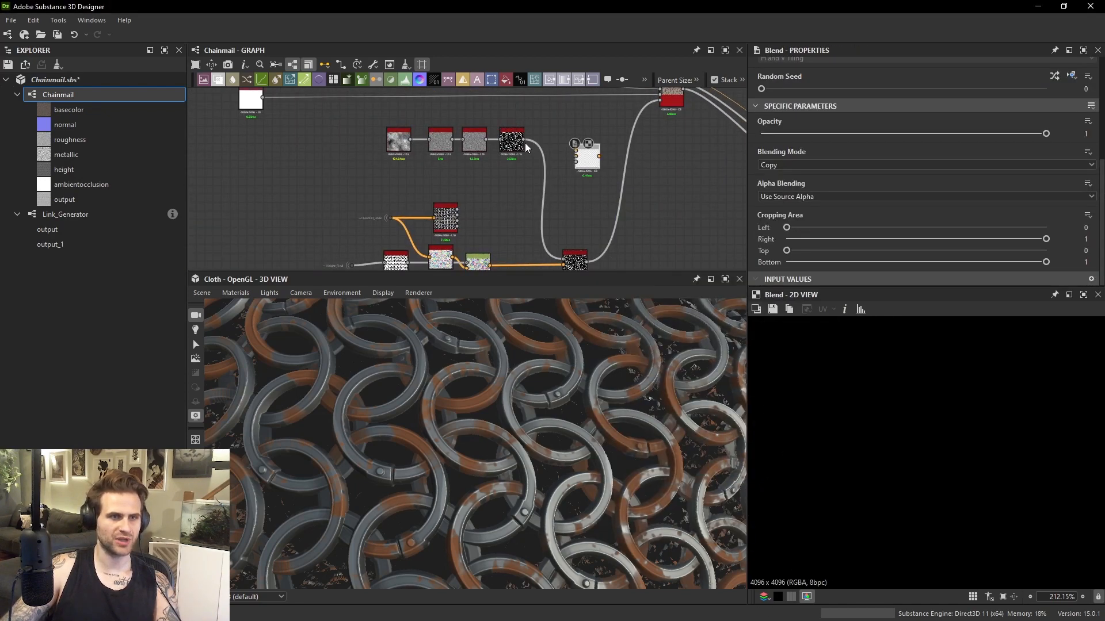
# Add a BnW Spots 2 noise below the Histogram Scan and feed it into the new Blend's foreground.
pyautogui.press('space')
pyautogui.write('bnw')
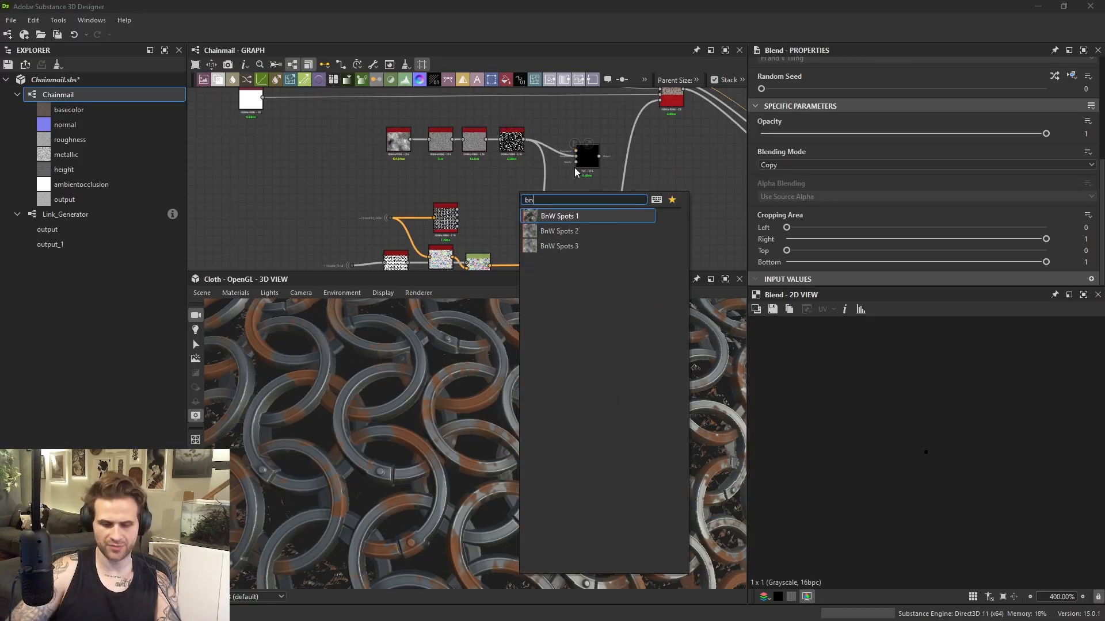
pyautogui.click(604, 232)
pyautogui.scroll(2, 530, 192)
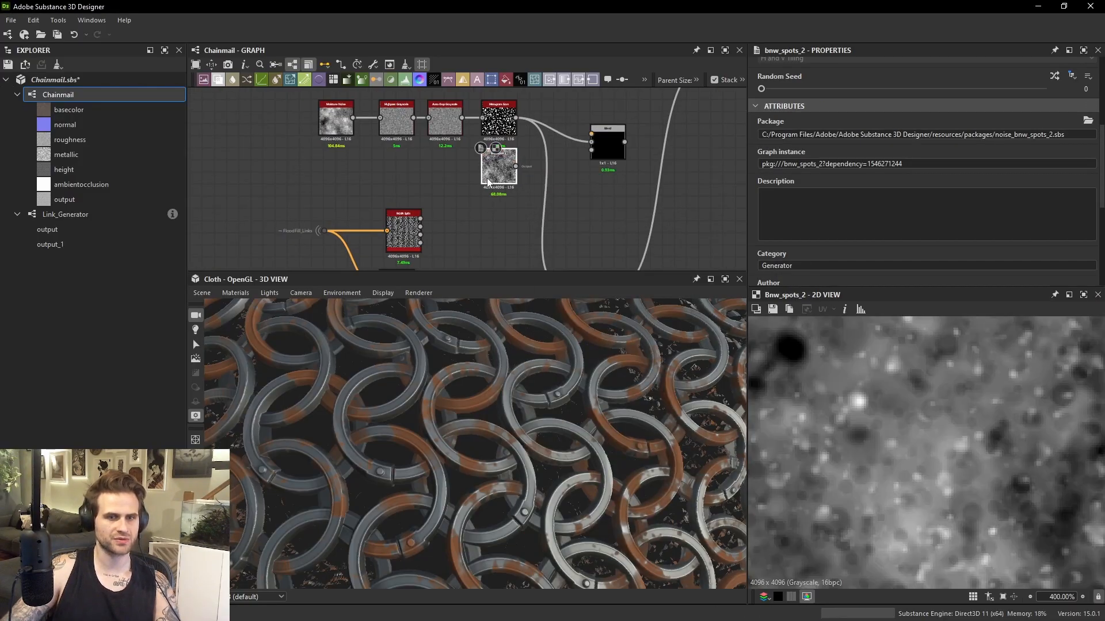
pyautogui.moveTo(608, 137); pyautogui.dragTo(584, 161)
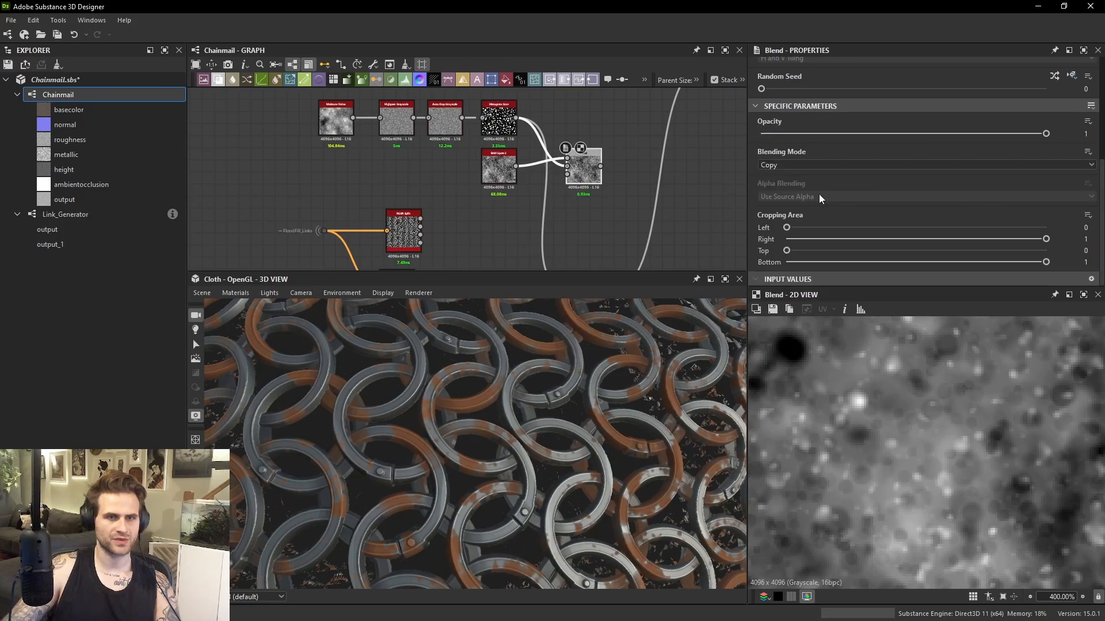
# Set the mask Blend to Add Sub and route its output into the Vector Warp Grayscale instead of the Histogram Scan.
pyautogui.click(818, 165)
pyautogui.click(782, 212)
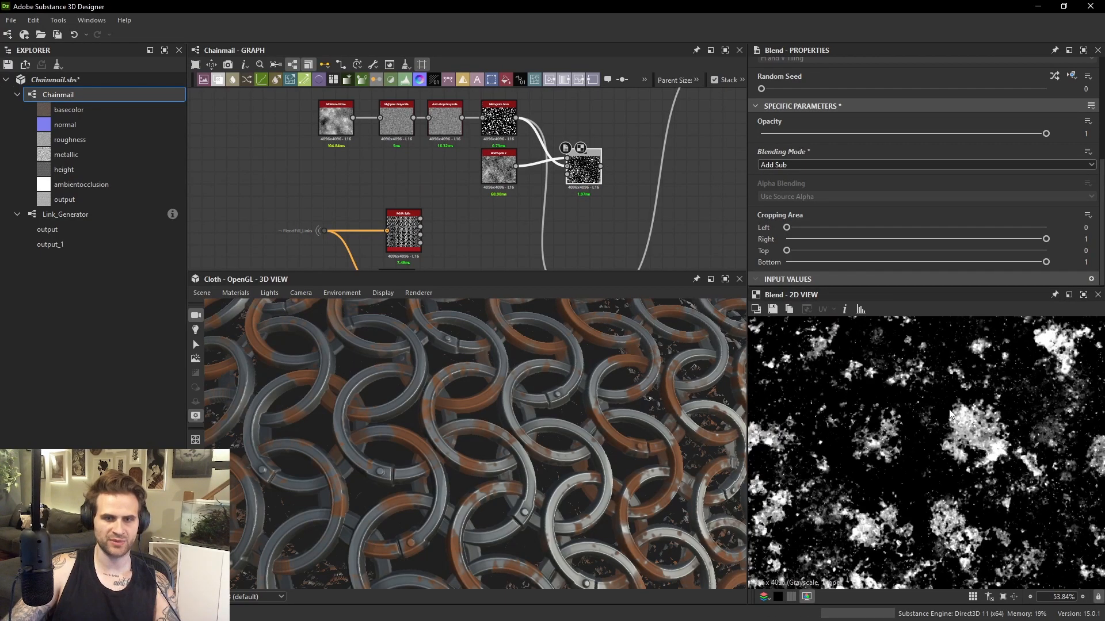
pyautogui.click(503, 125)
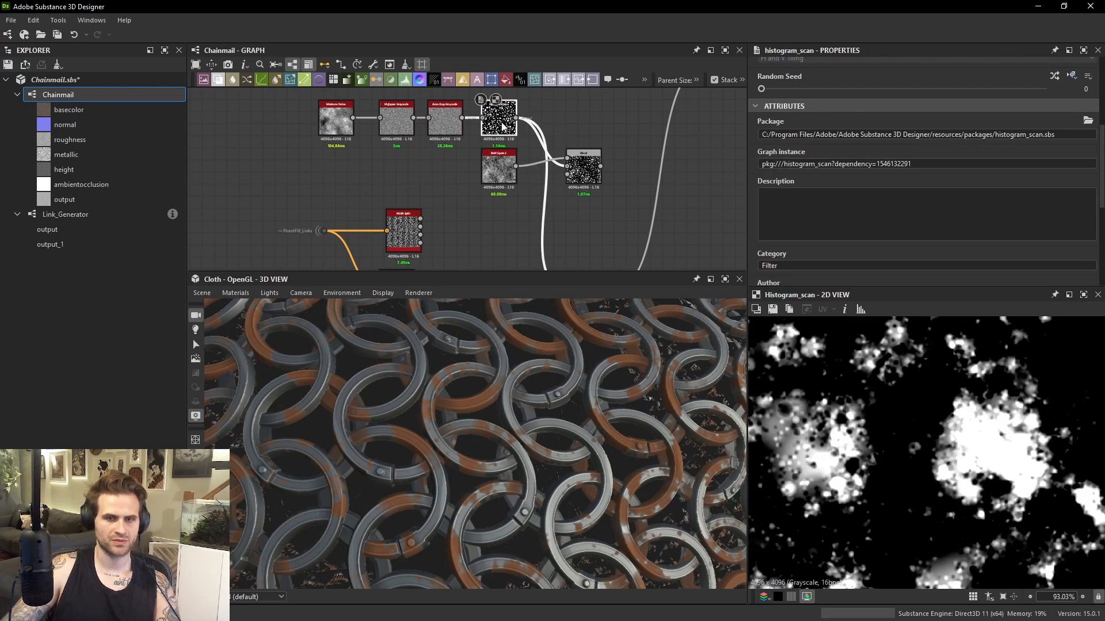
pyautogui.moveTo(581, 174); pyautogui.dragTo(575, 188)
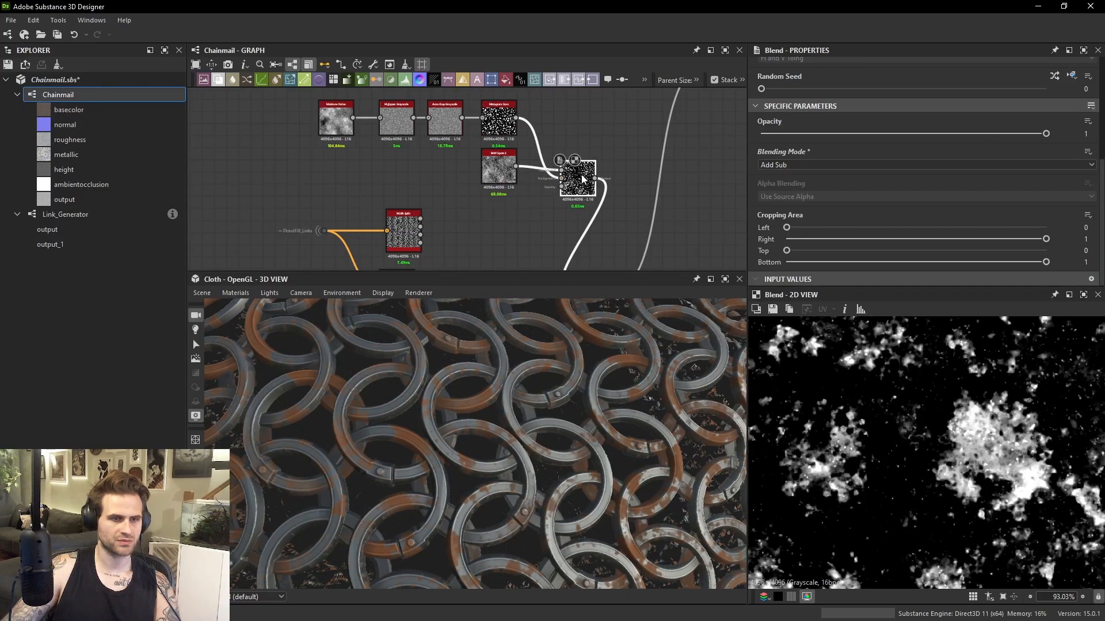
# Inspect the speckled rust on the cloth up close and from afar, and preview the warped mask, Blend and BnW Spots 2.
pyautogui.scroll(4, 599, 378)
pyautogui.moveTo(593, 378); pyautogui.dragTo(555, 380)
pyautogui.moveTo(506, 207); pyautogui.dragTo(487, 152, button='middle')
pyautogui.click(570, 239)
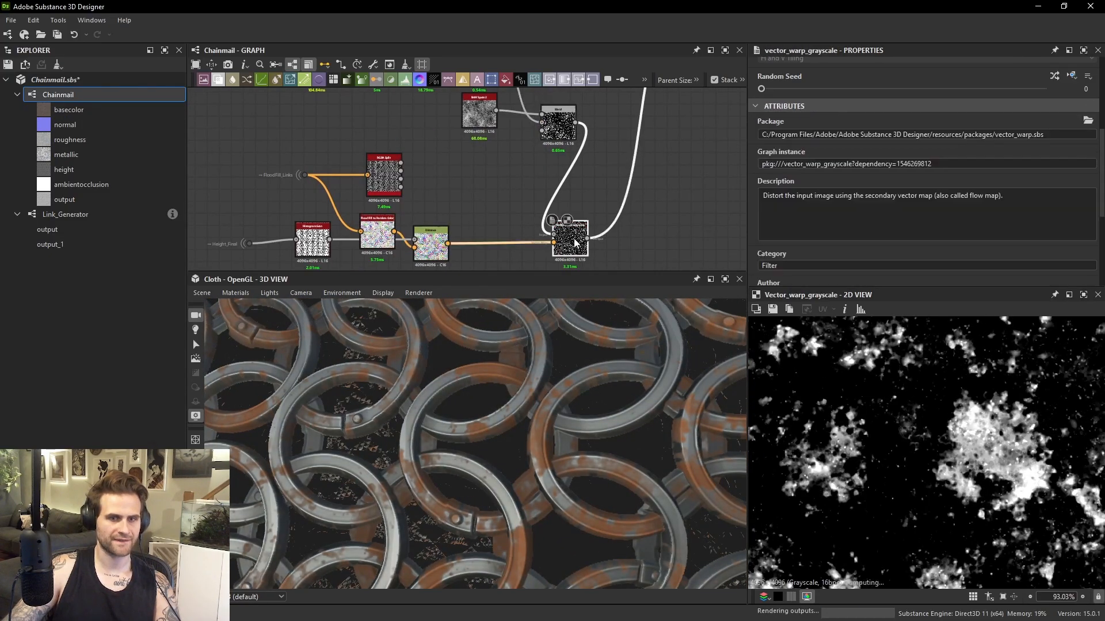
pyautogui.scroll(-4, 529, 380)
pyautogui.moveTo(506, 378); pyautogui.dragTo(583, 406)
pyautogui.scroll(-8, 583, 405)
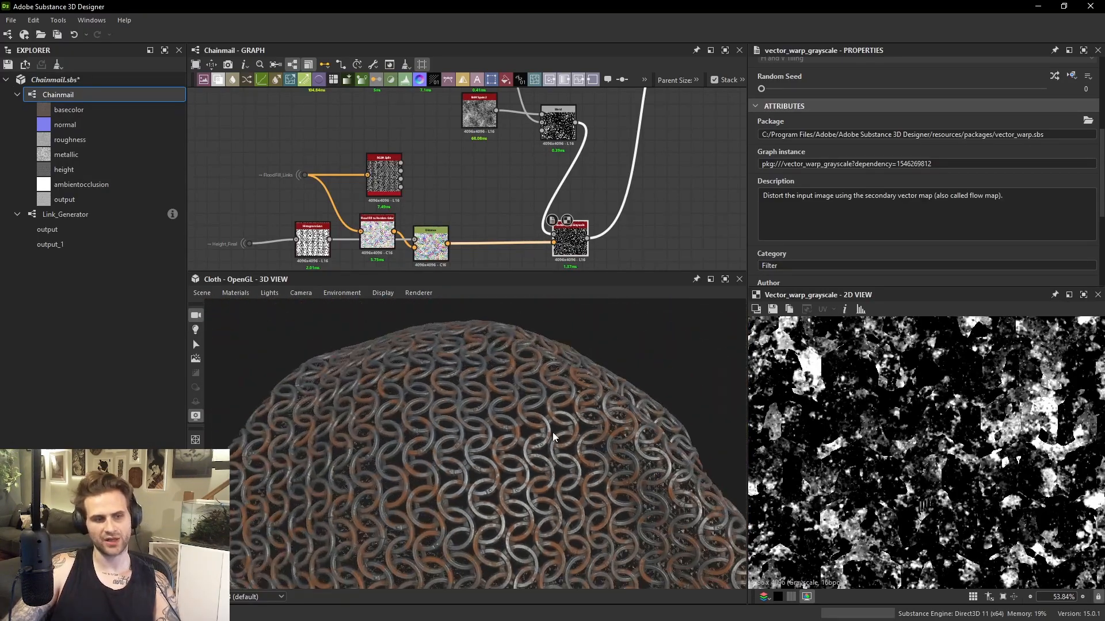
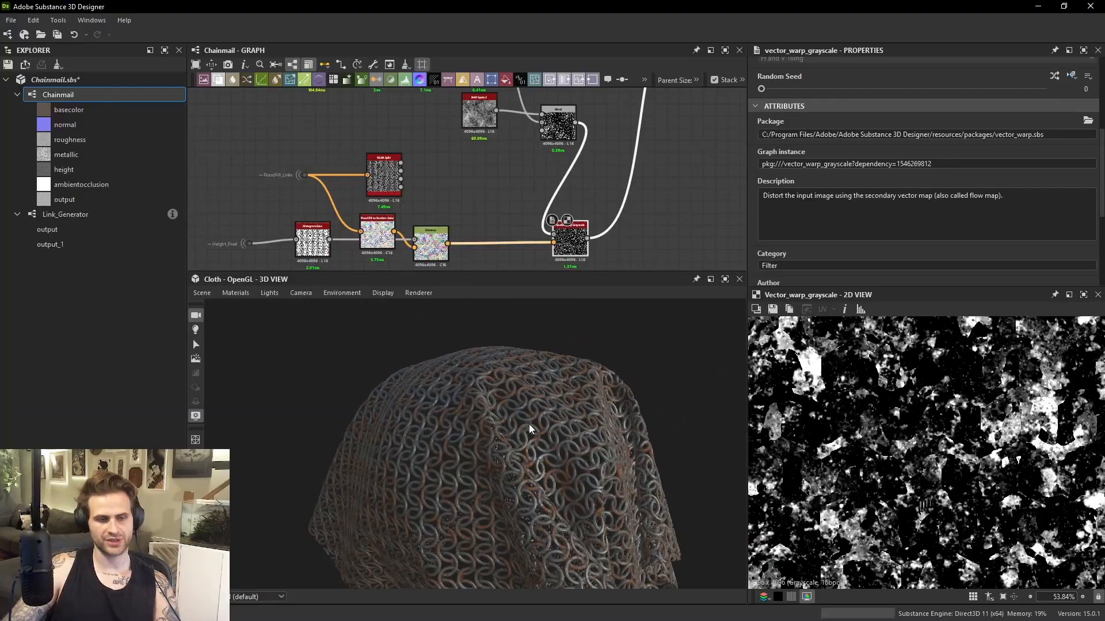
pyautogui.scroll(8, 529, 423)
pyautogui.scroll(1, 490, 186)
pyautogui.moveTo(485, 178); pyautogui.dragTo(511, 254, button='middle')
pyautogui.doubleClick(595, 180)
pyautogui.doubleClick(504, 172)
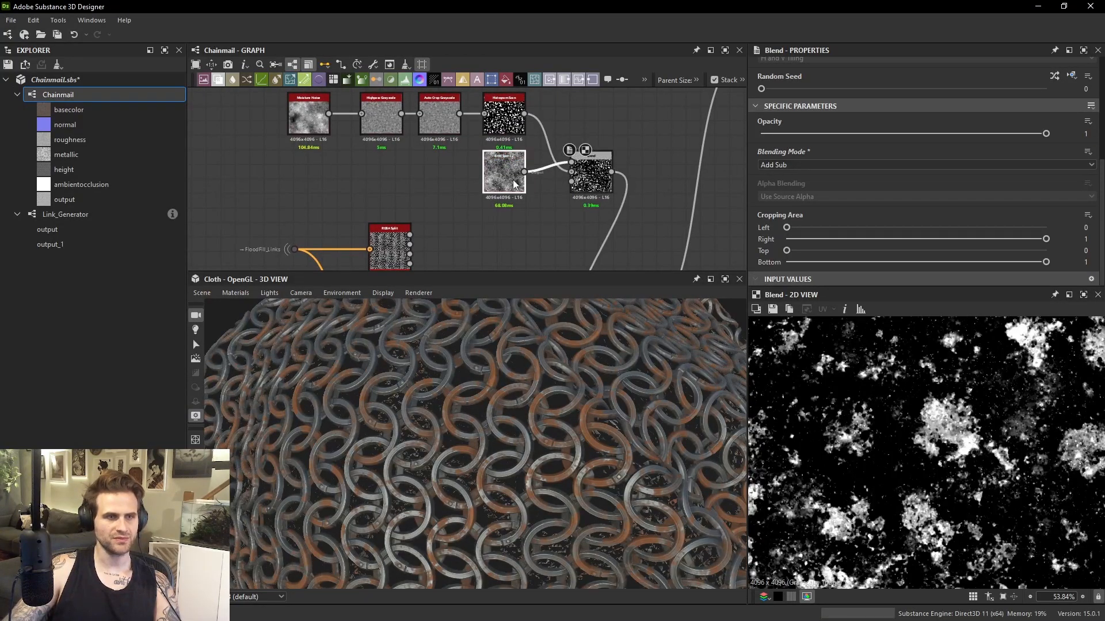
# Move the Material Blend node slightly right to make room after the rust Uniform Color nodes.
pyautogui.scroll(-3, 437, 163)
pyautogui.moveTo(380, 104); pyautogui.dragTo(436, 172, button='middle')
pyautogui.scroll(-1, 440, 184)
pyautogui.scroll(-2, 531, 190)
pyautogui.scroll(-1, 498, 189)
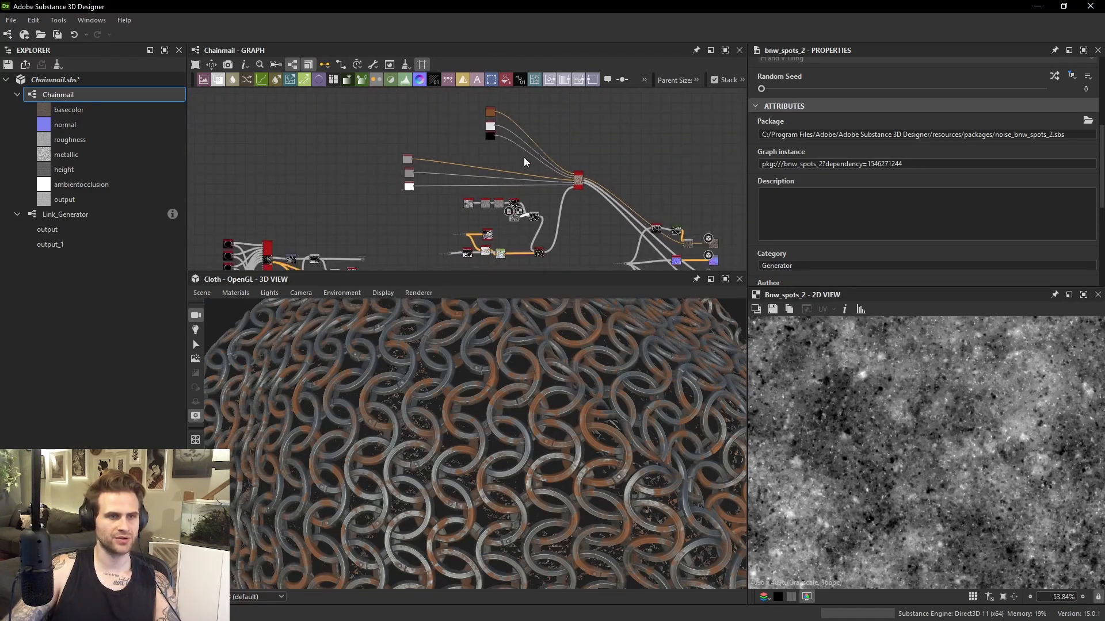
pyautogui.scroll(1, 526, 152)
pyautogui.scroll(1, 591, 189)
pyautogui.moveTo(590, 190); pyautogui.dragTo(622, 190)
# Add a second BnW Spots 2 noise above the rust Uniform Color and randomize its seed.
pyautogui.scroll(2, 567, 209)
pyautogui.moveTo(503, 138); pyautogui.dragTo(519, 106, button='middle')
pyautogui.moveTo(531, 177); pyautogui.dragTo(535, 241, button='middle')
pyautogui.moveTo(540, 138); pyautogui.dragTo(552, 244, button='middle')
pyautogui.scroll(2, 507, 154)
pyautogui.scroll(1, 506, 159)
pyautogui.press('space')
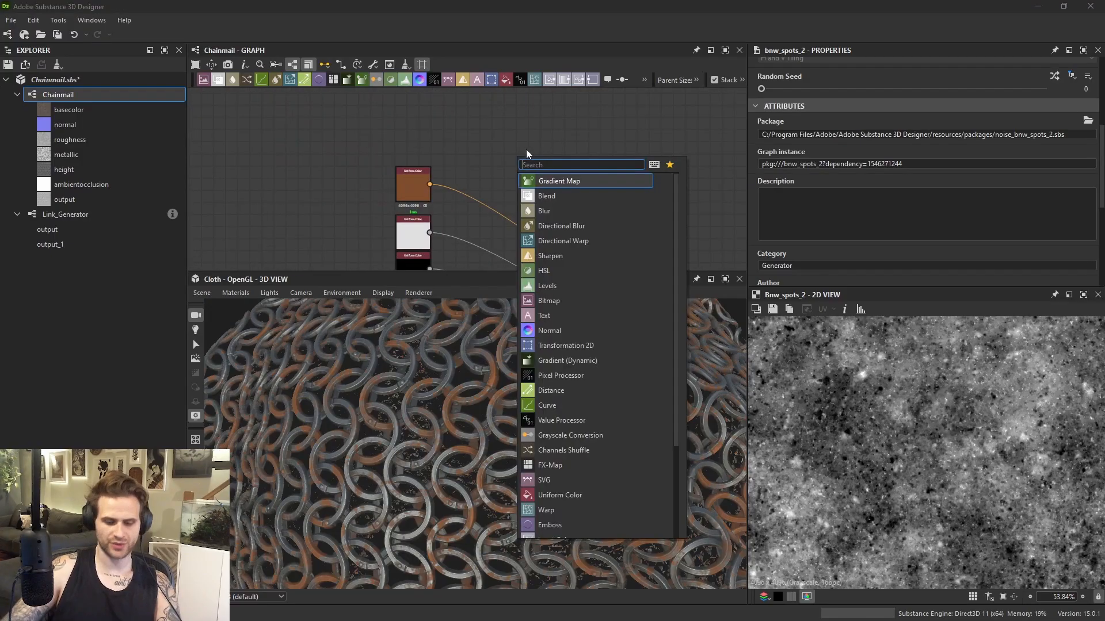
pyautogui.write('bnw')
pyautogui.click(570, 197)
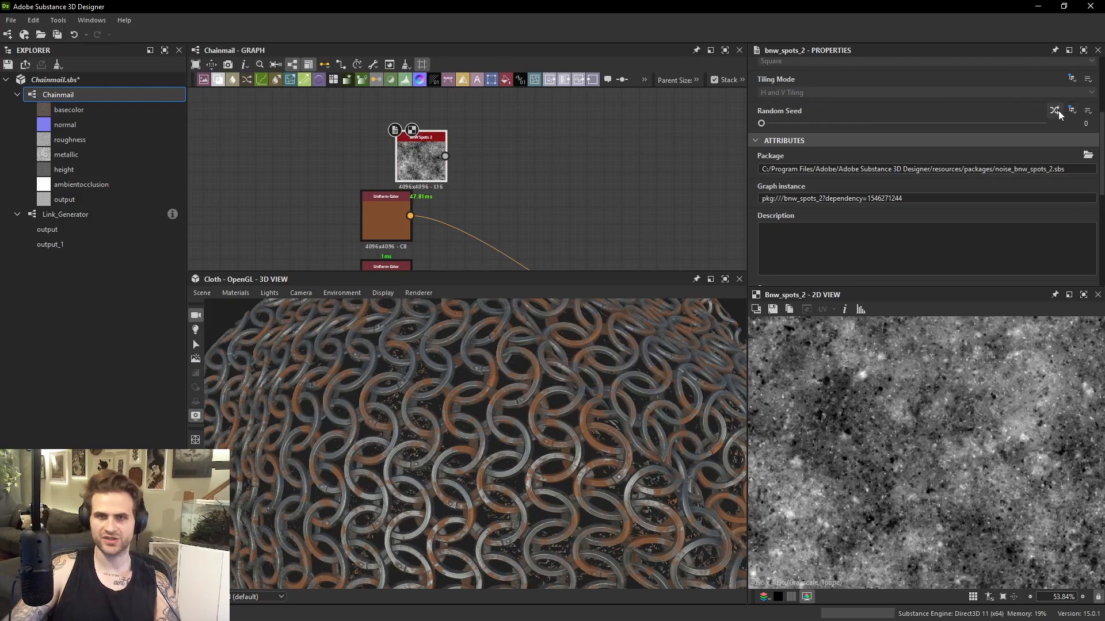
pyautogui.click(1056, 111)
# Branch a Blend node from the rust Uniform Color and align the BnW Spots 2 noise above that color.
pyautogui.moveTo(410, 216); pyautogui.dragTo(495, 199)
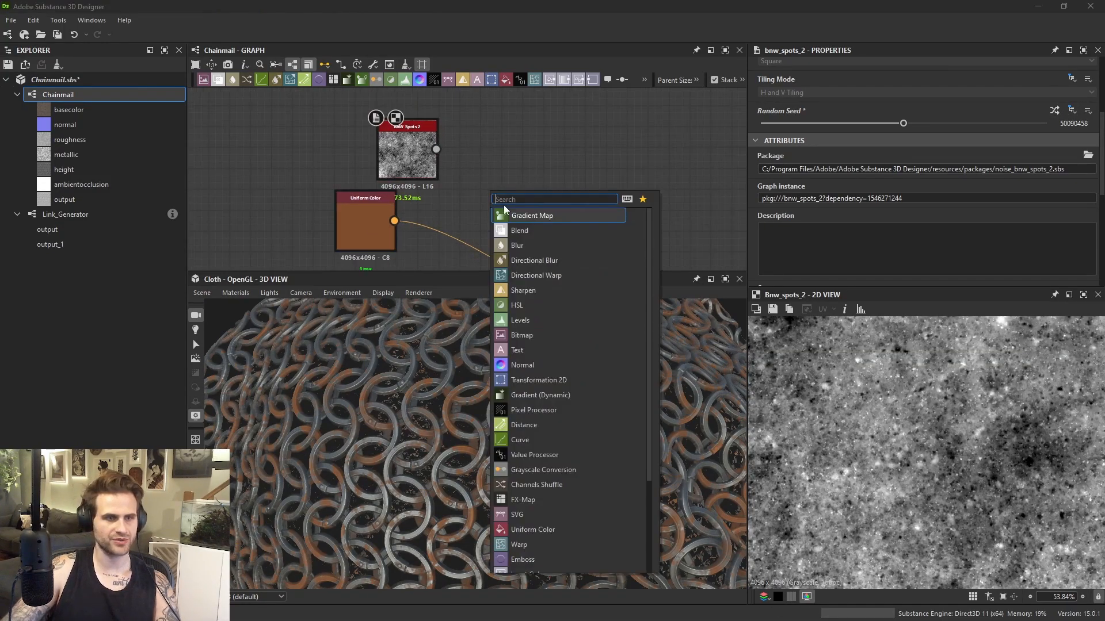
pyautogui.click(515, 230)
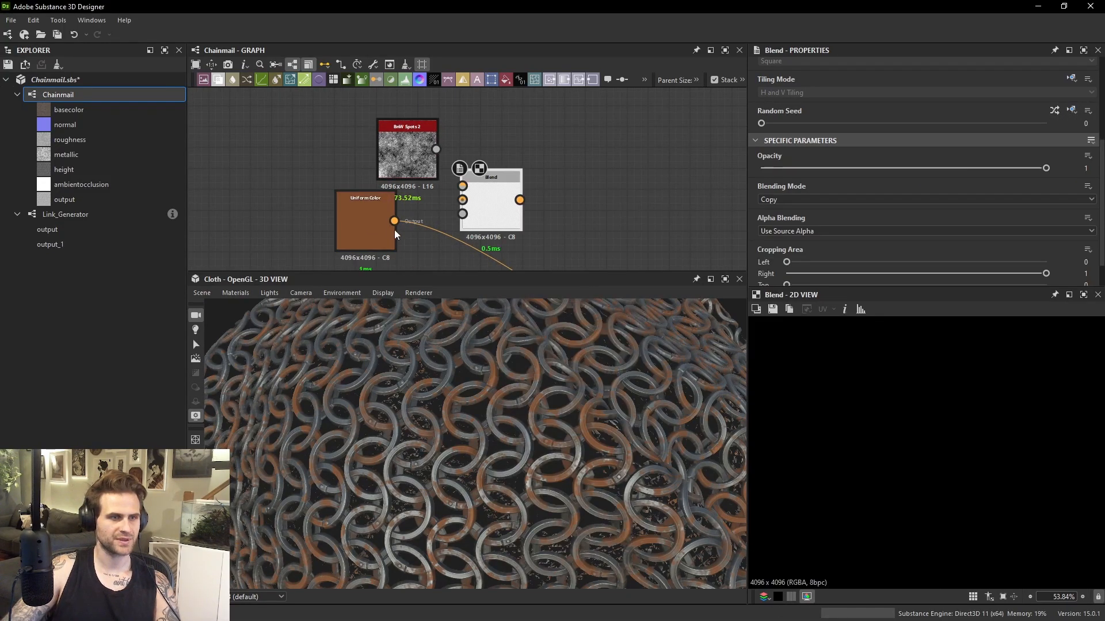
pyautogui.moveTo(423, 156); pyautogui.dragTo(382, 144)
# Convert the BnW Spots 2 noise to color with a Gradient Map and connect it to the rust Blend's foreground.
pyautogui.press('space')
pyautogui.write('gr')
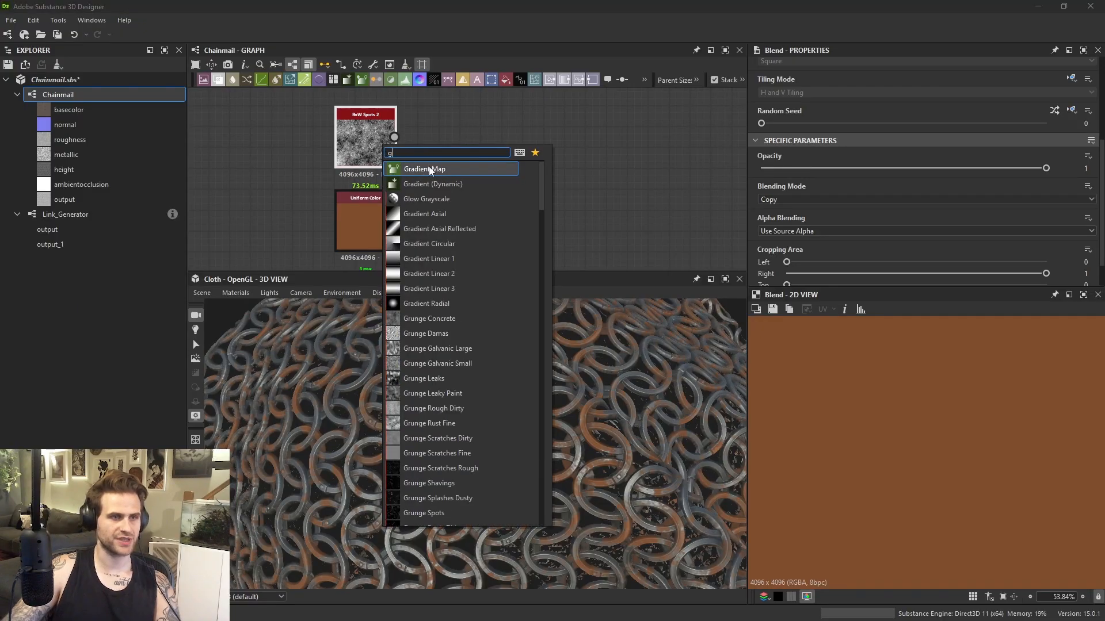
pyautogui.click(430, 170)
pyautogui.moveTo(470, 130); pyautogui.dragTo(502, 205)
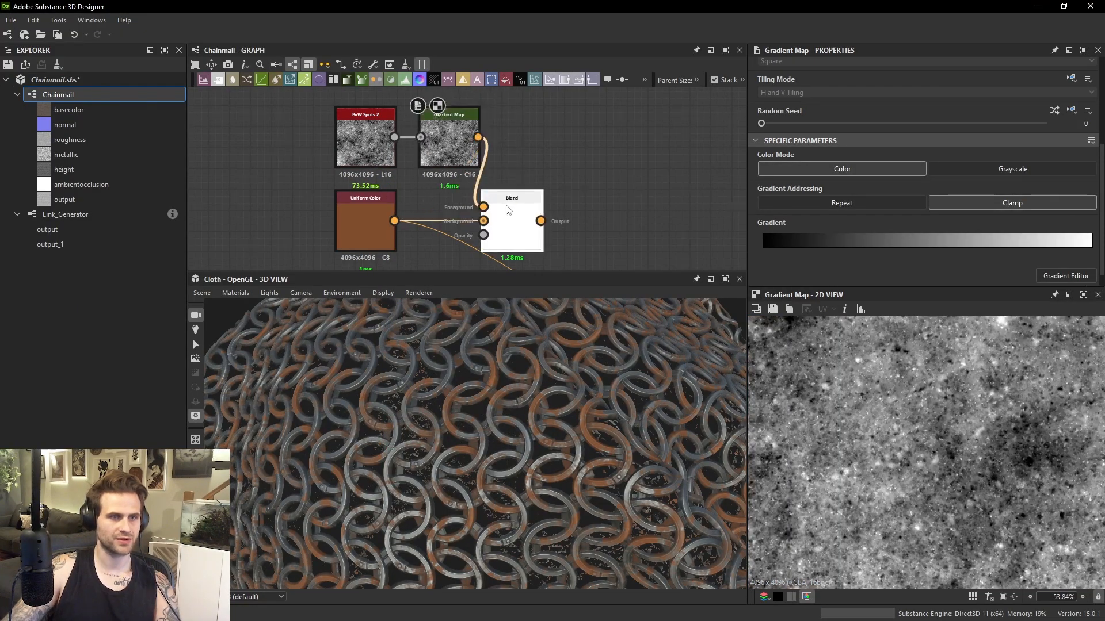
# Set the rust color Blend to Add Sub mode with an opacity of 0.08.
pyautogui.click(815, 199)
pyautogui.click(806, 240)
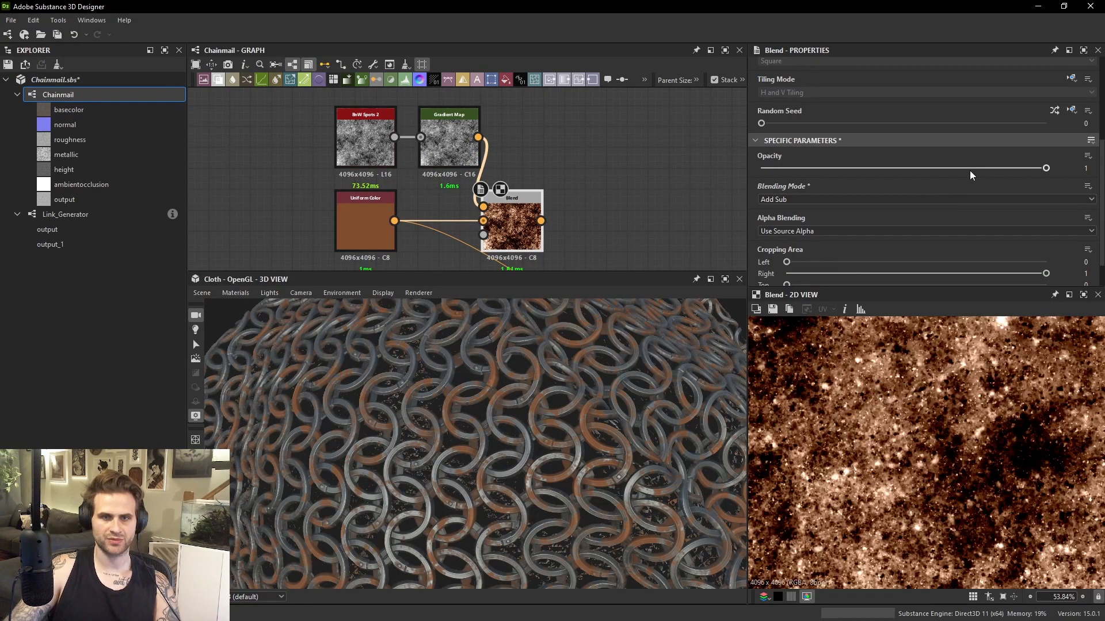
pyautogui.moveTo(970, 170); pyautogui.dragTo(767, 169)
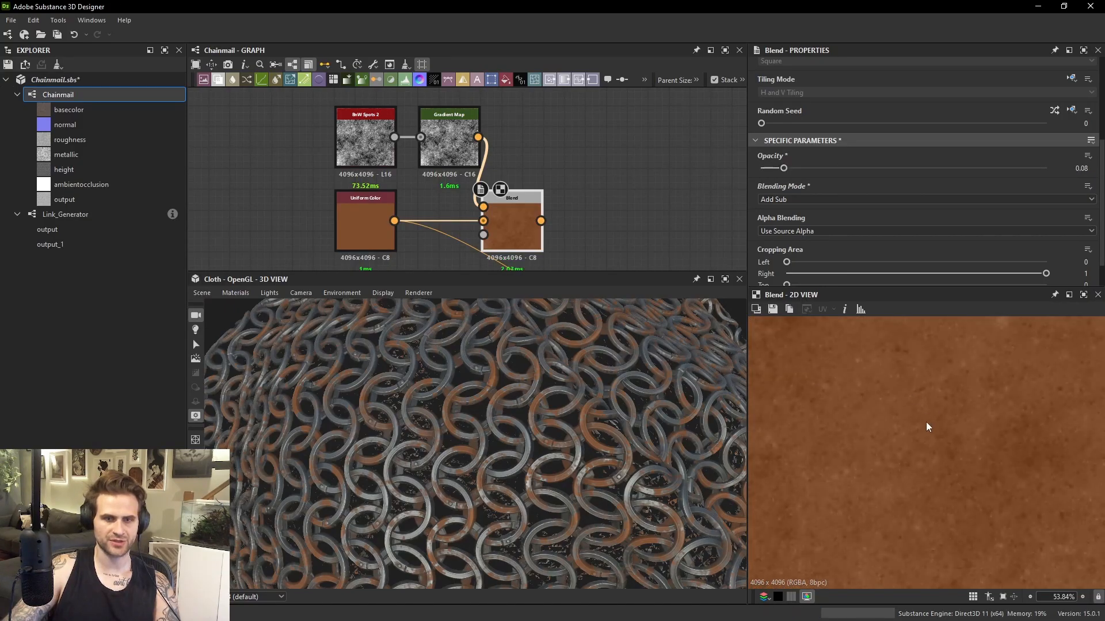
# Feed the Material Blend from the rust Blend instead of the plain rust color, and raise the Blend's opacity to 0.16.
pyautogui.keyDown('shift'); pyautogui.moveTo(394, 221); pyautogui.dragTo(534, 228); pyautogui.keyUp('shift')
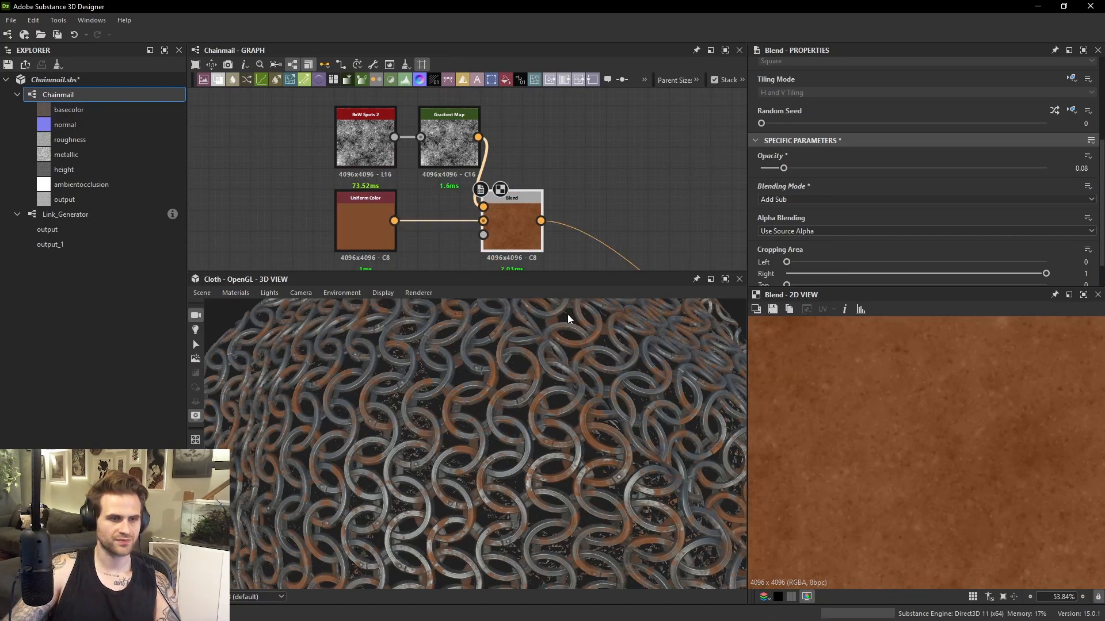
pyautogui.scroll(5, 494, 391)
pyautogui.scroll(3, 468, 388)
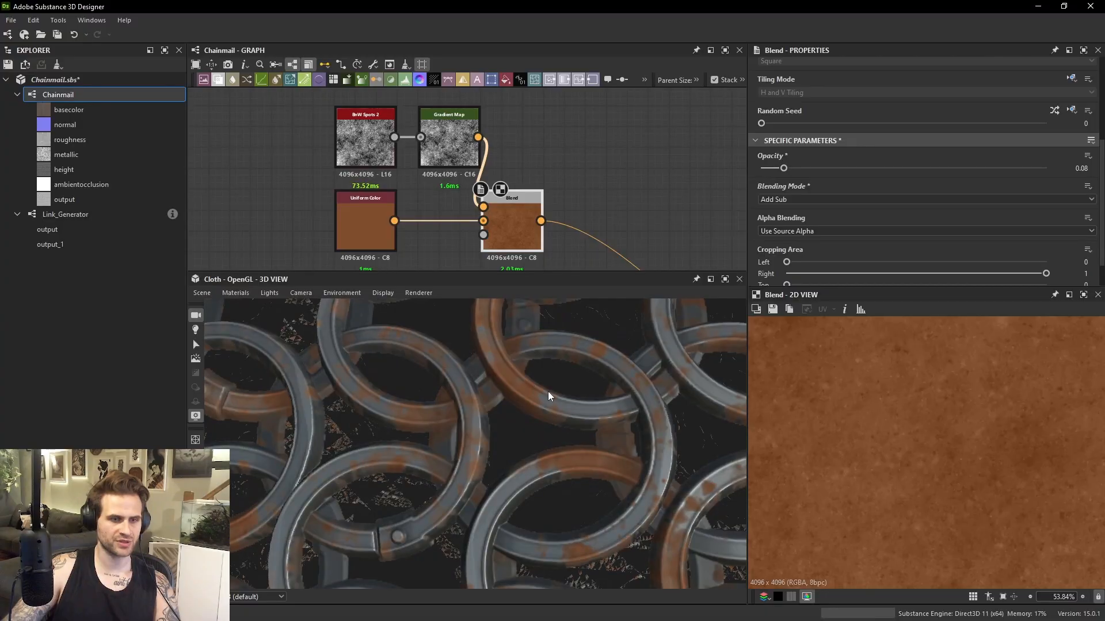
pyautogui.click(806, 169)
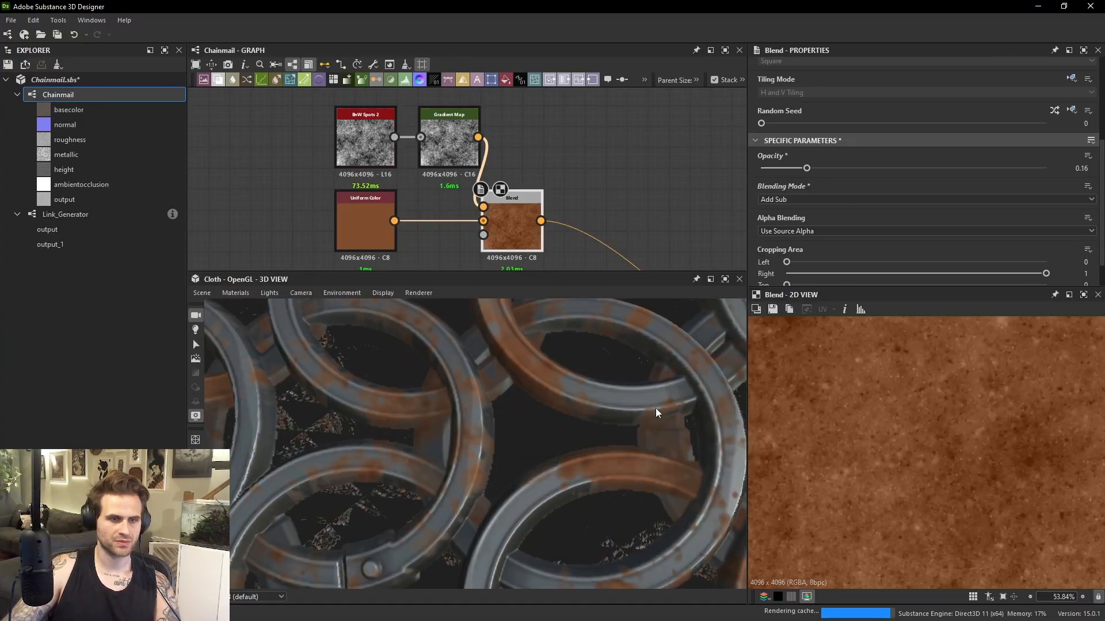
# Duplicate the BnW Spots 2 noise below the rust Uniform Color and randomize the copy's seed to 220828698.
pyautogui.scroll(-5, 655, 409)
pyautogui.scroll(-5, 582, 379)
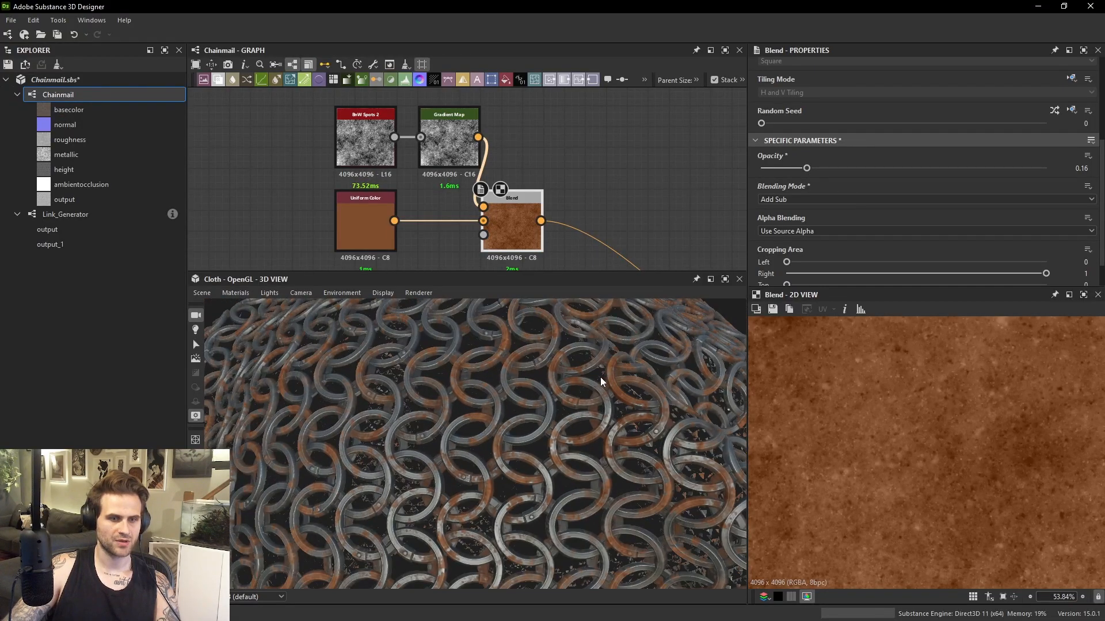
pyautogui.scroll(-2, 526, 207)
pyautogui.moveTo(522, 205); pyautogui.dragTo(524, 212)
pyautogui.moveTo(524, 214); pyautogui.dragTo(444, 148)
pyautogui.click(510, 202)
pyautogui.scroll(-3, 506, 192)
pyautogui.scroll(1, 445, 148)
pyautogui.scroll(1, 443, 144)
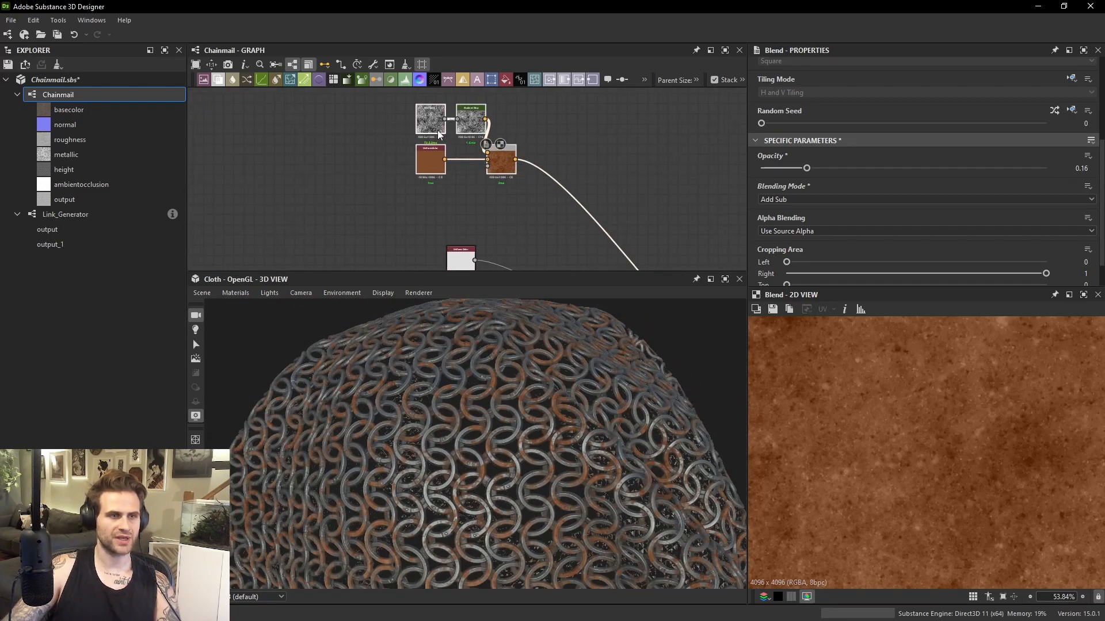
pyautogui.click(439, 119)
pyautogui.hotkey('ctrl', 'd')
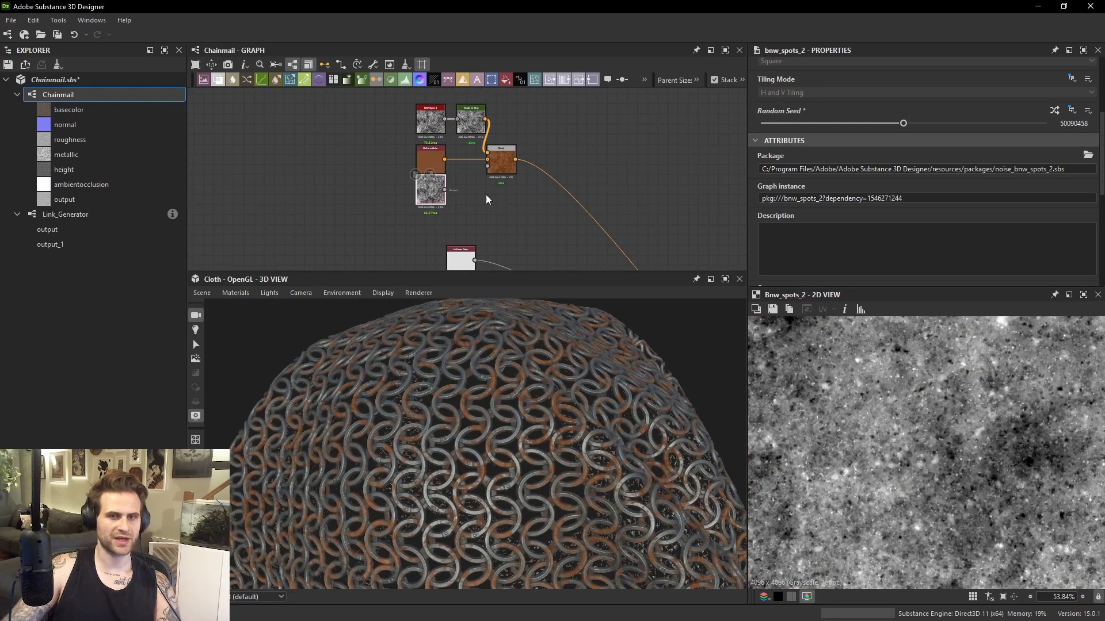
pyautogui.scroll(1, 527, 184)
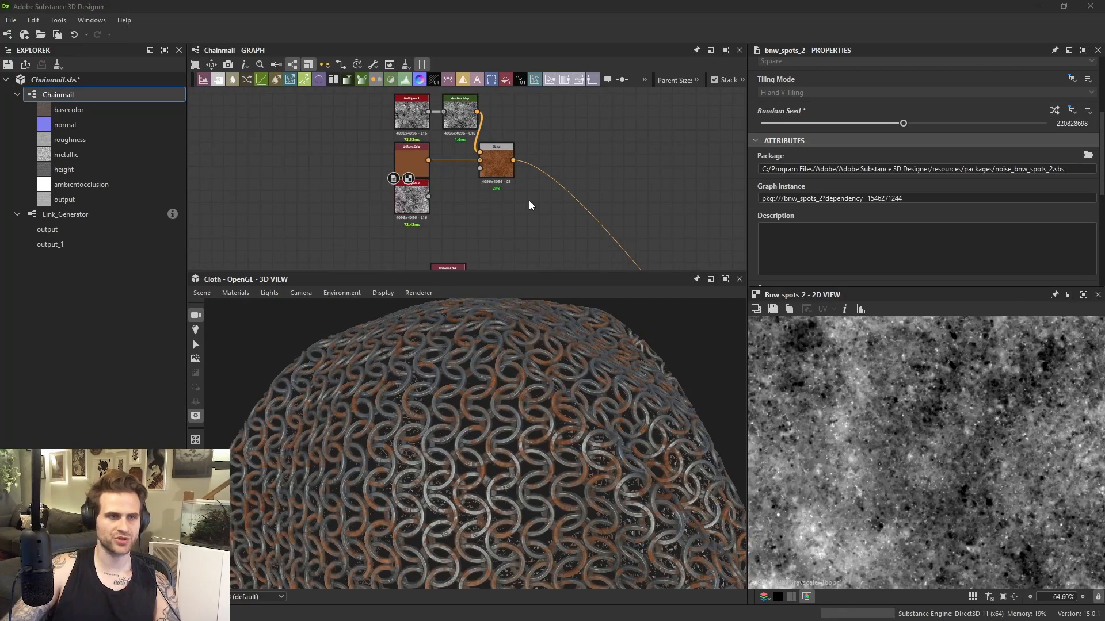
# Add a second Blend after the rust color Blend and connect the existing rust color as its background.
pyautogui.press('space')
pyautogui.click(578, 240)
pyautogui.moveTo(513, 161); pyautogui.dragTo(601, 214)
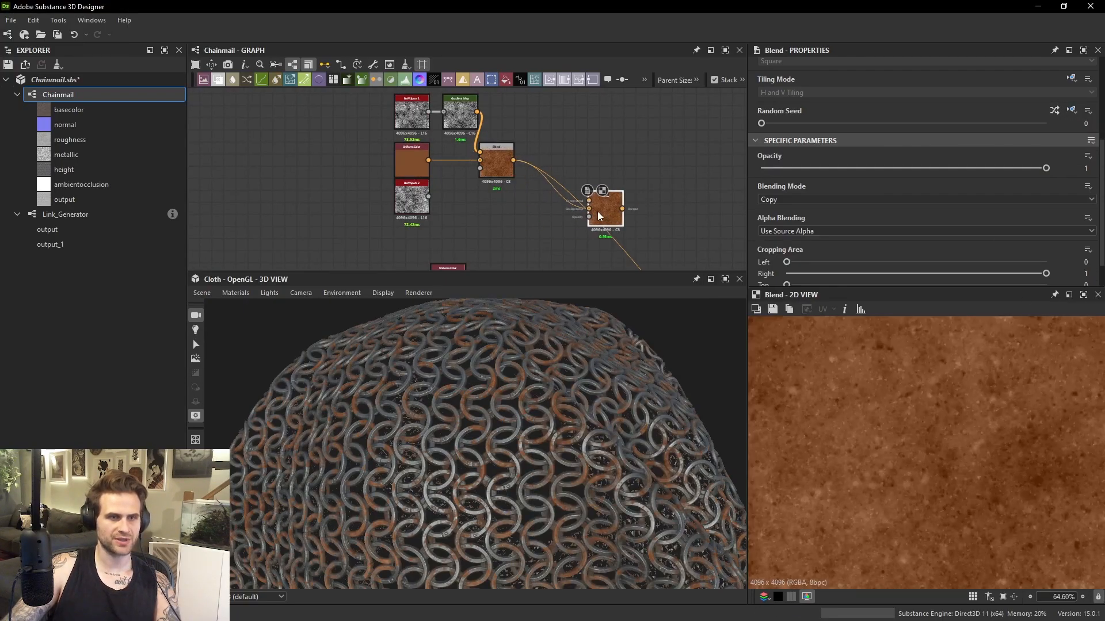
# Add an HSL node fed by the first rust Blend, with Hue 0.51, Saturation 0.54 and Lightness 0.53.
pyautogui.click(511, 227)
pyautogui.press('space')
pyautogui.write('js')
pyautogui.click(494, 210)
pyautogui.press('space')
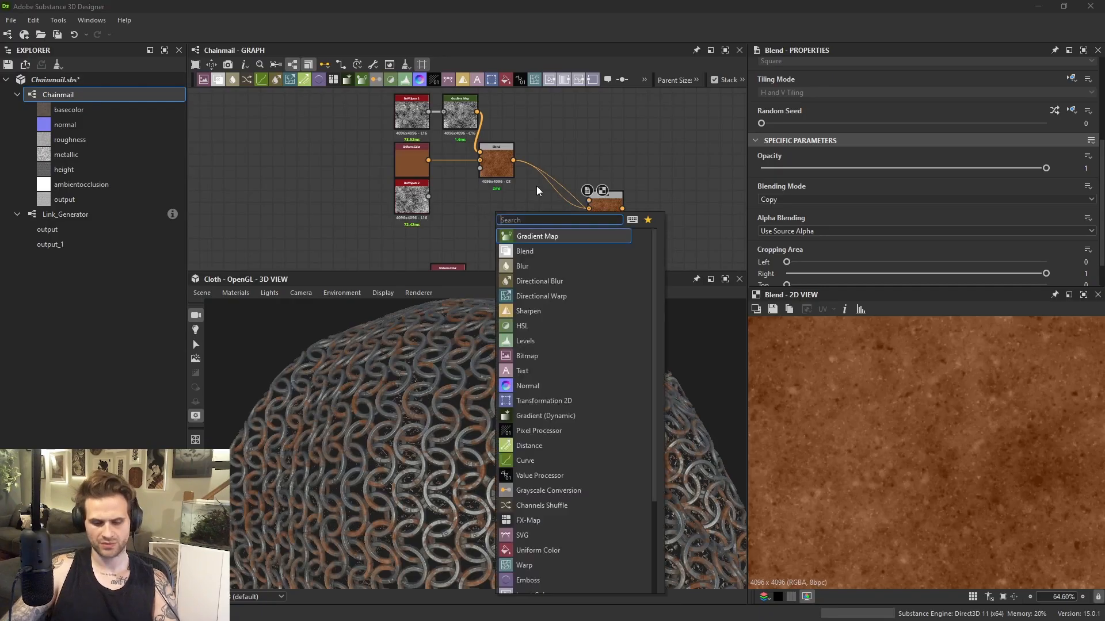
pyautogui.write('hsl')
pyautogui.press('Return')
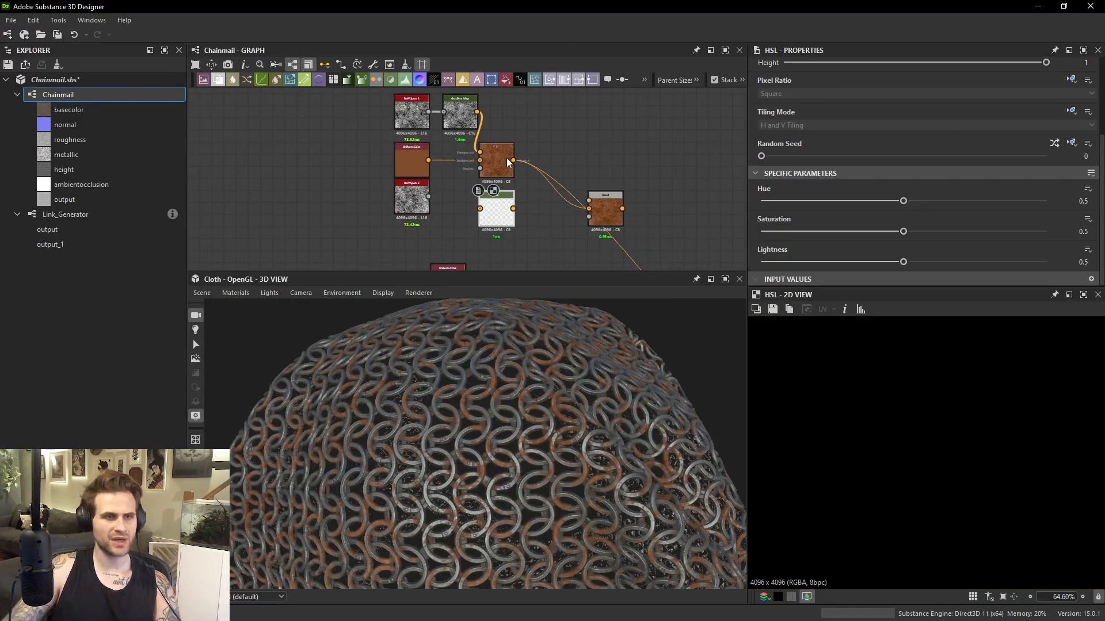
pyautogui.moveTo(512, 160); pyautogui.dragTo(480, 208)
pyautogui.moveTo(904, 263); pyautogui.dragTo(906, 205)
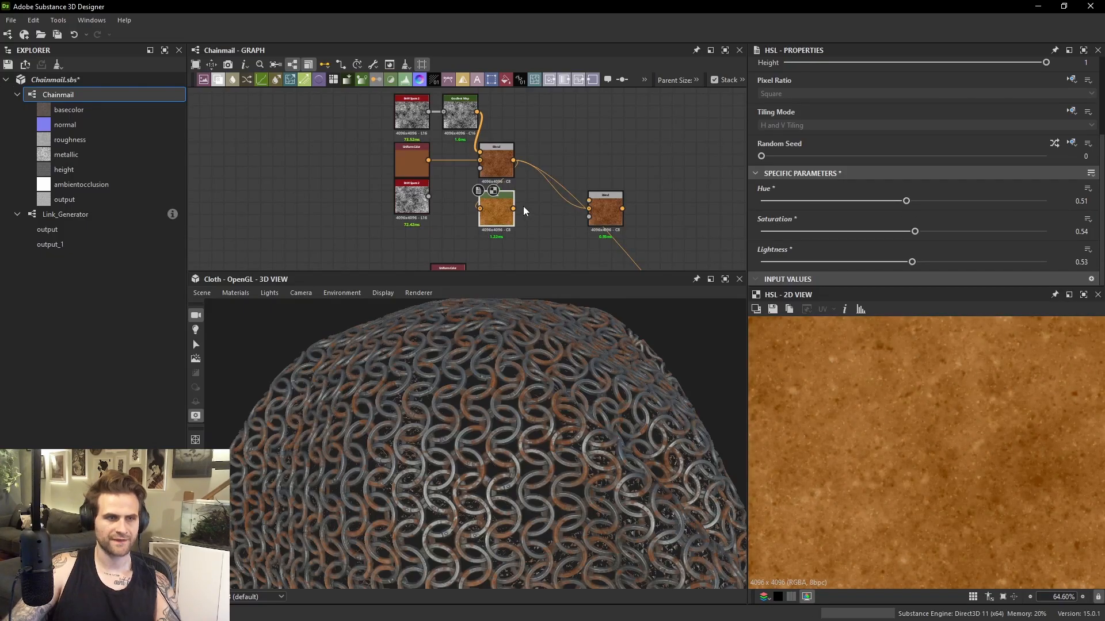
# Connect the HSL variant and the duplicated noise as the second Blend's foreground and mask, and feed the Material Blend from it.
pyautogui.moveTo(598, 204); pyautogui.dragTo(597, 204)
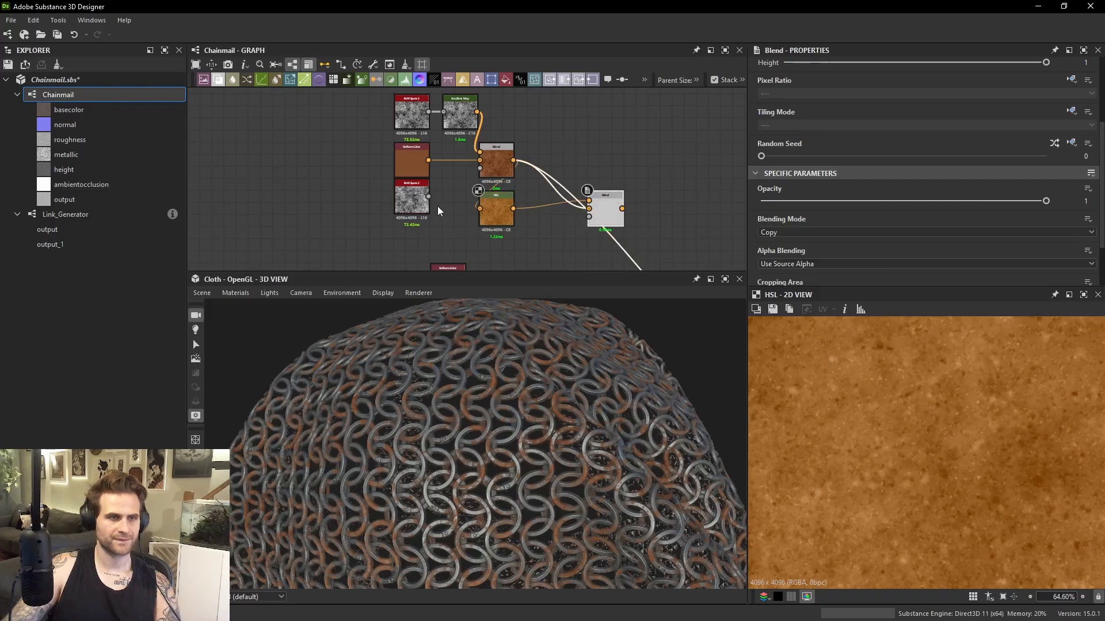
pyautogui.doubleClick(600, 220)
pyautogui.scroll(4, 899, 427)
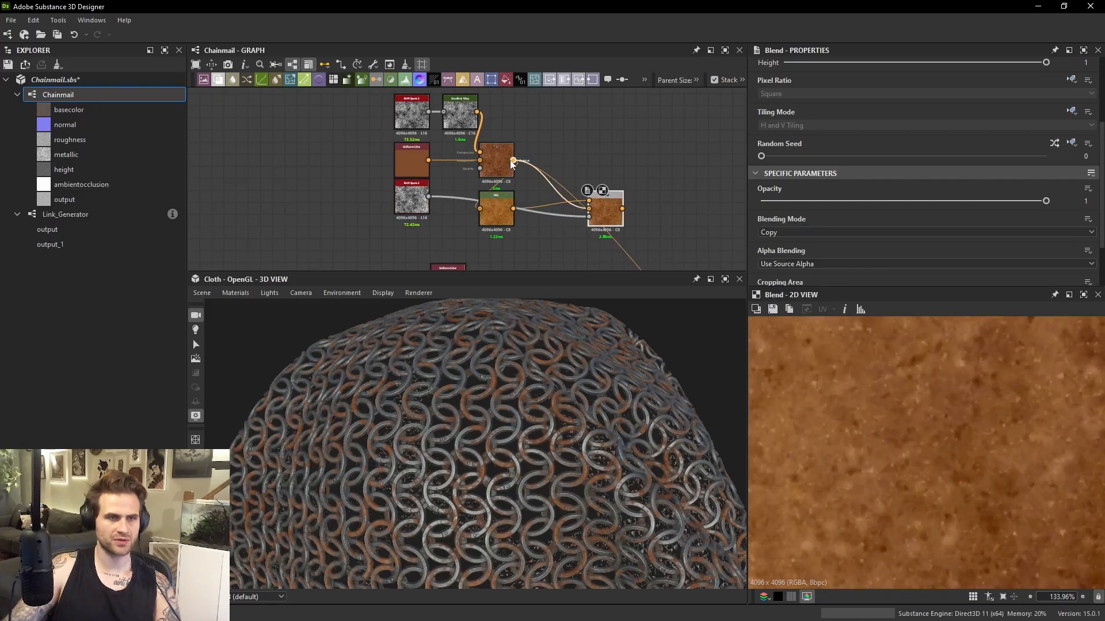
pyautogui.moveTo(591, 199); pyautogui.dragTo(589, 201)
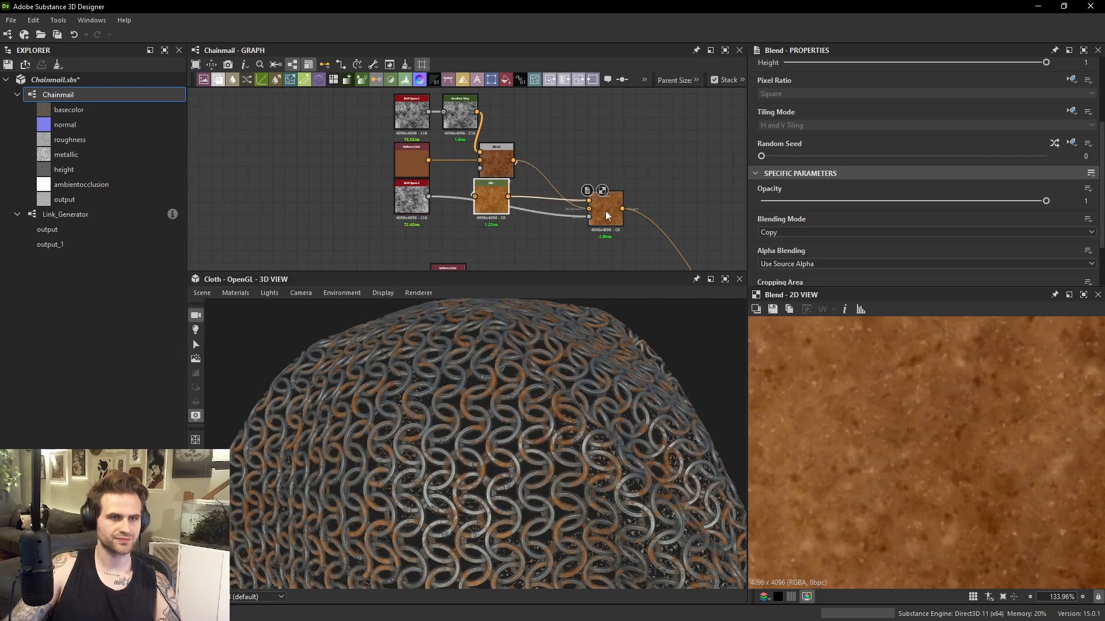
# Move the duplicated noise below the HSL node and set the HSL Hue to 0.5.
pyautogui.scroll(10, 580, 430)
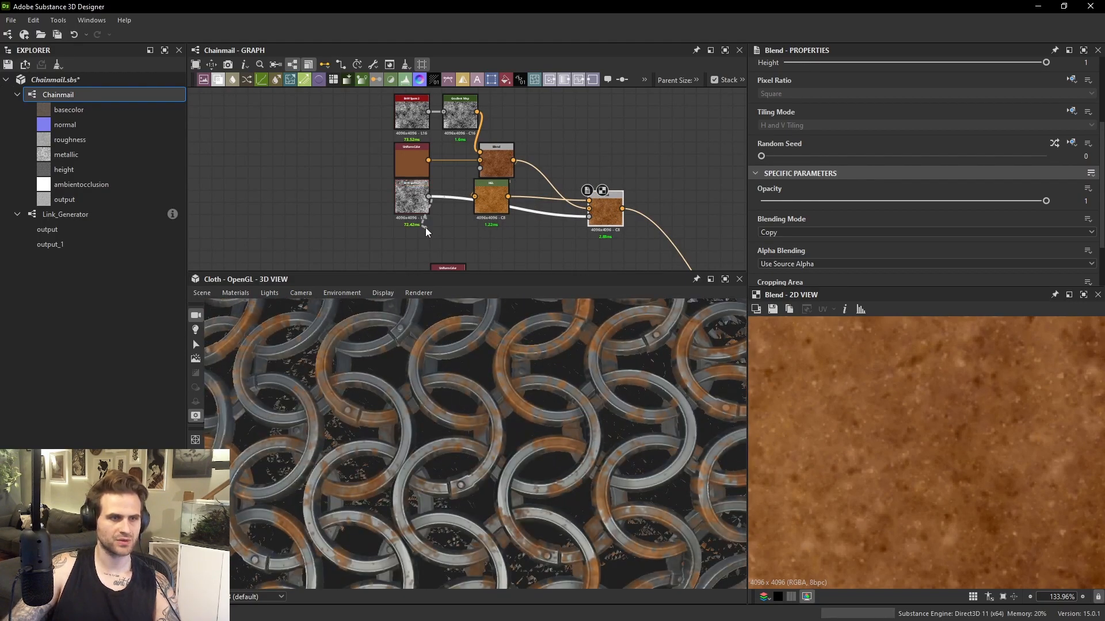
pyautogui.moveTo(423, 206); pyautogui.dragTo(422, 237)
pyautogui.click(500, 209)
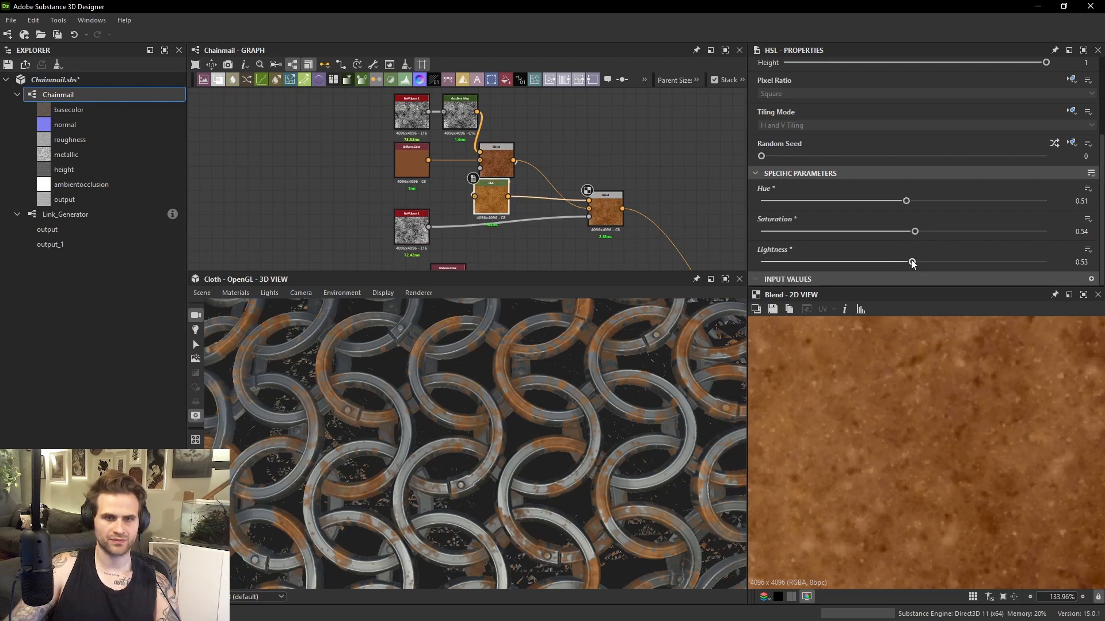
pyautogui.moveTo(907, 205); pyautogui.dragTo(903, 202)
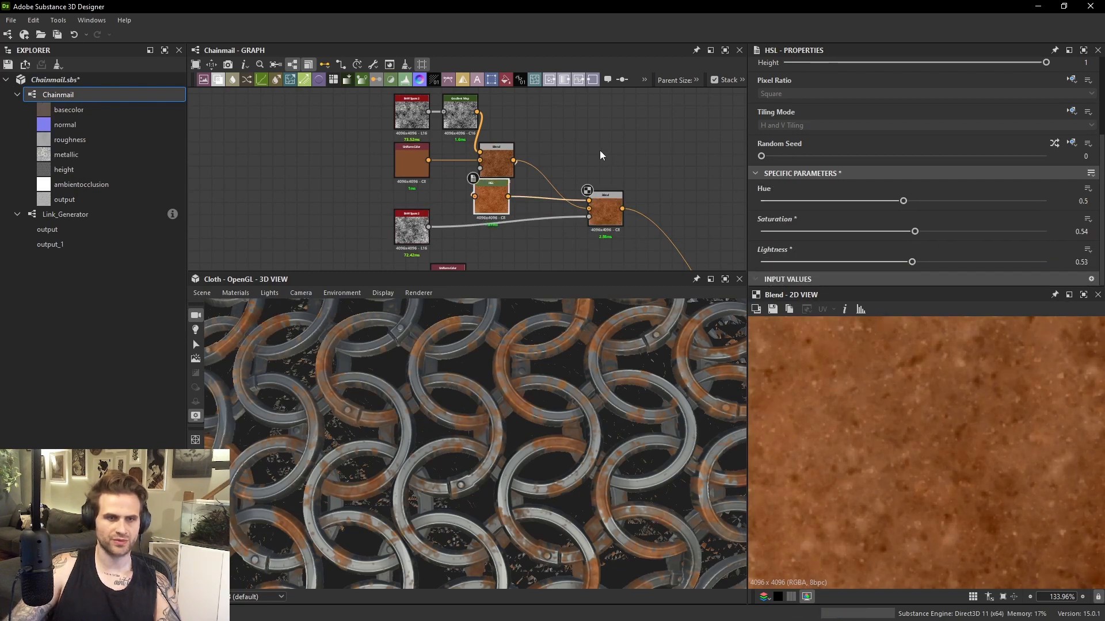
# Insert a Levels node between the HSL node and the second rust Blend.
pyautogui.press('space')
pyautogui.write('levels')
pyautogui.press('Return')
pyautogui.scroll(1, 529, 166)
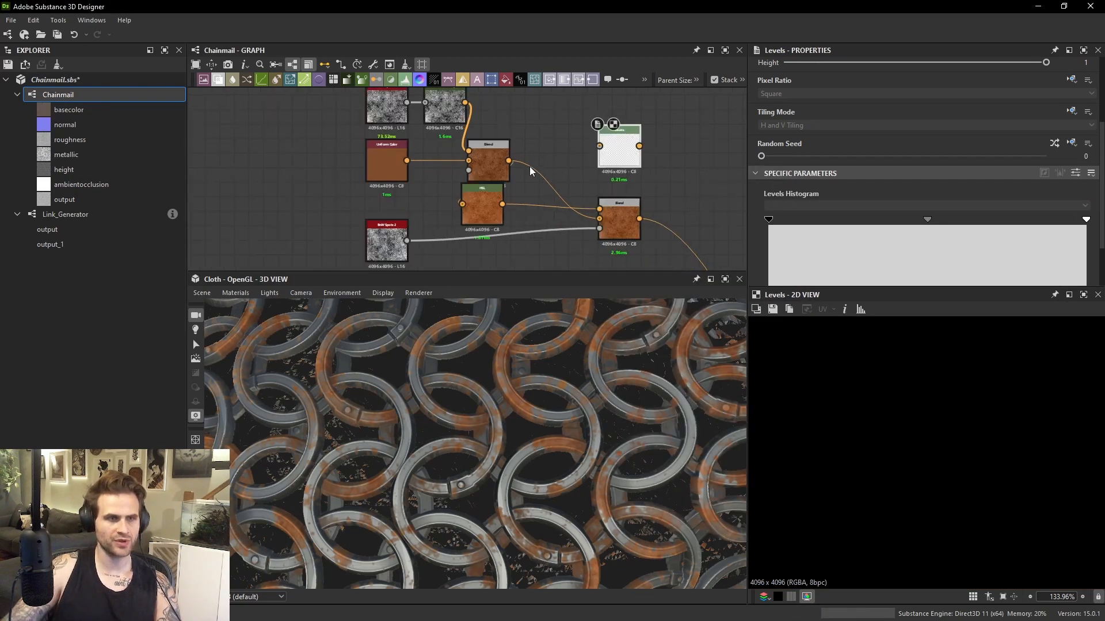
pyautogui.moveTo(617, 152); pyautogui.dragTo(541, 205)
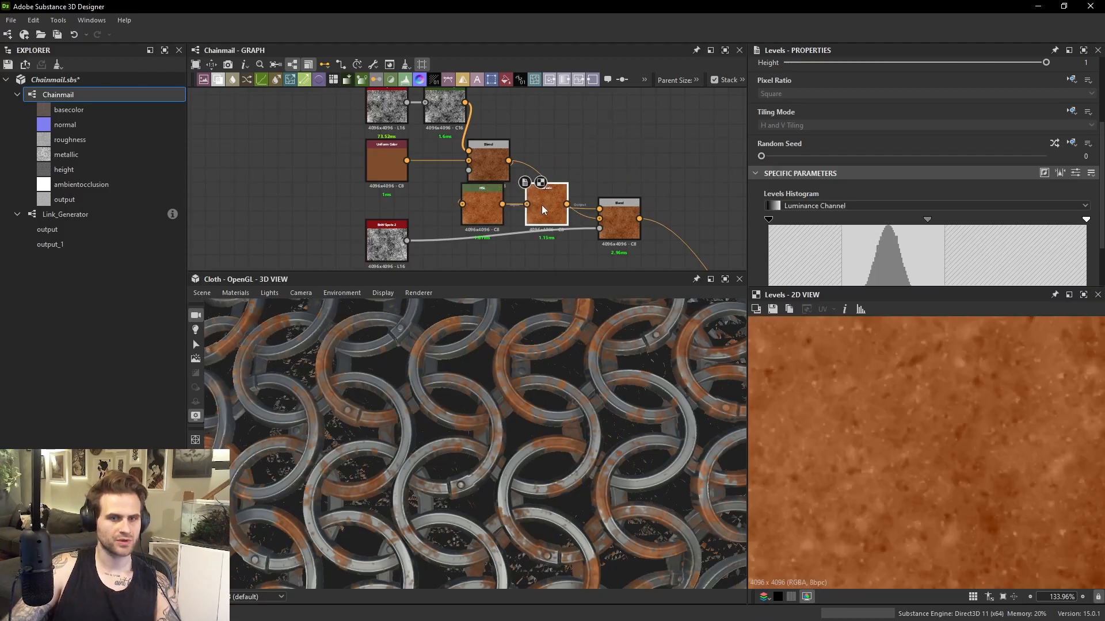
# Lower the Levels node's maximum output for the Red Channel and feed the result into the second rust Blend.
pyautogui.click(866, 207)
pyautogui.click(851, 229)
pyautogui.scroll(-2, 1050, 260)
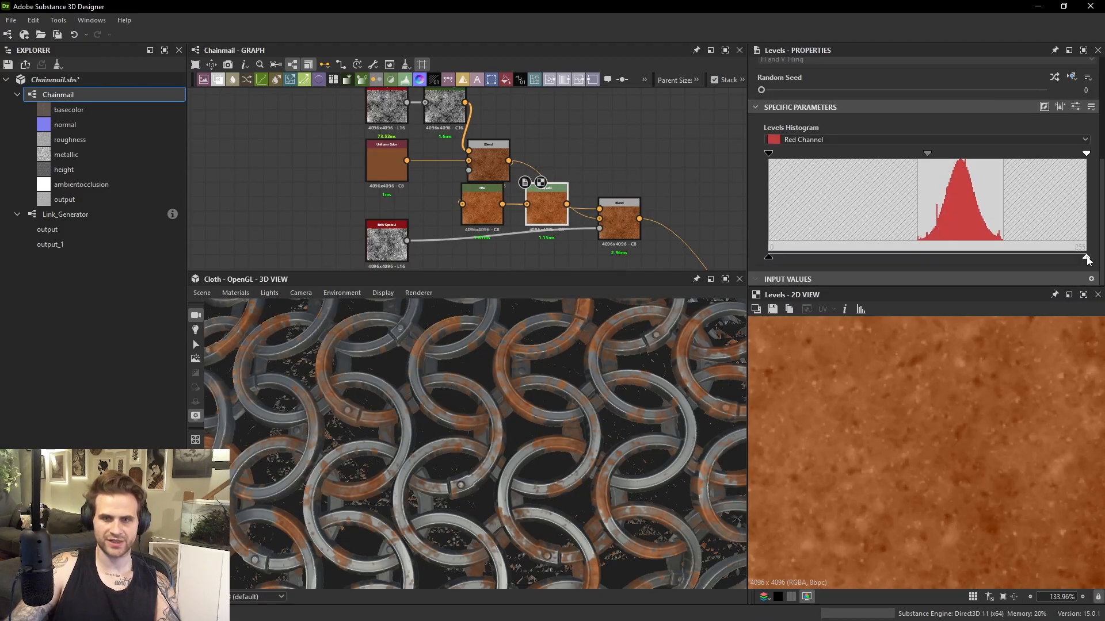
pyautogui.moveTo(1078, 259); pyautogui.dragTo(1062, 262)
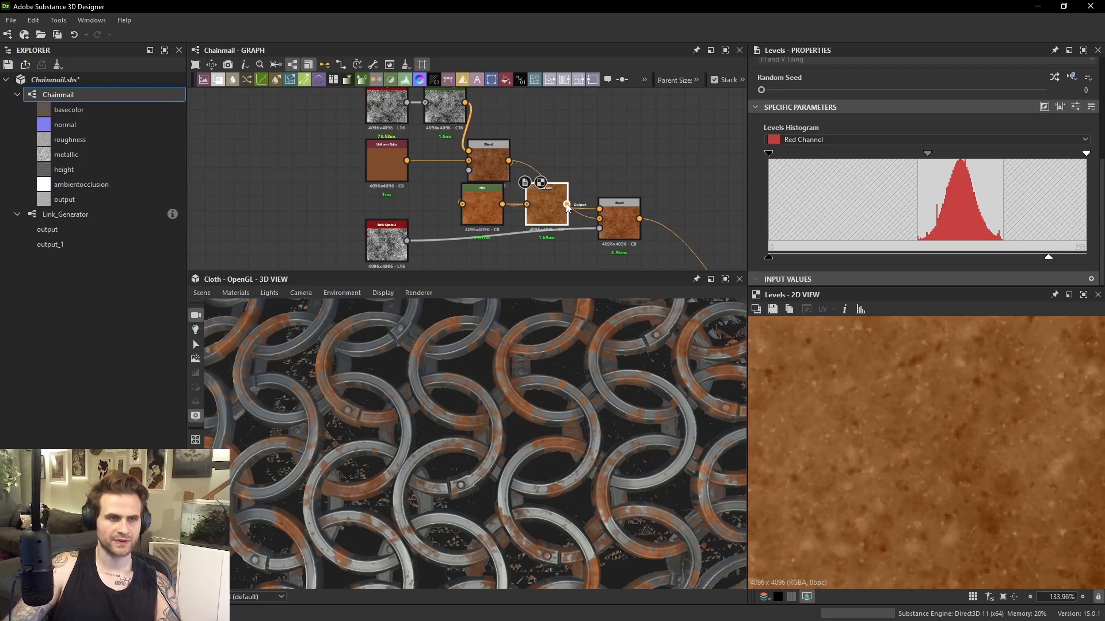
pyautogui.click(611, 209)
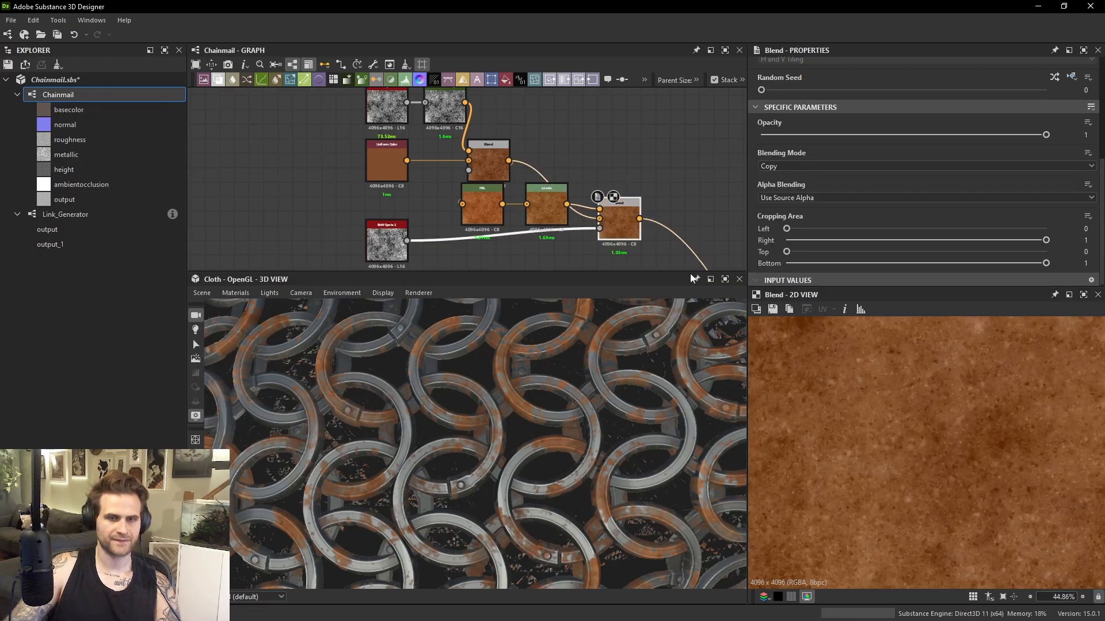
pyautogui.moveTo(622, 237); pyautogui.dragTo(636, 248)
# Examine the blended rust color in the 2D preview and across the chainmail cloth.
pyautogui.scroll(-3, 960, 406)
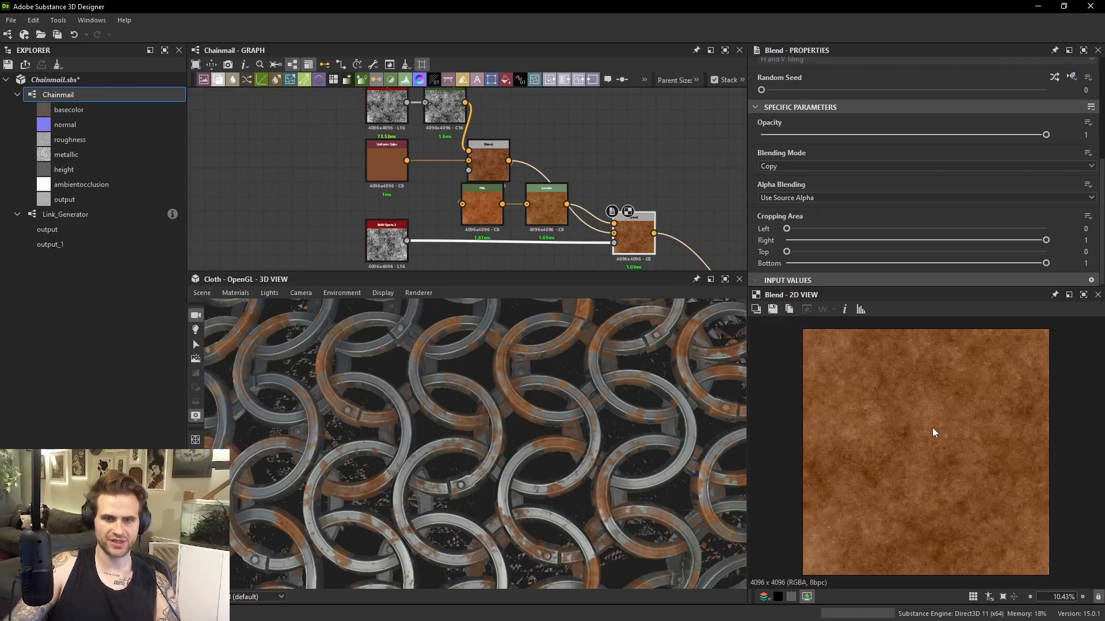
pyautogui.scroll(3, 495, 401)
pyautogui.keyDown('ctrl'); pyautogui.keyDown('shift'); pyautogui.moveTo(503, 405); pyautogui.dragTo(544, 380, button='right'); pyautogui.keyUp('shift'); pyautogui.keyUp('ctrl')
pyautogui.scroll(-5, 475, 378)
pyautogui.scroll(-5, 544, 381)
pyautogui.keyDown('ctrl'); pyautogui.keyDown('shift'); pyautogui.moveTo(605, 365); pyautogui.dragTo(572, 361, button='right'); pyautogui.keyUp('shift'); pyautogui.keyUp('ctrl')
pyautogui.scroll(-2, 452, 182)
# Move the rust color node group up, clear of the uniform nodes below it, and reposition its final Blend.
pyautogui.moveTo(398, 144); pyautogui.dragTo(566, 249)
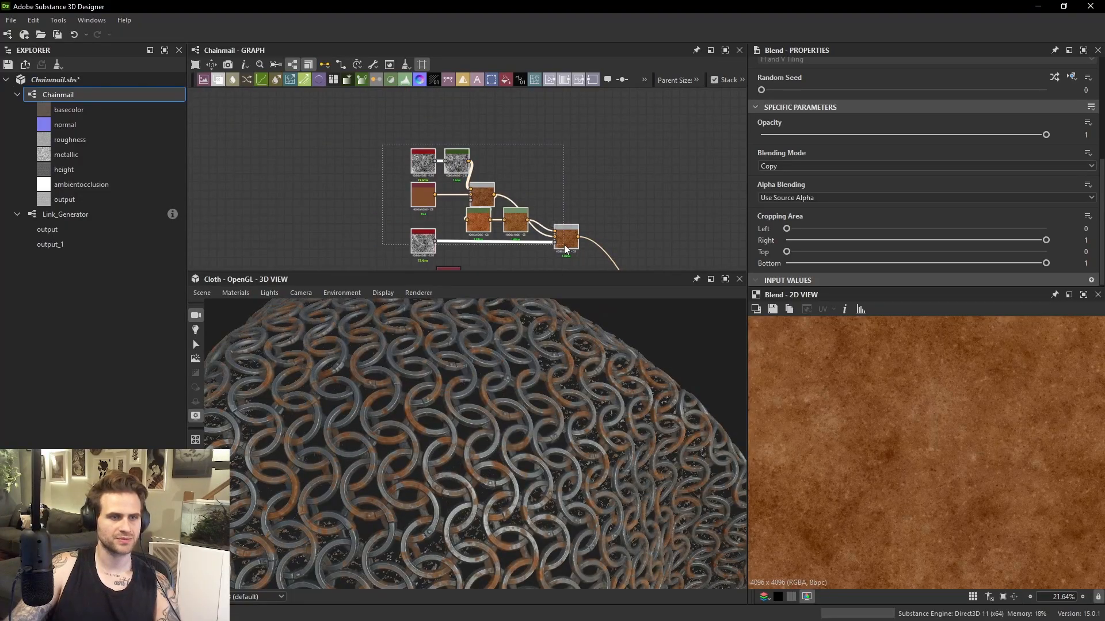
pyautogui.moveTo(569, 267); pyautogui.dragTo(562, 209, button='middle')
pyautogui.scroll(1, 563, 171)
pyautogui.click(563, 172)
pyautogui.scroll(1, 562, 169)
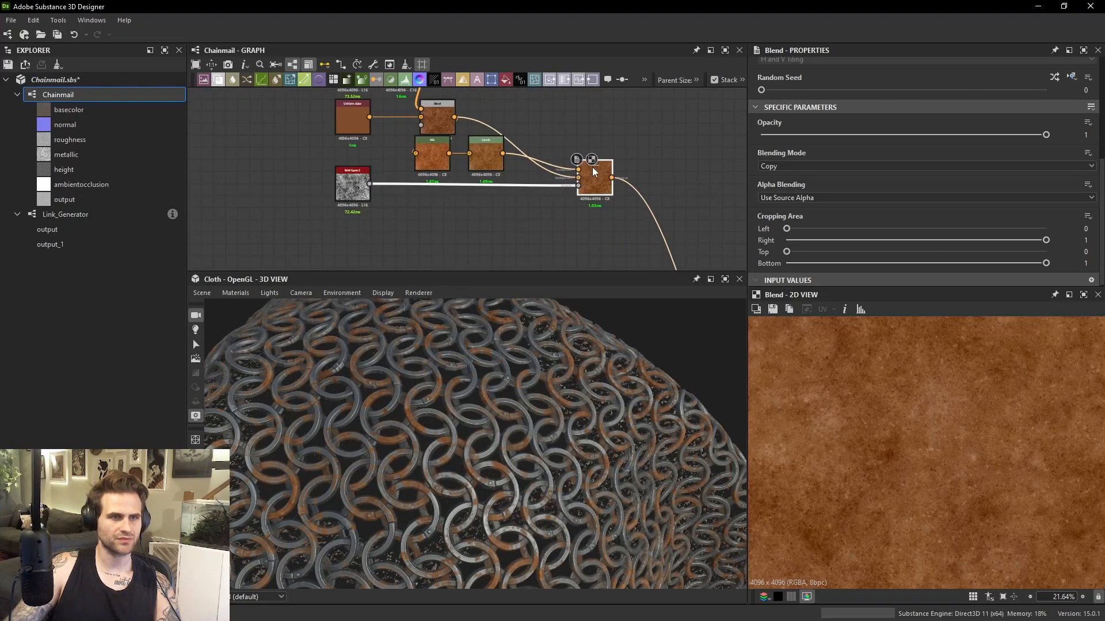
# Inspect the rust color texture and the rust patches on the rings up close and from afar.
pyautogui.scroll(2, 899, 419)
pyautogui.scroll(-3, 950, 431)
pyautogui.scroll(5, 951, 431)
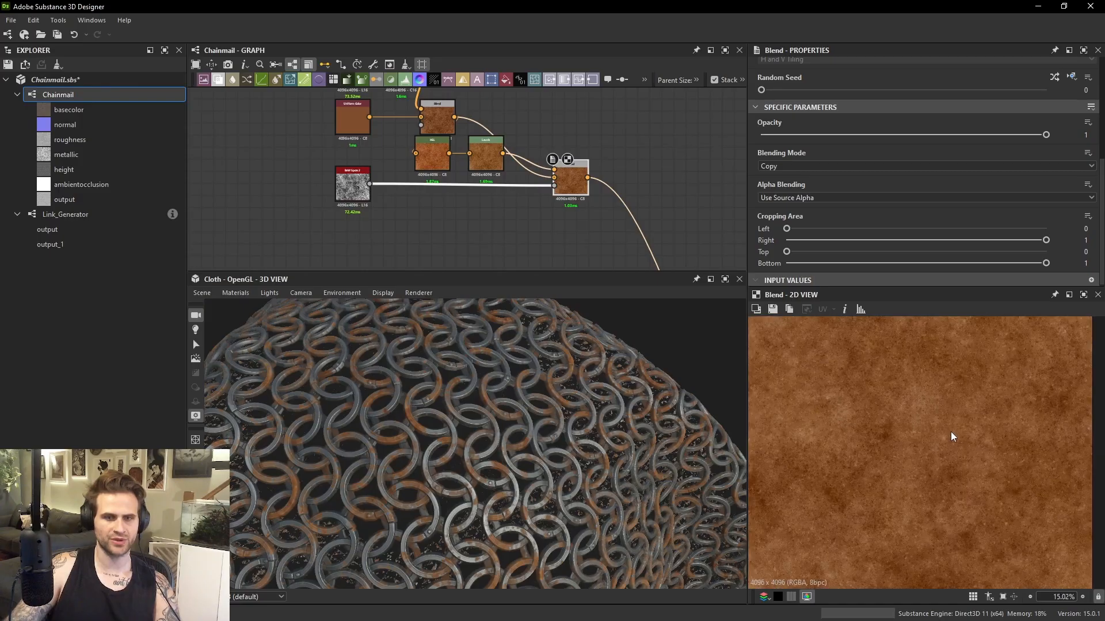
pyautogui.scroll(-3, 602, 396)
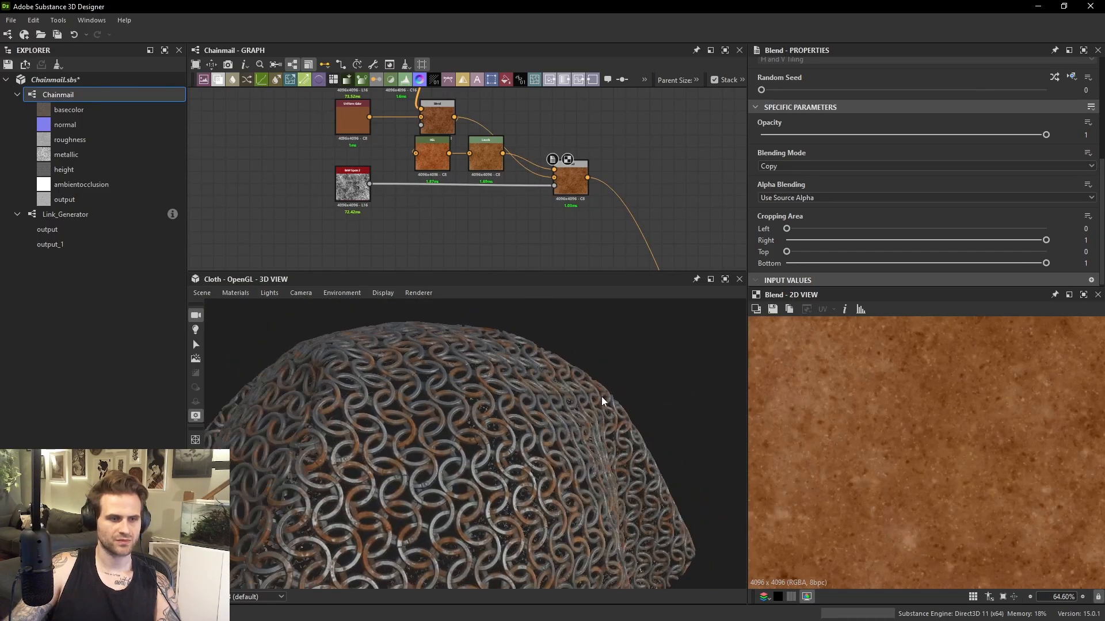
pyautogui.scroll(8, 600, 414)
pyautogui.scroll(6, 581, 391)
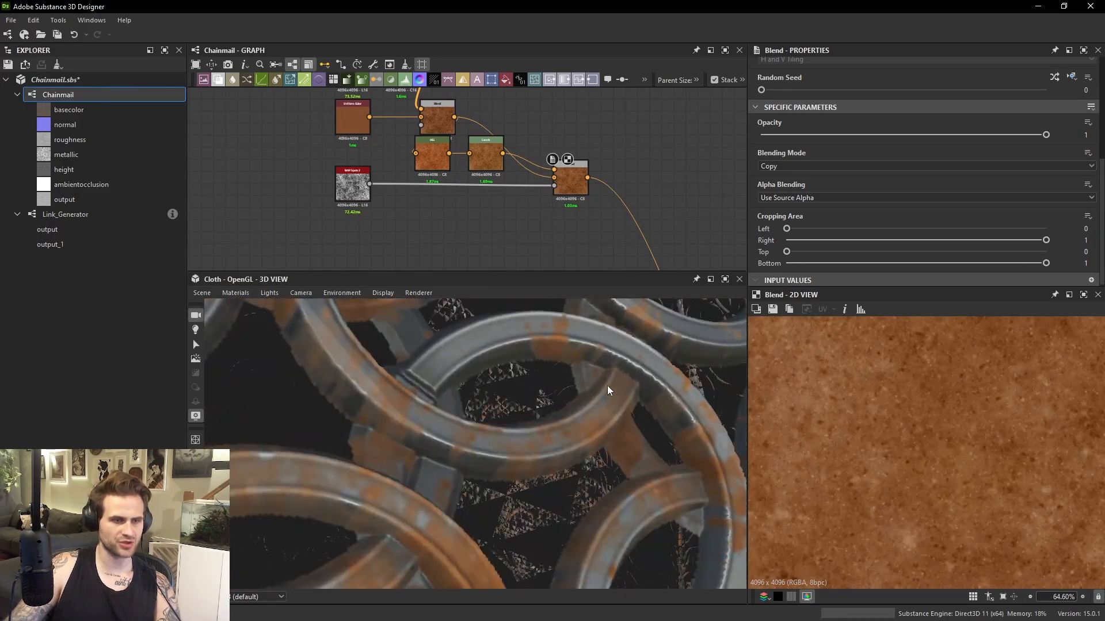
pyautogui.scroll(-3, 593, 367)
pyautogui.scroll(-4, 538, 199)
# Set the Scale of the BnW Spots 2 noise feeding the rust mask's Add Sub Blend to 2.
pyautogui.moveTo(538, 199); pyautogui.dragTo(538, 133, button='middle')
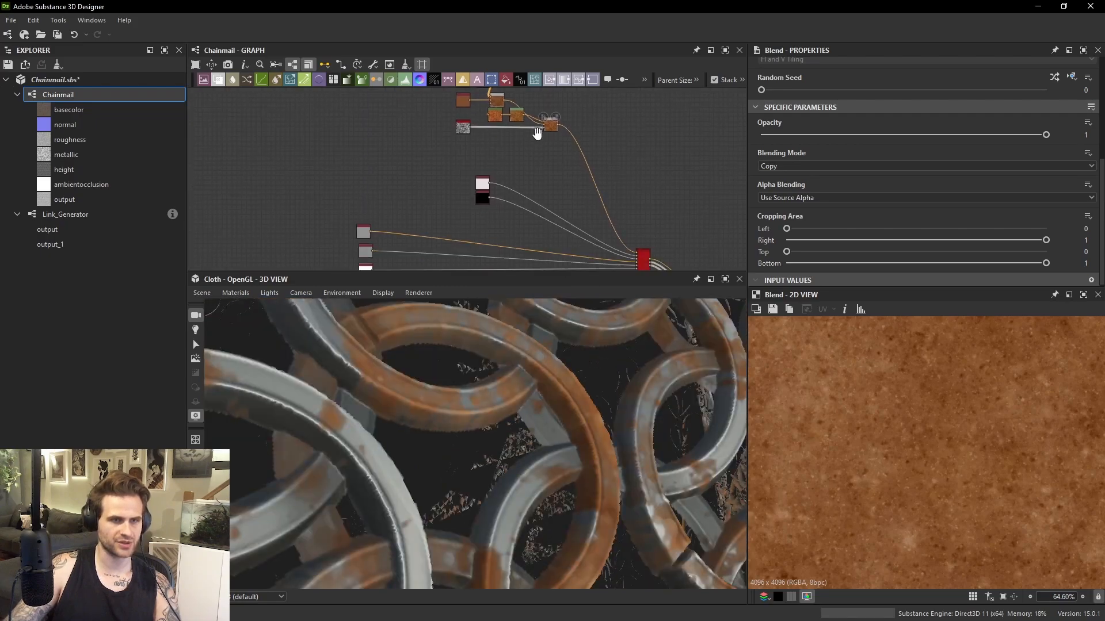
pyautogui.moveTo(552, 250); pyautogui.dragTo(535, 115, button='middle')
pyautogui.scroll(2, 533, 174)
pyautogui.click(536, 155)
pyautogui.scroll(8, 964, 409)
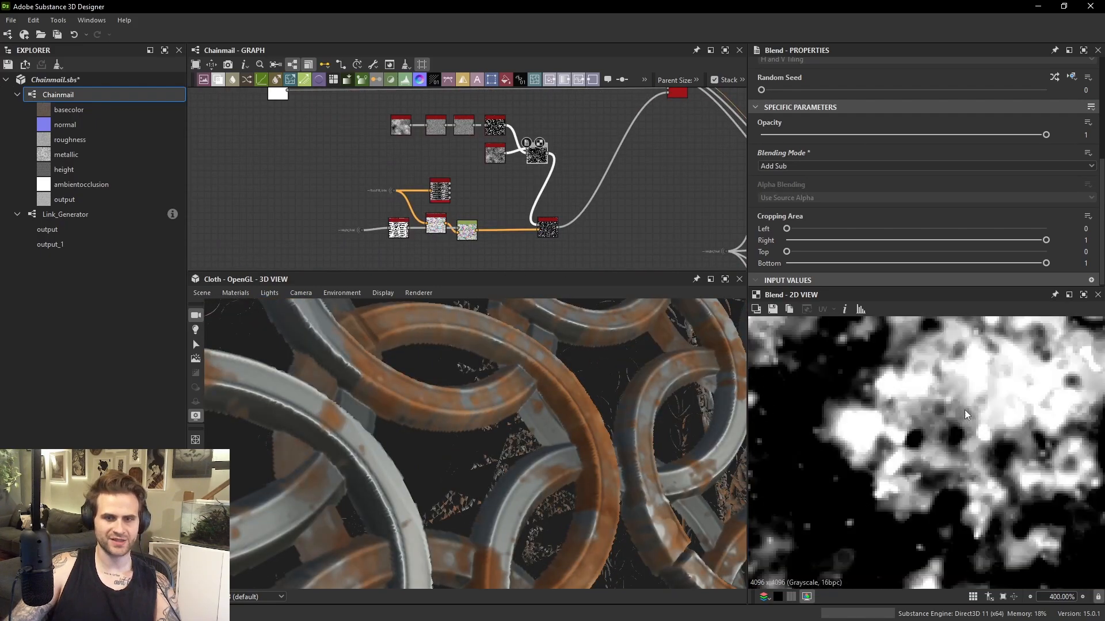
pyautogui.scroll(3, 530, 173)
pyautogui.click(468, 138)
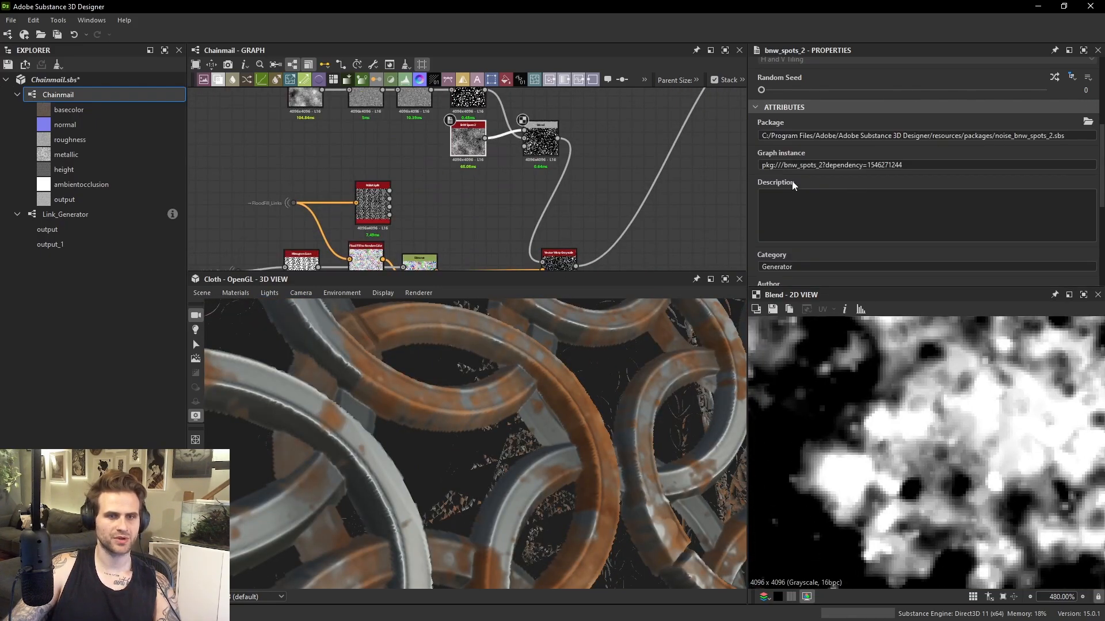
pyautogui.scroll(-5, 792, 180)
pyautogui.click(787, 195)
pyautogui.scroll(-6, 944, 423)
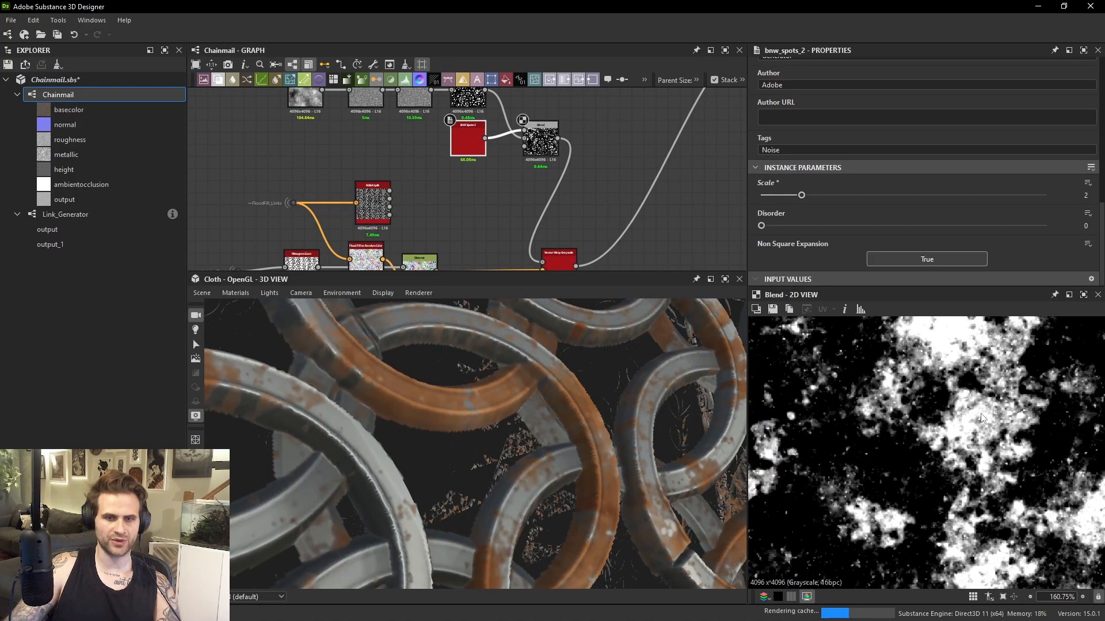
# Try a Scale of 1 on the rust mask's noise and compare the rust patches on the rings.
pyautogui.scroll(-4, 566, 398)
pyautogui.scroll(-3, 564, 397)
pyautogui.scroll(8, 495, 459)
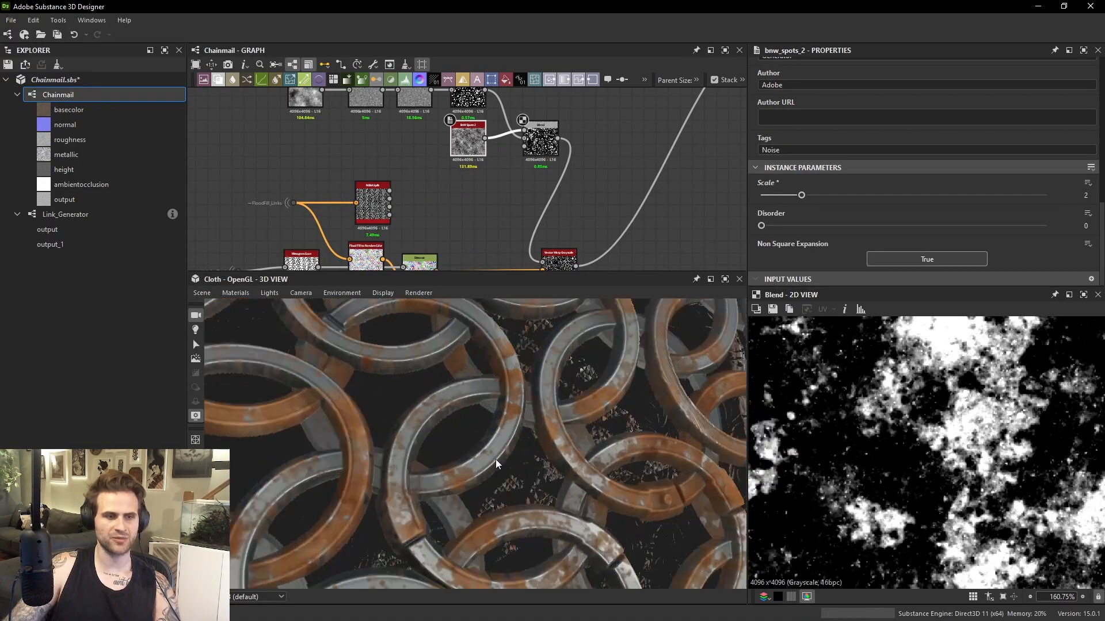
pyautogui.scroll(-5, 588, 361)
pyautogui.click(758, 196)
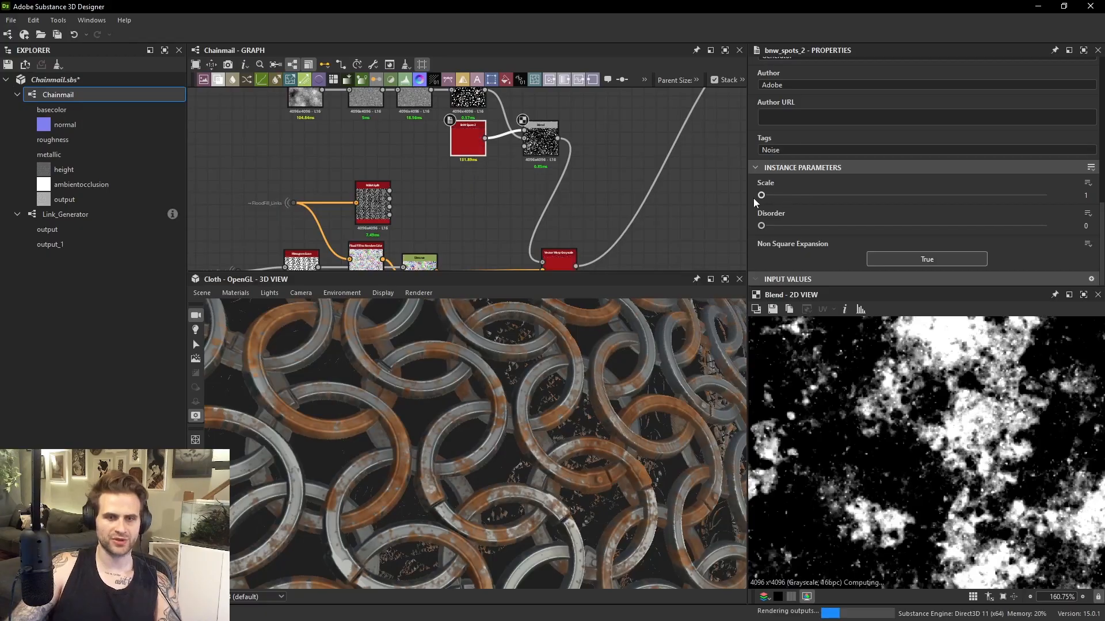
pyautogui.scroll(4, 568, 464)
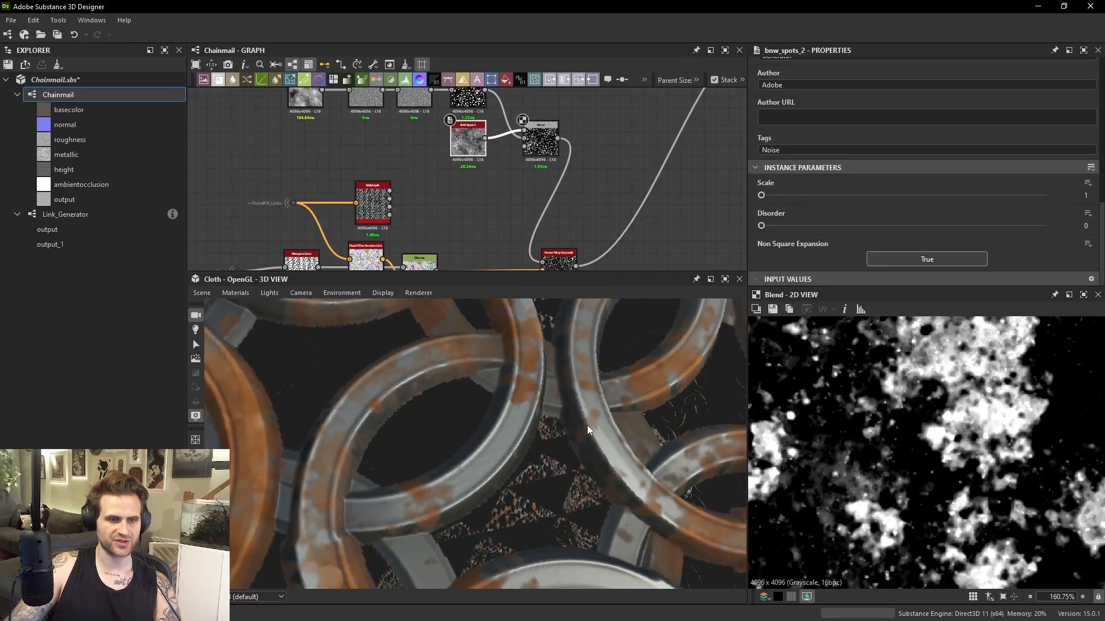
pyautogui.scroll(-6, 578, 409)
pyautogui.moveTo(578, 408); pyautogui.dragTo(523, 428)
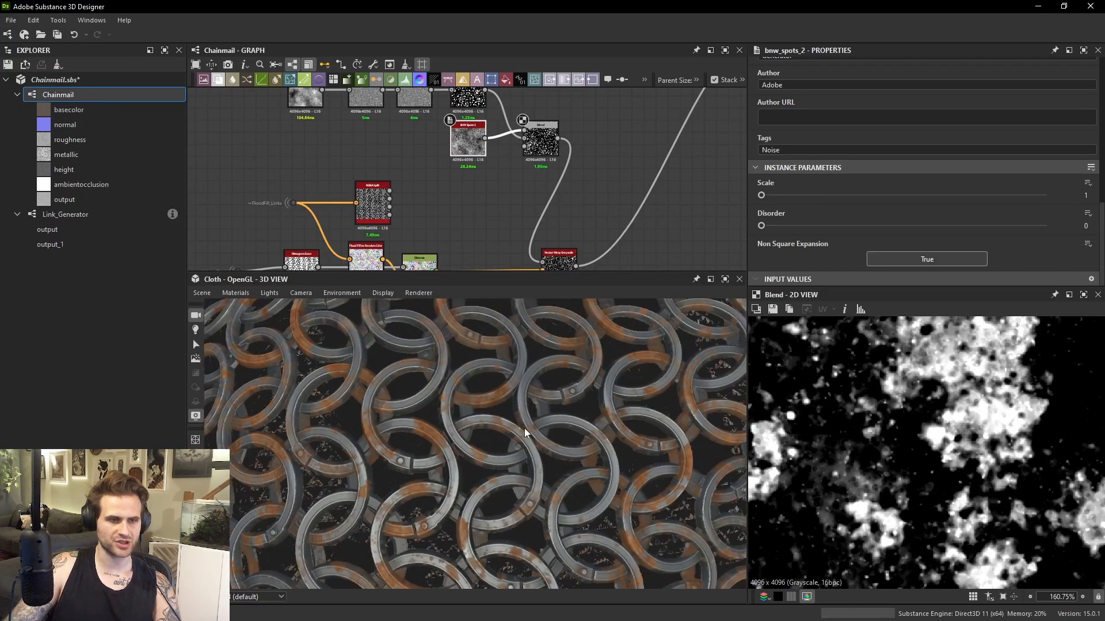
# Restore the rust mask noise's Scale to 2 and check the mask in the 2D preview.
pyautogui.scroll(3, 524, 428)
pyautogui.click(796, 197)
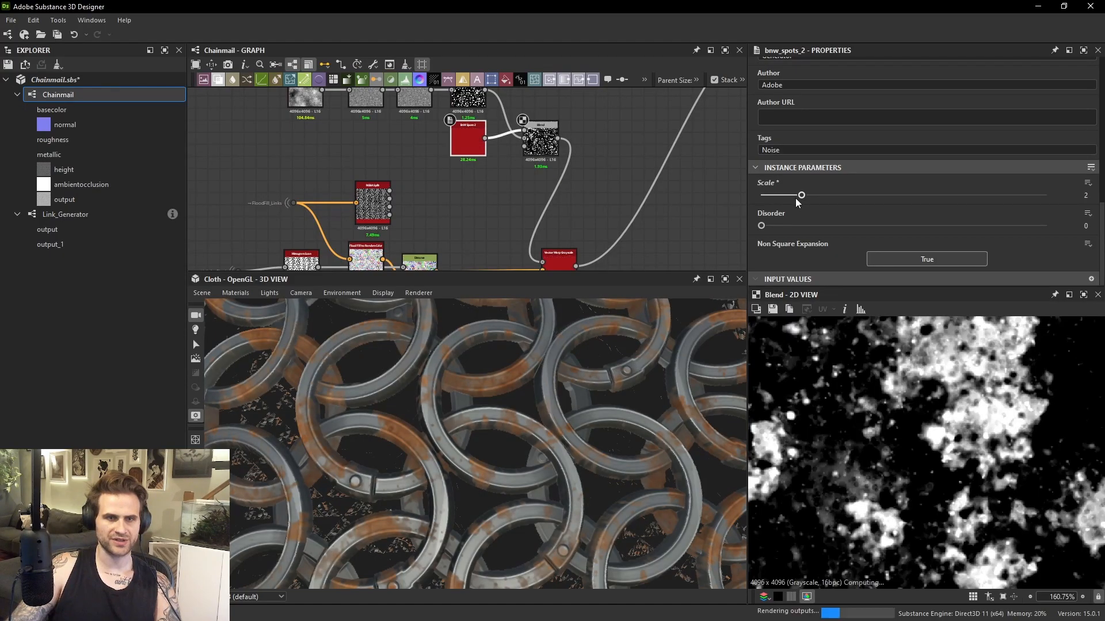
pyautogui.scroll(-8, 945, 436)
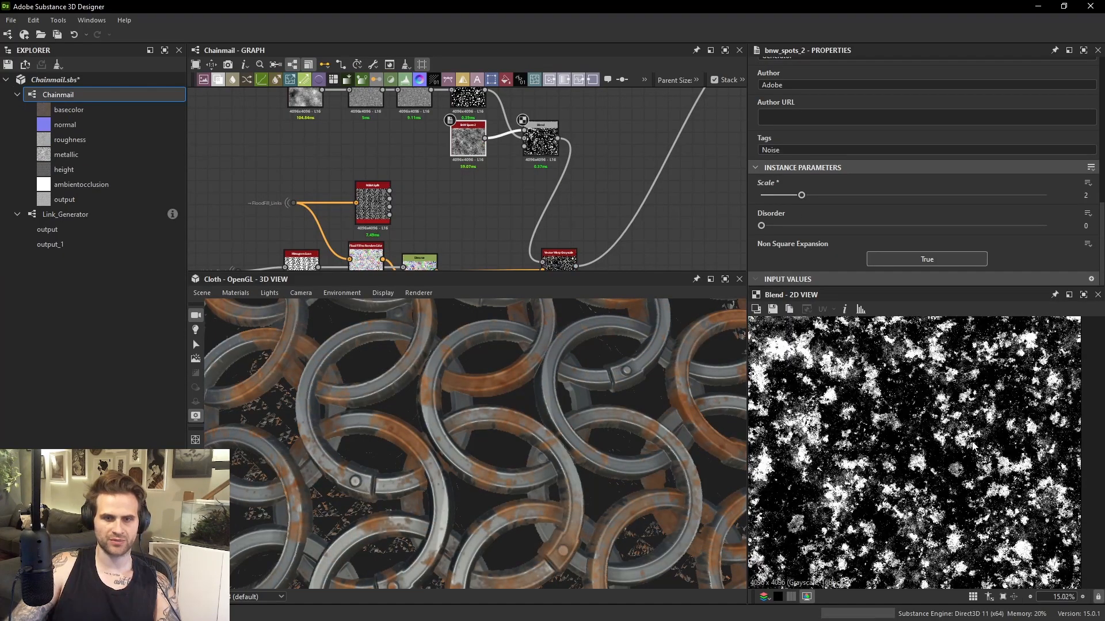
# Compare the Vector Warp Grayscale output with the rust mask's Histogram Scan in the 2D preview.
pyautogui.click(556, 260)
pyautogui.scroll(9, 906, 420)
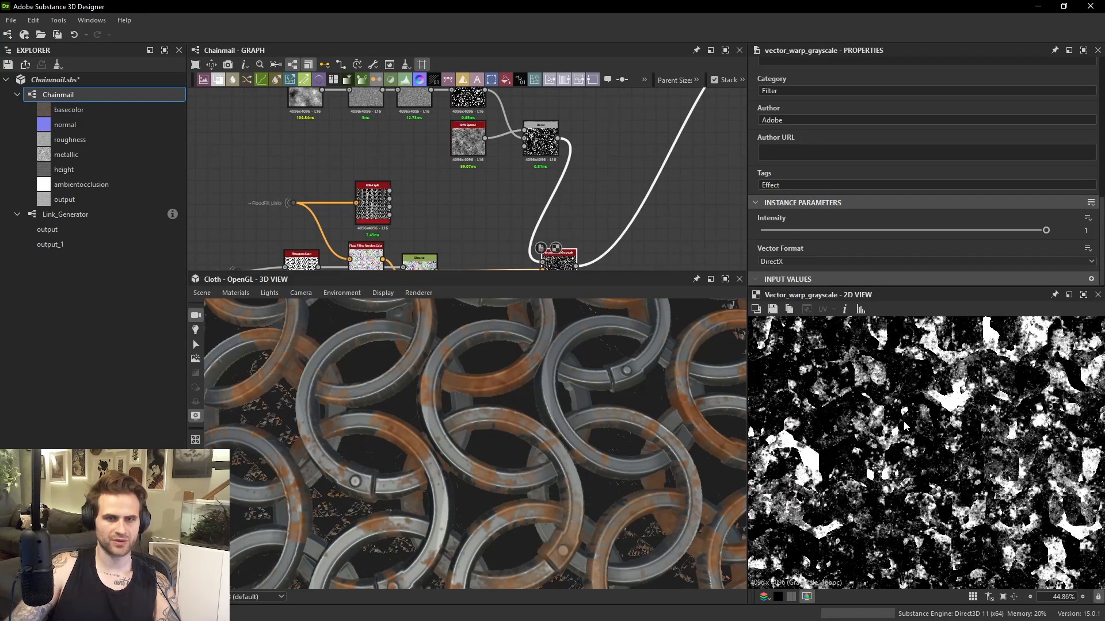
pyautogui.moveTo(505, 160); pyautogui.dragTo(515, 202, button='middle')
pyautogui.scroll(1, 488, 160)
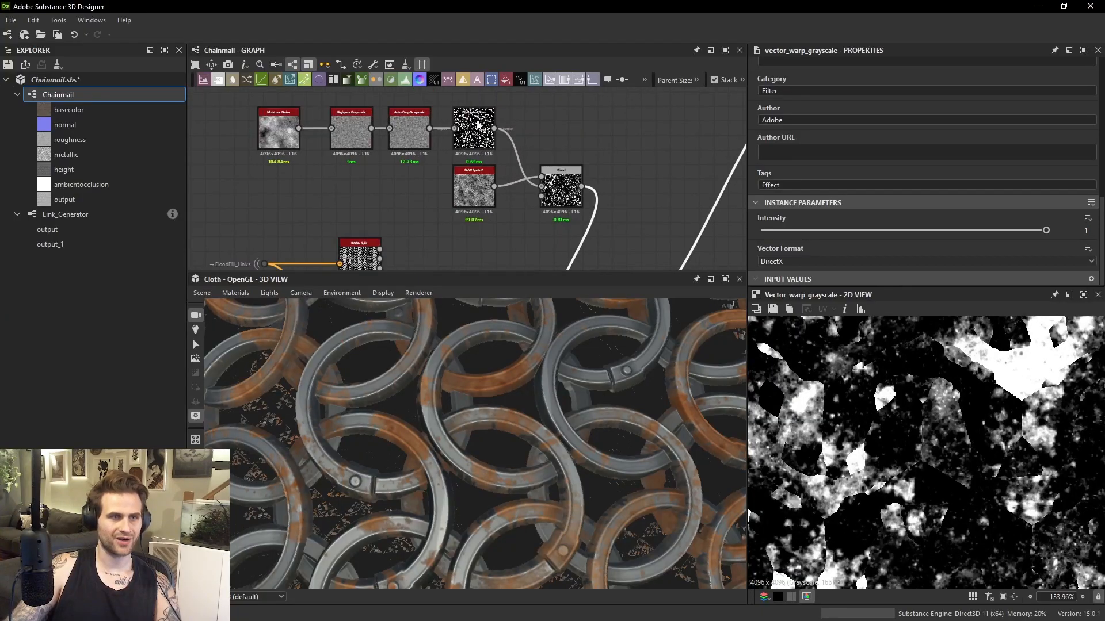
pyautogui.doubleClick(475, 128)
pyautogui.moveTo(575, 170); pyautogui.dragTo(565, 149, button='middle')
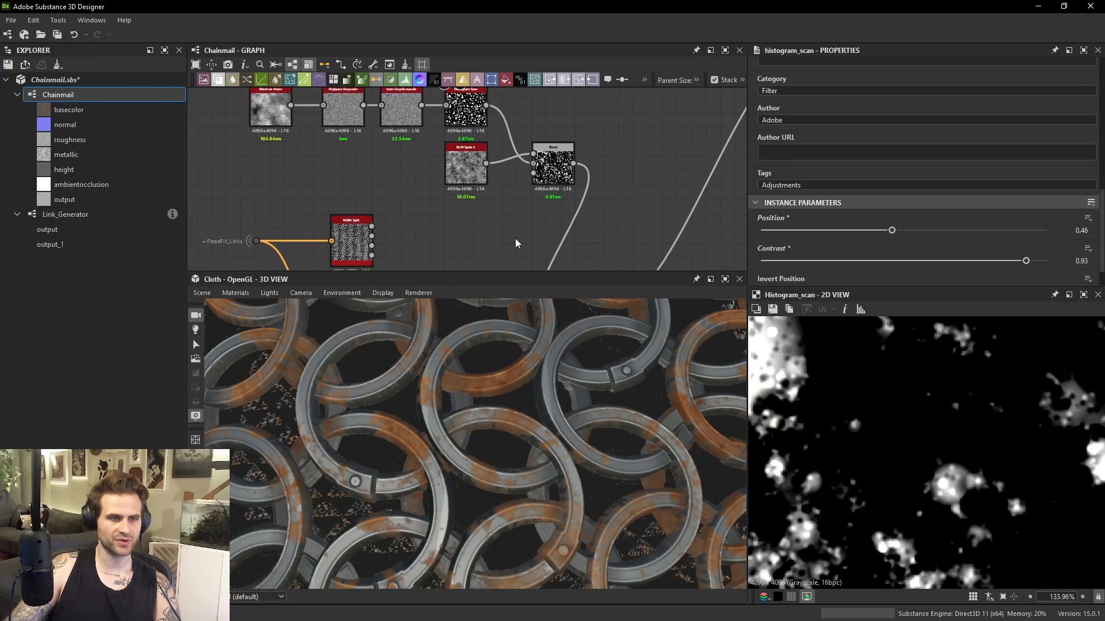
pyautogui.press('space')
pyautogui.write('non')
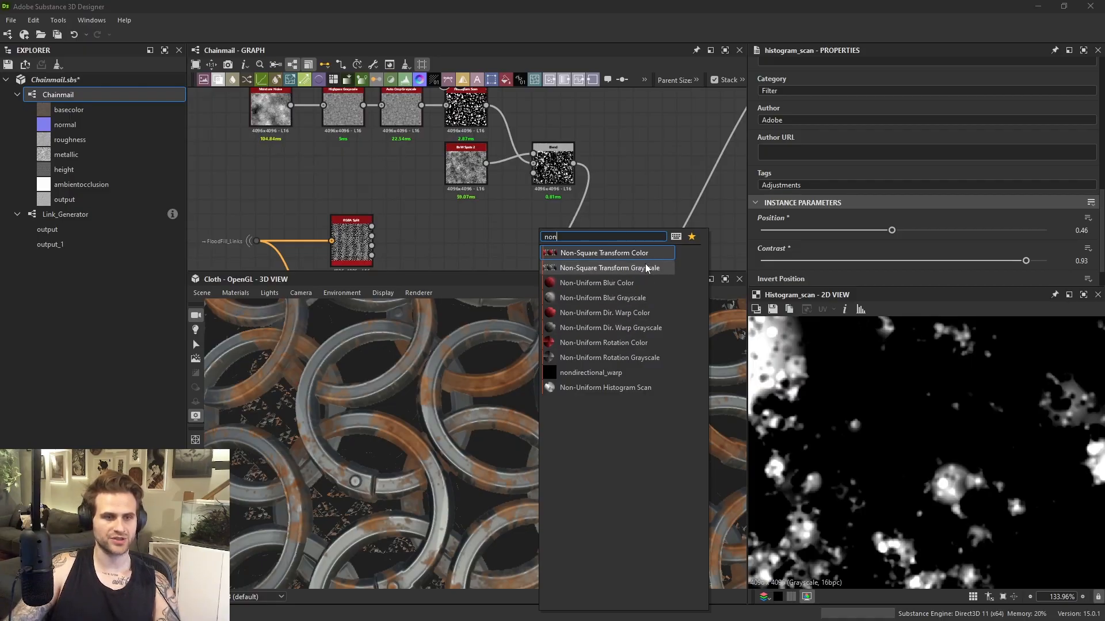
pyautogui.click(605, 387)
pyautogui.scroll(1, 557, 180)
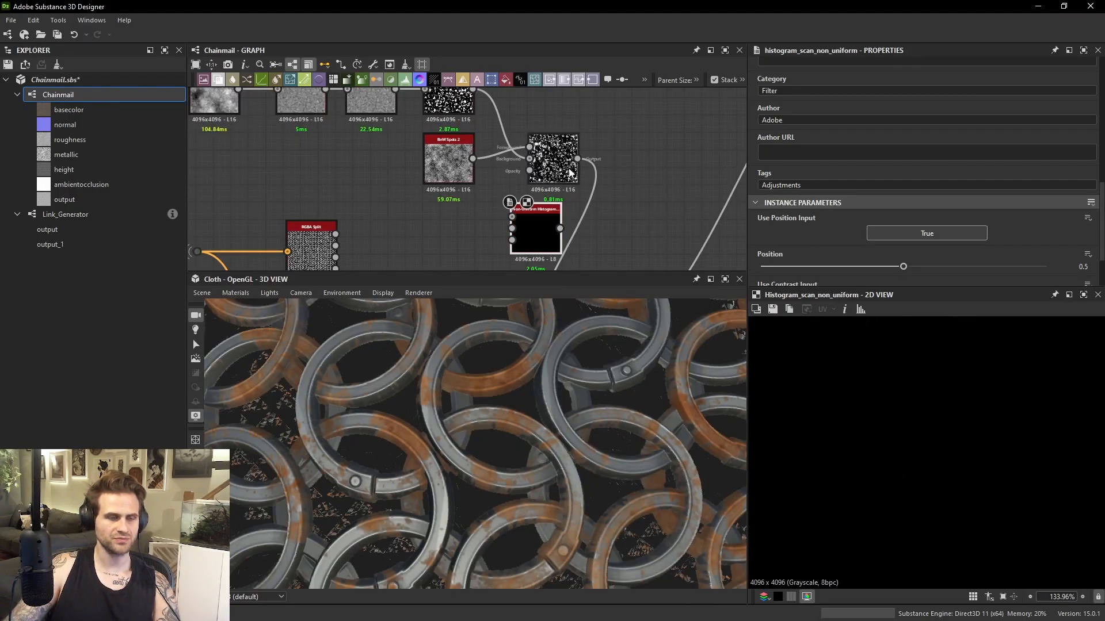
pyautogui.hotkey('ctrl', 'z')
# Add a Non-Uniform Blur Grayscale node below the rust mask's Blend and feed it the Blend output.
pyautogui.press('space')
pyautogui.write('non')
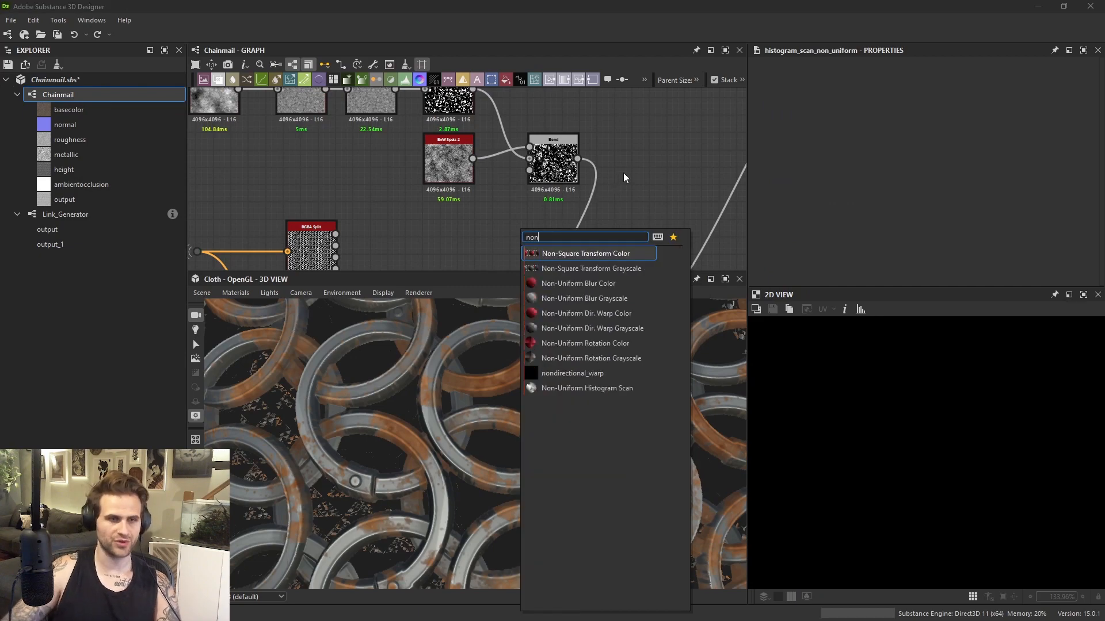
pyautogui.click(619, 301)
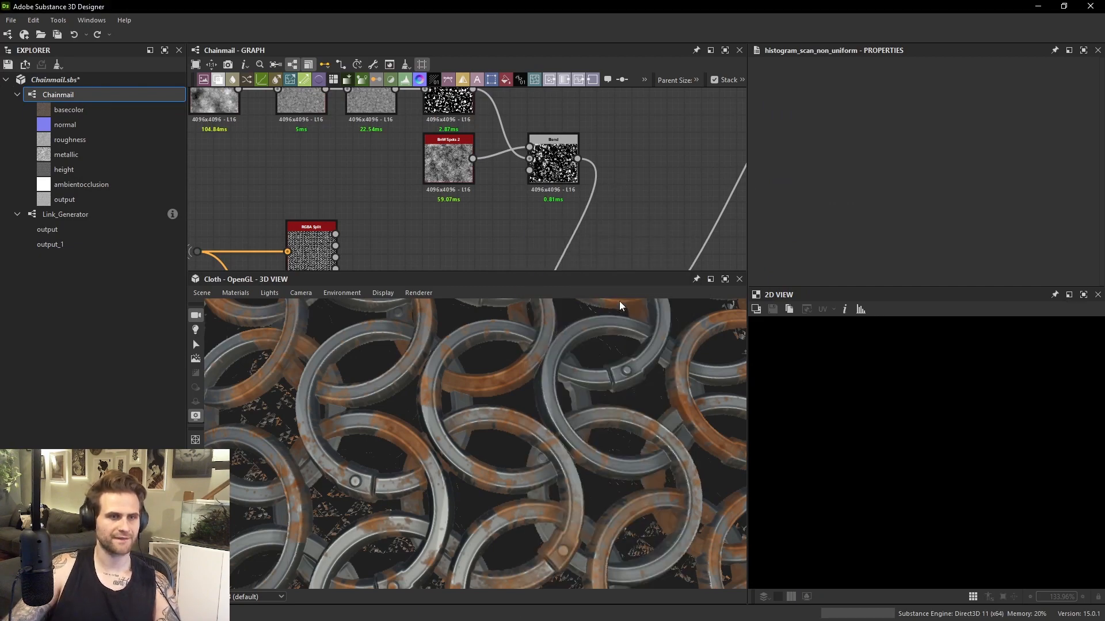
pyautogui.moveTo(577, 159); pyautogui.dragTo(495, 222)
pyautogui.moveTo(515, 220); pyautogui.dragTo(567, 218)
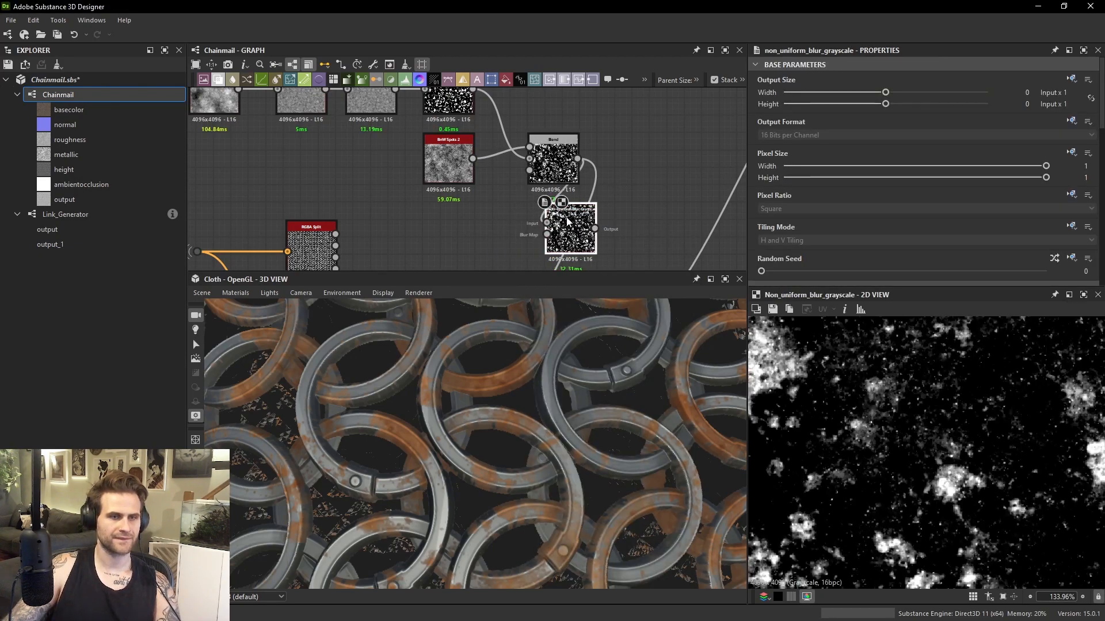
# Set the Contrast of the Histogram Scan feeding the rust mask's Blend to 1.
pyautogui.scroll(-2, 567, 222)
pyautogui.click(479, 140)
pyautogui.scroll(1, 951, 460)
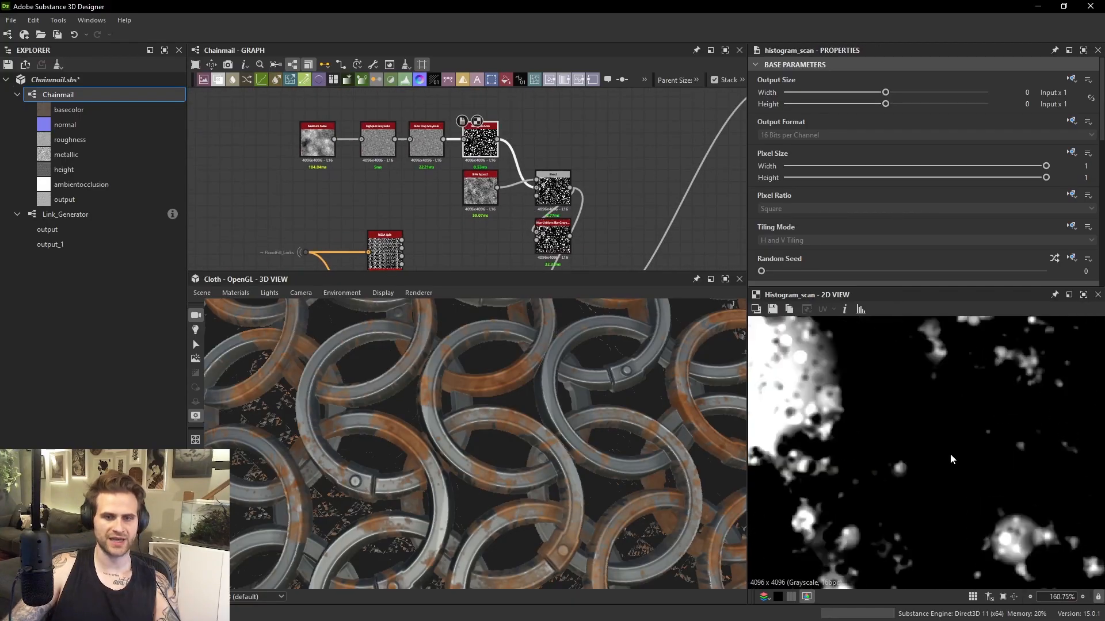
pyautogui.scroll(-2, 950, 459)
pyautogui.scroll(-10, 961, 241)
pyautogui.moveTo(1027, 226); pyautogui.dragTo(1047, 226)
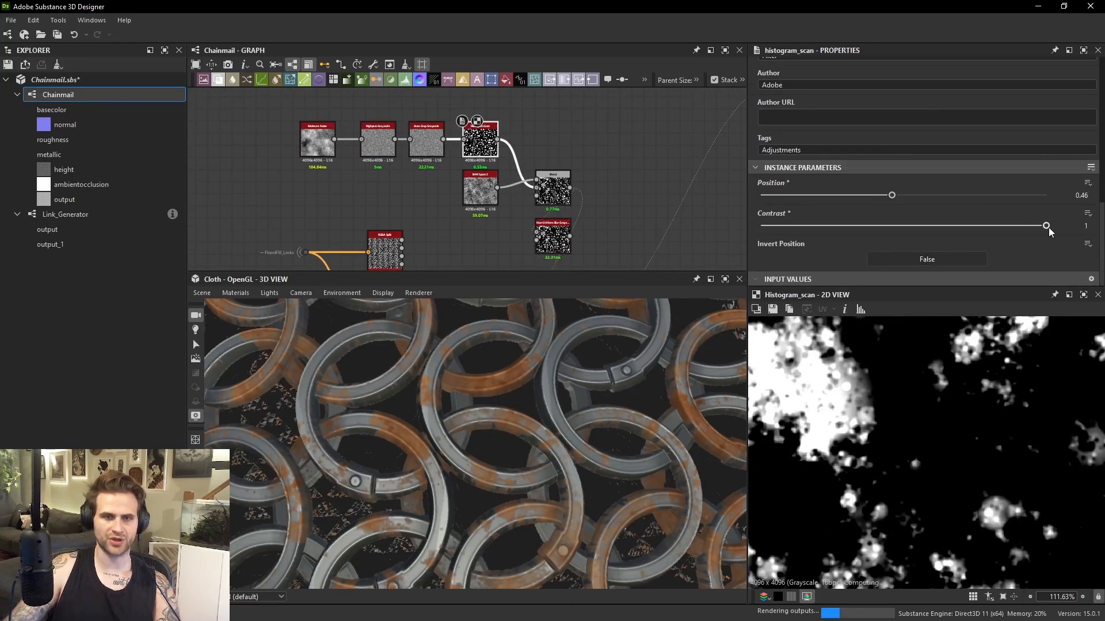
# Inspect the rust patches on the rings up close and from afar, and check the Non-Uniform Blur output in the 2D preview.
pyautogui.scroll(-3, 619, 391)
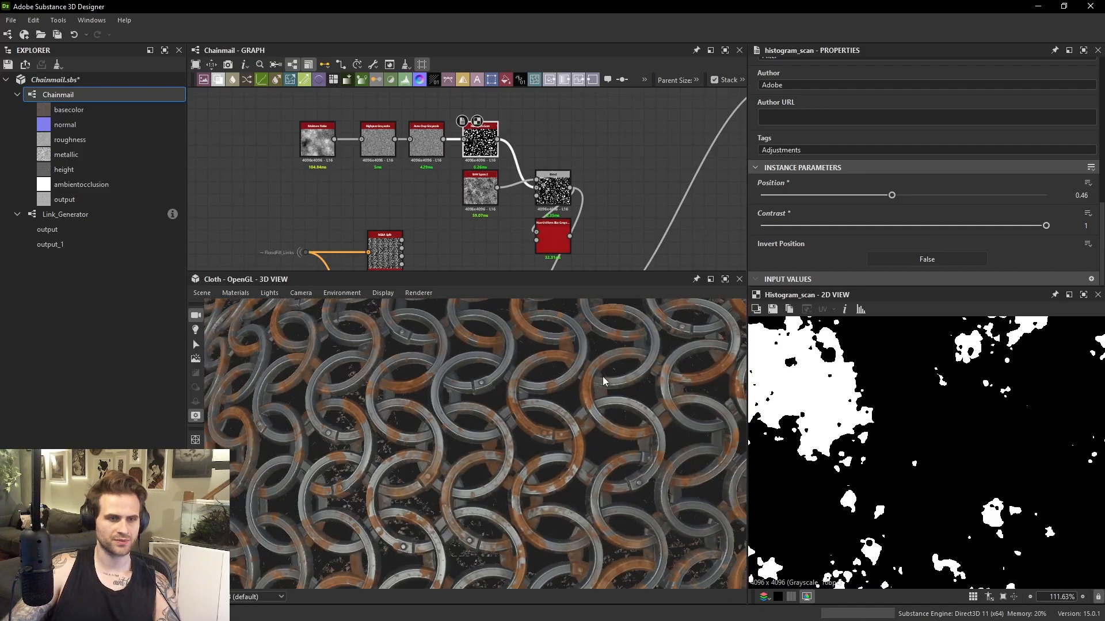
pyautogui.scroll(4, 616, 374)
pyautogui.scroll(2, 576, 371)
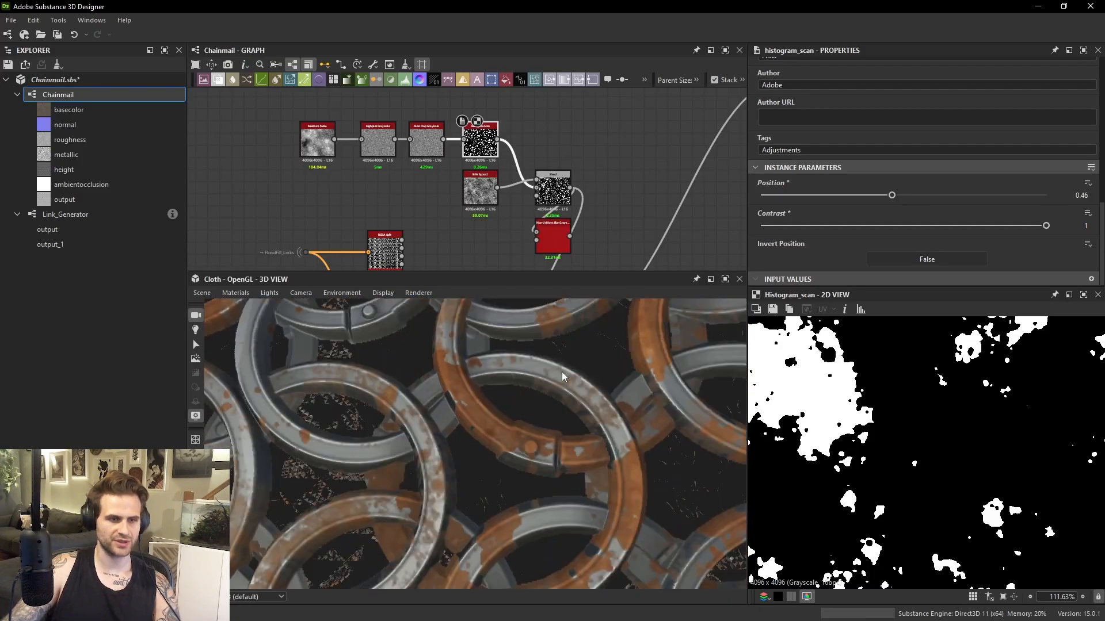
pyautogui.scroll(2, 475, 362)
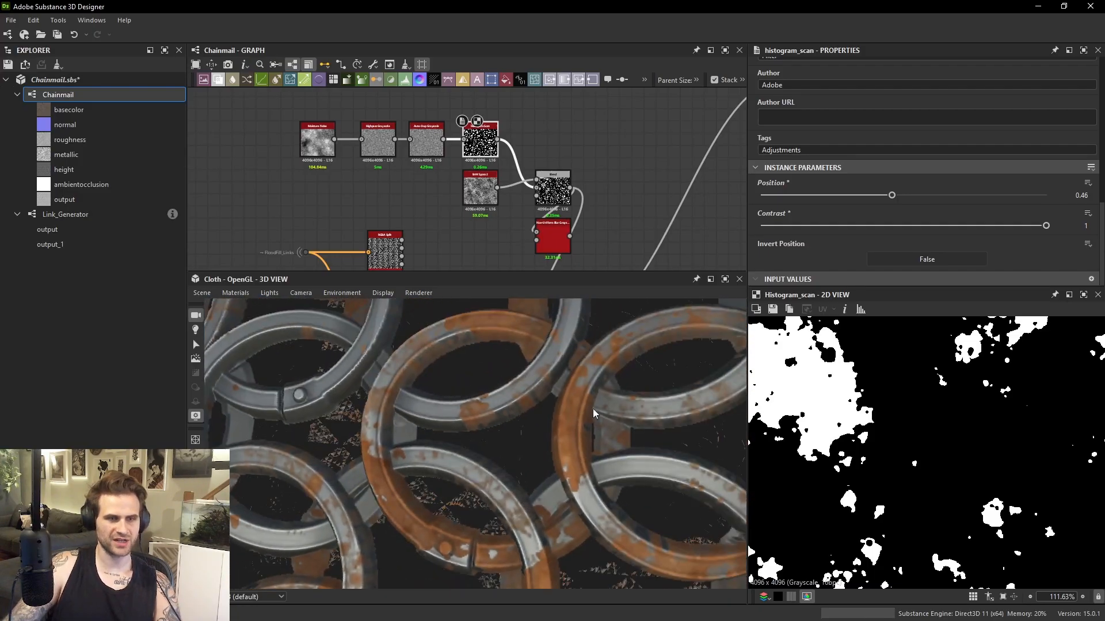
pyautogui.click(552, 239)
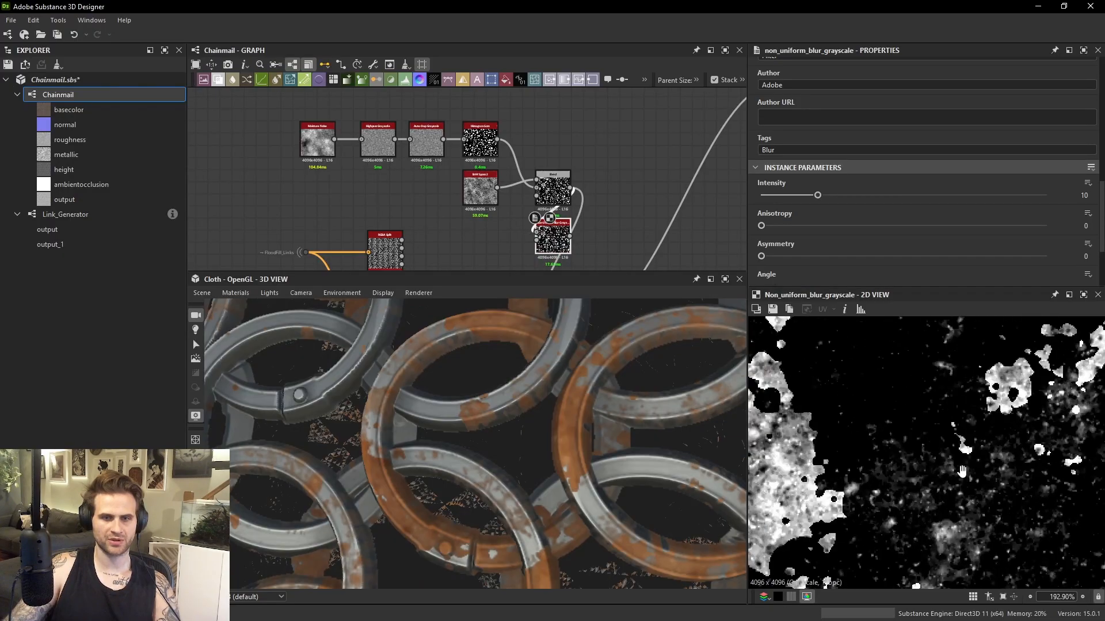
pyautogui.scroll(-2, 599, 414)
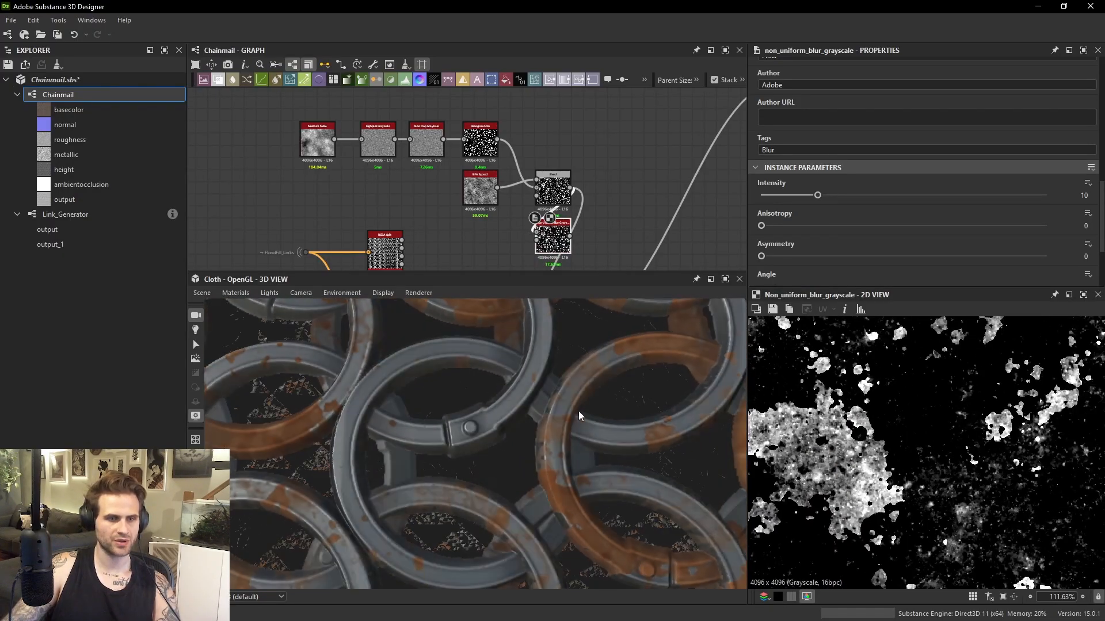
pyautogui.scroll(-4, 579, 411)
pyautogui.scroll(-8, 630, 401)
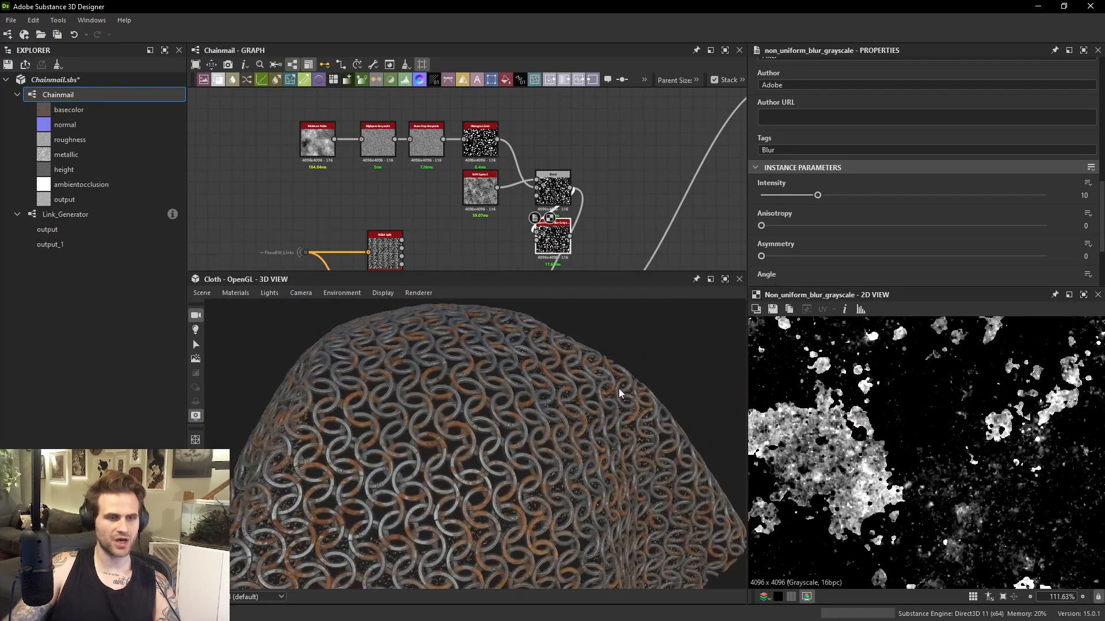
pyautogui.scroll(3, 599, 428)
pyautogui.moveTo(623, 409); pyautogui.dragTo(554, 439)
pyautogui.scroll(5, 634, 453)
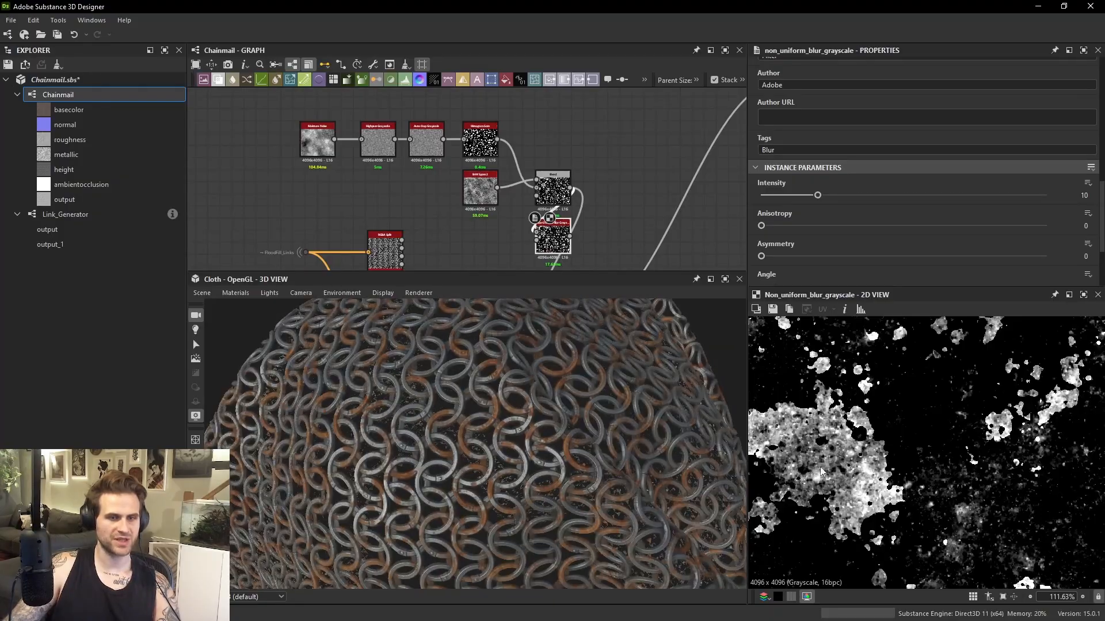
pyautogui.scroll(5, 820, 467)
pyautogui.scroll(1, 632, 227)
# Add a Blur HQ Grayscale node fed by the Histogram Scan and set its Intensity to 0.74.
pyautogui.moveTo(665, 257); pyautogui.dragTo(689, 224, button='middle')
pyautogui.scroll(-11, 927, 416)
pyautogui.scroll(8, 1018, 451)
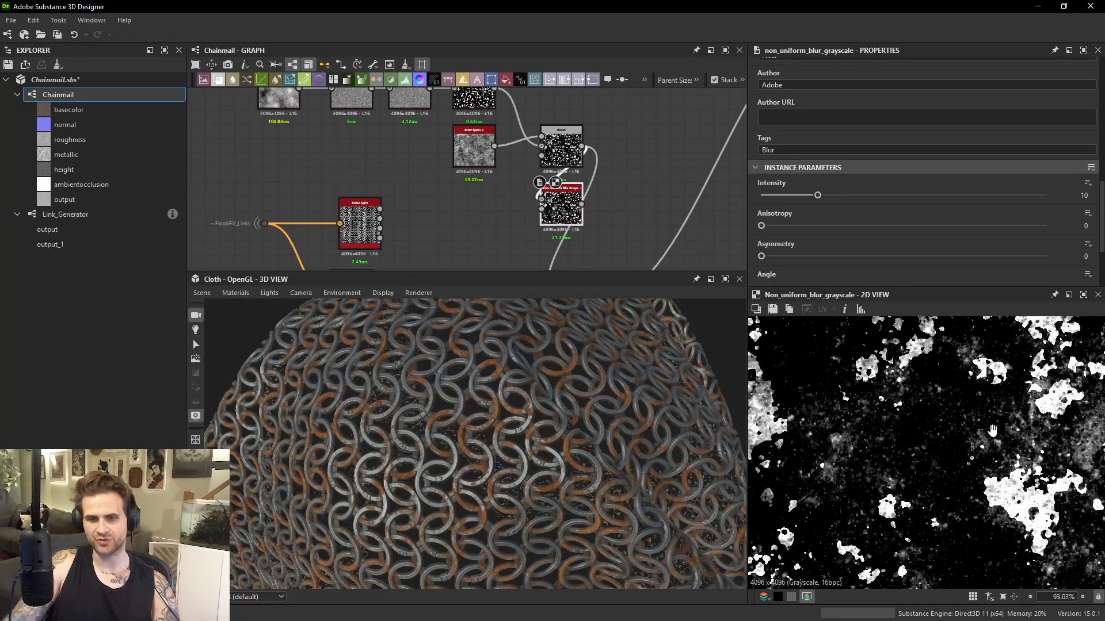
pyautogui.press('space')
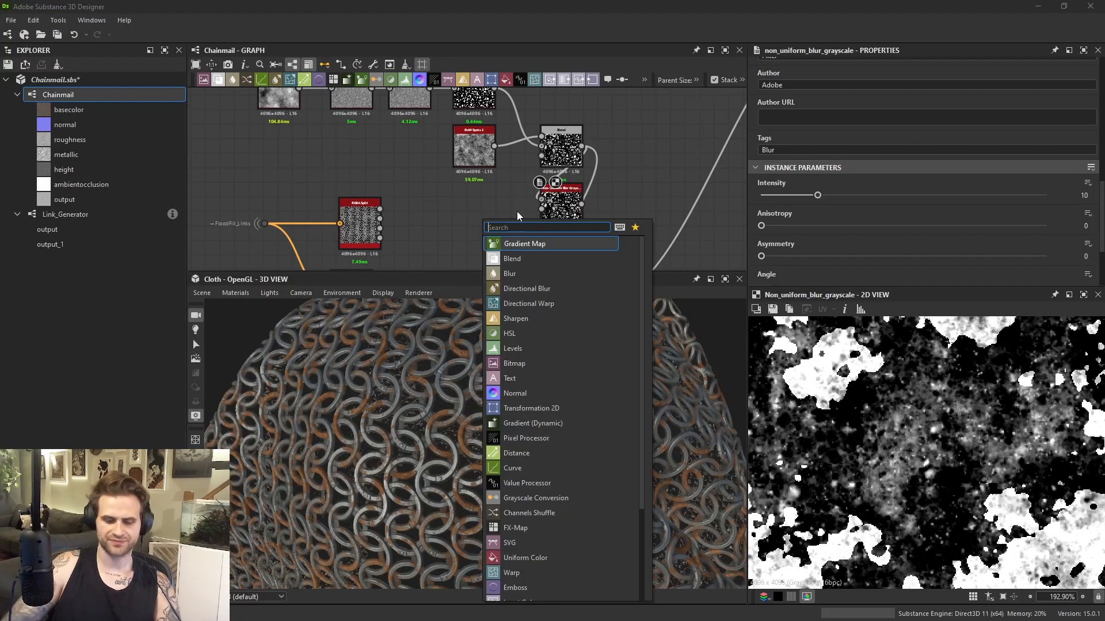
pyautogui.write('blu')
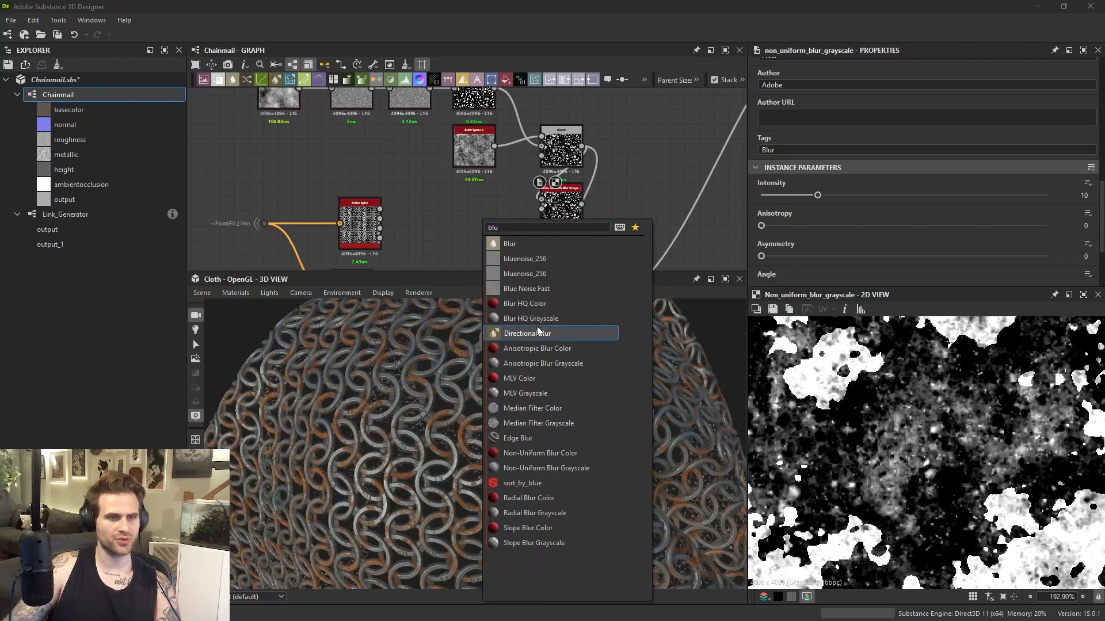
pyautogui.click(530, 318)
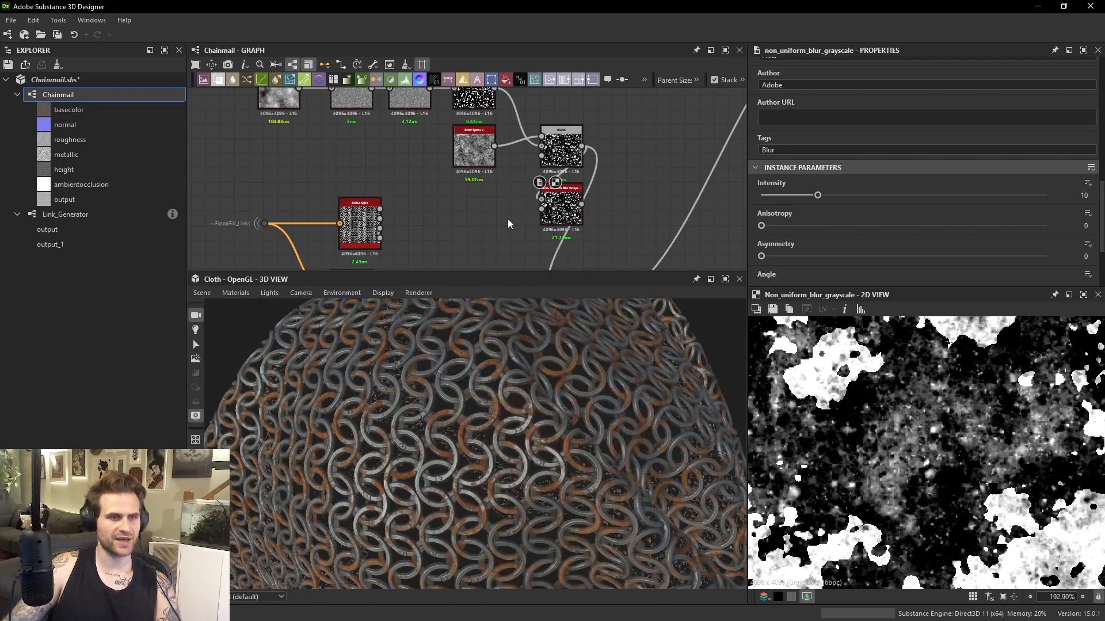
pyautogui.moveTo(513, 128); pyautogui.dragTo(529, 160, button='middle')
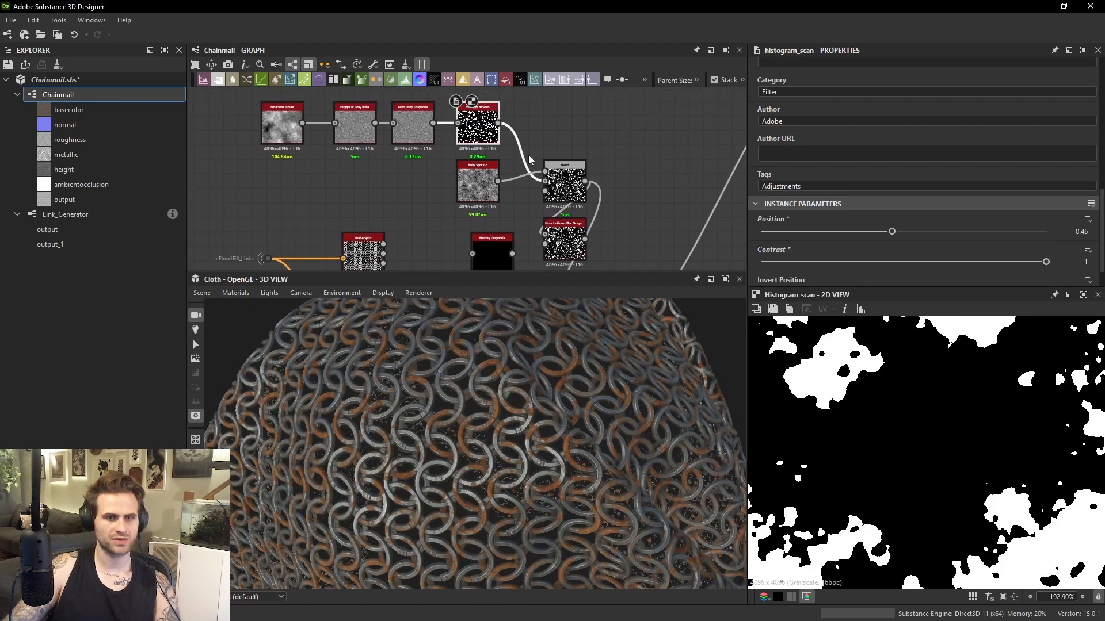
pyautogui.moveTo(498, 246); pyautogui.dragTo(489, 208, button='middle')
pyautogui.moveTo(489, 208); pyautogui.dragTo(471, 213)
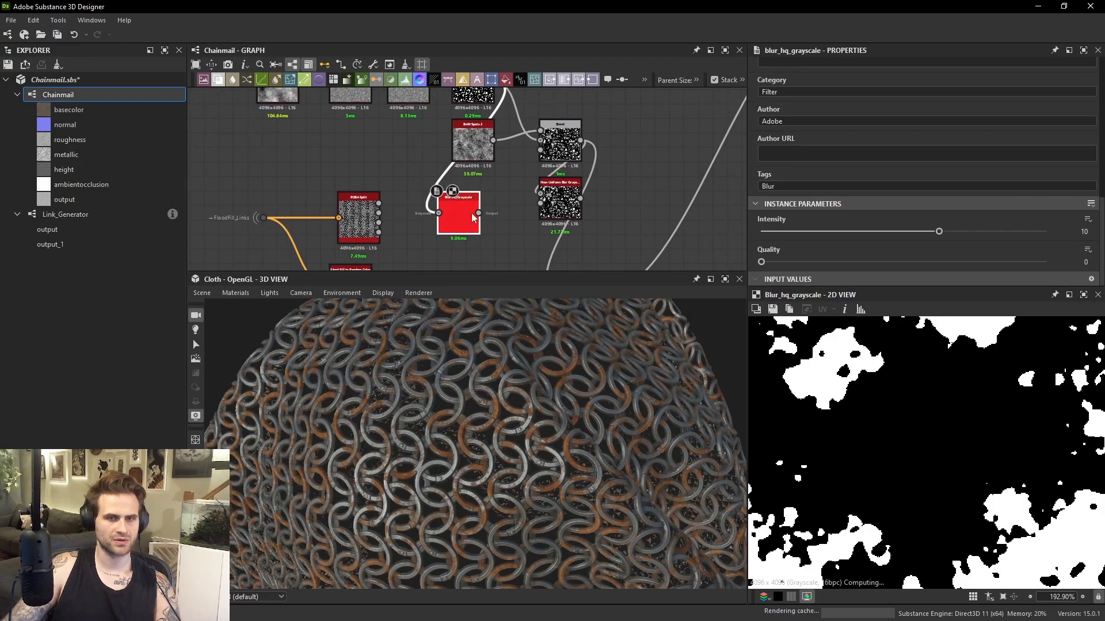
pyautogui.moveTo(892, 232); pyautogui.dragTo(774, 232)
# Add a Transformation 2D node after the Blur HQ Grayscale and offset it by X 0.0721 and Y -0.0939.
pyautogui.press('space')
pyautogui.write('transf')
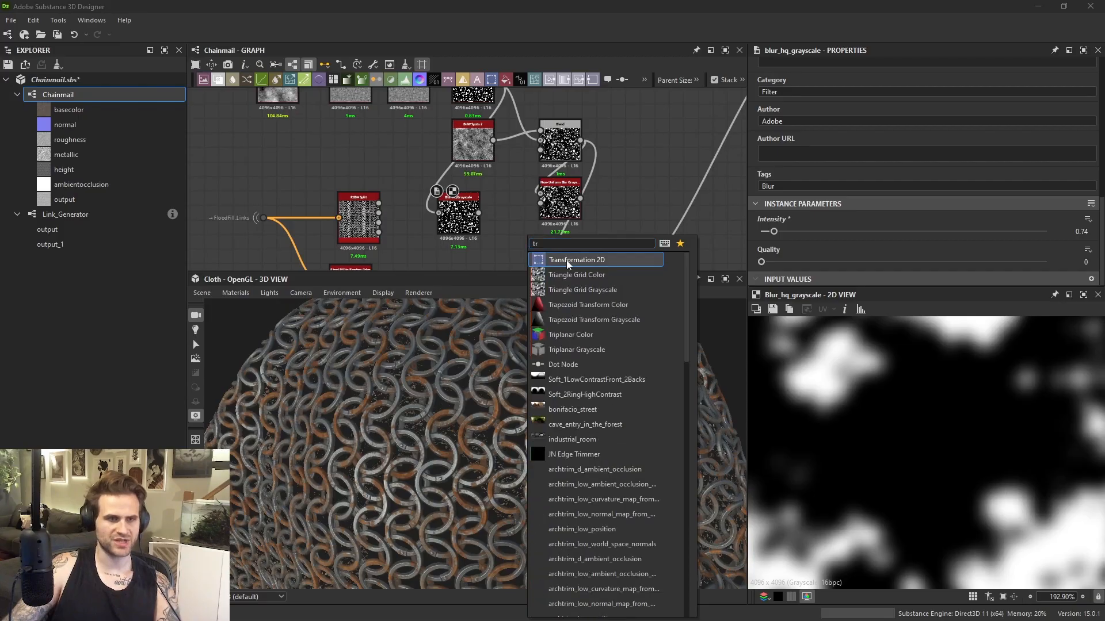
pyautogui.click(567, 259)
pyautogui.scroll(3, 1013, 118)
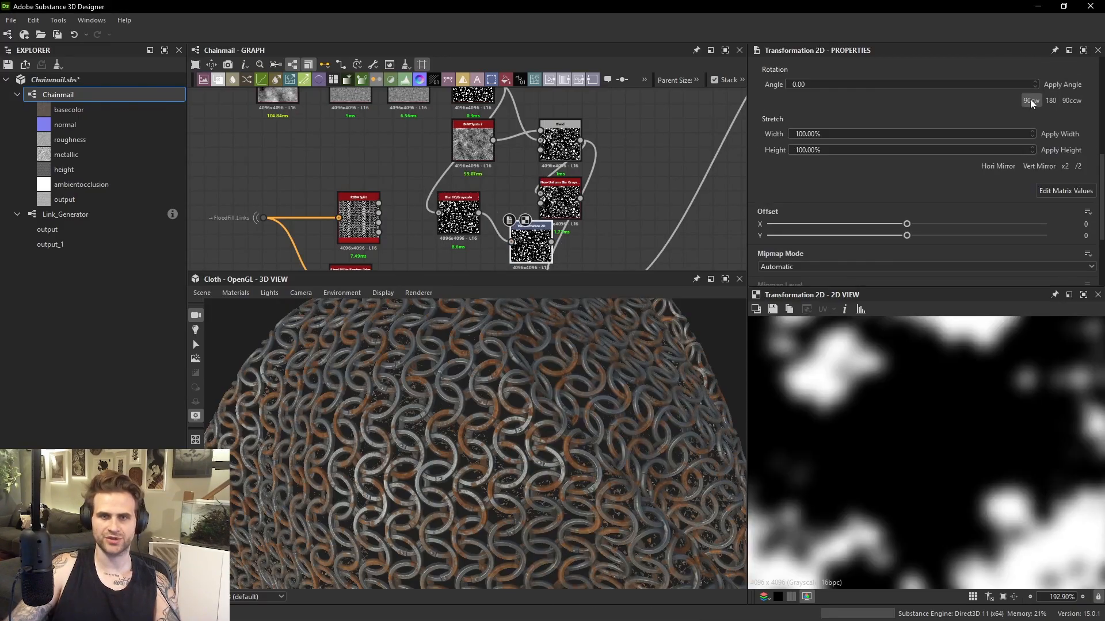
pyautogui.scroll(-7, 967, 466)
pyautogui.moveTo(971, 486); pyautogui.dragTo(876, 363)
pyautogui.scroll(-5, 866, 355)
pyautogui.scroll(2, 535, 250)
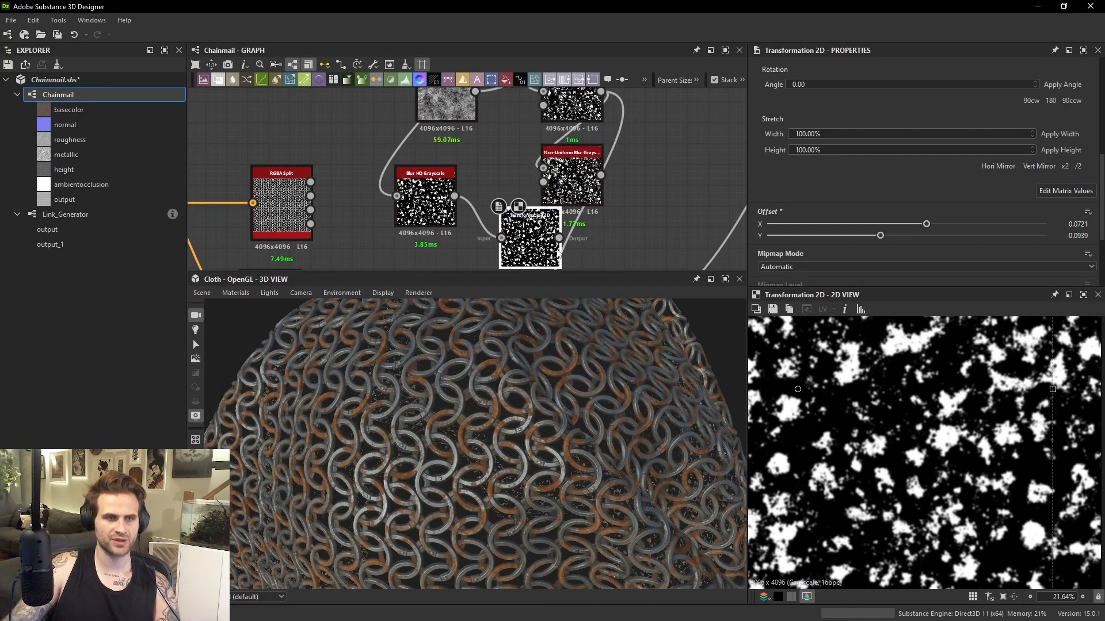
# Dock the Transformation 2D onto the Non-Uniform Blur's Blur Map input and compare both outputs in the 2D preview.
pyautogui.doubleClick(566, 197)
pyautogui.scroll(9, 954, 429)
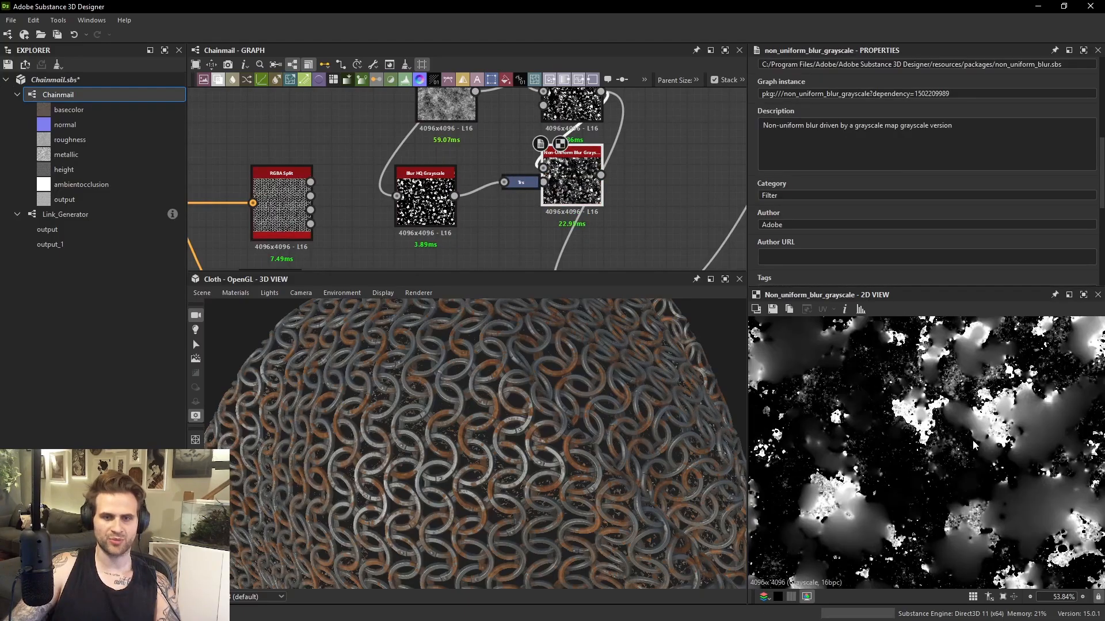
pyautogui.doubleClick(524, 185)
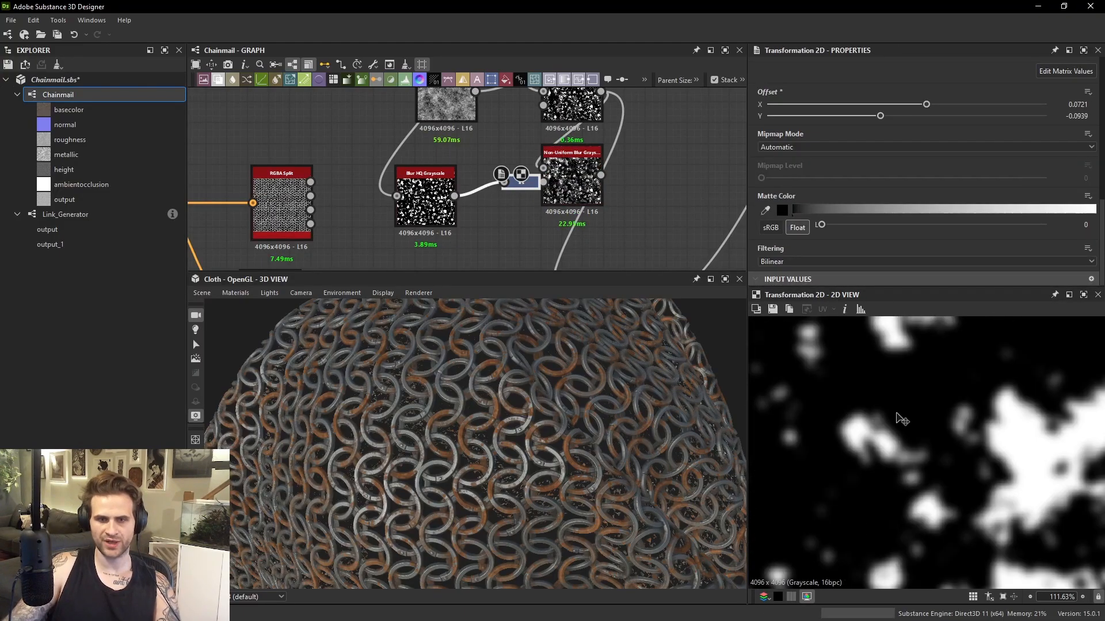
pyautogui.doubleClick(575, 184)
pyautogui.scroll(3, 947, 388)
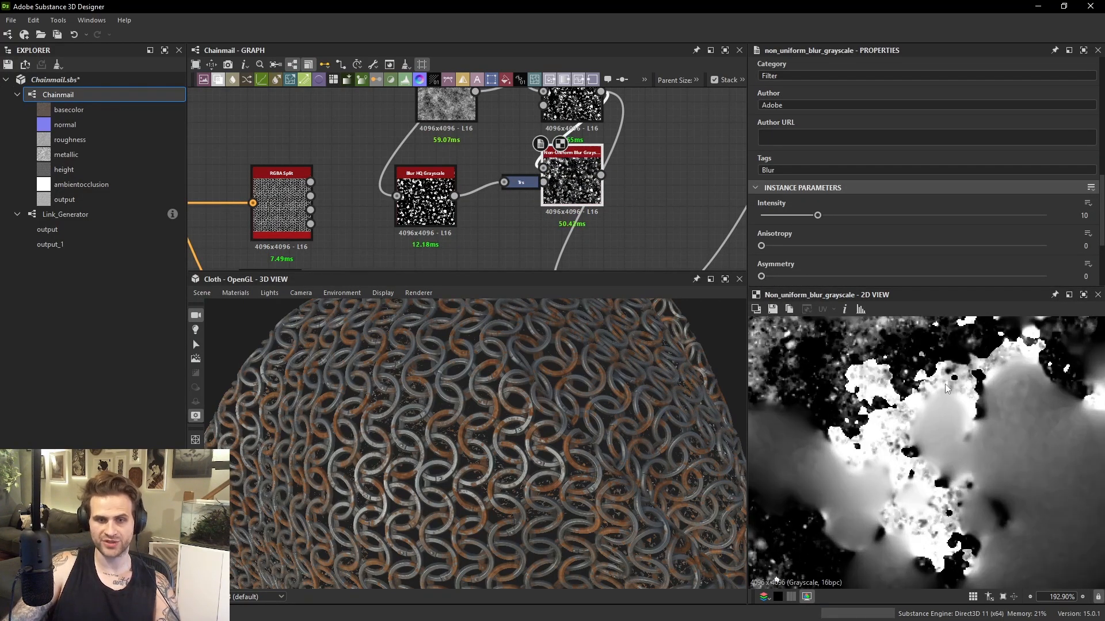
# Set the Non-Uniform Blur's Intensity to 0.6, Samples to 16 and Blades to 9.
pyautogui.moveTo(810, 218); pyautogui.dragTo(731, 220)
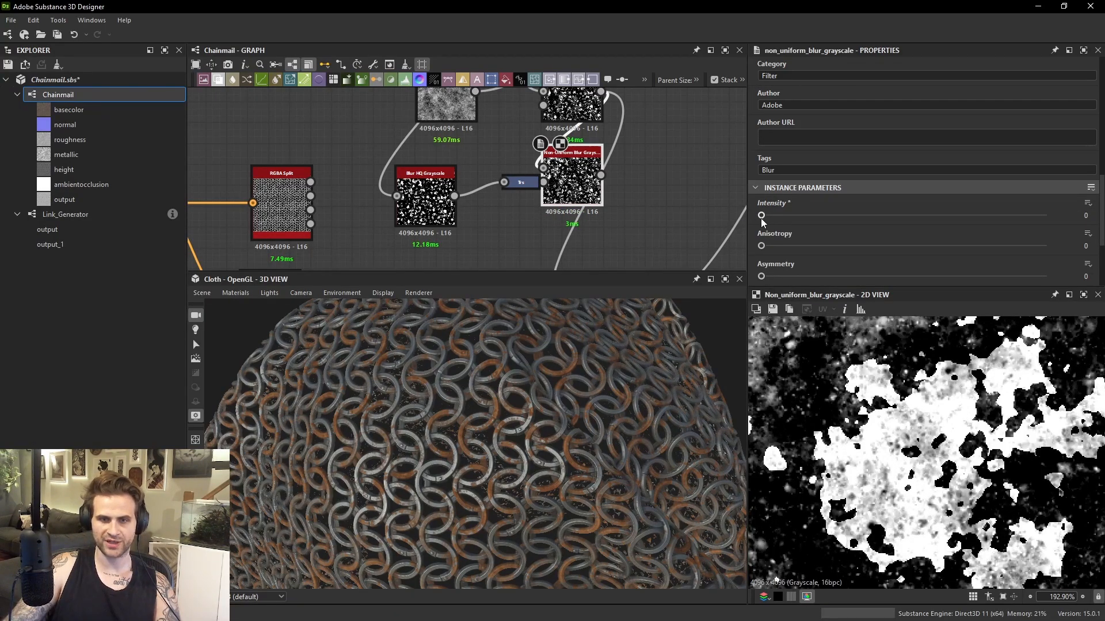
pyautogui.moveTo(761, 216); pyautogui.dragTo(1093, 241)
pyautogui.scroll(-4, 882, 251)
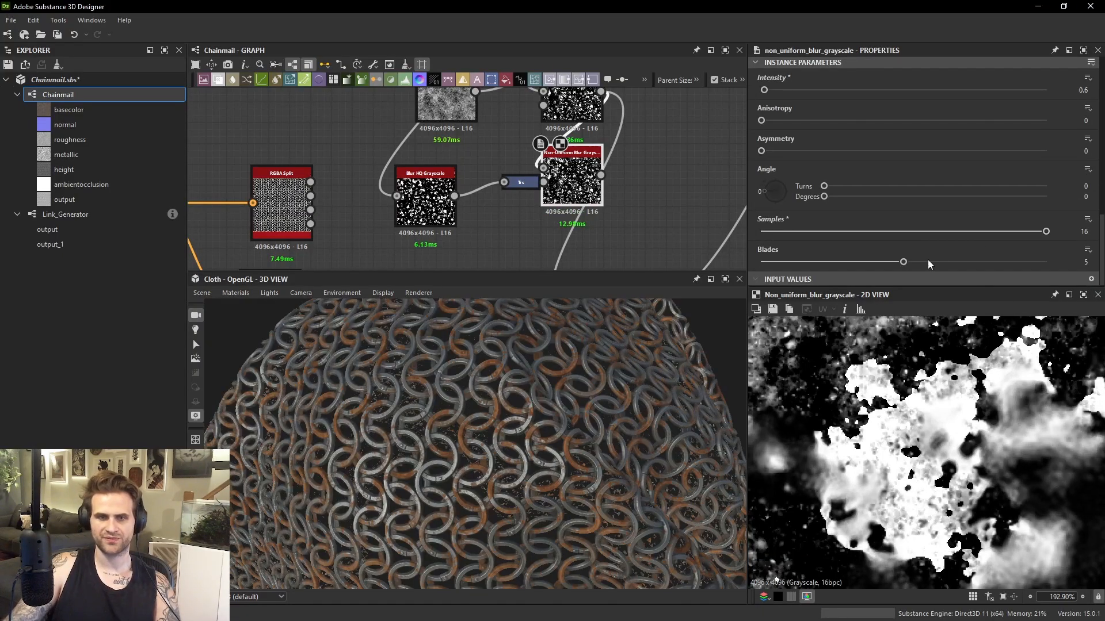
pyautogui.moveTo(928, 262); pyautogui.dragTo(1060, 340)
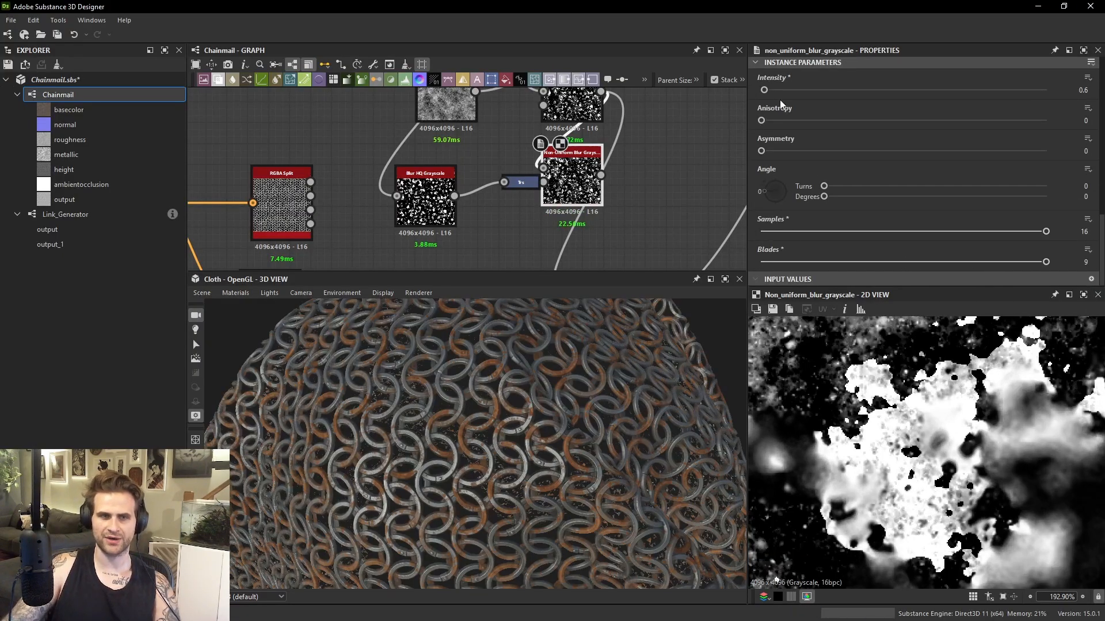
# Reroute the Blend's outgoing connection to come from the Non-Uniform Blur Grayscale and inspect the rust on the rings up close.
pyautogui.scroll(-4, 983, 484)
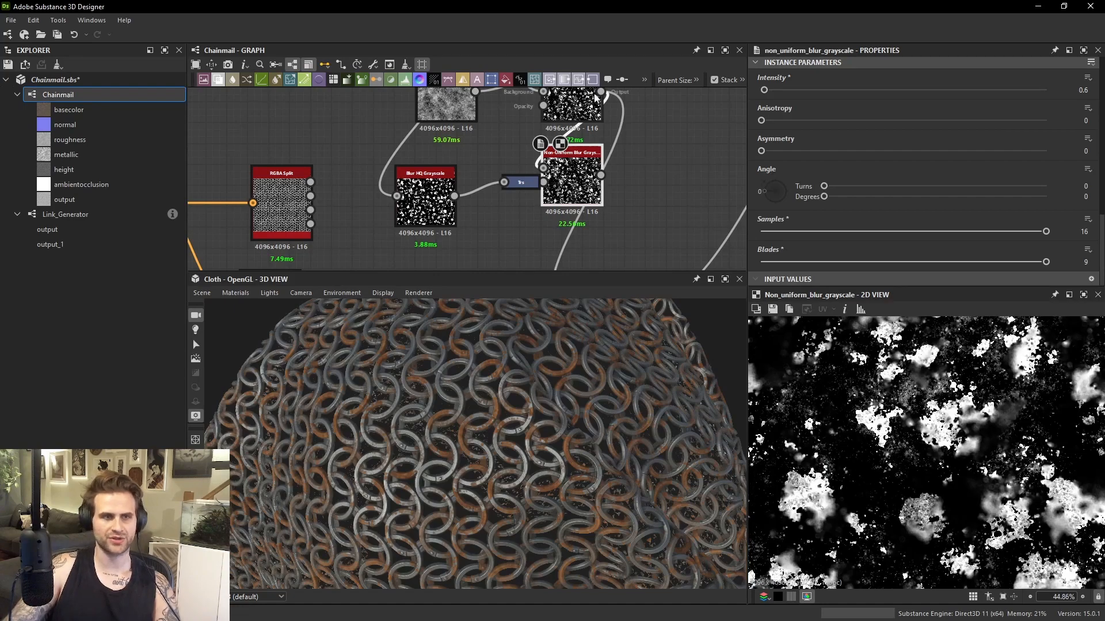
pyautogui.moveTo(598, 94); pyautogui.dragTo(600, 174)
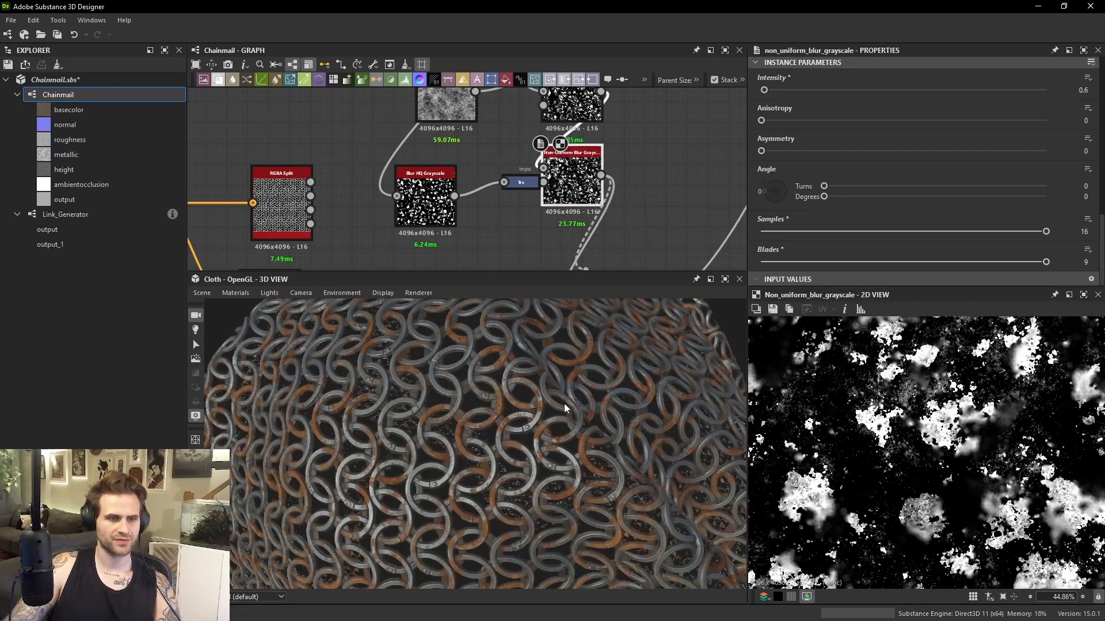
pyautogui.scroll(10, 567, 372)
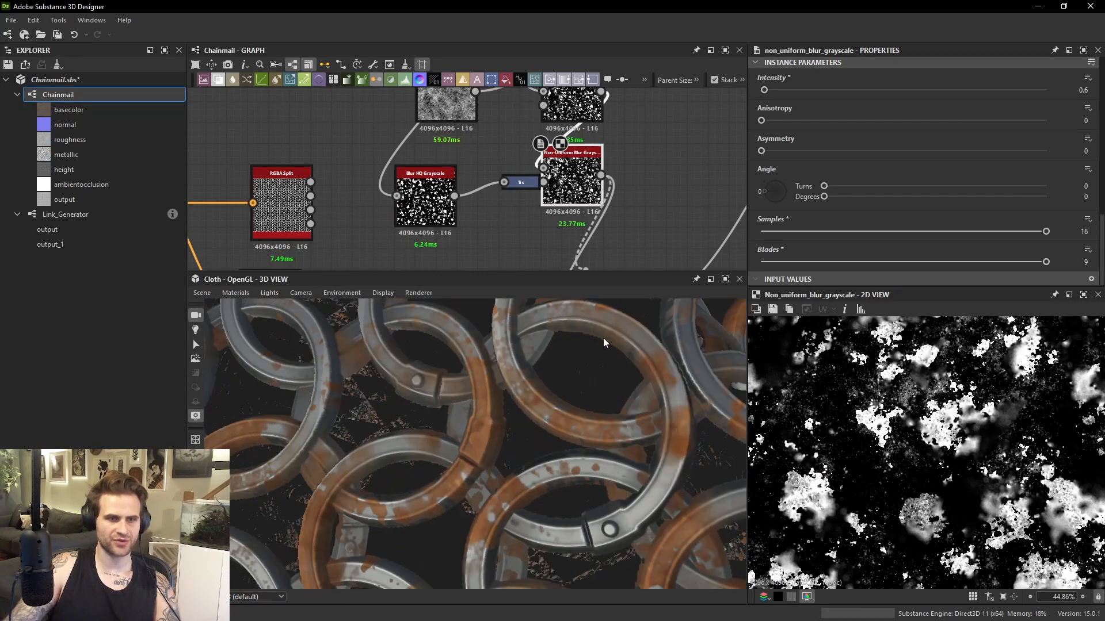
# Compare the rust without blur by zeroing the Non-Uniform Blur's Intensity, and settle on an Intensity of 0.2.
pyautogui.moveTo(766, 92); pyautogui.dragTo(759, 93)
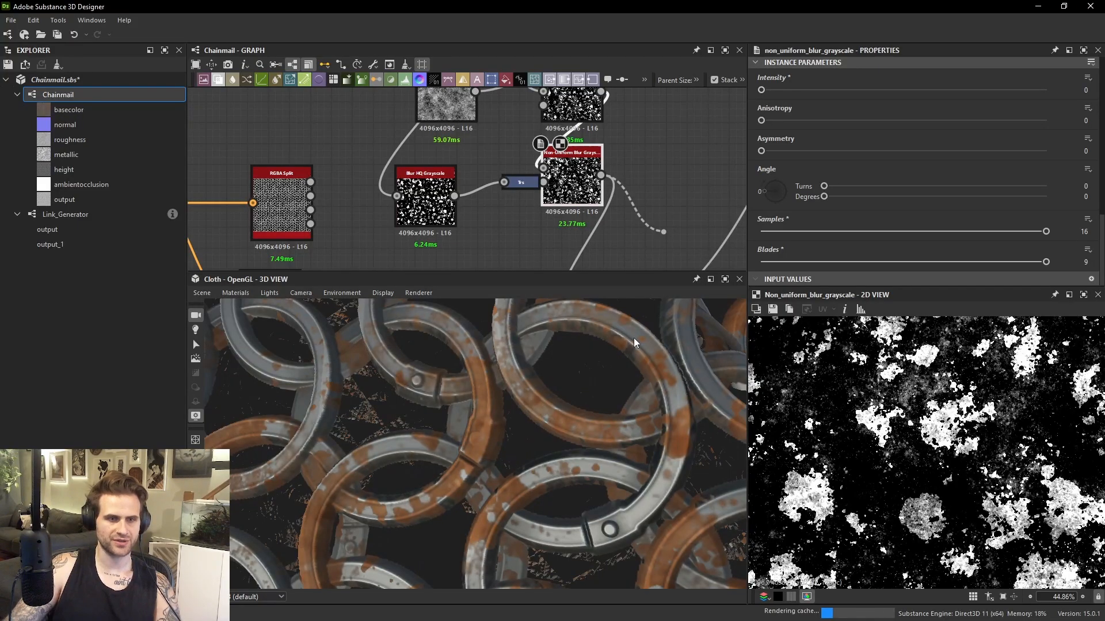
pyautogui.moveTo(635, 337)
pyautogui.mouseDown()
pyautogui.moveTo(645, 302)
pyautogui.moveTo(624, 344)
pyautogui.mouseUp()
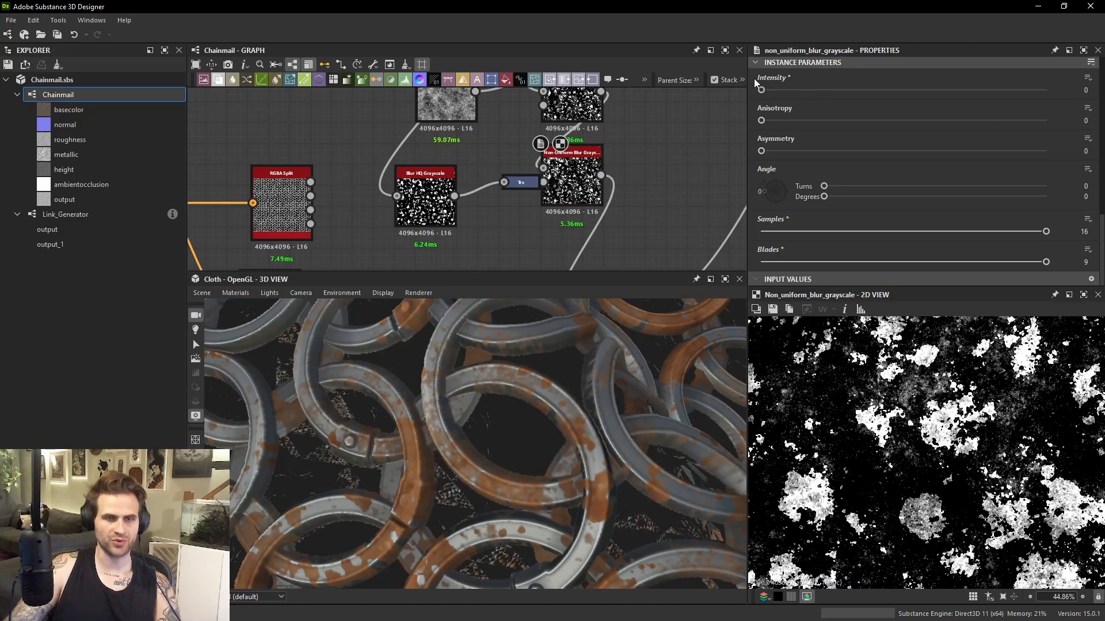
pyautogui.moveTo(762, 91); pyautogui.dragTo(767, 97)
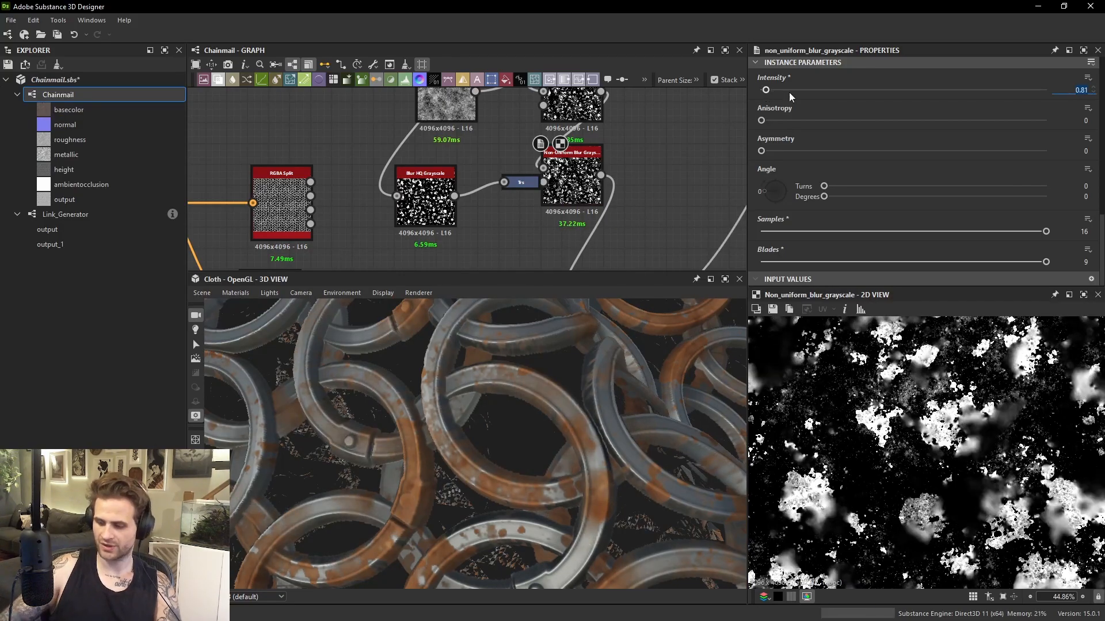
pyautogui.press('Return')
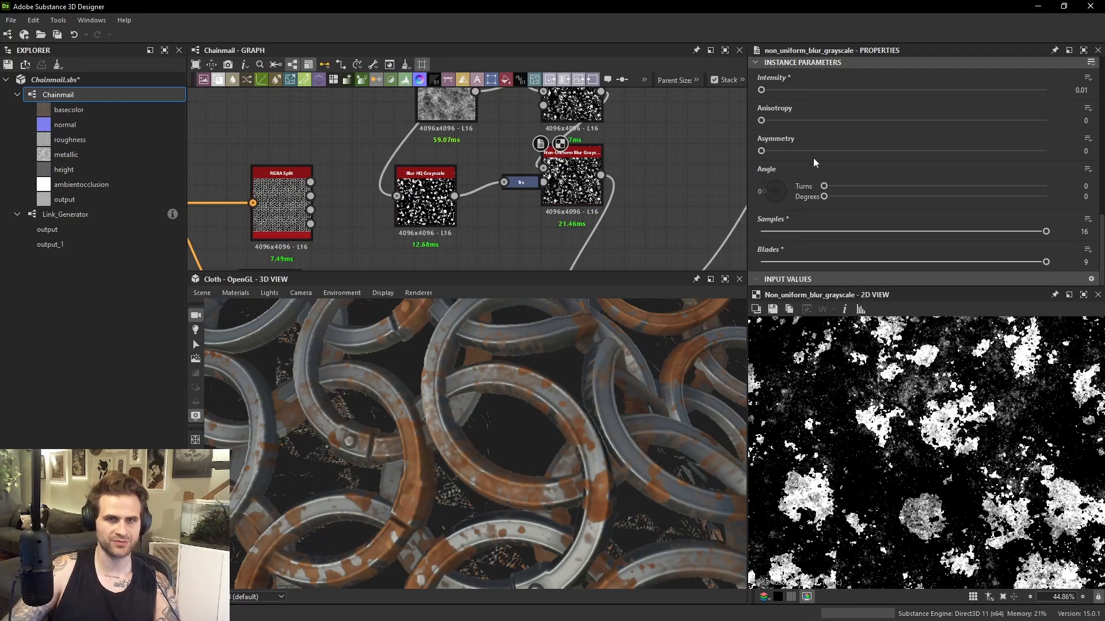
pyautogui.write('.2')
pyautogui.press('Return')
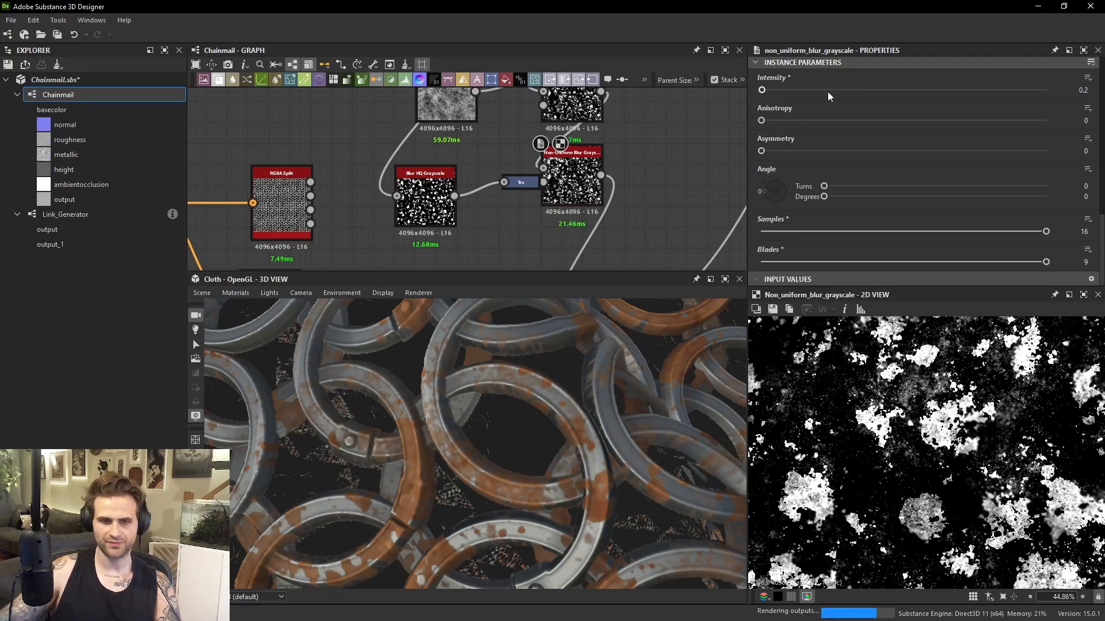
# Compare the rust on the chainmail in the 3D view with the reference photo of rusty rings, from close up and from afar.
pyautogui.scroll(-5, 581, 423)
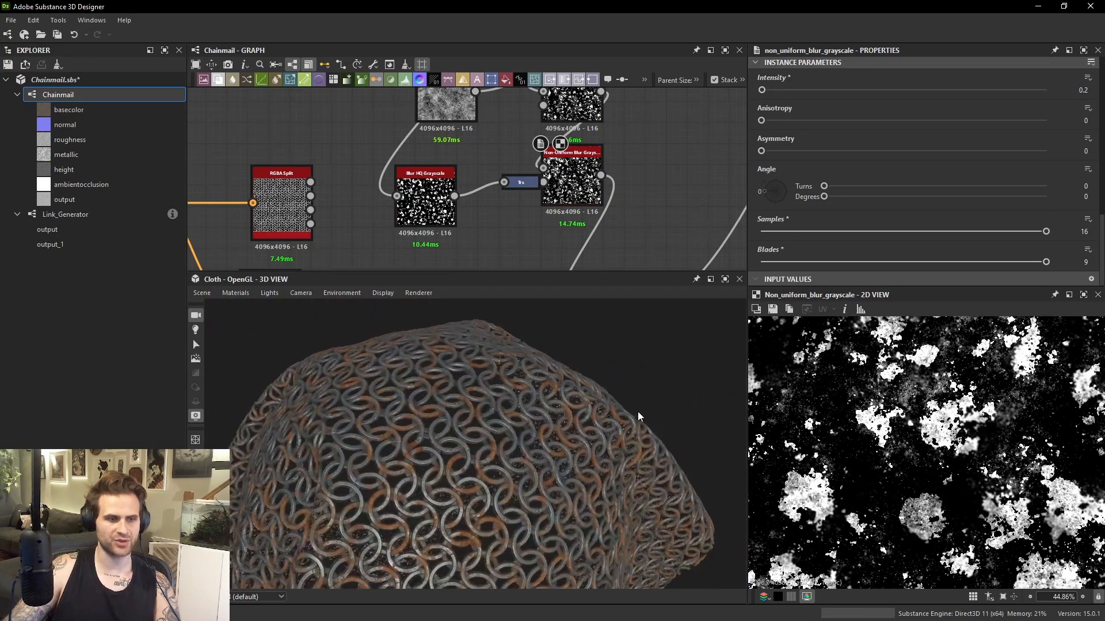
pyautogui.scroll(6, 604, 406)
pyautogui.scroll(-5, 596, 419)
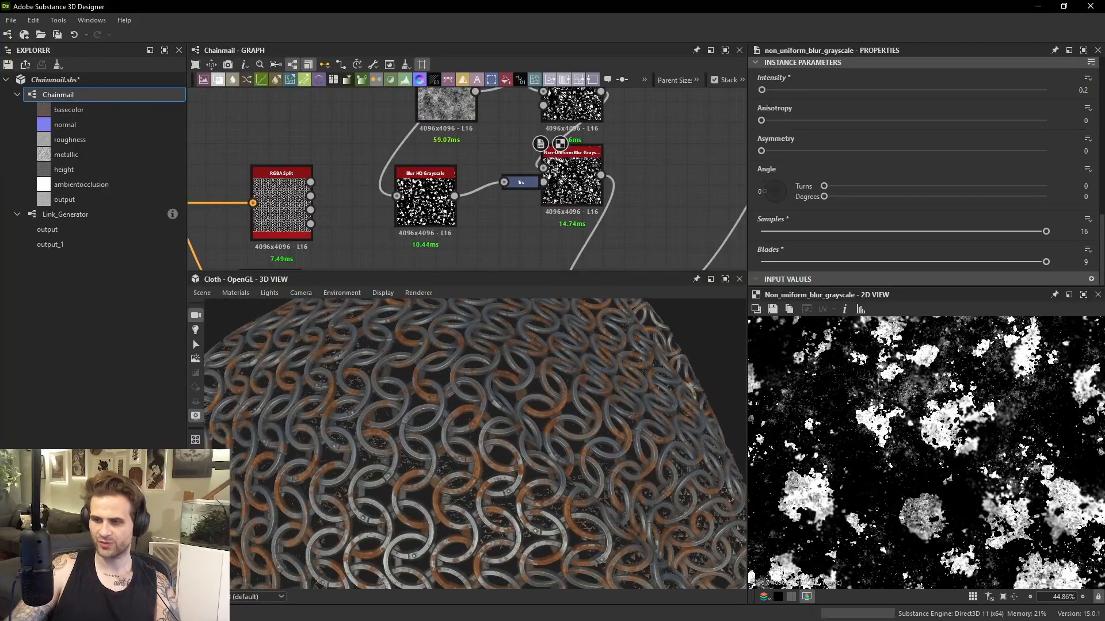
pyautogui.moveTo(1104, 415); pyautogui.dragTo(839, 410, button='right')
pyautogui.scroll(4, 837, 410)
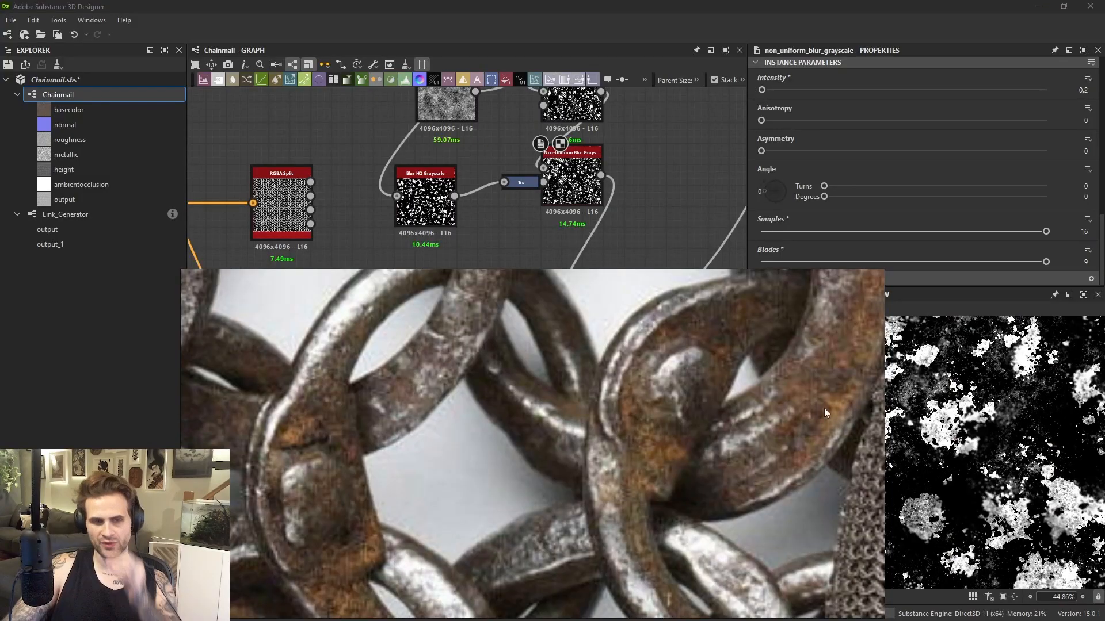
pyautogui.scroll(2, 844, 412)
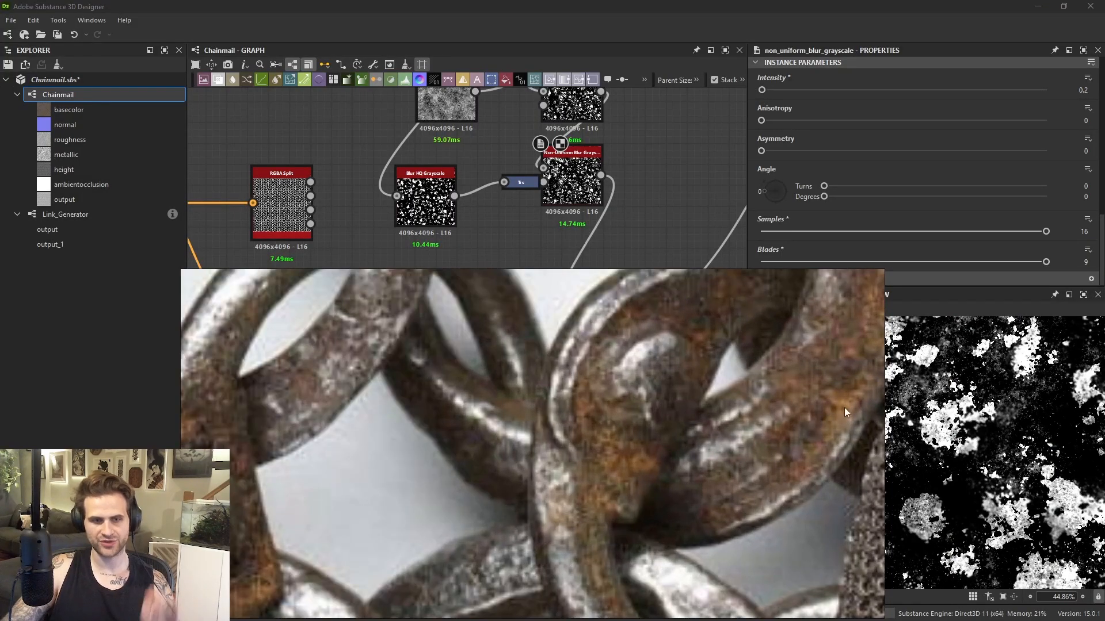
pyautogui.scroll(-6, 844, 409)
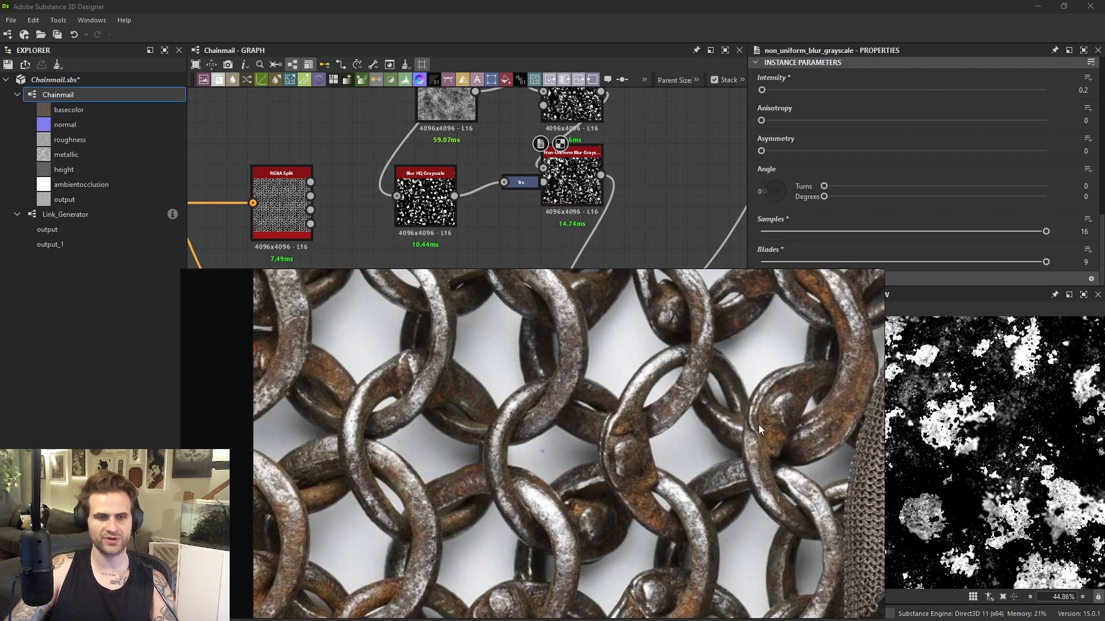
pyautogui.moveTo(758, 425); pyautogui.dragTo(1104, 440, button='right')
pyautogui.moveTo(705, 433); pyautogui.dragTo(630, 412)
# Select the whole node cluster that feeds the rust mask network, from the column of source nodes to its final combined output.
pyautogui.scroll(-6, 425, 198)
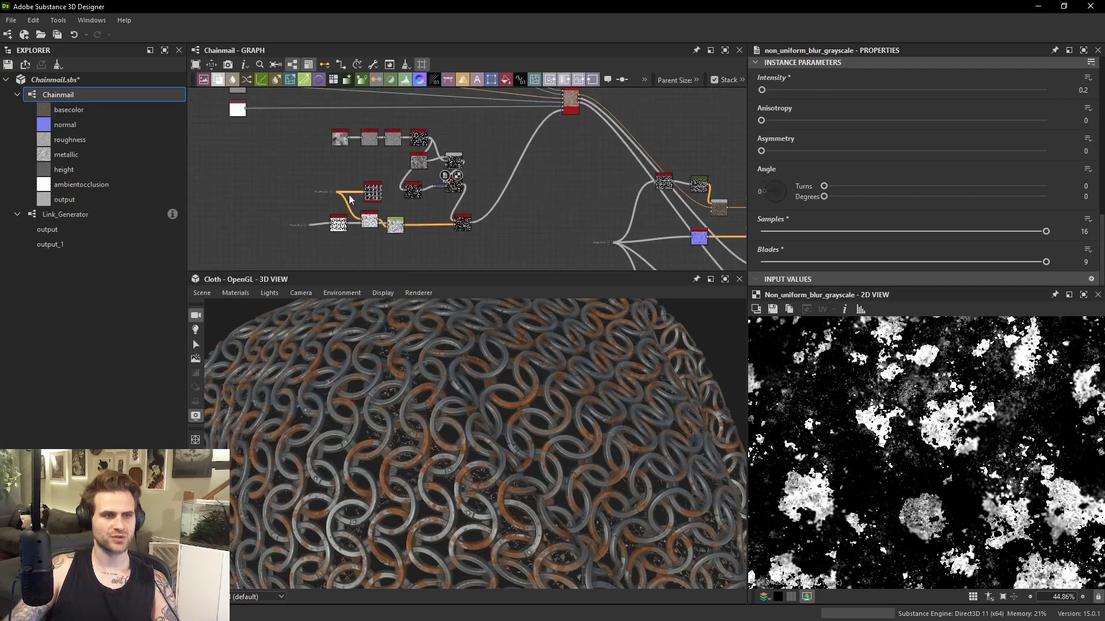
pyautogui.moveTo(230, 213); pyautogui.dragTo(387, 164, button='middle')
pyautogui.scroll(4, 405, 167)
pyautogui.moveTo(398, 177); pyautogui.dragTo(668, 172)
pyautogui.scroll(-3, 587, 164)
pyautogui.scroll(-5, 539, 163)
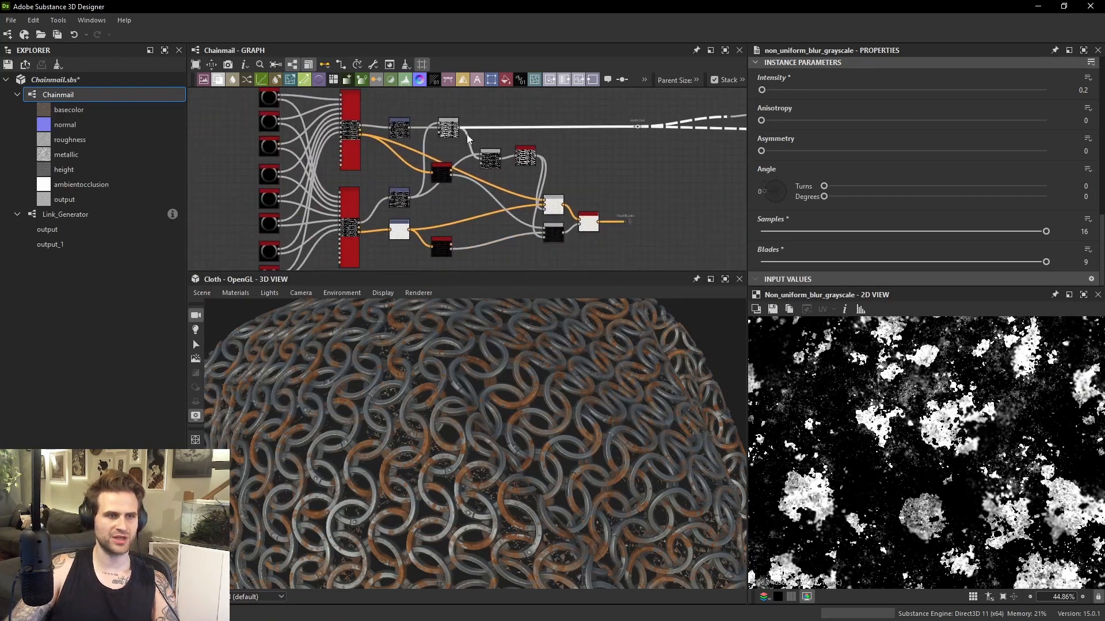
pyautogui.moveTo(289, 120); pyautogui.dragTo(542, 247)
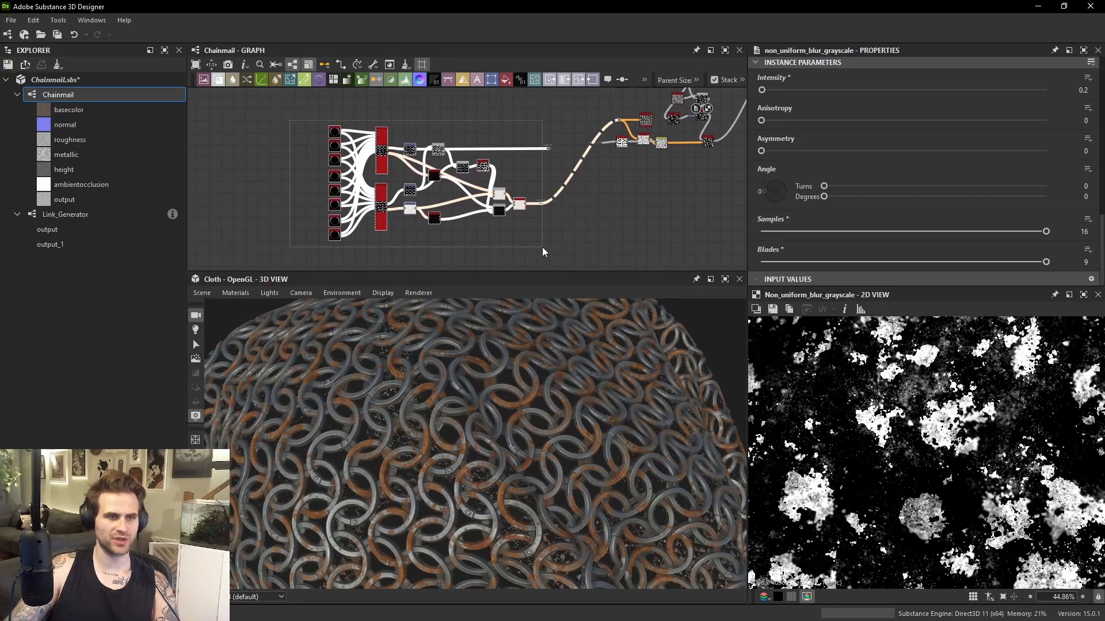
# Move the chainmail link node group left and the Height_Final portal right to free space between them.
pyautogui.moveTo(519, 204); pyautogui.dragTo(447, 204)
pyautogui.click(458, 157)
pyautogui.scroll(2, 458, 156)
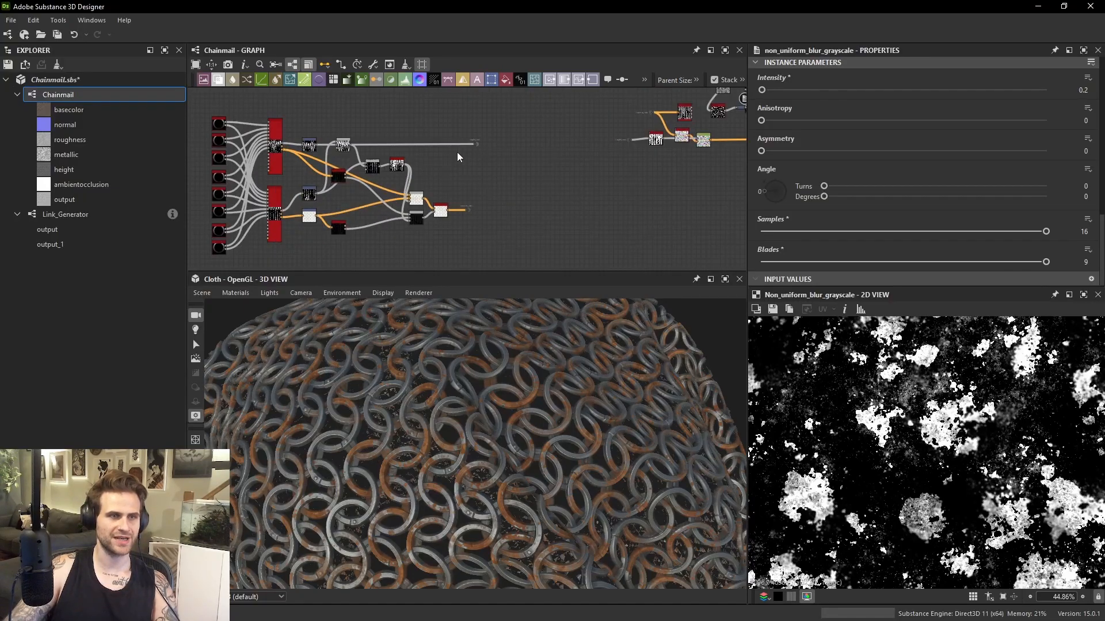
pyautogui.moveTo(476, 143); pyautogui.dragTo(548, 145)
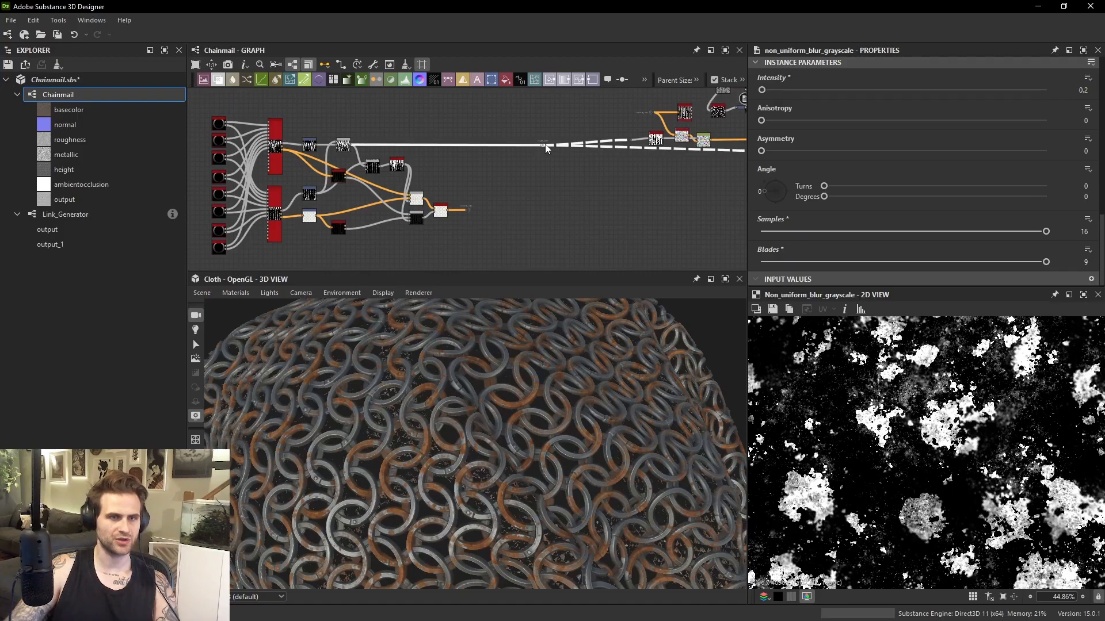
# Add a Blend node near the wire that leads to the Height_Final portal.
pyautogui.scroll(5, 489, 153)
pyautogui.click(493, 150)
pyautogui.press('space')
pyautogui.click(525, 187)
# Connect the final height Blend's output to the new Blend's background input and place the node just below the Height_Final portal.
pyautogui.moveTo(236, 141); pyautogui.dragTo(311, 160, button='middle')
pyautogui.scroll(2, 308, 158)
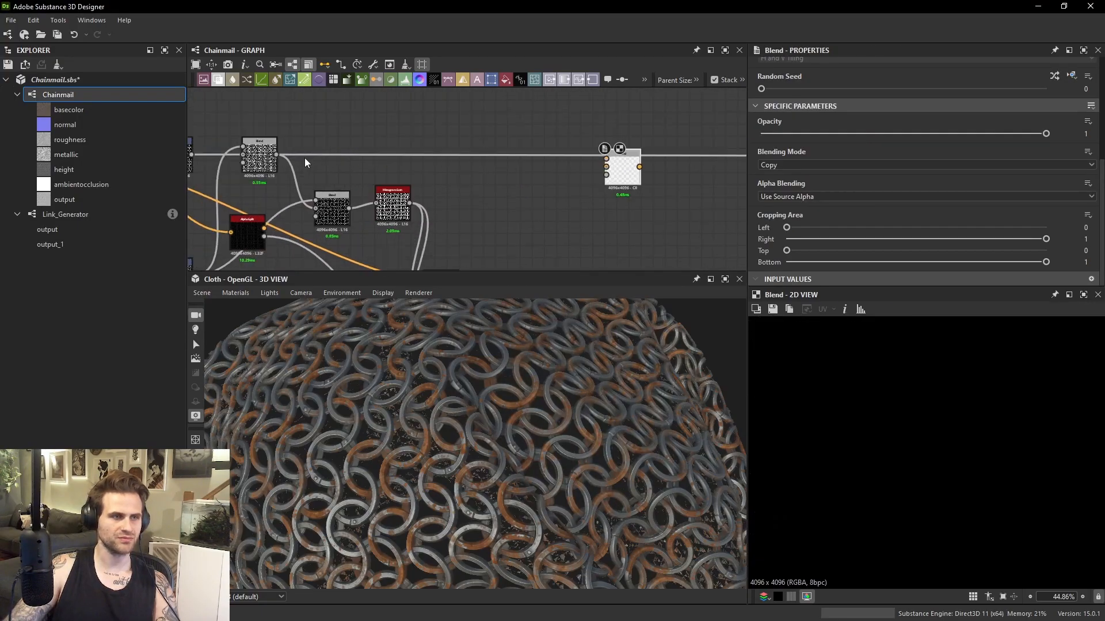
pyautogui.moveTo(276, 155); pyautogui.dragTo(621, 163)
pyautogui.hotkey('ctrl', 'z')
pyautogui.moveTo(277, 154); pyautogui.dragTo(605, 167)
pyautogui.moveTo(583, 169); pyautogui.dragTo(488, 172, button='middle')
pyautogui.moveTo(545, 169); pyautogui.dragTo(606, 208)
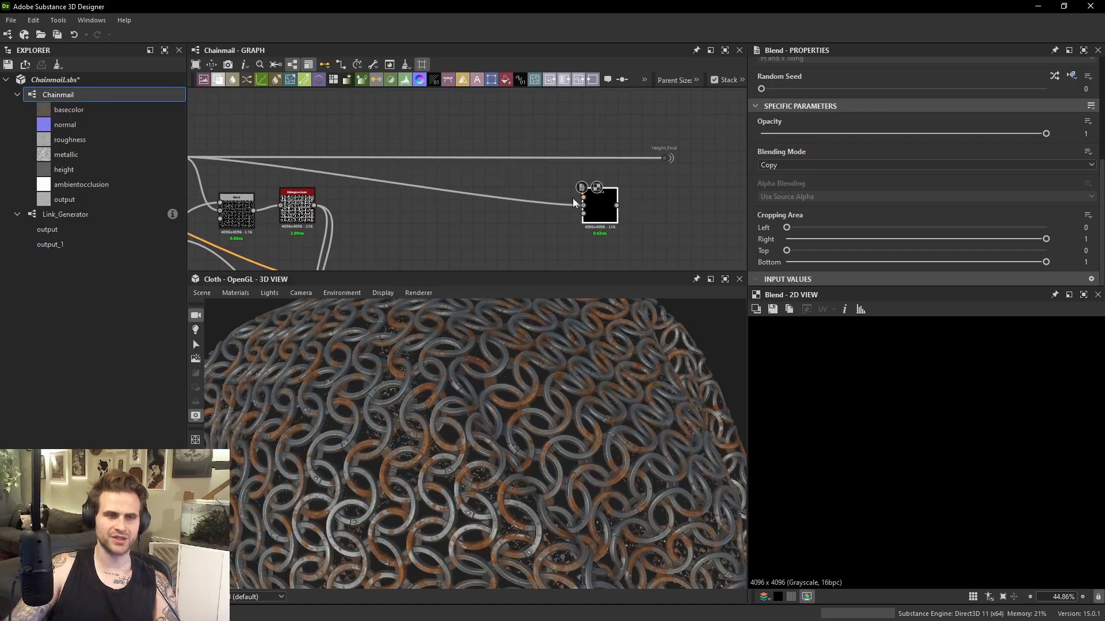
# Add a Moisture Noise node and connect it to the new Blend's foreground input.
pyautogui.click(492, 220)
pyautogui.press('space')
pyautogui.write('moisture')
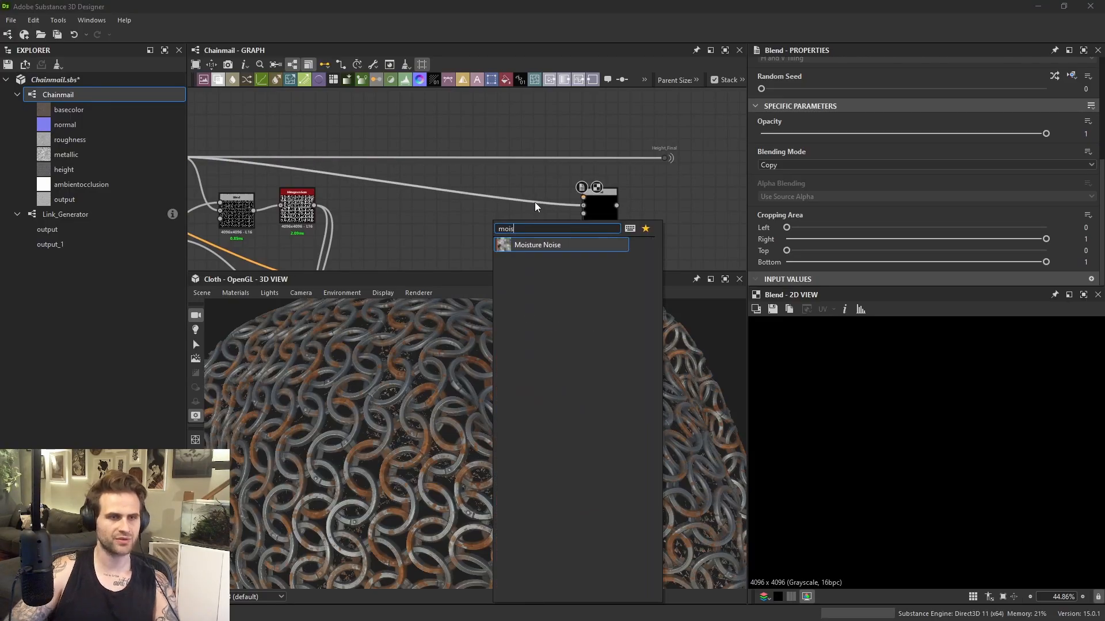
pyautogui.press('Return')
pyautogui.scroll(-3, 826, 394)
pyautogui.scroll(3, 535, 264)
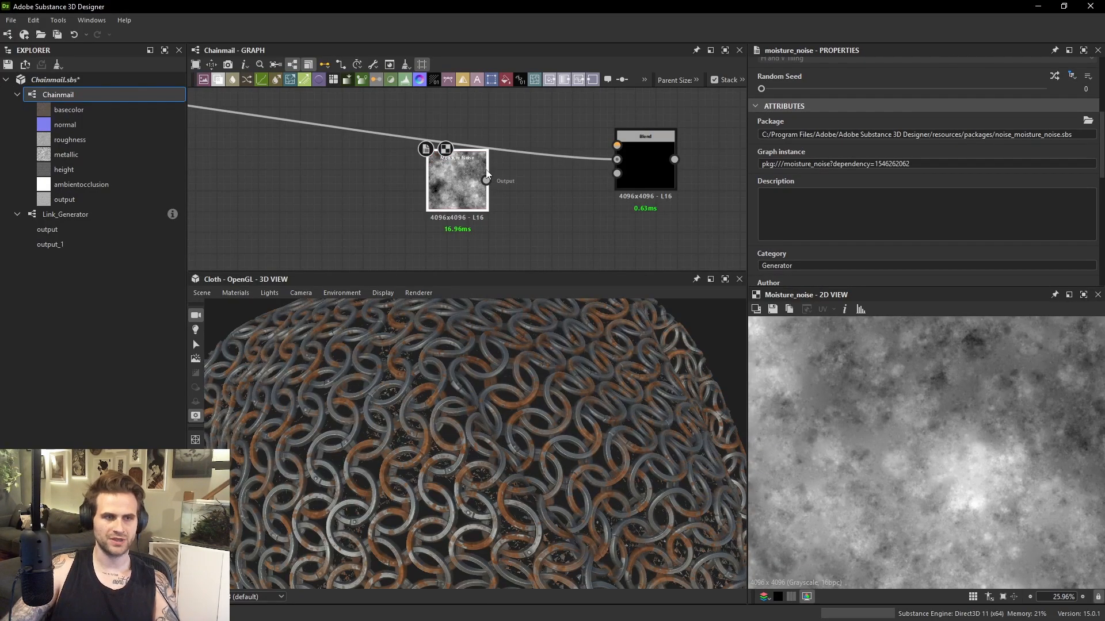
pyautogui.moveTo(486, 180); pyautogui.dragTo(617, 146)
# Set the new Blend to Multiply mode with an opacity of 0.51.
pyautogui.doubleClick(641, 164)
pyautogui.click(796, 165)
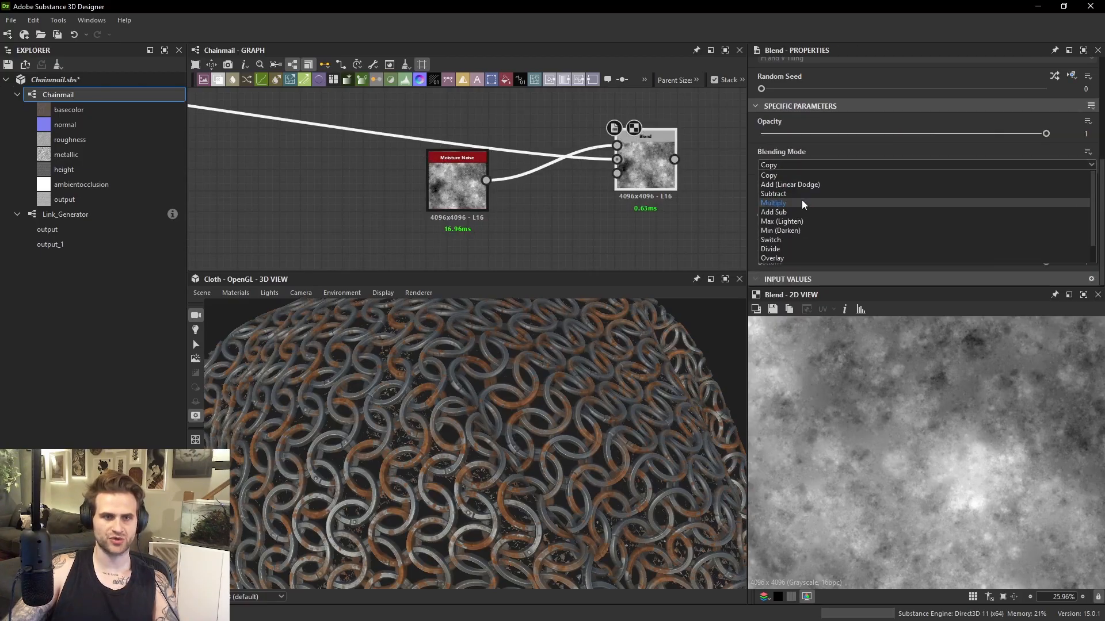
pyautogui.click(796, 202)
pyautogui.scroll(6, 915, 397)
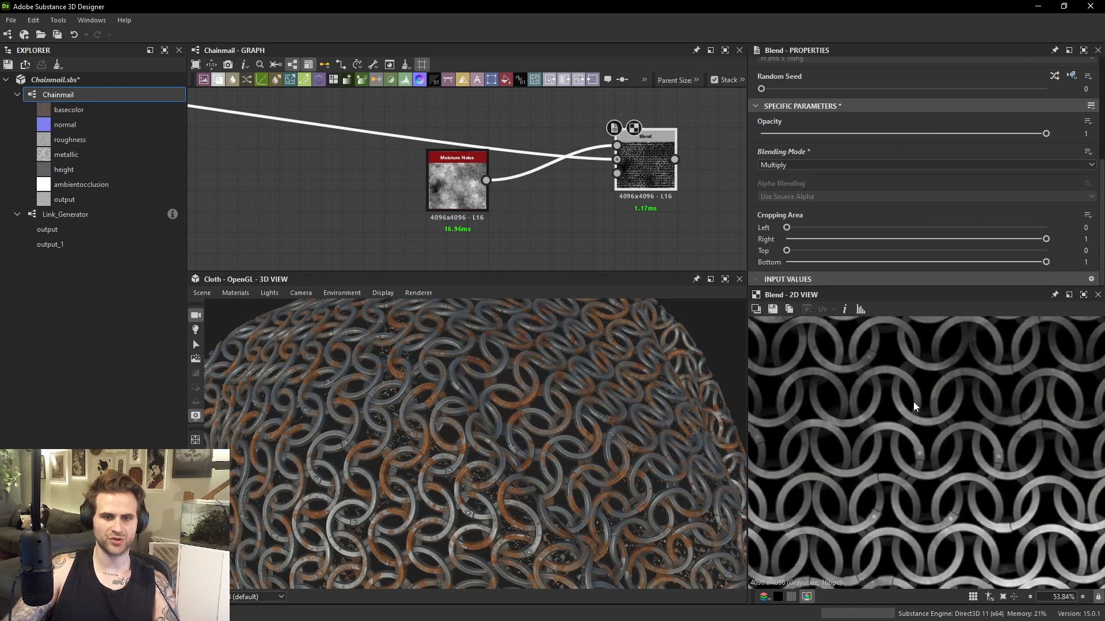
pyautogui.moveTo(1017, 135); pyautogui.dragTo(906, 133)
pyautogui.scroll(1, 665, 162)
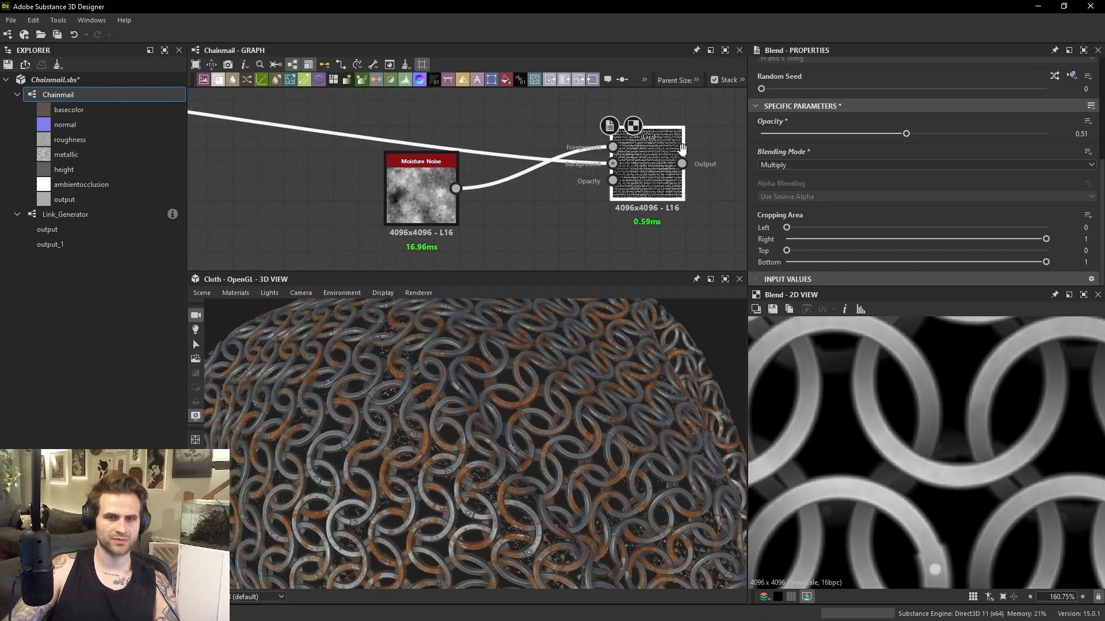
# Add an Auto Levels node after the Multiply Blend and reroute the Height_Final portal to its output.
pyautogui.moveTo(666, 163); pyautogui.dragTo(527, 201, button='middle')
pyautogui.press('space')
pyautogui.write('levels')
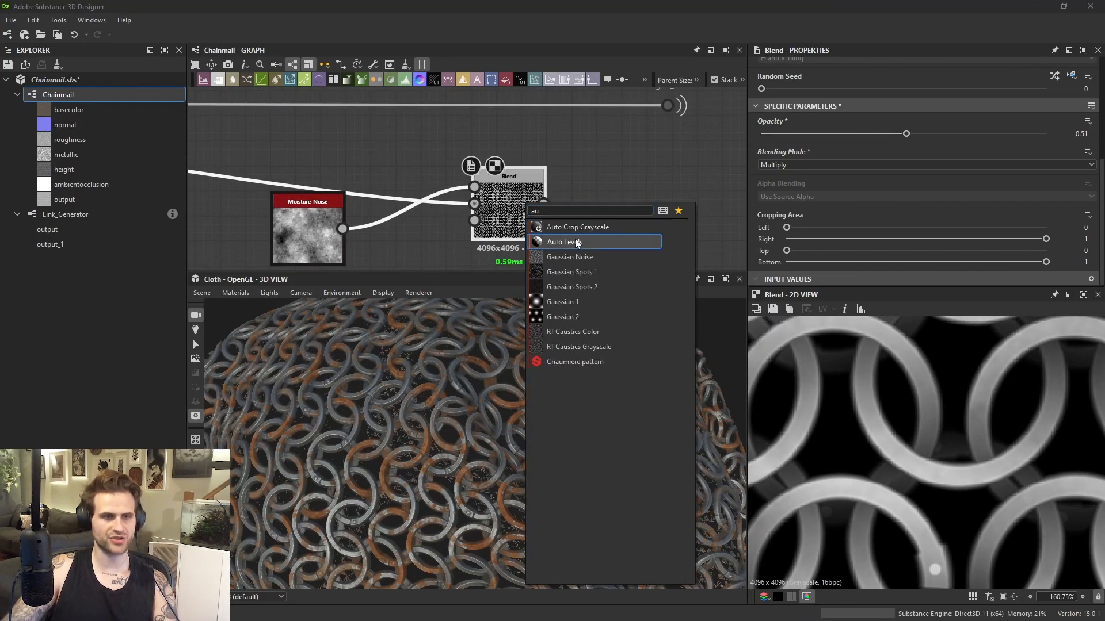
pyautogui.click(575, 240)
pyautogui.moveTo(671, 206); pyautogui.dragTo(661, 108)
# Check the height on the chainmail links up close and lower the Multiply Blend's opacity to 0.41.
pyautogui.scroll(8, 535, 330)
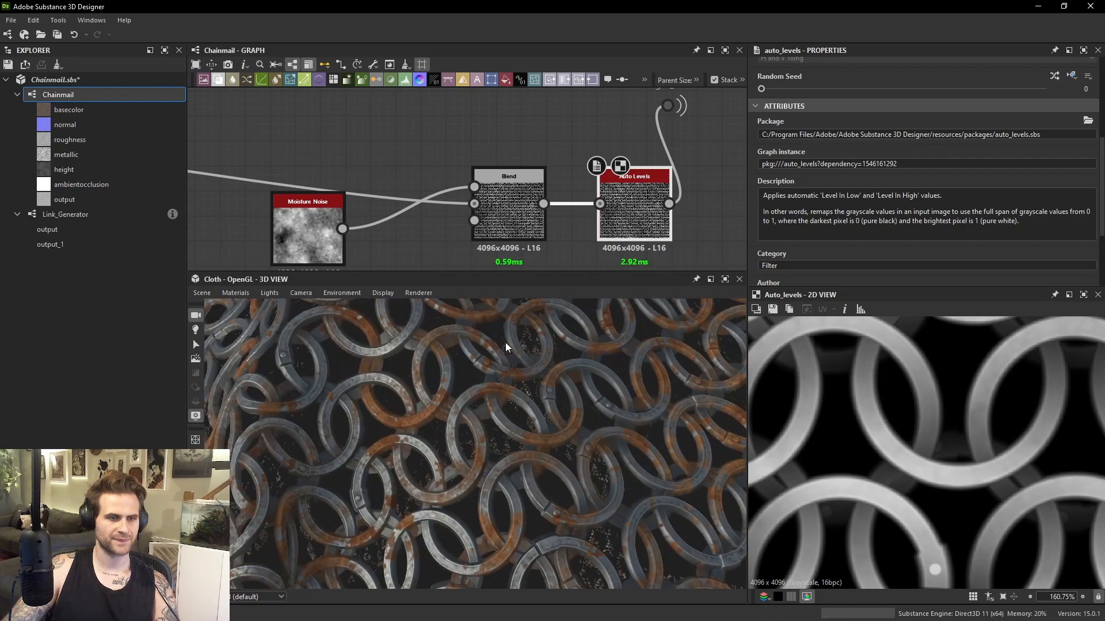
pyautogui.moveTo(550, 353); pyautogui.dragTo(587, 366)
pyautogui.moveTo(676, 399); pyautogui.dragTo(554, 359)
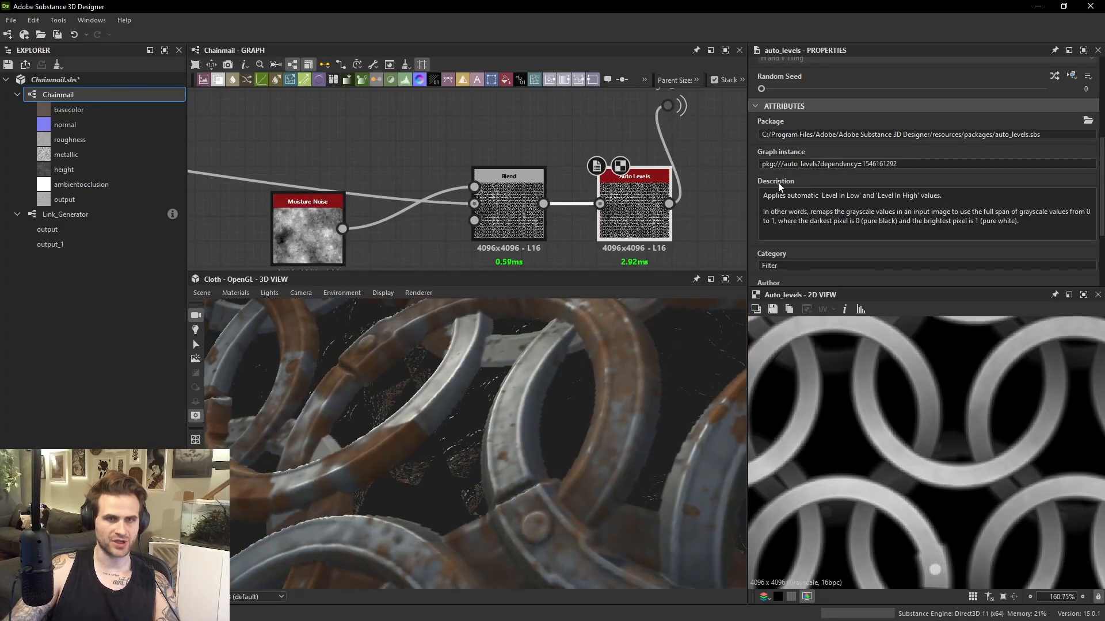
pyautogui.scroll(-2, 778, 182)
pyautogui.click(509, 210)
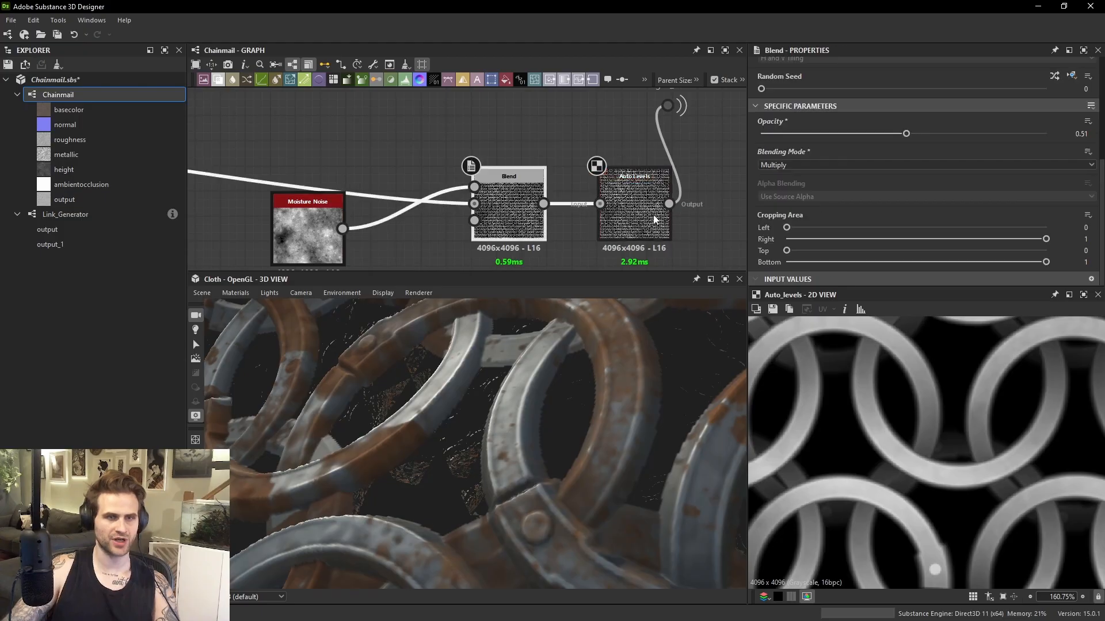
pyautogui.moveTo(906, 133); pyautogui.dragTo(659, 134)
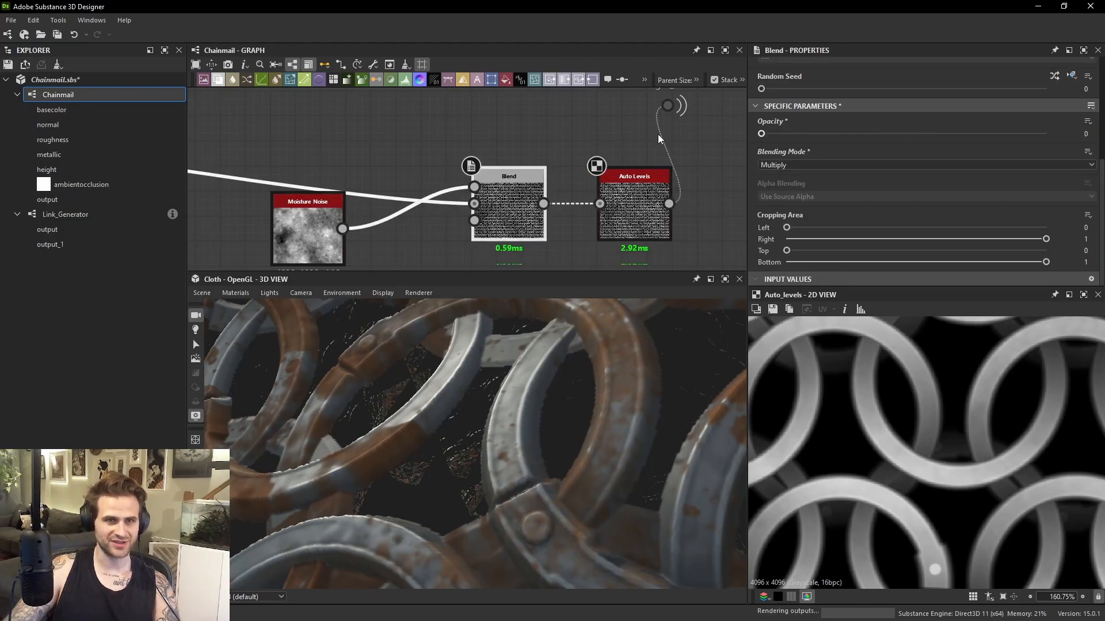
pyautogui.click(786, 134)
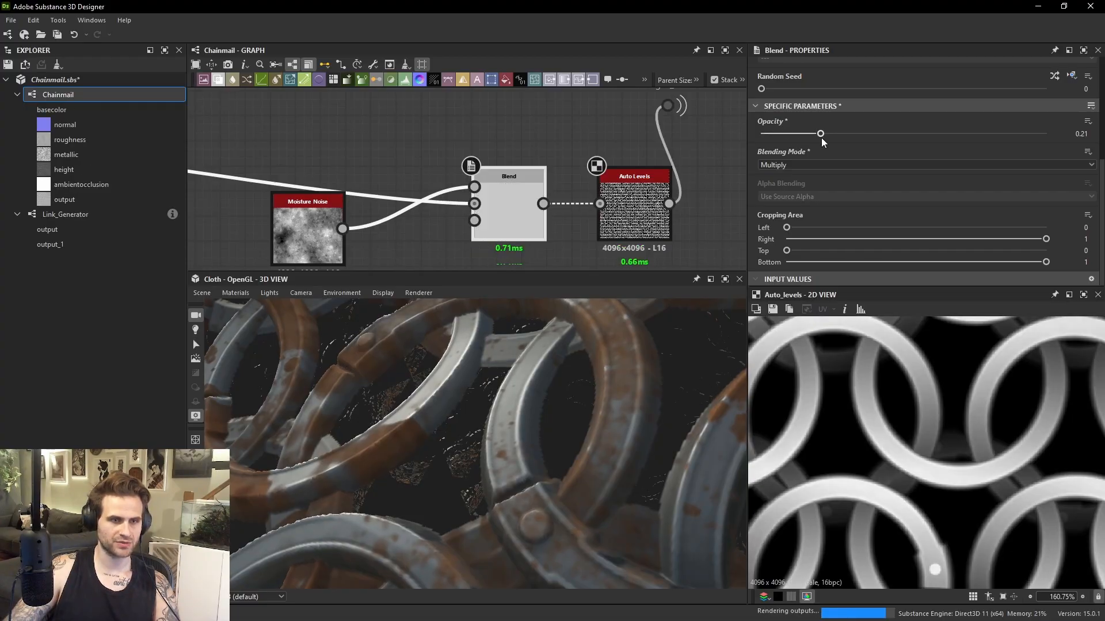
pyautogui.click(846, 135)
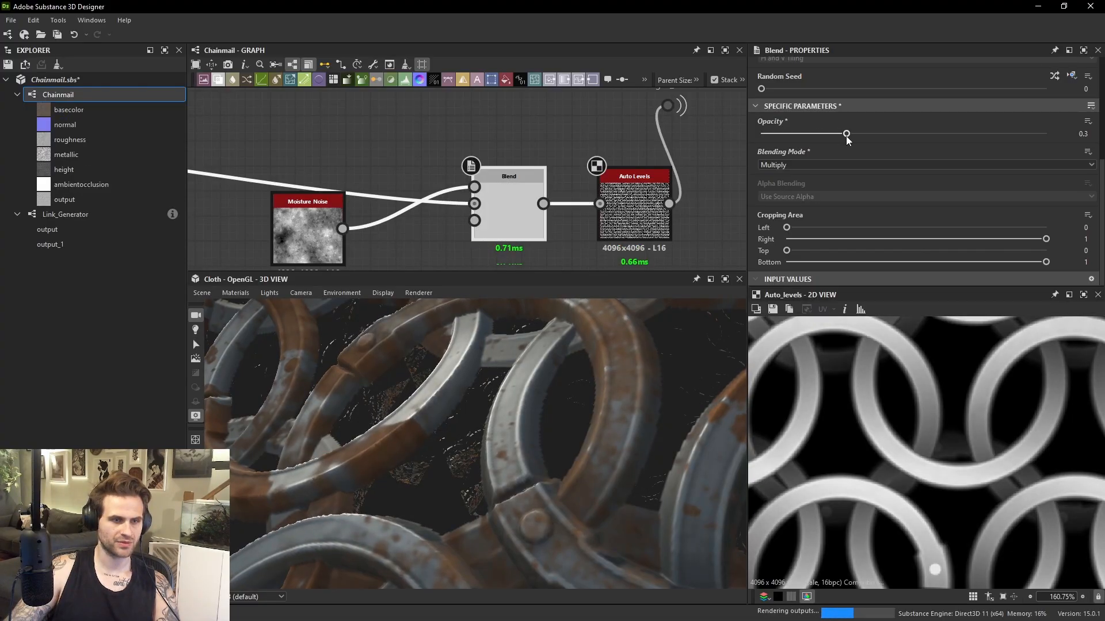
pyautogui.moveTo(846, 134); pyautogui.dragTo(875, 135)
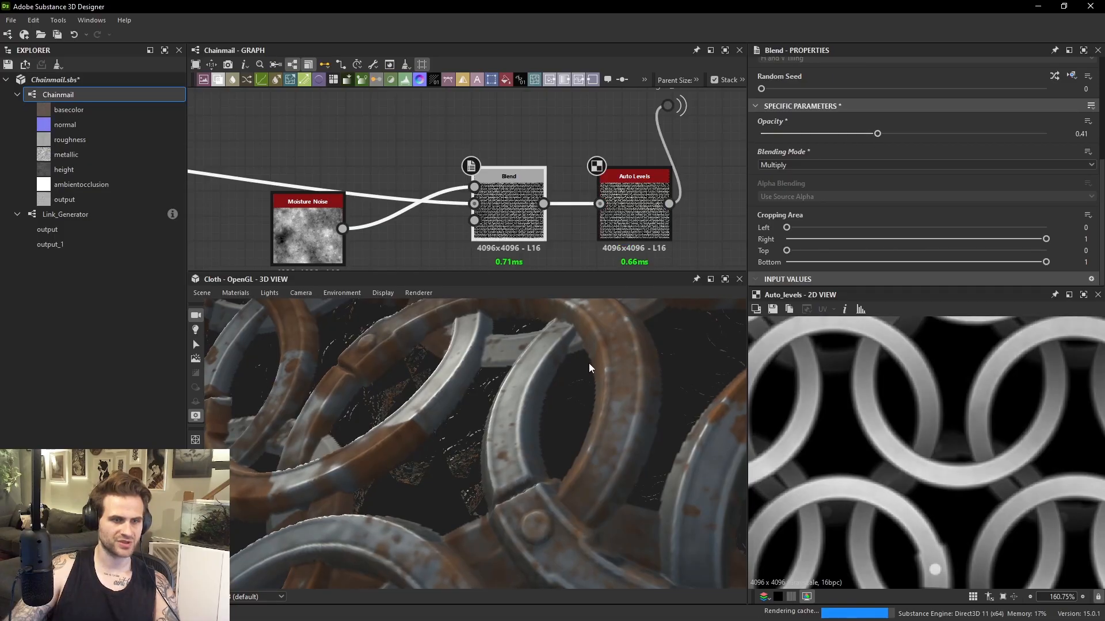
# Open the Uniform Color node that feeds the metal's base color and set its value (V) to 0.61.
pyautogui.scroll(-8, 590, 361)
pyautogui.moveTo(634, 363)
pyautogui.mouseDown()
pyautogui.moveTo(714, 365)
pyautogui.moveTo(654, 369)
pyautogui.mouseUp()
pyautogui.scroll(5, 633, 376)
pyautogui.scroll(-5, 612, 384)
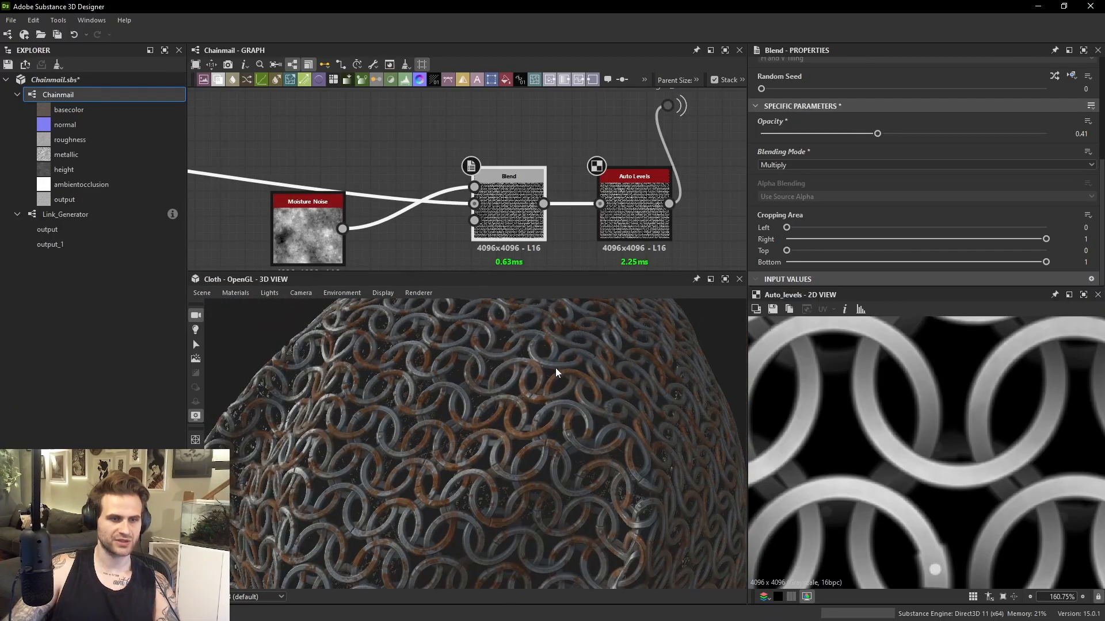
pyautogui.scroll(-2, 596, 188)
pyautogui.moveTo(596, 187); pyautogui.dragTo(382, 242, button='middle')
pyautogui.scroll(-5, 385, 242)
pyautogui.moveTo(670, 147); pyautogui.dragTo(537, 238, button='middle')
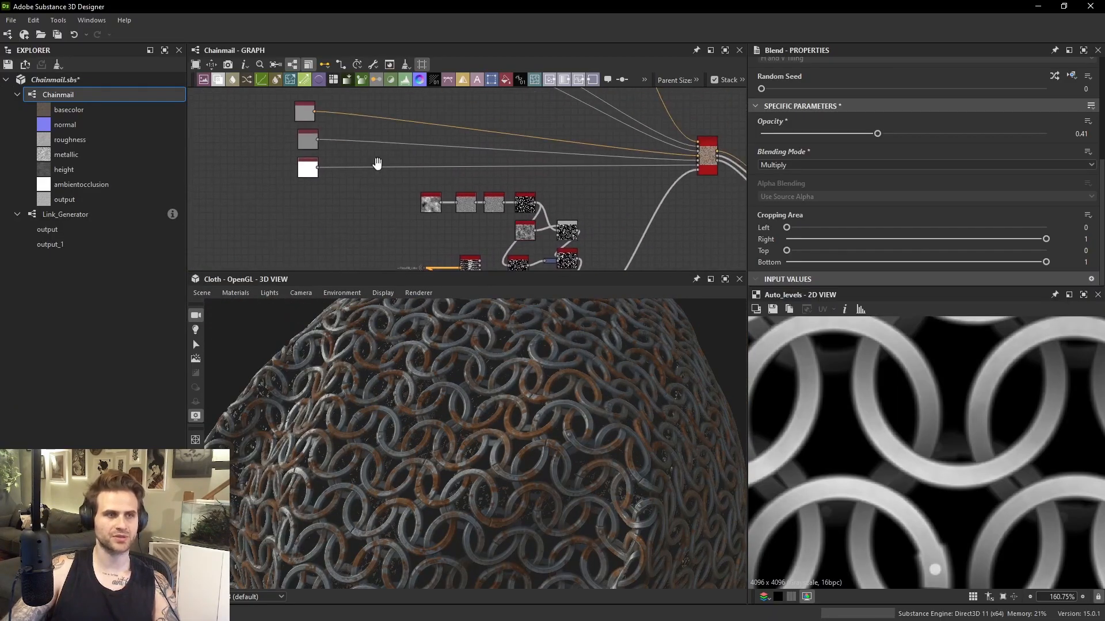
pyautogui.moveTo(378, 165); pyautogui.dragTo(443, 216, button='middle')
pyautogui.doubleClick(370, 166)
pyautogui.click(949, 244)
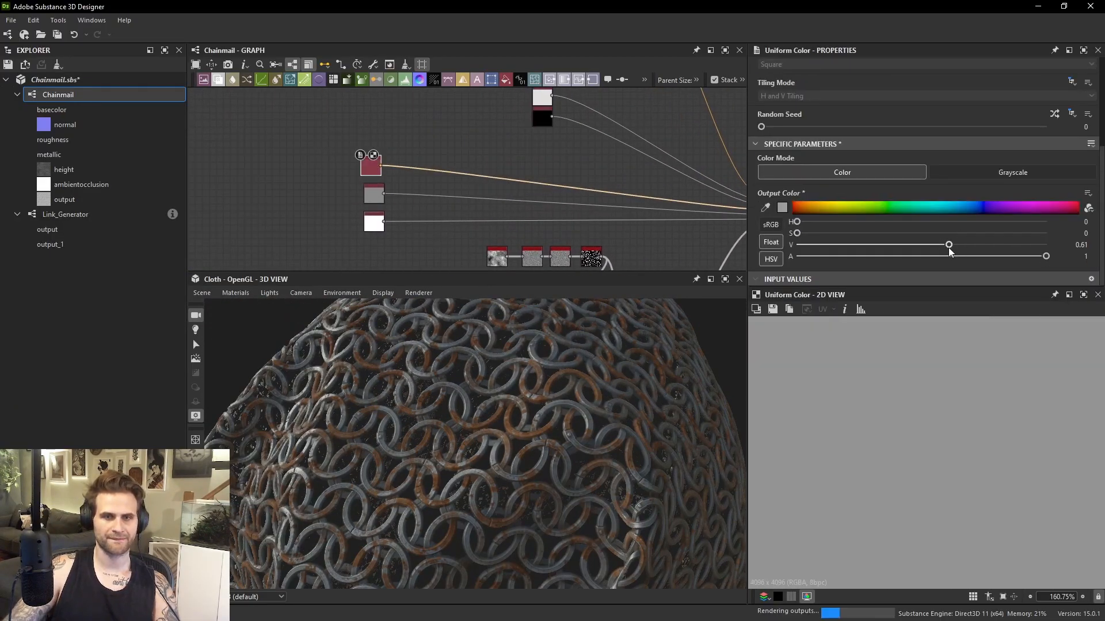
# Tint the metal's Uniform Color with hue 0.68 and saturation 0.04.
pyautogui.scroll(4, 626, 385)
pyautogui.scroll(-2, 431, 353)
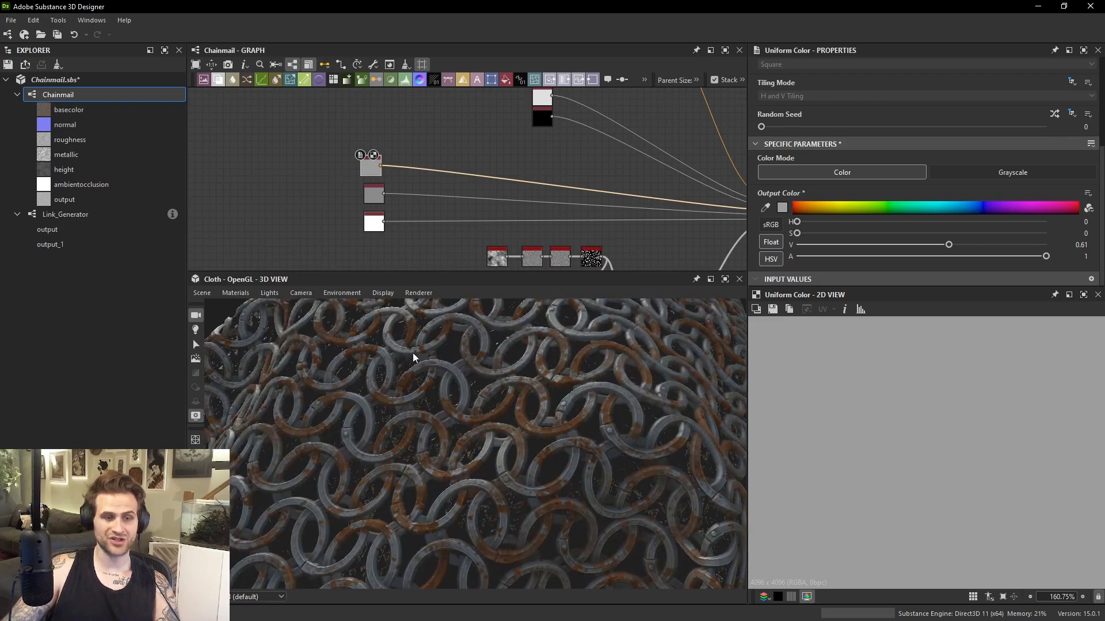
pyautogui.scroll(4, 413, 354)
pyautogui.moveTo(412, 353); pyautogui.dragTo(461, 380)
pyautogui.scroll(3, 455, 354)
pyautogui.scroll(-4, 461, 380)
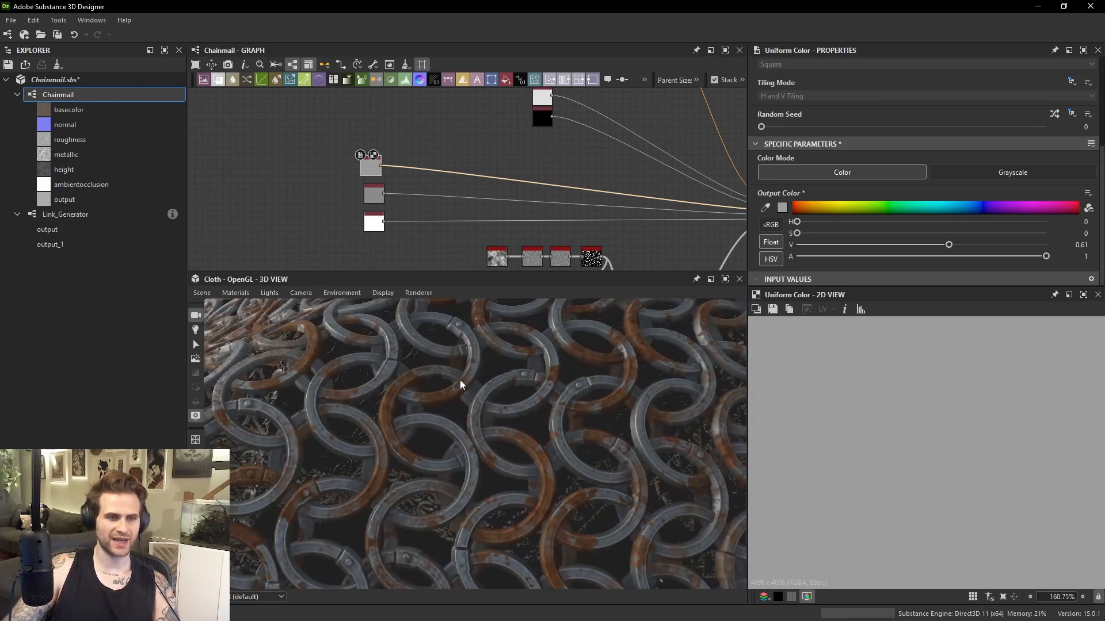
pyautogui.scroll(4, 461, 380)
pyautogui.moveTo(817, 233); pyautogui.dragTo(967, 224)
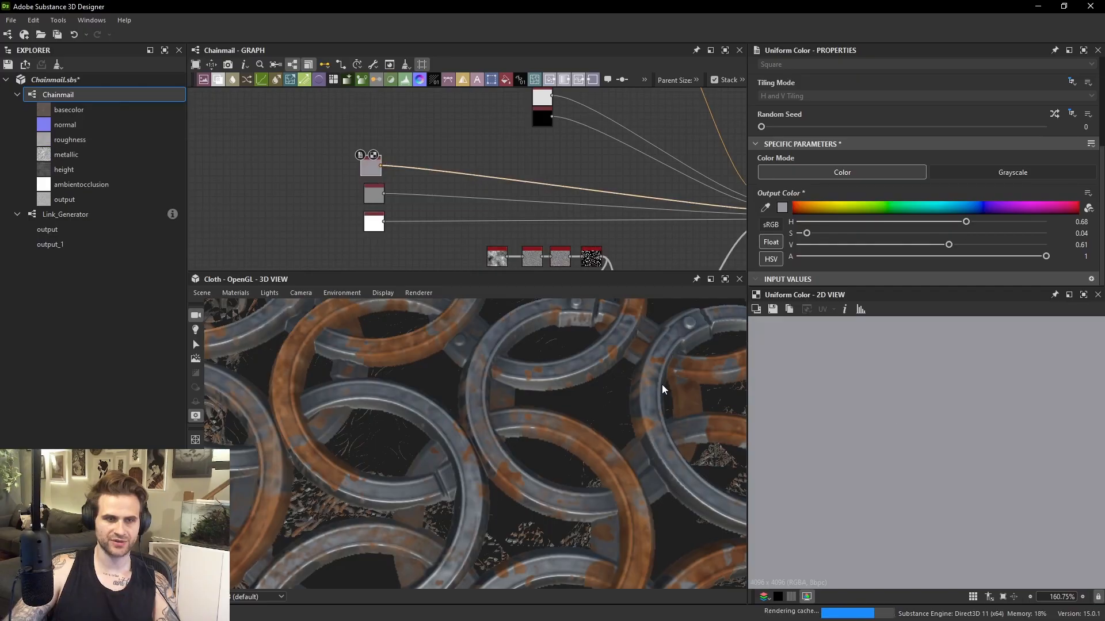
# Adjust the metal's Uniform Color to saturation 0.03 and hue 0.62.
pyautogui.scroll(-5, 662, 384)
pyautogui.scroll(-4, 571, 379)
pyautogui.moveTo(432, 378); pyautogui.dragTo(554, 406)
pyautogui.scroll(5, 478, 403)
pyautogui.scroll(4, 553, 405)
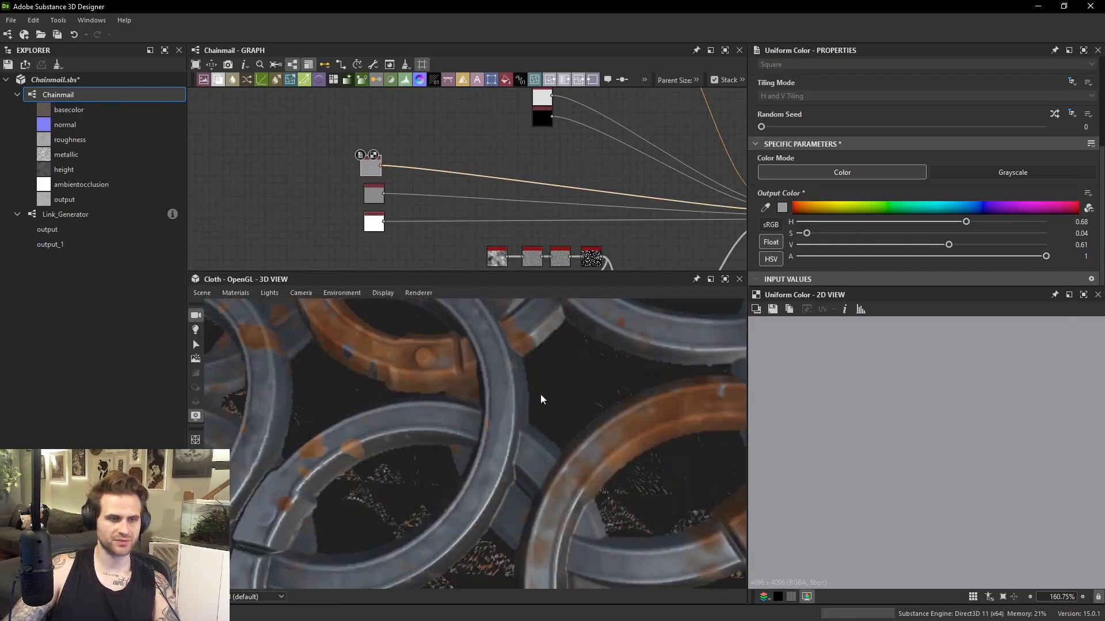
pyautogui.moveTo(807, 233); pyautogui.dragTo(804, 233)
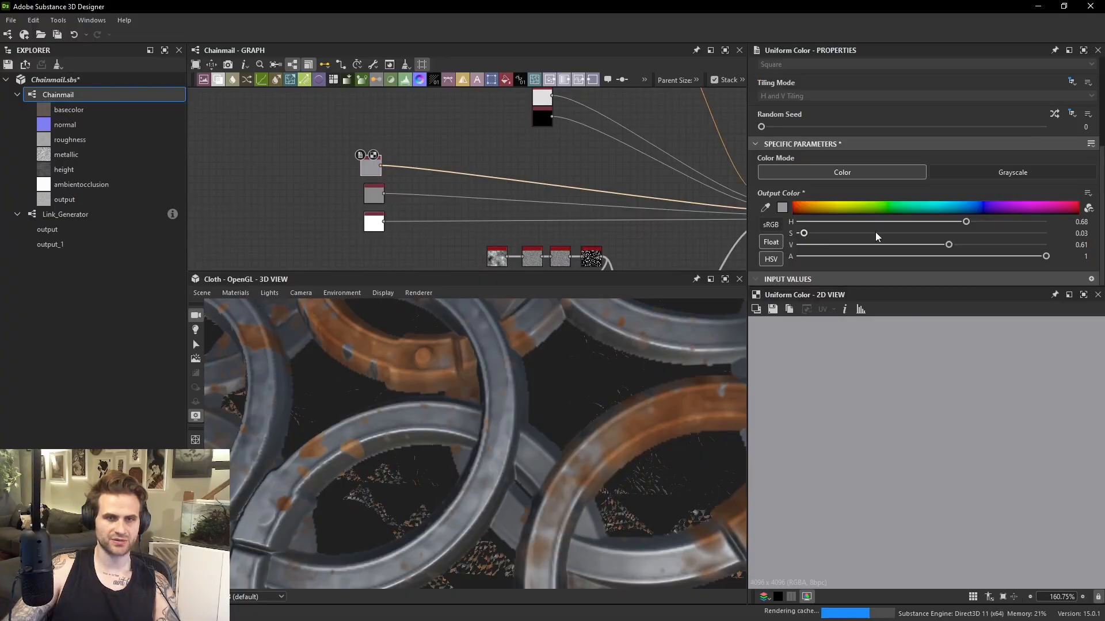
pyautogui.moveTo(966, 222); pyautogui.dragTo(951, 222)
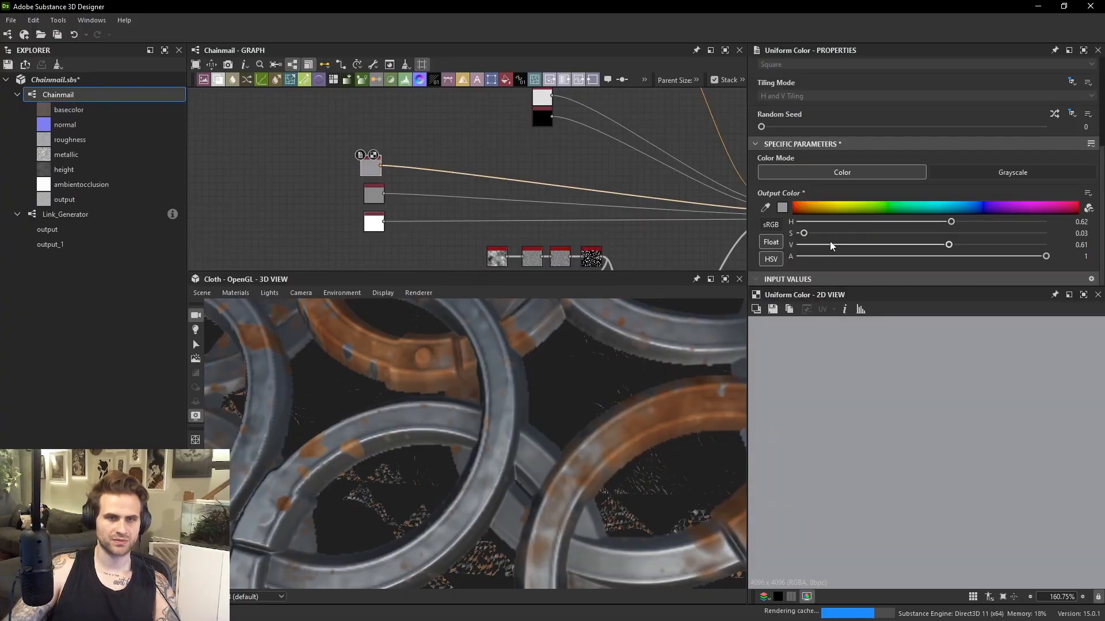
# Brighten the metal's Uniform Color by setting its value (V) to 0.65.
pyautogui.scroll(-3, 576, 364)
pyautogui.moveTo(575, 361); pyautogui.dragTo(523, 353)
pyautogui.scroll(-3, 557, 343)
pyautogui.scroll(2, 523, 353)
pyautogui.click(959, 244)
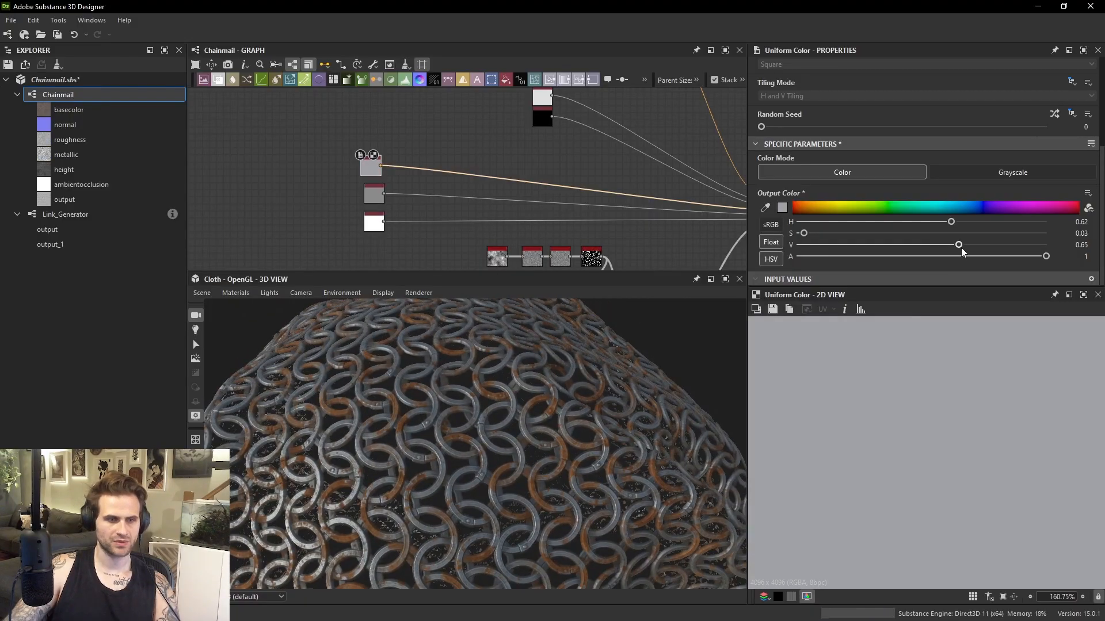
# Examine the metal and rust on the chainmail links from near and far under rotated environment lighting.
pyautogui.scroll(5, 481, 387)
pyautogui.moveTo(481, 388); pyautogui.dragTo(519, 391)
pyautogui.scroll(-5, 401, 372)
pyautogui.scroll(5, 486, 407)
pyautogui.scroll(-4, 519, 391)
pyautogui.scroll(4, 522, 391)
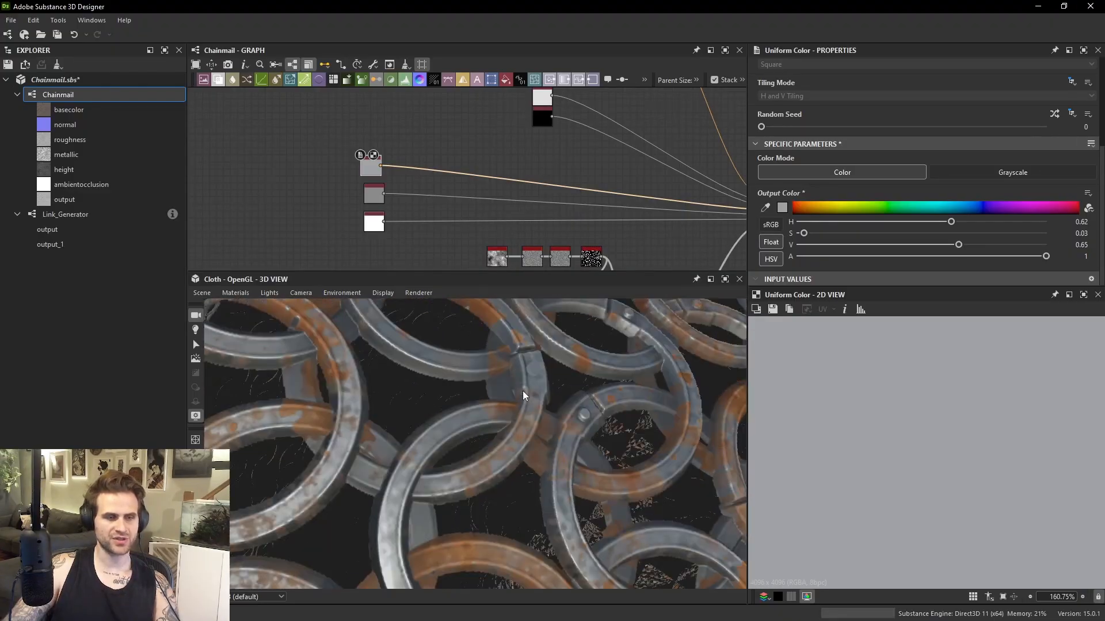
pyautogui.moveTo(522, 392)
pyautogui.keyDown('ctrl'); pyautogui.keyDown('shift'); pyautogui.mouseDown(button='right')
pyautogui.moveTo(469, 384)
pyautogui.moveTo(530, 384)
pyautogui.mouseUp(button='right'); pyautogui.keyUp('shift'); pyautogui.keyUp('ctrl')
pyautogui.scroll(-5, 529, 384)
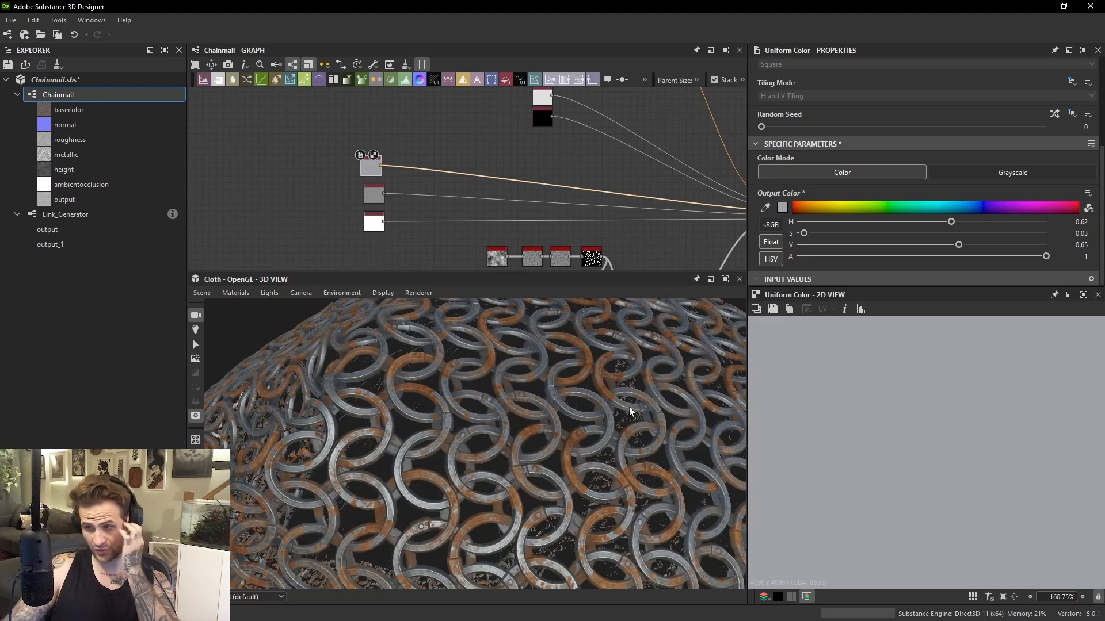
# Preview the mask output of the Vector Warp Grayscale node that feeds the material blend.
pyautogui.scroll(-2, 556, 143)
pyautogui.moveTo(587, 137); pyautogui.dragTo(527, 89, button='middle')
pyautogui.scroll(3, 547, 236)
pyautogui.click(561, 202)
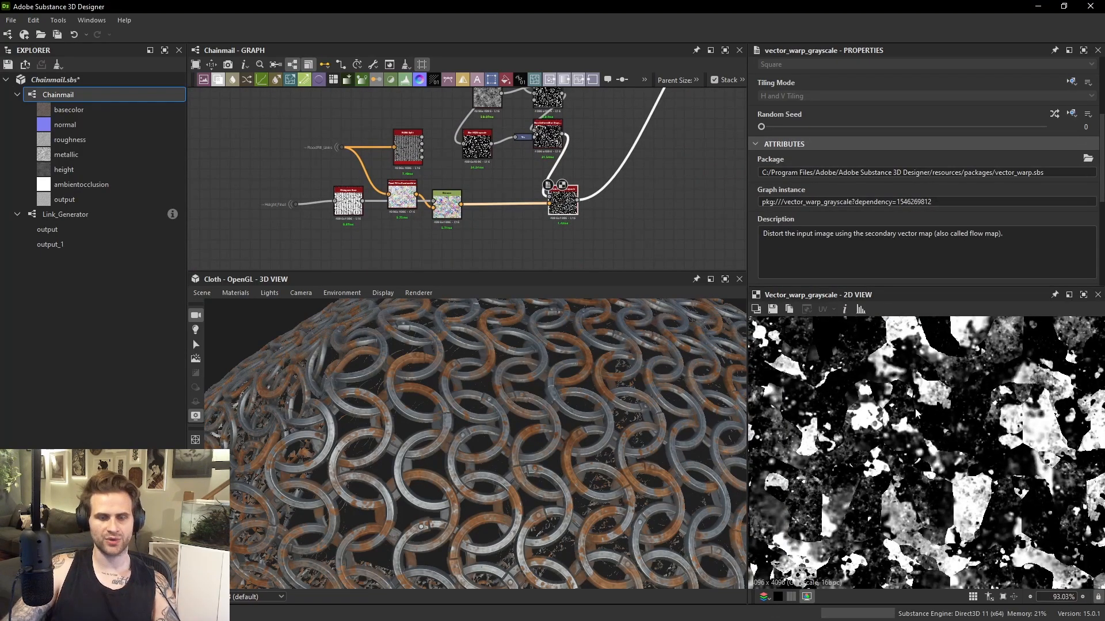
pyautogui.scroll(-3, 559, 213)
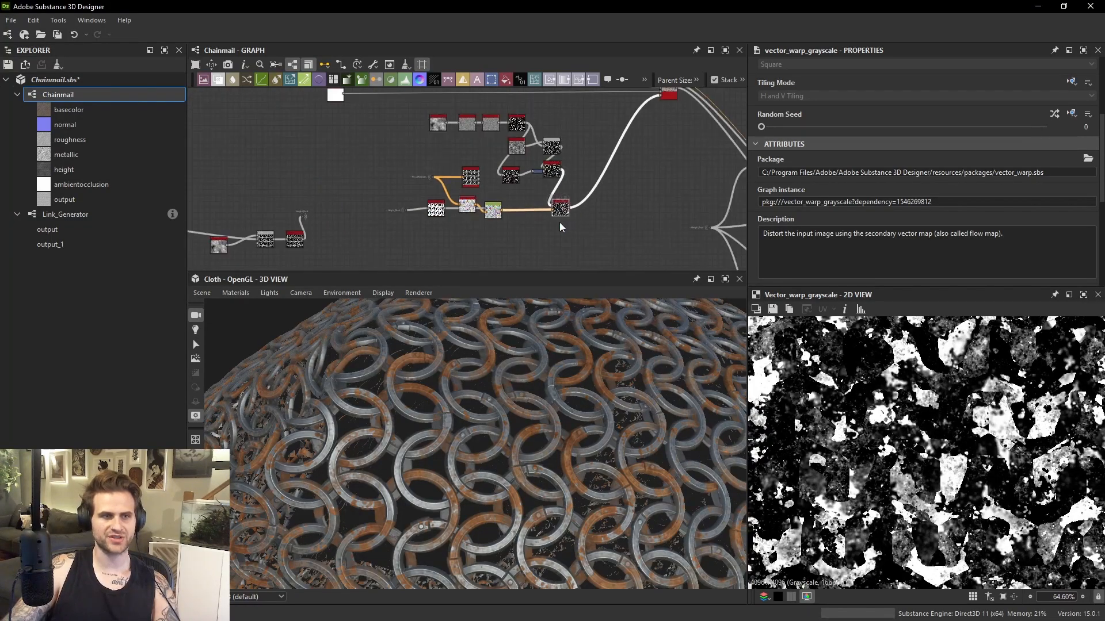
# Add a Dot node below the vector warp chain and set its input portal to Height_Final.
pyautogui.moveTo(560, 222); pyautogui.dragTo(506, 192, button='middle')
pyautogui.click(477, 189)
pyautogui.press('space')
pyautogui.write('d')
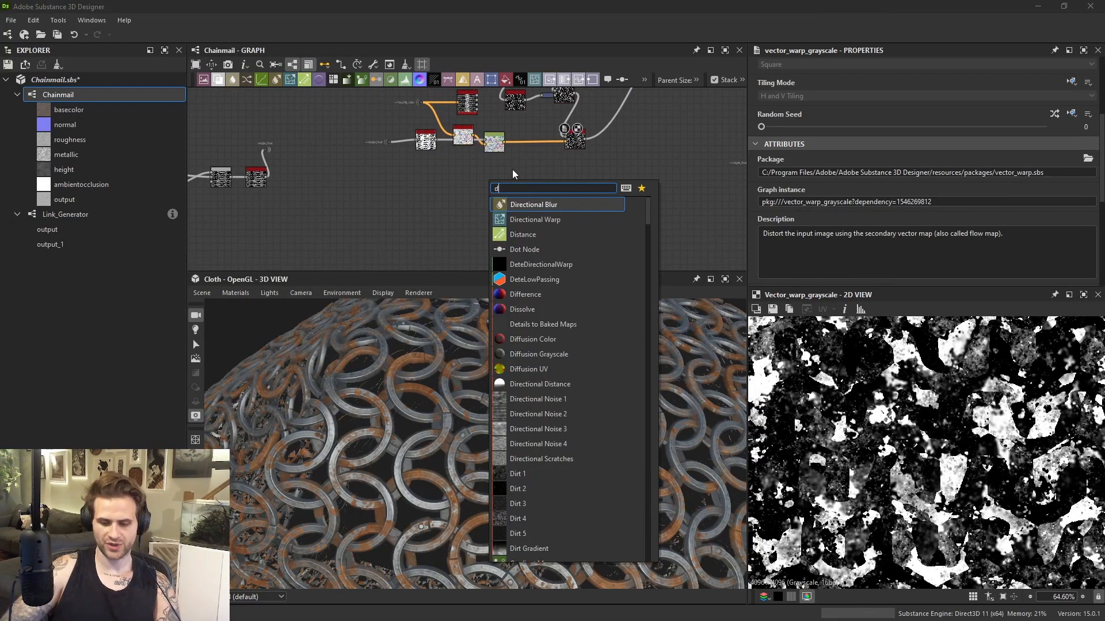
pyautogui.press('Return')
pyautogui.click(802, 127)
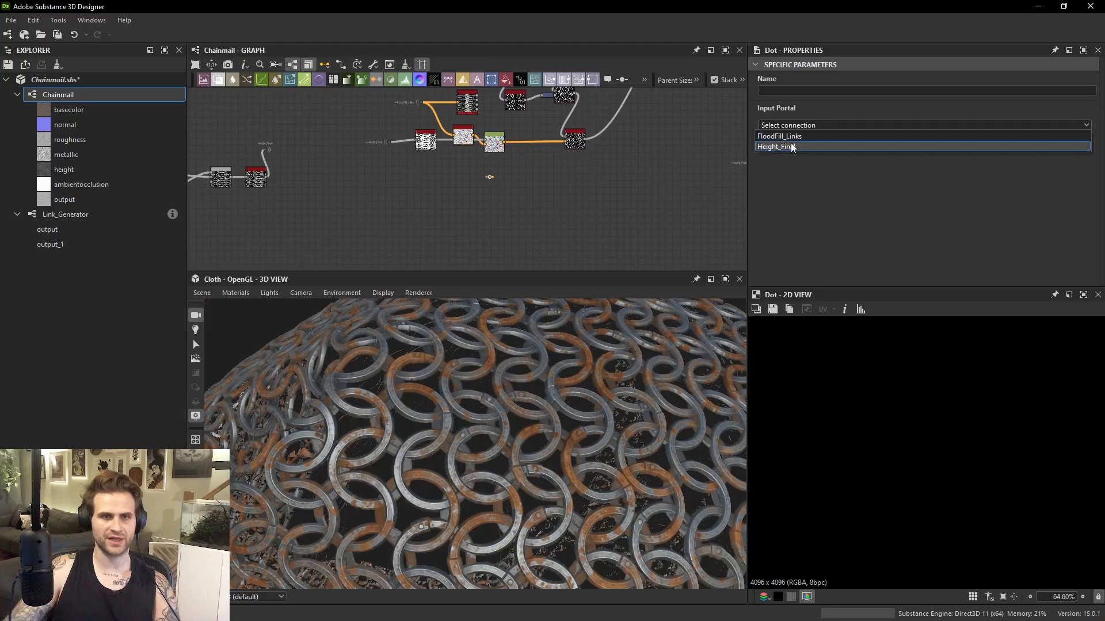
pyautogui.click(791, 144)
# Add an Ambient Occlusion (HBAO) node beside the new Height_Final portal.
pyautogui.scroll(3, 535, 166)
pyautogui.press('space')
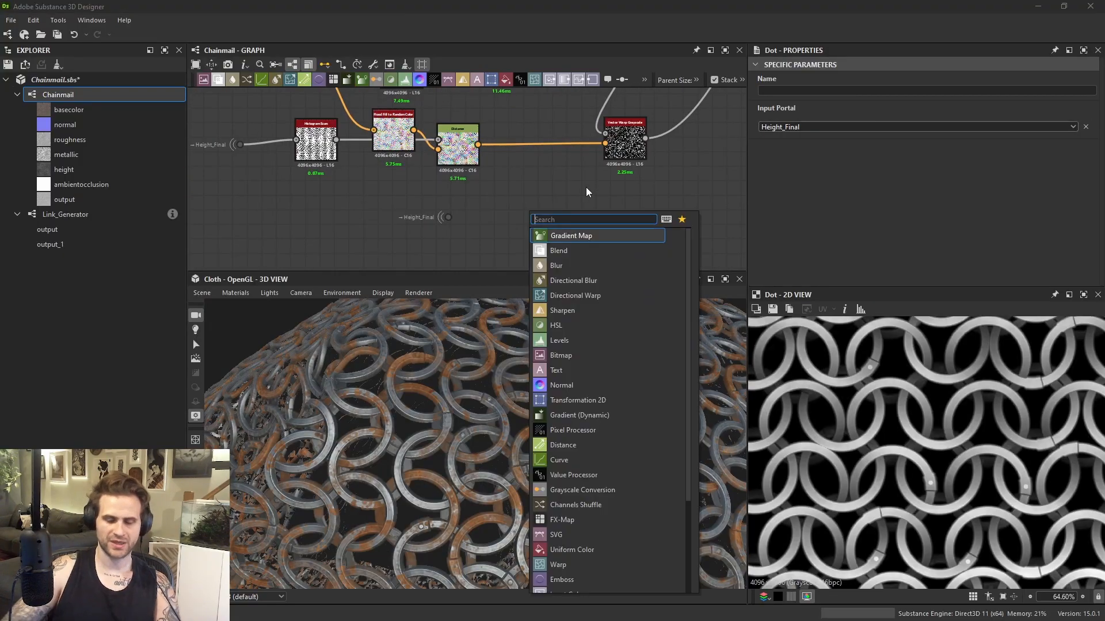
pyautogui.write('hbao')
pyautogui.press('Return')
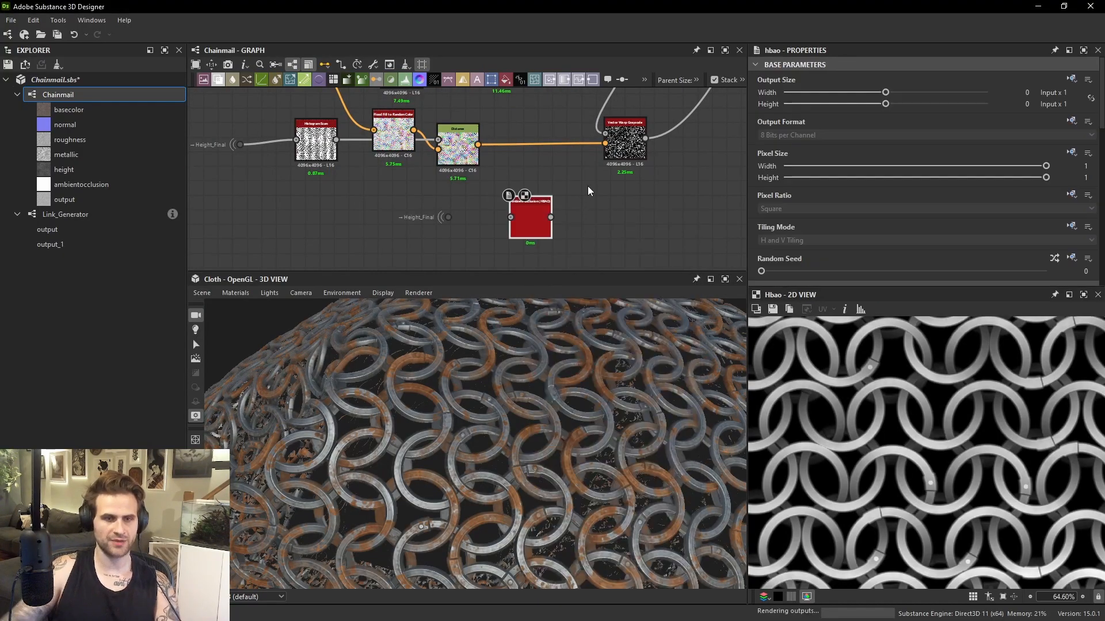
# Connect the Height_Final portal to the Ambient Occlusion (HBAO) input and inspect the resulting occlusion on the links.
pyautogui.scroll(2, 452, 190)
pyautogui.moveTo(445, 223); pyautogui.dragTo(533, 222)
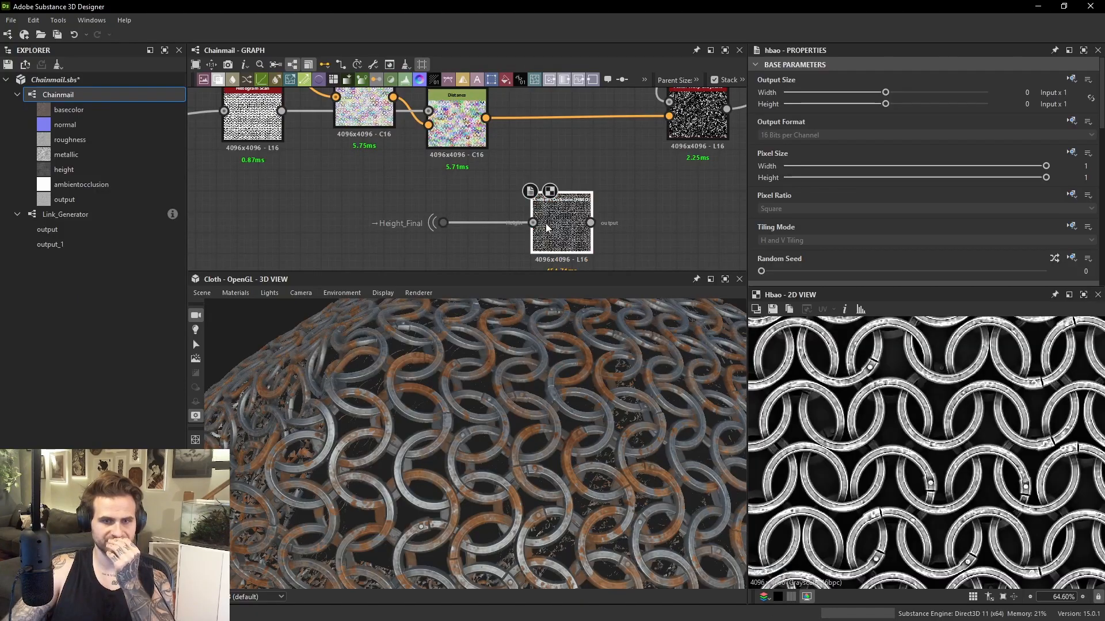
pyautogui.moveTo(587, 214); pyautogui.dragTo(547, 216, button='middle')
pyautogui.scroll(6, 854, 415)
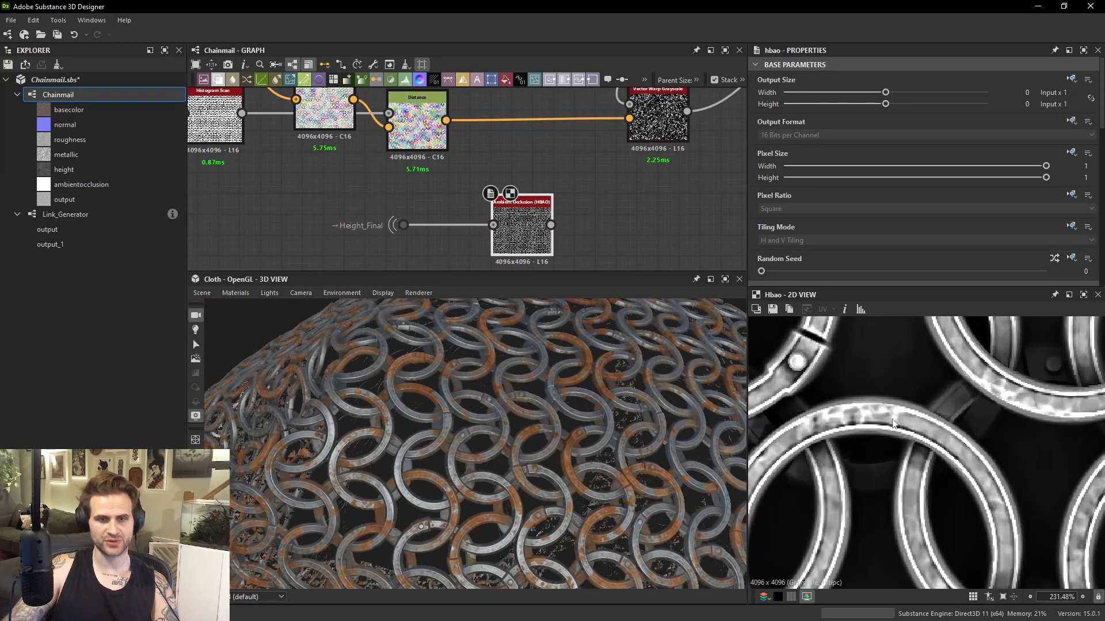
pyautogui.moveTo(854, 417); pyautogui.dragTo(863, 407, button='middle')
pyautogui.scroll(-1, 863, 406)
pyautogui.moveTo(846, 342); pyautogui.dragTo(884, 415, button='middle')
# Set the Ambient Occlusion (HBAO) node's Radius to 0.04 and Height Depth to 0.03.
pyautogui.scroll(-10, 874, 208)
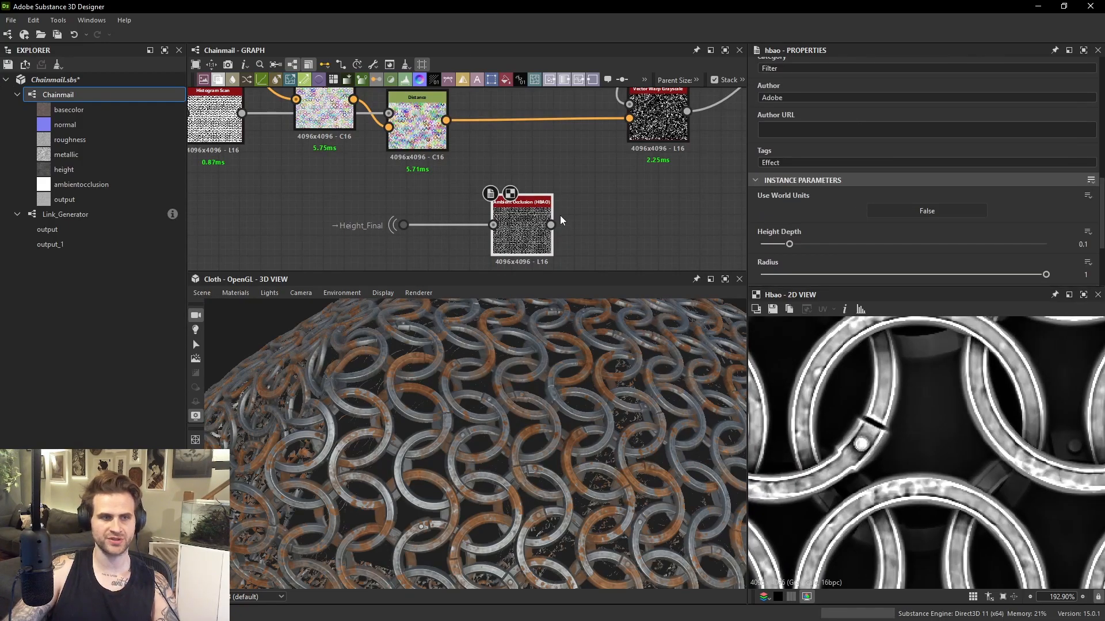
pyautogui.click(772, 274)
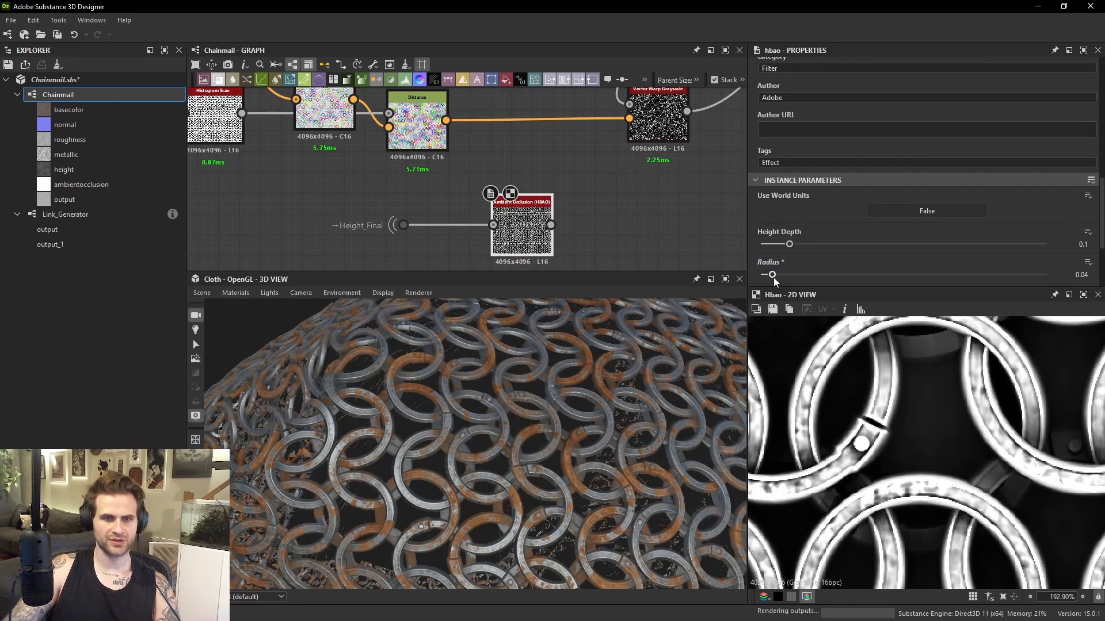
pyautogui.moveTo(786, 245); pyautogui.dragTo(771, 245)
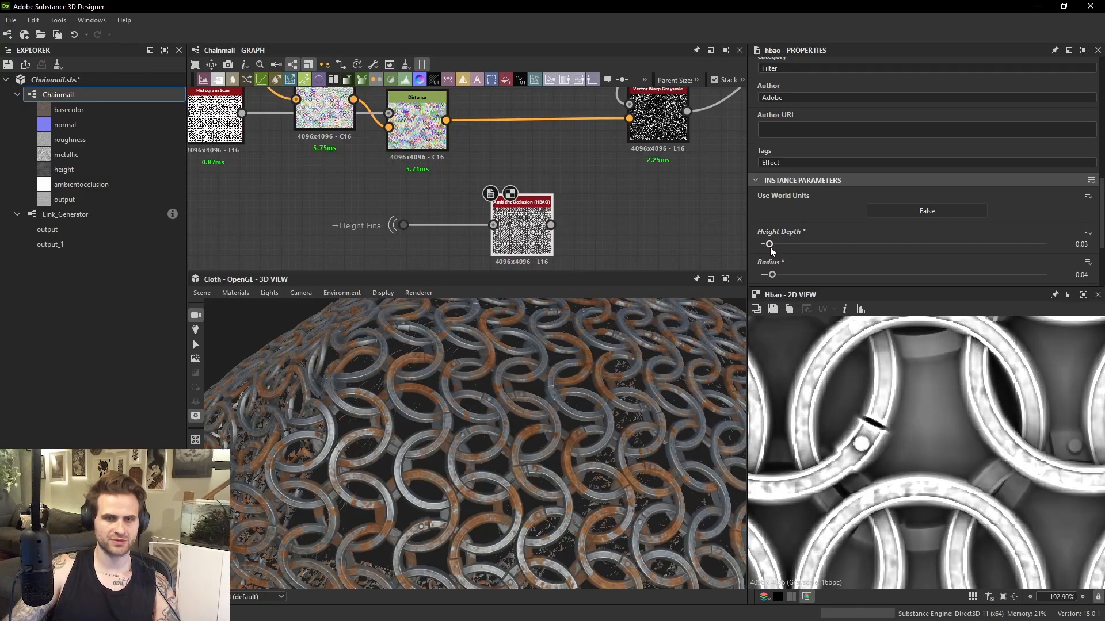
# Add an Invert Grayscale node after the Ambient Occlusion (HBAO) node.
pyautogui.press('space')
pyautogui.write('inv')
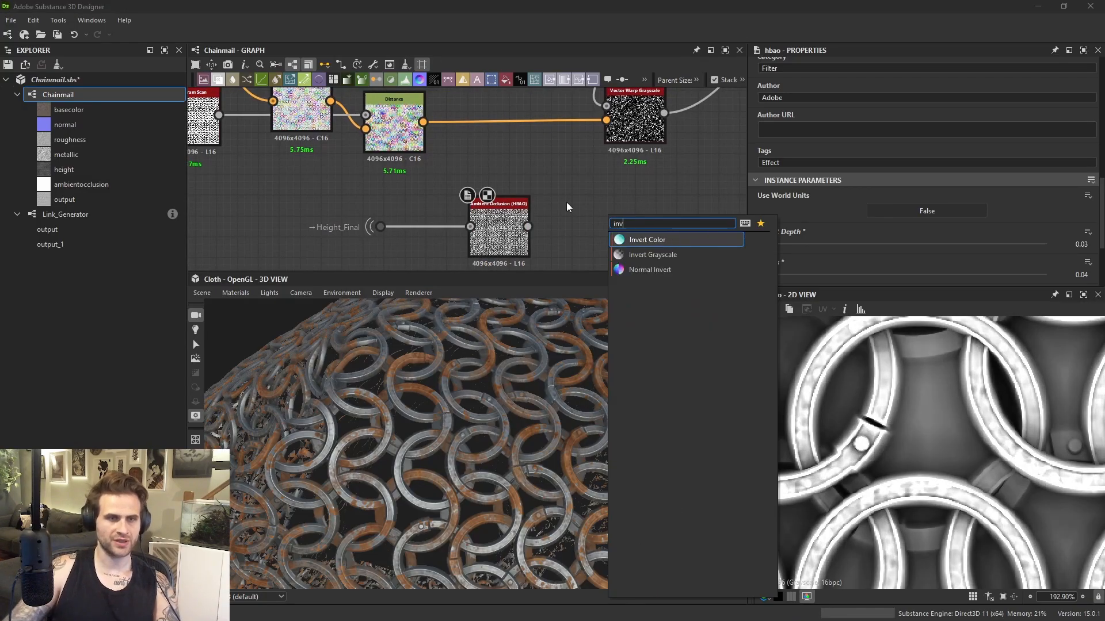
pyautogui.click(631, 254)
# Add a Blend node in Add (Linear Dodge) mode, with Vector Warp Grayscale as background and the inverted occlusion as foreground.
pyautogui.moveTo(741, 162); pyautogui.dragTo(616, 195, button='middle')
pyautogui.press('space')
pyautogui.click(650, 236)
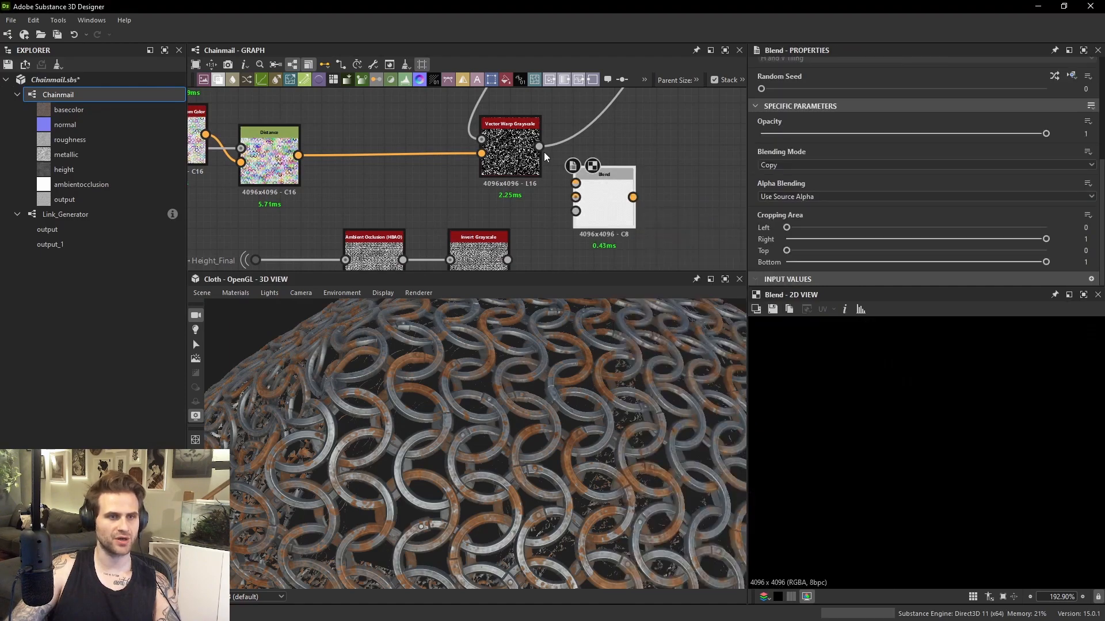
pyautogui.moveTo(541, 147); pyautogui.dragTo(575, 197)
pyautogui.moveTo(507, 260); pyautogui.dragTo(575, 183)
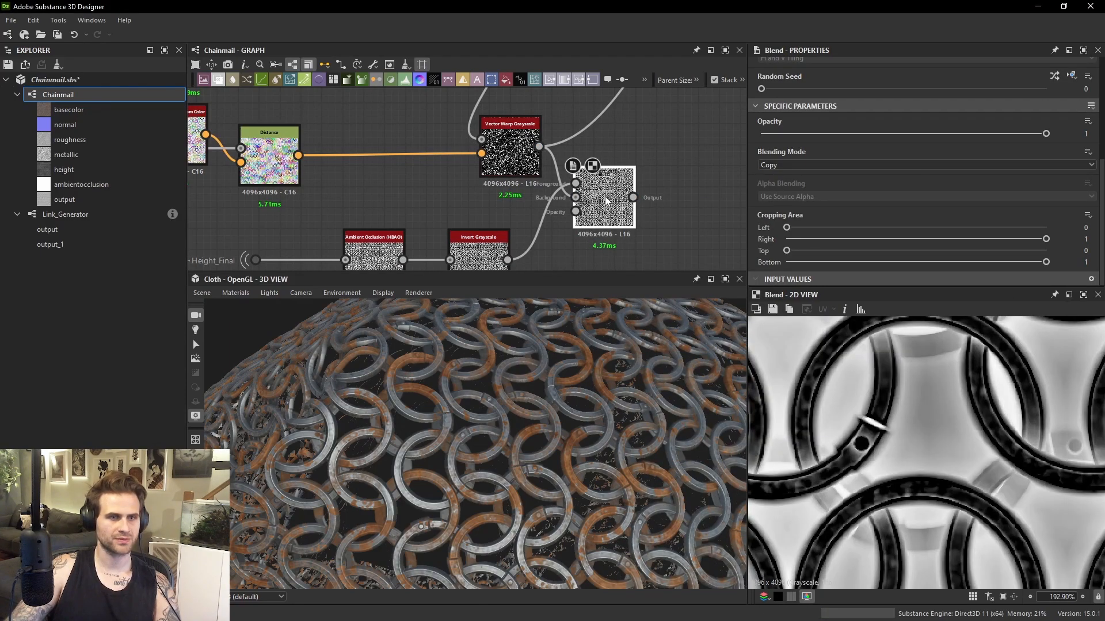
pyautogui.click(787, 166)
pyautogui.click(787, 172)
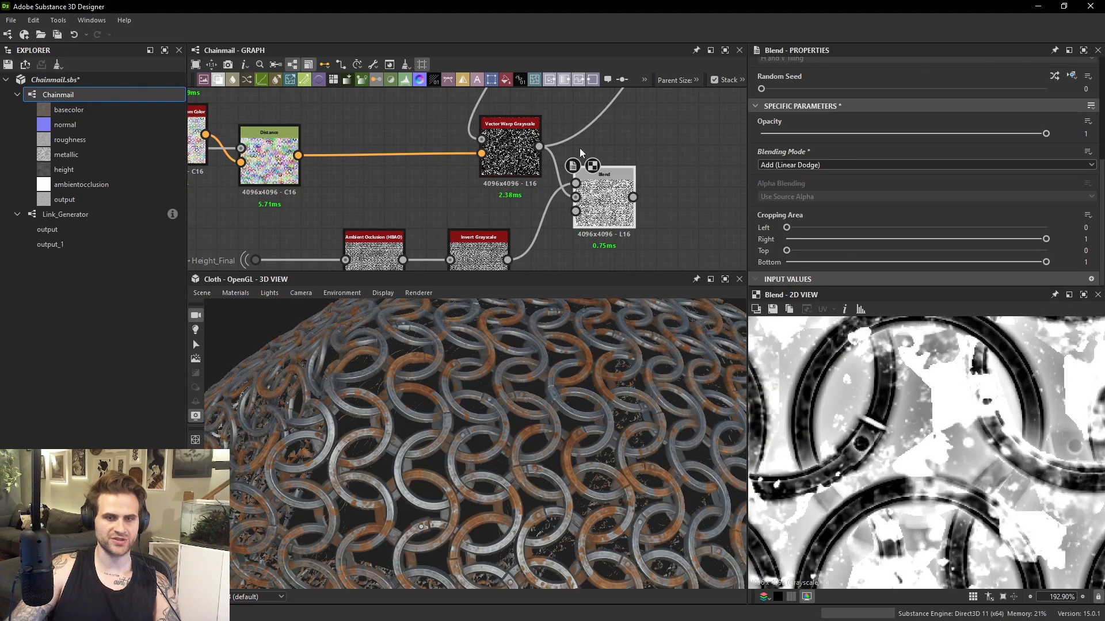
# Connect the new Blend output to the material blend's mask input in place of the Vector Warp Grayscale output.
pyautogui.moveTo(579, 147); pyautogui.dragTo(505, 188, button='middle')
pyautogui.scroll(-1, 558, 244)
pyautogui.click(558, 243)
pyautogui.moveTo(639, 145); pyautogui.dragTo(536, 280, button='middle')
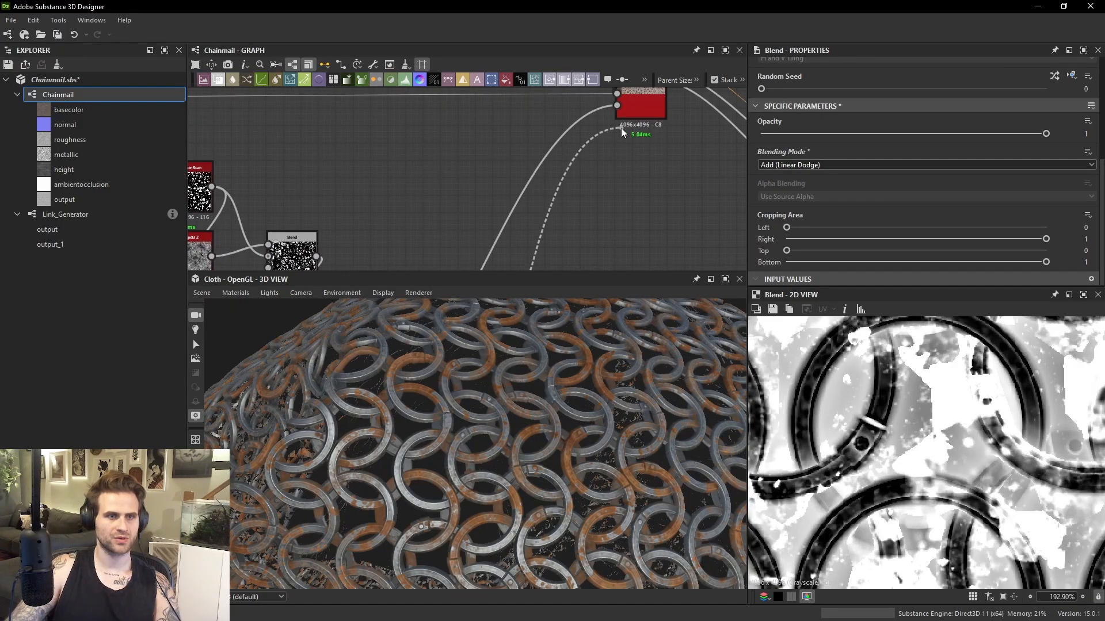
pyautogui.click(617, 106)
# Examine the rust coverage on the chainmail links from near and far in the 3D preview.
pyautogui.moveTo(565, 359); pyautogui.dragTo(518, 381)
pyautogui.scroll(3, 541, 345)
pyautogui.scroll(4, 575, 415)
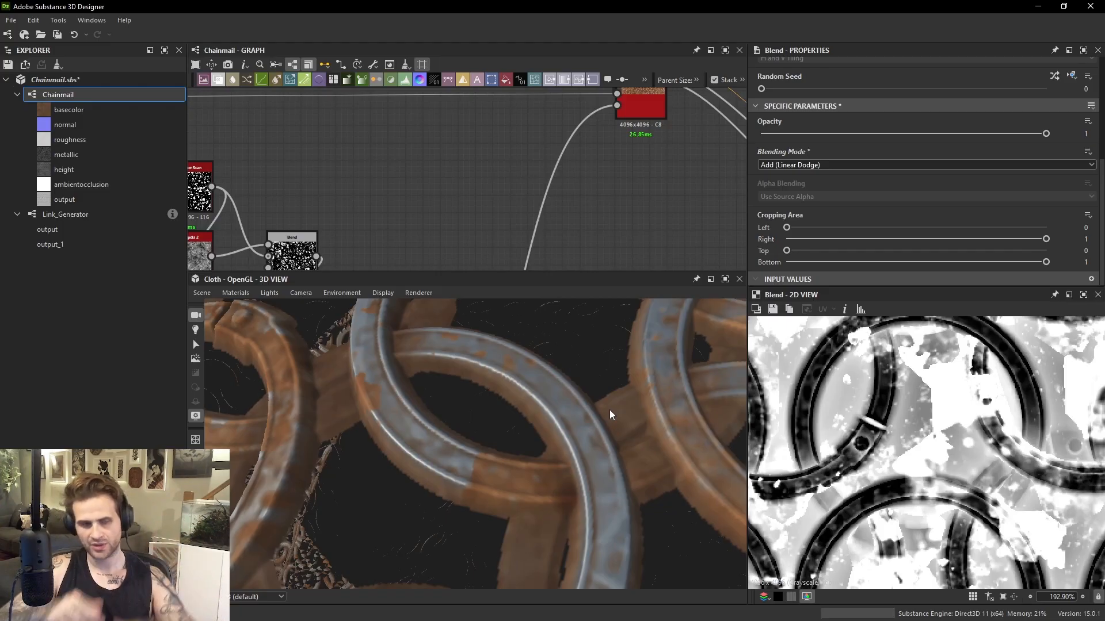
pyautogui.scroll(-8, 610, 409)
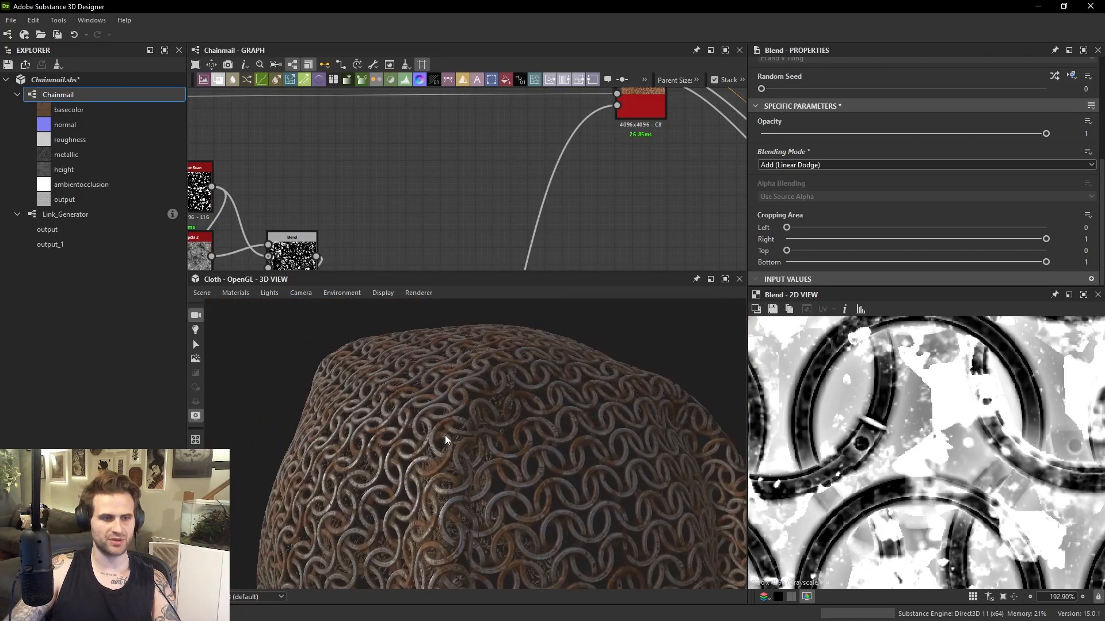
pyautogui.moveTo(460, 443); pyautogui.dragTo(562, 416)
pyautogui.scroll(4, 633, 461)
pyautogui.scroll(5, 491, 446)
pyautogui.scroll(-2, 457, 441)
pyautogui.keyDown('ctrl'); pyautogui.keyDown('shift'); pyautogui.moveTo(561, 415); pyautogui.dragTo(538, 407, button='right'); pyautogui.keyUp('shift'); pyautogui.keyUp('ctrl')
pyautogui.scroll(-5, 431, 215)
# Try the Screen and Add Sub blending modes on the rust mask's Blend node.
pyautogui.moveTo(413, 240); pyautogui.dragTo(496, 158, button='middle')
pyautogui.scroll(5, 512, 226)
pyautogui.moveTo(514, 227); pyautogui.dragTo(537, 146, button='middle')
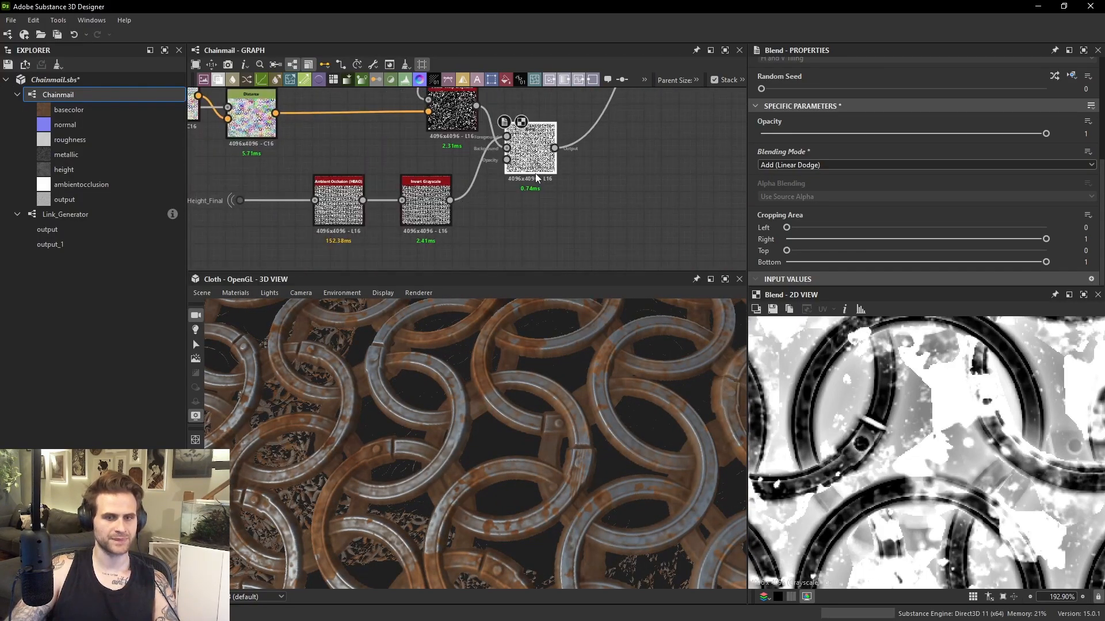
pyautogui.click(809, 166)
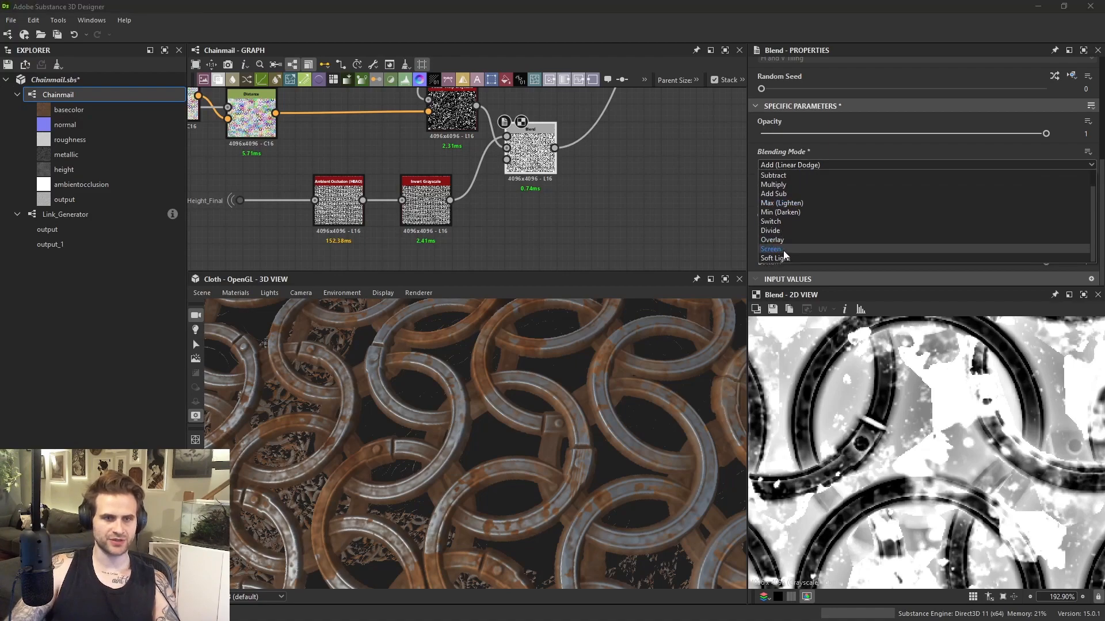
pyautogui.click(786, 253)
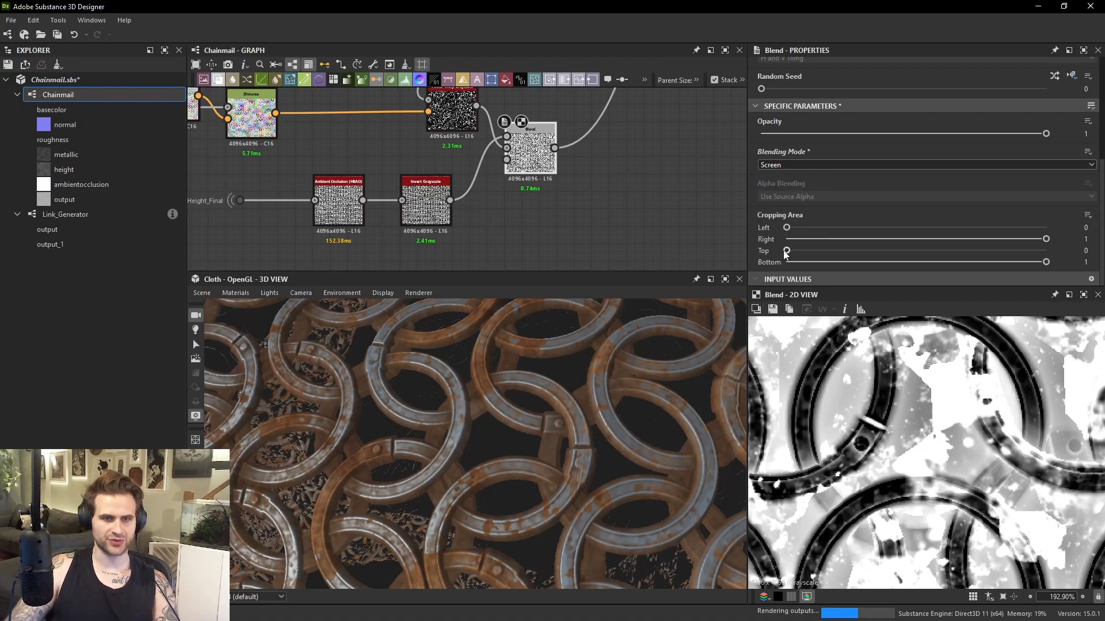
pyautogui.click(797, 167)
pyautogui.click(785, 194)
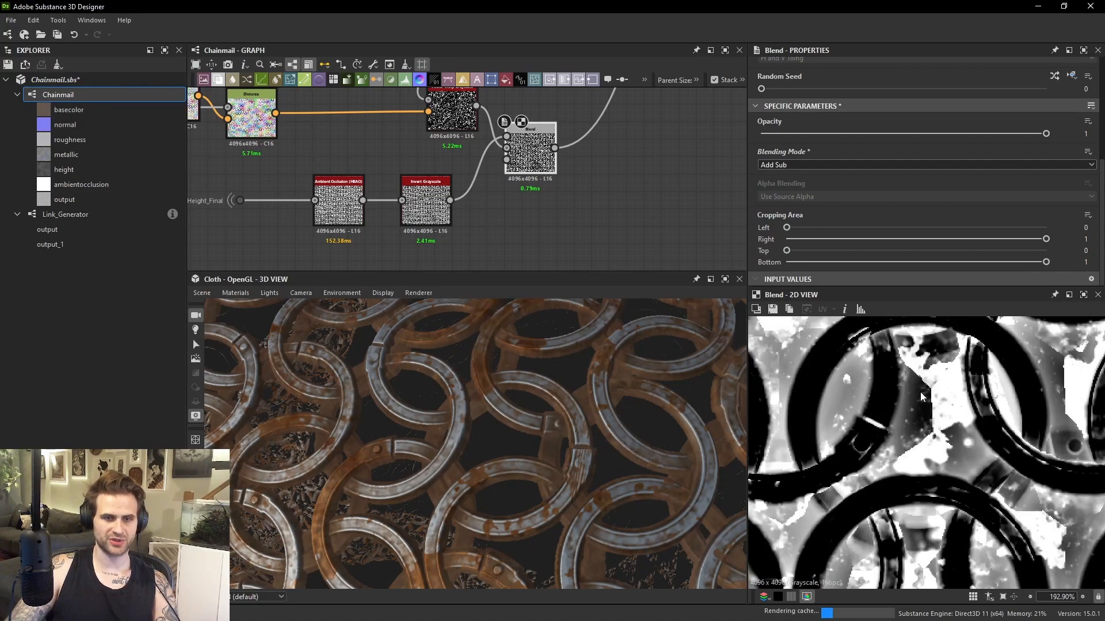
pyautogui.scroll(-2, 921, 397)
pyautogui.scroll(-5, 588, 439)
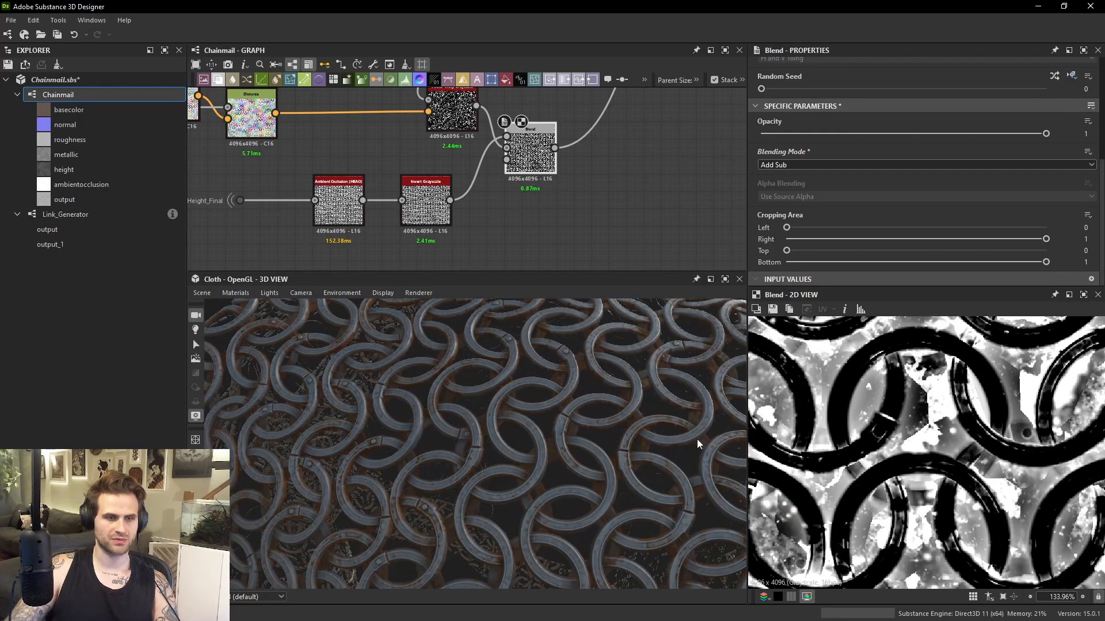
# Try swapping the foreground and background inputs of the rust mask's Blend node.
pyautogui.moveTo(521, 154); pyautogui.dragTo(540, 112)
pyautogui.press('x')
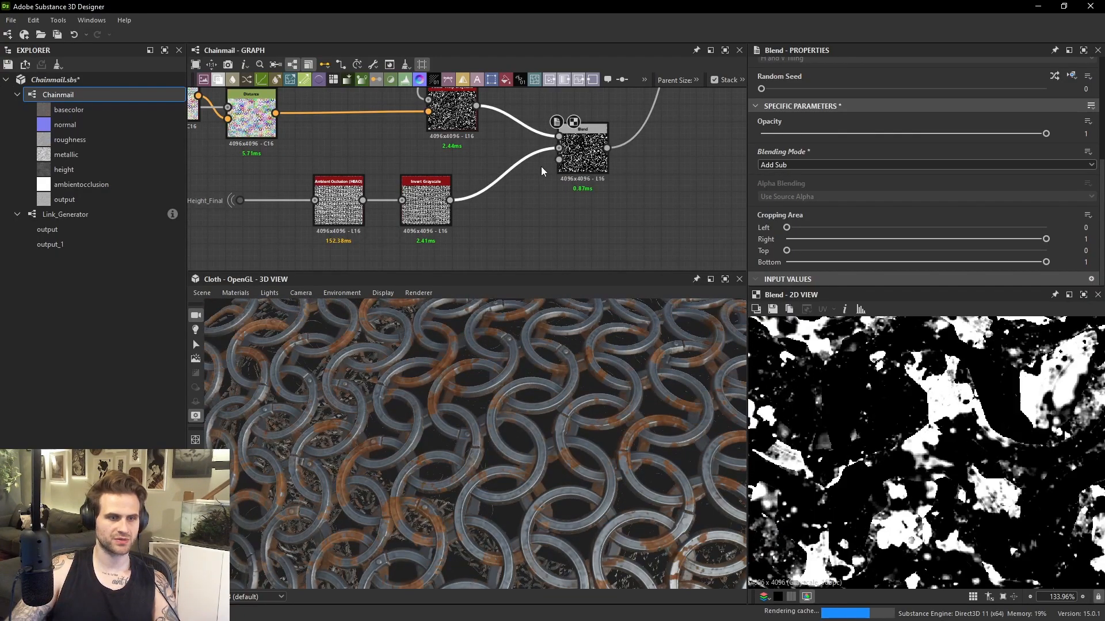
pyautogui.hotkey('ctrl', 'z')
# Set the rust mask's Blend node to Add (Linear Dodge) with an opacity of 0.66.
pyautogui.click(798, 164)
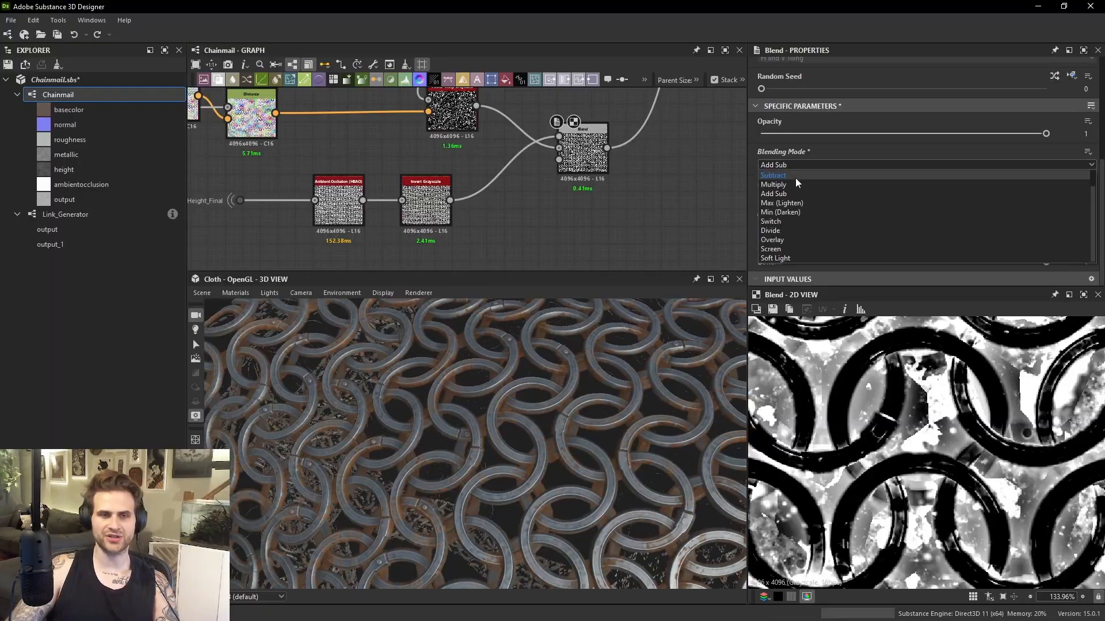
pyautogui.scroll(2, 792, 176)
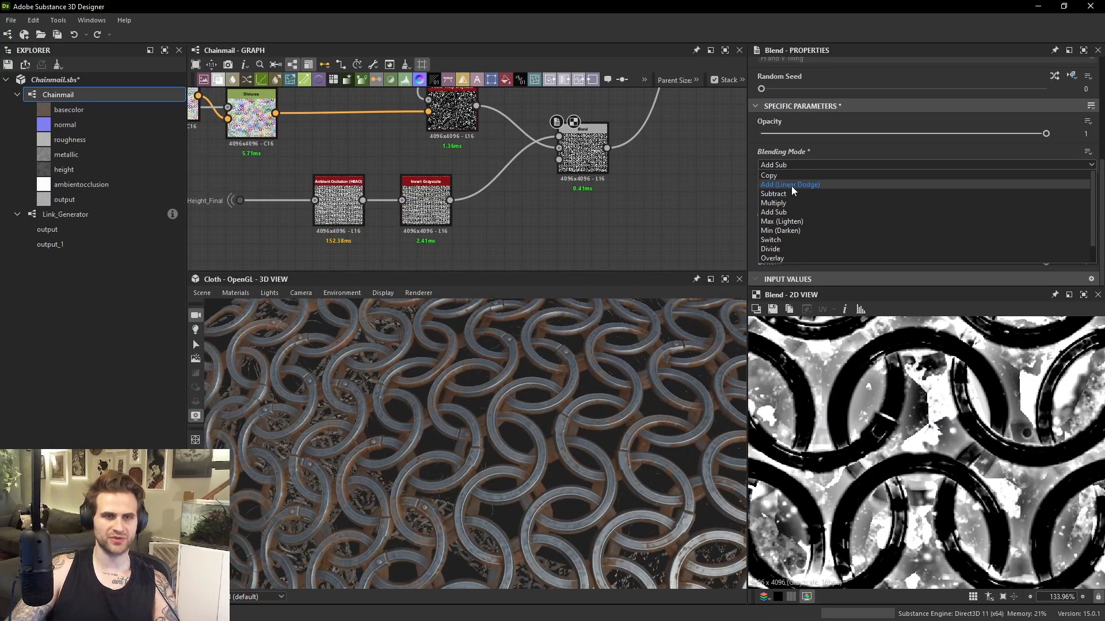
pyautogui.click(792, 184)
pyautogui.click(915, 135)
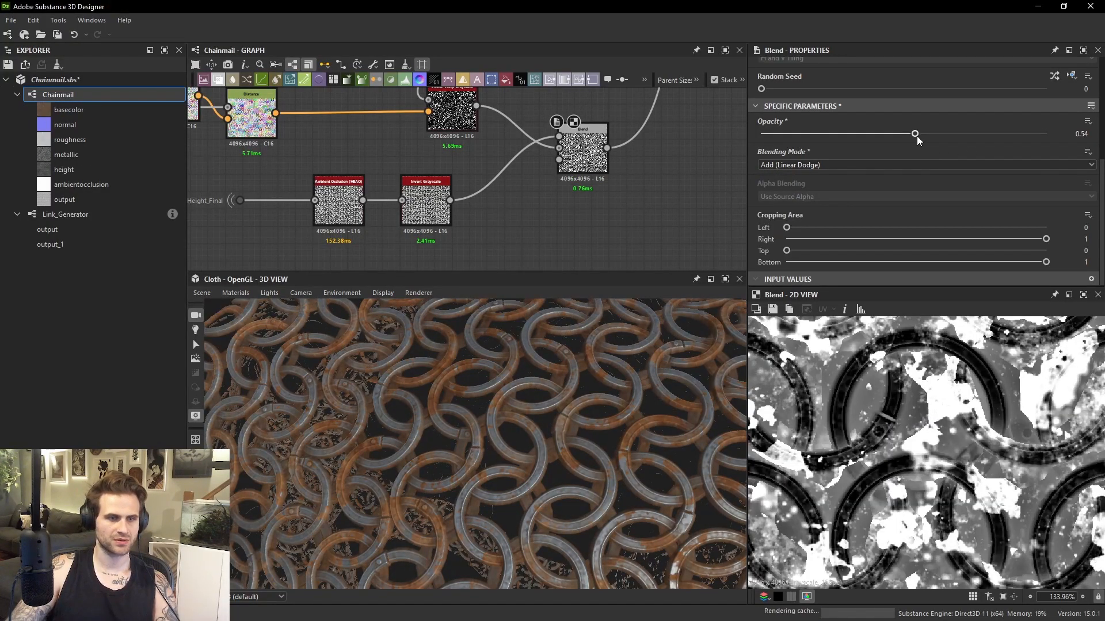
pyautogui.click(949, 133)
# Insert a Histogram Scan with Position 0.54 and Contrast 0.56 between the Invert Grayscale node and the Blend foreground.
pyautogui.press('space')
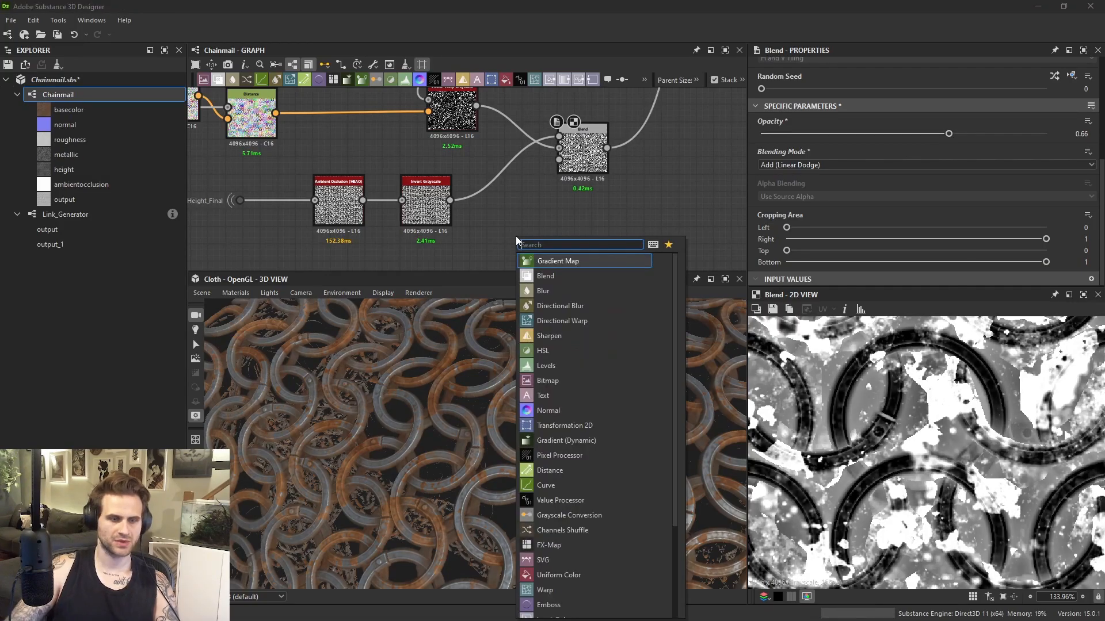
pyautogui.write('his')
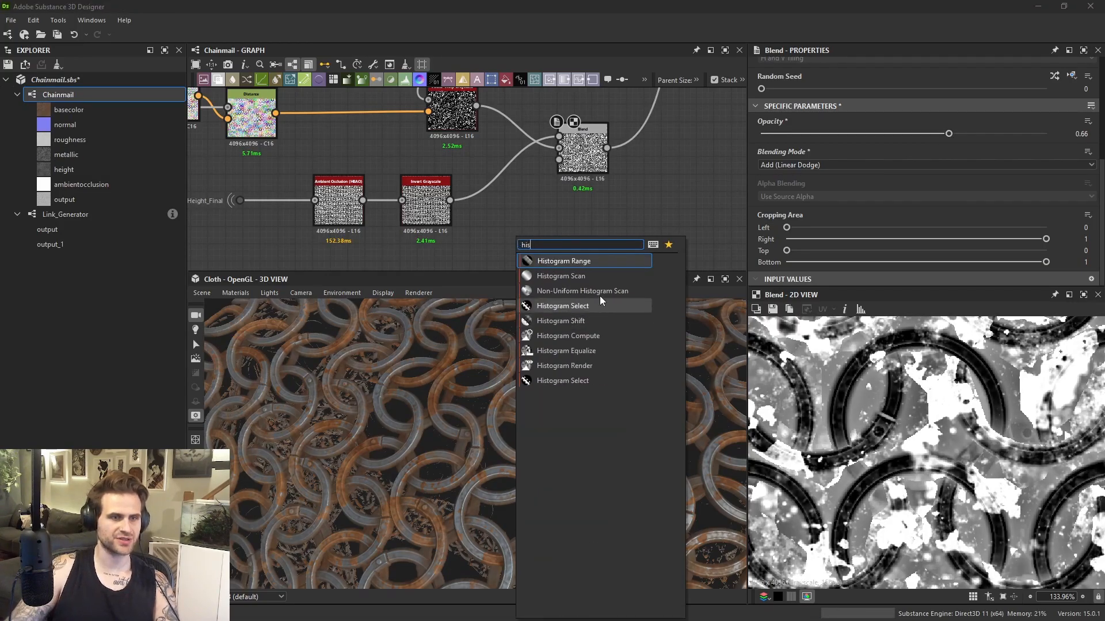
pyautogui.click(569, 276)
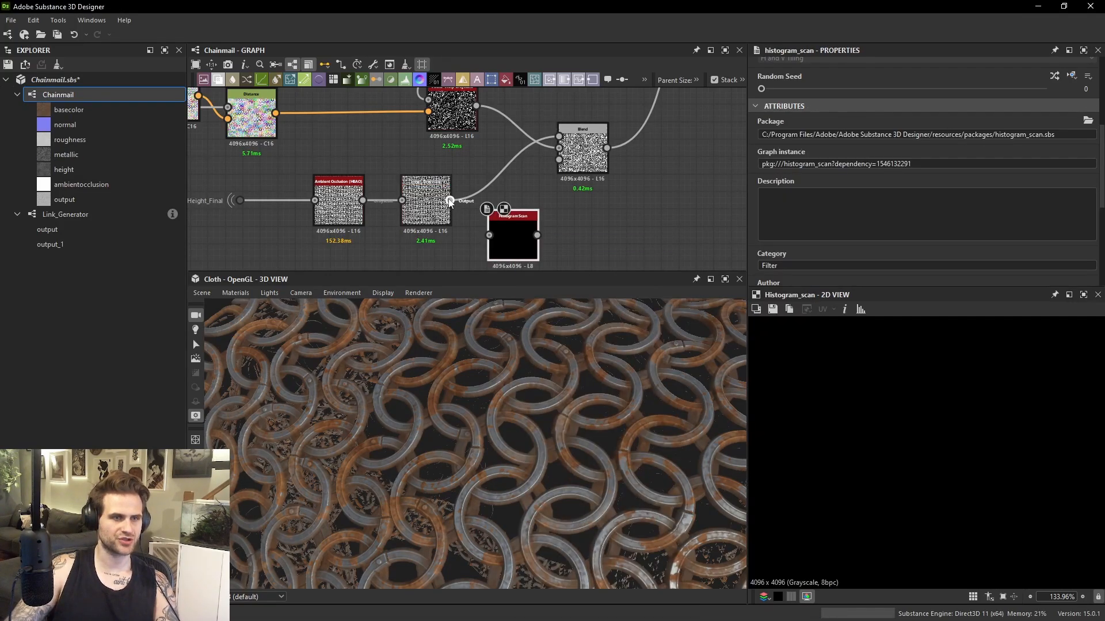
pyautogui.scroll(-4, 777, 248)
pyautogui.moveTo(761, 266); pyautogui.dragTo(809, 275)
pyautogui.scroll(-2, 921, 260)
pyautogui.moveTo(761, 226); pyautogui.dragTo(921, 226)
pyautogui.moveTo(809, 195); pyautogui.dragTo(916, 208)
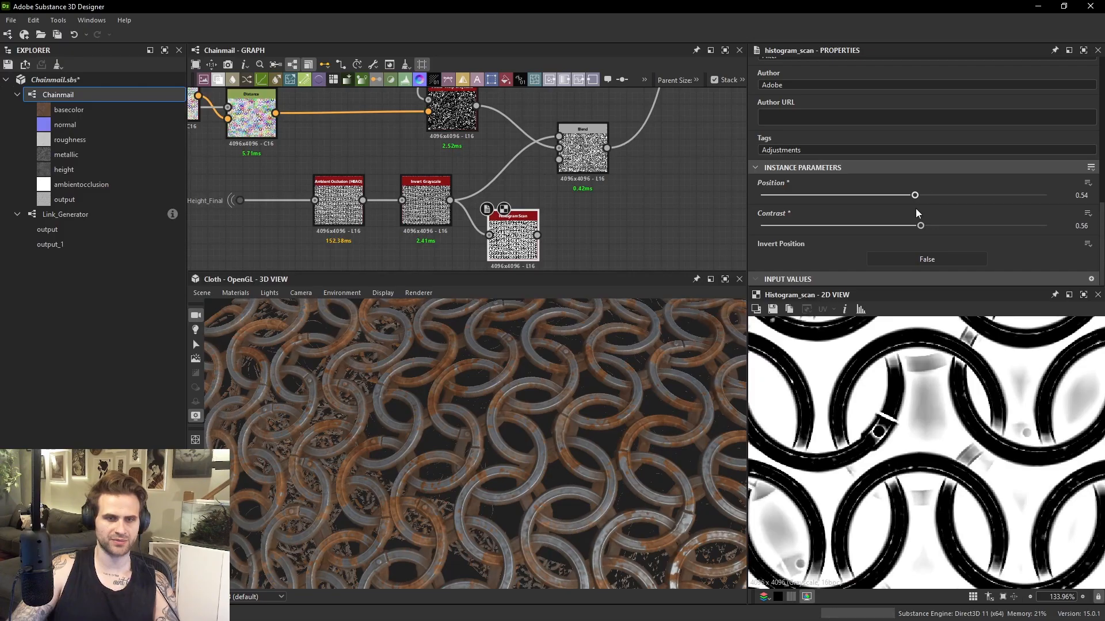
pyautogui.moveTo(537, 235); pyautogui.dragTo(559, 137)
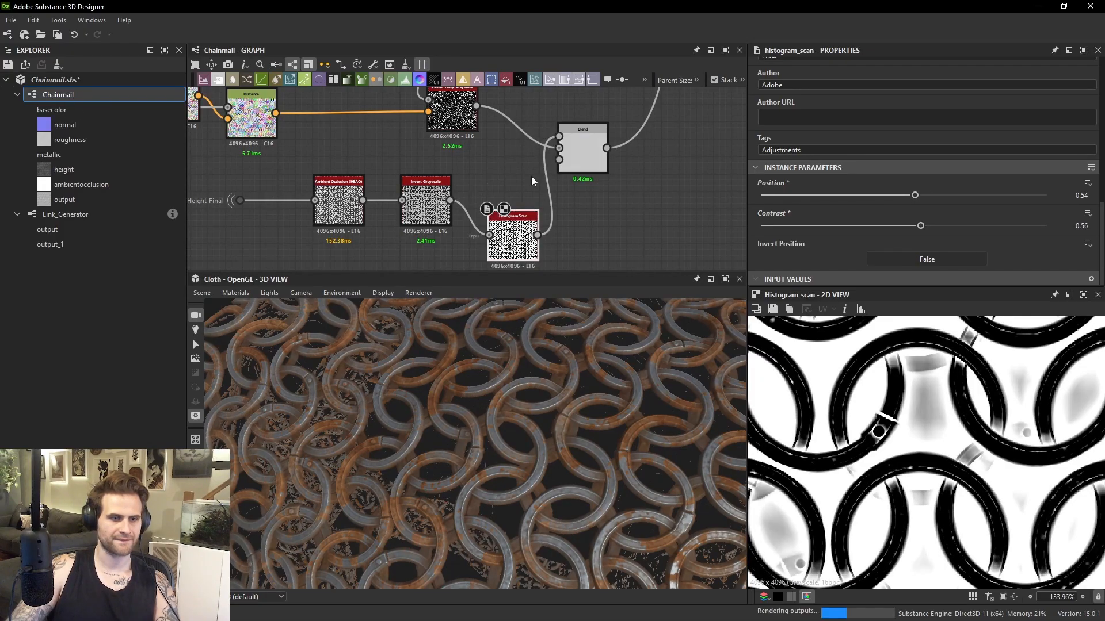
pyautogui.moveTo(527, 225); pyautogui.dragTo(527, 189)
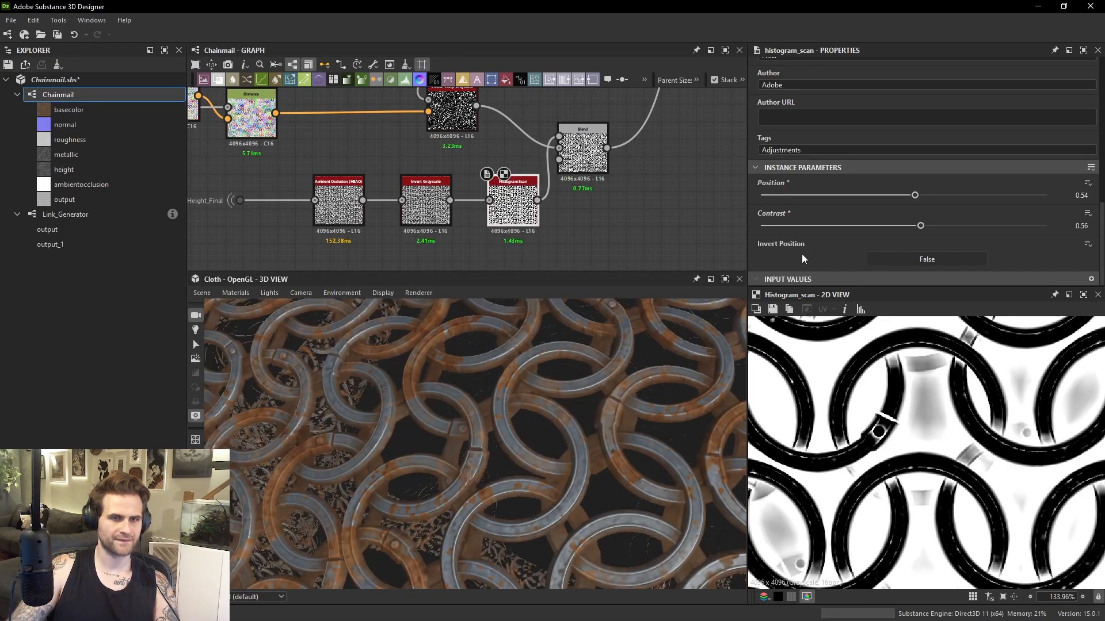
# Adjust the Histogram Scan to a Position of 0.56 and a Contrast of 0.08.
pyautogui.moveTo(915, 195); pyautogui.dragTo(964, 198)
pyautogui.scroll(-2, 889, 389)
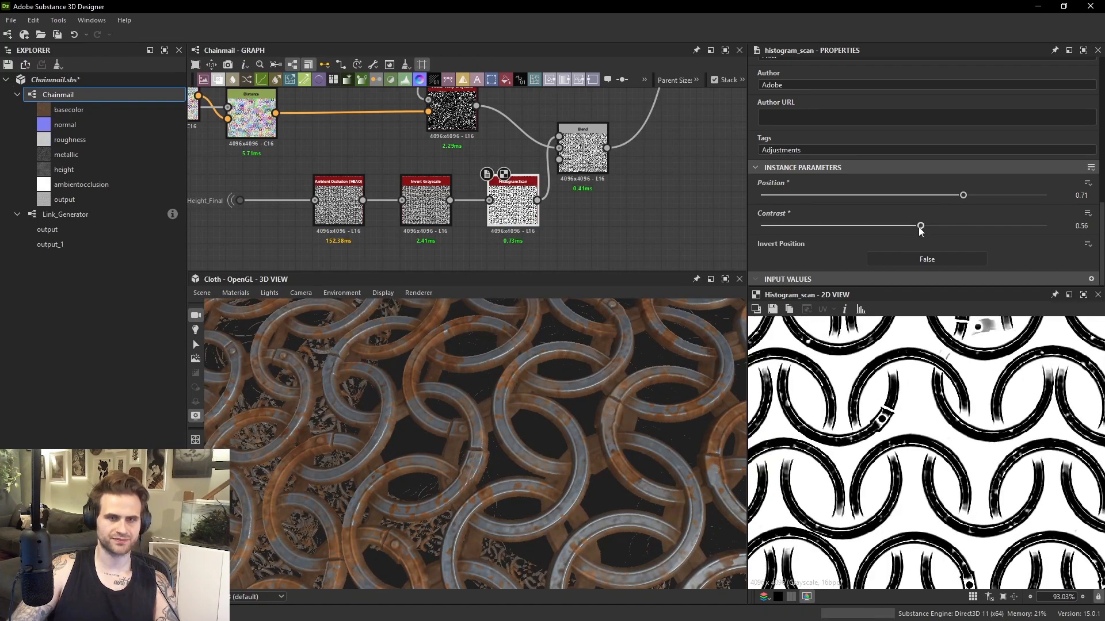
pyautogui.moveTo(920, 231); pyautogui.dragTo(785, 247)
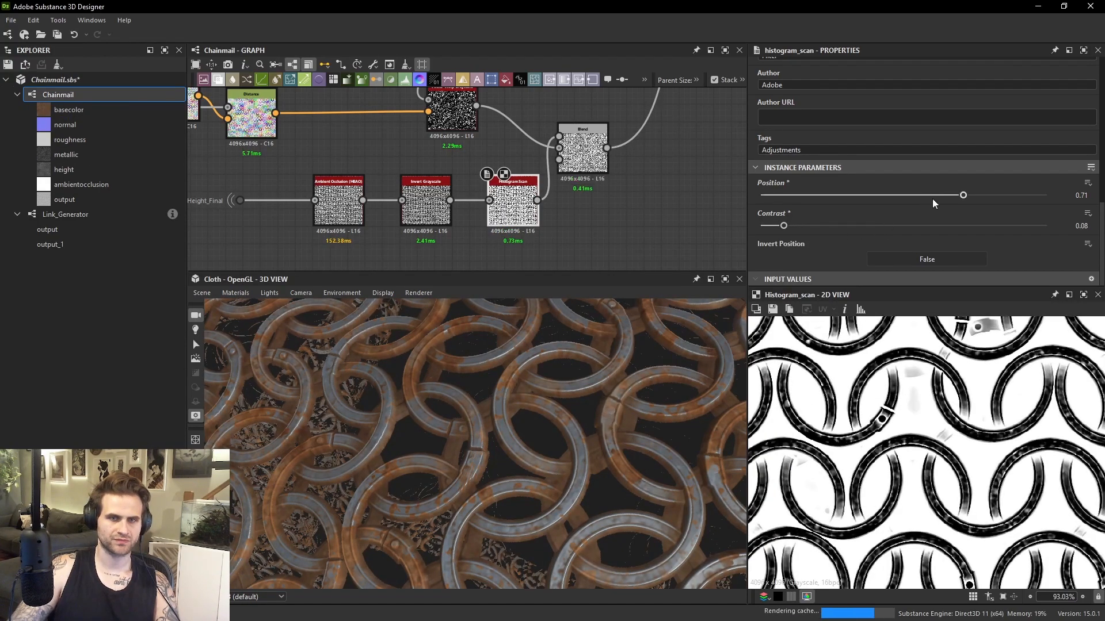
pyautogui.moveTo(933, 199); pyautogui.dragTo(921, 199)
pyautogui.scroll(-3, 851, 409)
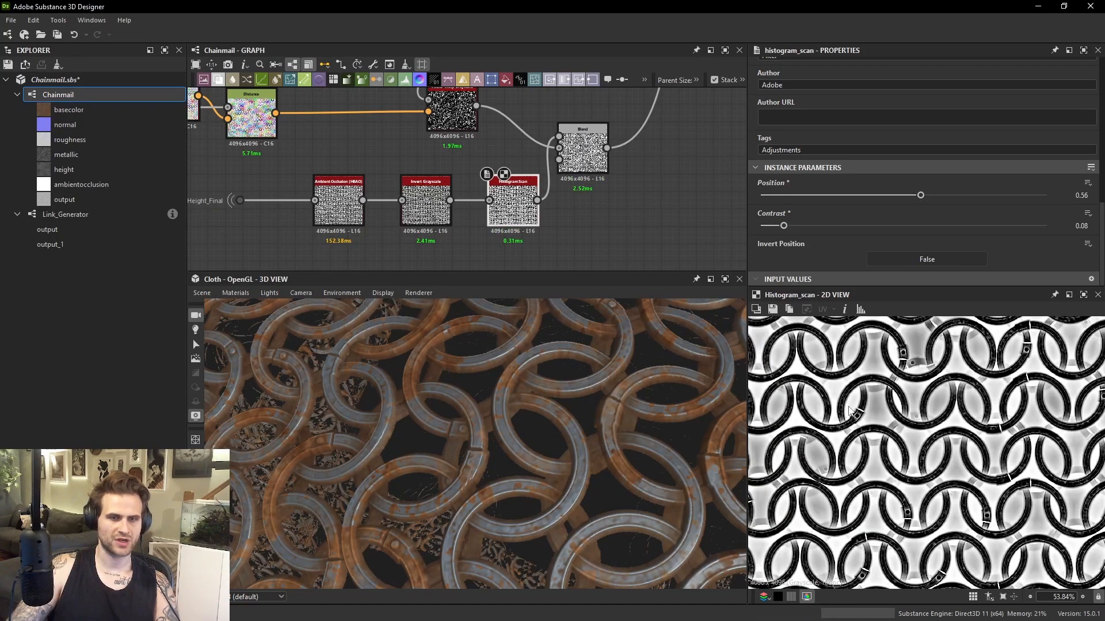
pyautogui.scroll(-1, 851, 409)
# Preview the combined rust mask and add a second Blend node with the Histogram Scan as its background.
pyautogui.doubleClick(585, 154)
pyautogui.click(604, 212)
pyautogui.press('space')
pyautogui.click(548, 213)
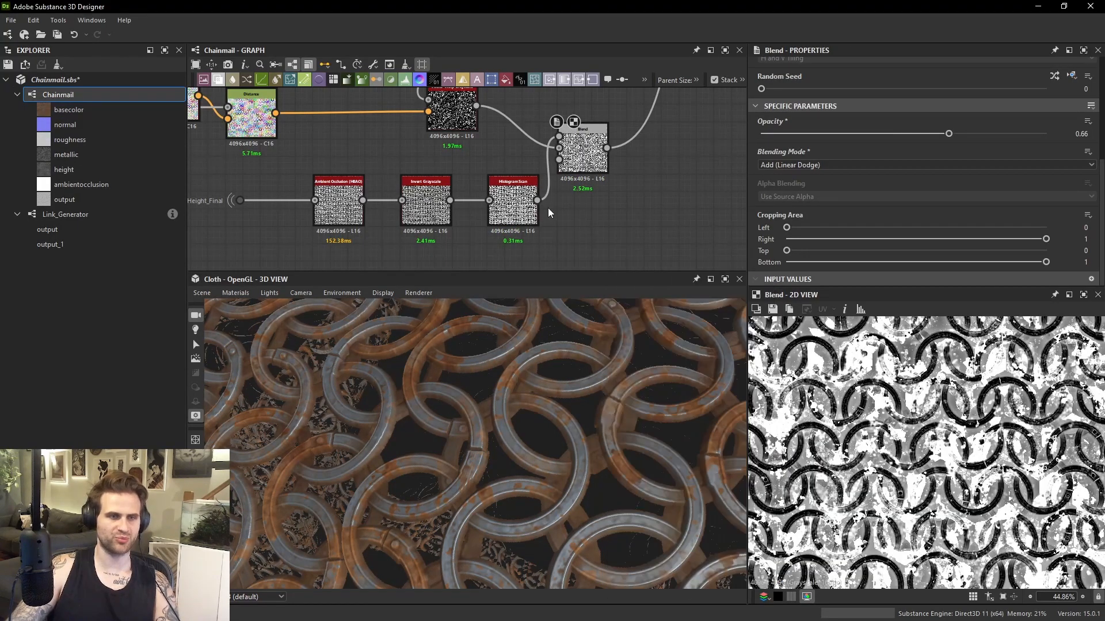
pyautogui.moveTo(537, 200); pyautogui.dragTo(592, 220)
# Add a Moisture Noise node below the Histogram Scan and set its Scale to 2.
pyautogui.press('space')
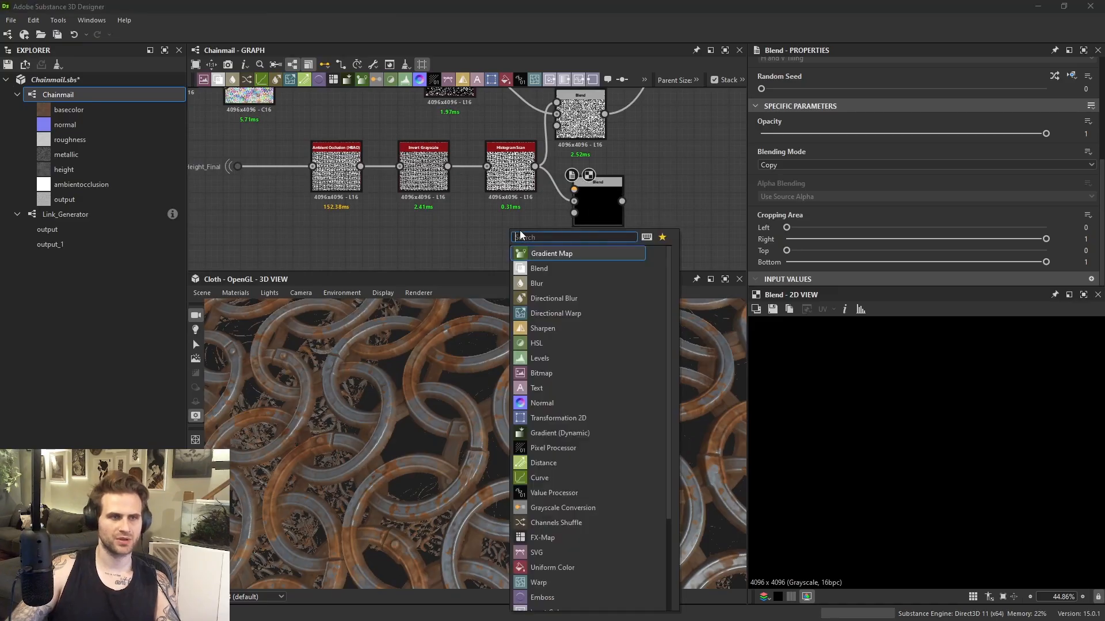
pyautogui.write('mois')
pyautogui.press('Return')
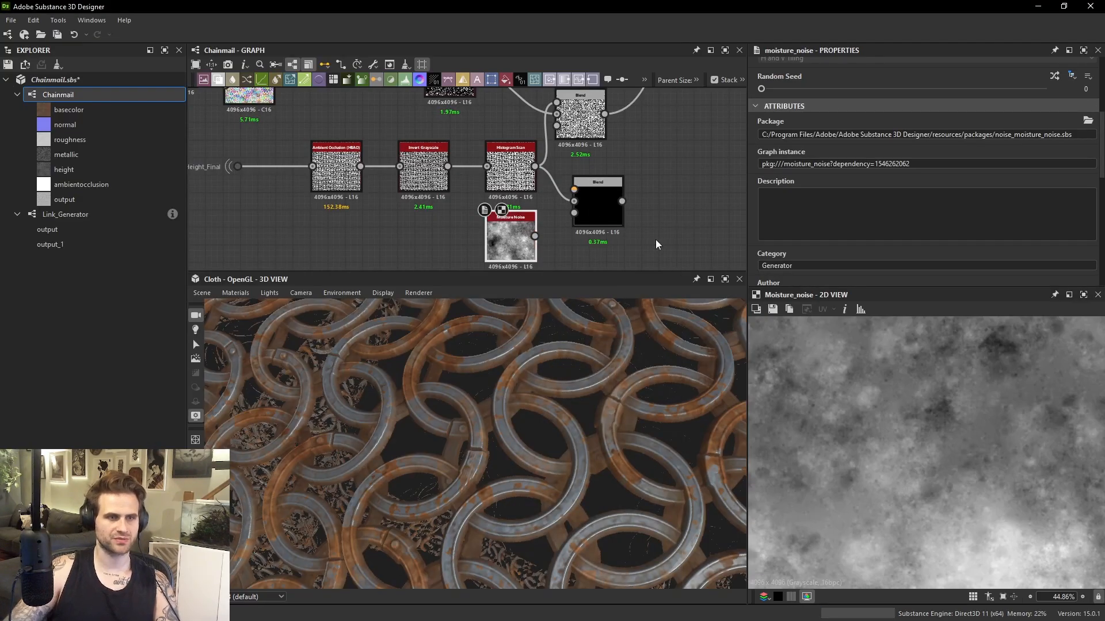
pyautogui.scroll(-4, 806, 246)
pyautogui.click(798, 198)
# Connect the Moisture Noise to the foreground of the lower Blend node and set its Blending Mode to Subtract.
pyautogui.moveTo(535, 235); pyautogui.dragTo(579, 191)
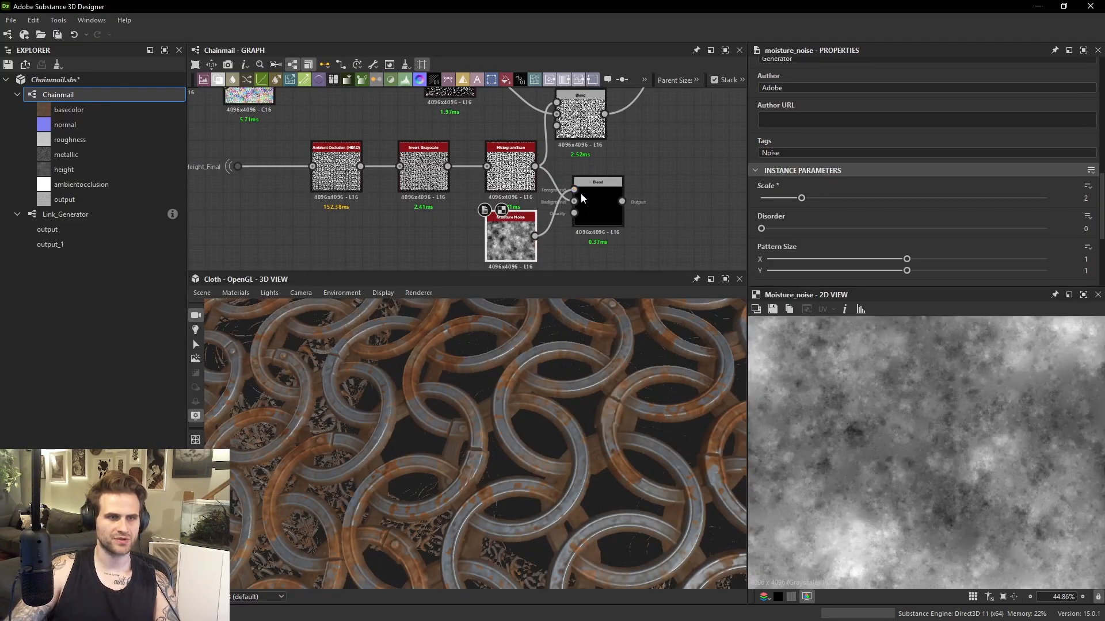
pyautogui.click(581, 193)
pyautogui.click(780, 165)
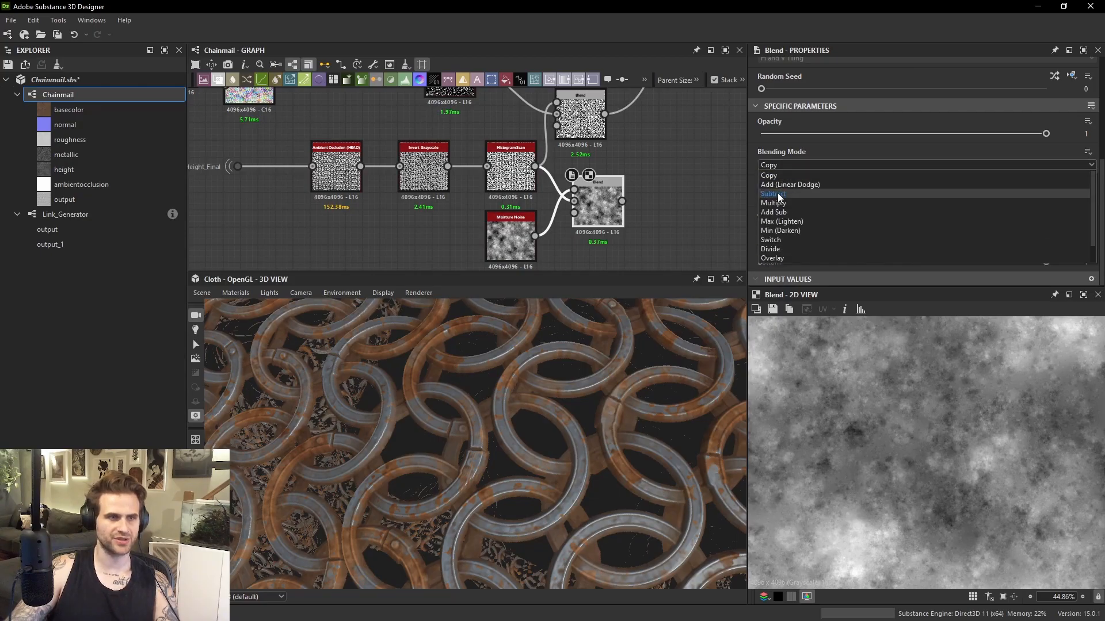
pyautogui.click(776, 193)
# Add an Auto Levels node after the Subtract Blend and connect its output to the rust mask Blend above.
pyautogui.press('space')
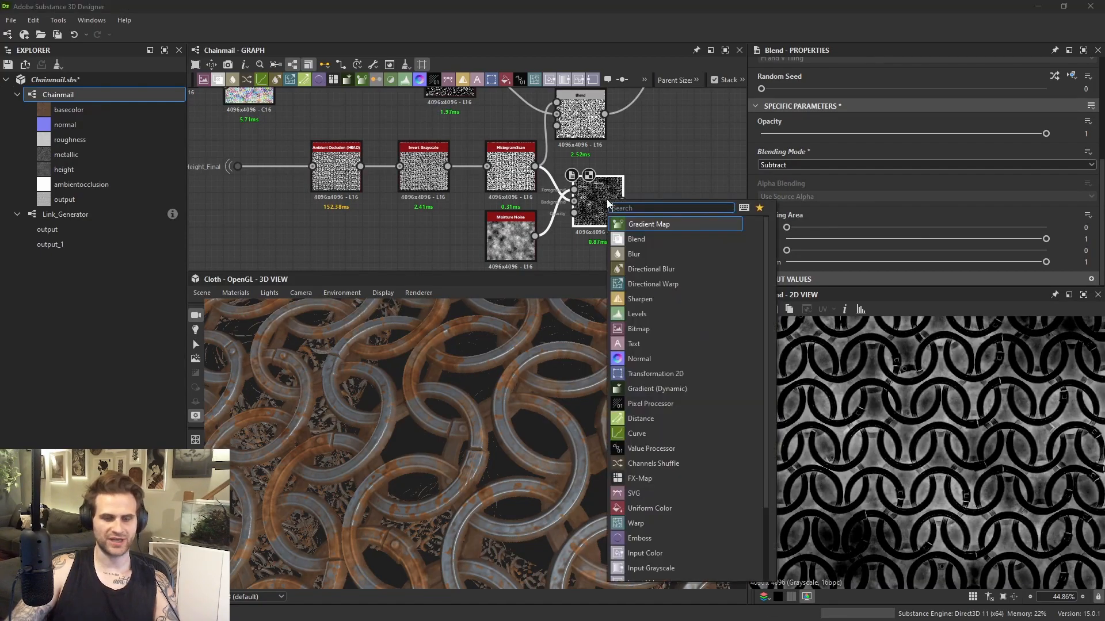
pyautogui.write('aut')
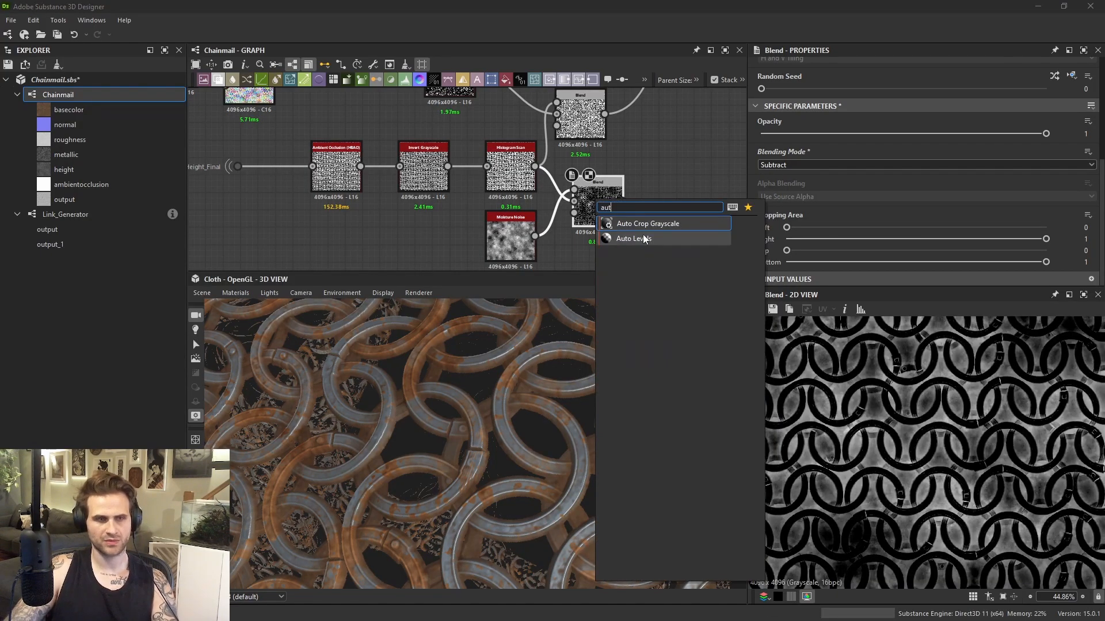
pyautogui.click(643, 236)
pyautogui.moveTo(652, 207); pyautogui.dragTo(638, 218, button='middle')
pyautogui.moveTo(695, 212); pyautogui.dragTo(664, 136)
# Set the Subtract Blend's Opacity to 0.12 and preview the Moisture Noise.
pyautogui.click(591, 215)
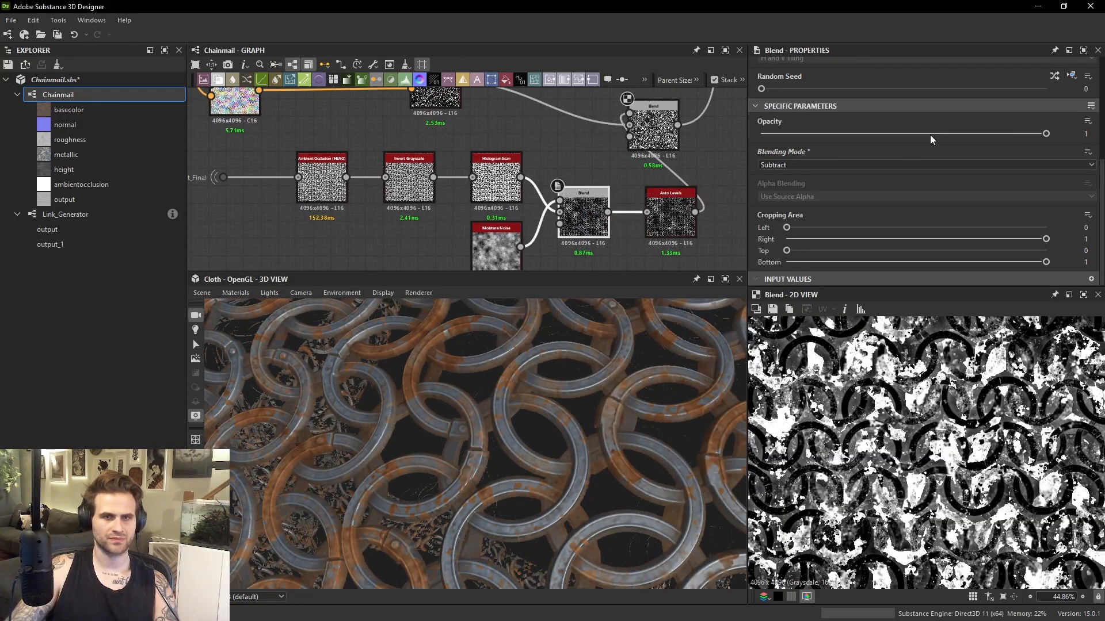
pyautogui.moveTo(930, 134); pyautogui.dragTo(795, 151)
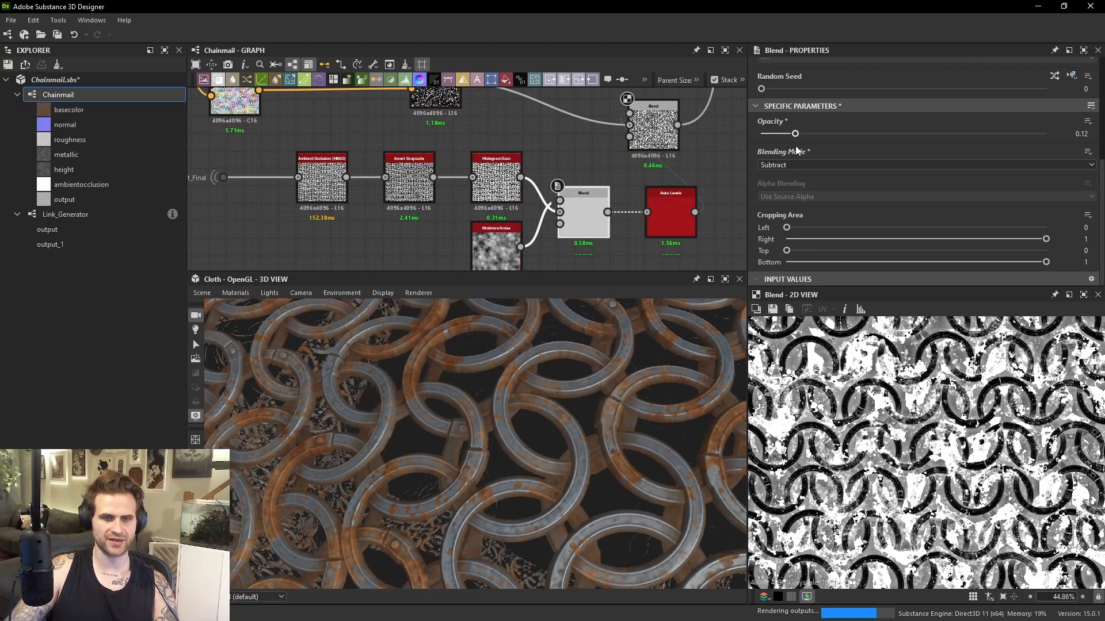
pyautogui.doubleClick(499, 247)
pyautogui.scroll(-4, 793, 223)
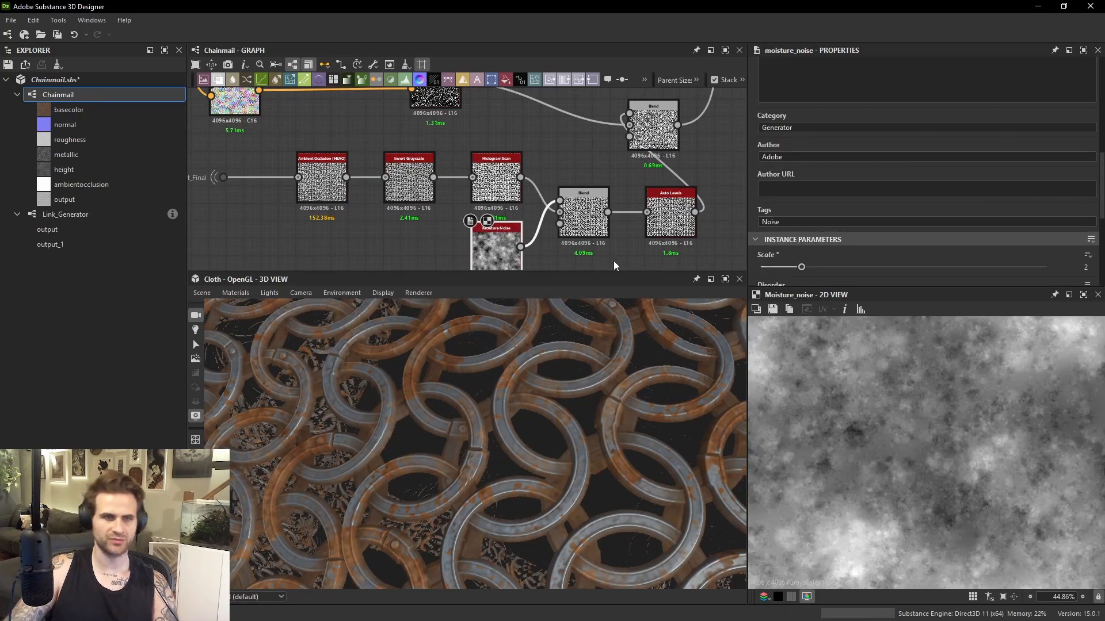
# Open the Add (Linear Dodge) rust mask Blend and examine the rust distribution on the chainmail cloth up close and from afar.
pyautogui.moveTo(613, 261); pyautogui.dragTo(532, 269, button='middle')
pyautogui.doubleClick(572, 135)
pyautogui.scroll(-8, 567, 415)
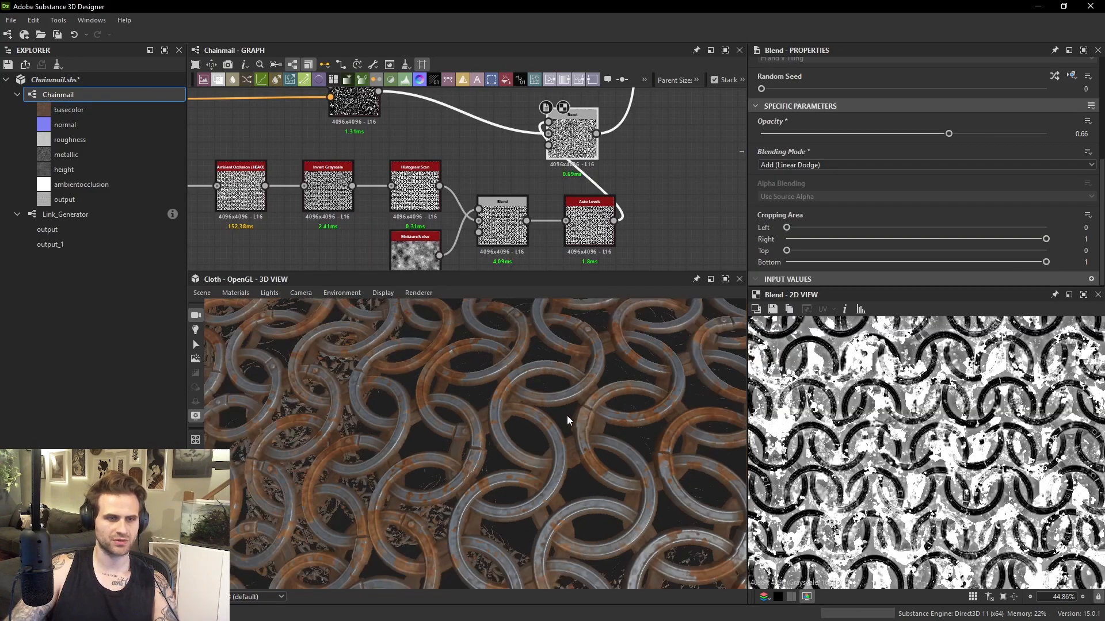
pyautogui.scroll(8, 556, 425)
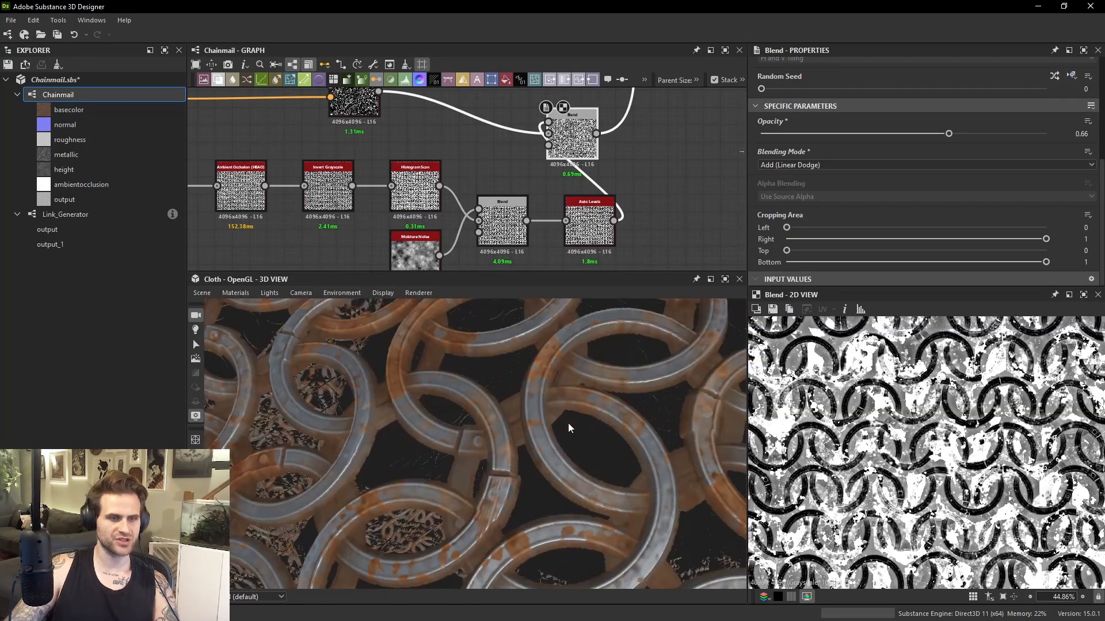
pyautogui.keyDown('ctrl'); pyautogui.keyDown('shift'); pyautogui.moveTo(520, 441); pyautogui.dragTo(485, 419, button='right'); pyautogui.keyUp('shift'); pyautogui.keyUp('ctrl')
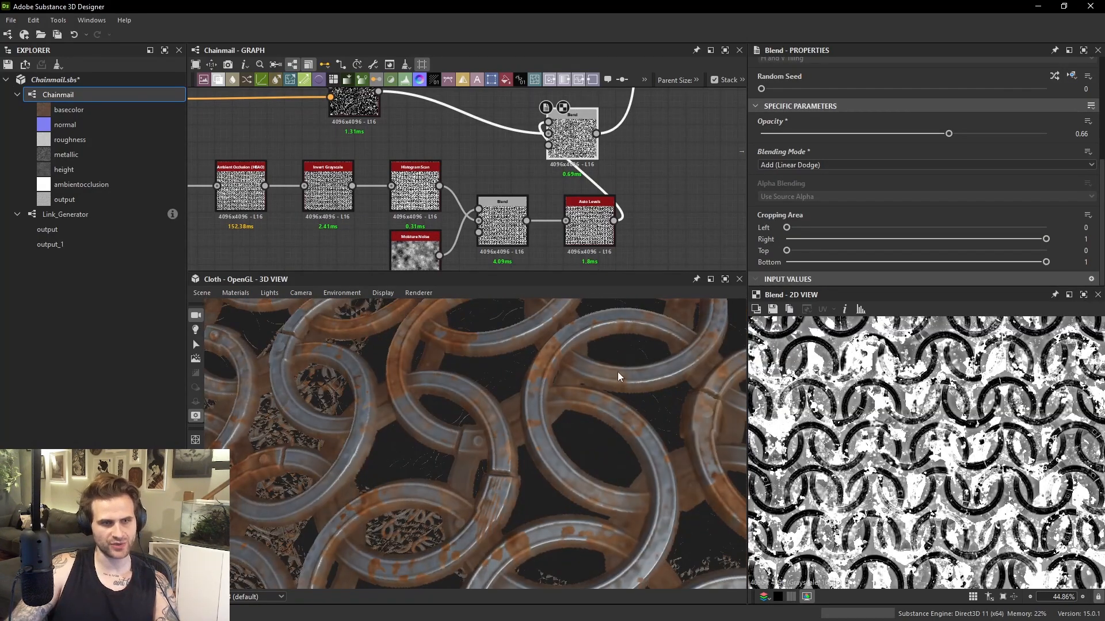
pyautogui.scroll(-5, 567, 358)
pyautogui.scroll(-5, 595, 402)
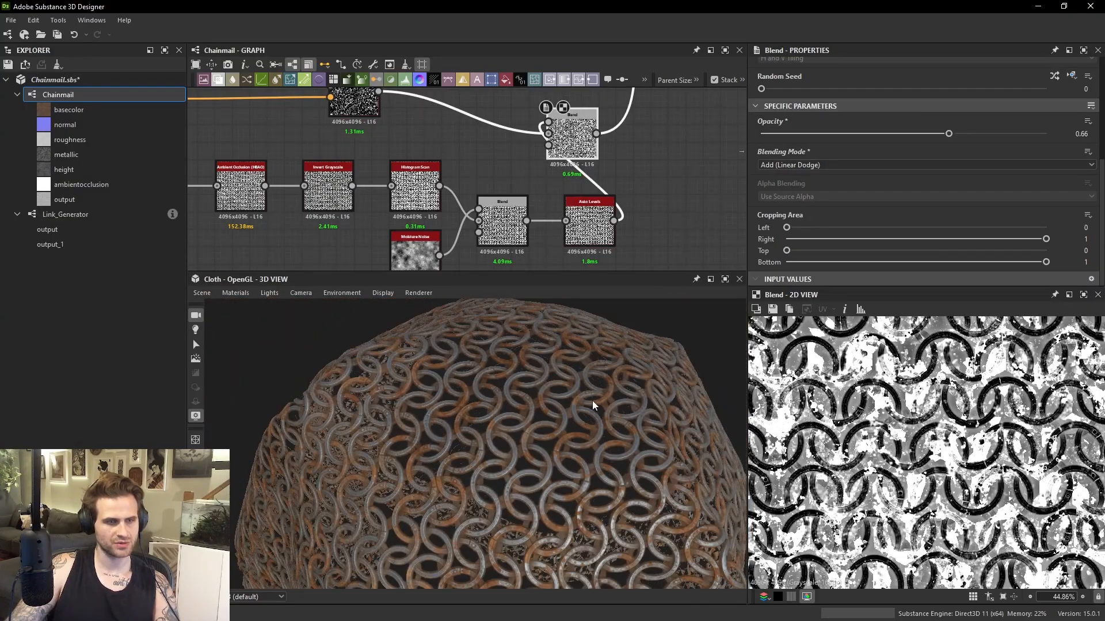
pyautogui.moveTo(595, 401); pyautogui.dragTo(505, 404)
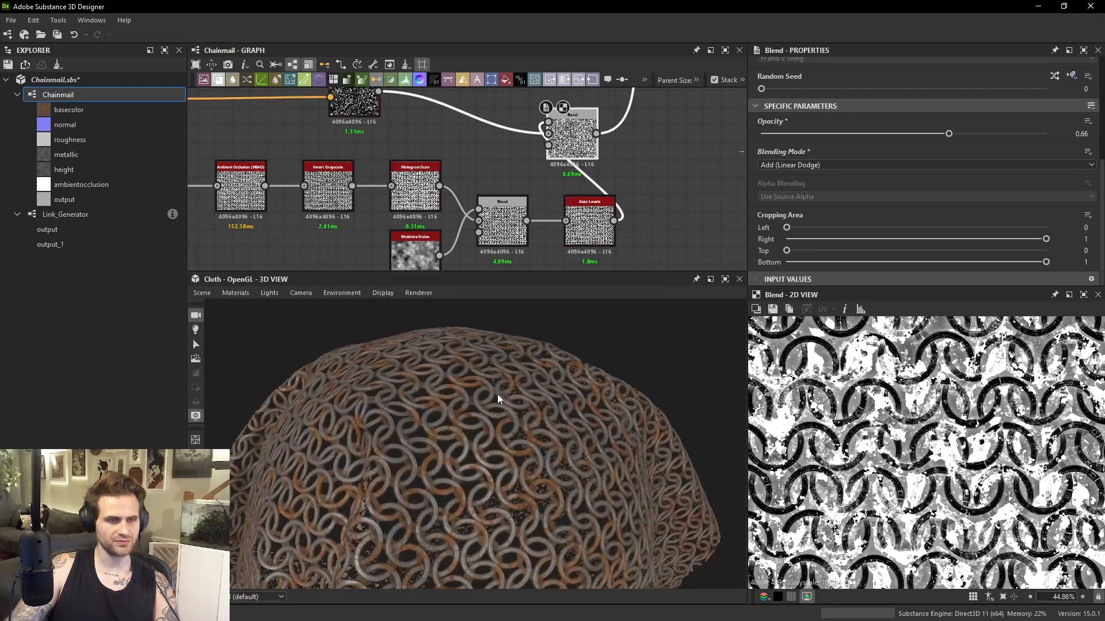
pyautogui.scroll(8, 497, 394)
pyautogui.moveTo(369, 401); pyautogui.dragTo(433, 418)
pyautogui.scroll(-4, 419, 413)
# Compare the rusted chainmail in the 3D view with the reference photo of real links at several zoom levels.
pyautogui.moveTo(1104, 473); pyautogui.dragTo(864, 433, button='right')
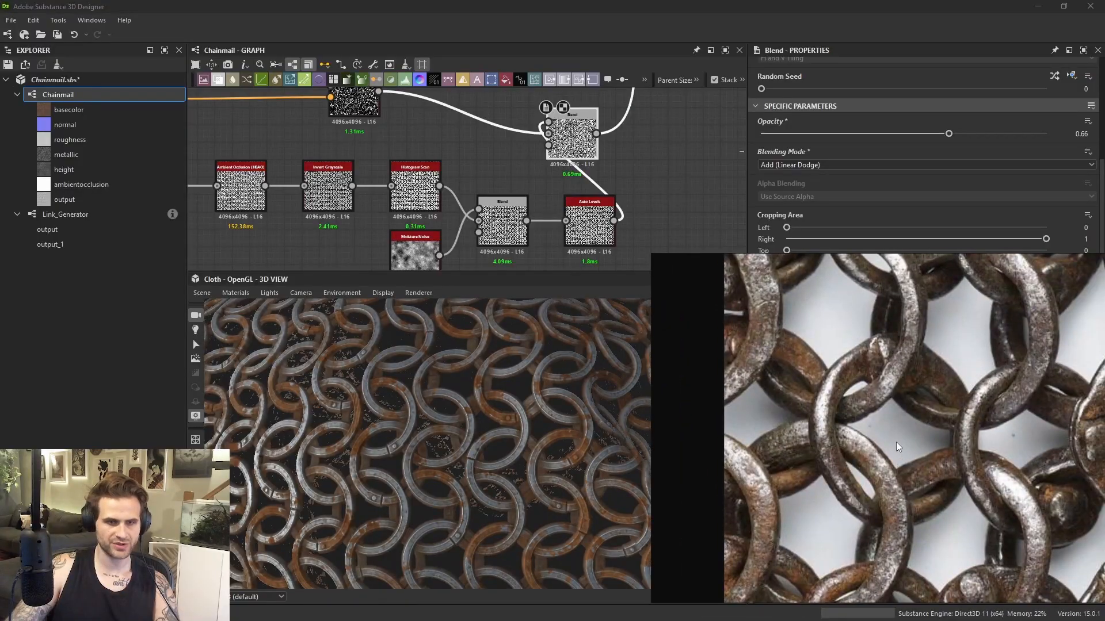
pyautogui.scroll(5, 531, 423)
pyautogui.moveTo(537, 423); pyautogui.dragTo(582, 409)
pyautogui.scroll(-3, 583, 412)
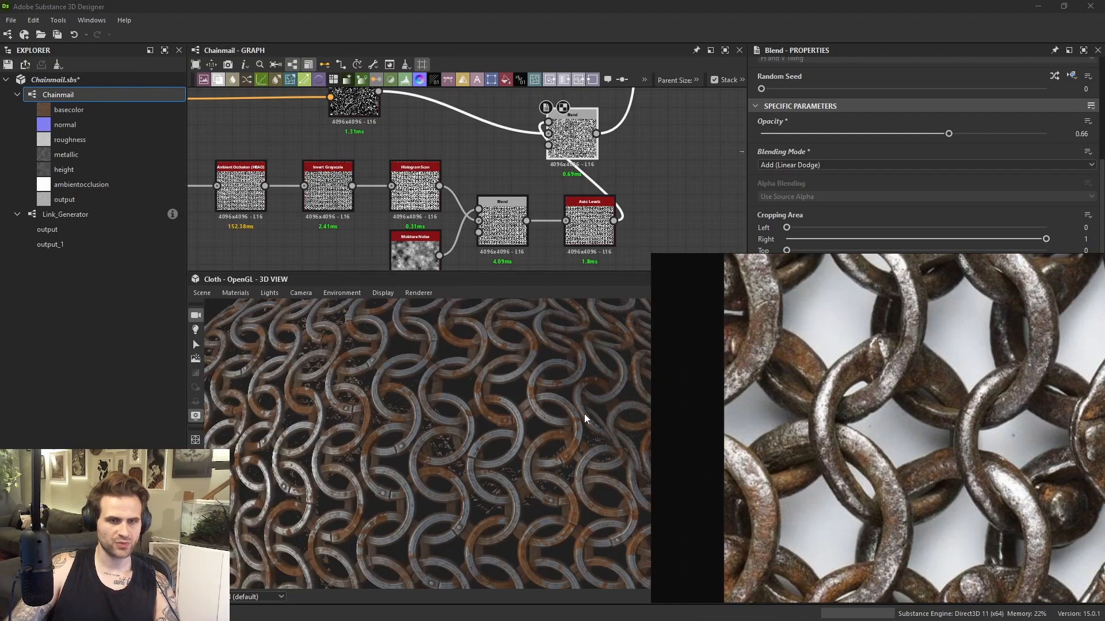
pyautogui.scroll(5, 861, 447)
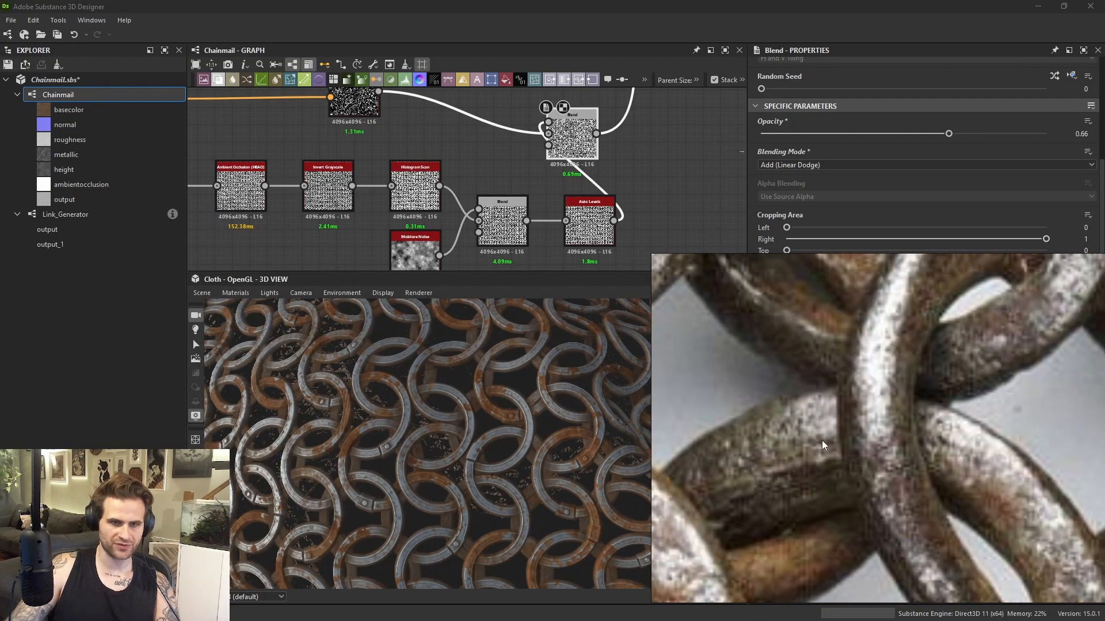
pyautogui.scroll(-3, 822, 444)
pyautogui.moveTo(853, 425); pyautogui.dragTo(885, 387, button='middle')
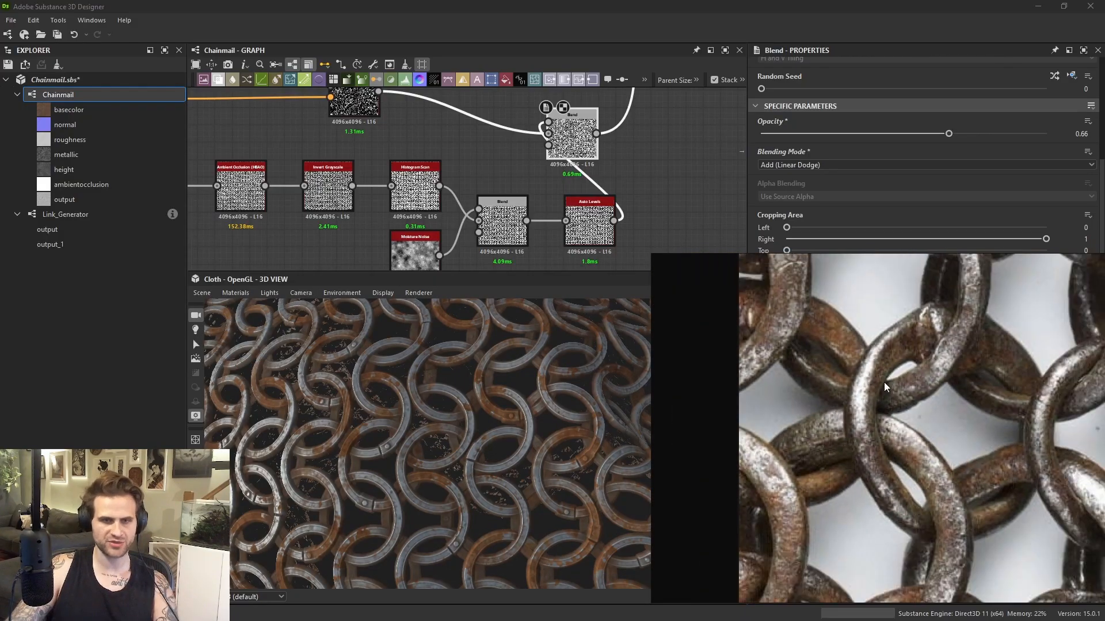
pyautogui.scroll(-3, 885, 386)
pyautogui.scroll(-3, 565, 423)
pyautogui.moveTo(564, 423); pyautogui.dragTo(549, 399)
pyautogui.scroll(10, 468, 385)
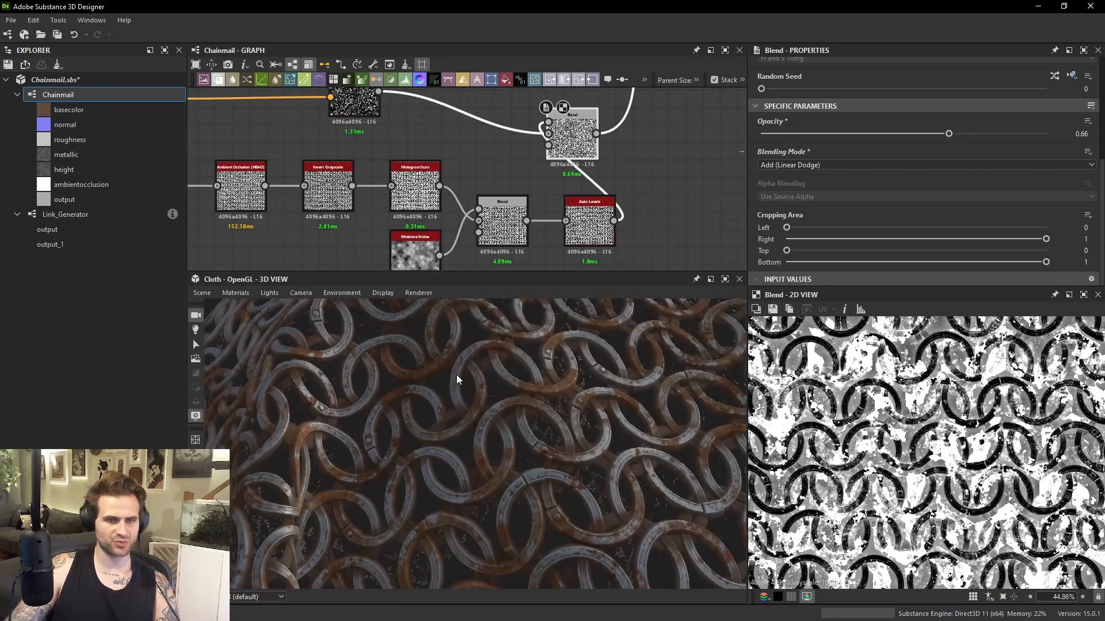
pyautogui.scroll(-5, 579, 394)
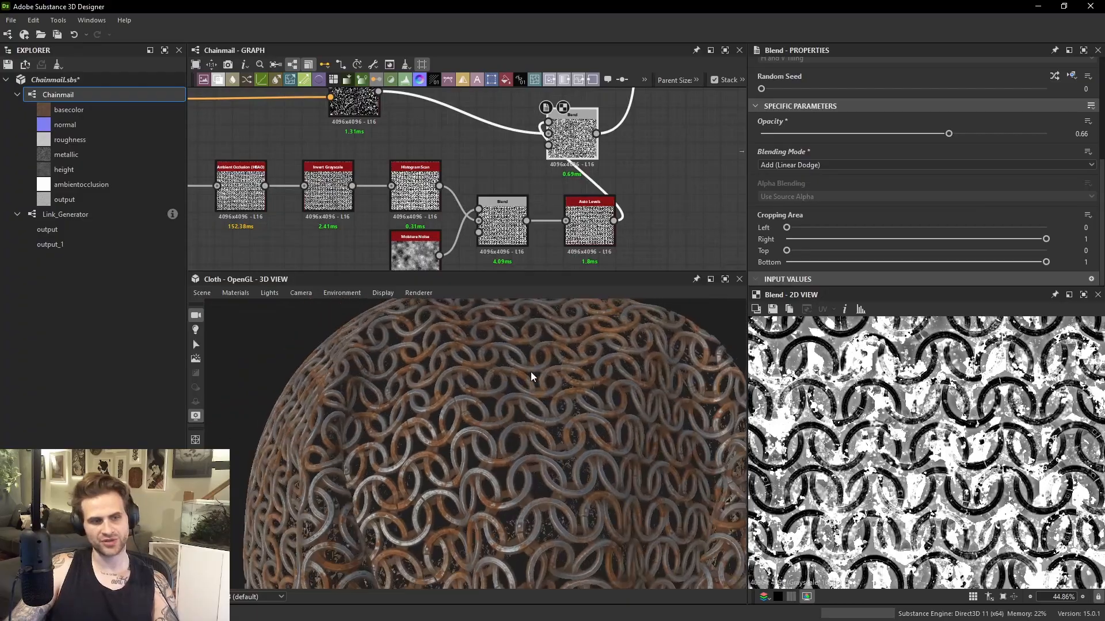
pyautogui.scroll(6, 550, 376)
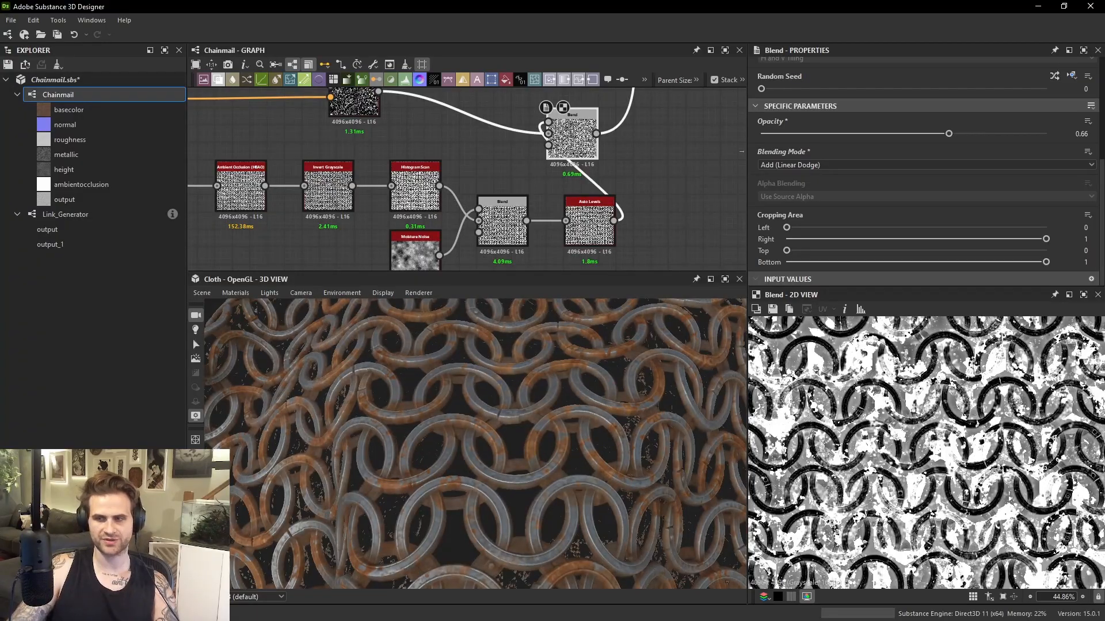
# Locate the final Blend node of the rust base colour and preview its texture.
pyautogui.scroll(-3, 555, 168)
pyautogui.scroll(5, 495, 137)
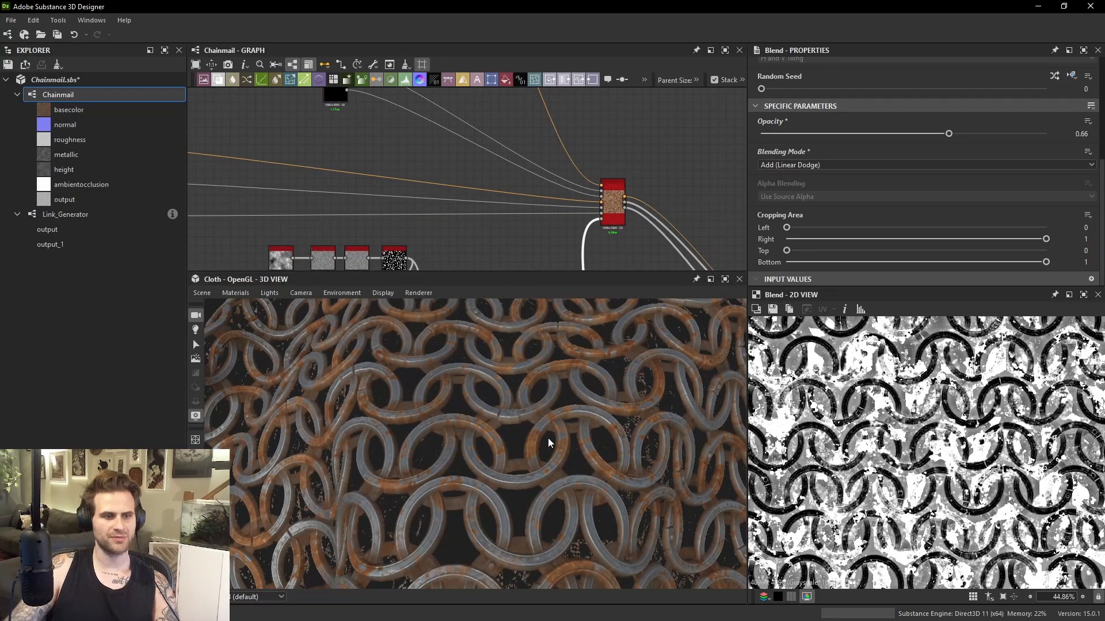
pyautogui.scroll(3, 548, 437)
pyautogui.scroll(-3, 516, 217)
pyautogui.scroll(2, 505, 178)
pyautogui.click(506, 147)
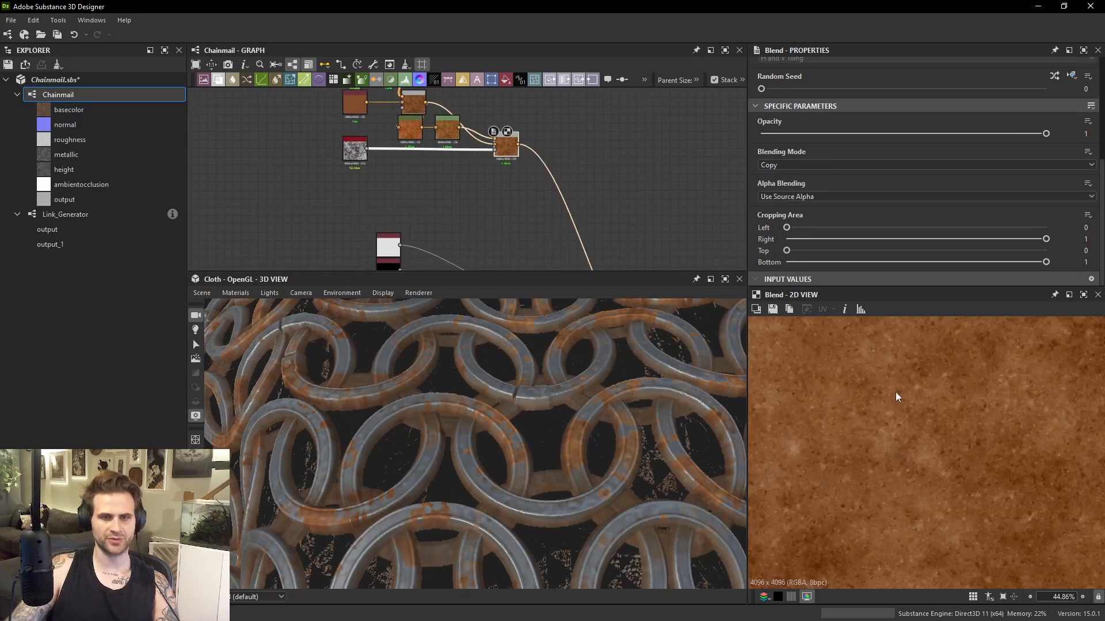
pyautogui.press('space')
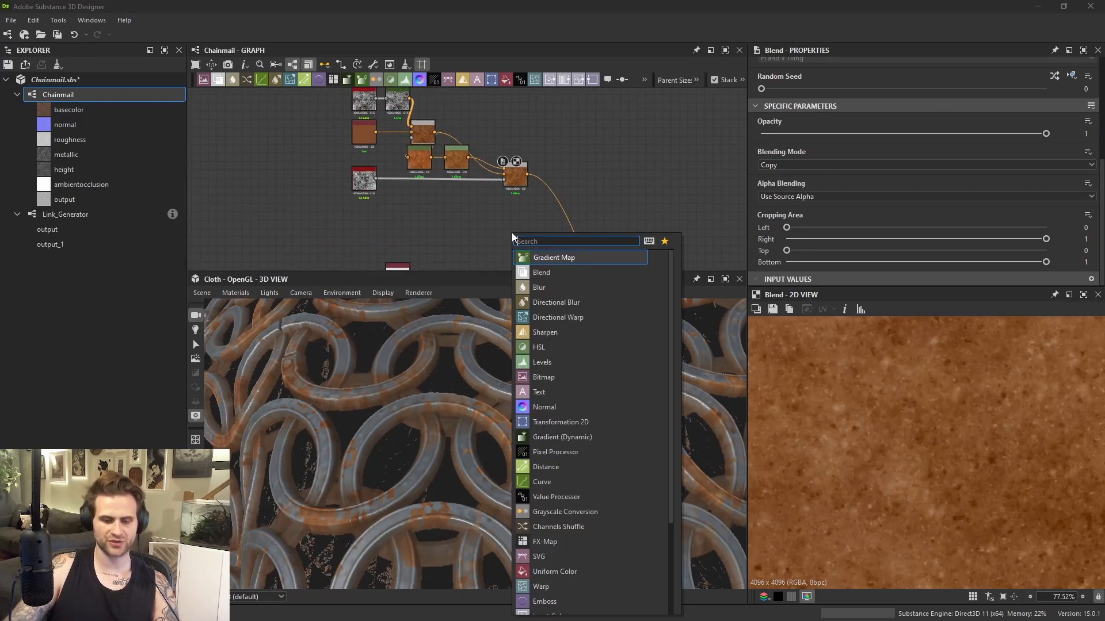
pyautogui.write('bn')
pyautogui.press('Escape')
# Add a second BnW Spots 2 noise node and place it just below the rust base colour Blend.
pyautogui.press('space')
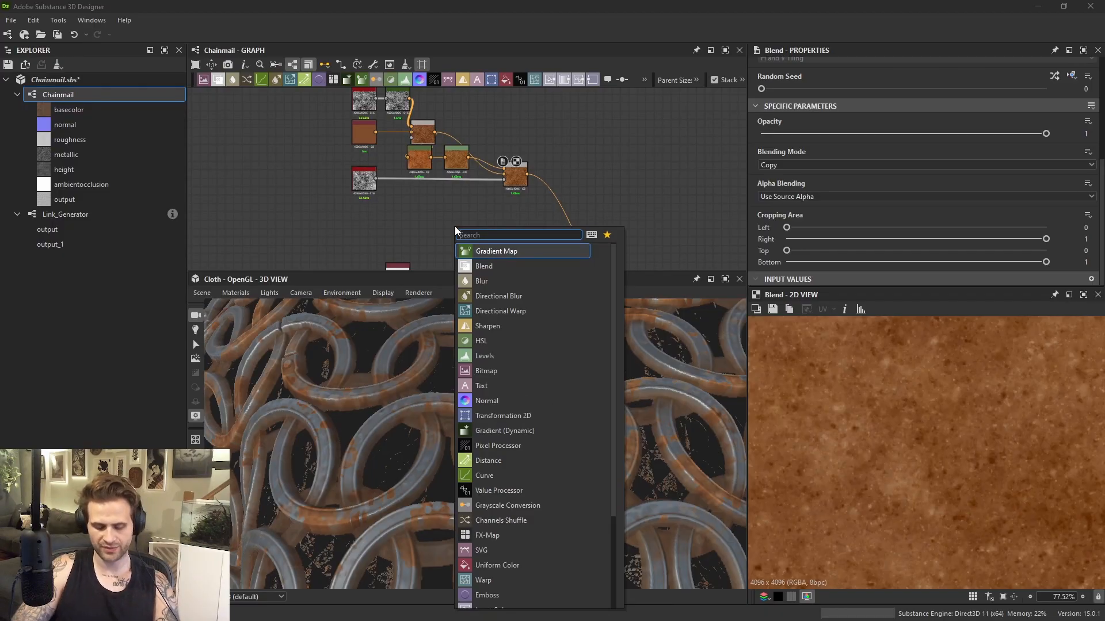
pyautogui.write('bnw')
pyautogui.press('Down')
pyautogui.press('Return')
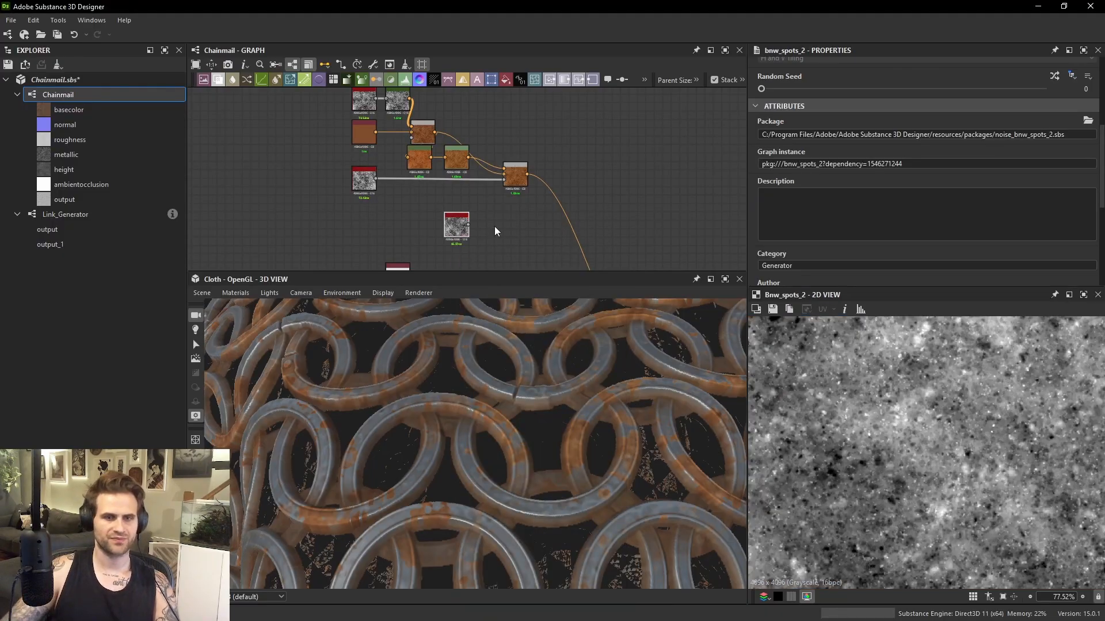
pyautogui.scroll(2, 492, 226)
pyautogui.moveTo(438, 233); pyautogui.dragTo(452, 204)
# Set the new BnW Spots 2 node's Scale to 3.
pyautogui.scroll(-3, 959, 402)
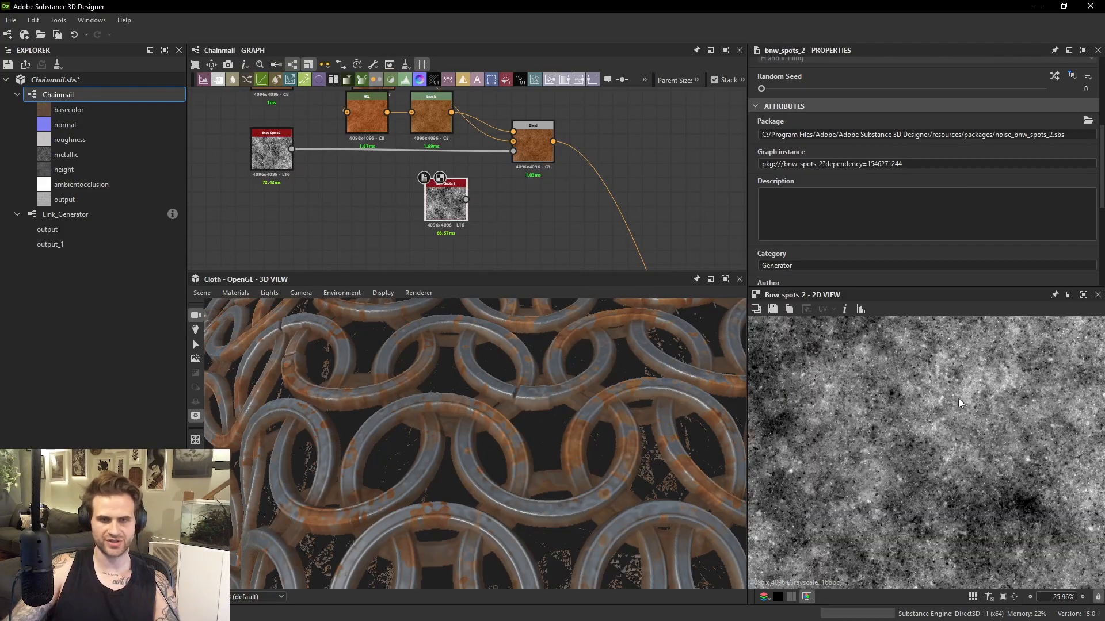
pyautogui.scroll(-5, 854, 189)
pyautogui.moveTo(783, 195); pyautogui.dragTo(848, 199)
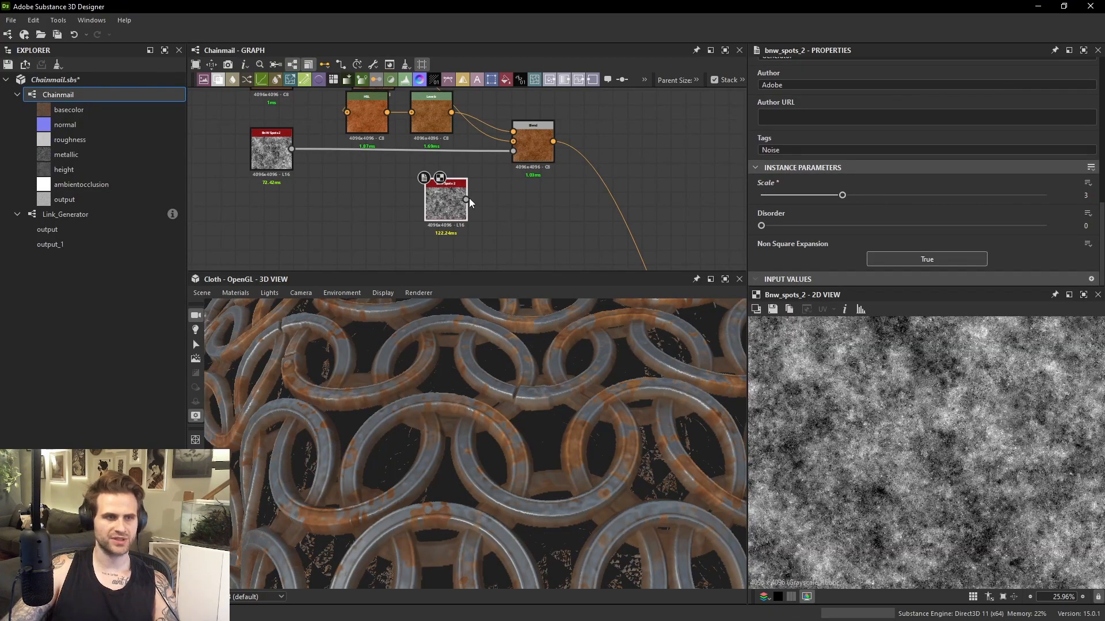
# Add a Normal node fed by the new BnW Spots 2 noise and space the two nodes apart.
pyautogui.moveTo(468, 200); pyautogui.dragTo(424, 214)
pyautogui.press('space')
pyautogui.write('normal')
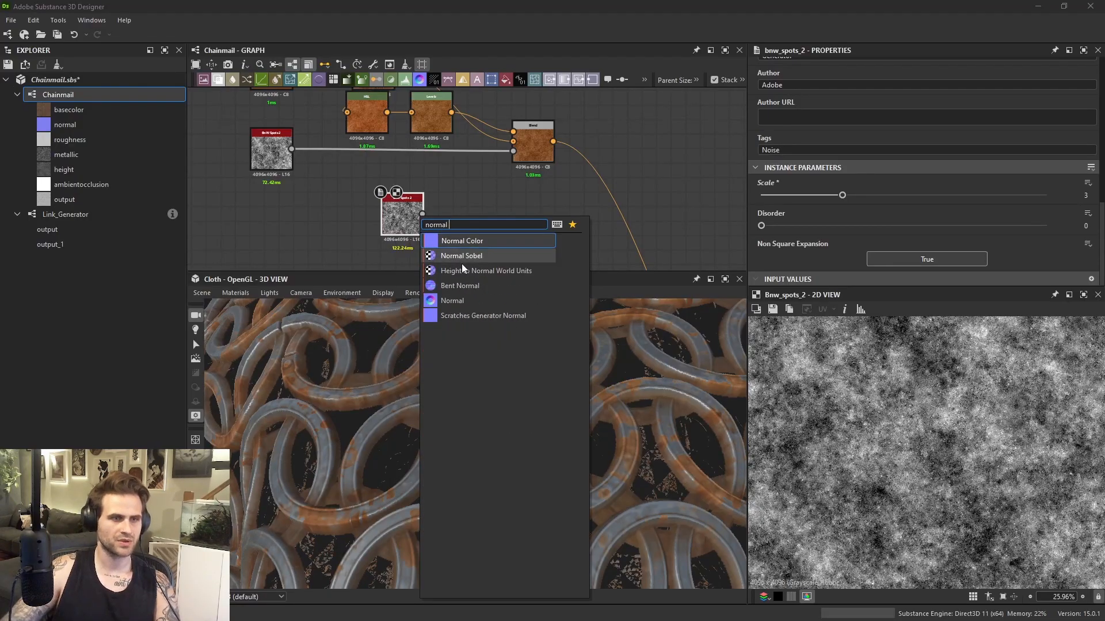
pyautogui.click(470, 301)
pyautogui.moveTo(378, 197); pyautogui.dragTo(321, 196)
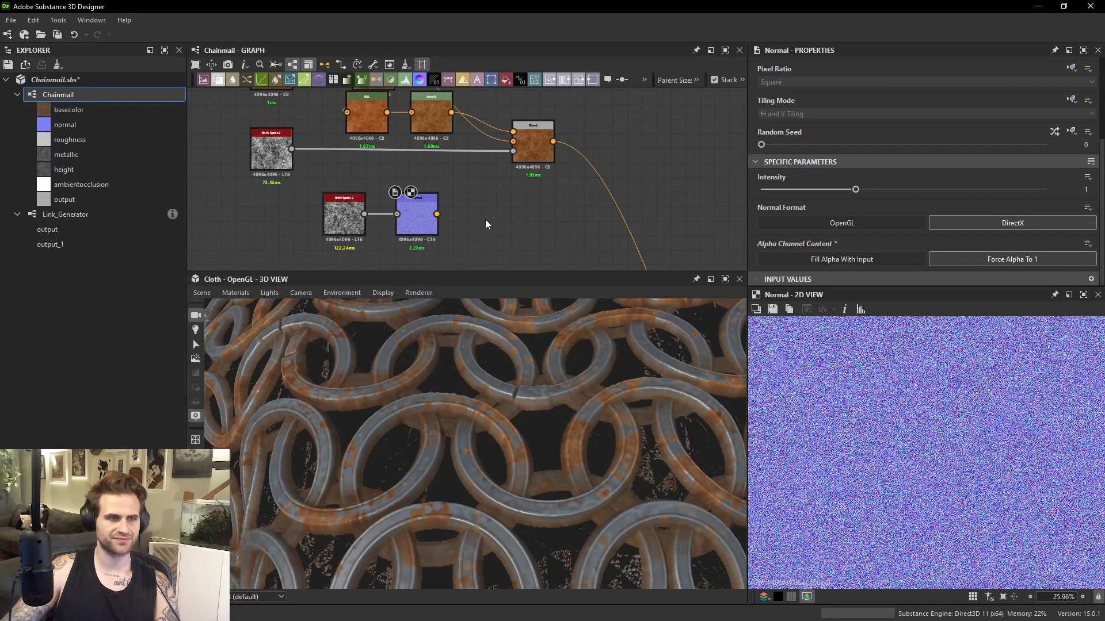
# Set the Scale of the BnW Spots 2 noise feeding the Normal node to 1.
pyautogui.press('space')
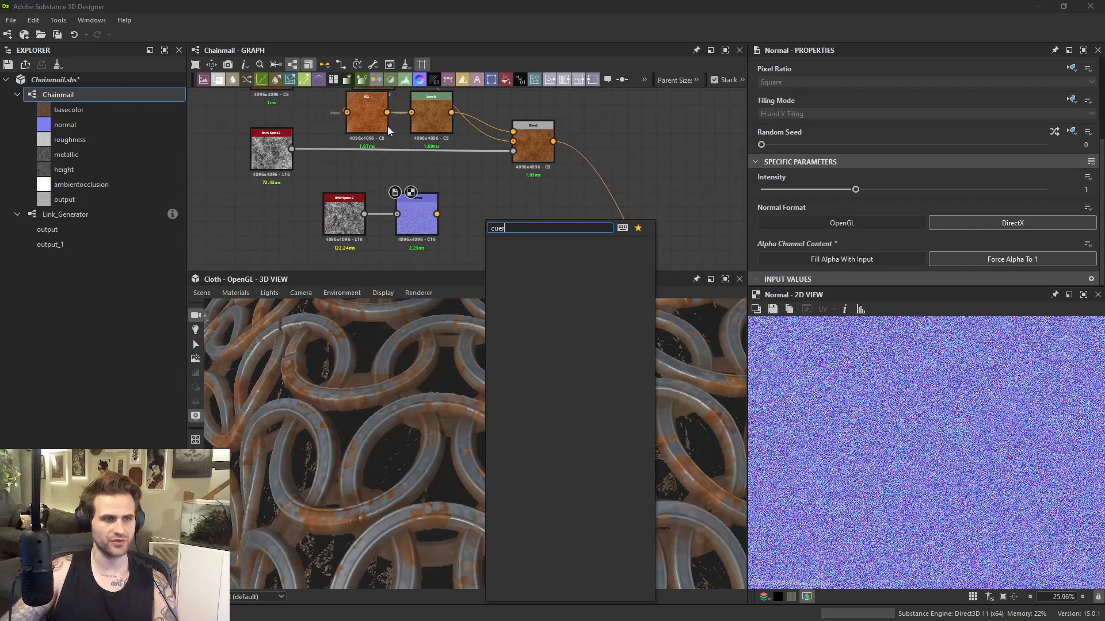
pyautogui.click(354, 212)
pyautogui.scroll(-3, 820, 256)
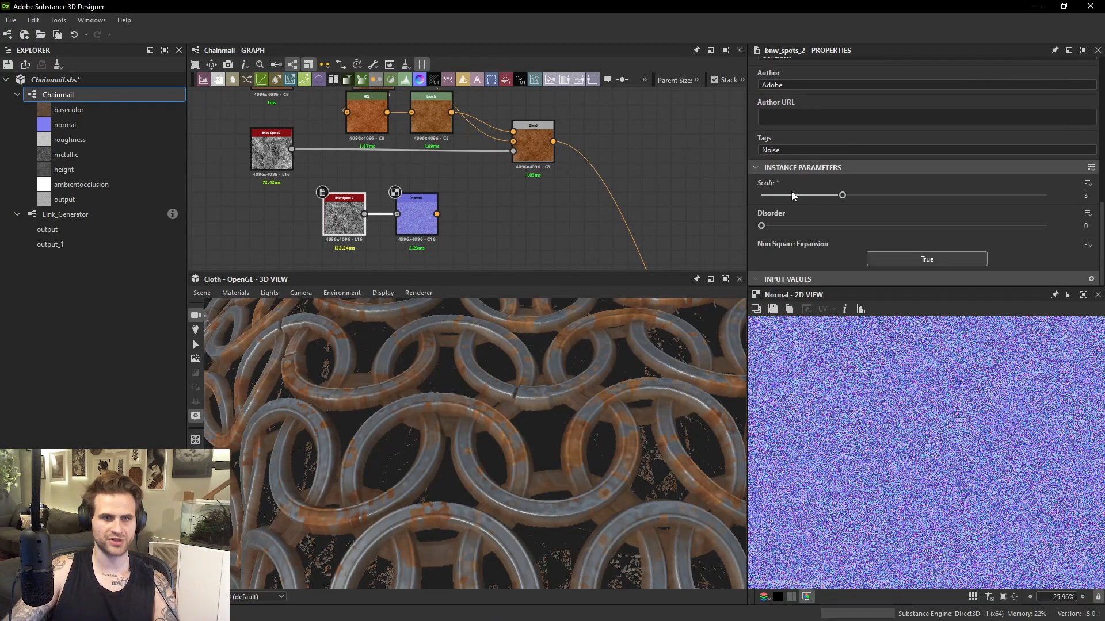
pyautogui.click(792, 193)
pyautogui.scroll(5, 923, 370)
pyautogui.scroll(1, 575, 226)
# Add a Curvature Smooth node and connect the Normal node's output to its input.
pyautogui.press('space')
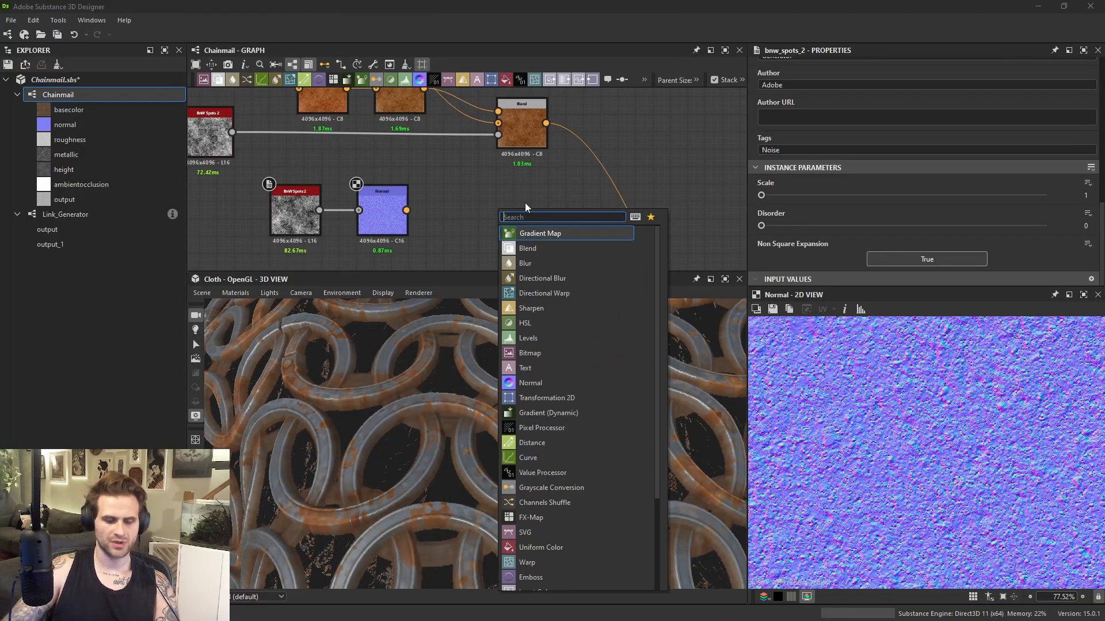
pyautogui.write('curvature')
pyautogui.click(559, 261)
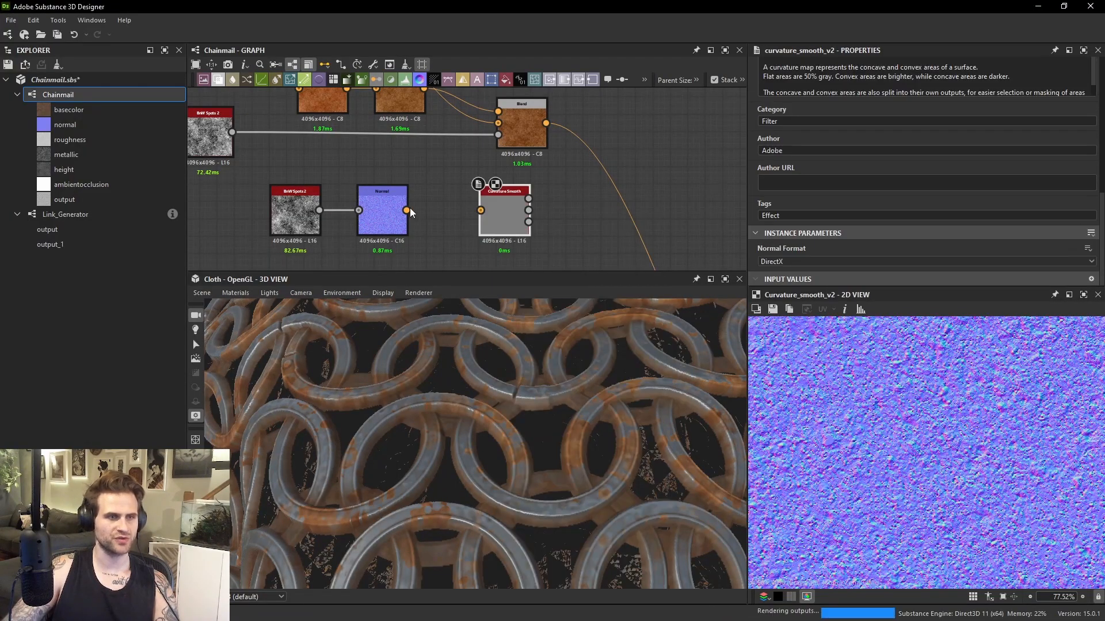
pyautogui.moveTo(406, 210); pyautogui.dragTo(481, 211)
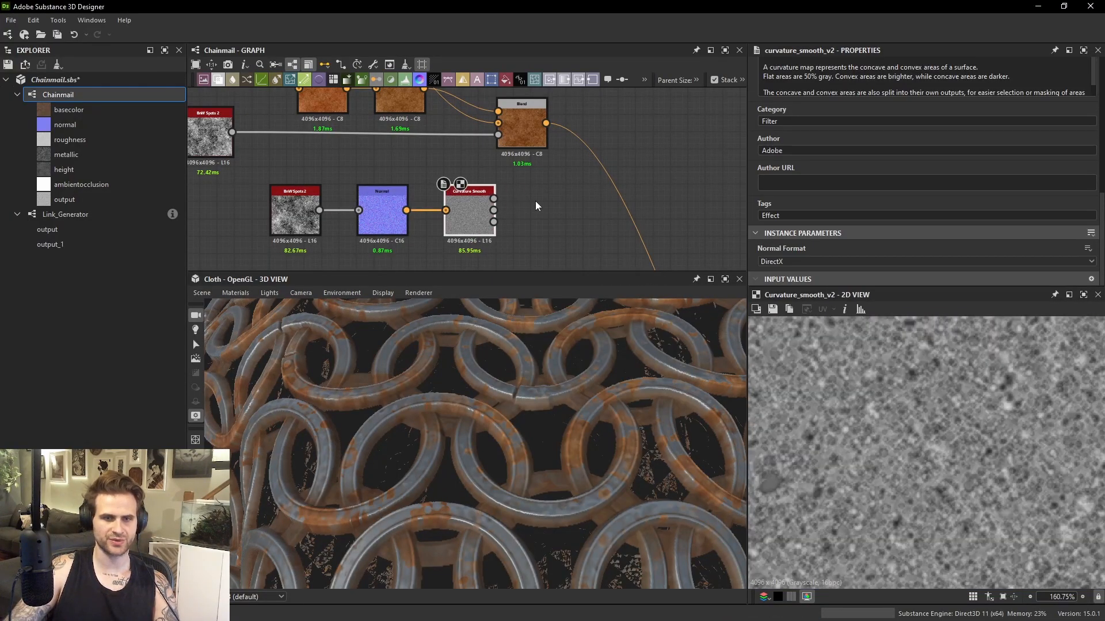
# Shift the BnW Spots 2, Normal and Curvature Smooth chain away from the rust Blend node to make room.
pyautogui.moveTo(535, 202); pyautogui.dragTo(551, 218, button='middle')
pyautogui.moveTo(284, 194); pyautogui.dragTo(401, 236)
pyautogui.click(450, 228)
# Try a Histogram Scan node on the Curvature Smooth output with Position 0.32.
pyautogui.press('space')
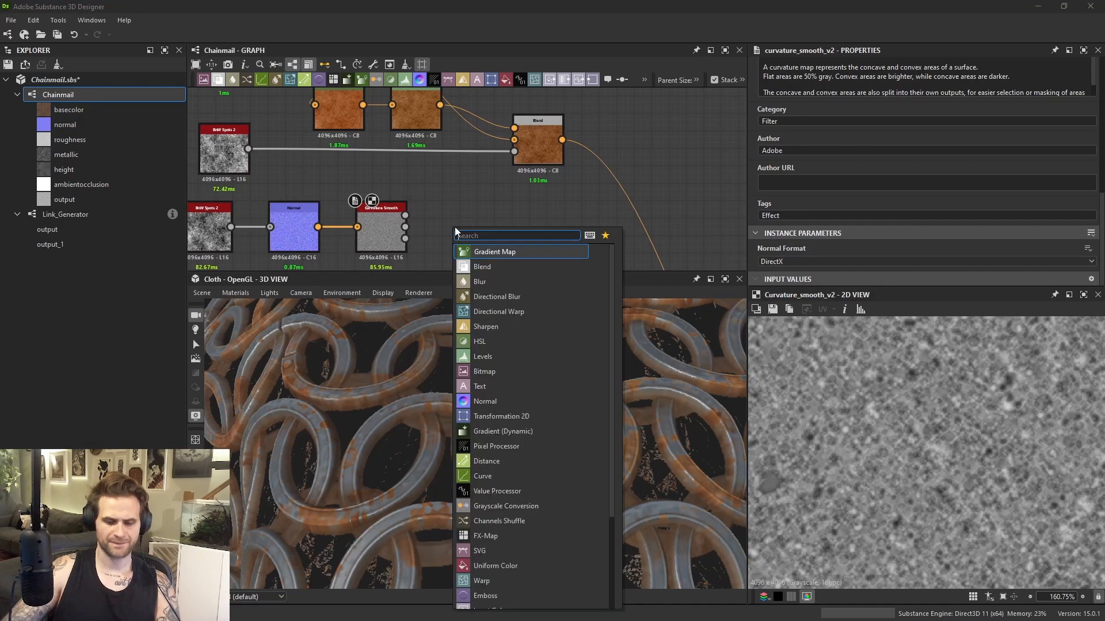
pyautogui.write('hi')
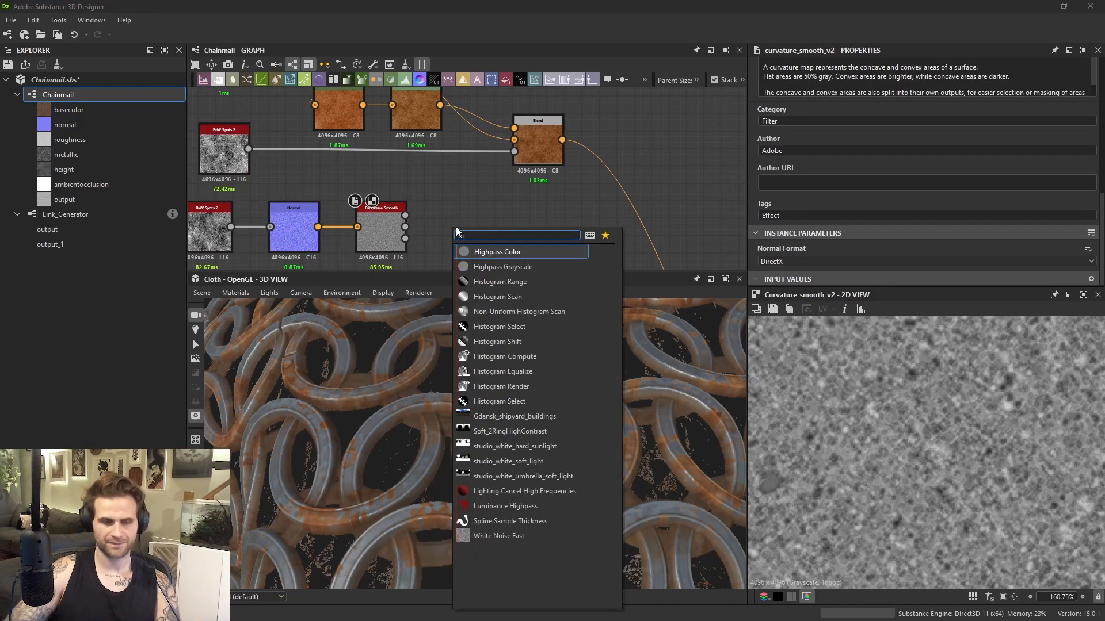
pyautogui.click(527, 295)
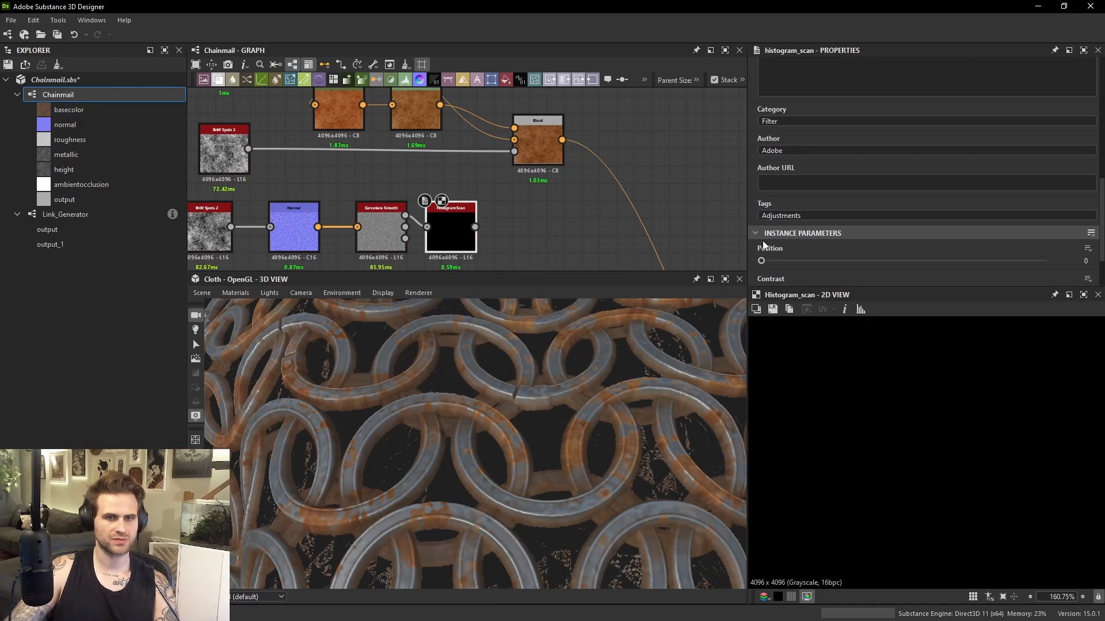
pyautogui.moveTo(761, 261); pyautogui.dragTo(852, 261)
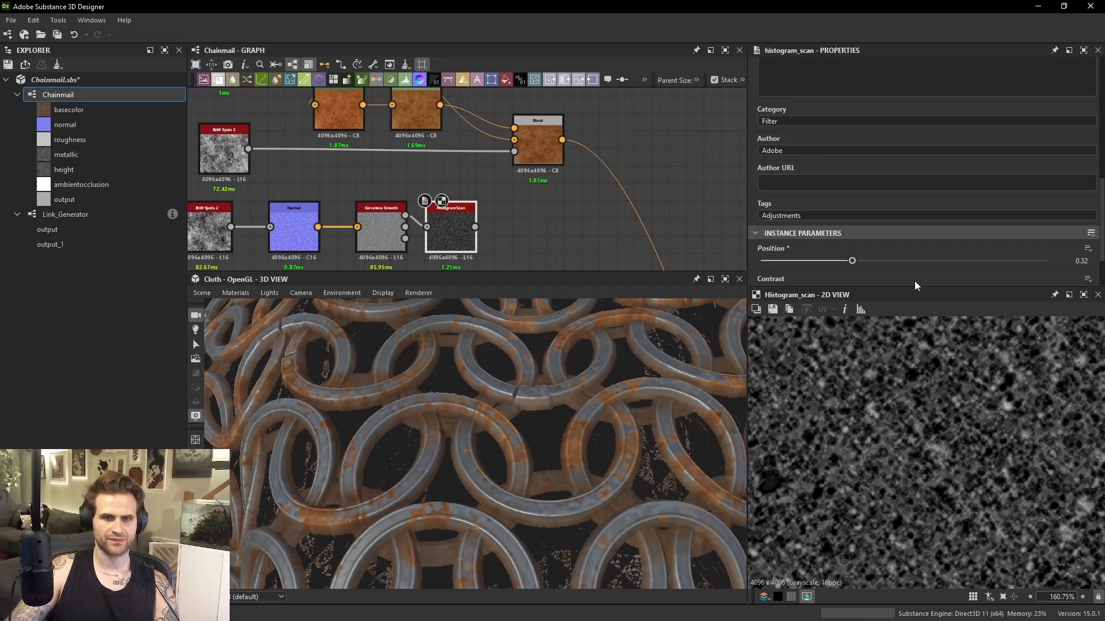
pyautogui.scroll(-2, 915, 286)
# Replace the Histogram Scan with an Auto Levels node fed by the Curvature Smooth output.
pyautogui.click(544, 236)
pyautogui.press('space')
pyautogui.write('auto')
pyautogui.click(457, 245)
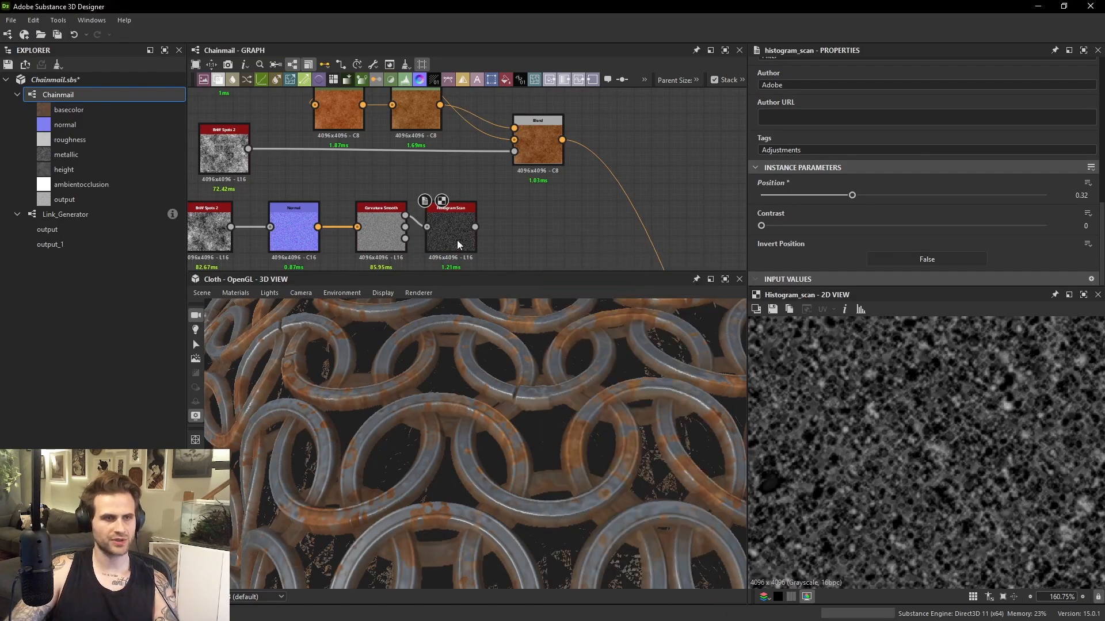
pyautogui.moveTo(405, 216); pyautogui.dragTo(536, 223)
pyautogui.moveTo(473, 239)
pyautogui.mouseDown()
pyautogui.moveTo(490, 247)
pyautogui.moveTo(467, 225)
pyautogui.mouseUp()
pyautogui.press('Delete')
# Add a Blend node beside the rust colour Blend and connect that Blend's output to its Background.
pyautogui.rightClick(608, 214)
pyautogui.click(657, 247)
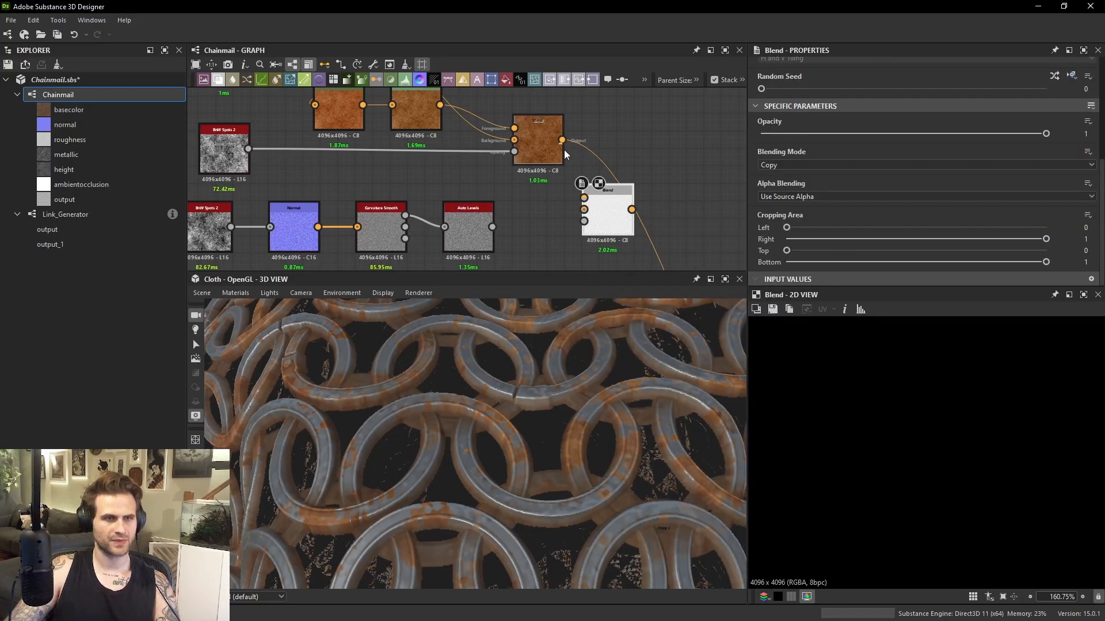
pyautogui.moveTo(562, 141); pyautogui.dragTo(584, 210)
pyautogui.click(519, 220)
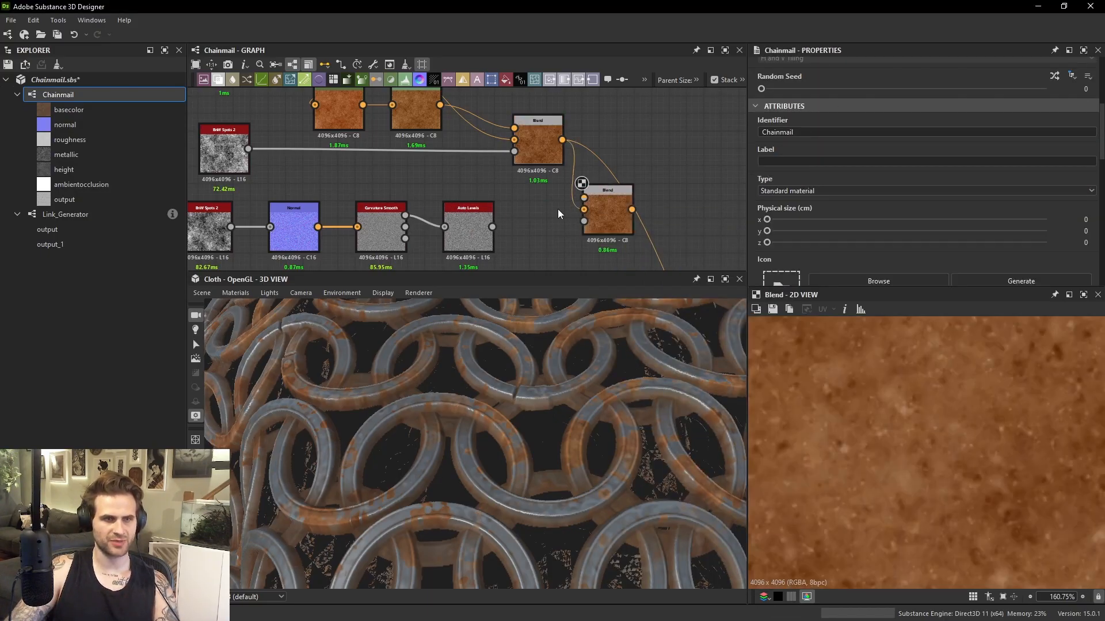
# Add an HSL node fed by the rust colour Blend with Hue 0.49, Saturation 0.56 and Lightness 0.48.
pyautogui.rightClick(558, 213)
pyautogui.write('hsl')
pyautogui.press('Return')
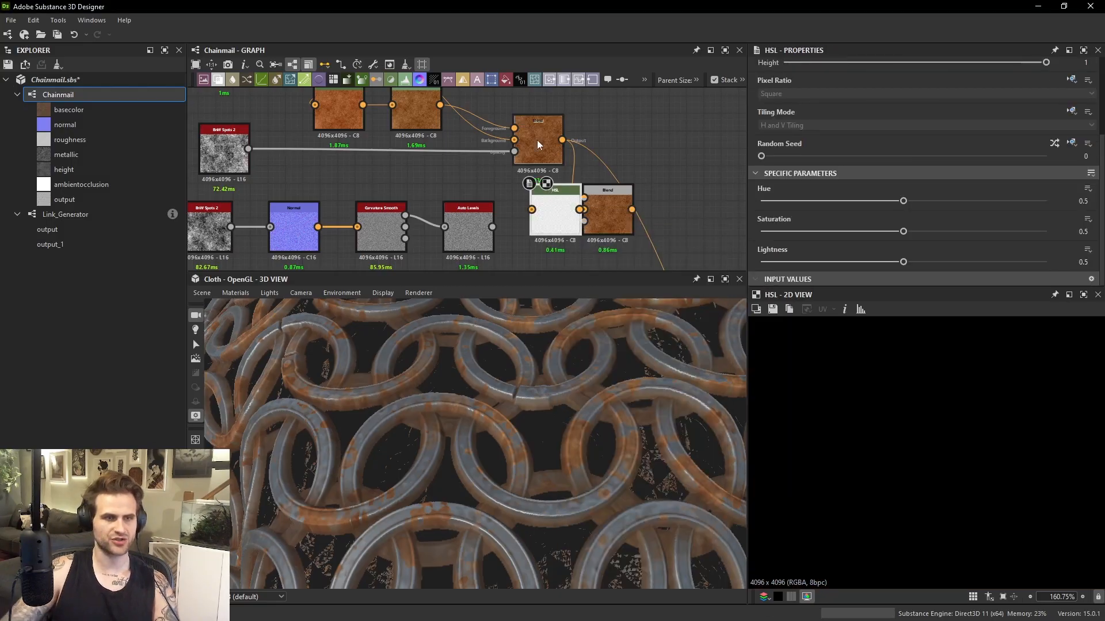
pyautogui.moveTo(562, 139); pyautogui.dragTo(558, 207)
pyautogui.moveTo(558, 209); pyautogui.dragTo(523, 208)
pyautogui.moveTo(903, 201)
pyautogui.mouseDown()
pyautogui.moveTo(915, 203)
pyautogui.moveTo(898, 204)
pyautogui.moveTo(907, 234)
pyautogui.moveTo(921, 232)
pyautogui.moveTo(902, 202)
pyautogui.mouseUp()
pyautogui.moveTo(903, 261); pyautogui.dragTo(898, 262)
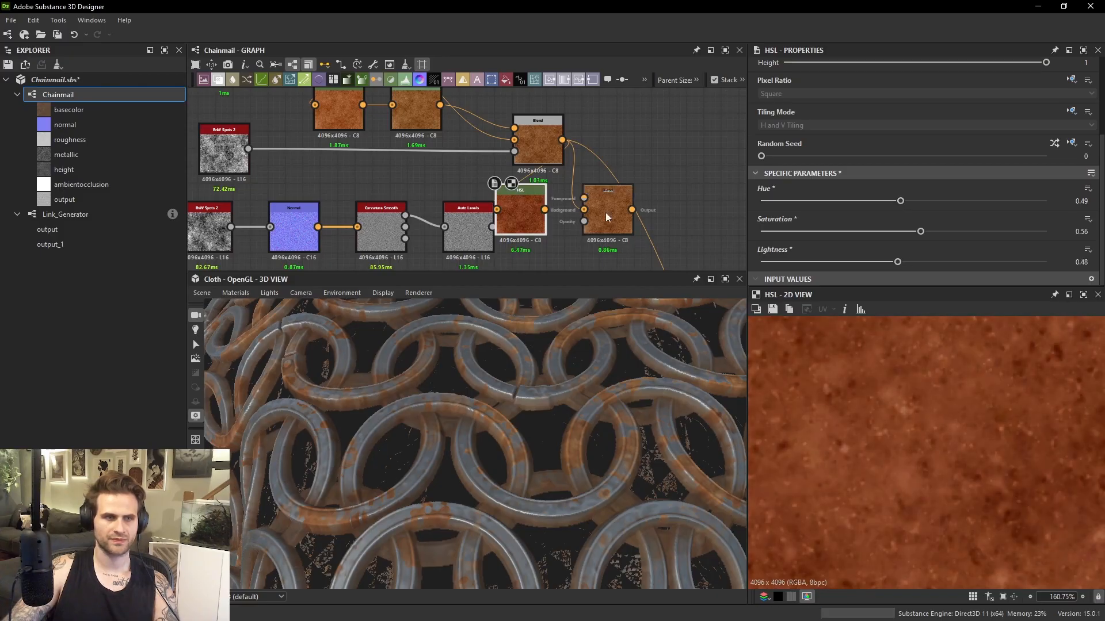
# Connect the HSL to the new Blend's Foreground and Auto Levels to its Opacity, docking the HSL node.
pyautogui.moveTo(545, 209); pyautogui.dragTo(492, 227)
pyautogui.press('d')
pyautogui.doubleClick(611, 218)
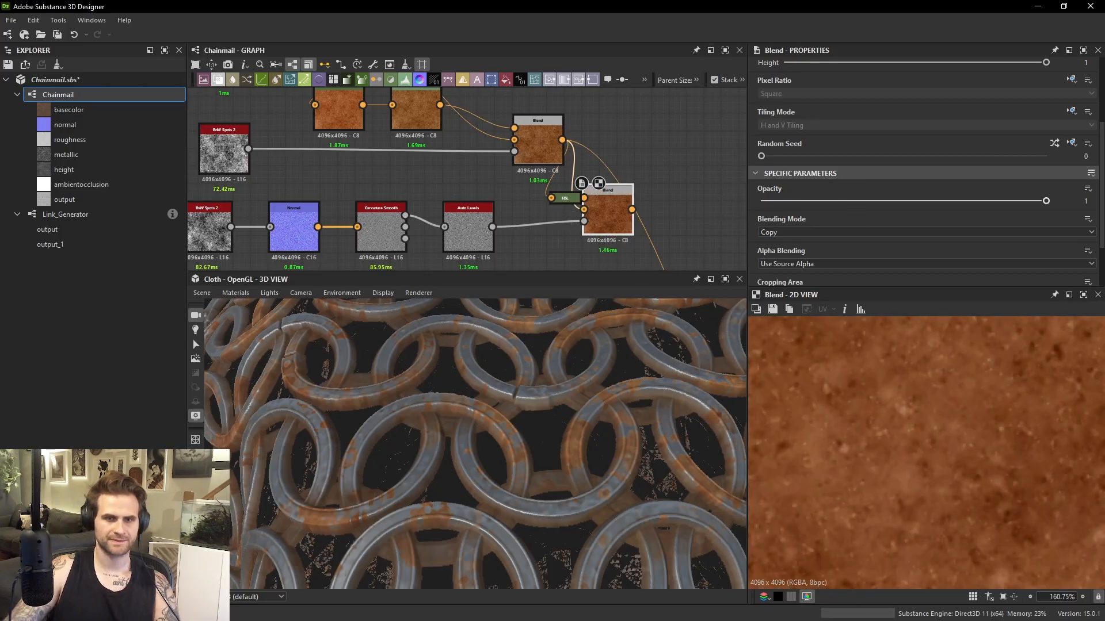
# Add a Histogram Scan fed by Auto Levels, with Position 0.38 and Contrast 0.76.
pyautogui.press('space')
pyautogui.write('his')
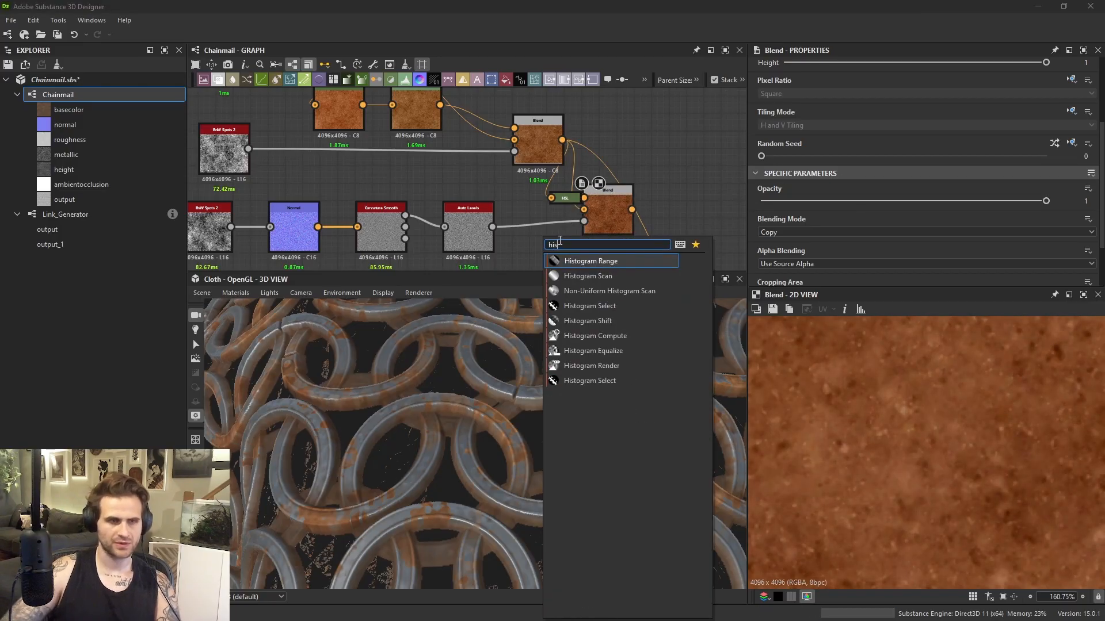
pyautogui.click(572, 276)
pyautogui.moveTo(492, 227); pyautogui.dragTo(514, 244)
pyautogui.scroll(-5, 824, 239)
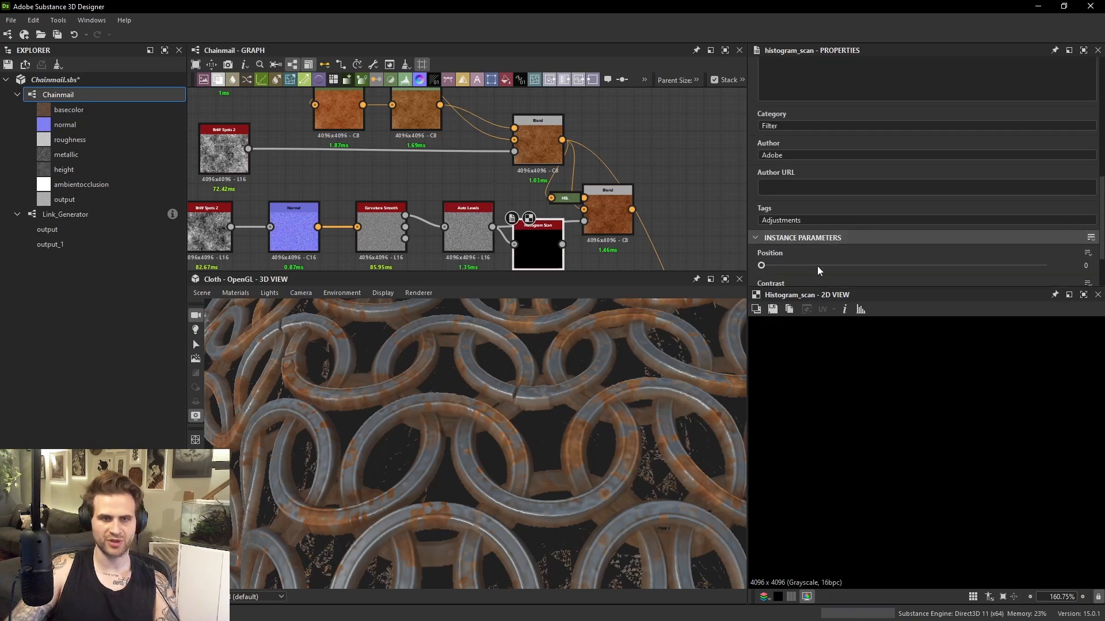
pyautogui.click(840, 265)
pyautogui.scroll(-2, 921, 242)
pyautogui.moveTo(761, 226); pyautogui.dragTo(977, 227)
pyautogui.moveTo(841, 197); pyautogui.dragTo(869, 197)
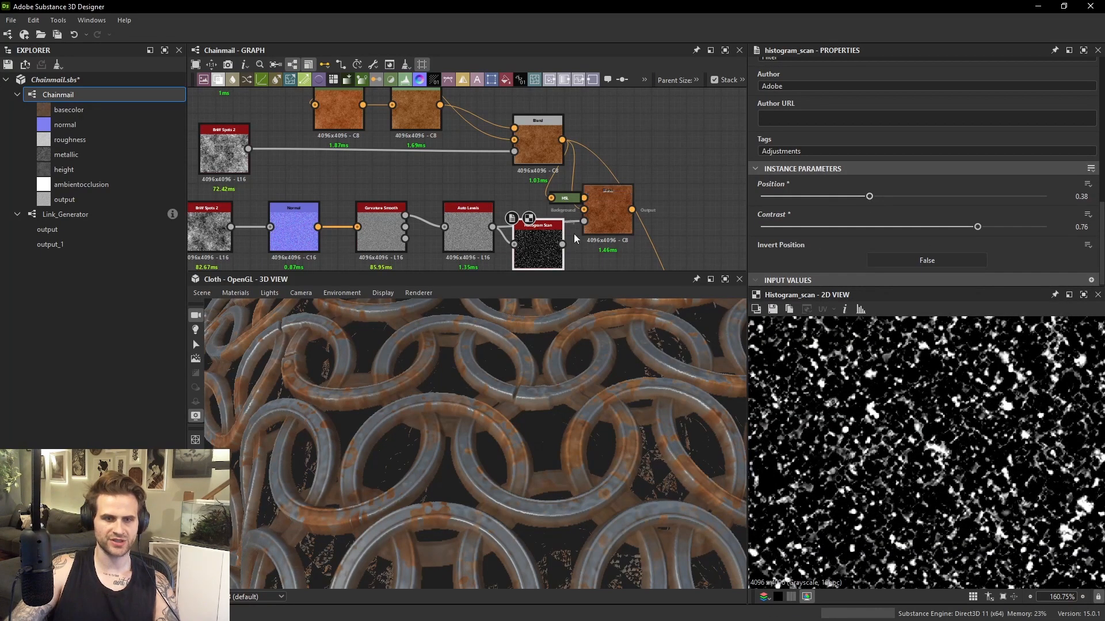
# Connect the Histogram Scan to the new Blend's Opacity and transfer the previous Blend's outgoing material connection to the new Blend.
pyautogui.moveTo(562, 244); pyautogui.dragTo(584, 222)
pyautogui.click(599, 218)
pyautogui.scroll(4, 936, 427)
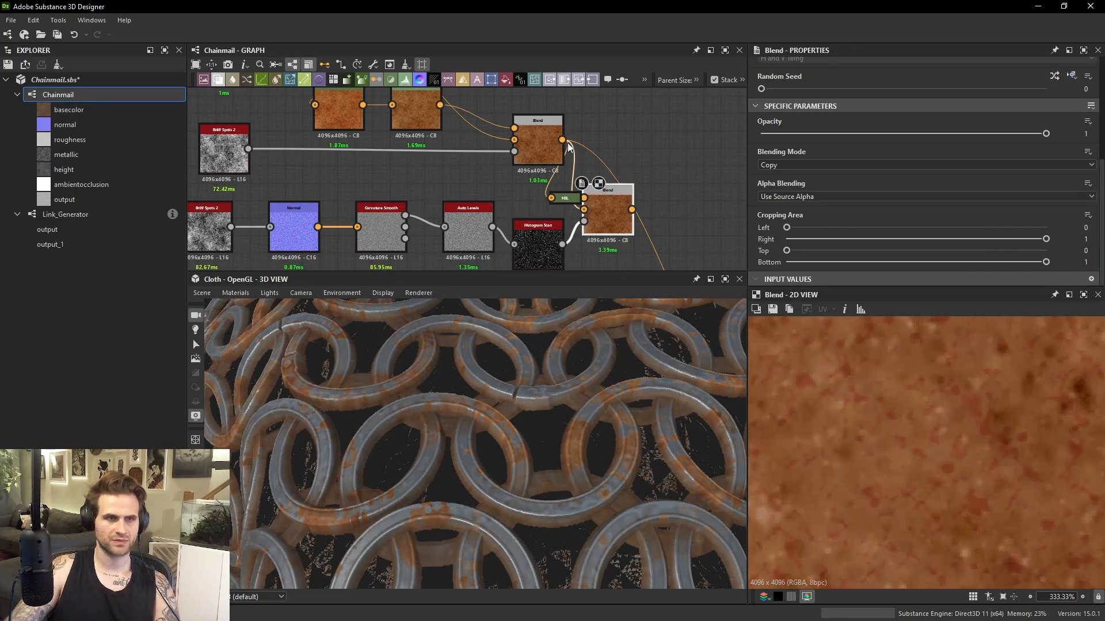
pyautogui.keyDown('shift'); pyautogui.moveTo(563, 140); pyautogui.dragTo(611, 206); pyautogui.keyUp('shift')
pyautogui.scroll(6, 638, 384)
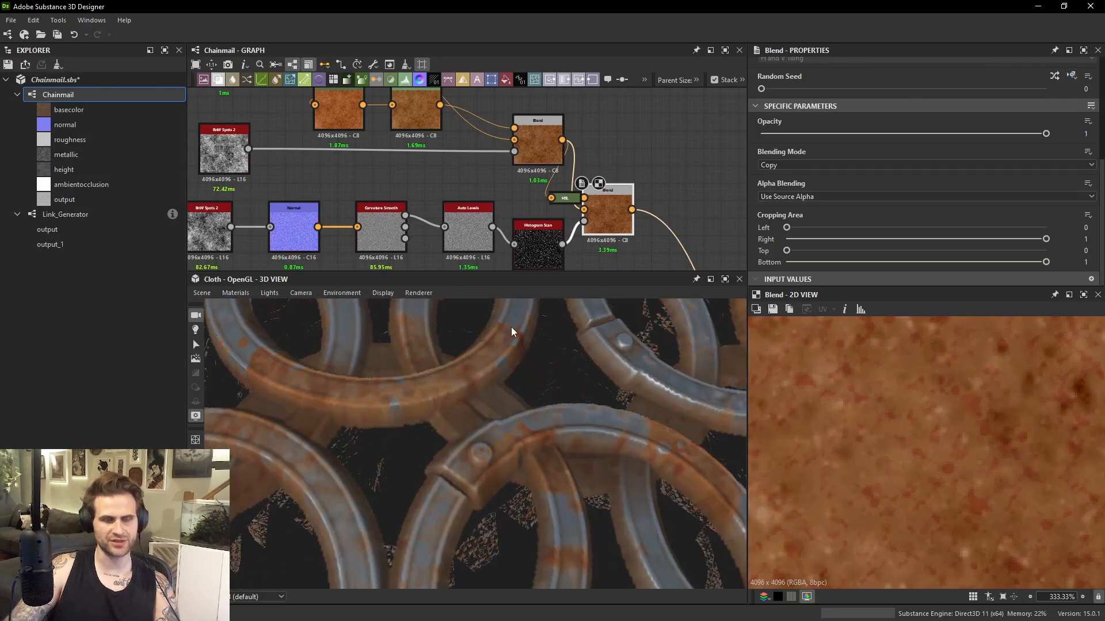
# Set the Histogram Scan masking the rust colour spots to Position 0.43 and Contrast 0.83.
pyautogui.click(538, 247)
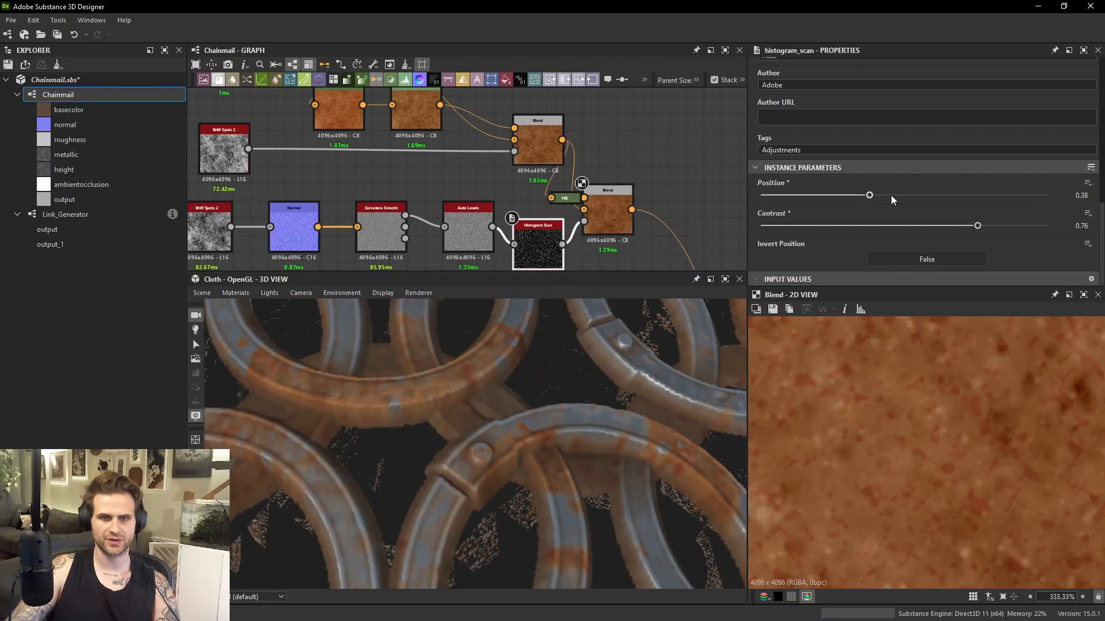
pyautogui.click(904, 196)
pyautogui.click(889, 195)
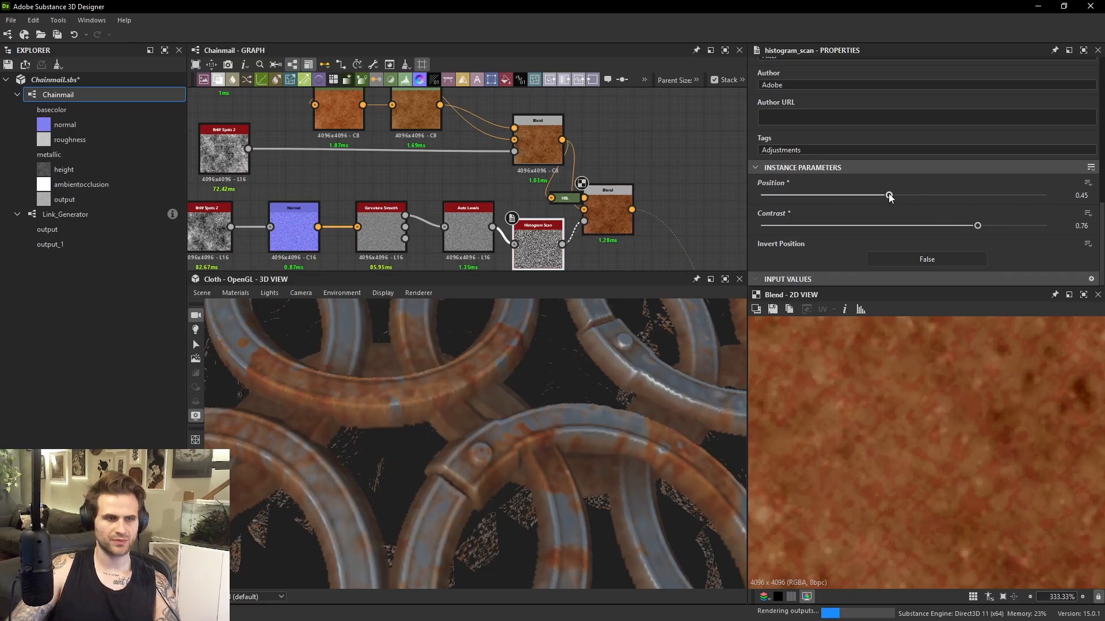
pyautogui.moveTo(889, 195); pyautogui.dragTo(884, 195)
pyautogui.moveTo(977, 225)
pyautogui.mouseDown()
pyautogui.moveTo(1012, 226)
pyautogui.moveTo(998, 226)
pyautogui.mouseUp()
pyautogui.scroll(-4, 572, 393)
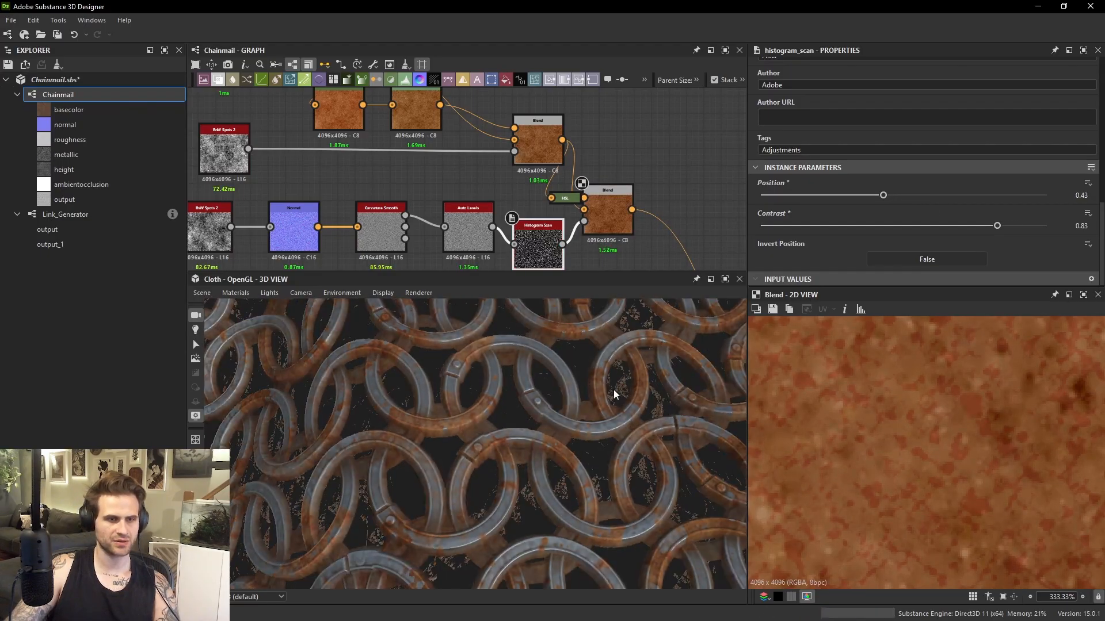
# Examine the rust colour variation on the chainmail cloth from close up and from a distance.
pyautogui.moveTo(614, 389); pyautogui.dragTo(320, 381)
pyautogui.scroll(8, 649, 422)
pyautogui.scroll(-4, 658, 417)
pyautogui.scroll(-3, 668, 420)
pyautogui.scroll(-5, 597, 418)
pyautogui.scroll(-5, 621, 399)
pyautogui.scroll(5, 597, 372)
pyautogui.scroll(-6, 593, 371)
pyautogui.scroll(-3, 539, 392)
pyautogui.scroll(3, 514, 389)
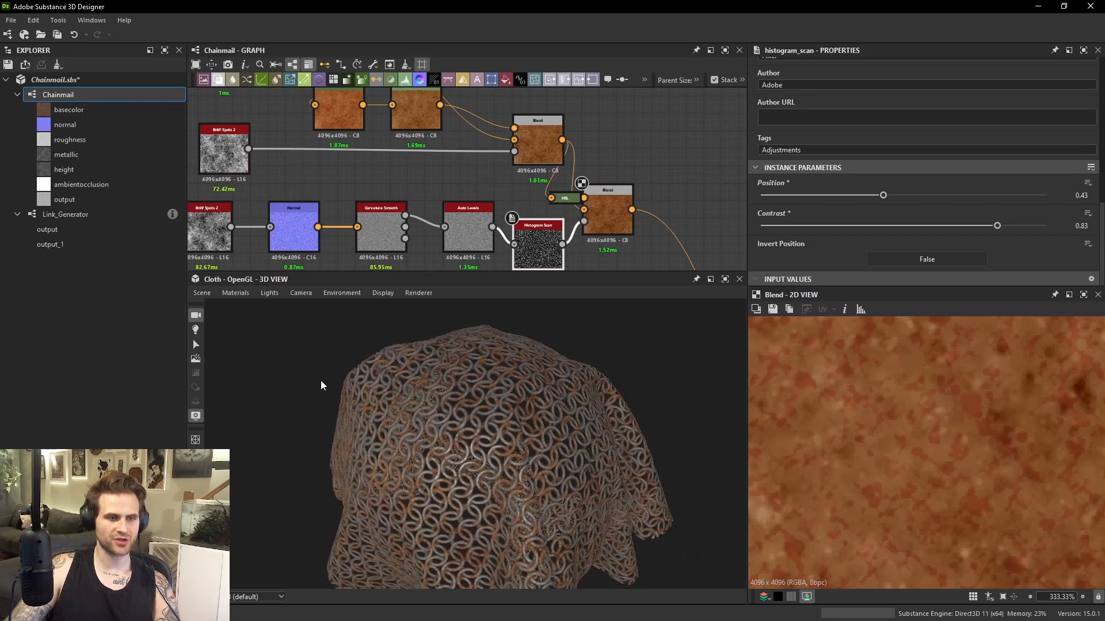
pyautogui.scroll(3, 433, 403)
pyautogui.scroll(-6, 406, 202)
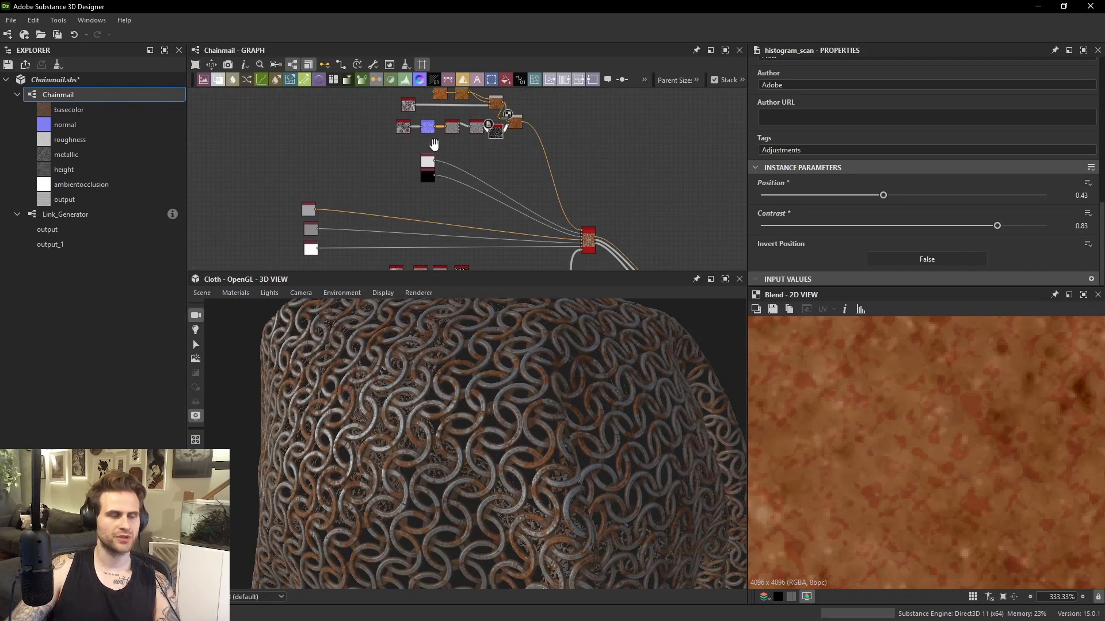
# Set the Radius of the Highpass Grayscale node after the Moisture Noise to 27.48.
pyautogui.moveTo(434, 145); pyautogui.dragTo(435, 194, button='middle')
pyautogui.moveTo(412, 259); pyautogui.dragTo(439, 128, button='middle')
pyautogui.scroll(6, 488, 192)
pyautogui.doubleClick(489, 189)
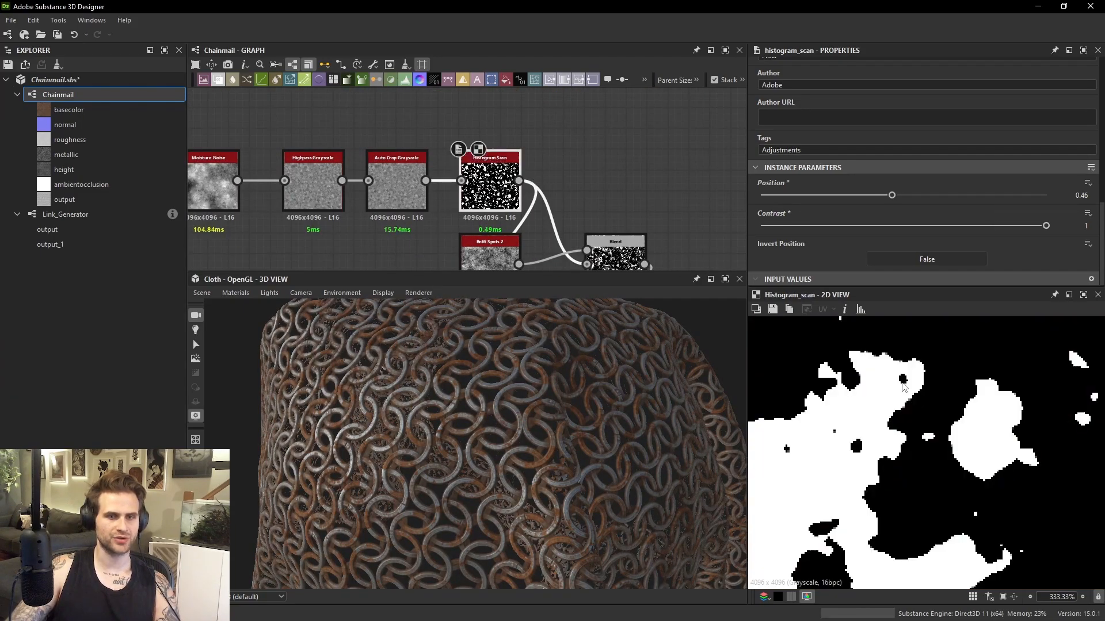
pyautogui.scroll(-10, 904, 387)
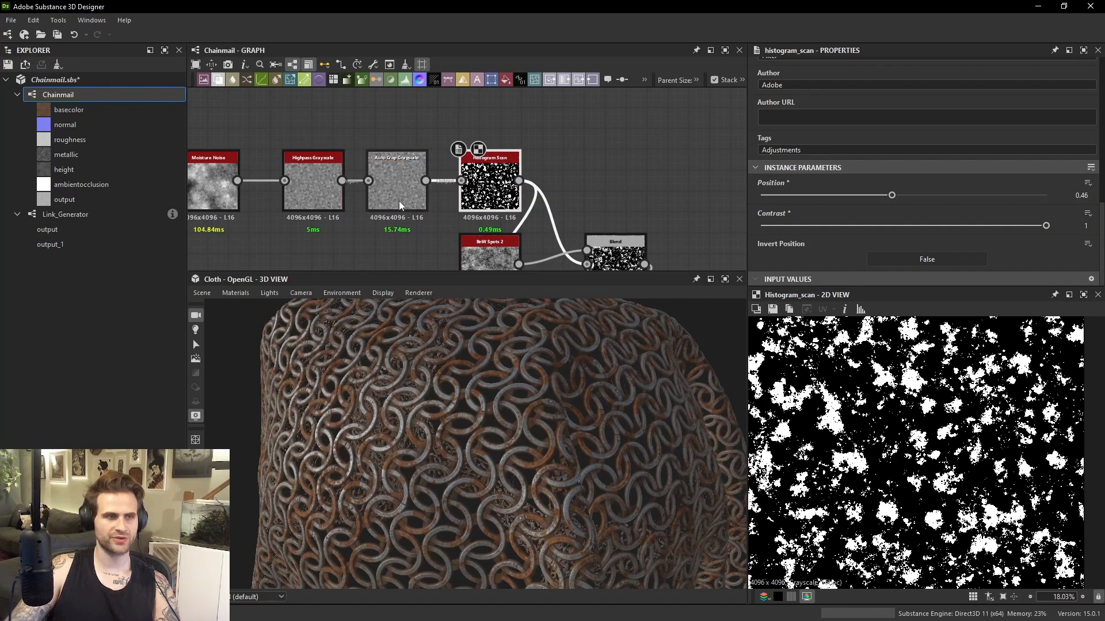
pyautogui.moveTo(399, 205); pyautogui.dragTo(381, 200, button='middle')
pyautogui.click(296, 181)
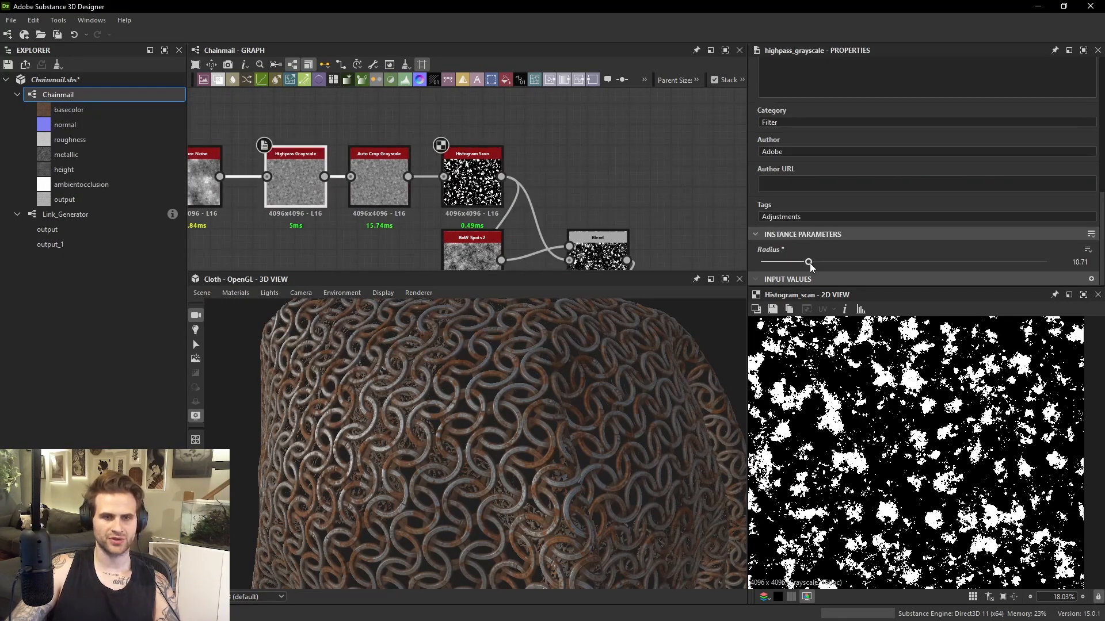
pyautogui.moveTo(809, 263); pyautogui.dragTo(905, 263)
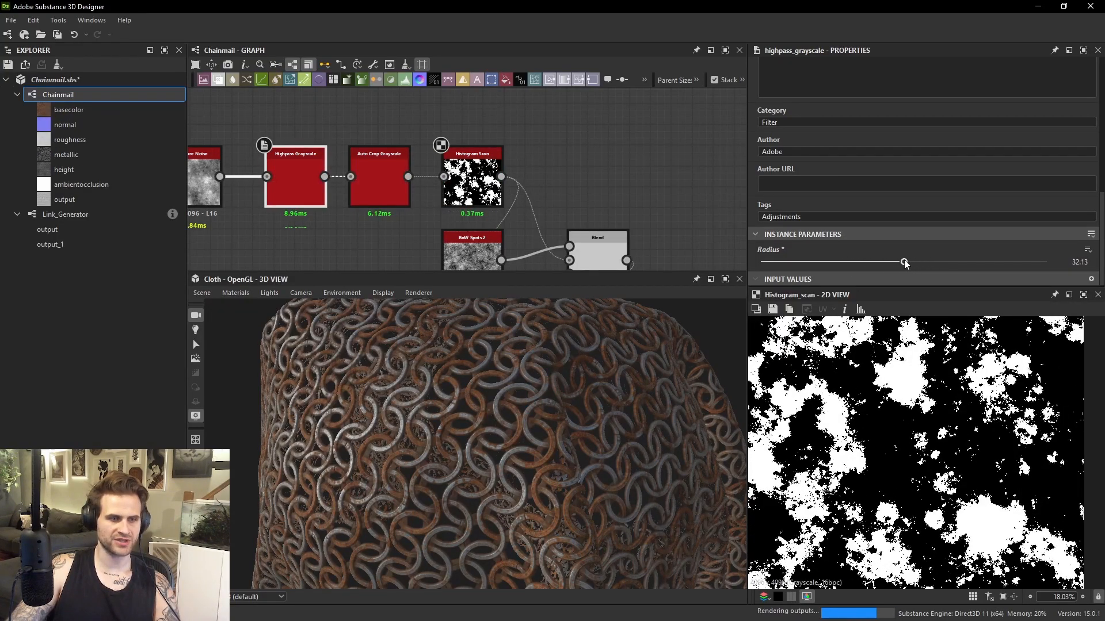
pyautogui.scroll(-5, 559, 354)
pyautogui.moveTo(558, 354); pyautogui.dragTo(513, 363)
pyautogui.keyDown('ctrl'); pyautogui.keyDown('shift'); pyautogui.moveTo(513, 363); pyautogui.dragTo(607, 368, button='right'); pyautogui.keyUp('shift'); pyautogui.keyUp('ctrl')
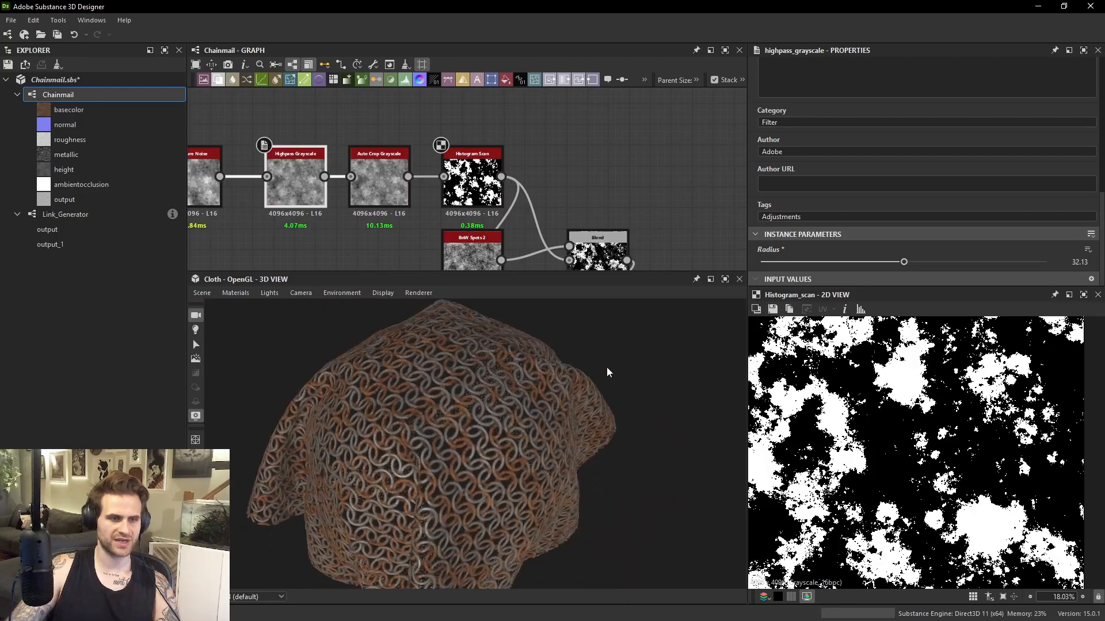
pyautogui.scroll(3, 598, 365)
pyautogui.scroll(5, 628, 360)
pyautogui.moveTo(892, 263); pyautogui.dragTo(883, 264)
# Examine the size and spread of the rust patches on individual rings and across the whole cloth.
pyautogui.moveTo(622, 217); pyautogui.dragTo(594, 170, button='middle')
pyautogui.moveTo(564, 345); pyautogui.dragTo(605, 354)
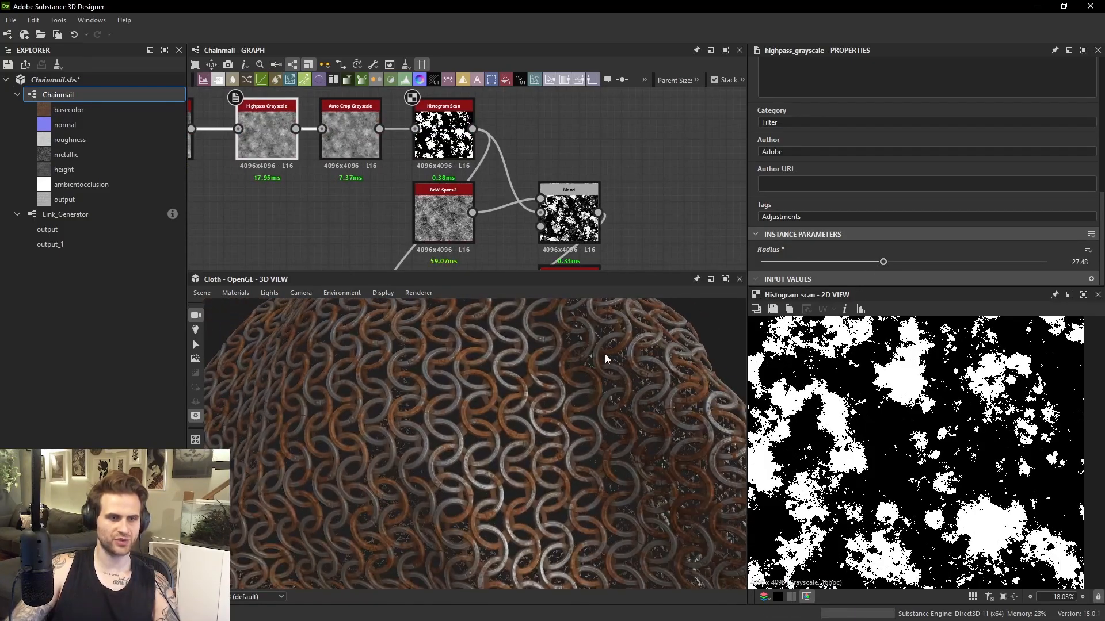
pyautogui.scroll(8, 540, 352)
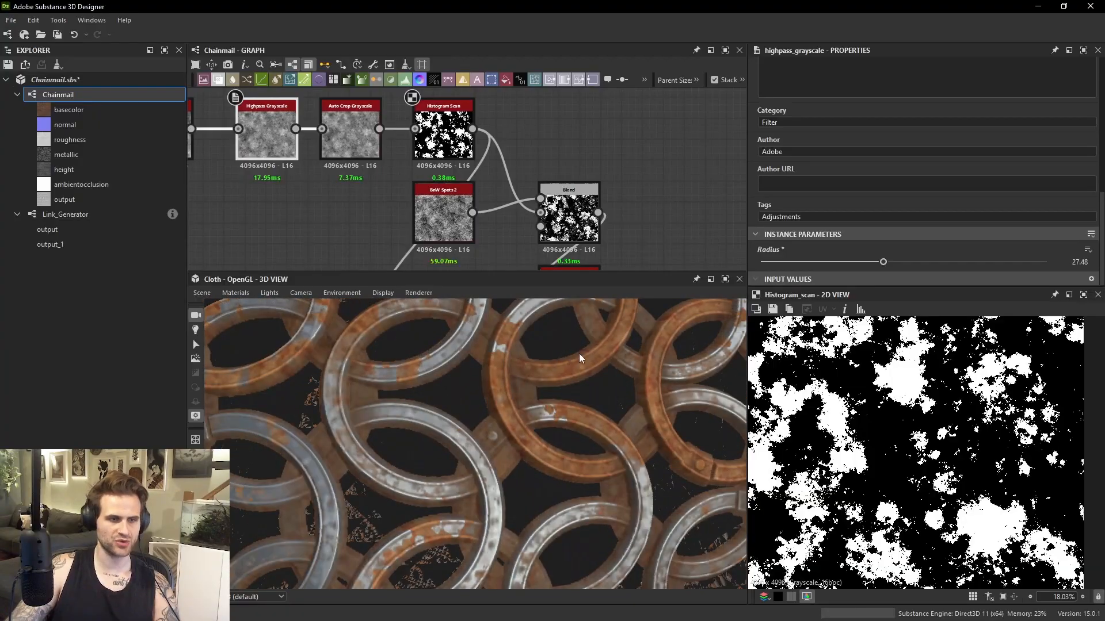
pyautogui.moveTo(578, 340); pyautogui.dragTo(532, 339)
pyautogui.scroll(-6, 579, 328)
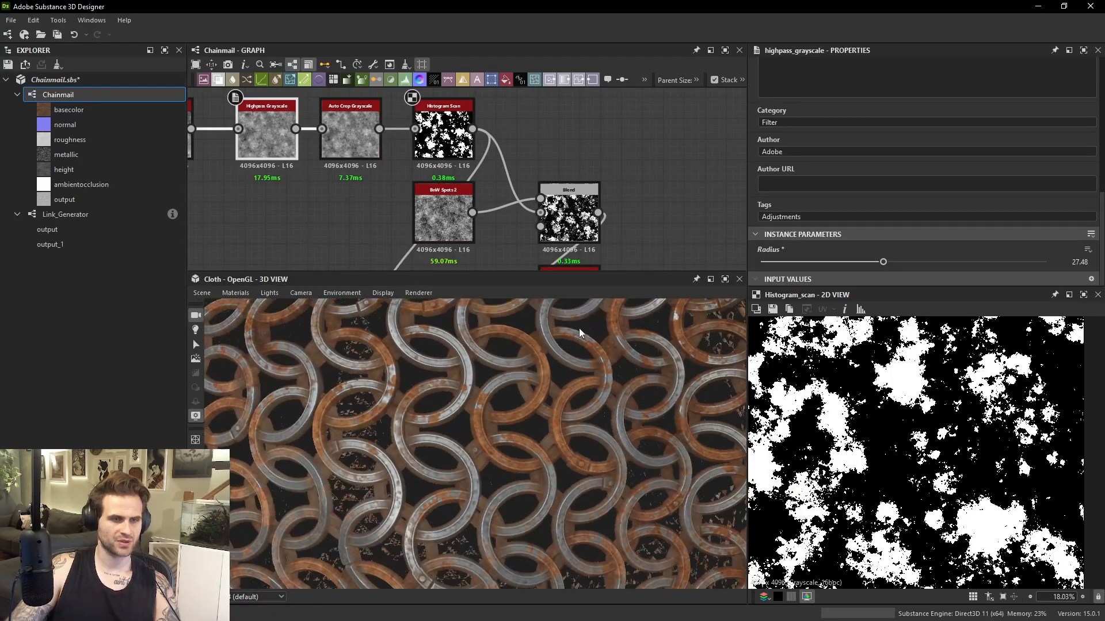
pyautogui.scroll(-5, 607, 336)
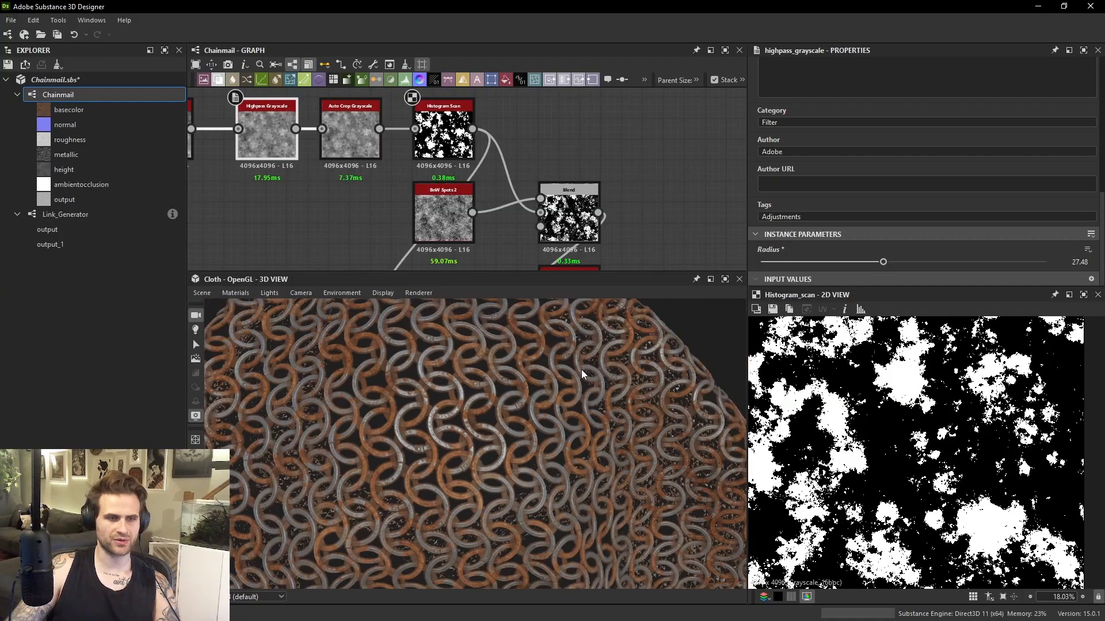
pyautogui.scroll(-5, 557, 321)
pyautogui.scroll(-4, 495, 171)
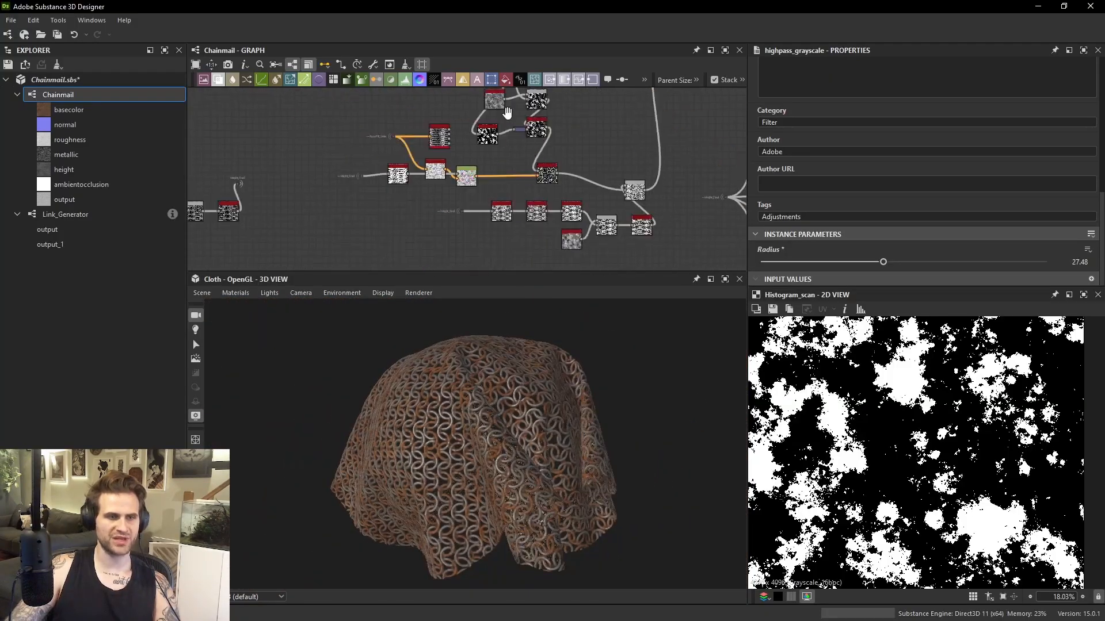
pyautogui.scroll(-5, 495, 171)
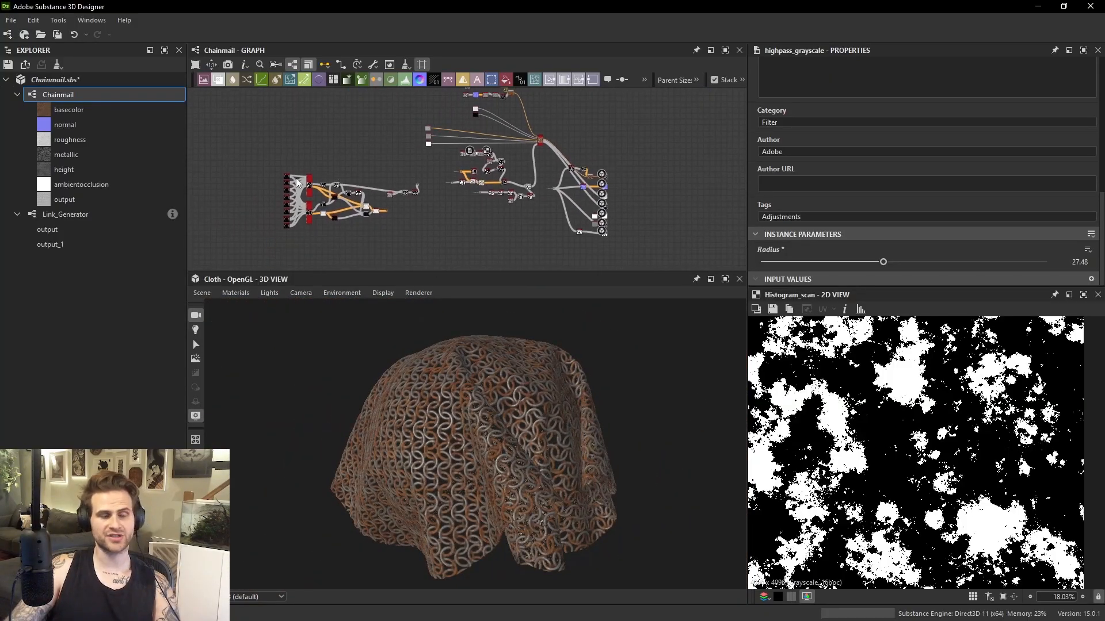
# Review the graph flow from the chainmail link nodes through the rust mask group to the material blend.
pyautogui.moveTo(241, 161); pyautogui.dragTo(404, 233)
pyautogui.scroll(3, 408, 233)
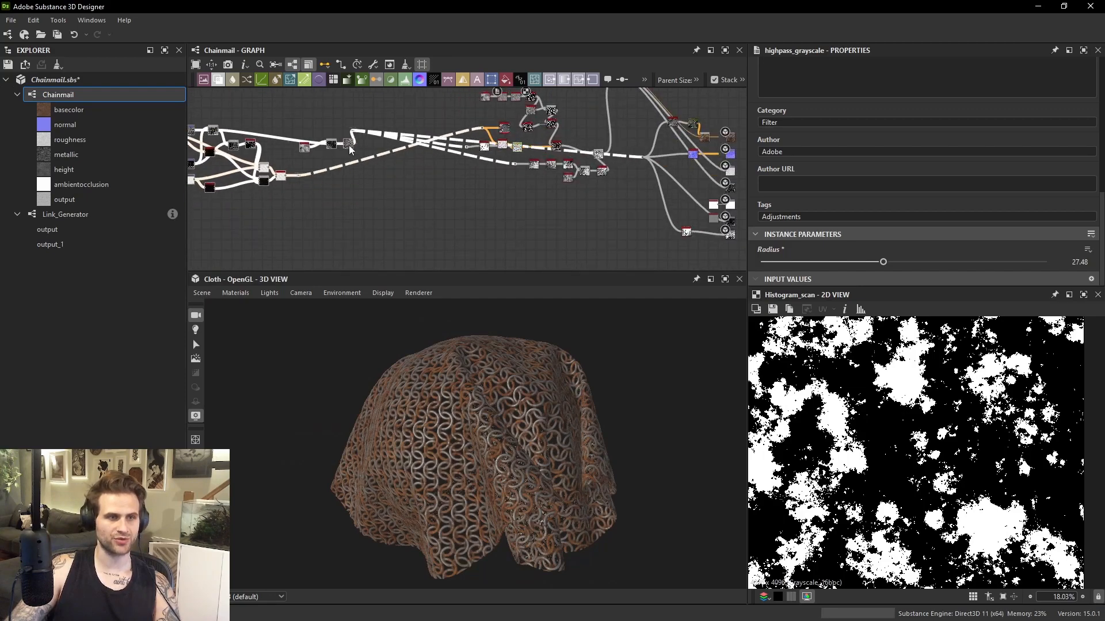
pyautogui.moveTo(484, 152); pyautogui.dragTo(401, 205, button='middle')
pyautogui.moveTo(381, 241); pyautogui.dragTo(541, 149)
pyautogui.scroll(2, 521, 196)
pyautogui.moveTo(518, 208); pyautogui.dragTo(456, 225)
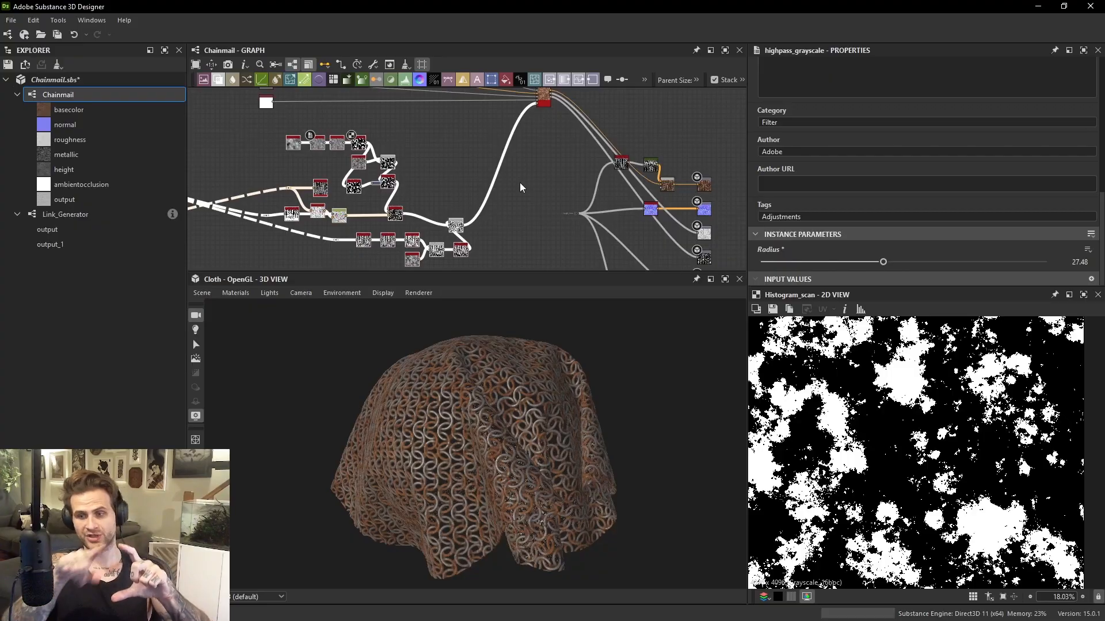
pyautogui.click(490, 187)
pyautogui.scroll(-3, 502, 179)
pyautogui.moveTo(500, 153); pyautogui.dragTo(503, 175, button='middle')
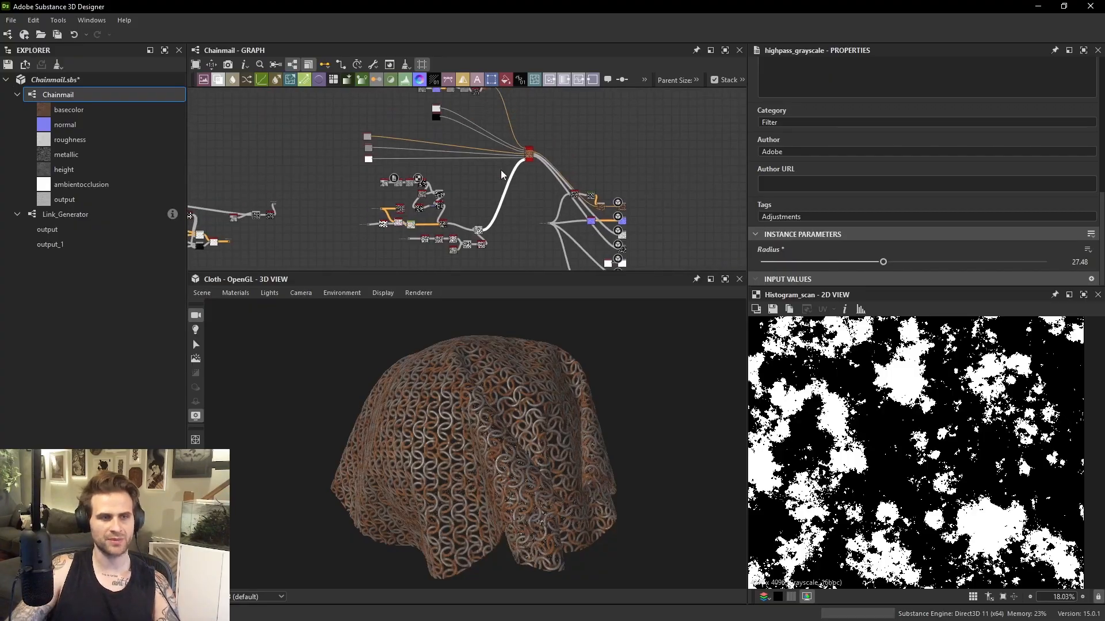
# Locate and select the grey uniform node among the base metal inputs, and inspect the rings' surface up close.
pyautogui.scroll(3, 512, 151)
pyautogui.moveTo(425, 101); pyautogui.dragTo(457, 157, button='middle')
pyautogui.scroll(1, 450, 153)
pyautogui.scroll(-3, 315, 190)
pyautogui.moveTo(325, 225); pyautogui.dragTo(398, 133, button='middle')
pyautogui.moveTo(350, 149); pyautogui.dragTo(490, 246)
pyautogui.moveTo(430, 143); pyautogui.dragTo(471, 211, button='middle')
pyautogui.scroll(4, 423, 163)
pyautogui.moveTo(382, 185); pyautogui.dragTo(377, 182)
pyautogui.scroll(10, 507, 354)
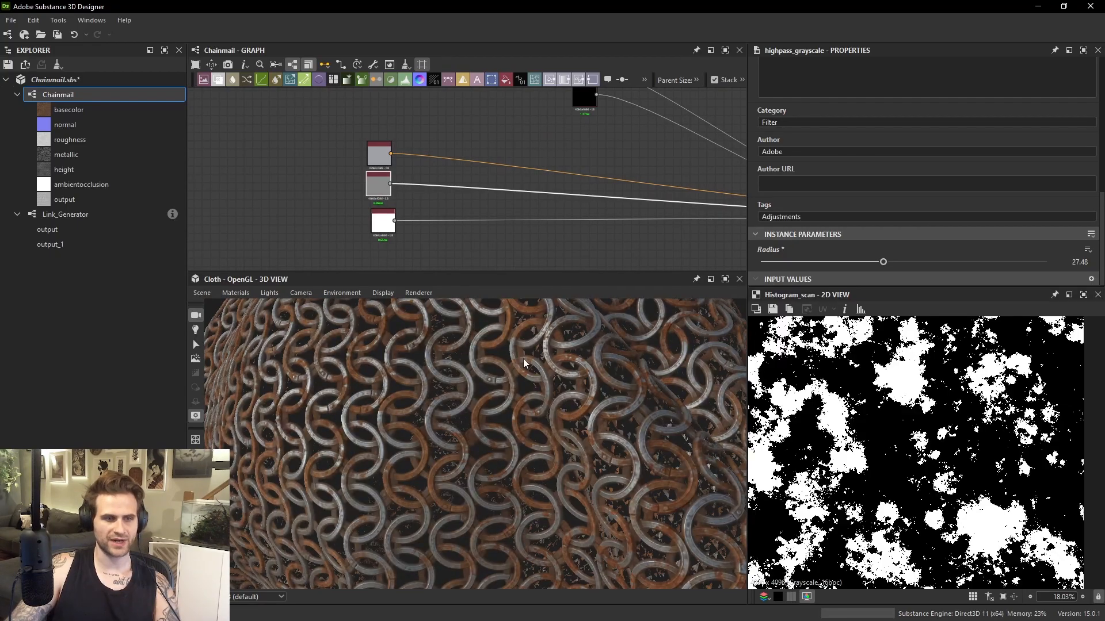
# Compare the rings in the 3D view with the base colour Blend feeding the output, then return to the base metal inputs.
pyautogui.moveTo(547, 353); pyautogui.dragTo(538, 350)
pyautogui.scroll(-4, 705, 256)
pyautogui.moveTo(705, 256); pyautogui.dragTo(509, 192, button='middle')
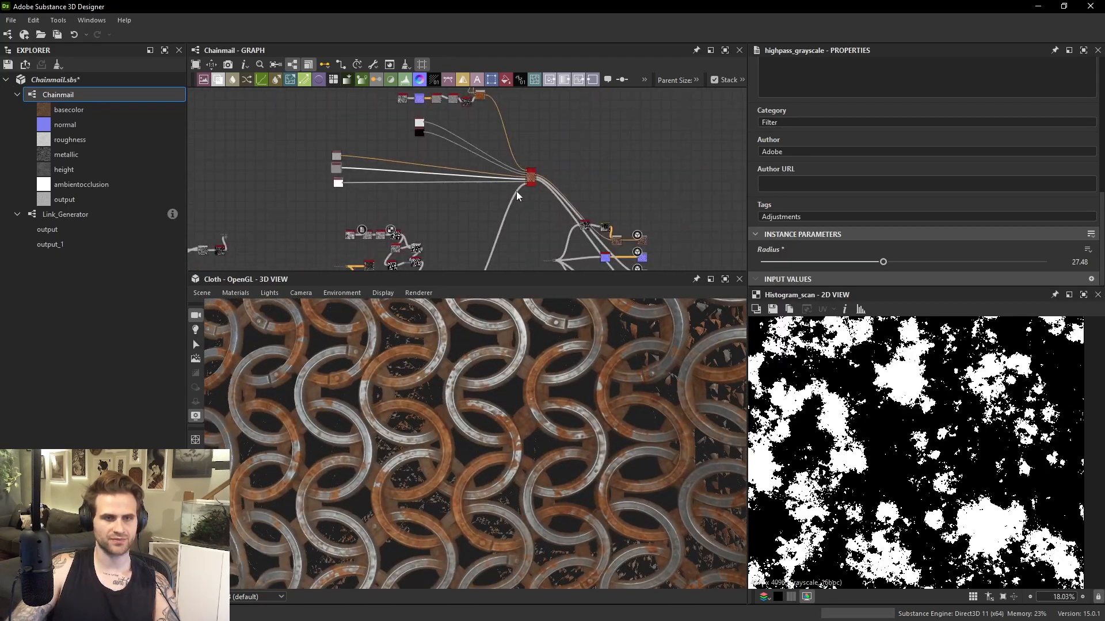
pyautogui.scroll(3, 616, 247)
pyautogui.doubleClick(650, 238)
pyautogui.scroll(4, 921, 417)
pyautogui.scroll(5, 921, 419)
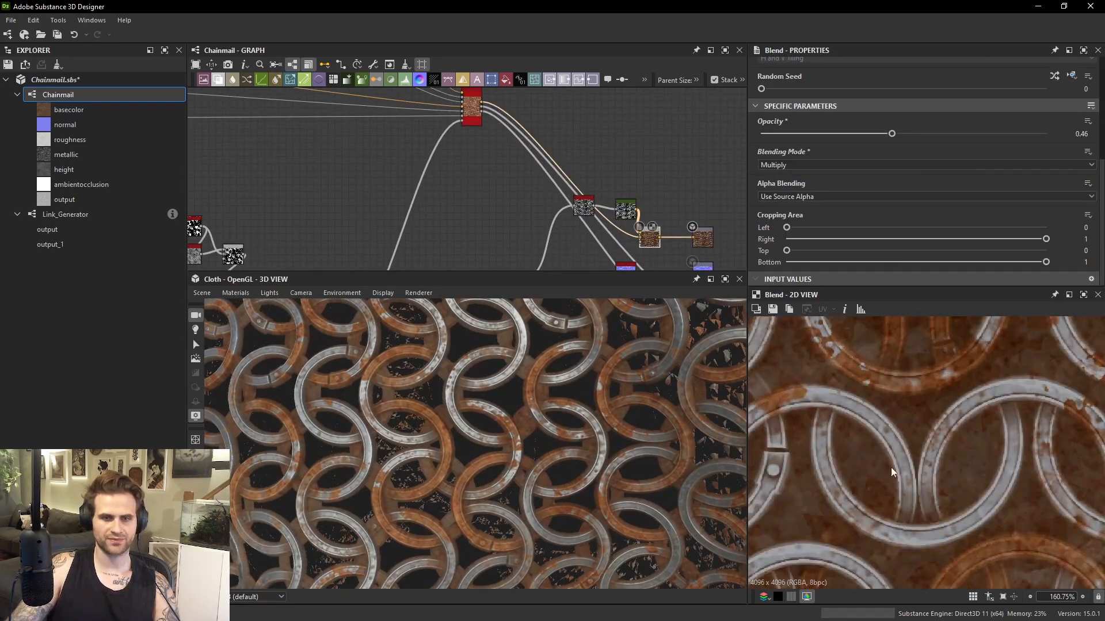
pyautogui.moveTo(405, 156); pyautogui.dragTo(665, 274, button='middle')
pyautogui.scroll(2, 334, 204)
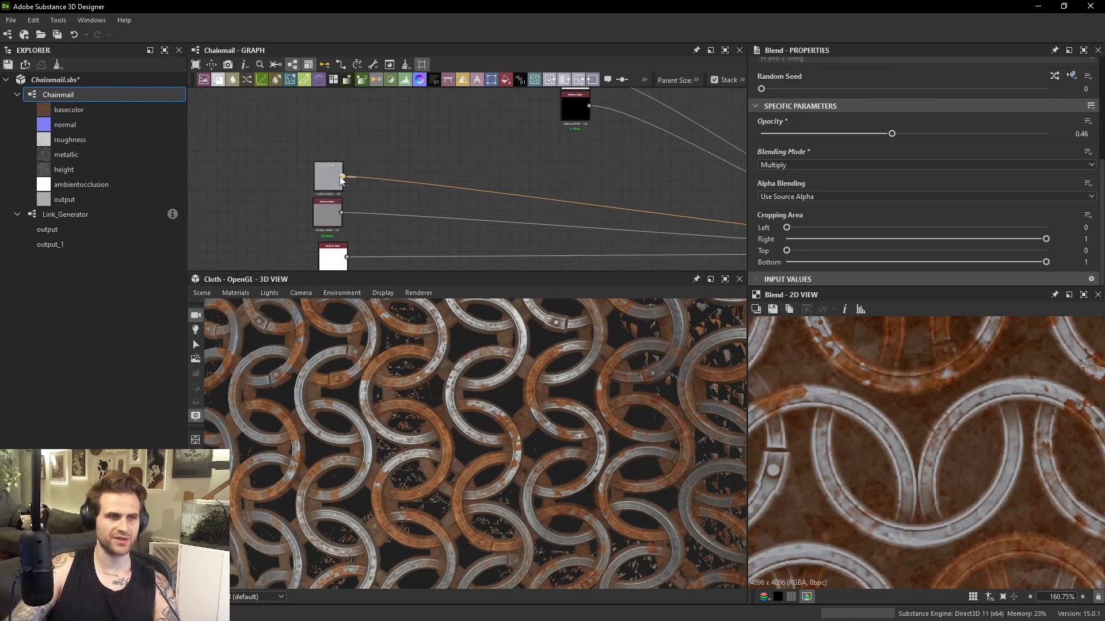
# Open the base metal's colour and grayscale Uniform Color nodes and rearrange the stacked metal input nodes.
pyautogui.doubleClick(332, 177)
pyautogui.moveTo(336, 263); pyautogui.dragTo(332, 239)
pyautogui.doubleClick(330, 204)
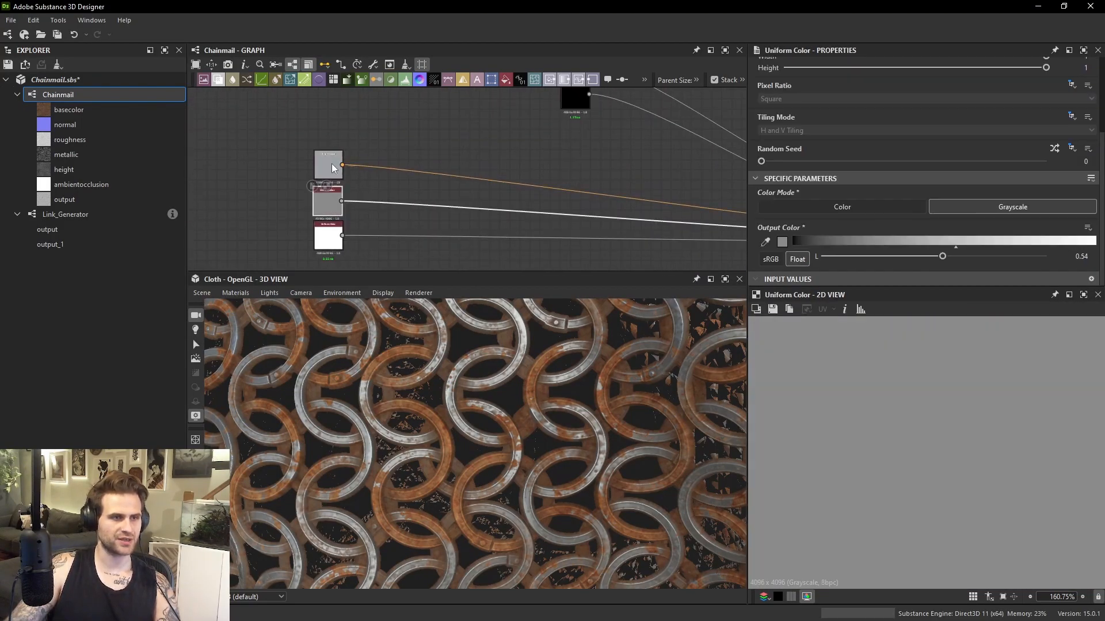
pyautogui.moveTo(333, 168); pyautogui.dragTo(332, 127)
pyautogui.click(330, 201)
# Examine the Material Blend's roughness output closely across clean and rusty ring areas.
pyautogui.scroll(-2, 610, 222)
pyautogui.moveTo(633, 225); pyautogui.dragTo(383, 194, button='middle')
pyautogui.scroll(3, 580, 222)
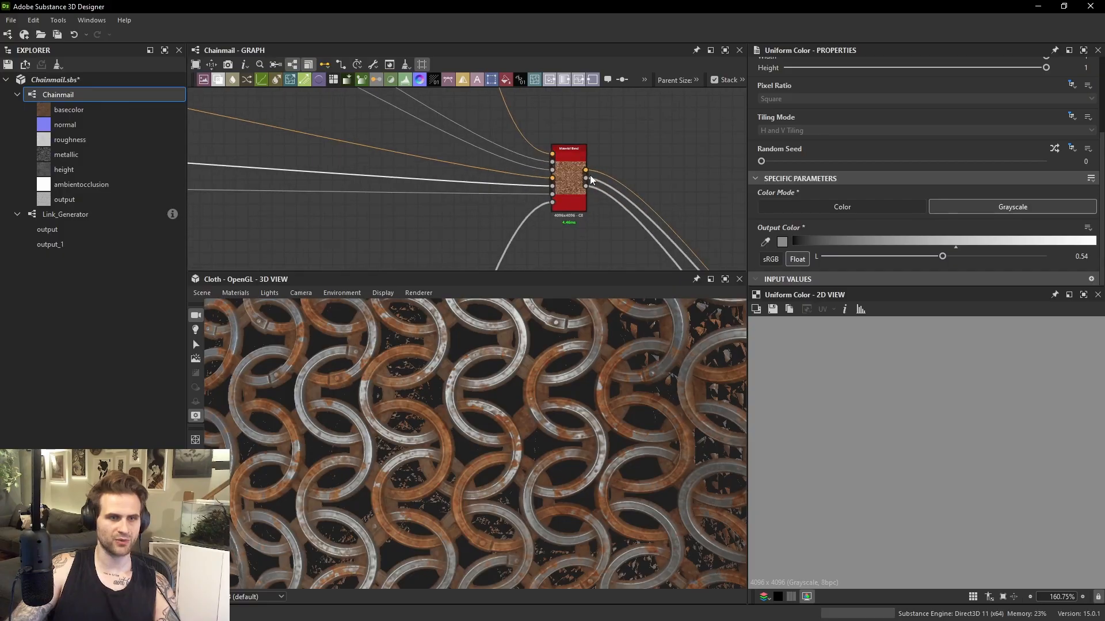
pyautogui.doubleClick(587, 178)
pyautogui.scroll(1, 922, 437)
pyautogui.moveTo(938, 328); pyautogui.dragTo(953, 431, button='middle')
pyautogui.scroll(-4, 857, 401)
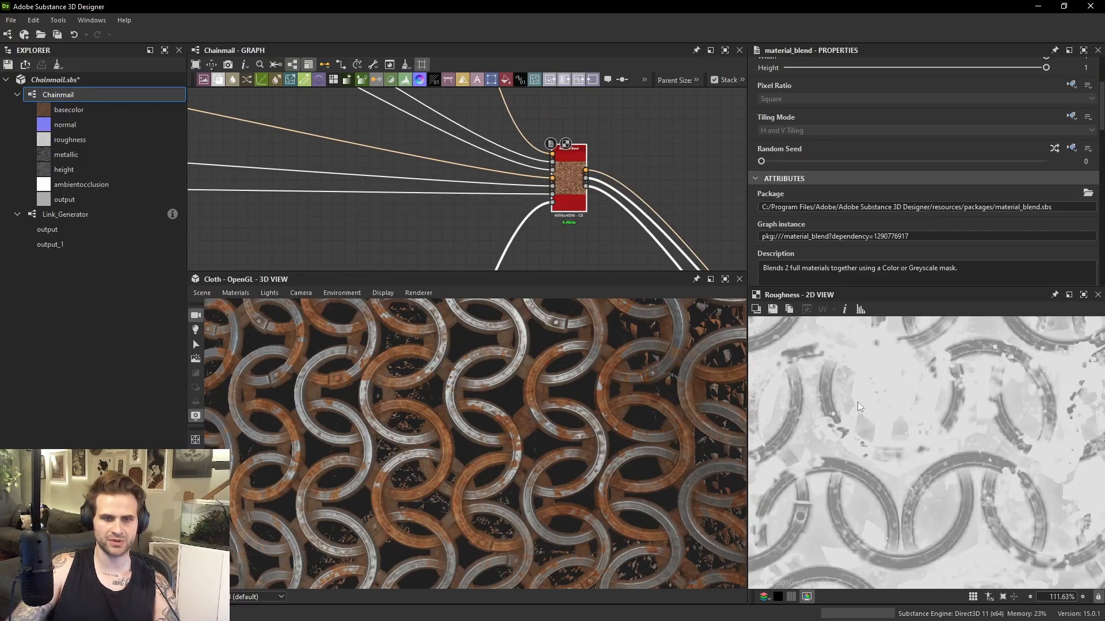
pyautogui.scroll(3, 902, 464)
pyautogui.scroll(-3, 588, 207)
# Open the light Uniform Color node that drives the rust roughness and bring the rust colour chain into view.
pyautogui.moveTo(588, 208); pyautogui.dragTo(613, 246, button='middle')
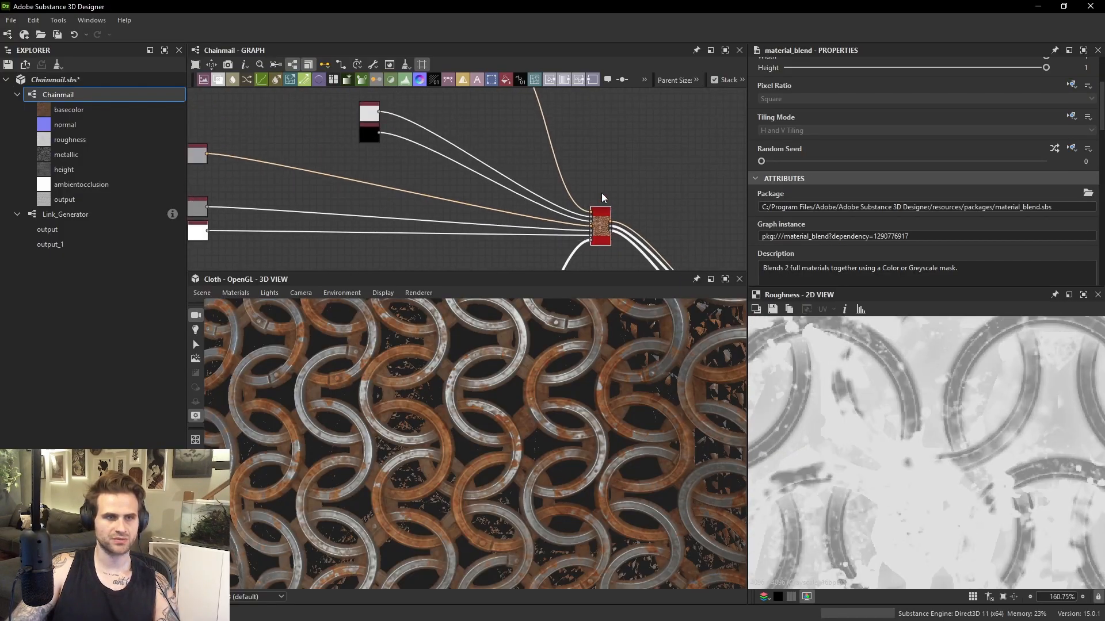
pyautogui.scroll(3, 553, 187)
pyautogui.moveTo(501, 180); pyautogui.dragTo(604, 254, button='middle')
pyautogui.doubleClick(339, 136)
pyautogui.scroll(-3, 485, 116)
pyautogui.moveTo(495, 118); pyautogui.dragTo(520, 233, button='middle')
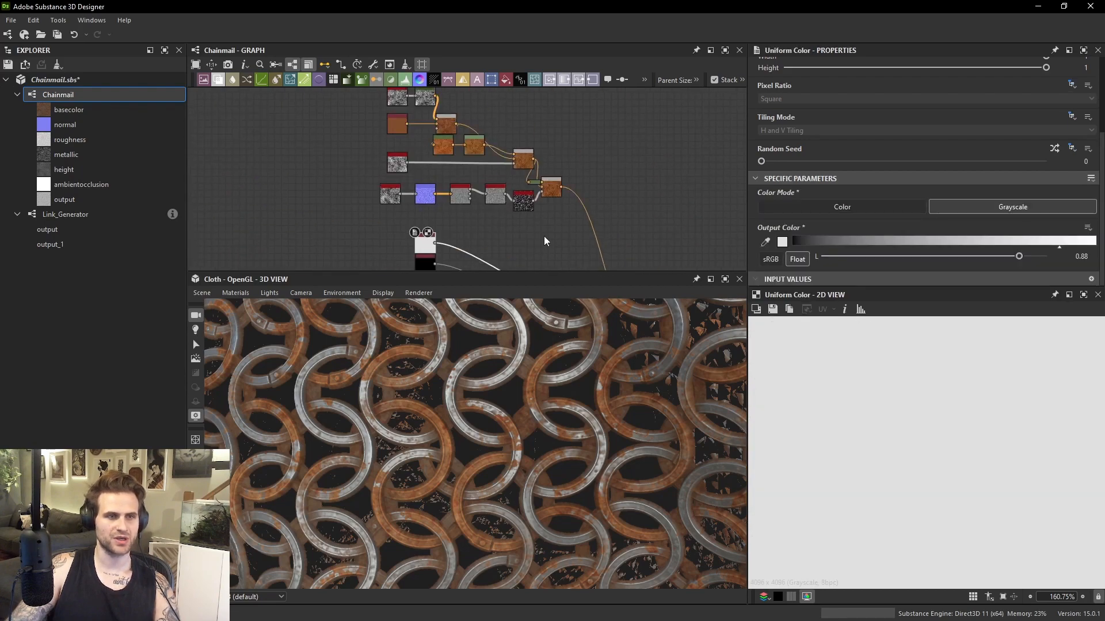
pyautogui.press('space')
pyautogui.click(605, 257)
pyautogui.scroll(2, 568, 205)
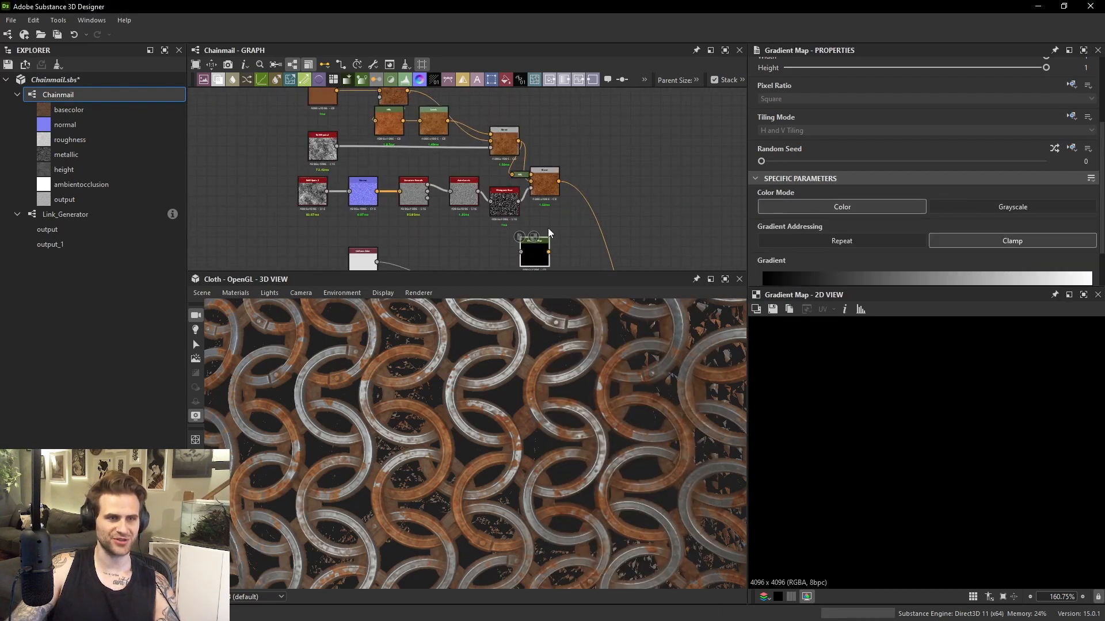
pyautogui.hotkey('ctrl', 'z')
# Convert the final rust colour Blend with a Grayscale Conversion node and add an Auto Levels node after it.
pyautogui.press('space')
pyautogui.write('g')
pyautogui.click(611, 284)
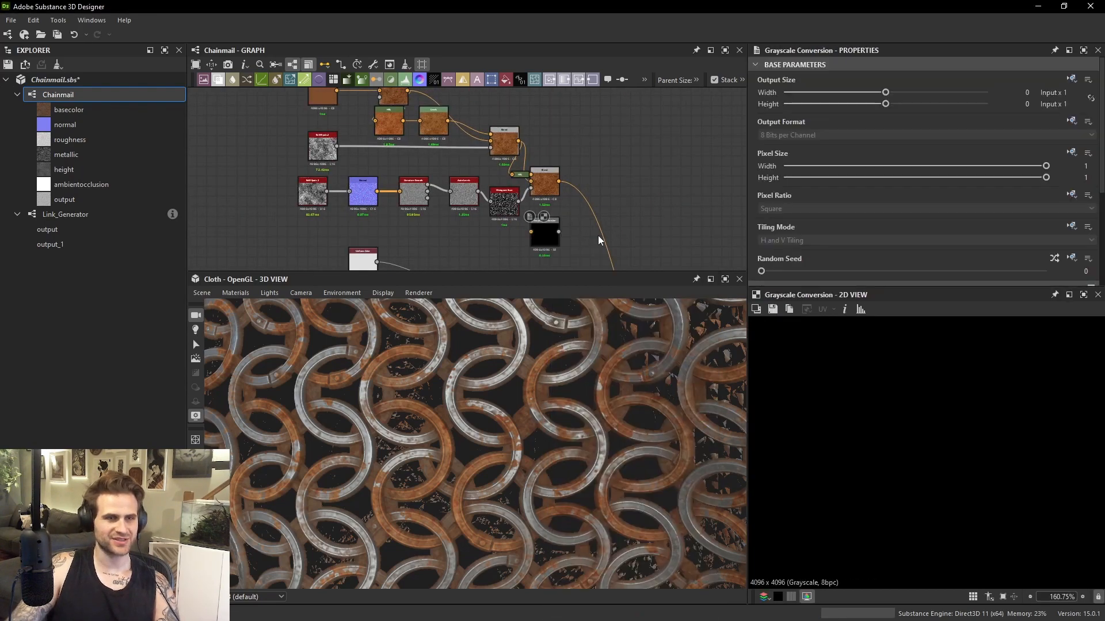
pyautogui.moveTo(541, 242); pyautogui.dragTo(463, 259)
pyautogui.press('space')
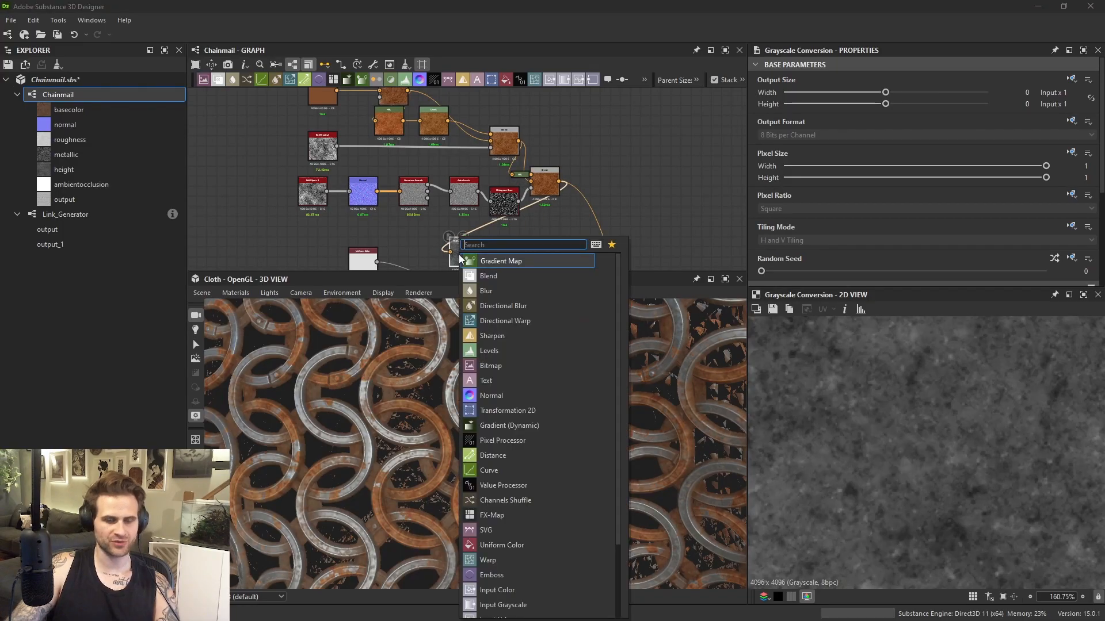
pyautogui.write('aut')
pyautogui.click(516, 276)
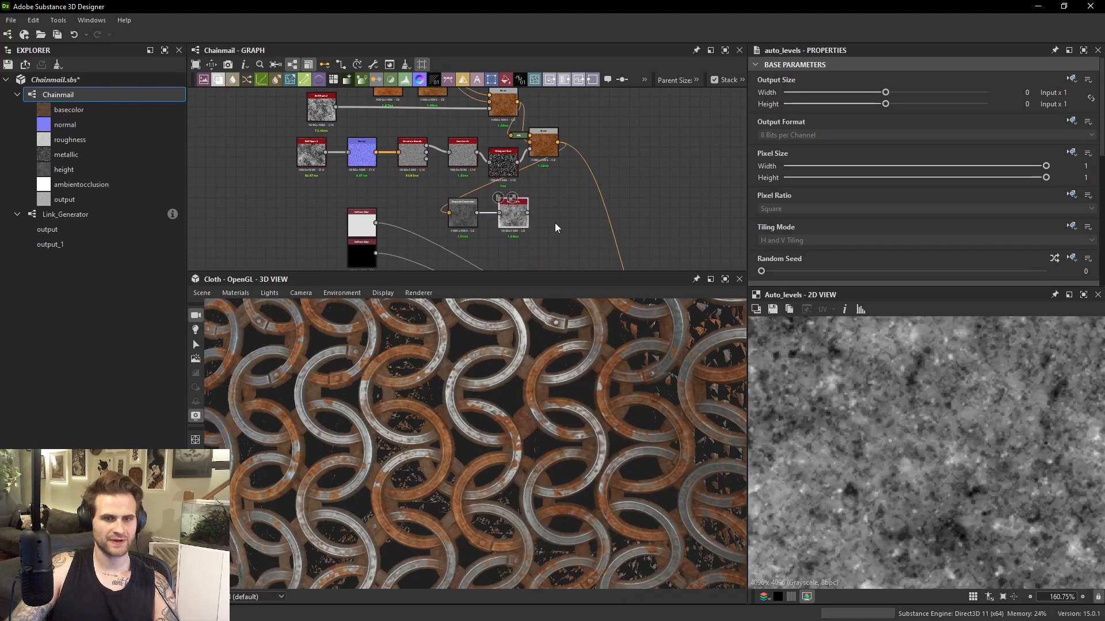
# Try a Histogram Shift node after the rust Auto Levels, adjusting its parameters, and delete it again.
pyautogui.press('space')
pyautogui.write('his')
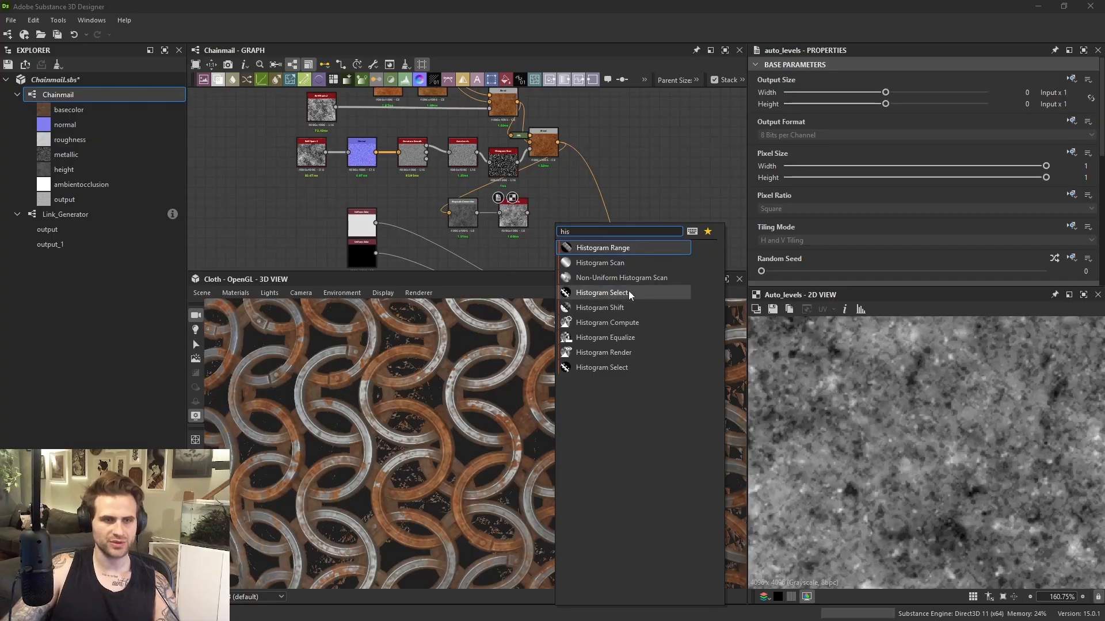
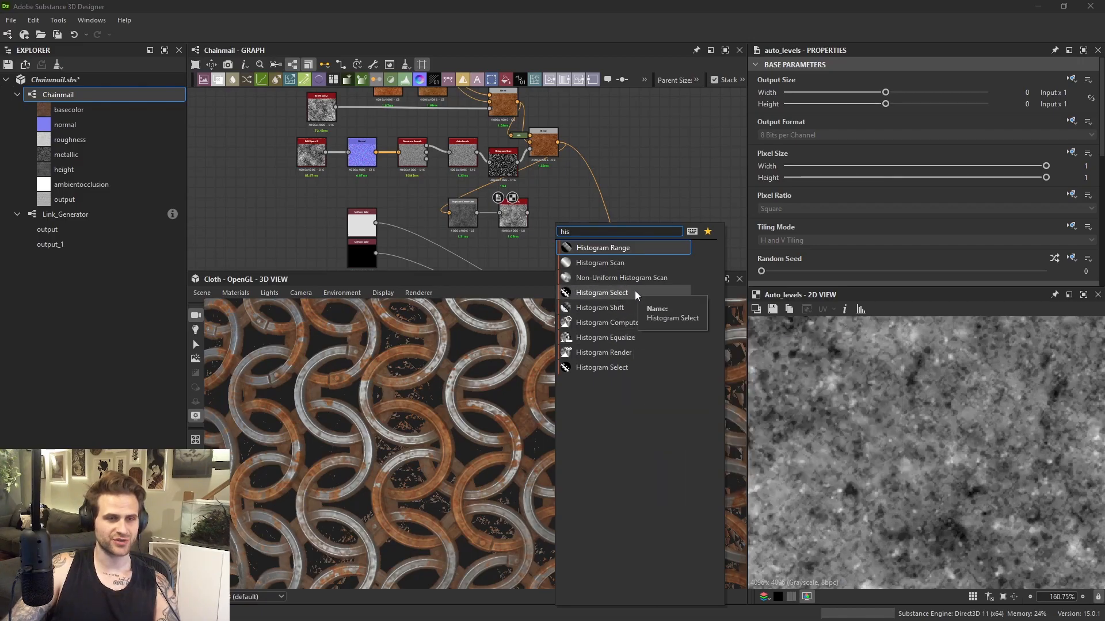
pyautogui.click(602, 307)
pyautogui.moveTo(522, 213); pyautogui.dragTo(537, 225)
pyautogui.moveTo(551, 228); pyautogui.dragTo(552, 203)
pyautogui.scroll(-9, 830, 233)
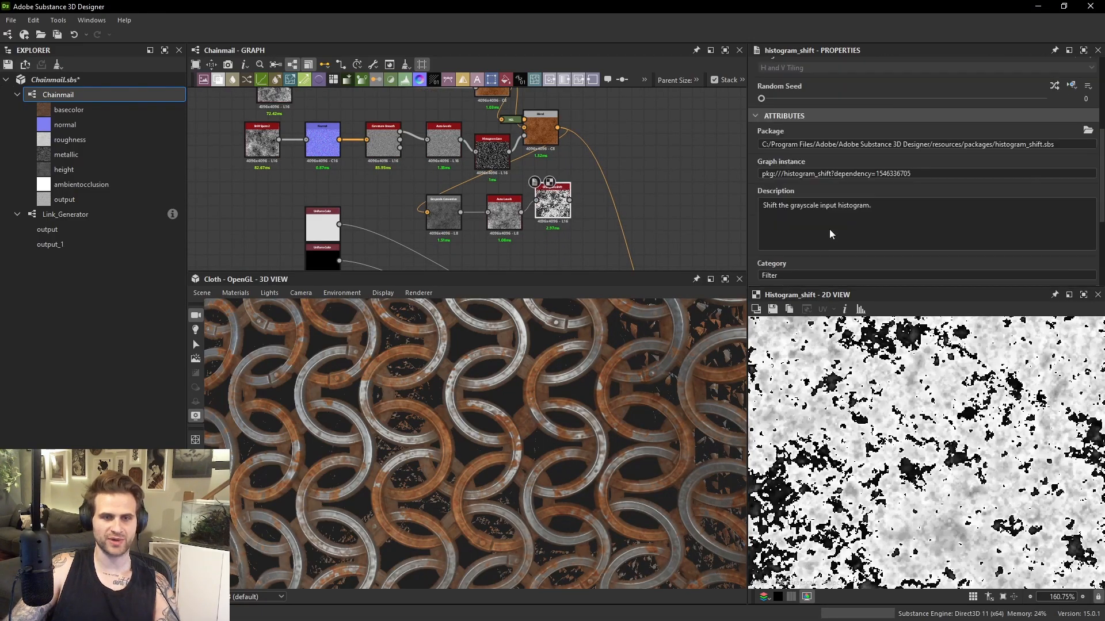
pyautogui.moveTo(903, 261)
pyautogui.mouseDown()
pyautogui.moveTo(979, 263)
pyautogui.moveTo(851, 264)
pyautogui.moveTo(1036, 263)
pyautogui.moveTo(912, 269)
pyautogui.mouseUp()
pyautogui.scroll(-5, 983, 389)
pyautogui.press('Delete')
# Add a Gradient (Dynamic) node and connect the Auto Levels output to both of its inputs.
pyautogui.press('space')
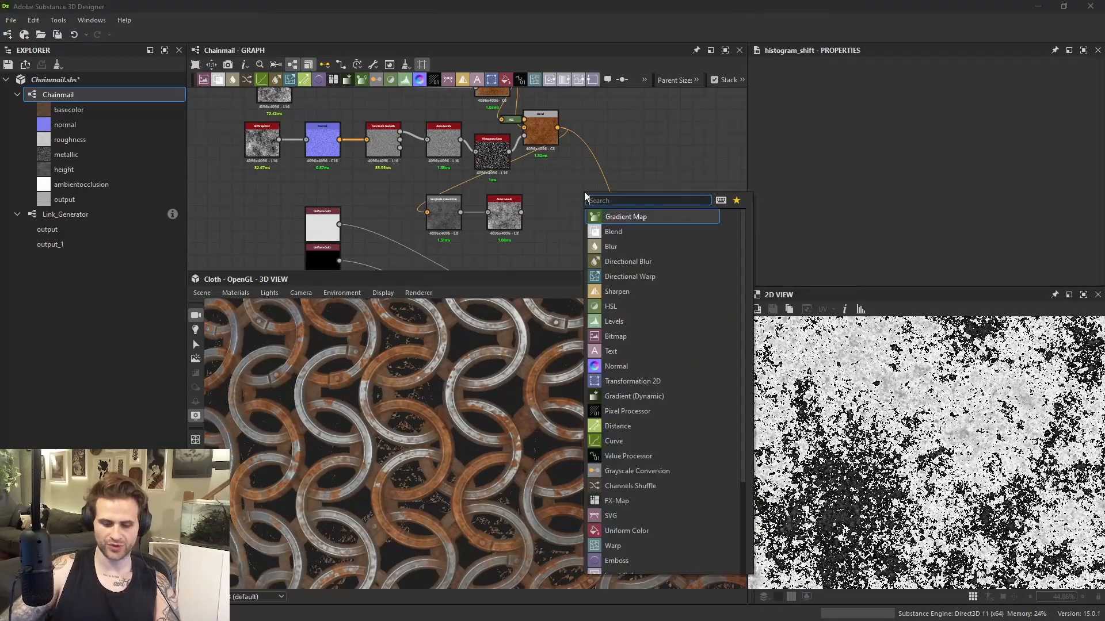
pyautogui.write('grad')
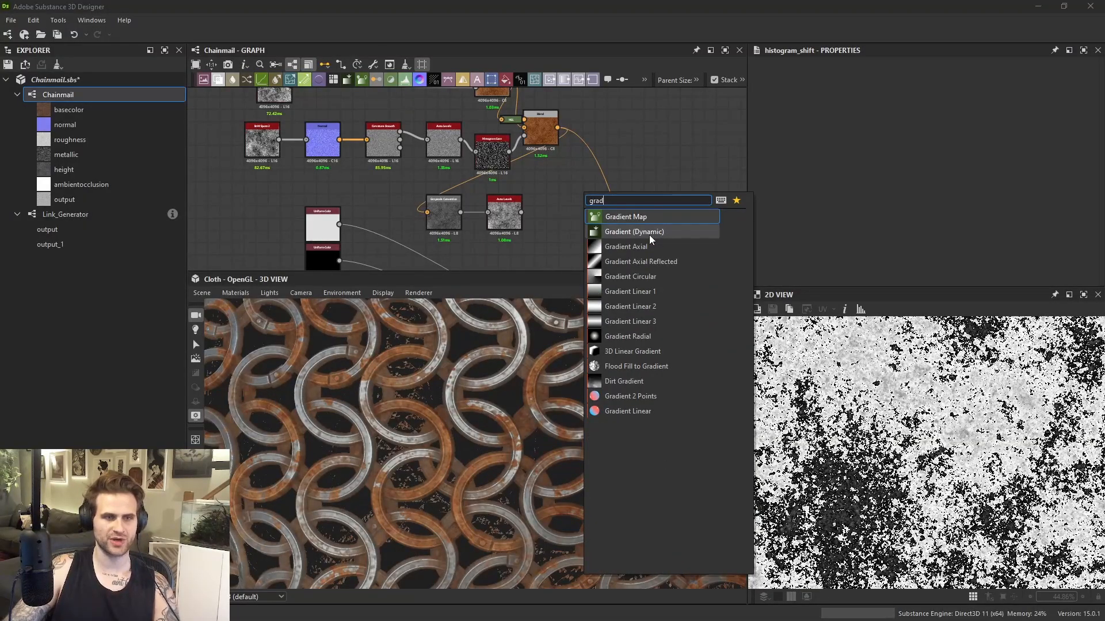
pyautogui.click(653, 229)
pyautogui.scroll(3, 518, 191)
pyautogui.moveTo(661, 203); pyautogui.dragTo(639, 245)
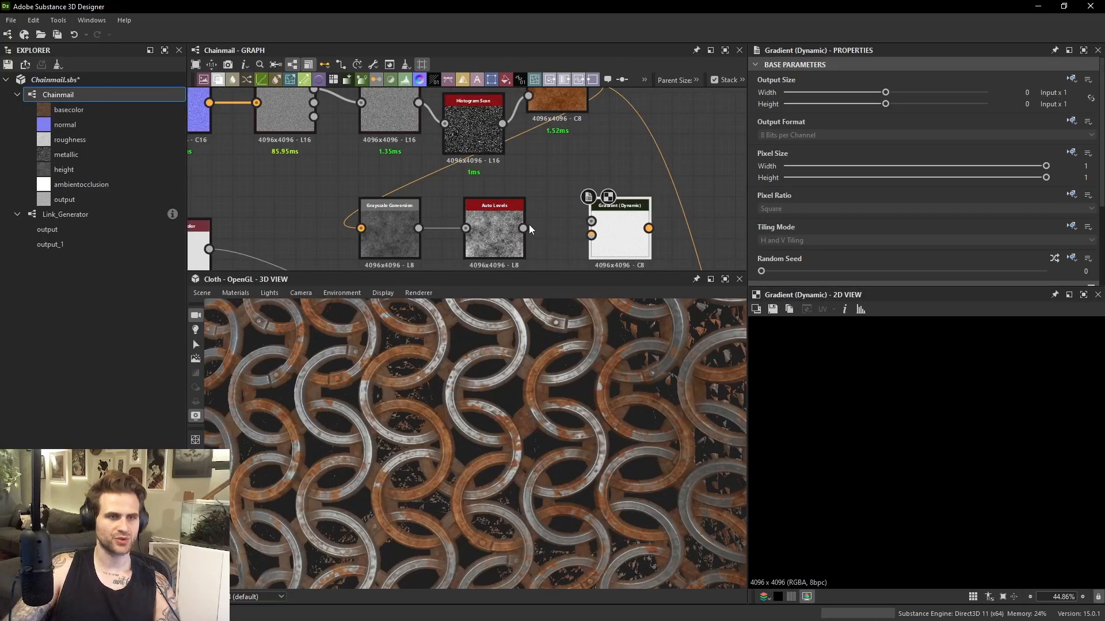
pyautogui.moveTo(611, 230); pyautogui.dragTo(607, 223, button='middle')
pyautogui.moveTo(594, 233); pyautogui.dragTo(588, 229)
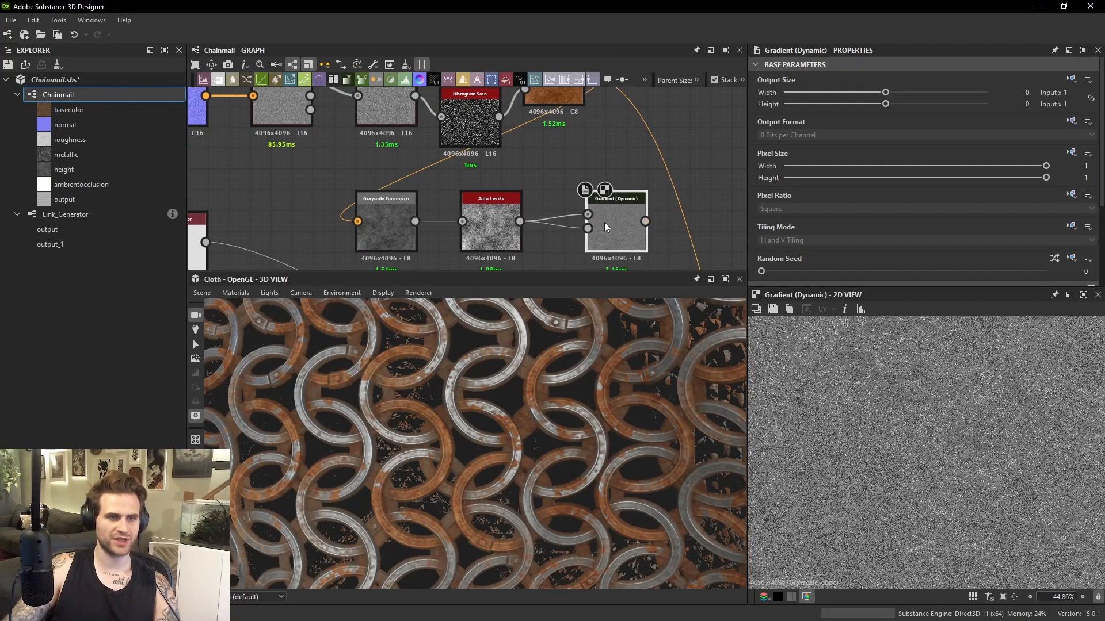
# Set the Gradient Input Position of the Gradient (Dynamic) node to 0.42.
pyautogui.scroll(-3, 904, 271)
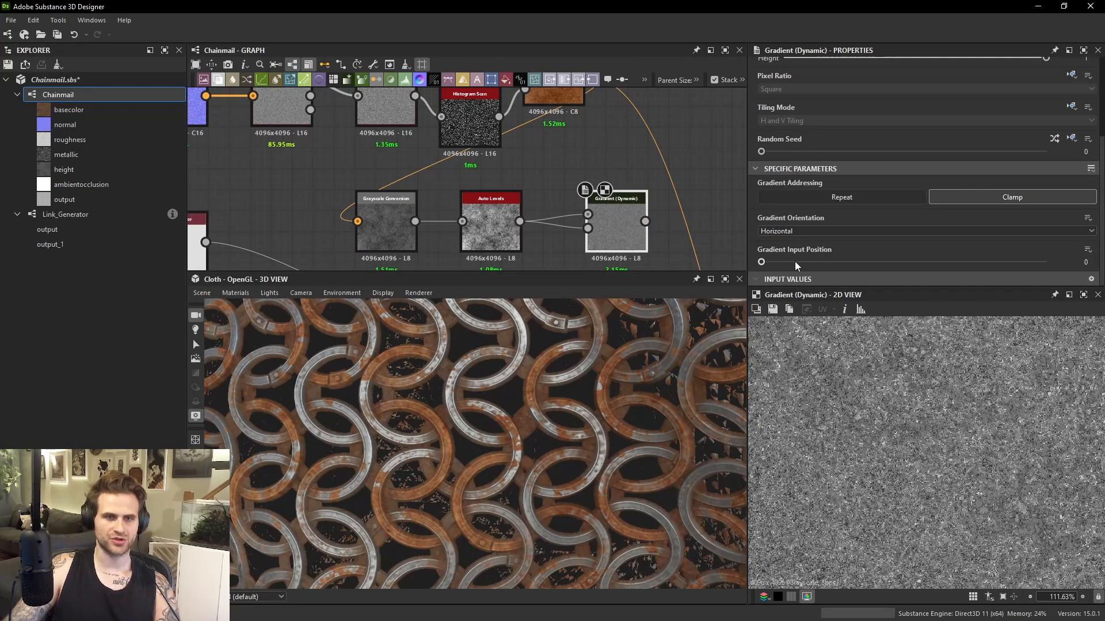
pyautogui.moveTo(837, 261); pyautogui.dragTo(881, 263)
pyautogui.scroll(-3, 931, 349)
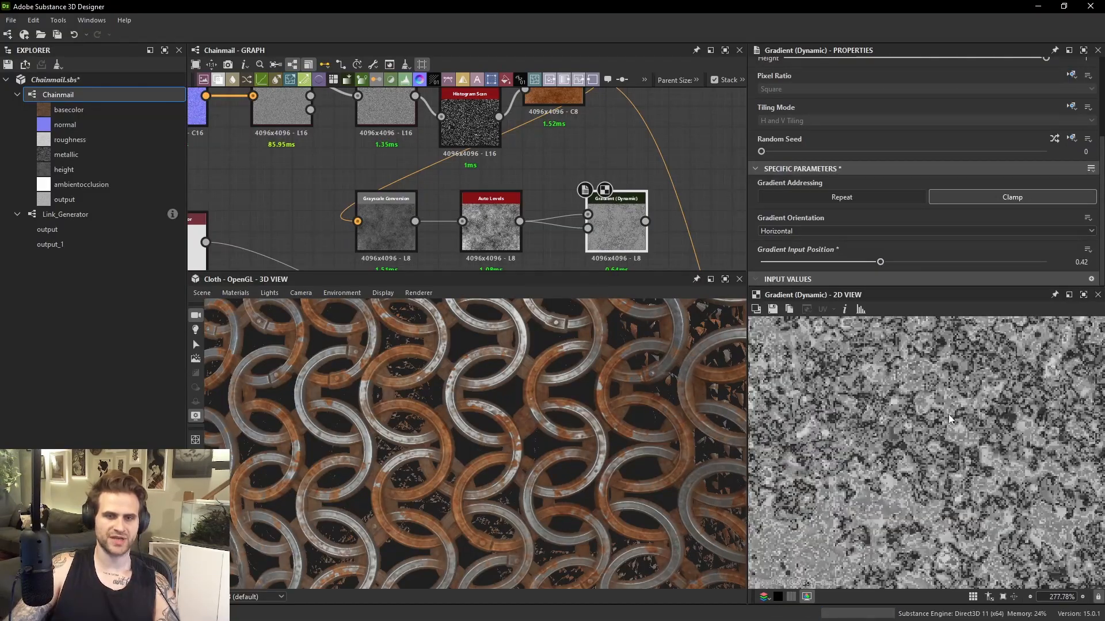
pyautogui.scroll(-3, 558, 158)
# Add an Auto Levels node after the Gradient (Dynamic) and connect it to the Material Blend's rust roughness input.
pyautogui.press('space')
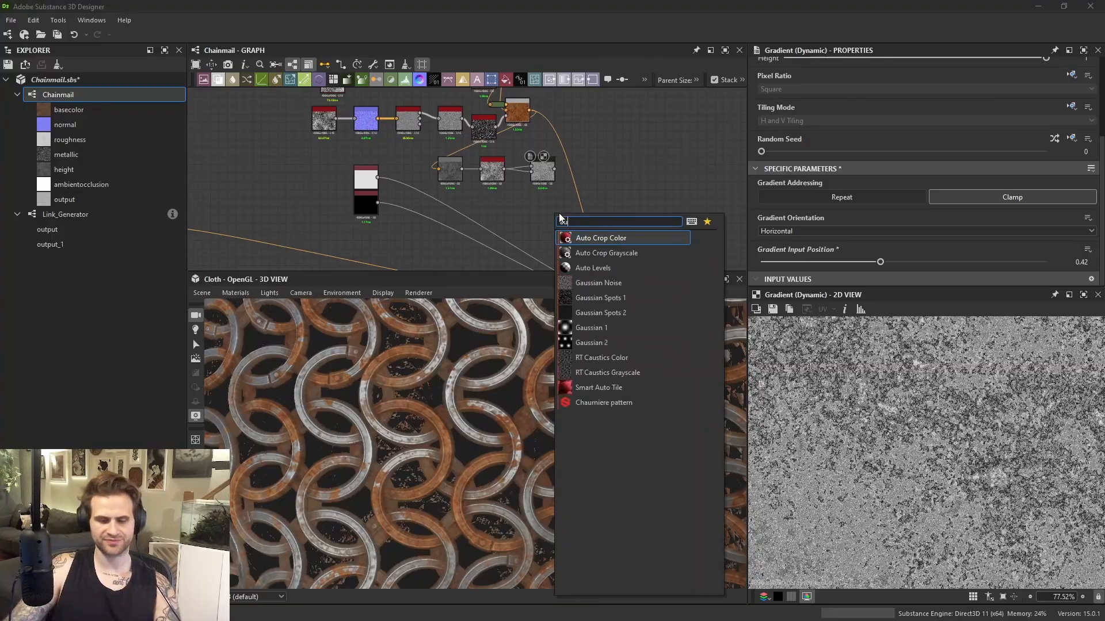
pyautogui.write('auto')
pyautogui.click(602, 266)
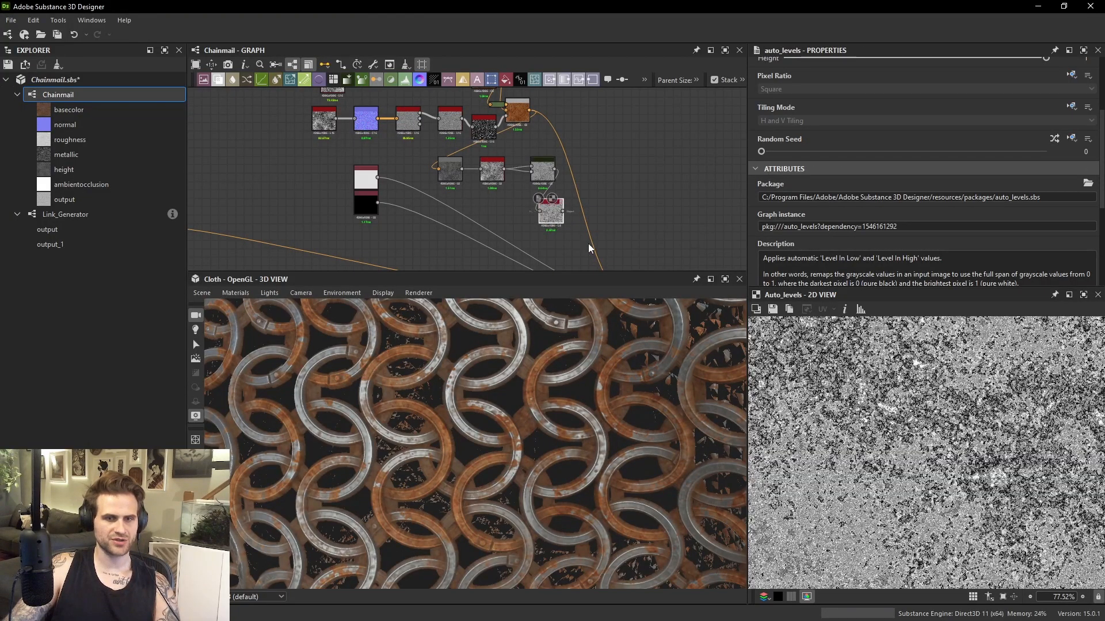
pyautogui.scroll(-5, 959, 431)
pyautogui.moveTo(521, 224); pyautogui.dragTo(576, 162, button='middle')
pyautogui.scroll(3, 589, 191)
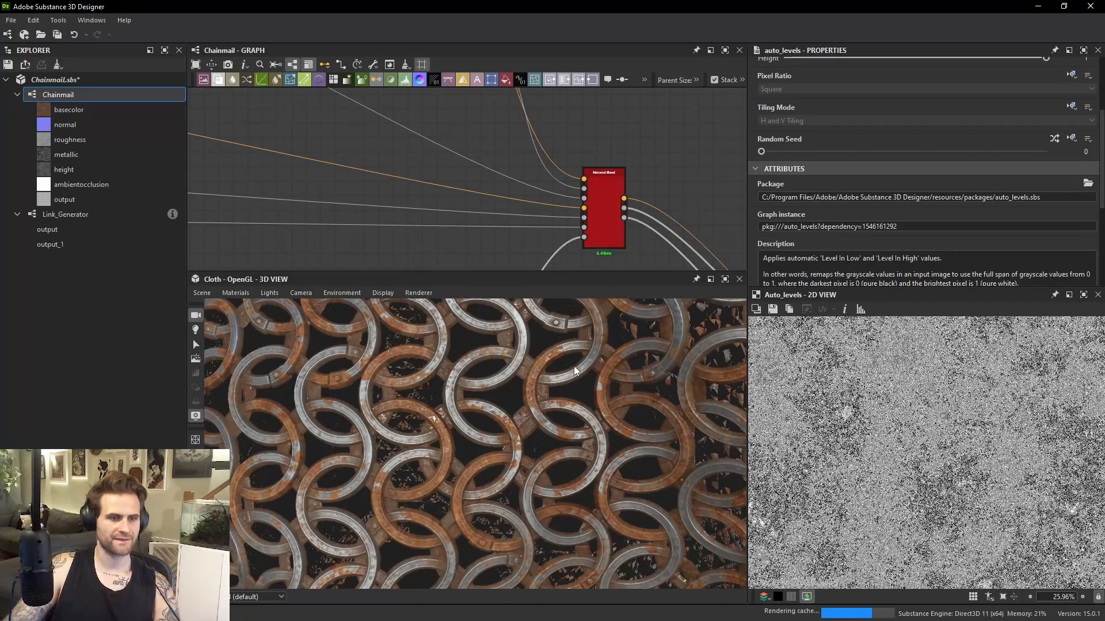
# Examine how the new rust roughness catches the light on the rings, up close and across the cloth.
pyautogui.scroll(3, 574, 368)
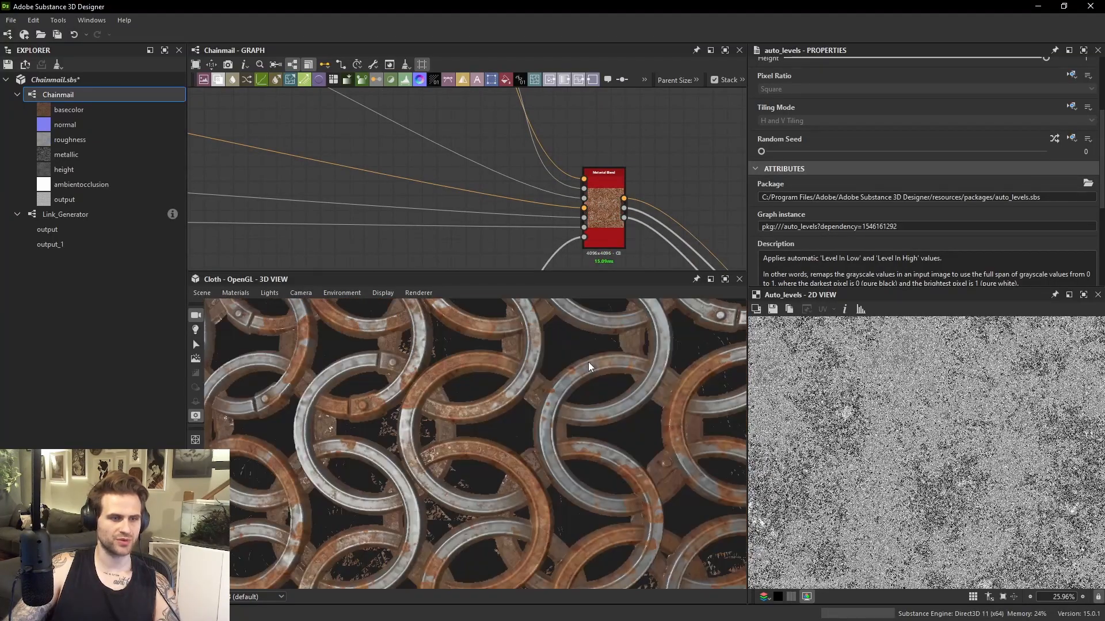
pyautogui.moveTo(588, 362); pyautogui.dragTo(559, 364)
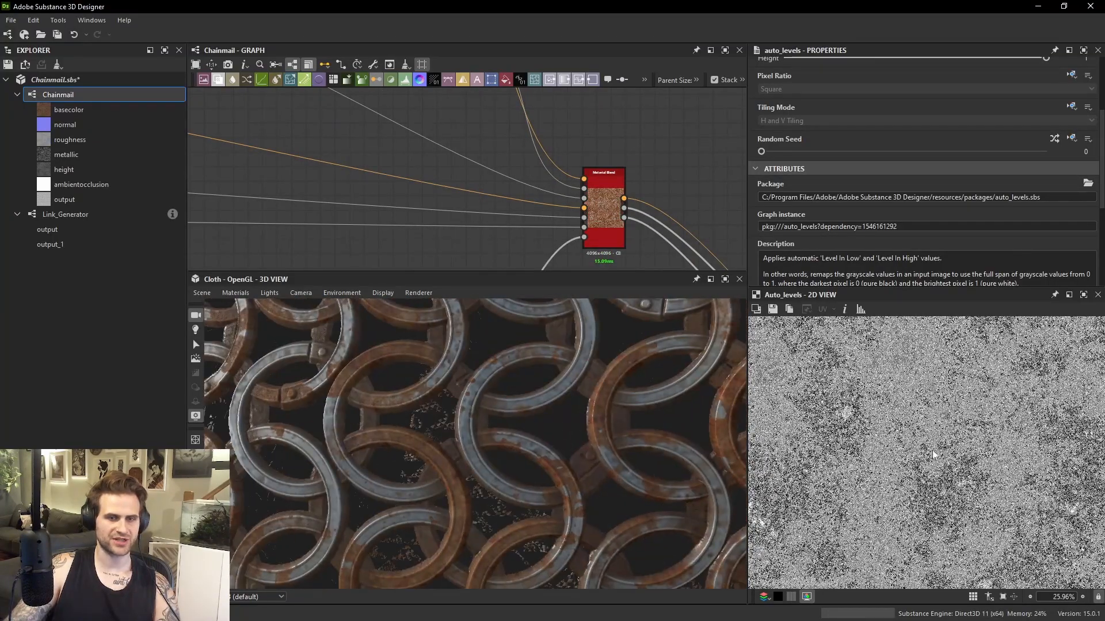
pyautogui.scroll(-5, 932, 450)
pyautogui.moveTo(488, 408); pyautogui.dragTo(389, 375)
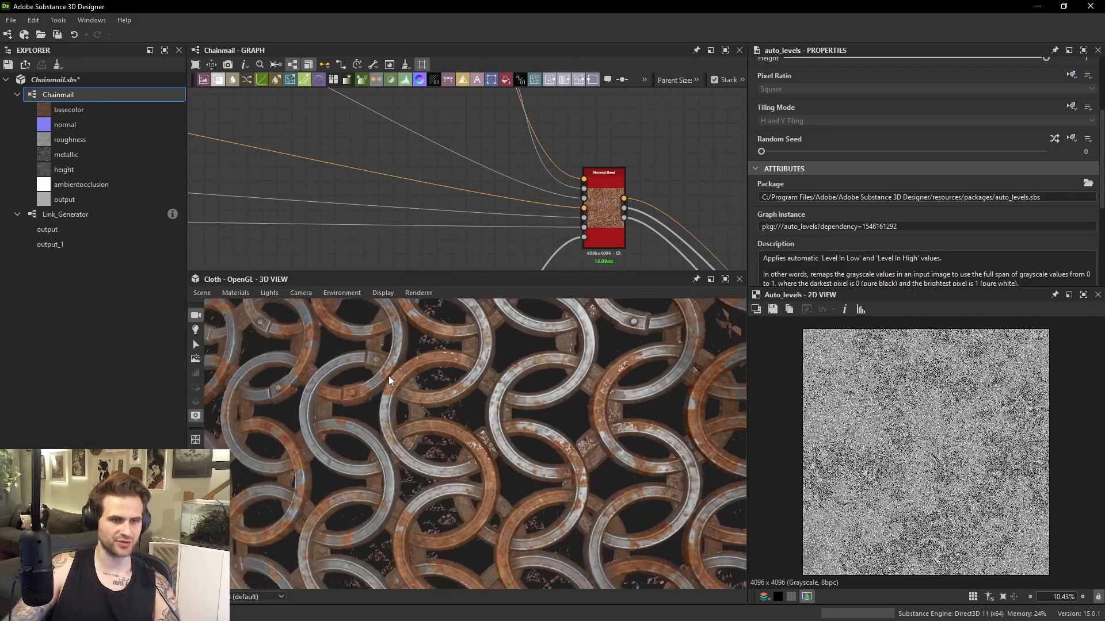
pyautogui.scroll(-3, 386, 372)
pyautogui.scroll(-4, 504, 220)
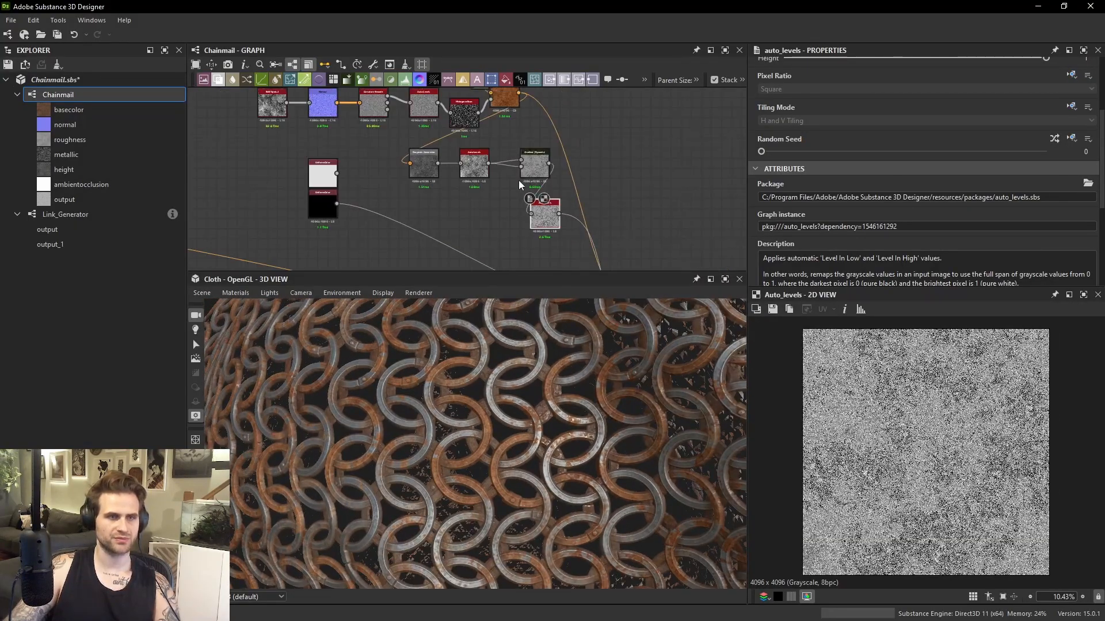
# Remove the unused light Uniform Color node and rearrange the black one and the rust roughness chain into a tidy row.
pyautogui.moveTo(333, 206); pyautogui.dragTo(451, 223)
pyautogui.scroll(-1, 403, 144)
pyautogui.moveTo(516, 133); pyautogui.dragTo(456, 166)
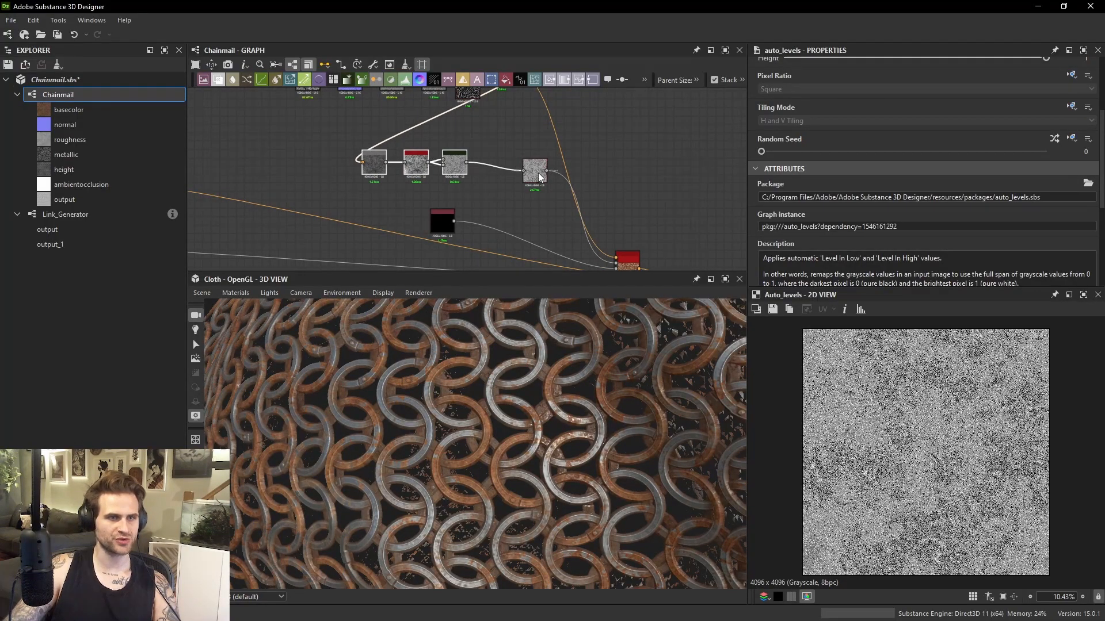
pyautogui.moveTo(539, 178); pyautogui.dragTo(498, 168)
# Insert a Histogram Range node between the last Auto Levels and the Material Blend's rust roughness input.
pyautogui.press('space')
pyautogui.write('hi')
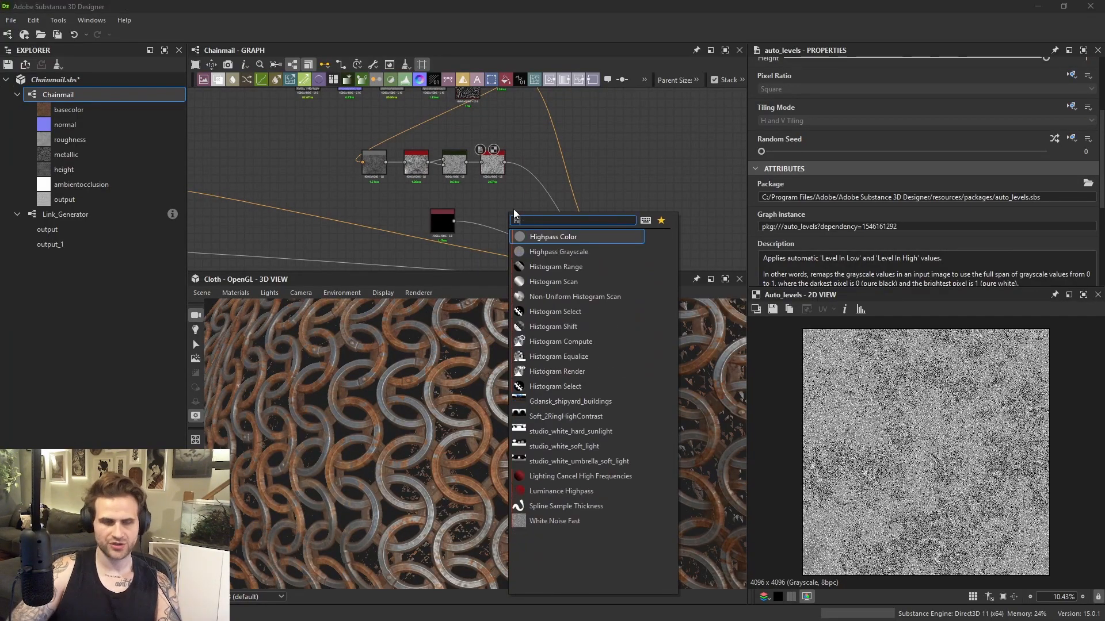
pyautogui.click(579, 267)
pyautogui.scroll(2, 504, 153)
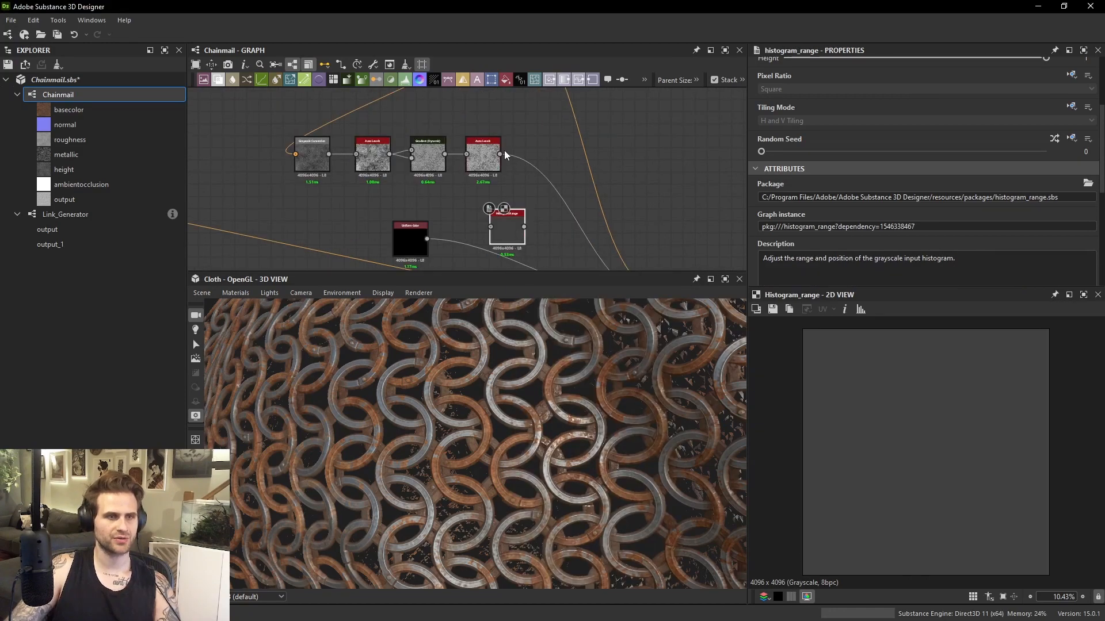
pyautogui.moveTo(506, 227); pyautogui.dragTo(506, 230)
pyautogui.scroll(5, 885, 403)
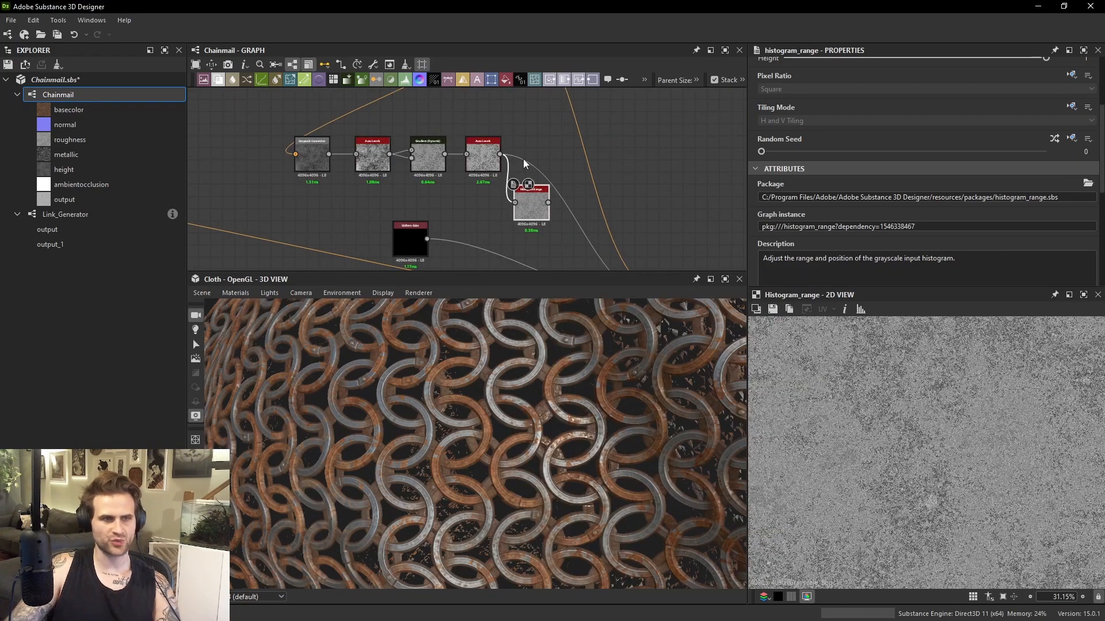
pyautogui.scroll(5, 530, 355)
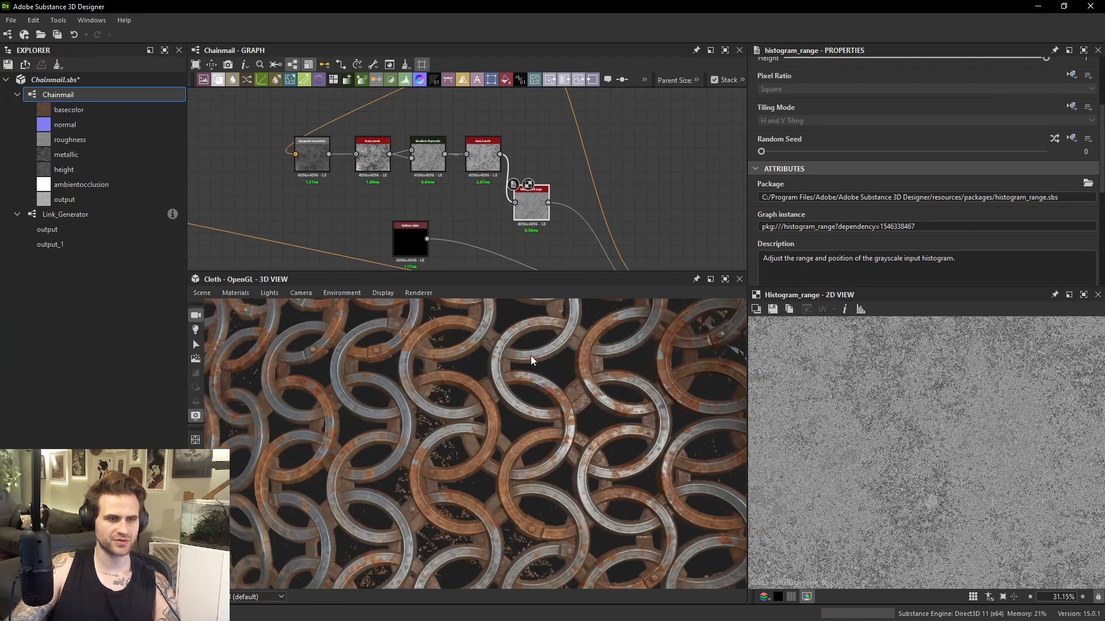
# Line up the Histogram Range node beside the last Auto Levels in the rust roughness row.
pyautogui.moveTo(513, 357)
pyautogui.mouseDown()
pyautogui.moveTo(543, 351)
pyautogui.moveTo(526, 349)
pyautogui.mouseUp()
pyautogui.scroll(1, 532, 232)
pyautogui.scroll(-5, 917, 210)
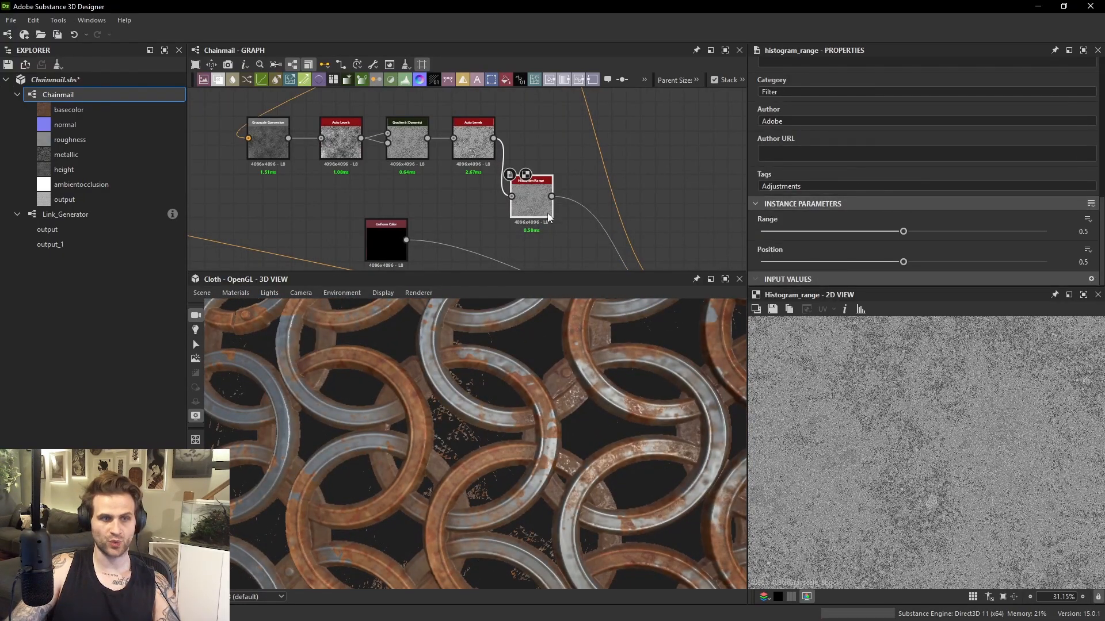
pyautogui.moveTo(549, 205); pyautogui.dragTo(551, 146)
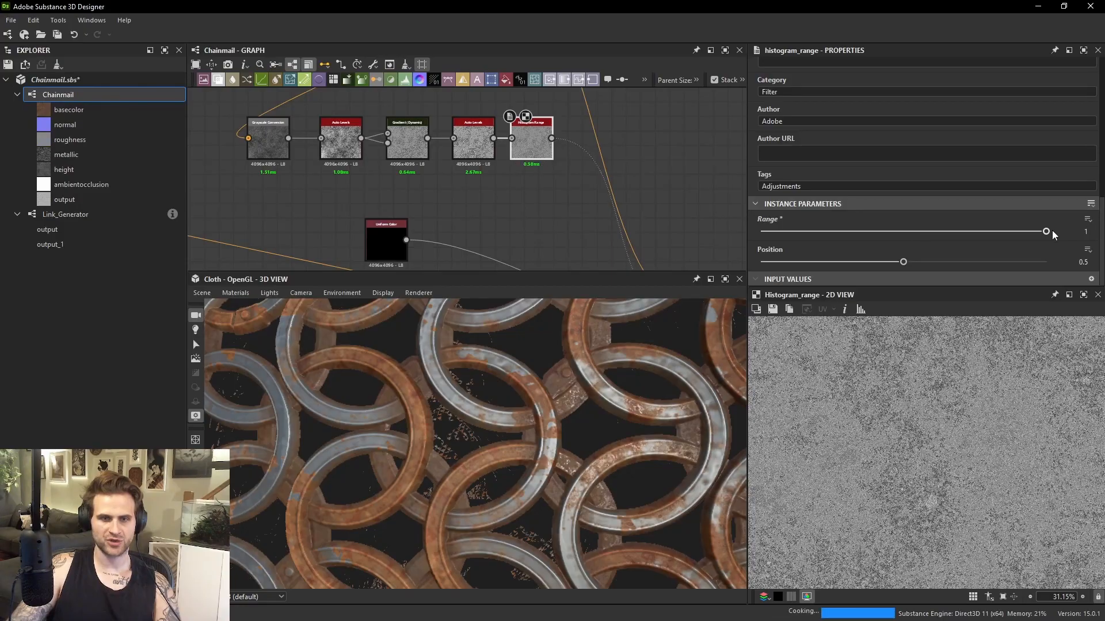
# Set the rust roughness Histogram Range's Range to 0.48 and its Position to about 0.7.
pyautogui.moveTo(1052, 230); pyautogui.dragTo(972, 231)
pyautogui.moveTo(903, 261); pyautogui.dragTo(979, 263)
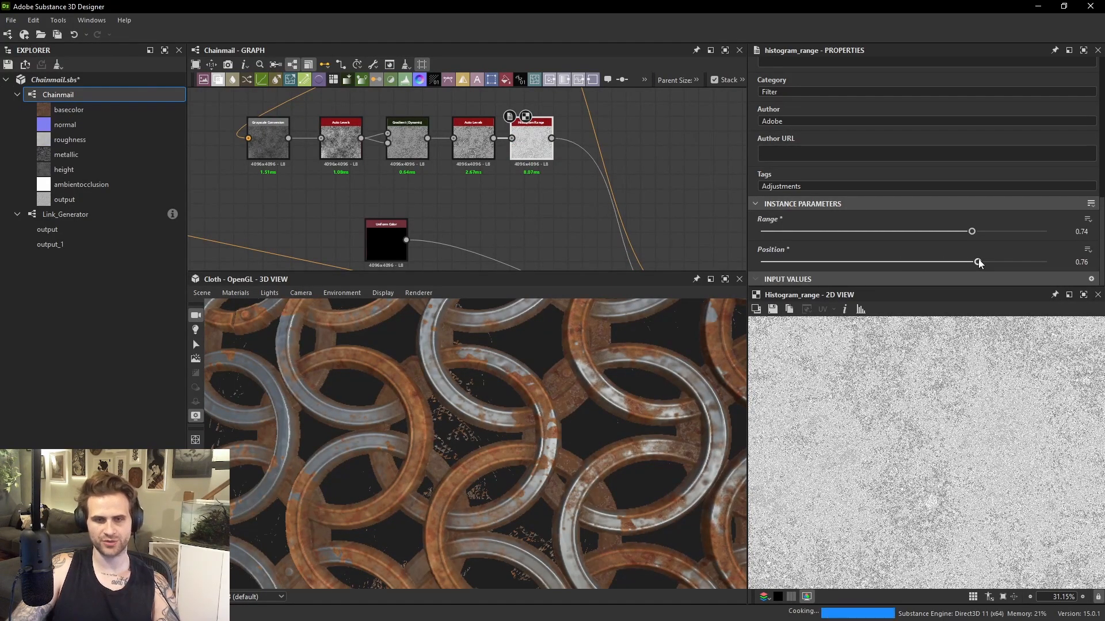
pyautogui.moveTo(619, 419); pyautogui.dragTo(455, 409)
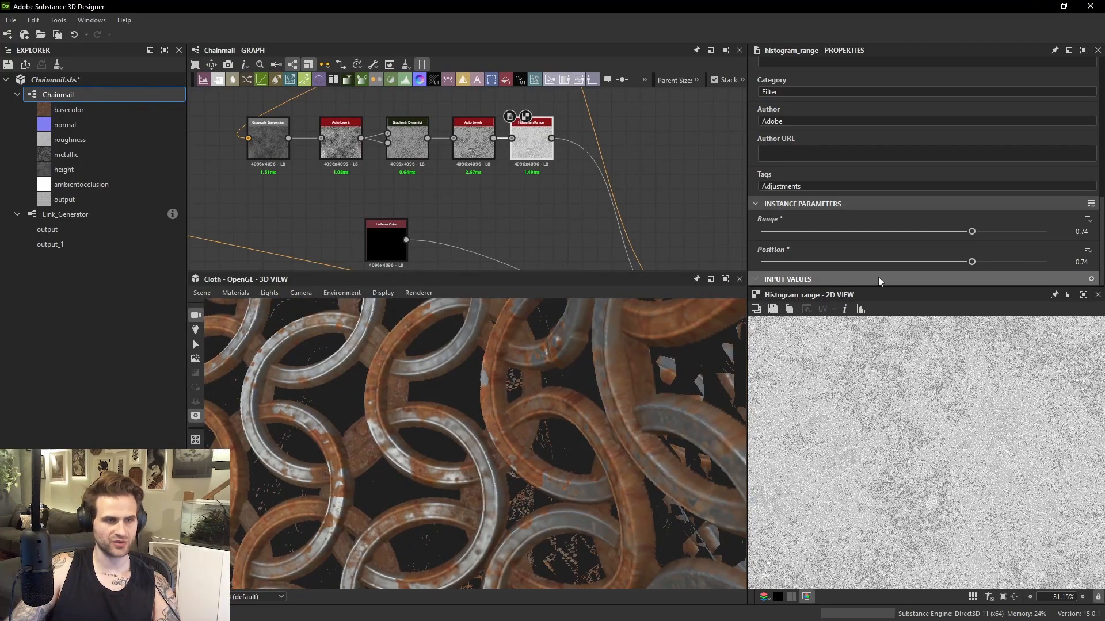
pyautogui.moveTo(961, 232); pyautogui.dragTo(924, 233)
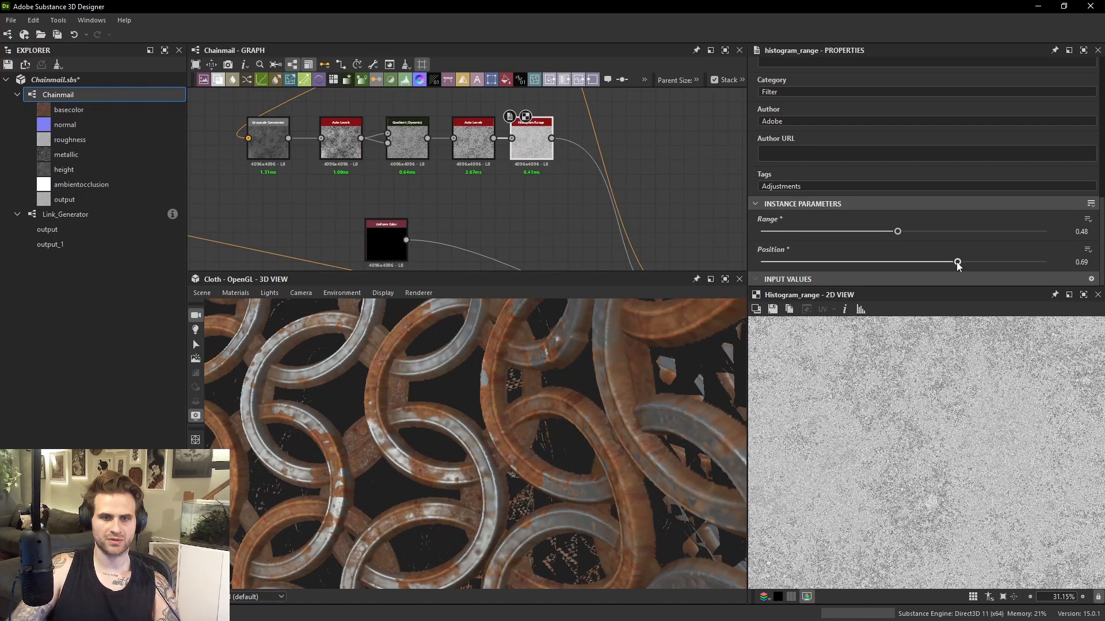
pyautogui.moveTo(946, 263); pyautogui.dragTo(965, 261)
# Examine the adjusted rust roughness across the whole cloth from other view and light angles.
pyautogui.moveTo(569, 365); pyautogui.dragTo(633, 390)
pyautogui.scroll(-5, 623, 350)
pyautogui.scroll(-5, 534, 366)
pyautogui.scroll(4, 633, 390)
pyautogui.keyDown('ctrl'); pyautogui.keyDown('shift'); pyautogui.moveTo(633, 390); pyautogui.dragTo(609, 385, button='right'); pyautogui.keyUp('shift'); pyautogui.keyUp('ctrl')
pyautogui.scroll(-5, 397, 248)
# Preview the bare metal's gray roughness Uniform Color and move the white Uniform Color further down to free space.
pyautogui.moveTo(397, 249); pyautogui.dragTo(499, 184, button='middle')
pyautogui.moveTo(311, 183); pyautogui.dragTo(374, 171, button='middle')
pyautogui.scroll(3, 374, 171)
pyautogui.click(333, 206)
pyautogui.doubleClick(332, 207)
pyautogui.moveTo(377, 215); pyautogui.dragTo(343, 155, button='middle')
pyautogui.scroll(-1, 347, 154)
pyautogui.moveTo(312, 178); pyautogui.dragTo(315, 228)
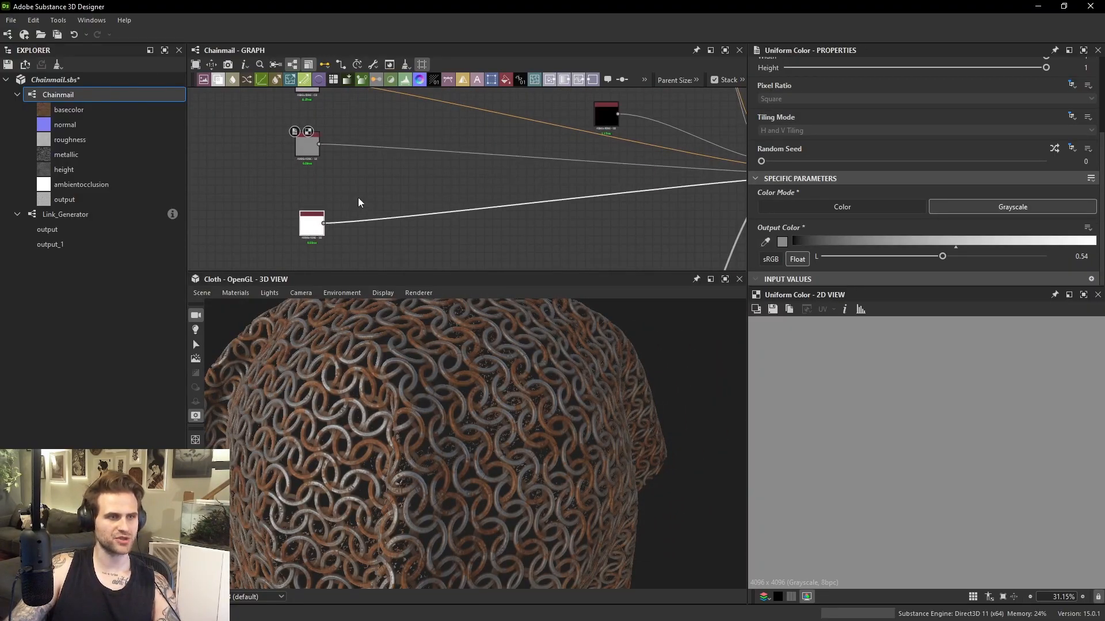
# Add a Blend node and connect the gray roughness Uniform Color to its background input.
pyautogui.click(409, 206)
pyautogui.press('space')
pyautogui.click(417, 214)
pyautogui.scroll(1, 332, 153)
pyautogui.moveTo(317, 142); pyautogui.dragTo(441, 193)
# Add a Moisture Noise node below the gray Uniform Color and set its Scale to 2.
pyautogui.moveTo(347, 195); pyautogui.dragTo(386, 197, button='middle')
pyautogui.press('space')
pyautogui.write('moi')
pyautogui.press('Return')
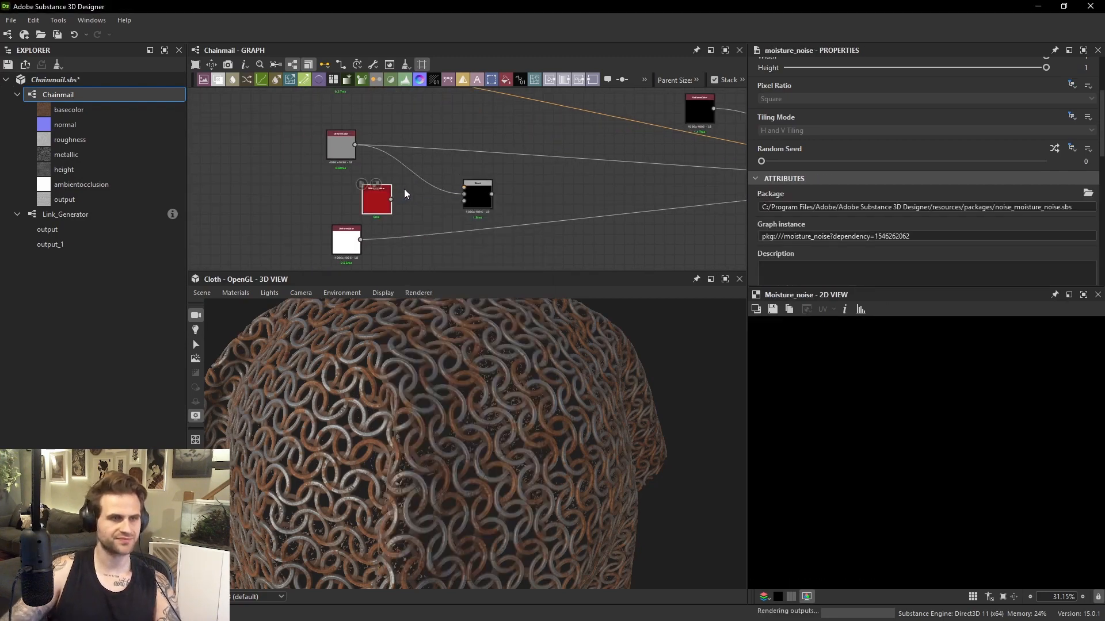
pyautogui.moveTo(351, 207); pyautogui.dragTo(346, 207)
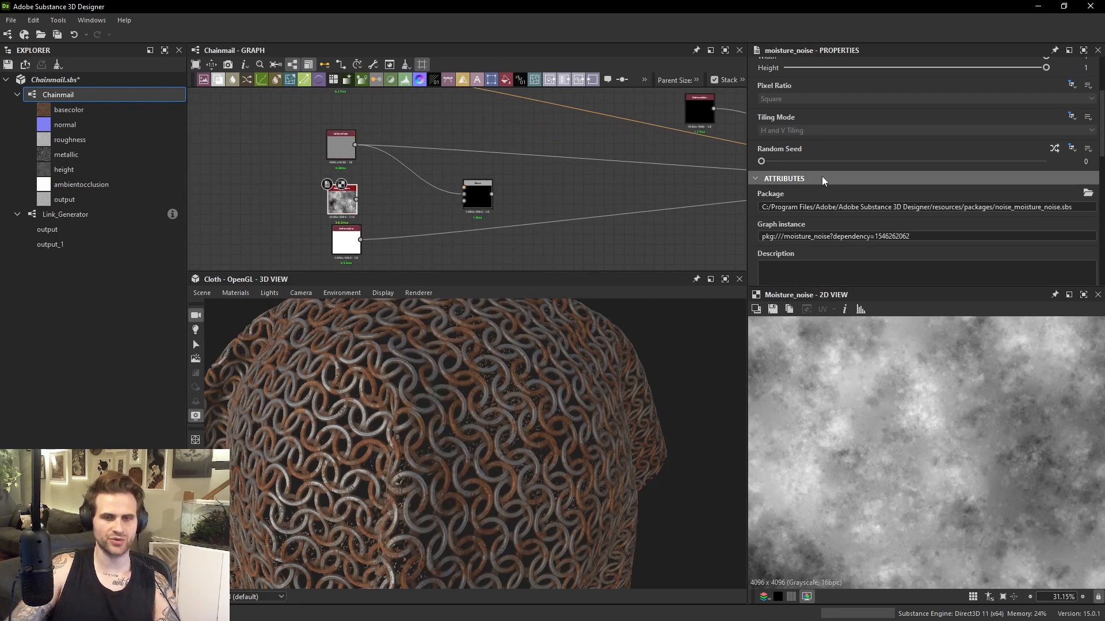
pyautogui.scroll(-5, 822, 176)
pyautogui.press('f')
pyautogui.click(786, 239)
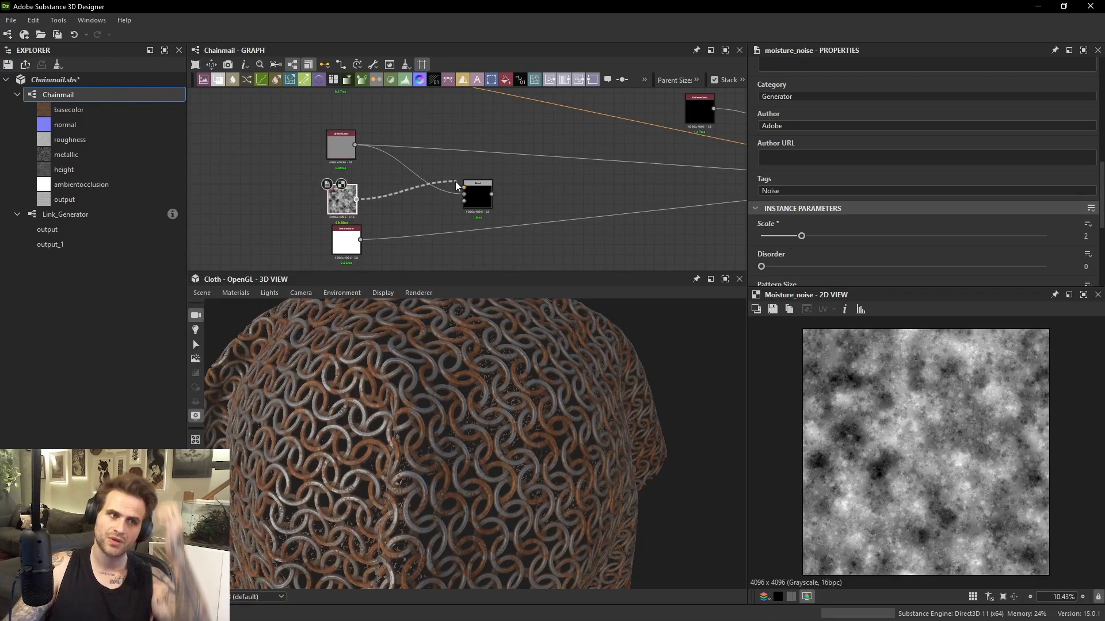
# Feed the Moisture Noise into the Blend's foreground, set the blending mode to Add Sub and lower the opacity strongly.
pyautogui.click(479, 196)
pyautogui.click(795, 165)
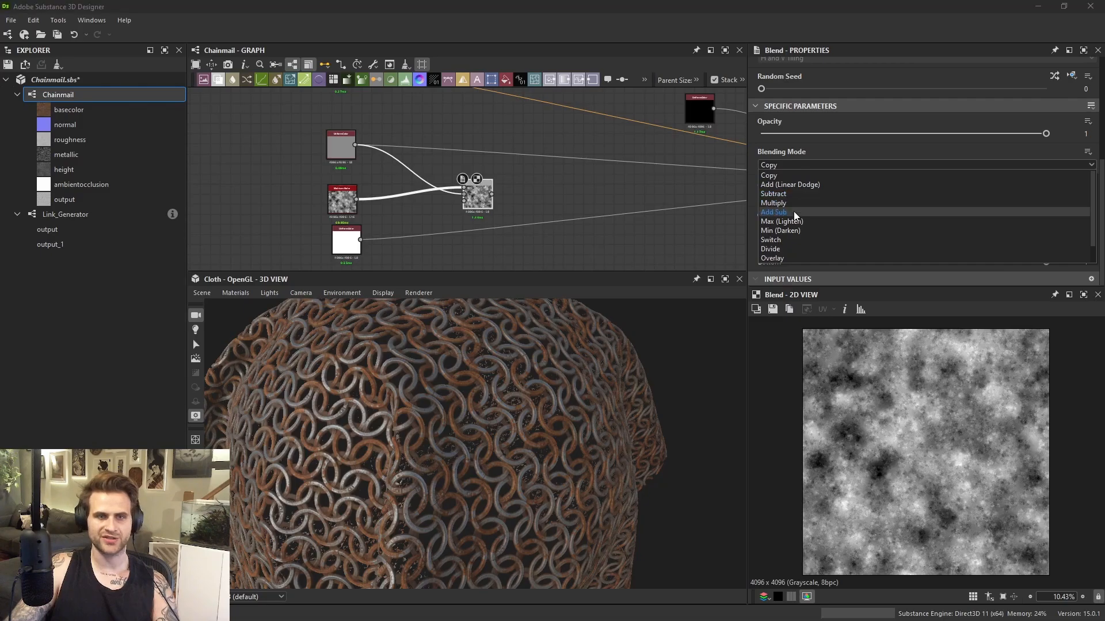
pyautogui.click(793, 211)
pyautogui.moveTo(863, 134); pyautogui.dragTo(798, 134)
# Add a second Blend node and connect the first Blend's output to its background input.
pyautogui.scroll(1, 540, 239)
pyautogui.moveTo(540, 239); pyautogui.dragTo(540, 202, button='middle')
pyautogui.click(544, 172)
pyautogui.press('space')
pyautogui.click(573, 191)
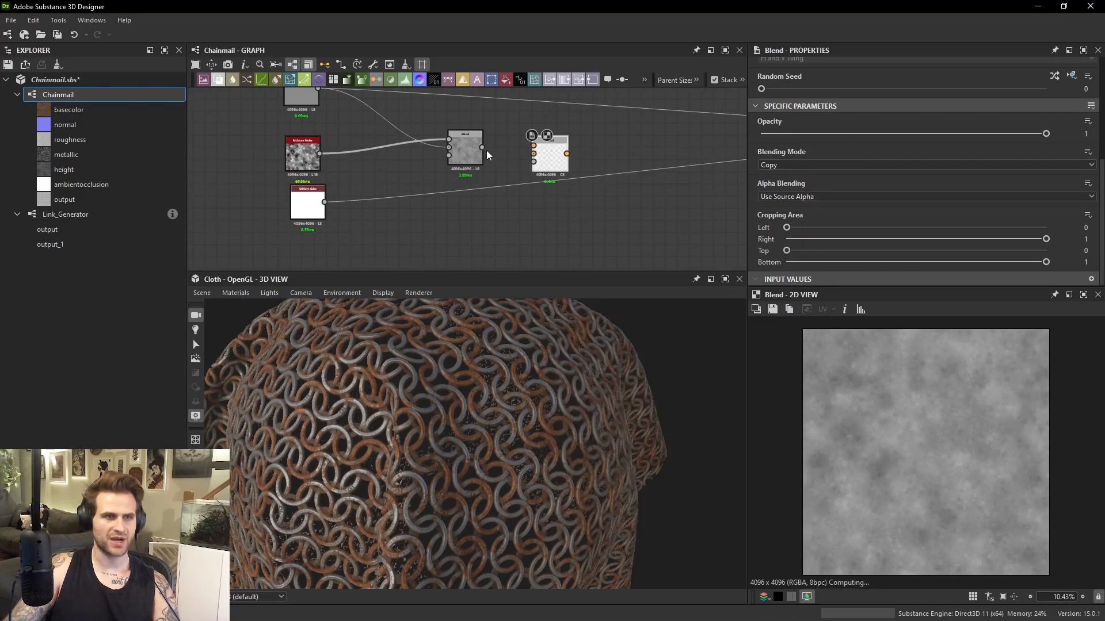
pyautogui.moveTo(483, 148); pyautogui.dragTo(530, 154)
# Add a BnW Spots 3 node below the Blend nodes and set its Scale to 2.
pyautogui.press('space')
pyautogui.write('bnw')
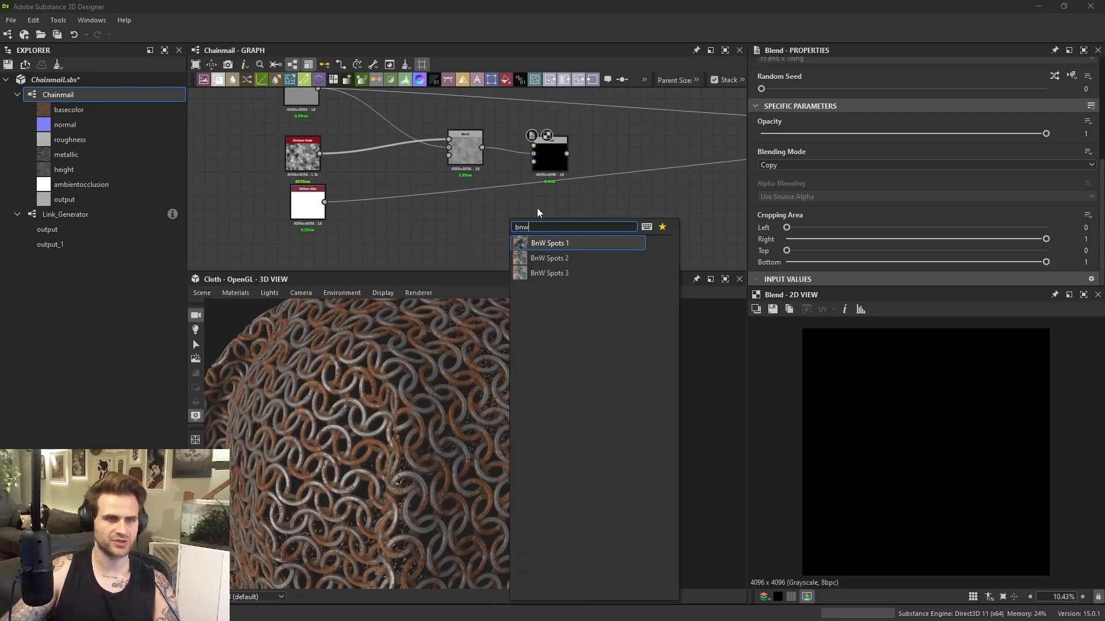
pyautogui.click(567, 270)
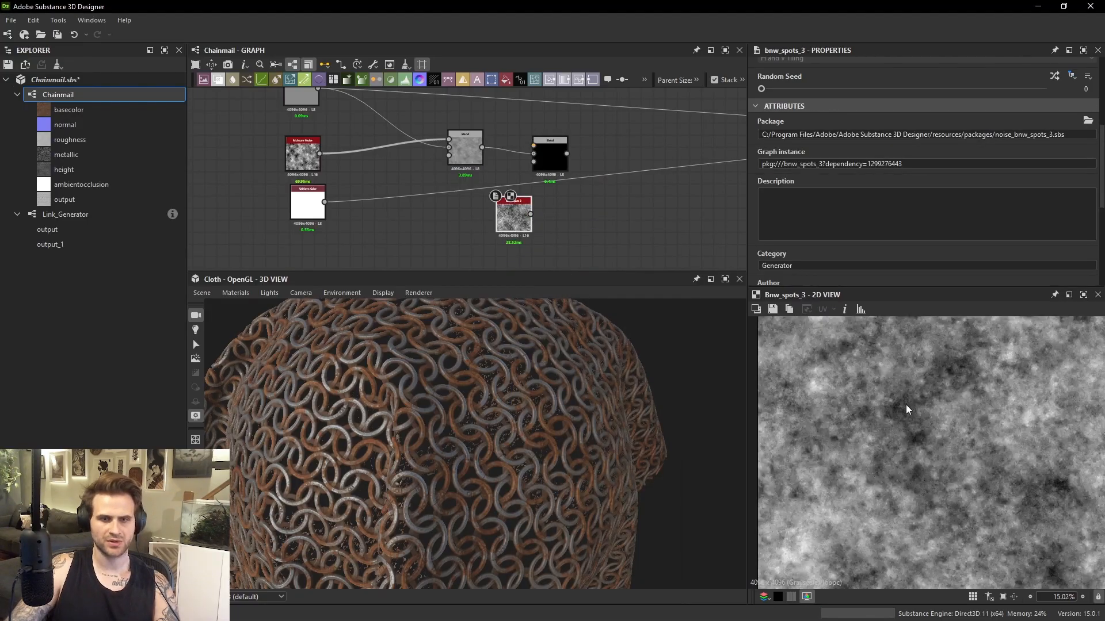
pyautogui.scroll(-3, 921, 172)
pyautogui.moveTo(779, 267); pyautogui.dragTo(801, 267)
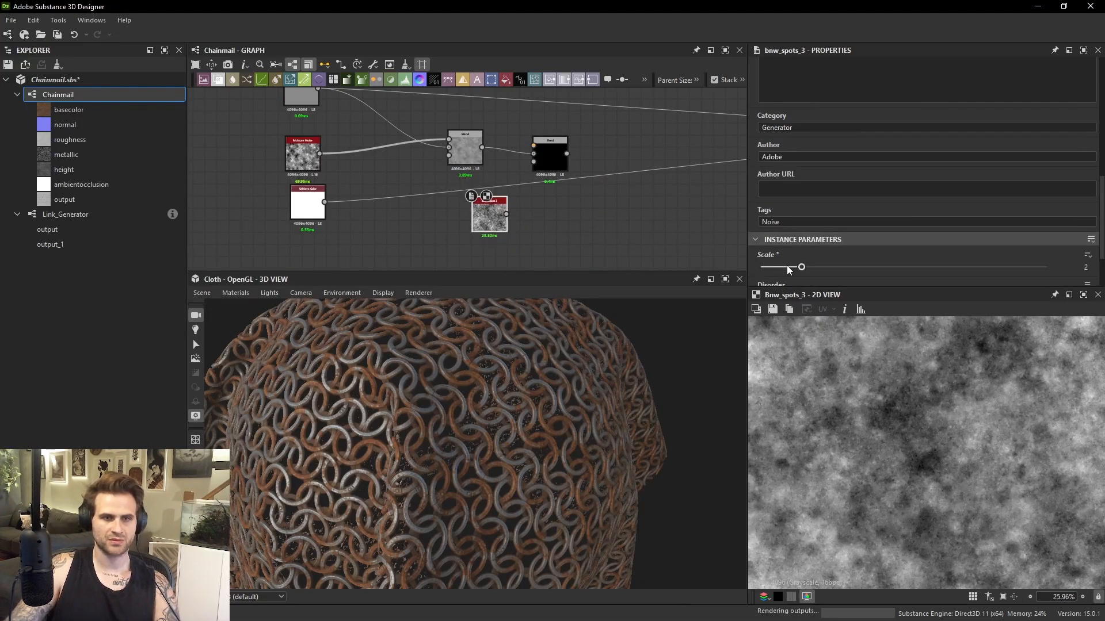
# Add a Sharpen node with Intensity 1.96 after BnW Spots 3 and connect it to the second Blend's foreground.
pyautogui.press('space')
pyautogui.write('sha')
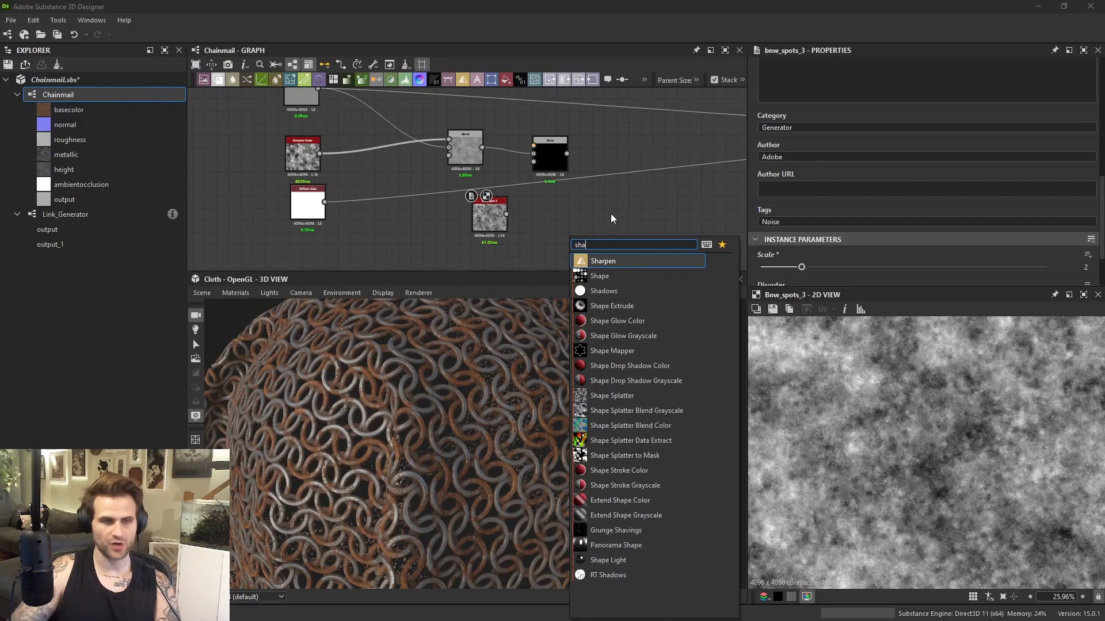
pyautogui.click(565, 236)
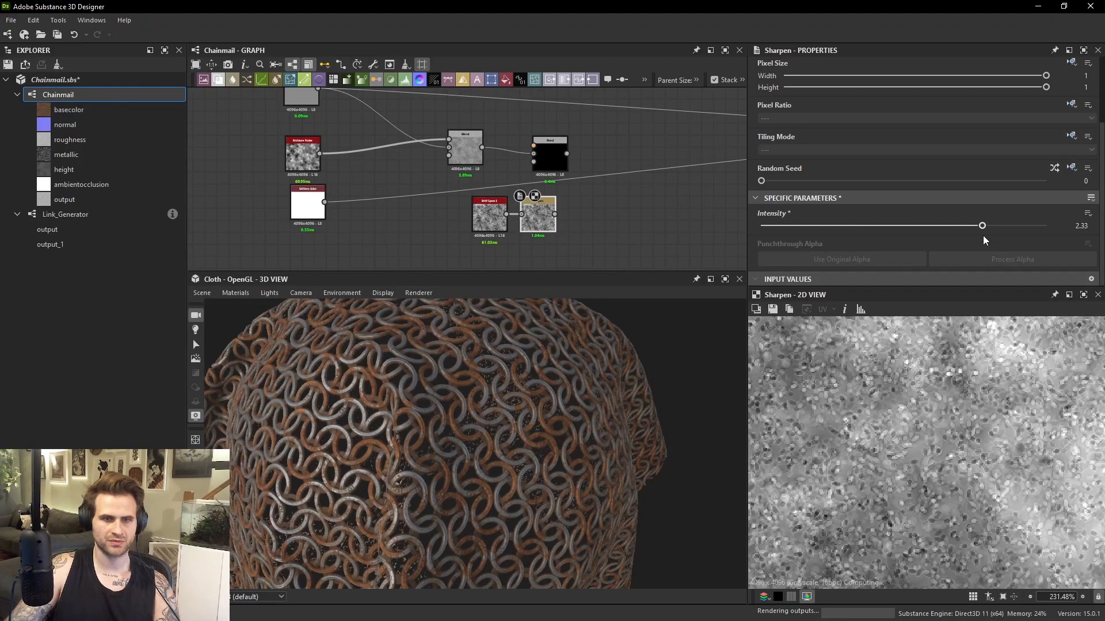
pyautogui.scroll(-4, 980, 403)
pyautogui.moveTo(564, 217); pyautogui.dragTo(535, 237, button='middle')
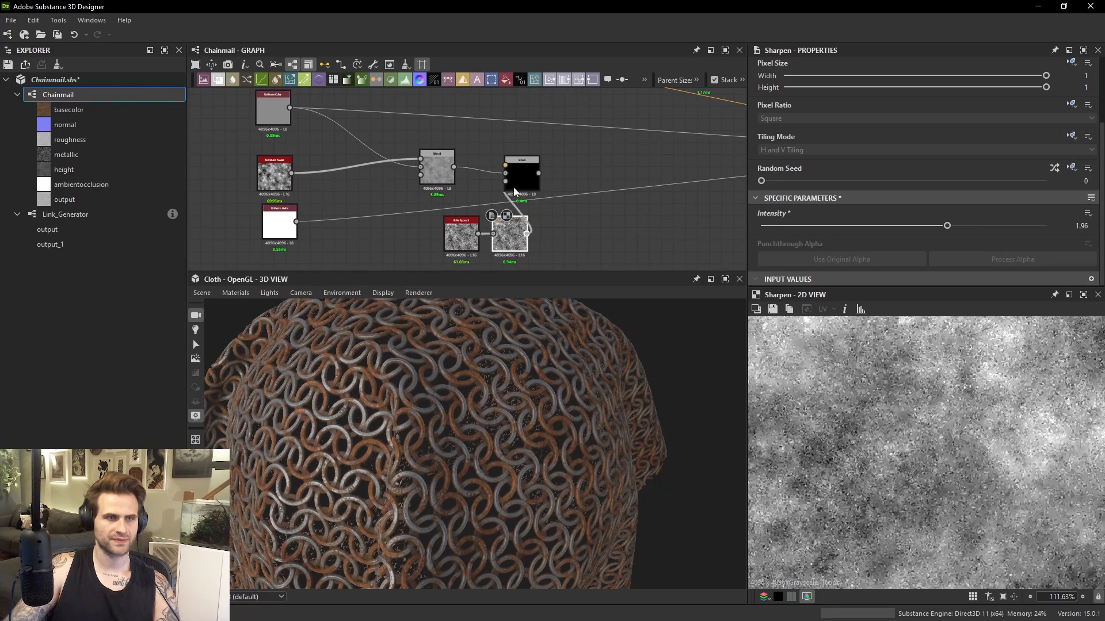
# Set the second Blend's blending mode to Add Sub and its opacity to 0.2.
pyautogui.click(522, 171)
pyautogui.click(800, 260)
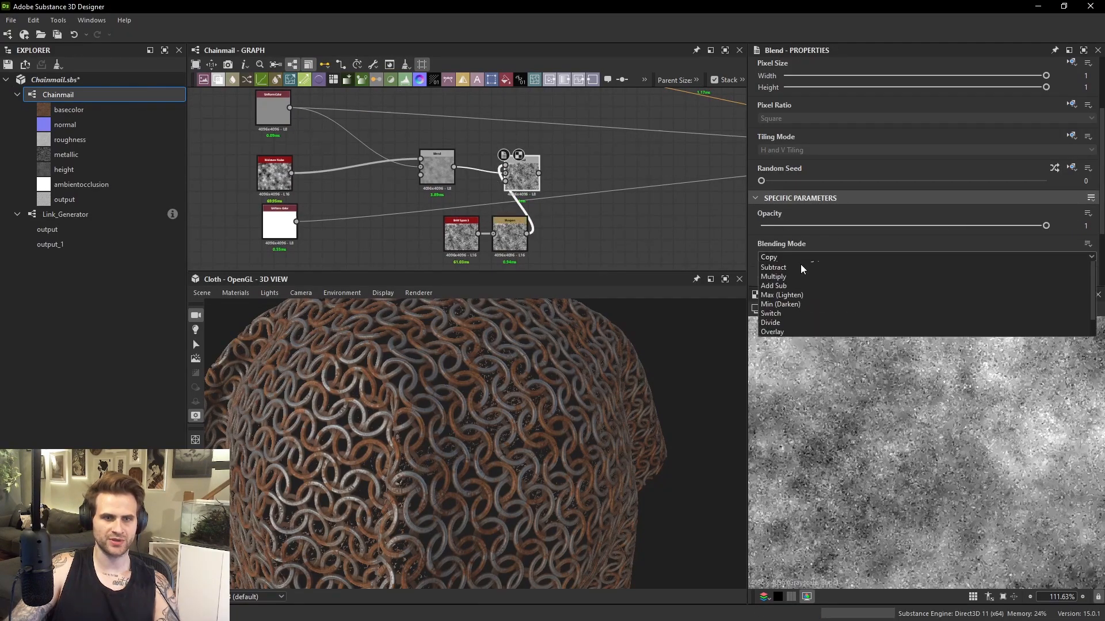
pyautogui.click(790, 302)
pyautogui.moveTo(966, 225); pyautogui.dragTo(829, 222)
pyautogui.scroll(-5, 1007, 407)
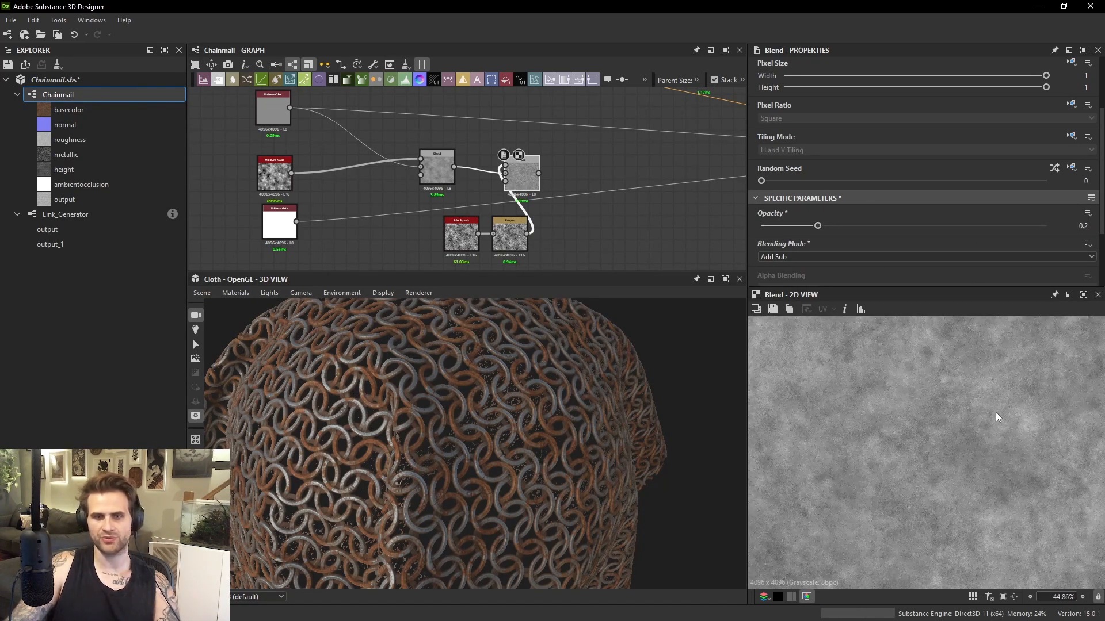
# Add an Auto Levels node after the second Blend.
pyautogui.moveTo(616, 197); pyautogui.dragTo(549, 213, button='middle')
pyautogui.press('space')
pyautogui.write('au')
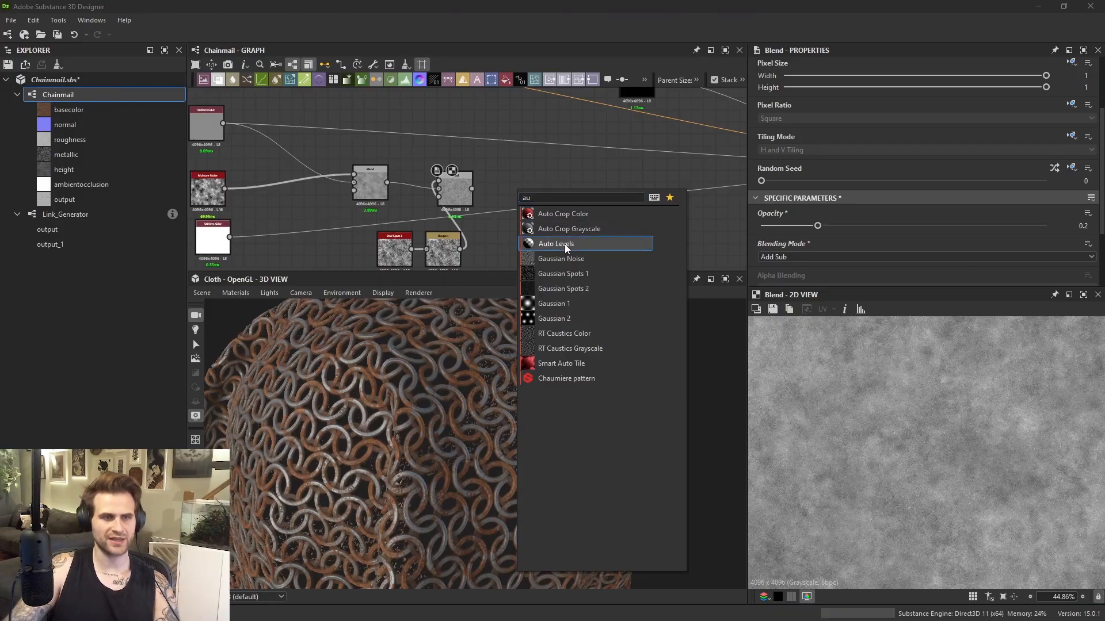
pyautogui.click(564, 244)
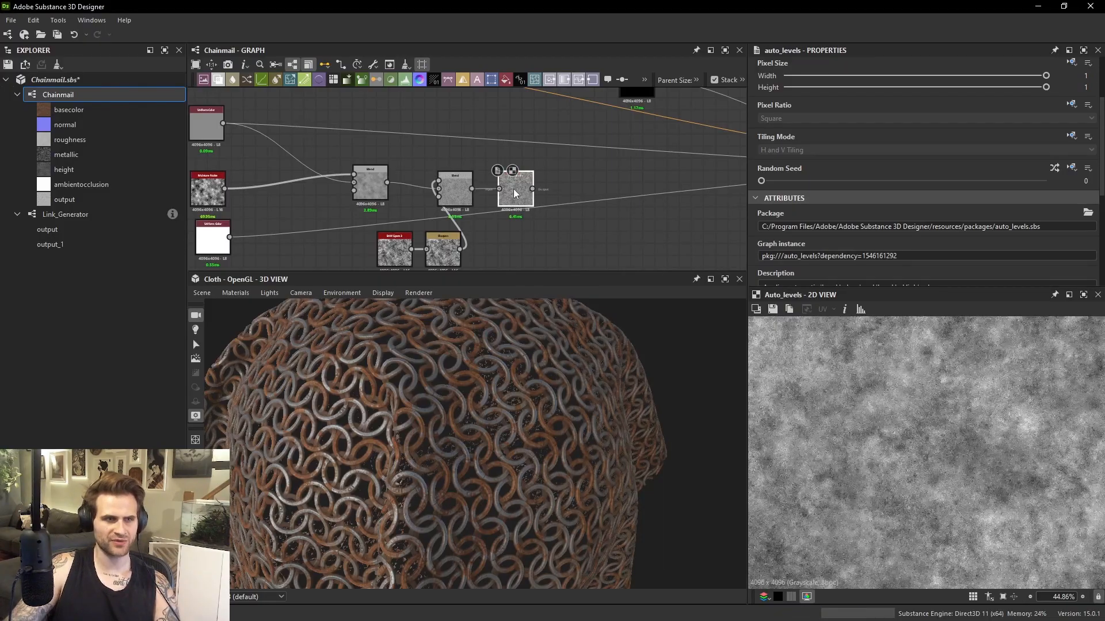
# Add a Histogram Range after the new Auto Levels and connect it to the Material Blend's metal roughness input, replacing the gray Uniform Color.
pyautogui.press('space')
pyautogui.write('his')
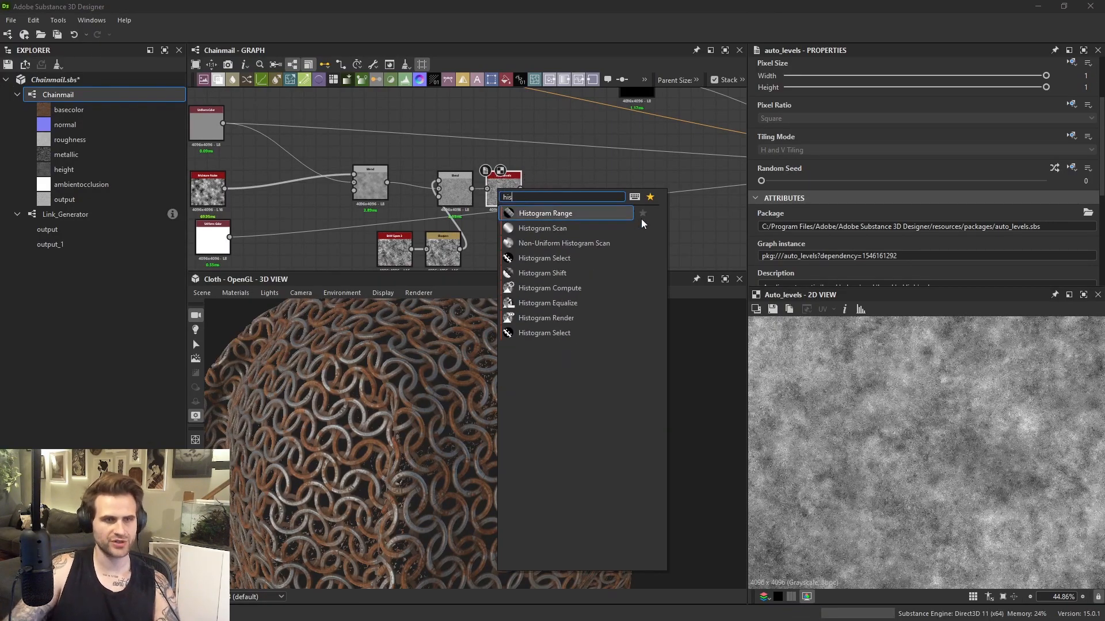
pyautogui.click(599, 214)
pyautogui.moveTo(742, 197); pyautogui.dragTo(592, 203, button='middle')
pyautogui.scroll(-1, 622, 191)
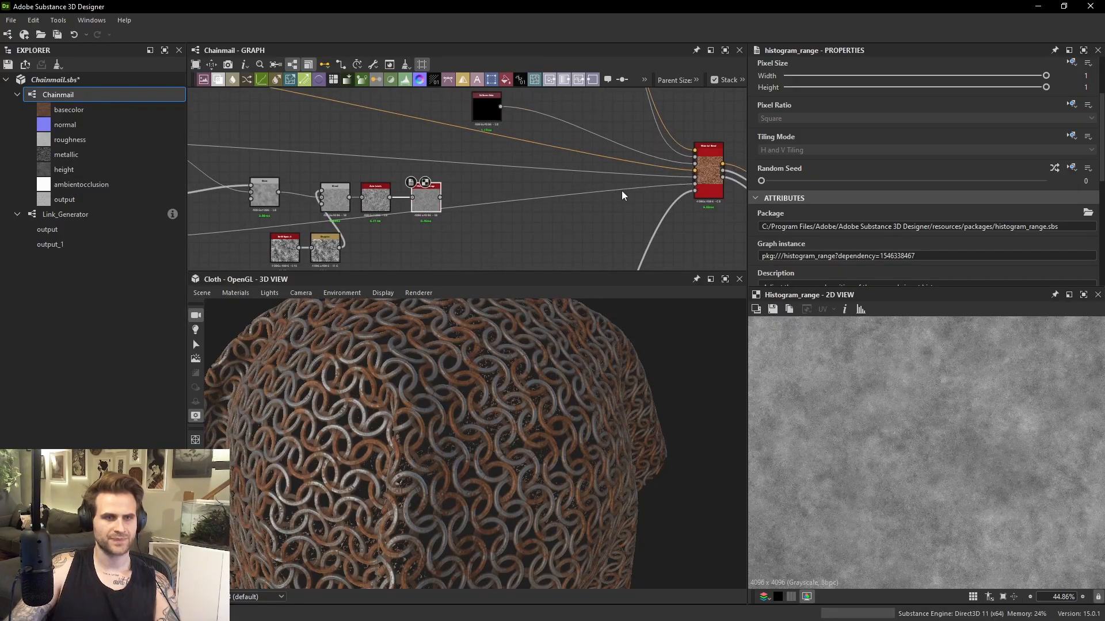
pyautogui.scroll(2, 678, 178)
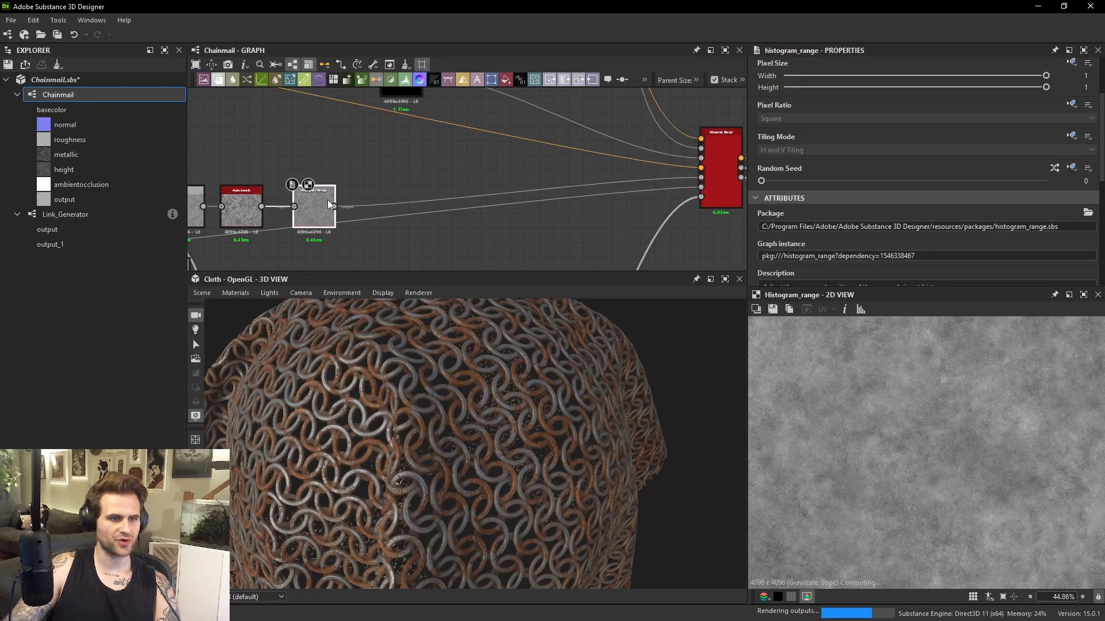
# Examine the new metal roughness on the rings up close and from another angle.
pyautogui.scroll(6, 465, 355)
pyautogui.moveTo(543, 335); pyautogui.dragTo(645, 384)
pyautogui.scroll(2, 529, 351)
pyautogui.scroll(2, 488, 353)
pyautogui.scroll(-4, 499, 360)
pyautogui.scroll(2, 504, 354)
# Set the metal roughness Histogram Range's Range to 0.94 and its Position to 0.54, checking the rings' shine.
pyautogui.moveTo(412, 244); pyautogui.dragTo(504, 232, button='middle')
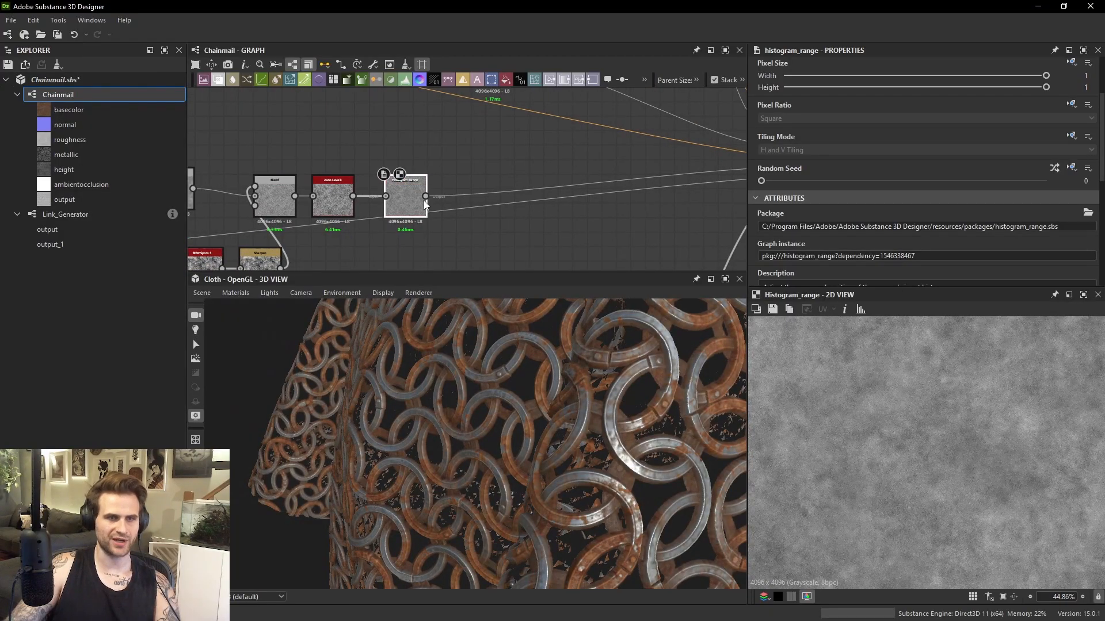
pyautogui.scroll(-5, 868, 233)
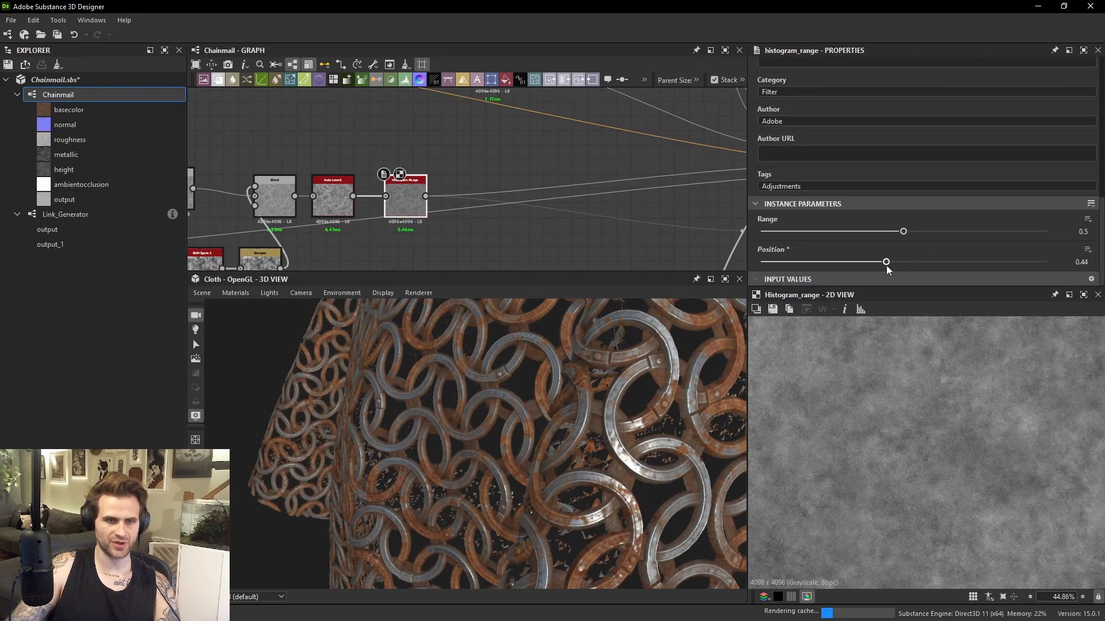
pyautogui.moveTo(886, 265)
pyautogui.mouseDown()
pyautogui.moveTo(853, 270)
pyautogui.moveTo(871, 271)
pyautogui.mouseUp()
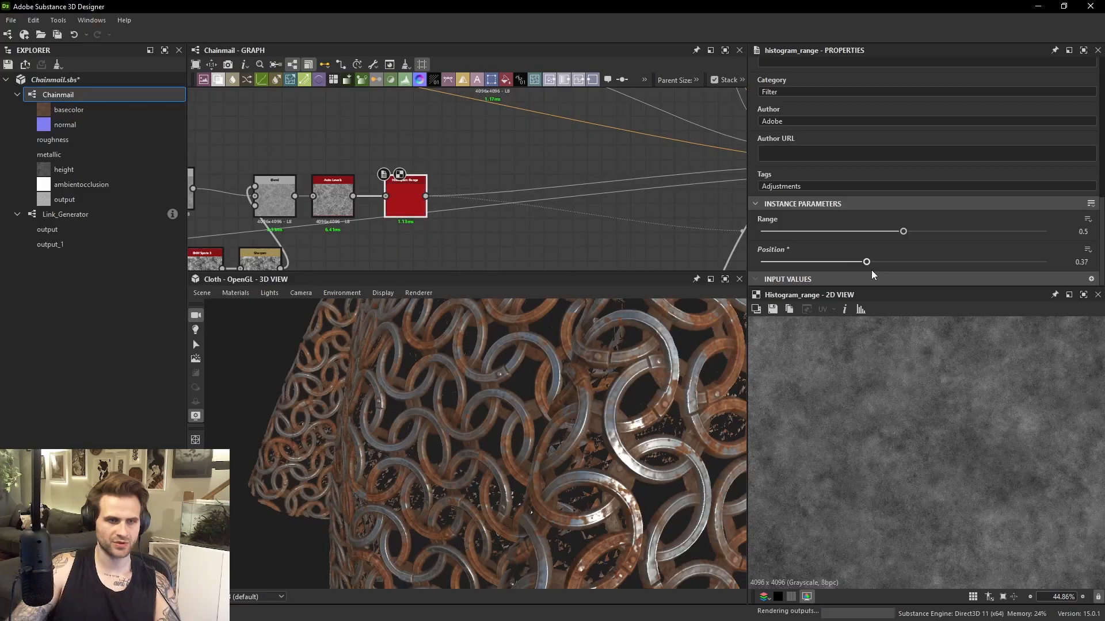
pyautogui.moveTo(920, 229); pyautogui.dragTo(1032, 232)
pyautogui.moveTo(644, 369); pyautogui.dragTo(571, 392)
pyautogui.scroll(-5, 495, 389)
pyautogui.scroll(4, 498, 391)
pyautogui.scroll(-4, 497, 388)
pyautogui.scroll(4, 623, 379)
pyautogui.scroll(4, 572, 391)
pyautogui.moveTo(885, 261); pyautogui.dragTo(916, 263)
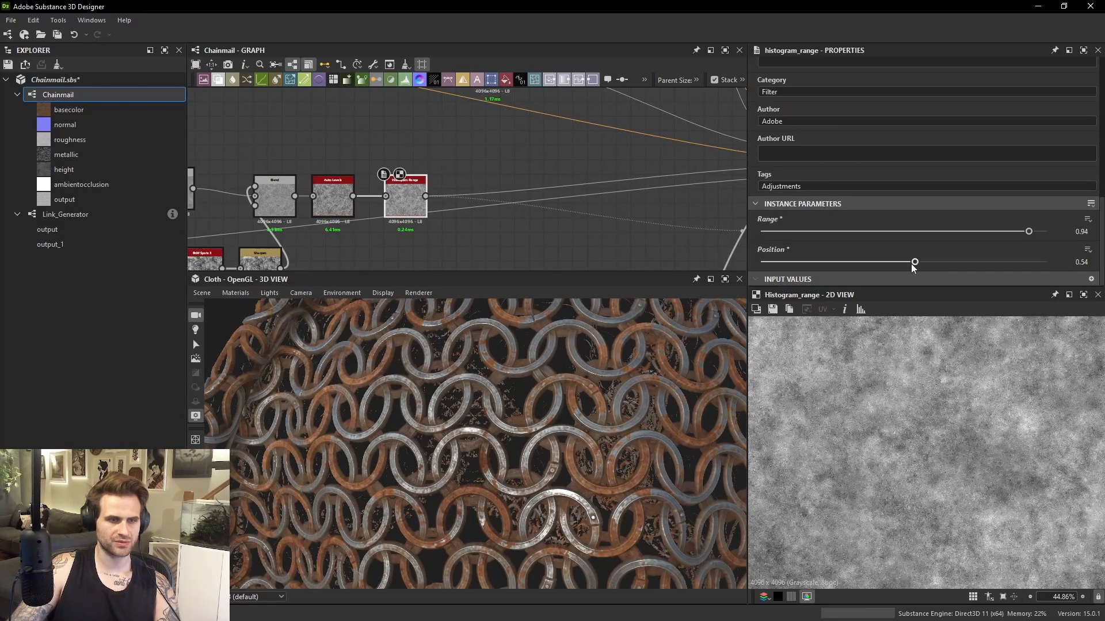
# Add a Blend node fed by the metal's light gray base colour Uniform Color and place it to that node's right.
pyautogui.scroll(-3, 519, 382)
pyautogui.scroll(-3, 421, 205)
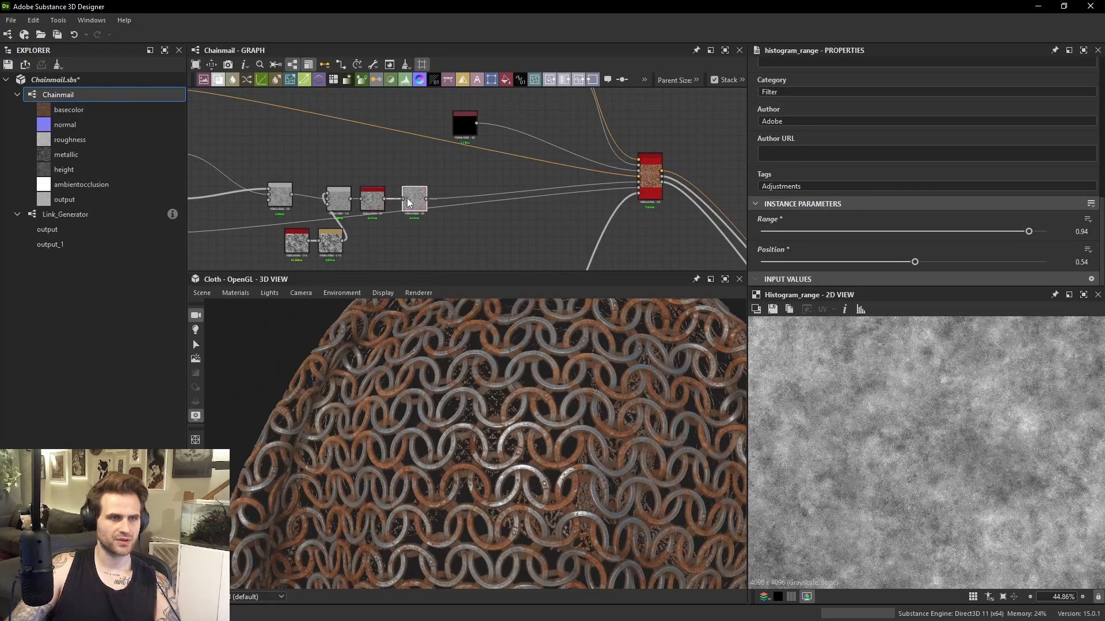
pyautogui.moveTo(406, 198); pyautogui.dragTo(580, 260, button='middle')
pyautogui.scroll(1, 359, 150)
pyautogui.moveTo(348, 152); pyautogui.dragTo(405, 196)
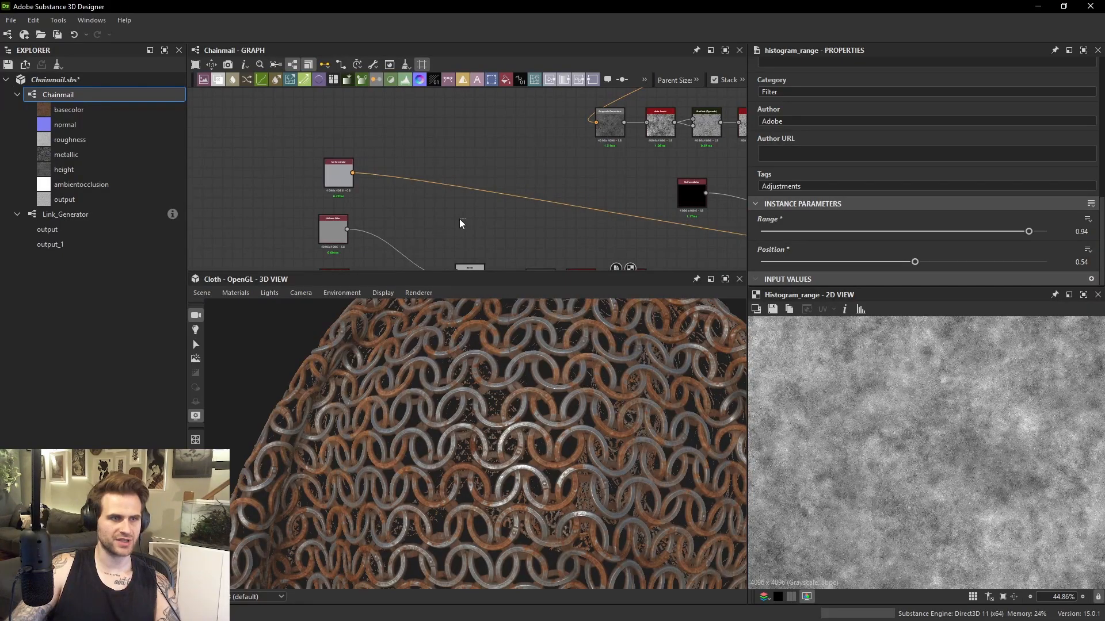
pyautogui.rightClick(459, 223)
pyautogui.click(495, 255)
pyautogui.scroll(1, 347, 167)
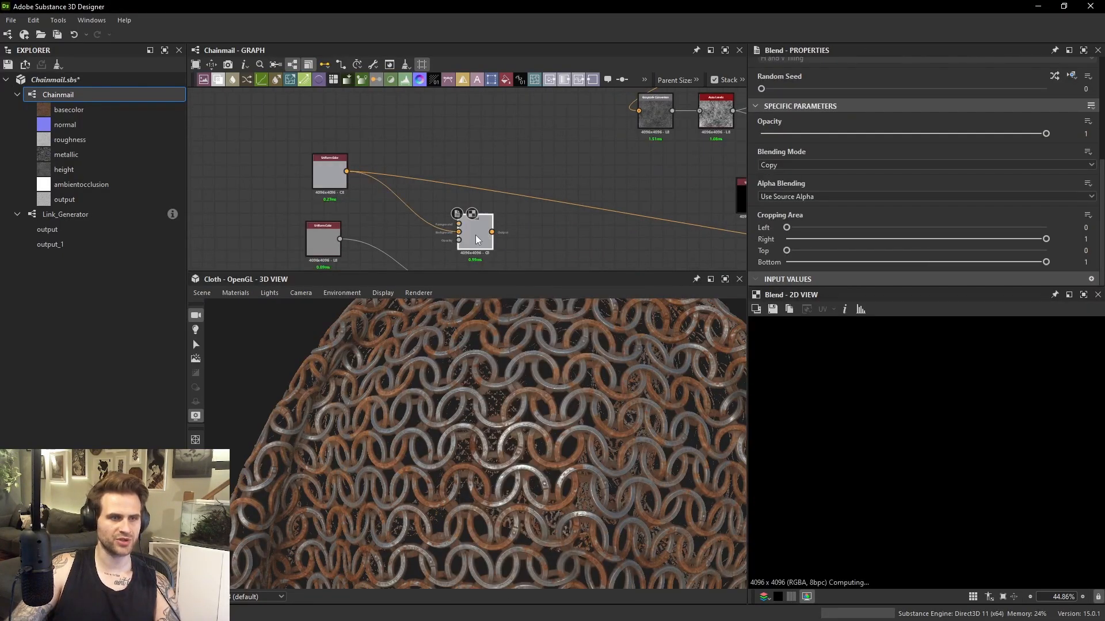
pyautogui.moveTo(475, 236); pyautogui.dragTo(511, 185)
# Examine the bare metal's colour and shine on the cloth, both overall and close up on the rings.
pyautogui.scroll(-3, 595, 395)
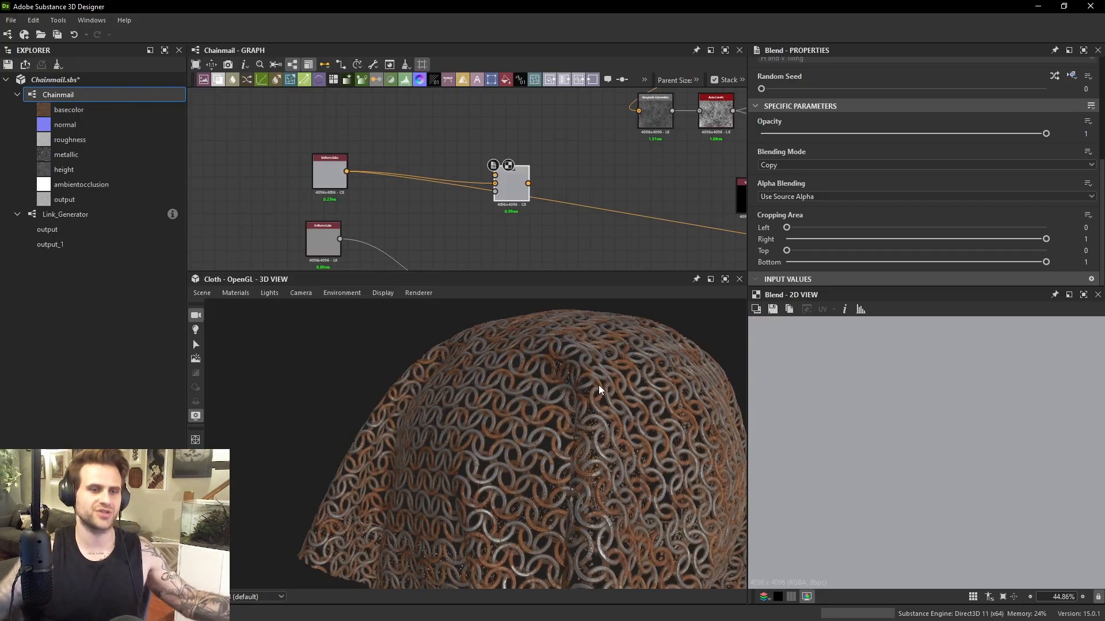
pyautogui.moveTo(605, 410); pyautogui.dragTo(608, 395)
pyautogui.scroll(10, 609, 395)
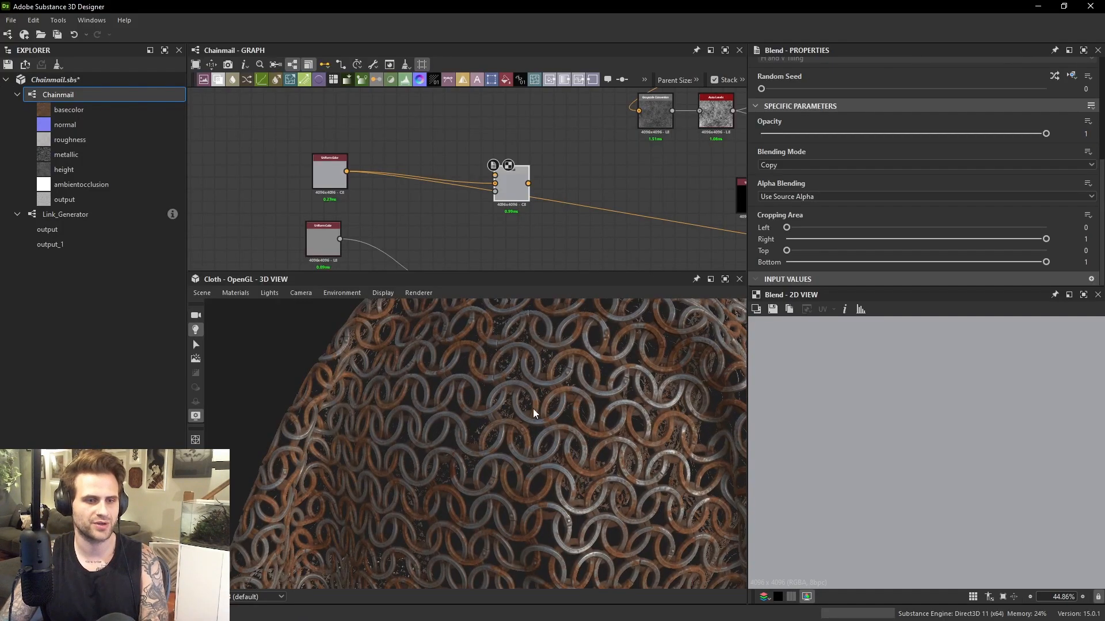
pyautogui.moveTo(494, 381); pyautogui.dragTo(452, 381)
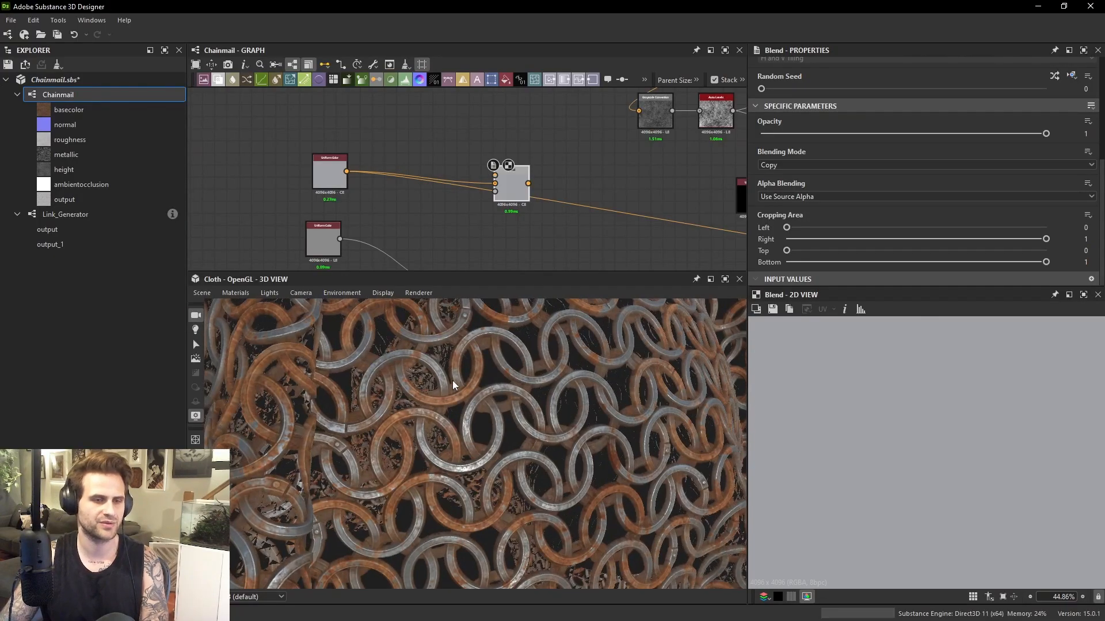
pyautogui.scroll(4, 438, 377)
pyautogui.moveTo(377, 147); pyautogui.dragTo(398, 164, button='middle')
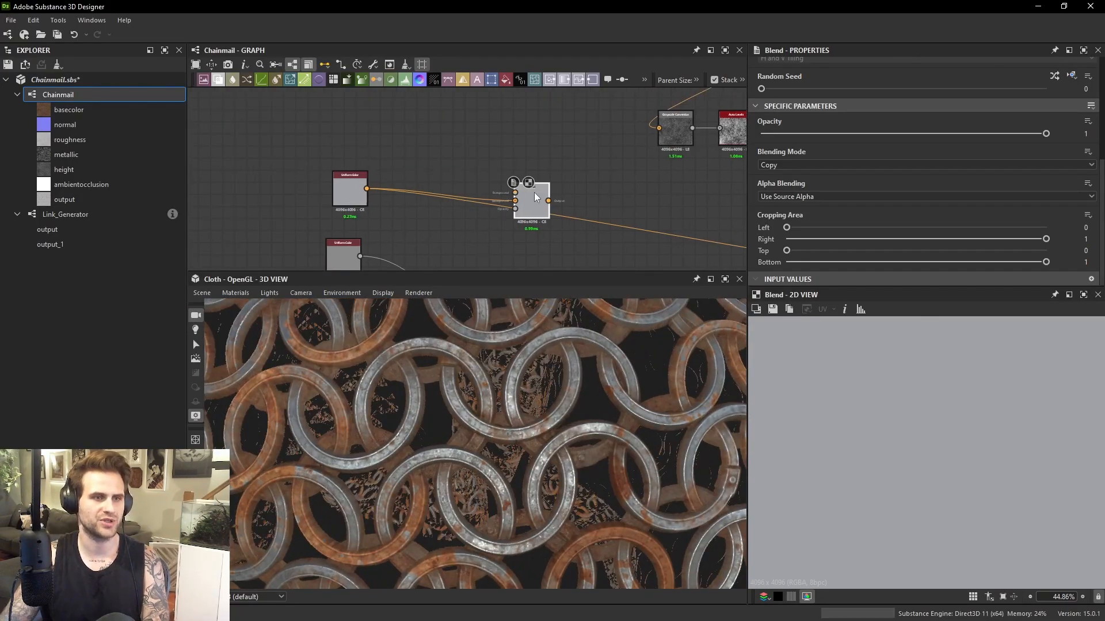
# Add a Moisture Noise node with a randomised seed above the metal base colour Blend and feed it into a new Gradient Map.
pyautogui.press('space')
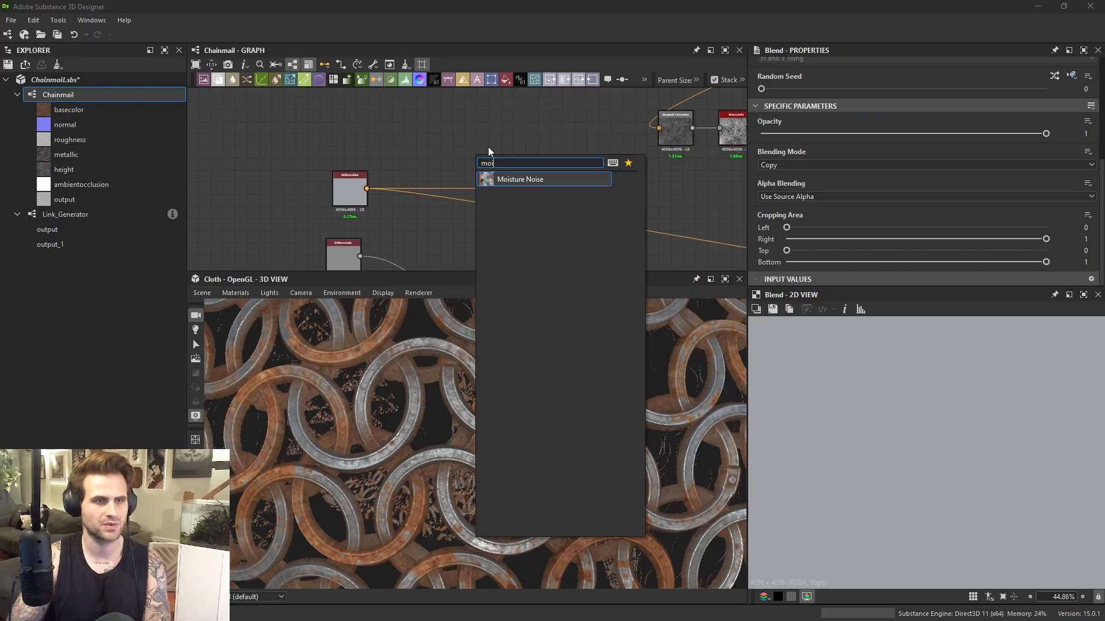
pyautogui.press('Return')
pyautogui.moveTo(465, 163); pyautogui.dragTo(428, 151)
pyautogui.click(1054, 76)
pyautogui.press('space')
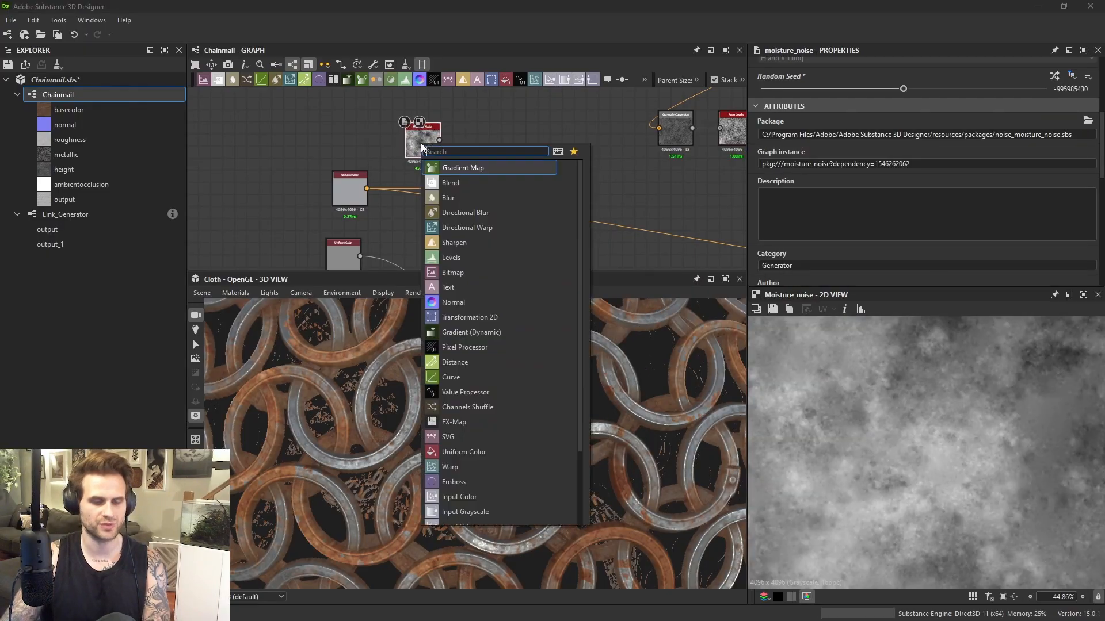
pyautogui.write('g')
pyautogui.click(478, 167)
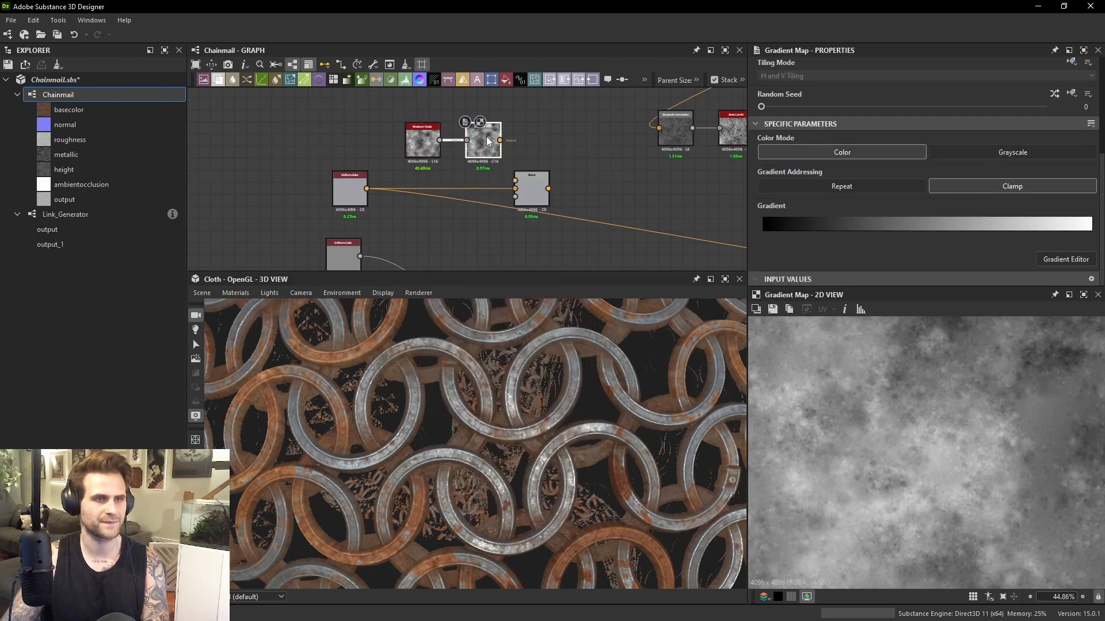
# Connect the Gradient Map to the Blend's foreground, set the blending mode to Add Sub and the opacity to 0.29.
pyautogui.moveTo(500, 140); pyautogui.dragTo(515, 180)
pyautogui.doubleClick(531, 190)
pyautogui.click(797, 183)
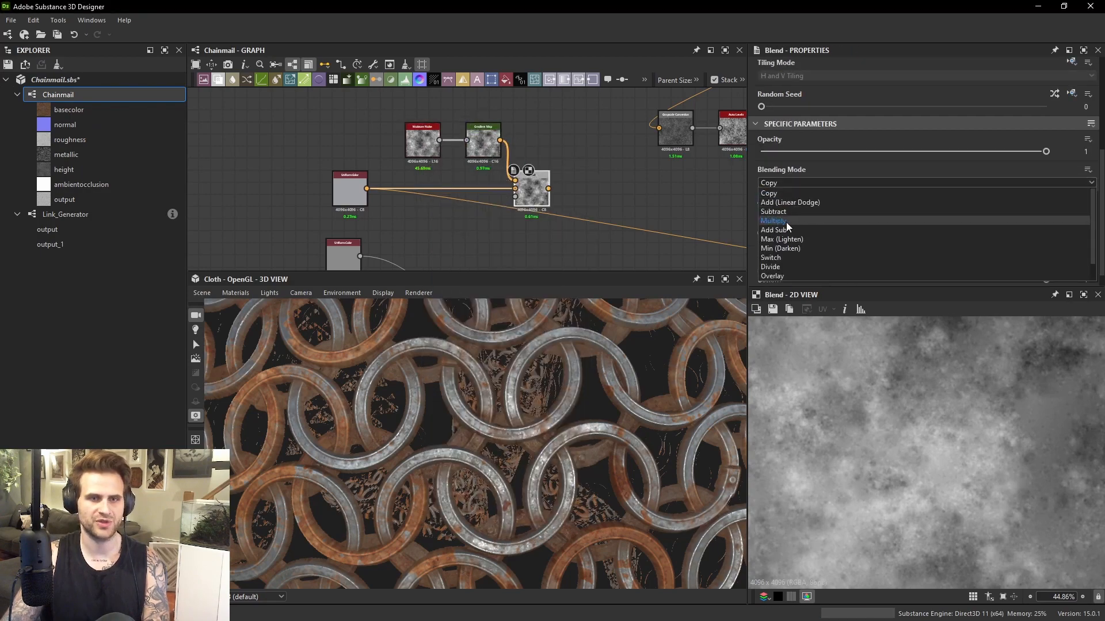
pyautogui.click(789, 226)
pyautogui.click(633, 200)
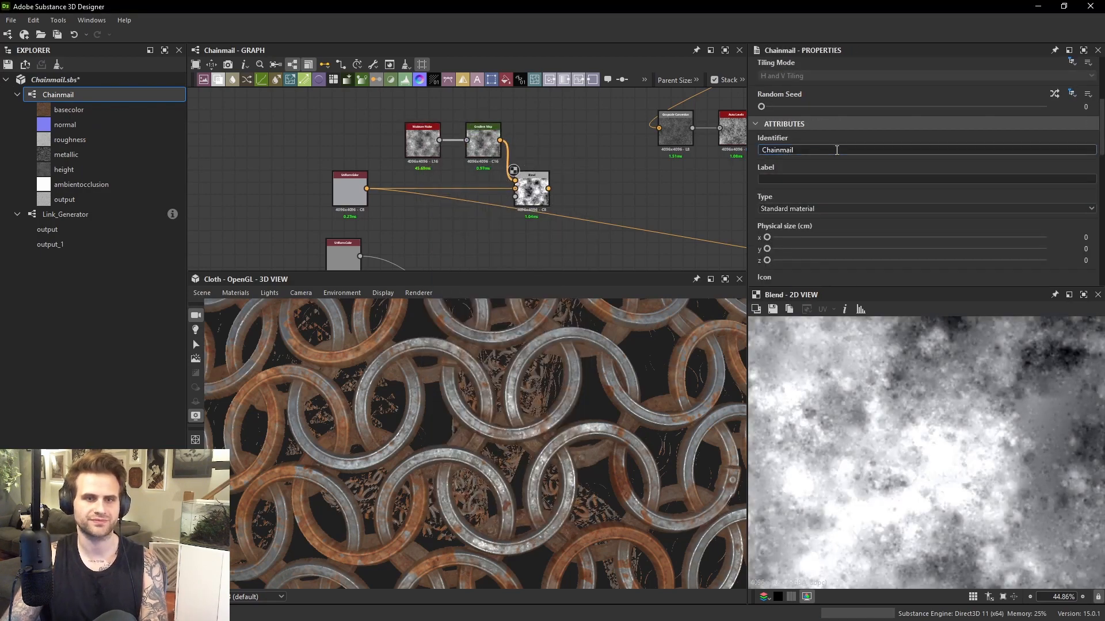
pyautogui.click(535, 196)
pyautogui.moveTo(785, 151); pyautogui.dragTo(825, 155)
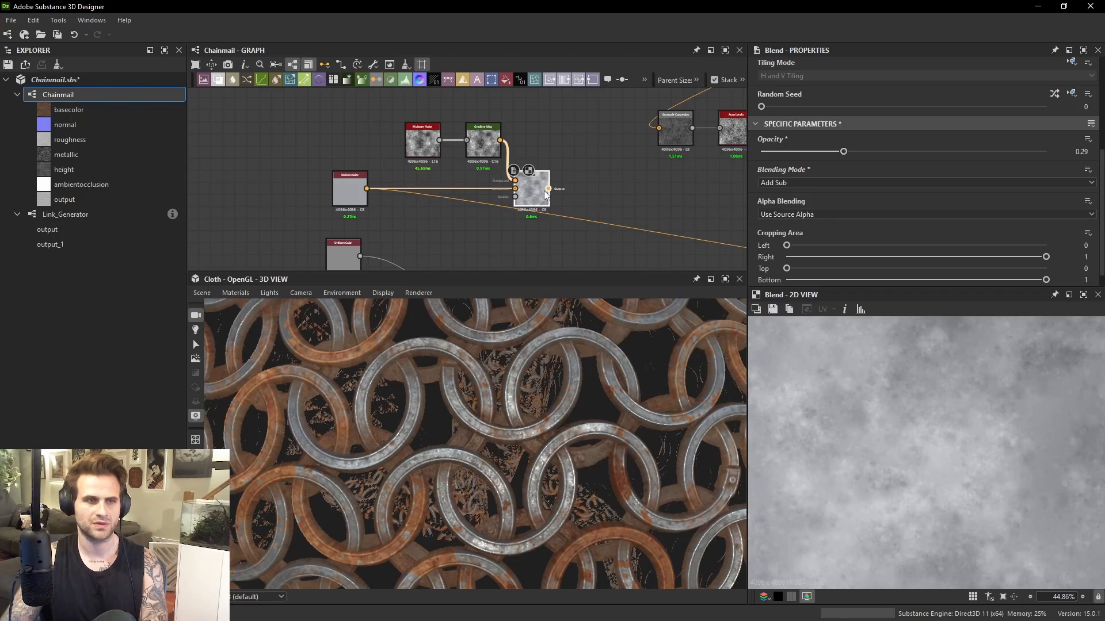
# Connect the Blend to the Material Blend's metal base colour input in place of the plain Uniform Color, and check the rings on the cloth.
pyautogui.scroll(-4, 562, 192)
pyautogui.moveTo(561, 192); pyautogui.dragTo(480, 169, button='middle')
pyautogui.moveTo(474, 167); pyautogui.dragTo(724, 216)
pyautogui.scroll(4, 690, 218)
pyautogui.scroll(-5, 510, 371)
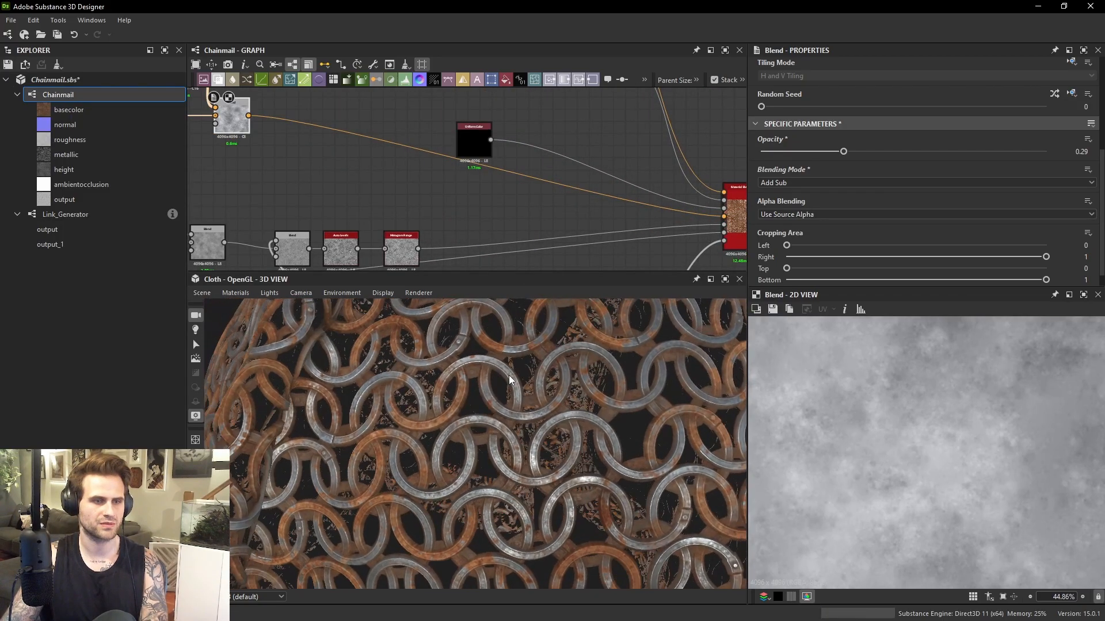
pyautogui.moveTo(509, 376)
pyautogui.mouseDown()
pyautogui.moveTo(523, 364)
pyautogui.moveTo(499, 357)
pyautogui.mouseUp()
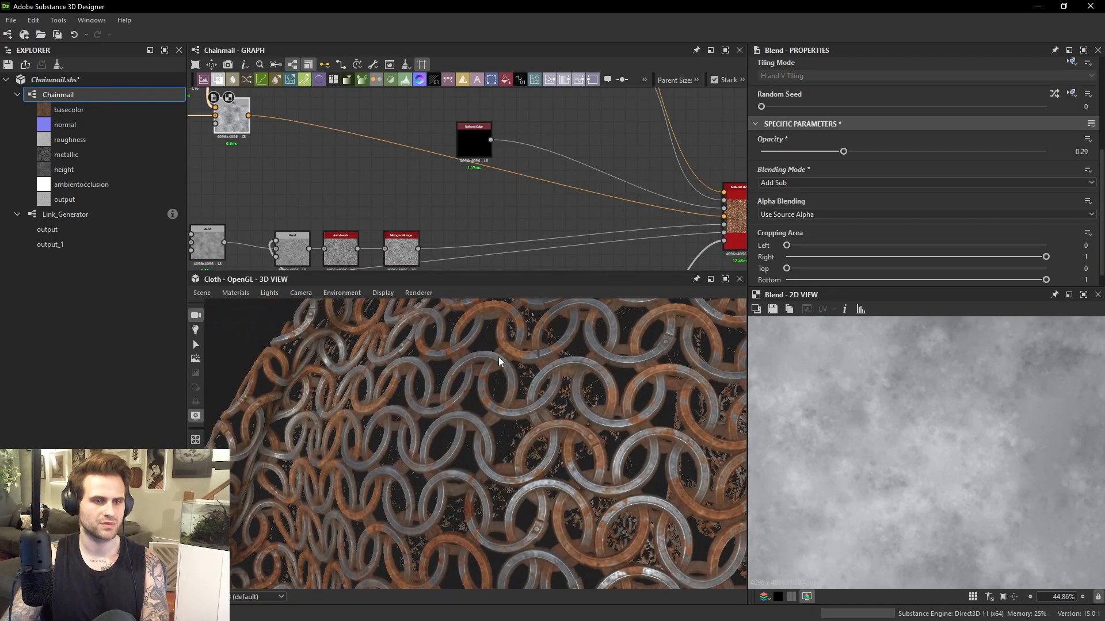
pyautogui.scroll(-7, 483, 205)
pyautogui.scroll(7, 579, 205)
# Look over the node graph from the whole network down to the metal's base colour and roughness nodes.
pyautogui.moveTo(276, 183); pyautogui.dragTo(550, 175, button='middle')
pyautogui.scroll(-4, 547, 175)
pyautogui.scroll(-2, 405, 174)
pyautogui.click(476, 151)
pyautogui.scroll(-3, 367, 189)
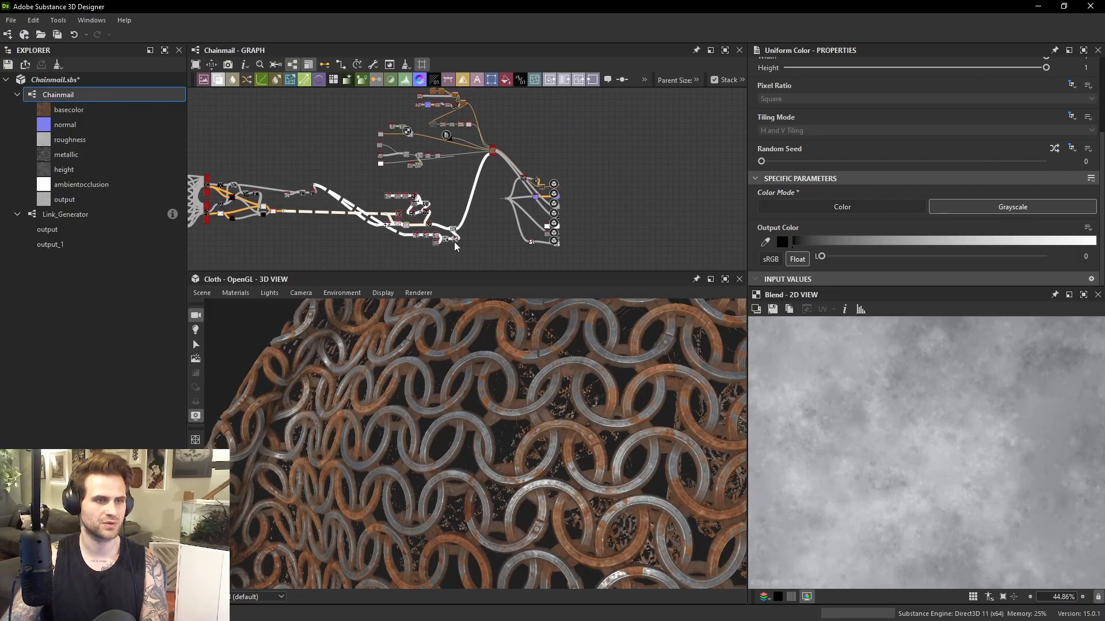
pyautogui.scroll(4, 471, 185)
pyautogui.scroll(2, 499, 191)
pyautogui.scroll(-3, 436, 156)
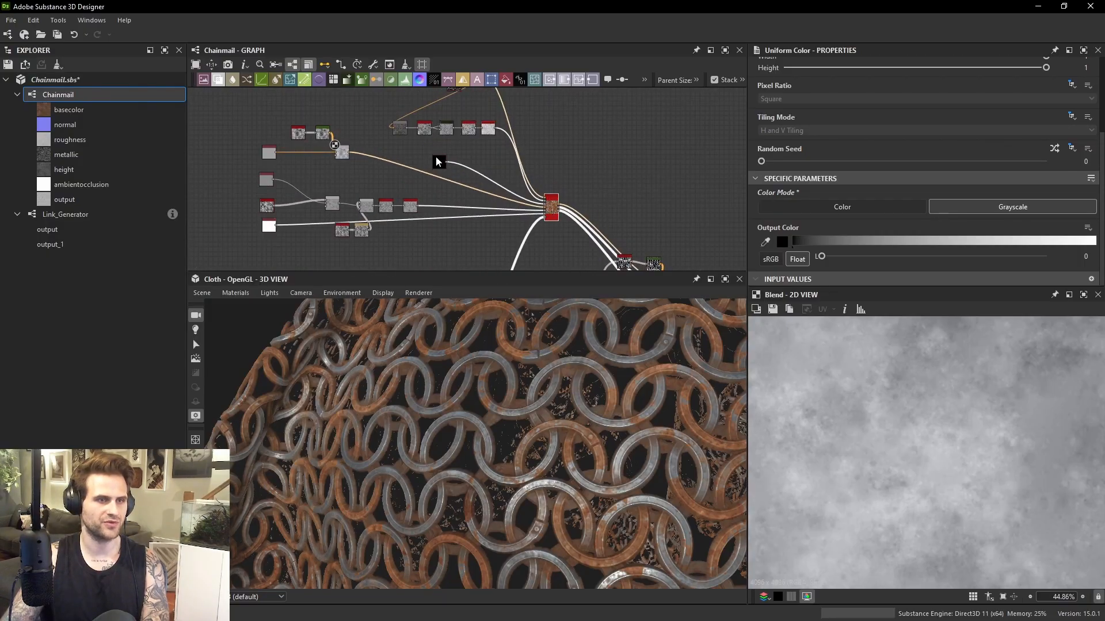
pyautogui.scroll(3, 397, 186)
# Add a Metal Edge Wear node and place it in the free space beside the metal base colour Blend.
pyautogui.press('space')
pyautogui.write('metal ed')
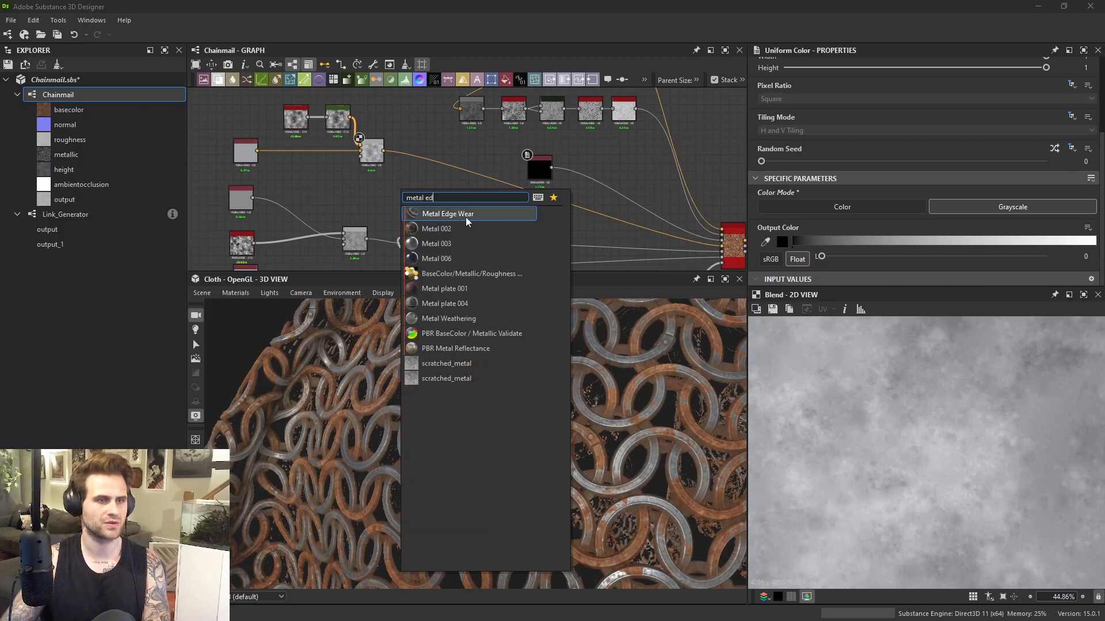
pyautogui.click(466, 216)
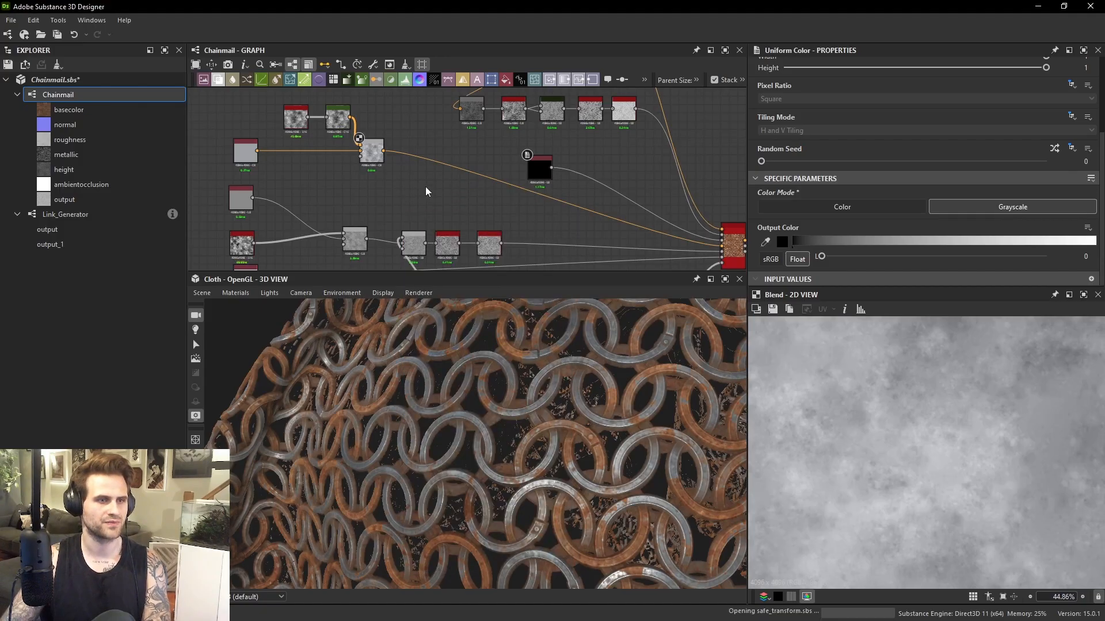
pyautogui.scroll(4, 417, 174)
pyautogui.scroll(-4, 378, 176)
pyautogui.moveTo(402, 181); pyautogui.dragTo(436, 179, button='middle')
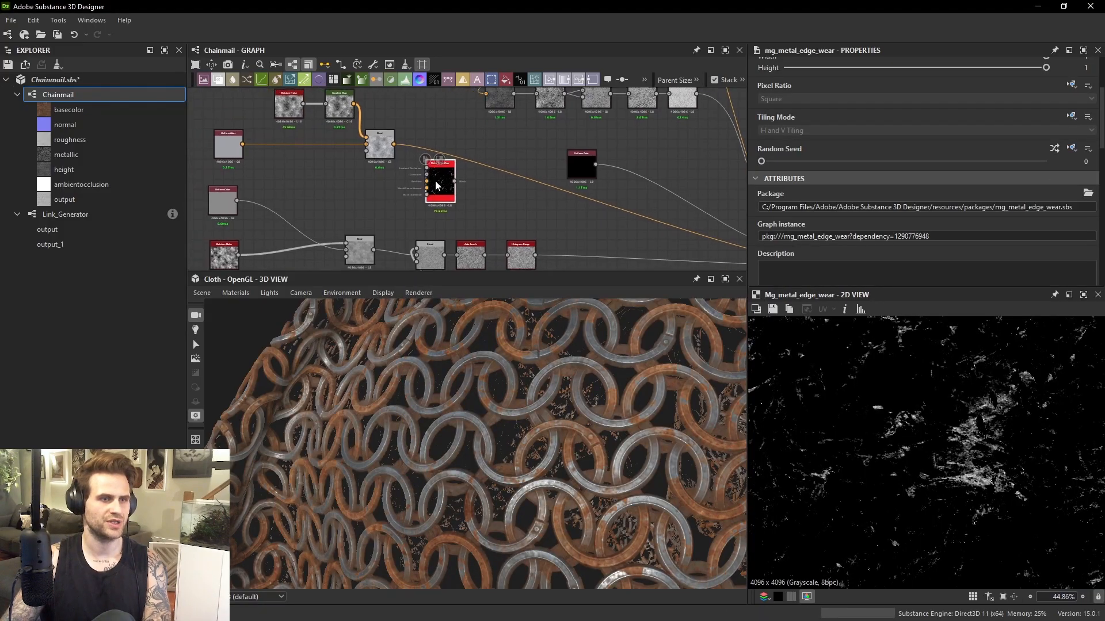
pyautogui.scroll(2, 437, 179)
pyautogui.moveTo(439, 178); pyautogui.dragTo(483, 185)
pyautogui.scroll(-5, 483, 185)
# Dock the white and black grayscale Uniform Color nodes onto the Material Blend's inputs.
pyautogui.moveTo(466, 211); pyautogui.dragTo(471, 175, button='middle')
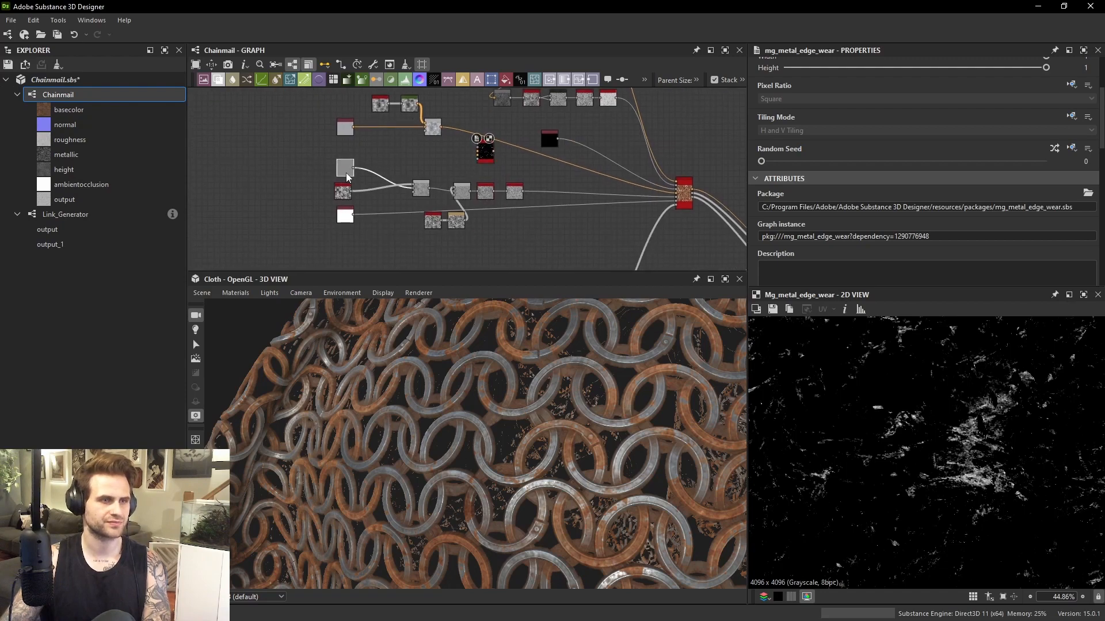
pyautogui.moveTo(342, 160); pyautogui.dragTo(339, 168)
pyautogui.moveTo(349, 220); pyautogui.dragTo(532, 230)
pyautogui.press('Delete')
pyautogui.moveTo(547, 123); pyautogui.dragTo(517, 147, button='middle')
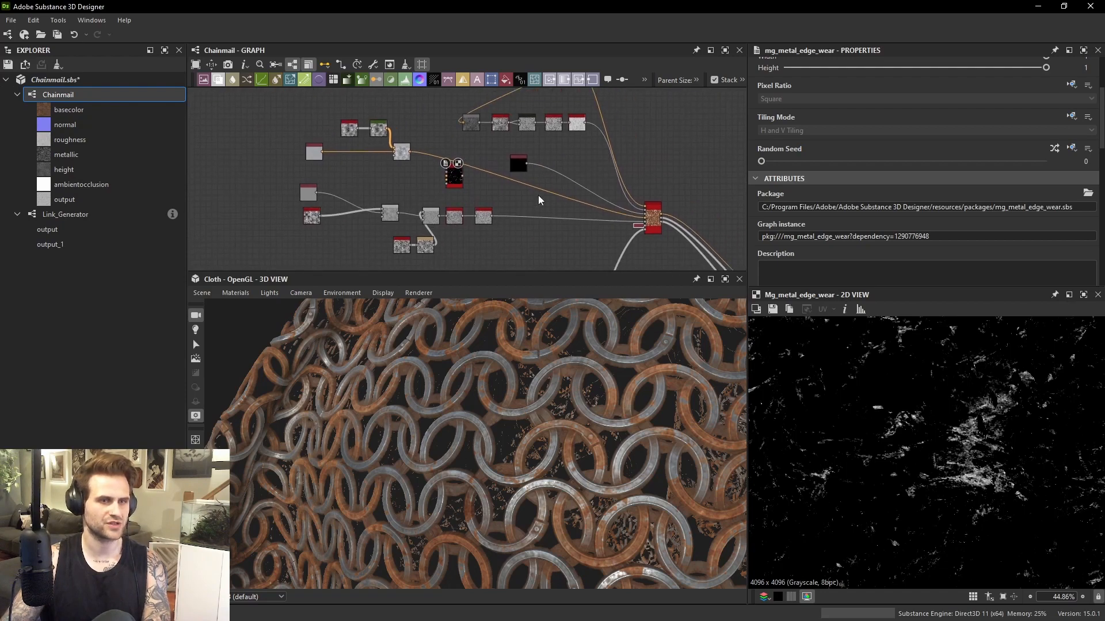
pyautogui.click(521, 164)
pyautogui.scroll(3, 643, 216)
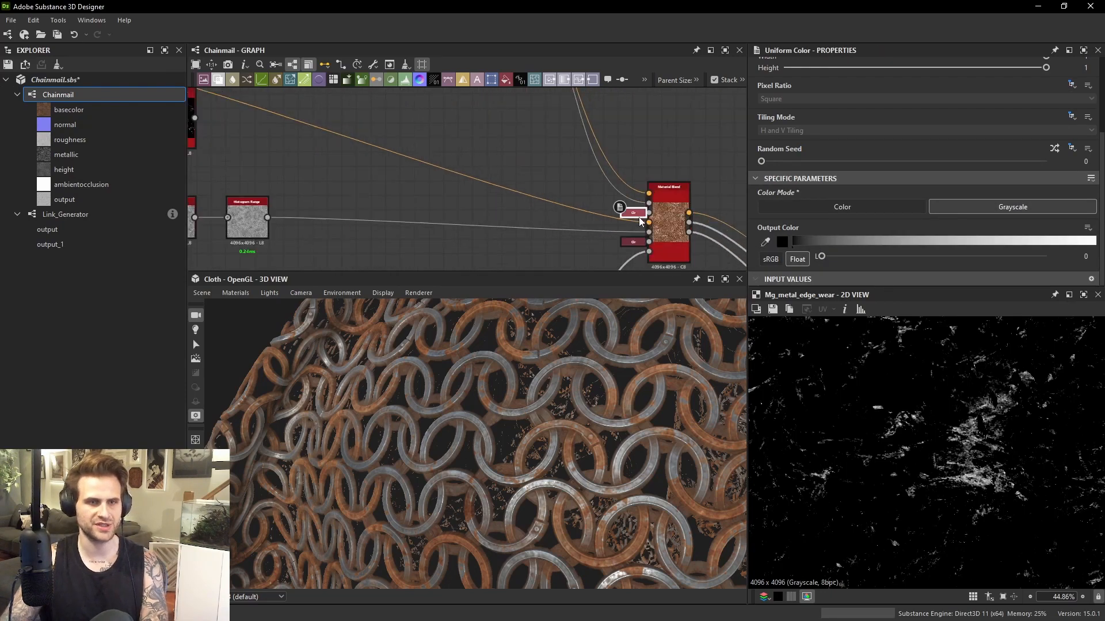
pyautogui.scroll(-5, 419, 173)
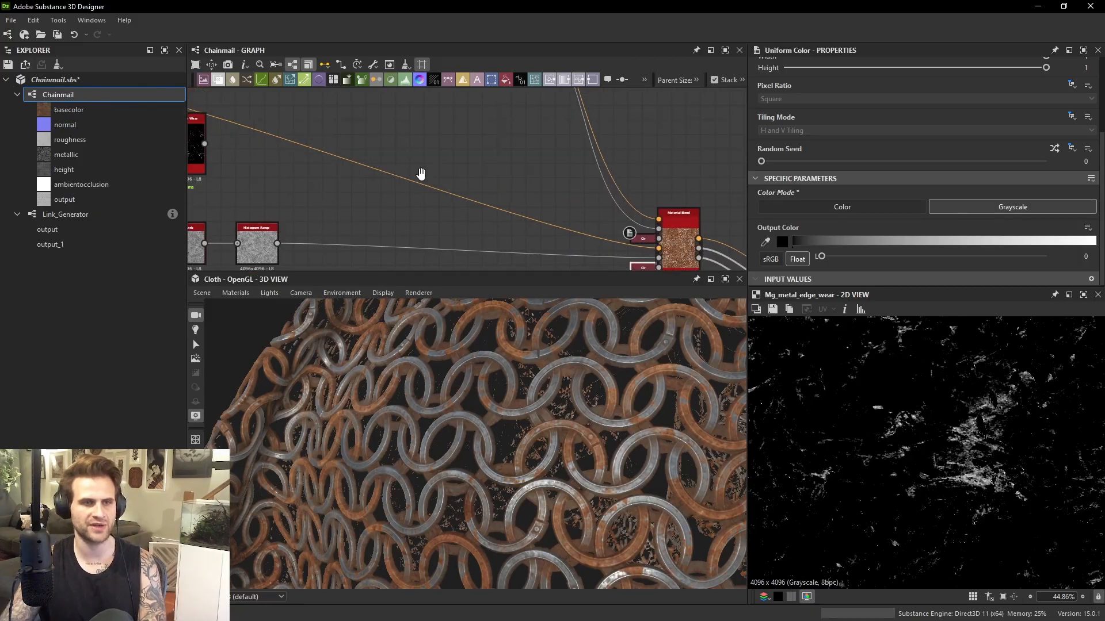
# Tidy the metal nodes by shifting them slightly down and lining up the roughness Uniform Color with the Moisture Noise beneath it.
pyautogui.moveTo(440, 152); pyautogui.dragTo(314, 130, button='middle')
pyautogui.moveTo(292, 125); pyautogui.dragTo(461, 229)
pyautogui.moveTo(444, 165); pyautogui.dragTo(444, 177)
pyautogui.click(365, 129)
pyautogui.scroll(2, 364, 121)
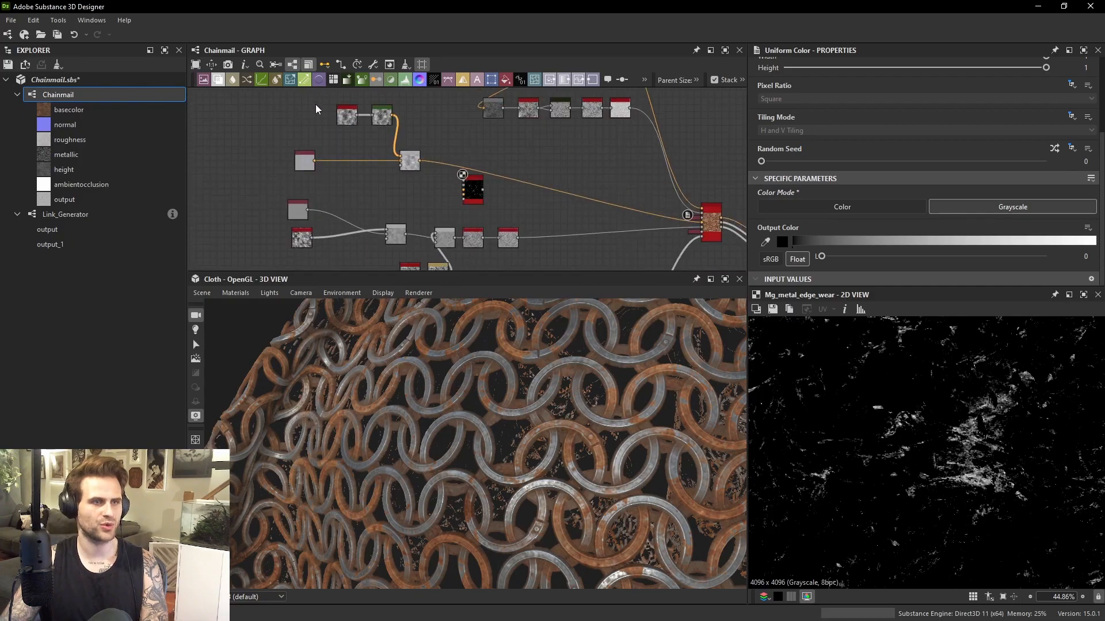
pyautogui.moveTo(304, 218); pyautogui.dragTo(291, 166, button='middle')
pyautogui.scroll(1, 292, 167)
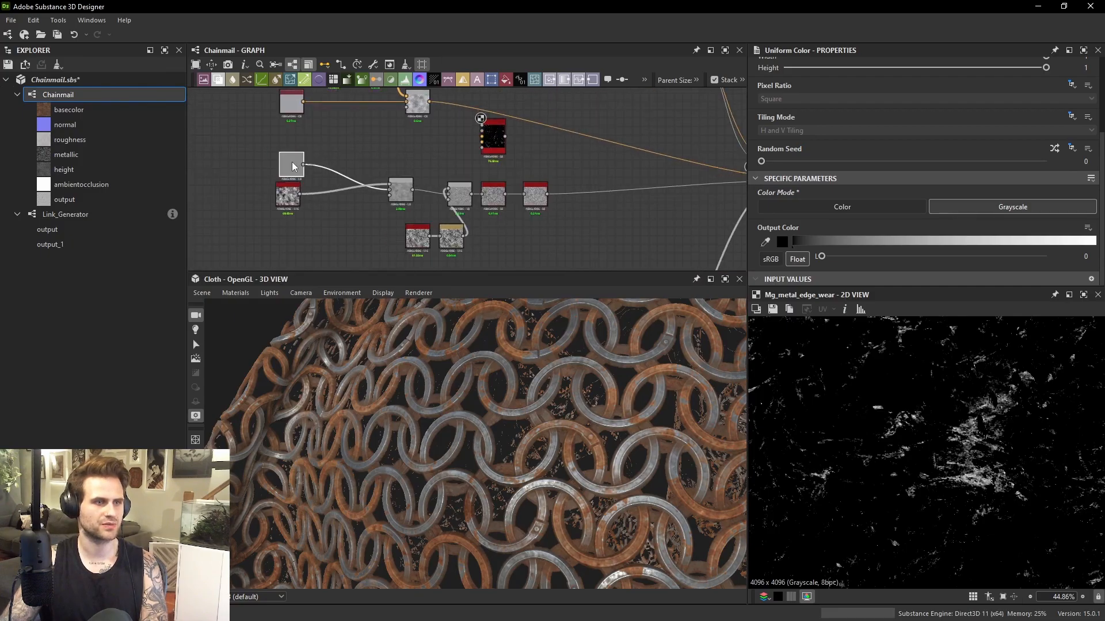
pyautogui.scroll(1, 518, 175)
pyautogui.scroll(-1, 396, 199)
pyautogui.moveTo(260, 155); pyautogui.dragTo(407, 193)
pyautogui.moveTo(401, 194)
pyautogui.mouseDown()
pyautogui.moveTo(410, 201)
pyautogui.moveTo(401, 191)
pyautogui.mouseUp()
# Examine the chainmail on the cloth under rotated environment lighting, both close up and as a whole.
pyautogui.scroll(3, 577, 367)
pyautogui.keyDown('ctrl'); pyautogui.keyDown('shift'); pyautogui.moveTo(548, 367); pyautogui.dragTo(742, 381, button='right'); pyautogui.keyUp('shift'); pyautogui.keyUp('ctrl')
pyautogui.scroll(-8, 541, 359)
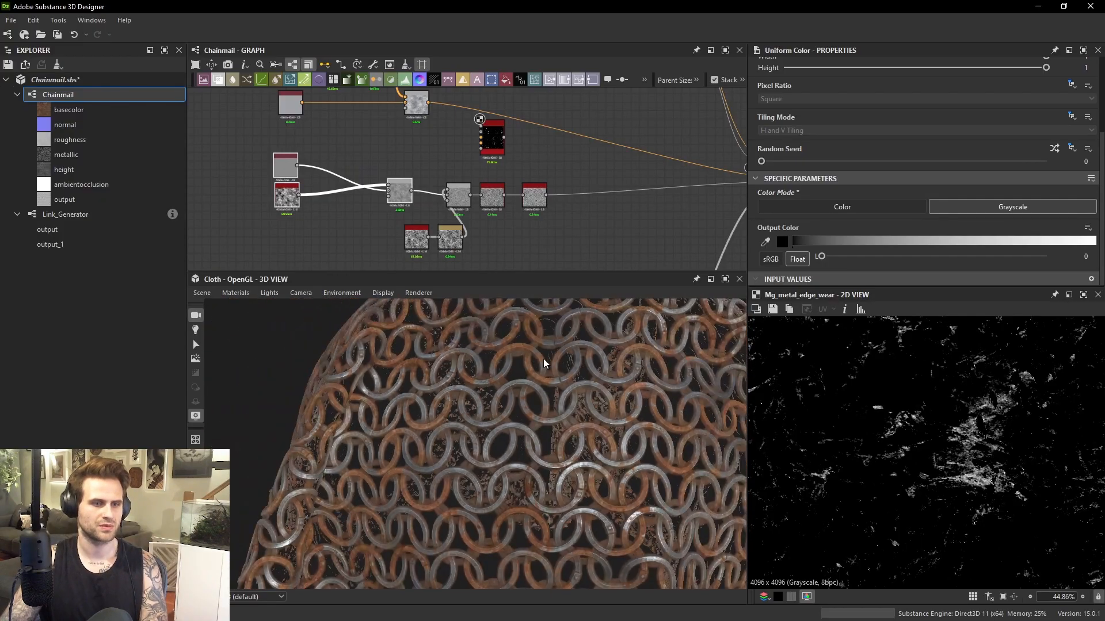
pyautogui.moveTo(477, 362); pyautogui.dragTo(429, 350)
pyautogui.scroll(-3, 429, 350)
# Switch the 3D preview mesh to Rounded Cylinder and inspect the rings up close.
pyautogui.click(203, 293)
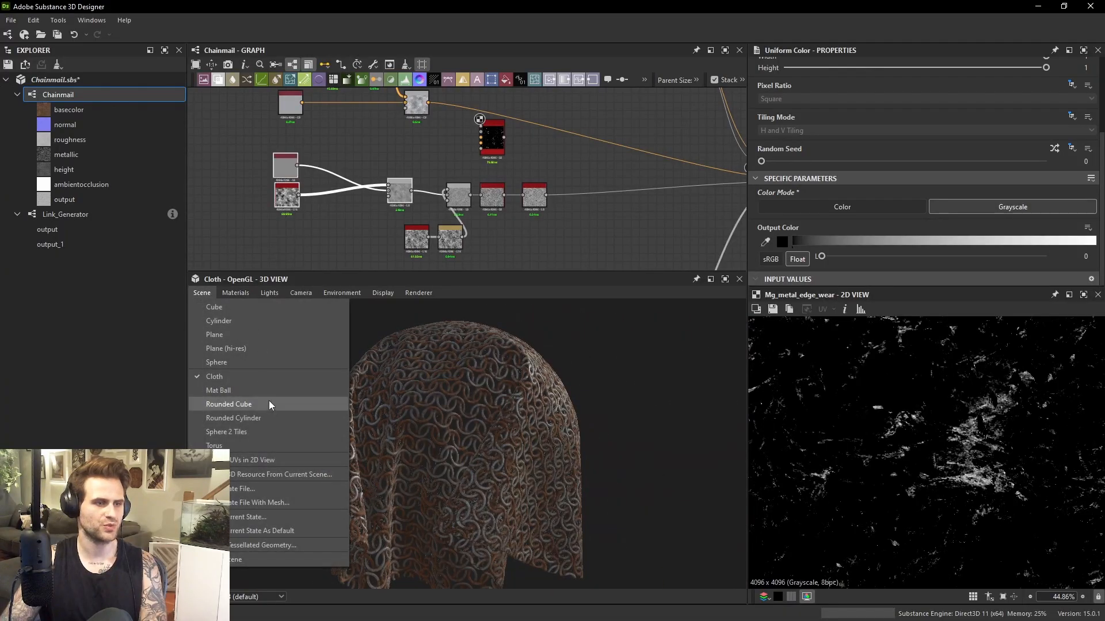
pyautogui.click(267, 418)
pyautogui.scroll(6, 498, 369)
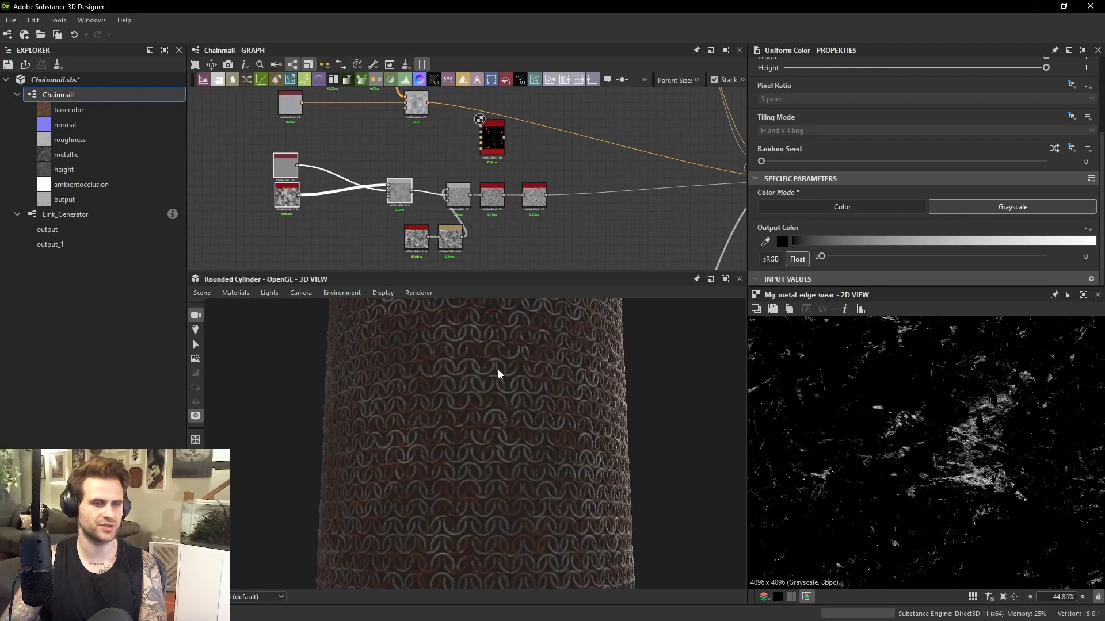
pyautogui.scroll(8, 414, 370)
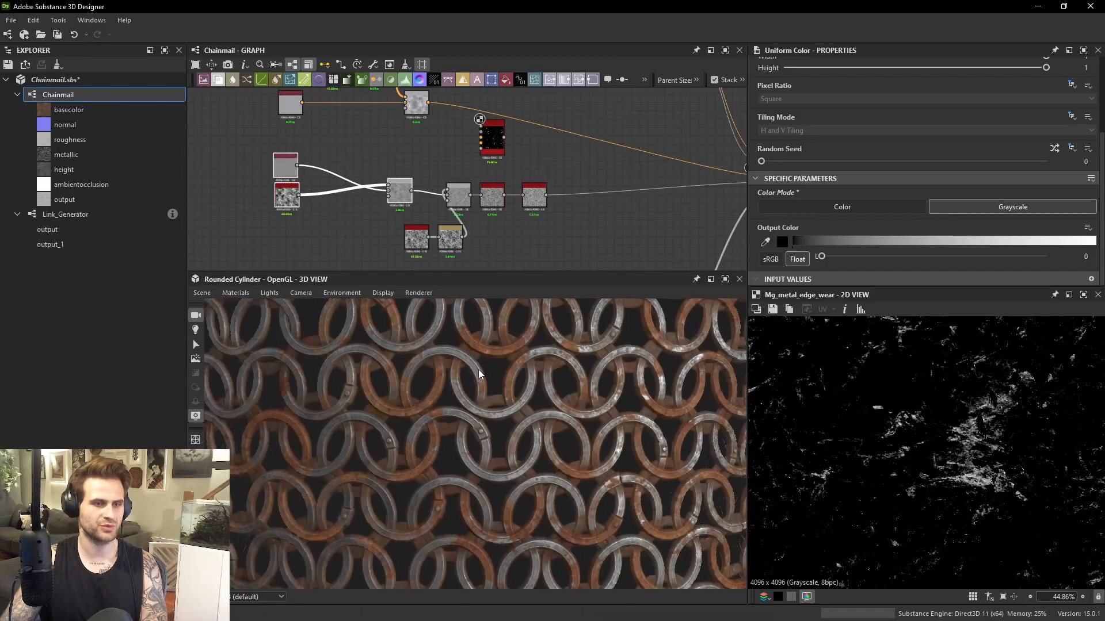
pyautogui.scroll(-4, 436, 355)
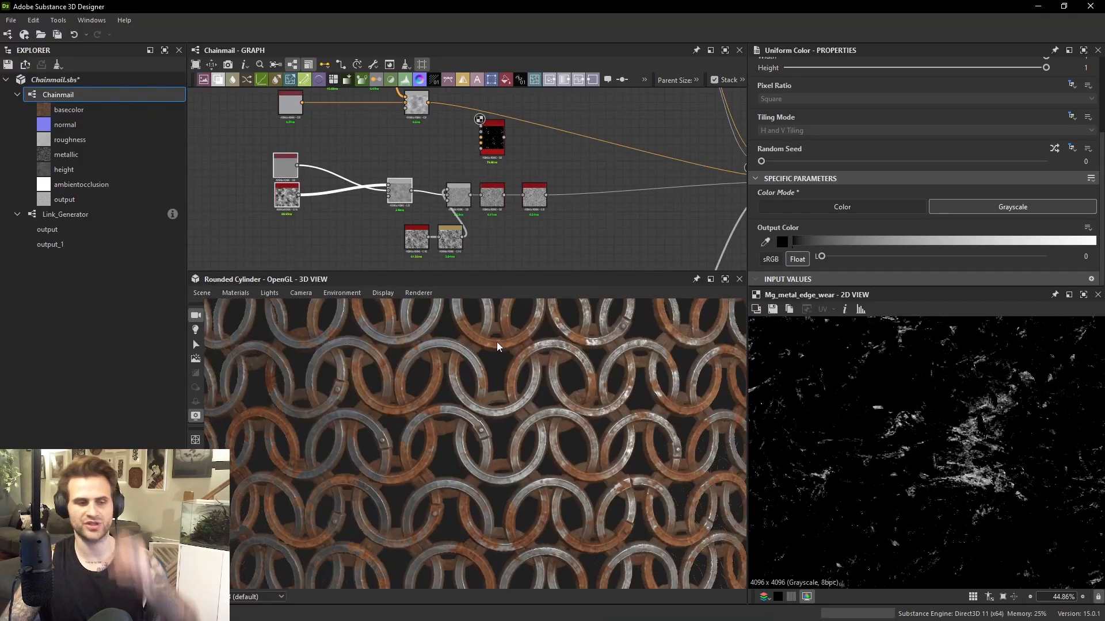
# Add a Dot node in front of Metal Edge Wear and set its input portal to Height_Final.
pyautogui.click(496, 145)
pyautogui.scroll(3, 500, 147)
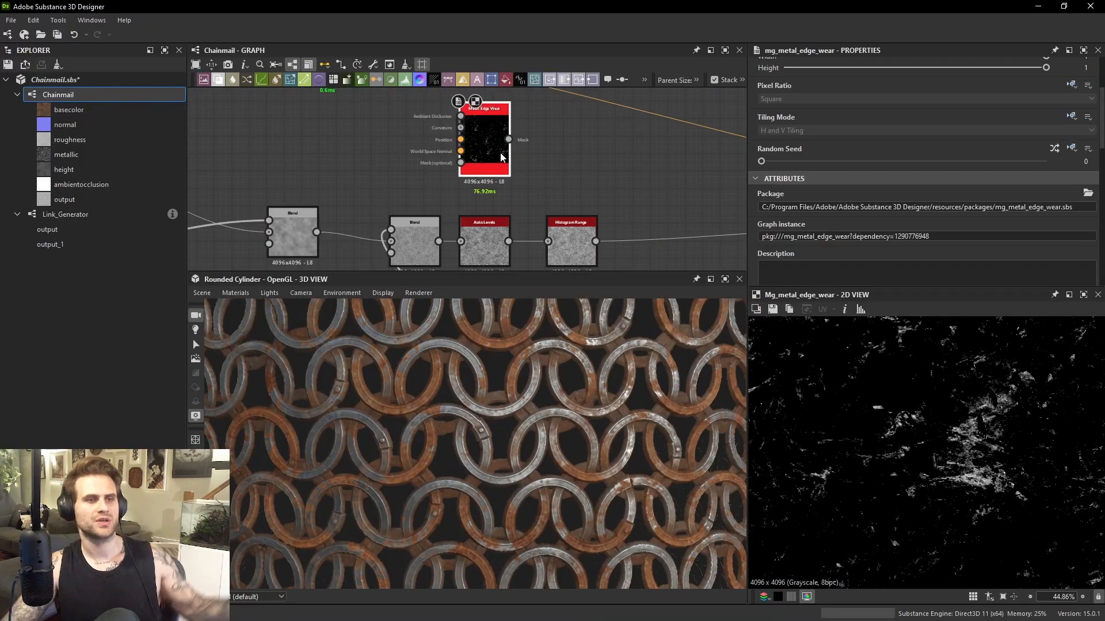
pyautogui.moveTo(497, 134); pyautogui.dragTo(553, 179, button='middle')
pyautogui.scroll(-1, 523, 175)
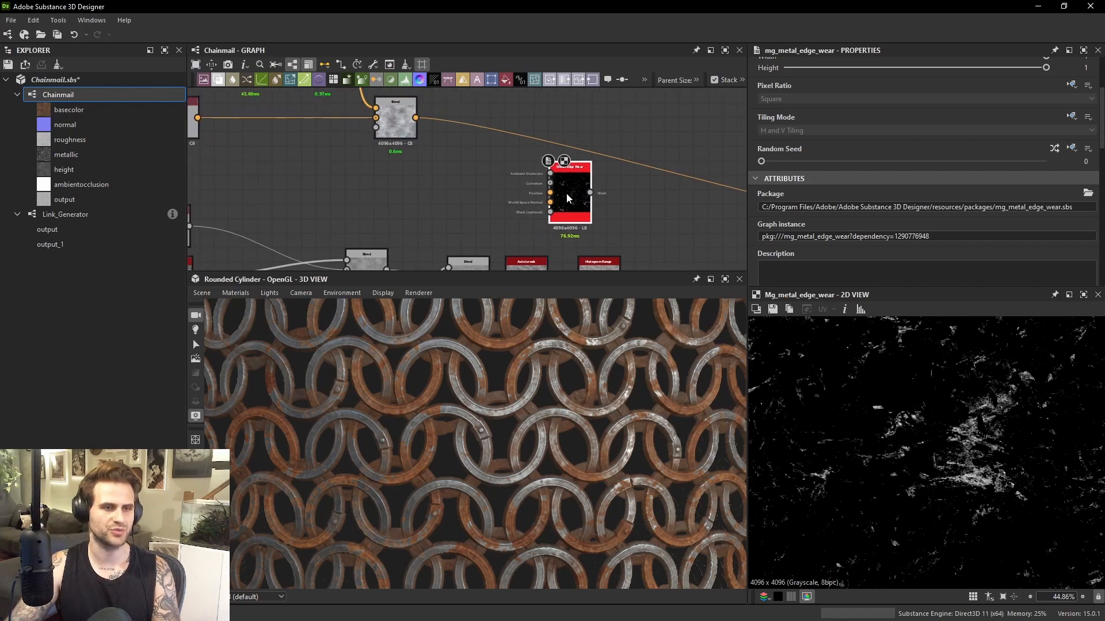
pyautogui.scroll(-1, 566, 197)
pyautogui.press('space')
pyautogui.write('dot')
pyautogui.press('Return')
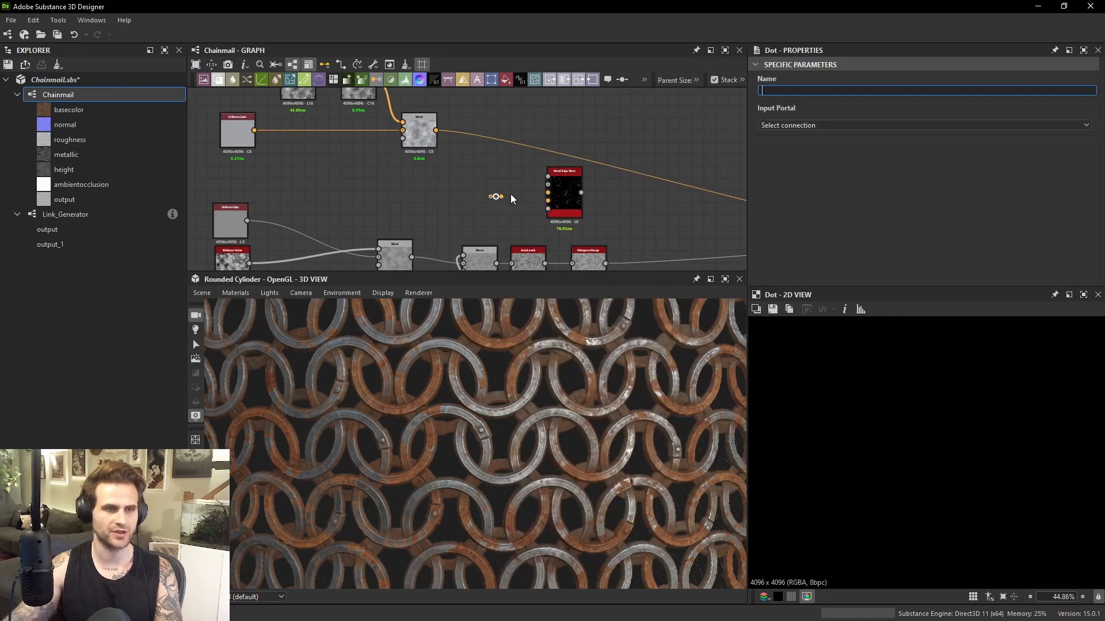
pyautogui.click(784, 127)
pyautogui.click(794, 138)
pyautogui.scroll(2, 481, 205)
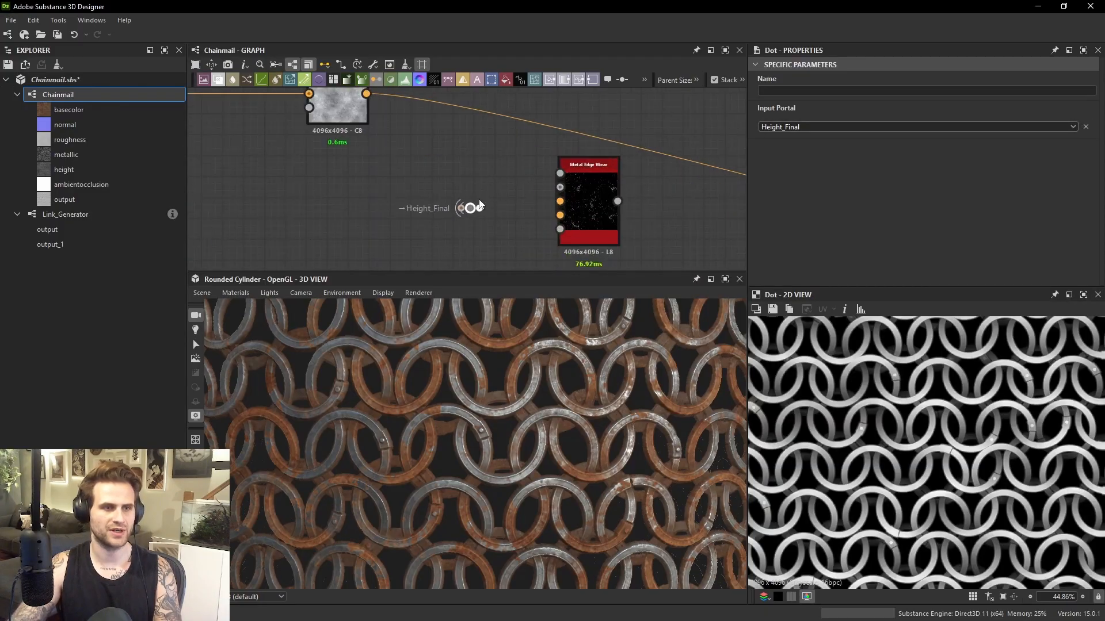
# Add a Normal node fed by the Height_Final portal and place it between the portal and Metal Edge Wear.
pyautogui.press('space')
pyautogui.write('no')
pyautogui.press('BackSpace')
pyautogui.press('BackSpace')
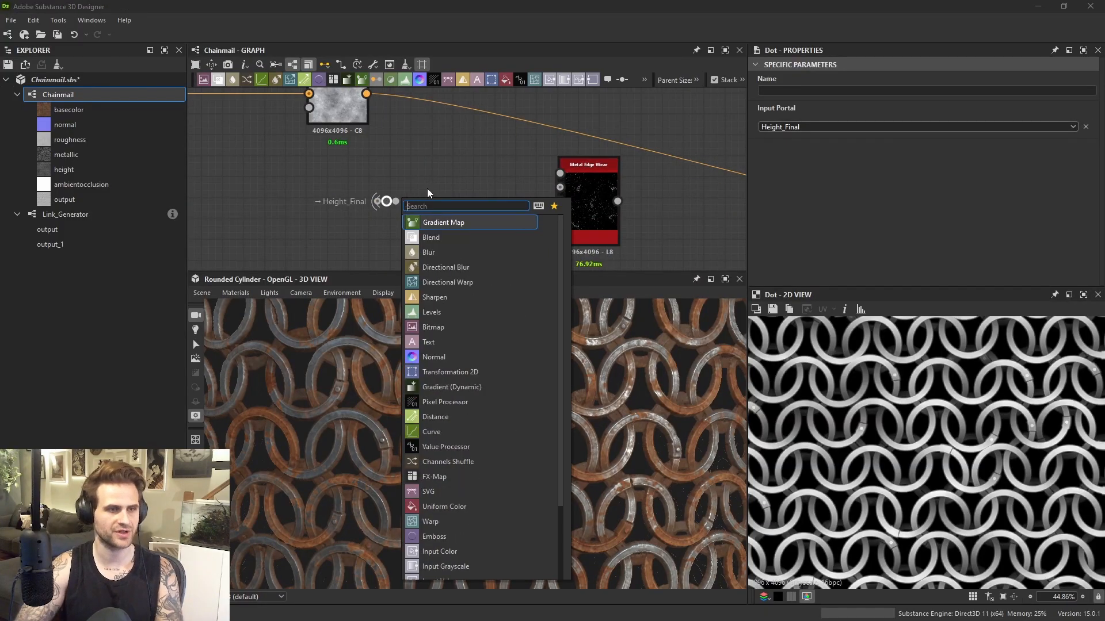
pyautogui.write('normal')
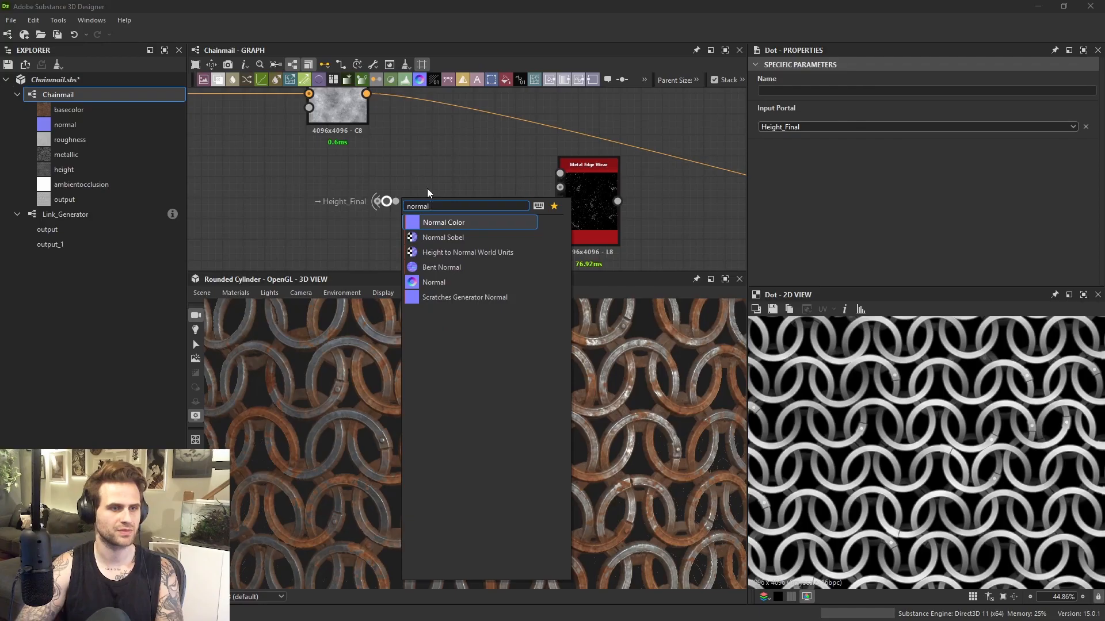
pyautogui.click(438, 282)
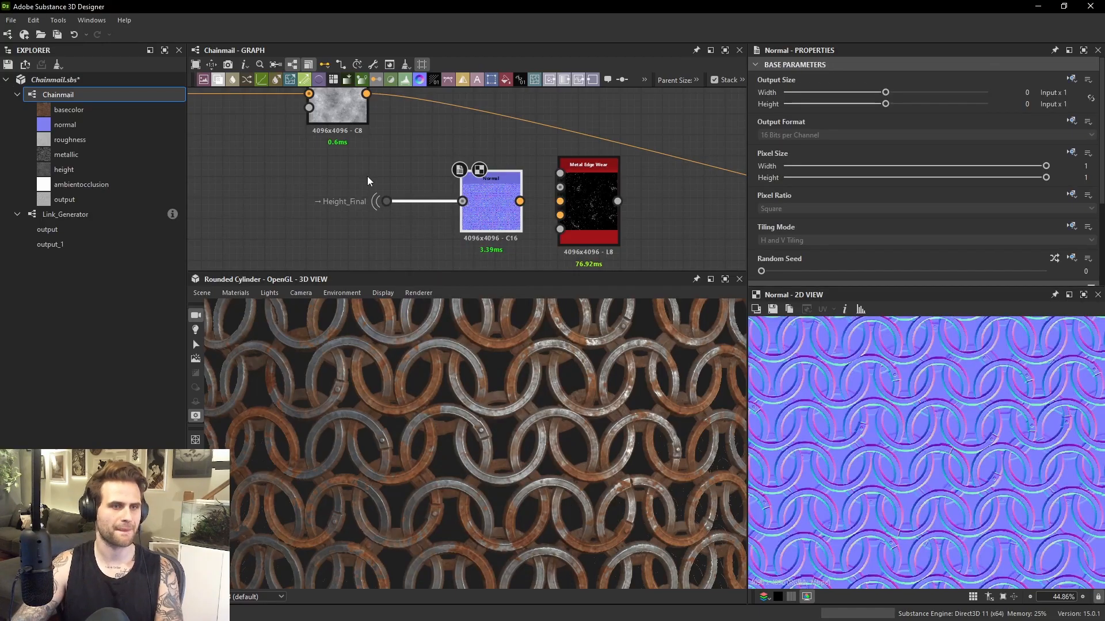
pyautogui.moveTo(501, 228); pyautogui.dragTo(499, 224)
pyautogui.moveTo(499, 225); pyautogui.dragTo(449, 194)
# Add a Curvature node fed by the Normal, place it in front of Metal Edge Wear and inspect its output up close.
pyautogui.click(441, 217)
pyautogui.press('space')
pyautogui.press('space')
pyautogui.write('cur')
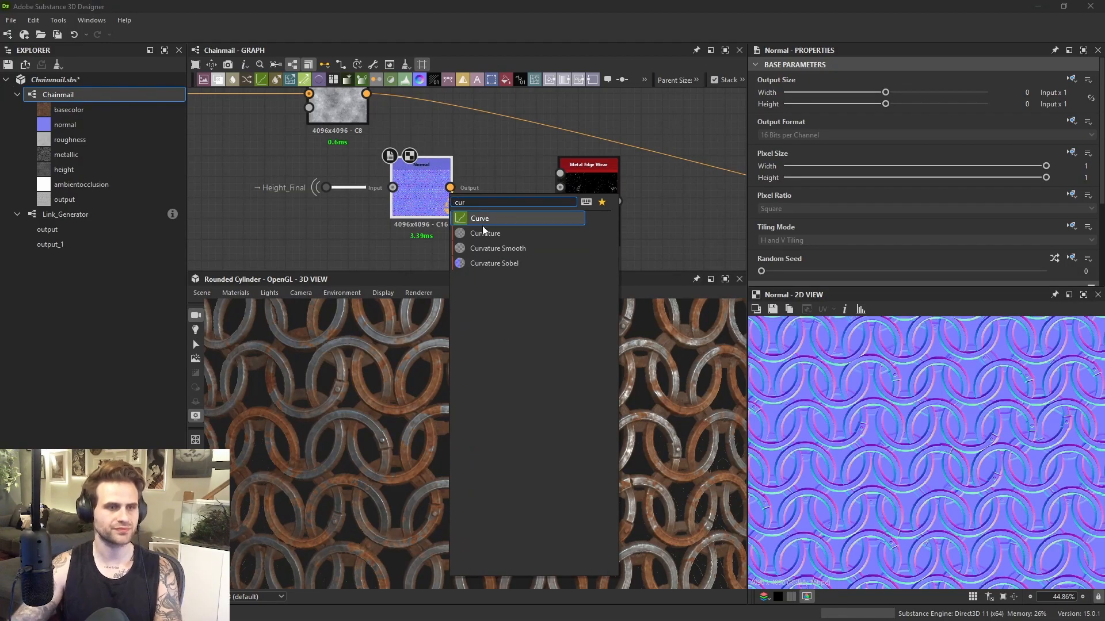
pyautogui.click(502, 236)
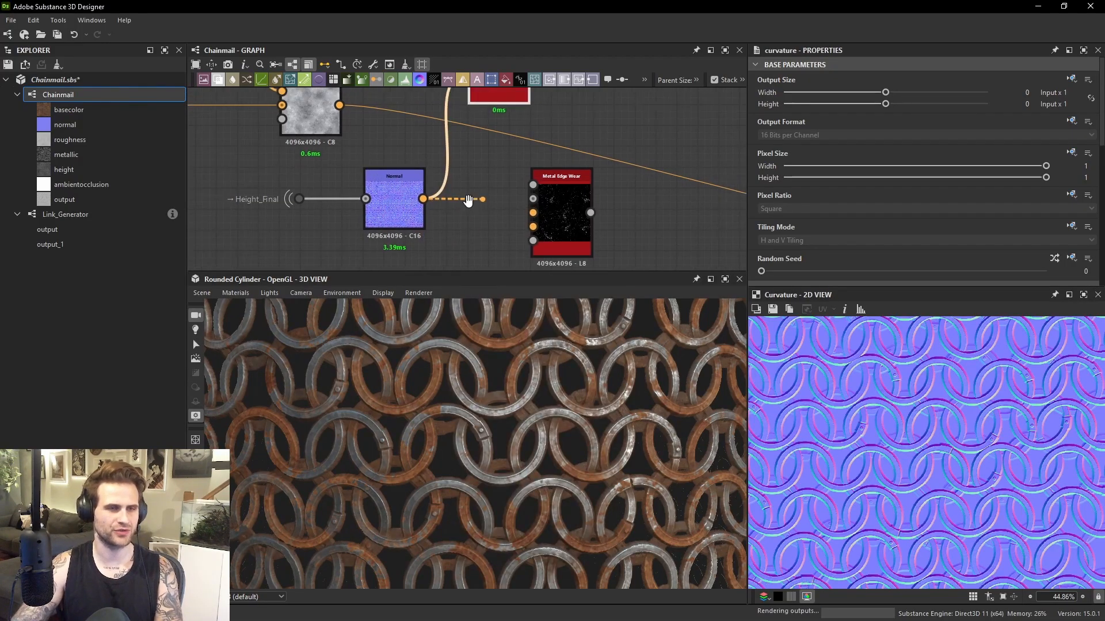
pyautogui.moveTo(409, 201); pyautogui.dragTo(468, 136)
pyautogui.moveTo(487, 99); pyautogui.dragTo(467, 214)
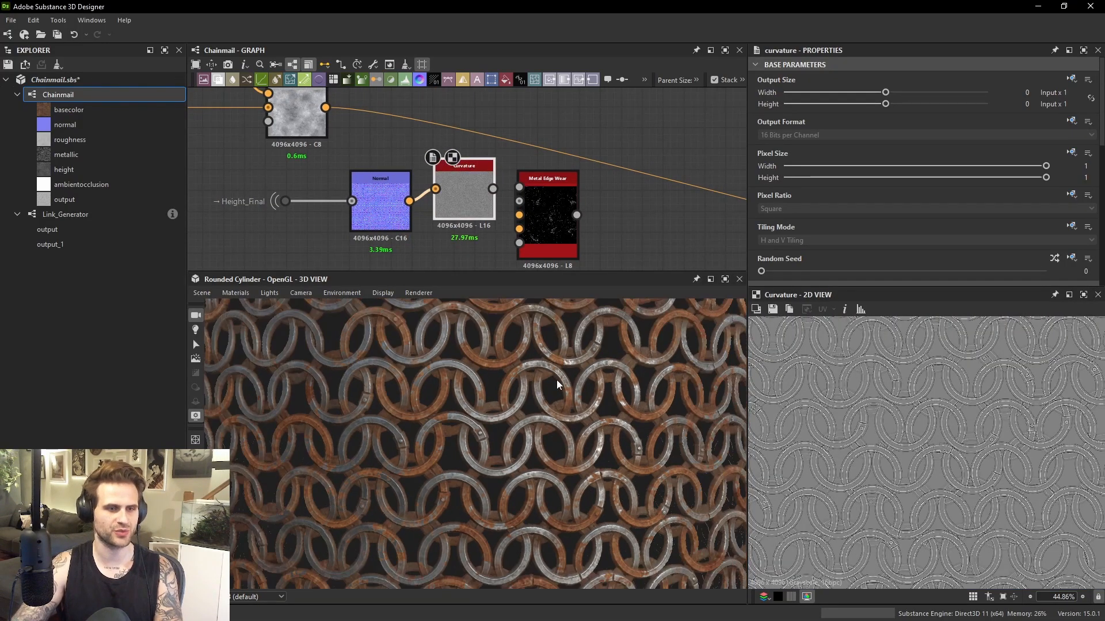
pyautogui.scroll(8, 858, 424)
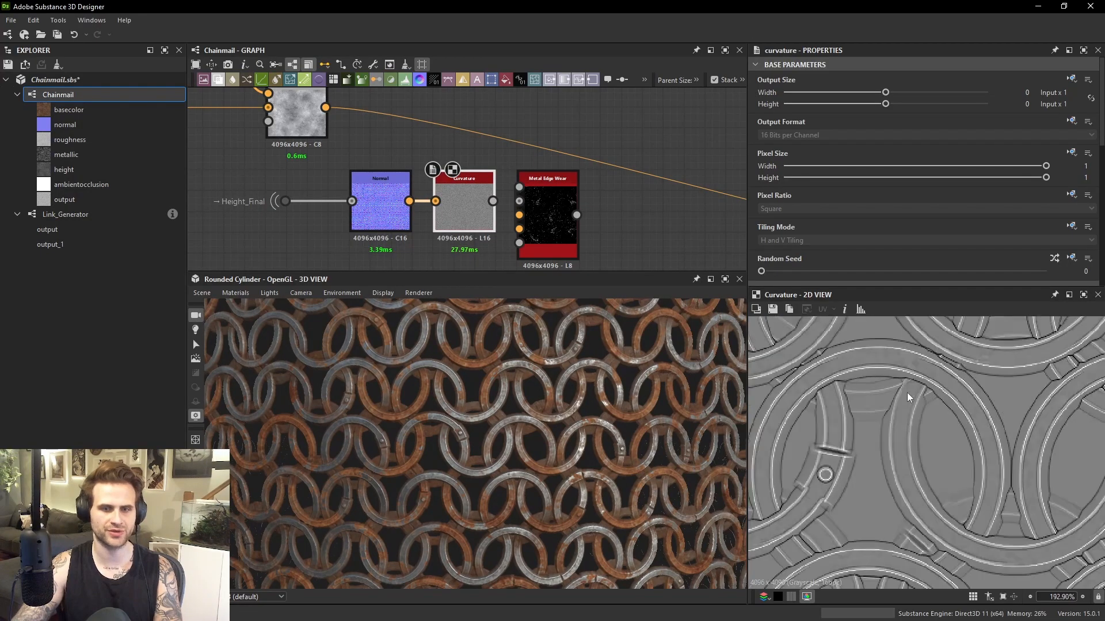
# Connect the Curvature output to the curvature input of Metal Edge Wear and inspect the resulting mask.
pyautogui.moveTo(551, 205); pyautogui.dragTo(522, 221, button='middle')
pyautogui.scroll(1, 525, 212)
pyautogui.moveTo(508, 207); pyautogui.dragTo(452, 219)
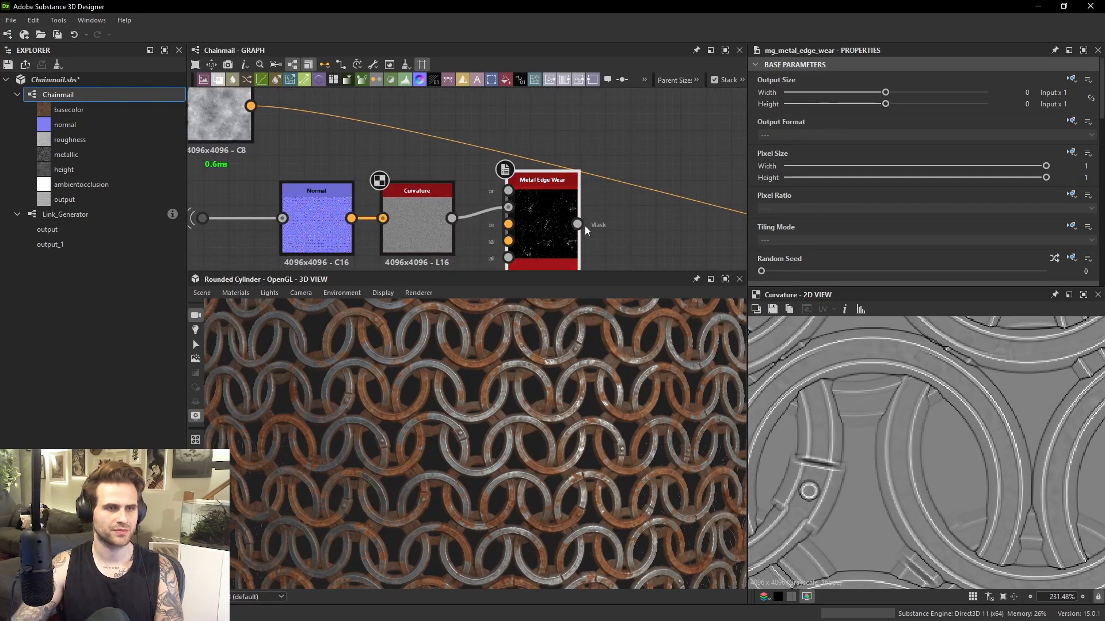
pyautogui.doubleClick(551, 233)
pyautogui.scroll(-8, 863, 426)
pyautogui.scroll(4, 886, 423)
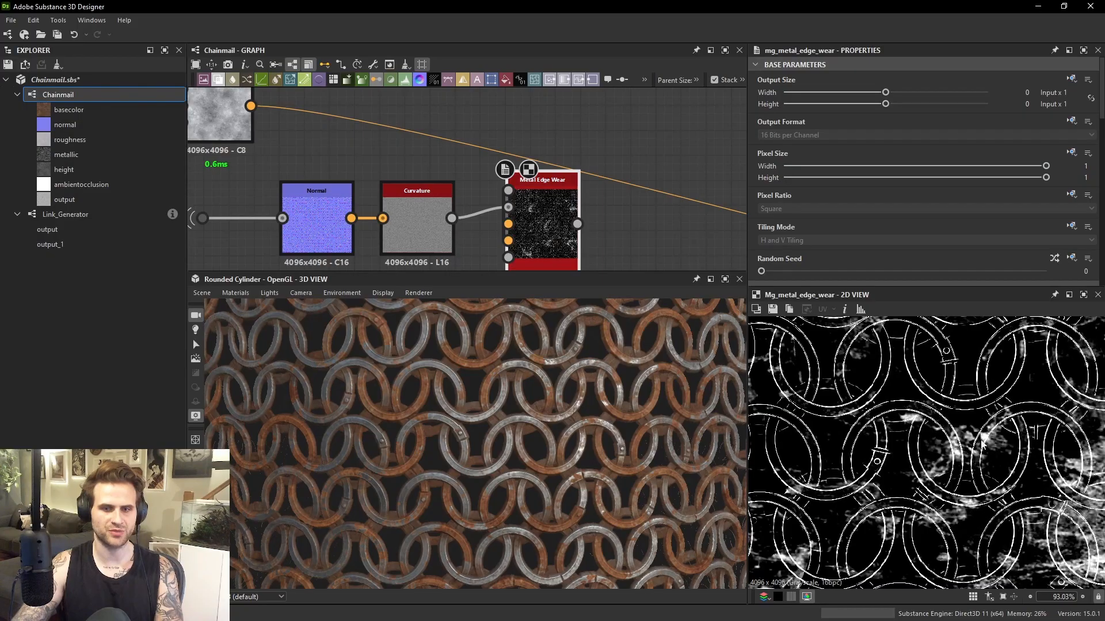
pyautogui.moveTo(886, 423); pyautogui.dragTo(864, 423, button='middle')
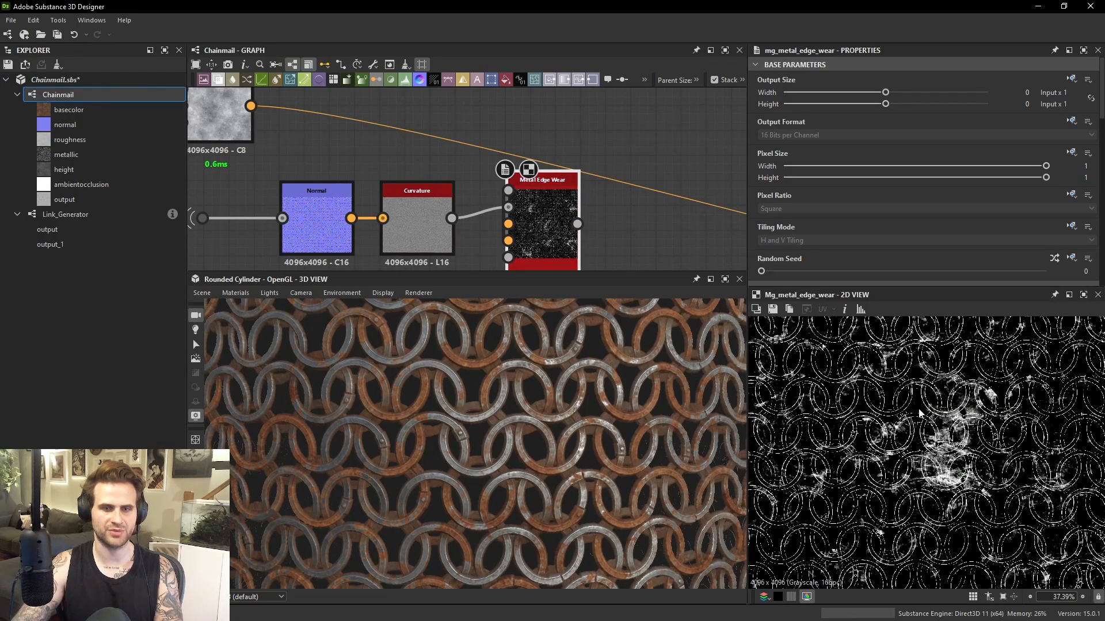
pyautogui.scroll(-3, 870, 214)
# Set the Grunge Scale of Metal Edge Wear to 7 and check the mask across the ring pattern.
pyautogui.scroll(-8, 852, 224)
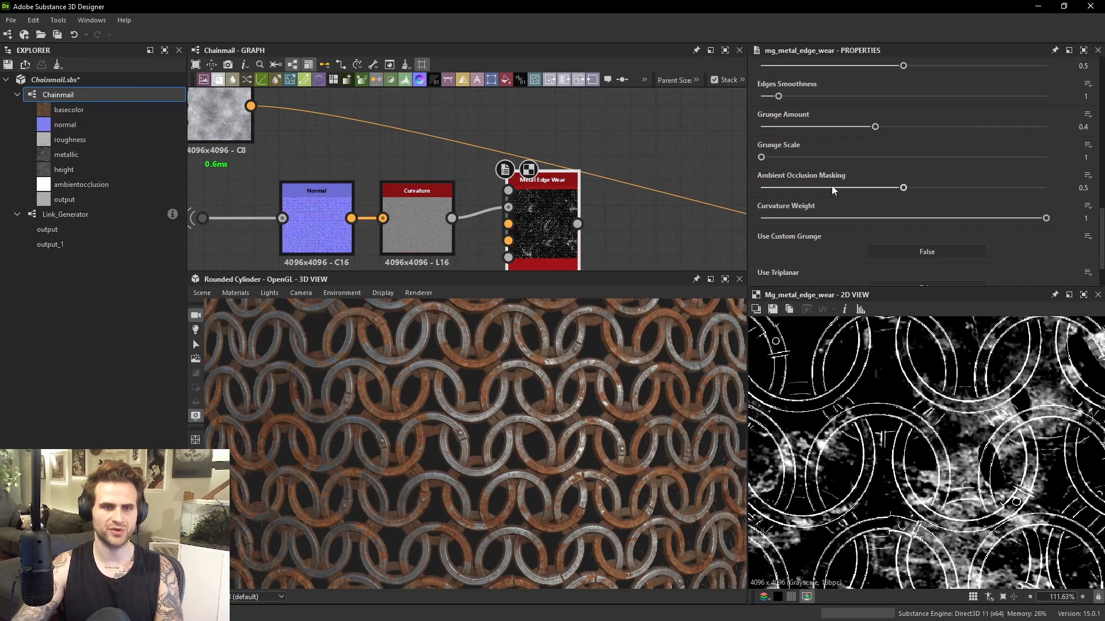
pyautogui.click(861, 157)
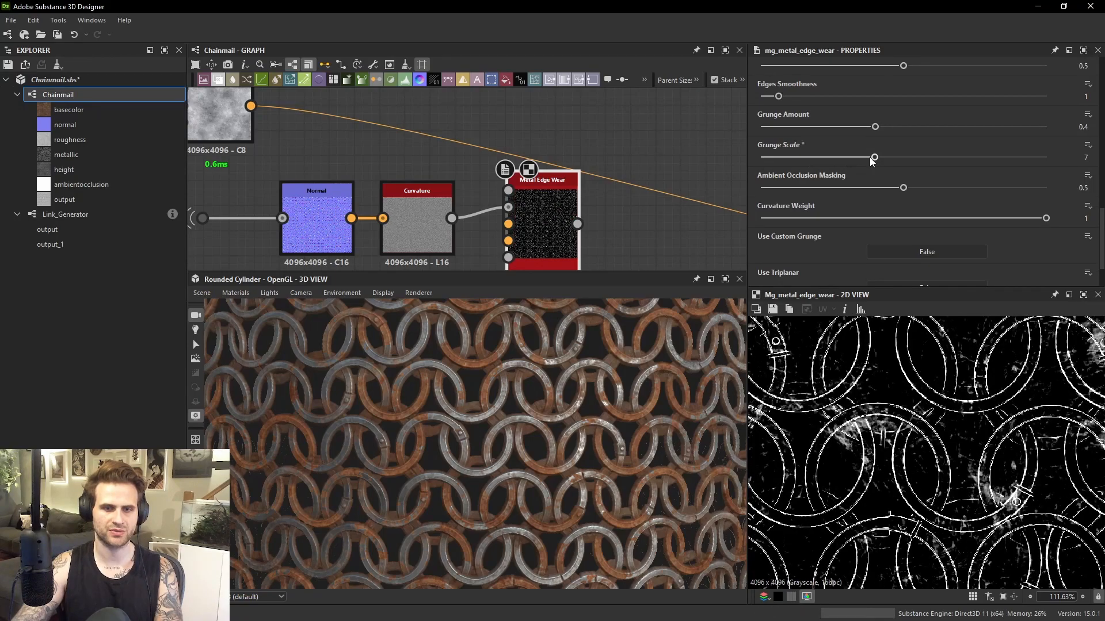
pyautogui.click(869, 157)
pyautogui.scroll(5, 924, 424)
pyautogui.scroll(-10, 925, 424)
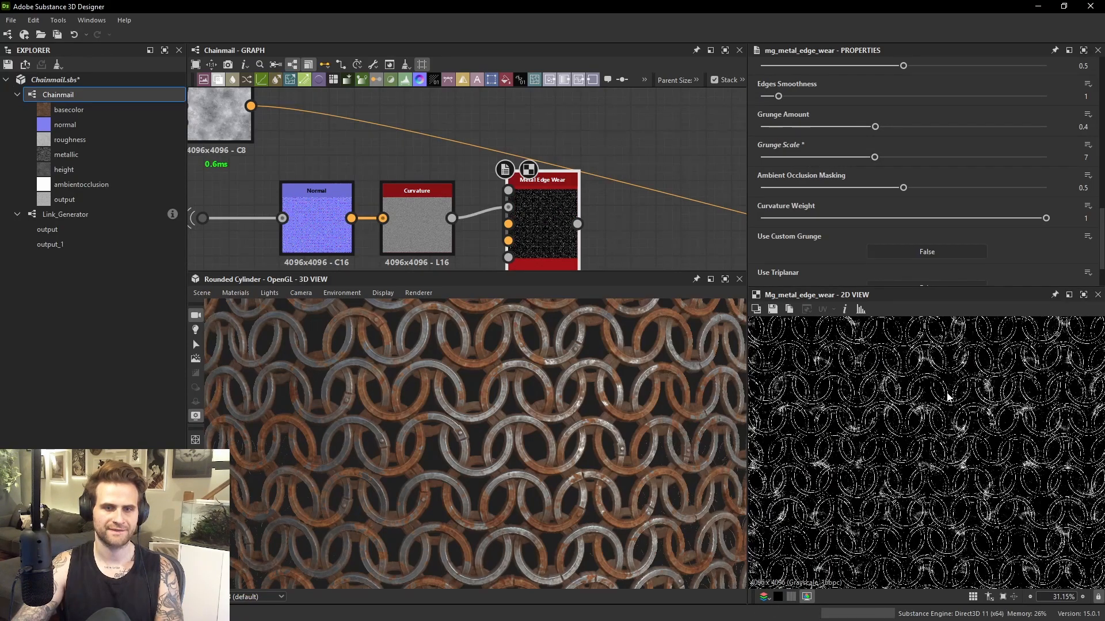
pyautogui.scroll(-3, 525, 181)
# Add a Blend node beyond Metal Edge Wear and feed its background from the bare metal colour Blend.
pyautogui.moveTo(533, 190); pyautogui.dragTo(514, 155, button='middle')
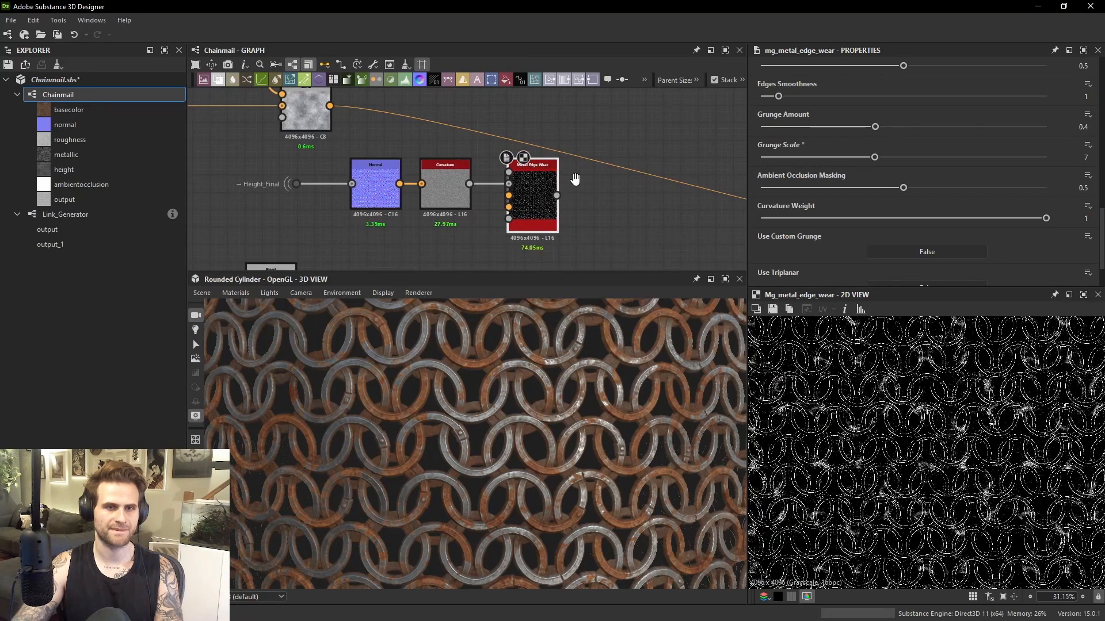
pyautogui.scroll(4, 954, 394)
pyautogui.scroll(4, 954, 394)
pyautogui.moveTo(647, 192); pyautogui.dragTo(617, 223, button='middle')
pyautogui.press('space')
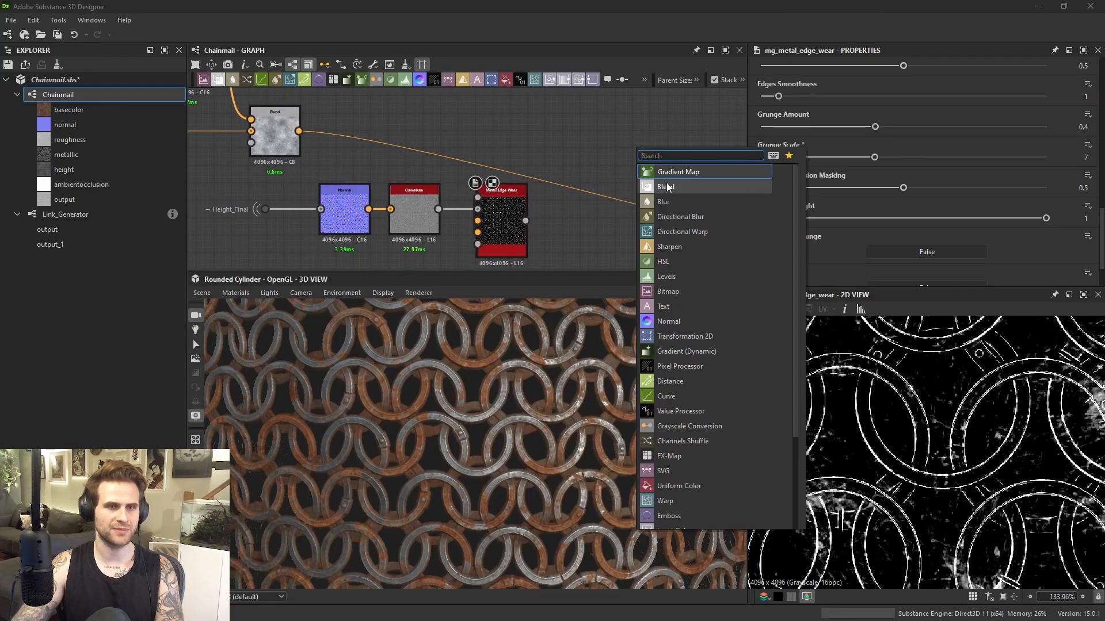
pyautogui.click(665, 185)
pyautogui.moveTo(298, 131); pyautogui.dragTo(617, 139)
# Add a Gradient Map fed by the Metal Edge Wear mask and connect it to the new Blend's foreground.
pyautogui.press('space')
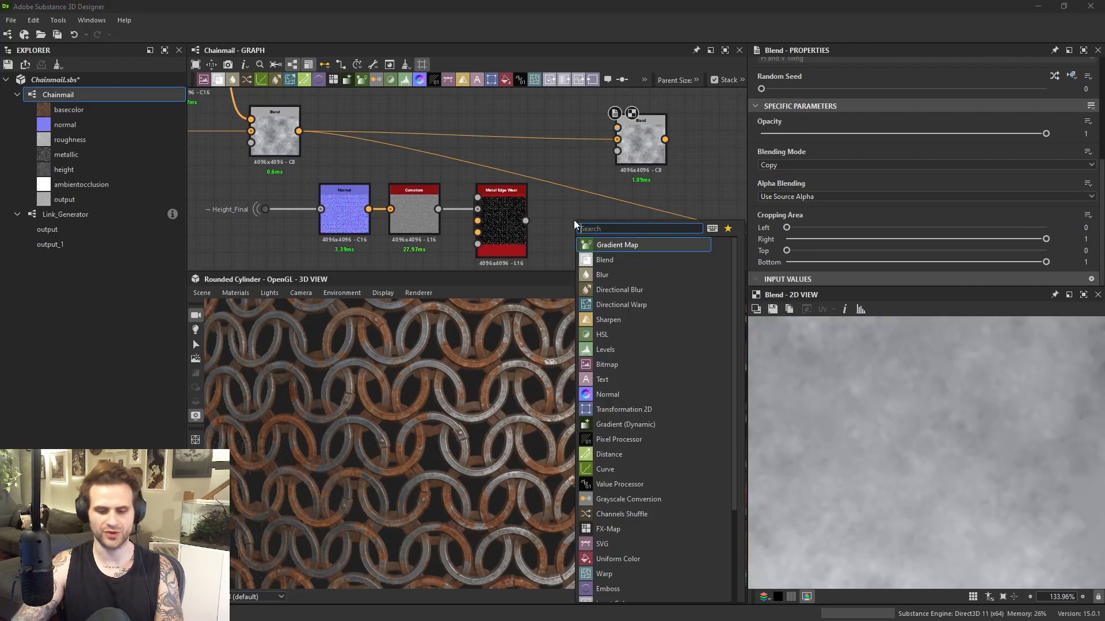
pyautogui.write('gr')
pyautogui.click(615, 244)
pyautogui.moveTo(526, 221); pyautogui.dragTo(557, 164)
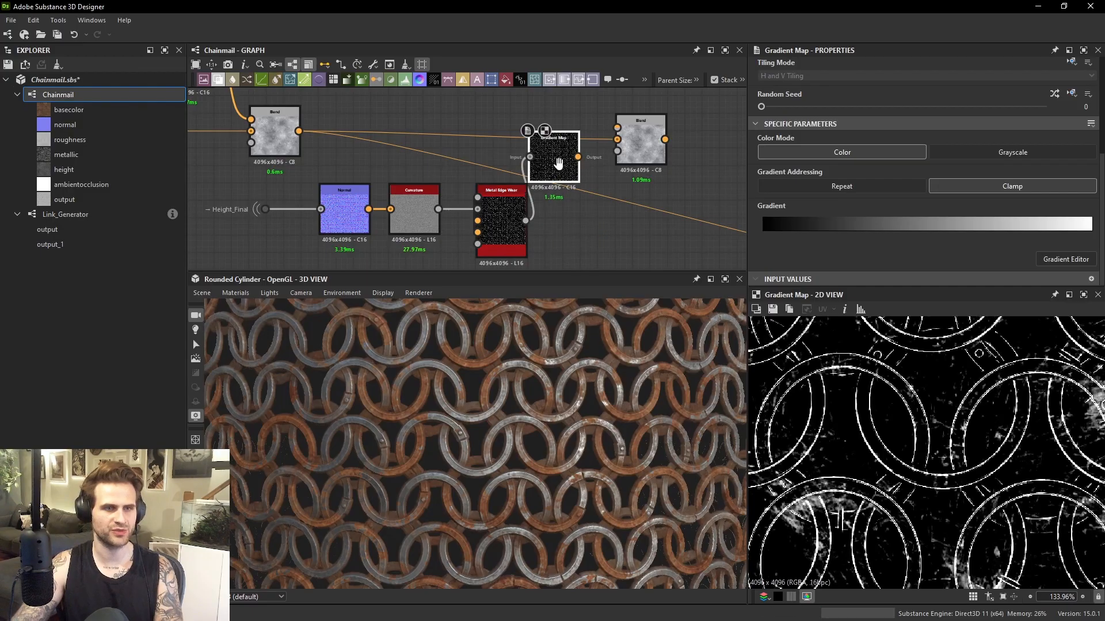
pyautogui.moveTo(557, 164); pyautogui.dragTo(542, 205, button='middle')
pyautogui.moveTo(562, 199); pyautogui.dragTo(602, 170)
pyautogui.click(626, 190)
pyautogui.scroll(3, 845, 339)
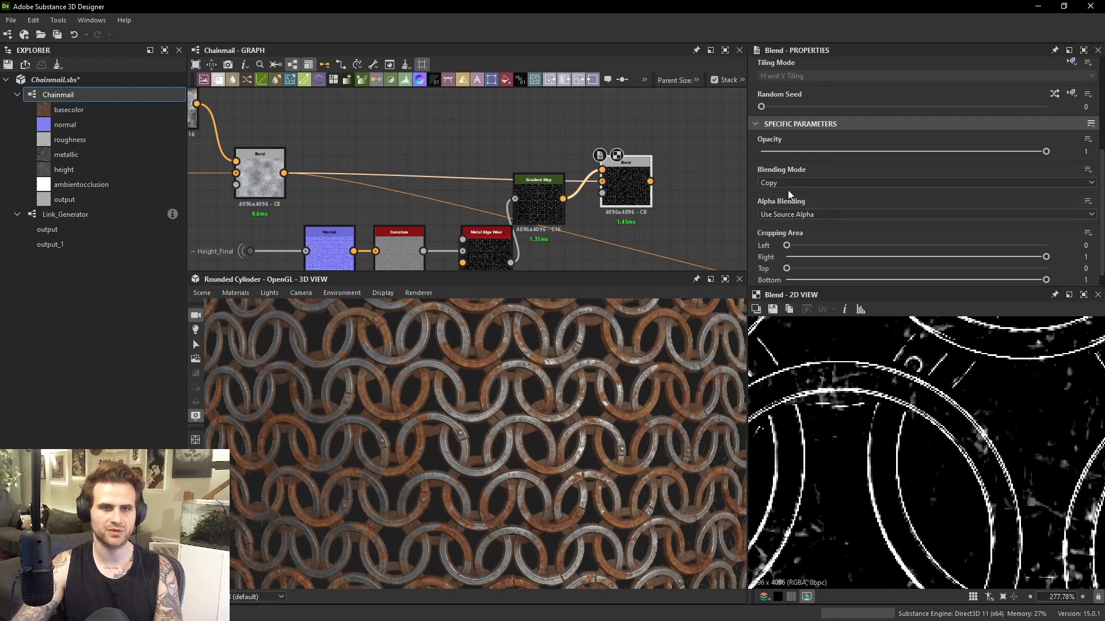
# Set the edge wear colour Blend to Add (Linear Dodge) with an opacity of 0.38.
pyautogui.click(786, 185)
pyautogui.click(785, 190)
pyautogui.scroll(-3, 900, 401)
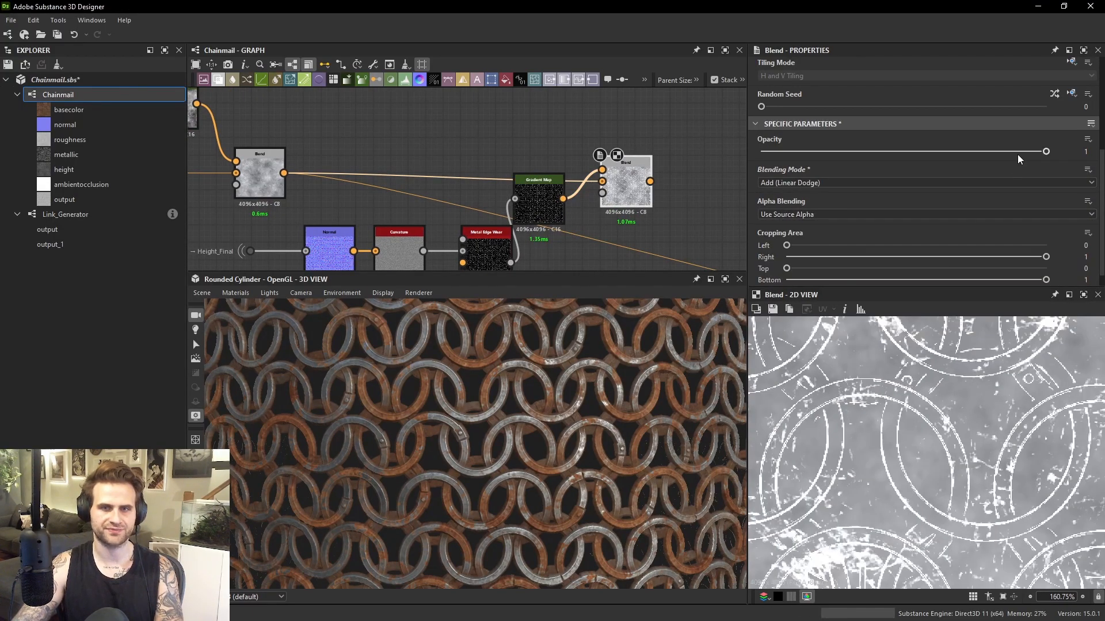
pyautogui.moveTo(1046, 151); pyautogui.dragTo(869, 152)
pyautogui.scroll(-2, 389, 165)
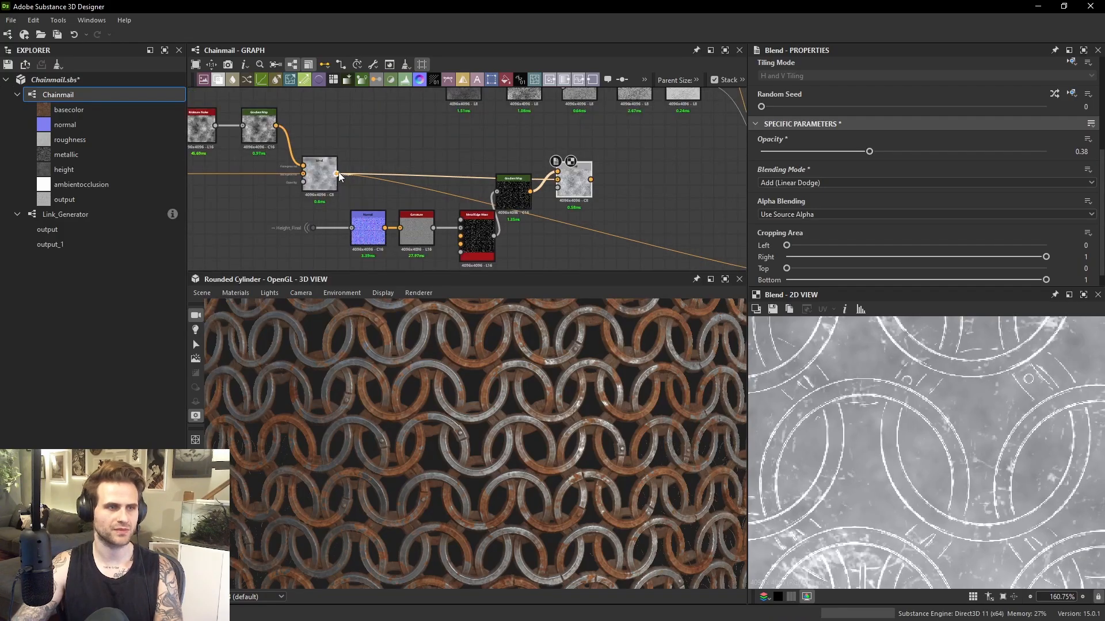
# Move the original metal colour Blend's outgoing link to the edge wear Blend's output and inspect the rings in 3D.
pyautogui.keyDown('shift'); pyautogui.moveTo(337, 174); pyautogui.dragTo(591, 179); pyautogui.keyUp('shift')
pyautogui.scroll(5, 529, 406)
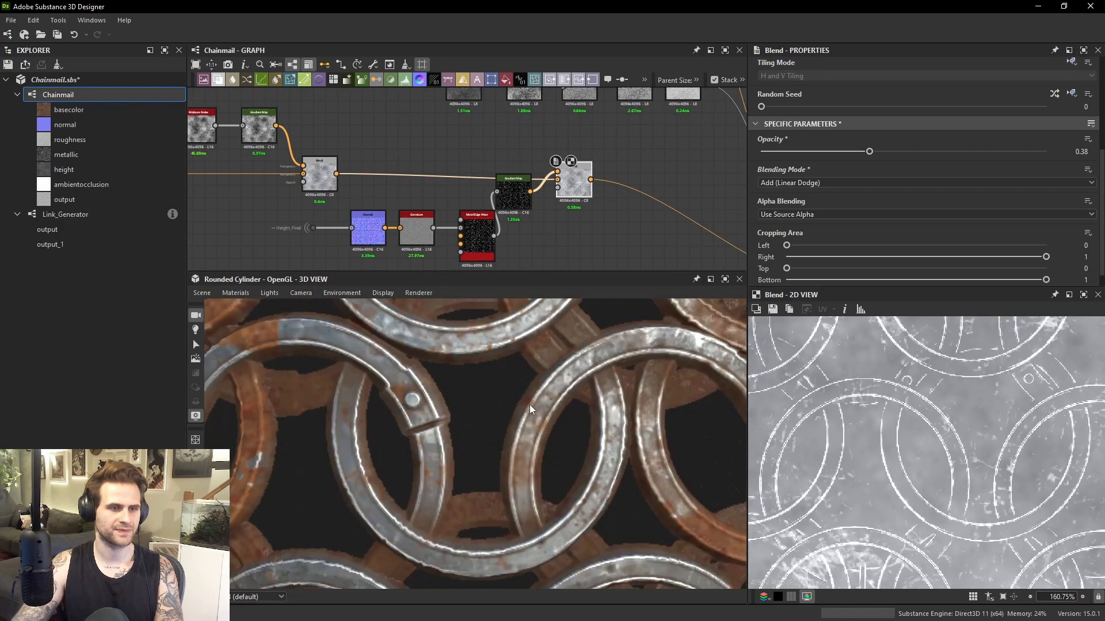
pyautogui.scroll(-3, 554, 476)
pyautogui.scroll(-3, 598, 412)
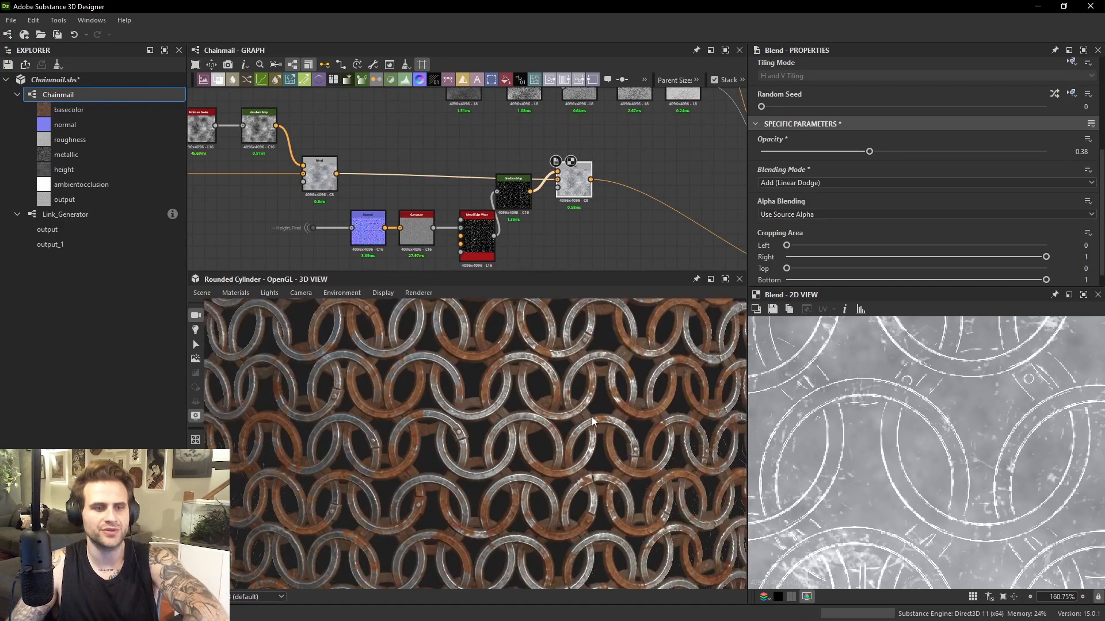
pyautogui.scroll(4, 582, 422)
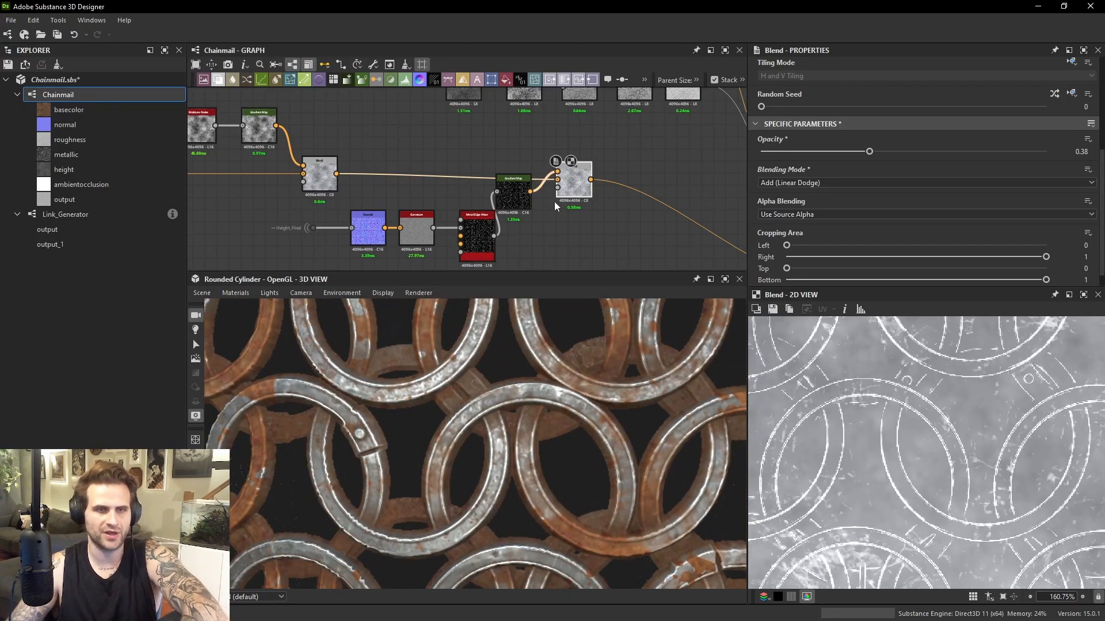
# Set Metal Edge Wear's Wear Contrast to 0.59 and Edges Smoothness to 0.
pyautogui.click(493, 232)
pyautogui.moveTo(857, 213); pyautogui.dragTo(945, 212)
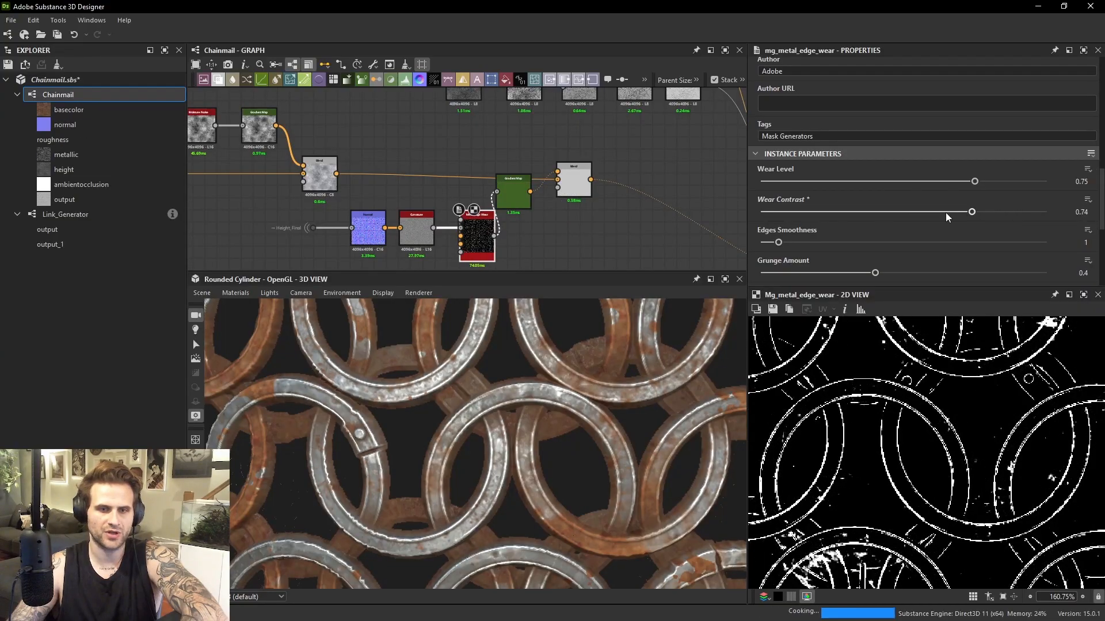
pyautogui.moveTo(778, 242); pyautogui.dragTo(755, 243)
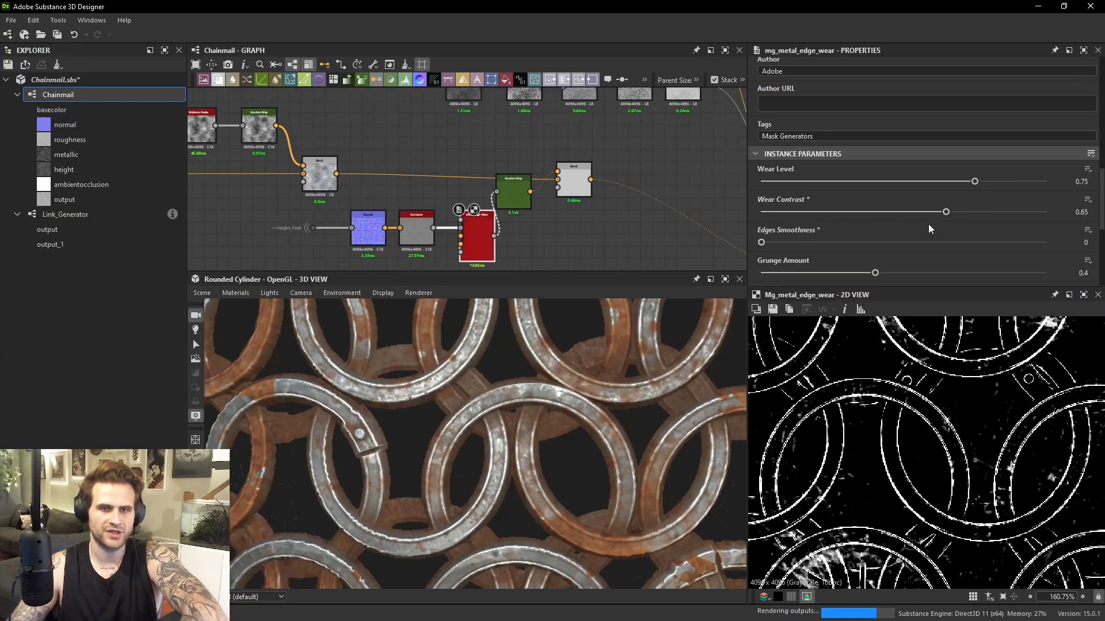
pyautogui.moveTo(944, 213)
pyautogui.mouseDown()
pyautogui.moveTo(910, 212)
pyautogui.moveTo(984, 211)
pyautogui.moveTo(930, 212)
pyautogui.mouseUp()
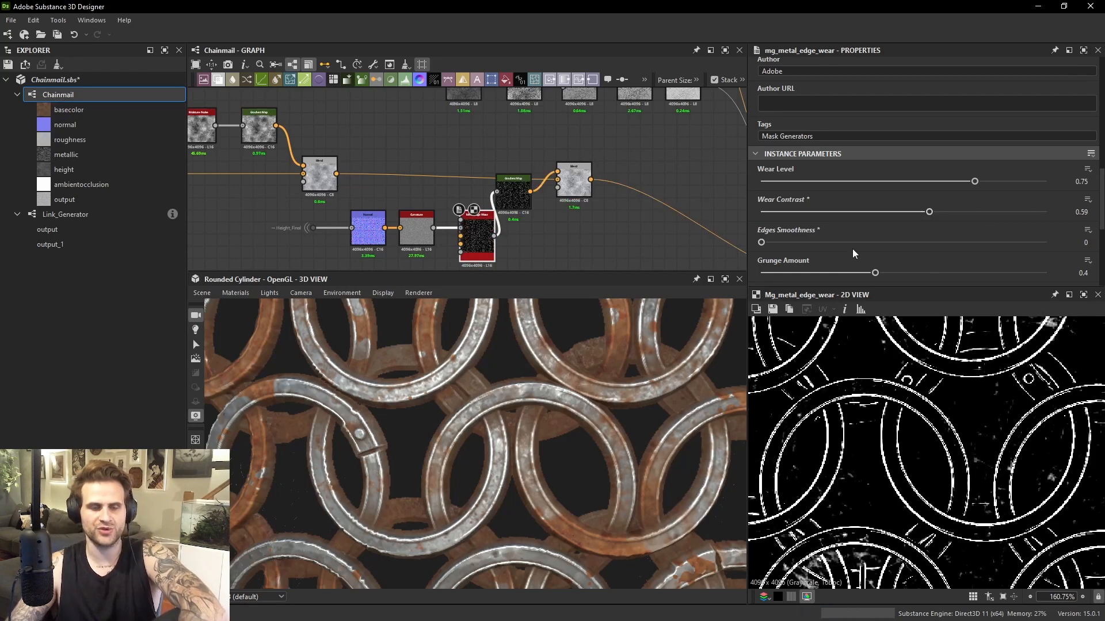
# Set Metal Edge Wear's Grunge Scale to 4 and review the rings in the 3D view.
pyautogui.scroll(-2, 846, 239)
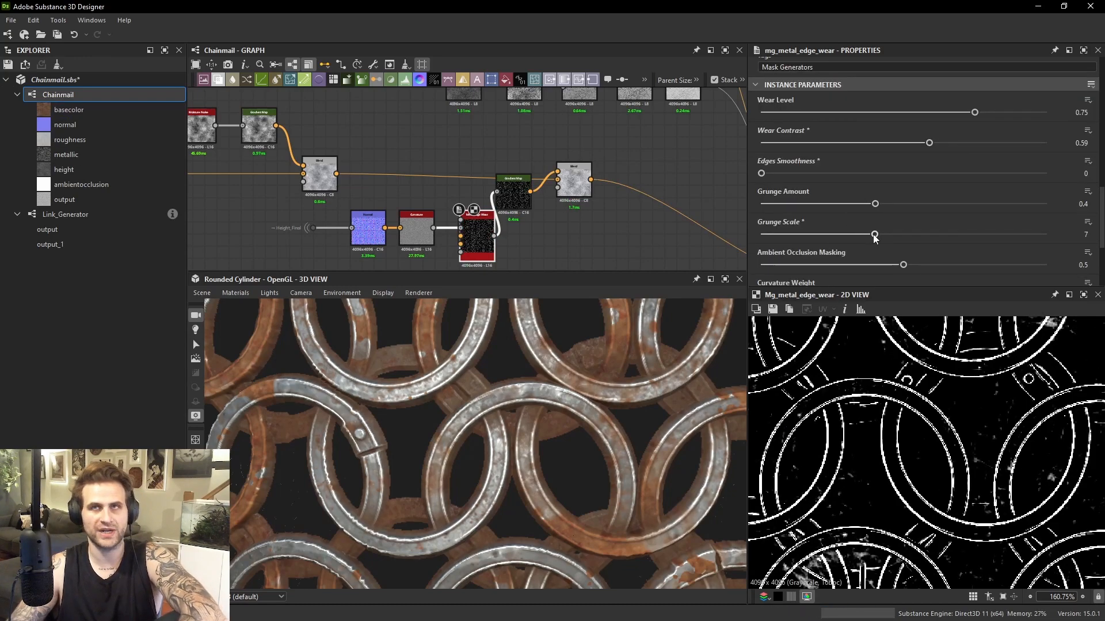
pyautogui.moveTo(874, 234); pyautogui.dragTo(824, 234)
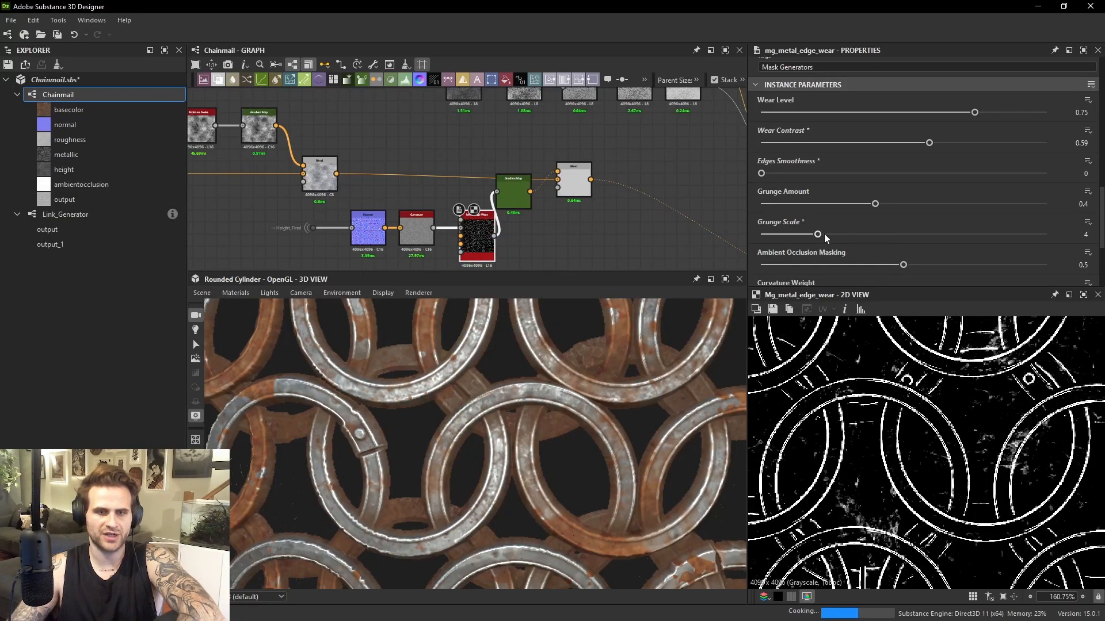
pyautogui.scroll(-1, 872, 260)
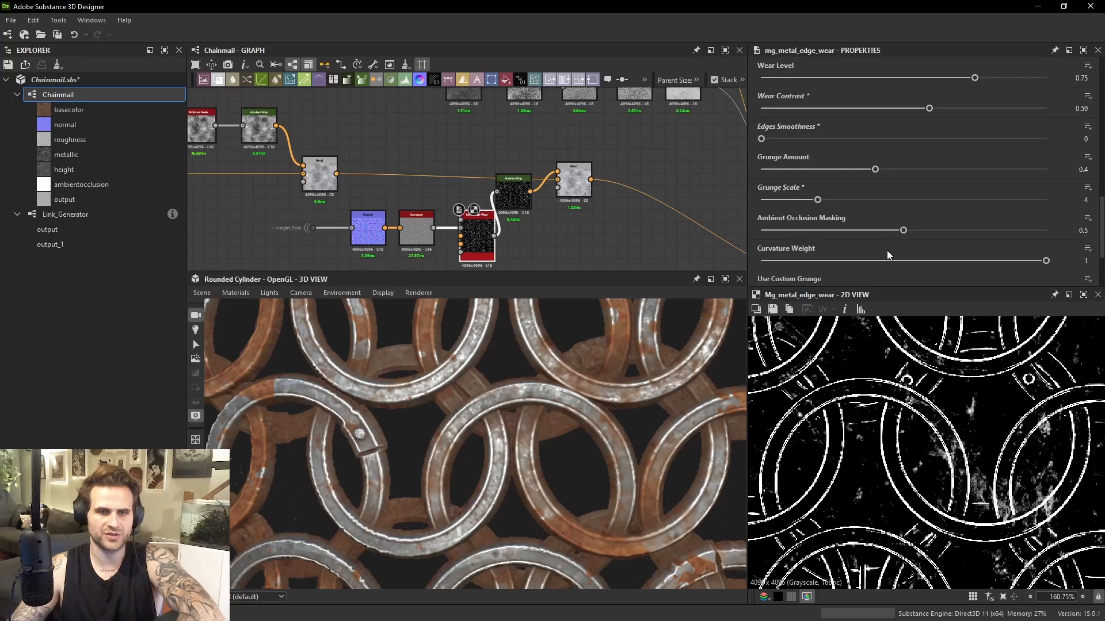
pyautogui.scroll(-5, 543, 423)
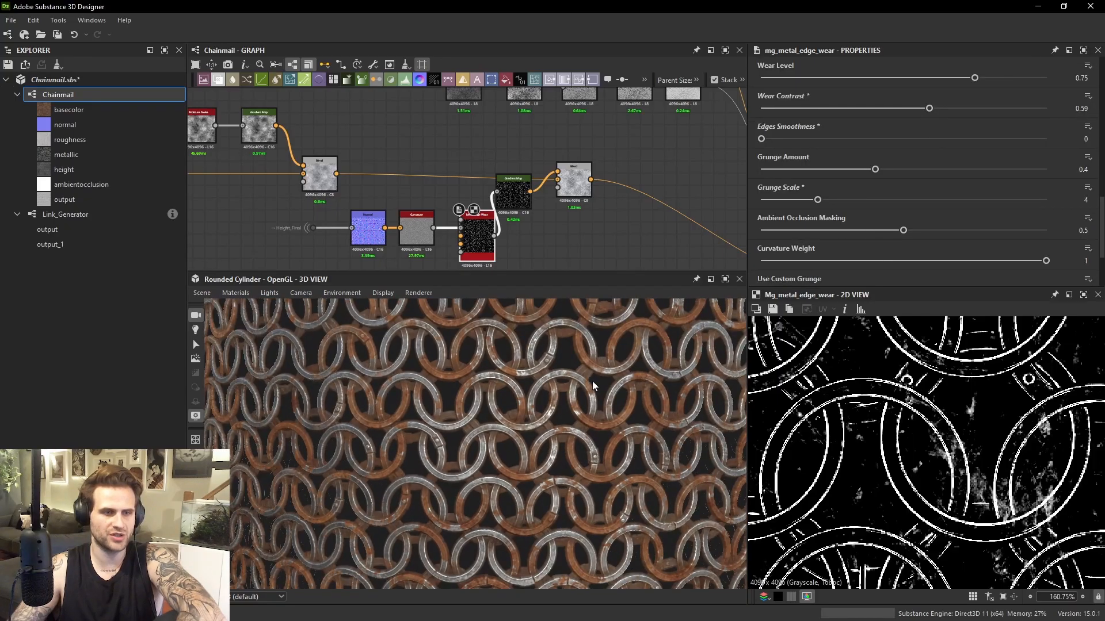
# Add a Blend node after the metal's Histogram Range, with Histogram Range as background and Metal Edge Wear as foreground.
pyautogui.moveTo(578, 184); pyautogui.dragTo(607, 177)
pyautogui.scroll(-2, 590, 186)
pyautogui.moveTo(566, 242); pyautogui.dragTo(567, 200, button='middle')
pyautogui.scroll(2, 565, 201)
pyautogui.click(568, 200)
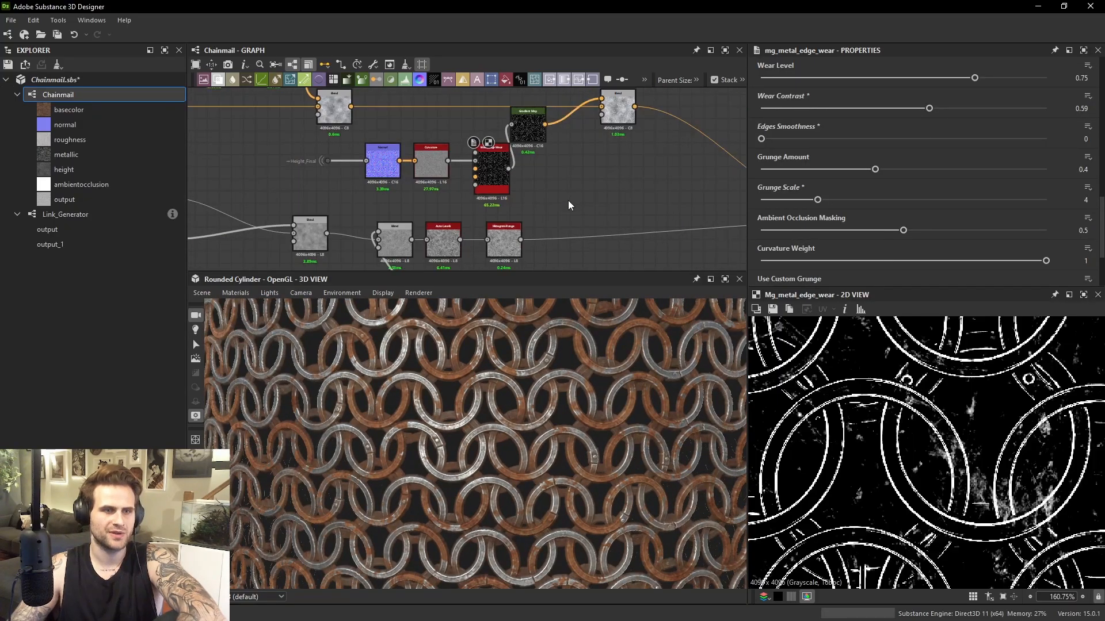
pyautogui.press('space')
pyautogui.click(603, 240)
pyautogui.scroll(2, 525, 241)
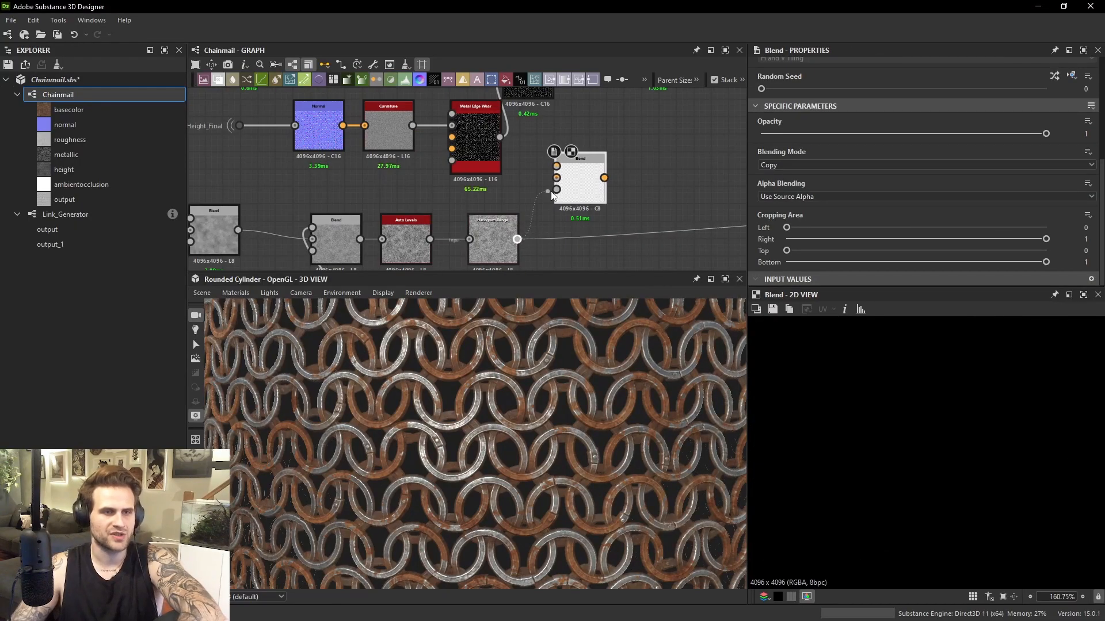
pyautogui.scroll(-1, 544, 117)
pyautogui.moveTo(542, 113); pyautogui.dragTo(524, 167, button='middle')
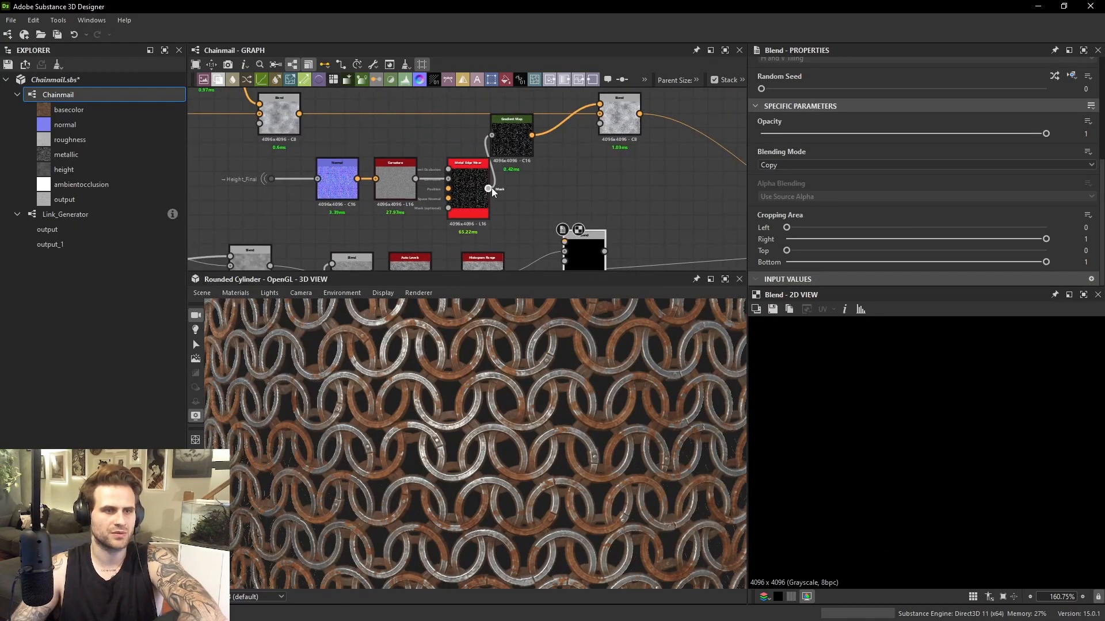
pyautogui.moveTo(583, 231); pyautogui.dragTo(583, 178, button='middle')
# Set the roughness Blend to Subtract and route its output into Material Blend in place of the Histogram Range link.
pyautogui.click(791, 165)
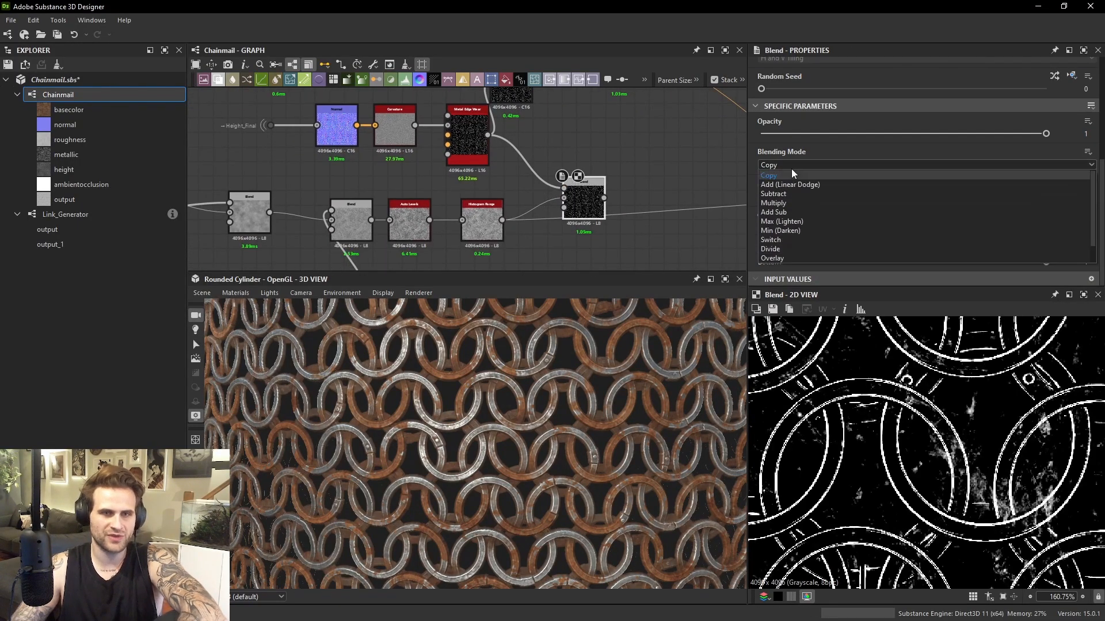
pyautogui.click(787, 195)
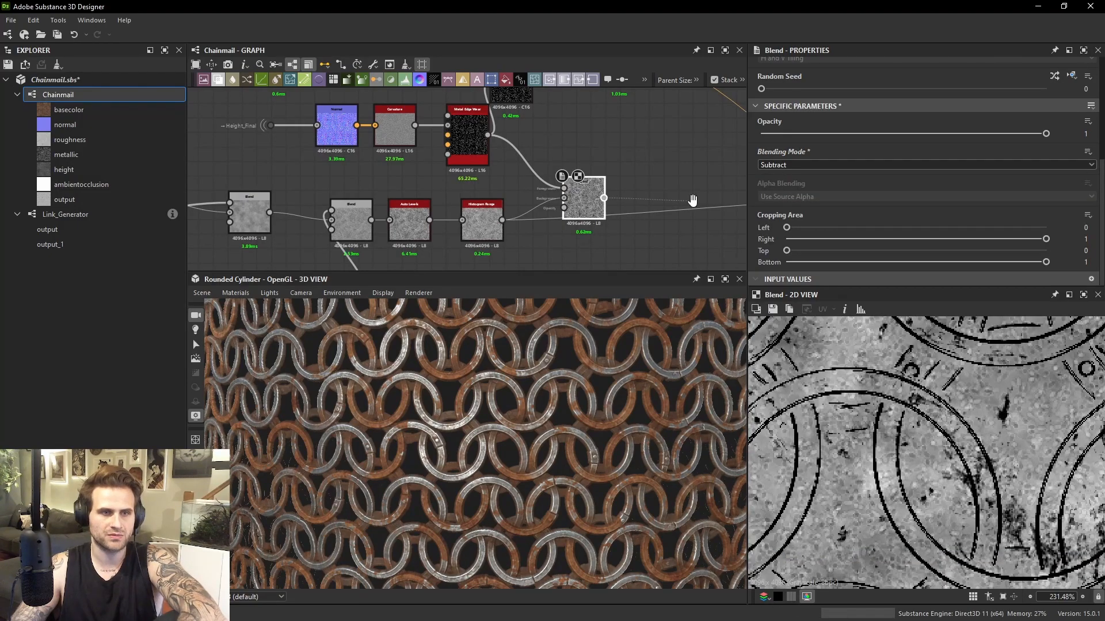
pyautogui.moveTo(692, 201); pyautogui.dragTo(528, 208, button='middle')
pyautogui.click(723, 206)
pyautogui.scroll(5, 522, 381)
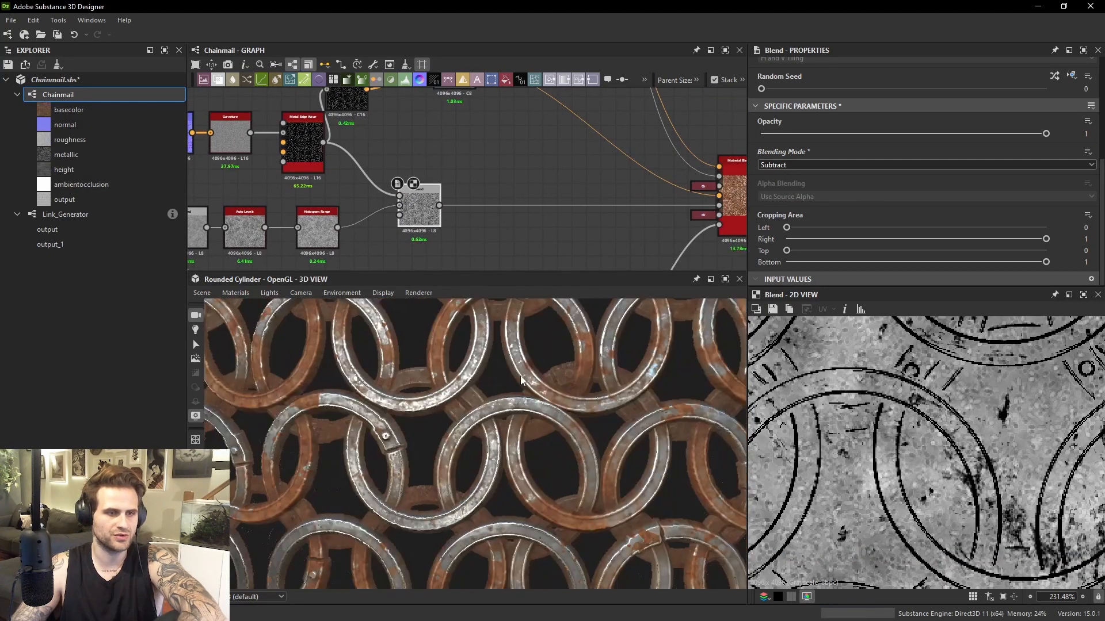
pyautogui.moveTo(521, 381)
pyautogui.mouseDown()
pyautogui.moveTo(534, 378)
pyautogui.moveTo(533, 364)
pyautogui.mouseUp()
pyautogui.scroll(1, 426, 205)
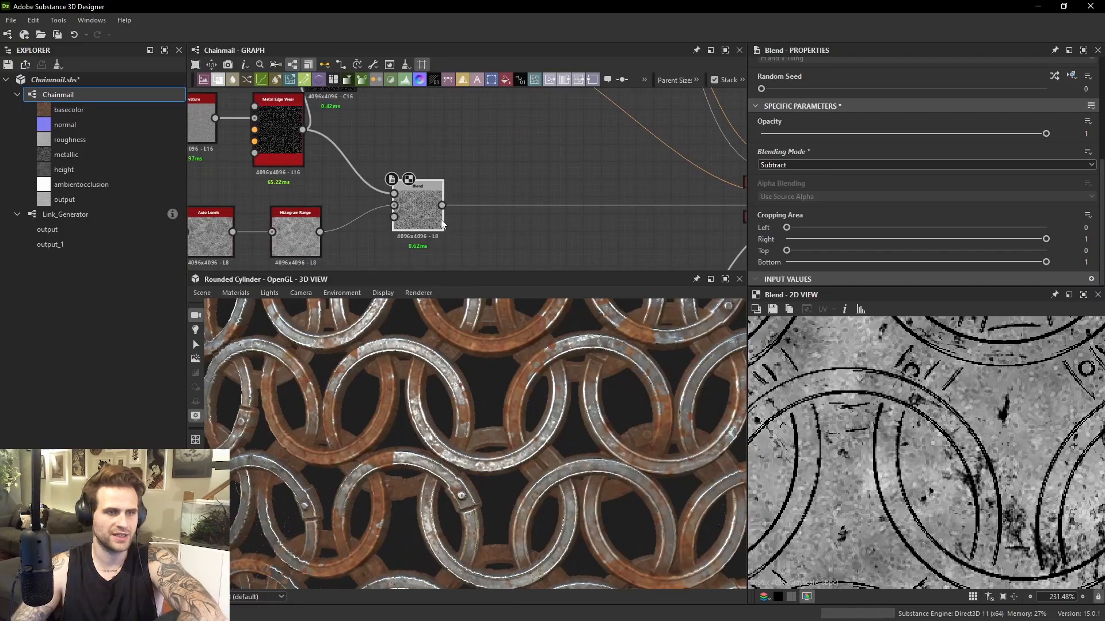
# Set the roughness Blend's opacity to 0.4 and review the whole cylinder in the 3D view.
pyautogui.moveTo(990, 134); pyautogui.dragTo(874, 134)
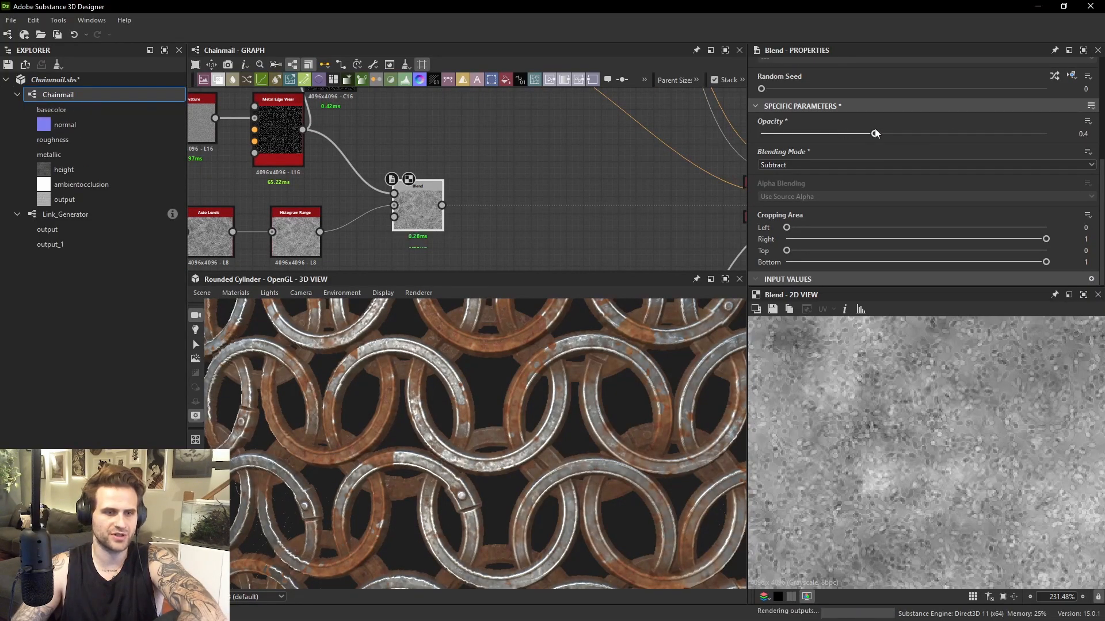
pyautogui.scroll(-5, 537, 396)
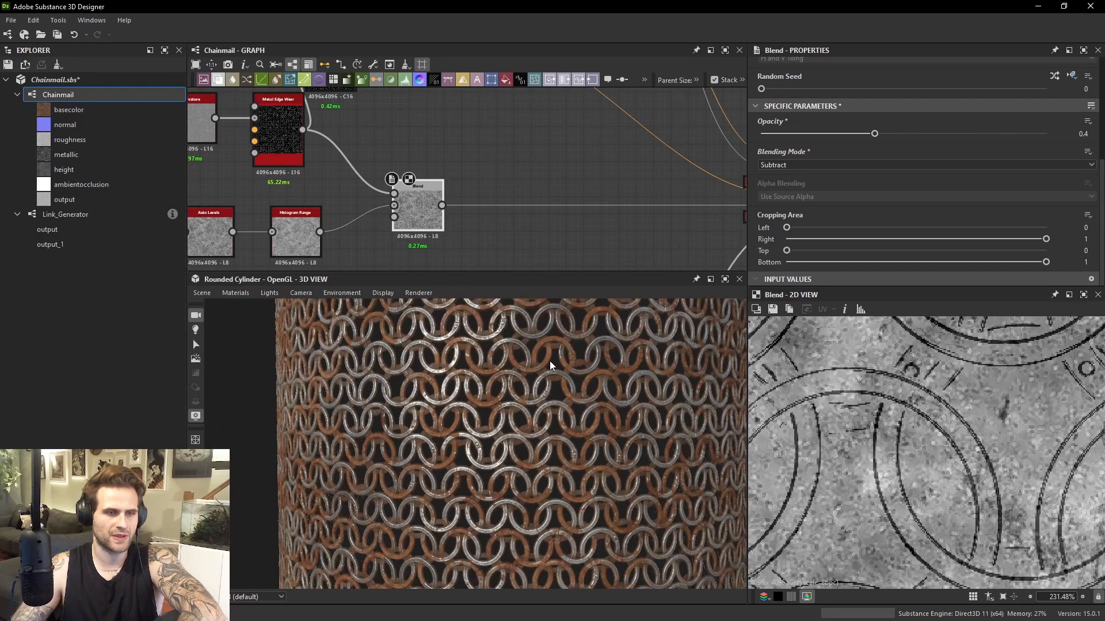
pyautogui.scroll(-5, 589, 358)
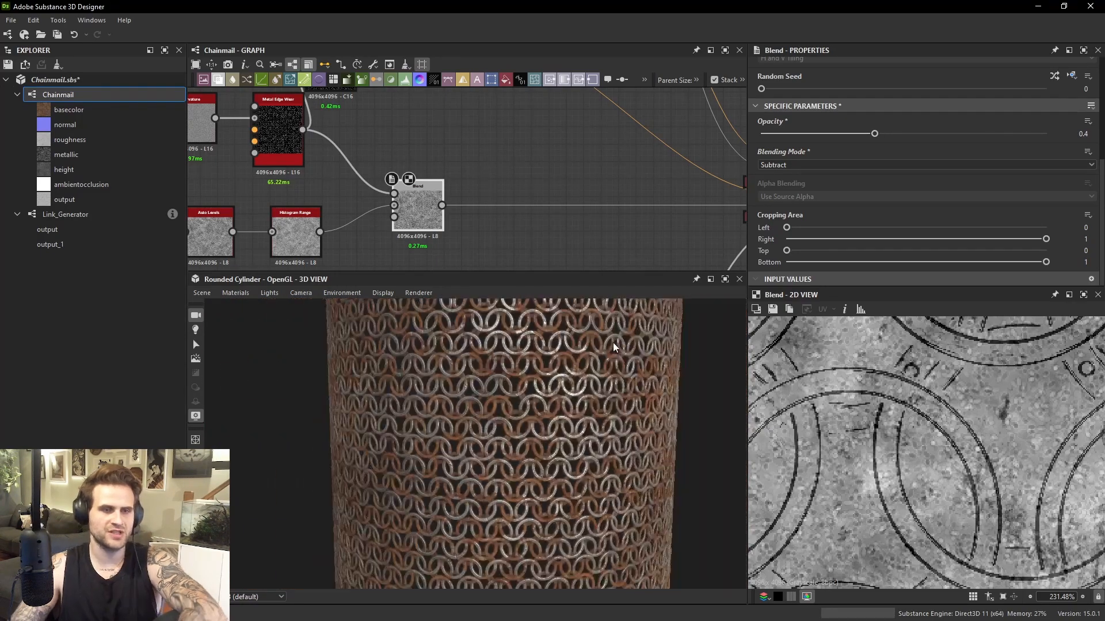
pyautogui.scroll(-6, 547, 187)
# Add a frame titled Rust around the rust base colour and roughness nodes, with its colour saturation at 0.
pyautogui.scroll(-1, 544, 184)
pyautogui.moveTo(502, 169); pyautogui.dragTo(506, 197, button='middle')
pyautogui.scroll(3, 499, 124)
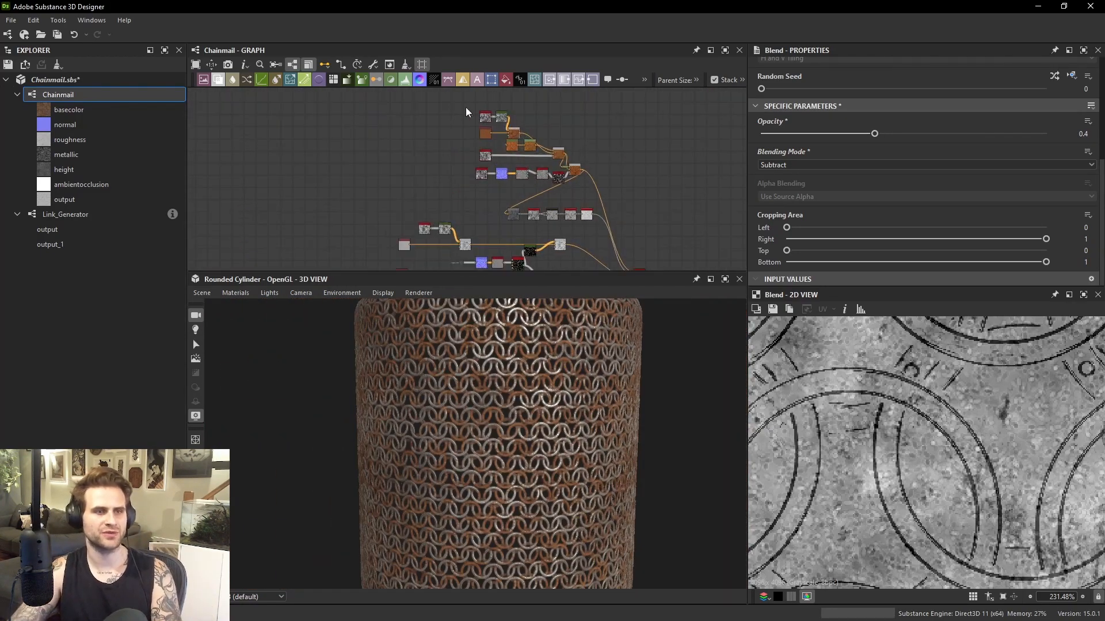
pyautogui.moveTo(461, 106); pyautogui.dragTo(540, 181)
pyautogui.click(567, 157)
pyautogui.moveTo(567, 157); pyautogui.dragTo(572, 194, button='middle')
pyautogui.moveTo(392, 101); pyautogui.dragTo(594, 226)
pyautogui.press('space')
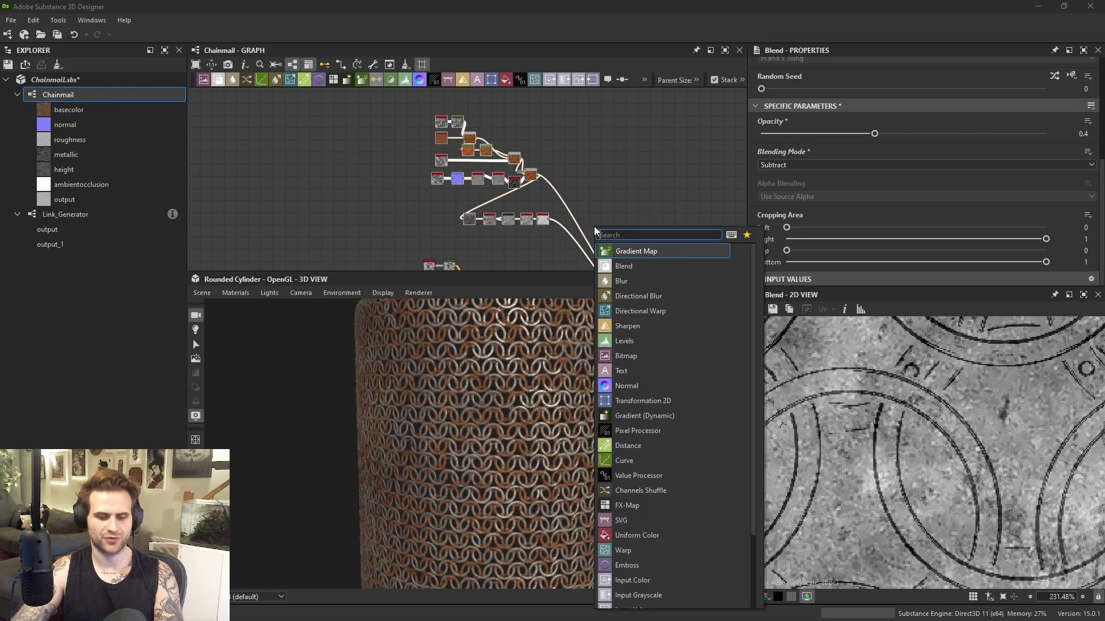
pyautogui.write('frame')
pyautogui.press('Return')
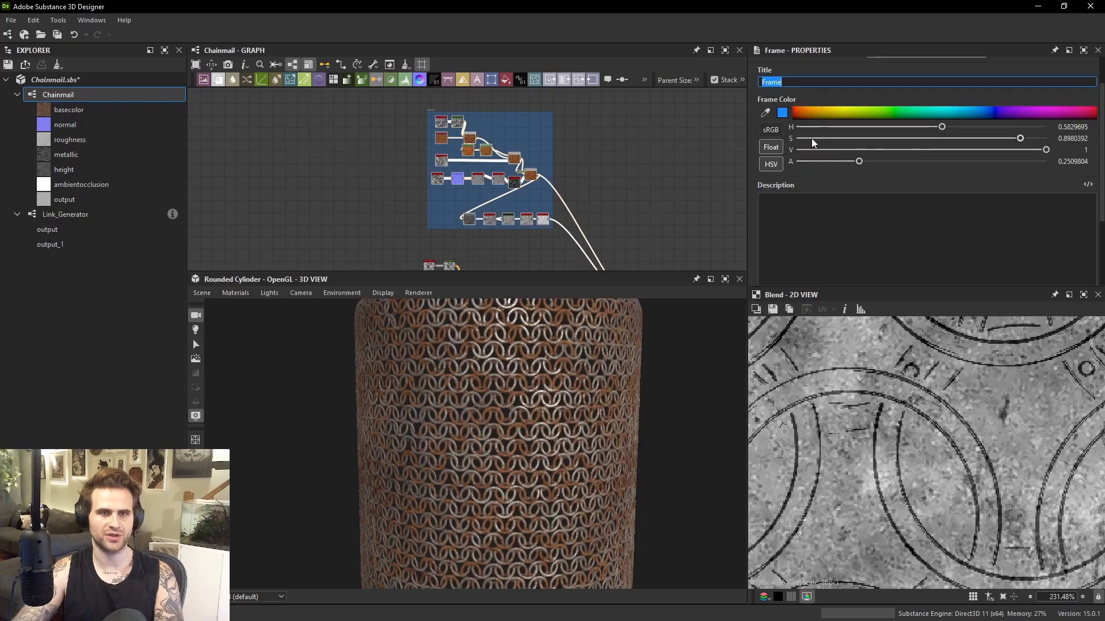
pyautogui.moveTo(813, 139); pyautogui.dragTo(796, 138)
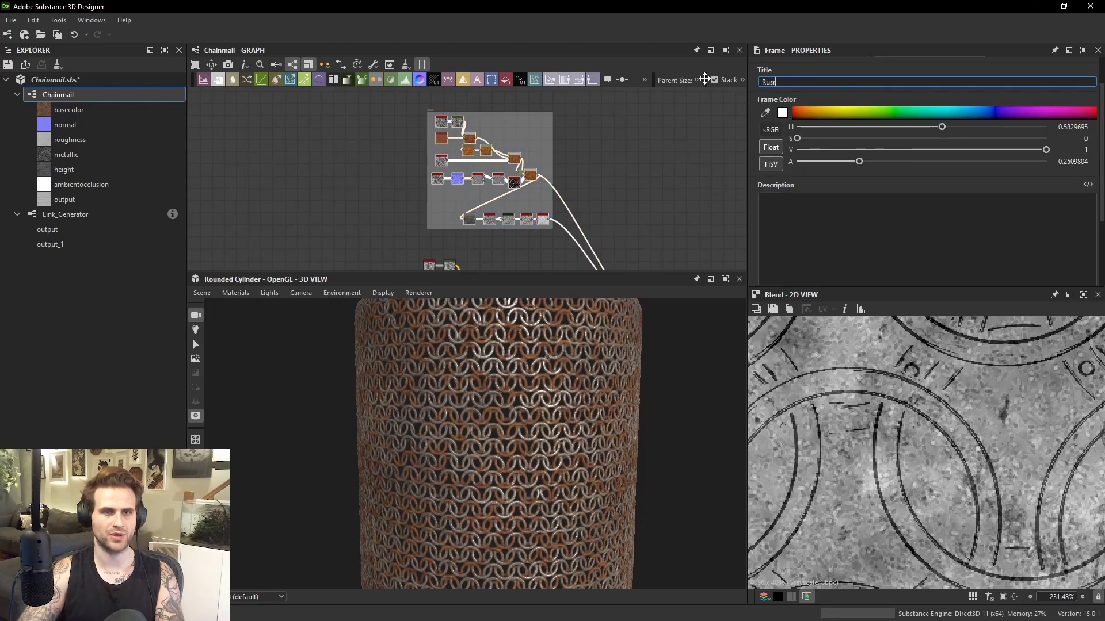
pyautogui.click(647, 113)
# Add a frame titled Metal around the bare metal nodes and set its colour saturation to 0.
pyautogui.scroll(-3, 584, 158)
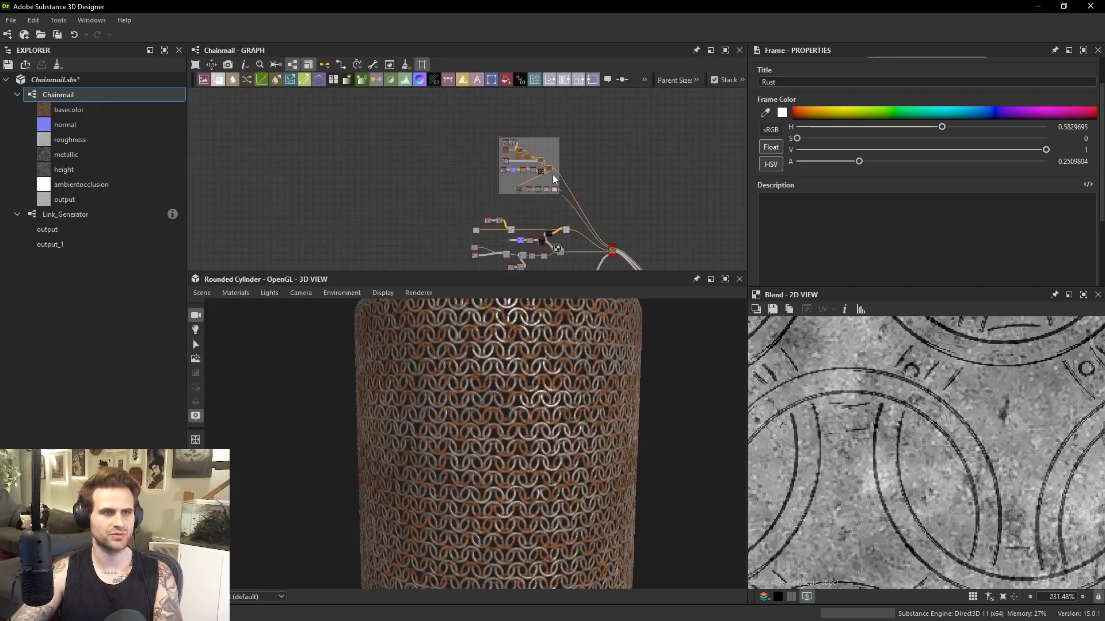
pyautogui.moveTo(548, 237); pyautogui.dragTo(561, 147, button='middle')
pyautogui.moveTo(467, 125); pyautogui.dragTo(590, 184)
pyautogui.press('space')
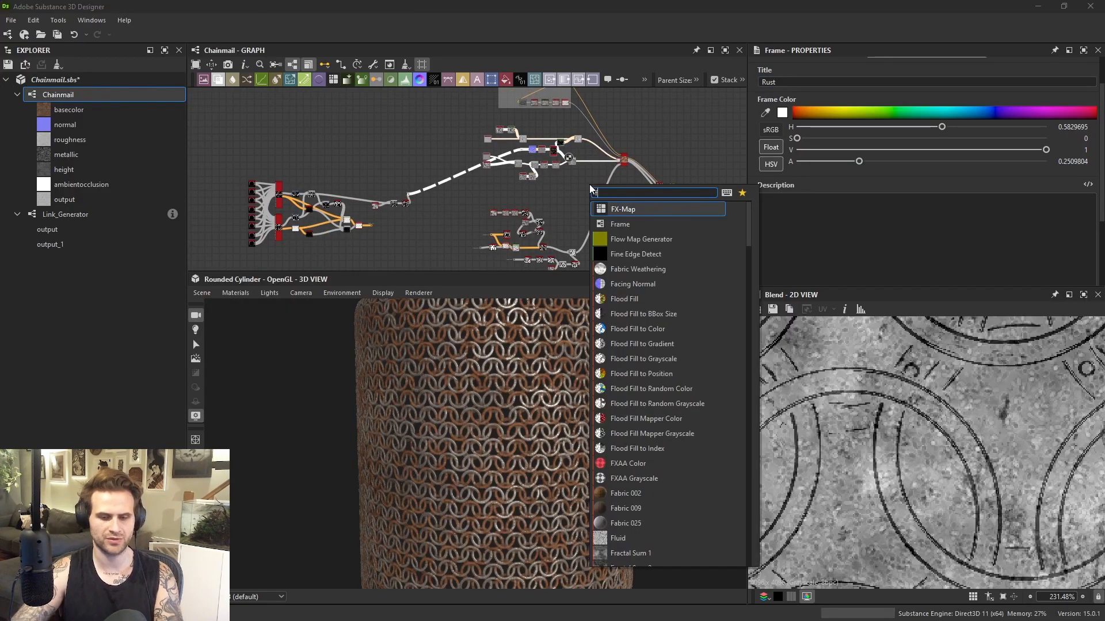
pyautogui.write('frame')
pyautogui.press('Return')
pyautogui.moveTo(802, 139); pyautogui.dragTo(781, 144)
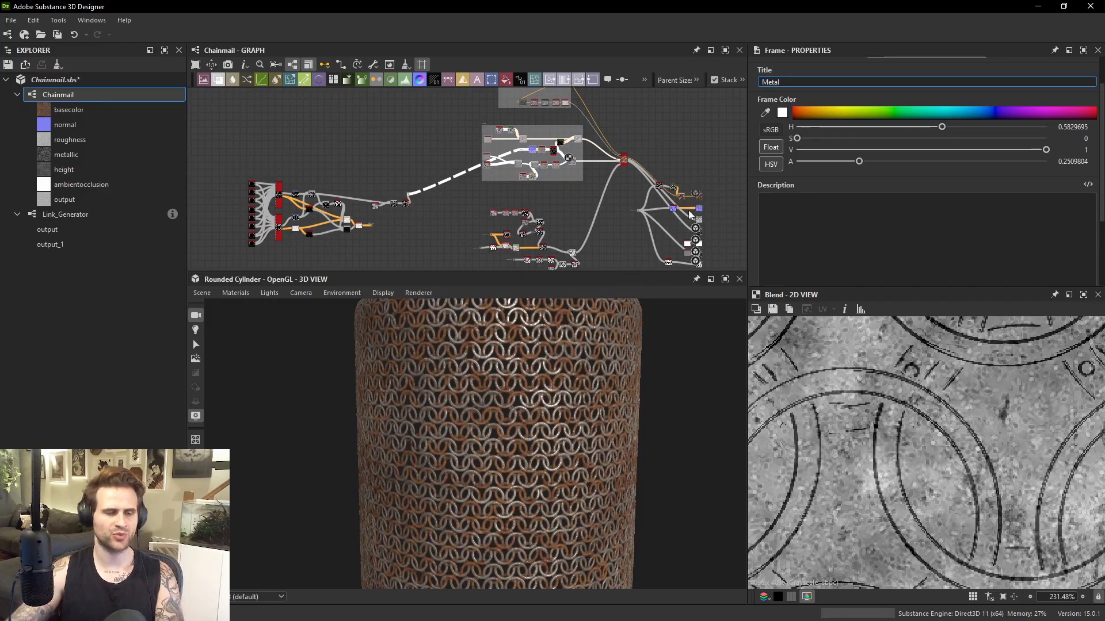
pyautogui.click(580, 224)
# Move the rust mask's final Blend node closer to the other mask nodes.
pyautogui.moveTo(570, 225); pyautogui.dragTo(567, 171, button='middle')
pyautogui.scroll(3, 521, 156)
pyautogui.moveTo(442, 171); pyautogui.dragTo(437, 123, button='middle')
pyautogui.moveTo(471, 237); pyautogui.dragTo(571, 229)
pyautogui.moveTo(622, 205); pyautogui.dragTo(604, 214)
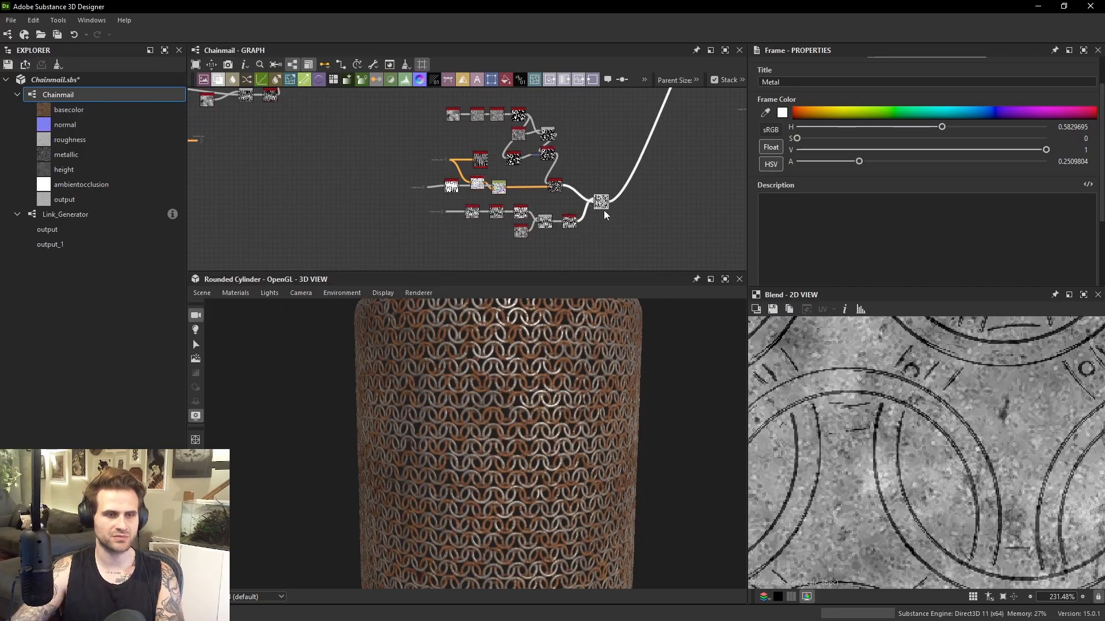
# Add a frame titled Metal around all the rust mask nodes, including their final Blend.
pyautogui.scroll(-2, 564, 218)
pyautogui.moveTo(447, 135); pyautogui.dragTo(619, 244)
pyautogui.press('space')
pyautogui.write('f')
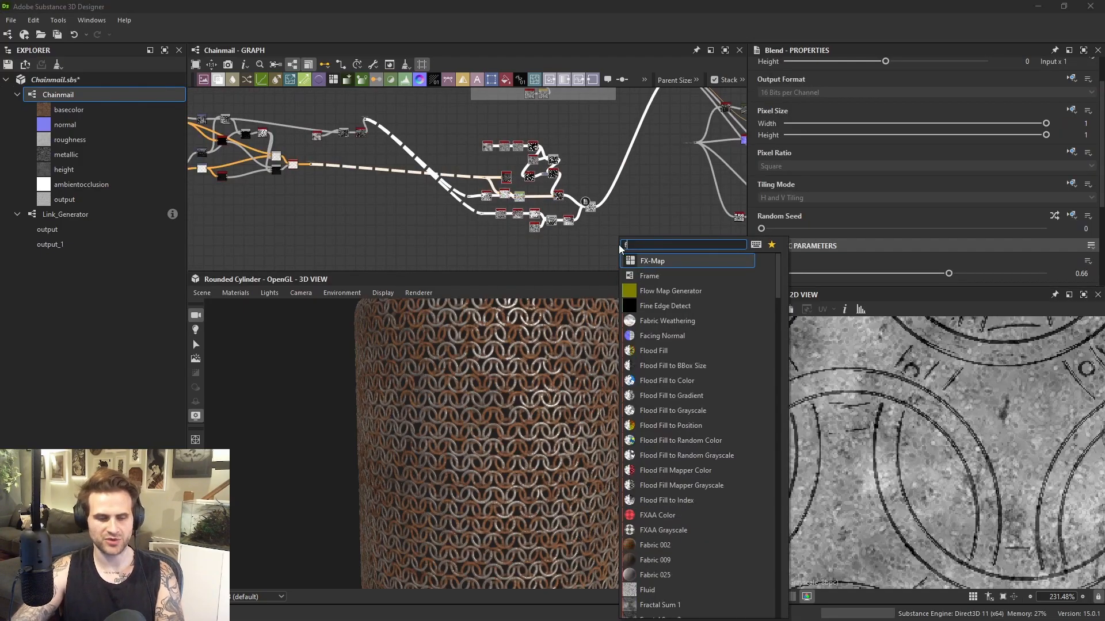
pyautogui.write('ra')
pyautogui.press('Return')
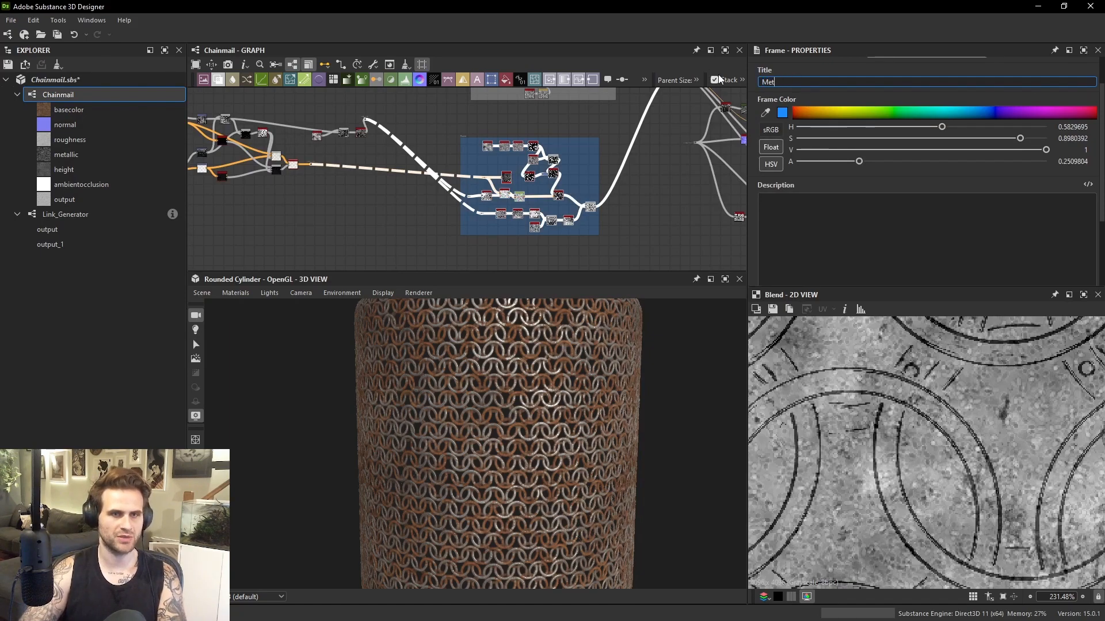
pyautogui.click(647, 198)
# Retitle the frame around the mask nodes as Rust Mask.
pyautogui.scroll(5, 600, 201)
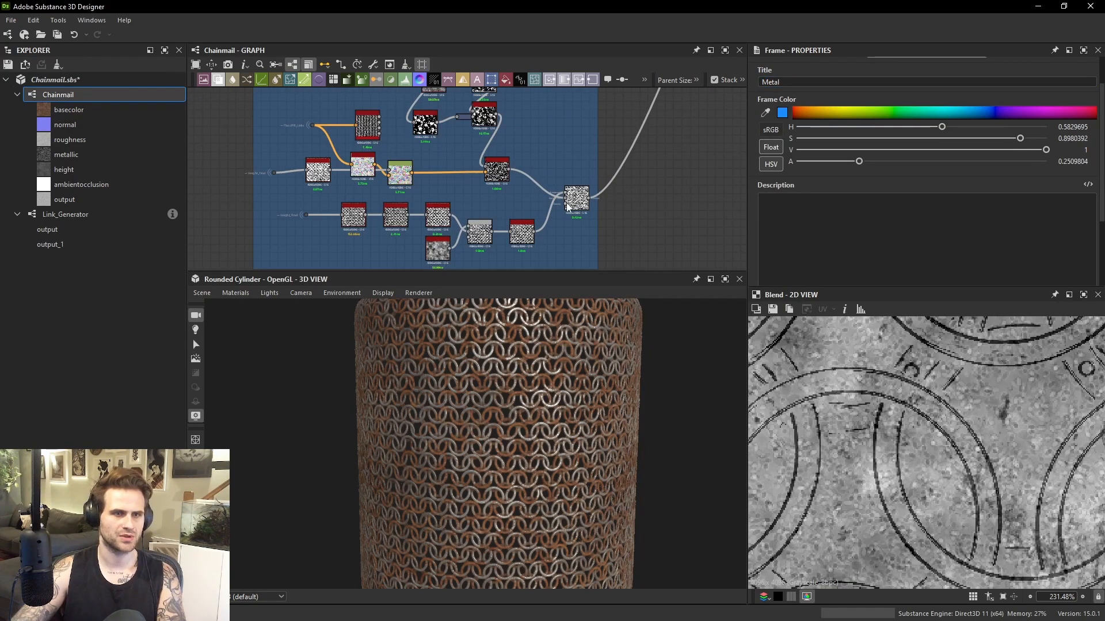
pyautogui.scroll(-2, 533, 153)
pyautogui.moveTo(531, 151); pyautogui.dragTo(537, 201, button='middle')
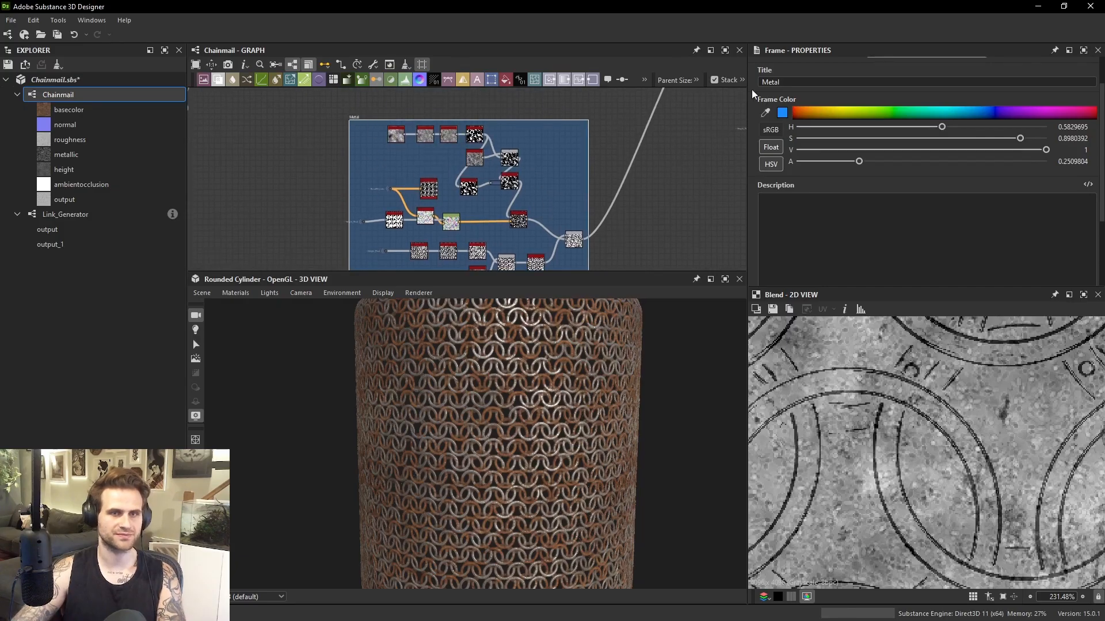
pyautogui.click(791, 83)
pyautogui.hotkey('ctrl', 'a')
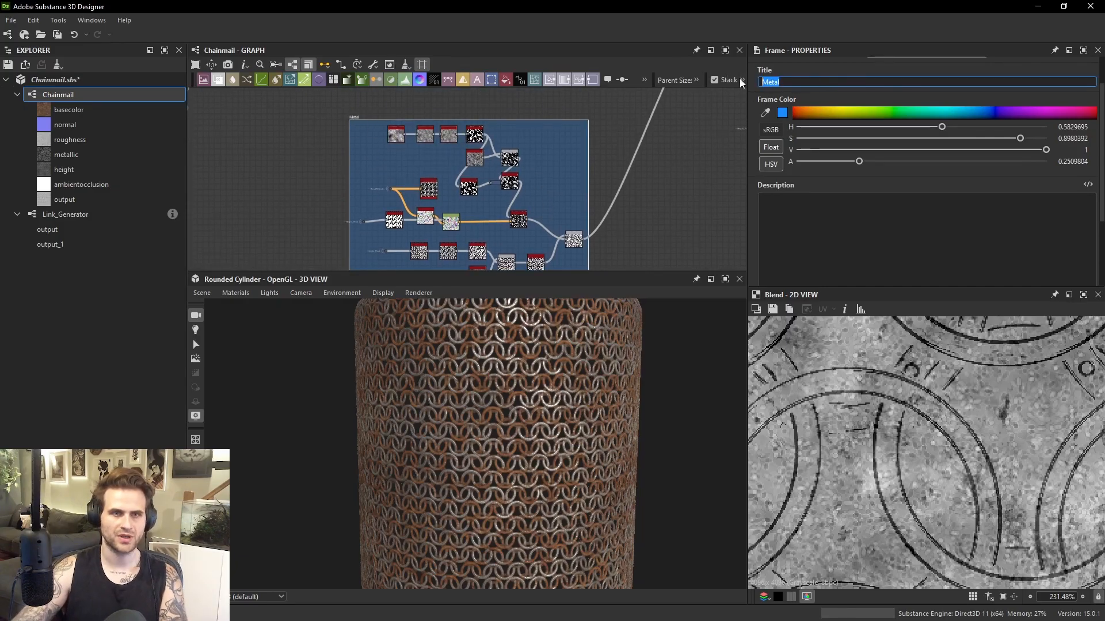
pyautogui.write('Rust Mask')
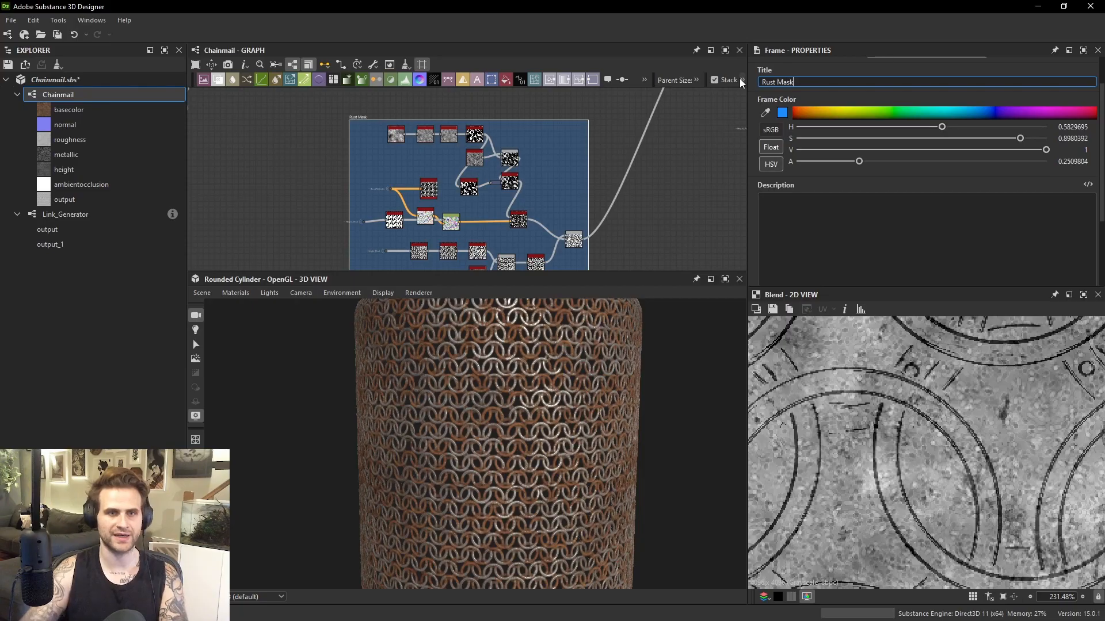
pyautogui.press('Return')
# Shift the Rust Mask frame slightly in the graph and set its colour saturation to 0.
pyautogui.scroll(-3, 459, 143)
pyautogui.scroll(-1, 457, 138)
pyautogui.moveTo(457, 138); pyautogui.dragTo(454, 154, button='middle')
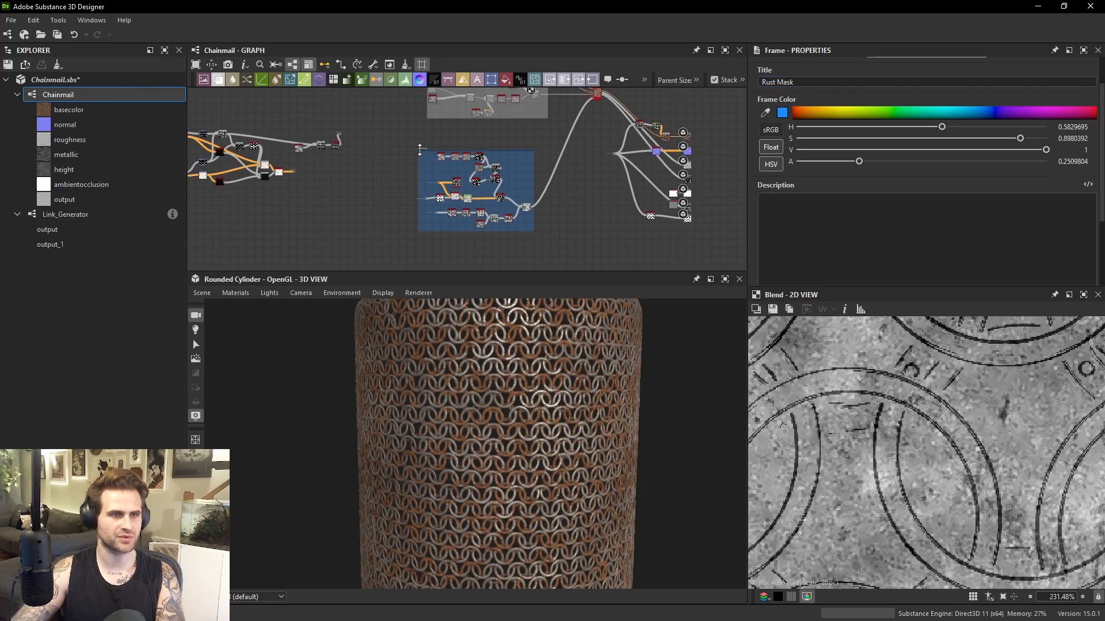
pyautogui.moveTo(419, 146); pyautogui.dragTo(434, 137)
pyautogui.moveTo(820, 140); pyautogui.dragTo(793, 139)
# Add a frame around the three height nodes between the chainmail pattern cluster and the material frames.
pyautogui.scroll(-1, 518, 136)
pyautogui.moveTo(518, 135); pyautogui.dragTo(583, 166, button='middle')
pyautogui.scroll(2, 463, 145)
pyautogui.moveTo(377, 159); pyautogui.dragTo(387, 142)
pyautogui.press('space')
pyautogui.write('frame')
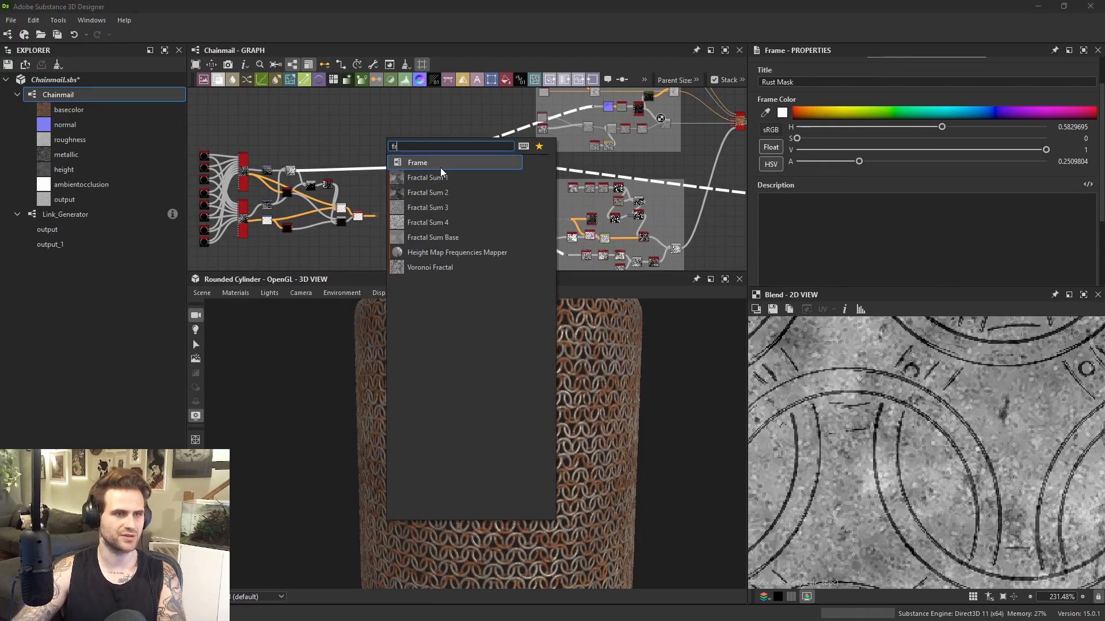
pyautogui.press('Return')
# Title the frame around the height nodes Link height Map and set its colour saturation to 0.
pyautogui.write('Link DH')
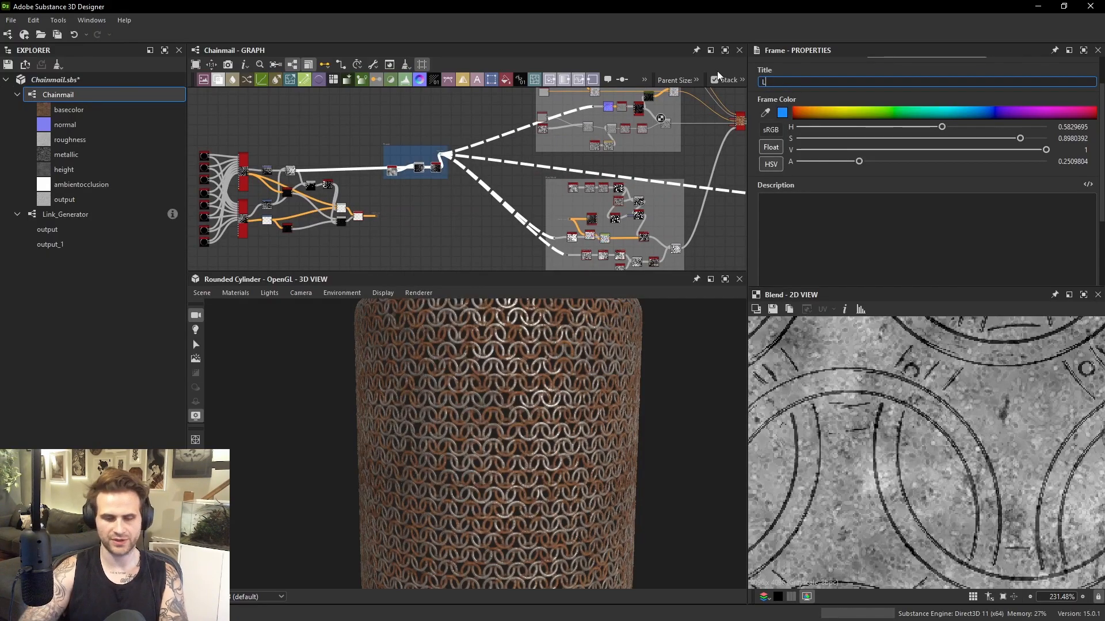
pyautogui.press('BackSpace')
pyautogui.press('BackSpace')
pyautogui.write('height Map')
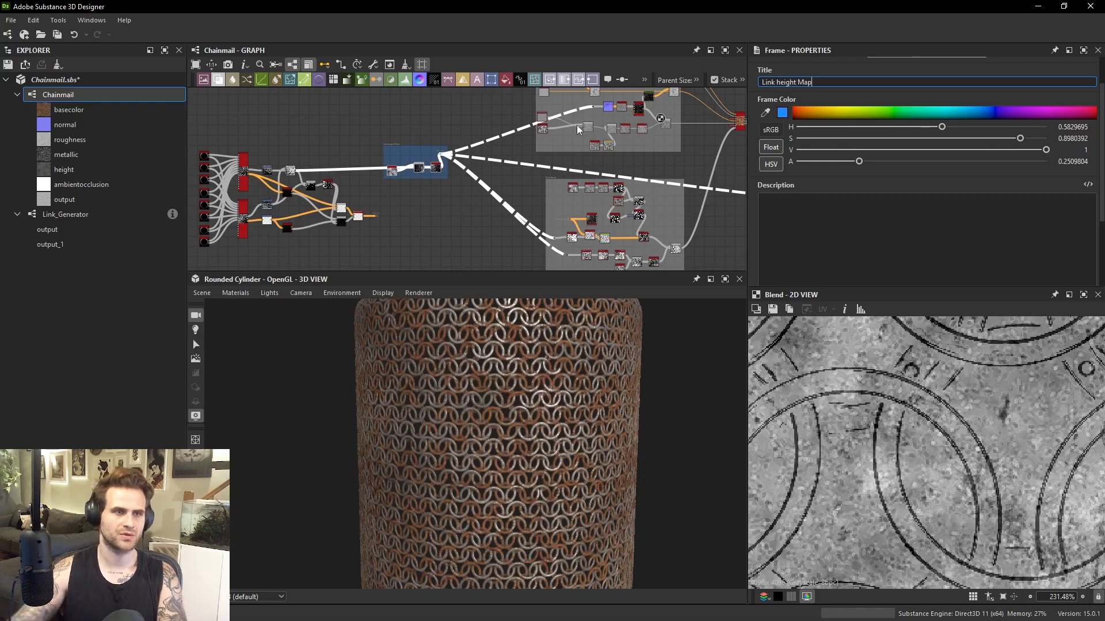
pyautogui.click(466, 197)
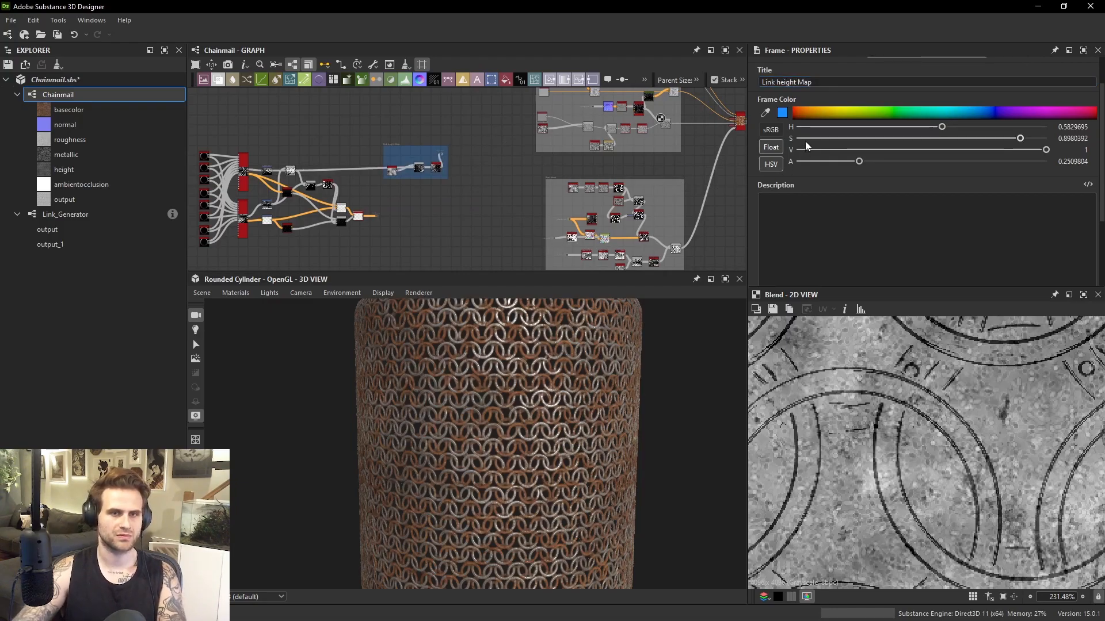
pyautogui.moveTo(804, 139); pyautogui.dragTo(790, 138)
# Shift the chainmail pattern nodes away from the Link height Map frame and add a frame around them.
pyautogui.moveTo(406, 144); pyautogui.dragTo(523, 114, button='middle')
pyautogui.moveTo(291, 117); pyautogui.dragTo(494, 228)
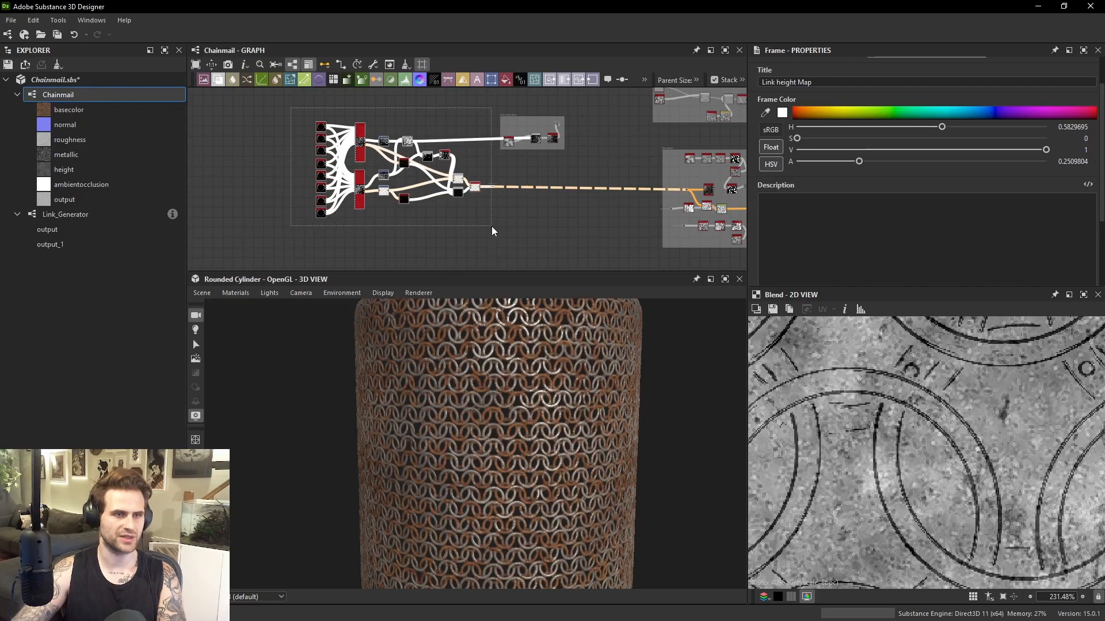
pyautogui.moveTo(475, 190); pyautogui.dragTo(445, 191)
pyautogui.press('space')
pyautogui.write('fr')
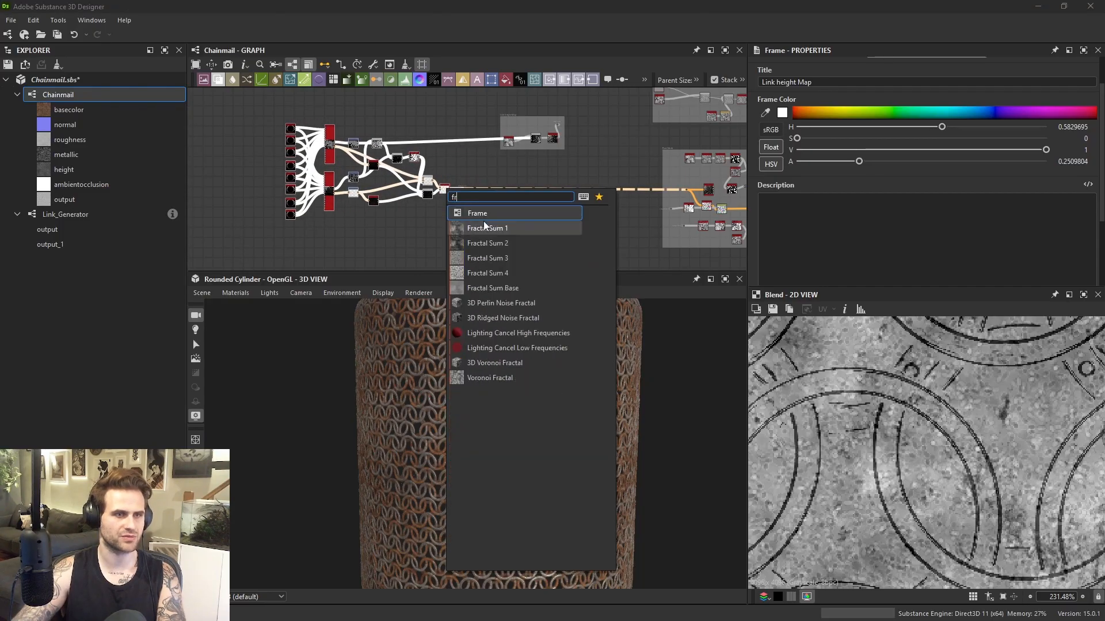
pyautogui.click(483, 213)
# Darken the pattern frame's colour to saturation 0 and value 0.03, and title it ChainMail Pattern.
pyautogui.moveTo(808, 151); pyautogui.dragTo(804, 151)
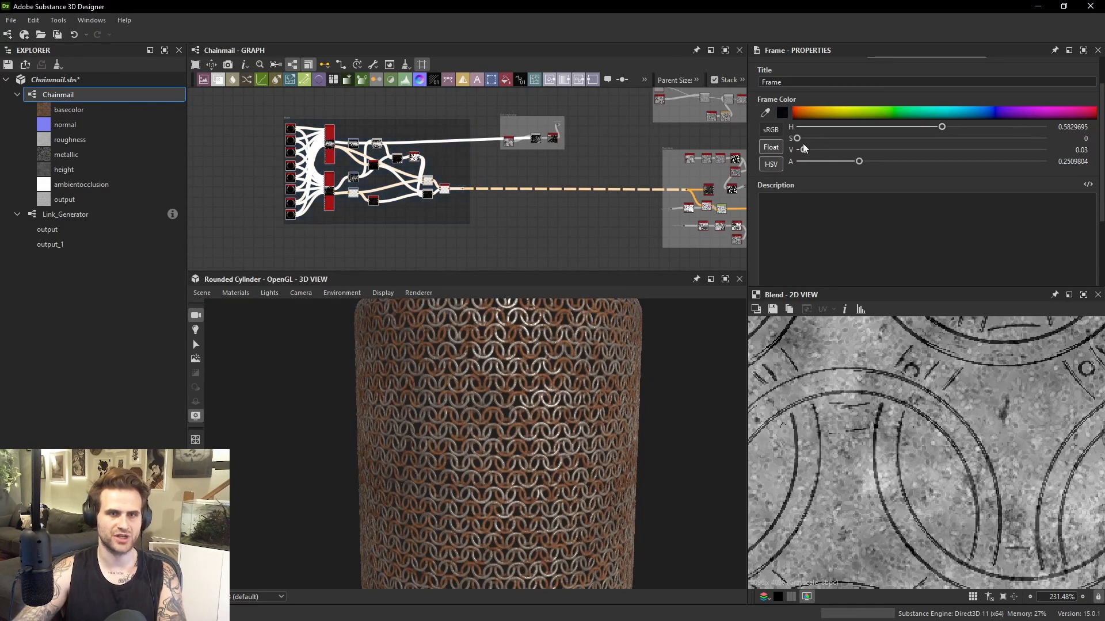
pyautogui.write('ChainM')
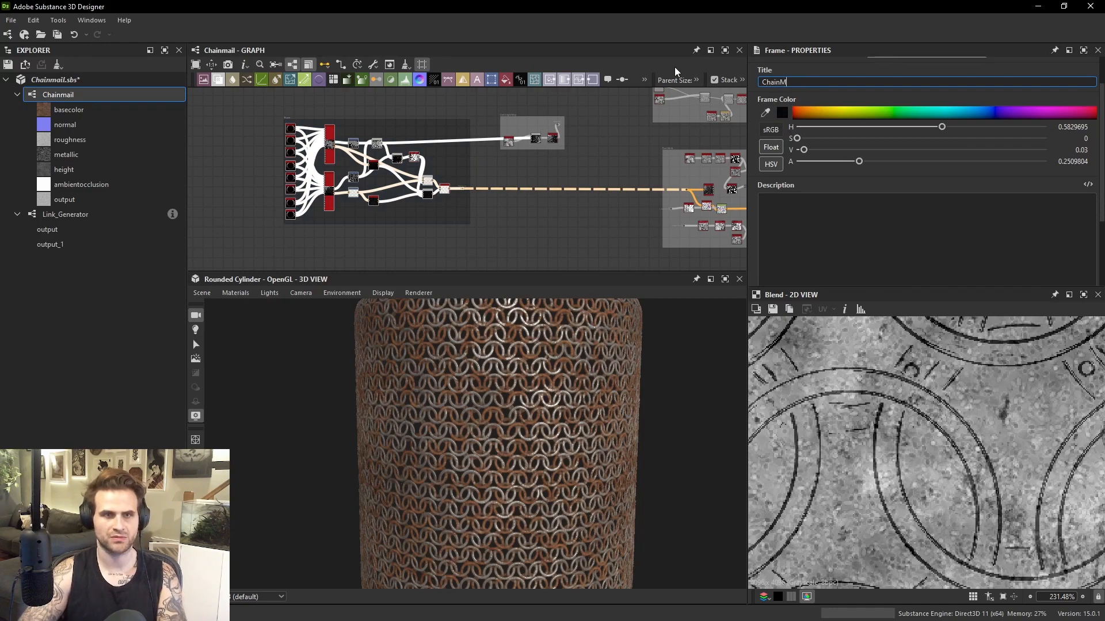
pyautogui.write('ail Pattern')
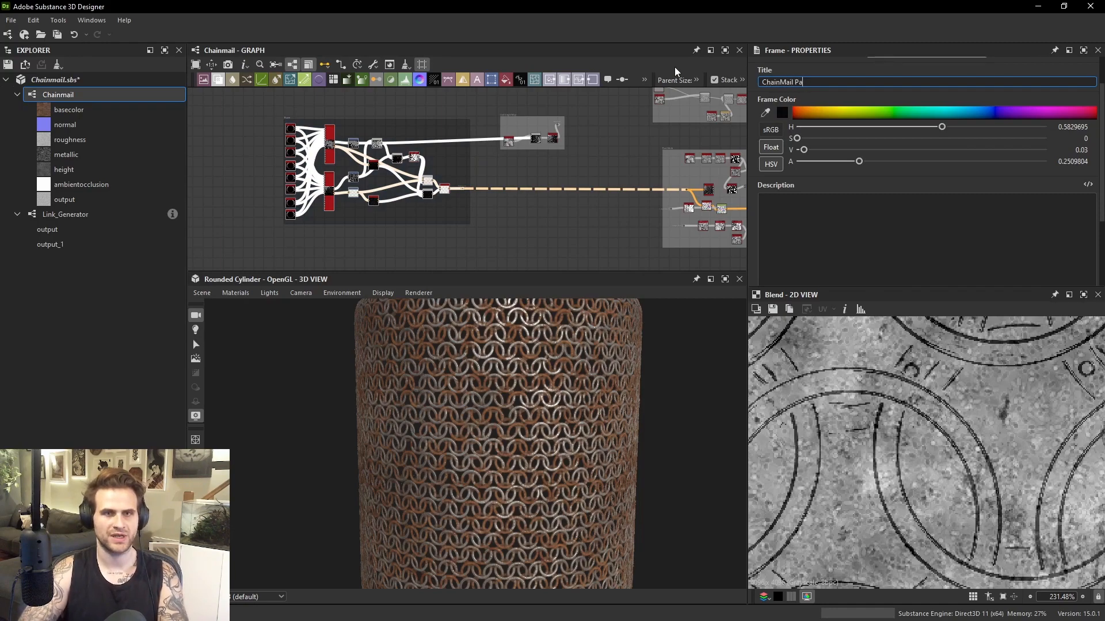
pyautogui.click(530, 192)
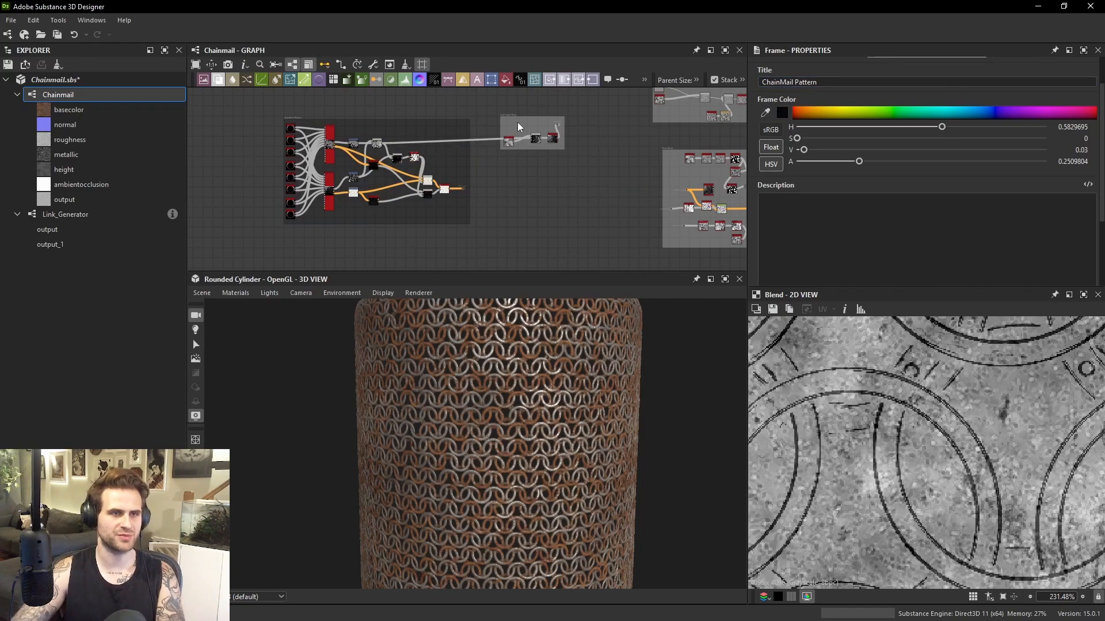
# Space the Link height Map and ChainMail Pattern frames further apart in the graph.
pyautogui.moveTo(513, 111); pyautogui.dragTo(540, 114)
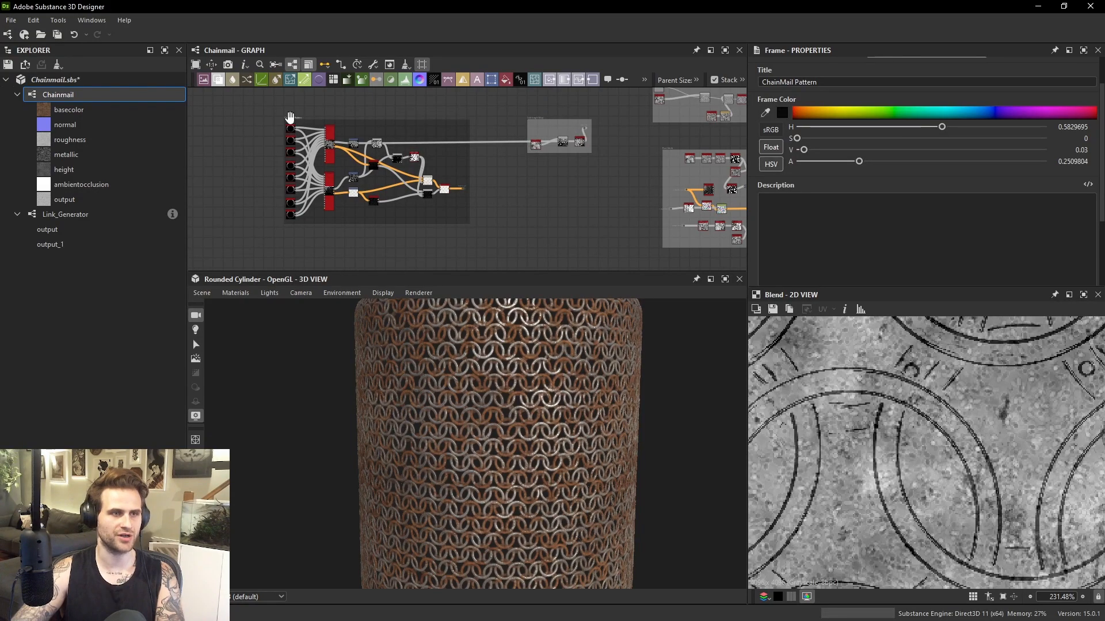
pyautogui.click(305, 119)
pyautogui.moveTo(305, 120); pyautogui.dragTo(291, 120)
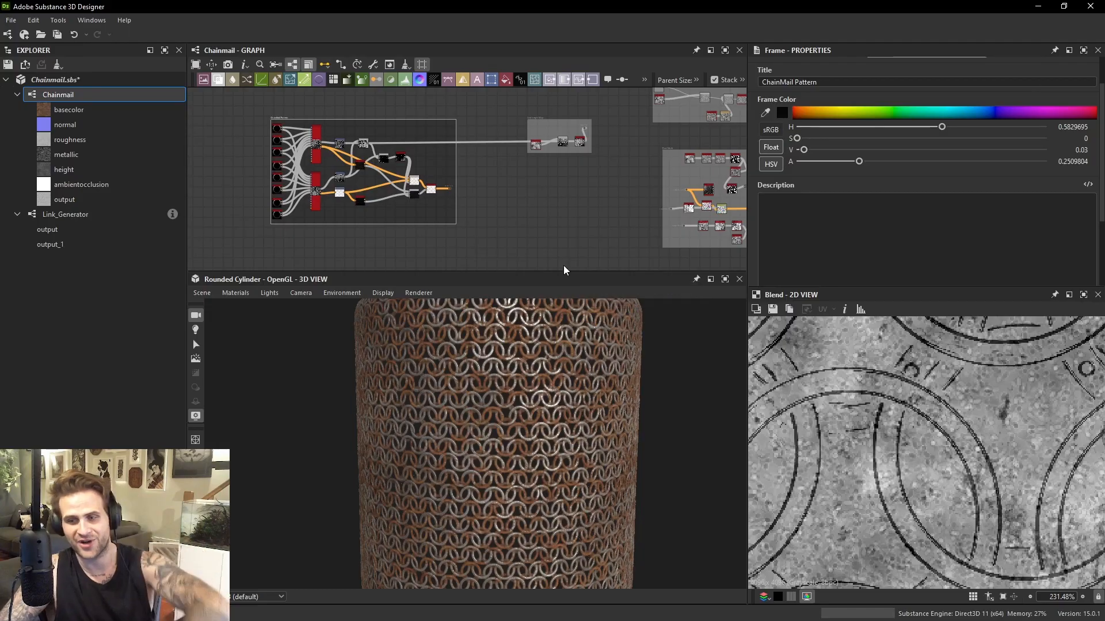
# Enlarge the graph view and align the dot node feeding the outputs with the Normal node.
pyautogui.moveTo(566, 273); pyautogui.dragTo(567, 346)
pyautogui.press('f')
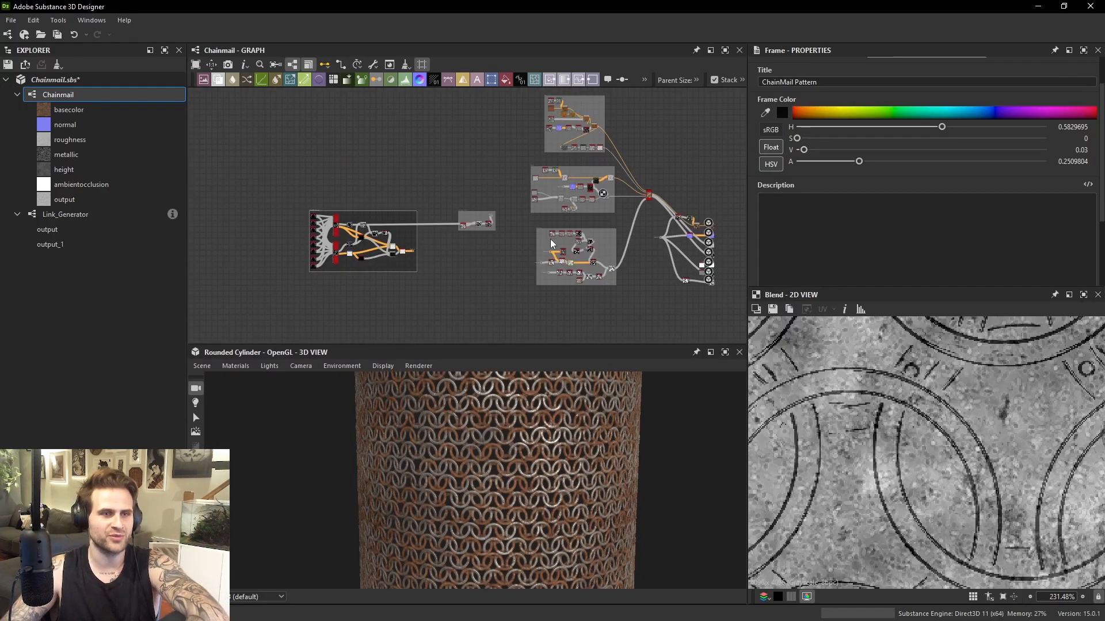
pyautogui.scroll(5, 596, 206)
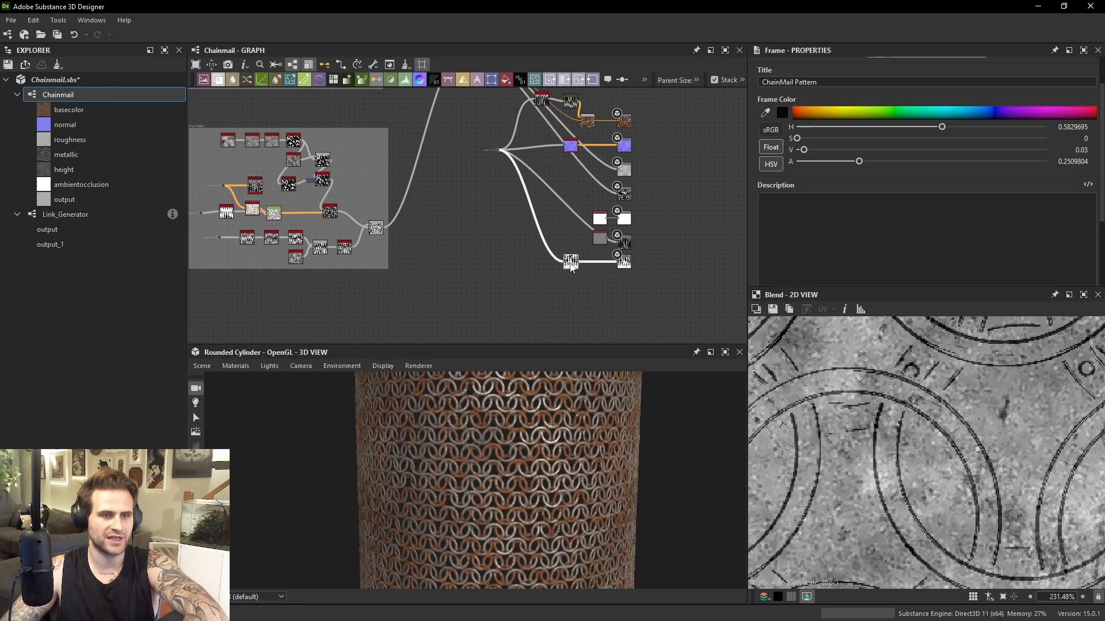
pyautogui.moveTo(503, 157); pyautogui.dragTo(541, 215, button='middle')
pyautogui.scroll(2, 541, 215)
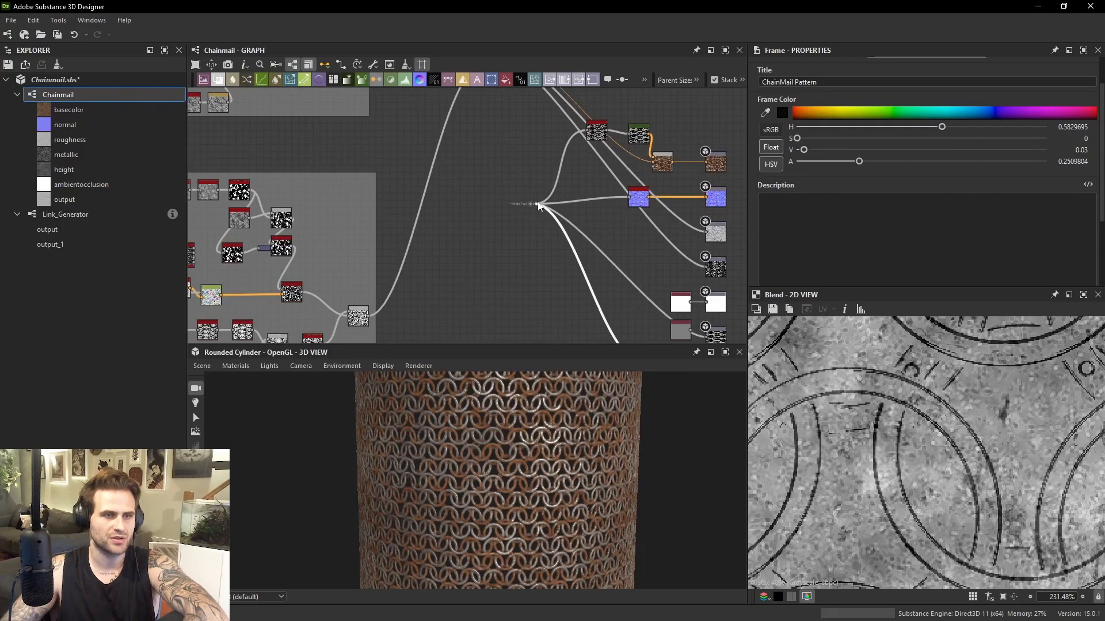
pyautogui.moveTo(535, 205)
pyautogui.moveTo(535, 204); pyautogui.dragTo(539, 197)
pyautogui.click(535, 236)
# Dock the Gradient Map and the node feeding it onto the base colour output's Blend node.
pyautogui.moveTo(598, 139); pyautogui.dragTo(563, 189, button='middle')
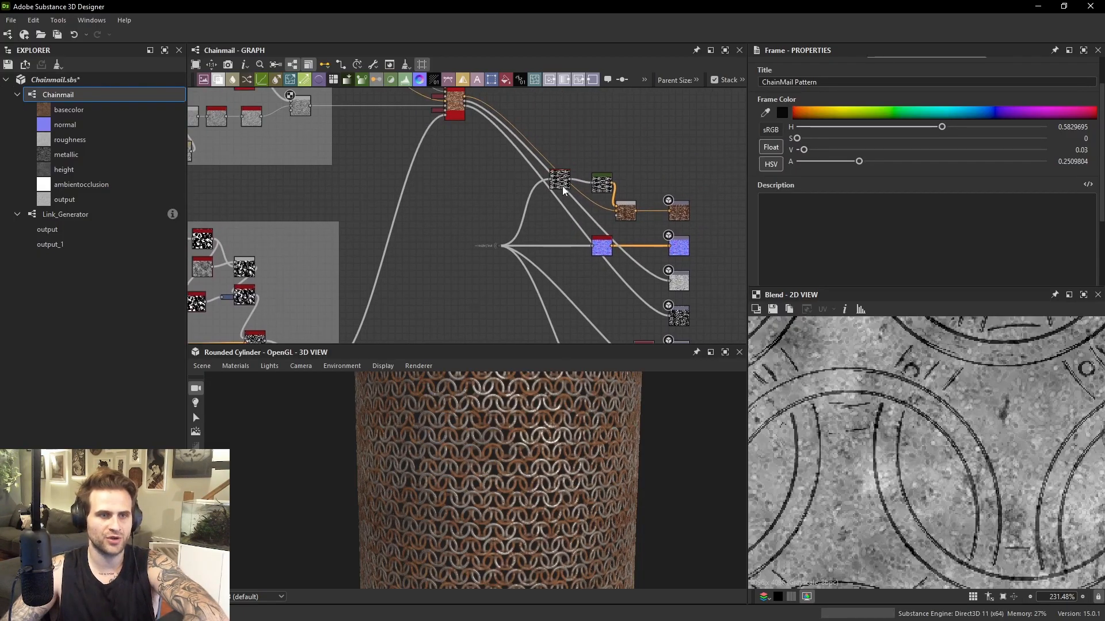
pyautogui.moveTo(556, 186); pyautogui.dragTo(562, 191)
pyautogui.press('d')
pyautogui.click(604, 187)
pyautogui.press('d')
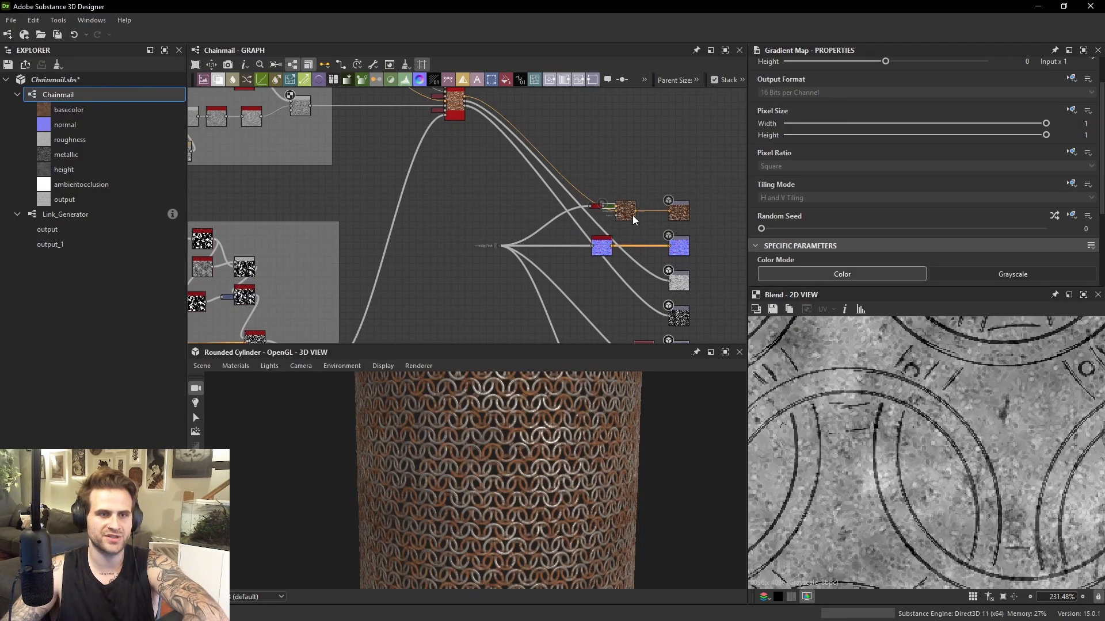
# Preview the base colour Blend in 2D and inspect the chainmail rings up close in an enlarged 3D view.
pyautogui.click(631, 214)
pyautogui.doubleClick(631, 216)
pyautogui.scroll(-10, 1008, 452)
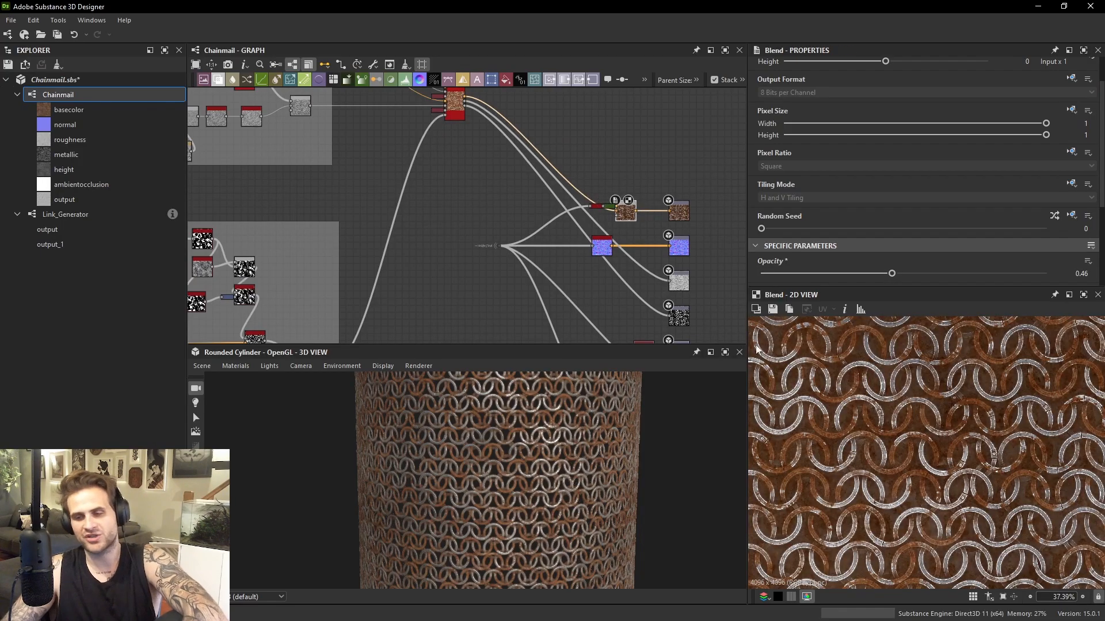
pyautogui.scroll(3, 546, 446)
pyautogui.scroll(5, 546, 445)
pyautogui.scroll(-6, 556, 421)
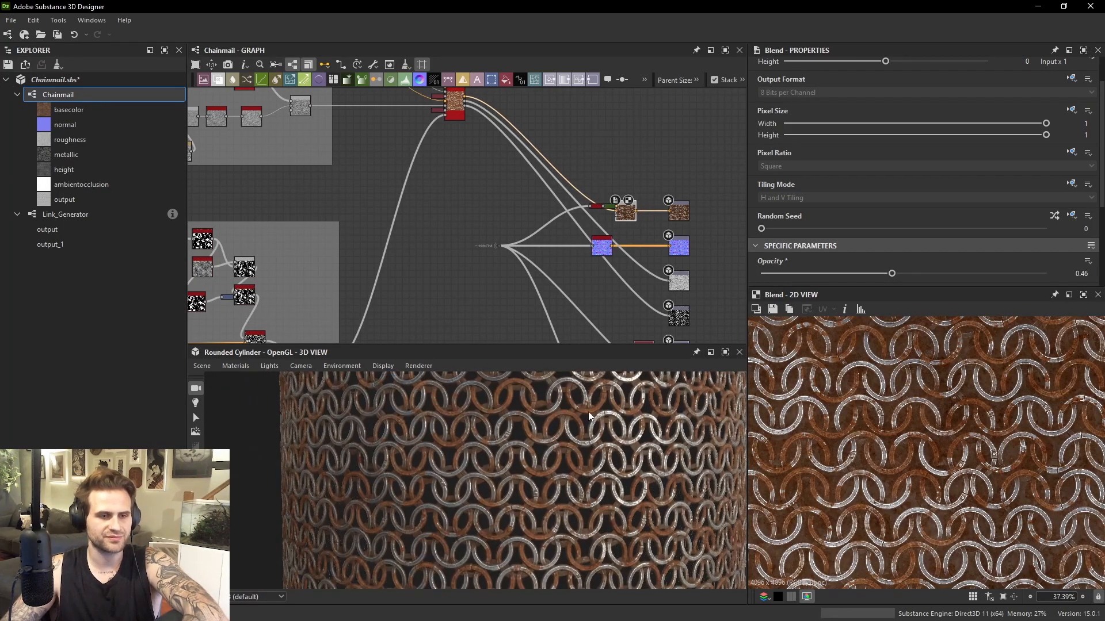
pyautogui.moveTo(551, 309); pyautogui.dragTo(551, 179)
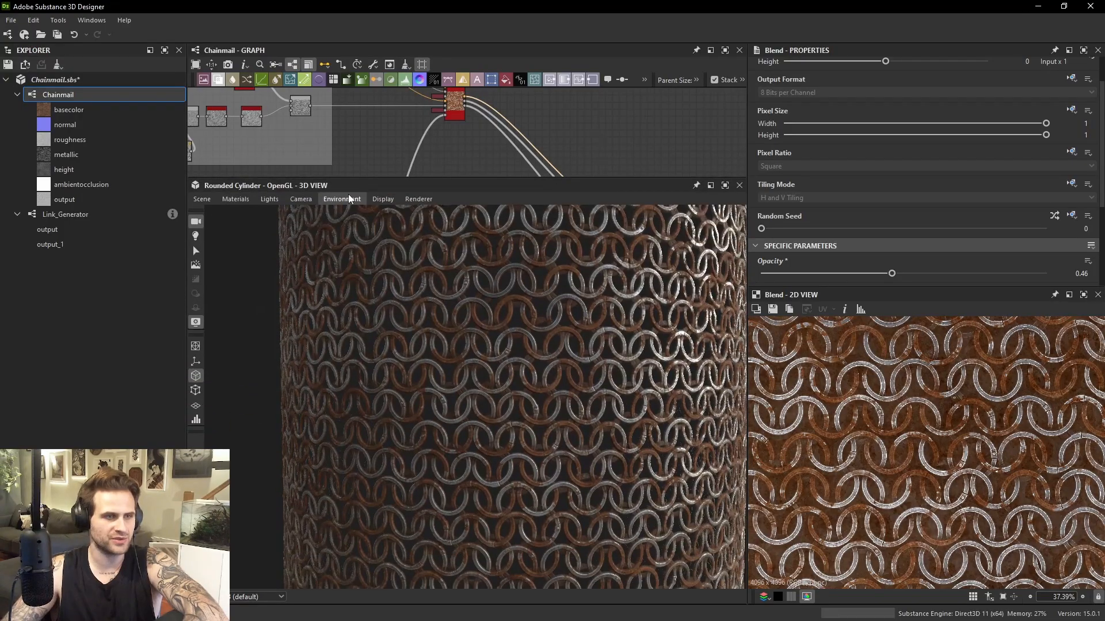
# Switch the 3D preview mesh to Cloth and view the draped chainmail up close under adjusted lighting.
pyautogui.click(431, 199)
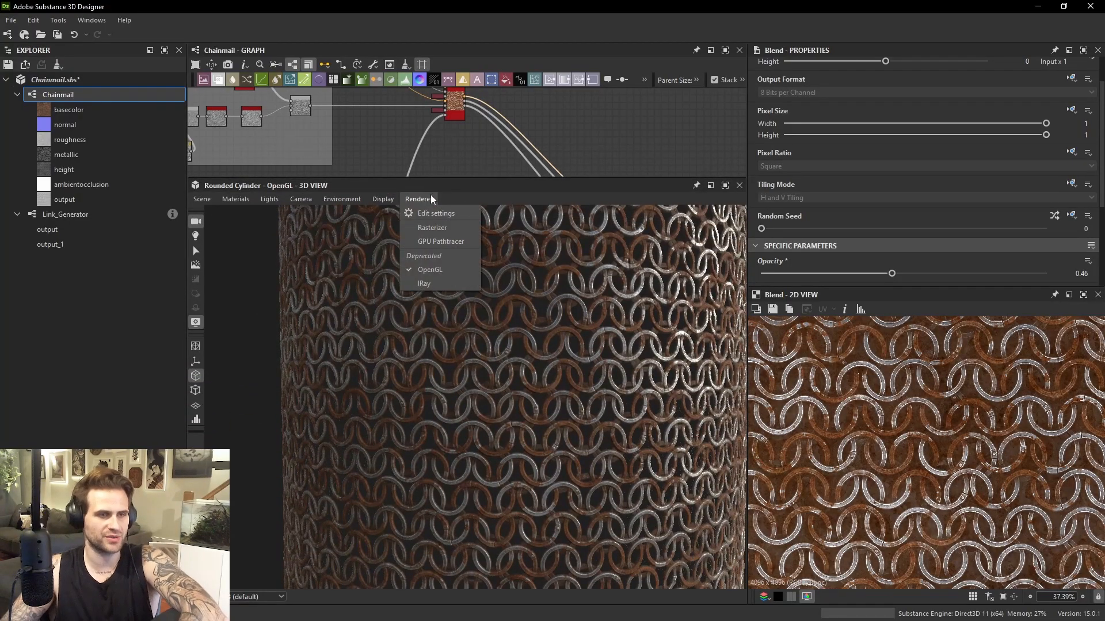
pyautogui.click(202, 198)
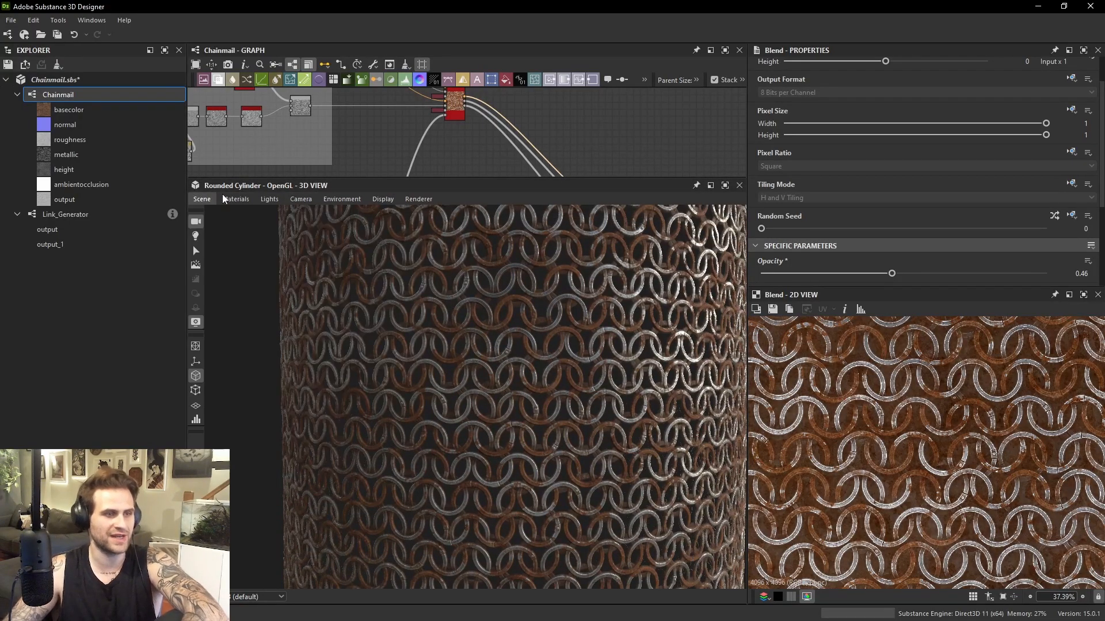
pyautogui.click(200, 202)
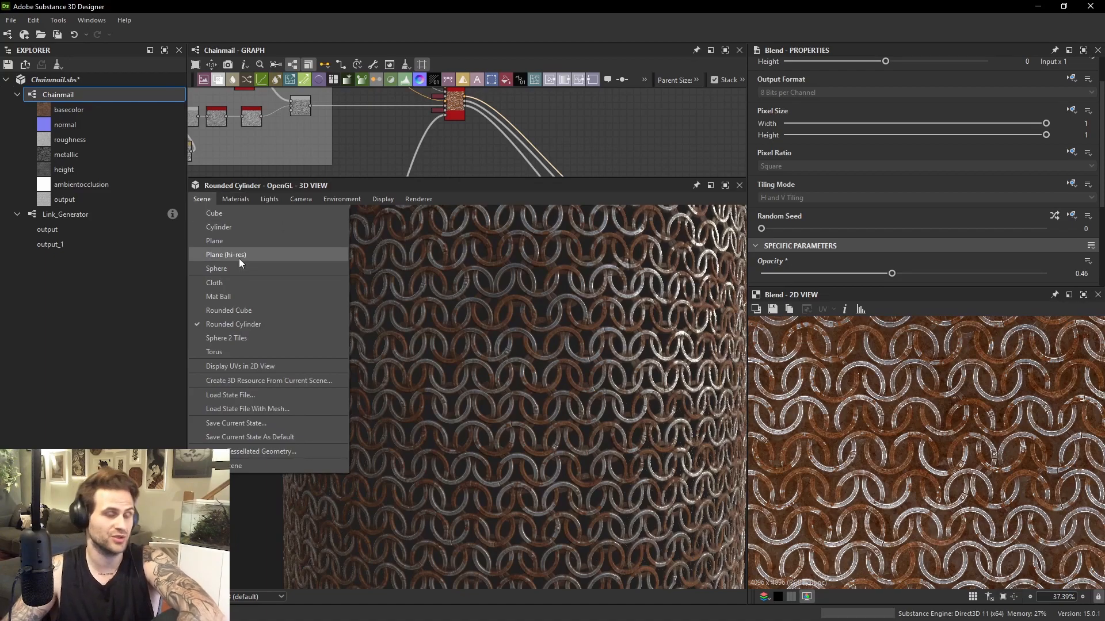
pyautogui.click(222, 283)
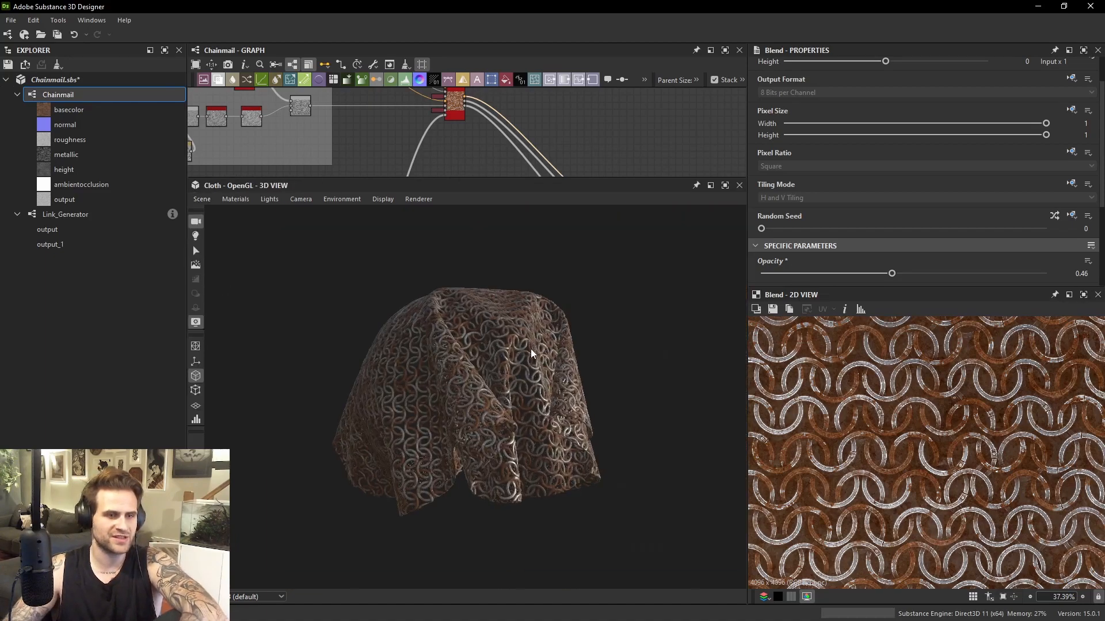
pyautogui.scroll(10, 512, 360)
pyautogui.moveTo(503, 330); pyautogui.dragTo(532, 335)
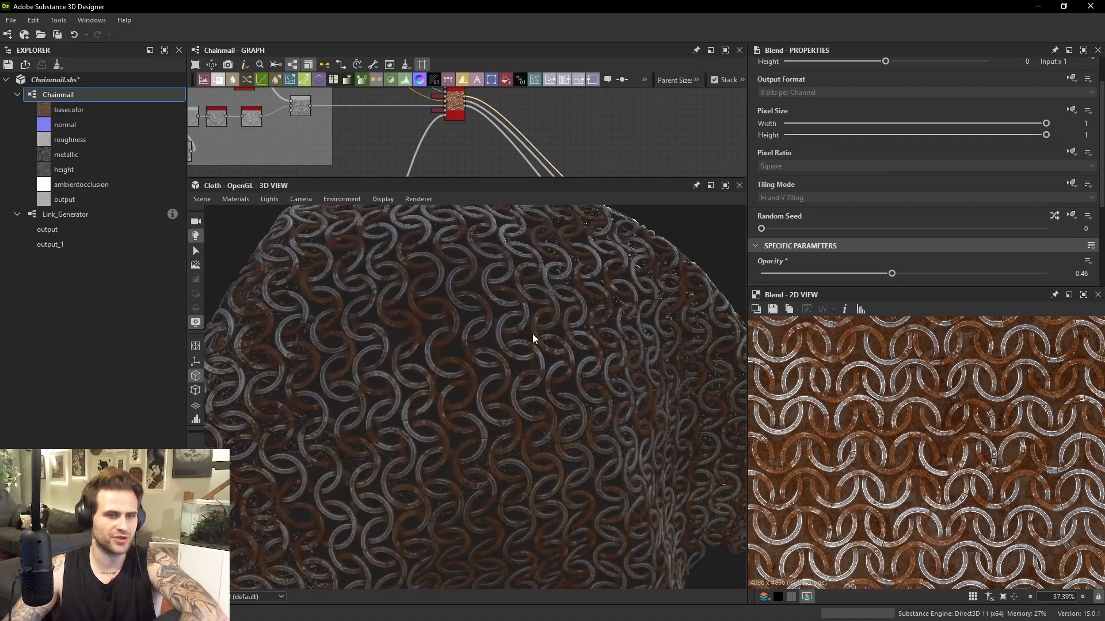
pyautogui.moveTo(403, 325); pyautogui.dragTo(445, 298)
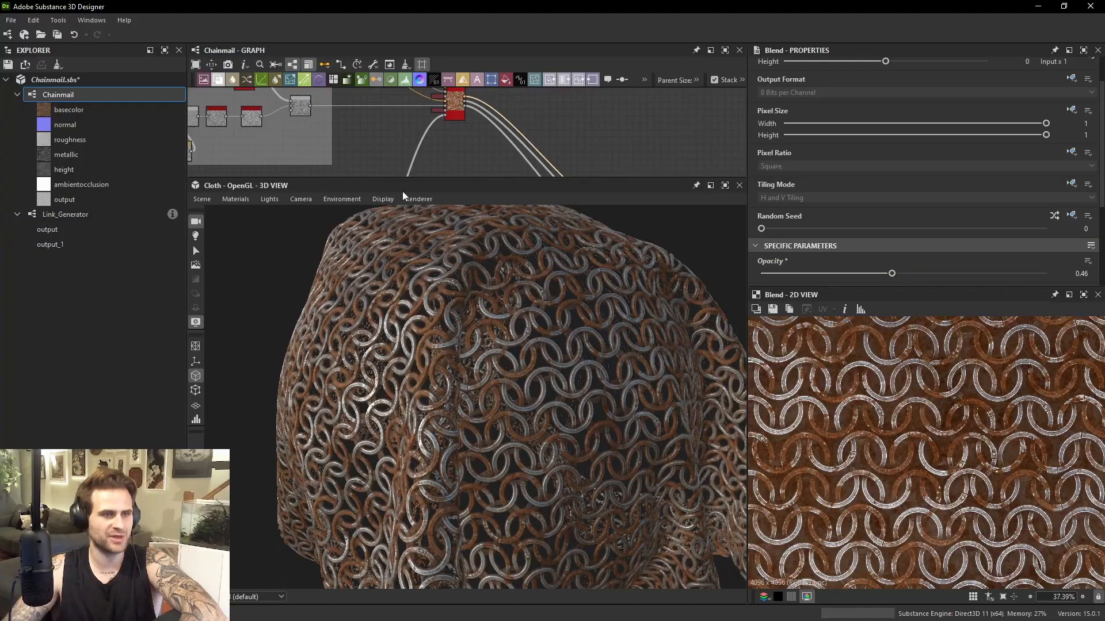
# Switch the 3D renderer to GPU Pathtracer and view the top of the cloth.
pyautogui.click(418, 199)
pyautogui.click(448, 245)
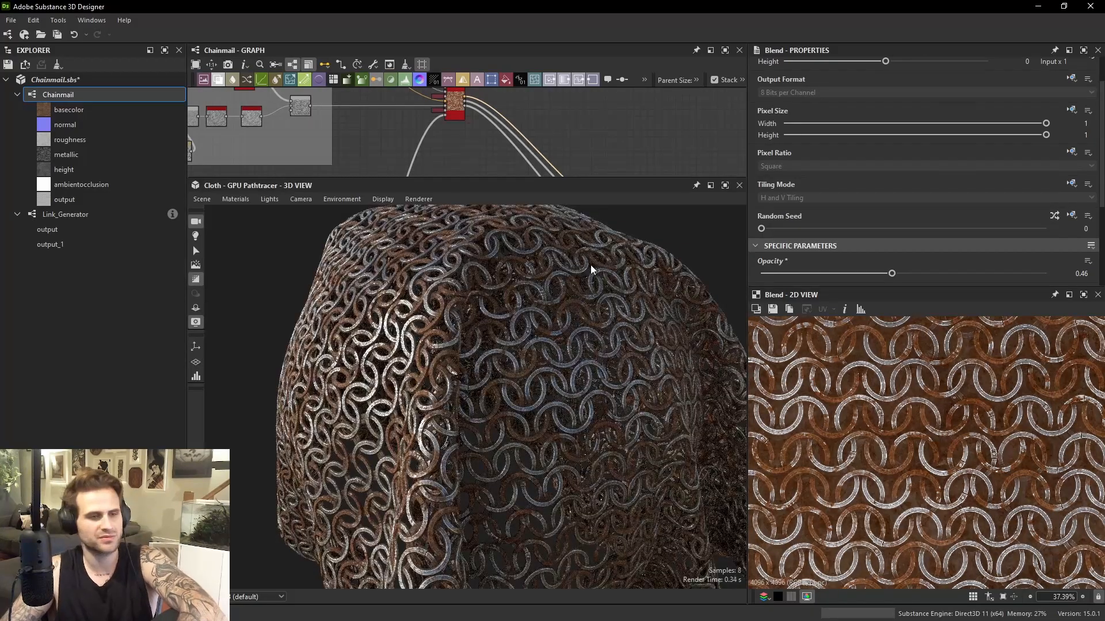
pyautogui.moveTo(555, 295); pyautogui.dragTo(523, 266)
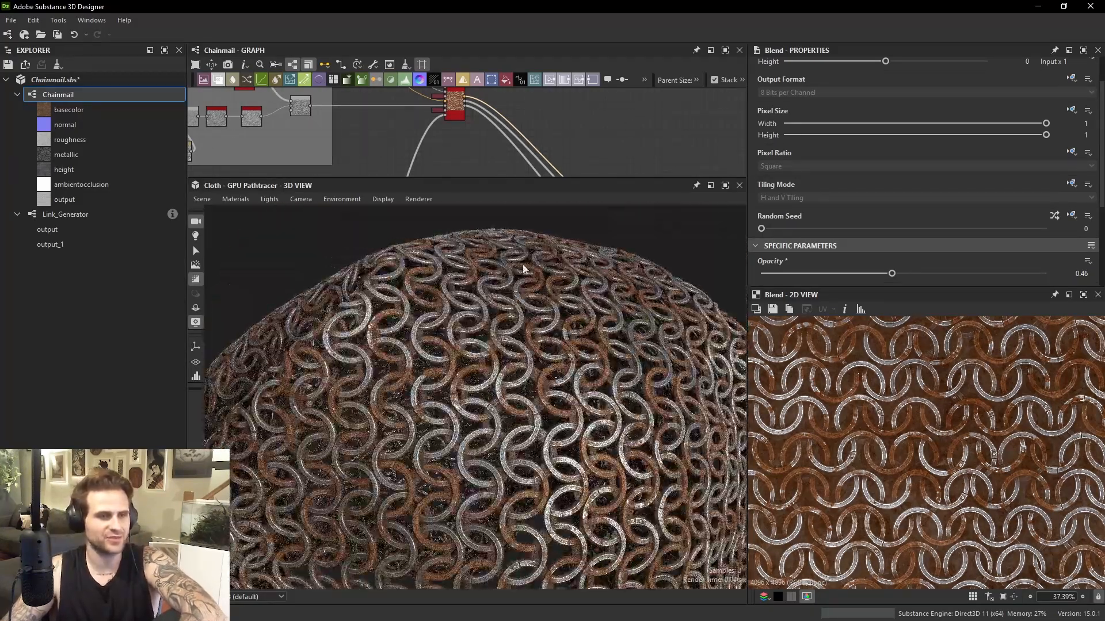
# Open the Default material's properties and set its Height Scale to 0.9.
pyautogui.click(244, 203)
pyautogui.moveTo(259, 219)
pyautogui.click(363, 221)
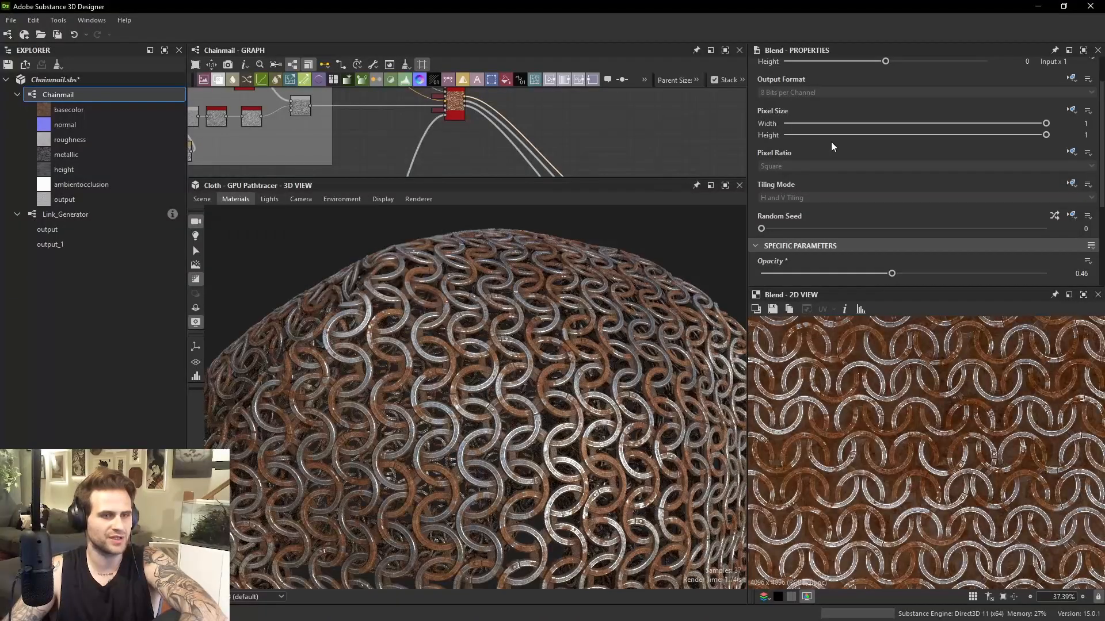
pyautogui.scroll(-6, 830, 138)
pyautogui.scroll(6, 846, 148)
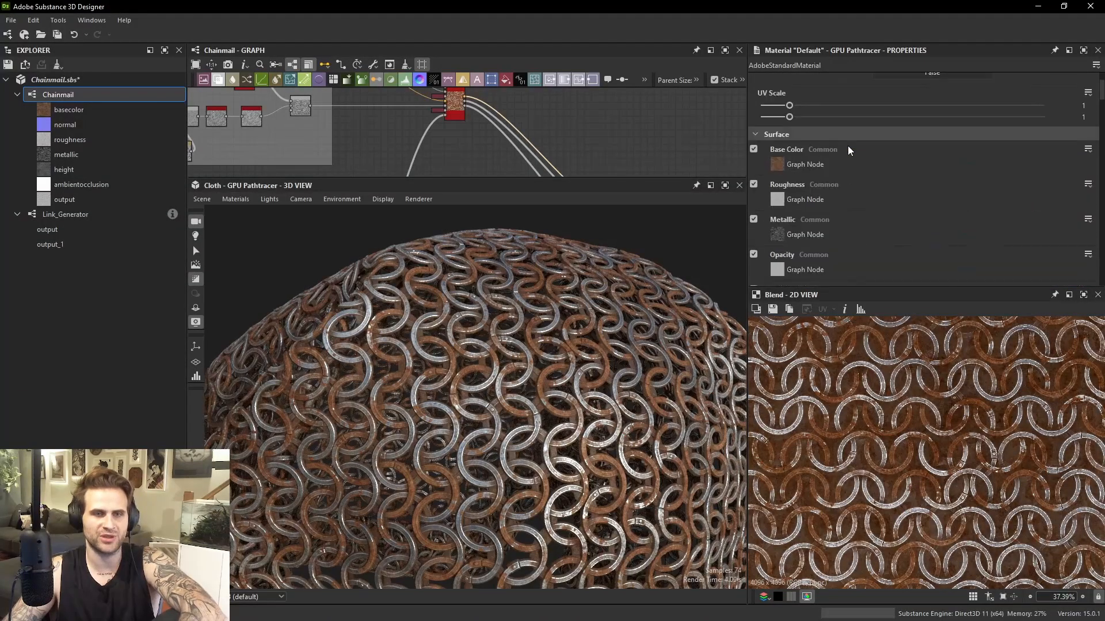
pyautogui.scroll(-10, 839, 150)
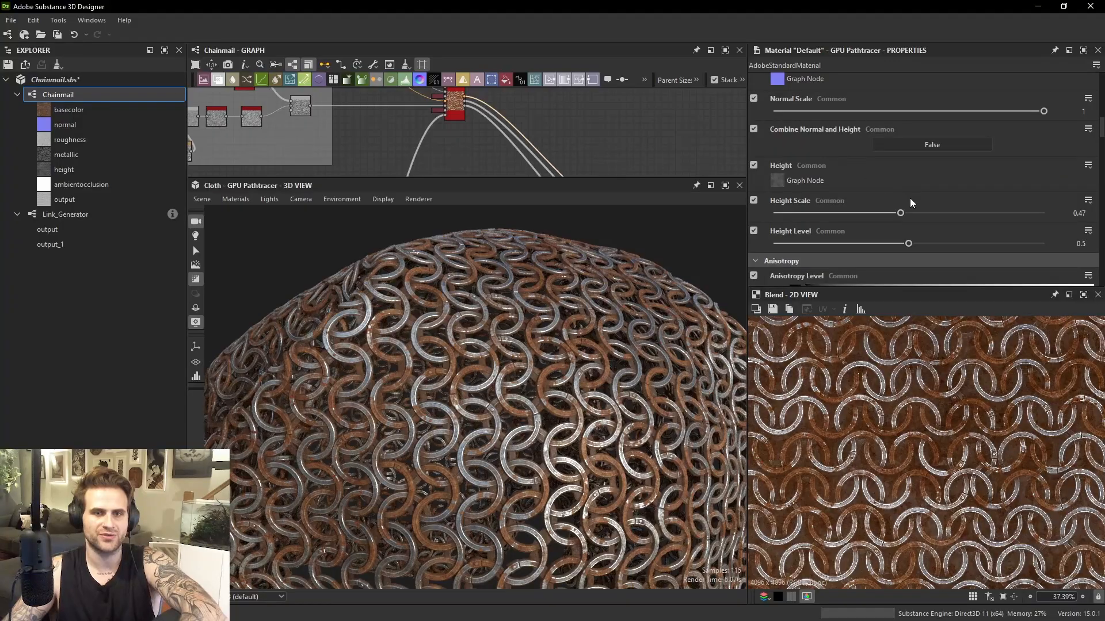
pyautogui.click(914, 213)
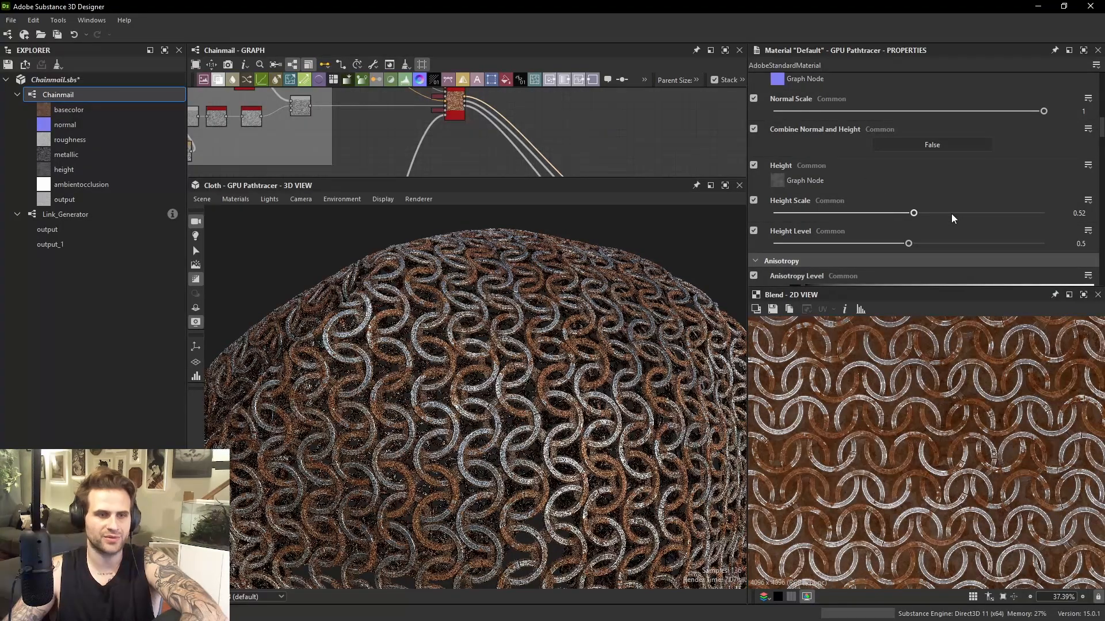
pyautogui.moveTo(952, 217); pyautogui.dragTo(998, 218)
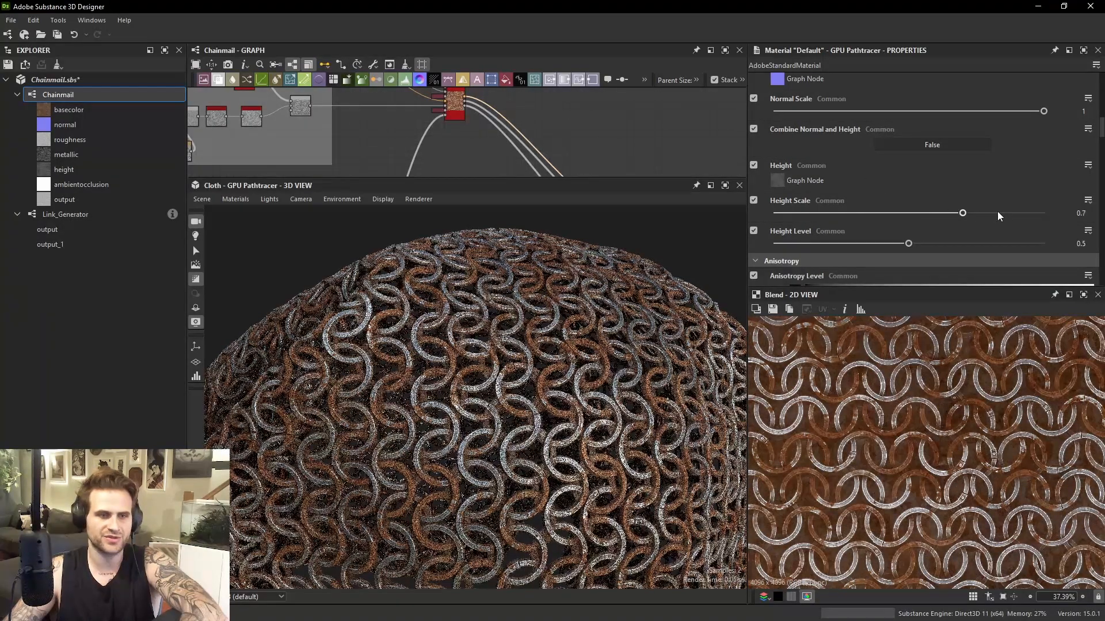
pyautogui.click(998, 214)
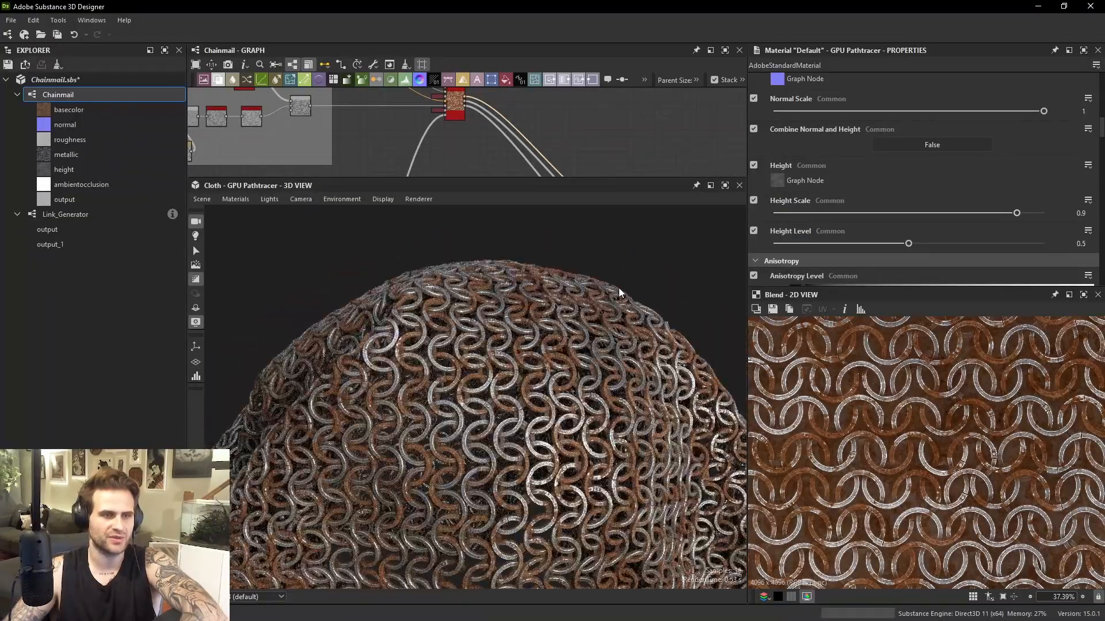
# Examine the raised chainmail rings on the cloth from several angles, distances and light directions.
pyautogui.scroll(3, 582, 292)
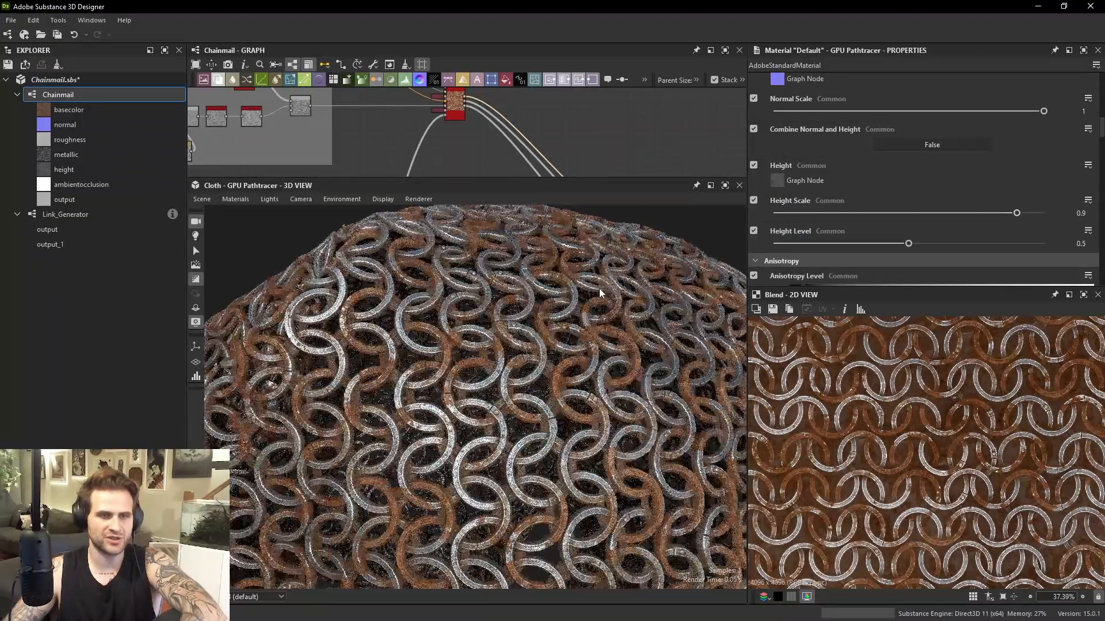
pyautogui.scroll(-3, 595, 299)
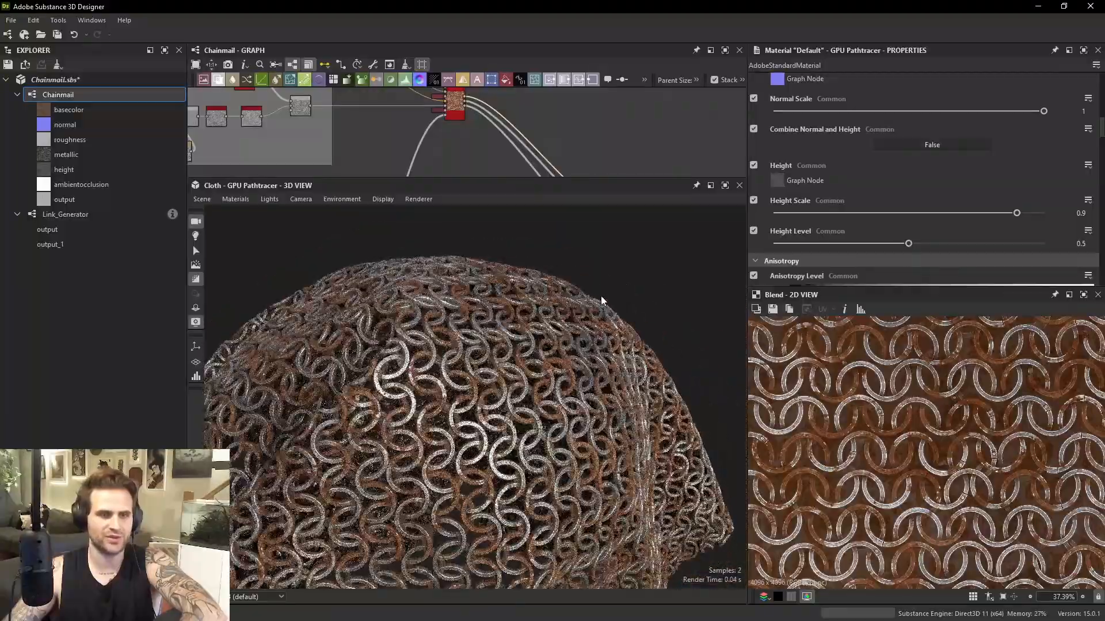
pyautogui.scroll(2, 600, 300)
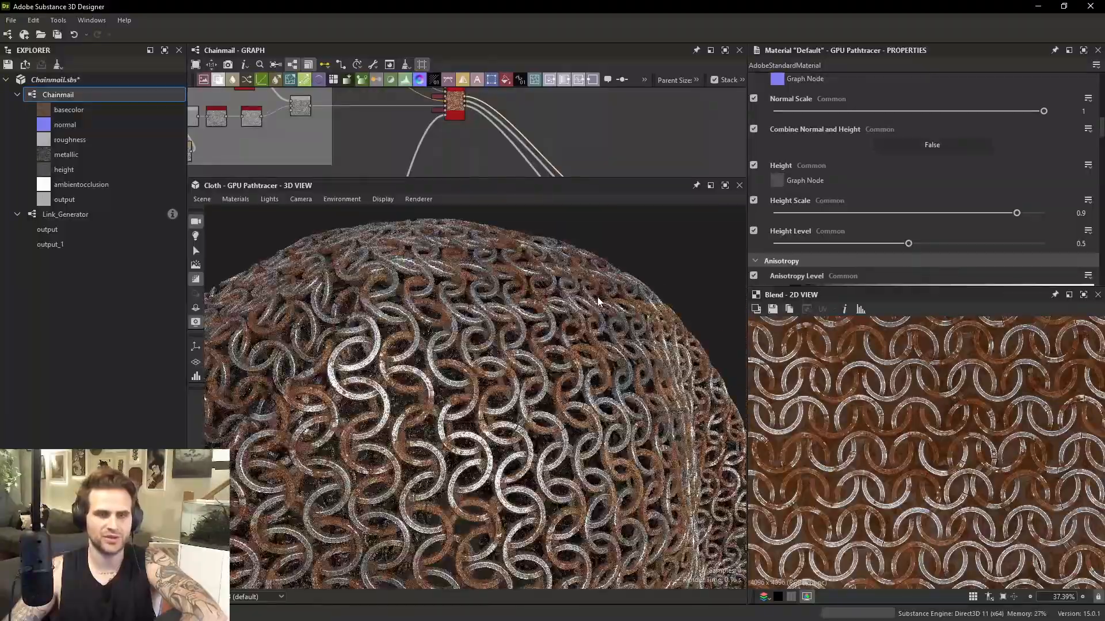
pyautogui.moveTo(598, 302); pyautogui.dragTo(486, 352)
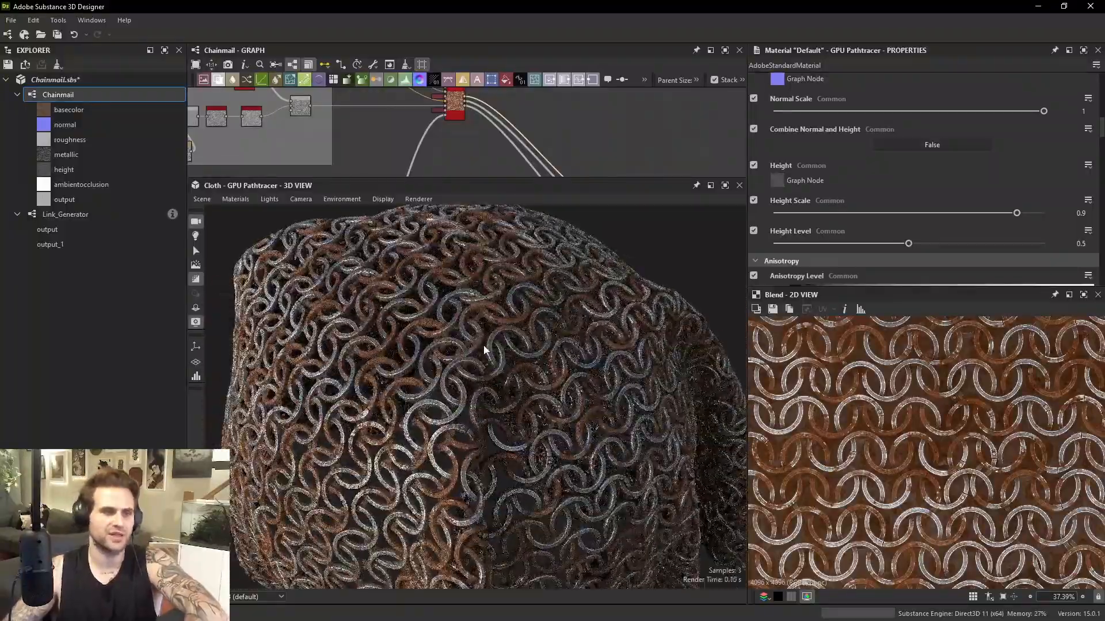
pyautogui.moveTo(485, 352); pyautogui.dragTo(572, 344, button='right')
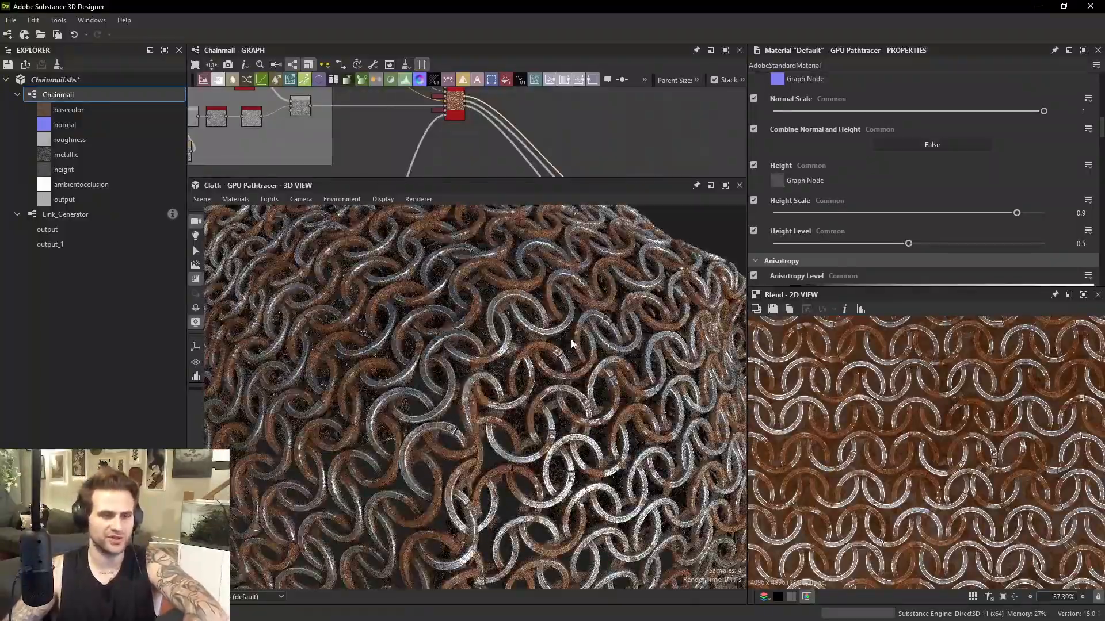
pyautogui.moveTo(571, 344); pyautogui.dragTo(422, 323)
pyautogui.moveTo(422, 322); pyautogui.dragTo(492, 330, button='right')
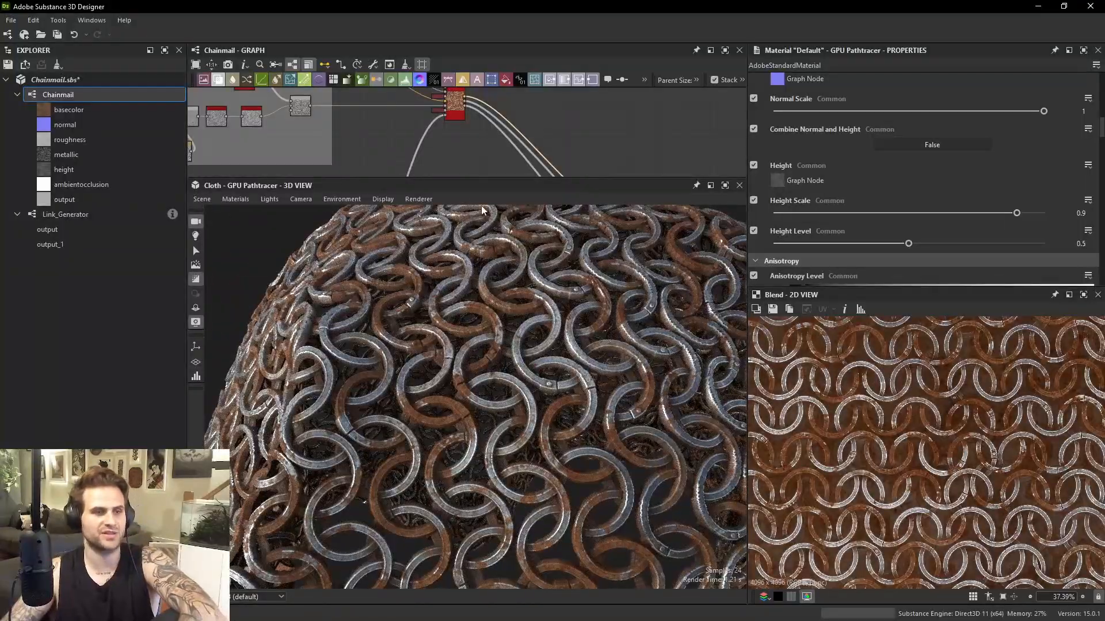
pyautogui.moveTo(451, 269); pyautogui.dragTo(397, 269, button='right')
pyautogui.keyDown('ctrl'); pyautogui.keyDown('shift'); pyautogui.moveTo(397, 270); pyautogui.dragTo(612, 281); pyautogui.keyUp('shift'); pyautogui.keyUp('ctrl')
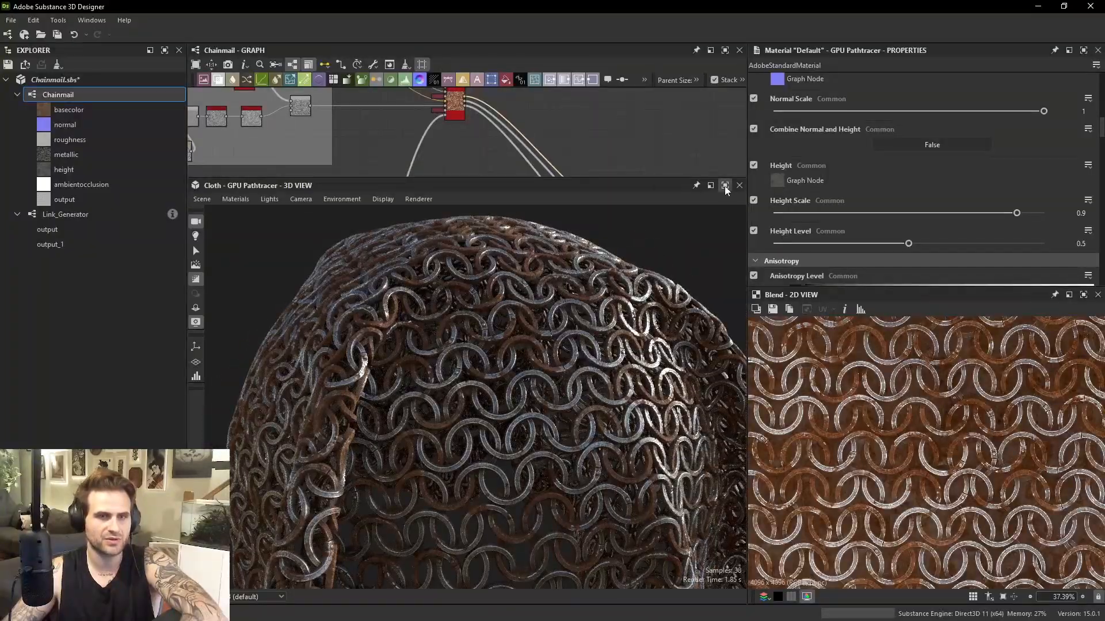
# Maximise the 3D view and inspect the path-traced chainmail cloth at full size.
pyautogui.click(725, 185)
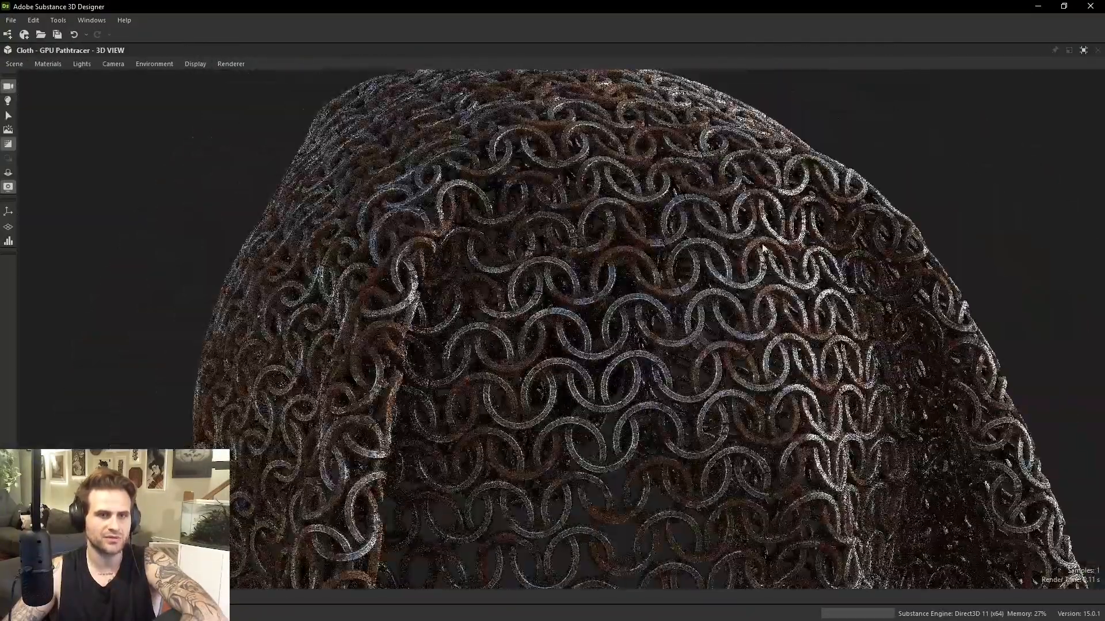
pyautogui.moveTo(762, 248); pyautogui.dragTo(602, 258)
pyautogui.keyDown('ctrl'); pyautogui.keyDown('shift'); pyautogui.moveTo(601, 254); pyautogui.dragTo(682, 271, button='right'); pyautogui.keyUp('shift'); pyautogui.keyUp('ctrl')
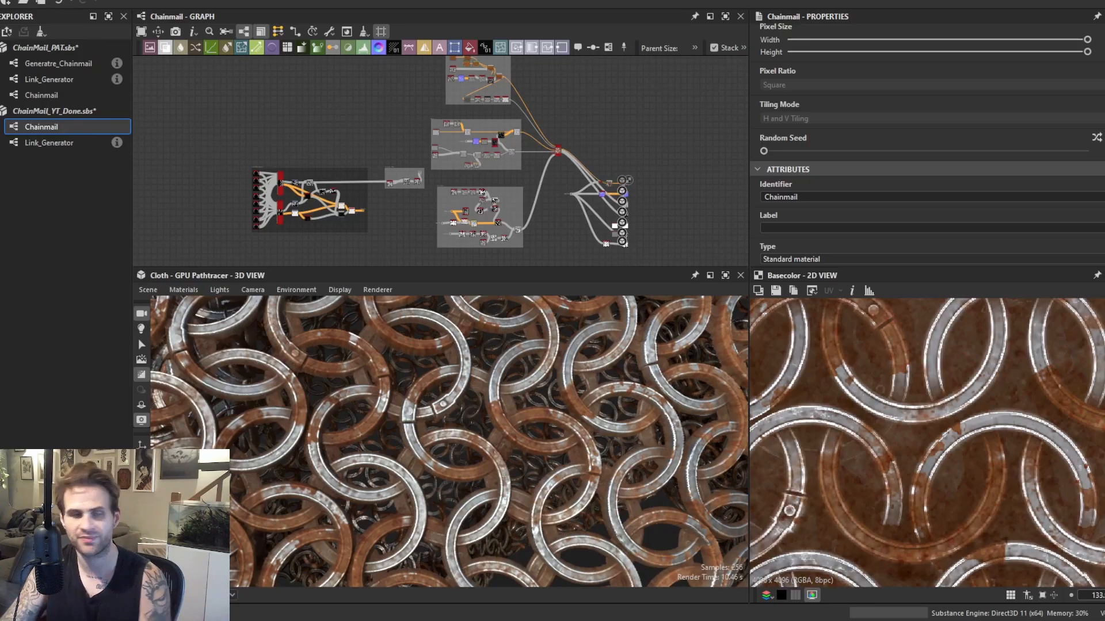
# Review the finished Chainmail graph's frames and examine the link surface detail up close in 3D.
pyautogui.scroll(4, 518, 155)
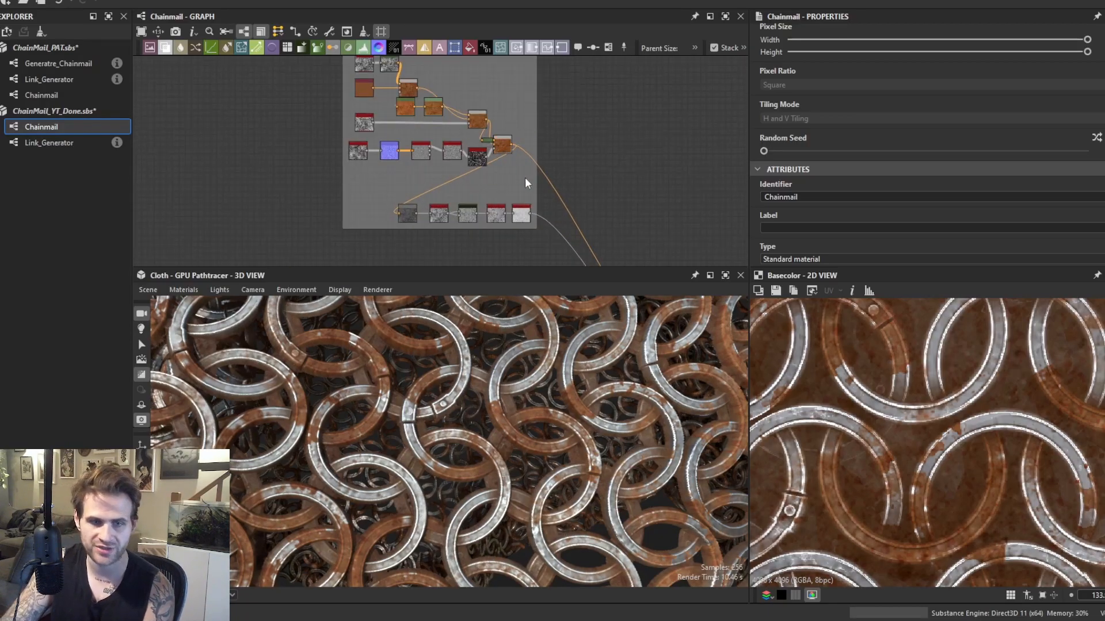
pyautogui.moveTo(525, 183); pyautogui.dragTo(551, 107, button='middle')
pyautogui.scroll(-3, 552, 109)
pyautogui.scroll(2, 573, 197)
pyautogui.moveTo(606, 195); pyautogui.dragTo(553, 161, button='middle')
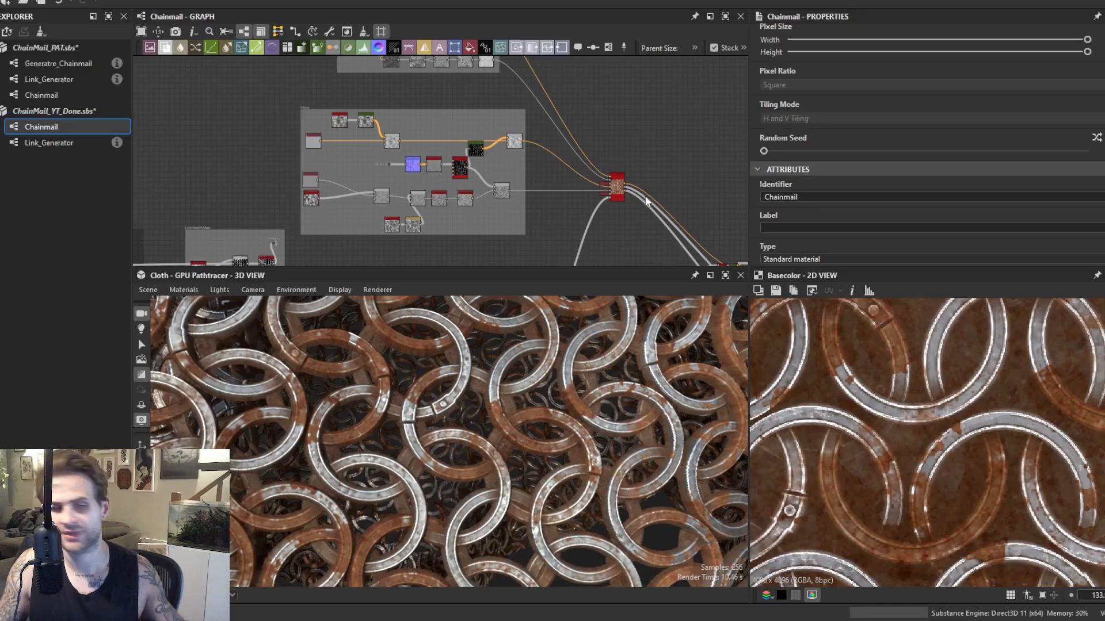
pyautogui.scroll(3, 468, 392)
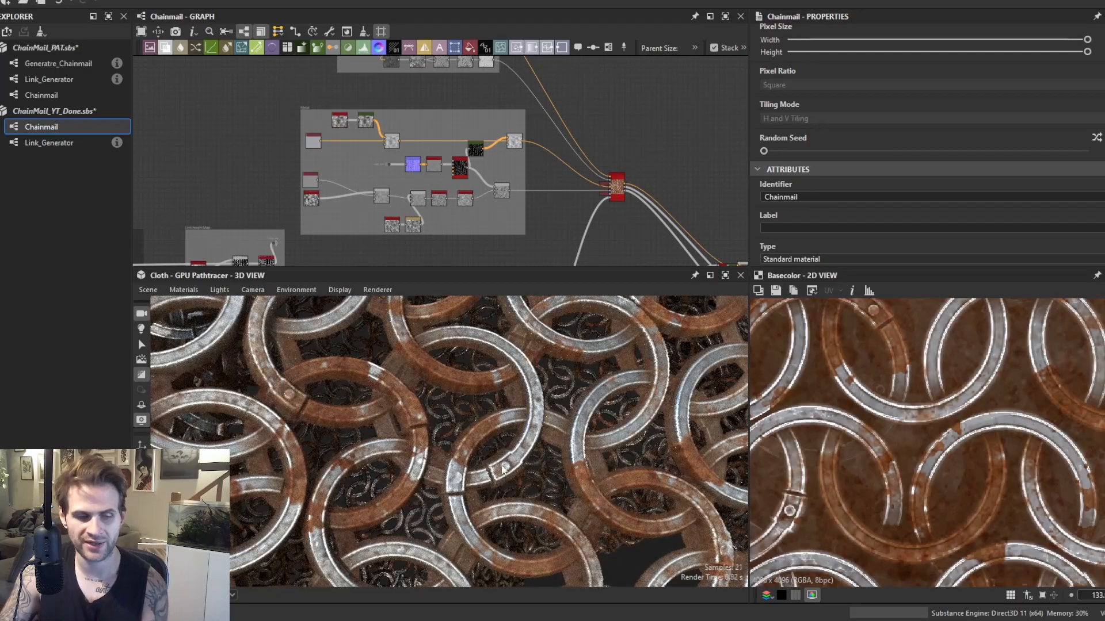
pyautogui.scroll(2, 518, 478)
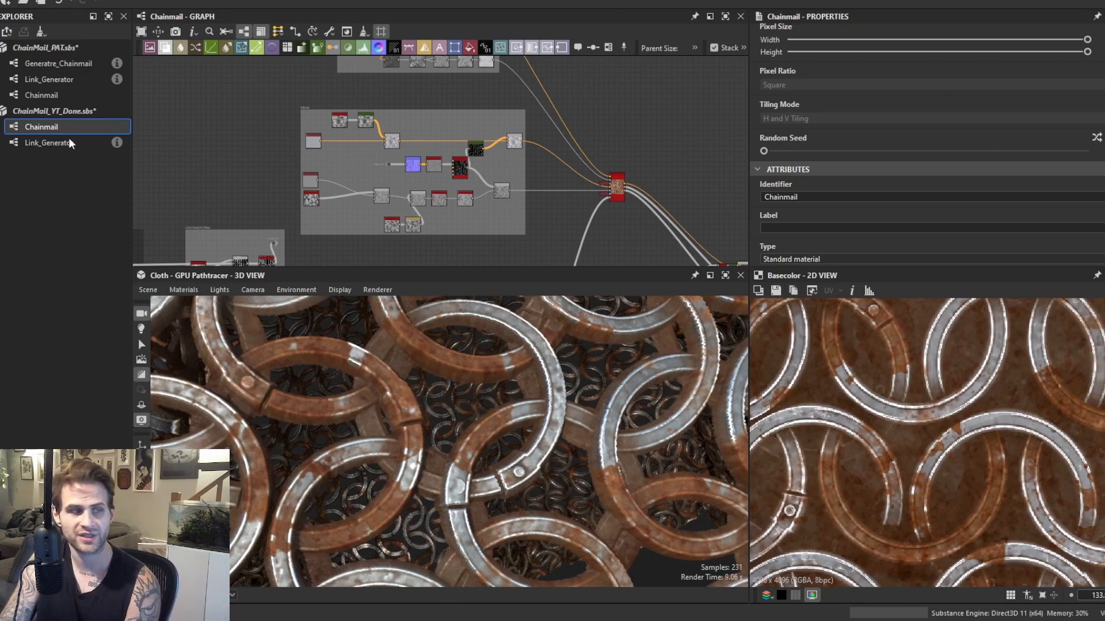
# Open the Generatre_Chainmail graph from ChainMail_PAT.sbs and show its outputs in the 3D view.
pyautogui.click(79, 64)
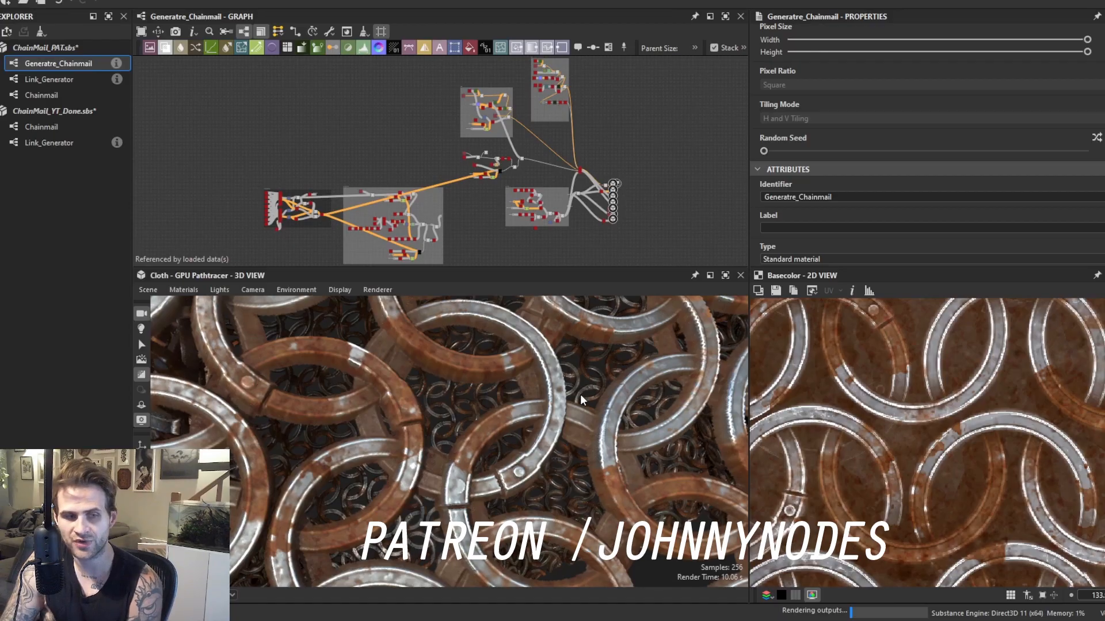
pyautogui.moveTo(612, 129); pyautogui.dragTo(613, 151, button='middle')
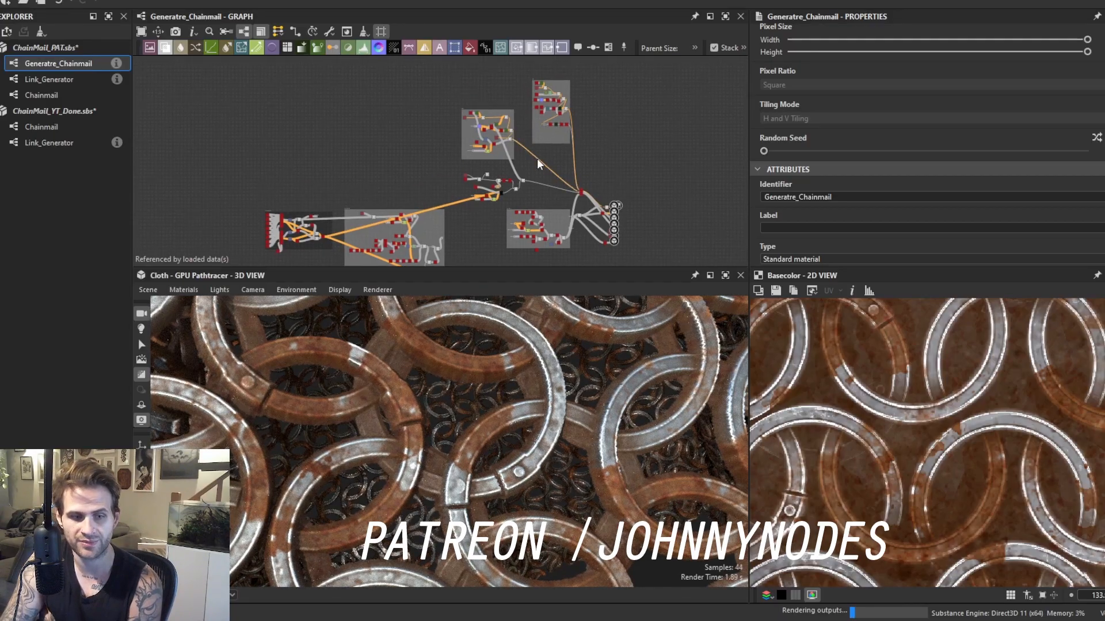
pyautogui.rightClick(693, 188)
pyautogui.click(778, 274)
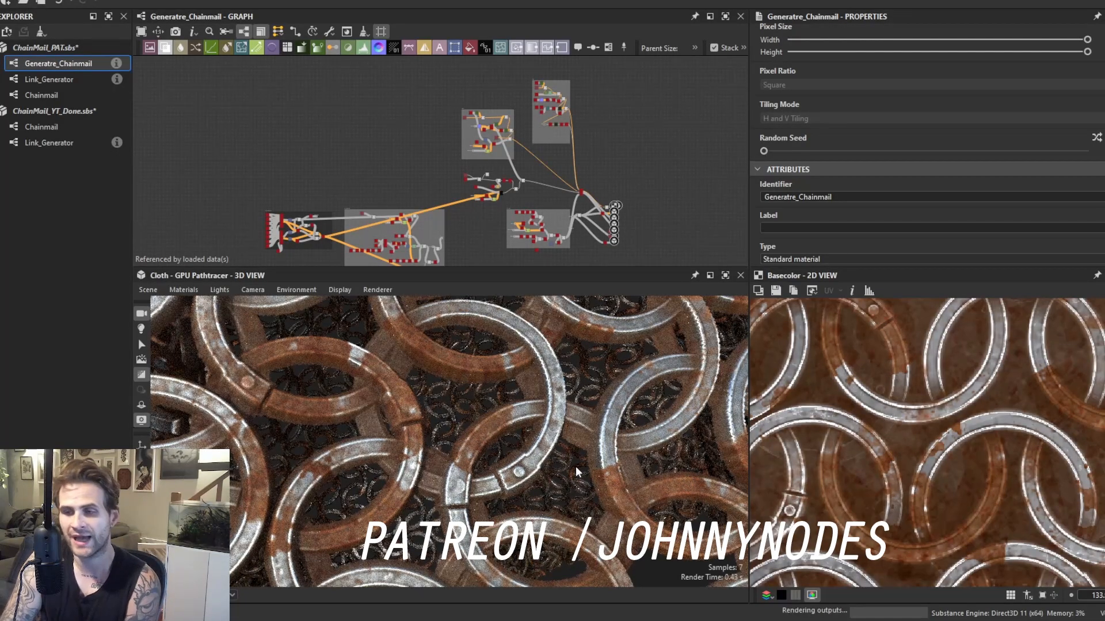
# Preview the first Link_Generator node of the ChainMail Pattern frame in 2D and look over the frames beyond it.
pyautogui.scroll(6, 307, 231)
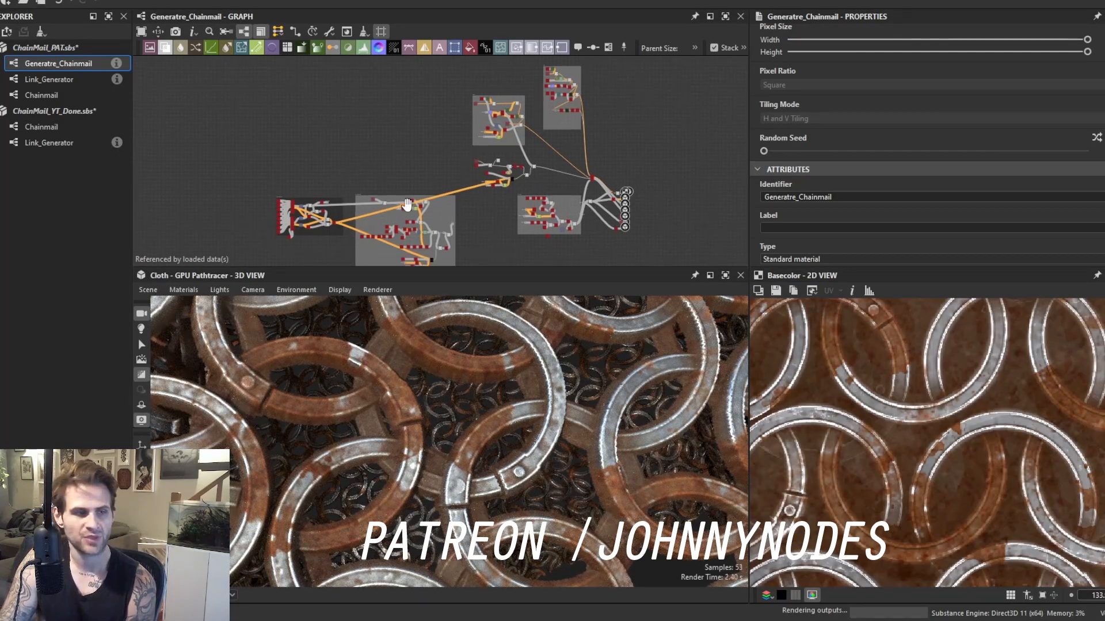
pyautogui.scroll(3, 137, 171)
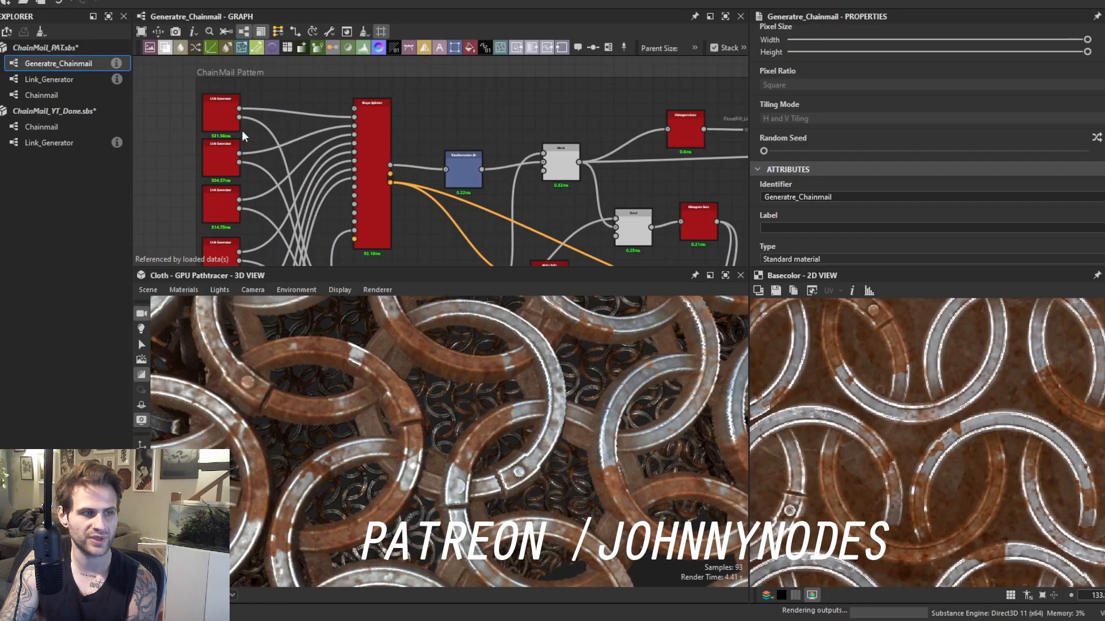
pyautogui.click(221, 112)
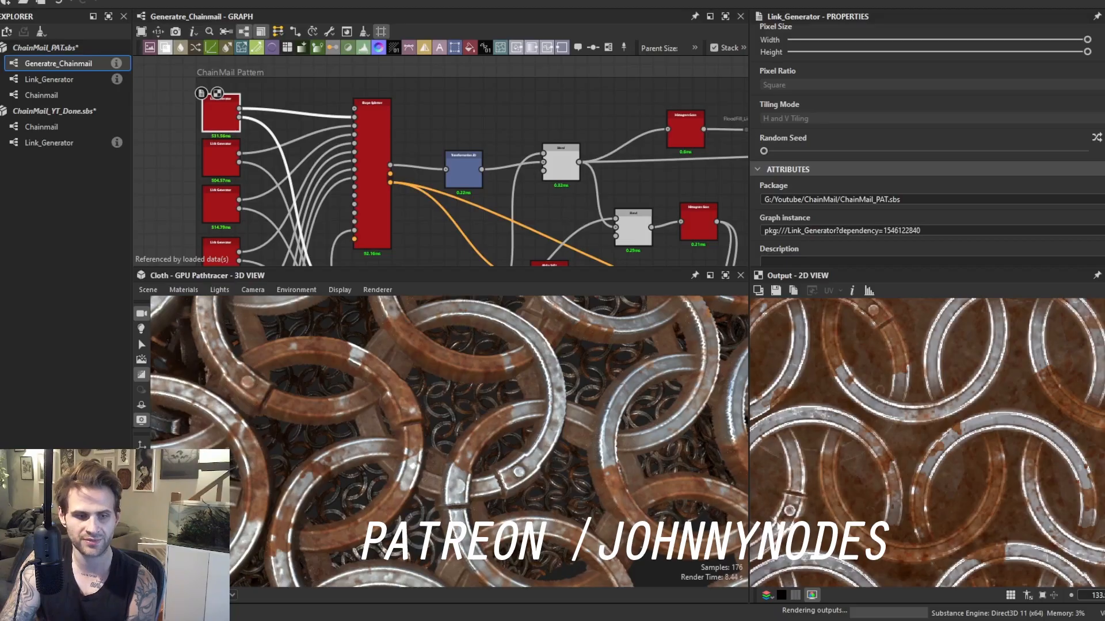
pyautogui.scroll(-4, 576, 172)
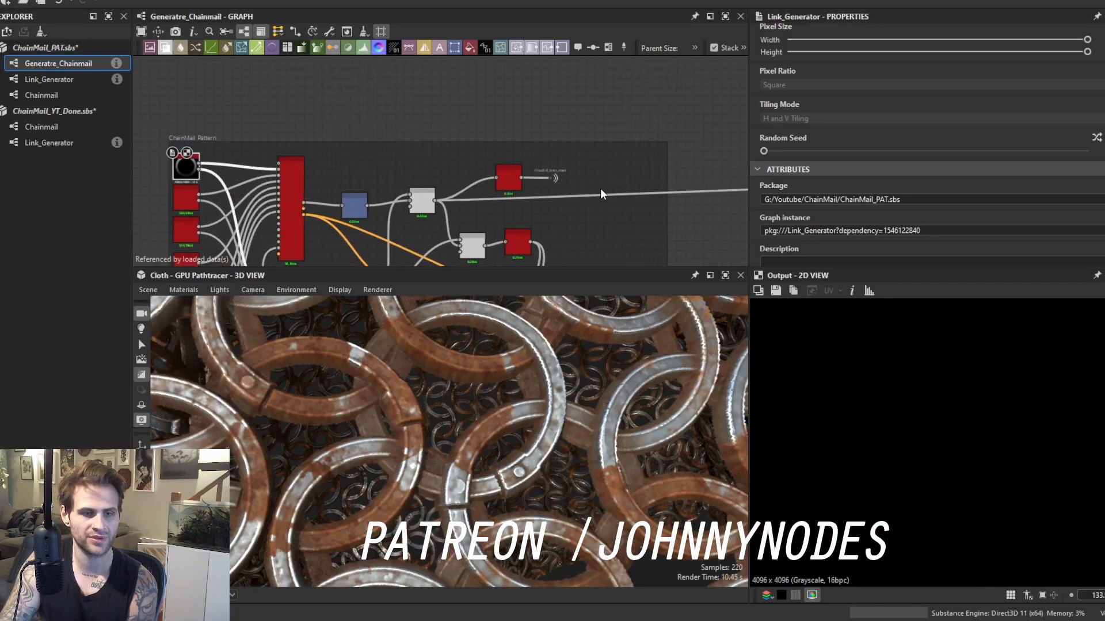
pyautogui.moveTo(579, 140); pyautogui.dragTo(532, 59, button='middle')
pyautogui.moveTo(555, 149); pyautogui.dragTo(346, 53, button='middle')
pyautogui.moveTo(599, 180); pyautogui.dragTo(456, 101, button='middle')
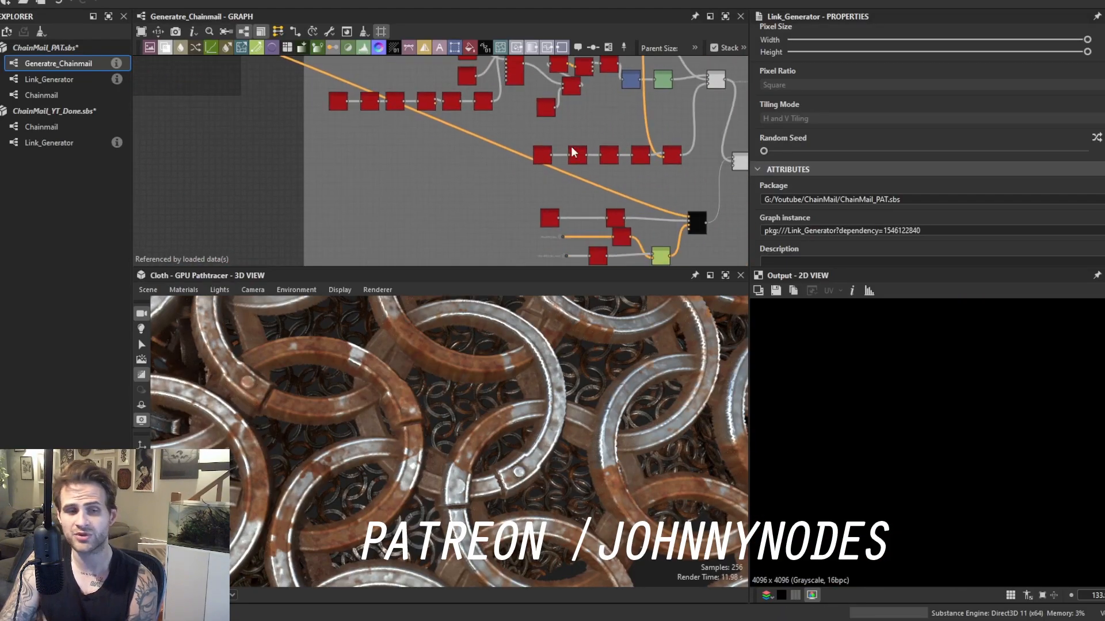
# Preview the Pixel Processor fed by the Blur HQ Grayscale and Distance nodes in 2D, along with its Rgb-a_merge input.
pyautogui.moveTo(575, 153); pyautogui.dragTo(380, 71, button='middle')
pyautogui.scroll(2, 535, 166)
pyautogui.click(488, 137)
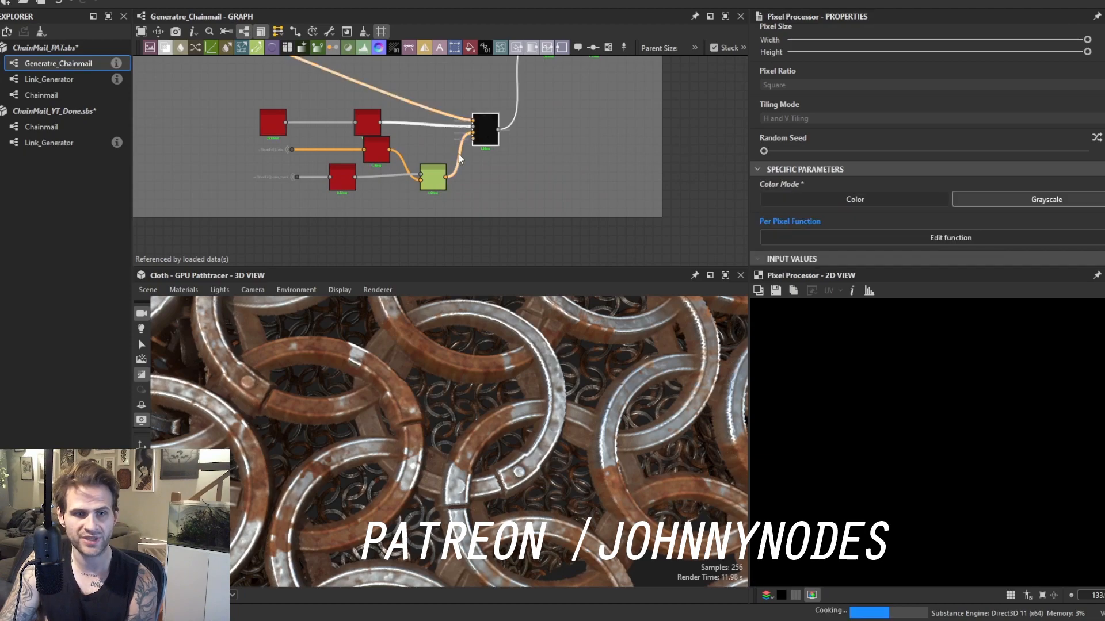
pyautogui.moveTo(467, 162); pyautogui.dragTo(547, 180, button='middle')
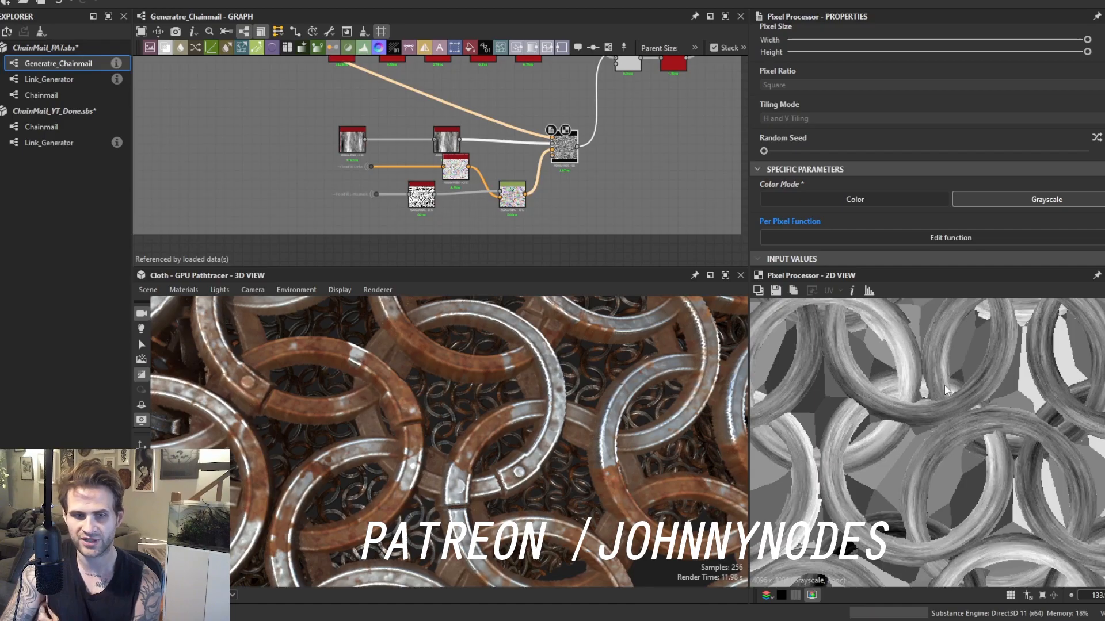
pyautogui.scroll(3, 554, 176)
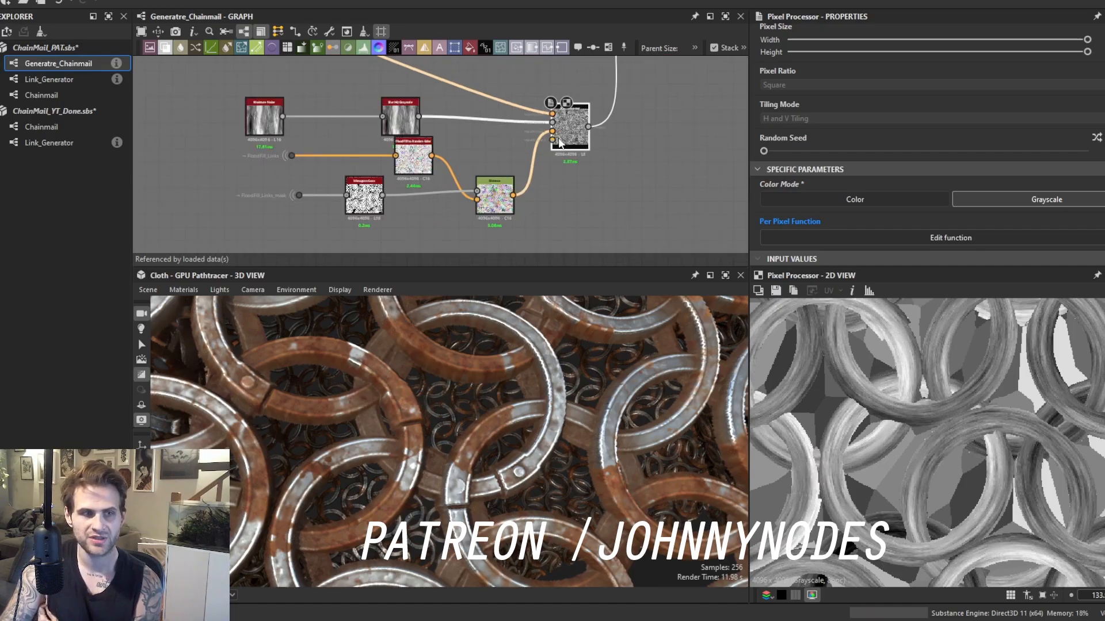
pyautogui.doubleClick(551, 109)
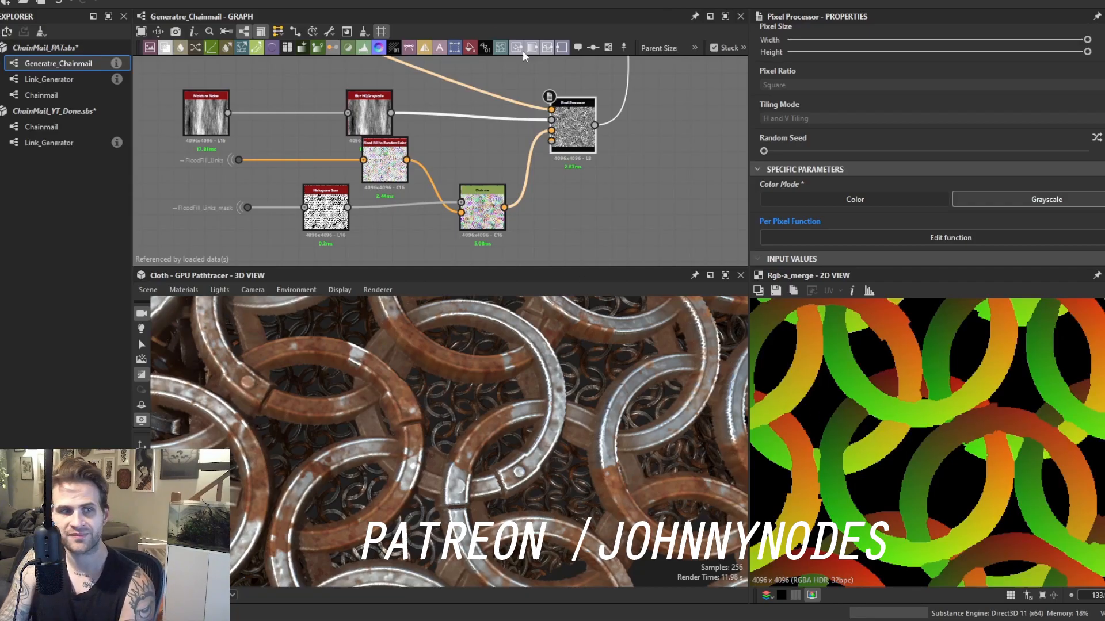
# Preview the Pixel Processor in 2D again, look over its Per Pixel Function, and return to the Generatre_Chainmail graph.
pyautogui.doubleClick(574, 125)
pyautogui.click(950, 240)
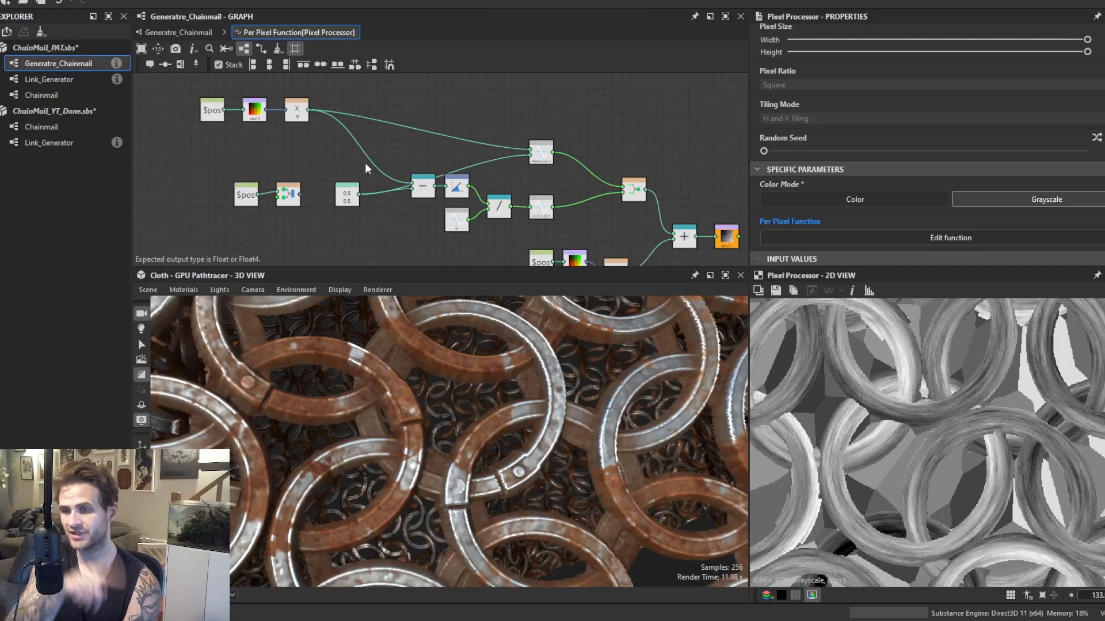
pyautogui.click(175, 33)
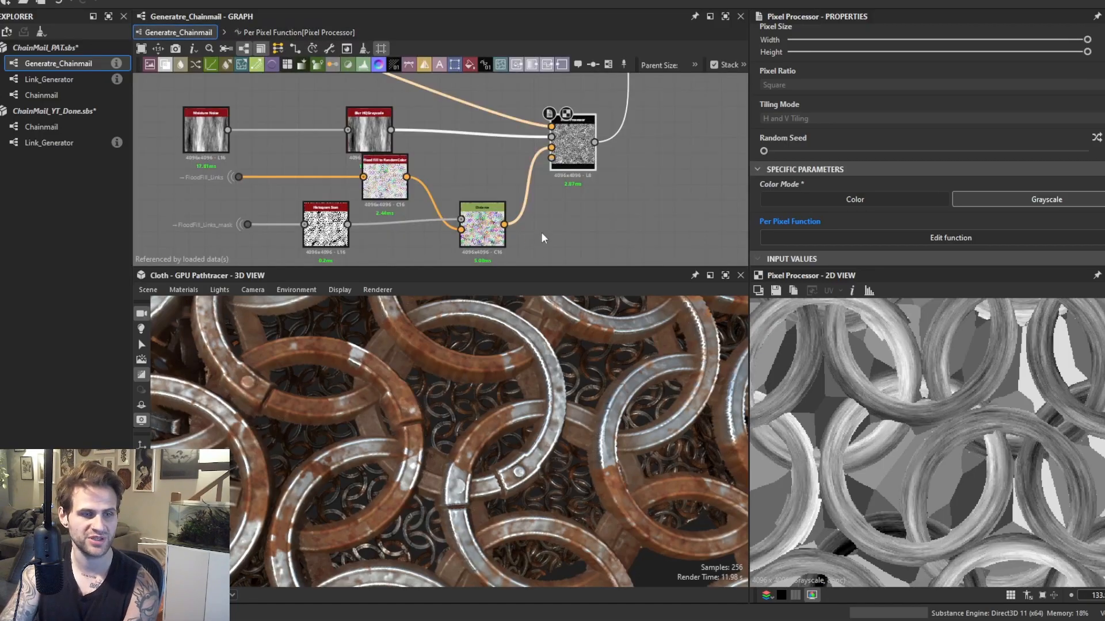
# Show the Generatre_Chainmail graph's outputs in the 3D view and inspect the chainmail cloth from several angles and distances.
pyautogui.rightClick(640, 171)
pyautogui.click(703, 255)
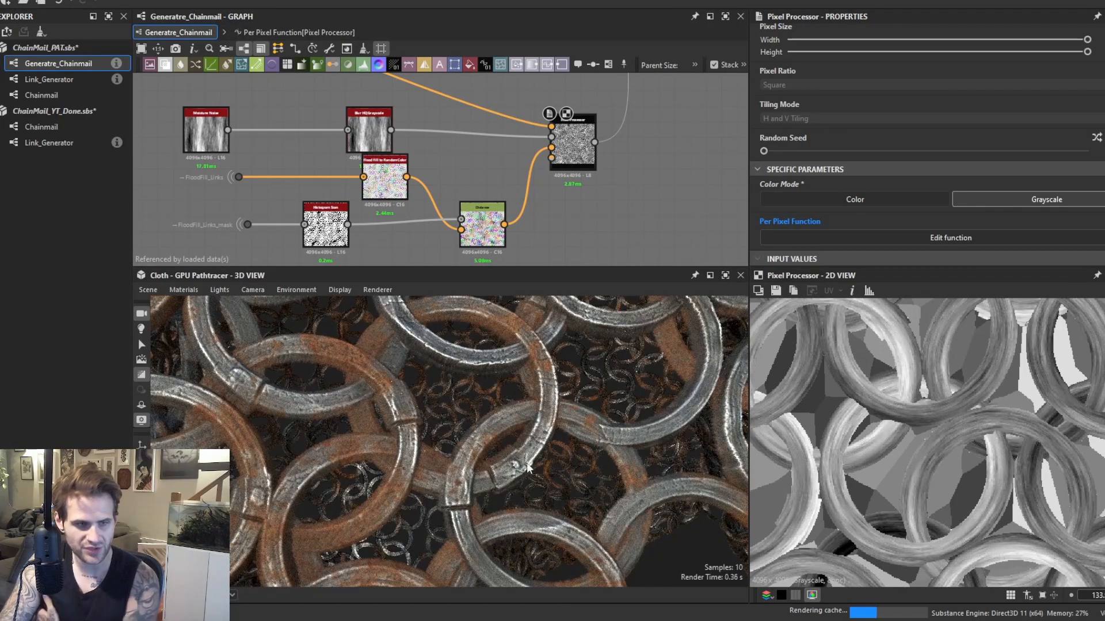
pyautogui.moveTo(547, 467); pyautogui.dragTo(578, 474)
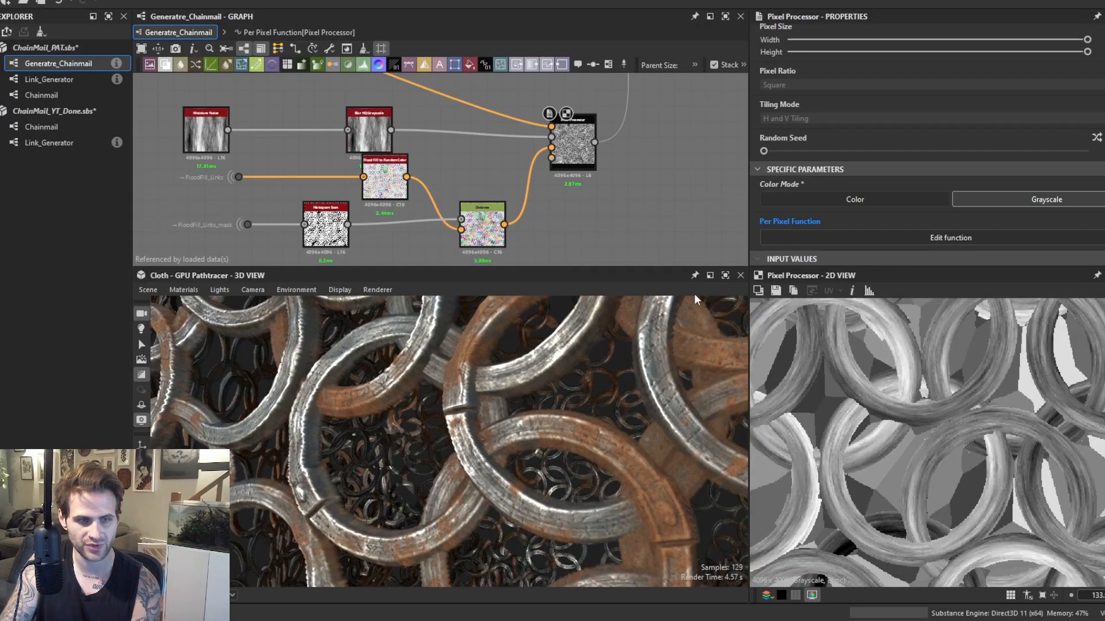
pyautogui.scroll(-10, 656, 398)
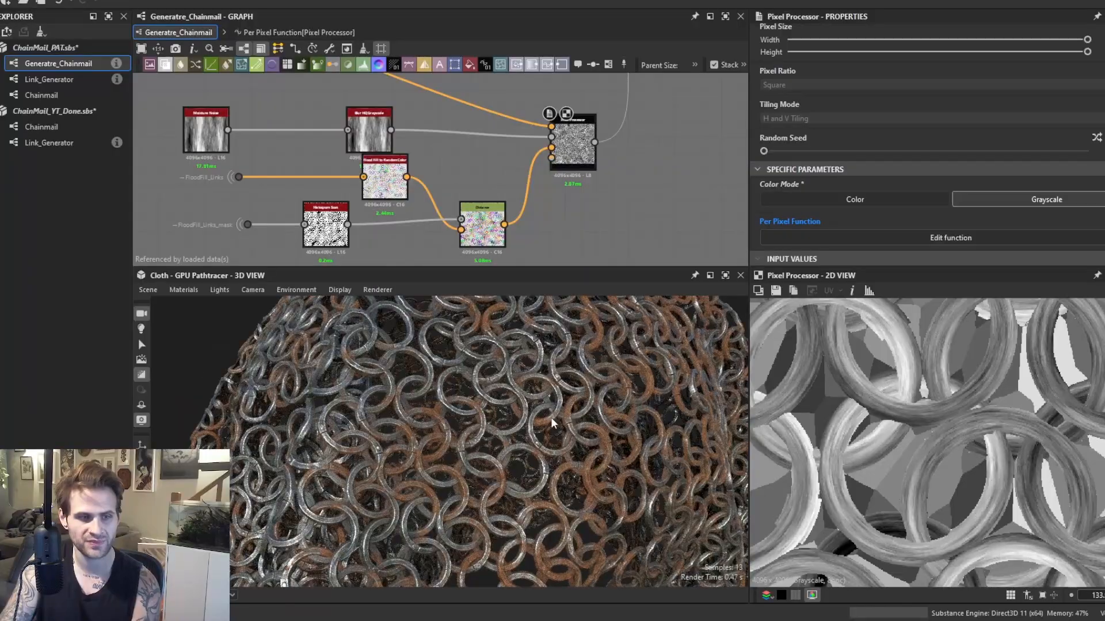
pyautogui.moveTo(550, 422); pyautogui.dragTo(505, 416)
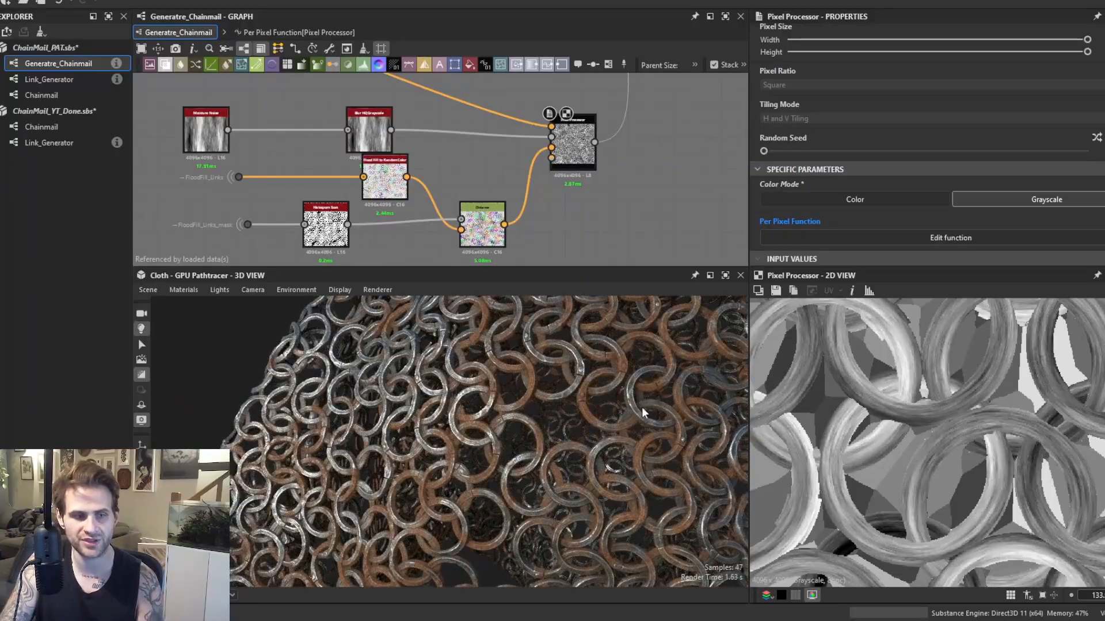
pyautogui.scroll(-3, 580, 406)
pyautogui.moveTo(580, 407); pyautogui.dragTo(603, 410)
pyautogui.scroll(8, 600, 408)
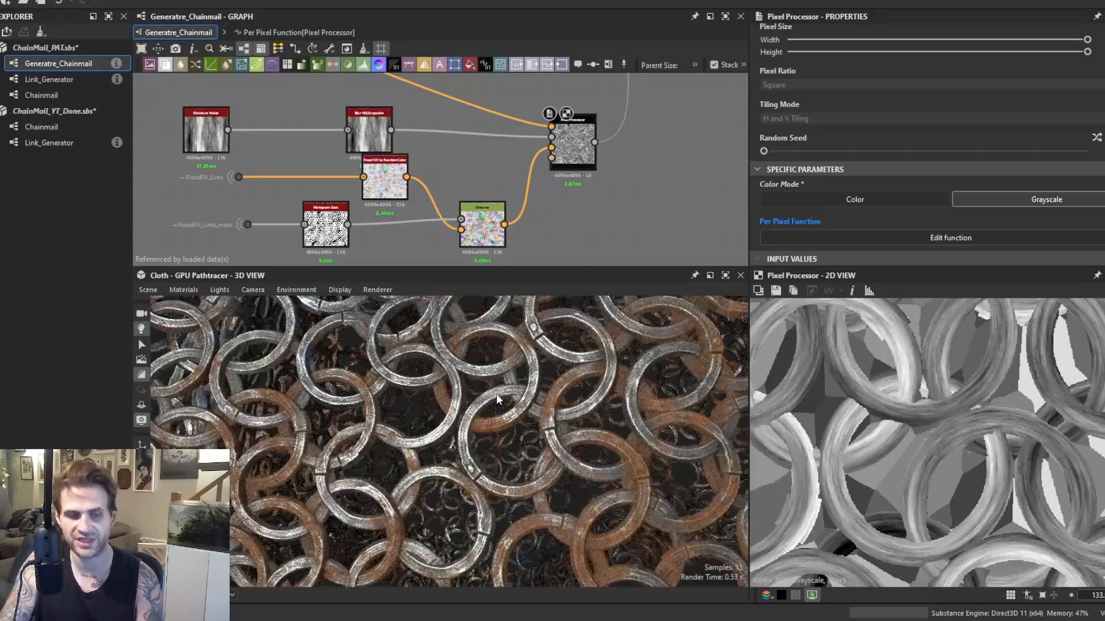
# Rotate the environment lighting around the cloth and examine the link surfaces up close and from further away.
pyautogui.keyDown('ctrl'); pyautogui.keyDown('shift'); pyautogui.moveTo(481, 397); pyautogui.dragTo(442, 396, button='right'); pyautogui.keyUp('shift'); pyautogui.keyUp('ctrl')
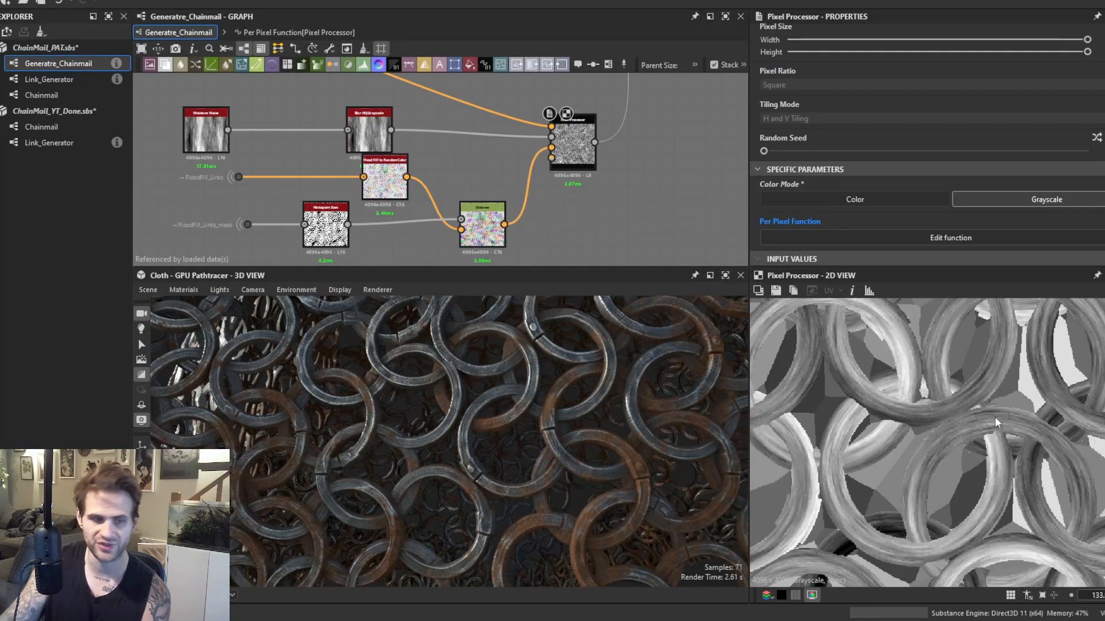
pyautogui.scroll(4, 503, 488)
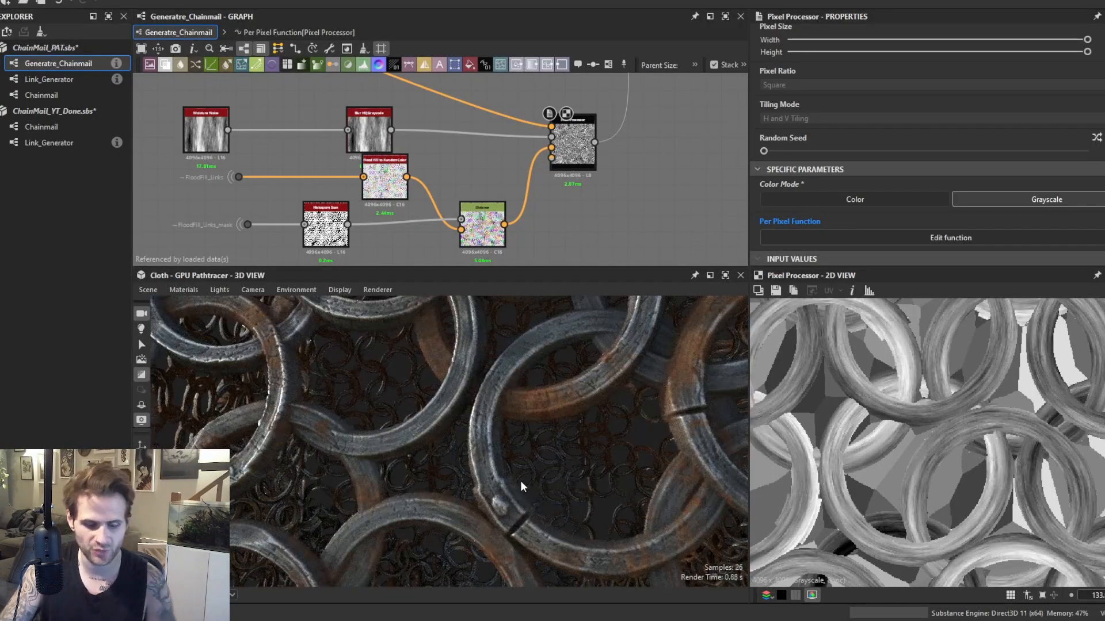
pyautogui.keyDown('ctrl'); pyautogui.keyDown('shift'); pyautogui.moveTo(520, 481); pyautogui.dragTo(482, 516, button='right'); pyautogui.keyUp('shift'); pyautogui.keyUp('ctrl')
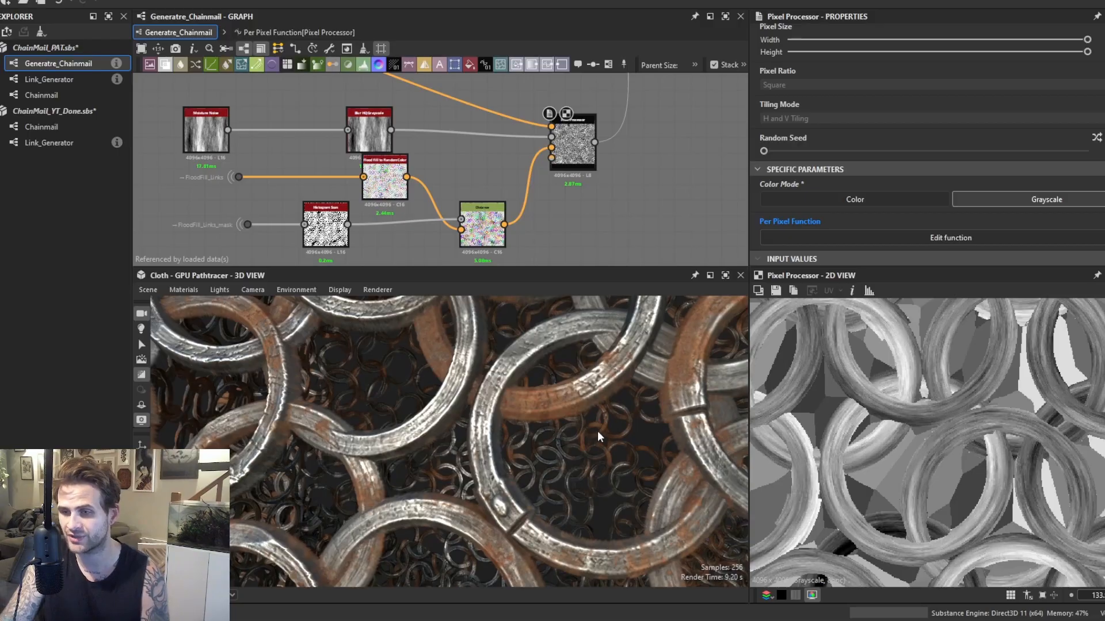
pyautogui.scroll(-5, 597, 430)
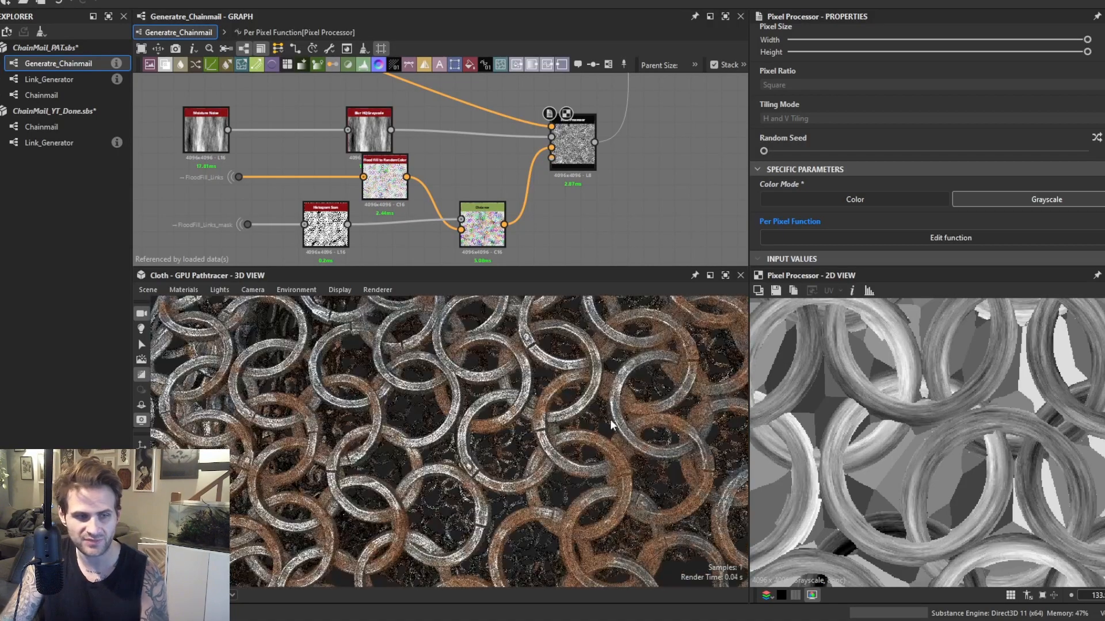
pyautogui.scroll(-3, 575, 397)
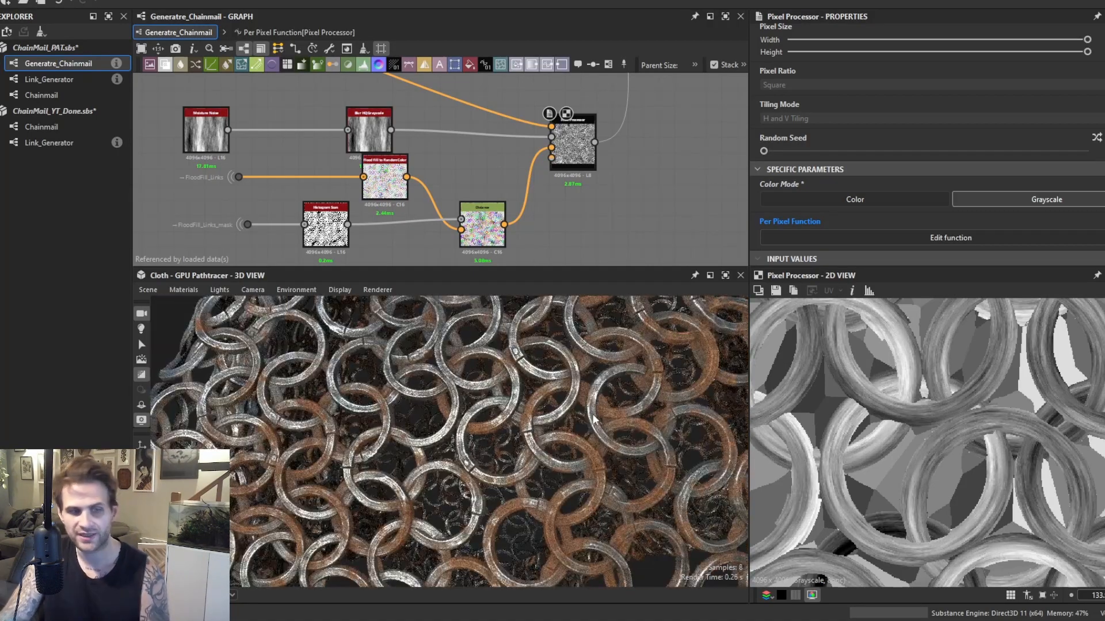